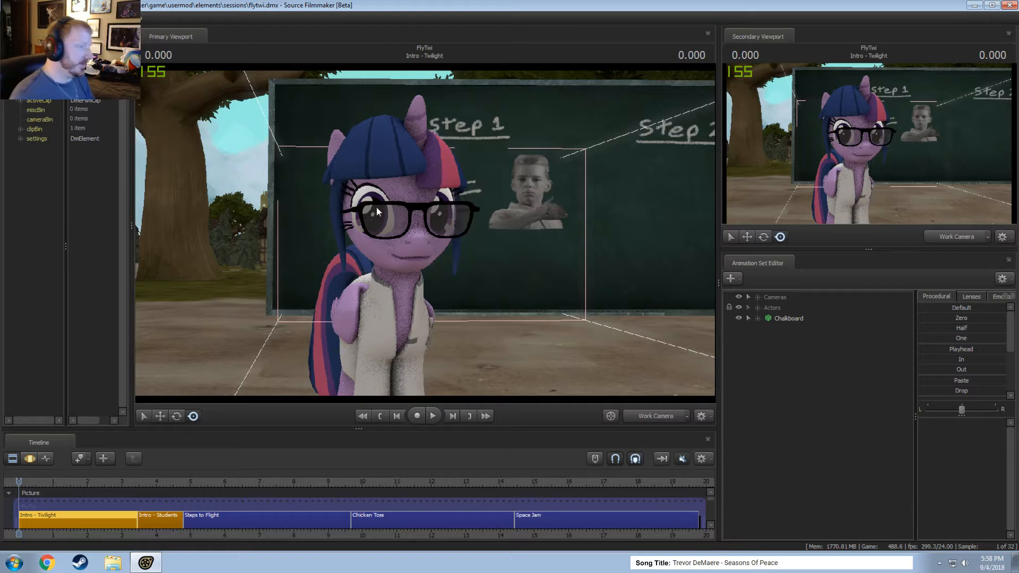
- Enlarge the timeline area, switch the primary viewport to the Main Camera and play the start of Intro - Twilight
{"action": "mouse_move", "coordinate": [377, 206]}
{"action": "left_mouse_down"}
{"action": "mouse_move", "coordinate": [345, 201]}
{"action": "mouse_move", "coordinate": [382, 204]}
{"action": "left_mouse_up"}
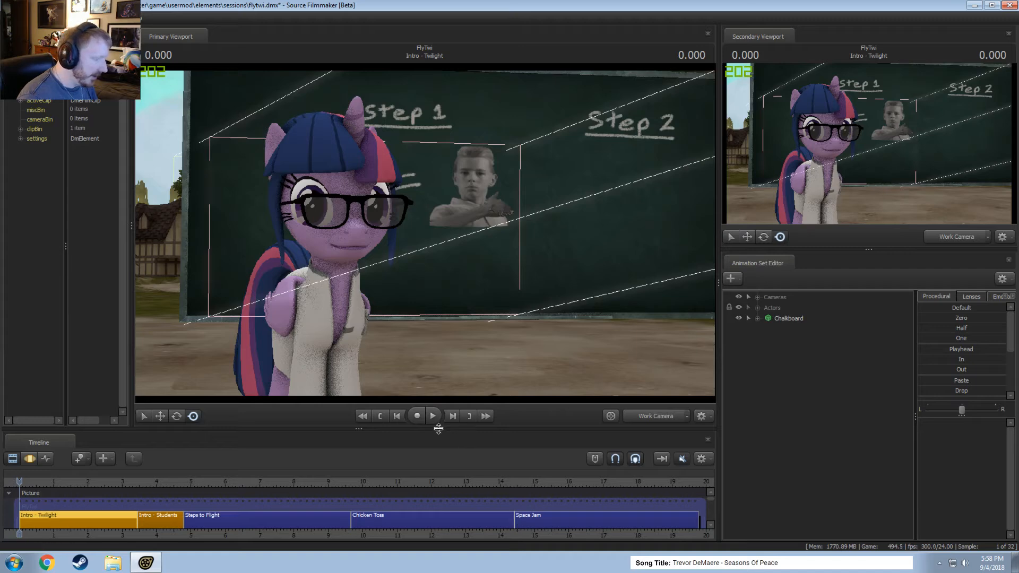
{"action": "left_click_drag", "start_coordinate": [439, 428], "coordinate": [424, 407]}
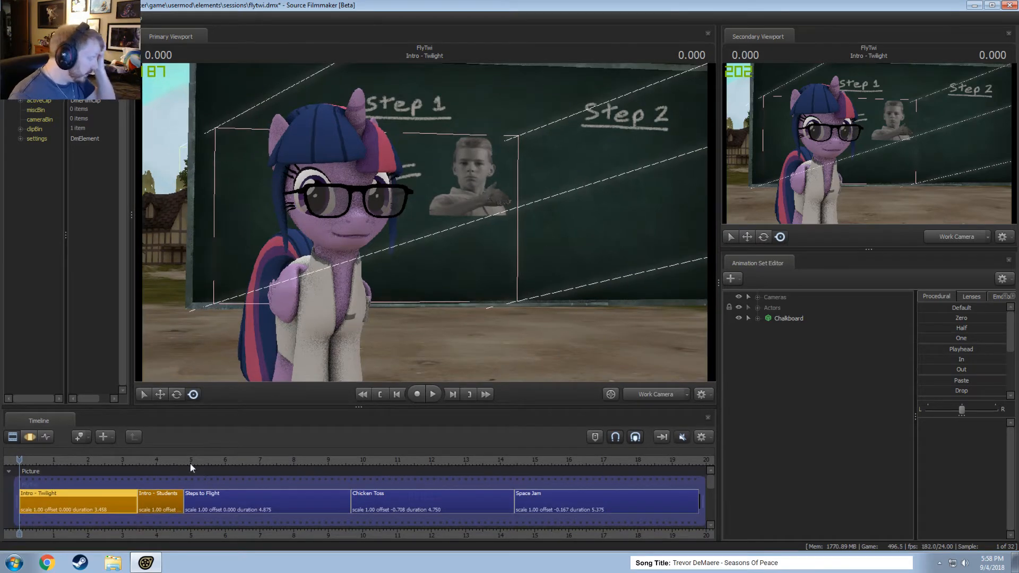
{"action": "left_click", "coordinate": [661, 390]}
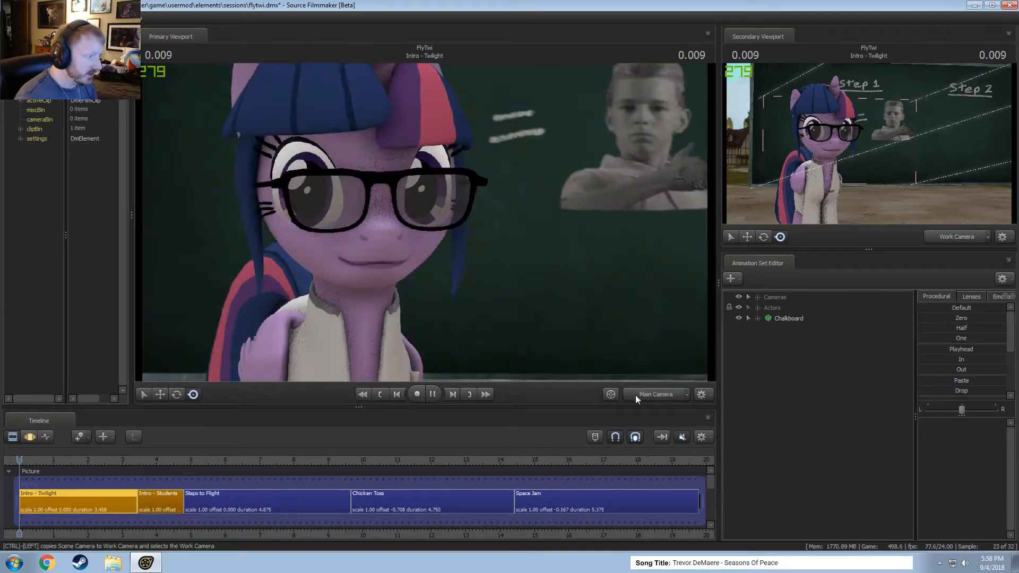
{"action": "key", "text": "space"}
{"action": "key", "text": "space"}
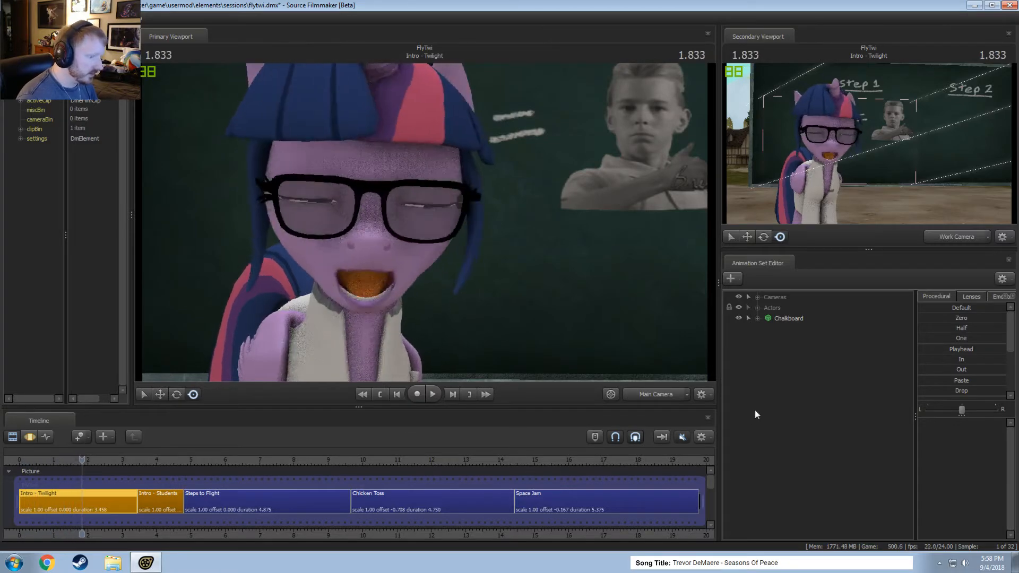
- Unmute the playback audio and play the film from the Intro - Twilight shot into Steps to Flight
{"action": "left_click", "coordinate": [683, 439]}
{"action": "left_click", "coordinate": [30, 464]}
{"action": "key", "text": "space"}
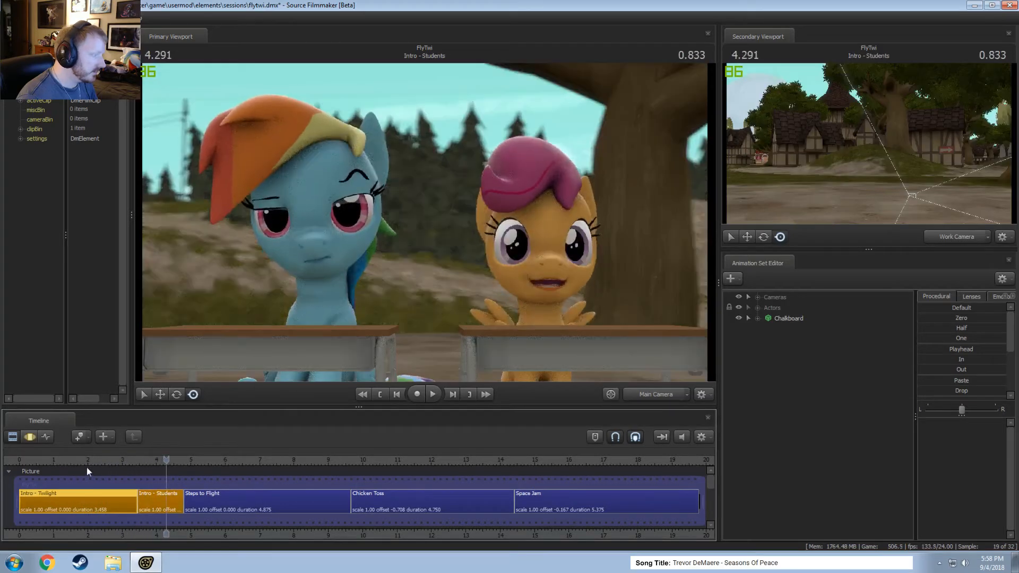
{"action": "left_click", "coordinate": [77, 463]}
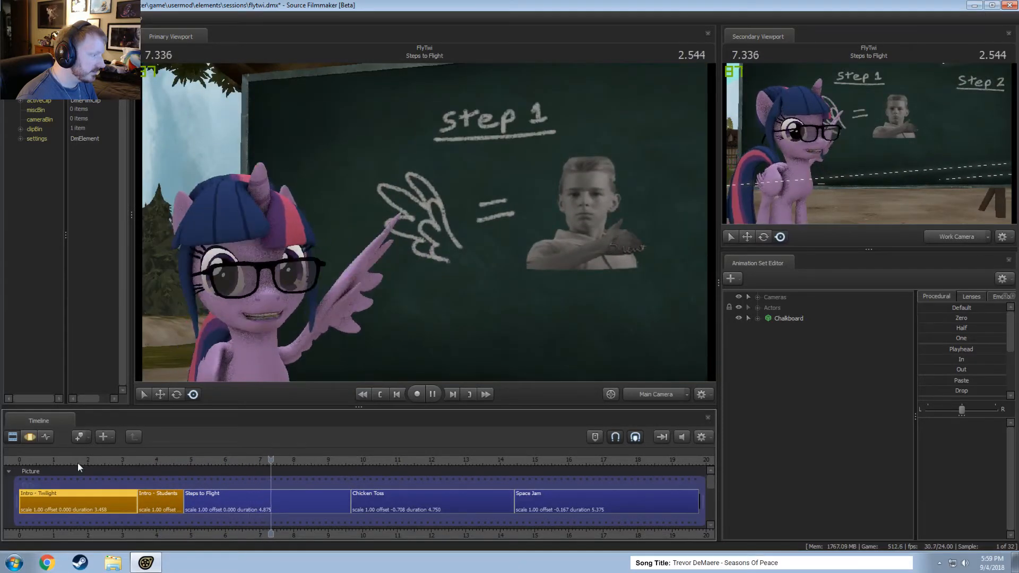
{"action": "left_click", "coordinate": [189, 463]}
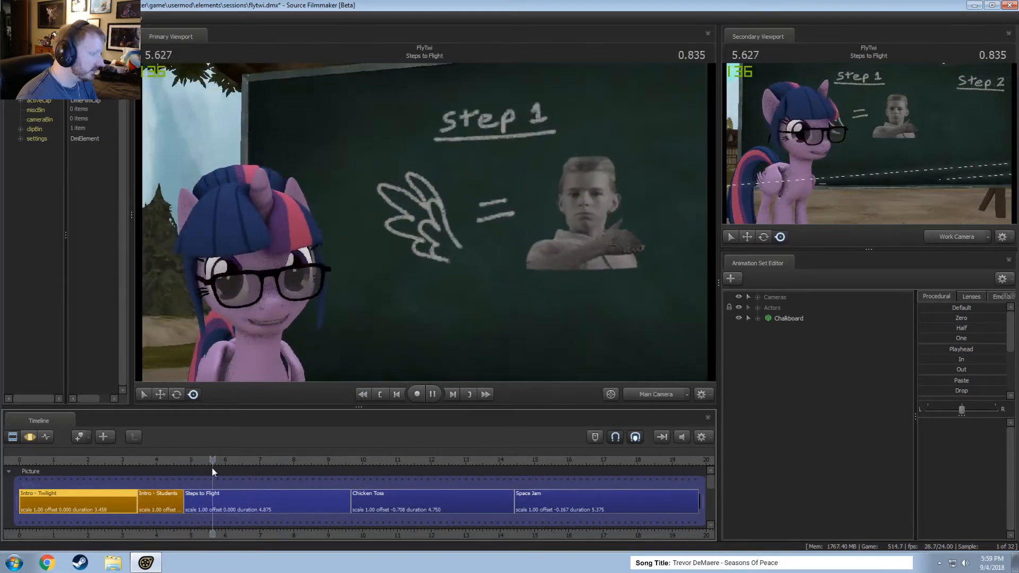
{"action": "key", "text": "space"}
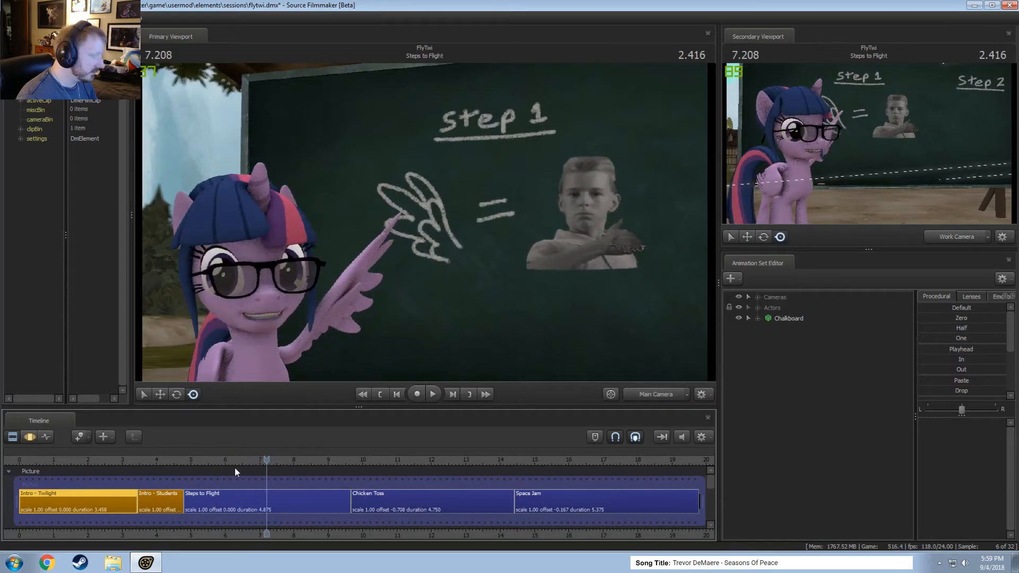
- Select the Steps to Flight shot and frame Twilight frontally beside the chalkboard through the Work Camera
{"action": "left_click", "coordinate": [224, 492]}
{"action": "left_click", "coordinate": [651, 394]}
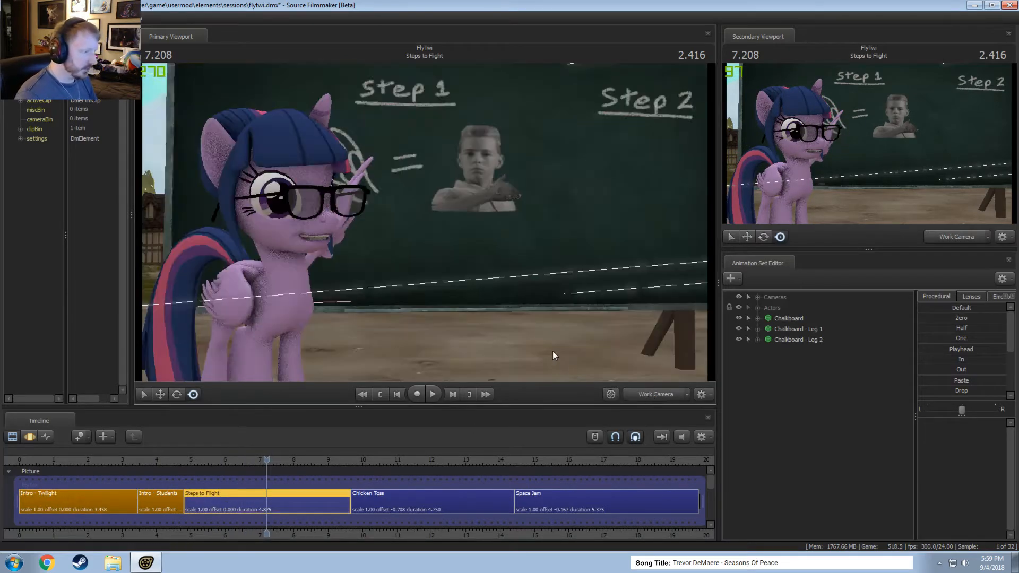
{"action": "left_click_drag", "start_coordinate": [552, 351], "coordinate": [552, 351]}
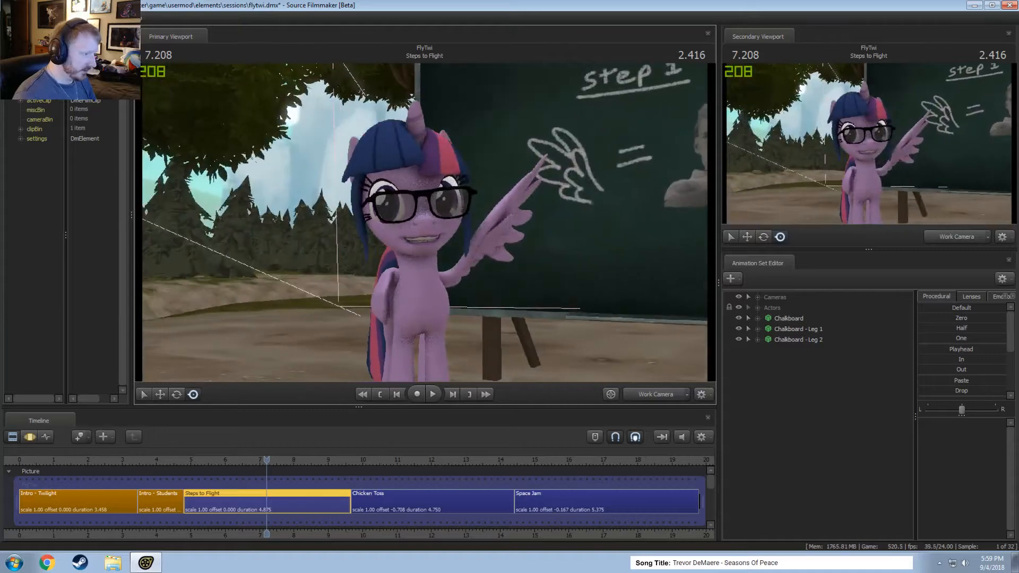
- Play the first seconds of Steps to Flight repeatedly from the Work Camera to review Twilight's wing gesture
{"action": "left_click_drag", "start_coordinate": [285, 458], "coordinate": [208, 457]}
{"action": "key", "text": "space"}
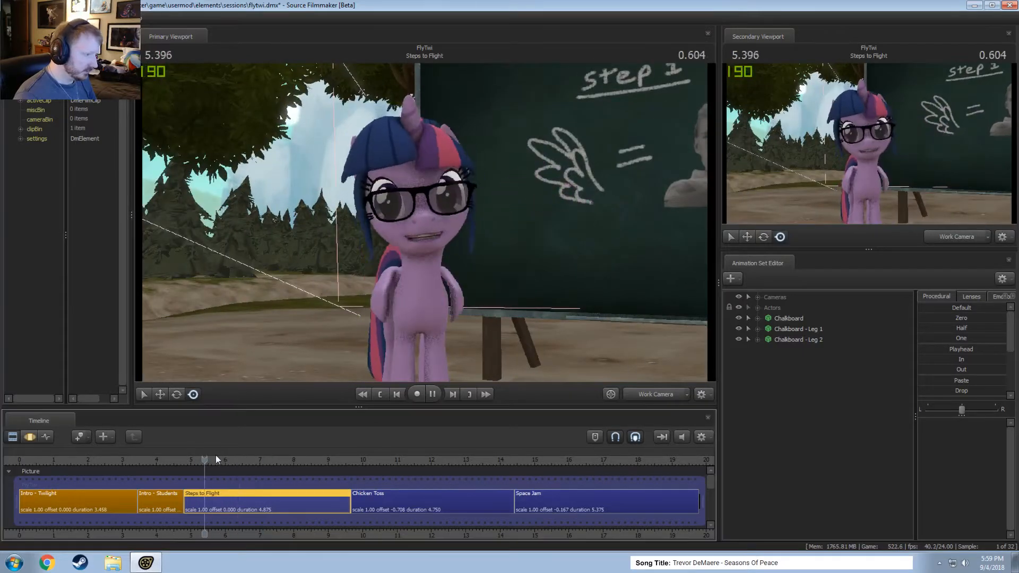
{"action": "key", "text": "space"}
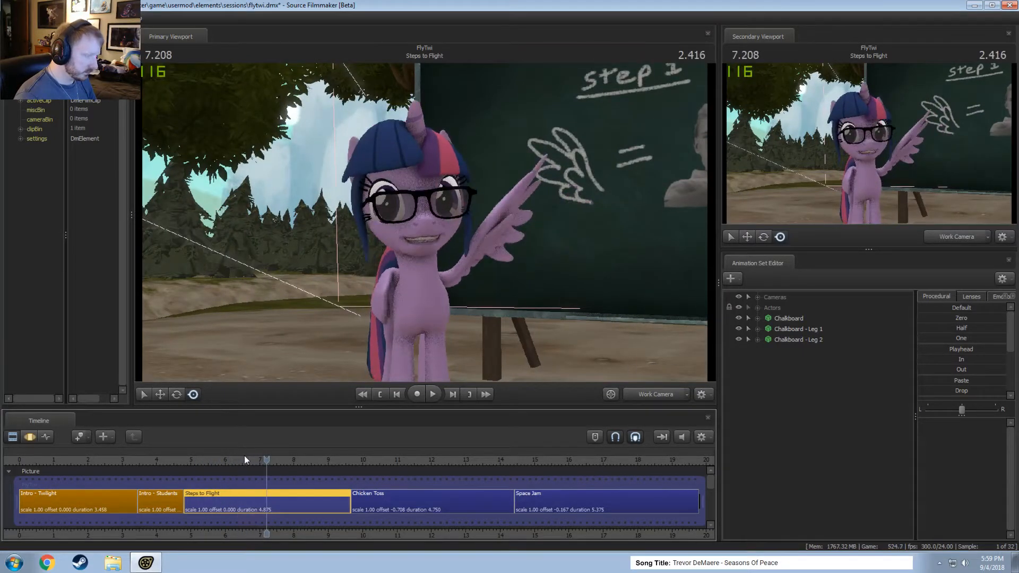
{"action": "left_click_drag", "start_coordinate": [266, 458], "coordinate": [203, 461]}
{"action": "key", "text": "space"}
{"action": "key", "text": "space"}
{"action": "key", "text": "space"}
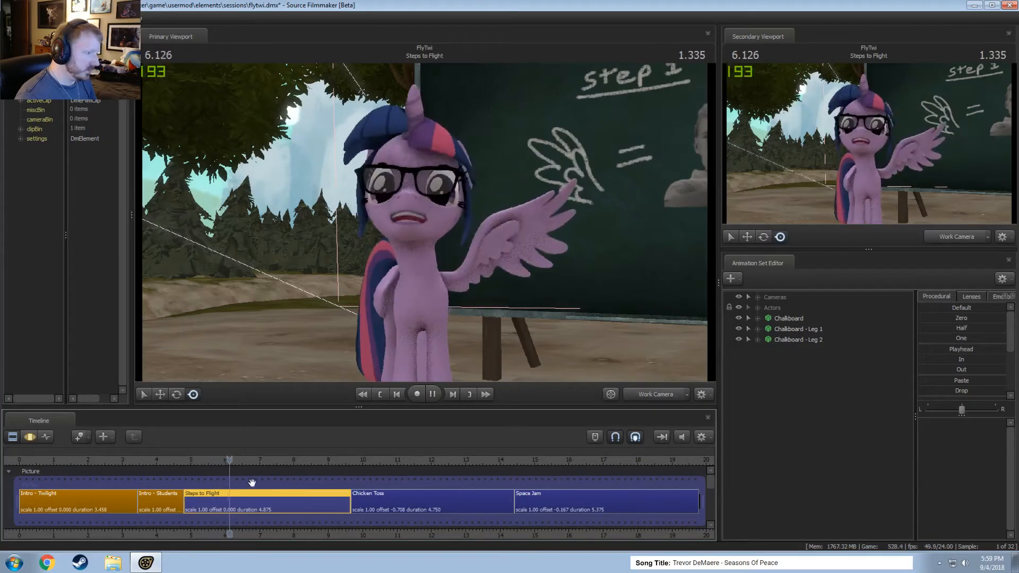
{"action": "key", "text": "space"}
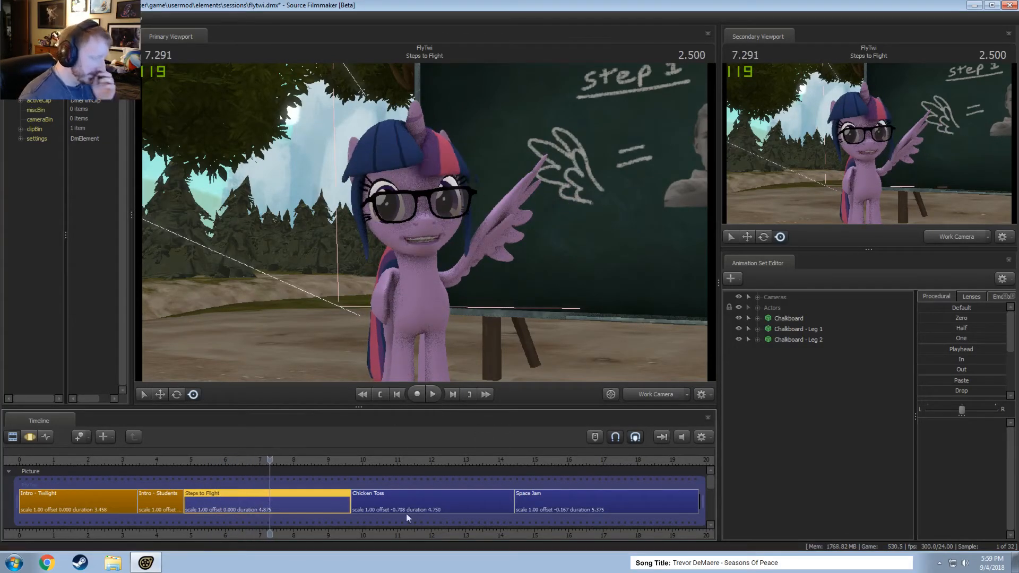
- Enlarge Steps to Flight on the timeline and replay its opening to examine Twilight's movement before the wing is raised
{"action": "left_click_drag", "start_coordinate": [382, 535], "coordinate": [454, 535]}
{"action": "scroll", "coordinate": [455, 482], "scroll_direction": "up", "scroll_amount": 4}
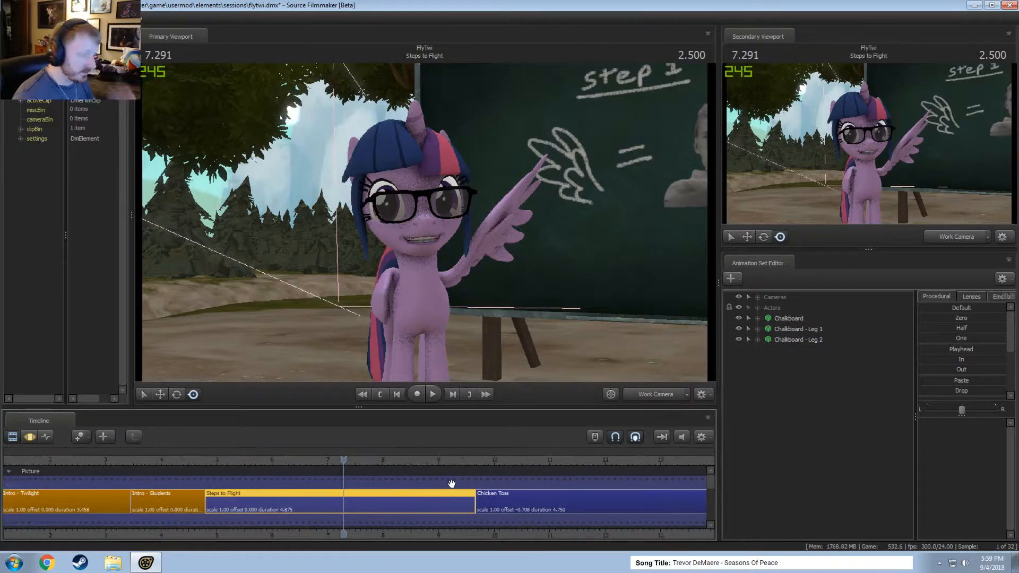
{"action": "left_click", "coordinate": [182, 460]}
{"action": "key", "text": "space"}
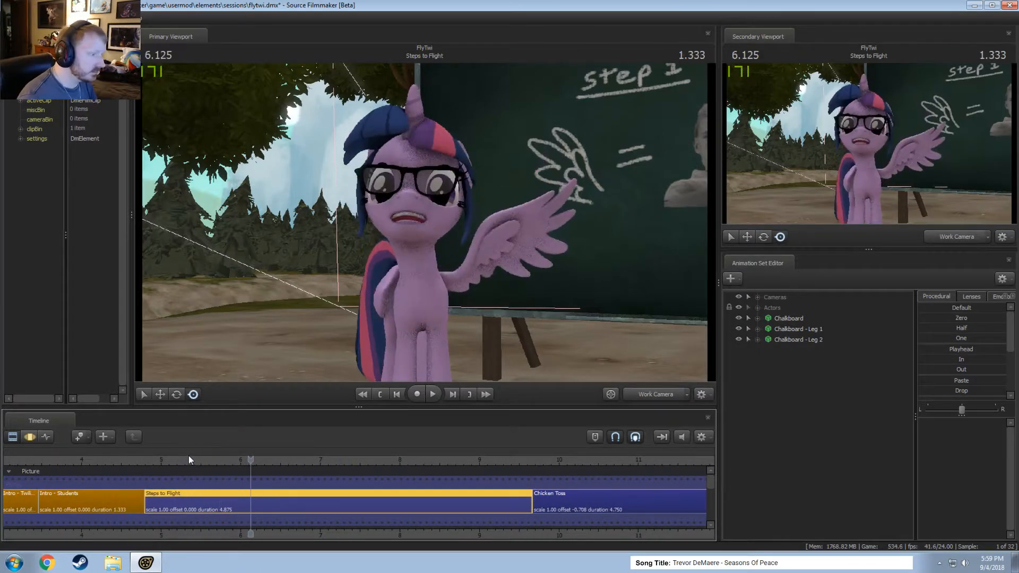
{"action": "left_click", "coordinate": [154, 459]}
{"action": "key", "text": "space"}
{"action": "left_click_drag", "start_coordinate": [155, 459], "coordinate": [147, 458]}
{"action": "key", "text": "space"}
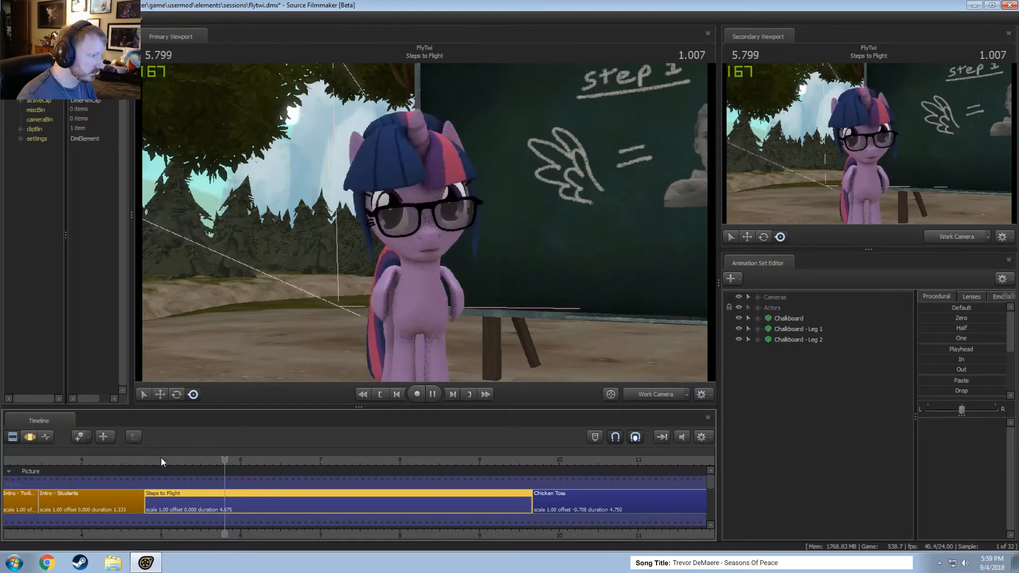
{"action": "key", "text": "space"}
- Expand Twilight's Upper Face controls and show the shot at 5.166 s through the Main Camera
{"action": "left_click", "coordinate": [758, 309]}
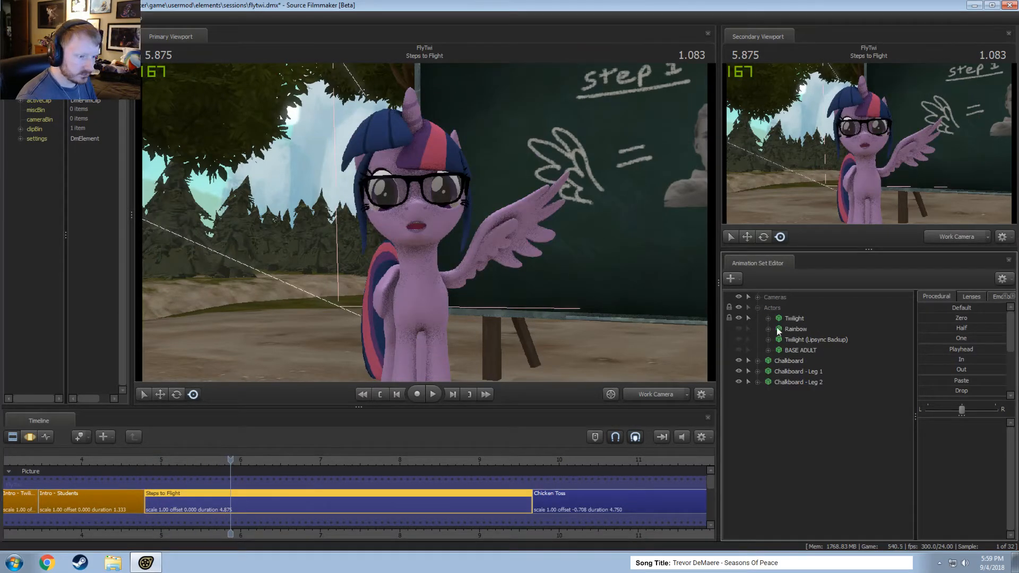
{"action": "left_click", "coordinate": [768, 319]}
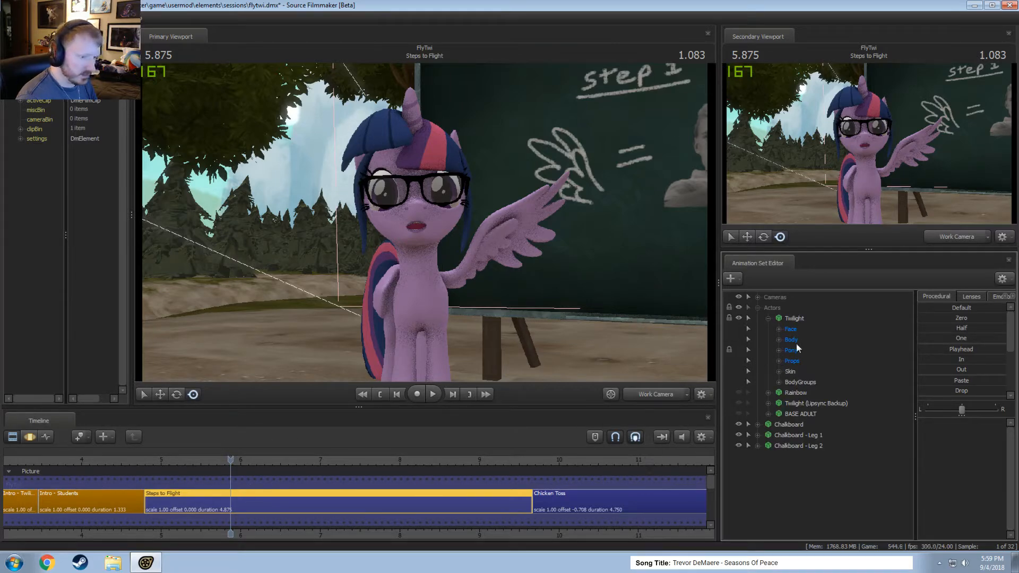
{"action": "left_click", "coordinate": [779, 329]}
{"action": "left_click", "coordinate": [789, 351]}
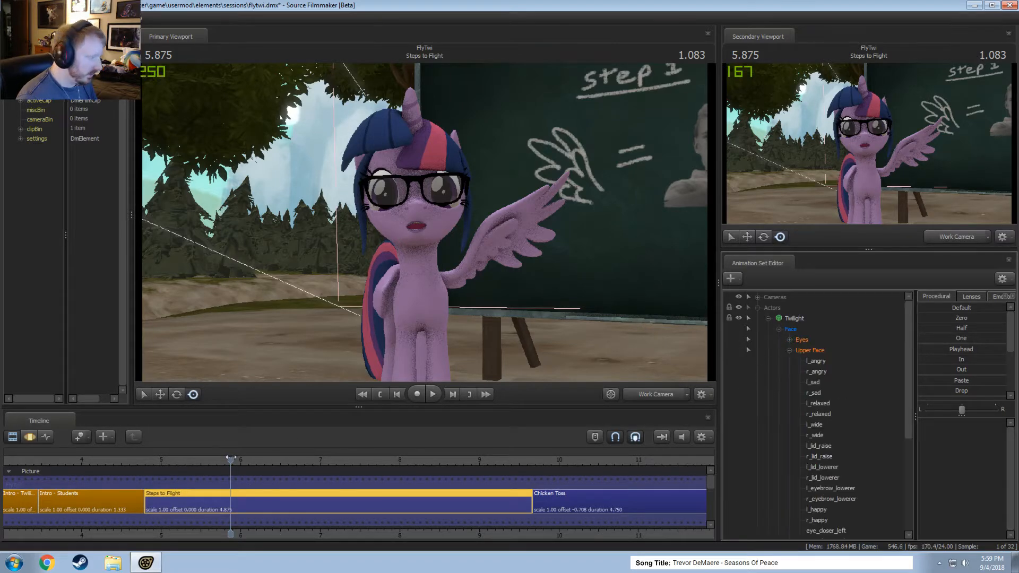
{"action": "left_click_drag", "start_coordinate": [230, 458], "coordinate": [174, 460]}
{"action": "left_click", "coordinate": [661, 393]}
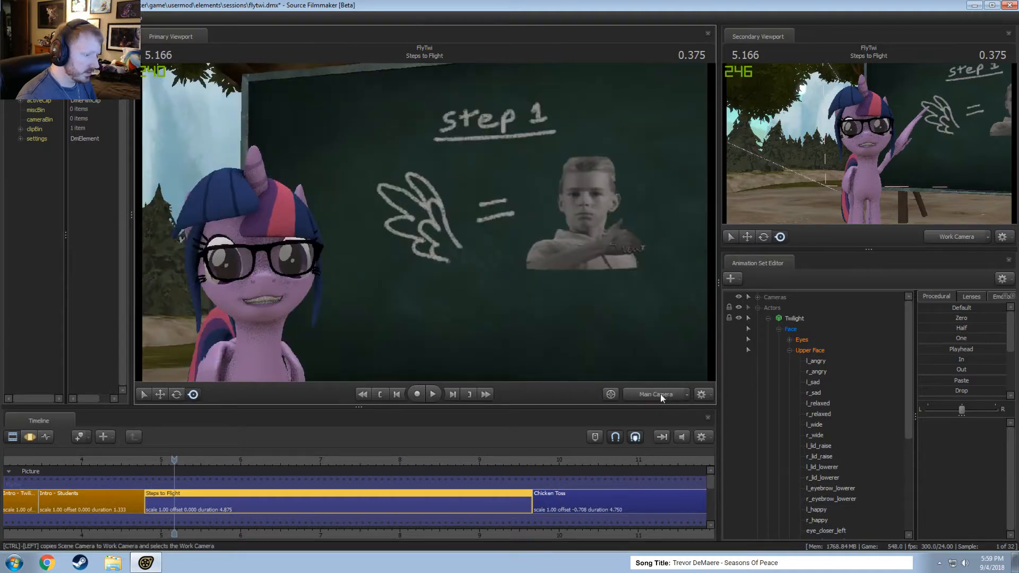
- Change the volume of the Dialog sound track
{"action": "right_click", "coordinate": [302, 482]}
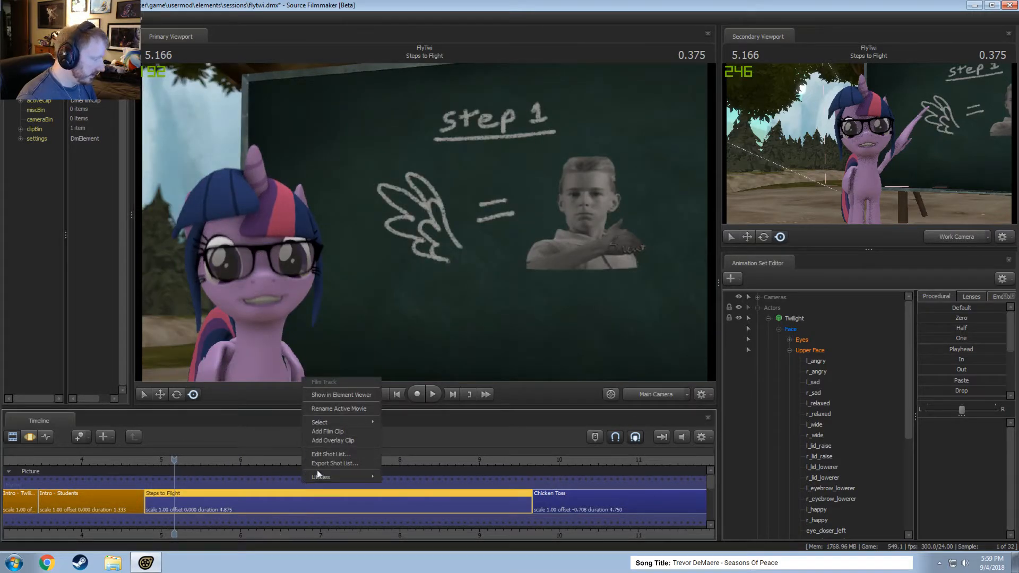
{"action": "key", "text": "F3"}
{"action": "left_click", "coordinate": [414, 505]}
{"action": "key", "text": "F2"}
{"action": "left_click_drag", "start_coordinate": [712, 480], "coordinate": [712, 495]}
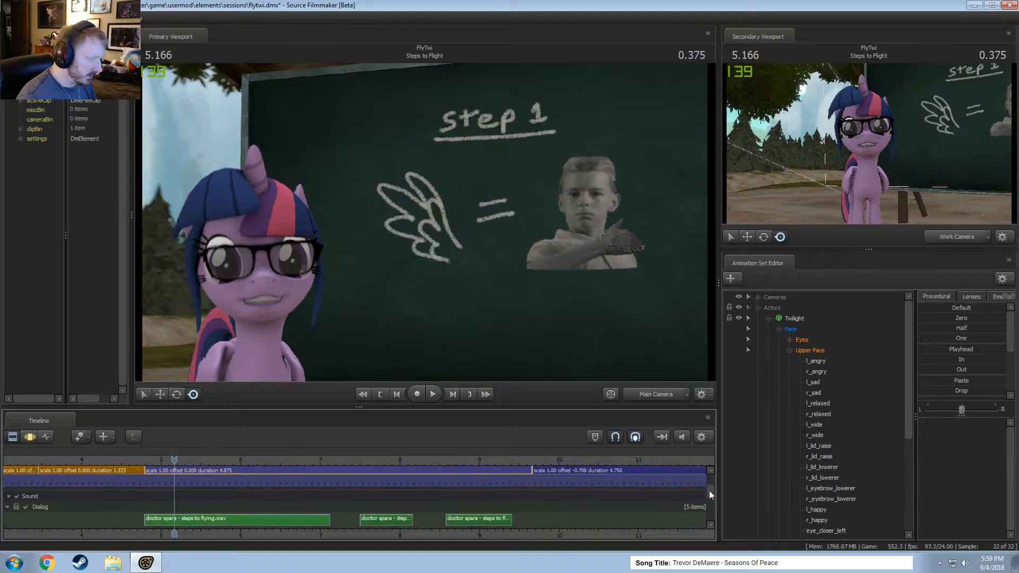
{"action": "right_click", "coordinate": [374, 490]}
{"action": "right_click", "coordinate": [324, 498]}
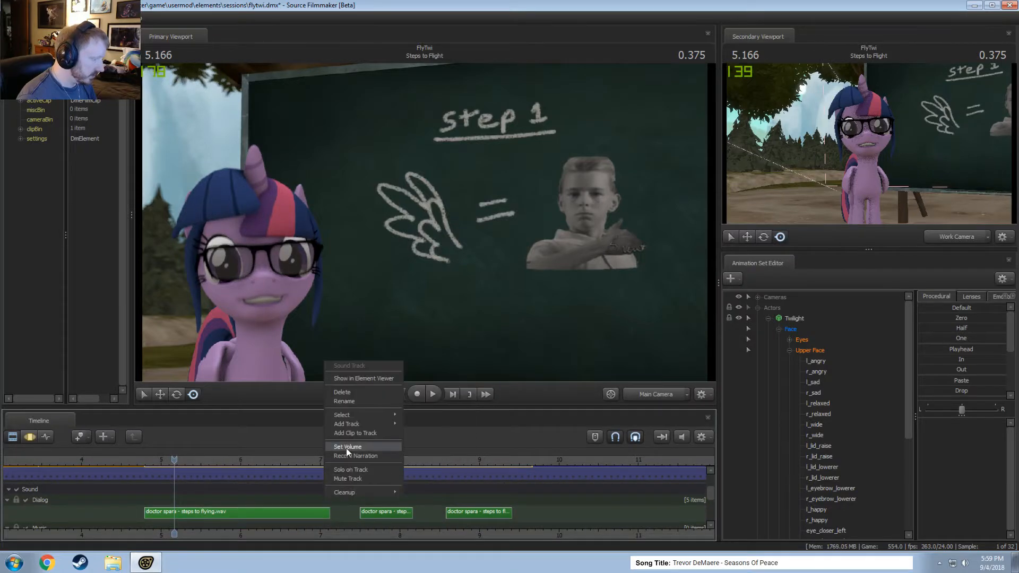
{"action": "left_click", "coordinate": [346, 447]}
{"action": "type", "text": "0."}
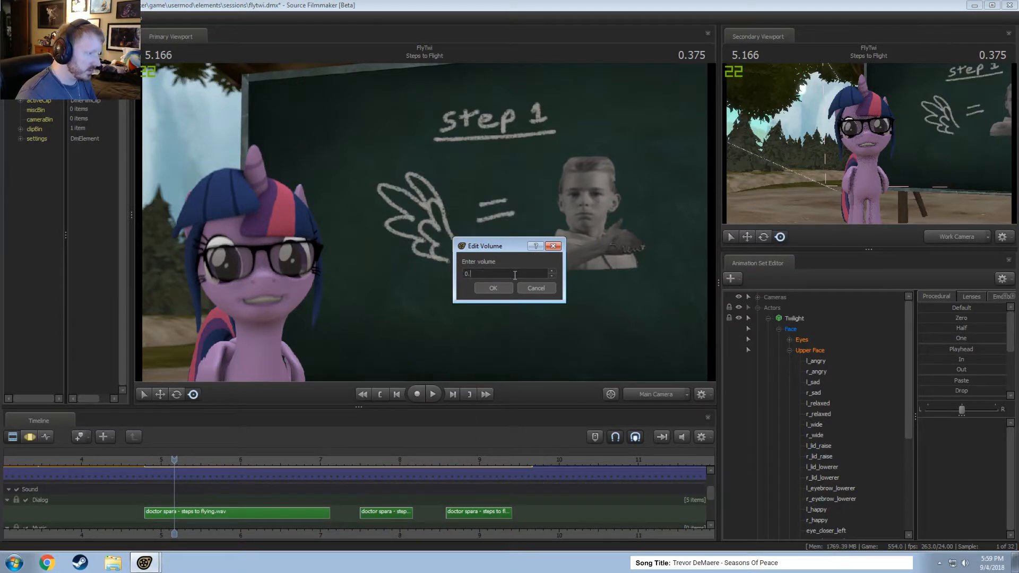
{"action": "key", "text": "Return"}
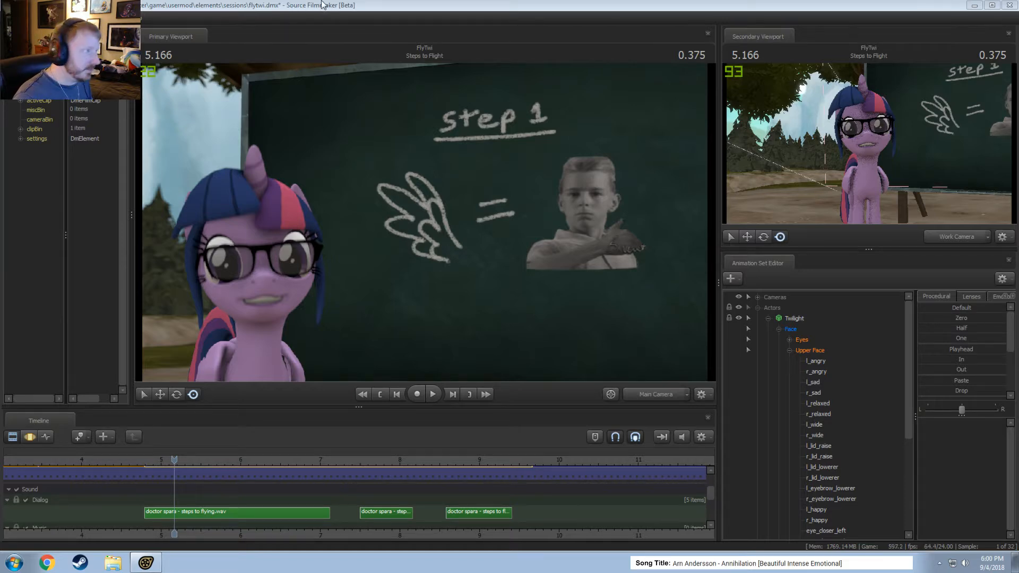
- Move the playhead to 4.916 s and bring Steps to Flight up in the Motion Editor, with the whole shot in range
{"action": "left_click_drag", "start_coordinate": [97, 490], "coordinate": [78, 489]}
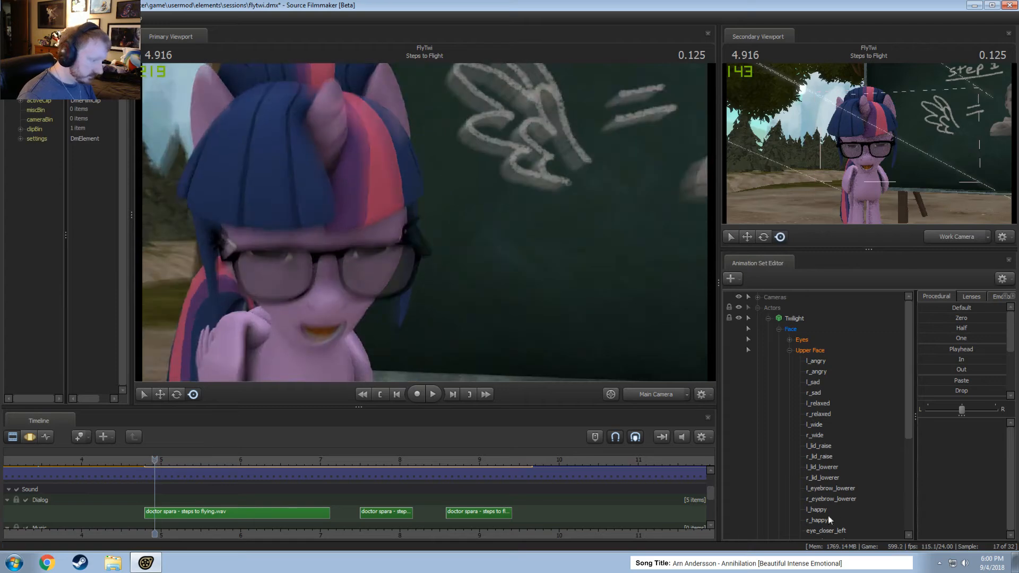
{"action": "left_click_drag", "start_coordinate": [710, 492], "coordinate": [711, 481]}
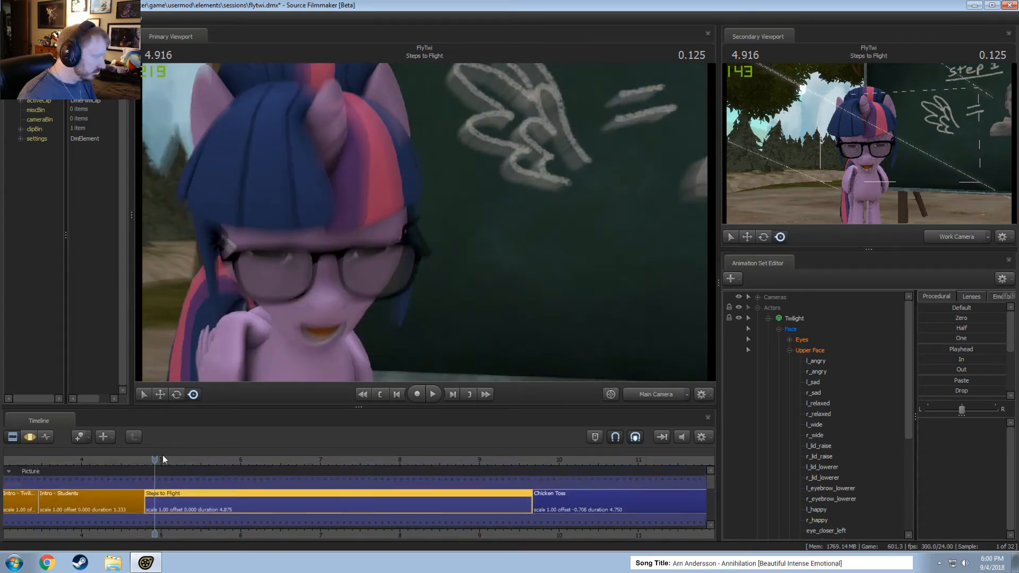
{"action": "key", "text": "F3"}
{"action": "scroll", "coordinate": [246, 478], "scroll_direction": "up", "scroll_amount": 3}
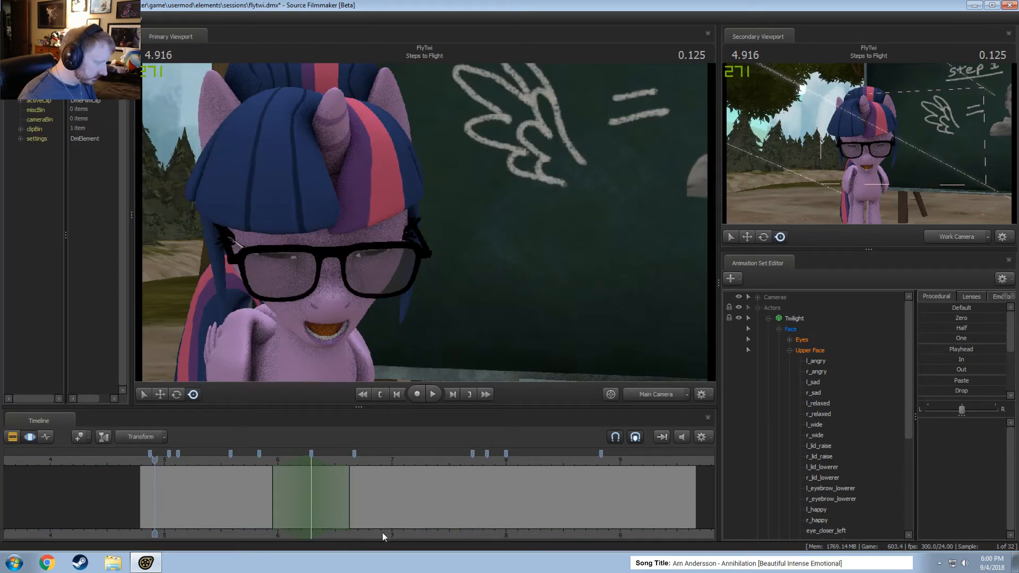
{"action": "middle_click_drag", "start_coordinate": [383, 534], "coordinate": [347, 531]}
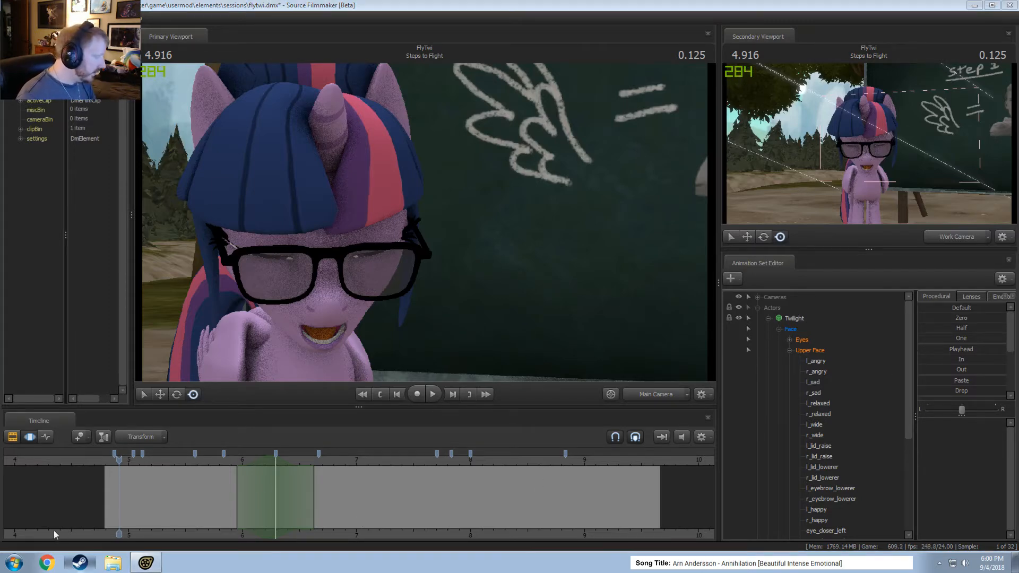
- Switch to Steam and close its window
{"action": "key", "text": "alt+Tab"}
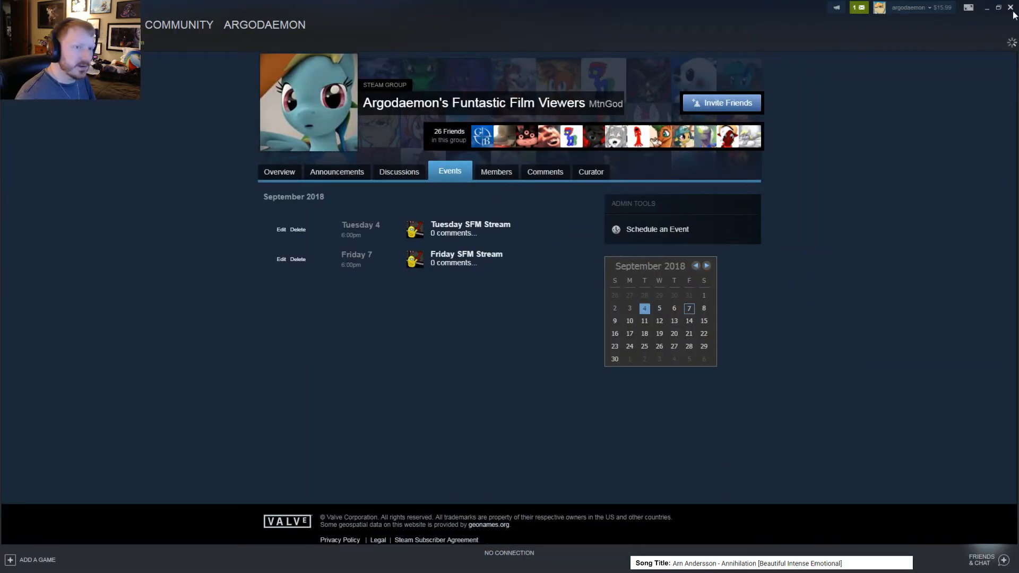
{"action": "left_click", "coordinate": [1011, 8]}
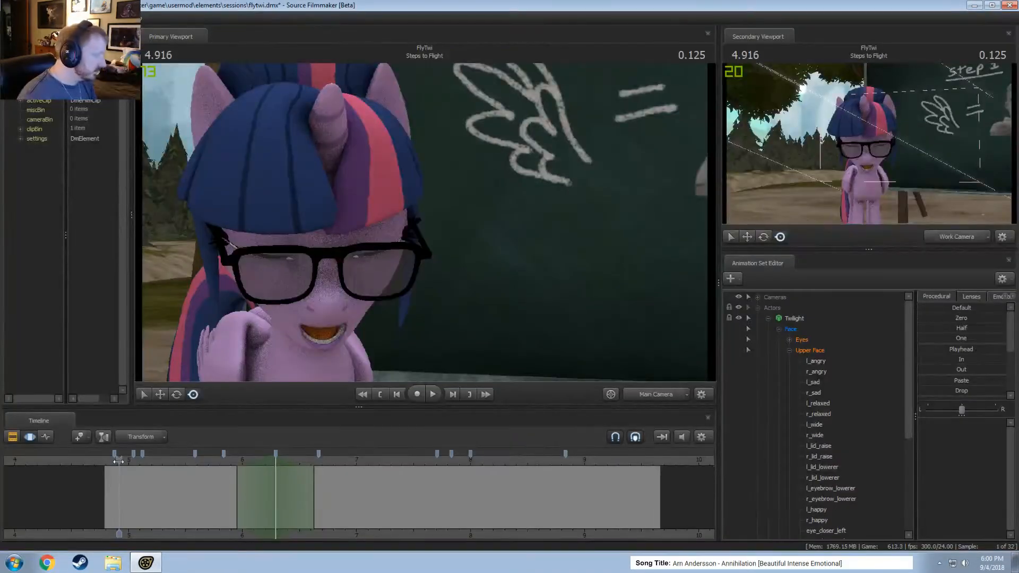
- Play Steps to Flight from 4.875 s through Twilight's wing gesture at the chalkboard
{"action": "left_click_drag", "start_coordinate": [118, 462], "coordinate": [115, 462]}
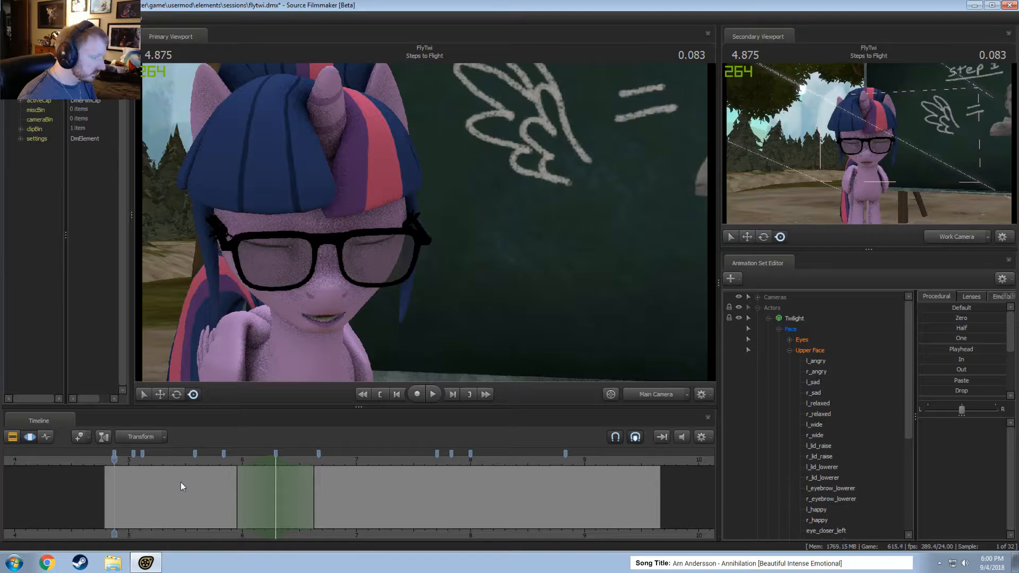
{"action": "key", "text": "space"}
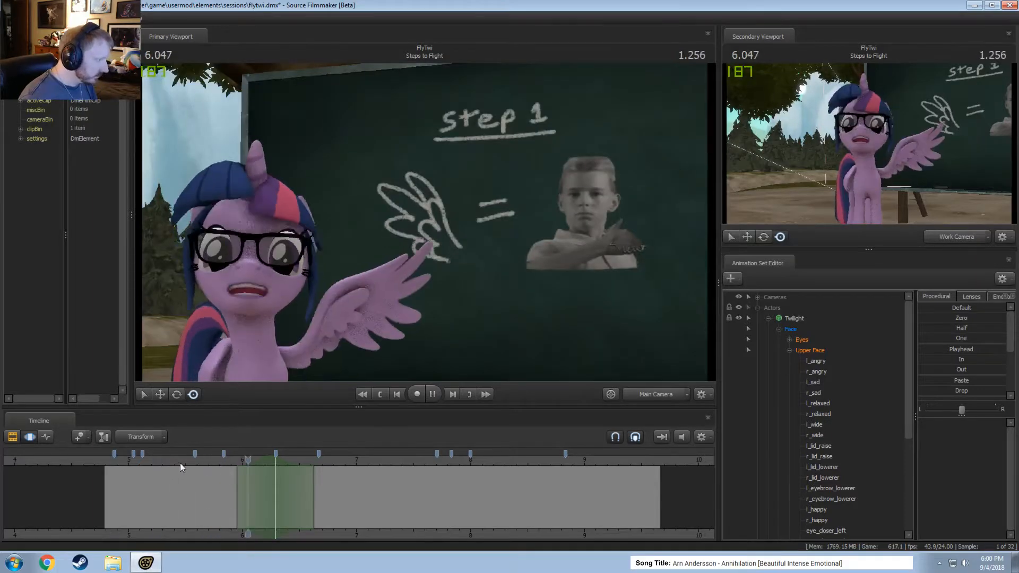
{"action": "key", "text": "space"}
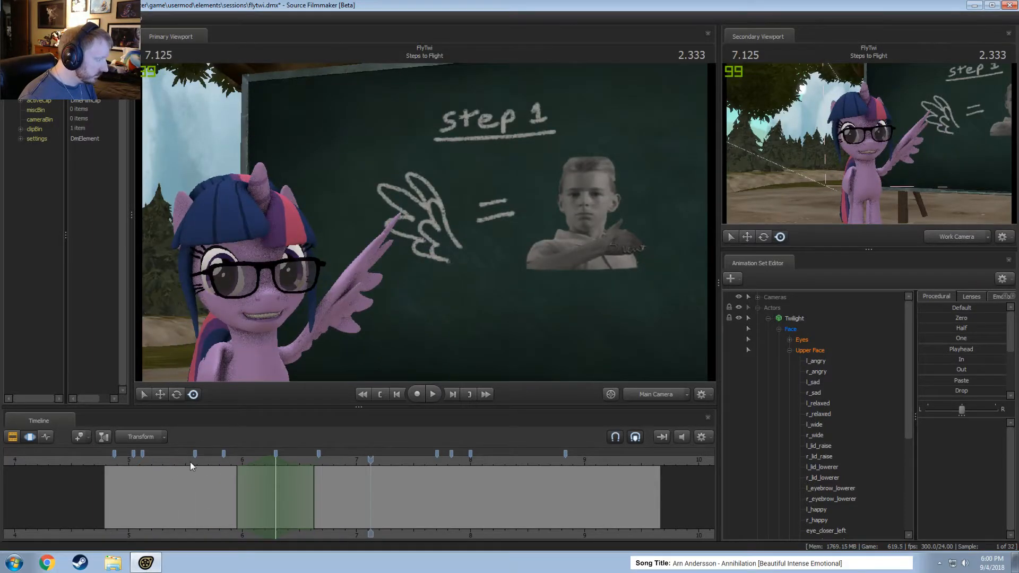
- Replay Steps to Flight several times from about 5.1 s to 6.8 s to review Twilight's facial expression and wing gesture
{"action": "left_click", "coordinate": [190, 462]}
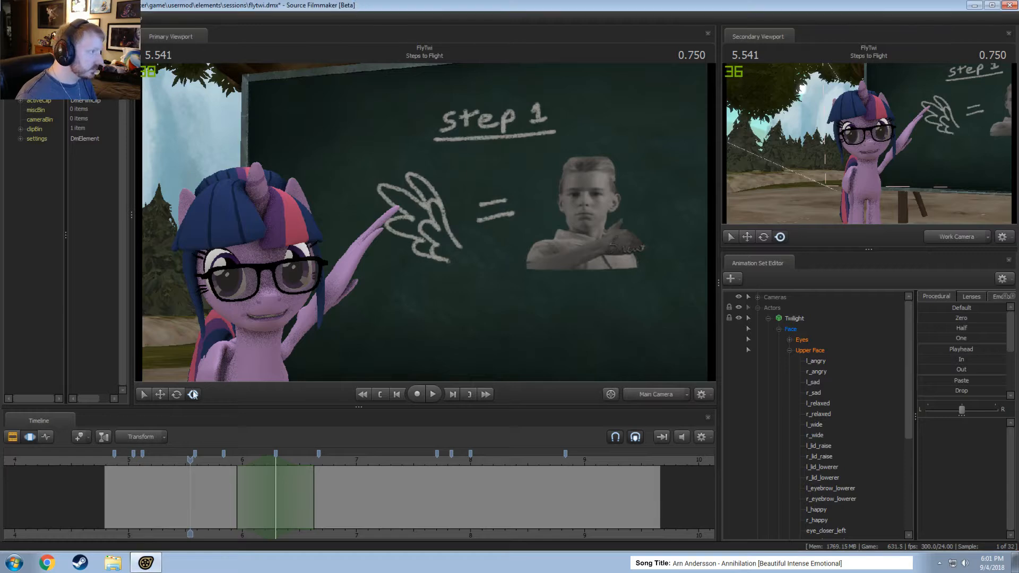
{"action": "left_click", "coordinate": [176, 461]}
{"action": "key", "text": "space"}
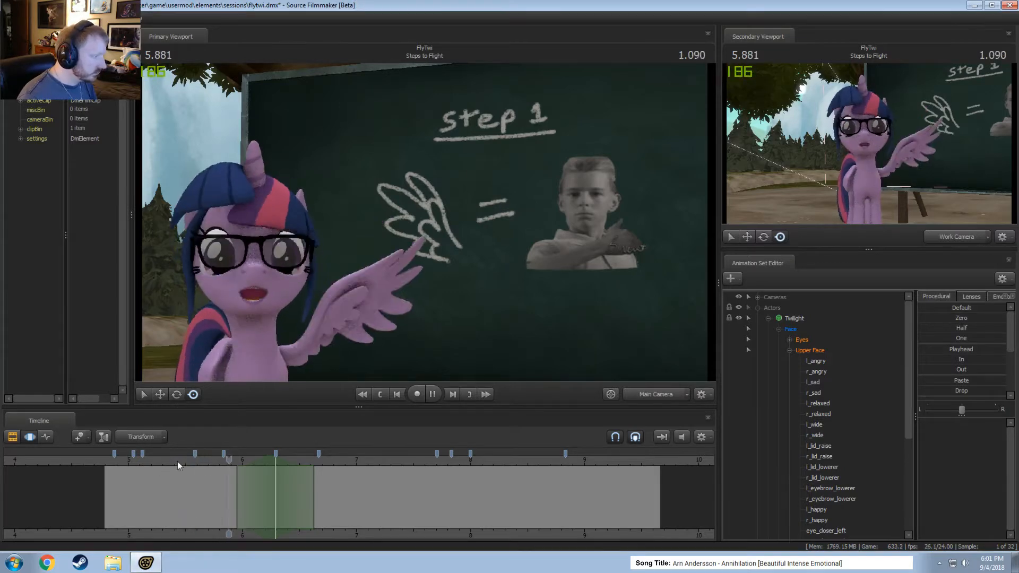
{"action": "left_click", "coordinate": [137, 464]}
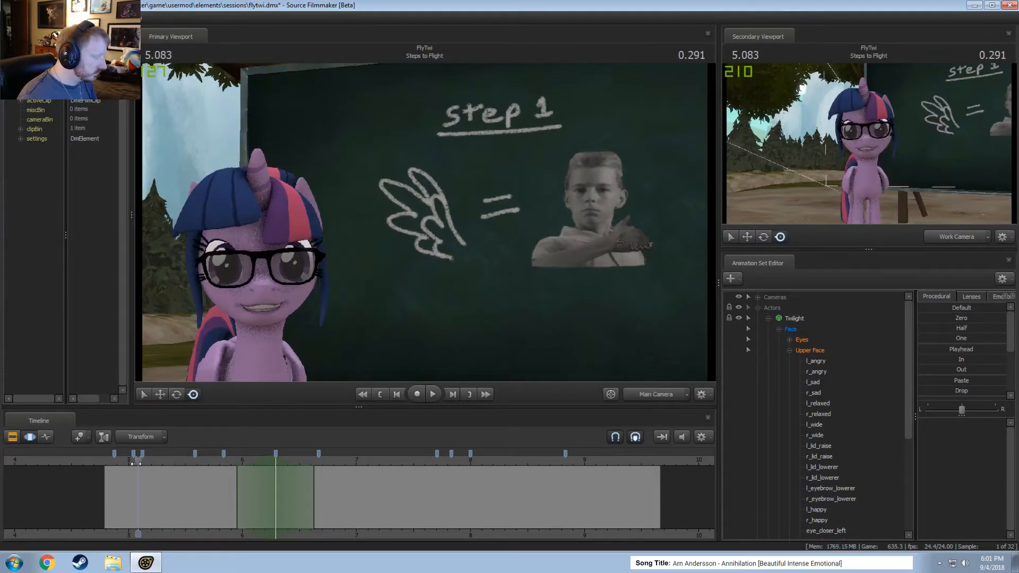
{"action": "key", "text": "space"}
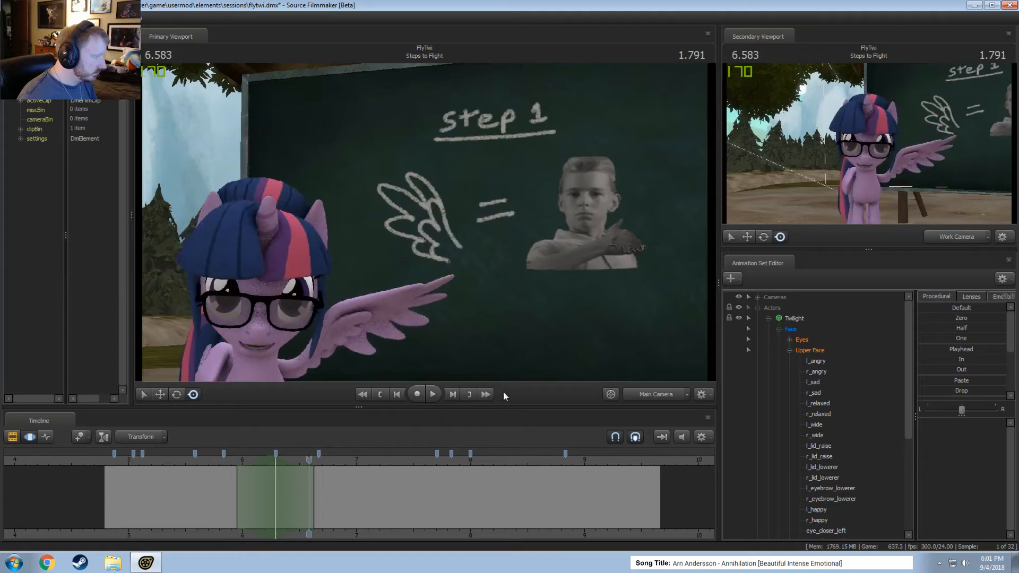
{"action": "left_click", "coordinate": [200, 459]}
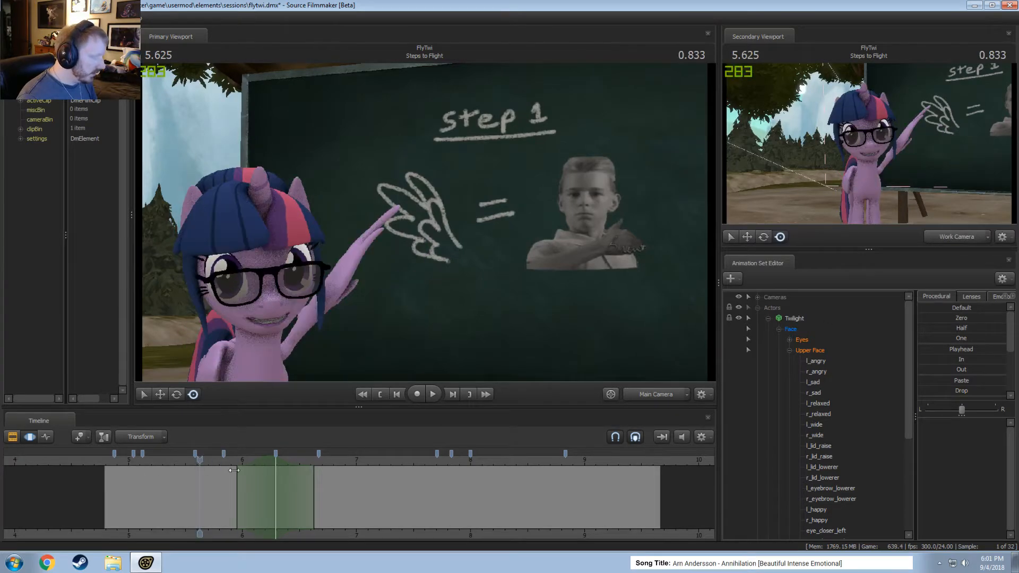
{"action": "key", "text": "space"}
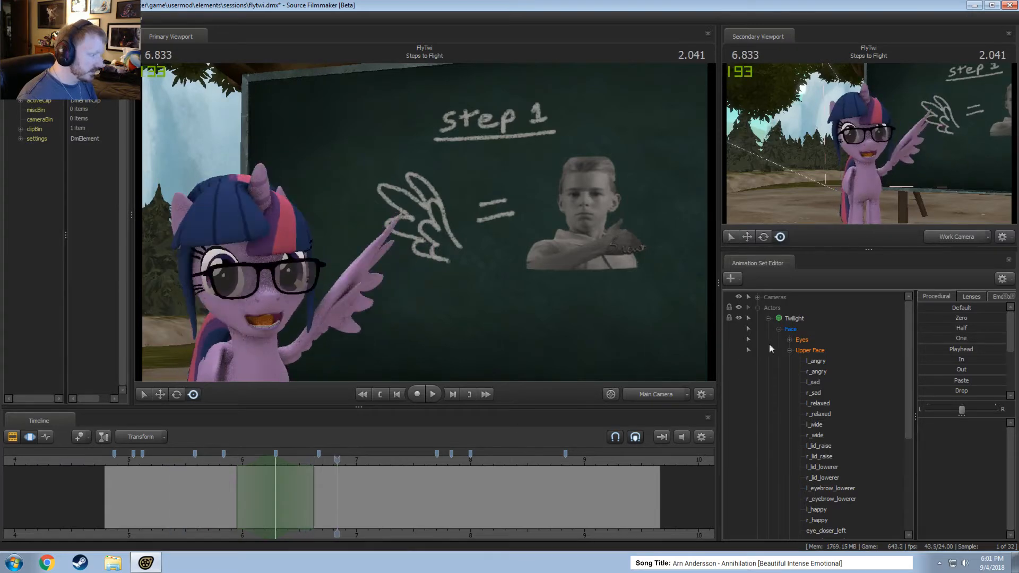
- Select Twilight's Upper Face controls and set a time selection from about 6.5 s to 6.8 s around 6.625 s
{"action": "left_click", "coordinate": [808, 351]}
{"action": "scroll", "coordinate": [286, 501], "scroll_direction": "up", "scroll_amount": 3}
{"action": "key", "text": "shift"}
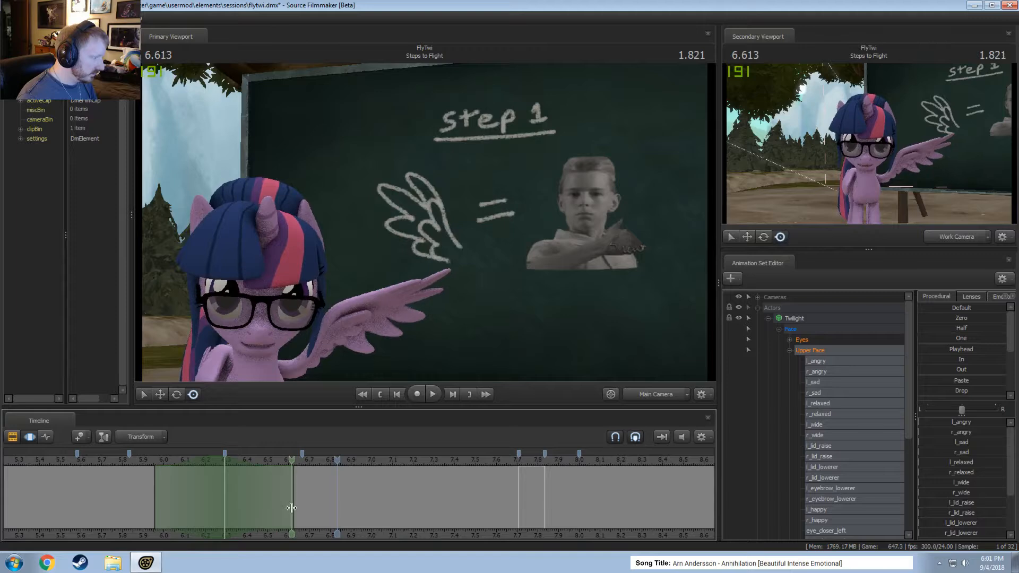
{"action": "left_click_drag", "start_coordinate": [285, 510], "coordinate": [312, 509], "text": "shift"}
{"action": "scroll", "coordinate": [311, 509], "scroll_direction": "up", "scroll_amount": 2, "text": "shift"}
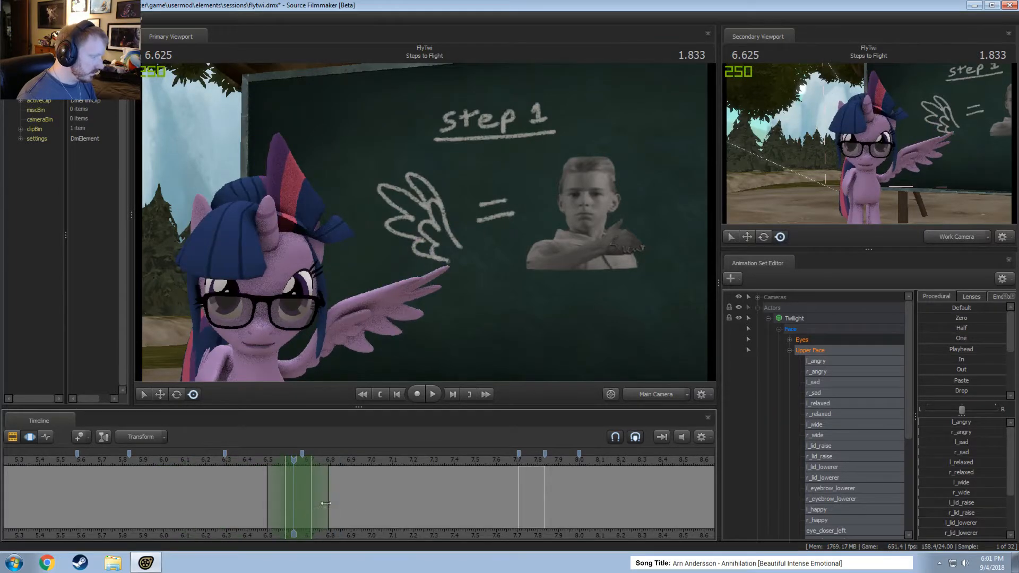
{"action": "scroll", "coordinate": [827, 384], "scroll_direction": "down", "scroll_amount": 1}
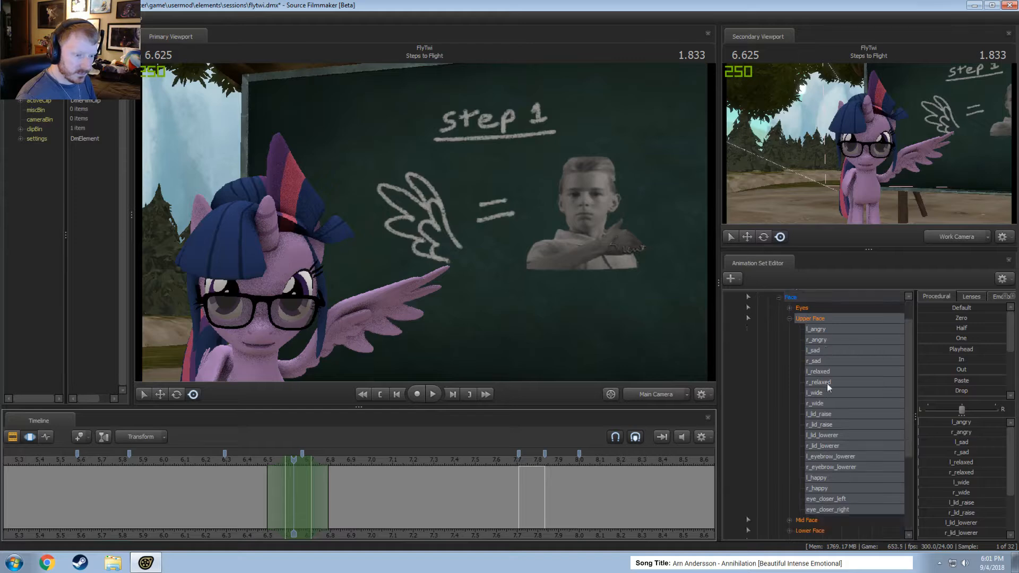
{"action": "scroll", "coordinate": [842, 410], "scroll_direction": "up", "scroll_amount": 1}
- Zero Twilight's upper face controls in the time selection and raise eye_closer_left and eye_closer_right until both eyes close
{"action": "left_click_drag", "start_coordinate": [943, 318], "coordinate": [1005, 318]}
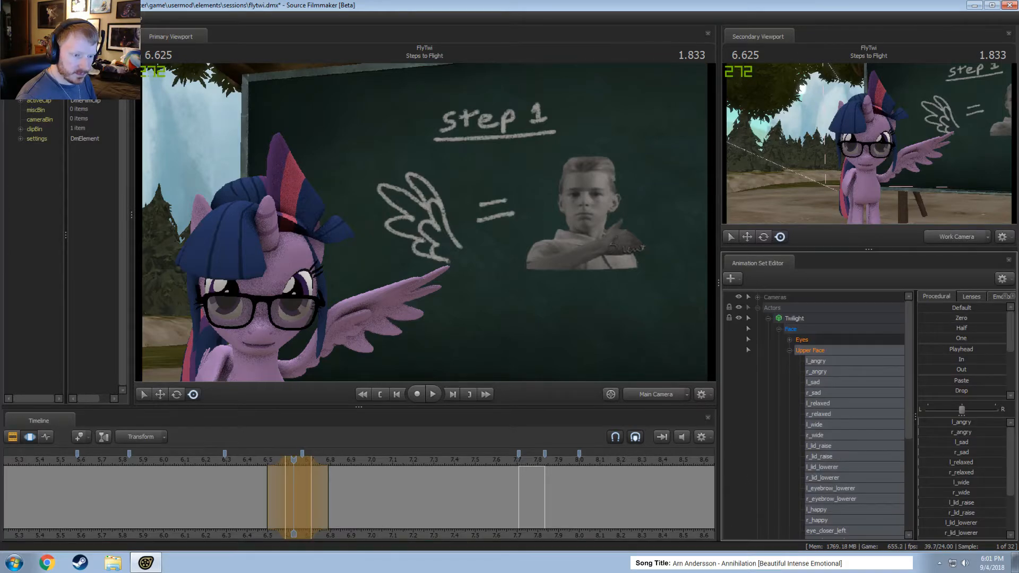
{"action": "scroll", "coordinate": [971, 518], "scroll_direction": "down", "scroll_amount": 2}
{"action": "left_click_drag", "start_coordinate": [951, 521], "coordinate": [990, 521]}
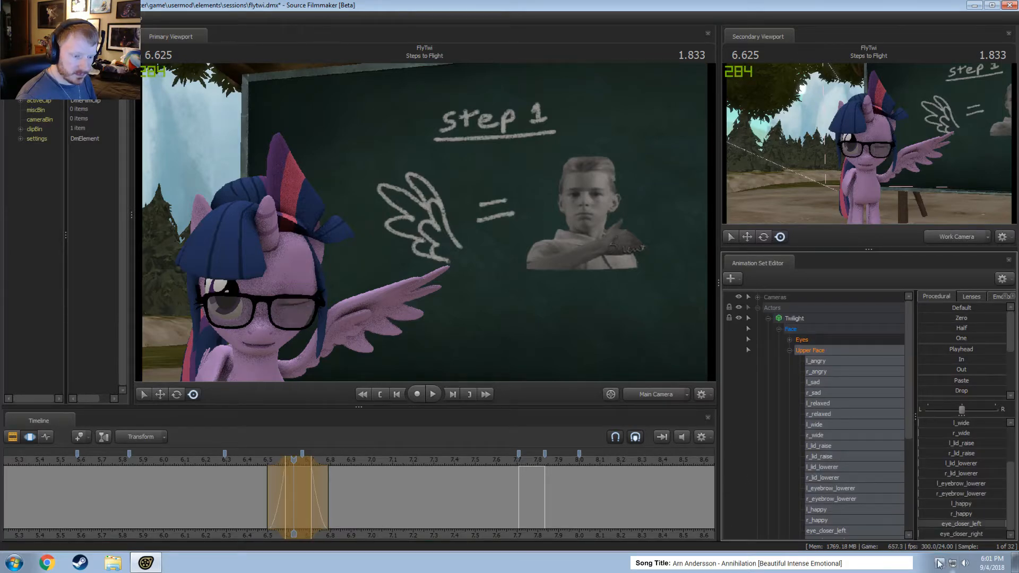
- Move the blink earlier so its hold spans about 6.38 s to 6.63 s, and widen its falloff to about 6.25–6.75 s
{"action": "left_click", "coordinate": [231, 463]}
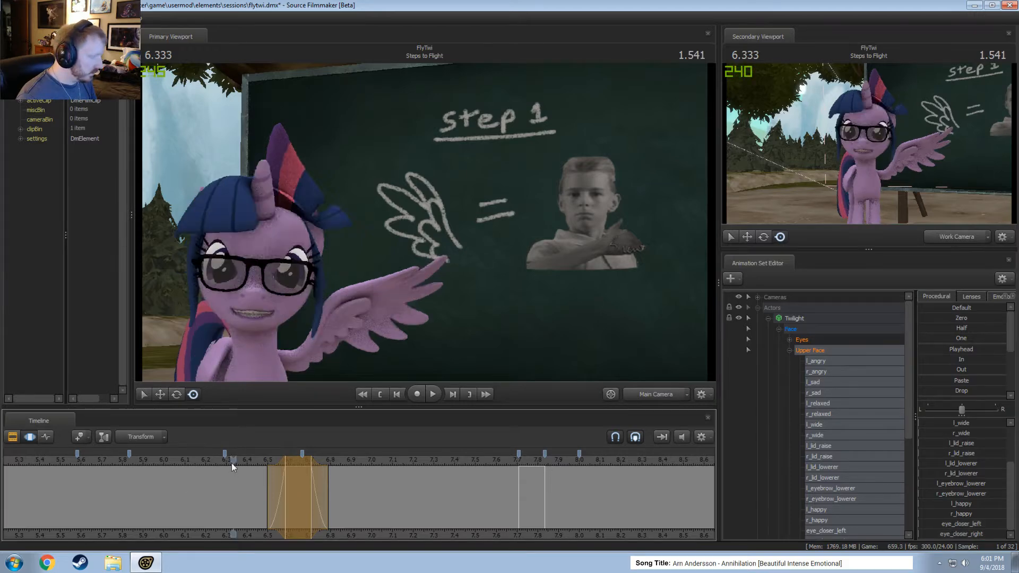
{"action": "key", "text": "space"}
{"action": "key", "text": "space"}
{"action": "left_click_drag", "start_coordinate": [293, 461], "coordinate": [230, 480]}
{"action": "left_click", "coordinate": [192, 463]}
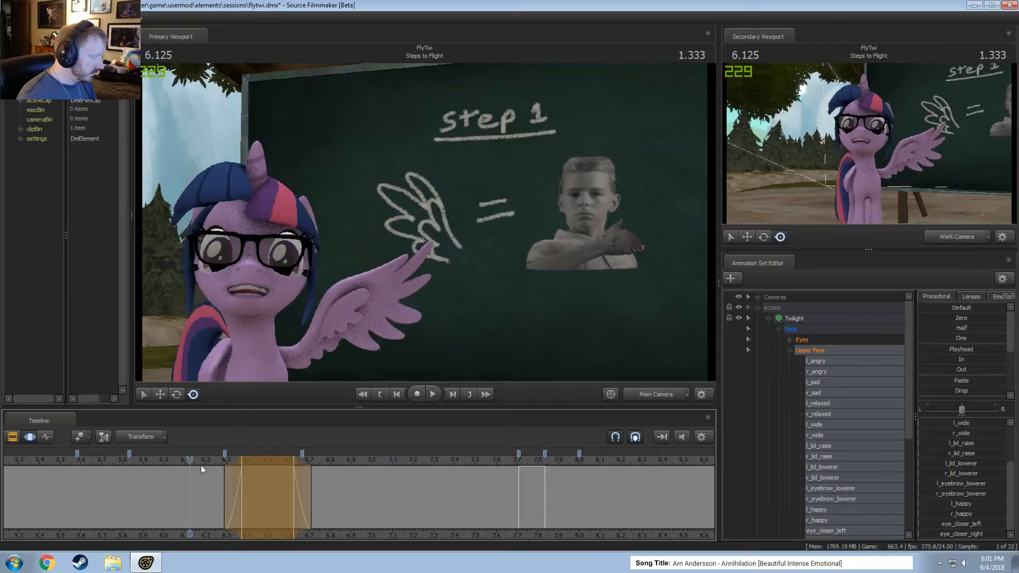
{"action": "scroll", "coordinate": [201, 472], "scroll_direction": "up", "scroll_amount": 1}
- Replay the shot from about 6 s to check the timing of Twilight's blink
{"action": "key", "text": "space"}
{"action": "scroll", "coordinate": [202, 499], "scroll_direction": "down", "scroll_amount": 2}
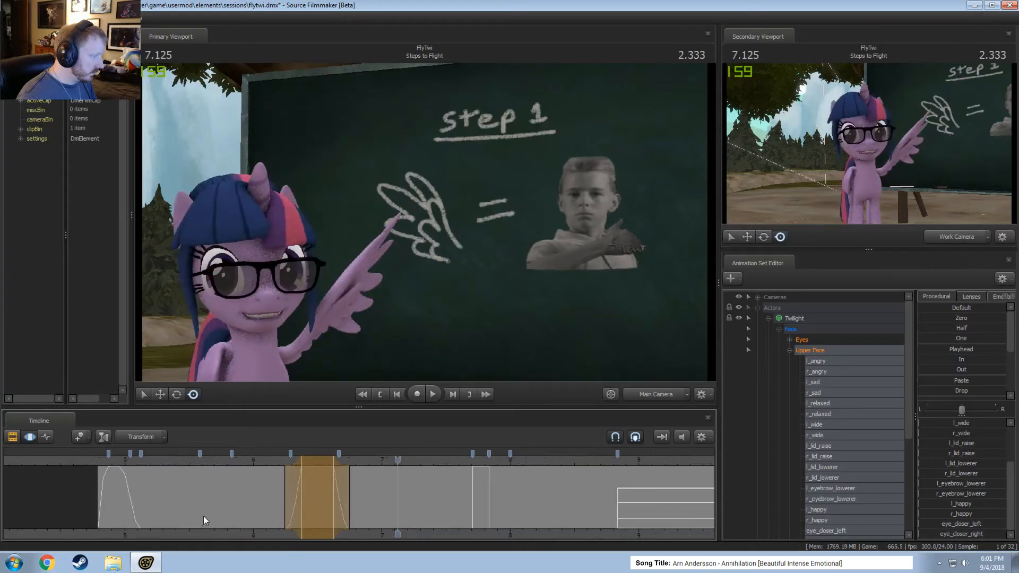
{"action": "left_click", "coordinate": [252, 459]}
{"action": "key", "text": "space"}
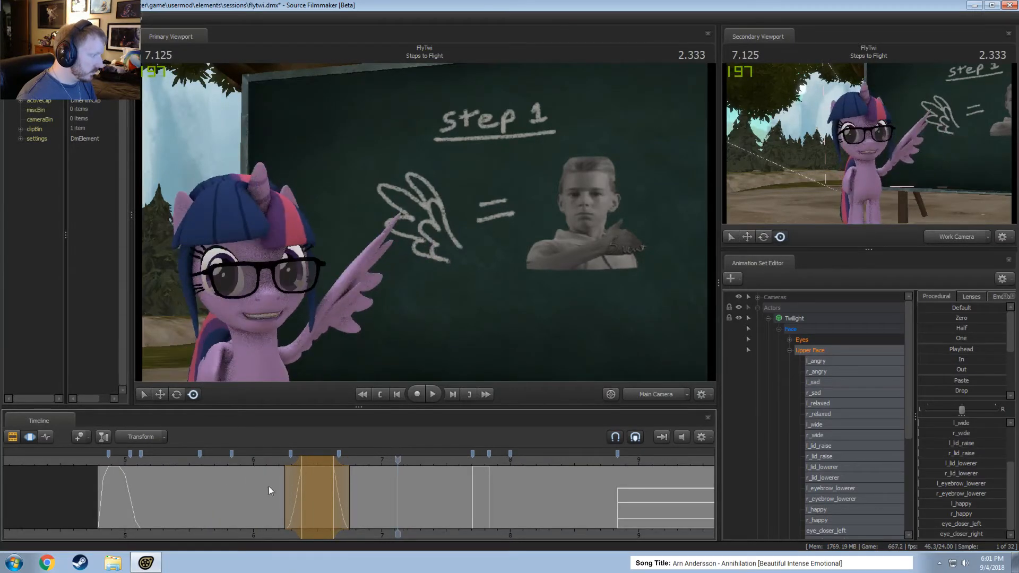
{"action": "left_click", "coordinate": [312, 491]}
{"action": "key", "text": "space"}
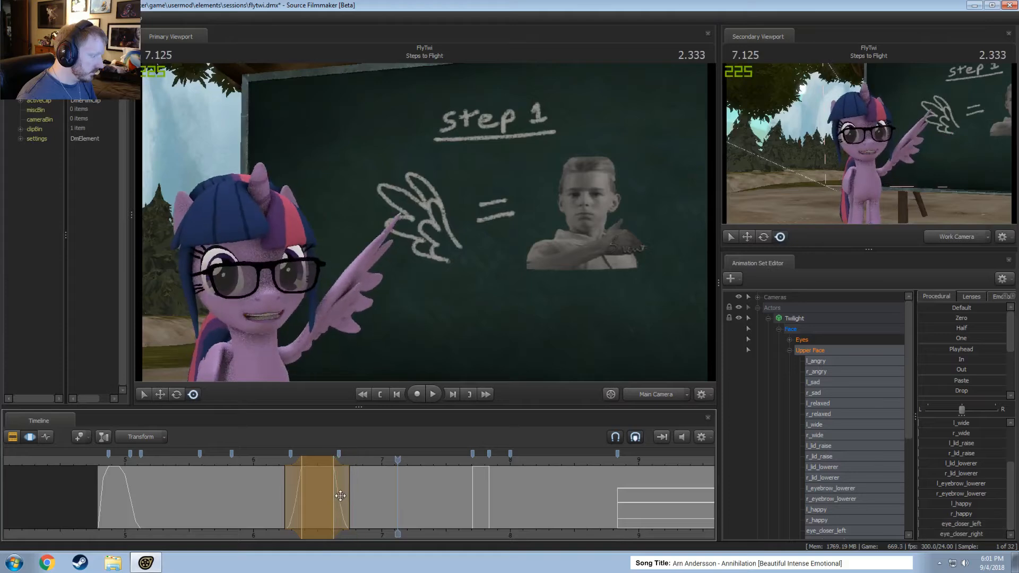
- Shift the blink one frame later so it spans about 6.29 s to 6.79 s, replay it, and finish the edit
{"action": "left_click_drag", "start_coordinate": [381, 460], "coordinate": [248, 462]}
{"action": "key", "text": "space"}
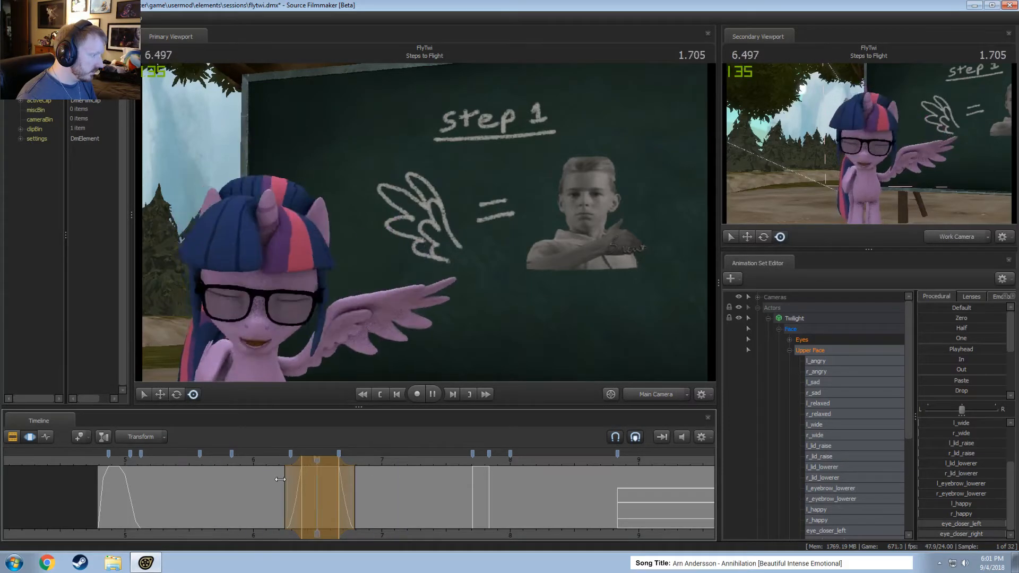
{"action": "key", "text": "space"}
{"action": "left_click_drag", "start_coordinate": [288, 502], "coordinate": [294, 501]}
{"action": "left_click_drag", "start_coordinate": [308, 461], "coordinate": [263, 463]}
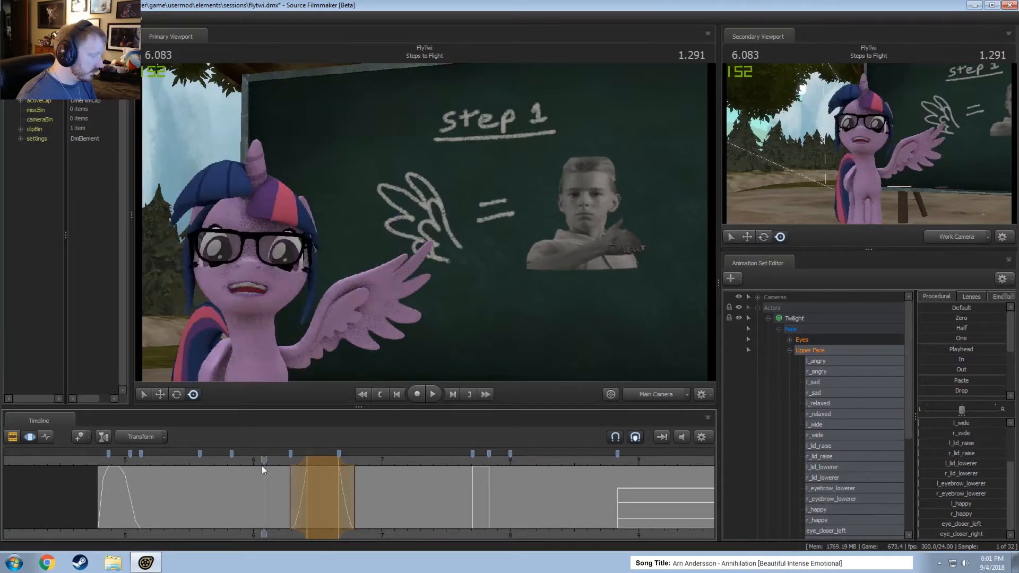
{"action": "key", "text": "space"}
{"action": "key", "text": "space"}
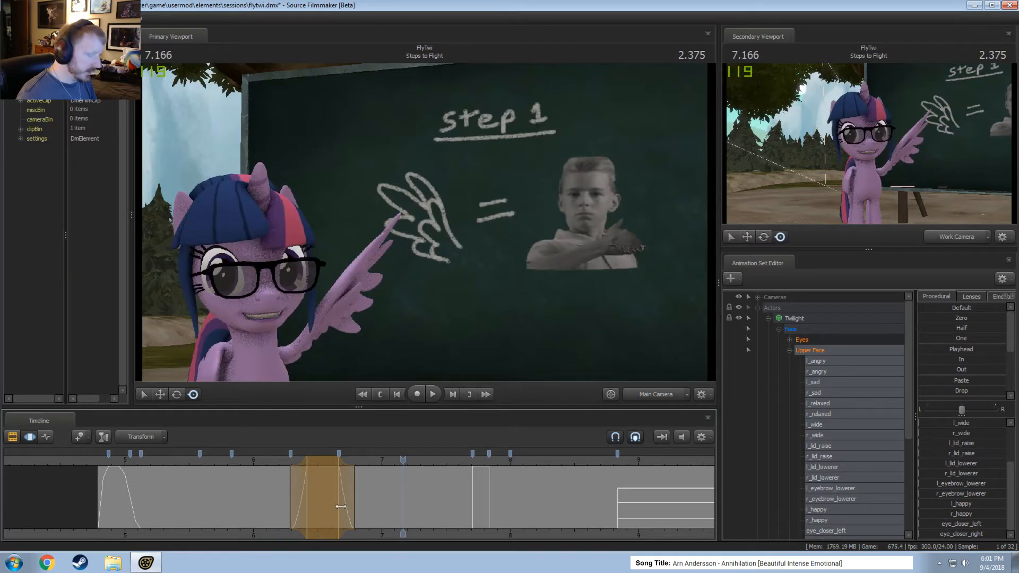
{"action": "key", "text": "F2"}
{"action": "key", "text": "F3"}
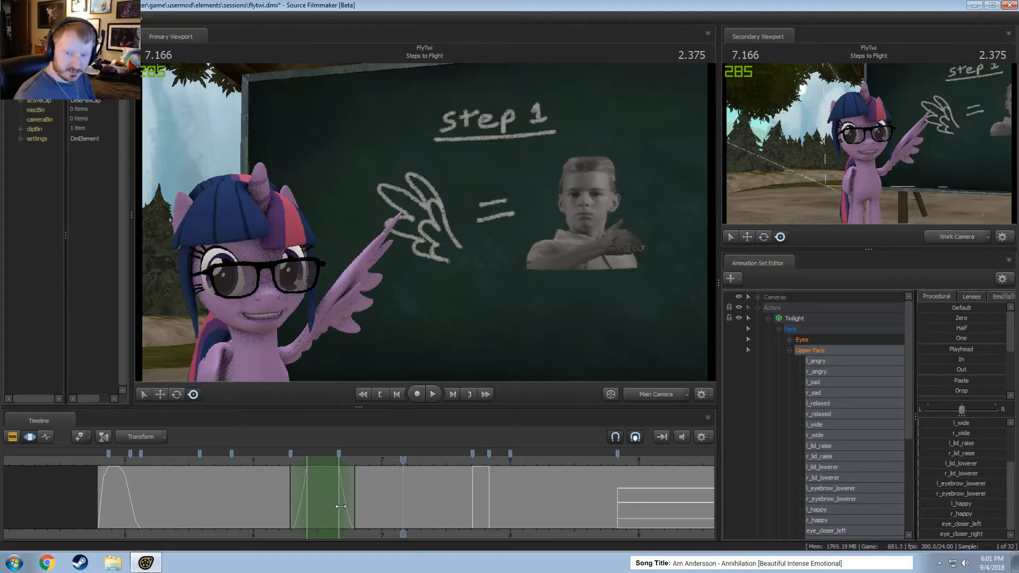
- Replay the shot from about 5 s to check the blink and Twilight's expression leading up to 5.791 s
{"action": "scroll", "coordinate": [341, 506], "scroll_direction": "up", "scroll_amount": 3}
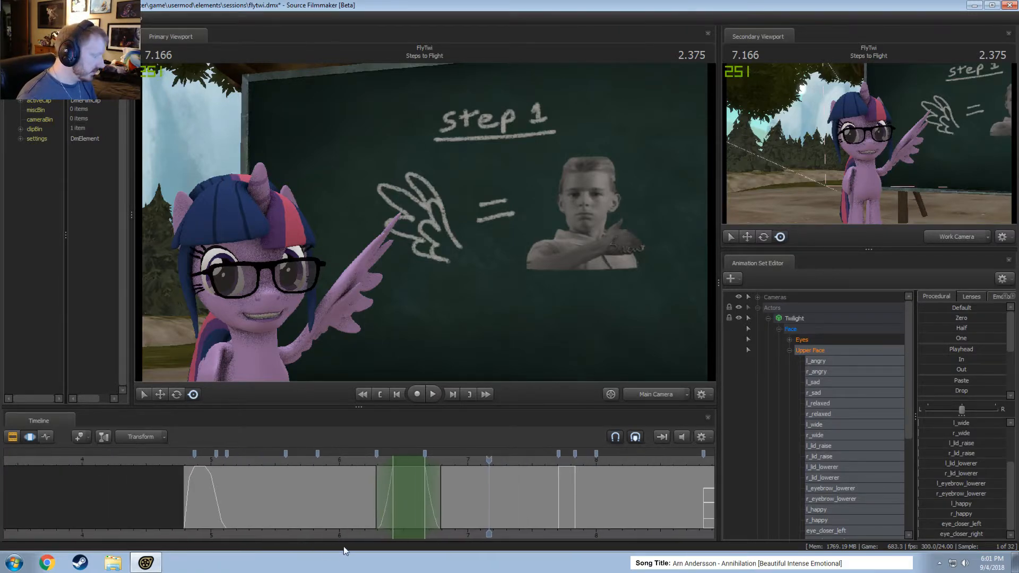
{"action": "left_click", "coordinate": [209, 470]}
{"action": "key", "text": "space"}
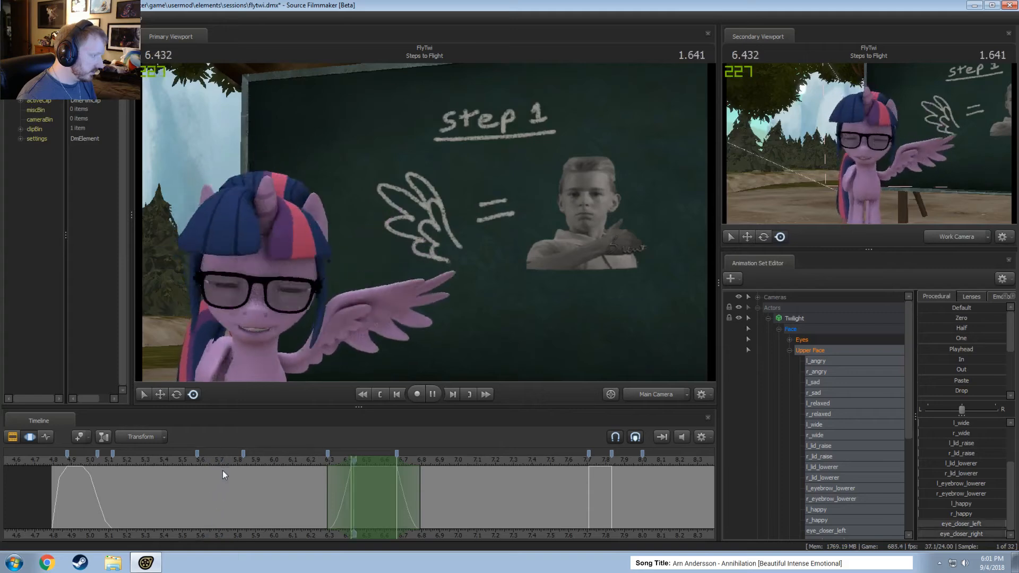
{"action": "left_click", "coordinate": [137, 465]}
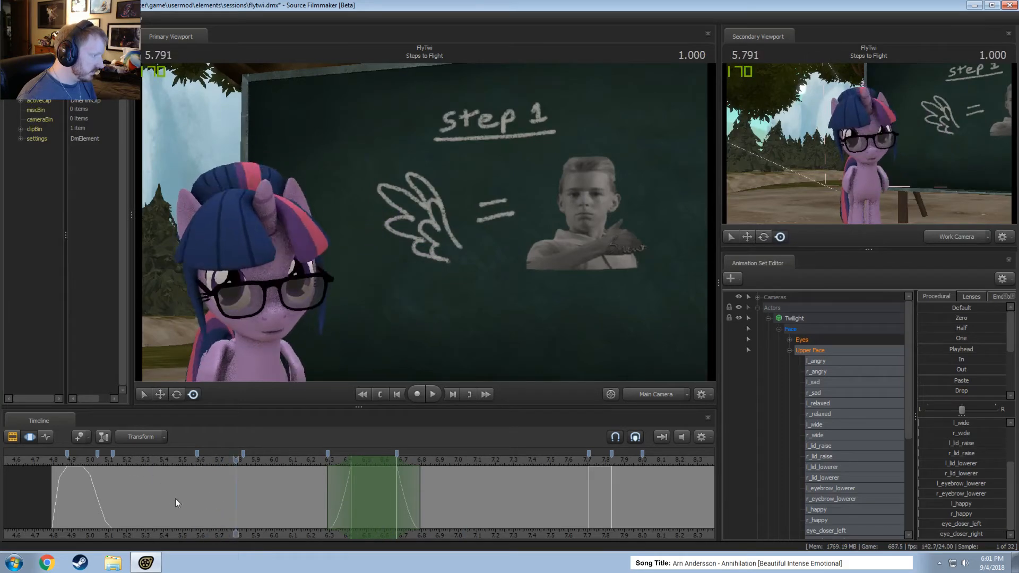
{"action": "key", "text": "space"}
- Set a time selection of about 5.45–5.95 s around 5.791 s and slightly raise both eye_closer and both lid_raise controls
{"action": "left_click", "coordinate": [190, 503]}
{"action": "left_click_drag", "start_coordinate": [190, 504], "coordinate": [174, 523]}
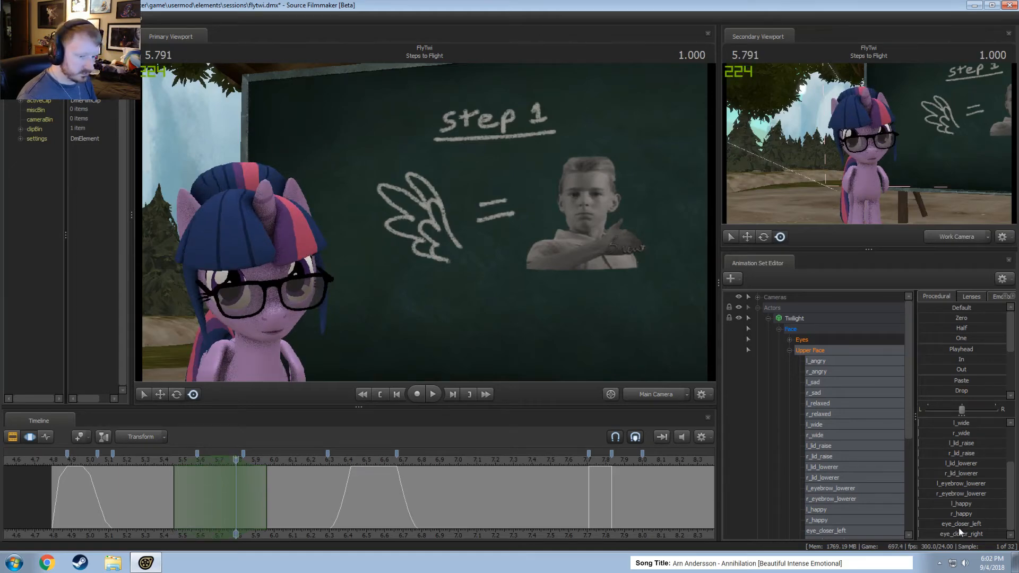
{"action": "left_click_drag", "start_coordinate": [960, 529], "coordinate": [966, 534]}
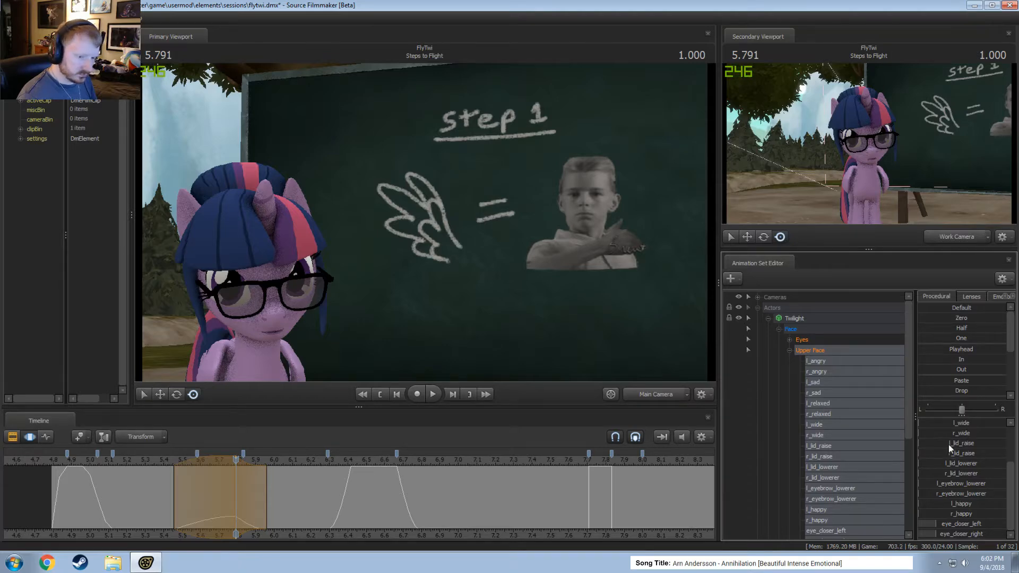
{"action": "left_click_drag", "start_coordinate": [949, 446], "coordinate": [955, 454]}
- Replay the squint from about 5.3 s, return to 5.791 s, and raise both eye_closer controls further
{"action": "left_click", "coordinate": [148, 462]}
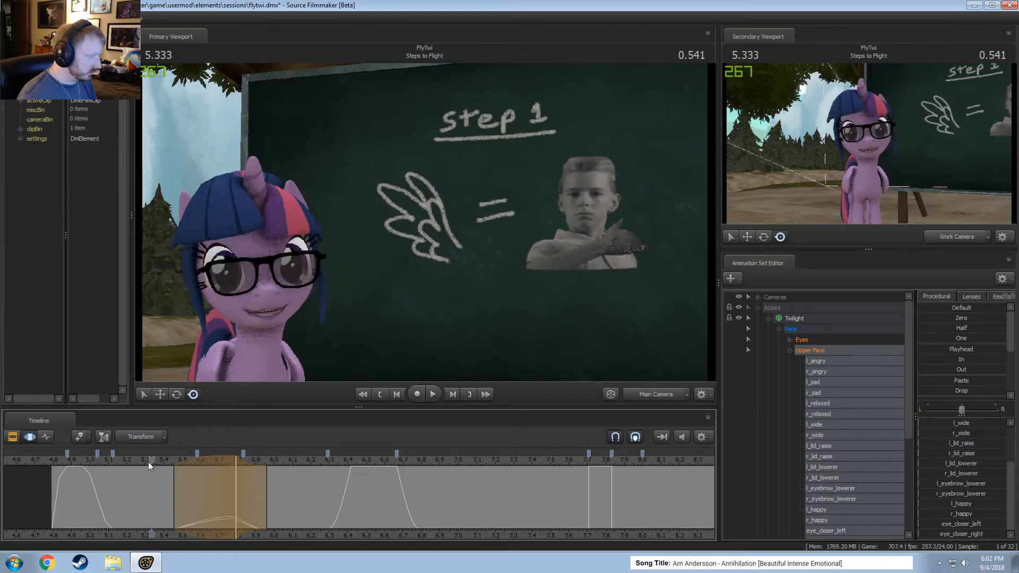
{"action": "key", "text": "space"}
{"action": "left_click_drag", "start_coordinate": [133, 466], "coordinate": [238, 485]}
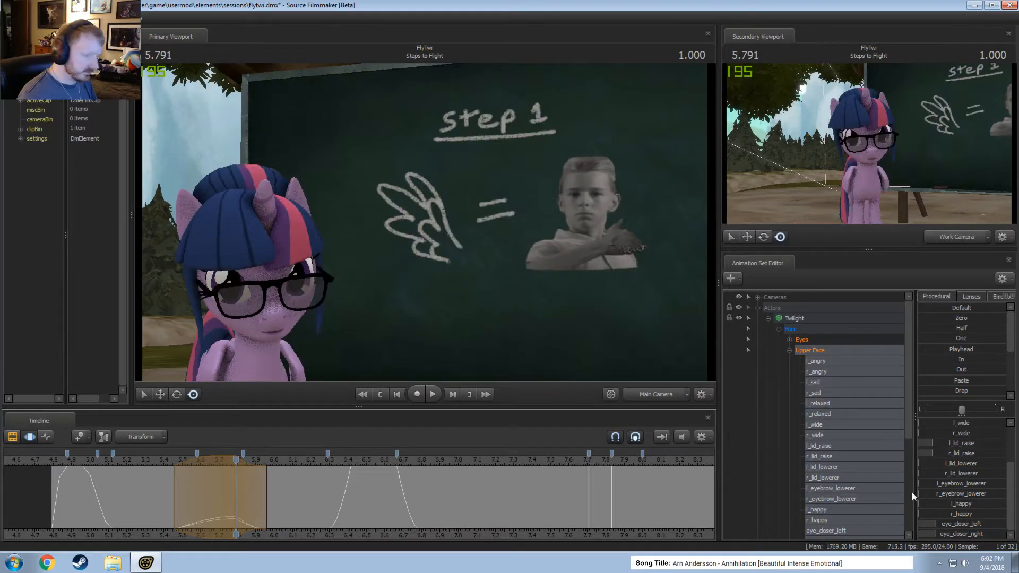
{"action": "left_click_drag", "start_coordinate": [963, 527], "coordinate": [947, 537]}
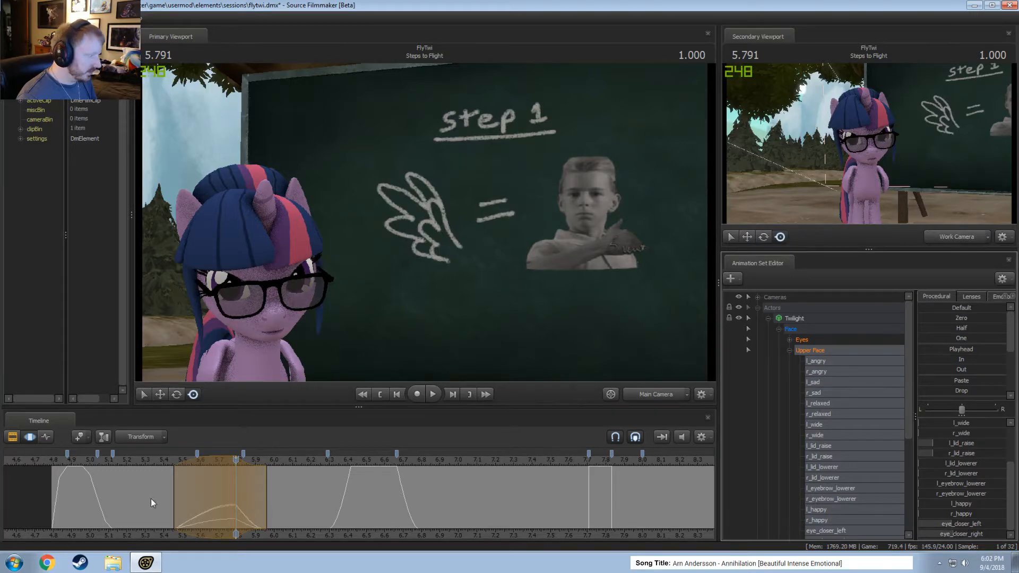
- Stretch the squint's time range to about 5.33–6.0 s with its peak at about 5.83 s, and replay the shot
{"action": "key", "text": "space"}
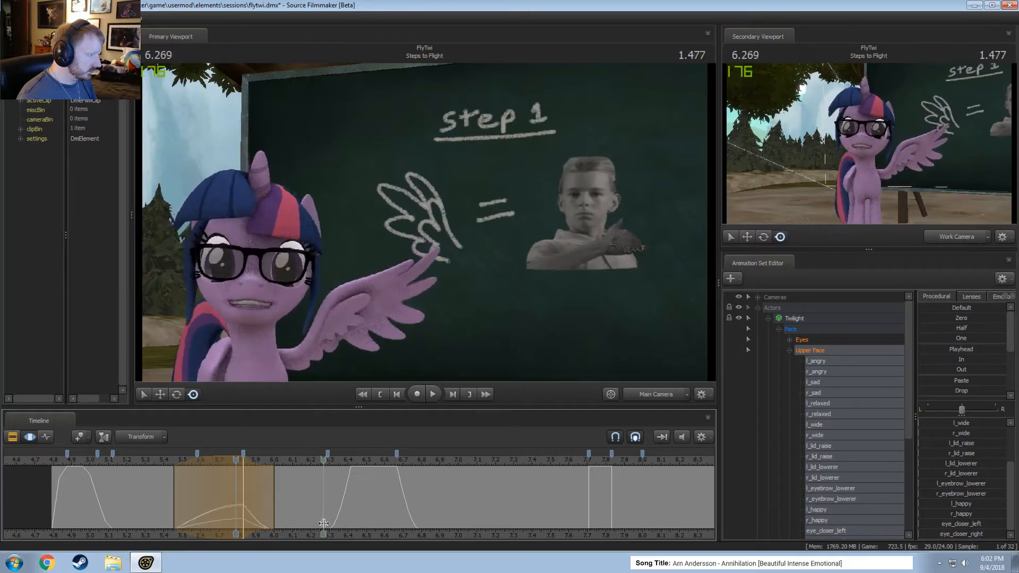
{"action": "key", "text": "space"}
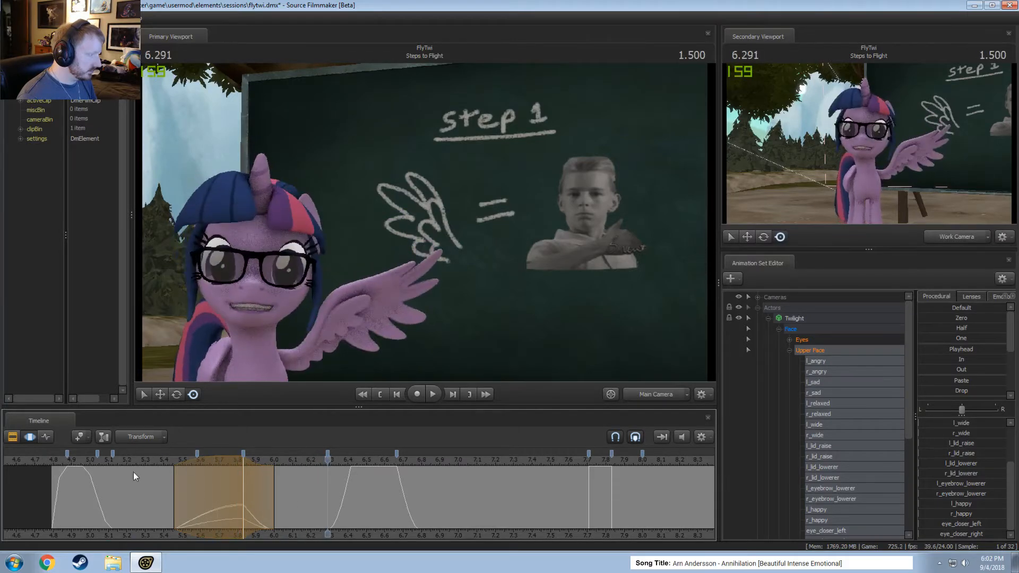
{"action": "left_click", "coordinate": [105, 463]}
{"action": "left_click_drag", "start_coordinate": [174, 483], "coordinate": [152, 482]}
{"action": "key", "text": "space"}
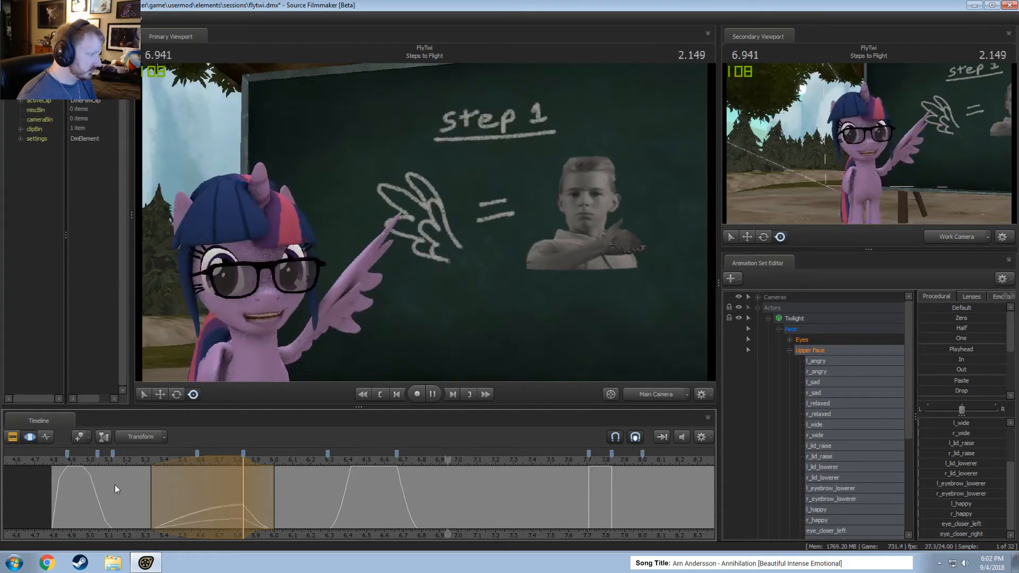
{"action": "key", "text": "space"}
- Set a time selection of about 5.83–6.2 s around 6.0 s, raise l_wide and r_wide, and replay the shot from about 5.4 s
{"action": "left_click_drag", "start_coordinate": [181, 495], "coordinate": [271, 507]}
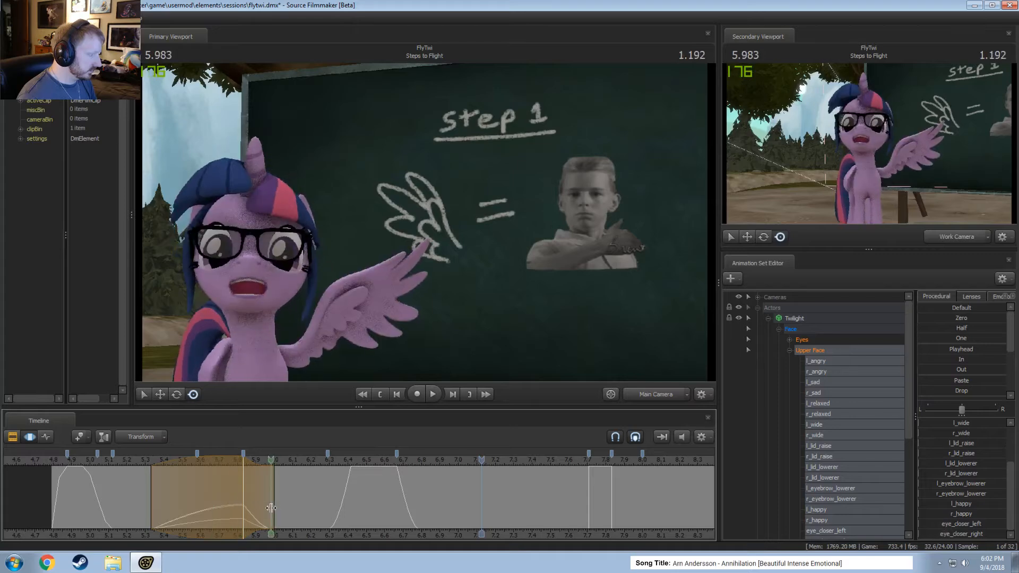
{"action": "left_click", "coordinate": [271, 508]}
{"action": "scroll", "coordinate": [271, 508], "scroll_direction": "up", "scroll_amount": 2, "text": "shift"}
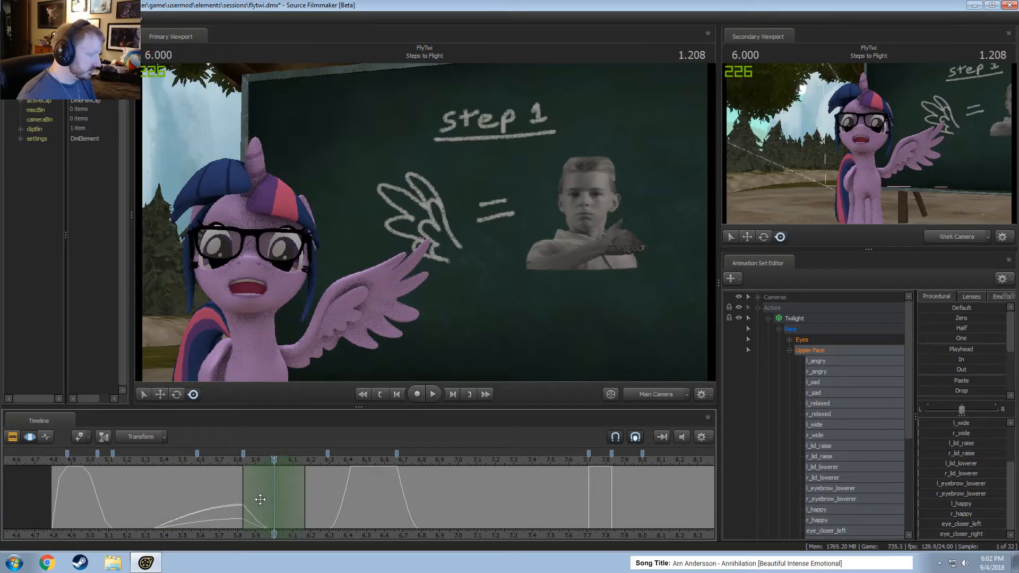
{"action": "left_click_drag", "start_coordinate": [304, 502], "coordinate": [312, 503]}
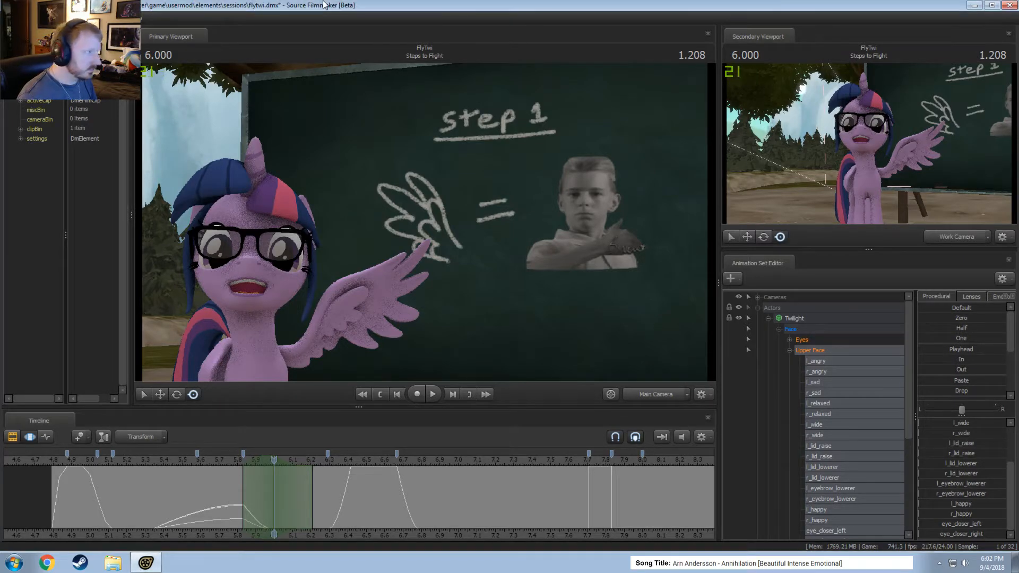
{"action": "scroll", "coordinate": [962, 466], "scroll_direction": "up", "scroll_amount": 2}
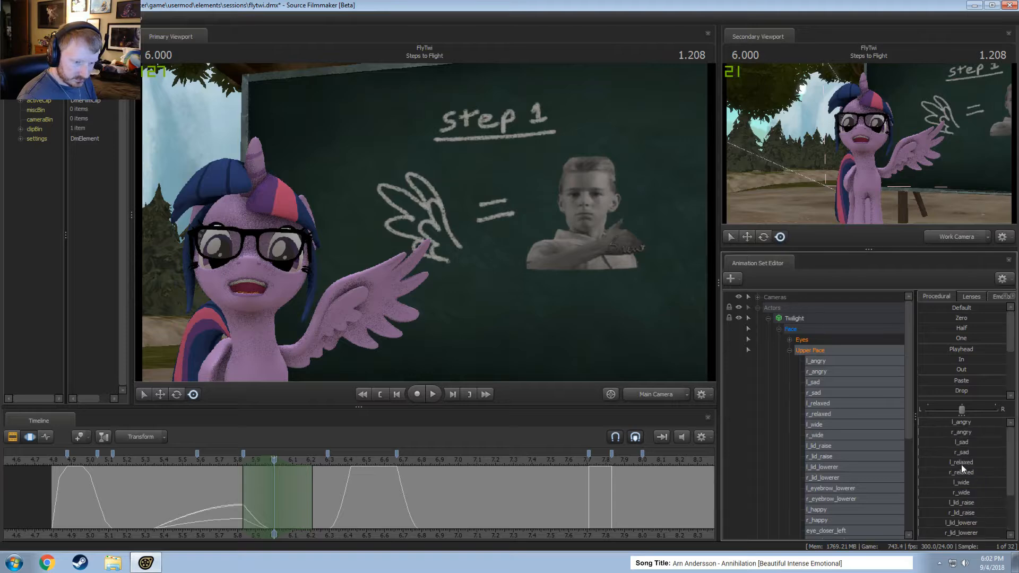
{"action": "left_click_drag", "start_coordinate": [960, 489], "coordinate": [1006, 482]}
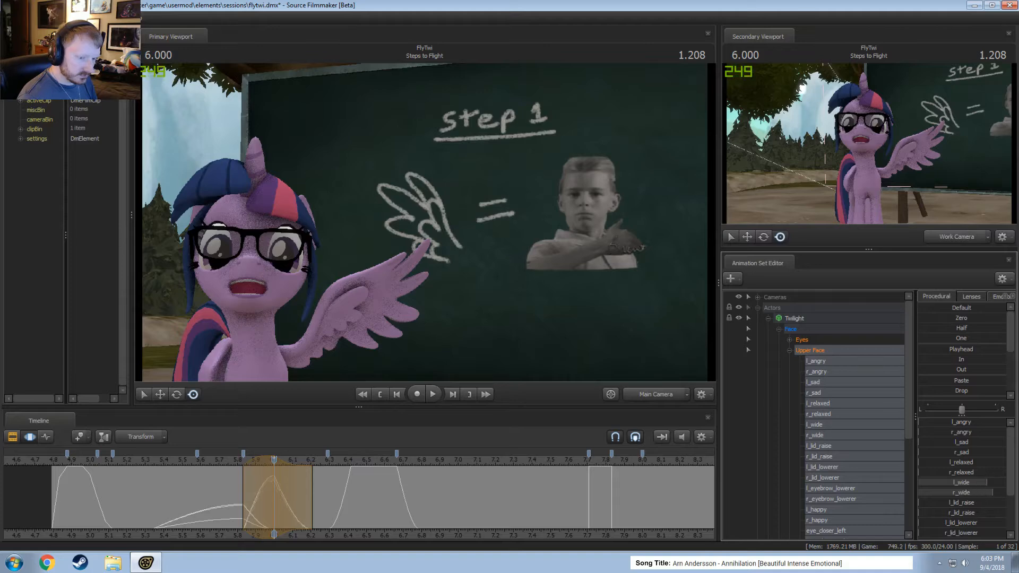
{"action": "left_click", "coordinate": [158, 462]}
{"action": "key", "text": "space"}
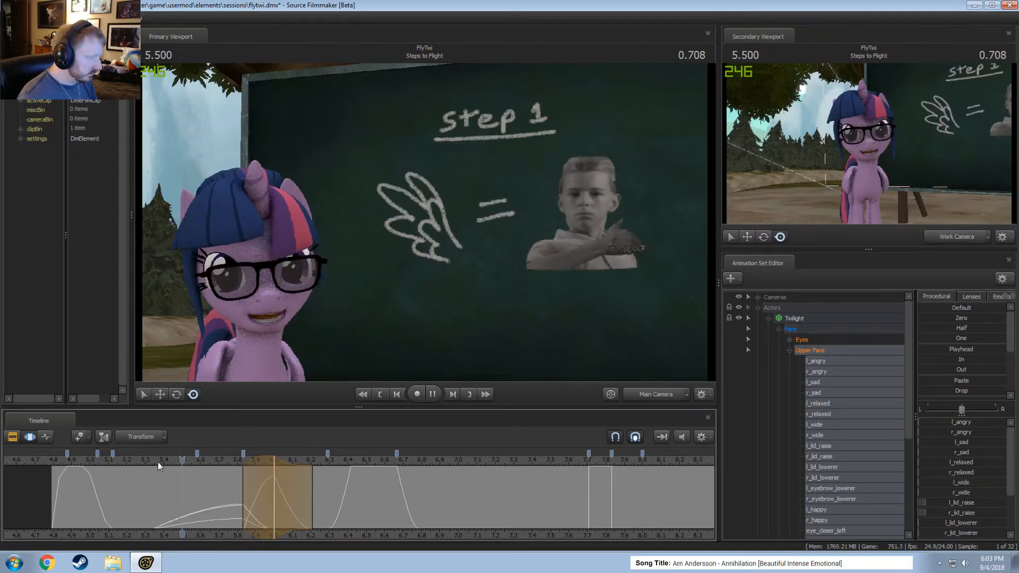
{"action": "key", "text": "space"}
- Slightly raise both lid_raise controls in a time selection of about 5.96–6.4 s around 6.291 s, and shorten the range to start at 6.0 s
{"action": "left_click_drag", "start_coordinate": [213, 495], "coordinate": [264, 504]}
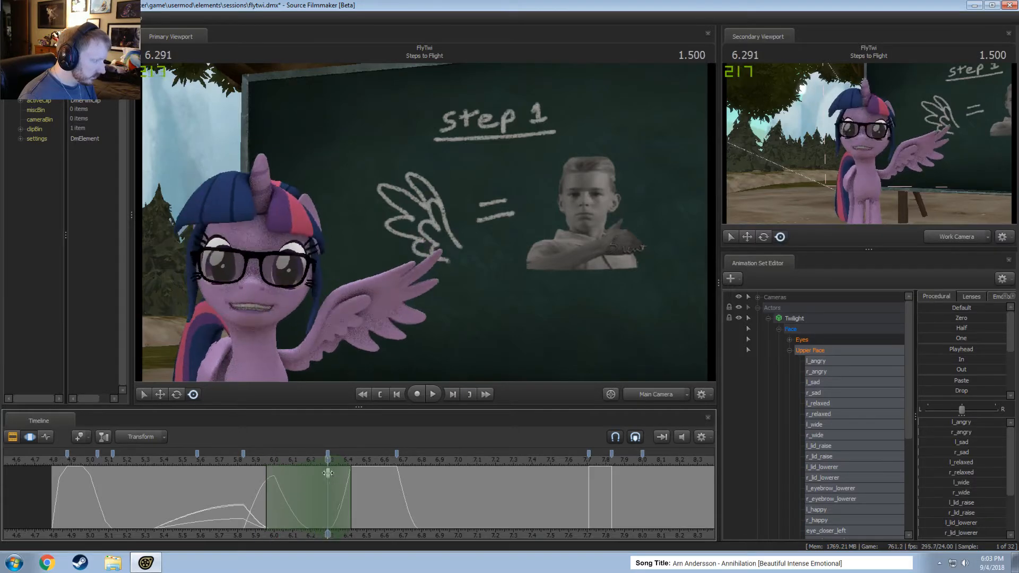
{"action": "left_click_drag", "start_coordinate": [962, 503], "coordinate": [942, 503]}
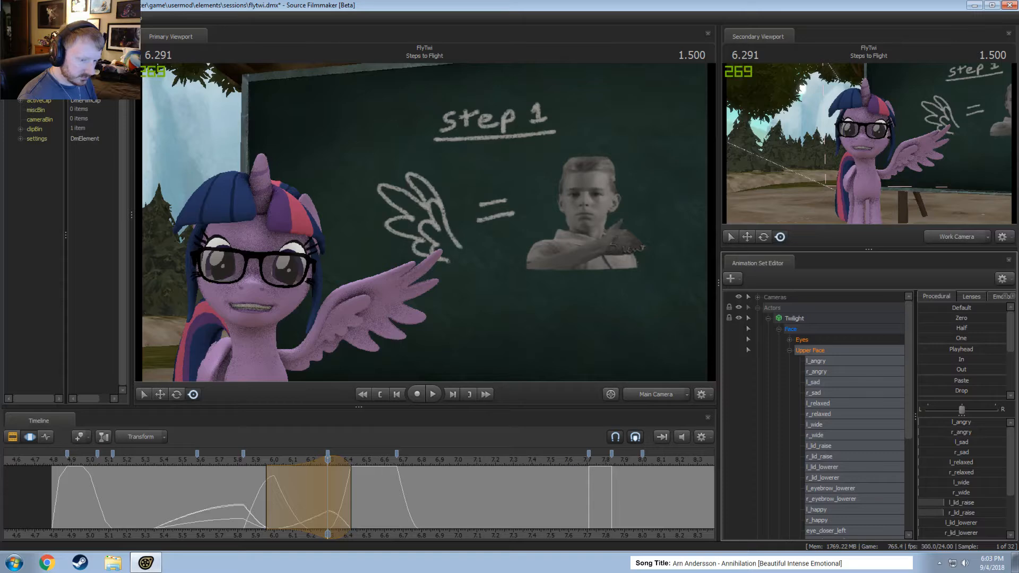
{"action": "key", "text": "space"}
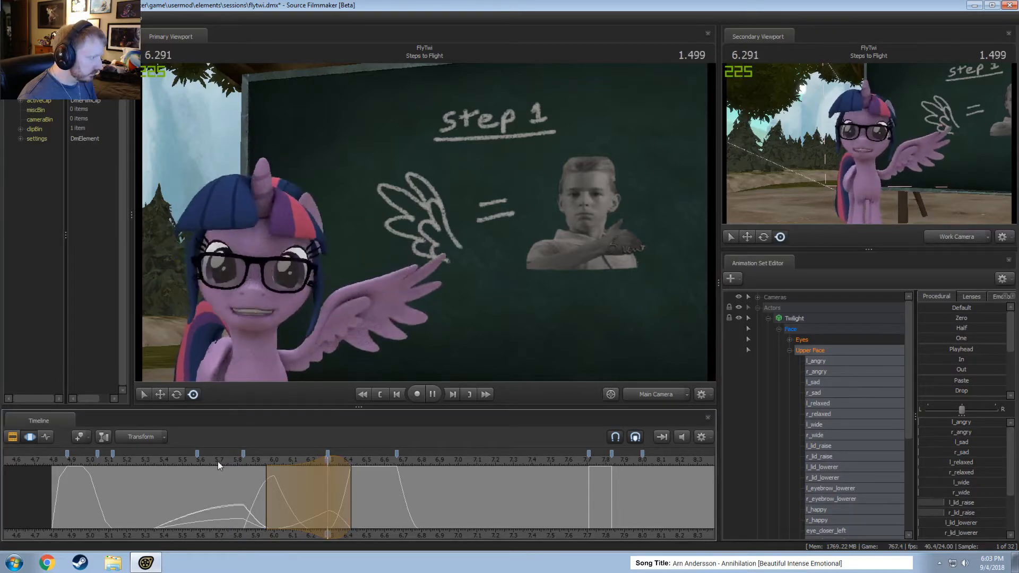
{"action": "left_click", "coordinate": [113, 461]}
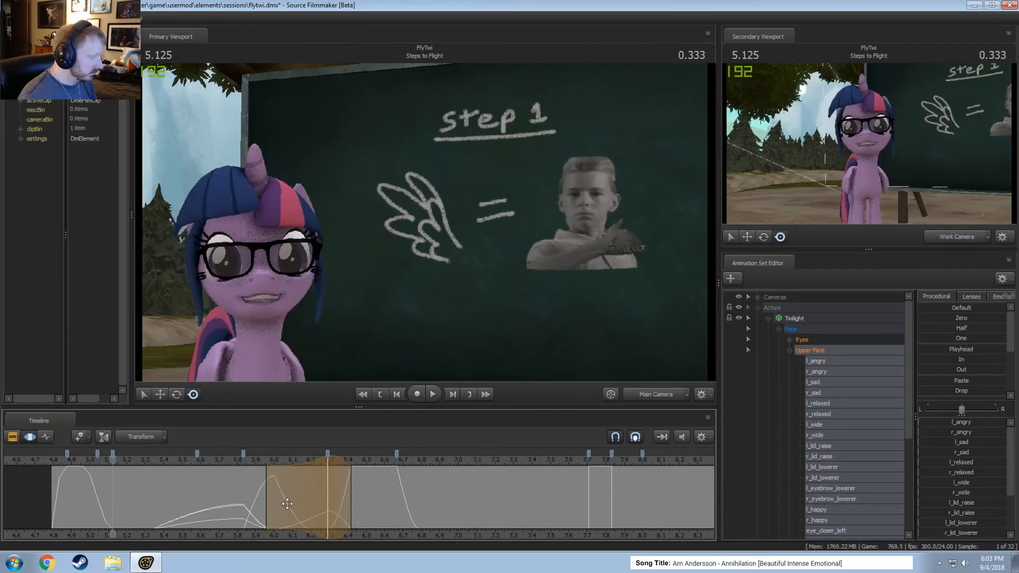
{"action": "left_click_drag", "start_coordinate": [264, 499], "coordinate": [271, 499]}
- Replay the shot from about 5.1 s, 4.8 s and 5.9 s to check the widened eyes and raised lids leading into the blink
{"action": "key", "text": "space"}
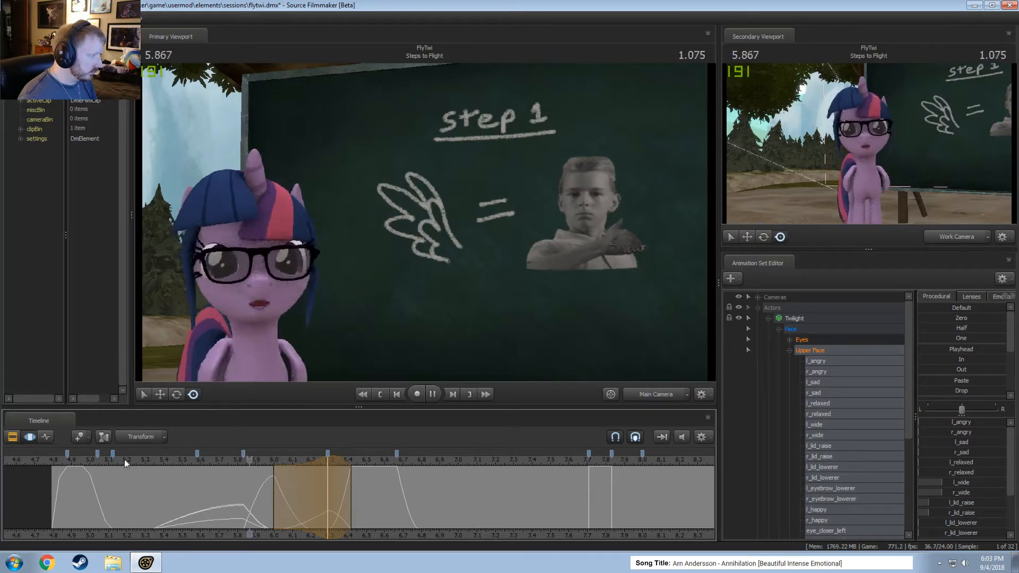
{"action": "key", "text": "space"}
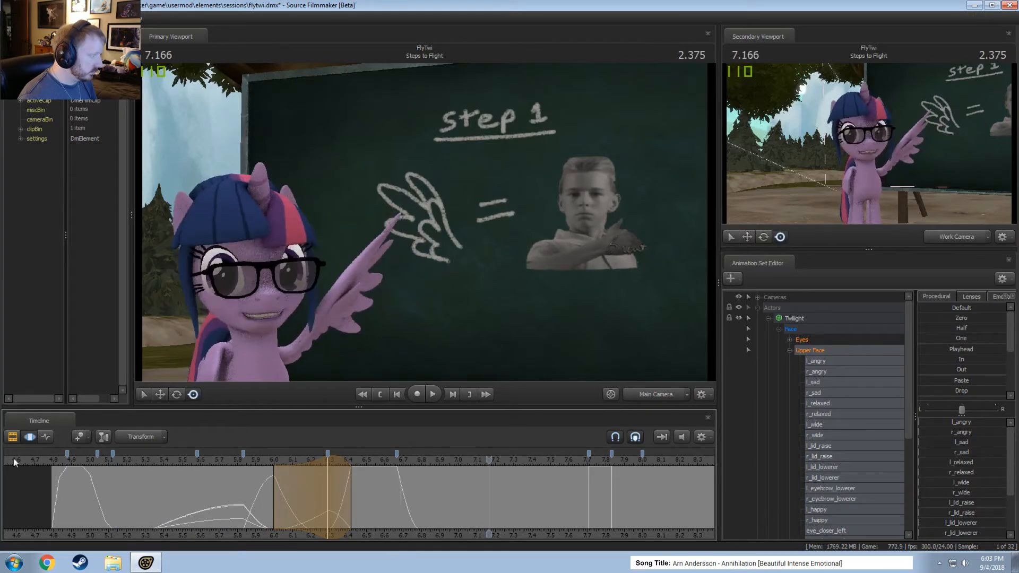
{"action": "left_click", "coordinate": [53, 461]}
{"action": "key", "text": "space"}
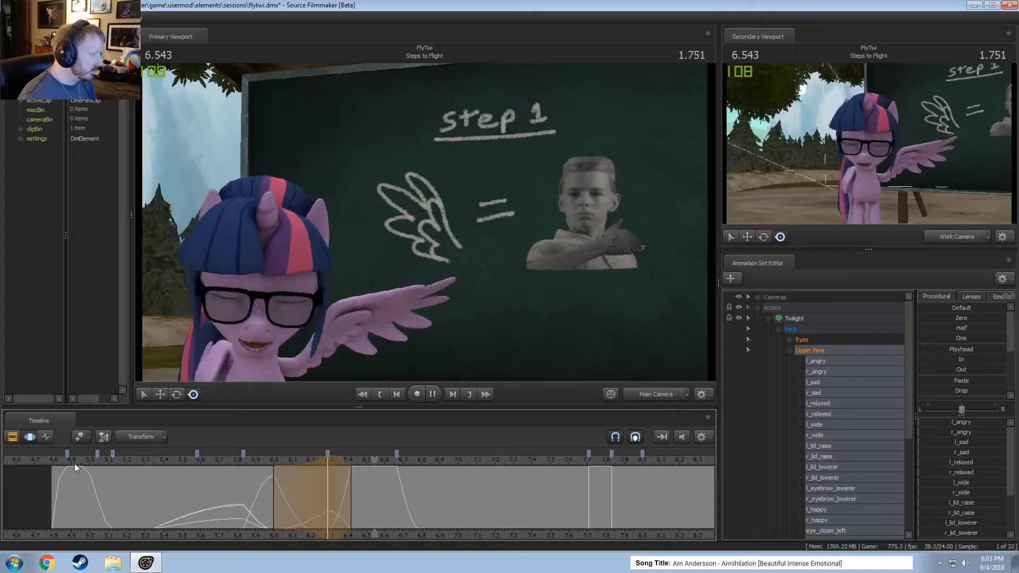
{"action": "key", "text": "space"}
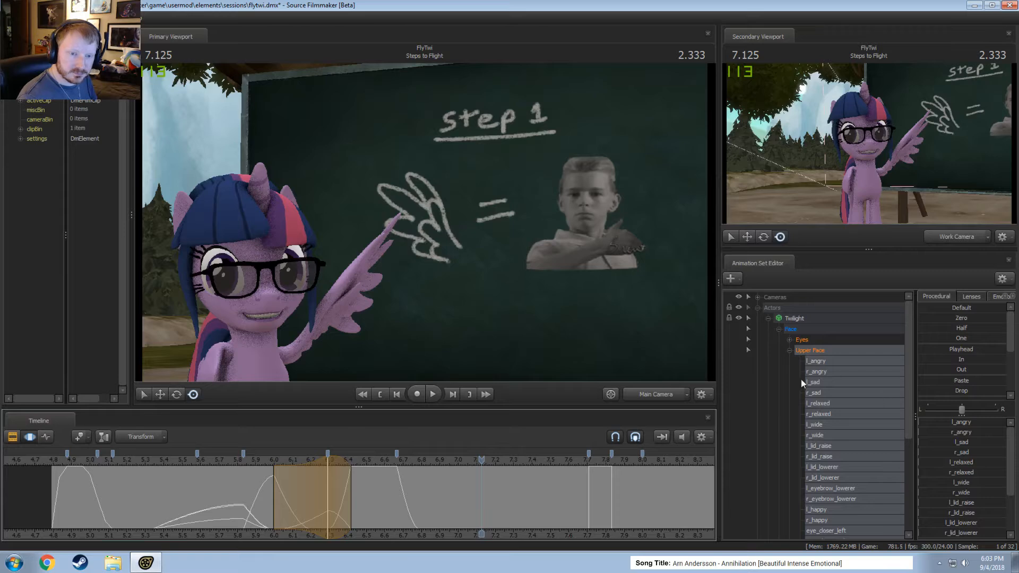
{"action": "left_click", "coordinate": [259, 464]}
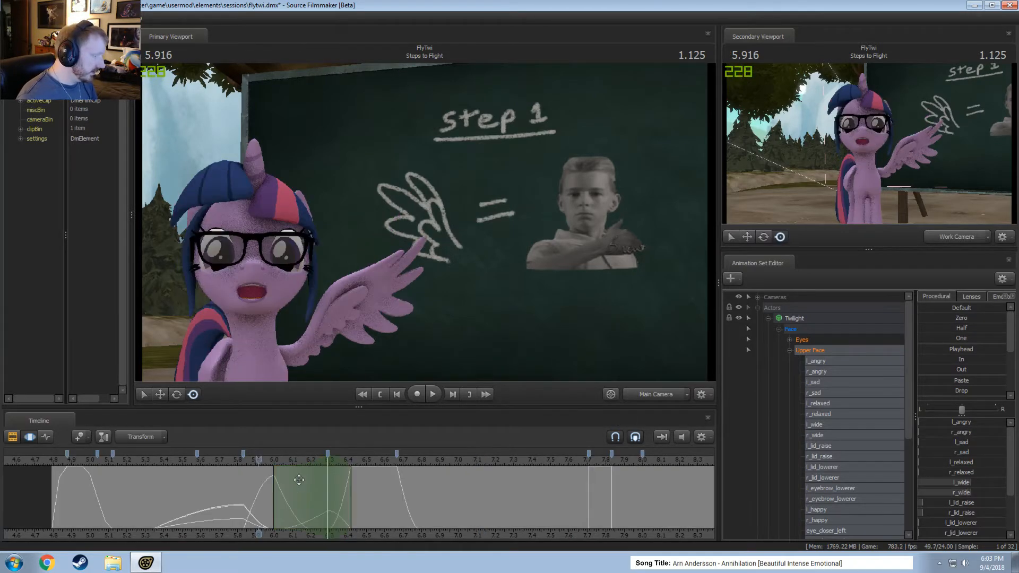
{"action": "key", "text": "space"}
{"action": "key", "text": "space"}
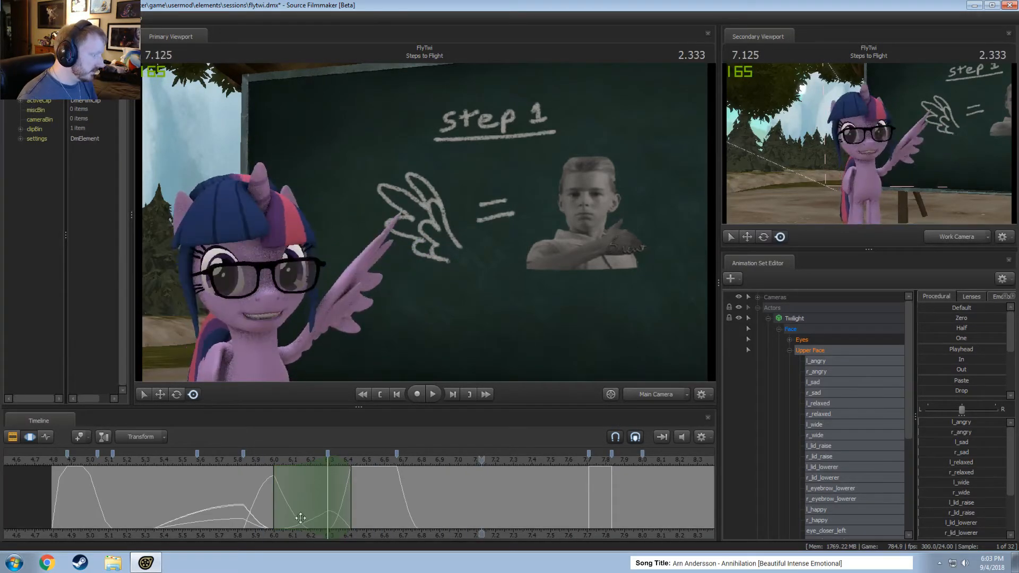
{"action": "left_click", "coordinate": [259, 463]}
{"action": "key", "text": "space"}
{"action": "key", "text": "space"}
{"action": "key", "text": "space"}
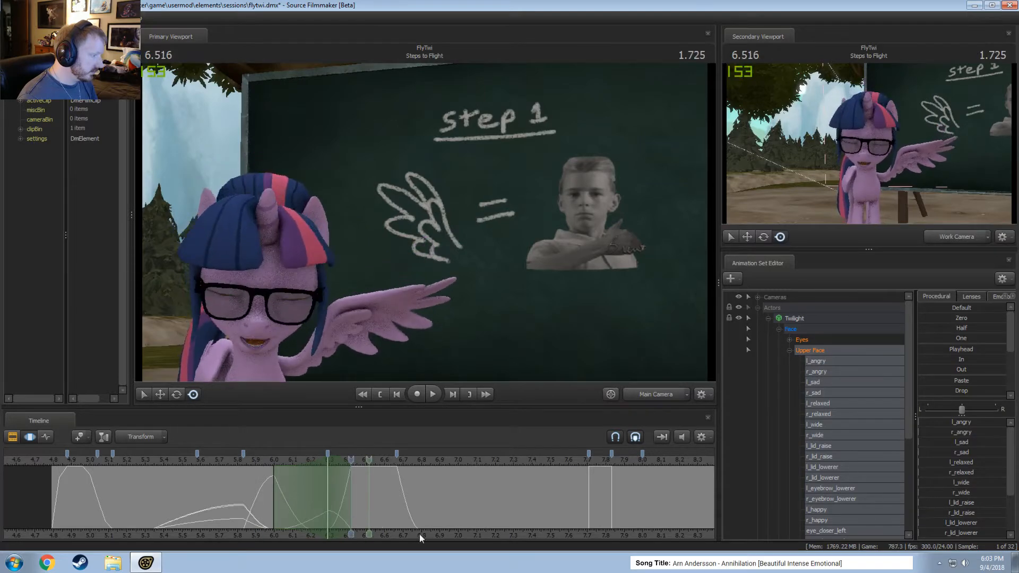
- Switch the primary viewport to the Work Camera at 6.708 s and move it to frame Twilight's head and body from the side
{"action": "mouse_move", "coordinate": [392, 497]}
{"action": "left_mouse_down"}
{"action": "mouse_move", "coordinate": [438, 497]}
{"action": "mouse_move", "coordinate": [398, 497]}
{"action": "left_mouse_up"}
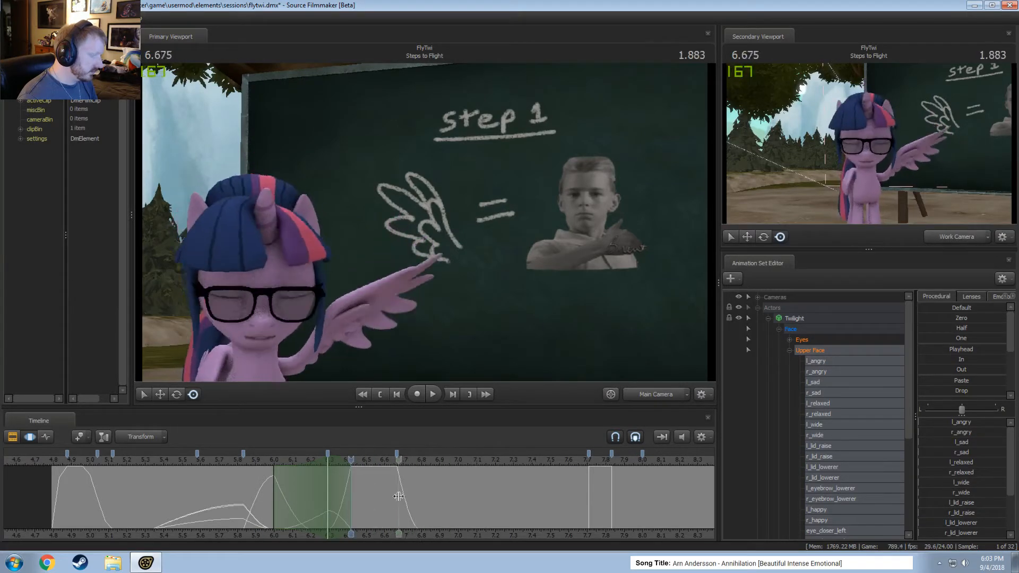
{"action": "left_click", "coordinate": [405, 497]}
{"action": "left_click", "coordinate": [658, 396]}
{"action": "left_click_drag", "start_coordinate": [541, 276], "coordinate": [574, 287]}
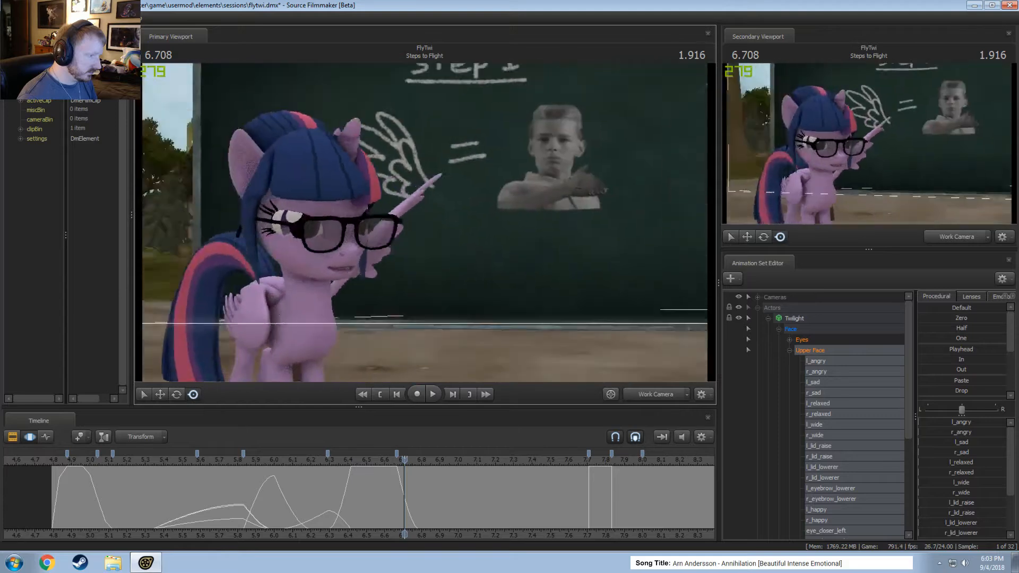
{"action": "mouse_move", "coordinate": [401, 350]}
{"action": "left_mouse_down"}
{"action": "mouse_move", "coordinate": [478, 342]}
{"action": "mouse_move", "coordinate": [419, 367]}
{"action": "mouse_move", "coordinate": [401, 351]}
{"action": "left_mouse_up"}
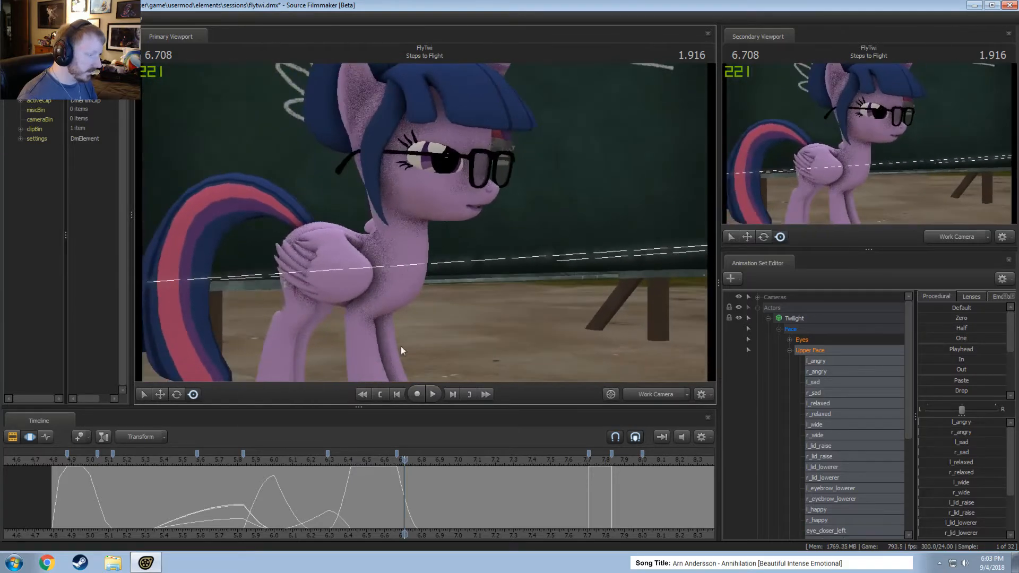
- Scrub and replay the shot from about 6.17 s and 5.45 s to check Twilight's head and eye movement from the side
{"action": "left_click_drag", "start_coordinate": [376, 456], "coordinate": [412, 546]}
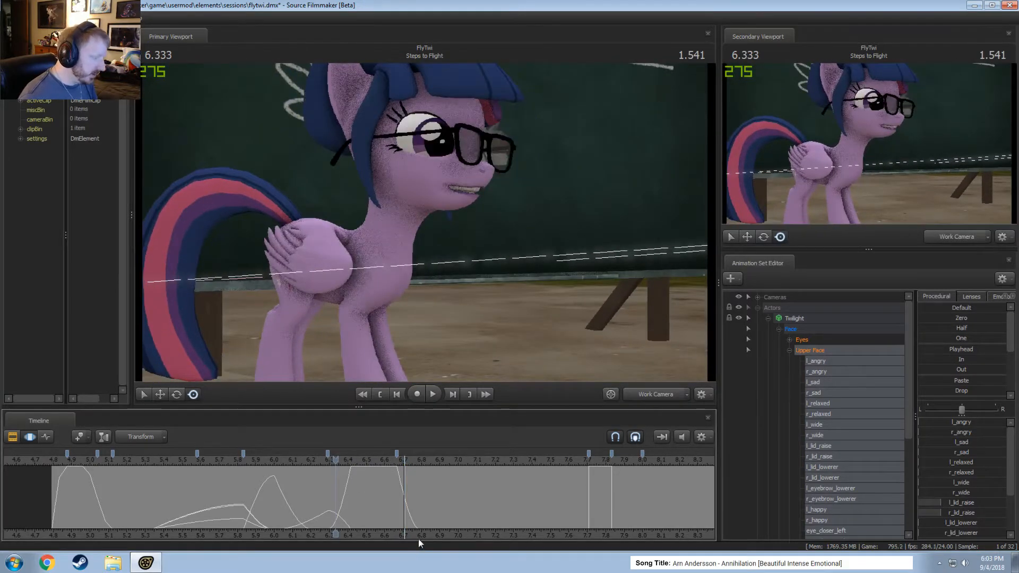
{"action": "middle_click_drag", "start_coordinate": [418, 540], "coordinate": [300, 519]}
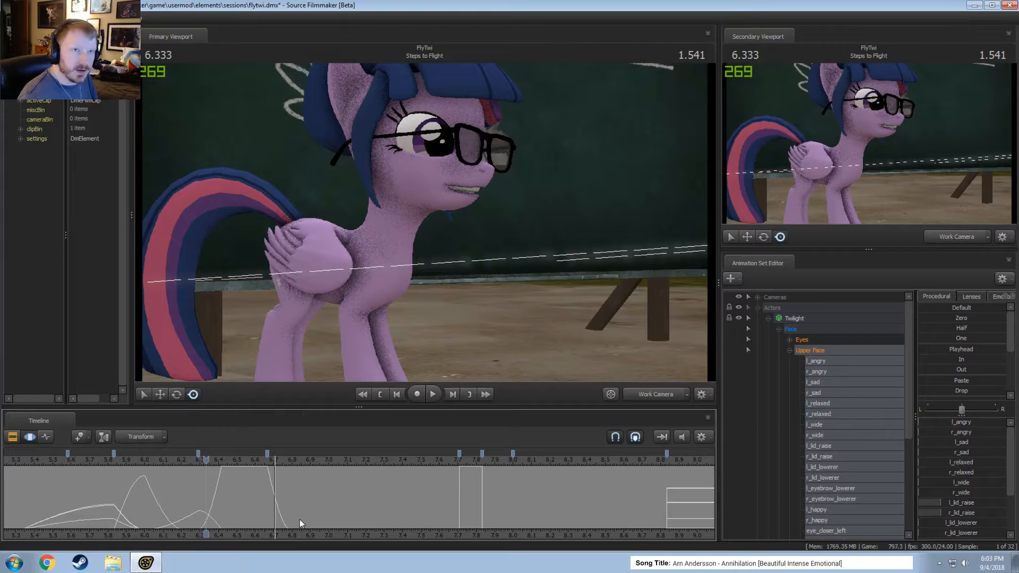
{"action": "left_click", "coordinate": [177, 464]}
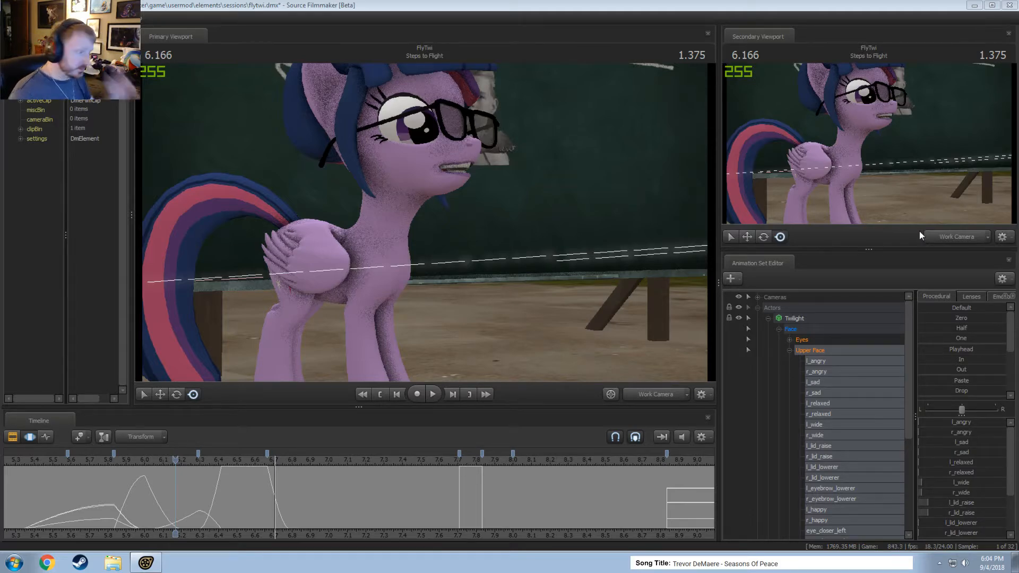
{"action": "left_click", "coordinate": [438, 3]}
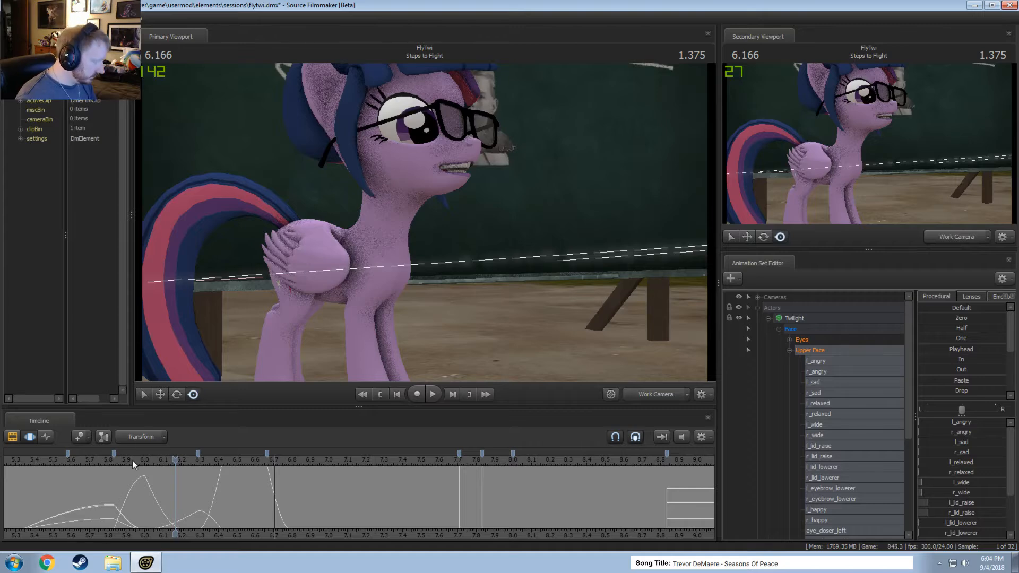
{"action": "key", "text": "space"}
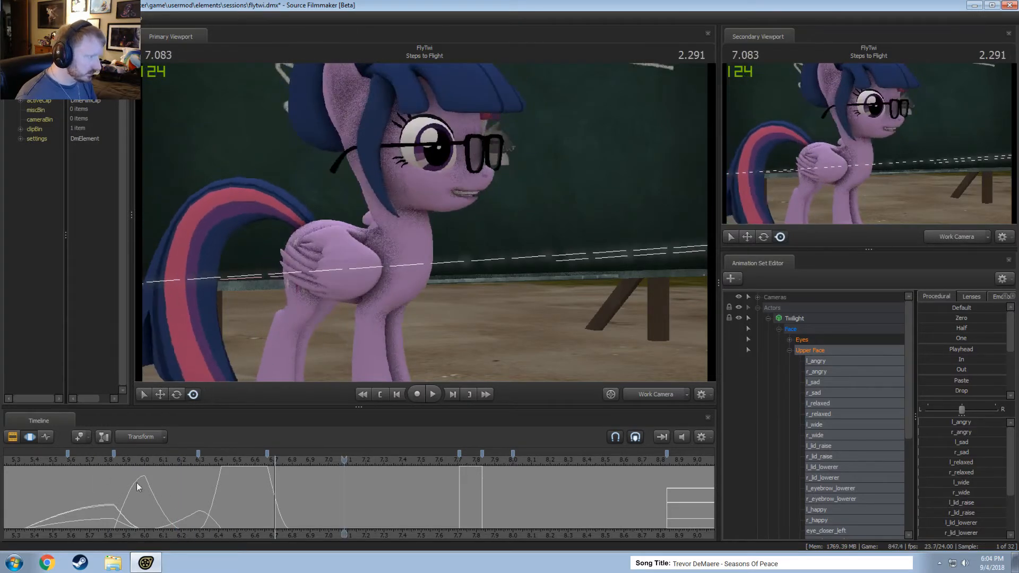
{"action": "left_click", "coordinate": [43, 460]}
{"action": "key", "text": "space"}
{"action": "left_click", "coordinate": [42, 460]}
{"action": "key", "text": "space"}
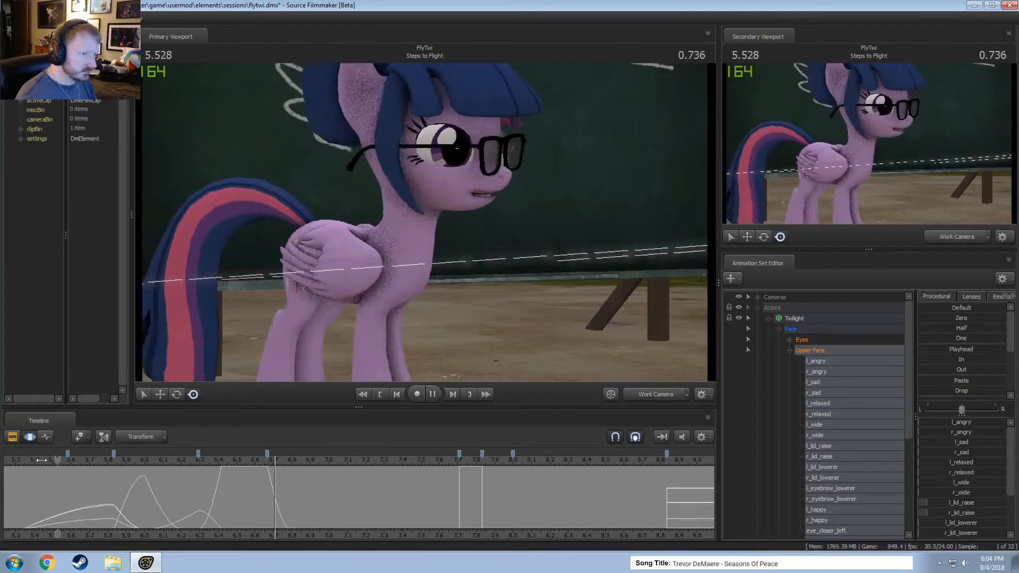
{"action": "key", "text": "space"}
- Reframe Twilight's side view in the primary viewport and set the secondary viewport to the Main Camera
{"action": "left_click_drag", "start_coordinate": [467, 224], "coordinate": [425, 222]}
{"action": "scroll", "coordinate": [159, 493], "scroll_direction": "up", "scroll_amount": 2}
{"action": "key", "text": "shift"}
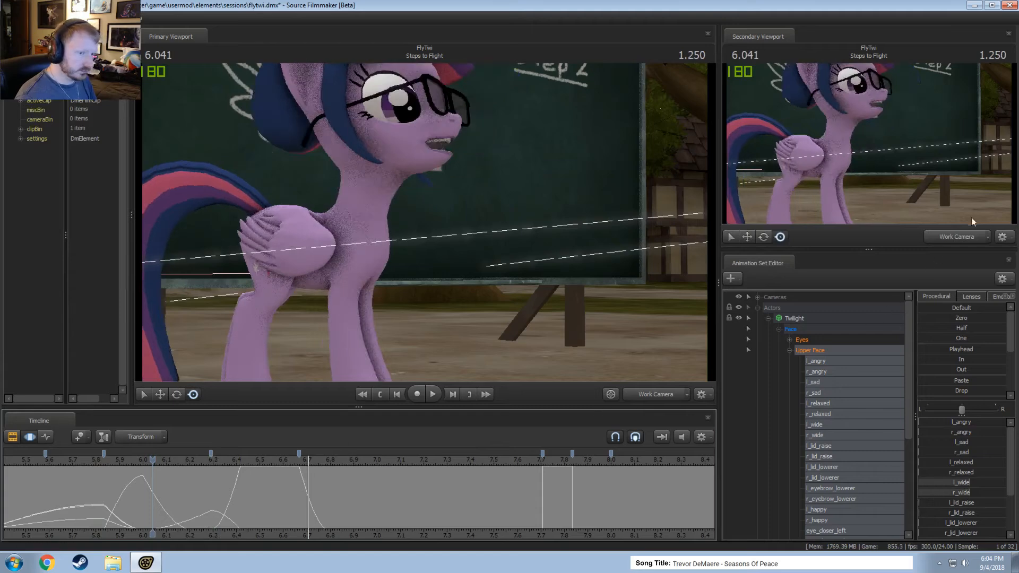
{"action": "left_click", "coordinate": [955, 236]}
{"action": "middle_click_drag", "start_coordinate": [354, 536], "coordinate": [433, 523]}
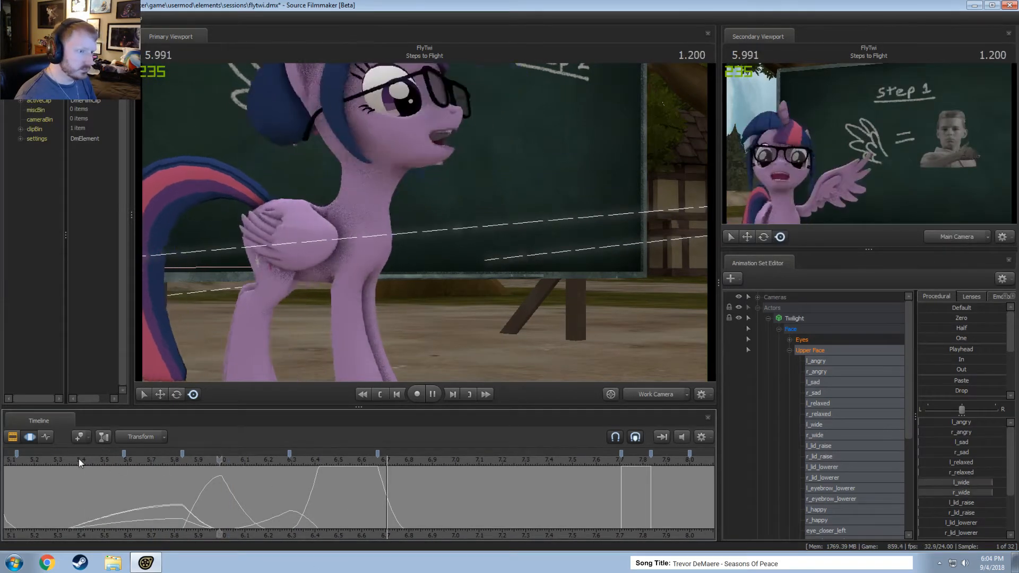
- Rotate Twilight's Head control downward within a time selection of about 5.75–6.17 s around 5.958 s, and replay the movement
{"action": "left_click", "coordinate": [280, 459]}
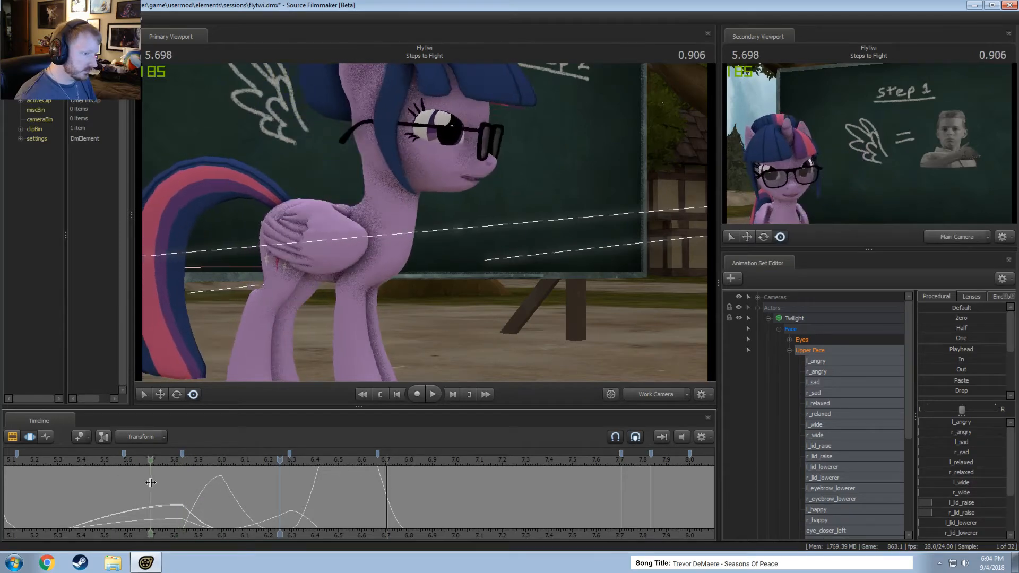
{"action": "left_click", "coordinate": [213, 483]}
{"action": "scroll", "coordinate": [213, 483], "scroll_direction": "up", "scroll_amount": 5}
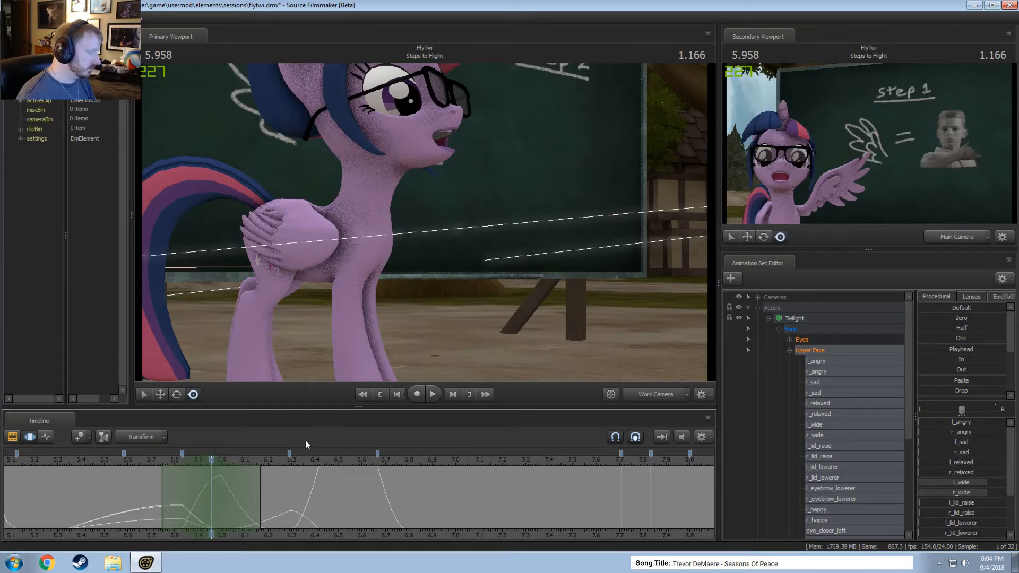
{"action": "left_click", "coordinate": [376, 153]}
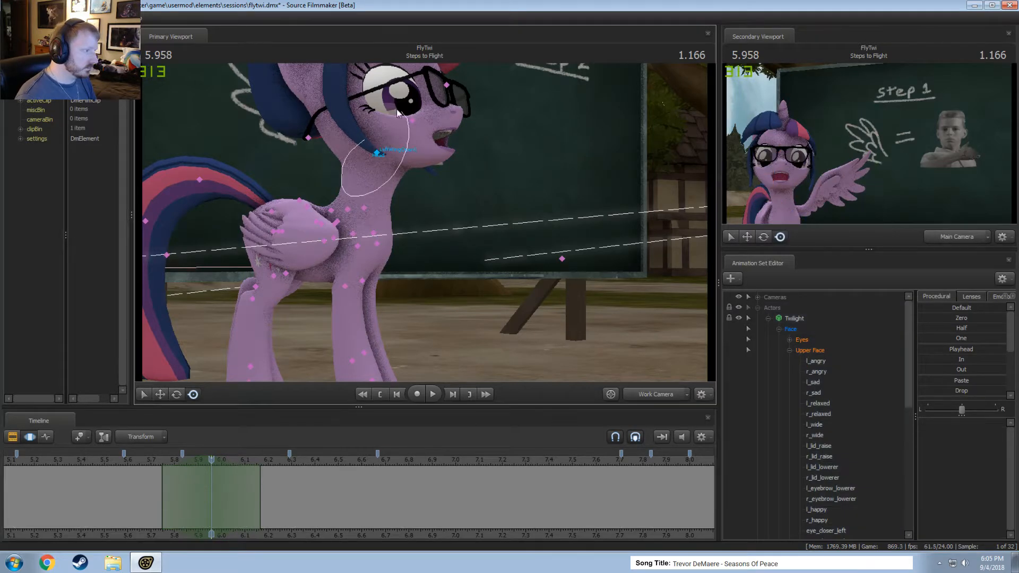
{"action": "left_click", "coordinate": [376, 157], "text": "ctrl"}
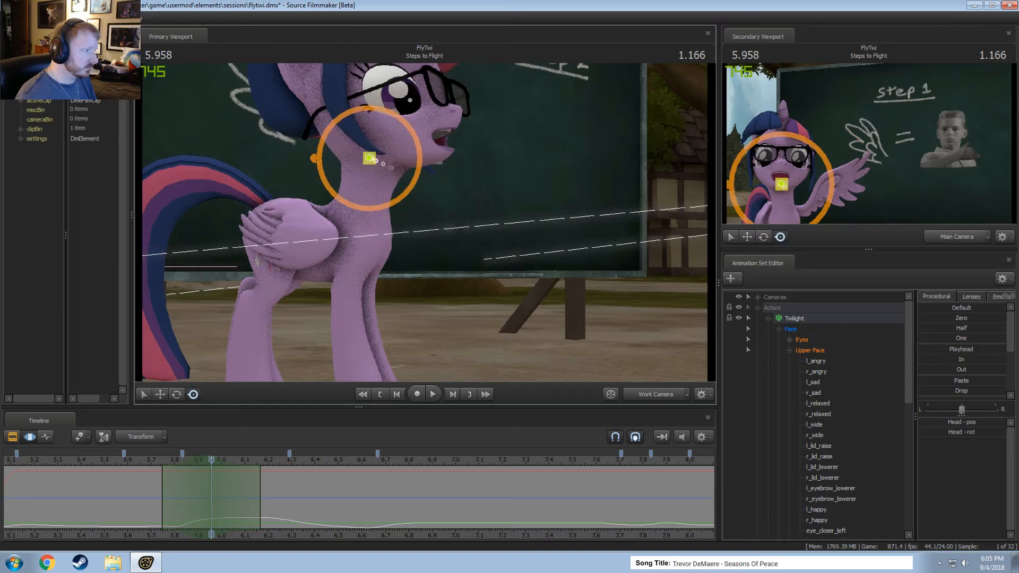
{"action": "key", "text": "e"}
{"action": "left_click_drag", "start_coordinate": [379, 158], "coordinate": [406, 149], "text": "alt"}
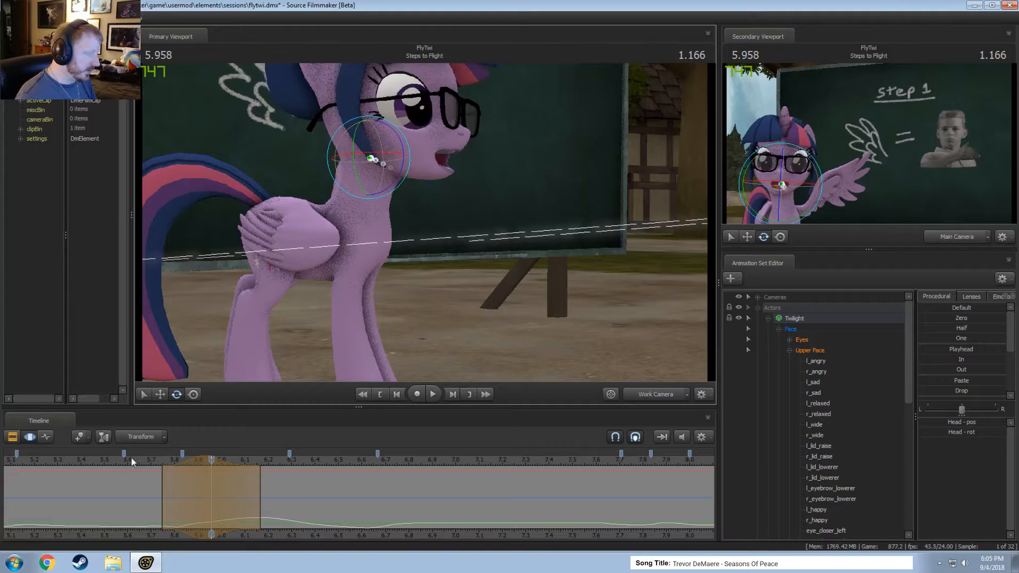
{"action": "key", "text": "space"}
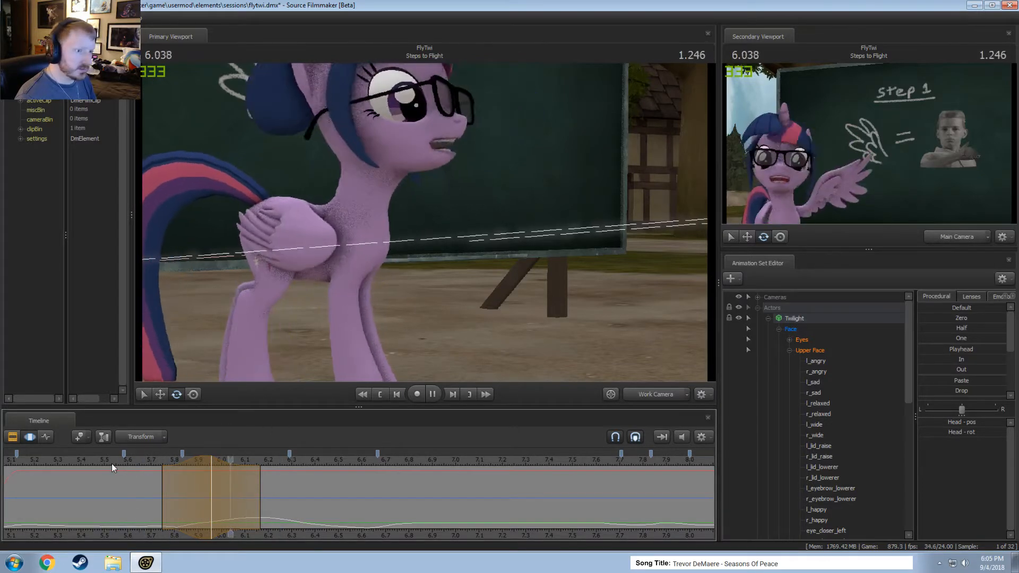
{"action": "key", "text": "space"}
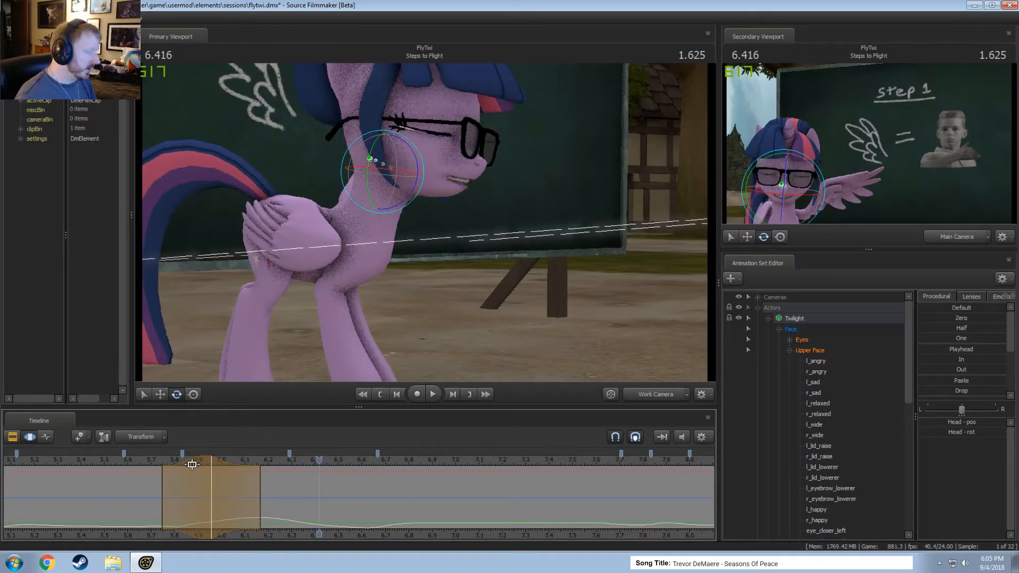
- Move the Head rotation's time selection earlier to about 5.70–6.04 s, replaying the movement from about 5.5 s
{"action": "left_click_drag", "start_coordinate": [192, 464], "coordinate": [104, 460]}
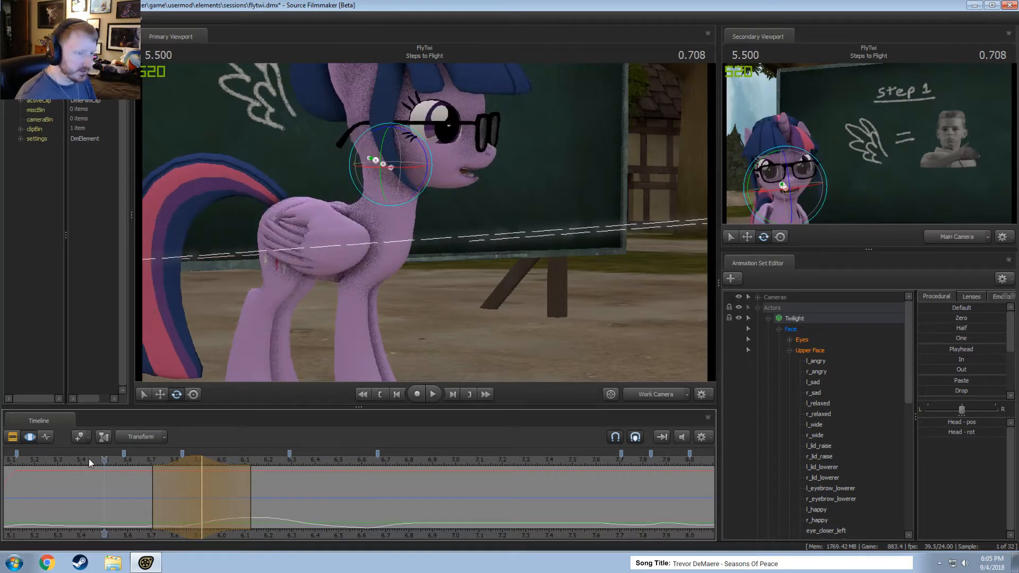
{"action": "key", "text": "space"}
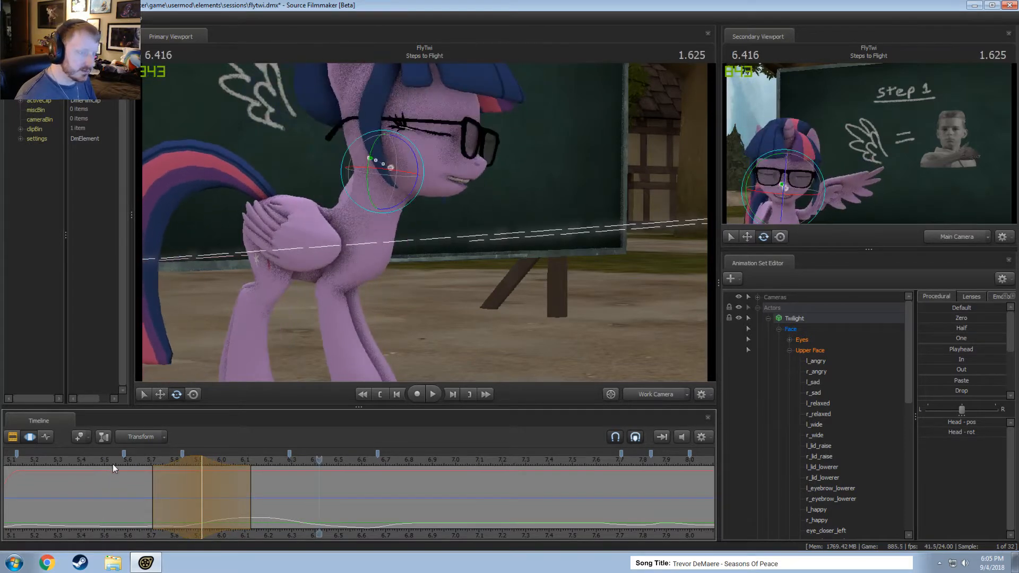
{"action": "scroll", "coordinate": [113, 464], "scroll_direction": "down", "scroll_amount": 1}
{"action": "key", "text": "space"}
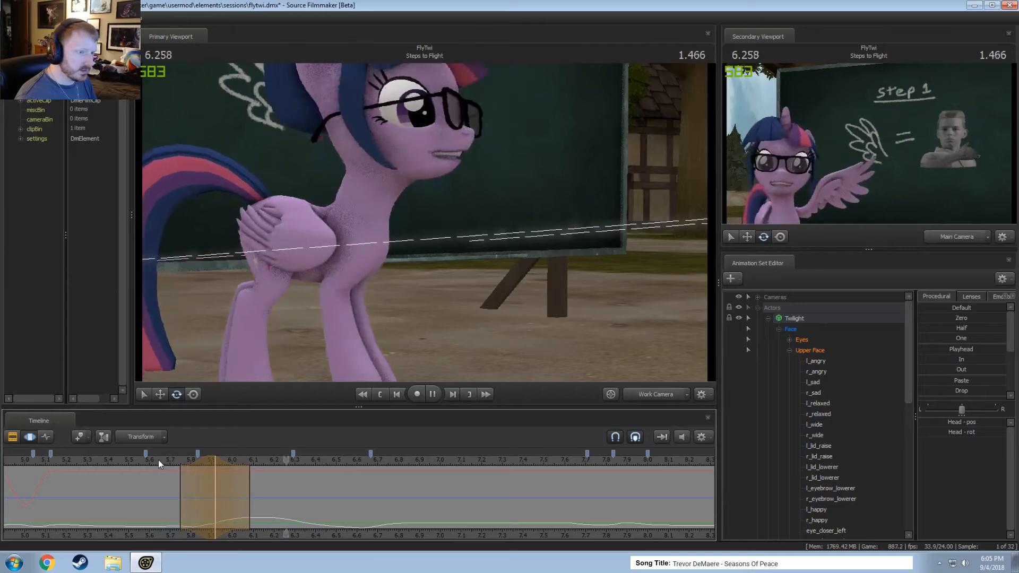
{"action": "key", "text": "space"}
{"action": "left_click_drag", "start_coordinate": [197, 462], "coordinate": [188, 462]}
{"action": "key", "text": "space"}
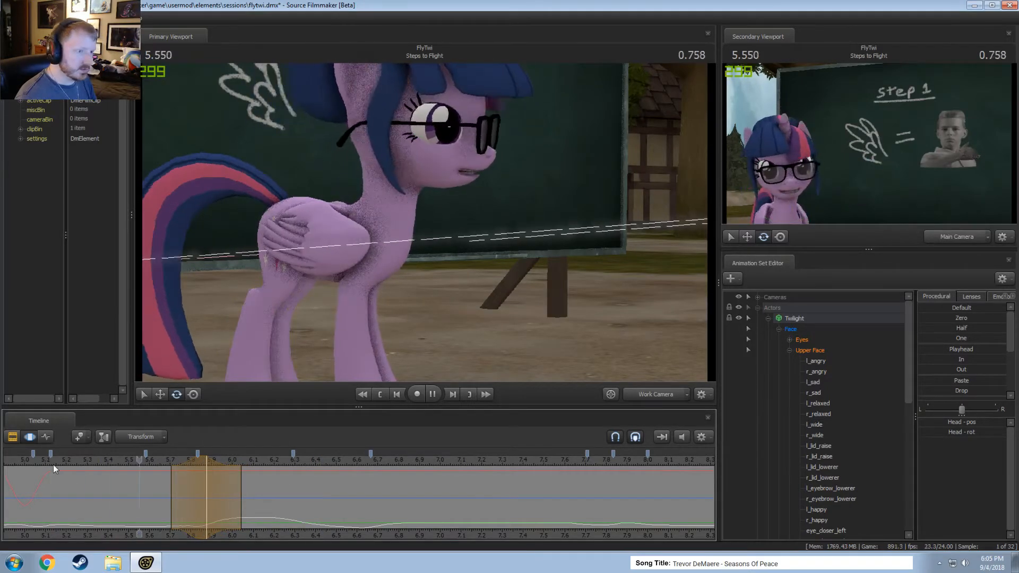
{"action": "key", "text": "space"}
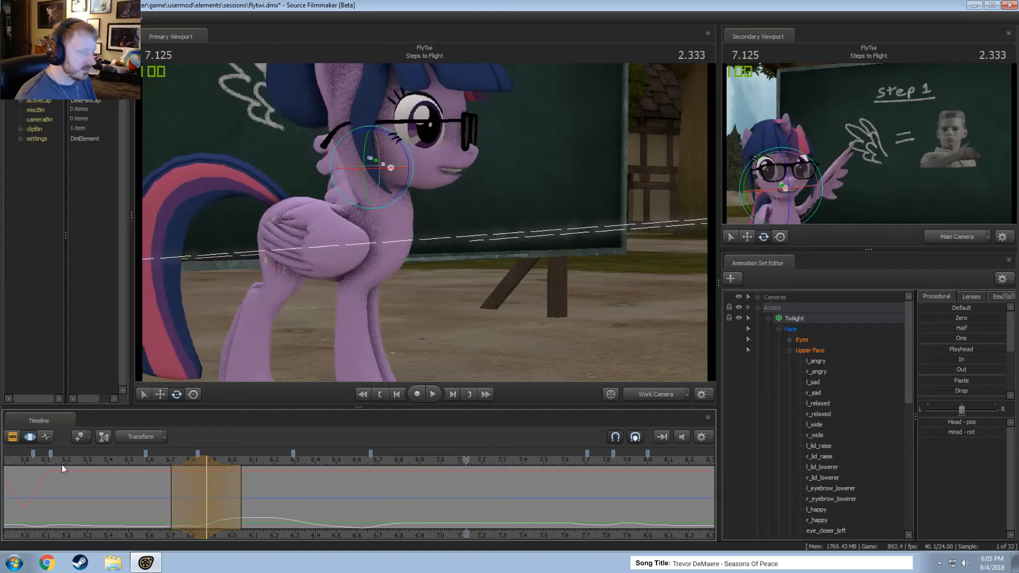
{"action": "scroll", "coordinate": [62, 464], "scroll_direction": "down", "scroll_amount": 2}
{"action": "key", "text": "space"}
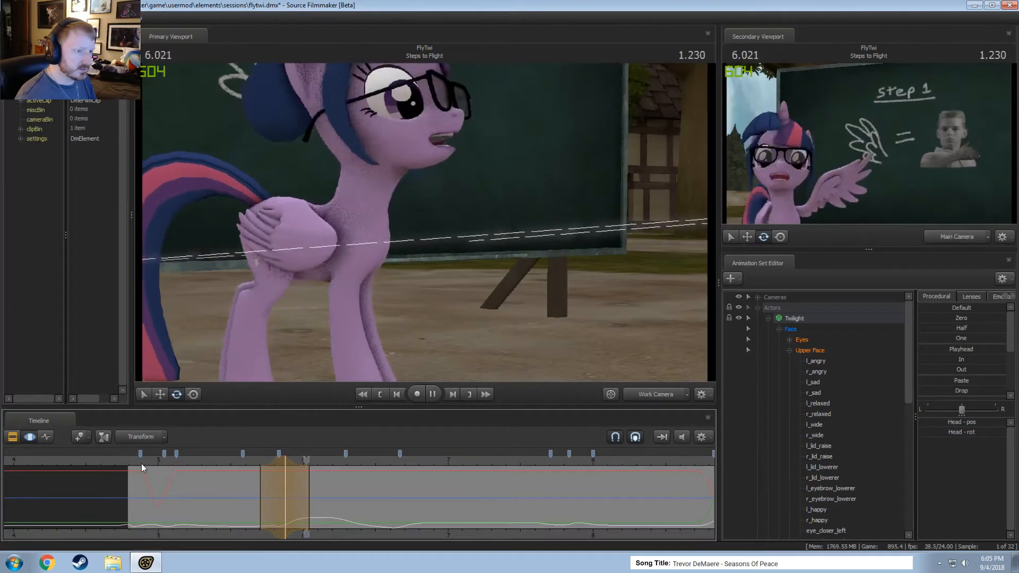
{"action": "left_click", "coordinate": [225, 461]}
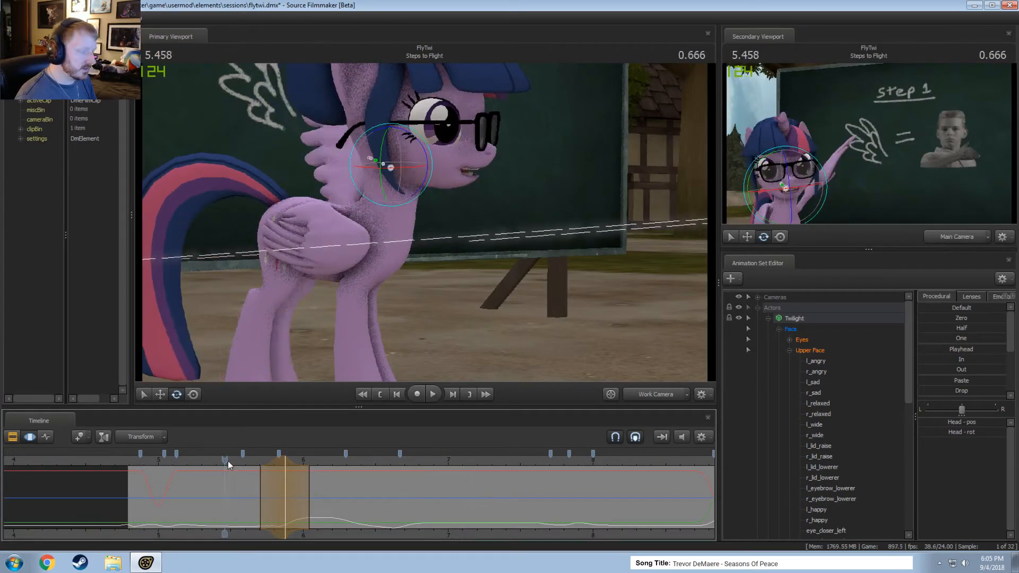
- Shorten the end of the Head rotation's time selection to about 6.0 s and replay the movement from about 5.45 s
{"action": "left_click", "coordinate": [254, 457]}
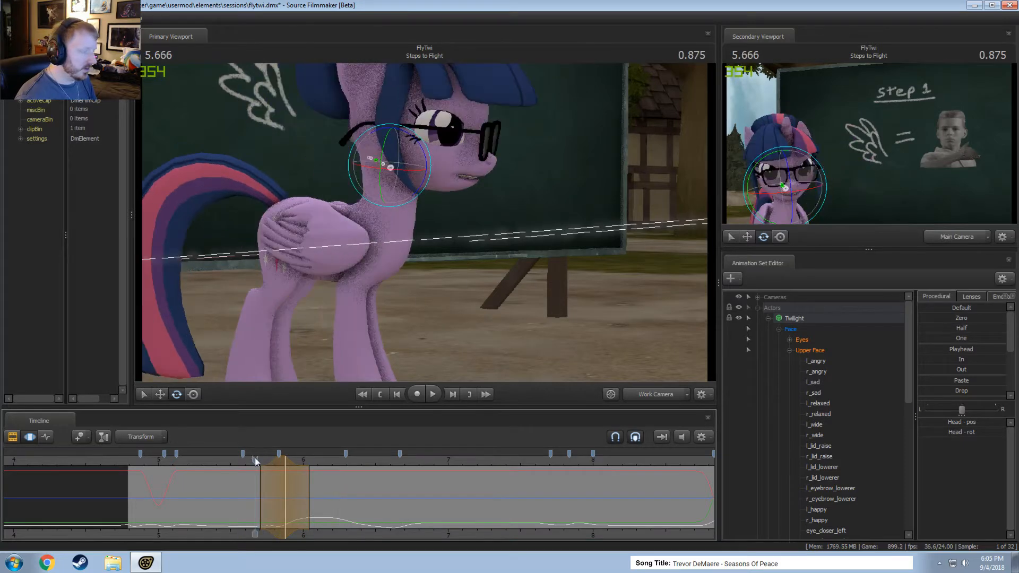
{"action": "left_click_drag", "start_coordinate": [309, 491], "coordinate": [306, 493]}
{"action": "key", "text": "space"}
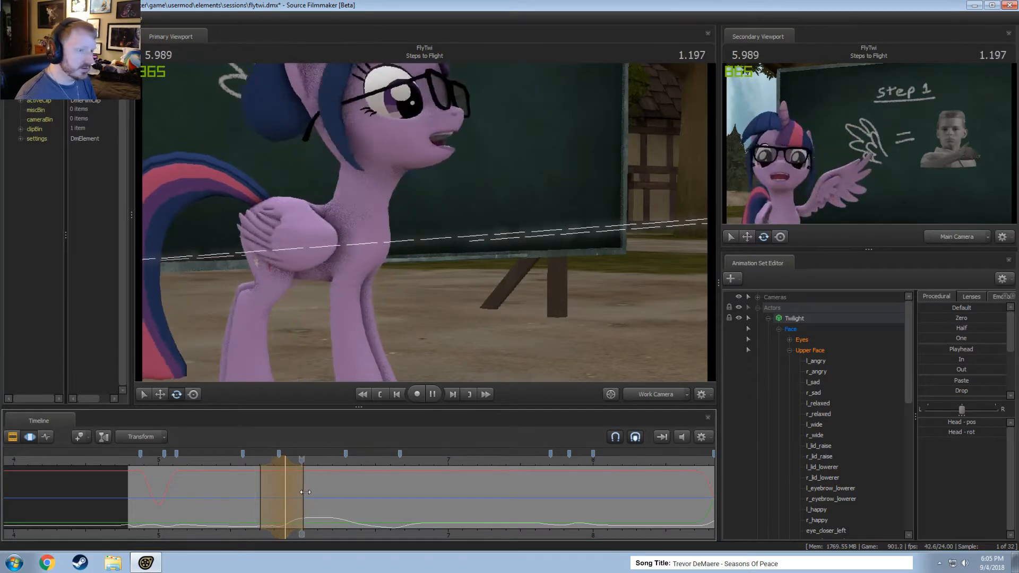
{"action": "left_click", "coordinate": [224, 457]}
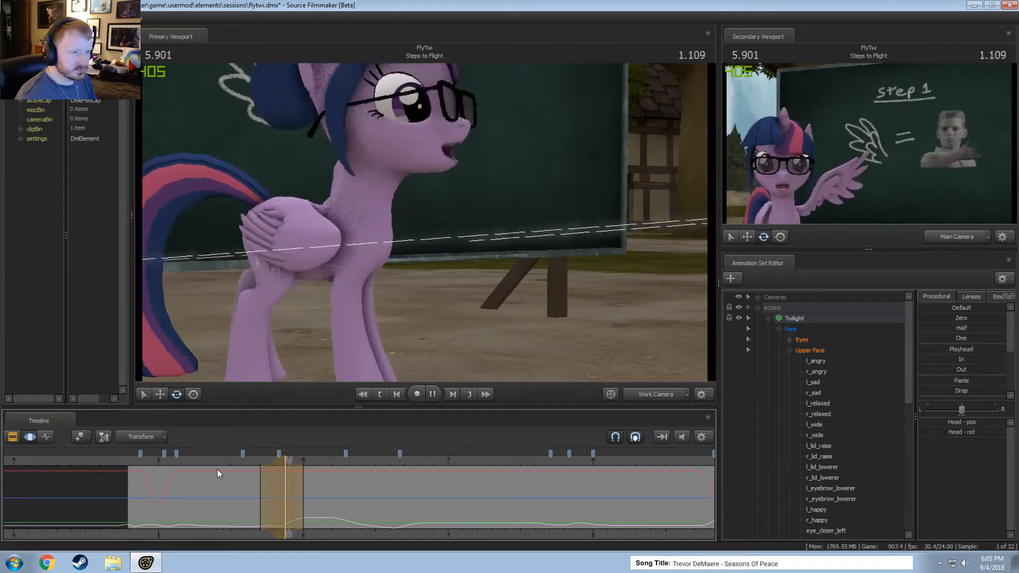
{"action": "key", "text": "space"}
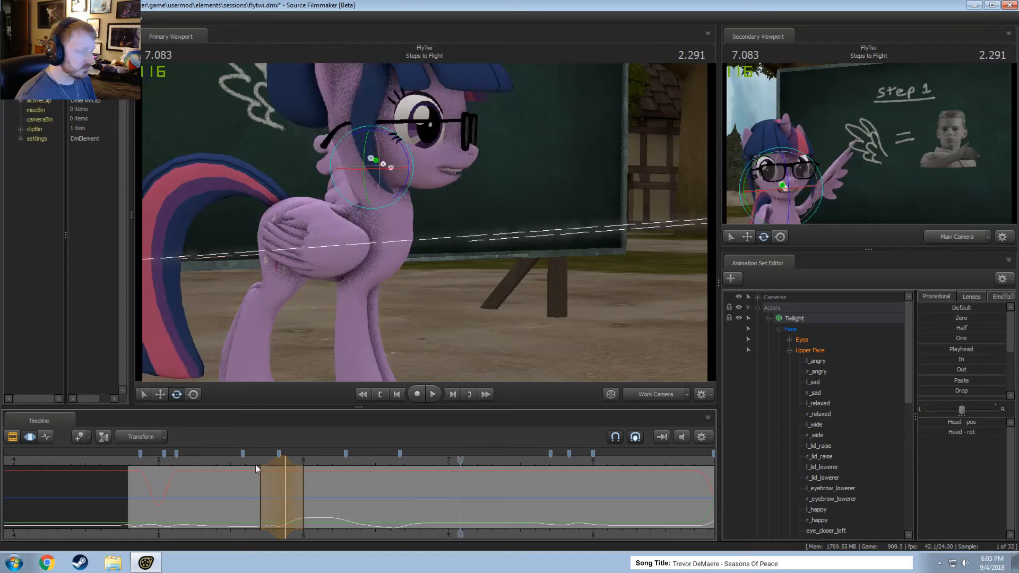
{"action": "left_click", "coordinate": [219, 460]}
{"action": "key", "text": "space"}
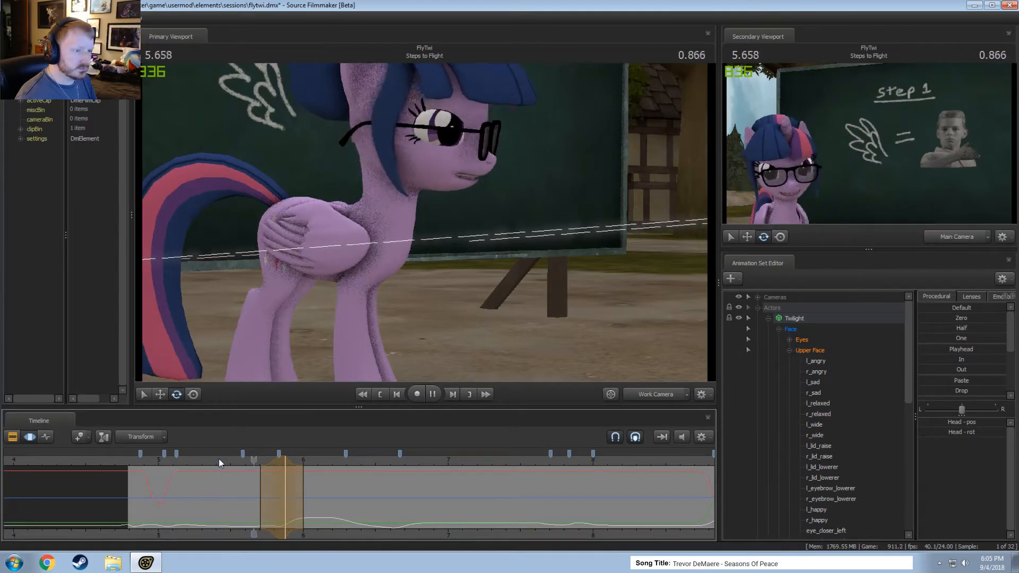
{"action": "key", "text": "space"}
- Play the shot in the Clip Editor, return to the Motion Editor and replay from about 6.2 s
{"action": "key", "text": "F2"}
{"action": "key", "text": "space"}
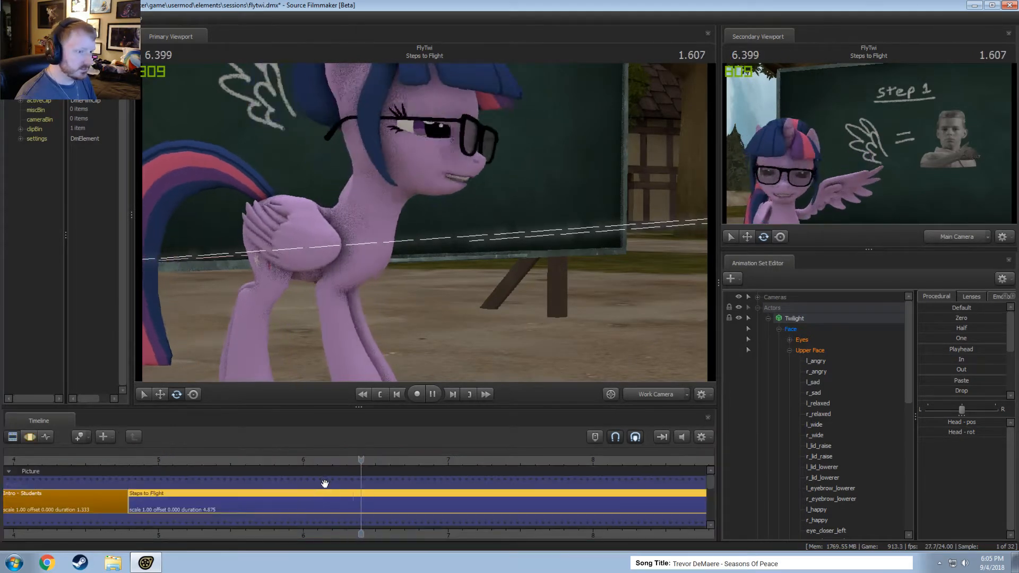
{"action": "key", "text": "F3"}
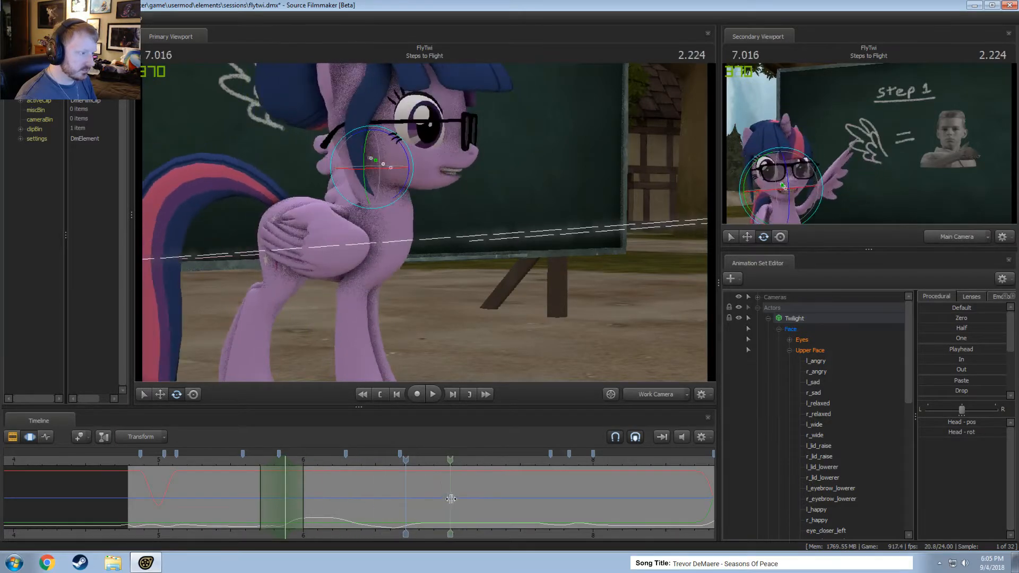
{"action": "left_click", "coordinate": [331, 460]}
{"action": "key", "text": "space"}
{"action": "key", "text": "space"}
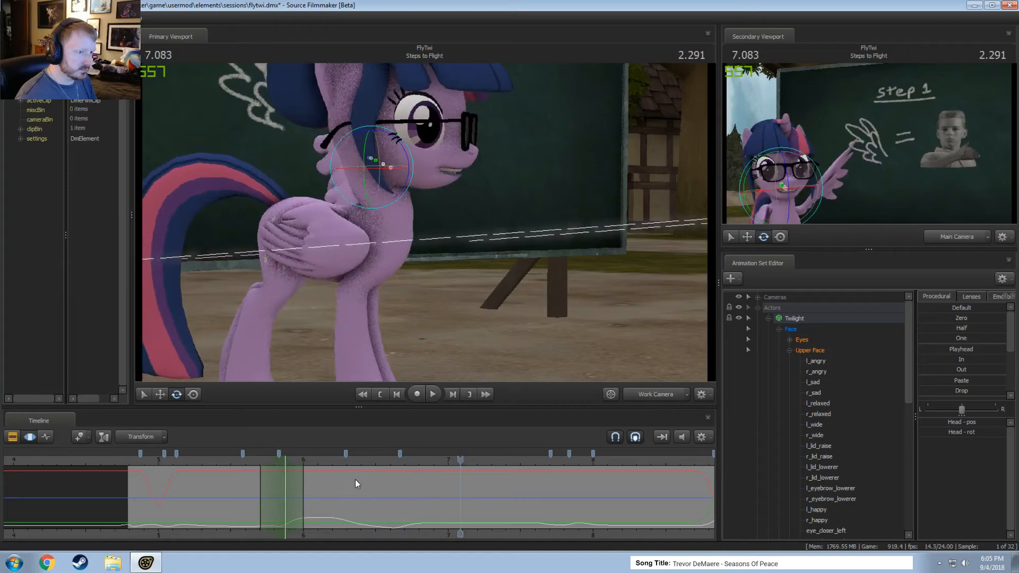
- Rotate Twilight's Pelvis control within a time selection of about 6.5–7.16 s around 6.833 s, and replay the movement
{"action": "left_click", "coordinate": [423, 507]}
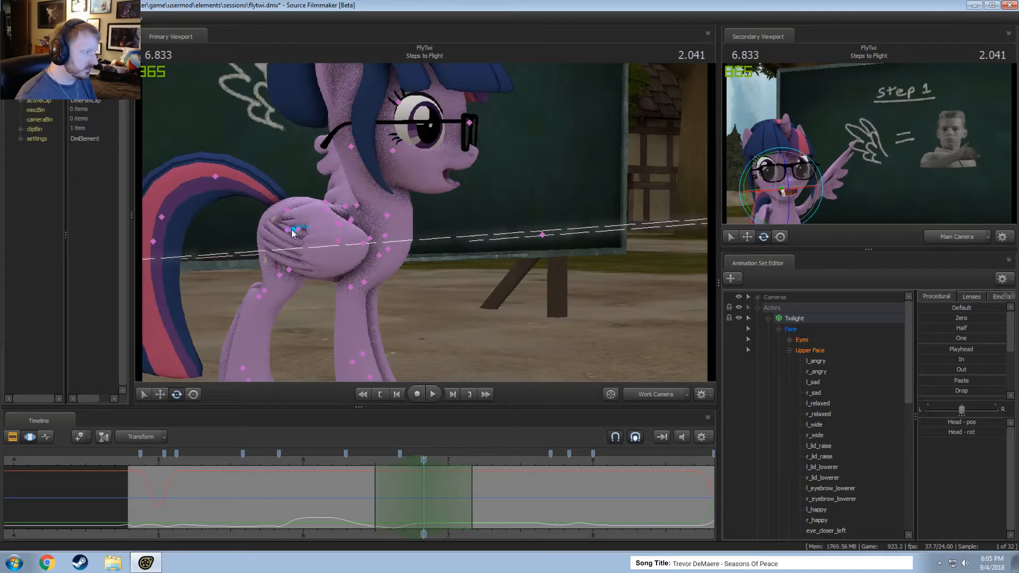
{"action": "left_click", "coordinate": [291, 229]}
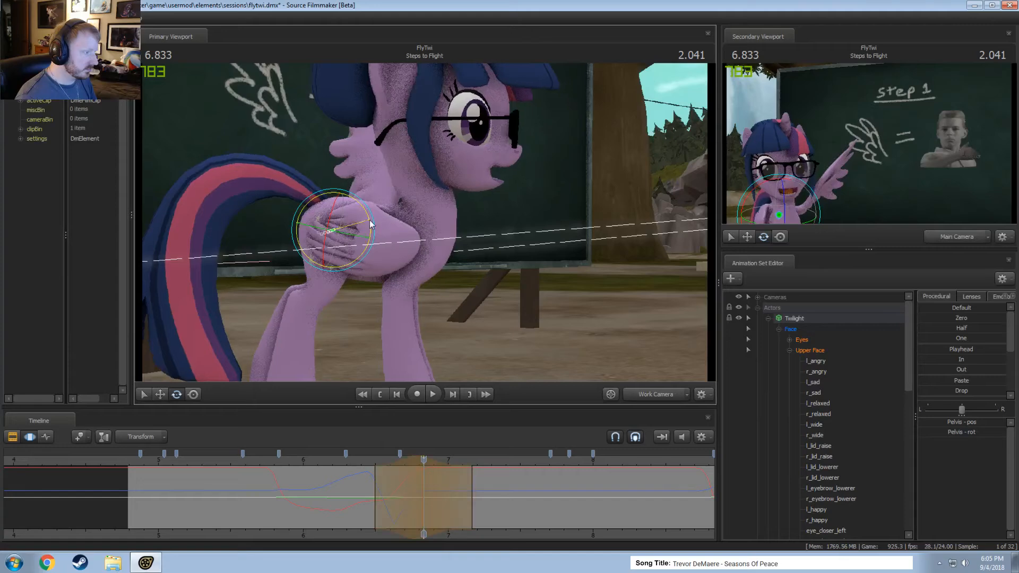
{"action": "key", "text": "space"}
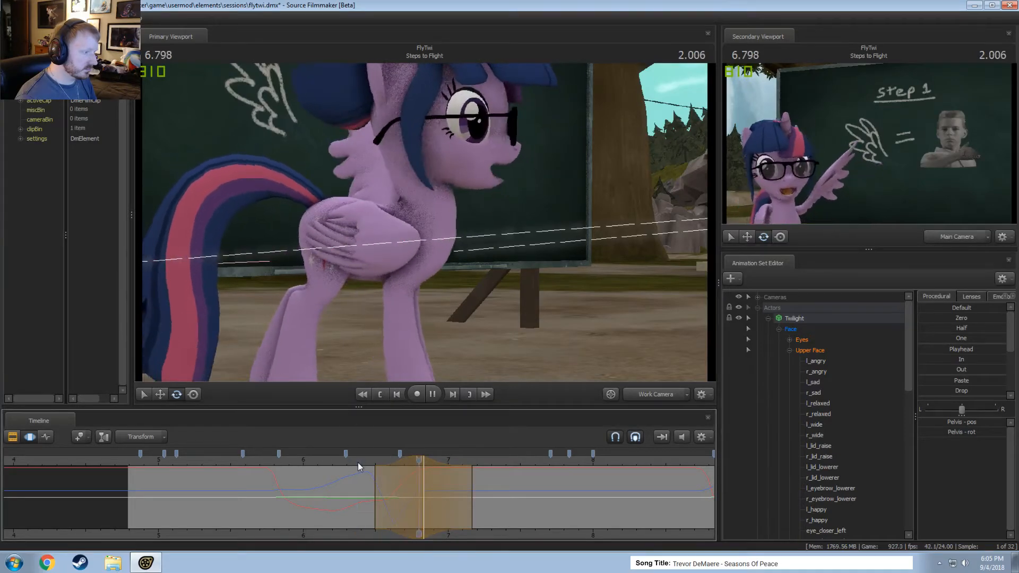
{"action": "key", "text": "space"}
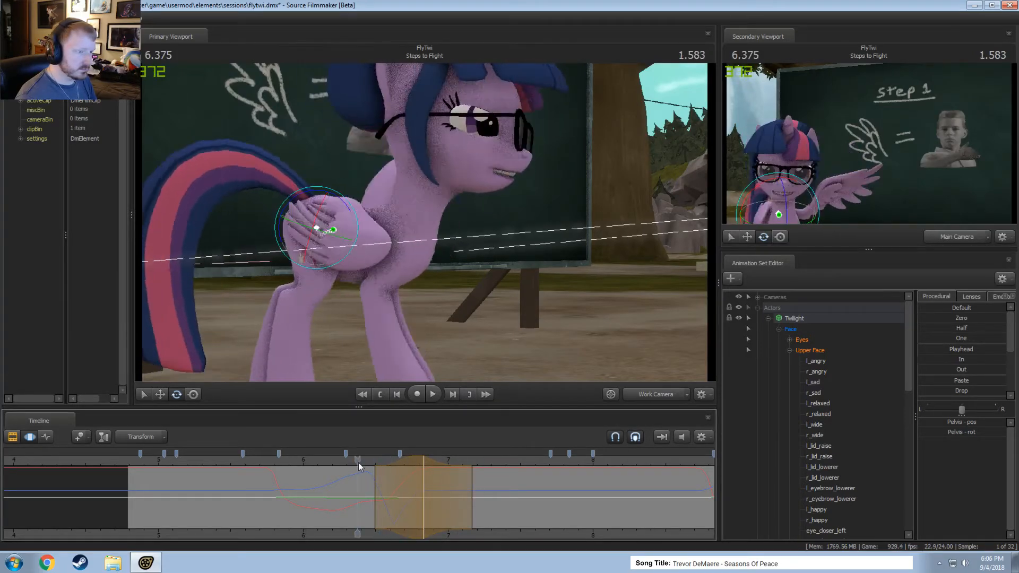
- Replay Twilight's pelvis movement from about 5.9 s, 6.208 s and 6.45 s to check its timing
{"action": "left_click_drag", "start_coordinate": [358, 464], "coordinate": [285, 463]}
{"action": "key", "text": "space"}
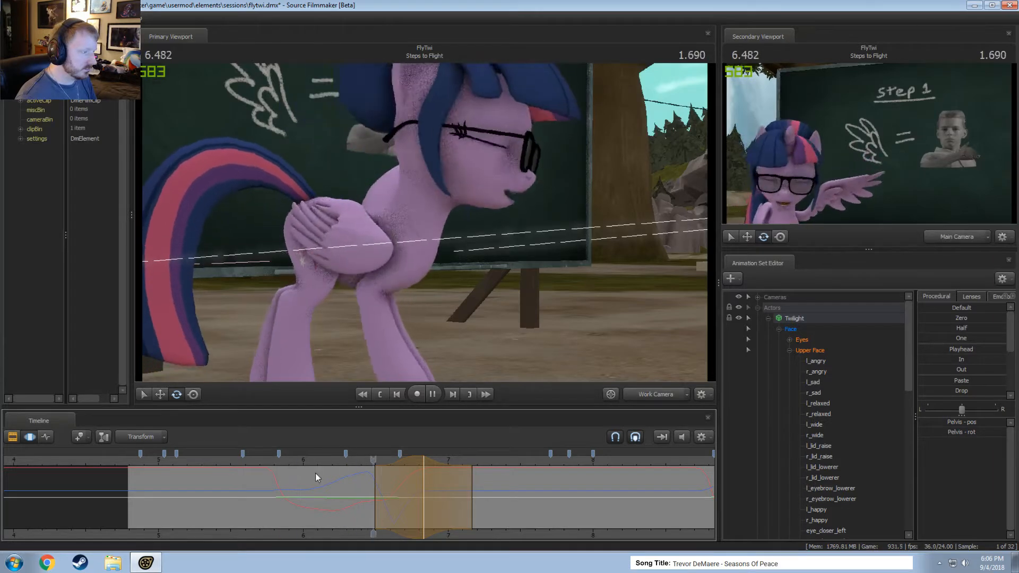
{"action": "key", "text": "space"}
{"action": "left_click", "coordinate": [334, 463]}
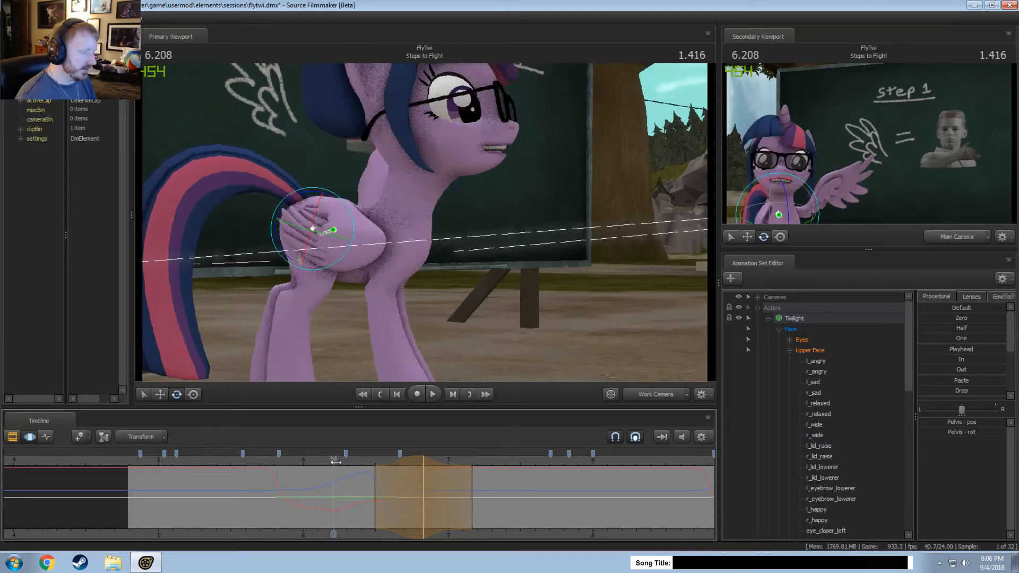
{"action": "key", "text": "space"}
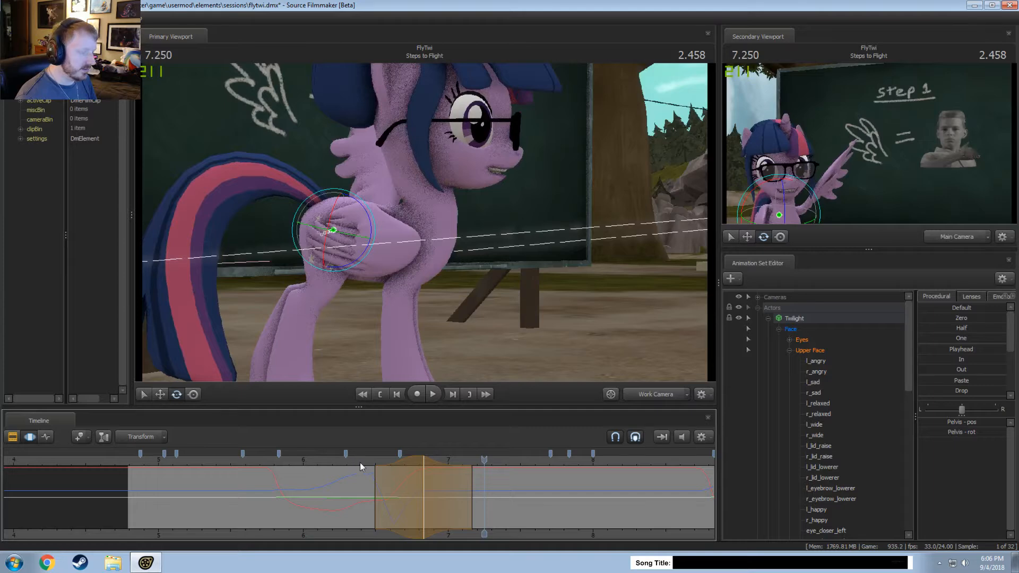
{"action": "left_click", "coordinate": [367, 465]}
{"action": "key", "text": "space"}
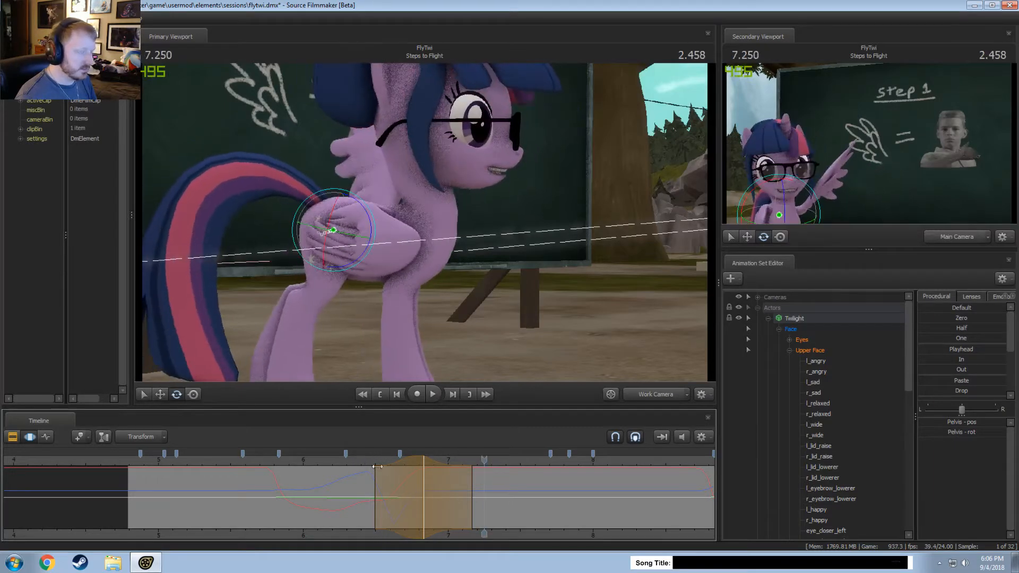
- Narrow the Pelvis rotation's time selection to about 6.5–7.08 s and replay the movement from about 6.1 s
{"action": "scroll", "coordinate": [404, 469], "scroll_direction": "down", "scroll_amount": 1}
{"action": "left_click", "coordinate": [370, 460]}
{"action": "key", "text": "space"}
{"action": "left_click", "coordinate": [345, 462]}
{"action": "key", "text": "space"}
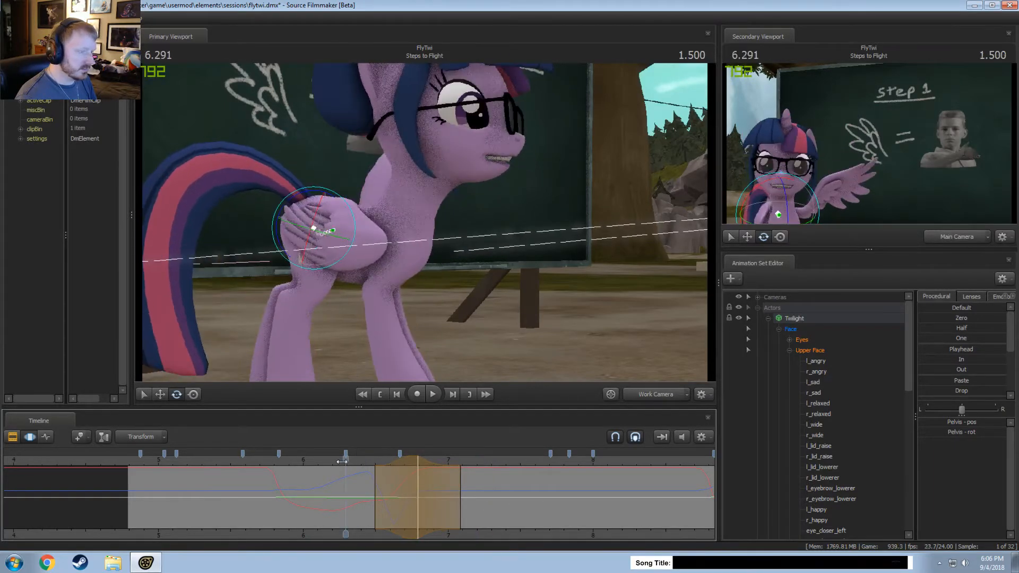
{"action": "left_click", "coordinate": [318, 461]}
{"action": "key", "text": "space"}
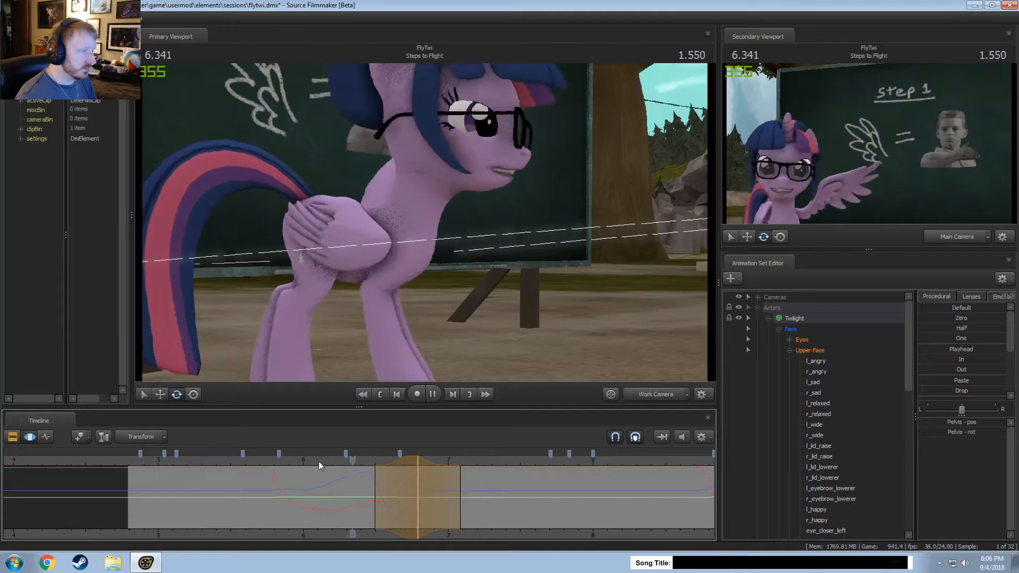
{"action": "key", "text": "space"}
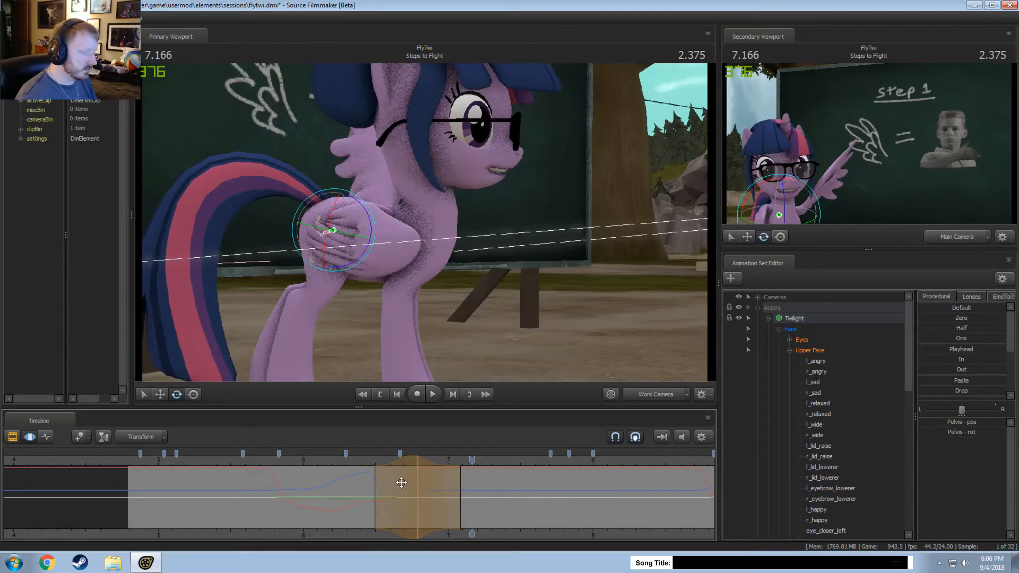
- Set a time selection of about 6.58–7.67 s around 7.125 s and rotate Twilight's Pelvis control slightly upward
{"action": "left_click", "coordinate": [466, 485], "text": "shift"}
{"action": "scroll", "coordinate": [469, 485], "scroll_direction": "up", "scroll_amount": 8}
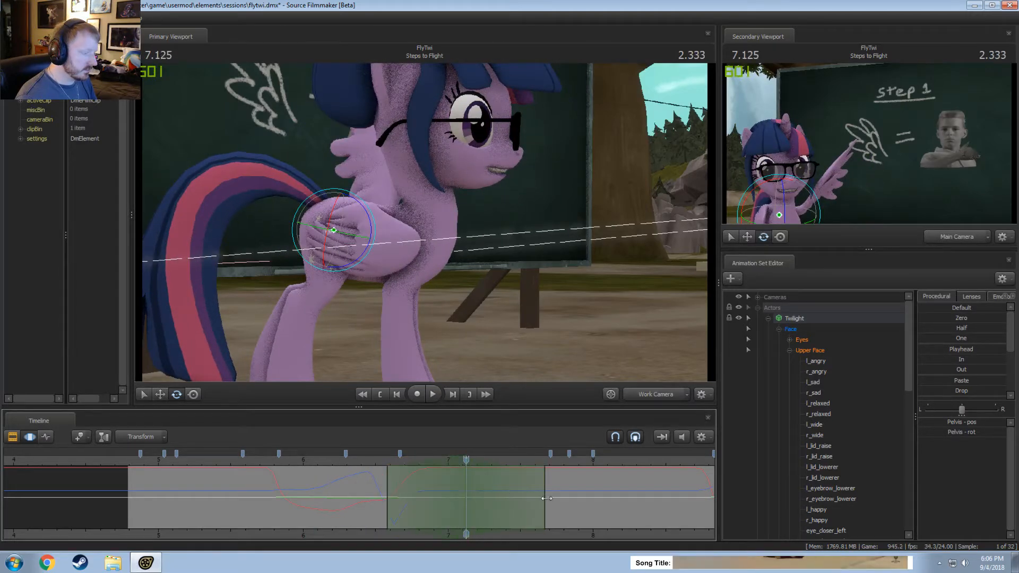
{"action": "key", "text": "space"}
{"action": "key", "text": "space"}
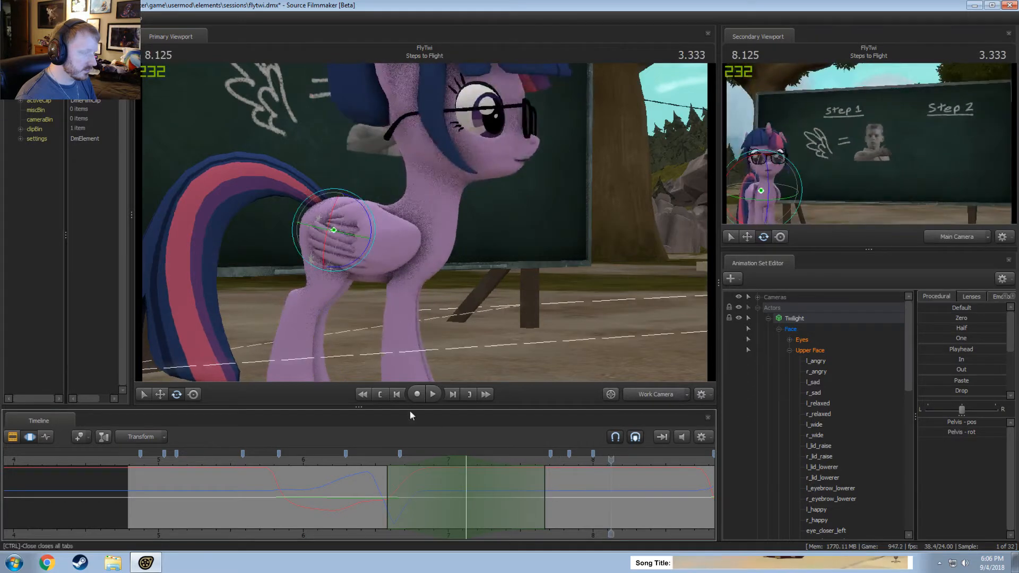
{"action": "key", "text": "space"}
{"action": "left_click", "coordinate": [466, 474]}
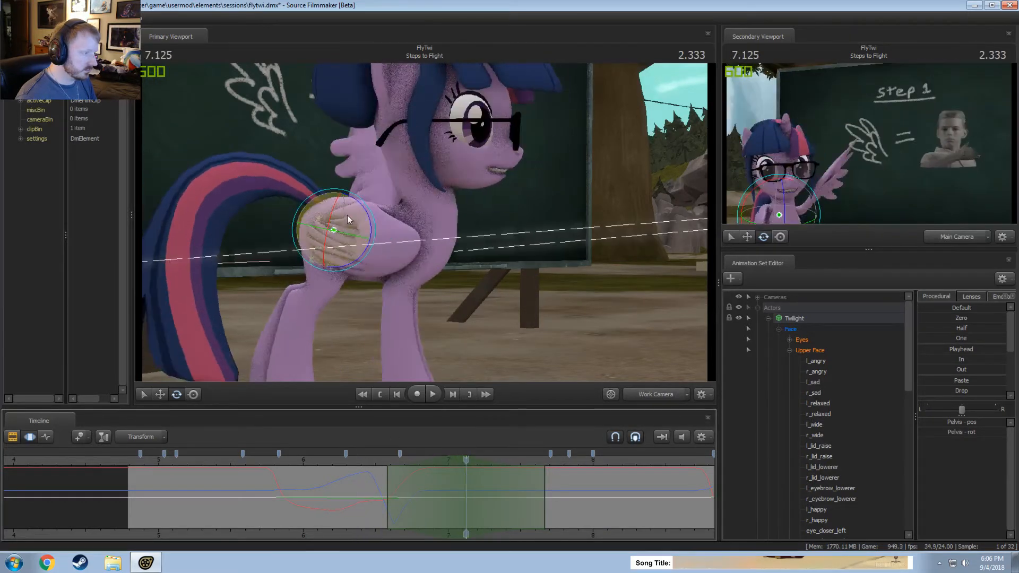
{"action": "left_click_drag", "start_coordinate": [367, 219], "coordinate": [366, 216]}
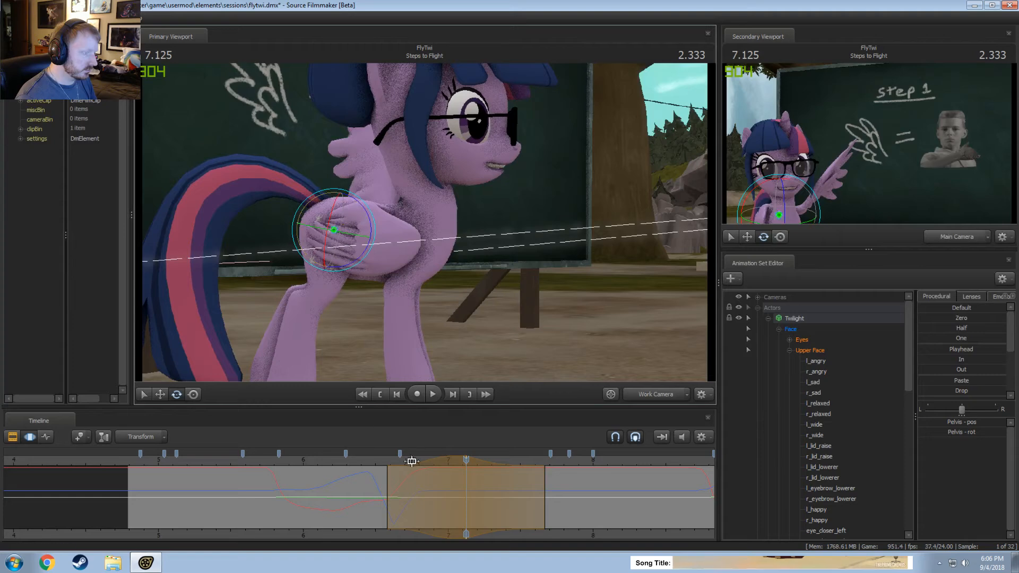
- Rotate Twilight's Pelvis control downward at 7.125 s, replaying the movement from about 6.4 s and 6.333 s
{"action": "left_click", "coordinate": [364, 463]}
{"action": "key", "text": "space"}
{"action": "key", "text": "space"}
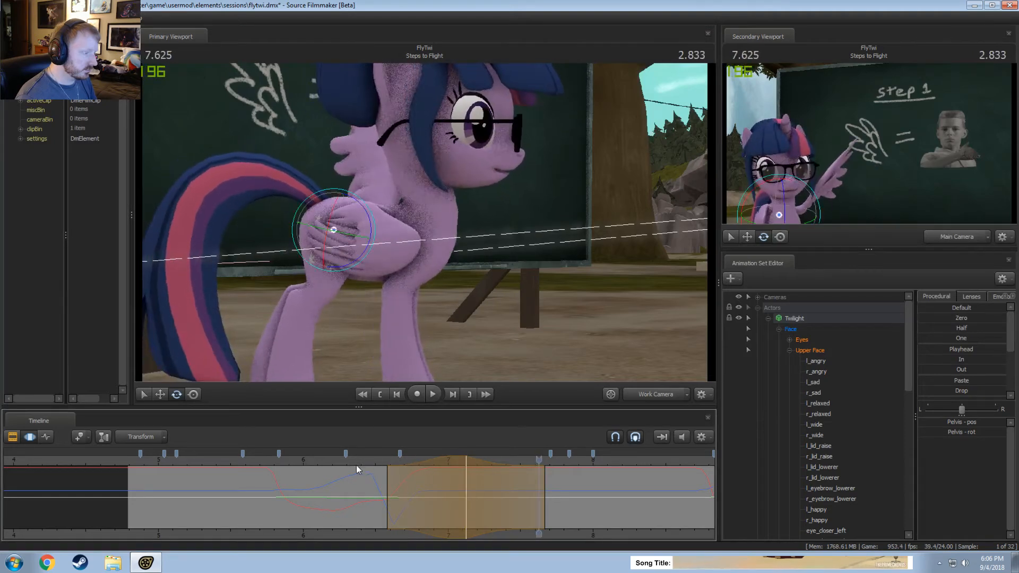
{"action": "left_click", "coordinate": [466, 481]}
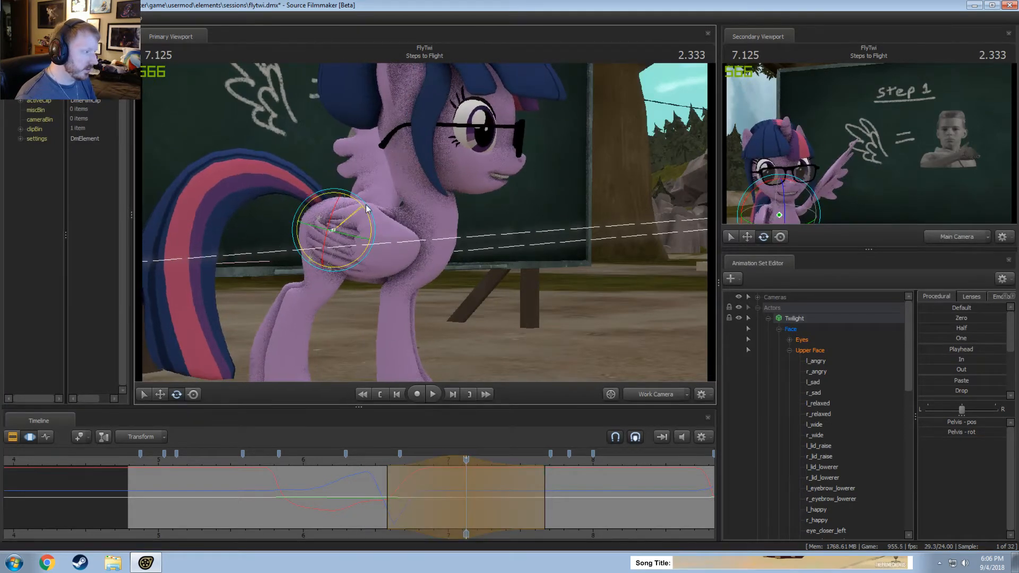
{"action": "left_click", "coordinate": [351, 457]}
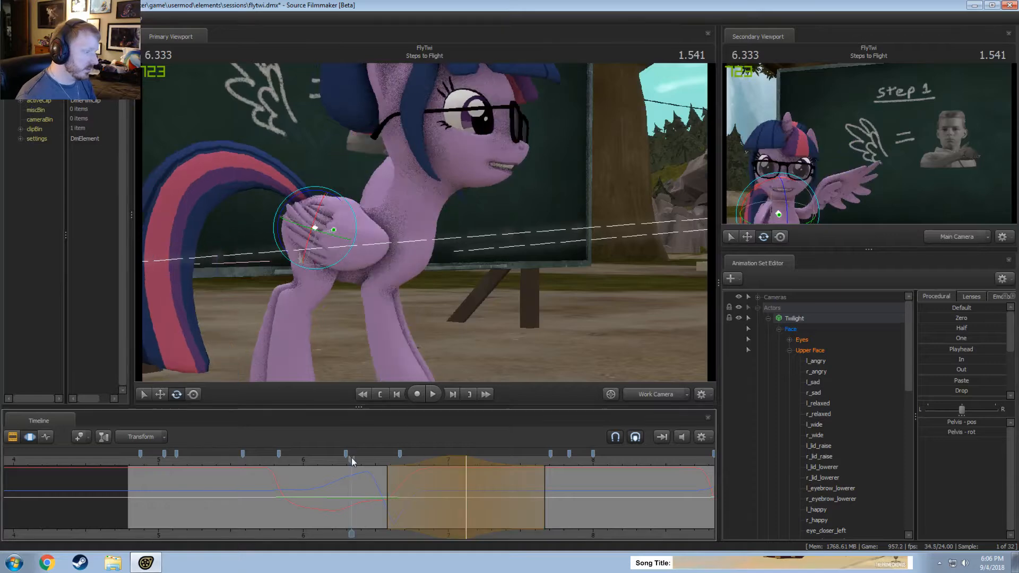
{"action": "key", "text": "space"}
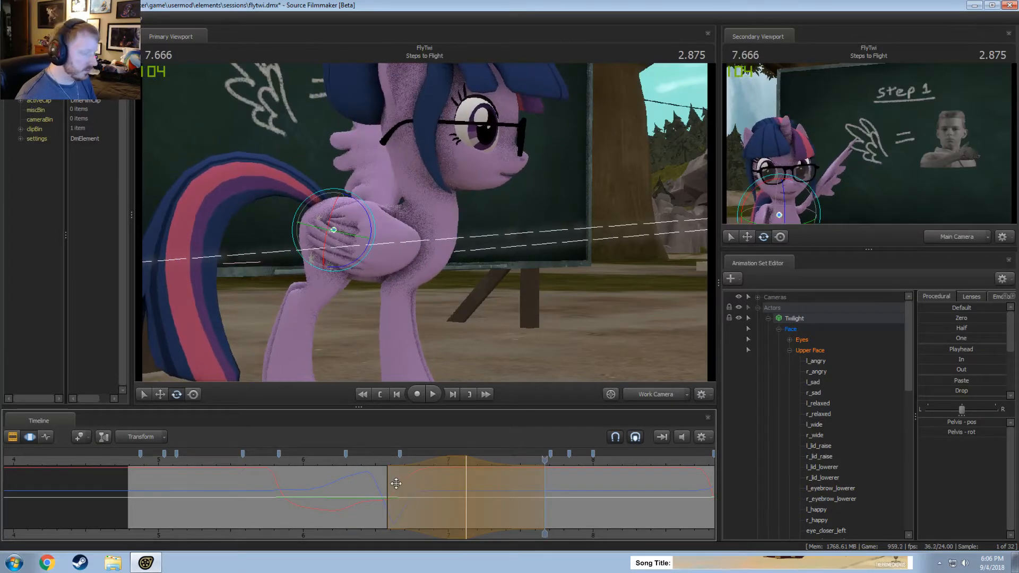
{"action": "left_click", "coordinate": [467, 478]}
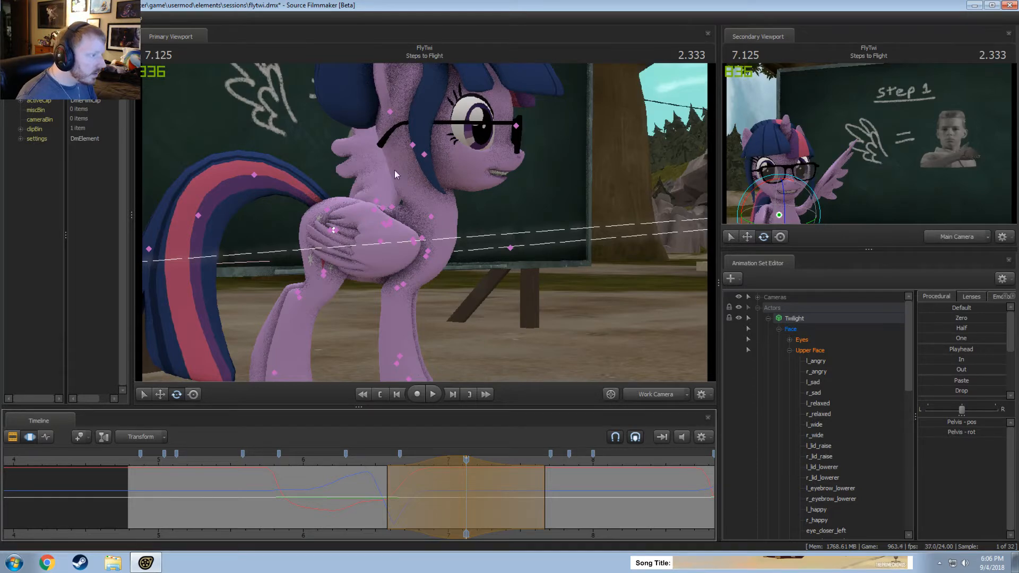
- Rotate Twilight's Head control slightly at 7.125 s, replay the movement from about 6.5 s, and undo the rotation
{"action": "left_click", "coordinate": [414, 169]}
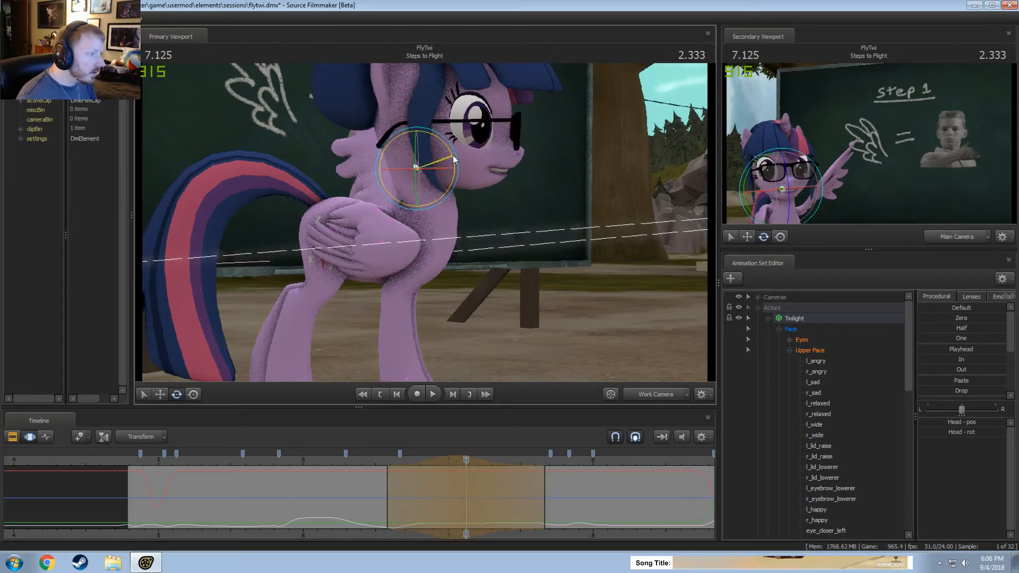
{"action": "left_click", "coordinate": [374, 457]}
{"action": "key", "text": "space"}
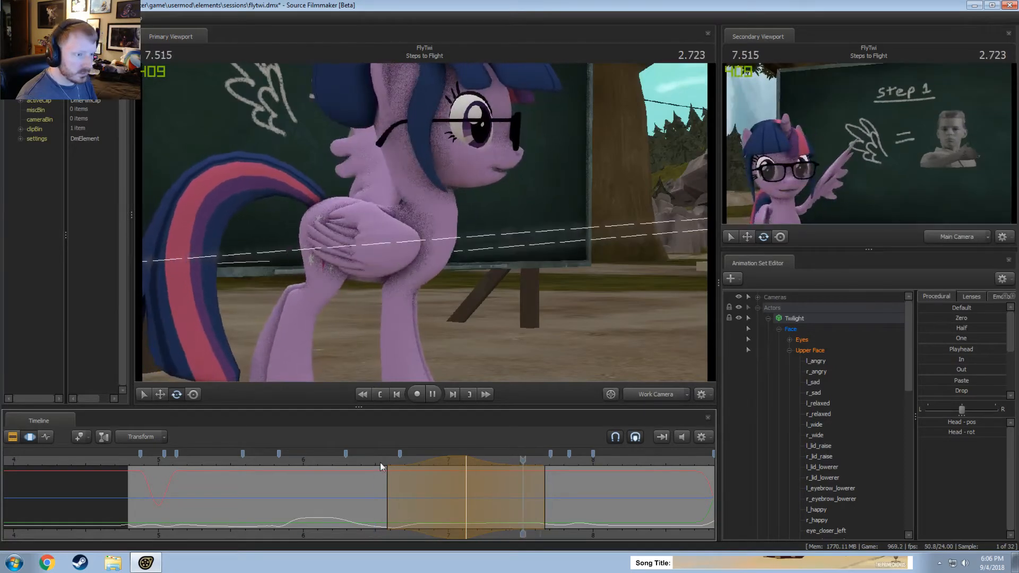
{"action": "left_click", "coordinate": [380, 460]}
{"action": "key", "text": "space"}
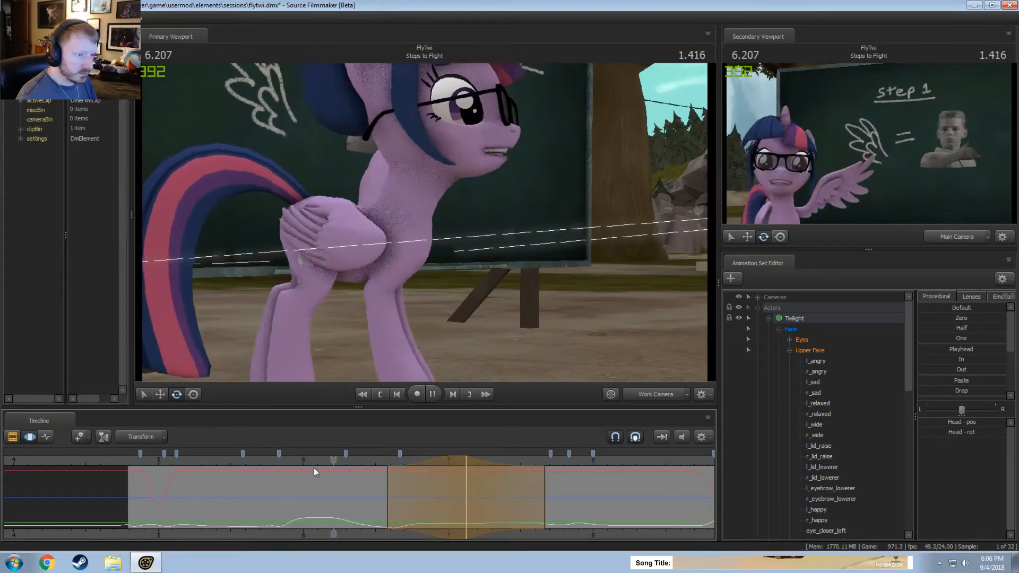
{"action": "key", "text": "space"}
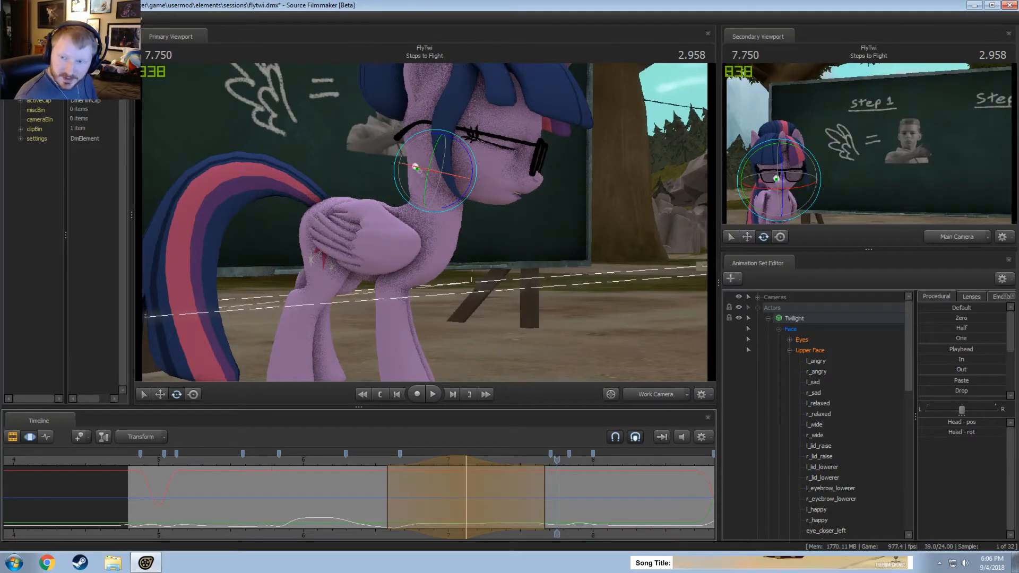
{"action": "key", "text": "ctrl+z"}
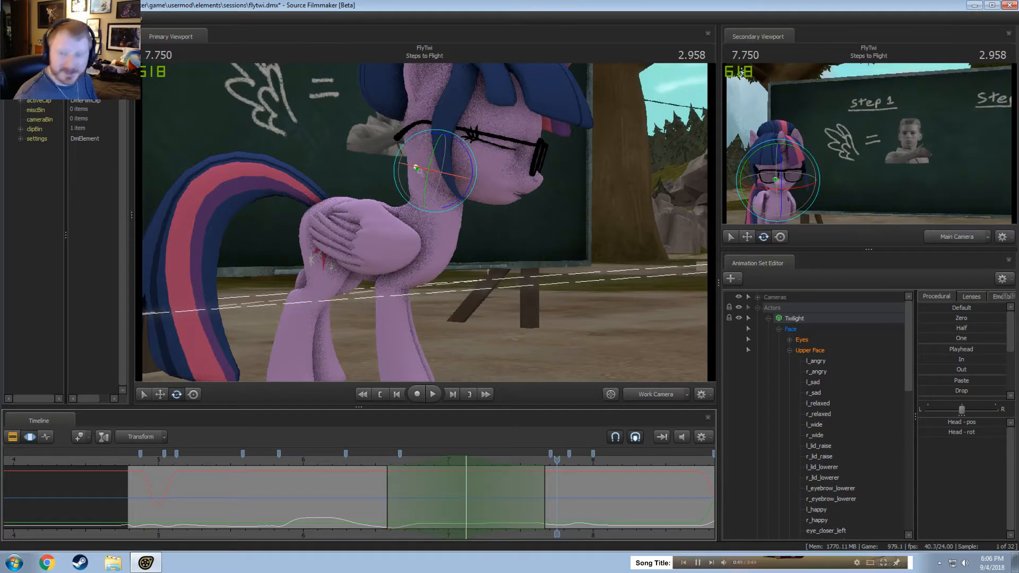
- Switch to the Chrome window playing the YouTube playlist, check it, and move it back off the screen
{"action": "key", "text": "alt+Tab"}
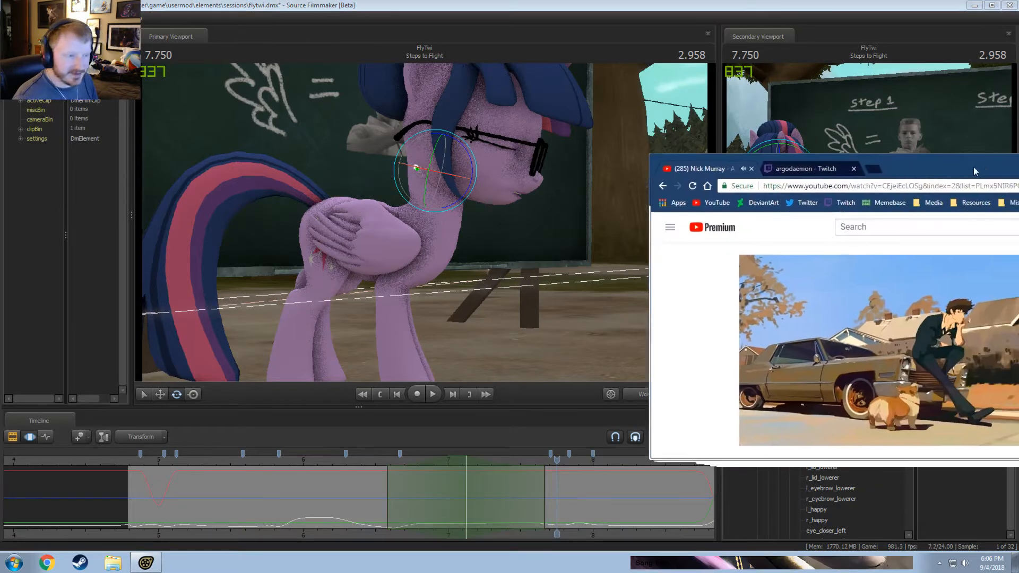
{"action": "left_click_drag", "start_coordinate": [974, 167], "coordinate": [730, 136]}
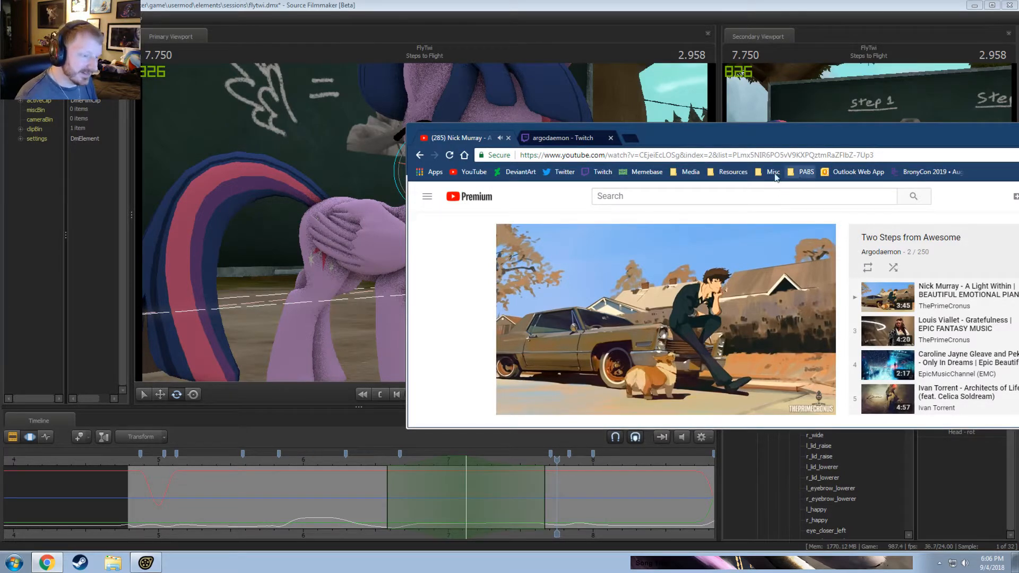
{"action": "left_click_drag", "start_coordinate": [756, 130], "coordinate": [1018, 129]}
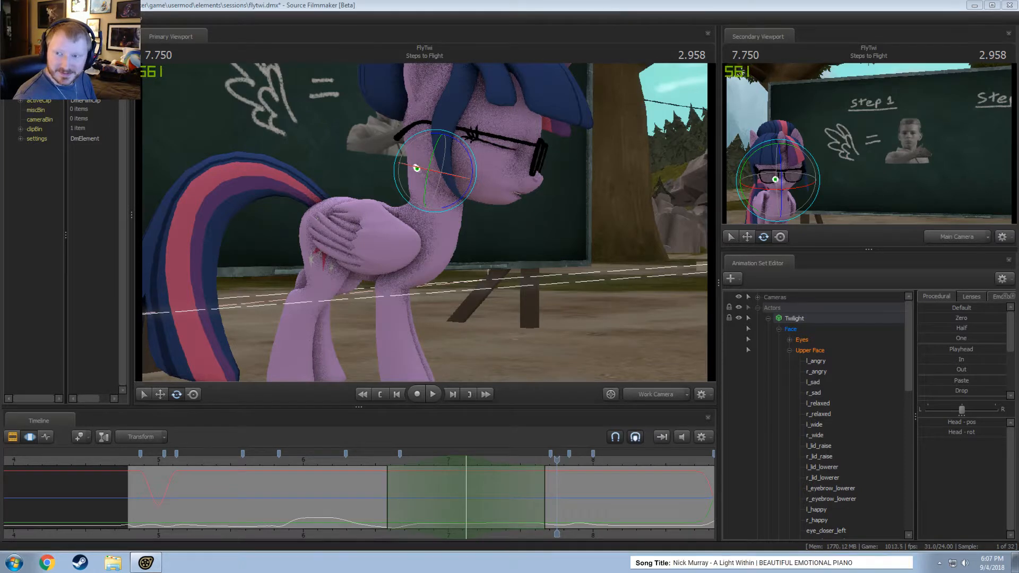
- Replay Twilight's movement repeatedly from start points between about 5.9 s and 6.1 s to check its timing
{"action": "left_click", "coordinate": [323, 457]}
{"action": "key", "text": "space"}
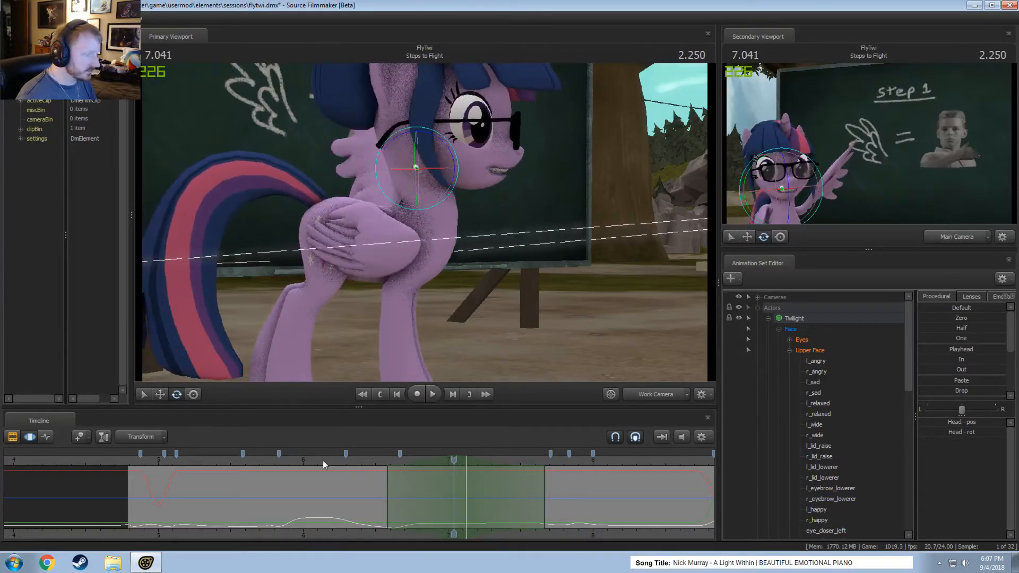
{"action": "left_click", "coordinate": [293, 466]}
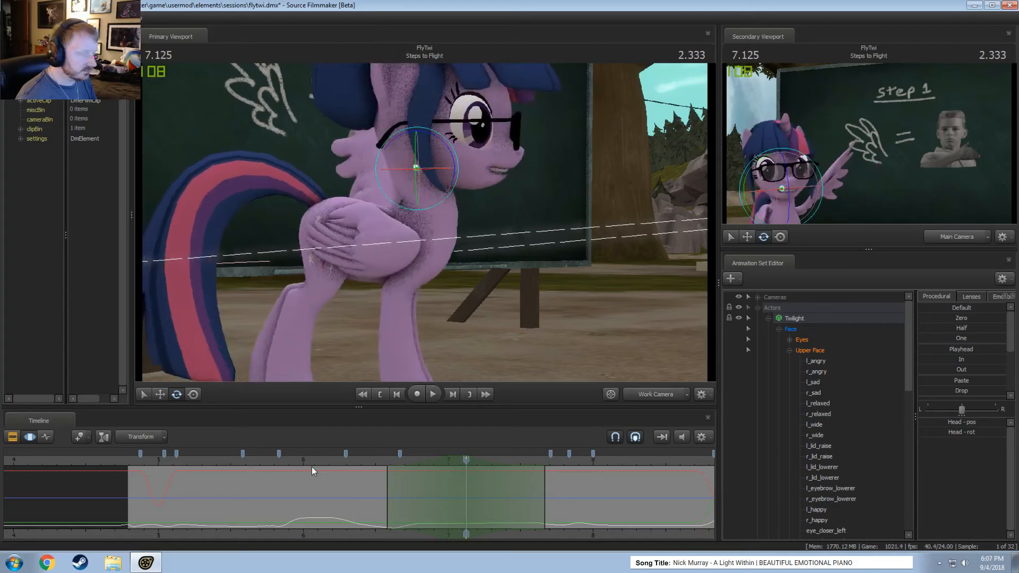
{"action": "left_click", "coordinate": [283, 460]}
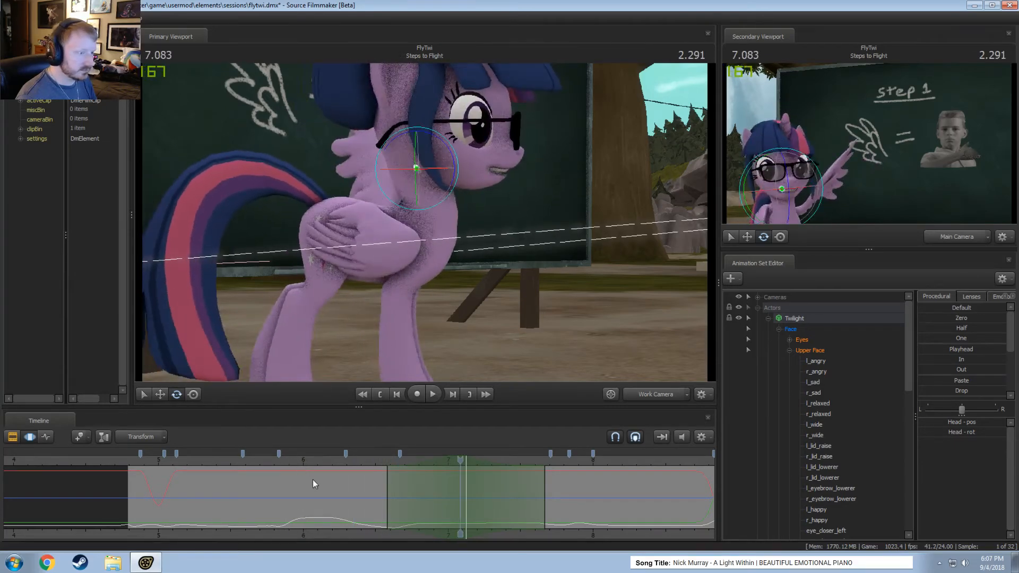
{"action": "left_click", "coordinate": [303, 464]}
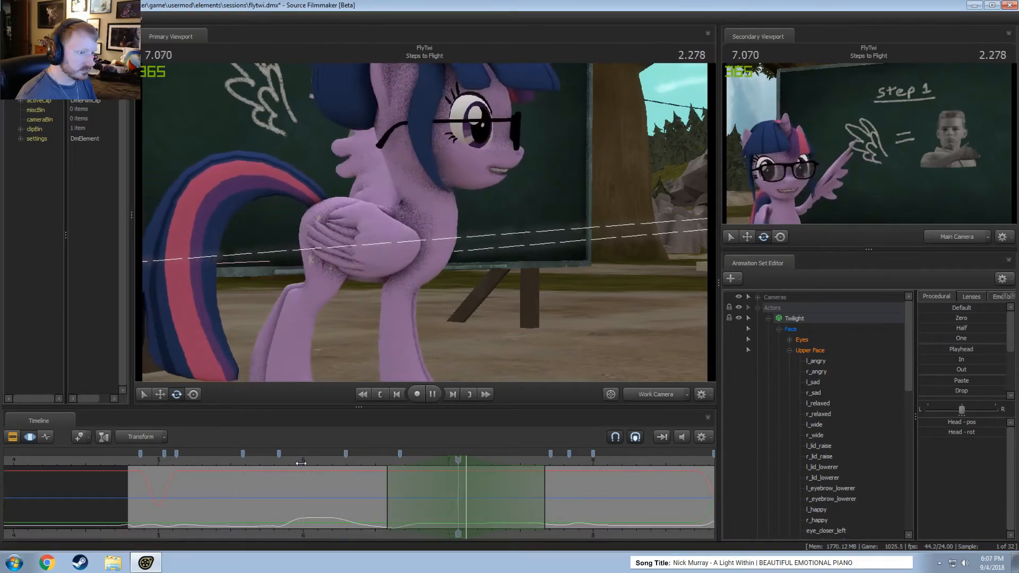
{"action": "left_click", "coordinate": [310, 462]}
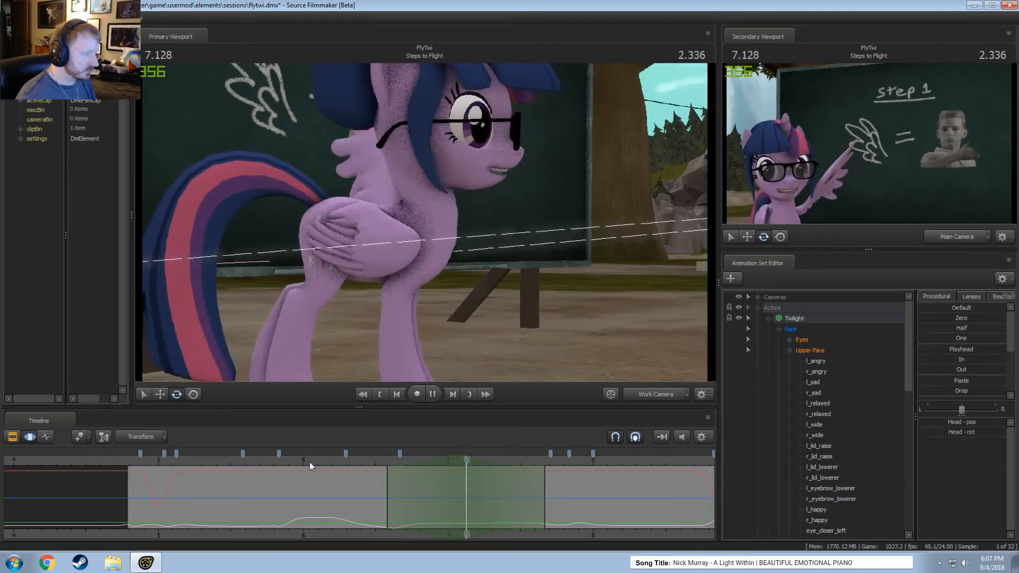
{"action": "left_click", "coordinate": [311, 462]}
{"action": "key", "text": "space"}
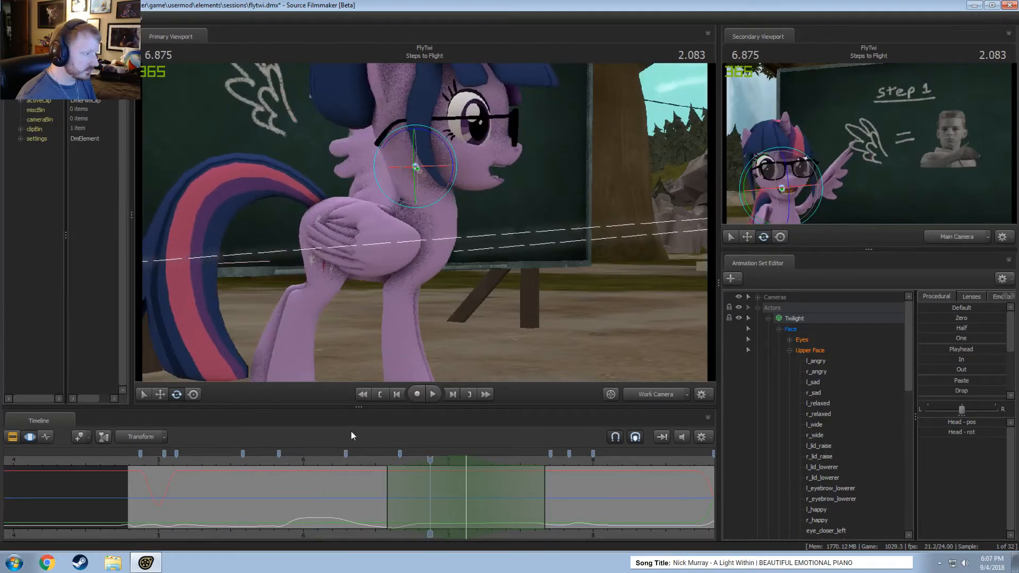
- Replay the movement from about 5.7 s, 6.1 s and 6.0 s, examining Twilight's legs and then her upper body
{"action": "left_click_drag", "start_coordinate": [340, 460], "coordinate": [259, 473]}
{"action": "key", "text": "space"}
{"action": "left_click_drag", "start_coordinate": [350, 286], "coordinate": [329, 319]}
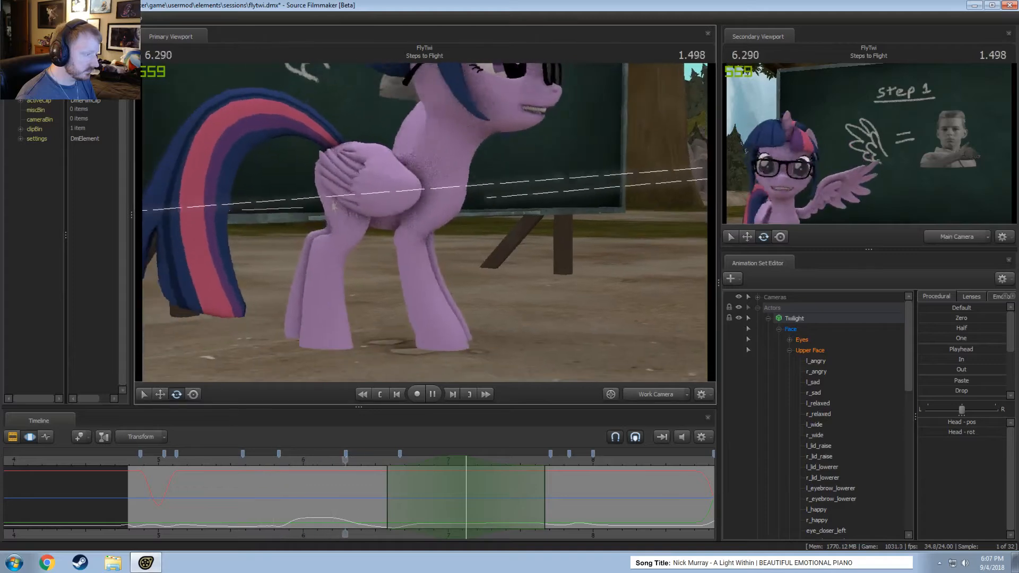
{"action": "key", "text": "space"}
{"action": "left_click", "coordinate": [371, 462]}
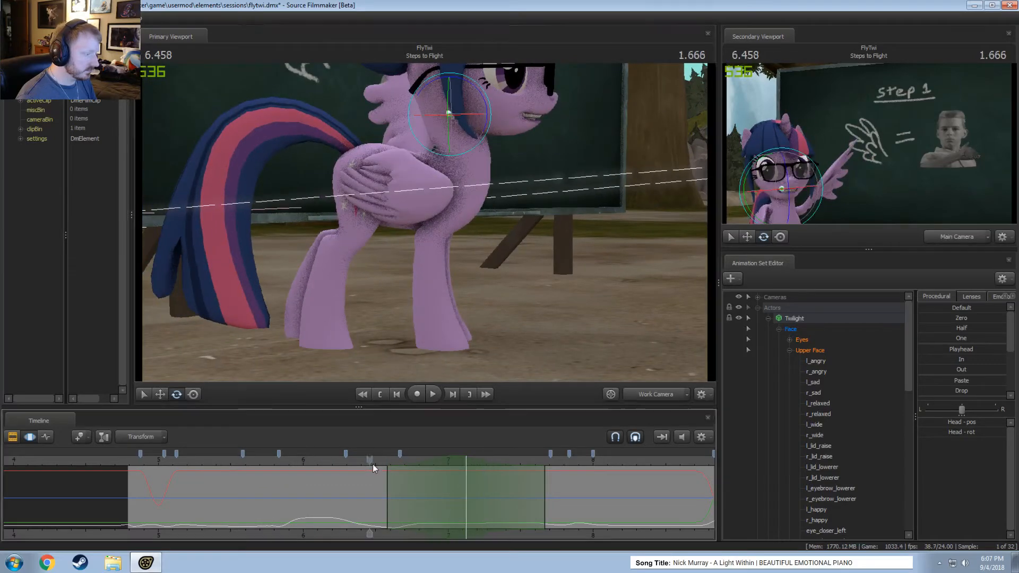
{"action": "left_click_drag", "start_coordinate": [373, 464], "coordinate": [314, 468]}
{"action": "key", "text": "space"}
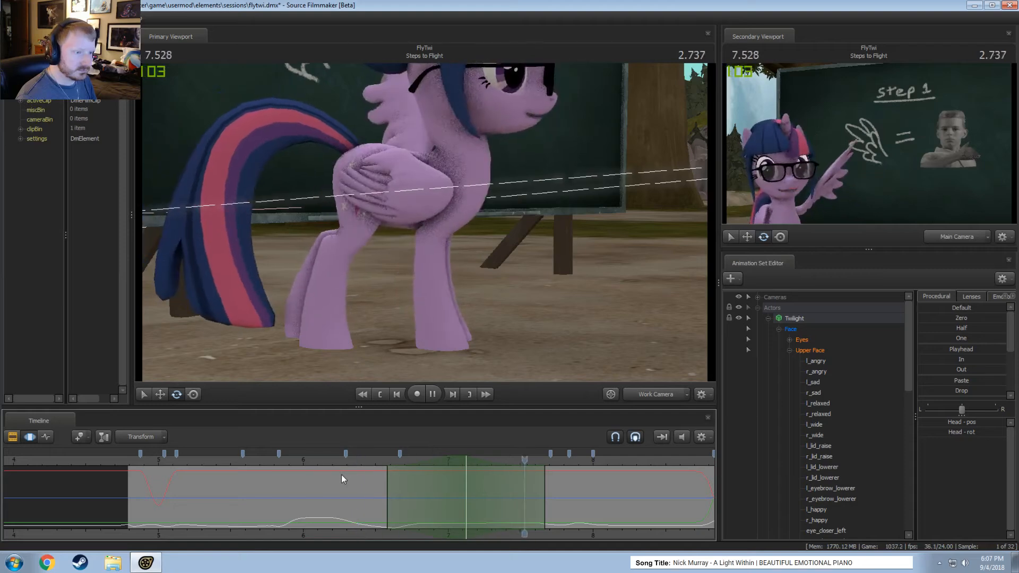
{"action": "key", "text": "space"}
{"action": "left_click", "coordinate": [303, 470]}
{"action": "left_click_drag", "start_coordinate": [493, 299], "coordinate": [442, 246]}
{"action": "key", "text": "space"}
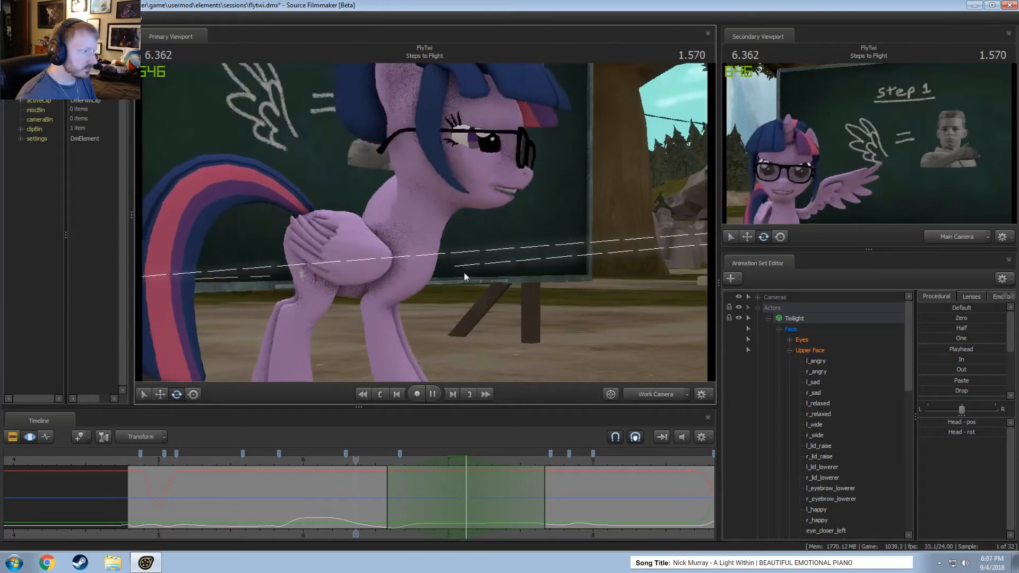
{"action": "key", "text": "space"}
- Set a time selection of about 6.37–6.96 s around 6.666 s, rotate Twilight's Neck control slightly downward, and replay from about 6.2 s and 6.1 s
{"action": "left_click", "coordinate": [395, 489]}
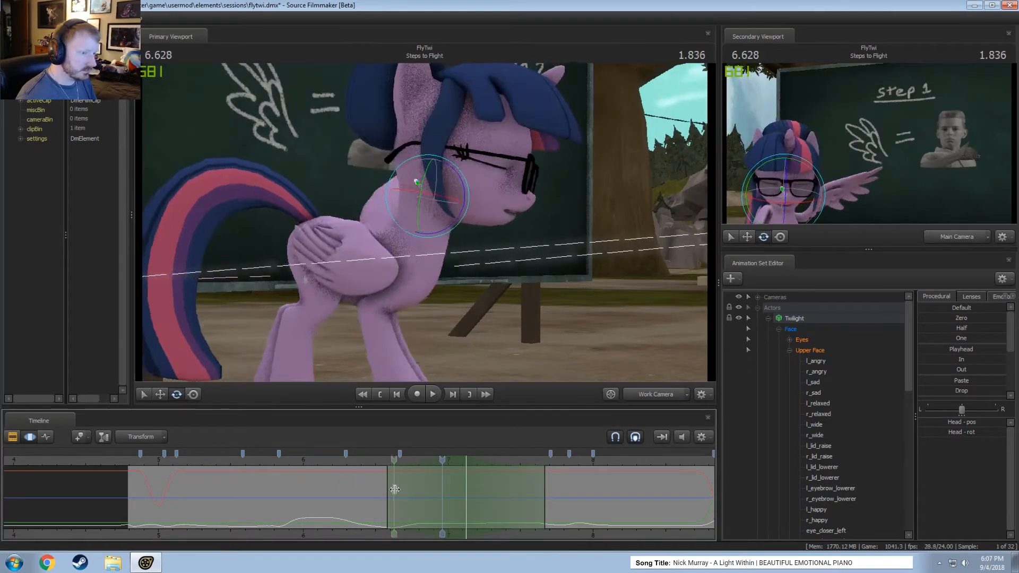
{"action": "mouse_move", "coordinate": [395, 489]}
{"action": "left_mouse_down"}
{"action": "mouse_move", "coordinate": [407, 490]}
{"action": "mouse_move", "coordinate": [374, 490]}
{"action": "mouse_move", "coordinate": [415, 492]}
{"action": "mouse_move", "coordinate": [400, 491]}
{"action": "left_mouse_up"}
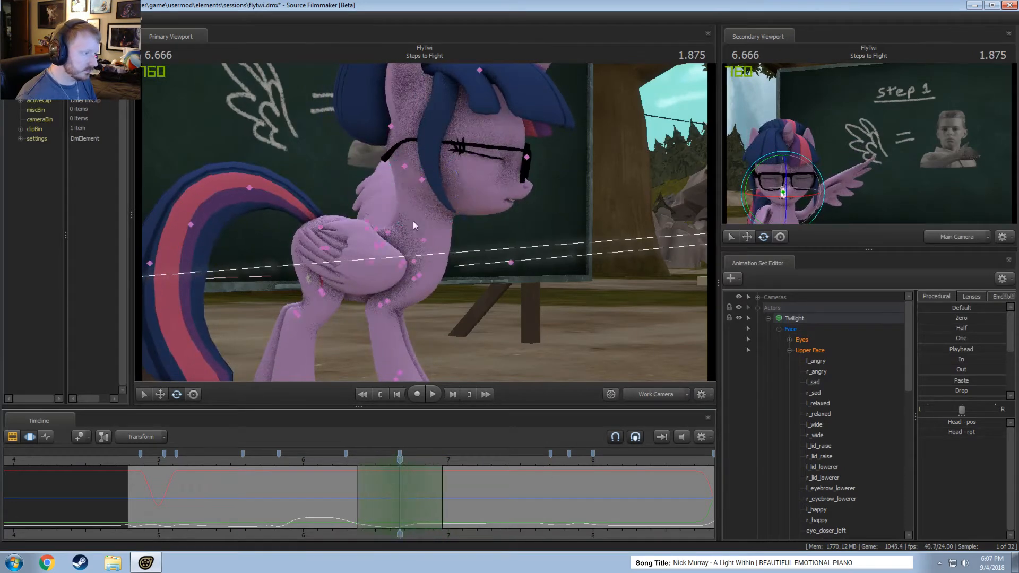
{"action": "left_click", "coordinate": [424, 241]}
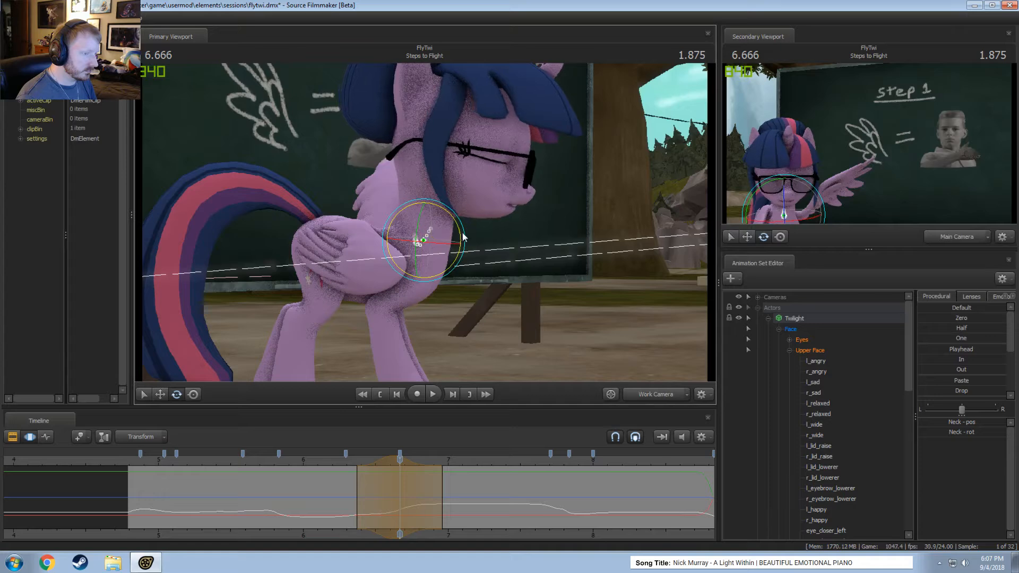
{"action": "left_click", "coordinate": [334, 464]}
{"action": "key", "text": "space"}
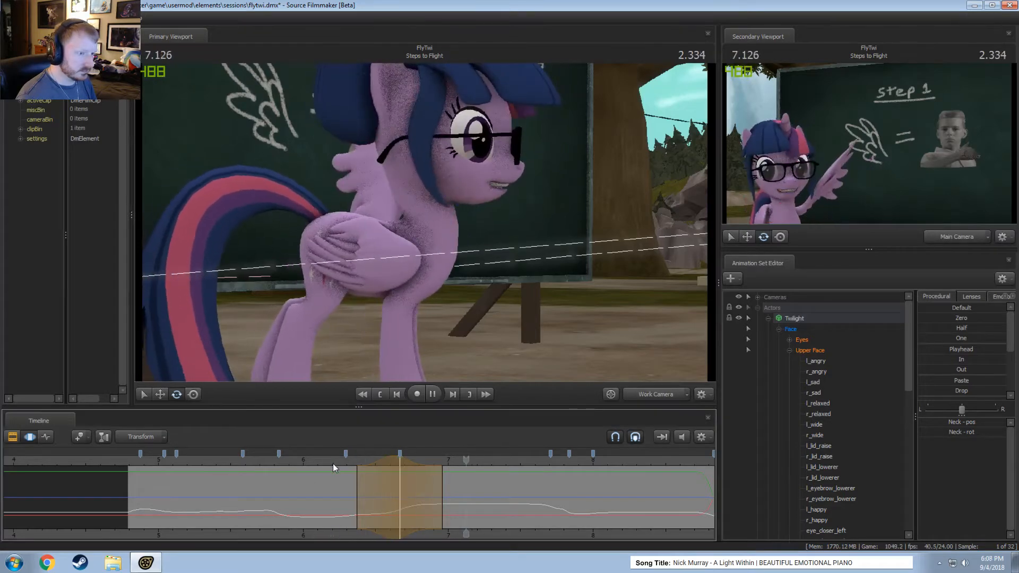
{"action": "left_click", "coordinate": [317, 465]}
{"action": "key", "text": "space"}
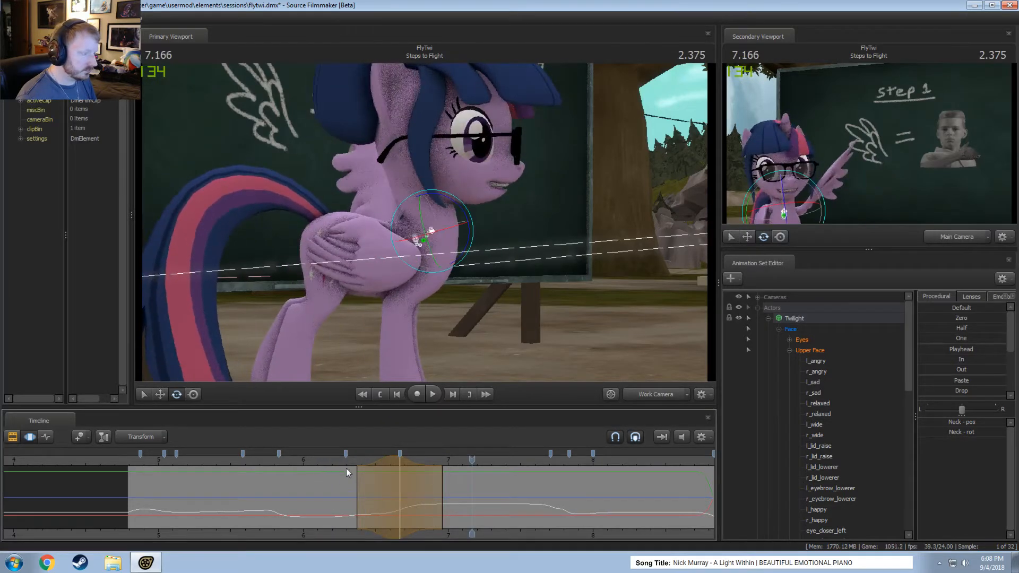
- Adjust the Neck rotation's time selection to about 6.37–6.88 s, centred on 6.625 s, and replay from about 6.25 s
{"action": "left_click_drag", "start_coordinate": [375, 461], "coordinate": [370, 460]}
{"action": "left_click", "coordinate": [339, 463]}
{"action": "key", "text": "space"}
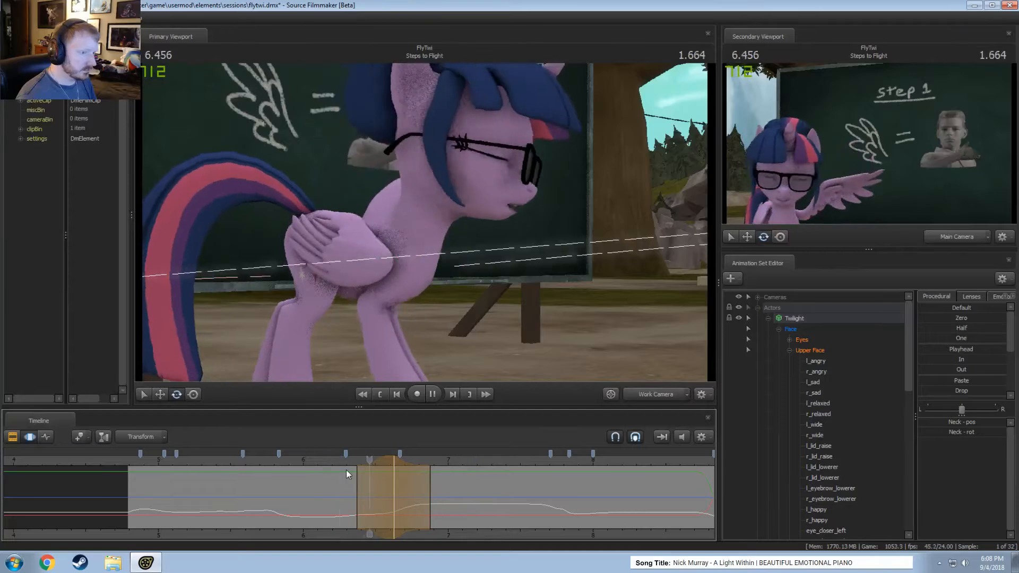
{"action": "key", "text": "space"}
- Narrow the Neck rotation's time selection to about 6.41–6.83 s and replay the movement from about 6.33 s
{"action": "left_click", "coordinate": [352, 460]}
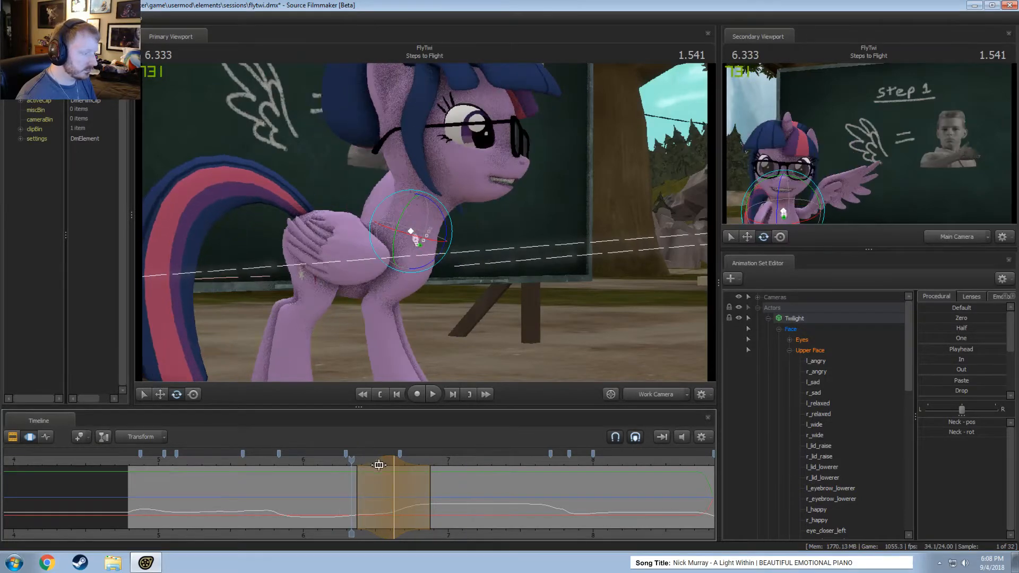
{"action": "scroll", "coordinate": [380, 464], "scroll_direction": "down", "scroll_amount": 1}
{"action": "key", "text": "space"}
{"action": "key", "text": "space"}
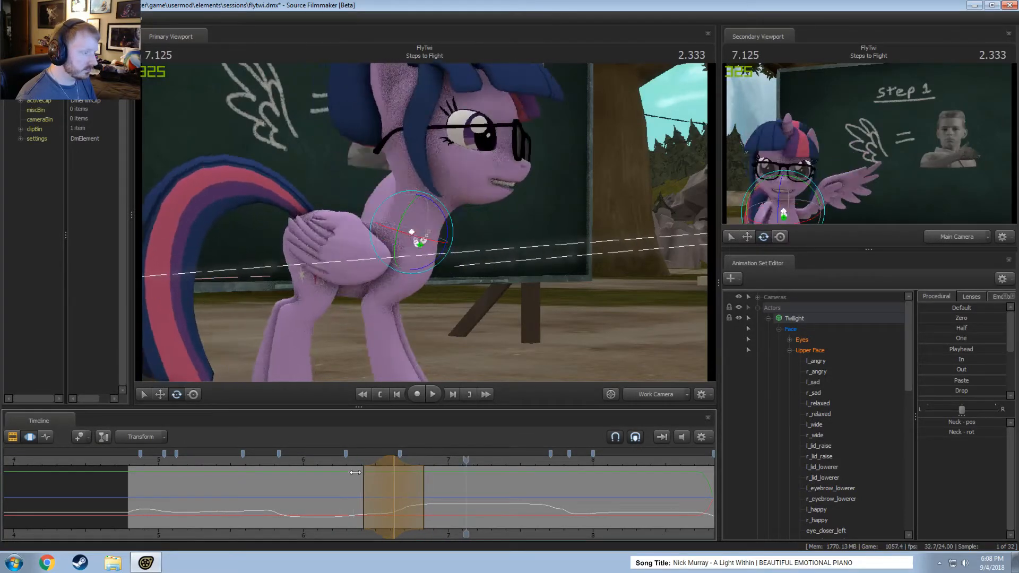
{"action": "left_click", "coordinate": [353, 463]}
{"action": "key", "text": "space"}
{"action": "left_click", "coordinate": [340, 461]}
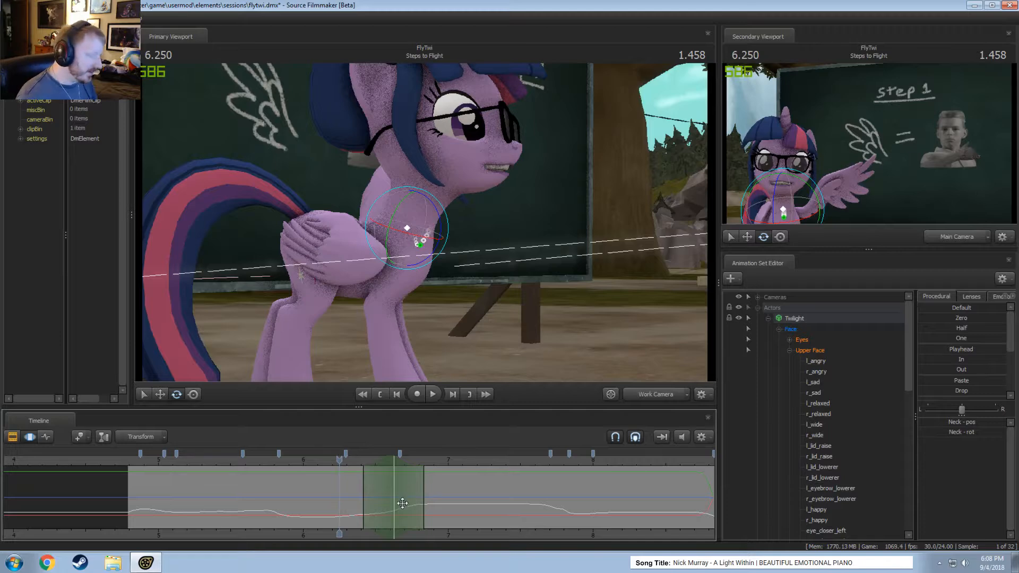
- Select Twilight's Chest1 control with the Move manipulator at 6.625 s and extend the time selection over the whole shot
{"action": "left_click_drag", "start_coordinate": [342, 504], "coordinate": [392, 503]}
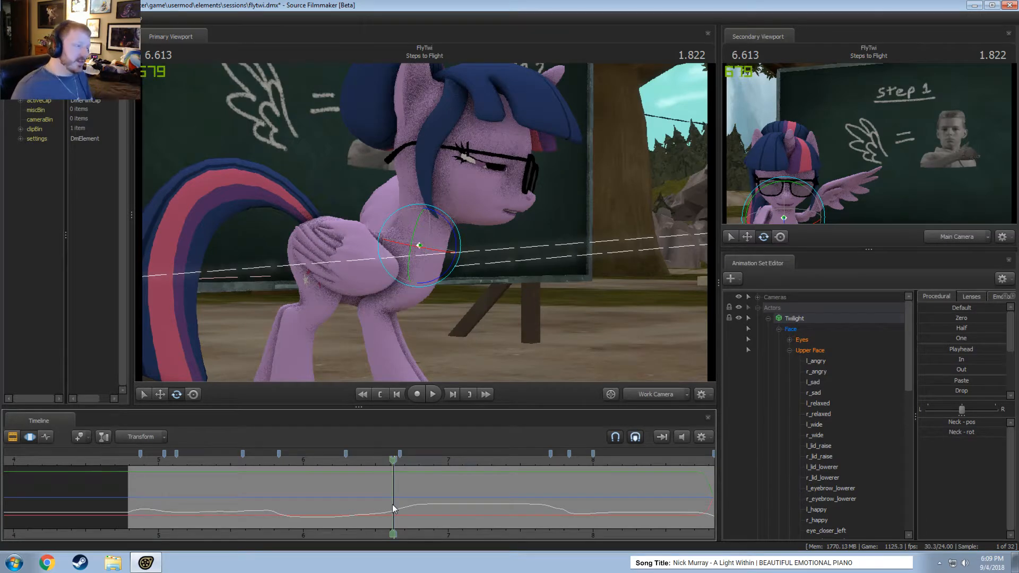
{"action": "left_click_drag", "start_coordinate": [572, 286], "coordinate": [464, 278]}
{"action": "key", "text": "s"}
{"action": "key", "text": "q"}
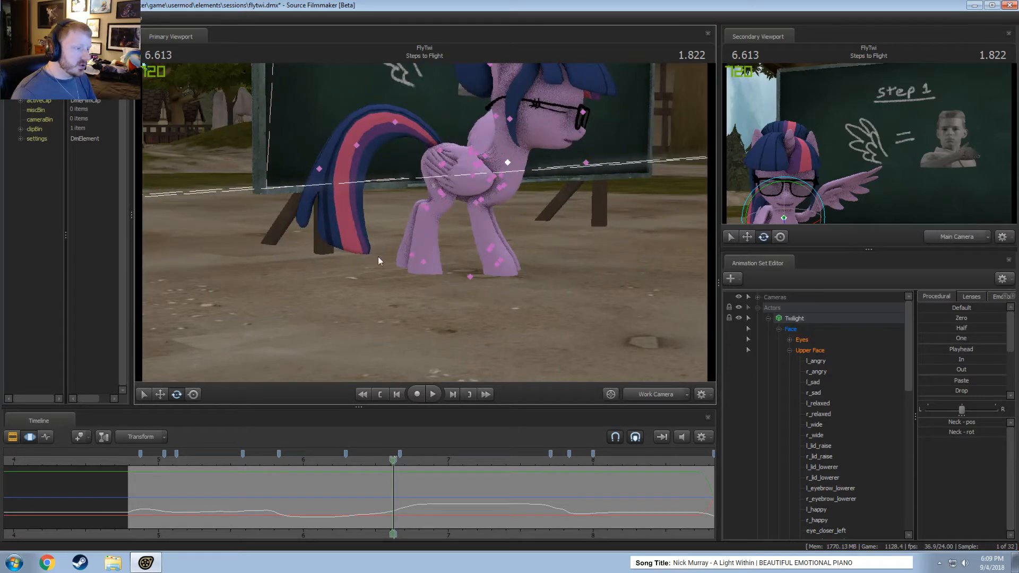
{"action": "left_click", "coordinate": [474, 175]}
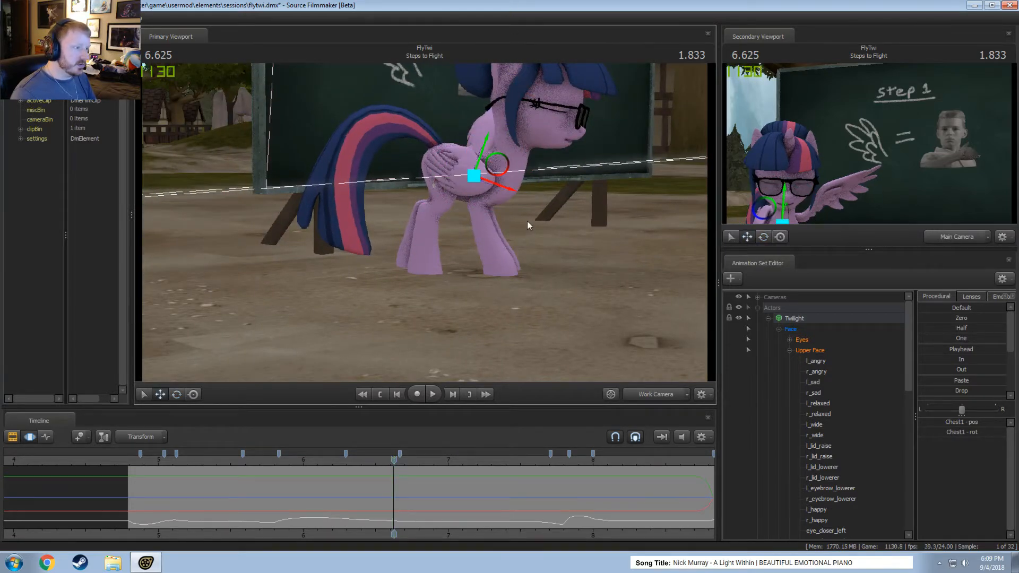
{"action": "left_click", "coordinate": [416, 504]}
{"action": "key", "text": "ctrl+a"}
- Try moving Twilight's Chest1 control upward across the whole time selection, and undo the move
{"action": "key", "text": "Caps_Lock"}
{"action": "left_click_drag", "start_coordinate": [486, 140], "coordinate": [520, 63]}
{"action": "mouse_move", "coordinate": [431, 237]}
{"action": "left_mouse_down"}
{"action": "mouse_move", "coordinate": [424, 204]}
{"action": "mouse_move", "coordinate": [431, 238]}
{"action": "left_mouse_up"}
{"action": "key", "text": "ctrl+z"}
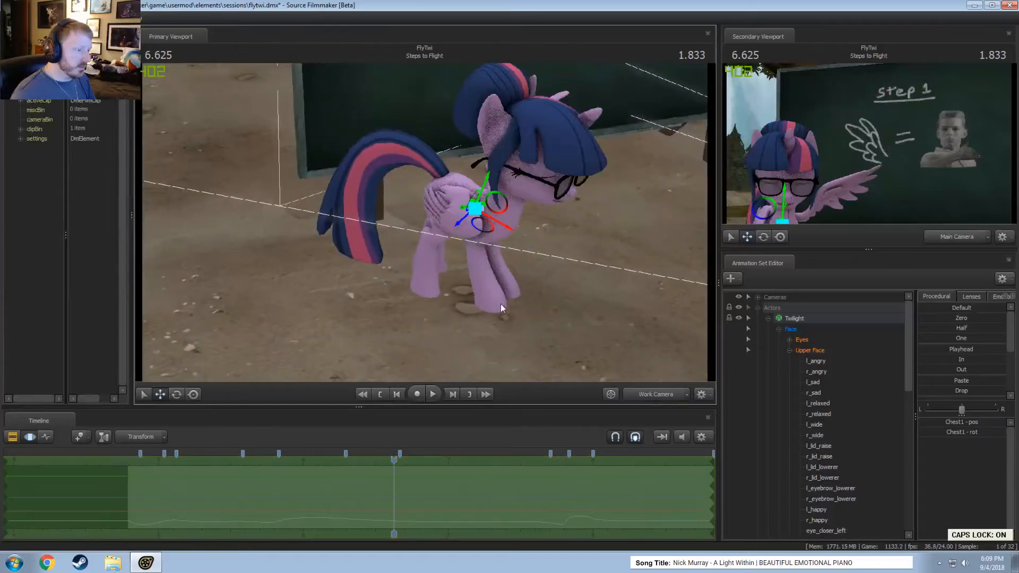
- Examine Twilight's pose and stance at 6.625 s from the side, close up from the front, and at full height
{"action": "left_click_drag", "start_coordinate": [499, 300], "coordinate": [709, 360]}
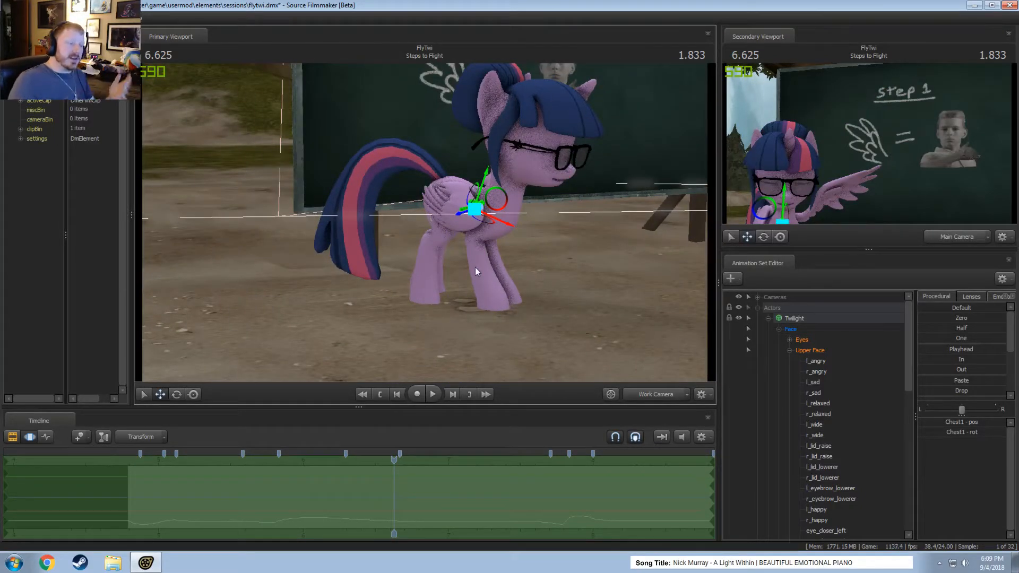
{"action": "left_click_drag", "start_coordinate": [382, 277], "coordinate": [422, 227]}
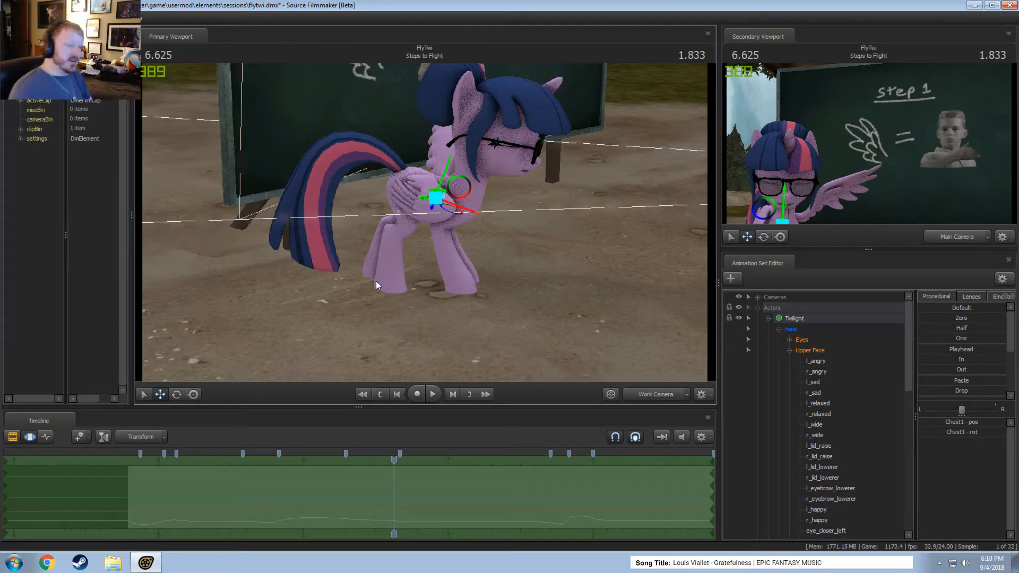
{"action": "left_click_drag", "start_coordinate": [520, 287], "coordinate": [550, 264]}
{"action": "mouse_move", "coordinate": [424, 223]}
{"action": "left_mouse_down"}
{"action": "mouse_move", "coordinate": [356, 234]}
{"action": "mouse_move", "coordinate": [335, 212]}
{"action": "mouse_move", "coordinate": [342, 223]}
{"action": "mouse_move", "coordinate": [445, 223]}
{"action": "mouse_move", "coordinate": [426, 224]}
{"action": "left_mouse_up"}
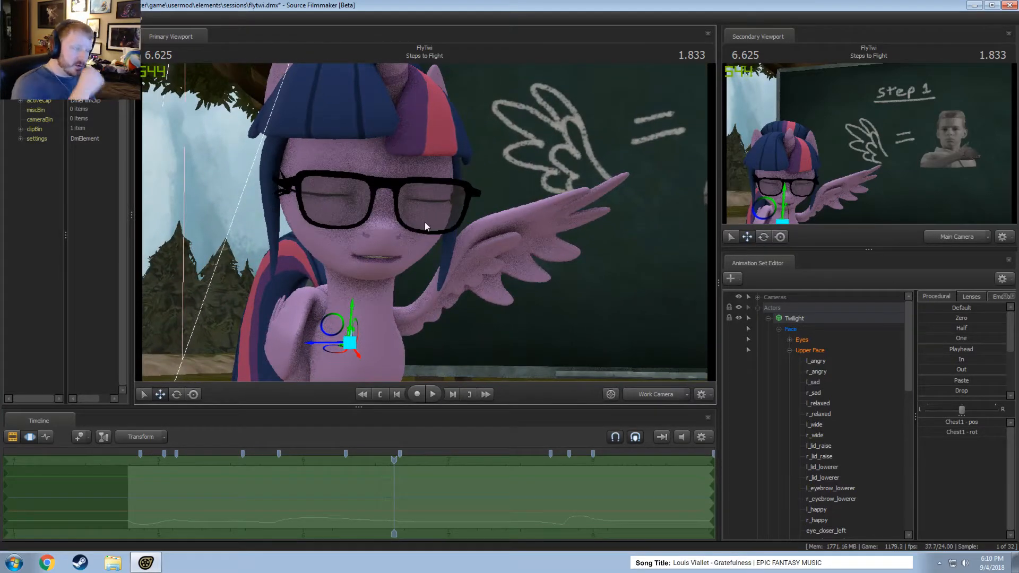
{"action": "left_click_drag", "start_coordinate": [424, 222], "coordinate": [498, 227]}
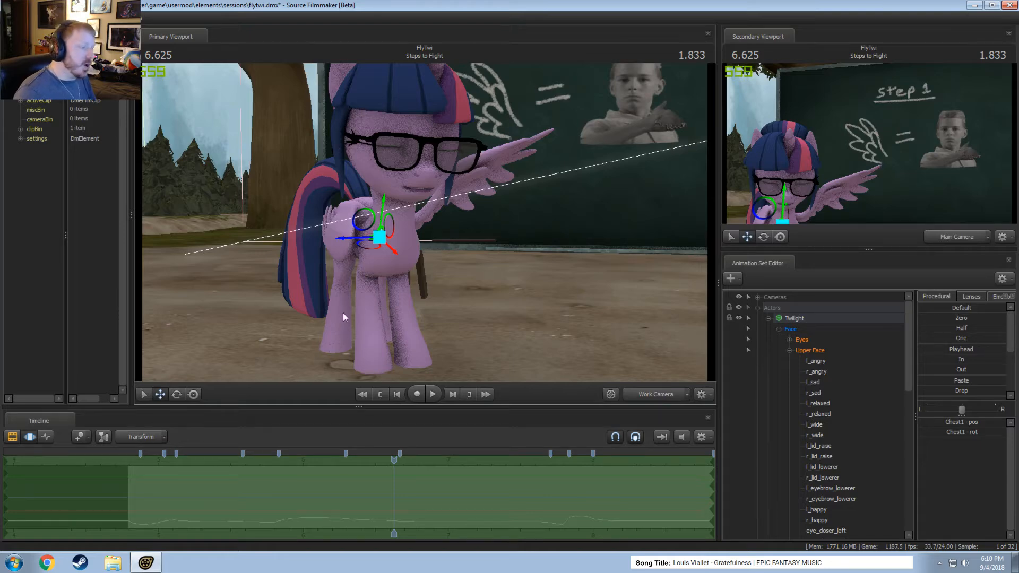
- Examine Twilight's stance at 6.625 s from the side and play the movement through the main camera from about 6.125 s
{"action": "left_click_drag", "start_coordinate": [373, 353], "coordinate": [446, 243]}
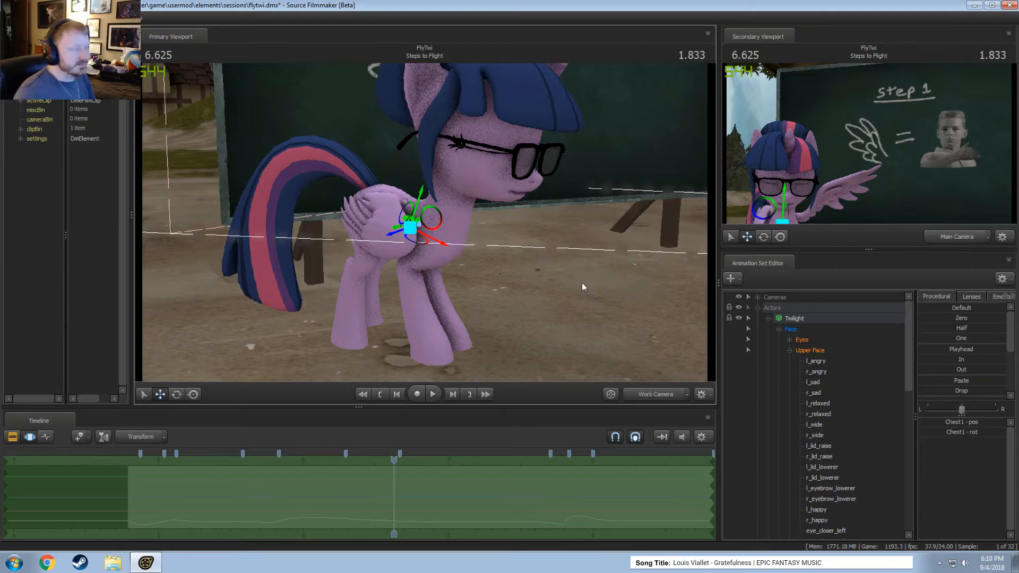
{"action": "left_click_drag", "start_coordinate": [584, 327], "coordinate": [509, 193]}
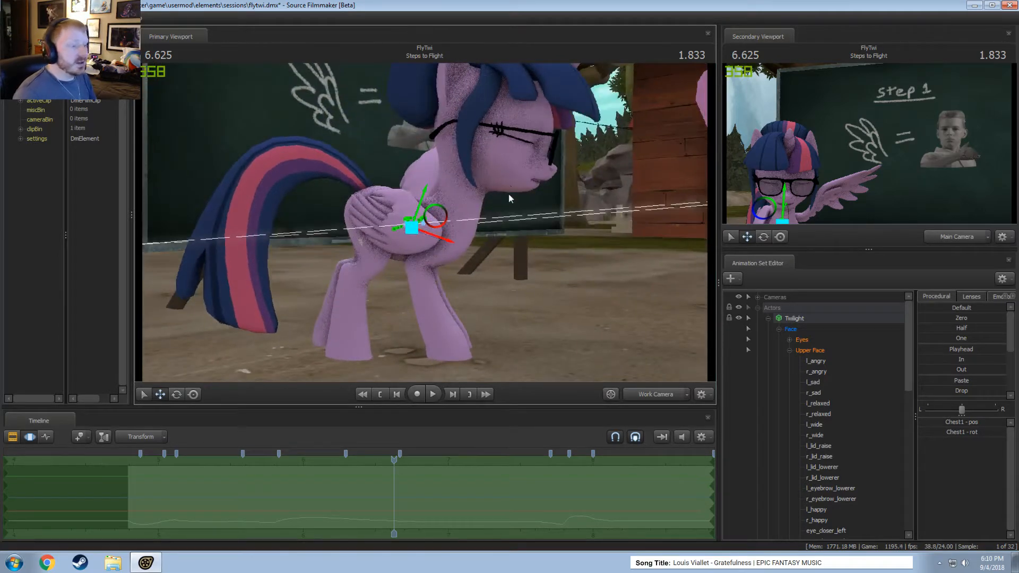
{"action": "left_click", "coordinate": [656, 398]}
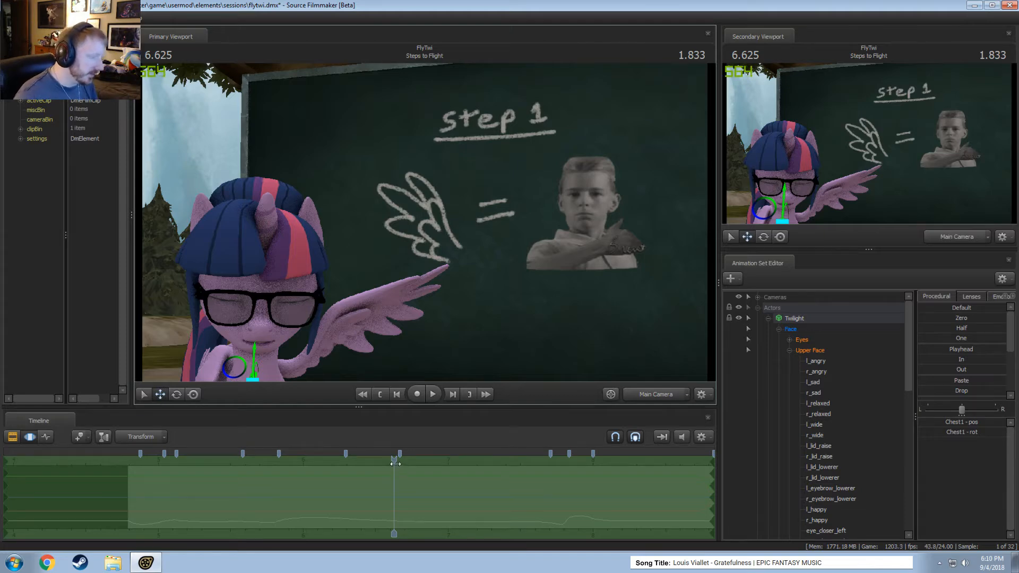
{"action": "left_click_drag", "start_coordinate": [394, 459], "coordinate": [317, 461]}
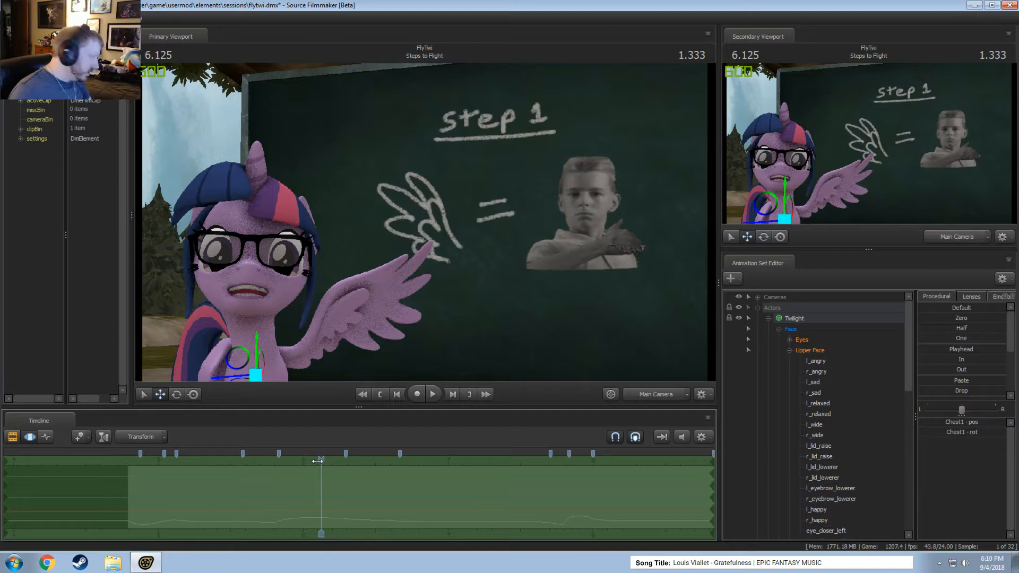
{"action": "mouse_move", "coordinate": [325, 459]}
{"action": "left_mouse_down"}
{"action": "mouse_move", "coordinate": [302, 463]}
{"action": "mouse_move", "coordinate": [325, 462]}
{"action": "left_mouse_up"}
{"action": "key", "text": "space"}
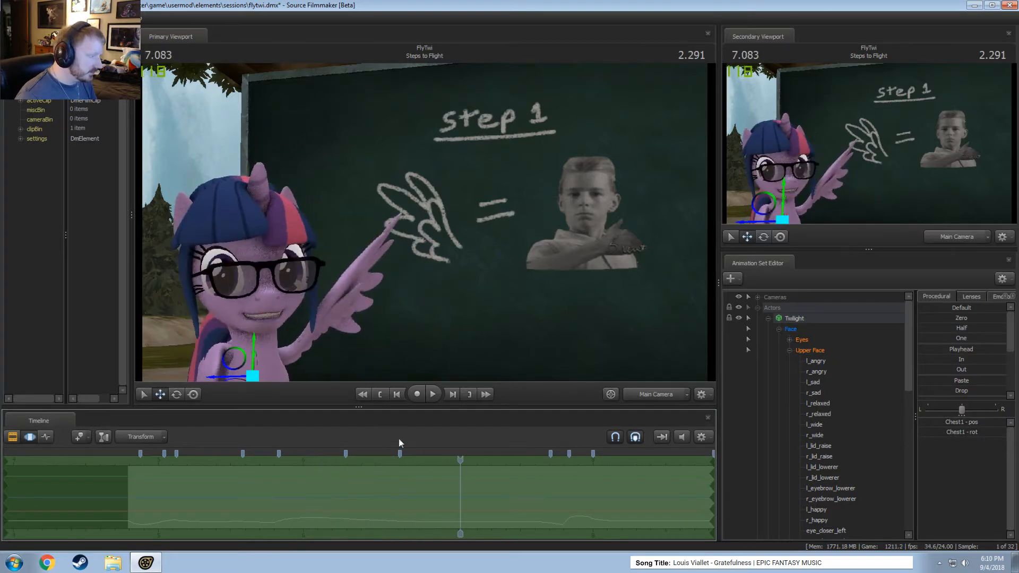
{"action": "left_click", "coordinate": [672, 395]}
{"action": "left_click", "coordinate": [335, 488]}
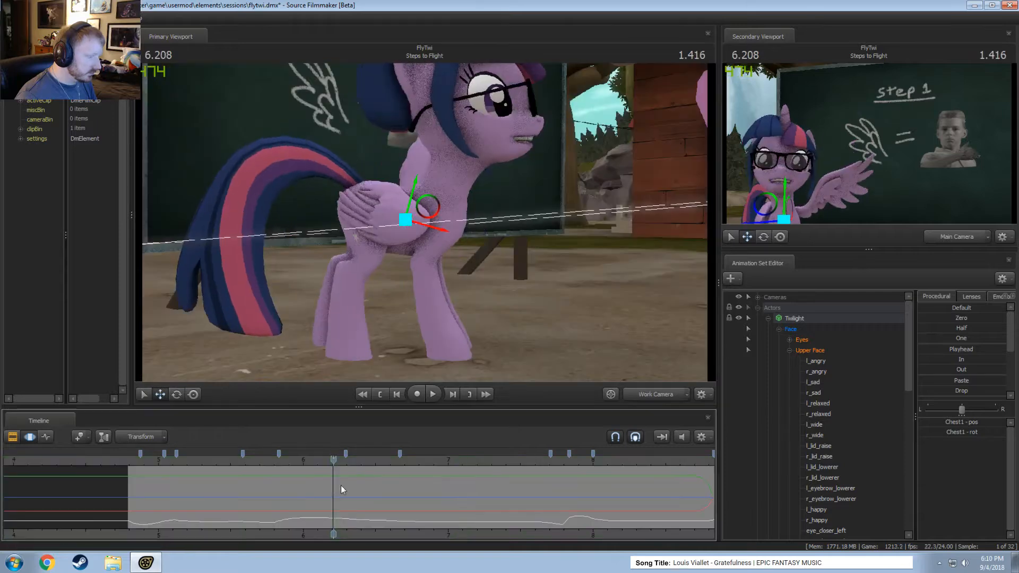
{"action": "left_click", "coordinate": [652, 396]}
- Select Twilight's Head control and move it slightly downward at 5.833 s within a time selection starting at about 5.66 s
{"action": "left_click_drag", "start_coordinate": [222, 461], "coordinate": [261, 485]}
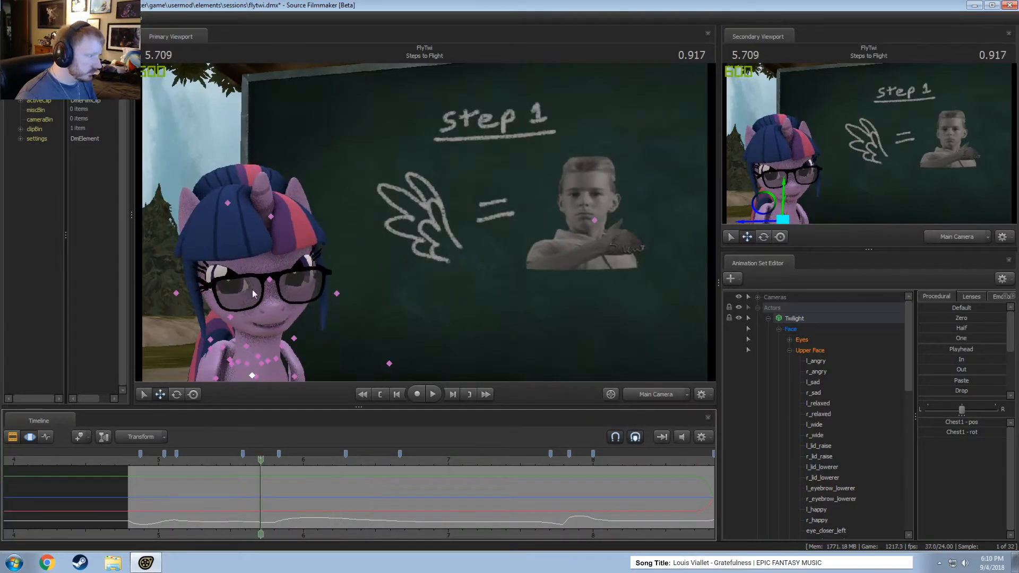
{"action": "left_click", "coordinate": [252, 308]}
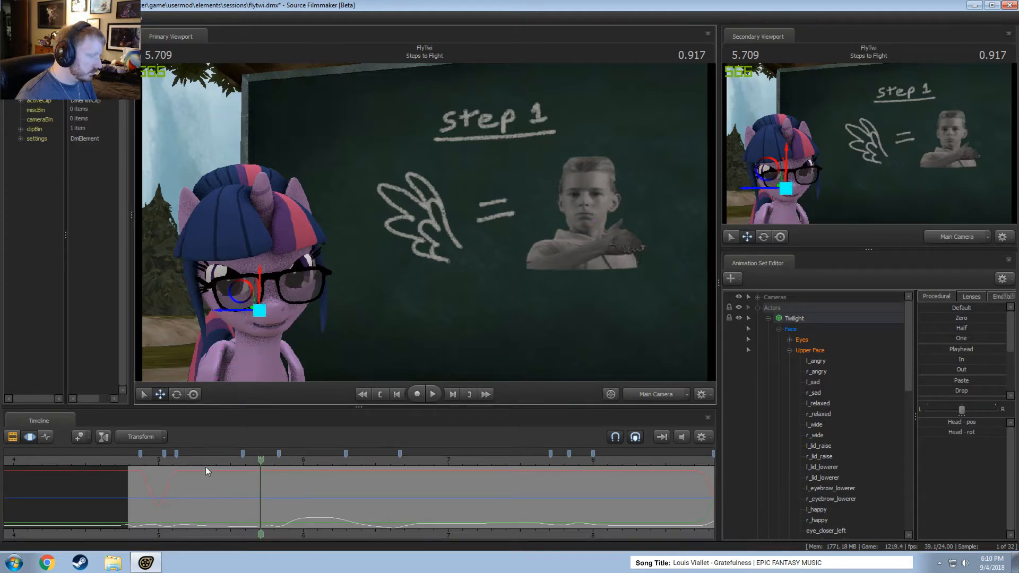
{"action": "left_click", "coordinate": [205, 465]}
{"action": "key", "text": "space"}
{"action": "key", "text": "space"}
{"action": "mouse_move", "coordinate": [283, 488]}
{"action": "left_mouse_down"}
{"action": "mouse_move", "coordinate": [247, 494]}
{"action": "mouse_move", "coordinate": [279, 499]}
{"action": "left_mouse_up"}
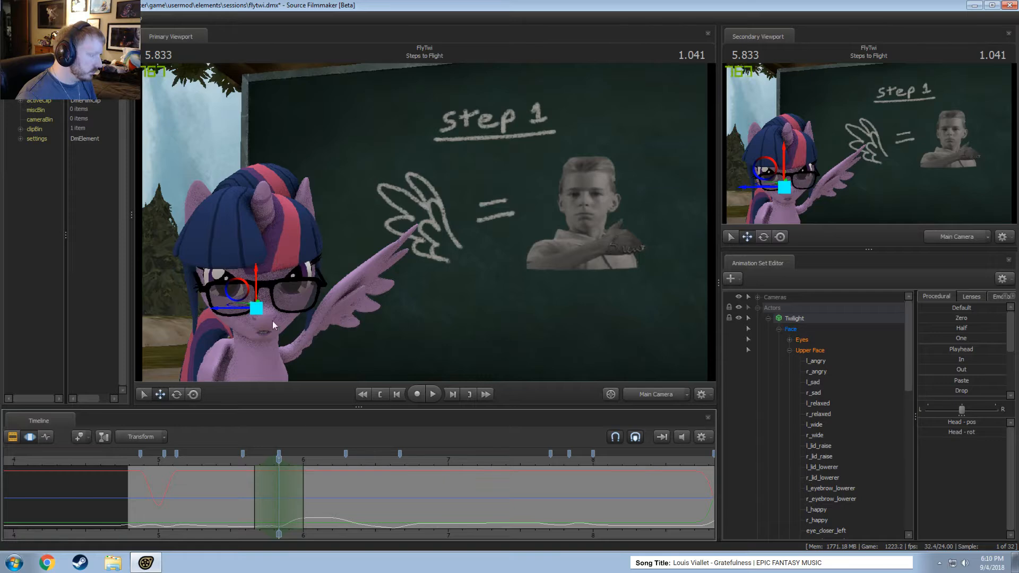
{"action": "left_click_drag", "start_coordinate": [256, 282], "coordinate": [256, 287]}
- Widen the Head dip's time selection to about 5.62–6.12 s and replay the movement
{"action": "key", "text": "space"}
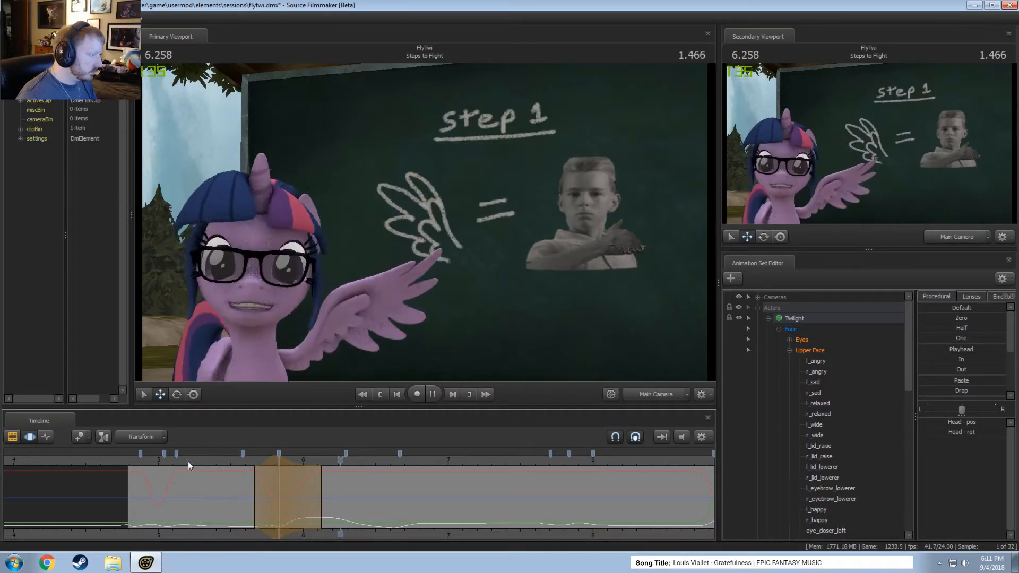
{"action": "key", "text": "space"}
{"action": "left_click_drag", "start_coordinate": [251, 486], "coordinate": [243, 485]}
{"action": "key", "text": "space"}
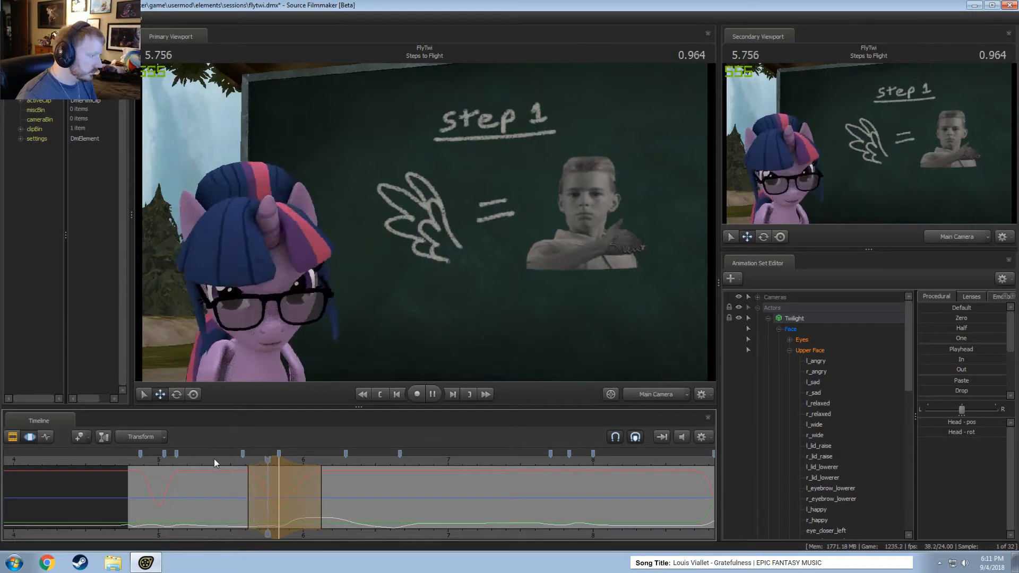
{"action": "key", "text": "space"}
- Replay the adjusted Head dip several times, starting between about 5.05 and 5.4 s, to judge its timing
{"action": "left_click", "coordinate": [166, 459]}
{"action": "key", "text": "space"}
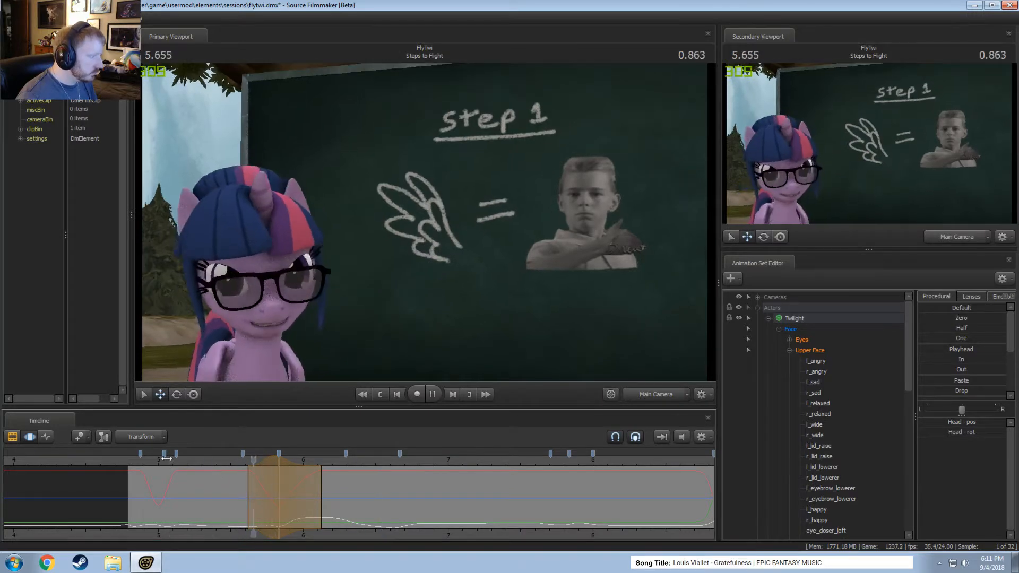
{"action": "key", "text": "space"}
{"action": "left_click", "coordinate": [208, 460]}
{"action": "key", "text": "space"}
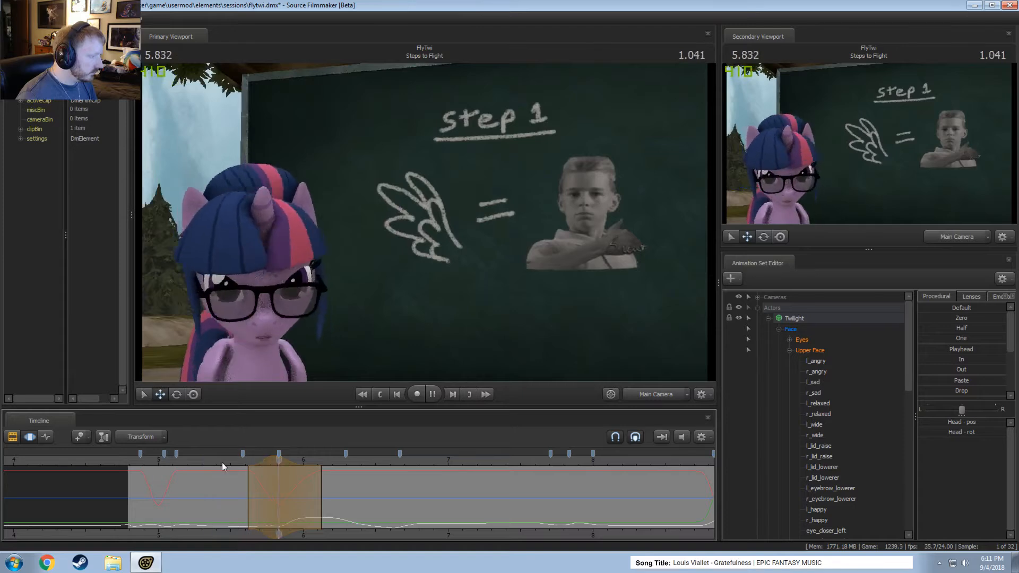
{"action": "key", "text": "space"}
{"action": "left_click", "coordinate": [214, 465]}
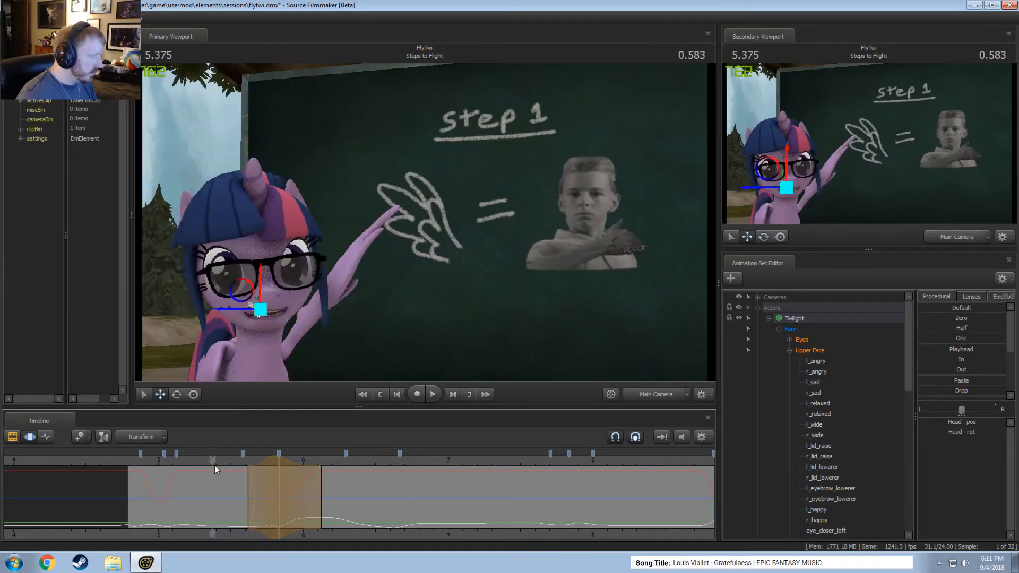
{"action": "key", "text": "space"}
{"action": "left_click", "coordinate": [291, 462]}
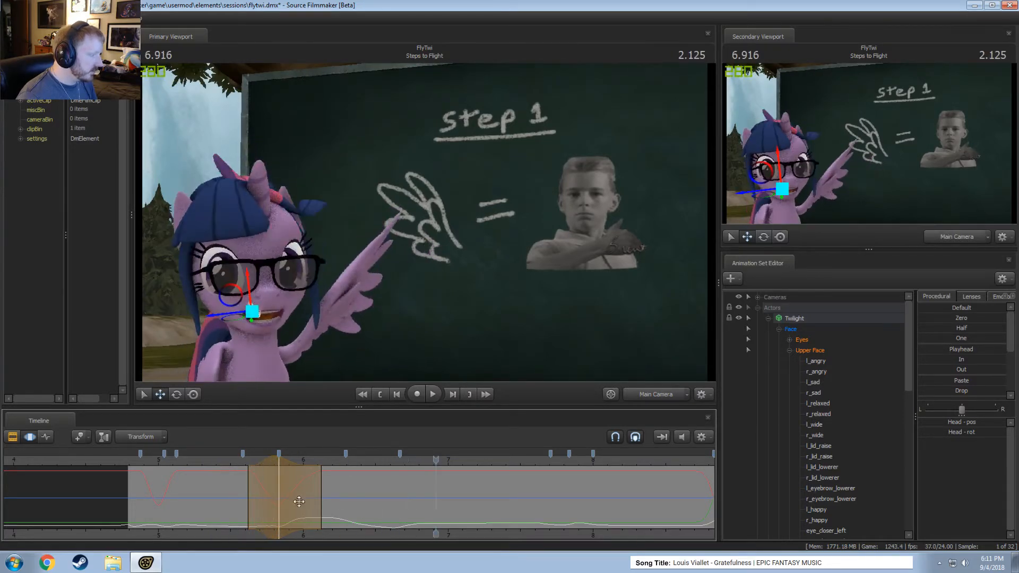
{"action": "key", "text": "space"}
{"action": "key", "text": "space"}
- Lower Twilight's Head control at 6.708 s, shift the time selection to about 6.58–6.91 s, and replay the dip
{"action": "left_click_drag", "start_coordinate": [340, 486], "coordinate": [404, 508]}
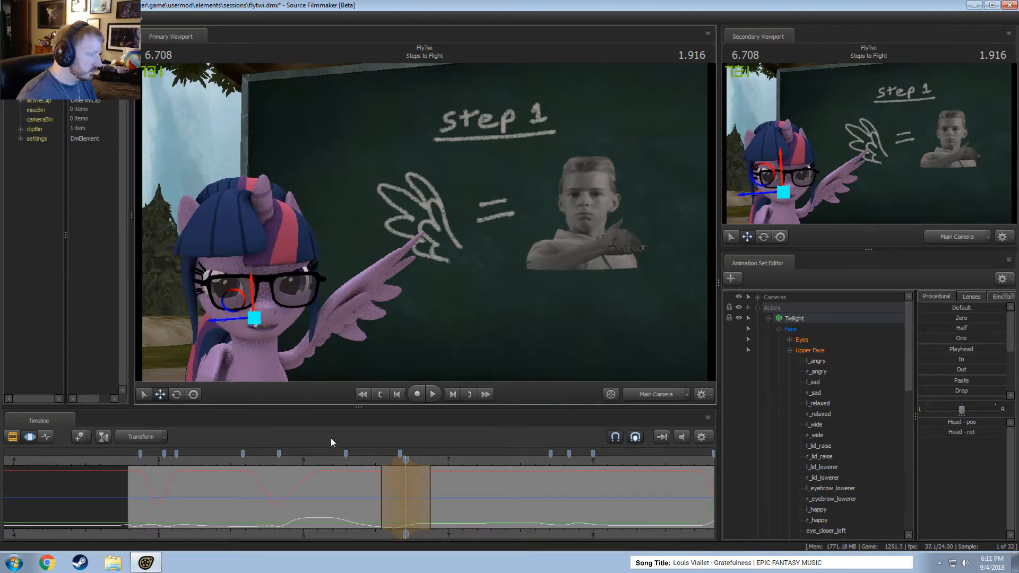
{"action": "key", "text": "space"}
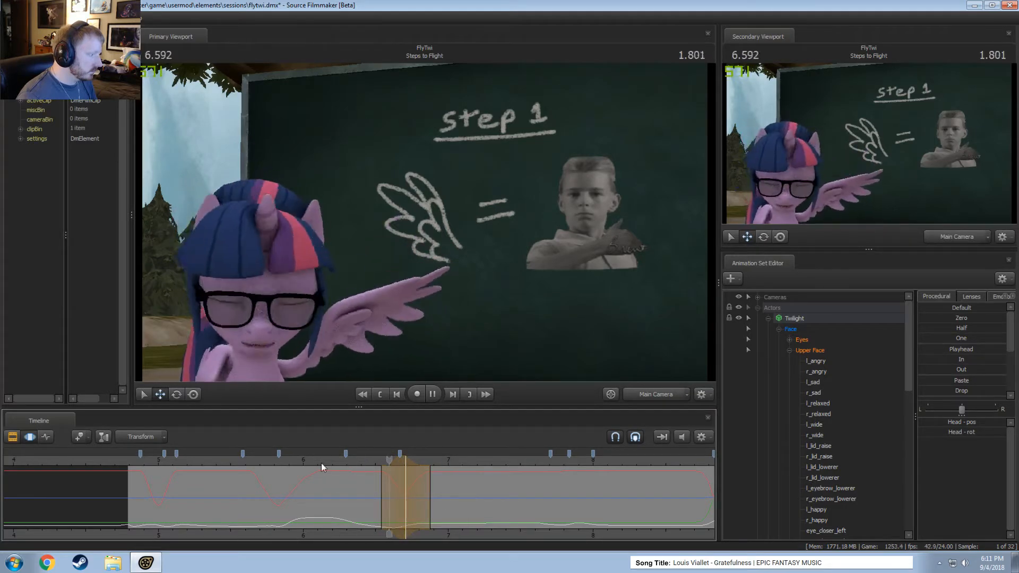
{"action": "key", "text": "space"}
{"action": "left_click_drag", "start_coordinate": [387, 463], "coordinate": [392, 462]}
{"action": "left_click", "coordinate": [365, 459]}
{"action": "key", "text": "space"}
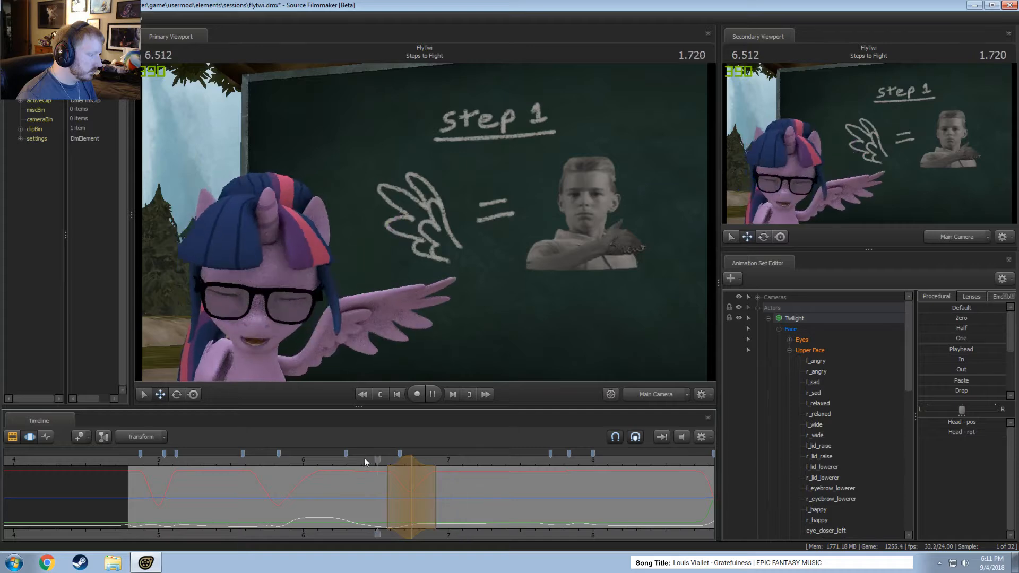
{"action": "key", "text": "space"}
{"action": "left_click", "coordinate": [340, 459]}
{"action": "key", "text": "space"}
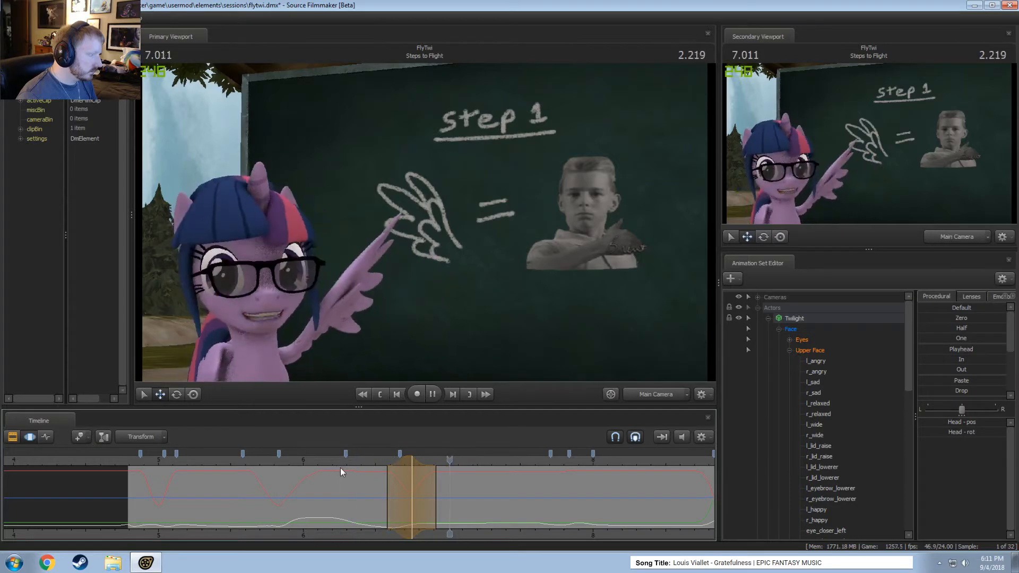
{"action": "key", "text": "space"}
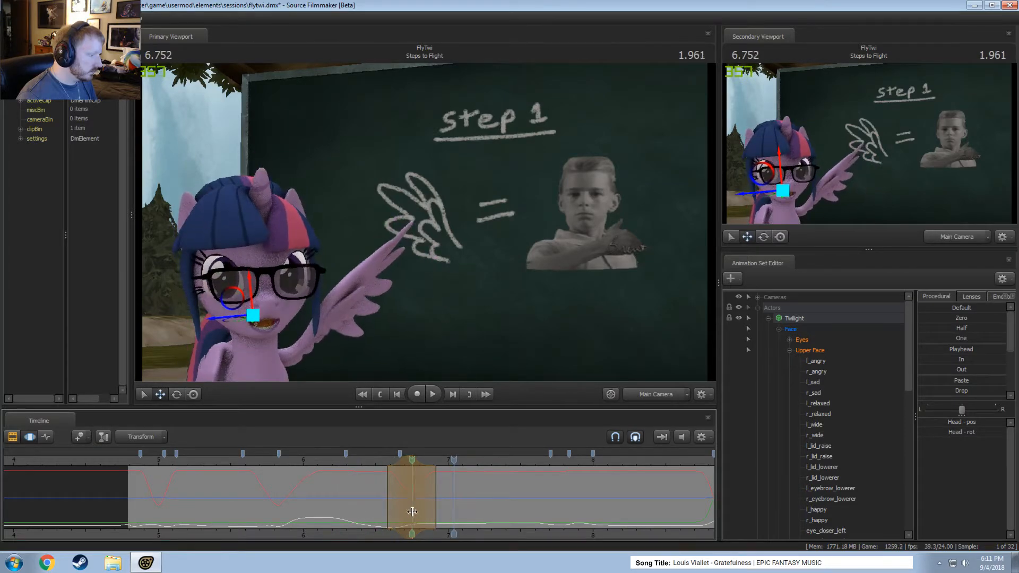
- Raise Twilight's Head control slightly at 6.875 s within a time selection of about 6.70–7.04 s and replay it
{"action": "left_click_drag", "start_coordinate": [413, 511], "coordinate": [430, 511]}
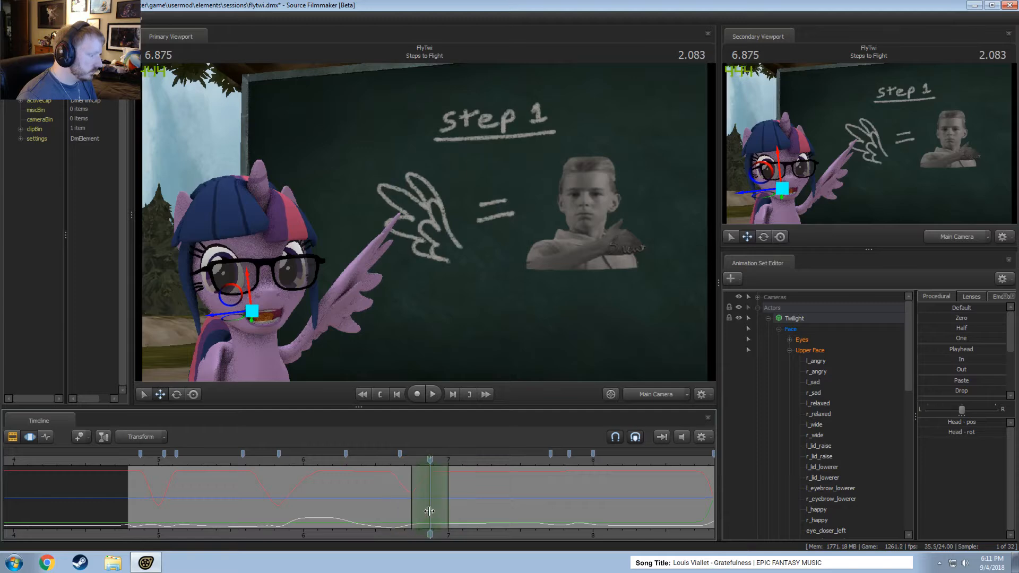
{"action": "scroll", "coordinate": [430, 511], "scroll_direction": "up", "scroll_amount": 1}
{"action": "left_click_drag", "start_coordinate": [246, 269], "coordinate": [247, 271]}
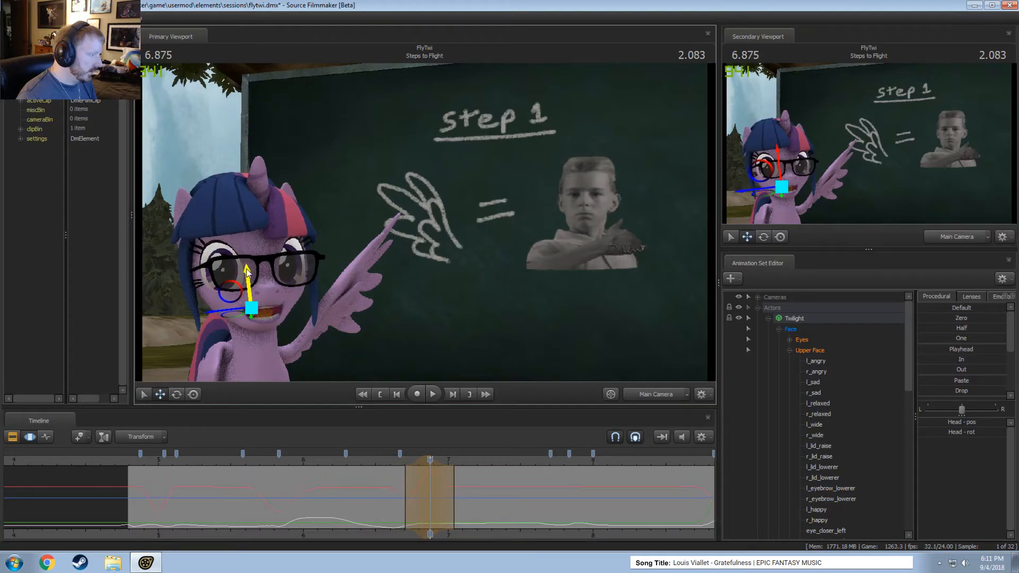
{"action": "left_click", "coordinate": [349, 459]}
{"action": "key", "text": "space"}
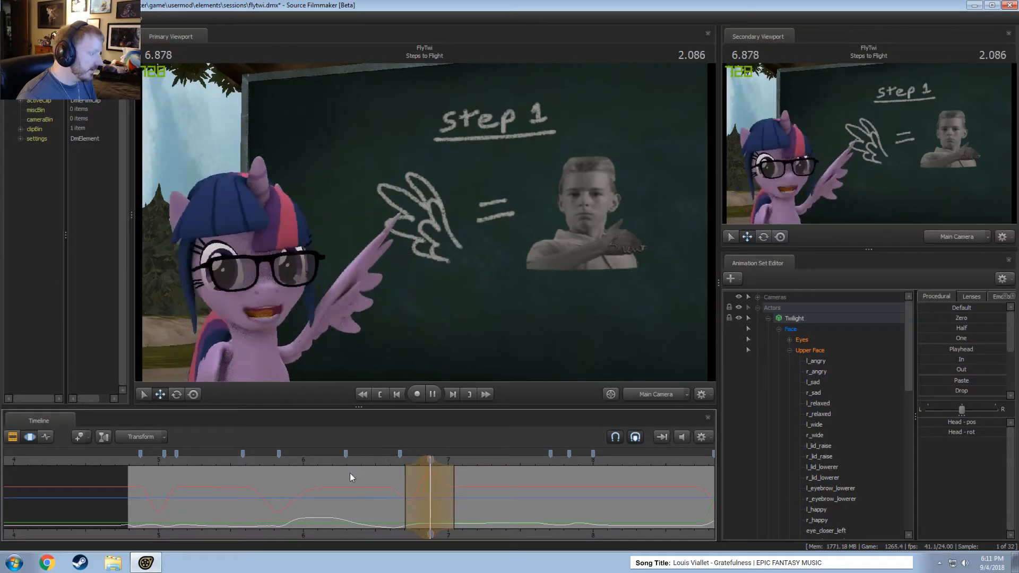
- Shift and tighten the Head raise's time selection to about 6.66–6.95 s, replaying the movement to check its timing
{"action": "left_click_drag", "start_coordinate": [423, 461], "coordinate": [417, 461]}
{"action": "scroll", "coordinate": [407, 462], "scroll_direction": "down", "scroll_amount": 1}
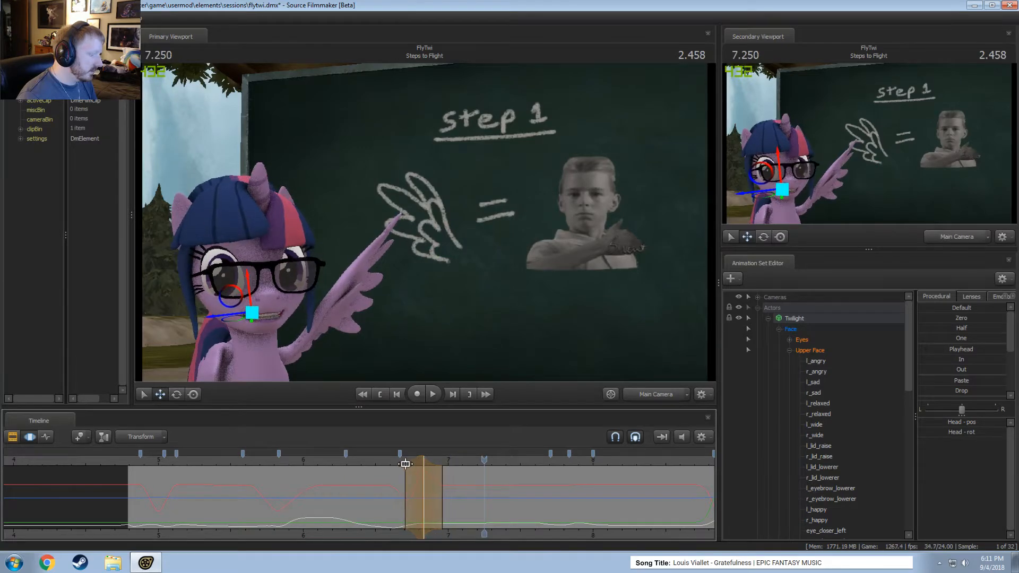
{"action": "left_click", "coordinate": [359, 460]}
{"action": "key", "text": "space"}
{"action": "left_click_drag", "start_coordinate": [411, 461], "coordinate": [406, 462]}
{"action": "scroll", "coordinate": [409, 467], "scroll_direction": "up", "scroll_amount": 1}
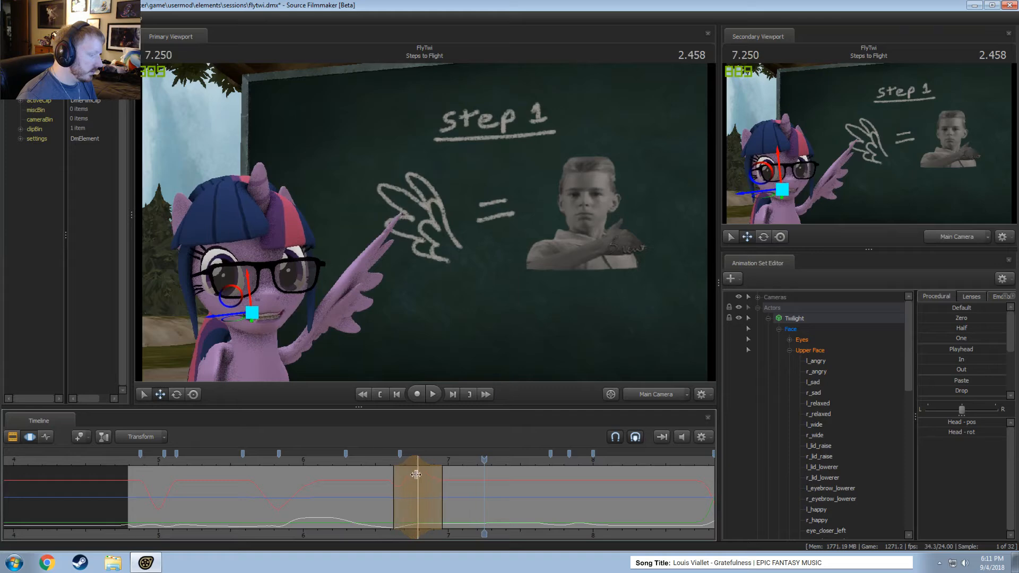
{"action": "scroll", "coordinate": [419, 473], "scroll_direction": "down", "scroll_amount": 1}
{"action": "left_click", "coordinate": [368, 463]}
{"action": "key", "text": "space"}
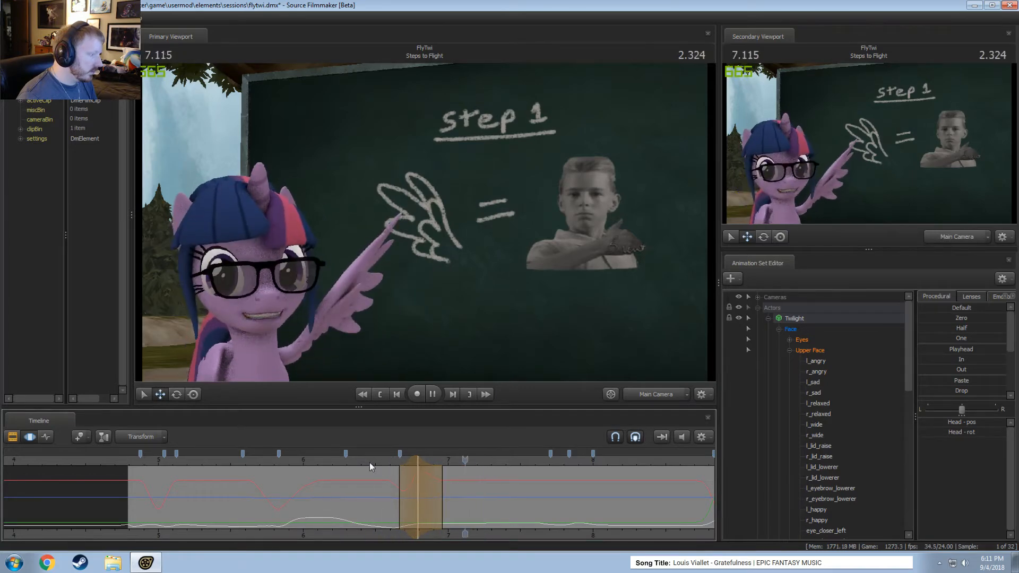
{"action": "left_click", "coordinate": [321, 465]}
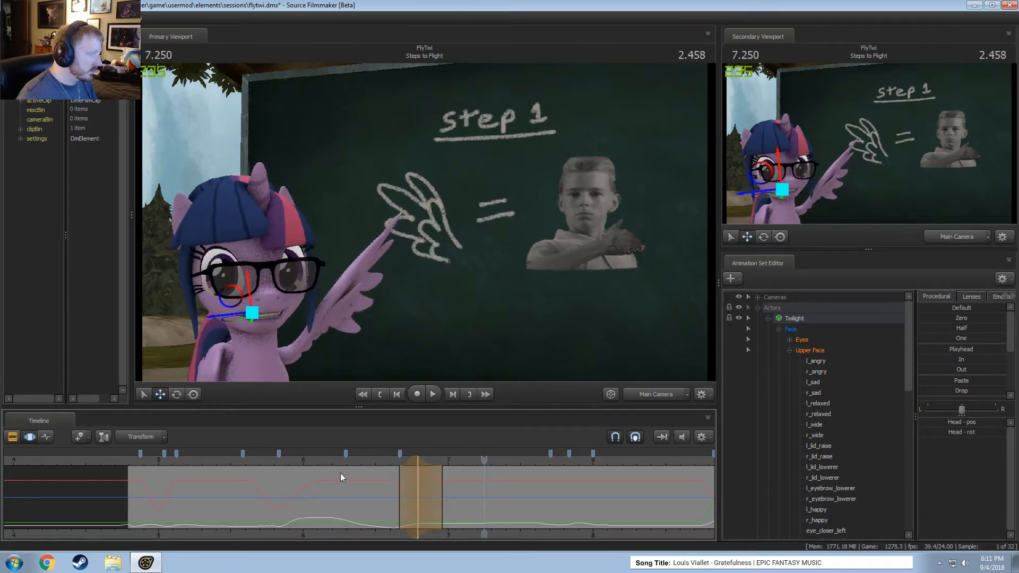
{"action": "left_click", "coordinate": [340, 464]}
{"action": "key", "text": "space"}
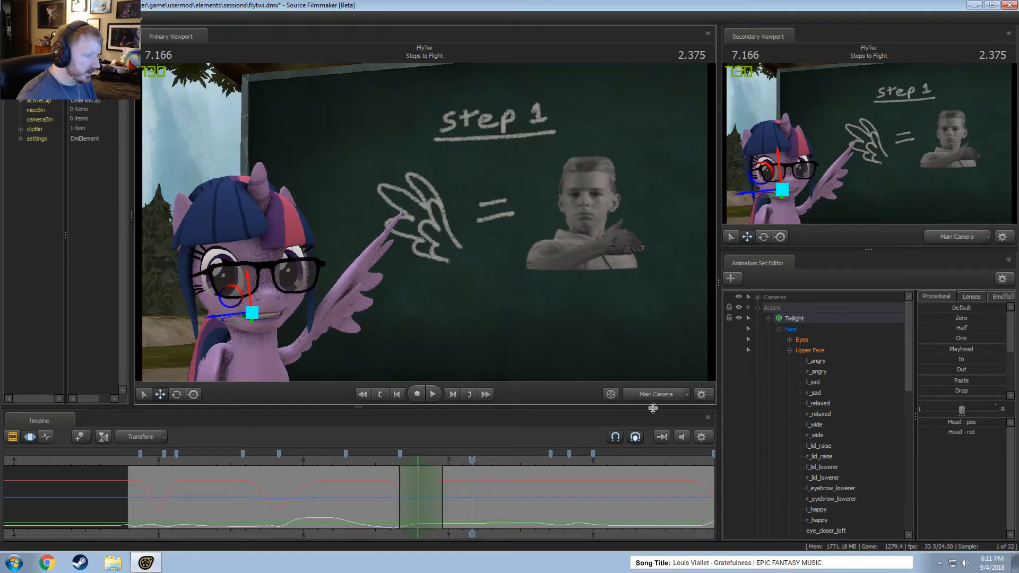
- Examine Twilight's head movement from the side through the work camera, playing from about 6.5 s and scrubbing to 6.833 s
{"action": "left_click", "coordinate": [646, 392]}
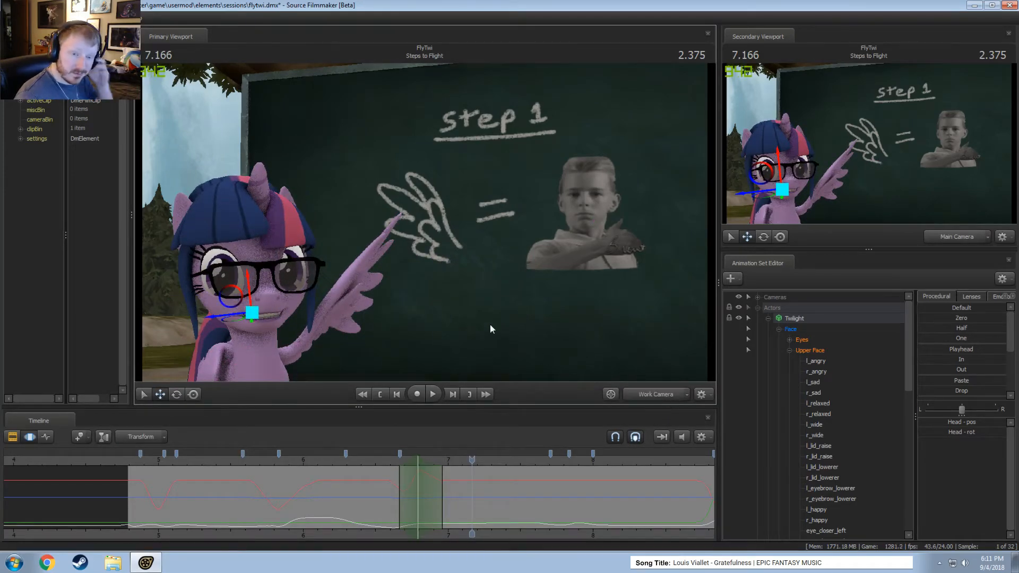
{"action": "right_click_drag", "start_coordinate": [487, 302], "coordinate": [488, 281]}
{"action": "left_click_drag", "start_coordinate": [487, 282], "coordinate": [429, 243]}
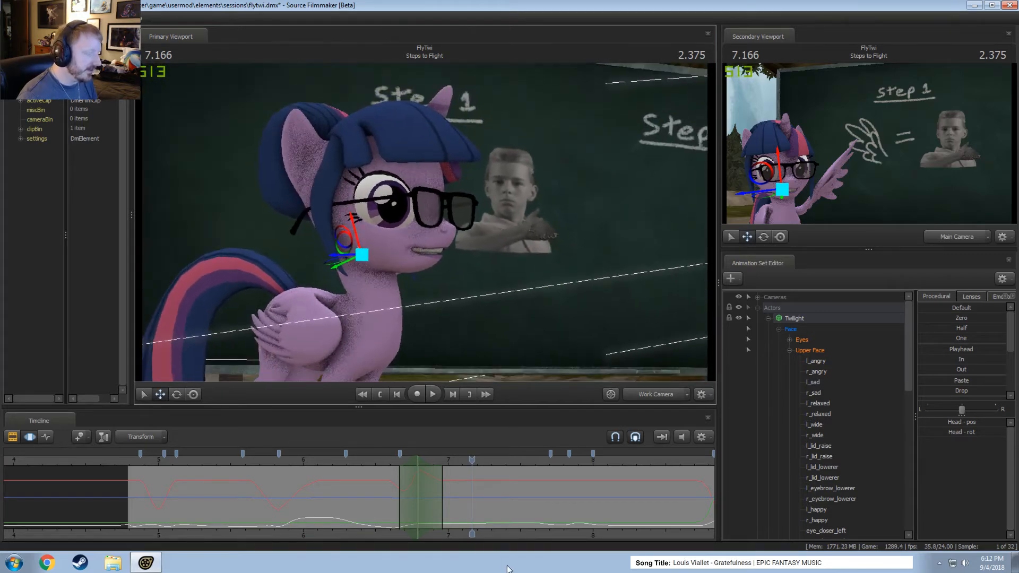
{"action": "middle_click_drag", "start_coordinate": [510, 538], "coordinate": [350, 535]}
{"action": "left_click", "coordinate": [216, 460]}
{"action": "key", "text": "space"}
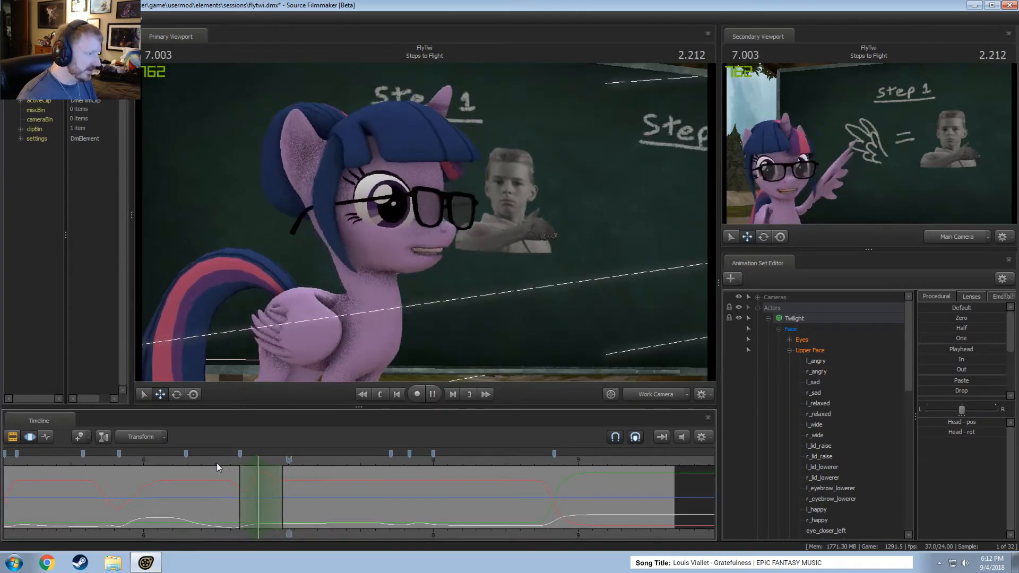
{"action": "key", "text": "space"}
{"action": "left_click", "coordinate": [190, 465]}
{"action": "left_click_drag", "start_coordinate": [189, 465], "coordinate": [263, 465]}
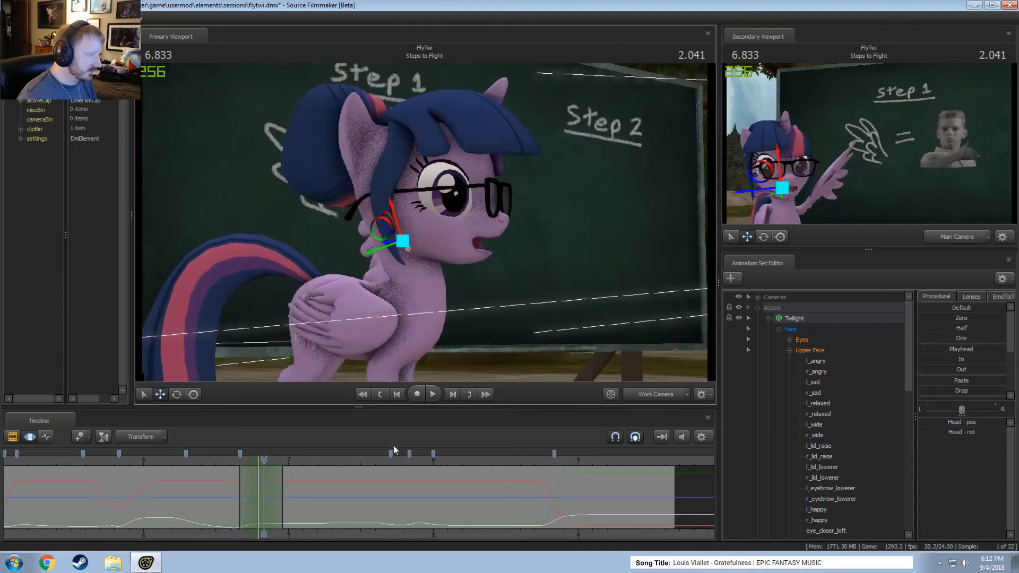
- Rotate Twilight's Neck forward and down at 6.708 s, and extend its time selection to about 6.41–6.91 s
{"action": "left_click_drag", "start_coordinate": [193, 492], "coordinate": [265, 505]}
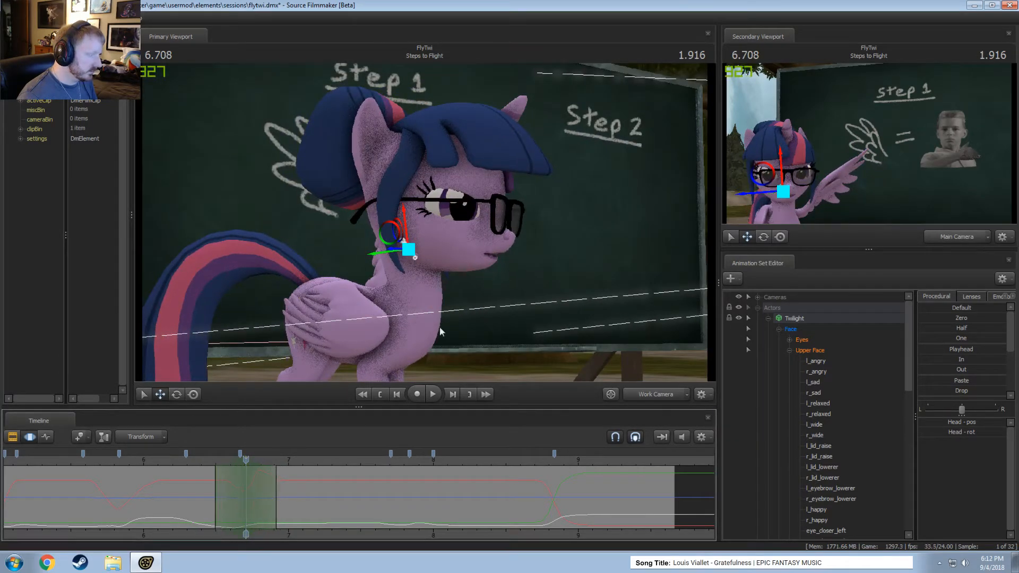
{"action": "left_click", "coordinate": [416, 291]}
{"action": "key", "text": "e"}
{"action": "left_click_drag", "start_coordinate": [443, 285], "coordinate": [448, 295]}
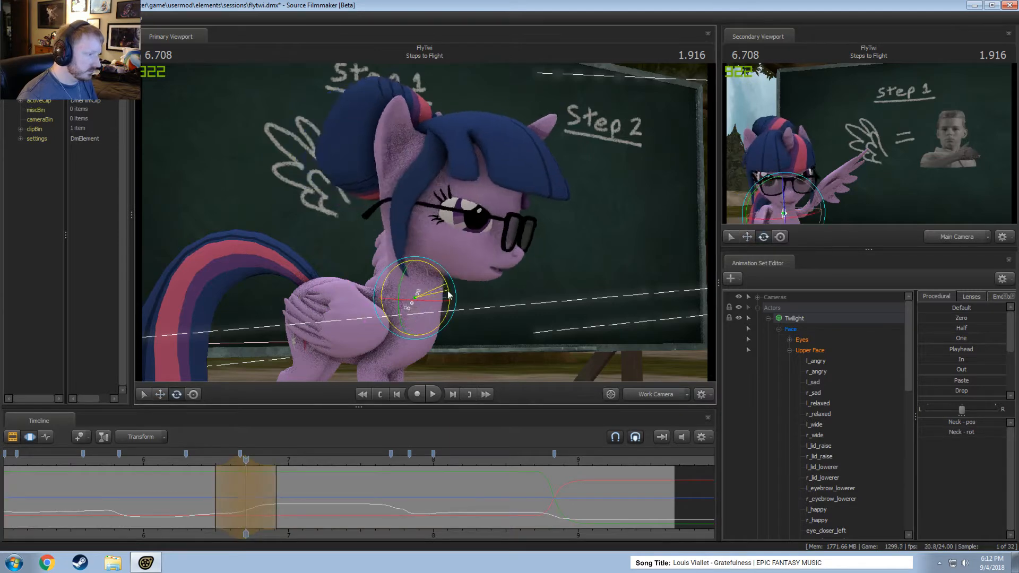
{"action": "left_click", "coordinate": [164, 465]}
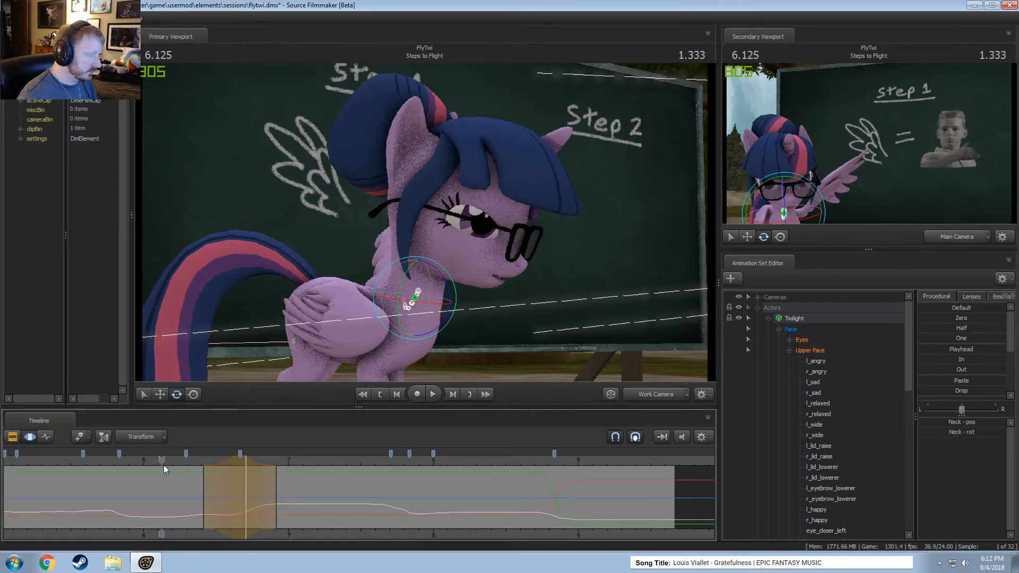
- Replay Twilight's neck movement from the side, starting from about 5.75 s, to check its timing up to about 7.3 s
{"action": "key", "text": "space"}
{"action": "left_click", "coordinate": [108, 462]}
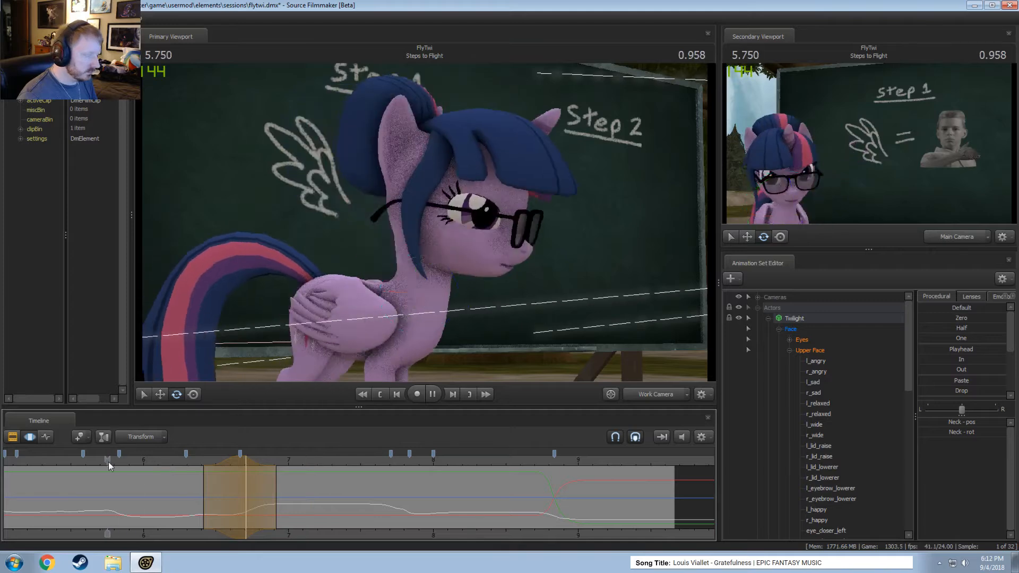
{"action": "key", "text": "space"}
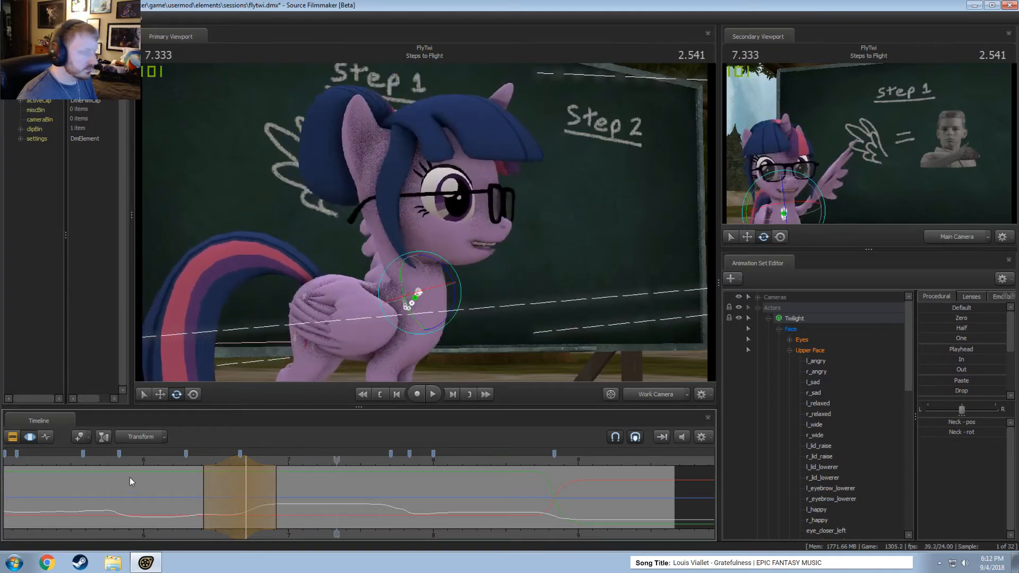
{"action": "scroll", "coordinate": [79, 474], "scroll_direction": "down", "scroll_amount": 2}
{"action": "left_click_drag", "start_coordinate": [117, 481], "coordinate": [250, 484]}
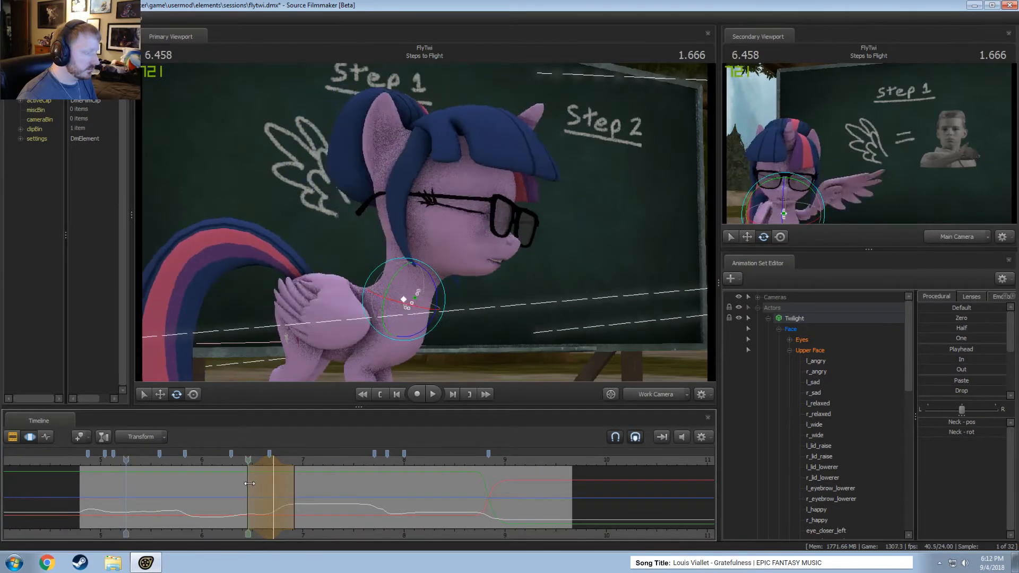
{"action": "key", "text": "space"}
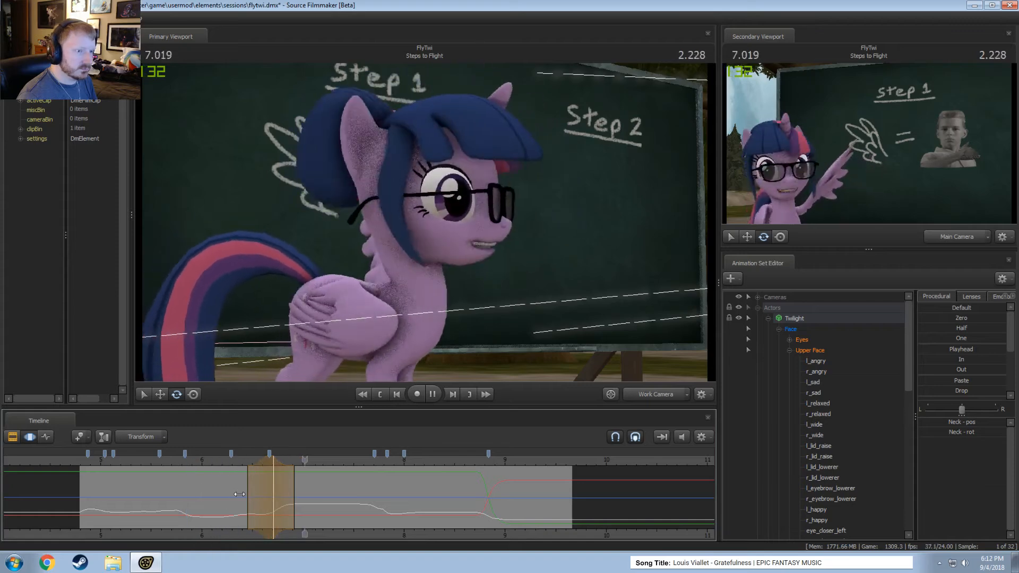
{"action": "key", "text": "space"}
{"action": "key", "text": "space"}
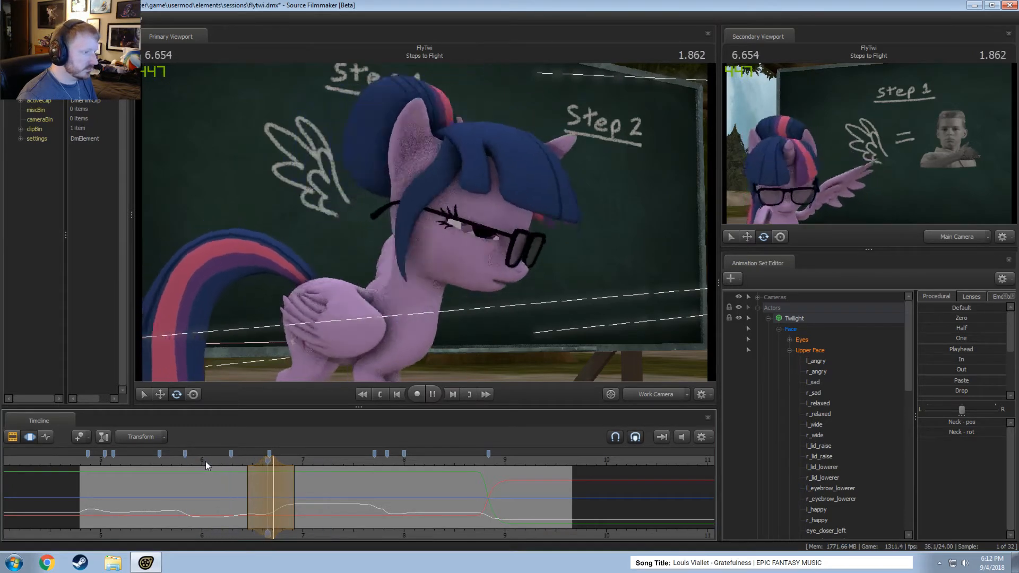
{"action": "key", "text": "space"}
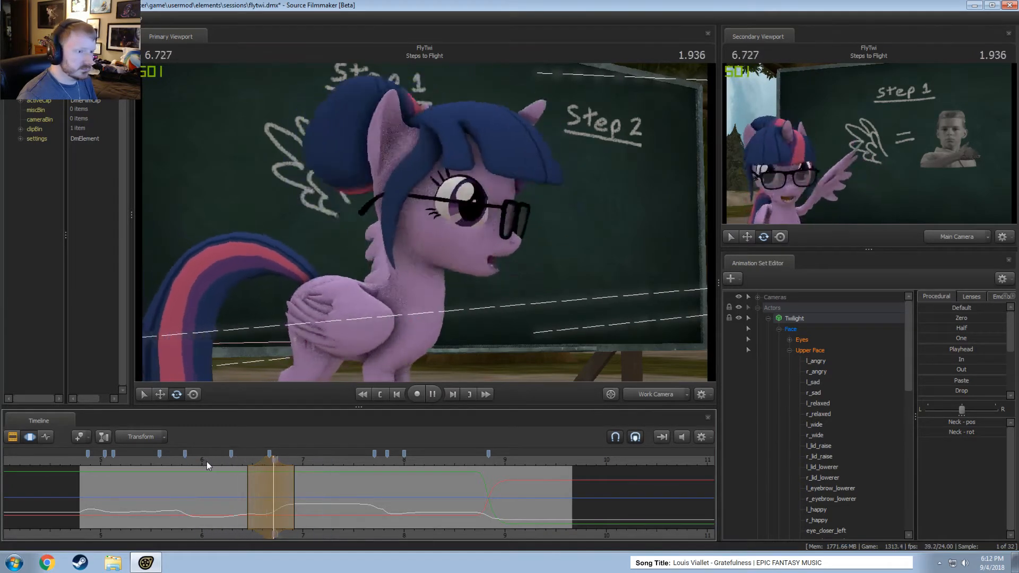
- Tilt Twilight's Head back slightly at 6.916 s within a time selection of about 6.66–7.15 s
{"action": "left_click_drag", "start_coordinate": [237, 479], "coordinate": [293, 491]}
{"action": "left_click", "coordinate": [293, 490]}
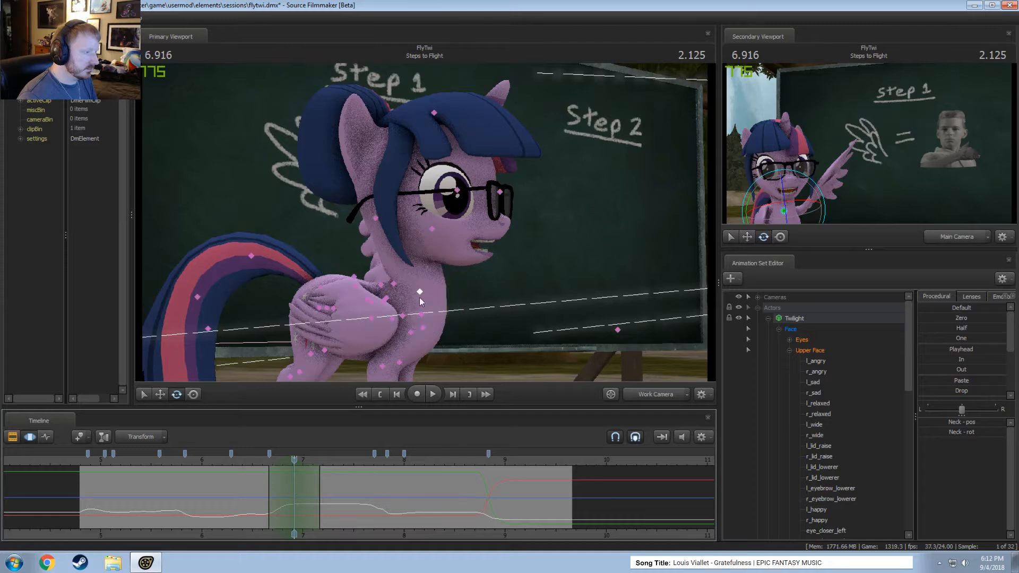
{"action": "left_click", "coordinate": [398, 234]}
{"action": "left_click_drag", "start_coordinate": [419, 236], "coordinate": [438, 238]}
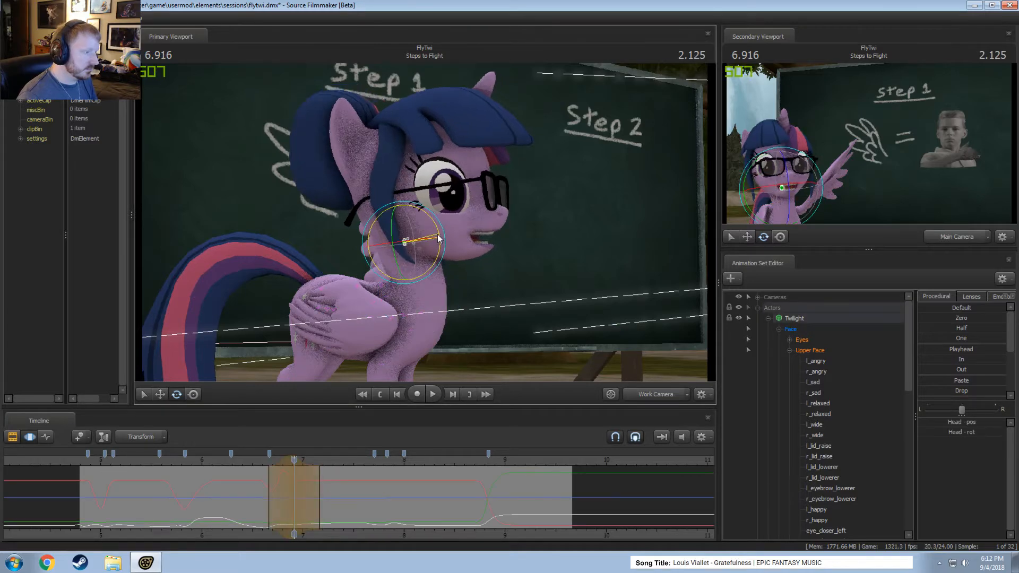
- Replay the new Head tilt from the side several times, starting at about 6.0–6.5 s, to check how it settles
{"action": "left_click", "coordinate": [250, 460]}
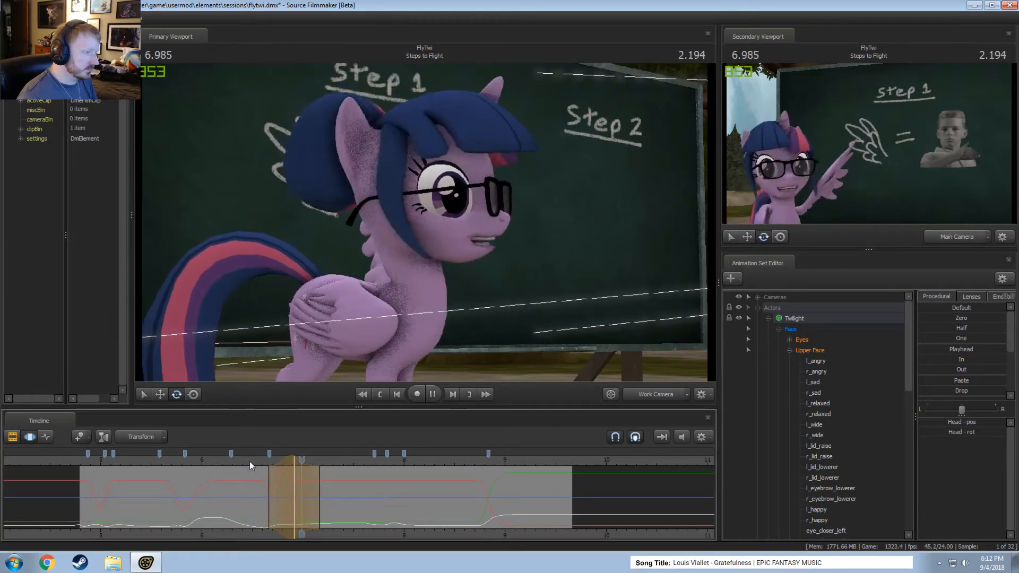
{"action": "key", "text": "space"}
{"action": "key", "text": "space"}
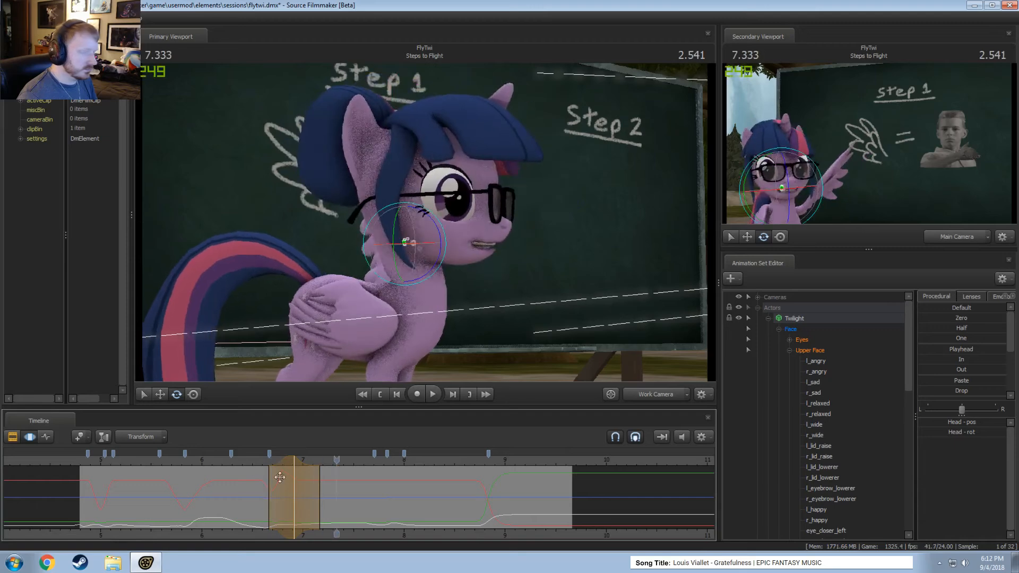
{"action": "left_click", "coordinate": [230, 463]}
{"action": "key", "text": "space"}
{"action": "key", "text": "space"}
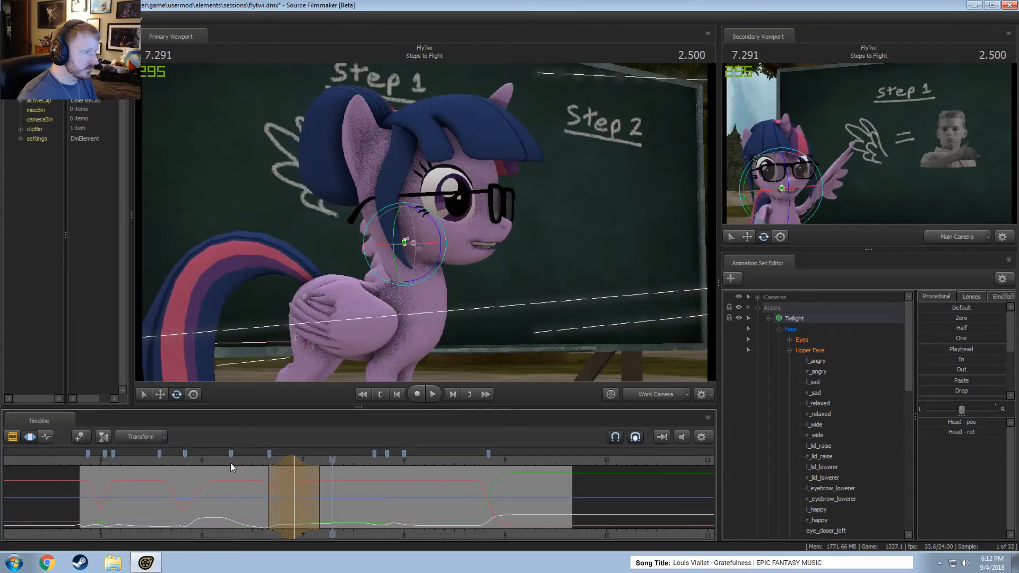
{"action": "left_click", "coordinate": [199, 467]}
{"action": "key", "text": "space"}
{"action": "key", "text": "space"}
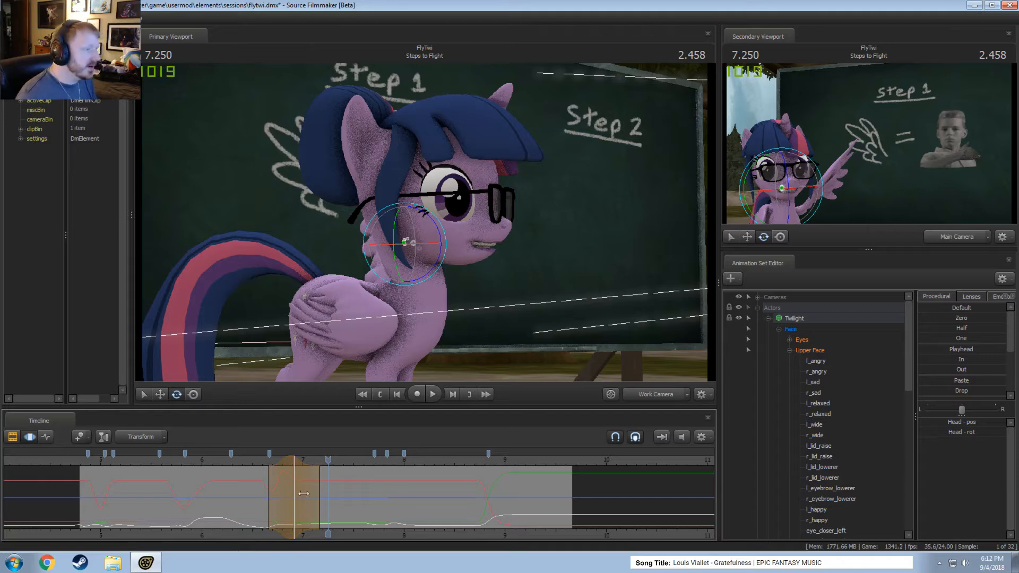
- Examine Twilight's head movement from the front and a three-quarter angle, replaying it from about 6.3 s
{"action": "left_click_drag", "start_coordinate": [522, 274], "coordinate": [419, 239], "text": "alt"}
{"action": "left_click_drag", "start_coordinate": [557, 203], "coordinate": [425, 223]}
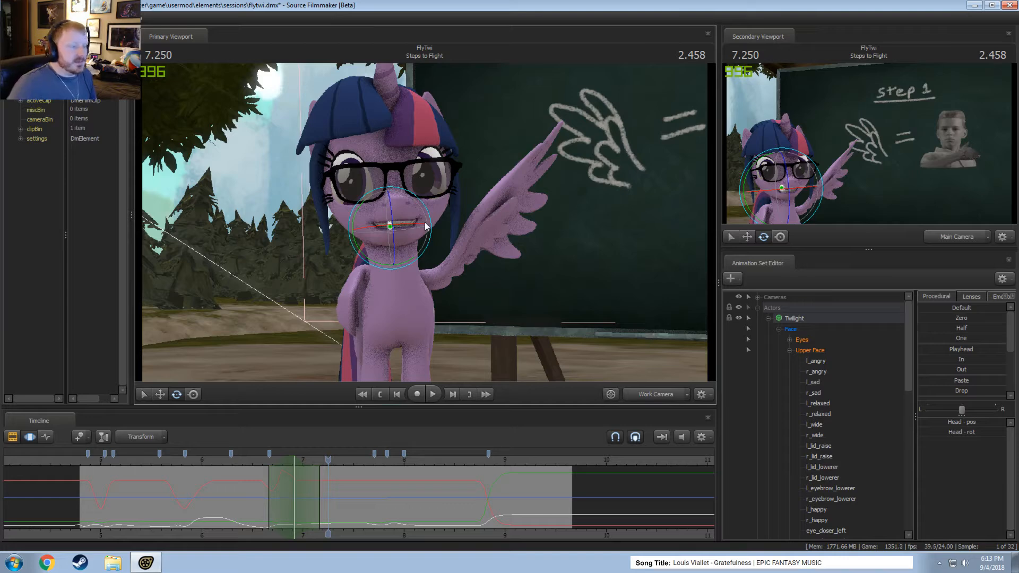
{"action": "left_click_drag", "start_coordinate": [454, 209], "coordinate": [488, 215], "text": "alt"}
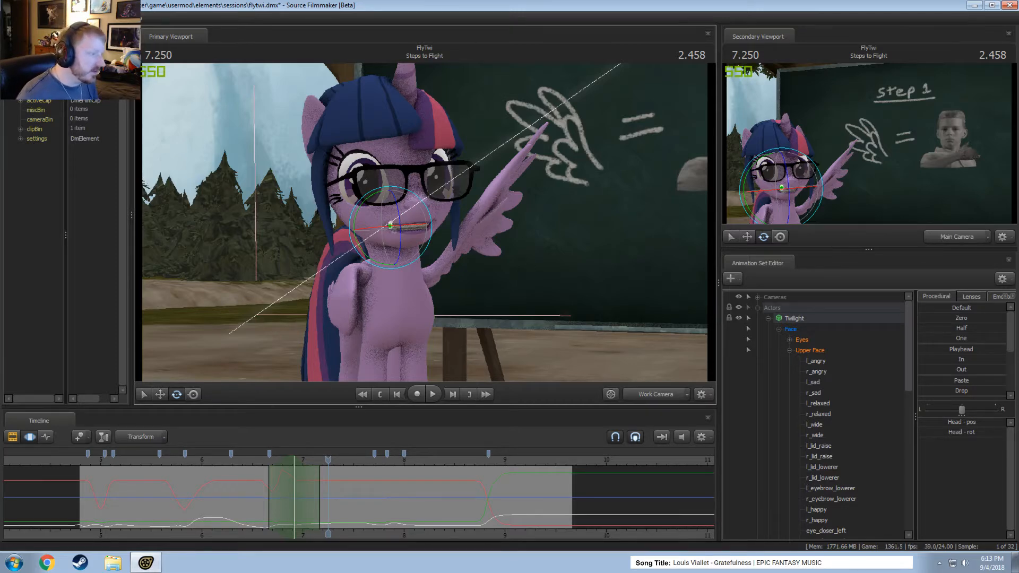
{"action": "left_click_drag", "start_coordinate": [490, 215], "coordinate": [430, 228], "text": "alt"}
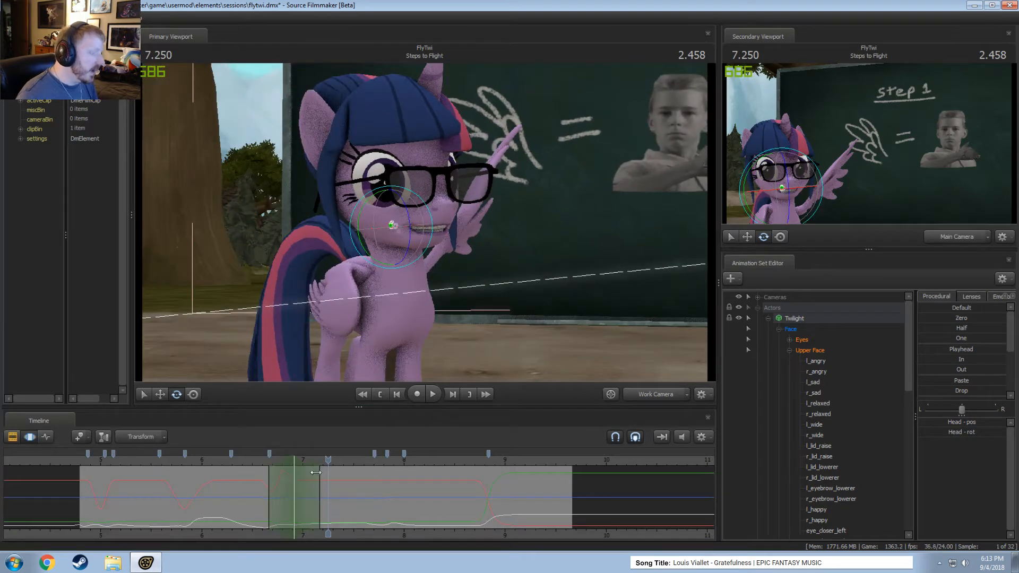
{"action": "left_click_drag", "start_coordinate": [329, 459], "coordinate": [237, 466]}
{"action": "key", "text": "space"}
{"action": "key", "text": "space"}
{"action": "key", "text": "space"}
{"action": "key", "text": "space"}
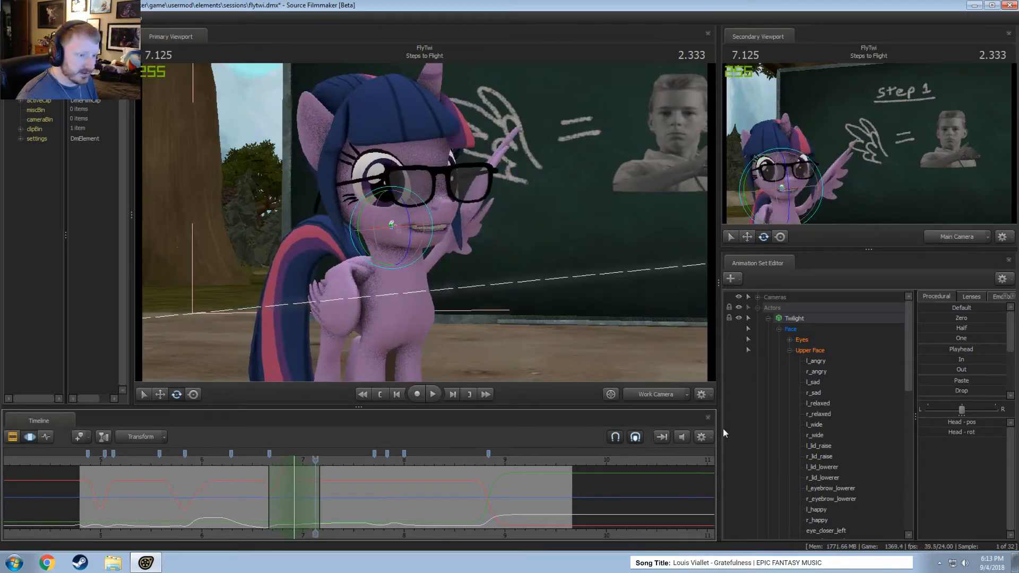
- Select Twilight's Upper Face controls and set a time selection of about 7.04–7.71 s with the playhead at 7.250 s
{"action": "left_click", "coordinate": [814, 351]}
{"action": "scroll", "coordinate": [266, 500], "scroll_direction": "up", "scroll_amount": 4}
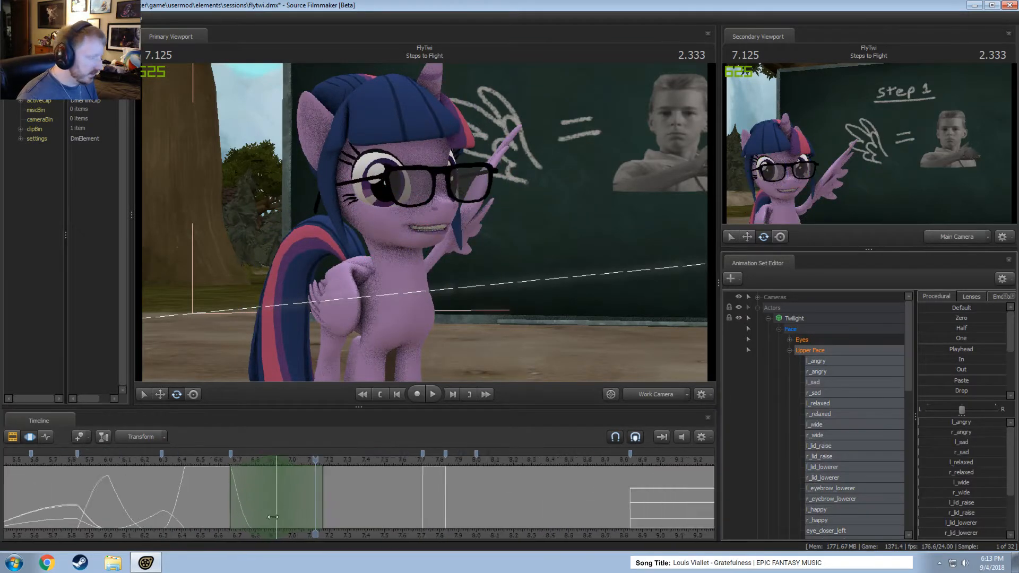
{"action": "left_click_drag", "start_coordinate": [228, 502], "coordinate": [308, 513]}
{"action": "left_click_drag", "start_coordinate": [328, 515], "coordinate": [337, 474]}
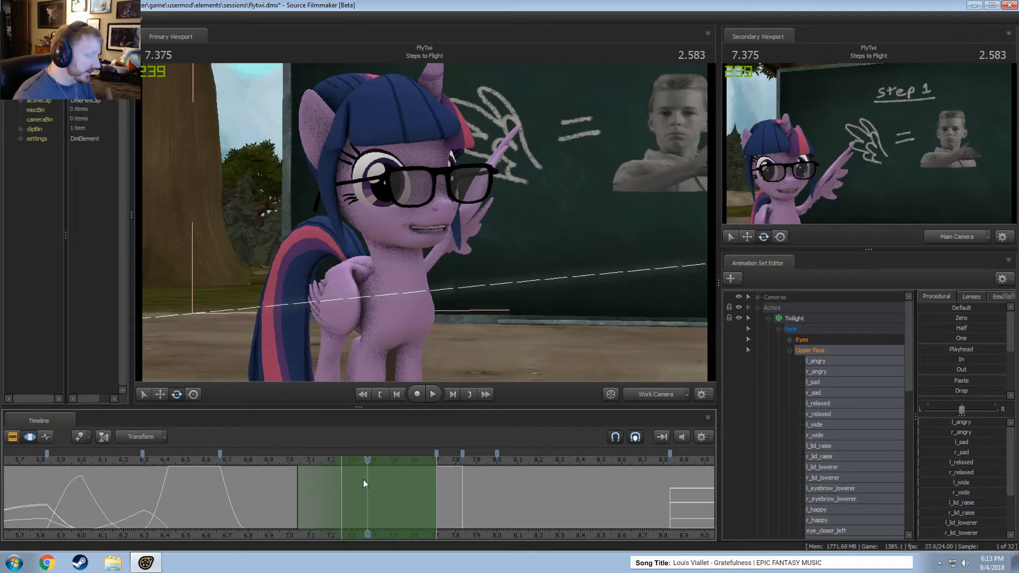
{"action": "left_click", "coordinate": [276, 459]}
{"action": "left_click_drag", "start_coordinate": [276, 459], "coordinate": [341, 460]}
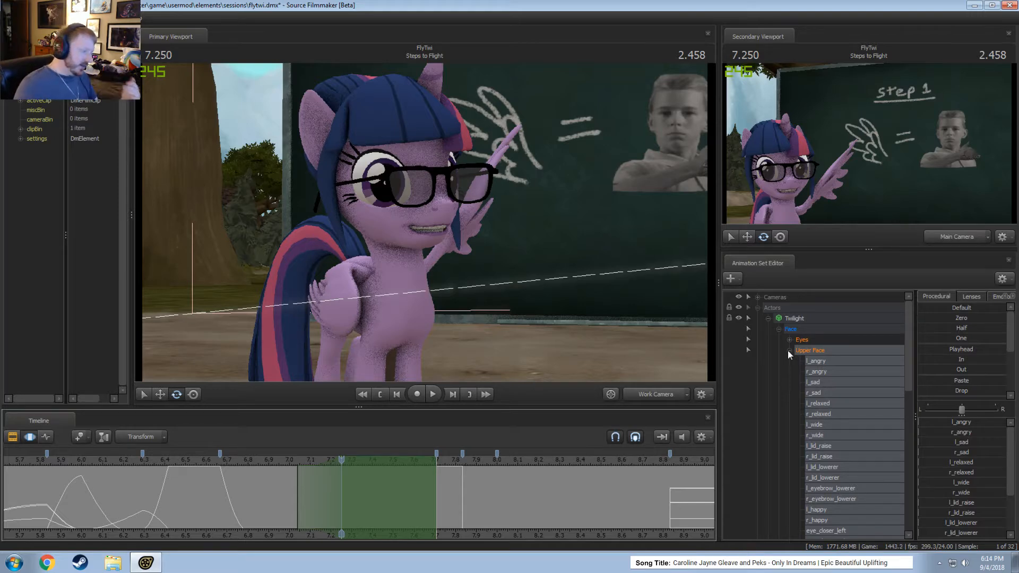
- Switch to the Clip Editor and play the Intro - Students shot from 3.791 s to 4.291 s
{"action": "scroll", "coordinate": [788, 350], "scroll_direction": "down", "scroll_amount": 3}
{"action": "key", "text": "F2"}
{"action": "left_click", "coordinate": [98, 458]}
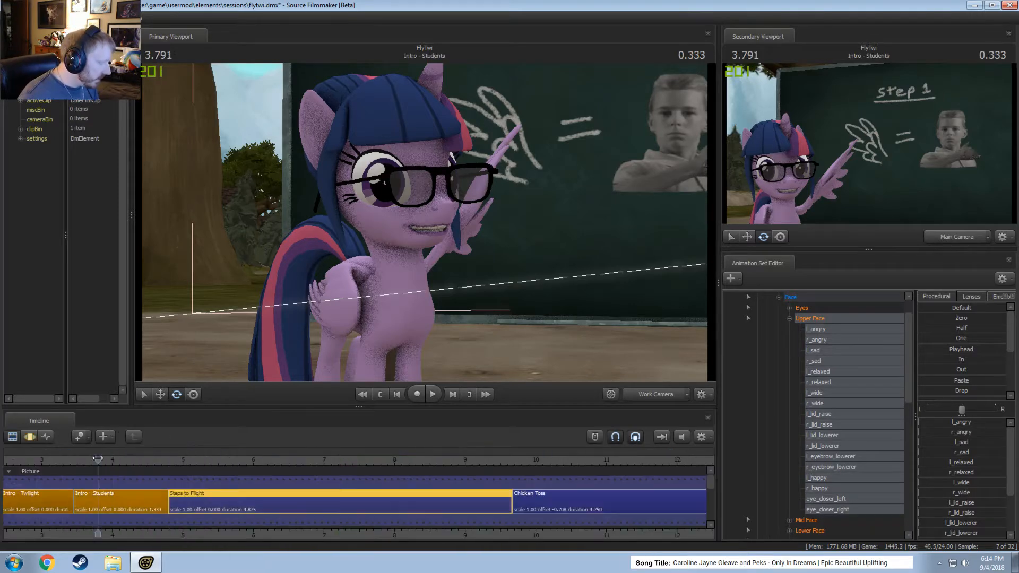
{"action": "key", "text": "space"}
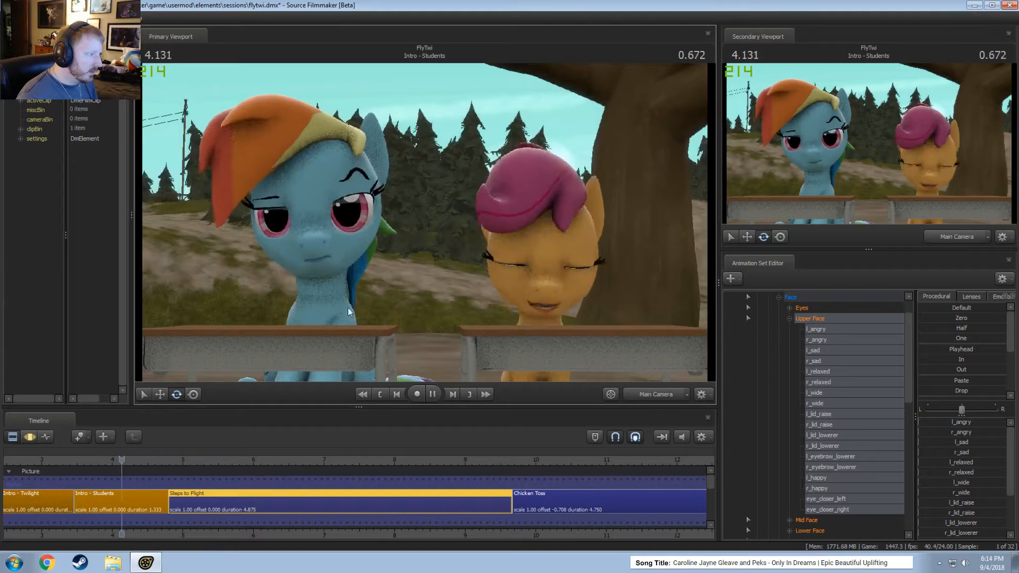
{"action": "key", "text": "space"}
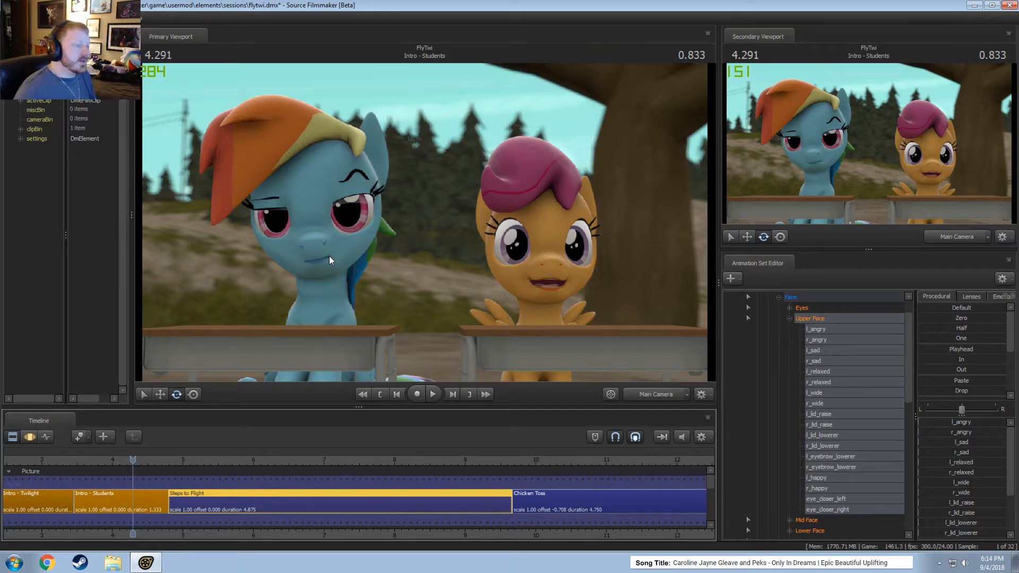
- Bring the work camera close to Rainbow Dash's face in the Intro - Students shot and select her lip controls for moving
{"action": "left_click", "coordinate": [658, 396]}
{"action": "key", "text": "w"}
{"action": "mouse_move", "coordinate": [468, 266]}
{"action": "left_mouse_down"}
{"action": "mouse_move", "coordinate": [424, 227]}
{"action": "mouse_move", "coordinate": [454, 226]}
{"action": "mouse_move", "coordinate": [409, 228]}
{"action": "mouse_move", "coordinate": [454, 209]}
{"action": "mouse_move", "coordinate": [420, 207]}
{"action": "left_mouse_up"}
{"action": "key", "text": "F3"}
{"action": "key", "text": "F2"}
{"action": "left_click", "coordinate": [133, 486]}
{"action": "key", "text": "F3"}
{"action": "mouse_move", "coordinate": [426, 225]}
{"action": "left_mouse_down", "text": "alt"}
{"action": "mouse_move", "coordinate": [395, 181]}
{"action": "mouse_move", "coordinate": [417, 237]}
{"action": "mouse_move", "coordinate": [432, 228]}
{"action": "left_mouse_up", "text": "alt"}
{"action": "key", "text": "w"}
{"action": "double_click", "coordinate": [289, 490]}
{"action": "key", "text": "F2"}
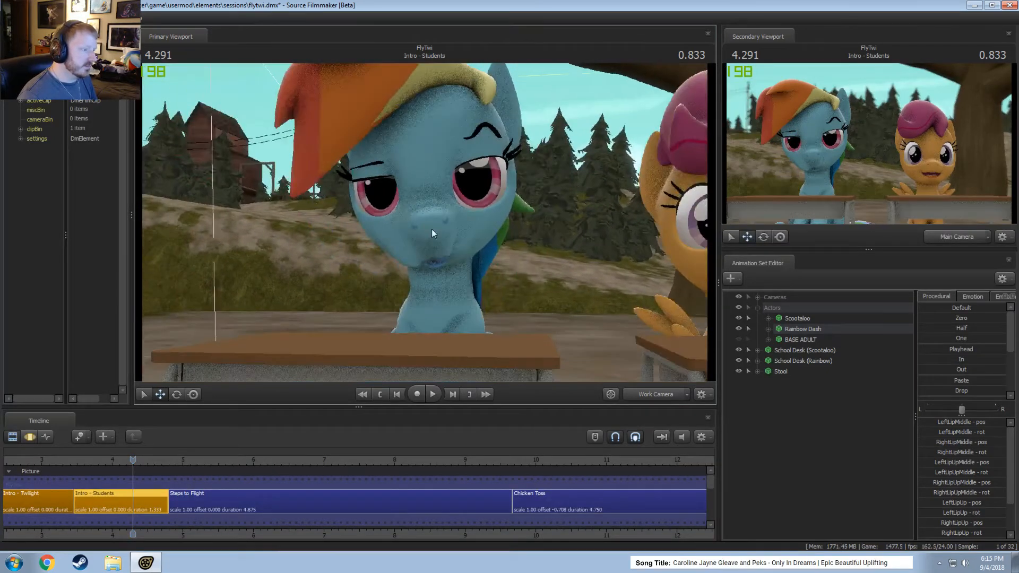
- Check Rainbow Dash's mouth in playback, and scrub through the main camera to the start of Steps to Flight at 4.791 s
{"action": "key", "text": "space"}
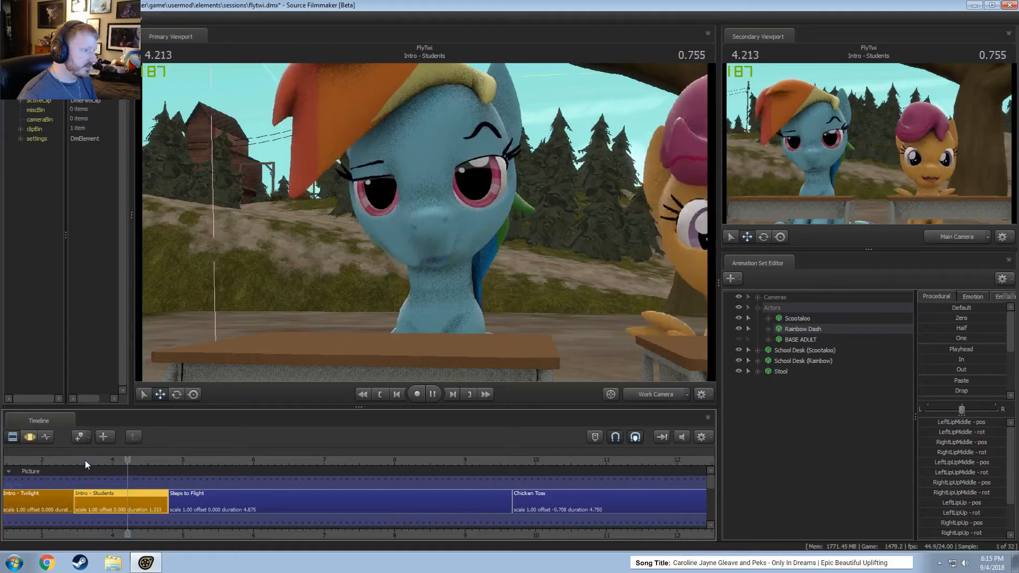
{"action": "key", "text": "space"}
{"action": "key", "text": "F3"}
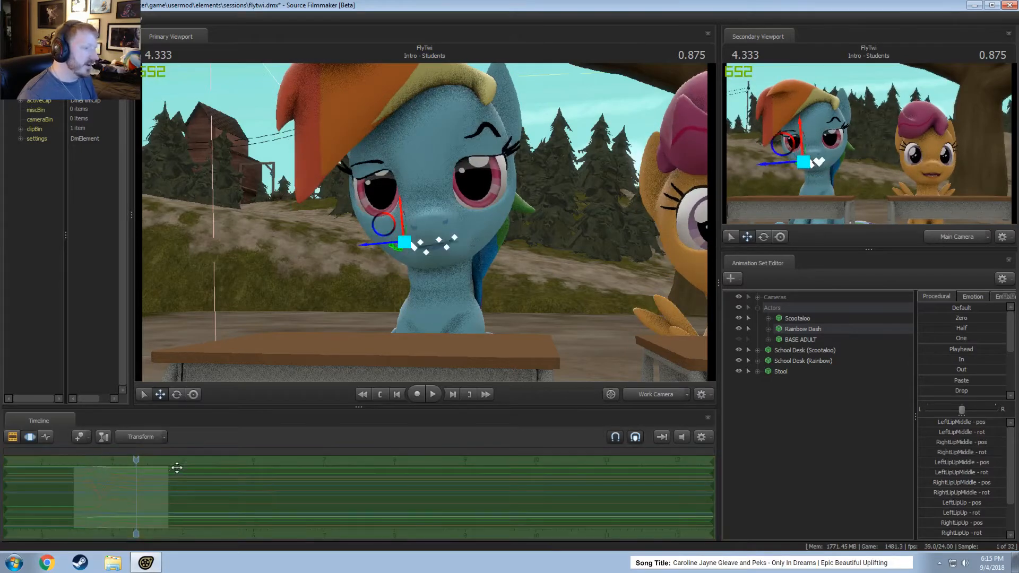
{"action": "key", "text": "F2"}
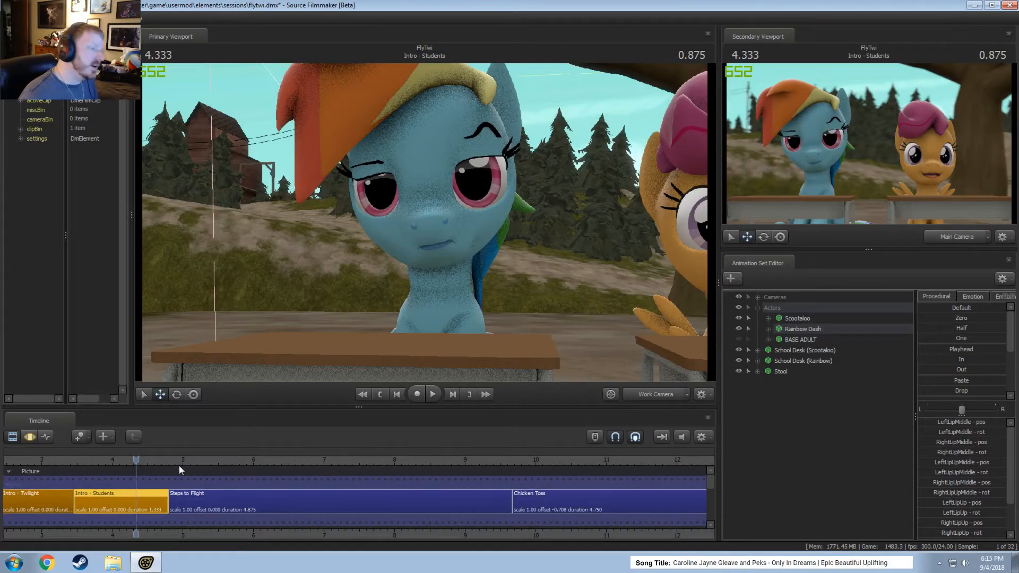
{"action": "left_click", "coordinate": [659, 396]}
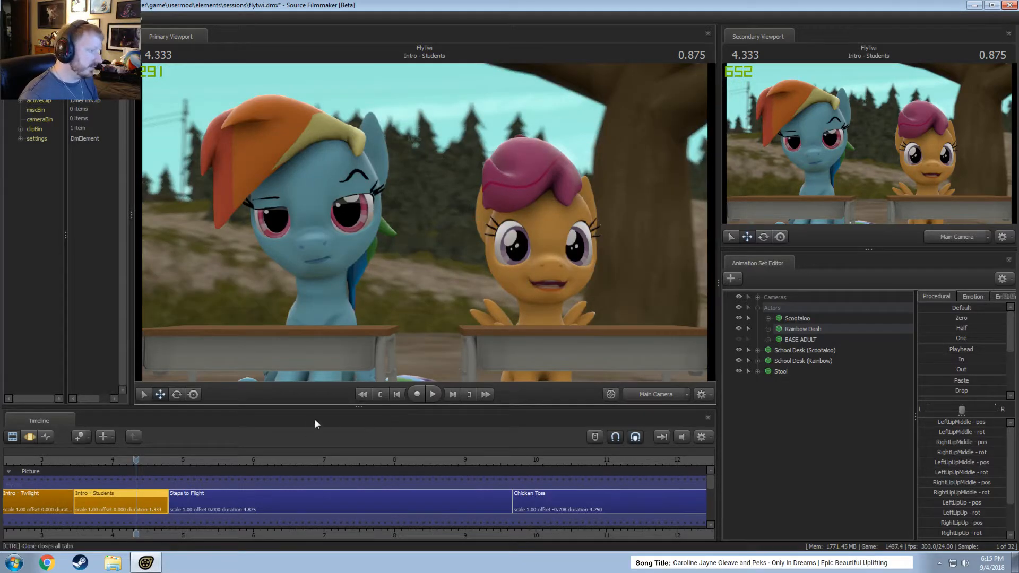
{"action": "left_click_drag", "start_coordinate": [131, 460], "coordinate": [168, 460]}
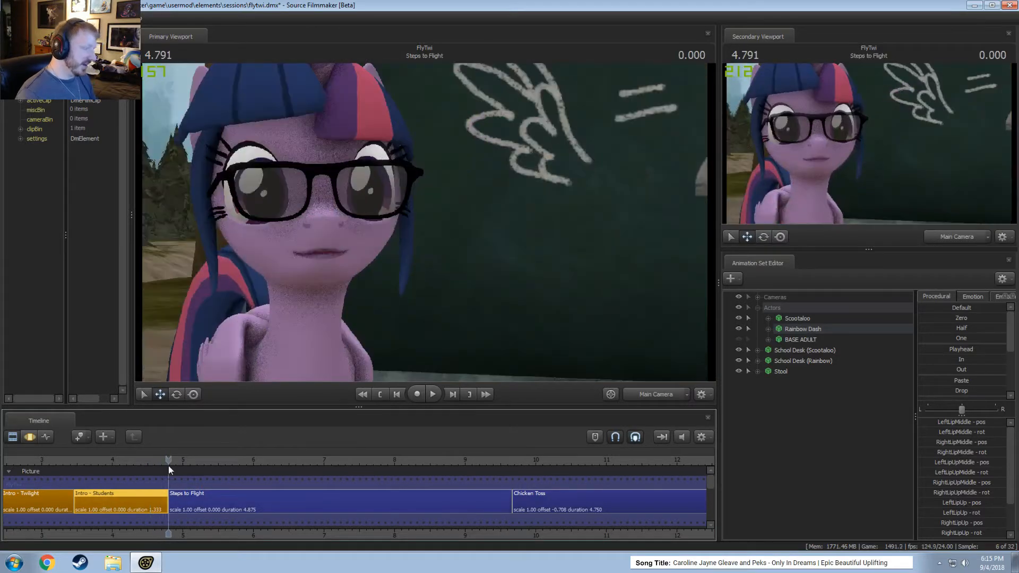
{"action": "key", "text": "F3"}
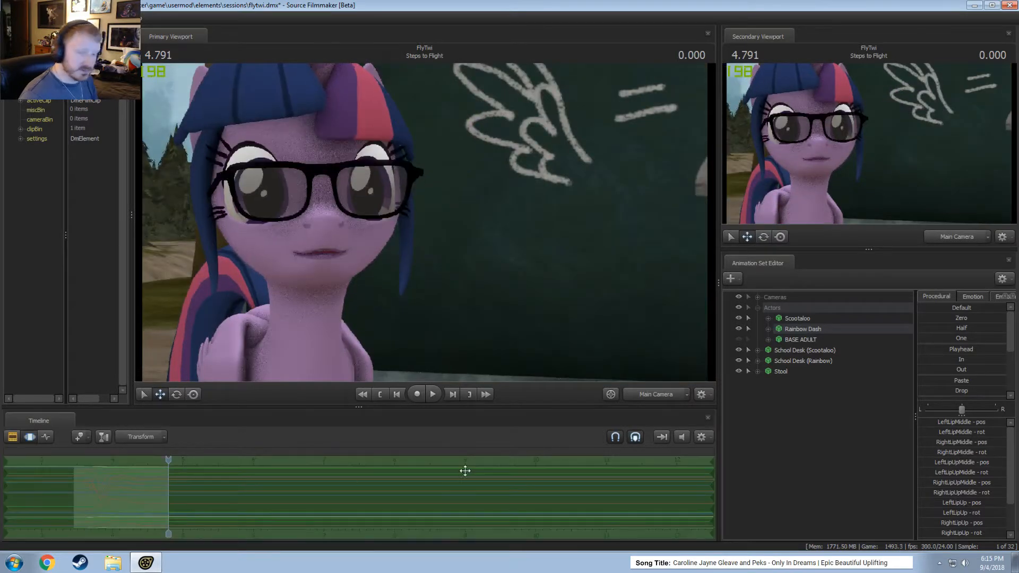
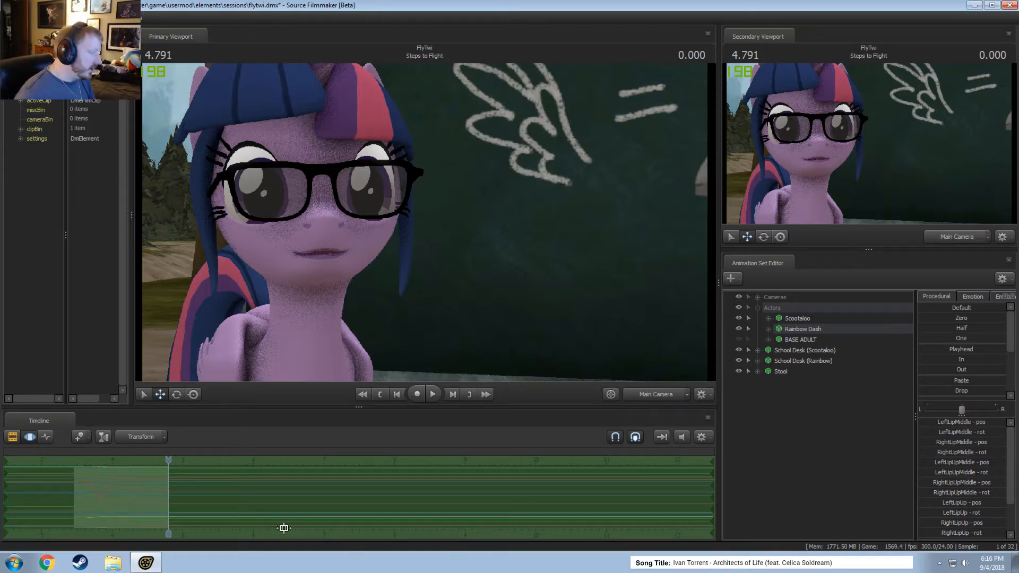
- Replay the cut from Intro - Students into Steps to Flight up to 5.083 s and open the Steps to Flight shot in the Motion Editor
{"action": "key", "text": "F2"}
{"action": "scroll", "coordinate": [155, 489], "scroll_direction": "down", "scroll_amount": 1}
{"action": "left_click_drag", "start_coordinate": [168, 460], "coordinate": [159, 461]}
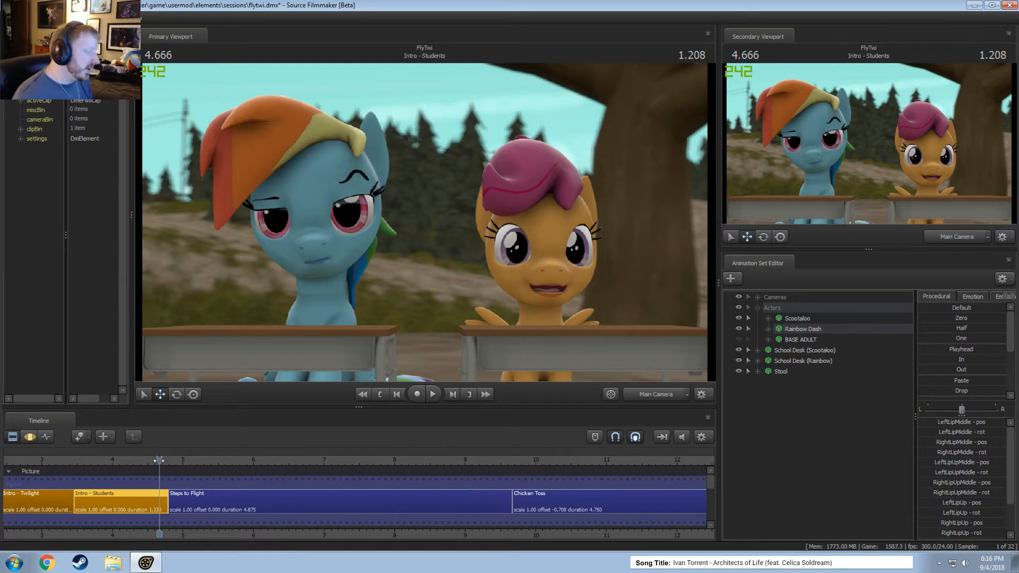
{"action": "scroll", "coordinate": [155, 470], "scroll_direction": "up", "scroll_amount": 3}
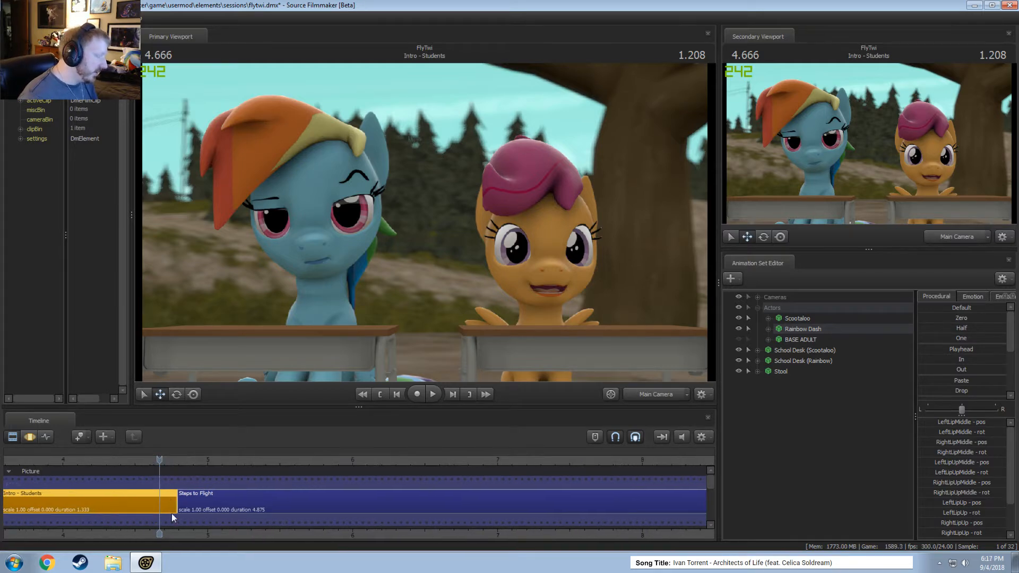
{"action": "middle_click_drag", "start_coordinate": [172, 505], "coordinate": [235, 491]}
{"action": "left_click", "coordinate": [166, 458]}
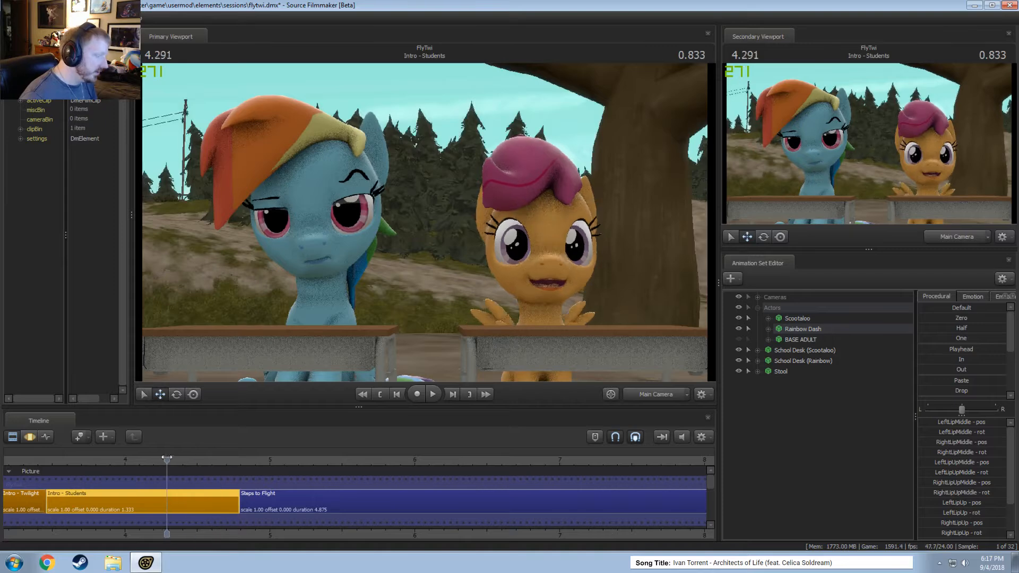
{"action": "left_click_drag", "start_coordinate": [166, 458], "coordinate": [103, 455]}
{"action": "key", "text": "space"}
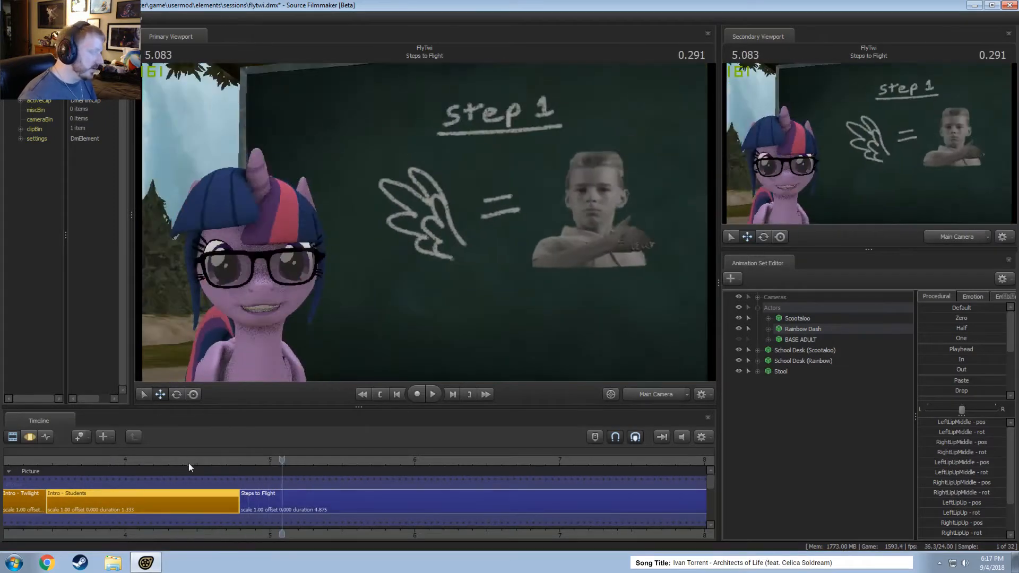
{"action": "double_click", "coordinate": [286, 503]}
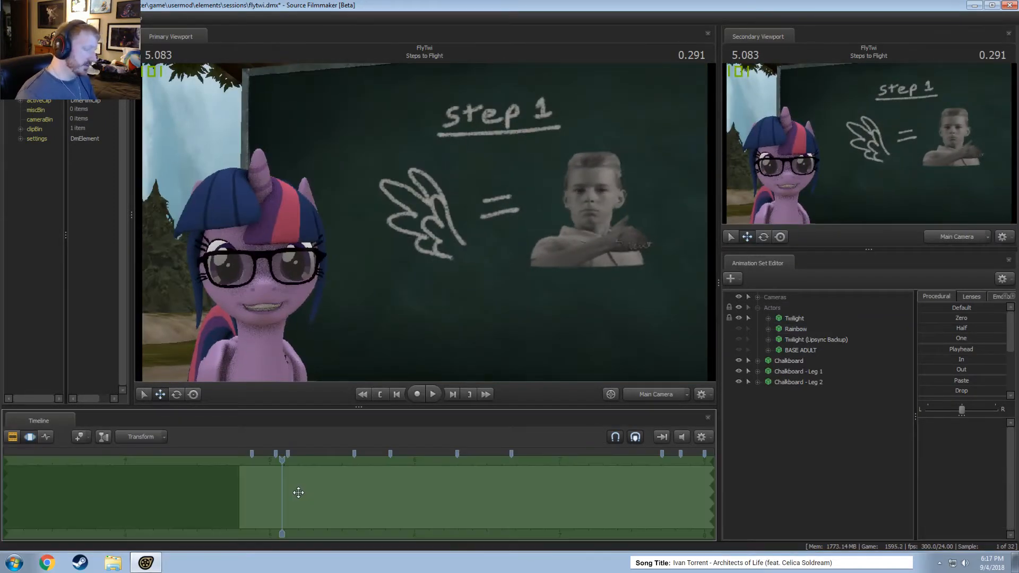
- Replay Steps to Flight several times from 5.750 s to check Twilight's head movement while her wing points at the chalkboard
{"action": "scroll", "coordinate": [300, 494], "scroll_direction": "down", "scroll_amount": 5}
{"action": "left_click", "coordinate": [319, 501]}
{"action": "scroll", "coordinate": [386, 522], "scroll_direction": "up", "scroll_amount": 4}
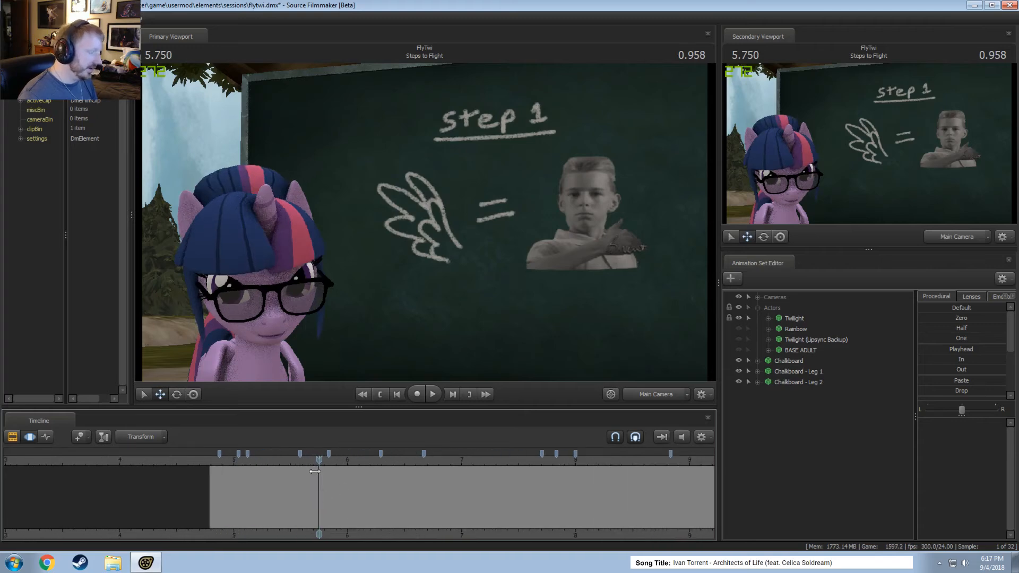
{"action": "key", "text": "space"}
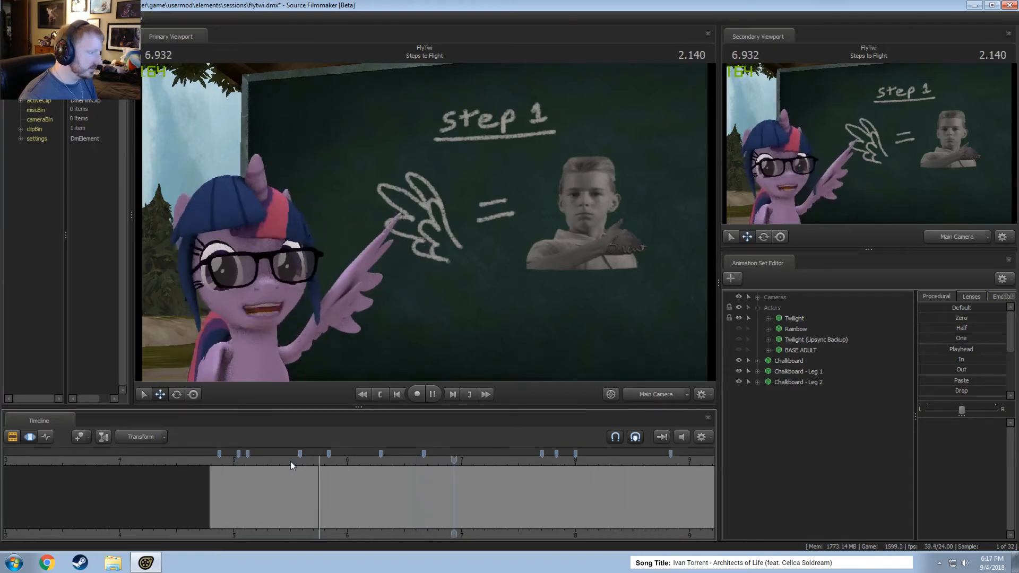
{"action": "key", "text": "space"}
{"action": "key", "text": "space"}
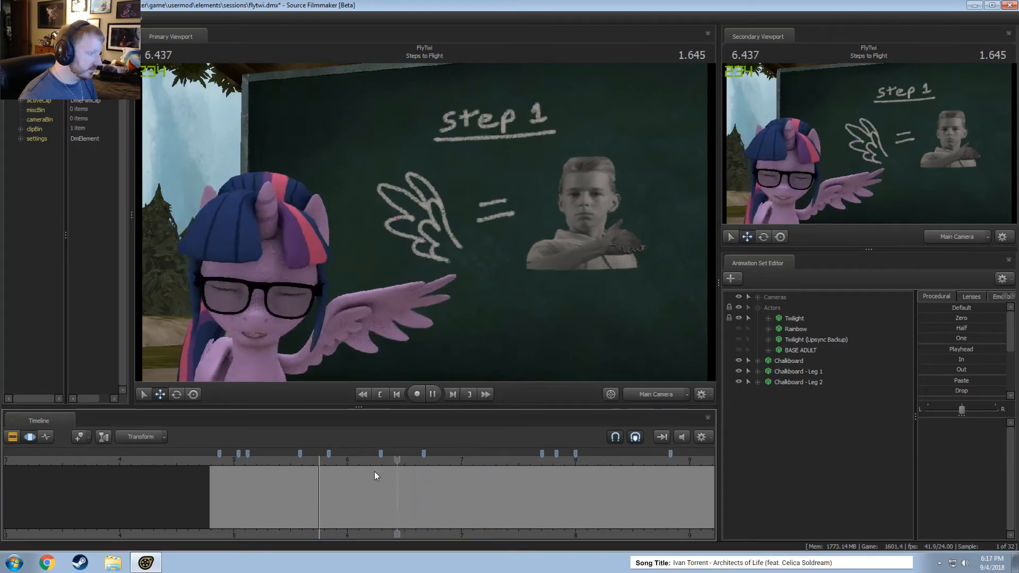
{"action": "key", "text": "space"}
{"action": "key", "text": "space"}
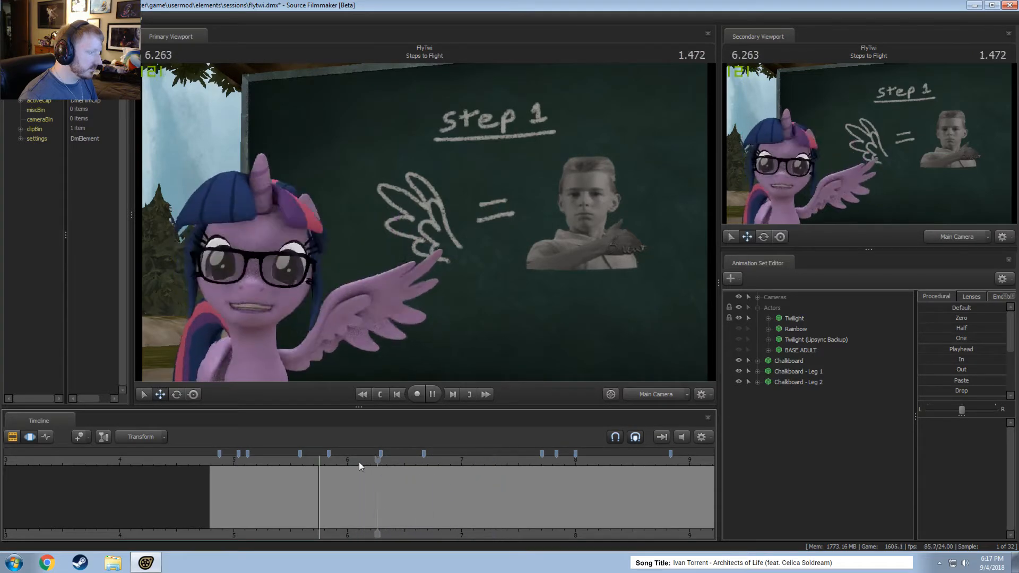
{"action": "key", "text": "space"}
{"action": "key", "text": "space"}
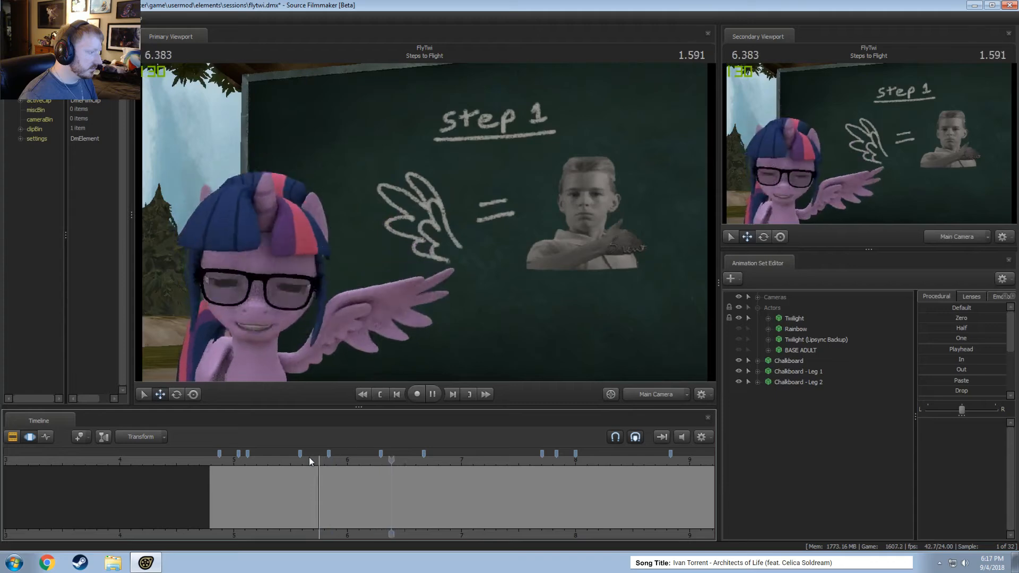
{"action": "key", "text": "space"}
{"action": "key", "text": "space"}
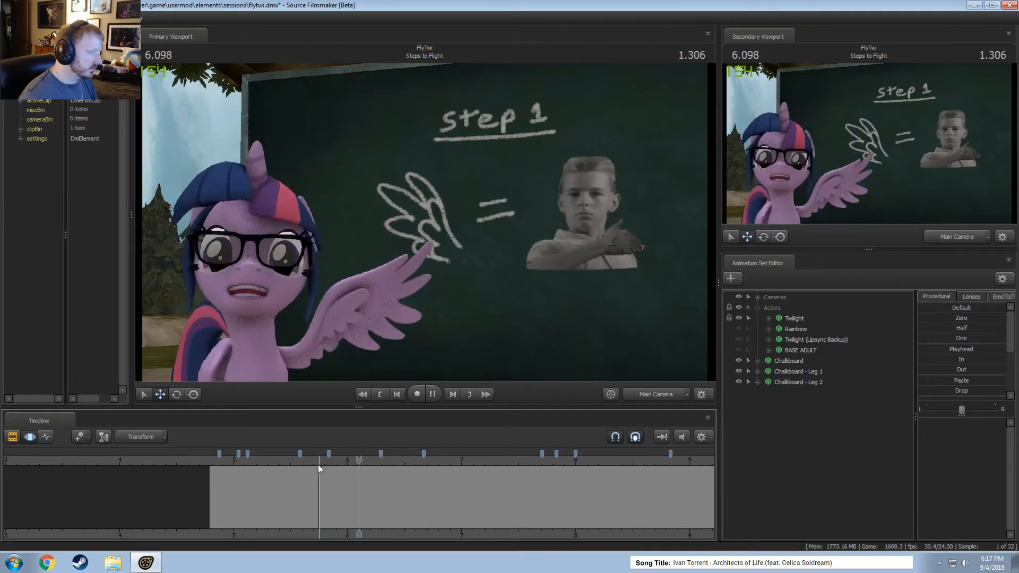
{"action": "key", "text": "space"}
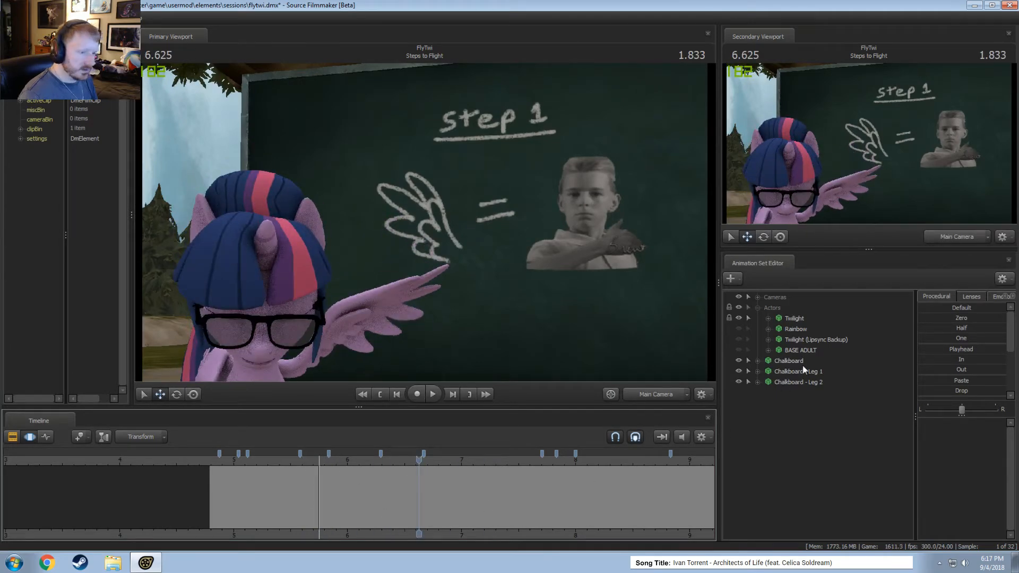
- Select Twilight's Head control in her Body group and frame its motion curves around 6.6 s
{"action": "left_click", "coordinate": [768, 318]}
{"action": "left_click", "coordinate": [779, 340]}
{"action": "left_click", "coordinate": [802, 361]}
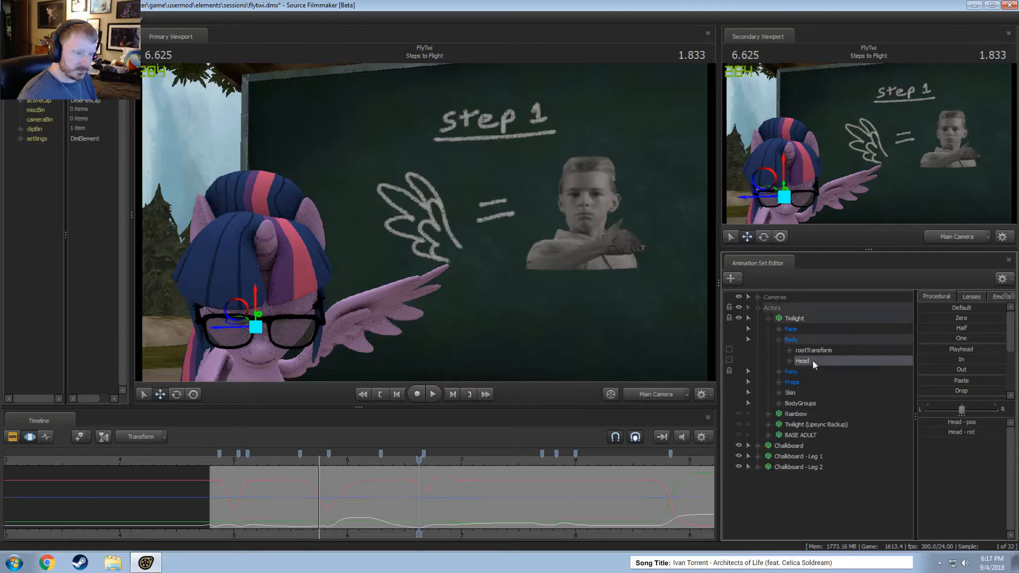
{"action": "scroll", "coordinate": [388, 470], "scroll_direction": "up", "scroll_amount": 2}
{"action": "scroll", "coordinate": [389, 470], "scroll_direction": "up", "scroll_amount": 1}
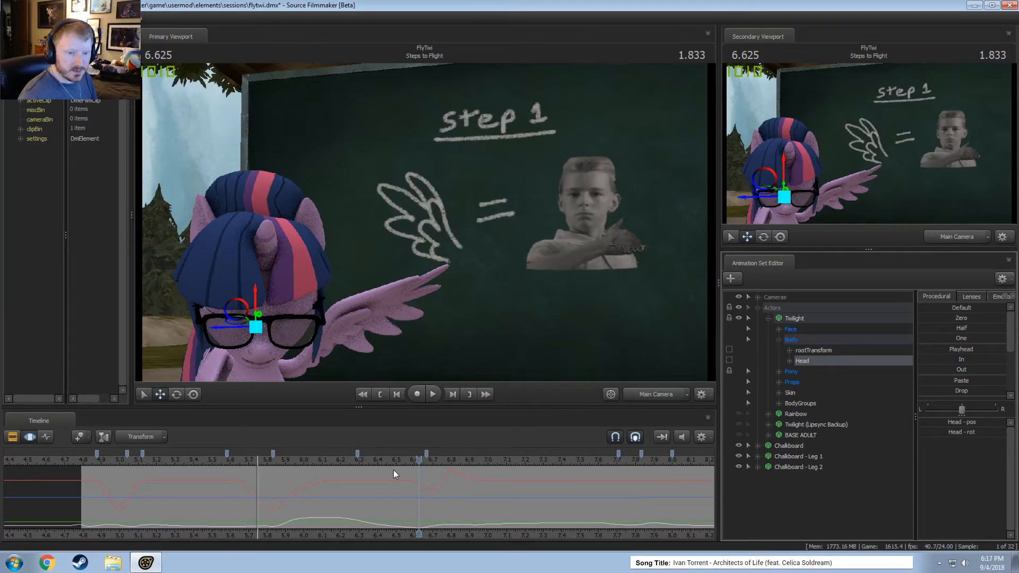
{"action": "middle_click_drag", "start_coordinate": [380, 523], "coordinate": [422, 531]}
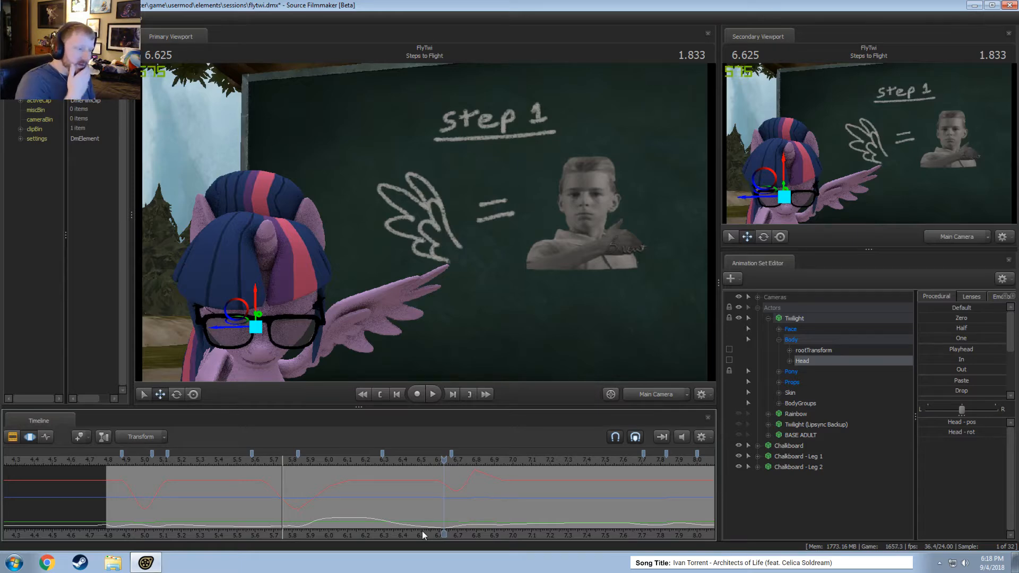
- Compare Twilight's head poses at 6.500 s, 5.833 s and 5.583 s, and play the movement from 5.583 s
{"action": "left_click", "coordinate": [311, 460]}
{"action": "key", "text": "space"}
{"action": "left_click", "coordinate": [420, 460]}
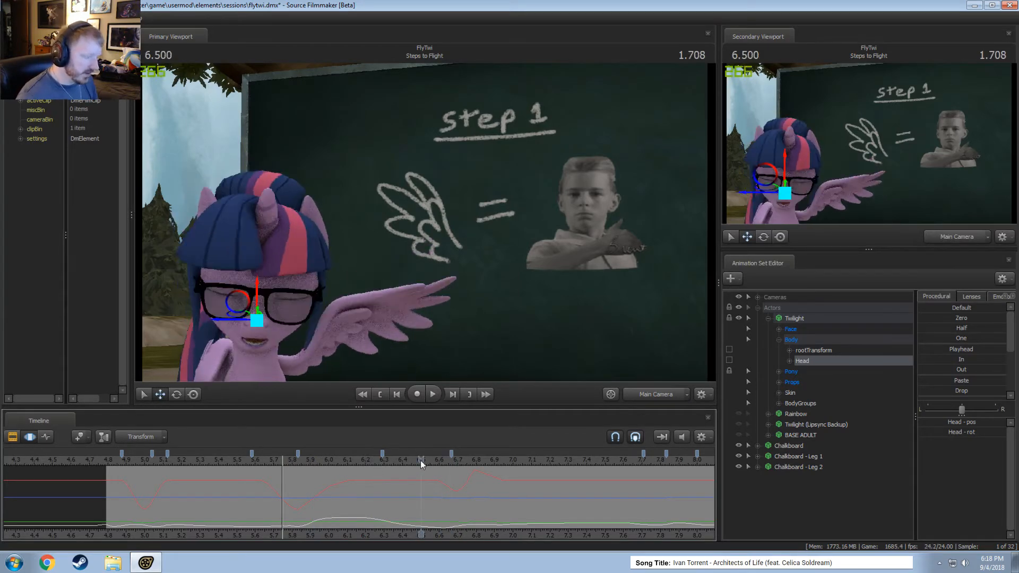
{"action": "scroll", "coordinate": [428, 463], "scroll_direction": "up", "scroll_amount": 2}
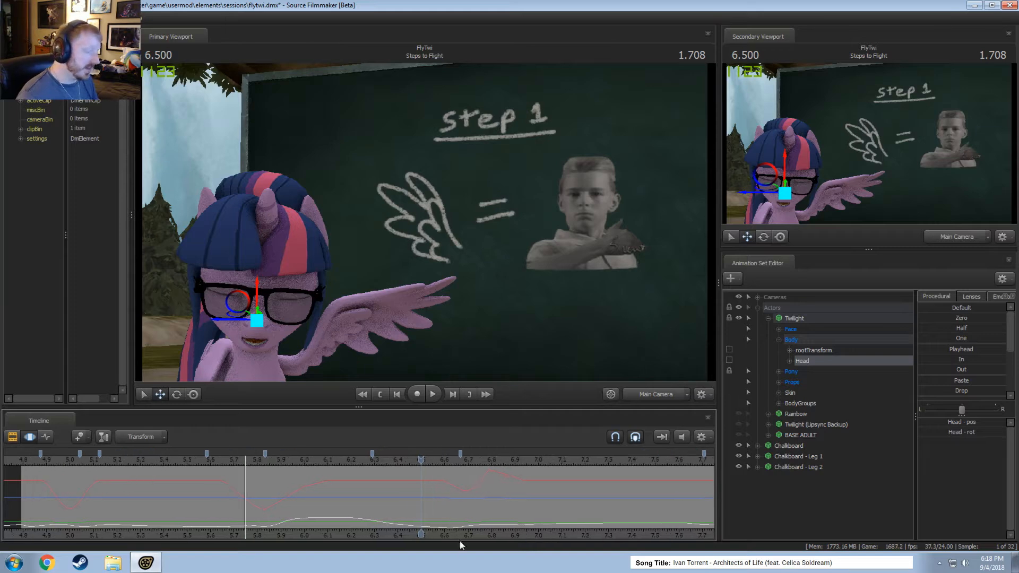
{"action": "scroll", "coordinate": [391, 537], "scroll_direction": "up", "scroll_amount": 1}
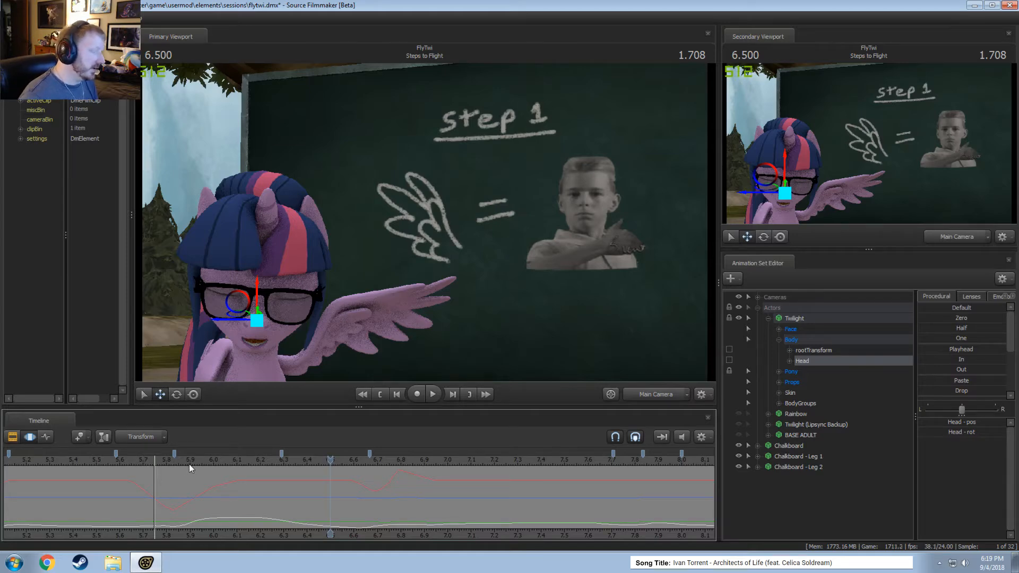
{"action": "left_click", "coordinate": [174, 463]}
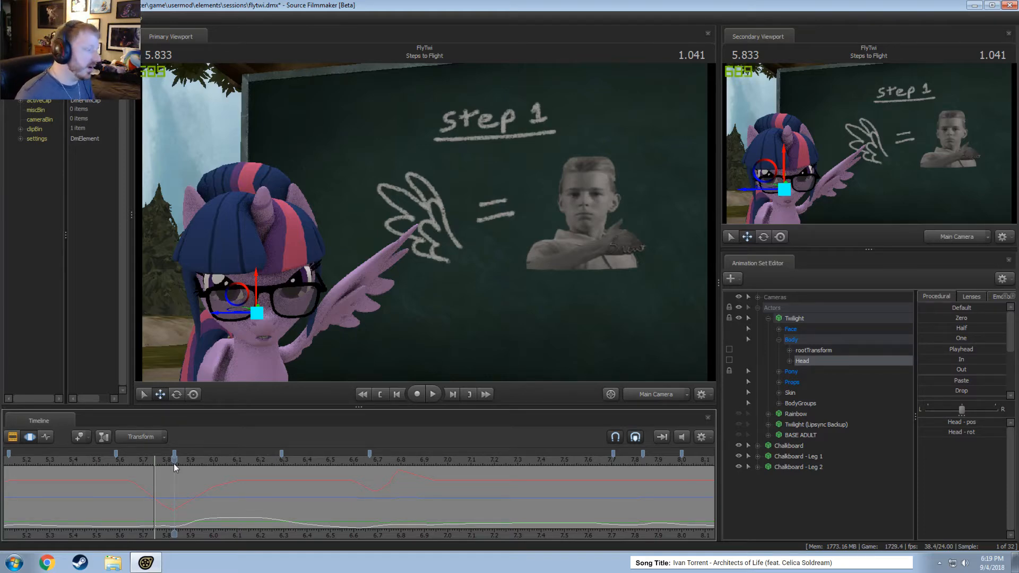
{"action": "left_click_drag", "start_coordinate": [174, 463], "coordinate": [115, 463]}
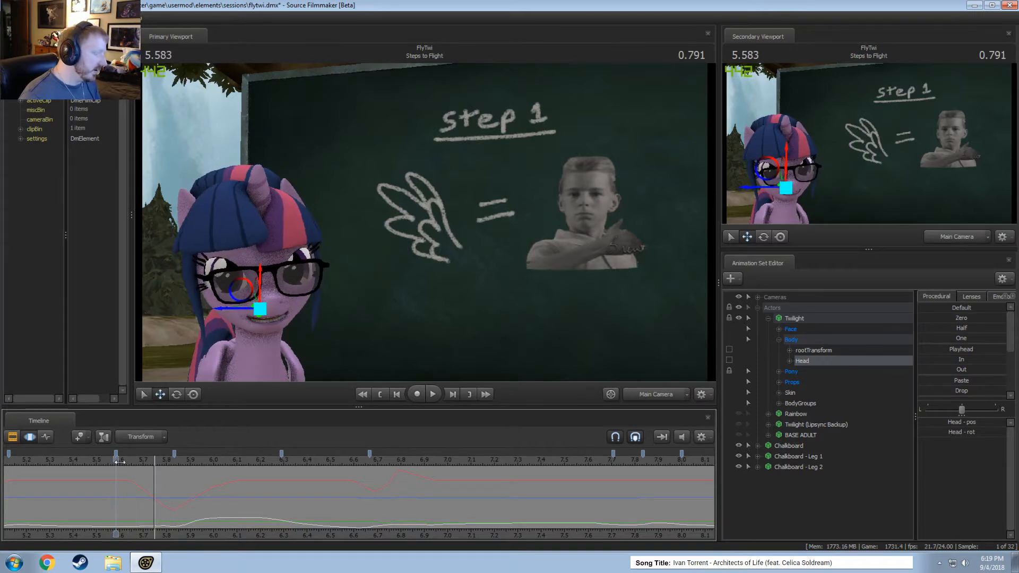
{"action": "key", "text": "space"}
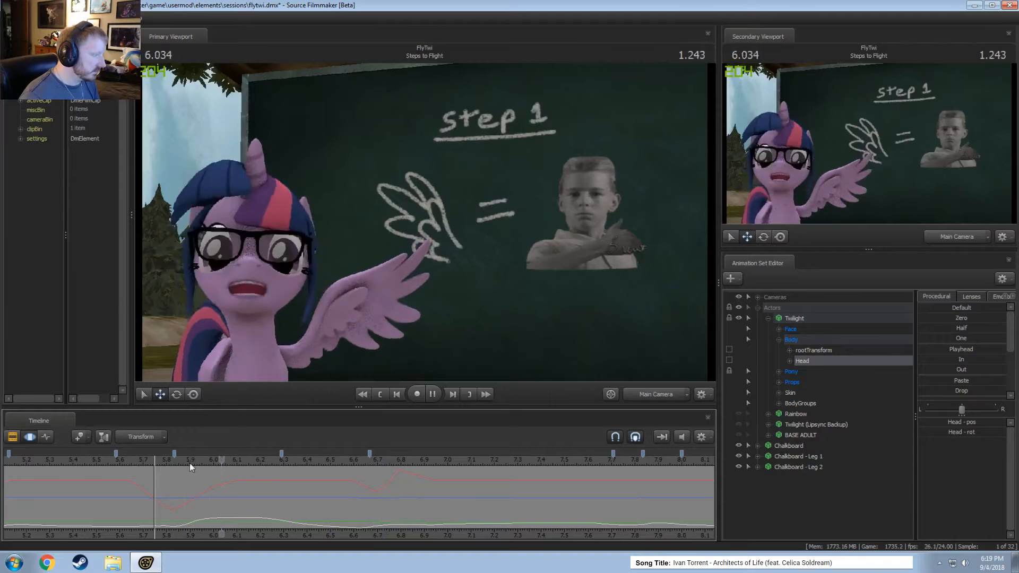
{"action": "key", "text": "space"}
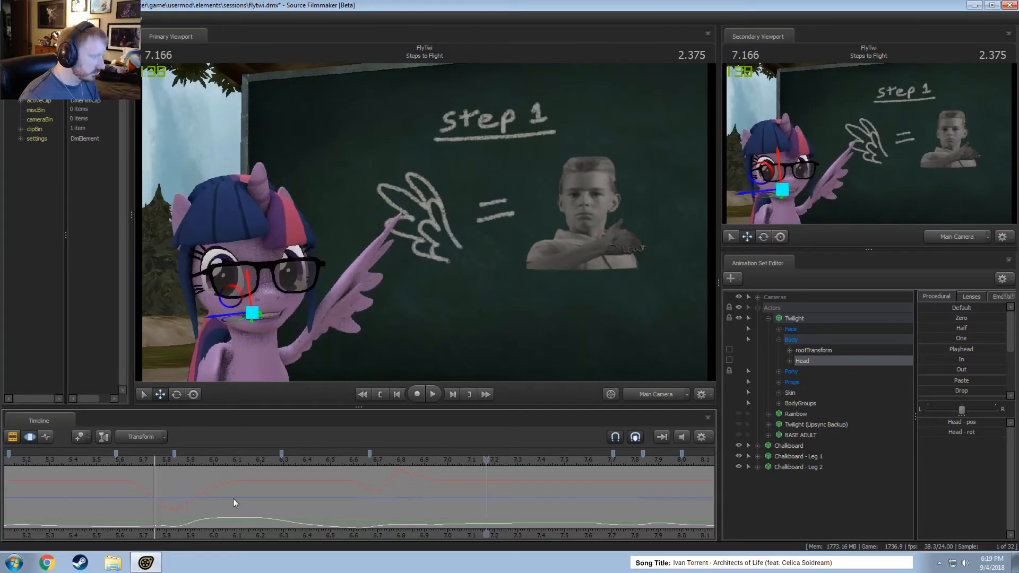
- Tilt Twilight's head sideways at 6.625 s within a time selection from about 6.38 s to 6.79 s, and check it in playback
{"action": "left_click", "coordinate": [260, 461]}
{"action": "key", "text": "space"}
{"action": "key", "text": "space"}
{"action": "left_click_drag", "start_coordinate": [370, 504], "coordinate": [360, 510]}
{"action": "scroll", "coordinate": [361, 509], "scroll_direction": "up", "scroll_amount": 5, "text": "shift"}
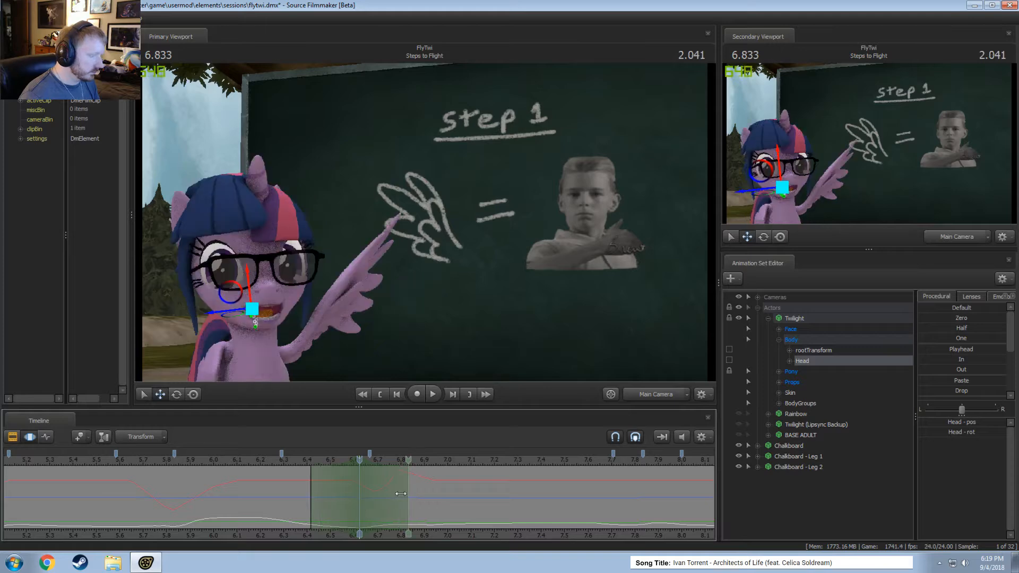
{"action": "left_click_drag", "start_coordinate": [409, 488], "coordinate": [399, 487]}
{"action": "left_click_drag", "start_coordinate": [313, 489], "coordinate": [357, 465]}
{"action": "key", "text": "e"}
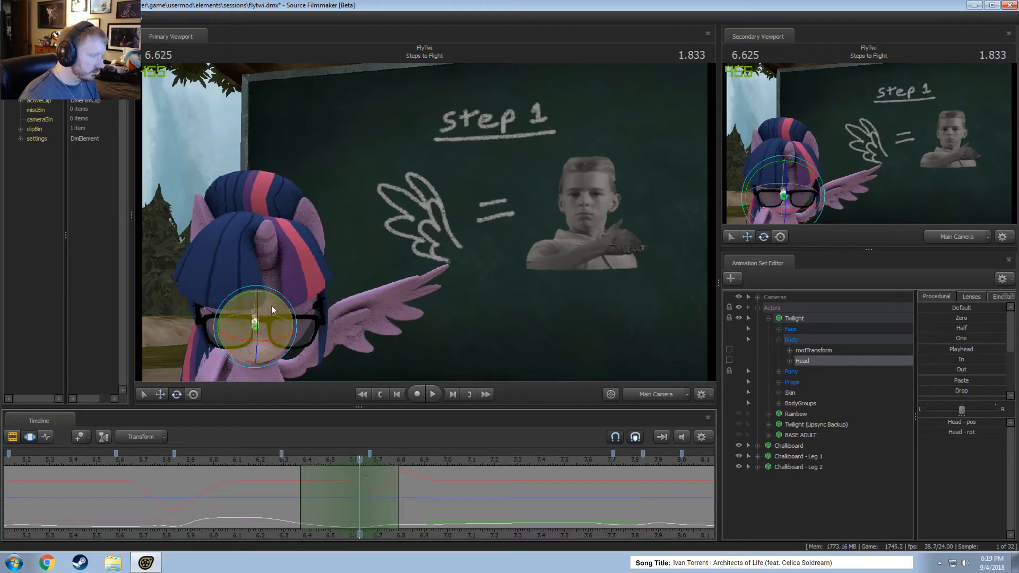
{"action": "mouse_move", "coordinate": [272, 305]}
{"action": "left_mouse_down"}
{"action": "mouse_move", "coordinate": [273, 329]}
{"action": "mouse_move", "coordinate": [272, 311]}
{"action": "left_mouse_up"}
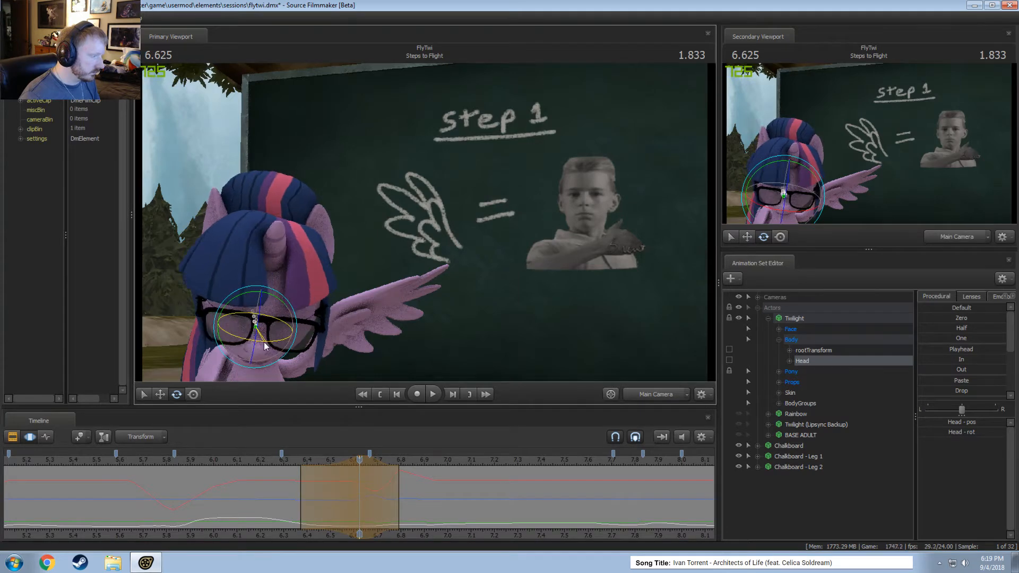
{"action": "key", "text": "space"}
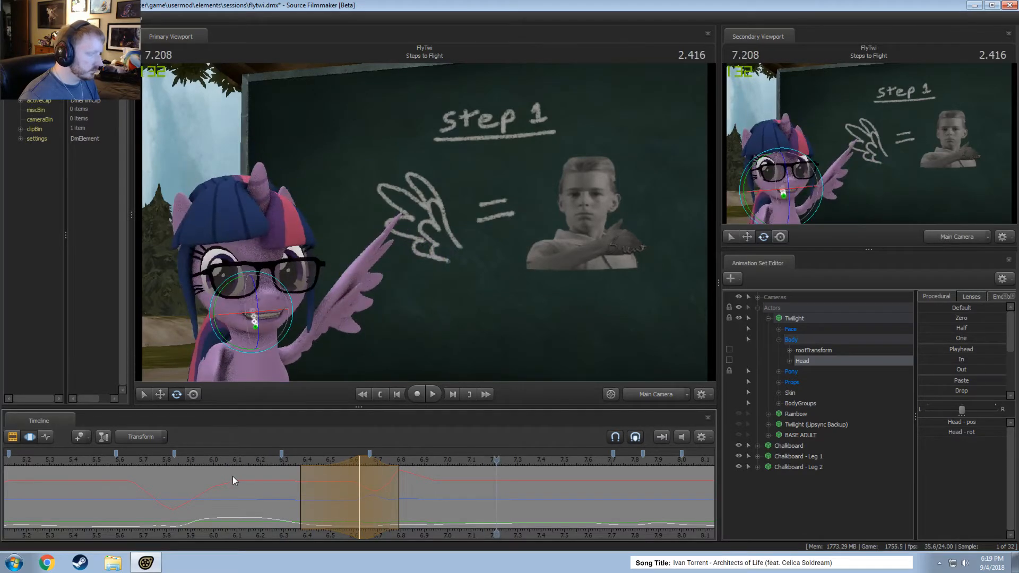
{"action": "key", "text": "space"}
- Try rotating Twilight's neck at 6.583 s to shift her head, and check the movement in playback
{"action": "left_click_drag", "start_coordinate": [342, 500], "coordinate": [347, 499]}
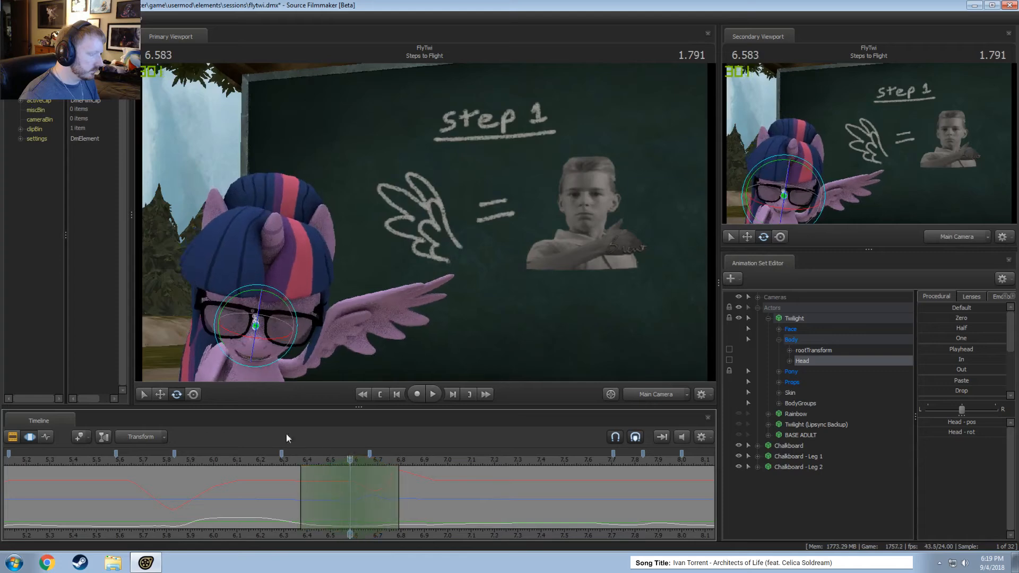
{"action": "left_click", "coordinate": [255, 371], "text": "ctrl"}
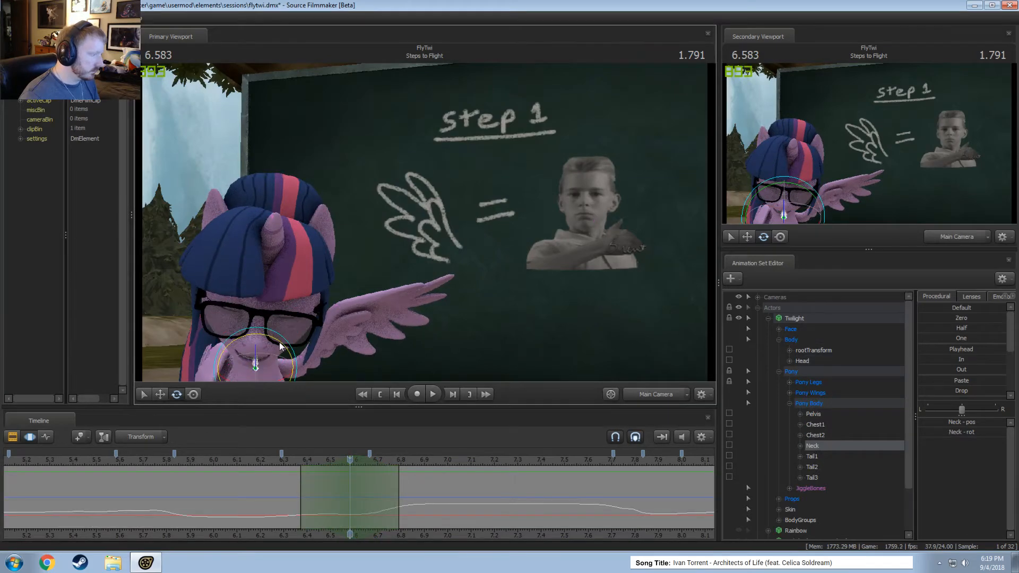
{"action": "left_click_drag", "start_coordinate": [280, 343], "coordinate": [280, 370]}
{"action": "key", "text": "space"}
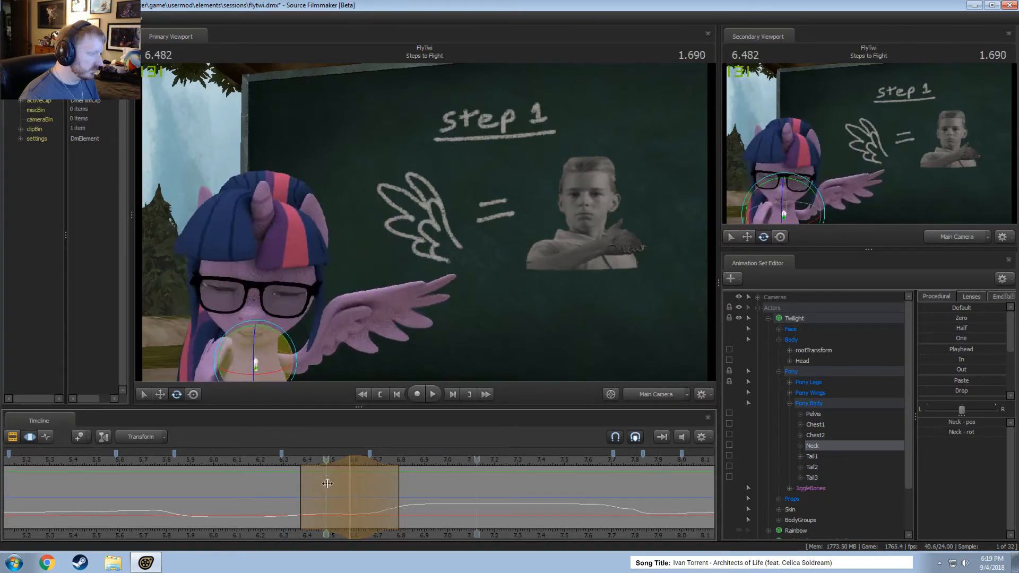
{"action": "key", "text": "space"}
- Try centring the neck rotation's time selection at about 6.54 s and 6.58 s, comparing the timing in playback
{"action": "left_click", "coordinate": [257, 464]}
{"action": "key", "text": "space"}
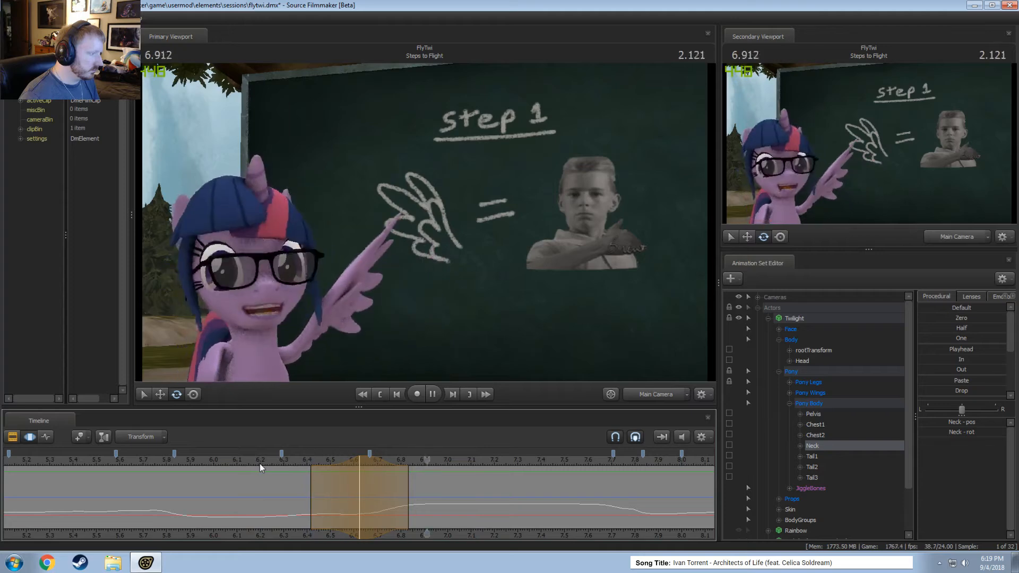
{"action": "key", "text": "space"}
{"action": "left_click_drag", "start_coordinate": [259, 463], "coordinate": [242, 463]}
{"action": "left_click_drag", "start_coordinate": [349, 467], "coordinate": [328, 465]}
{"action": "key", "text": "space"}
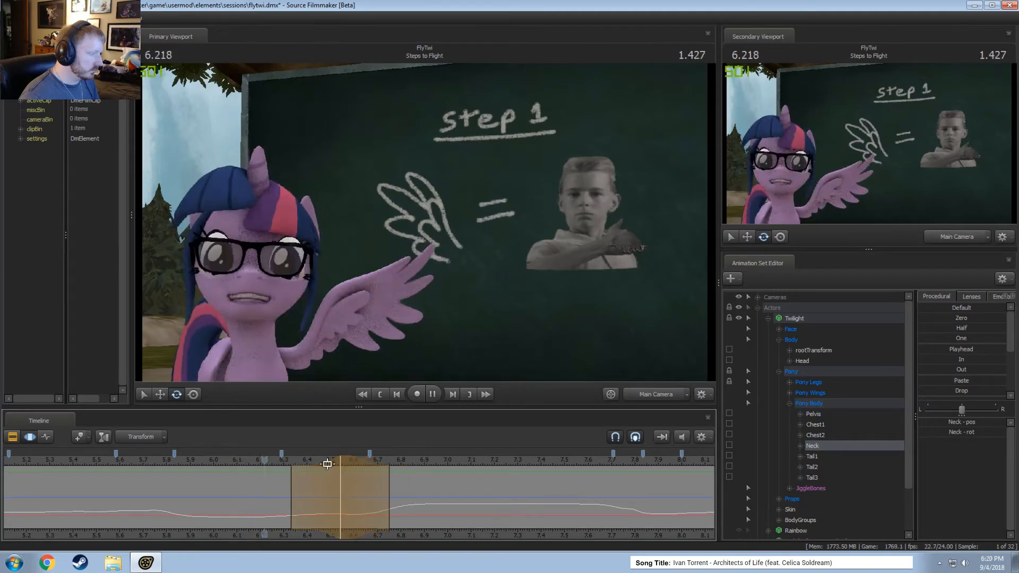
{"action": "key", "text": "space"}
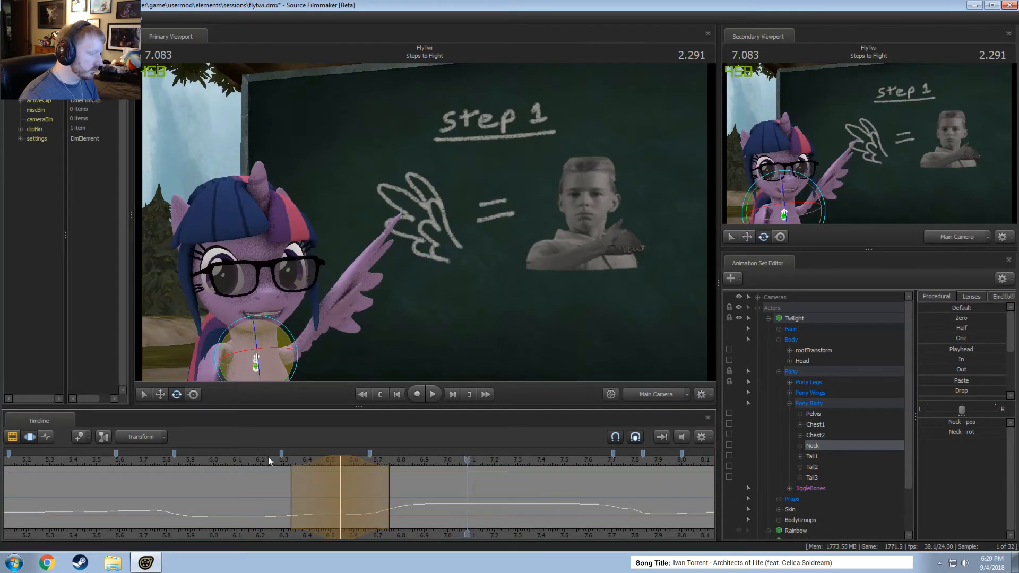
{"action": "key", "text": "space"}
{"action": "left_click_drag", "start_coordinate": [301, 466], "coordinate": [315, 463]}
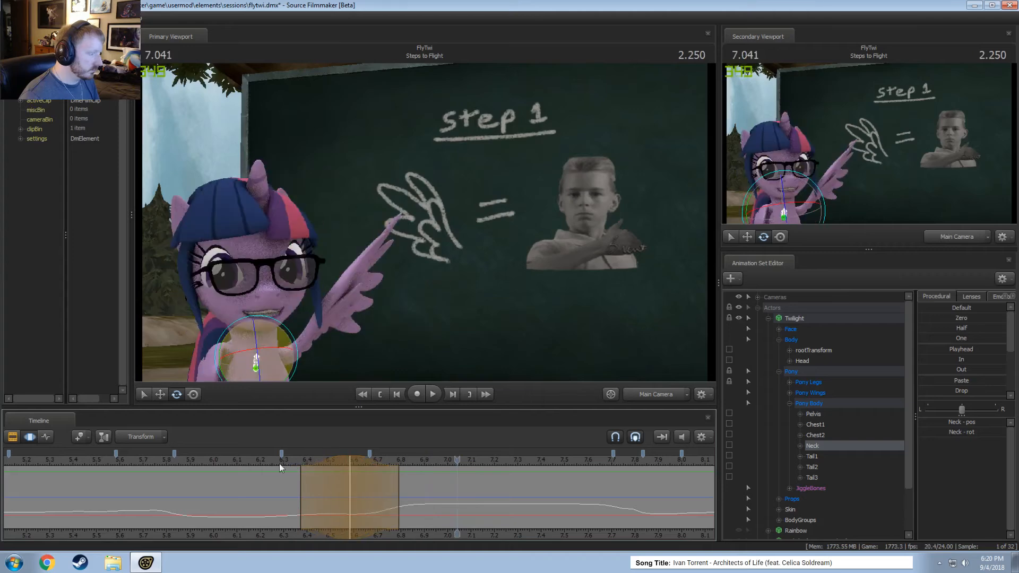
{"action": "left_click", "coordinate": [279, 464]}
{"action": "key", "text": "space"}
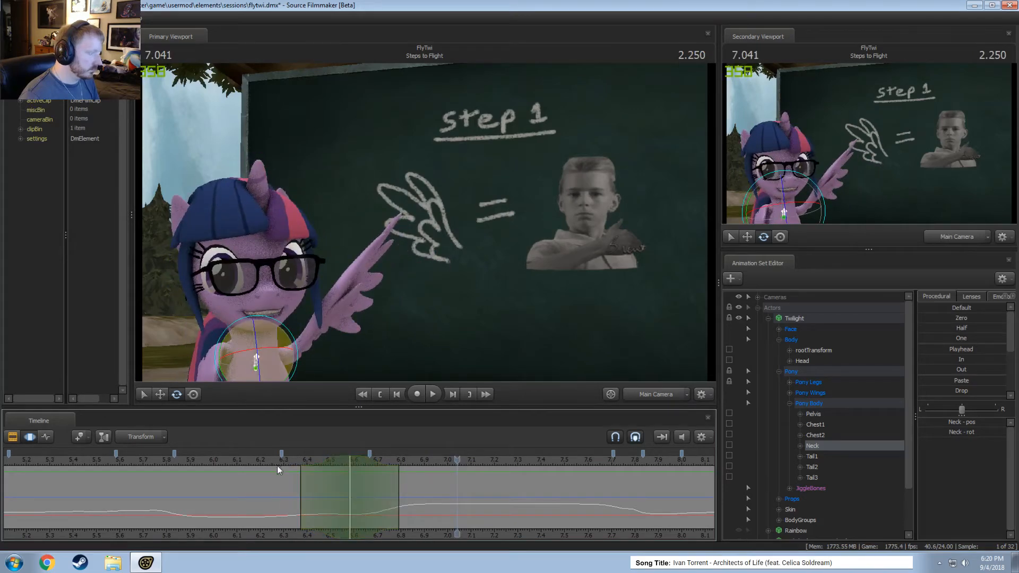
- Rotate Twilight's neck sideways at 6.666 s within a time selection from about 6.54 s to 6.83 s
{"action": "left_click_drag", "start_coordinate": [313, 492], "coordinate": [409, 496]}
{"action": "left_click", "coordinate": [369, 495], "text": "shift"}
{"action": "scroll", "coordinate": [370, 495], "scroll_direction": "up", "scroll_amount": 3, "text": "shift"}
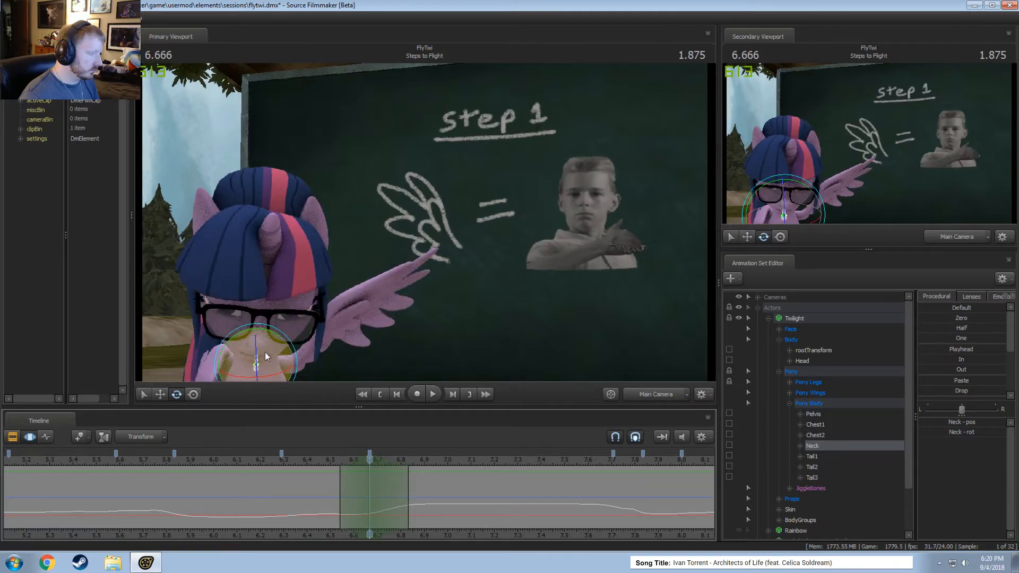
{"action": "key", "text": "space"}
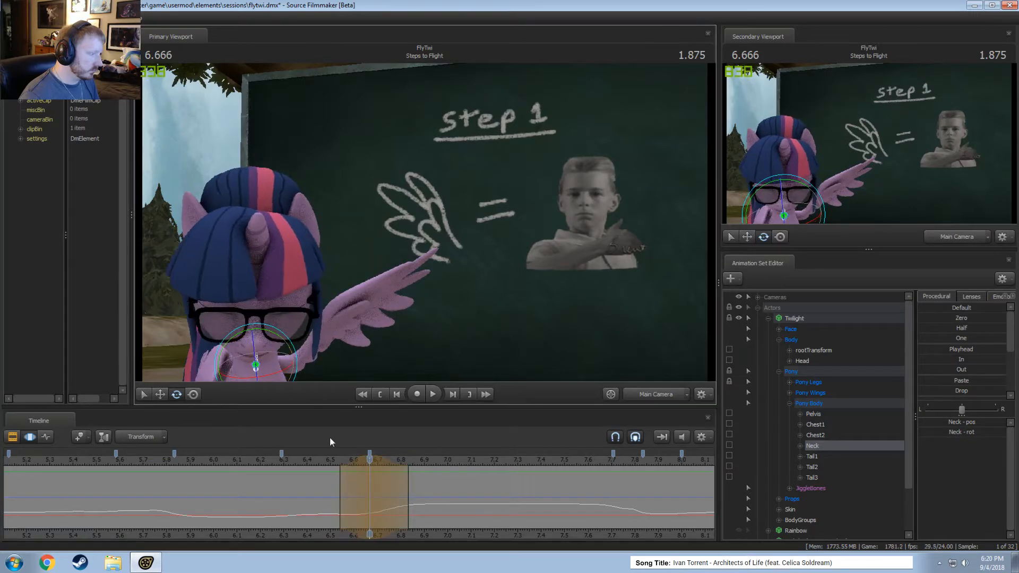
- Replay Twilight's head and neck movement from before 6.333 s to check how she comes out of the head dip
{"action": "left_click", "coordinate": [323, 459]}
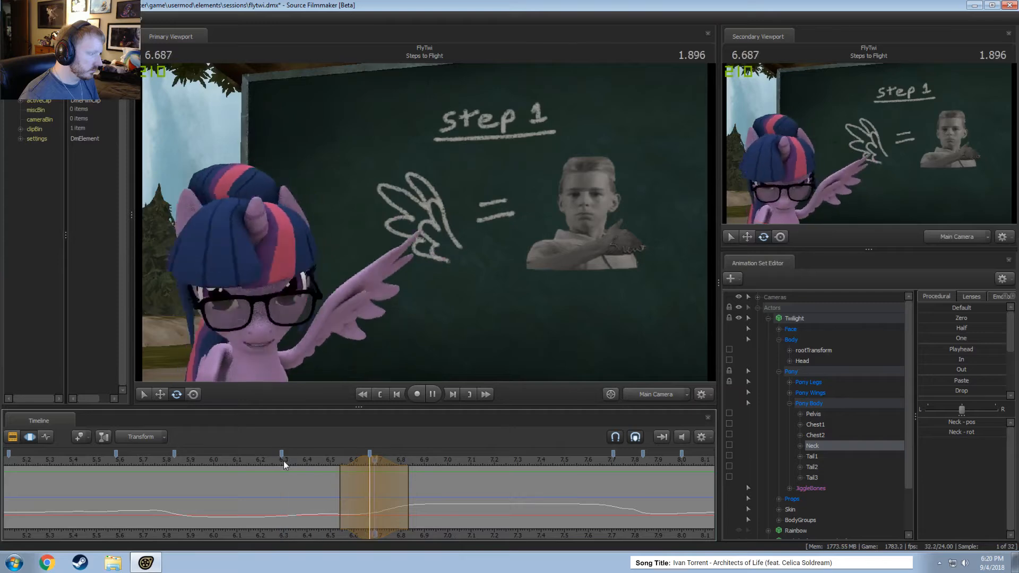
{"action": "key", "text": "space"}
{"action": "key", "text": "space"}
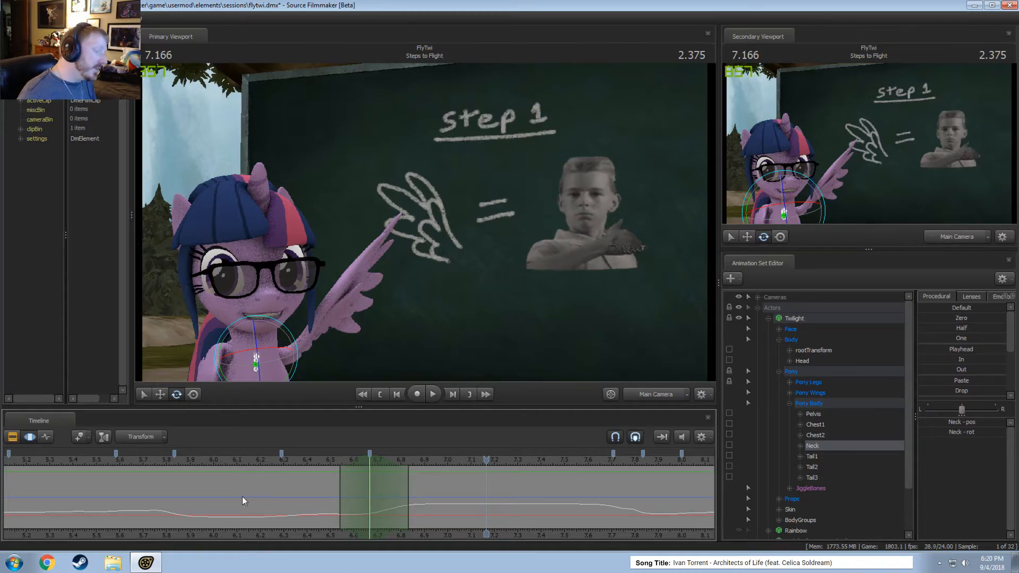
{"action": "left_click", "coordinate": [289, 459]}
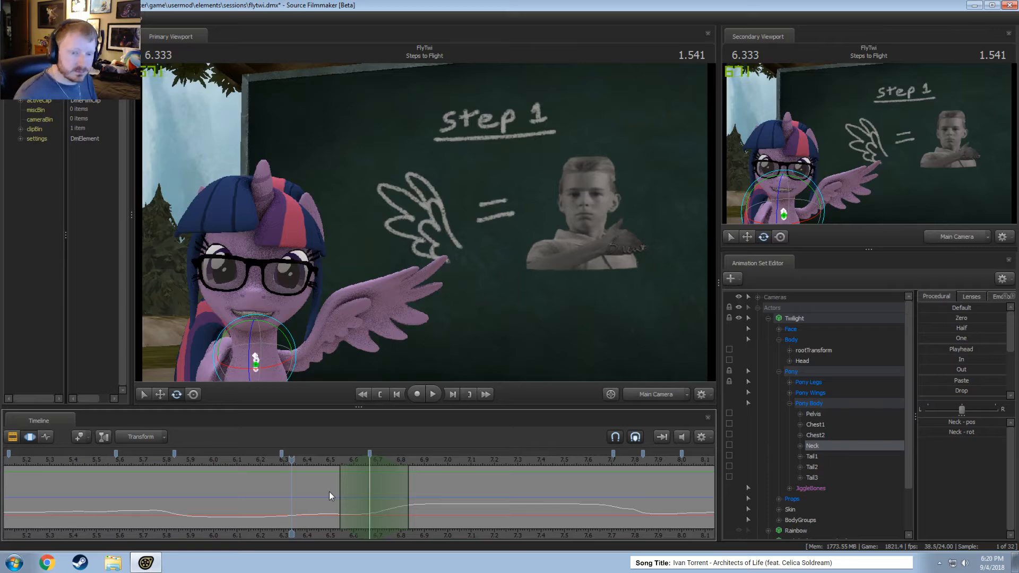
{"action": "left_click_drag", "start_coordinate": [291, 459], "coordinate": [231, 461]}
{"action": "key", "text": "space"}
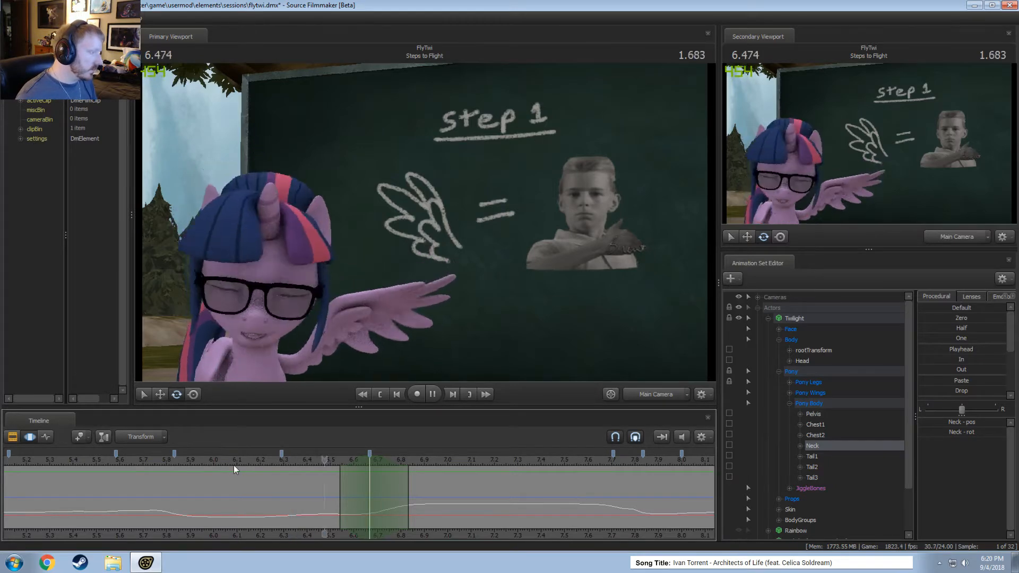
- Replay Twilight's head and neck movement from about 6.45 s to past 7.2 s to check the head dip
{"action": "key", "text": "space"}
{"action": "left_click_drag", "start_coordinate": [452, 531], "coordinate": [450, 531]}
{"action": "middle_click_drag", "start_coordinate": [450, 531], "coordinate": [403, 520]}
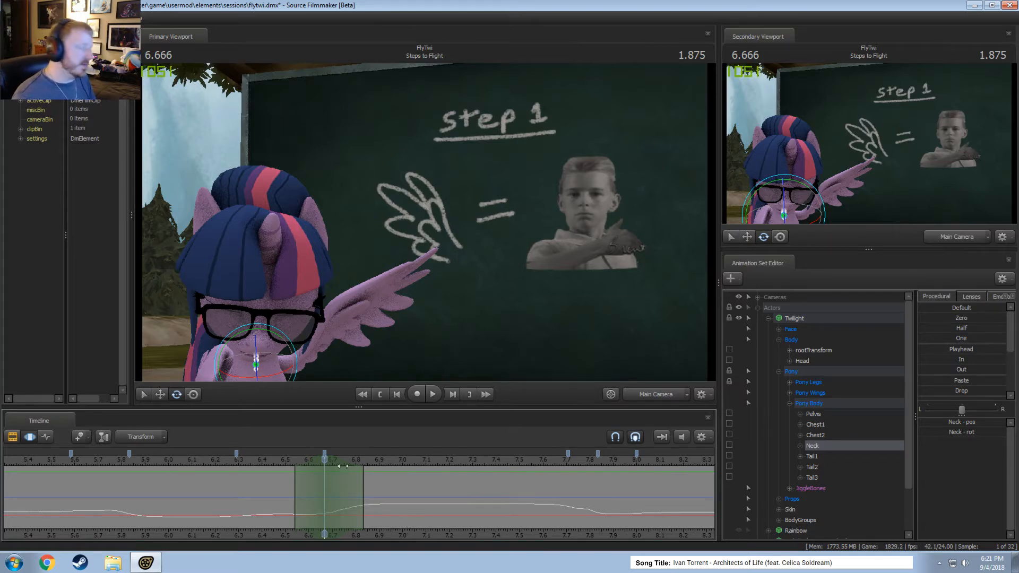
{"action": "left_click", "coordinate": [273, 463]}
{"action": "key", "text": "space"}
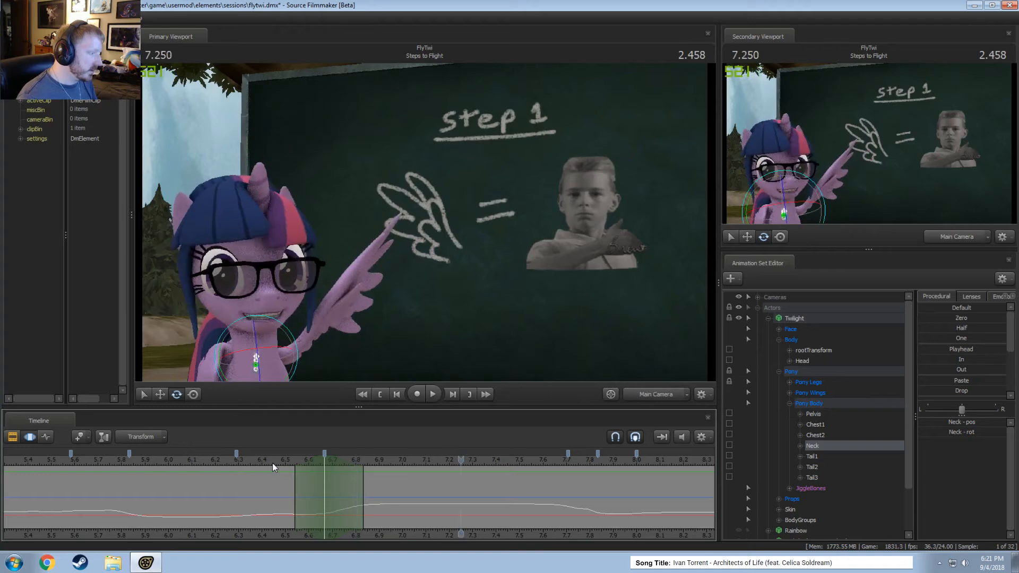
{"action": "key", "text": "space"}
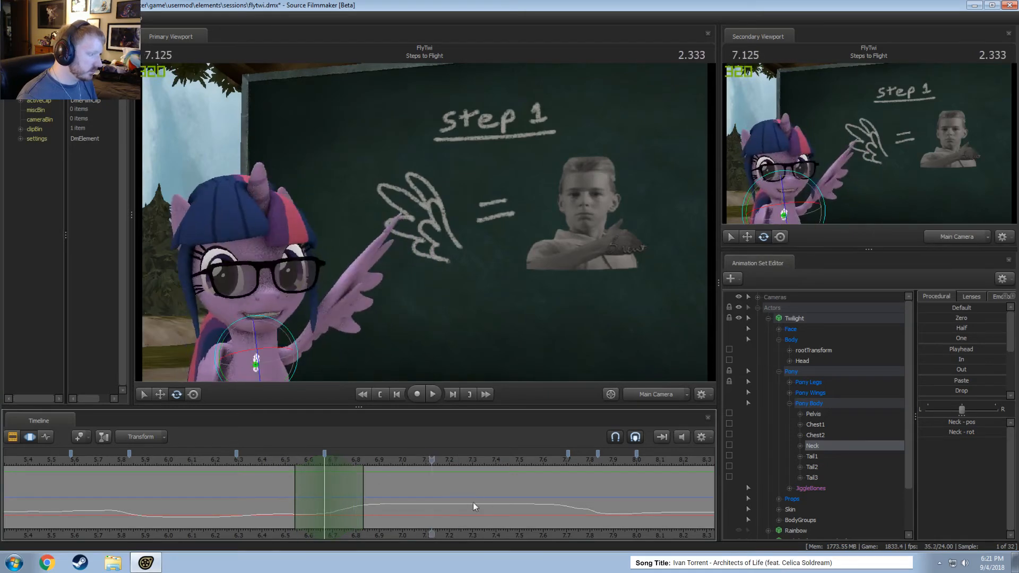
- Close Twilight's eyes slightly with the left and right eye closers from about 7.12 s to 7.7 s, easing in from about 6.83 s
{"action": "left_click", "coordinate": [780, 328]}
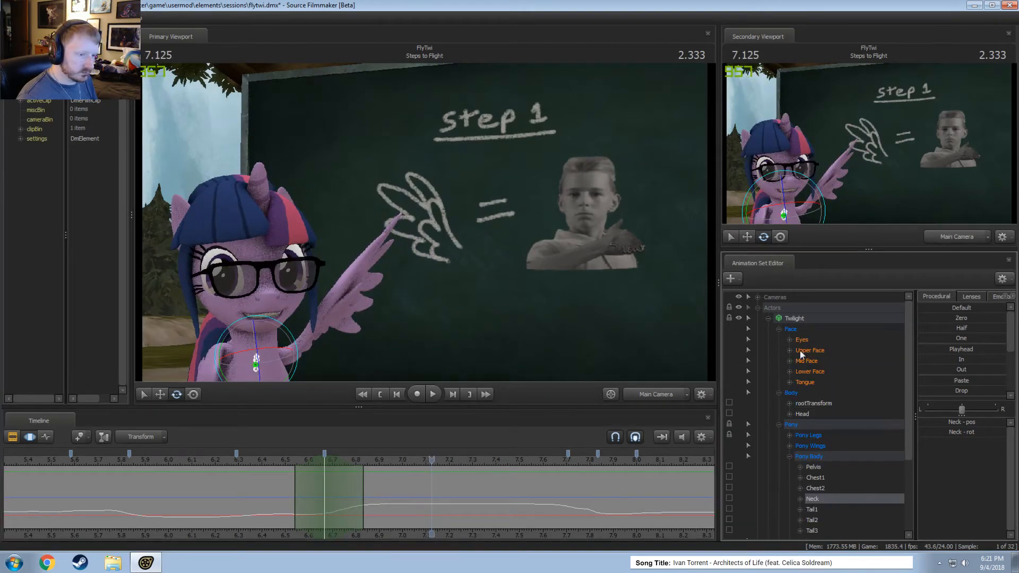
{"action": "left_click", "coordinate": [811, 352]}
{"action": "key", "text": "shift"}
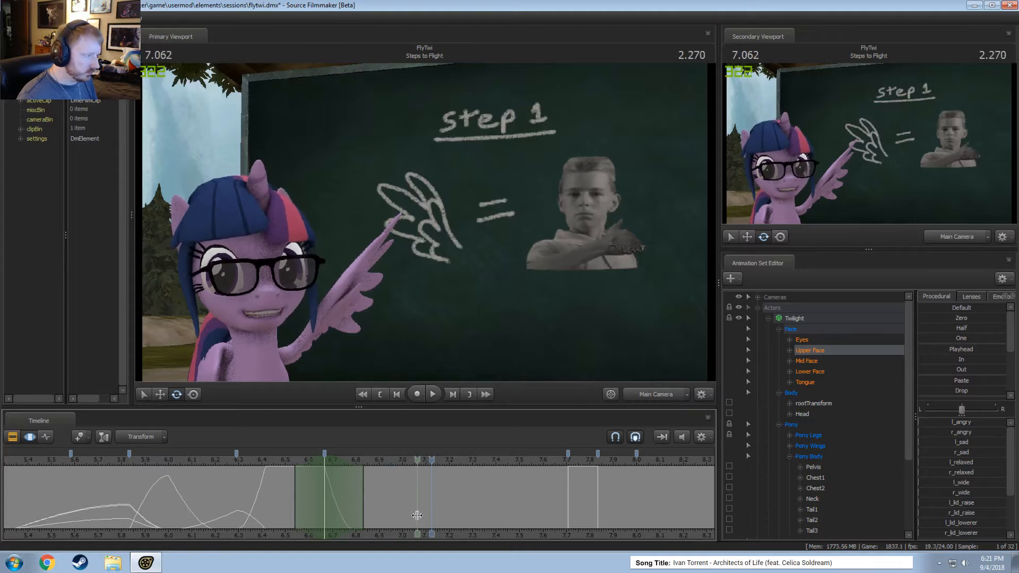
{"action": "left_click_drag", "start_coordinate": [444, 520], "coordinate": [374, 508], "text": "shift"}
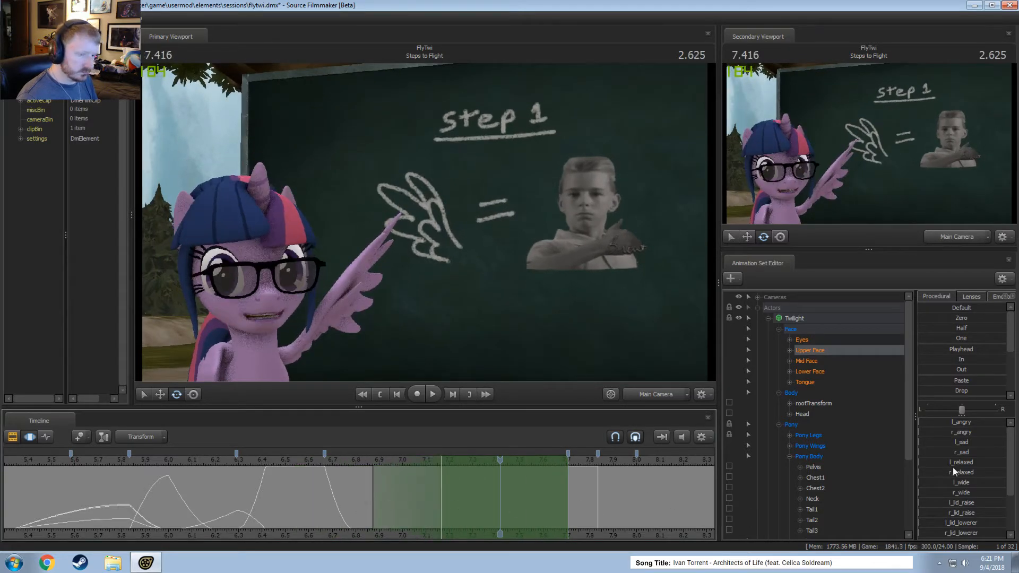
{"action": "scroll", "coordinate": [952, 493], "scroll_direction": "down", "scroll_amount": 2}
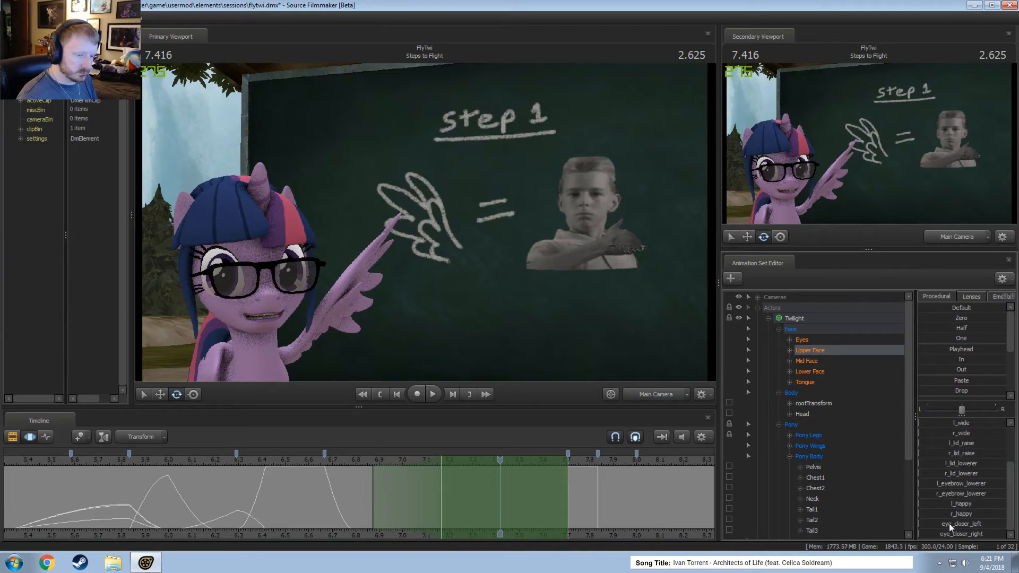
{"action": "left_click_drag", "start_coordinate": [949, 523], "coordinate": [930, 533]}
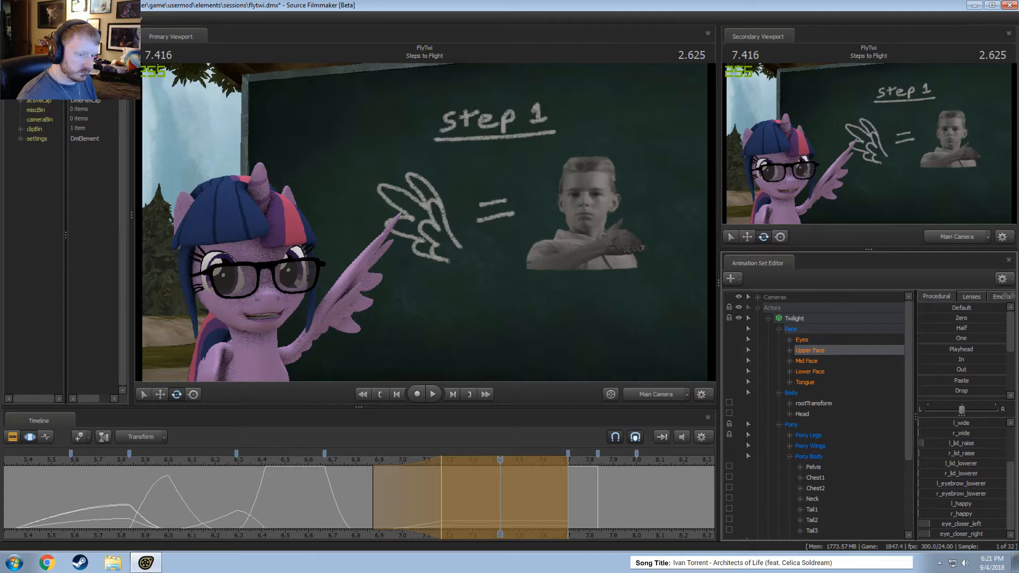
{"action": "key", "text": "shift+space"}
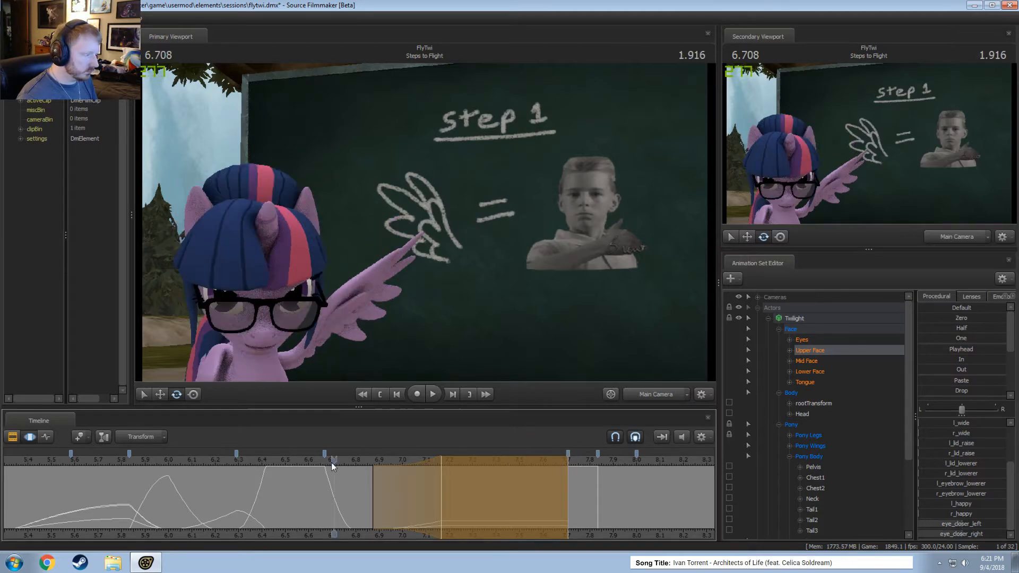
{"action": "left_click_drag", "start_coordinate": [429, 506], "coordinate": [421, 506]}
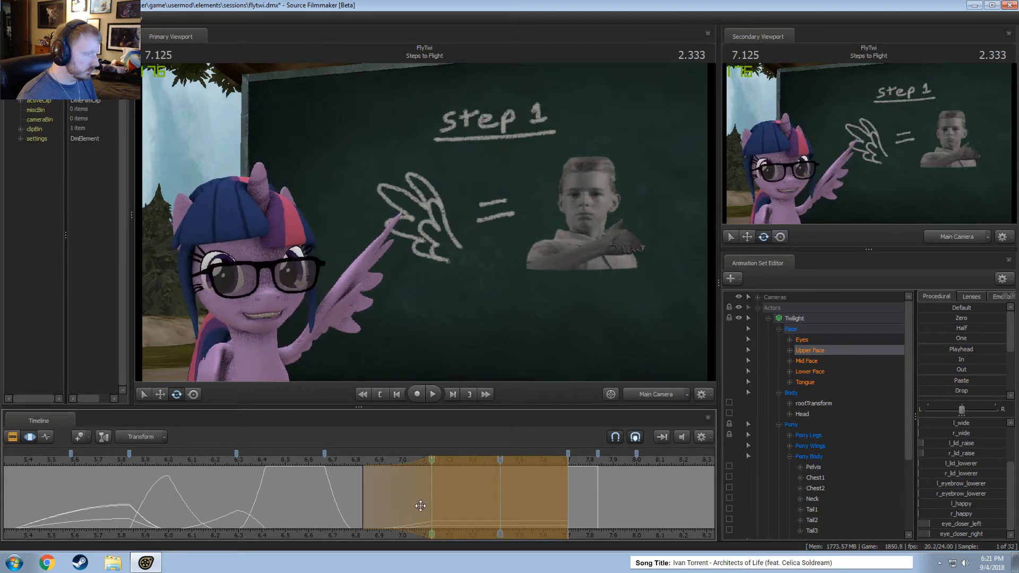
{"action": "left_click", "coordinate": [324, 466]}
{"action": "key", "text": "space"}
- Shift Twilight's eye opening about one frame later in the Upper Face curves, using a selection from about 6.54 s to 6.88 s
{"action": "left_click", "coordinate": [325, 466]}
{"action": "key", "text": "shift"}
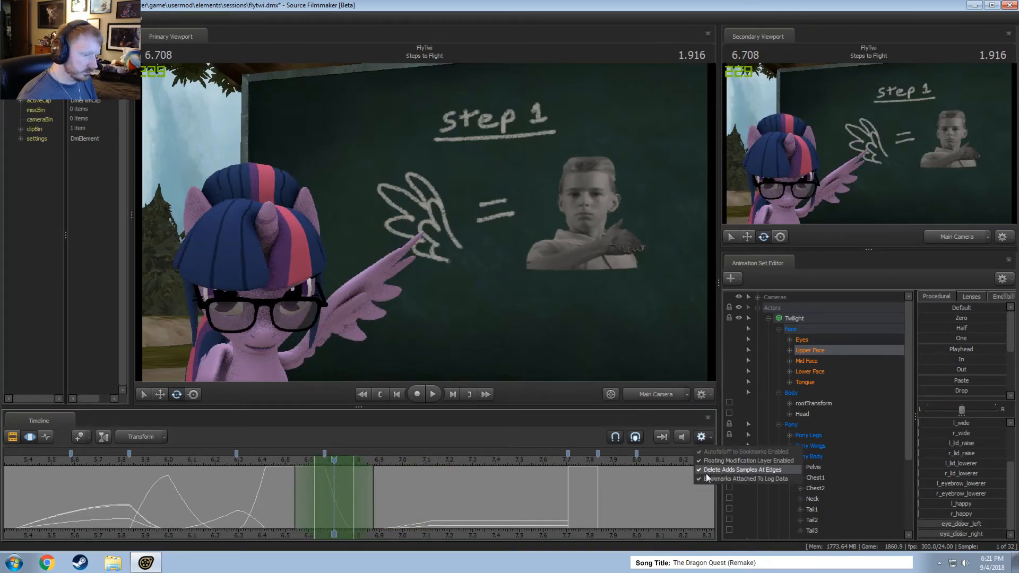
{"action": "left_click_drag", "start_coordinate": [342, 482], "coordinate": [350, 483]}
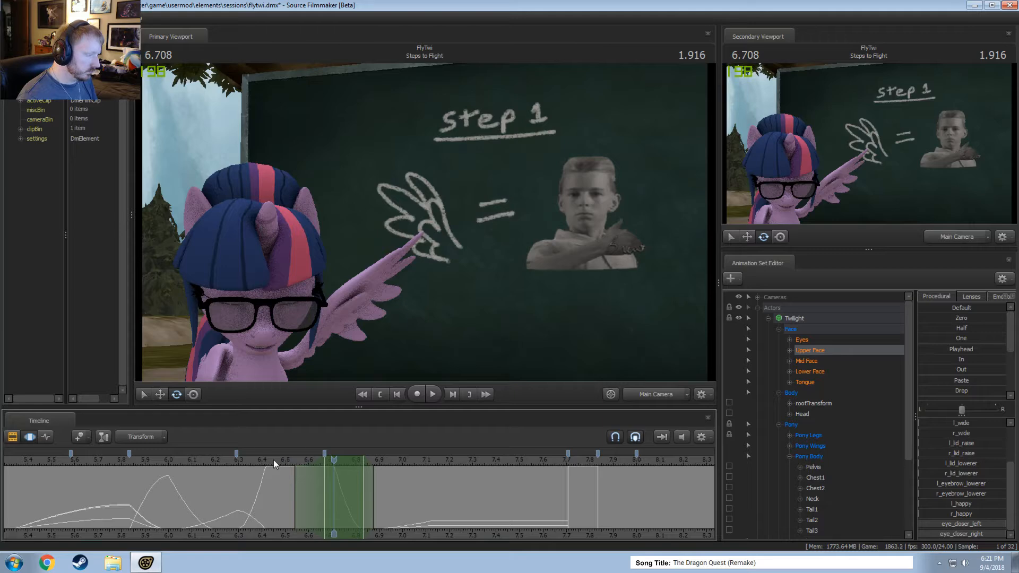
{"action": "left_click", "coordinate": [273, 461]}
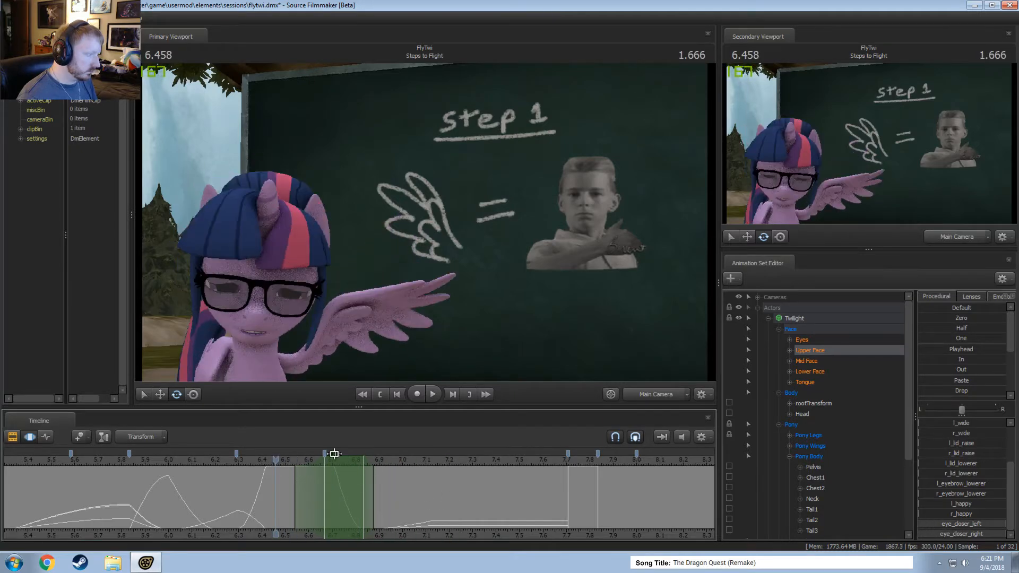
- Widen both of Twilight's eyes at 6.833 s, easing in from about 6.7 s and easing out until about 7.12 s
{"action": "key", "text": "Escape"}
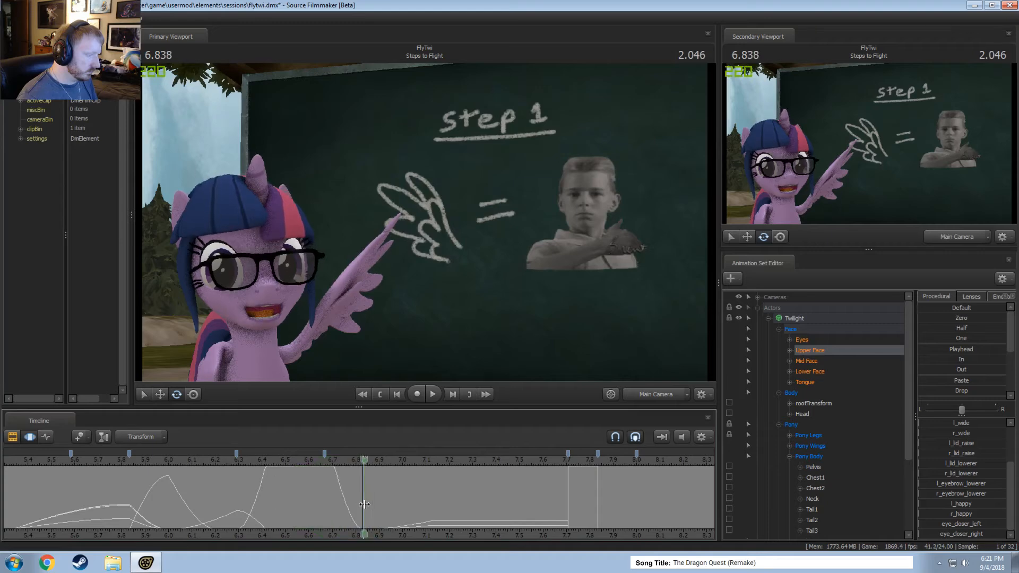
{"action": "left_click", "coordinate": [364, 504], "text": "shift"}
{"action": "left_click_drag", "start_coordinate": [392, 503], "coordinate": [402, 502]}
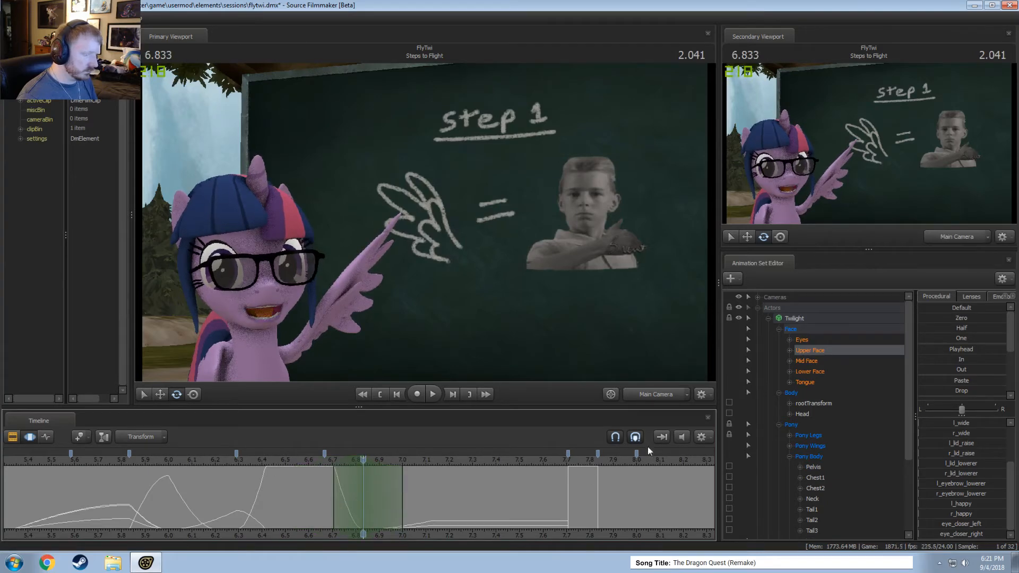
{"action": "left_click_drag", "start_coordinate": [950, 423], "coordinate": [945, 433]}
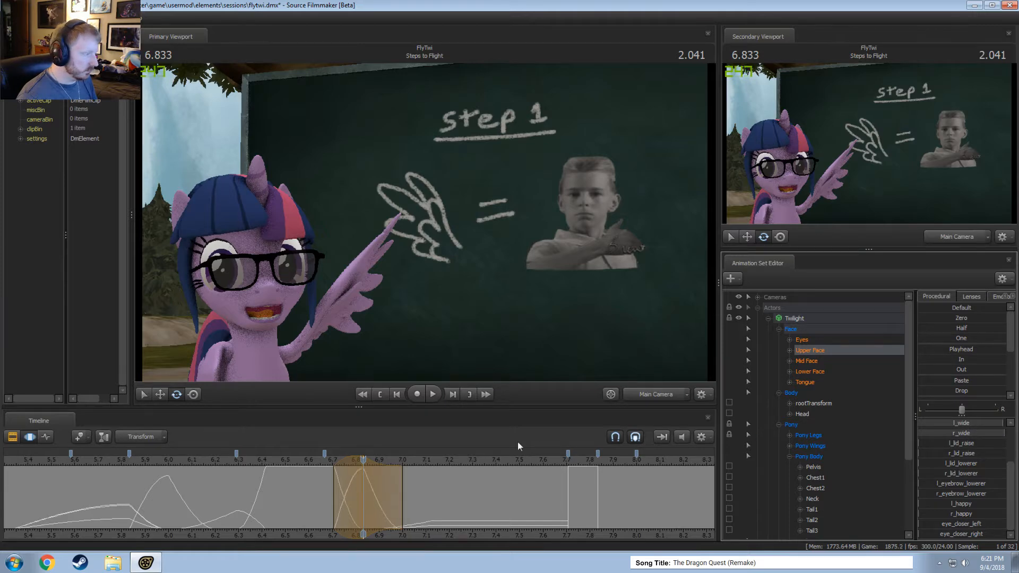
{"action": "left_click", "coordinate": [305, 466]}
{"action": "key", "text": "space"}
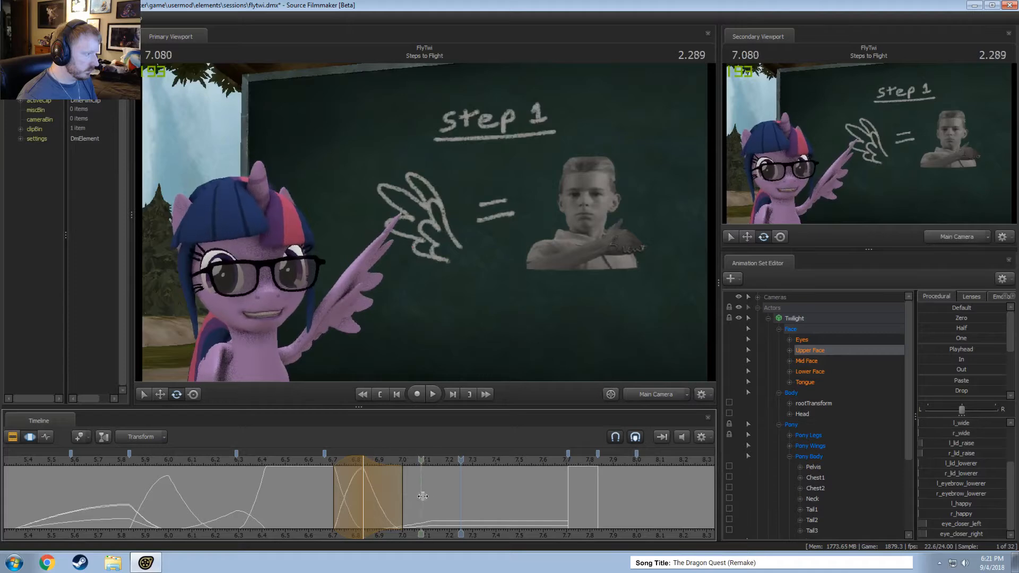
{"action": "left_click_drag", "start_coordinate": [404, 495], "coordinate": [430, 502]}
- Replay the blink and eye widening from several start points between about 6.0 s and 6.6 s to check the timing
{"action": "left_click", "coordinate": [306, 460]}
{"action": "key", "text": "space"}
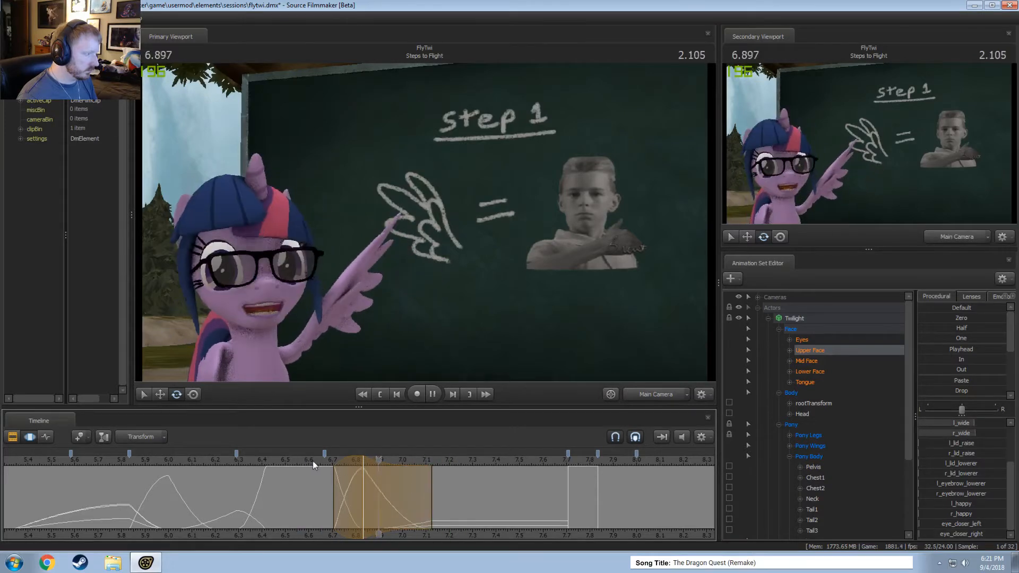
{"action": "key", "text": "space"}
{"action": "left_click", "coordinate": [217, 461]}
{"action": "key", "text": "space"}
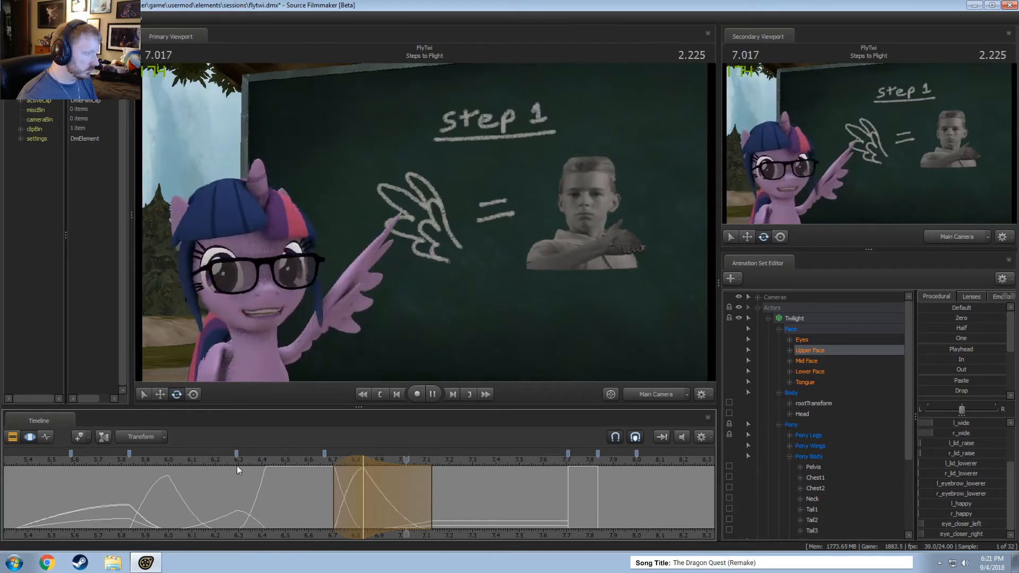
{"action": "key", "text": "space"}
{"action": "left_click", "coordinate": [169, 460]}
{"action": "key", "text": "space"}
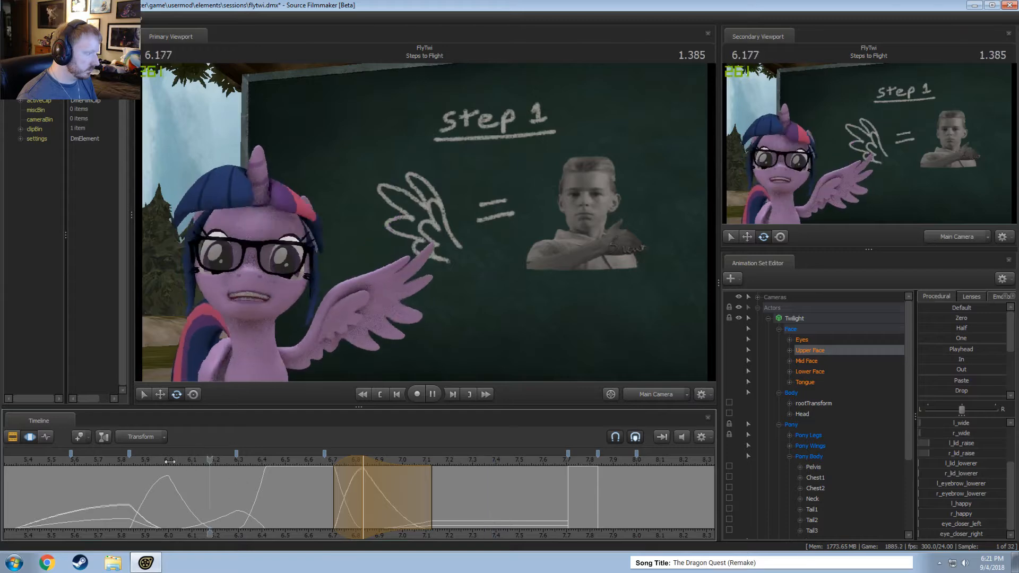
- Play the shot from about 5.65 s and again from about 4.9 s to review Twilight's overall facial animation
{"action": "scroll", "coordinate": [175, 467], "scroll_direction": "down", "scroll_amount": 2}
{"action": "left_click", "coordinate": [197, 458]}
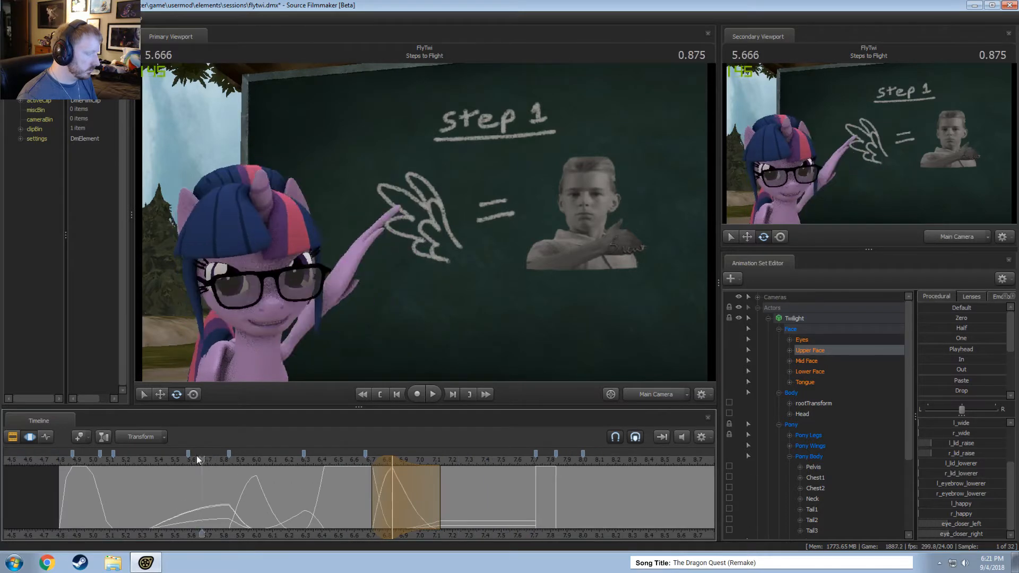
{"action": "key", "text": "space"}
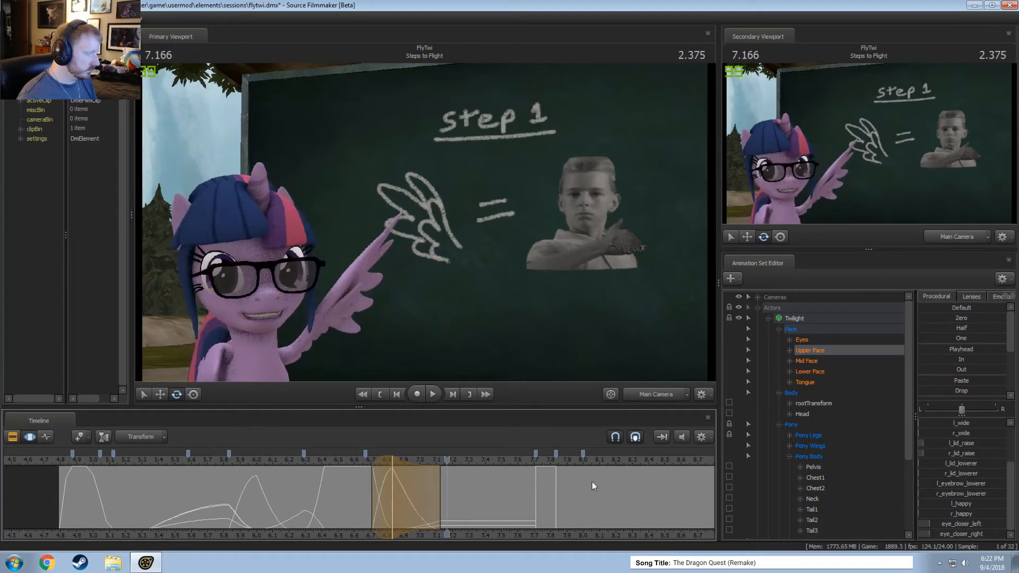
{"action": "left_click", "coordinate": [70, 462]}
{"action": "key", "text": "space"}
{"action": "key", "text": "space"}
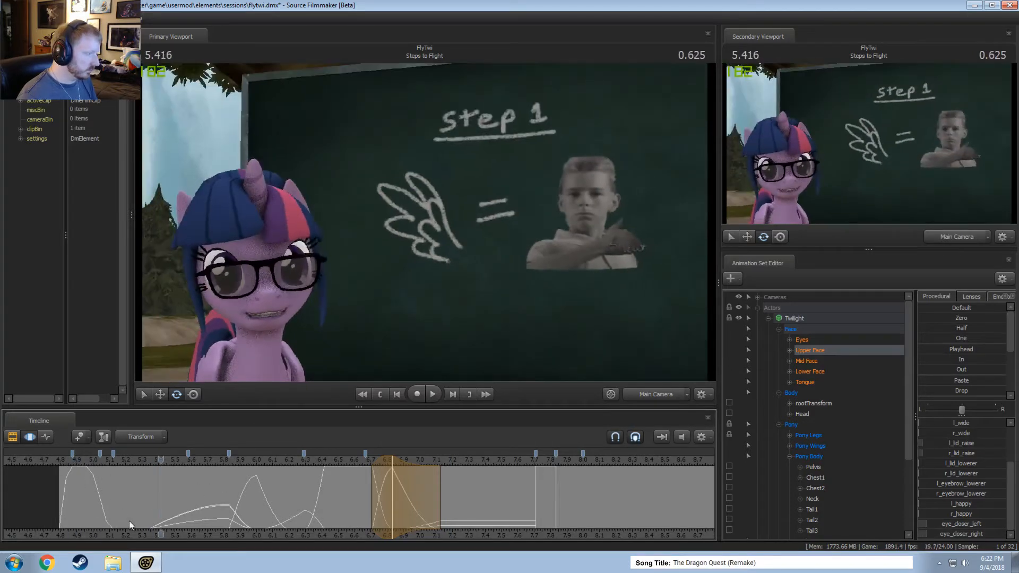
- Place a time selection from about 4.8 s to 5.12 s over Twilight's upper-face blink near the start of the shot
{"action": "middle_click_drag", "start_coordinate": [143, 533], "coordinate": [307, 533]}
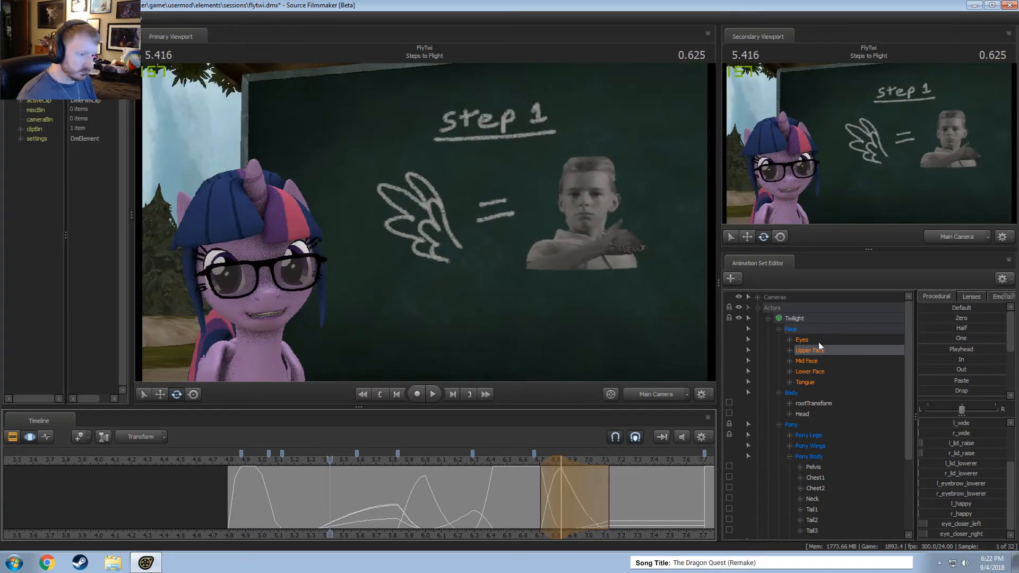
{"action": "left_click_drag", "start_coordinate": [242, 478], "coordinate": [282, 491]}
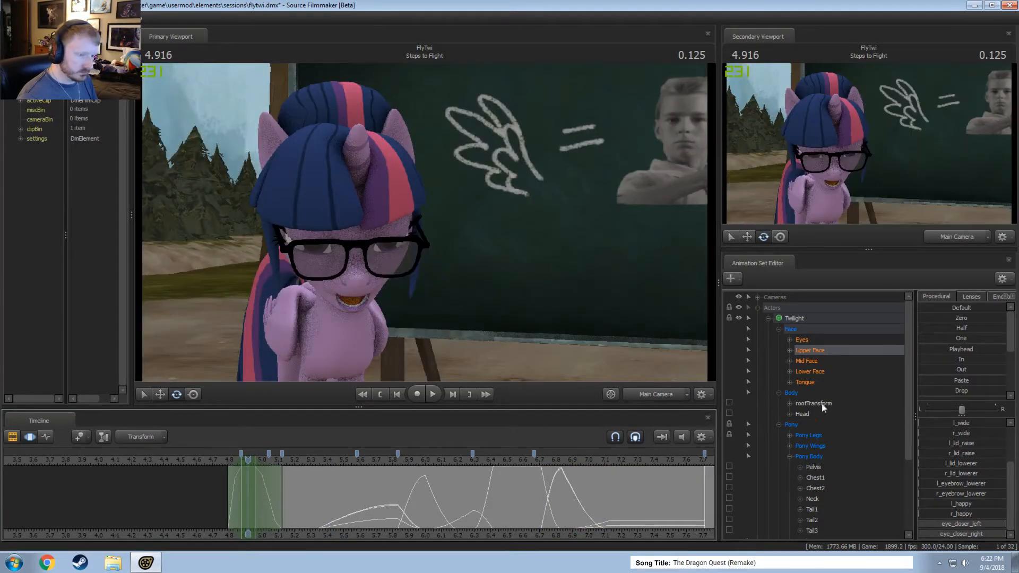
- Offset Twilight's vertical eye direction over the head dip at about 4.9 s and play back the result
{"action": "left_click", "coordinate": [802, 341]}
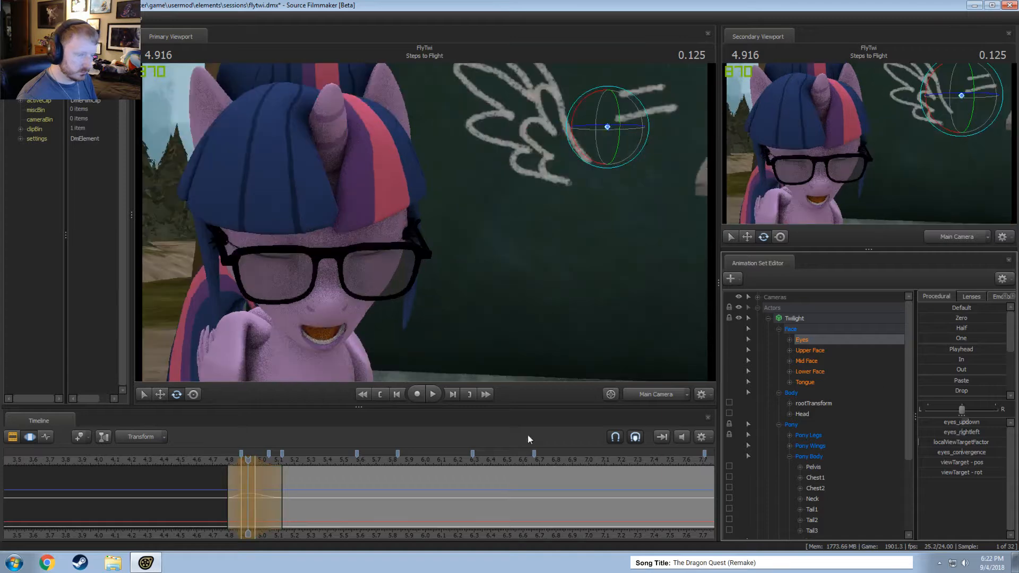
{"action": "mouse_move", "coordinate": [275, 483]}
{"action": "left_mouse_down"}
{"action": "mouse_move", "coordinate": [247, 491]}
{"action": "mouse_move", "coordinate": [269, 478]}
{"action": "left_mouse_up"}
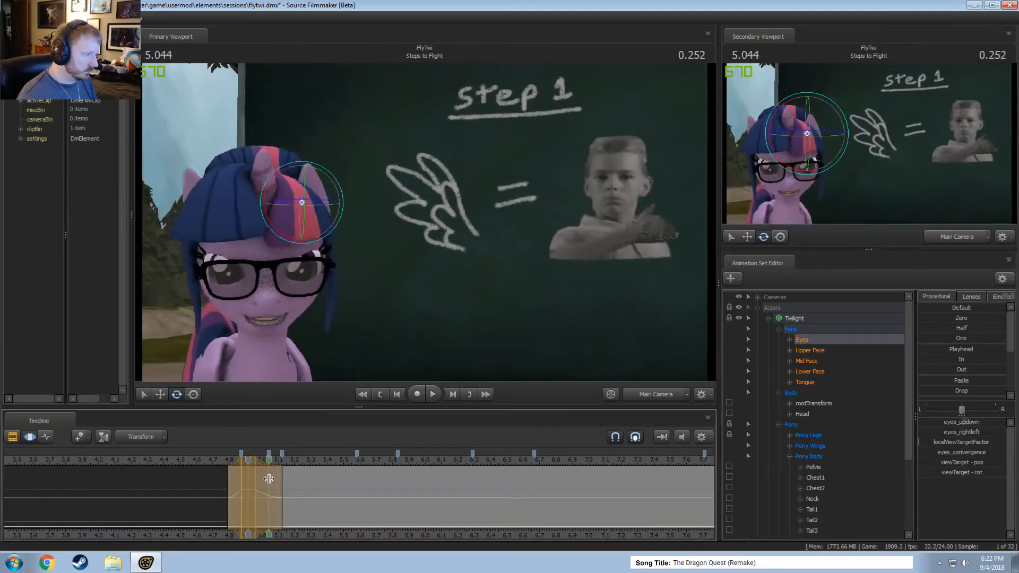
{"action": "key", "text": "space"}
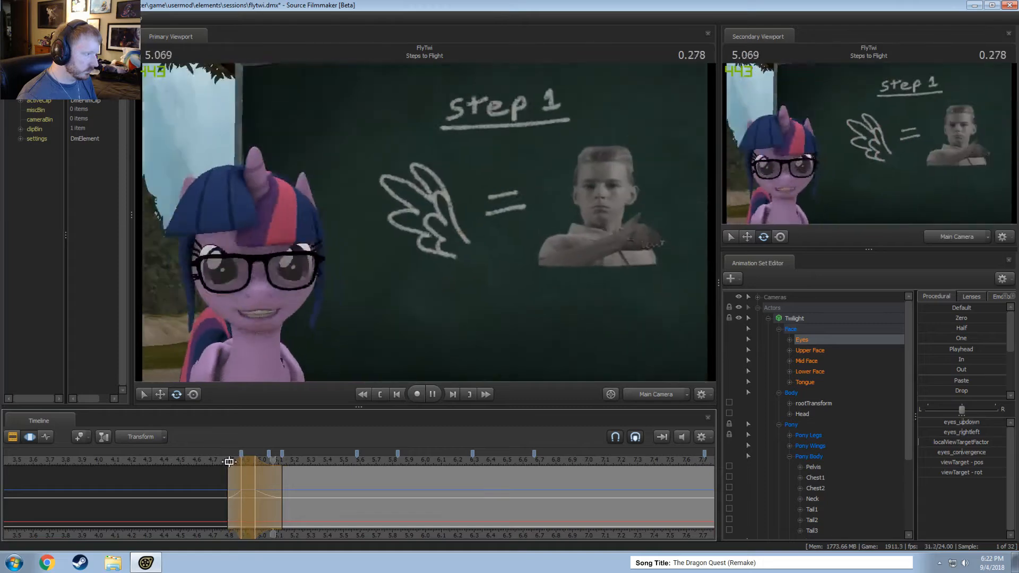
{"action": "left_click", "coordinate": [311, 494]}
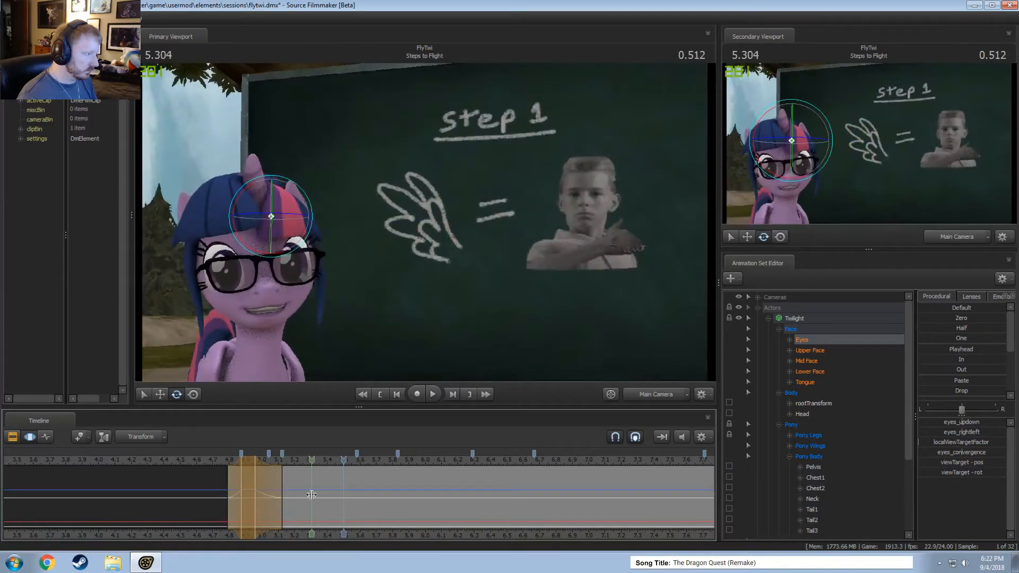
{"action": "key", "text": "space"}
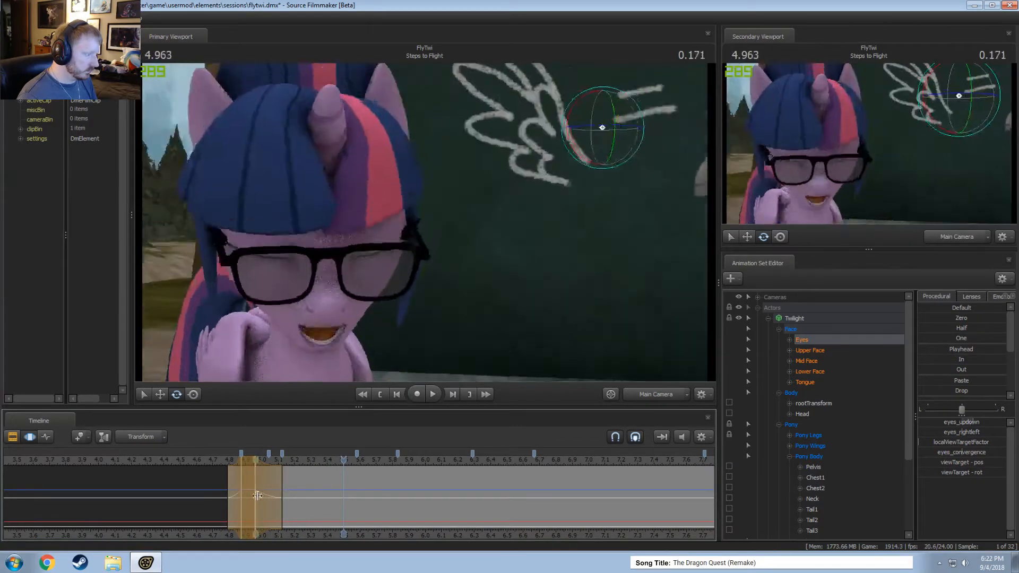
- Offset Twilight's eyes_updown and eyes_rightleft at 5.833 s, with falloffs spanning about 5.6 to 6.0 s
{"action": "left_click", "coordinate": [317, 496]}
{"action": "left_click_drag", "start_coordinate": [317, 497], "coordinate": [407, 515]}
{"action": "key", "text": "F2"}
{"action": "key", "text": "F3"}
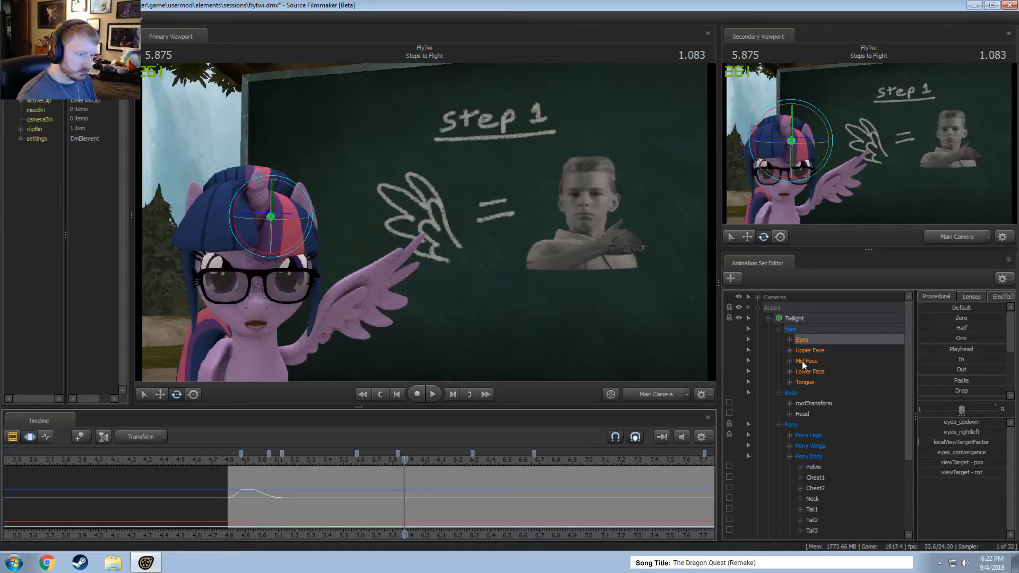
{"action": "left_click_drag", "start_coordinate": [339, 508], "coordinate": [388, 508]}
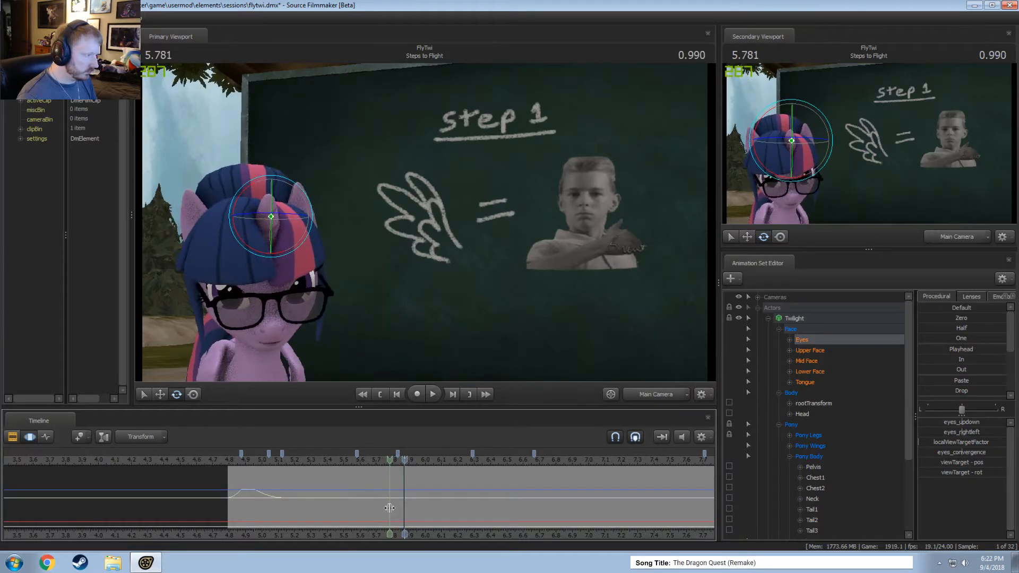
{"action": "left_click", "coordinate": [396, 508]}
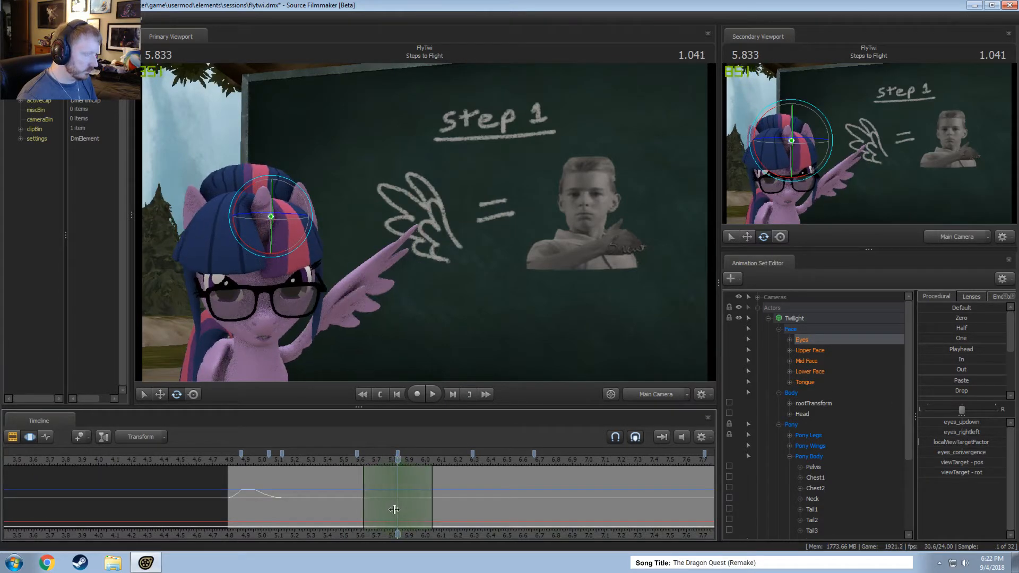
{"action": "left_click_drag", "start_coordinate": [434, 501], "coordinate": [425, 500]}
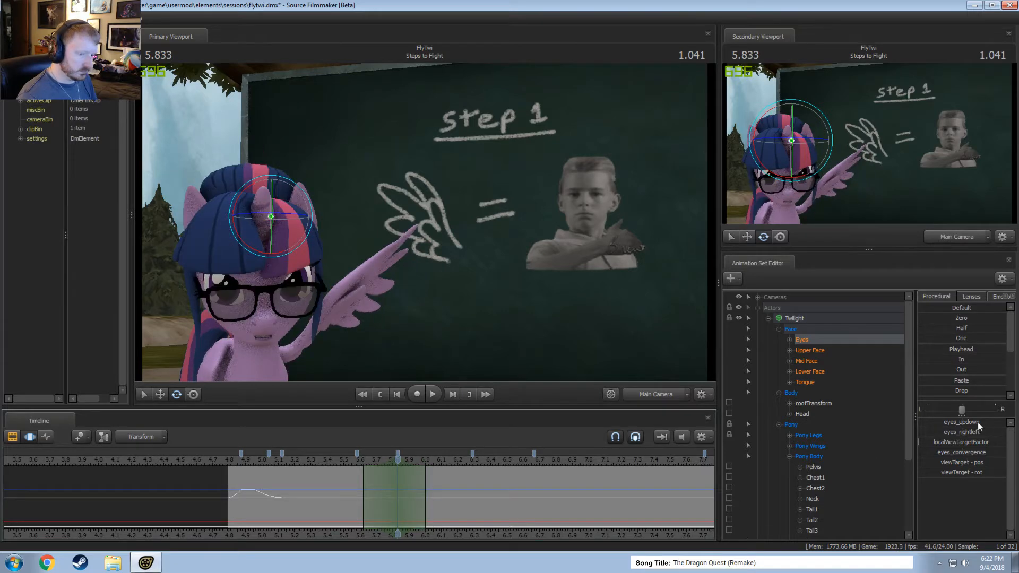
{"action": "left_click_drag", "start_coordinate": [978, 422], "coordinate": [978, 422]}
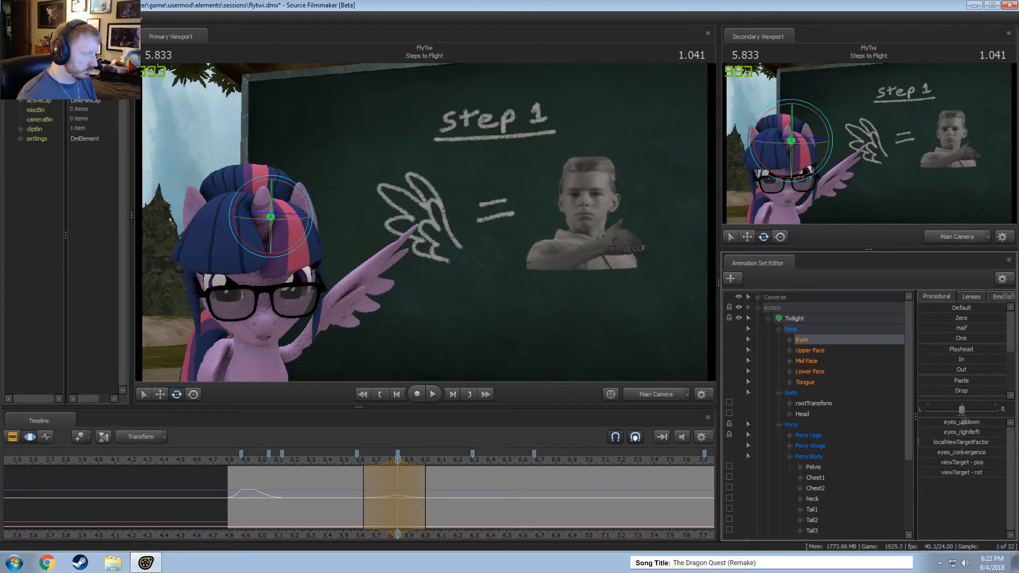
{"action": "left_click_drag", "start_coordinate": [968, 431], "coordinate": [970, 431]}
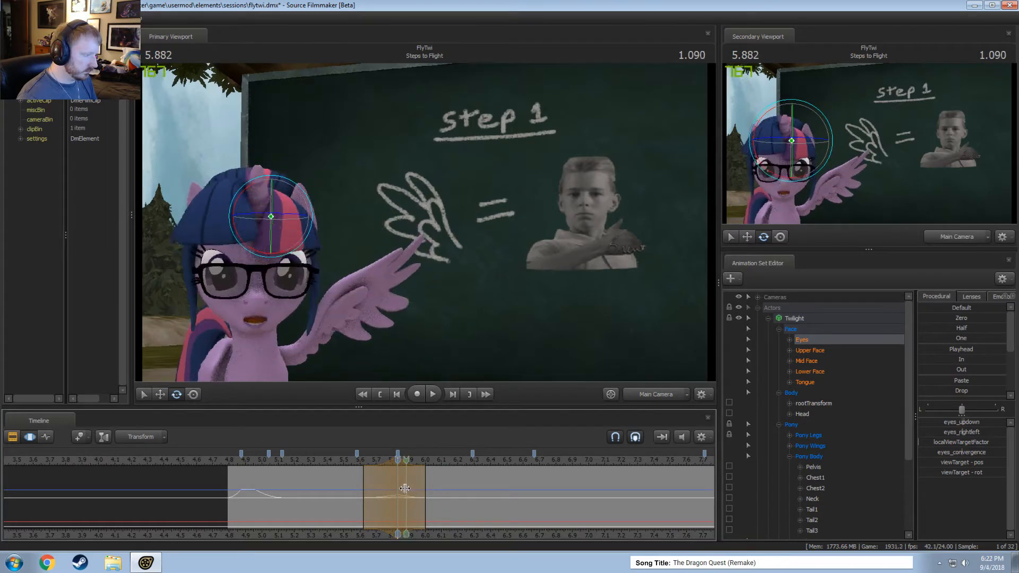
- Adjust the vertical eye direction at 6.000 s with a falloff from about 5.83 s, and extend the trailing falloff to about 6.25 s
{"action": "mouse_move", "coordinate": [410, 492]}
{"action": "left_mouse_down"}
{"action": "mouse_move", "coordinate": [399, 492]}
{"action": "mouse_move", "coordinate": [425, 494]}
{"action": "mouse_move", "coordinate": [347, 492]}
{"action": "mouse_move", "coordinate": [430, 493]}
{"action": "mouse_move", "coordinate": [370, 491]}
{"action": "mouse_move", "coordinate": [431, 499]}
{"action": "mouse_move", "coordinate": [415, 499]}
{"action": "left_mouse_up"}
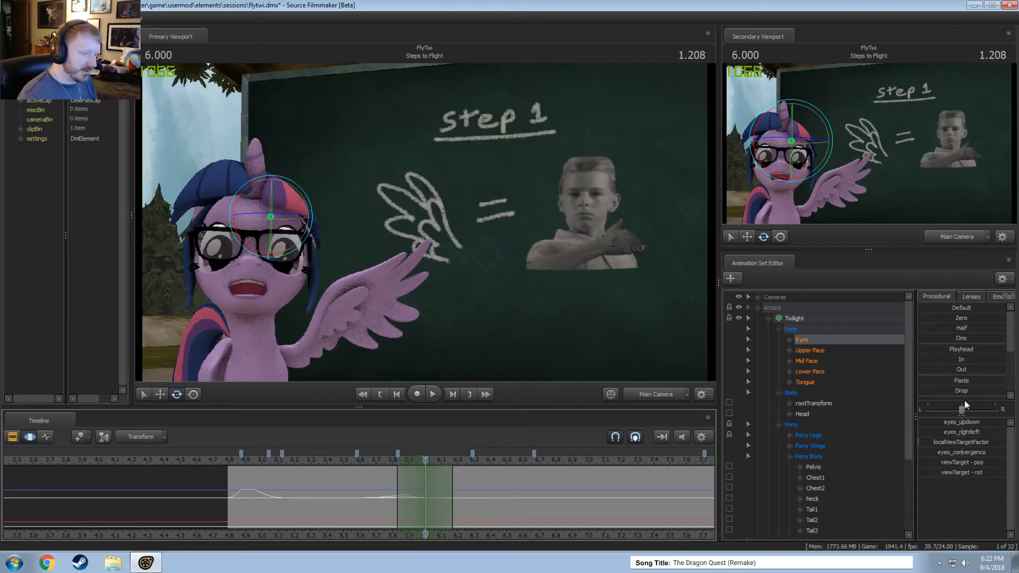
{"action": "left_click_drag", "start_coordinate": [976, 428], "coordinate": [976, 428]}
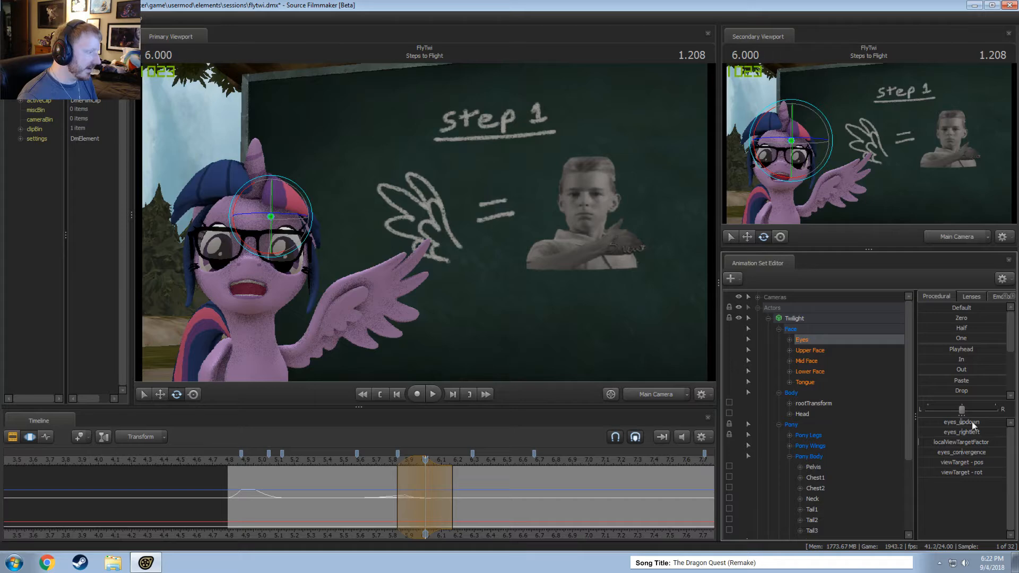
{"action": "left_click", "coordinate": [369, 461]}
{"action": "key", "text": "space"}
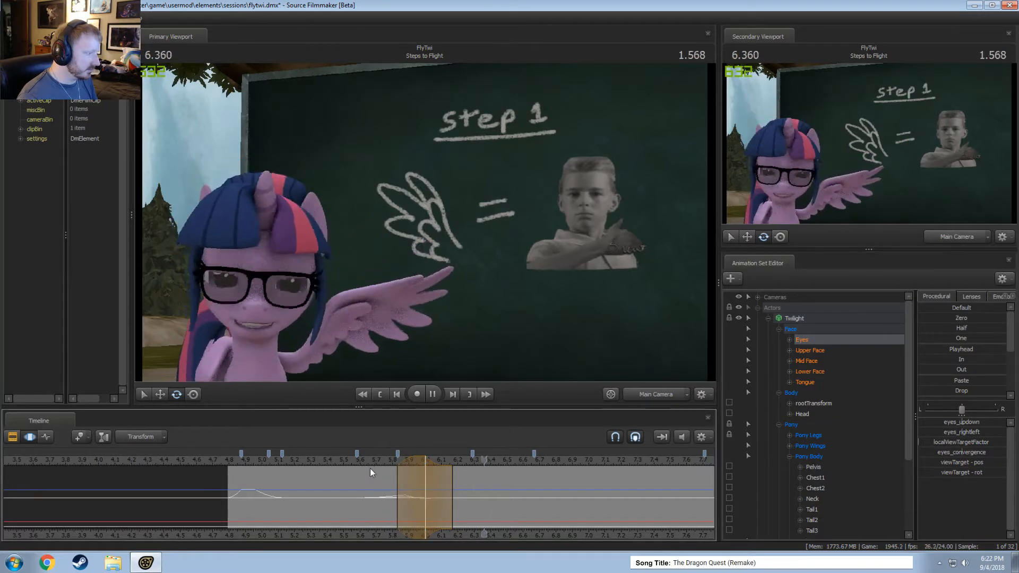
{"action": "key", "text": "space"}
{"action": "left_click_drag", "start_coordinate": [453, 480], "coordinate": [467, 485]}
- Try to shift the centre of the time selection to 6.041 s, undo the shift and replay the eye motion
{"action": "left_click", "coordinate": [365, 462]}
{"action": "key", "text": "space"}
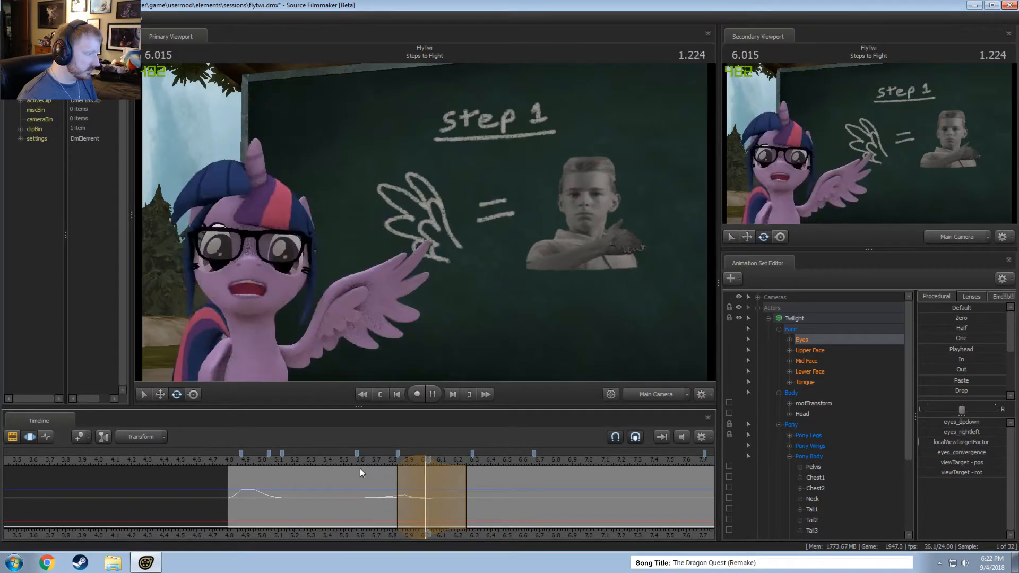
{"action": "key", "text": "space"}
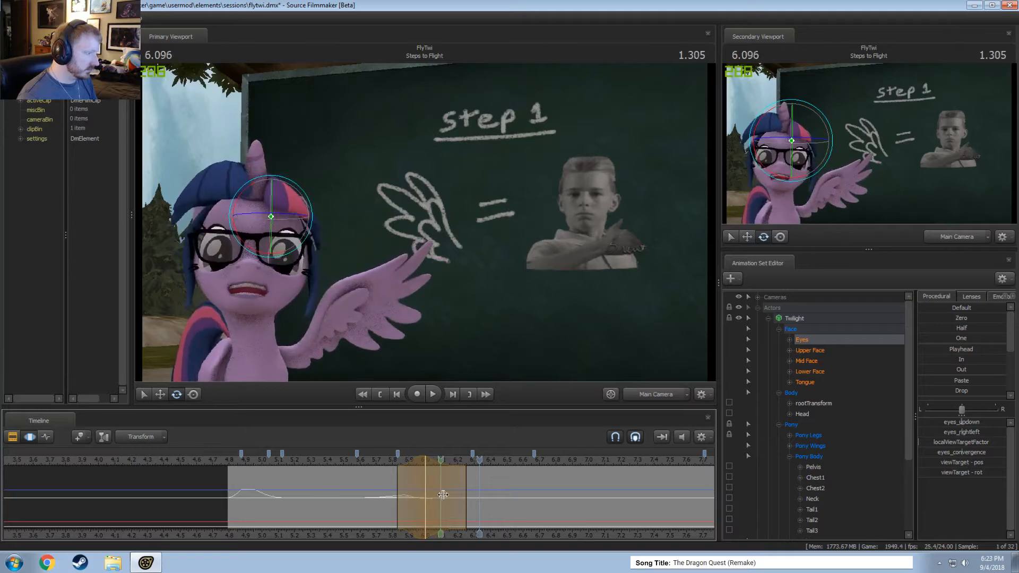
{"action": "left_click_drag", "start_coordinate": [433, 481], "coordinate": [439, 481]}
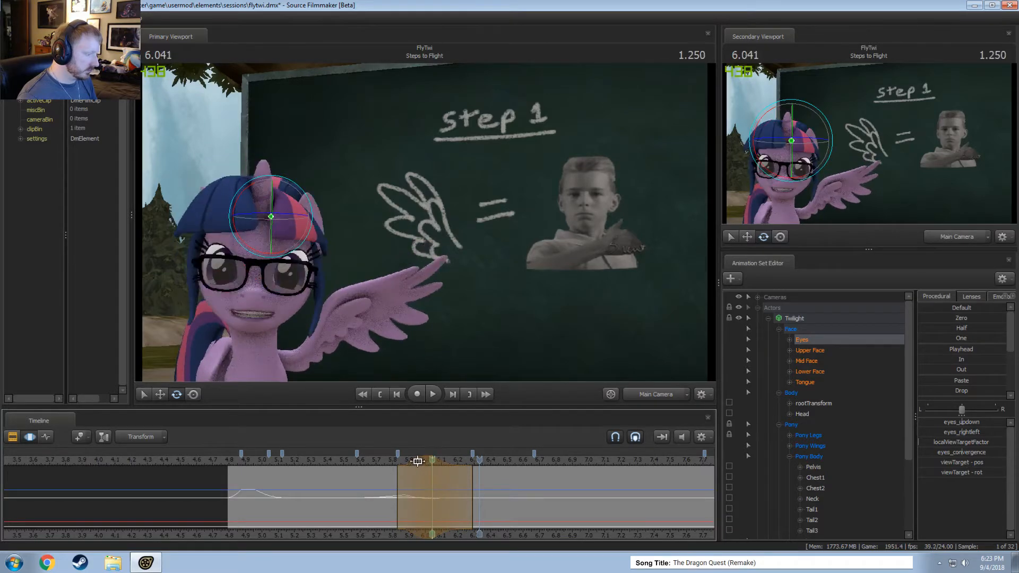
{"action": "key", "text": "ctrl+z"}
{"action": "left_click", "coordinate": [357, 462]}
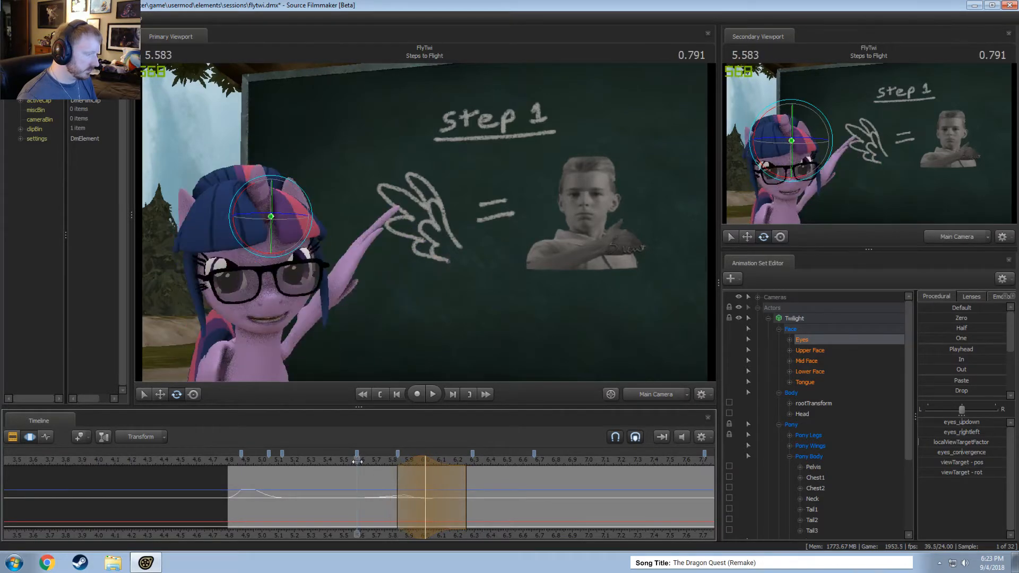
{"action": "key", "text": "space"}
{"action": "key", "text": "space"}
- Using the Upper Face curves, set a time selection over the next blink from about 6.4 to 6.7 s with falloffs on both sides
{"action": "middle_click_drag", "start_coordinate": [525, 523], "coordinate": [383, 525]}
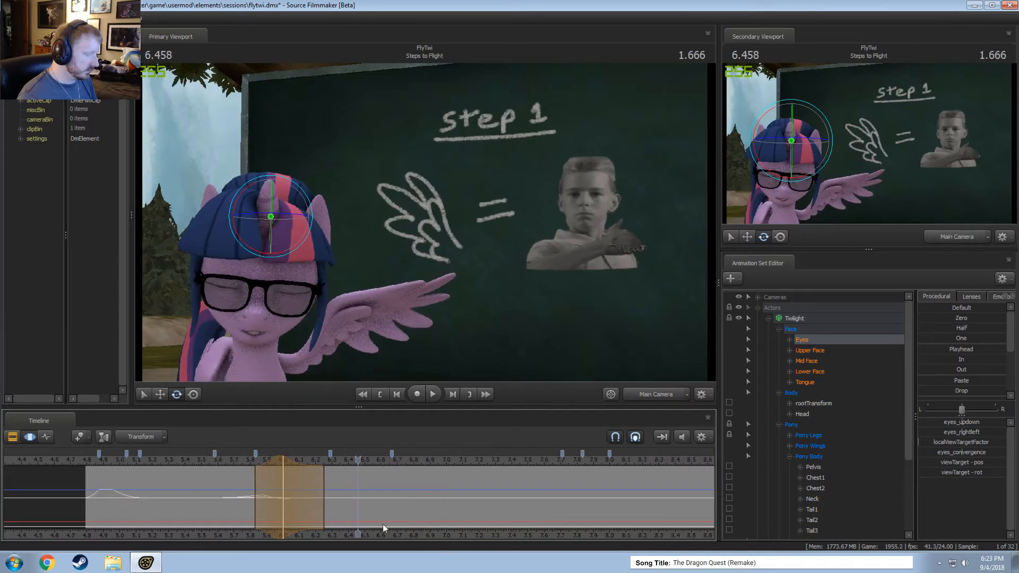
{"action": "key", "text": "space"}
{"action": "key", "text": "space"}
{"action": "left_click", "coordinate": [810, 350]}
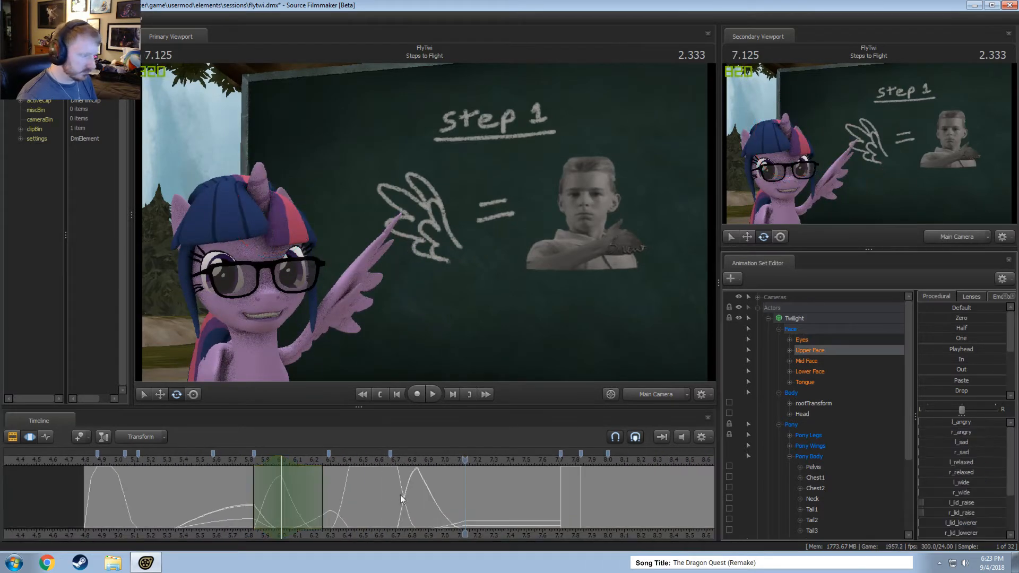
{"action": "left_click_drag", "start_coordinate": [349, 495], "coordinate": [396, 496], "text": "shift"}
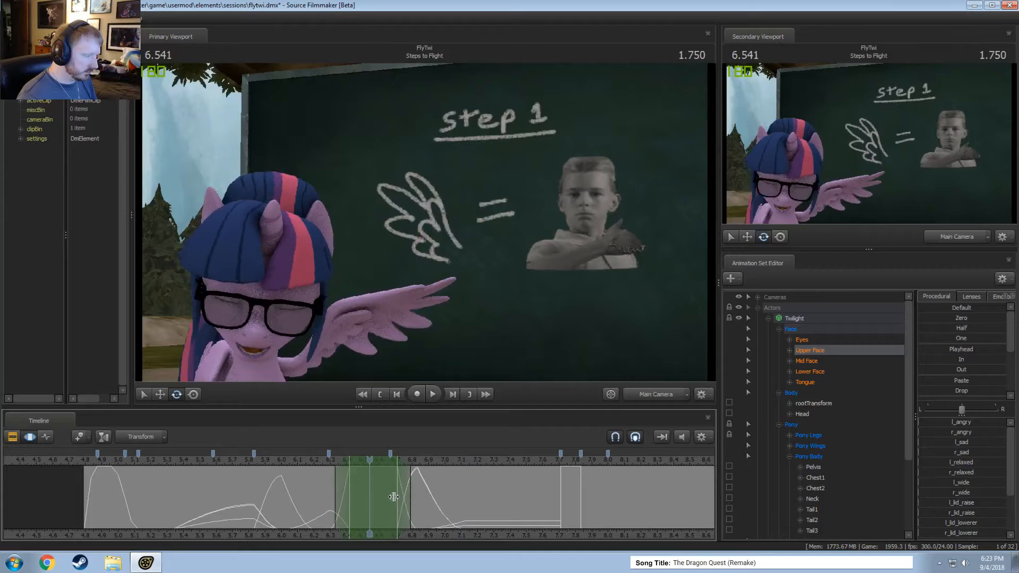
{"action": "scroll", "coordinate": [393, 496], "scroll_direction": "up", "scroll_amount": 1}
{"action": "key", "text": "Right"}
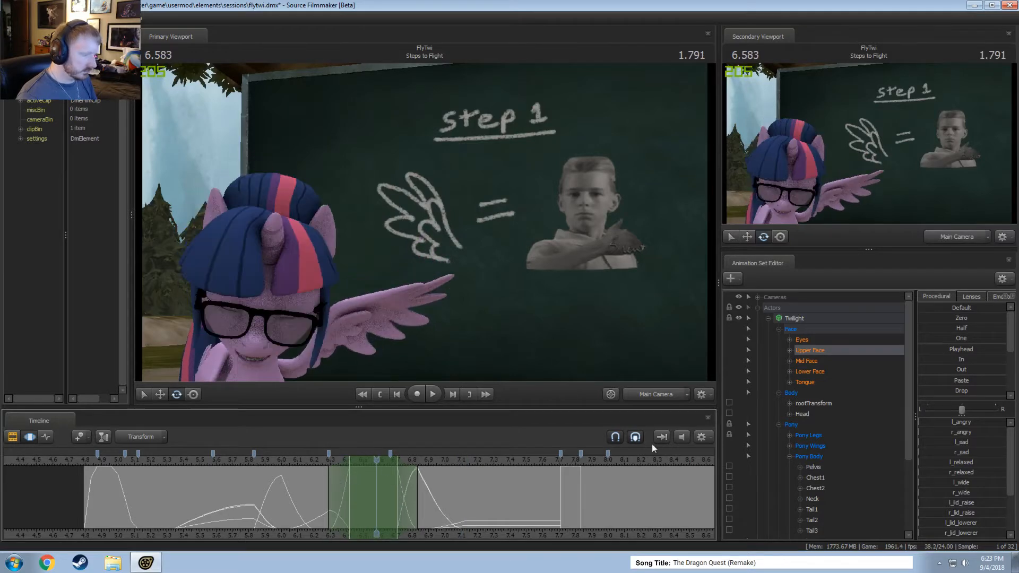
- Offset Twilight's eyes_updown during the selected blink and widen both falloffs to span about 6.25 to 6.87 s
{"action": "left_click", "coordinate": [816, 339]}
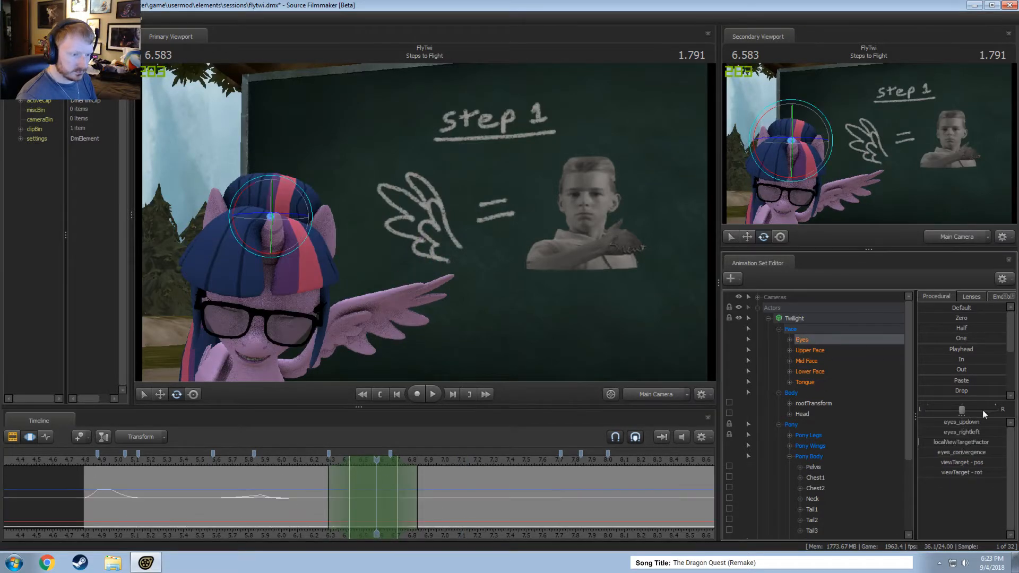
{"action": "left_click_drag", "start_coordinate": [964, 423], "coordinate": [970, 423]}
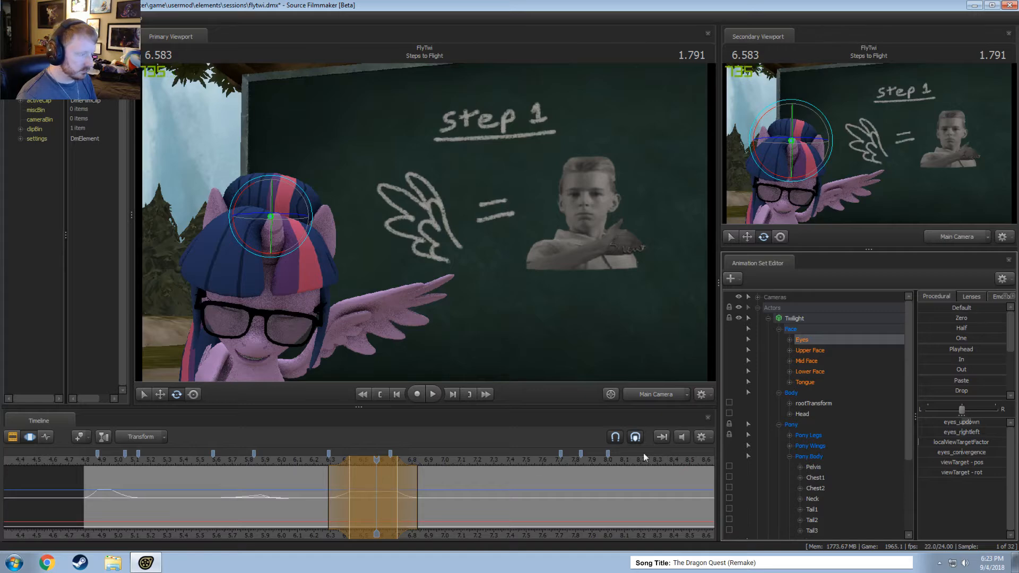
{"action": "key", "text": "shift"}
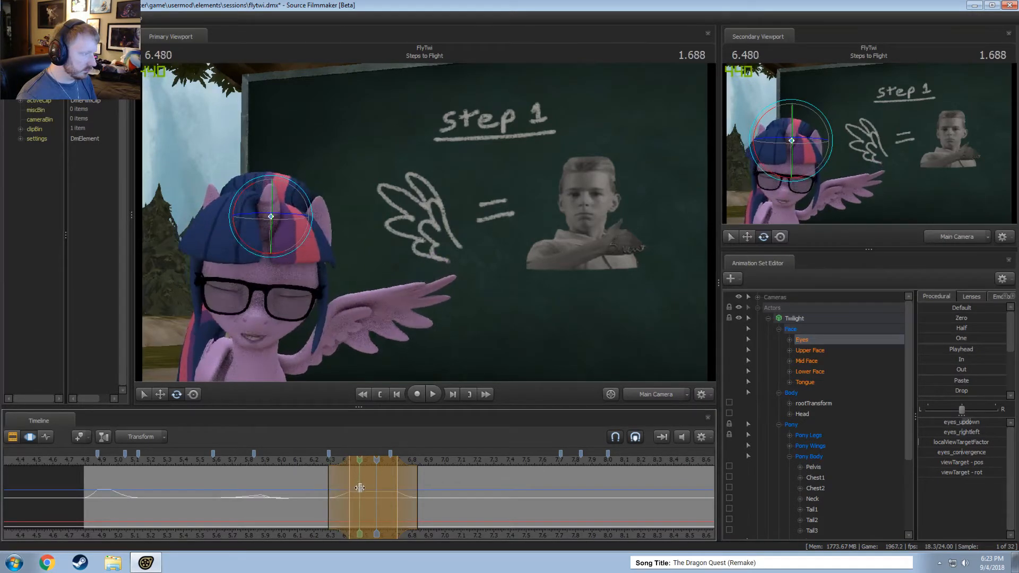
{"action": "scroll", "coordinate": [385, 492], "scroll_direction": "up", "scroll_amount": 2, "text": "shift"}
{"action": "key", "text": "shift"}
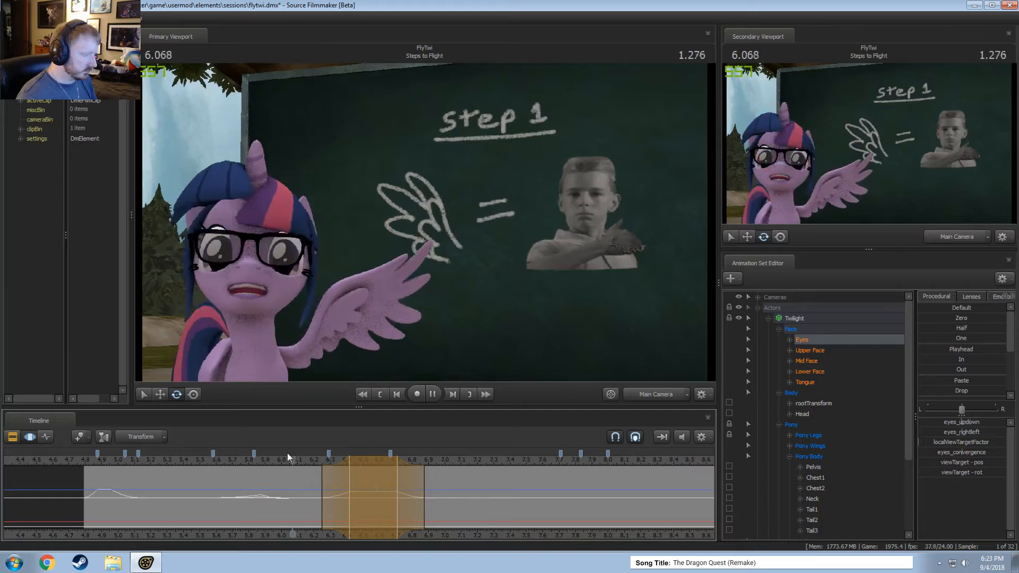
- Shorten the leading falloff of the blink's eye movement so it starts at 6.291 s, and replay the motion
{"action": "key", "text": "space"}
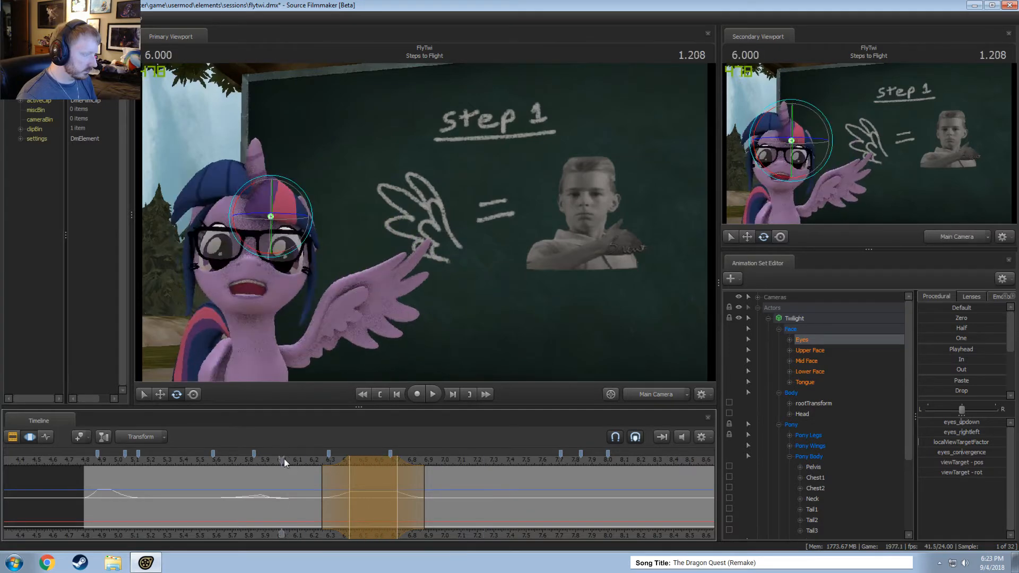
{"action": "key", "text": "space"}
{"action": "left_click", "coordinate": [330, 504]}
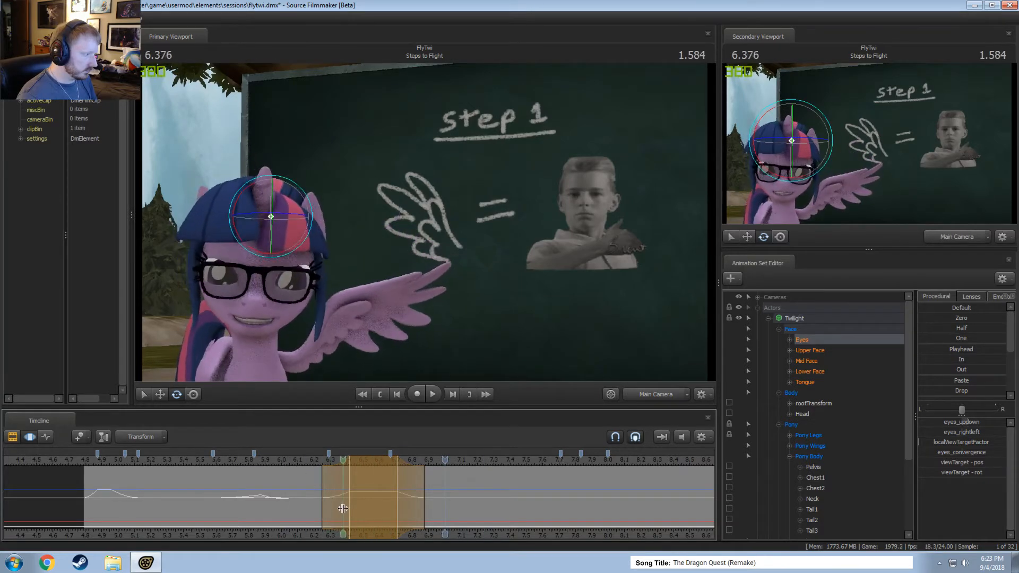
{"action": "left_click_drag", "start_coordinate": [342, 509], "coordinate": [331, 505]}
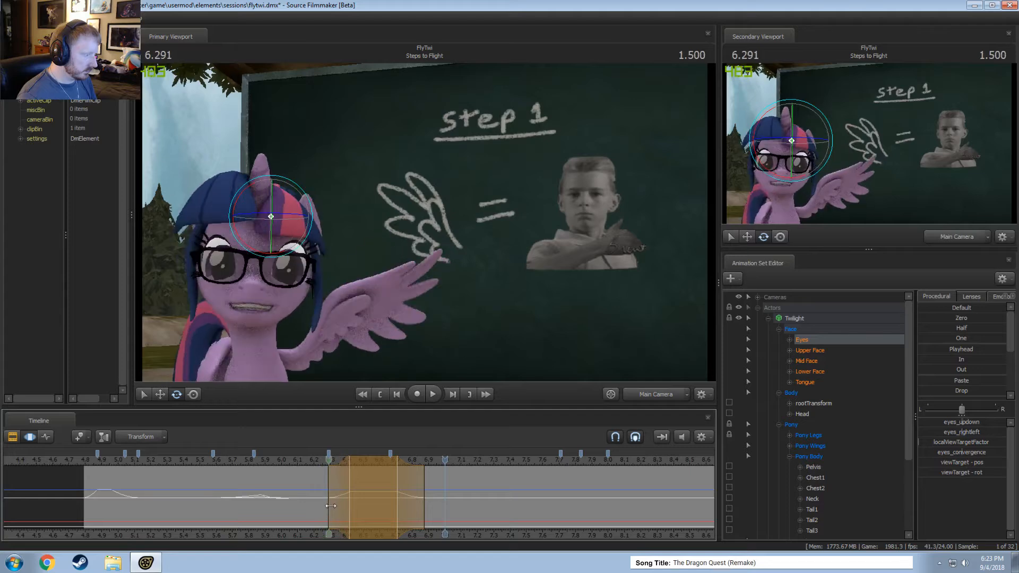
{"action": "key", "text": "space"}
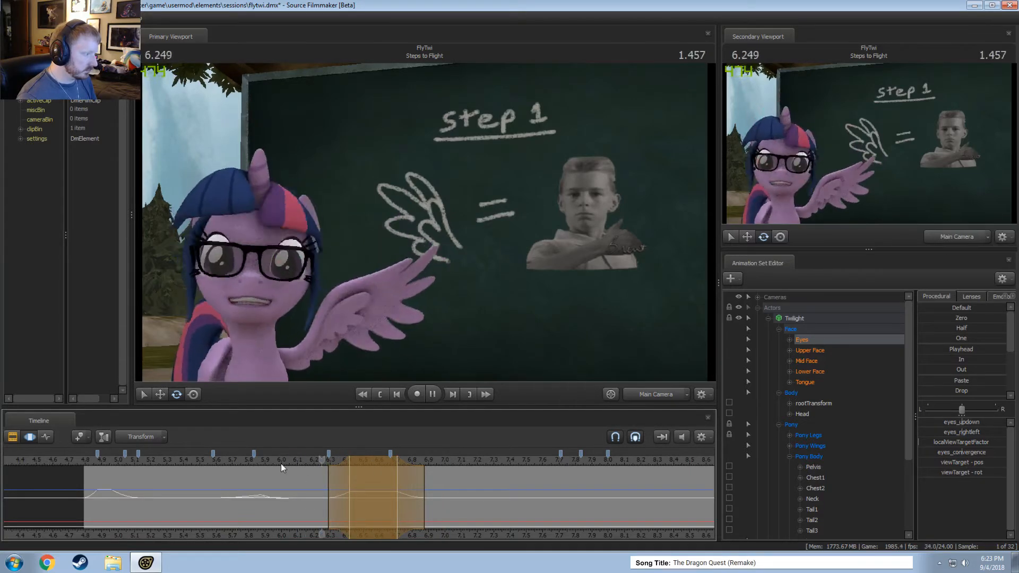
{"action": "key", "text": "space"}
{"action": "left_click", "coordinate": [206, 463]}
{"action": "key", "text": "space"}
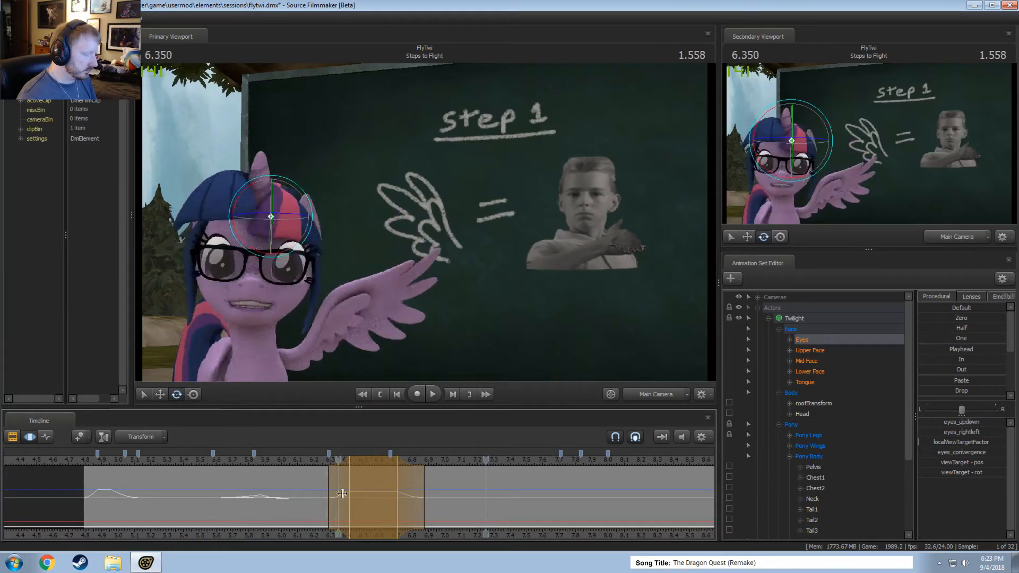
{"action": "key", "text": "space"}
- Adjust Twilight's eyes_updown at 6.916 s with falloffs spanning about 6.7 to 7.2 s, and play it back
{"action": "left_click", "coordinate": [431, 510], "text": "shift"}
{"action": "scroll", "coordinate": [426, 510], "scroll_direction": "up", "scroll_amount": 6}
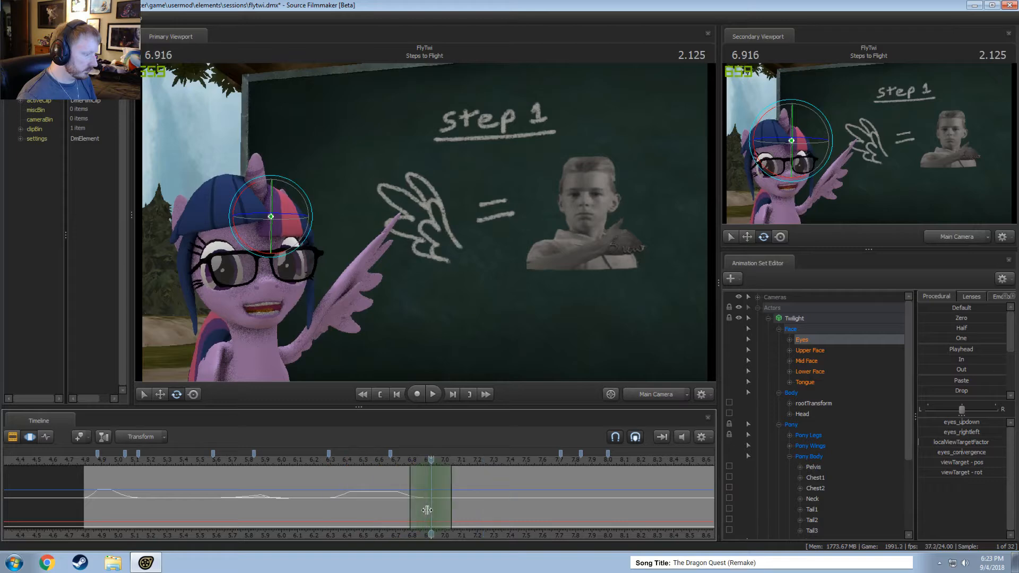
{"action": "left_click_drag", "start_coordinate": [470, 506], "coordinate": [476, 507]}
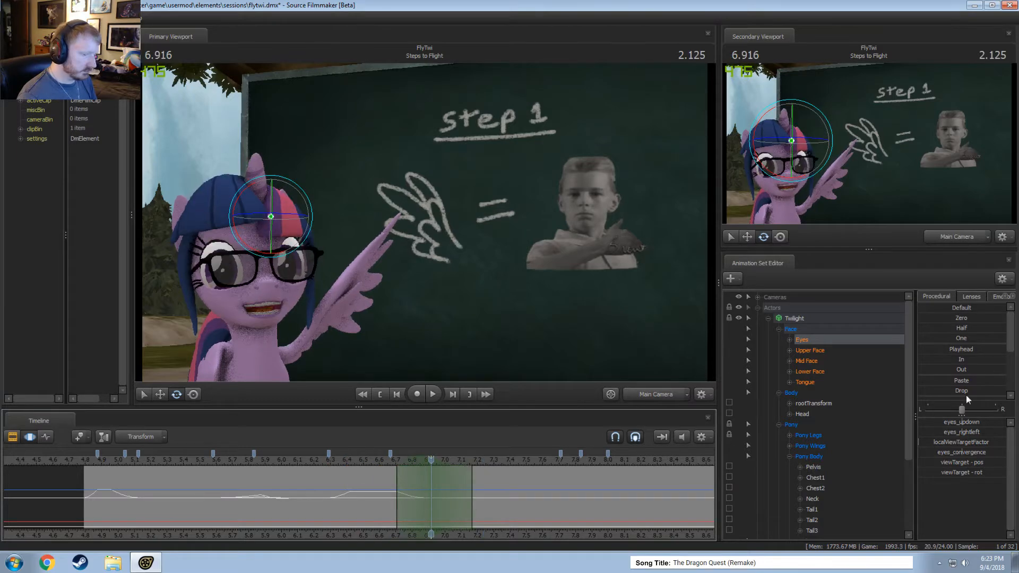
{"action": "left_click_drag", "start_coordinate": [957, 422], "coordinate": [959, 422]}
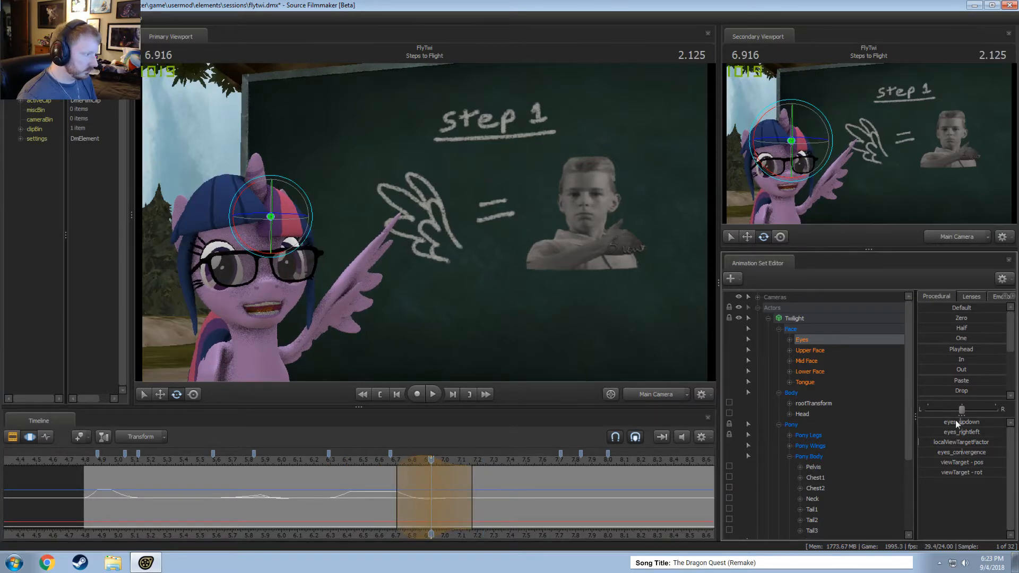
{"action": "key", "text": "space"}
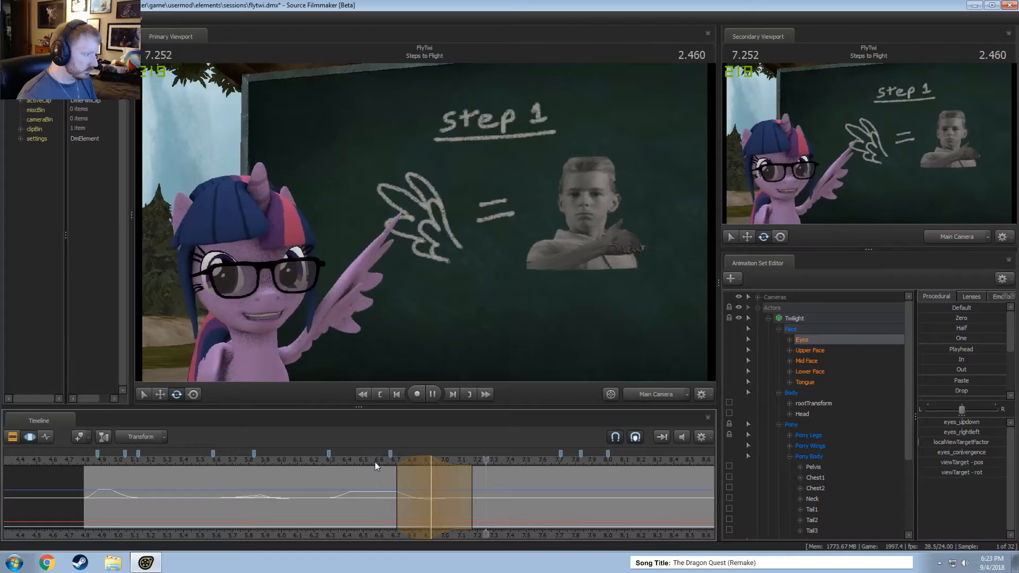
- Retime Twilight's selected eye adjustment to peak at about 6.96 s and end its trailing falloff at about 7.2 s, then replay it
{"action": "key", "text": "space"}
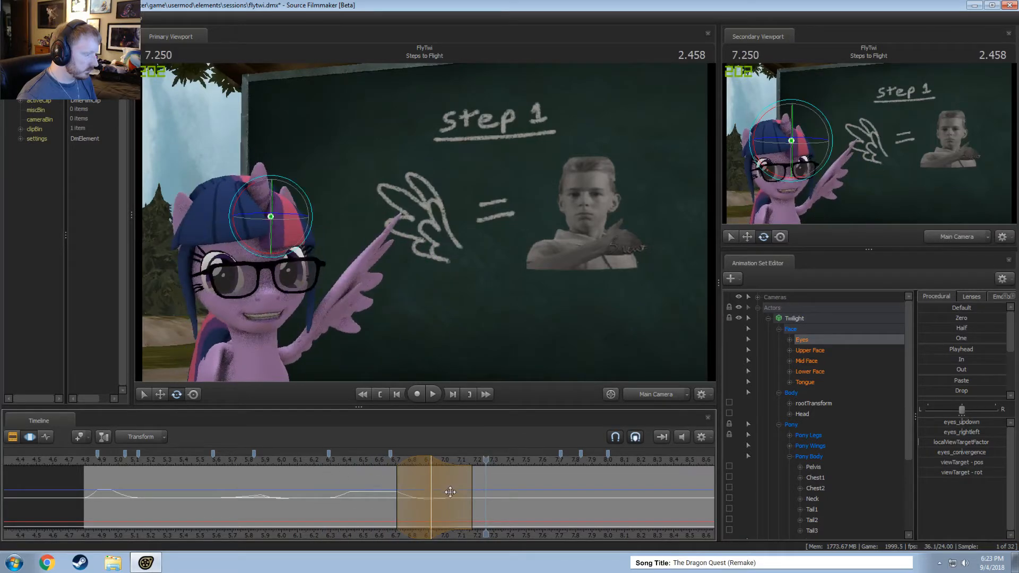
{"action": "left_click_drag", "start_coordinate": [451, 489], "coordinate": [460, 488]}
{"action": "left_click_drag", "start_coordinate": [380, 493], "coordinate": [486, 503]}
{"action": "key", "text": "space"}
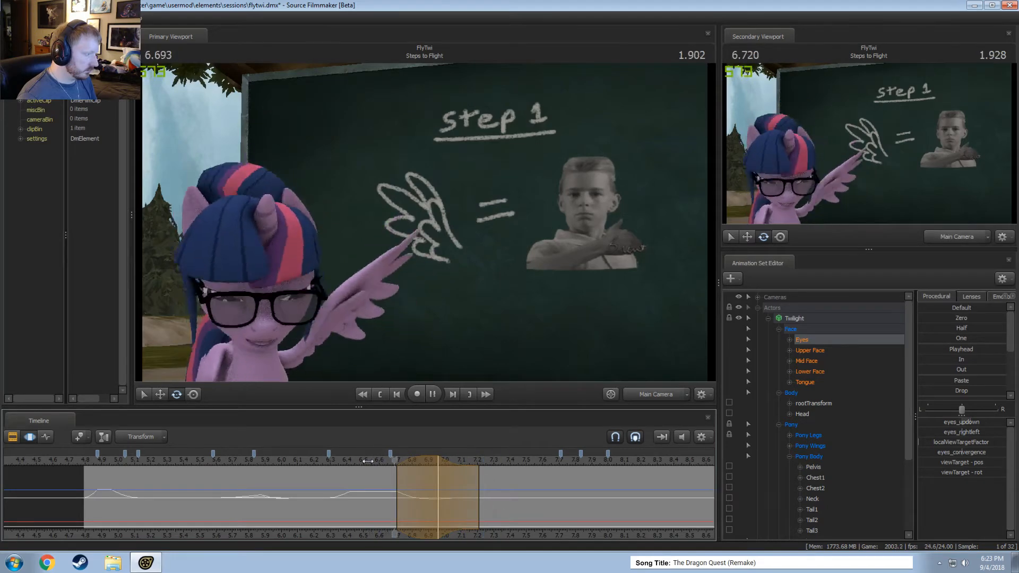
{"action": "key", "text": "space"}
- Adjust Twilight's eyes_updown at about 7.17 s with falloffs spanning about 6.96 to 7.37 s
{"action": "left_click_drag", "start_coordinate": [427, 474], "coordinate": [456, 465]}
{"action": "key", "text": "Escape"}
{"action": "scroll", "coordinate": [475, 486], "scroll_direction": "up", "scroll_amount": 7, "text": "shift"}
{"action": "scroll", "coordinate": [475, 486], "scroll_direction": "up", "scroll_amount": 1, "text": "shift"}
{"action": "scroll", "coordinate": [514, 496], "scroll_direction": "down", "scroll_amount": 2, "text": "shift"}
{"action": "scroll", "coordinate": [489, 473], "scroll_direction": "down", "scroll_amount": 1, "text": "shift"}
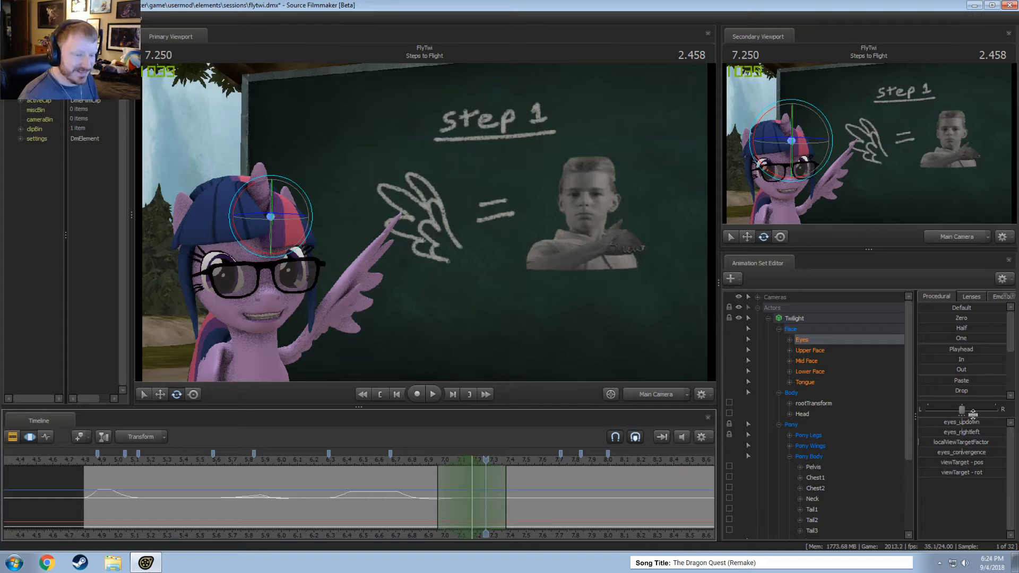
{"action": "left_click_drag", "start_coordinate": [973, 419], "coordinate": [974, 422]}
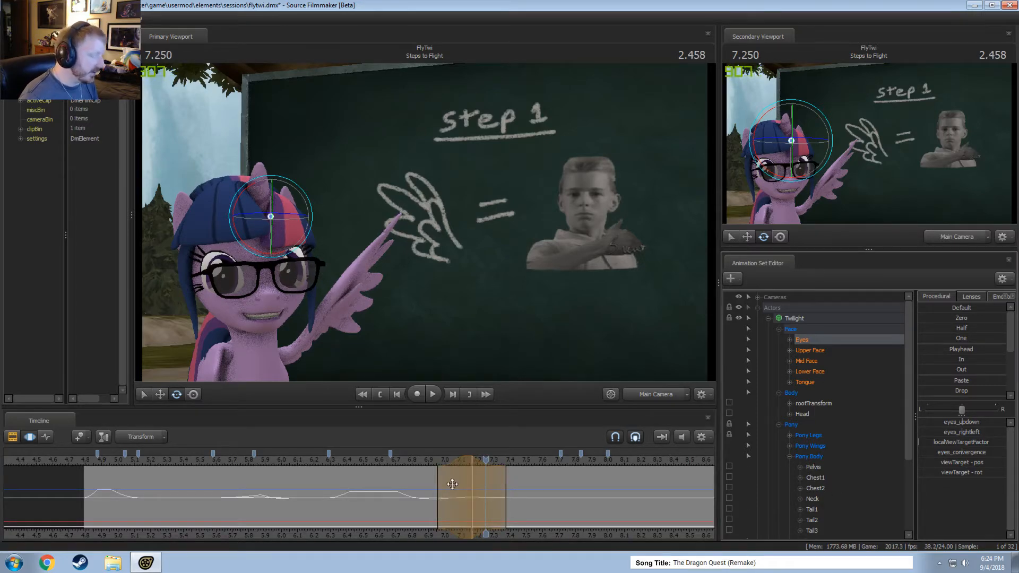
- Adjust eyes_updown again at 7.208 s, with falloffs spanning about 6.96 to 7.46 s
{"action": "left_click", "coordinate": [404, 460]}
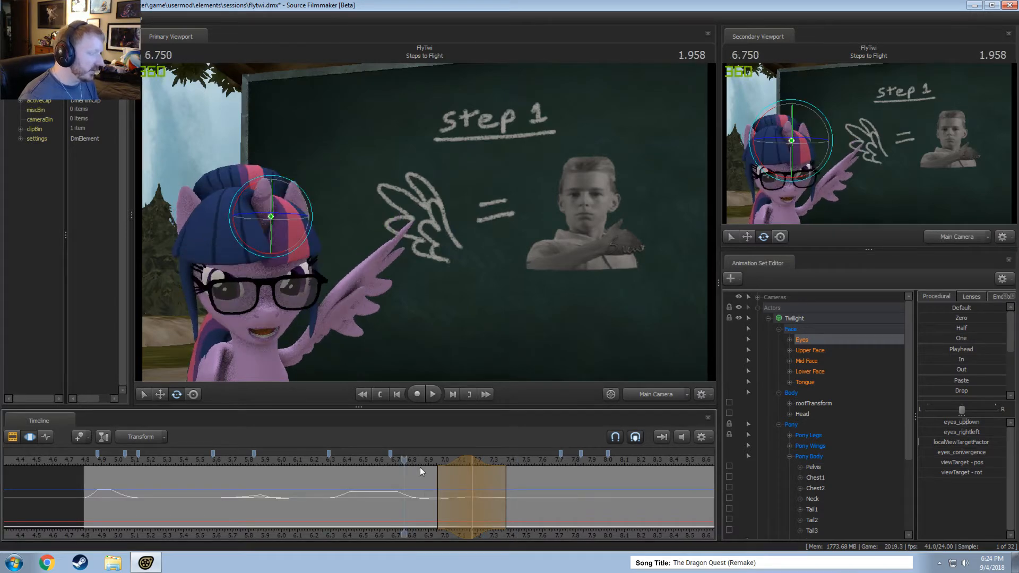
{"action": "left_click_drag", "start_coordinate": [431, 486], "coordinate": [479, 491], "text": "ctrl"}
{"action": "left_click", "coordinate": [479, 492], "text": "shift"}
{"action": "scroll", "coordinate": [479, 491], "scroll_direction": "up", "scroll_amount": 6, "text": "shift"}
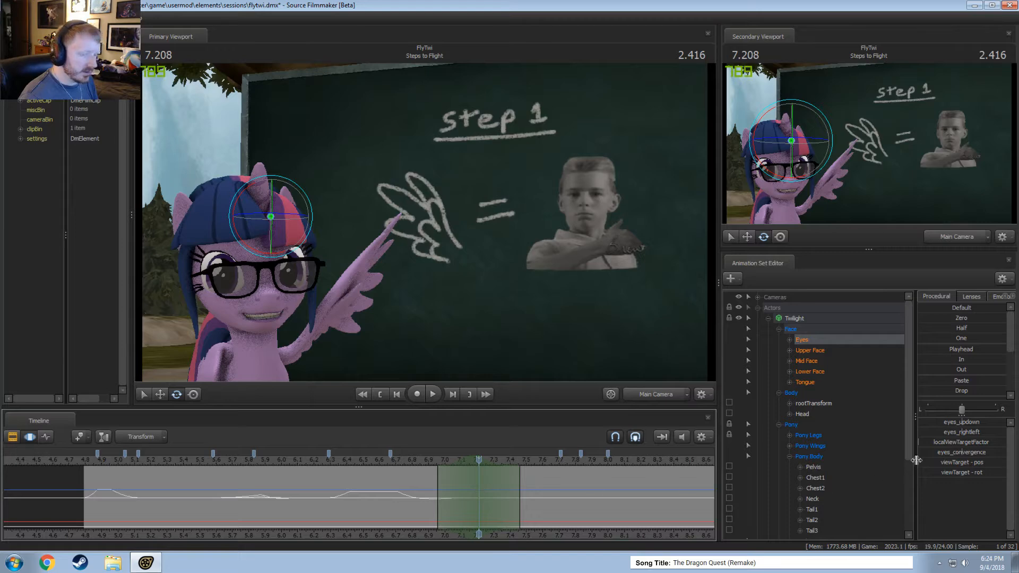
{"action": "left_click_drag", "start_coordinate": [980, 422], "coordinate": [981, 422]}
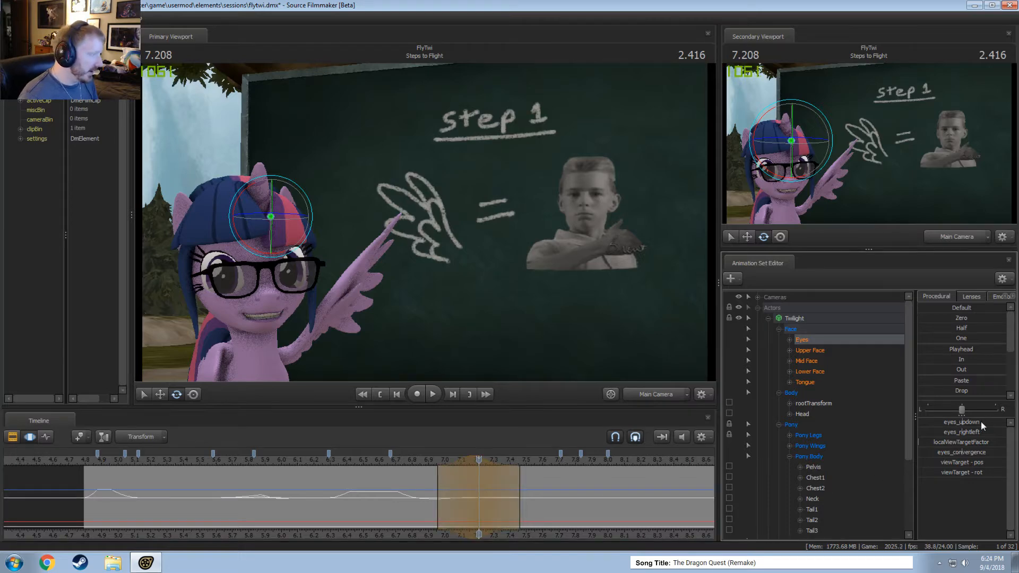
- Extend the trailing falloff of the eye adjustment to about 7.63 s and replay the motion
{"action": "left_click_drag", "start_coordinate": [423, 456], "coordinate": [546, 487], "text": "ctrl"}
{"action": "left_click", "coordinate": [365, 460]}
{"action": "key", "text": "space"}
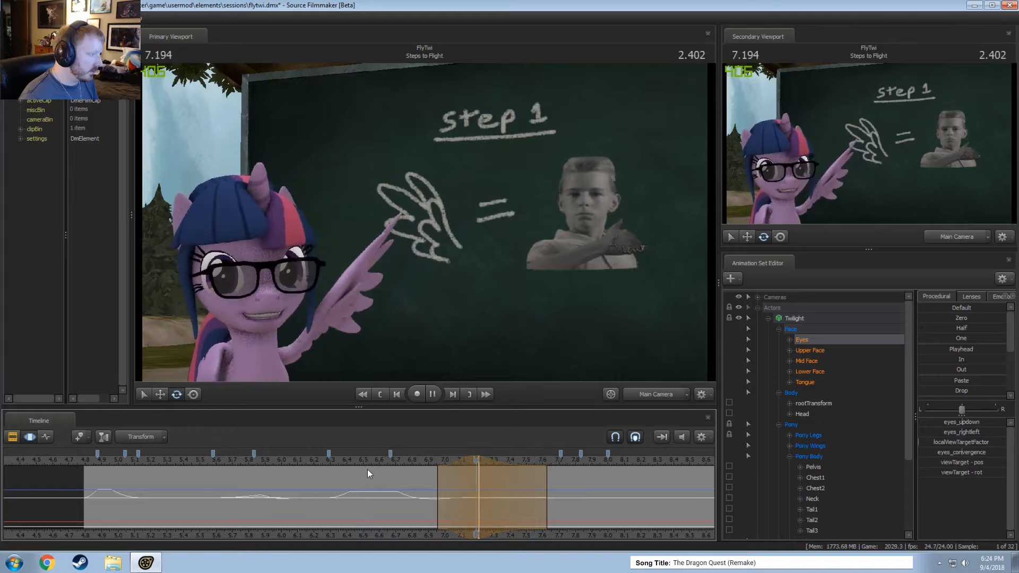
{"action": "key", "text": "space"}
{"action": "left_click", "coordinate": [314, 462]}
{"action": "key", "text": "space"}
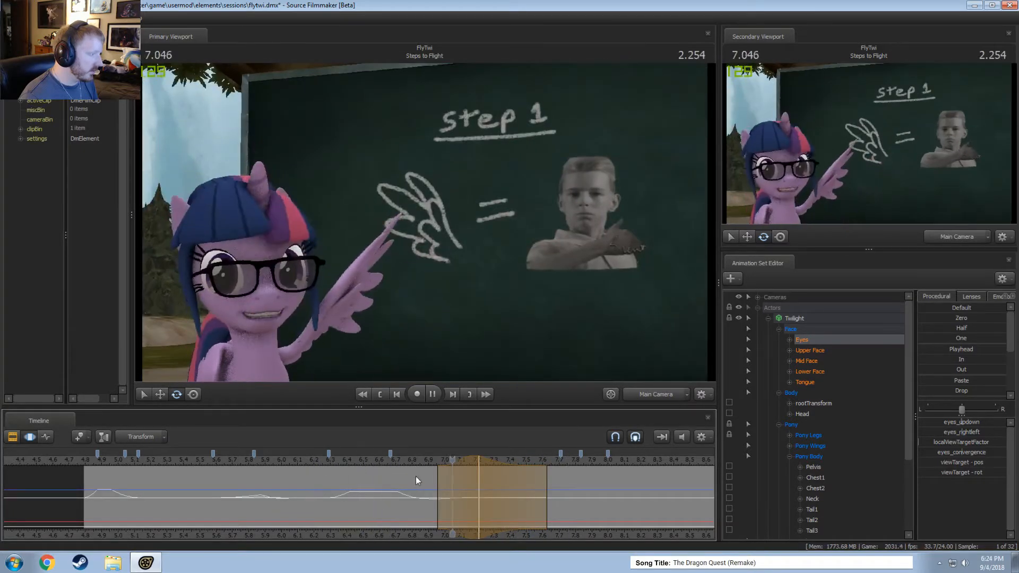
{"action": "key", "text": "space"}
- Adjust Twilight's Head at 7.458 s with falloffs spanning about 6.87 to 8.04 s, and replay the motion
{"action": "left_click", "coordinate": [519, 501], "text": "ctrl"}
{"action": "scroll", "coordinate": [510, 505], "scroll_direction": "up", "scroll_amount": 10, "text": "shift"}
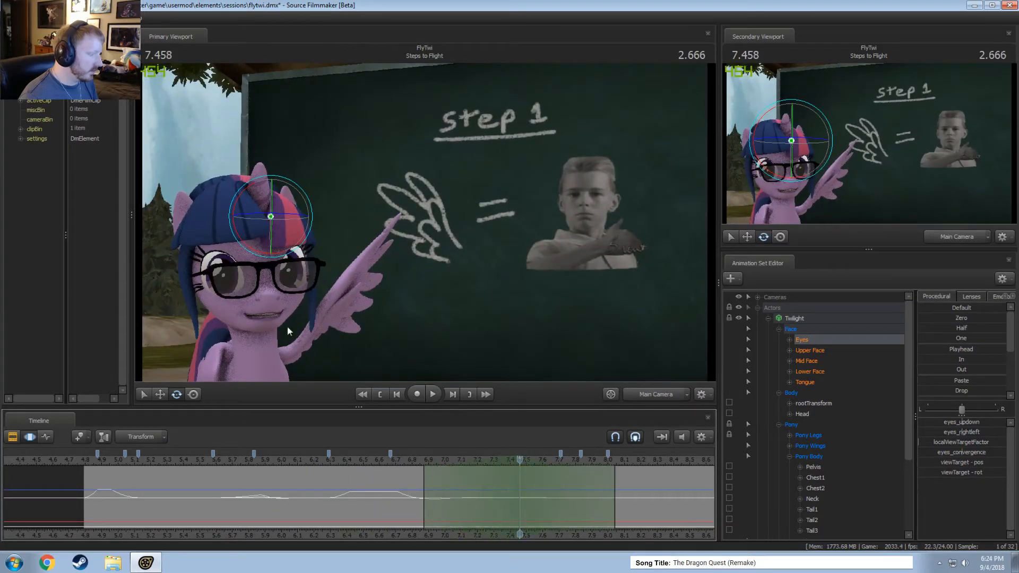
{"action": "mouse_move", "coordinate": [233, 285]}
{"action": "left_mouse_down"}
{"action": "mouse_move", "coordinate": [289, 311]}
{"action": "mouse_move", "coordinate": [259, 301]}
{"action": "left_mouse_up"}
{"action": "key", "text": "space"}
{"action": "left_click", "coordinate": [382, 463]}
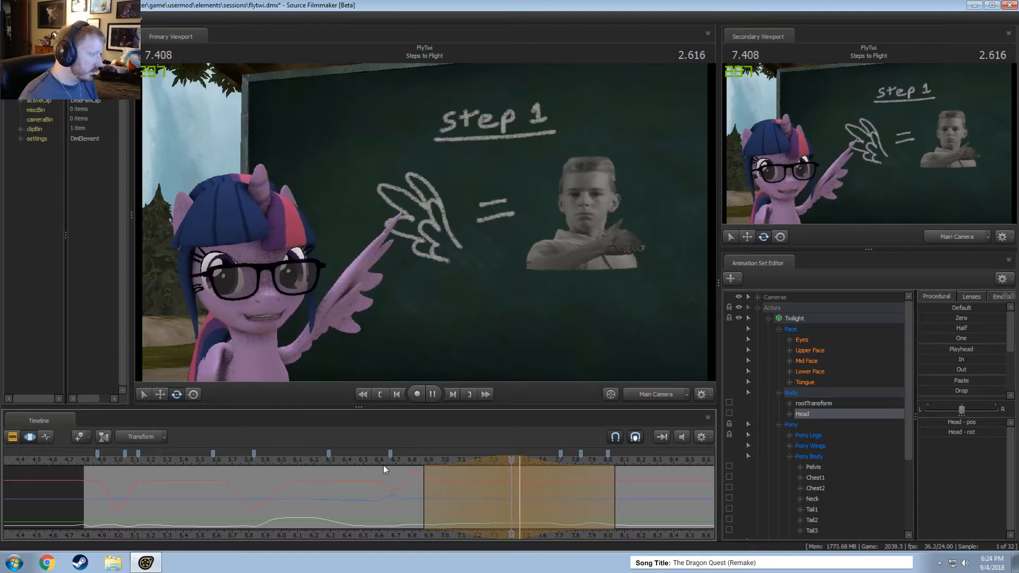
{"action": "left_click", "coordinate": [392, 461]}
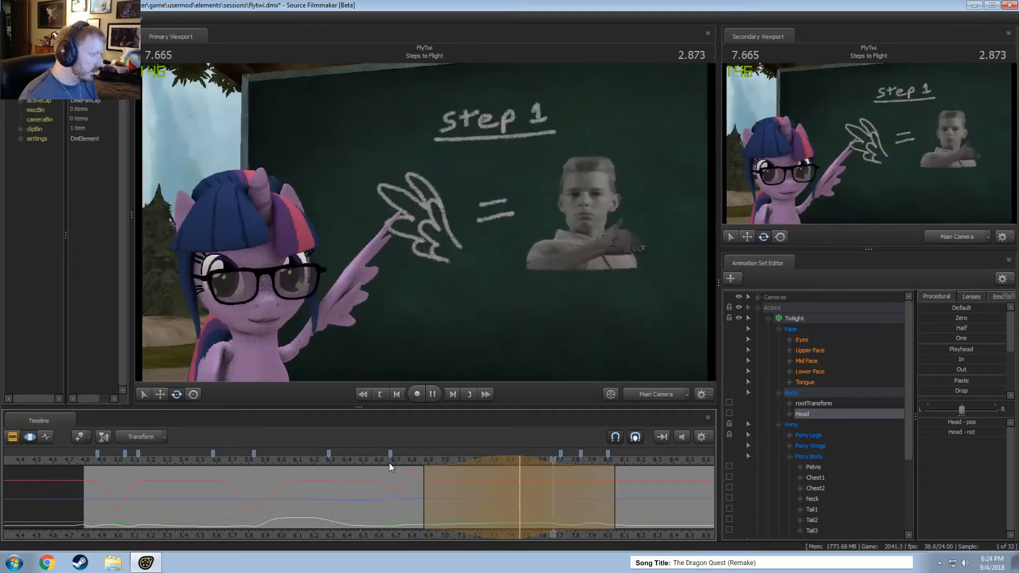
{"action": "left_click", "coordinate": [390, 463]}
{"action": "key", "text": "space"}
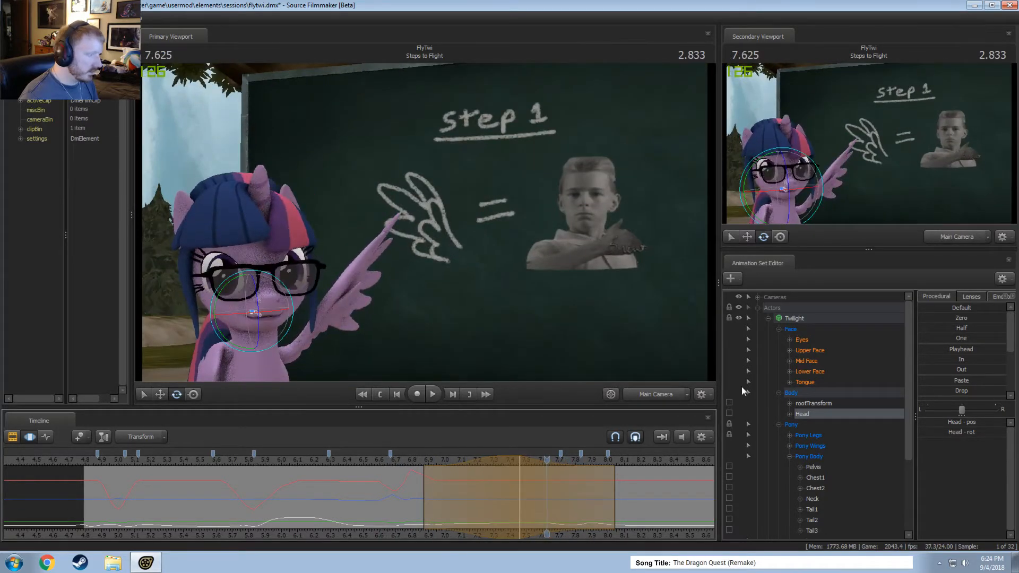
- Adjust the Eyes curves over about 7.12 to 7.46 s, with falloffs spanning 7.0 to 7.6 s, and play back the result
{"action": "left_click", "coordinate": [837, 339]}
{"action": "left_click_drag", "start_coordinate": [506, 478], "coordinate": [492, 513]}
{"action": "scroll", "coordinate": [950, 393], "scroll_direction": "down", "scroll_amount": 3}
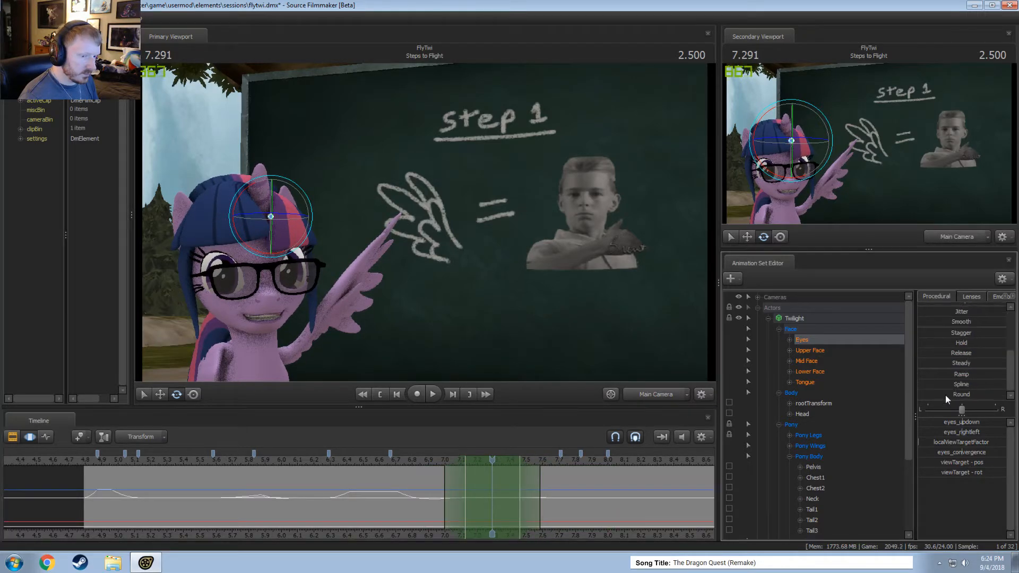
{"action": "key", "text": "space"}
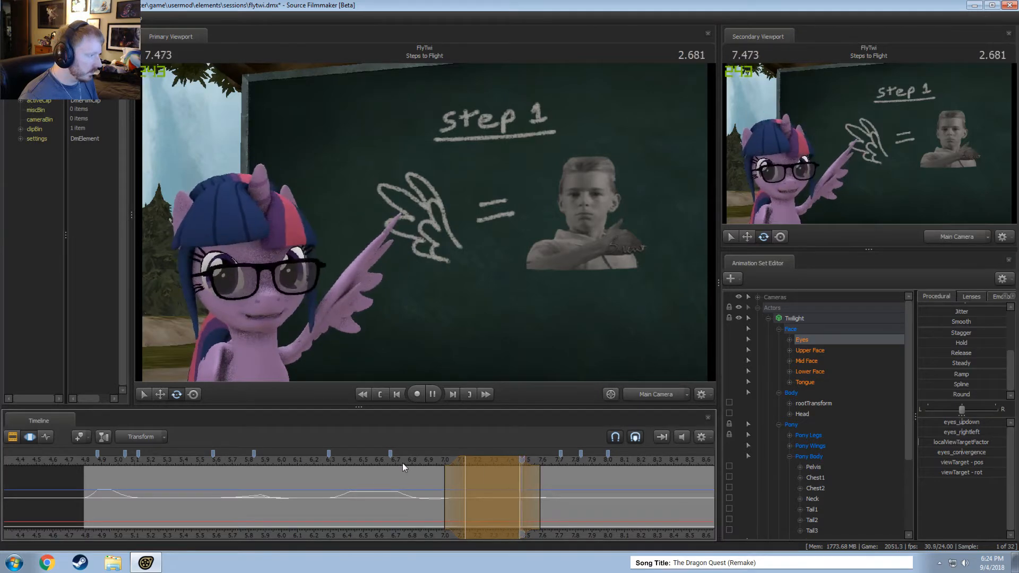
{"action": "left_click", "coordinate": [325, 461]}
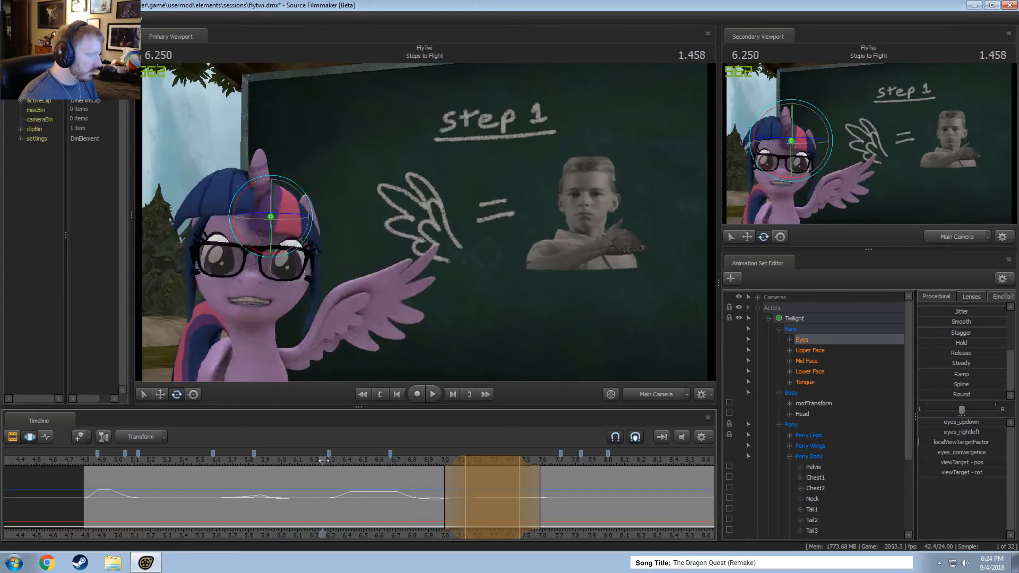
{"action": "key", "text": "space"}
{"action": "key", "text": "space"}
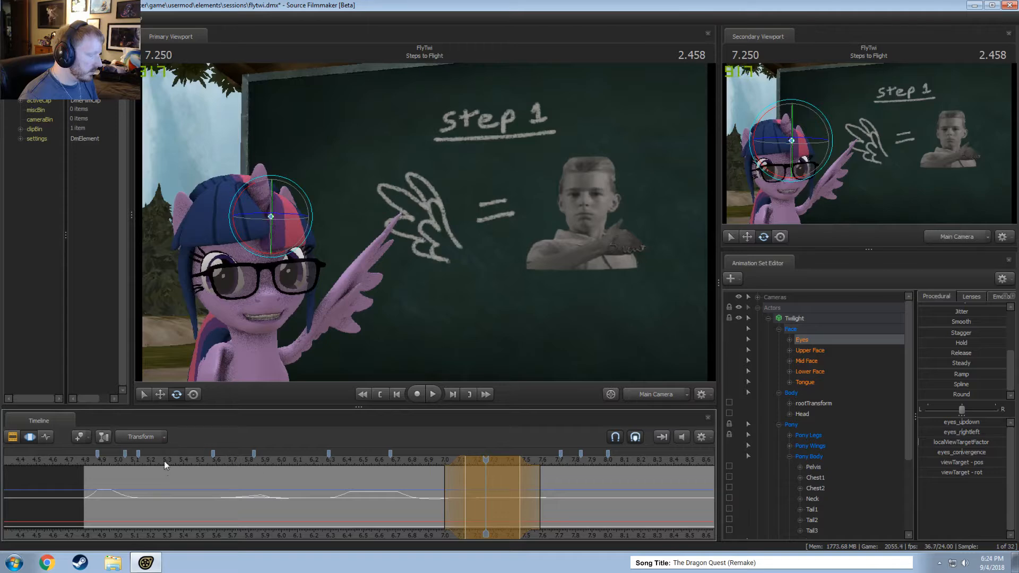
- Replay the shot from its beginning to check Twilight's eye movement and facial animation
{"action": "key", "text": "space"}
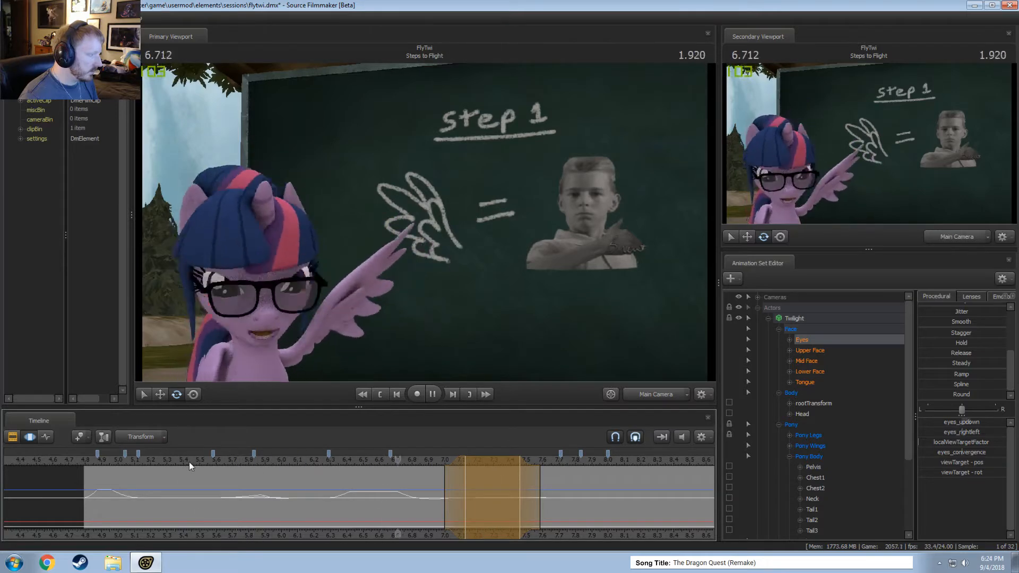
{"action": "key", "text": "space"}
{"action": "left_click", "coordinate": [100, 463]}
{"action": "key", "text": "space"}
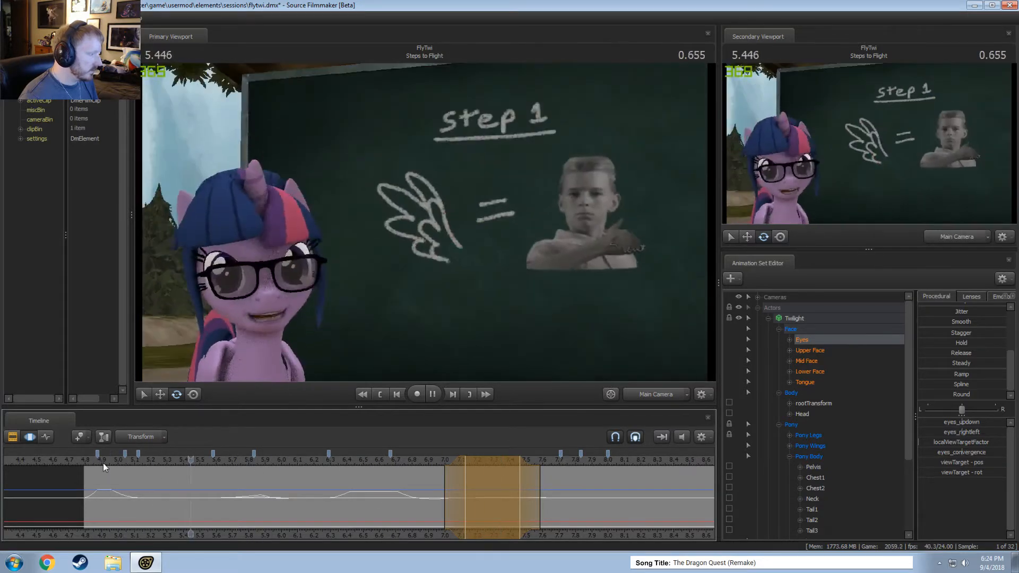
{"action": "key", "text": "space"}
{"action": "left_click", "coordinate": [97, 462]}
{"action": "key", "text": "space"}
{"action": "key", "text": "space"}
- Show the Lower Face curves and set a time selection at 5.125 s with falloffs spanning about 5.0 to 5.25 s
{"action": "key", "text": "shift"}
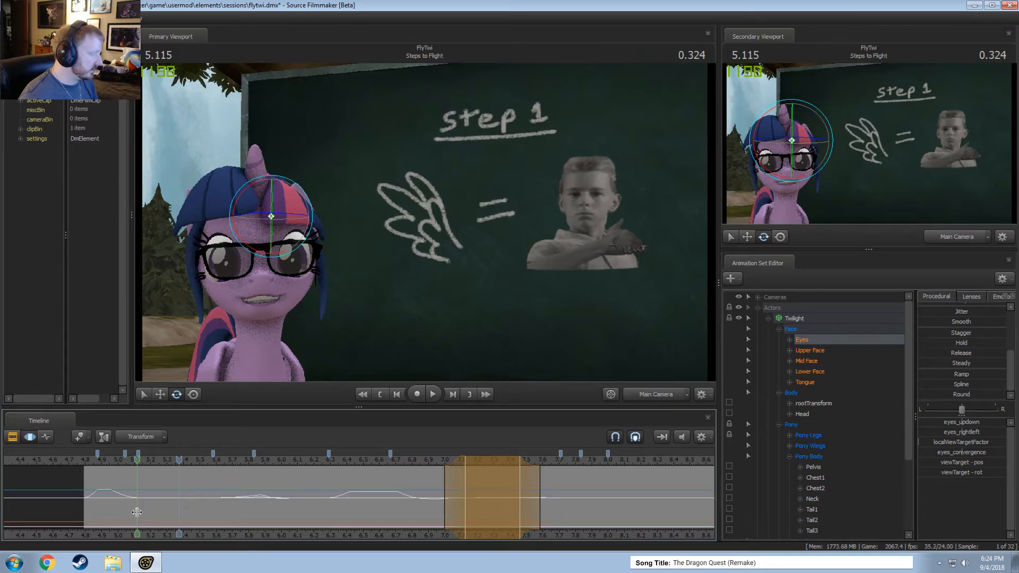
{"action": "left_click", "coordinate": [137, 513]}
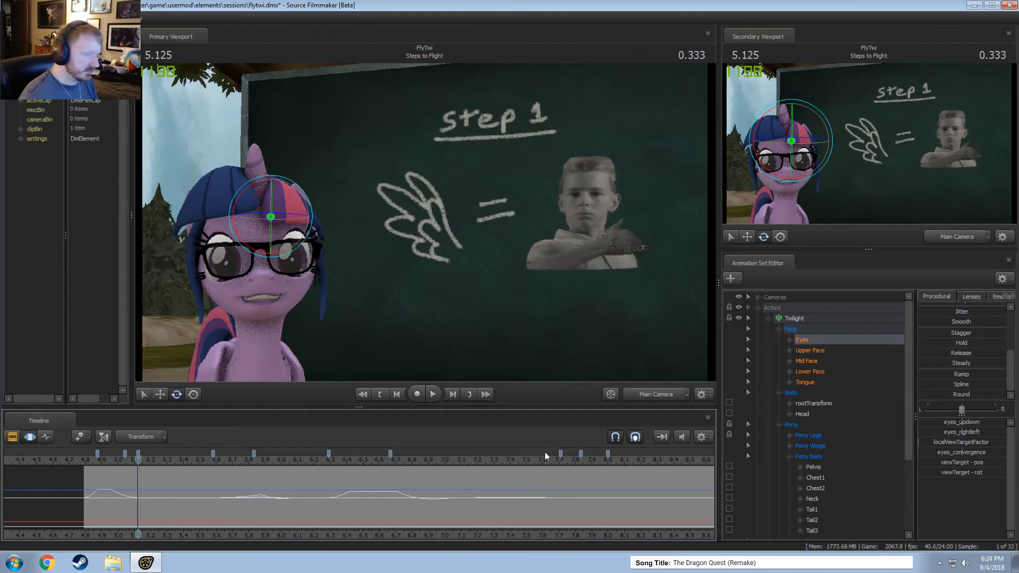
{"action": "left_click", "coordinate": [807, 370]}
{"action": "scroll", "coordinate": [139, 499], "scroll_direction": "up", "scroll_amount": 2}
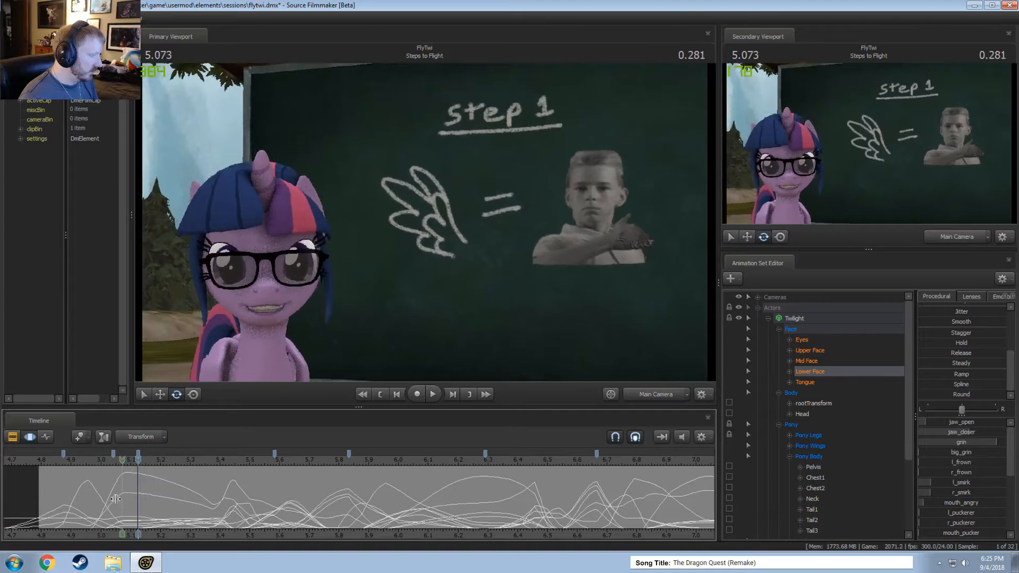
{"action": "left_click", "coordinate": [133, 505]}
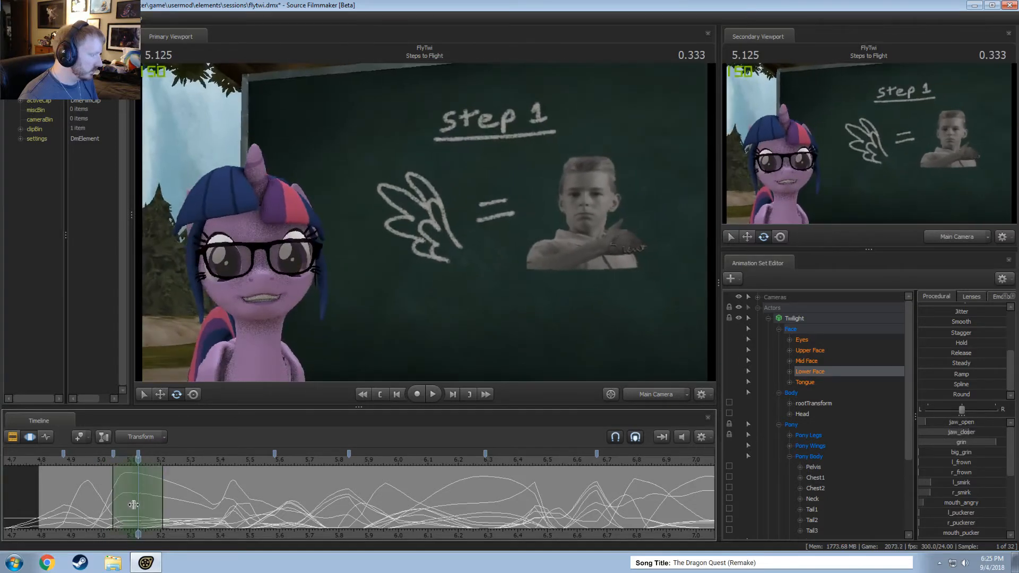
{"action": "left_click_drag", "start_coordinate": [133, 504], "coordinate": [127, 503]}
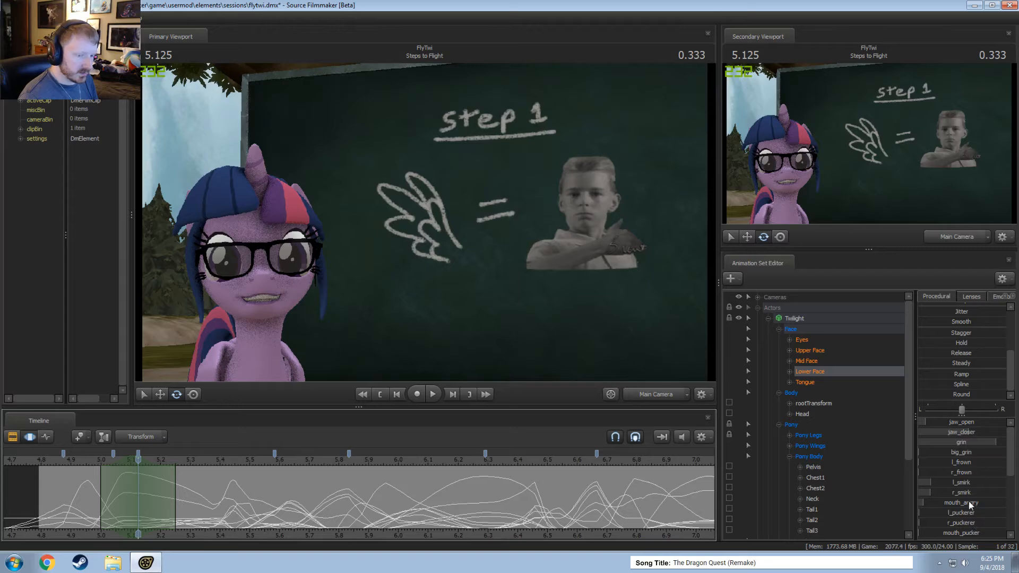
- Try a stronger mouth_angry at 5.125 s and undo it
{"action": "scroll", "coordinate": [970, 501], "scroll_direction": "down", "scroll_amount": 1}
{"action": "left_click_drag", "start_coordinate": [964, 469], "coordinate": [990, 470]}
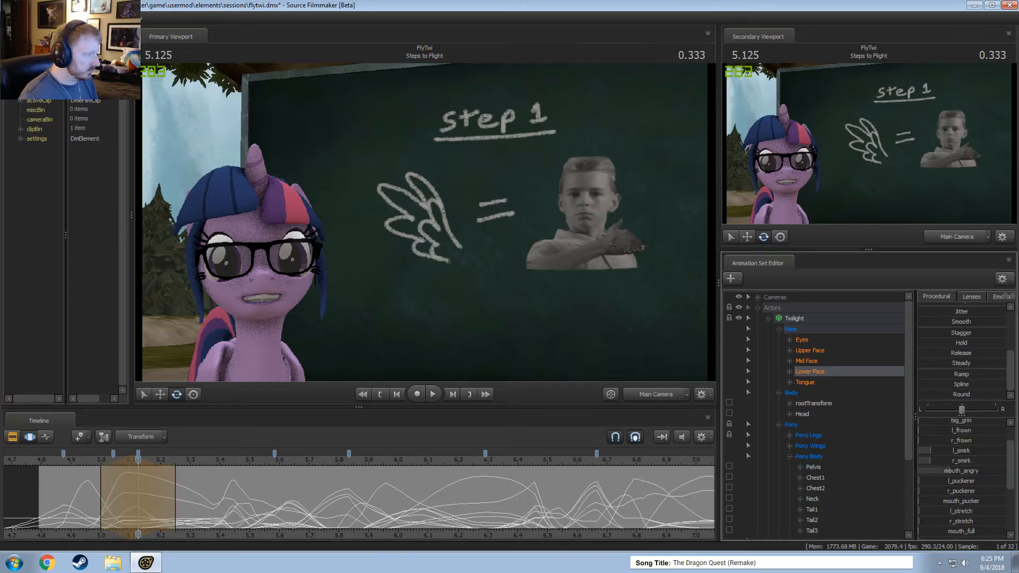
{"action": "scroll", "coordinate": [976, 470], "scroll_direction": "up", "scroll_amount": 1}
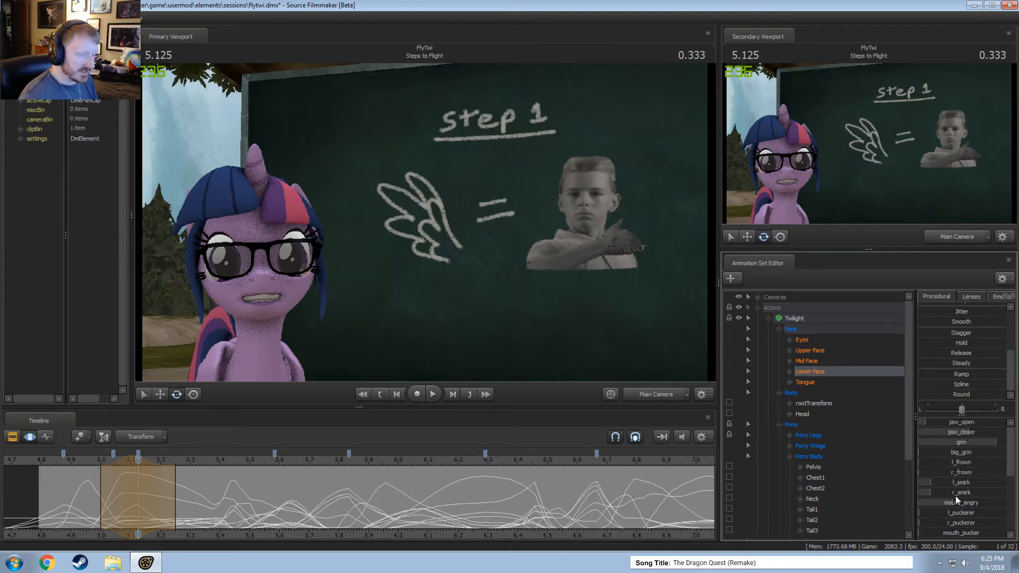
{"action": "key", "text": "ctrl+z"}
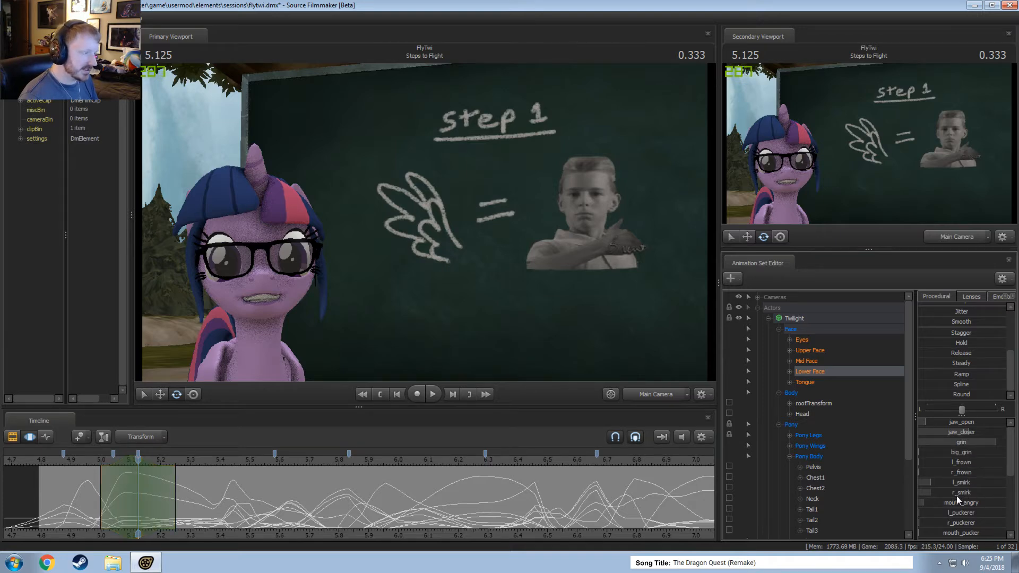
- Increase l_lip_down and r_lip_down at 5.125 s, extend the trailing falloff to about 5.375 s, and replay the mouth motion
{"action": "scroll", "coordinate": [951, 500], "scroll_direction": "down", "scroll_amount": 2}
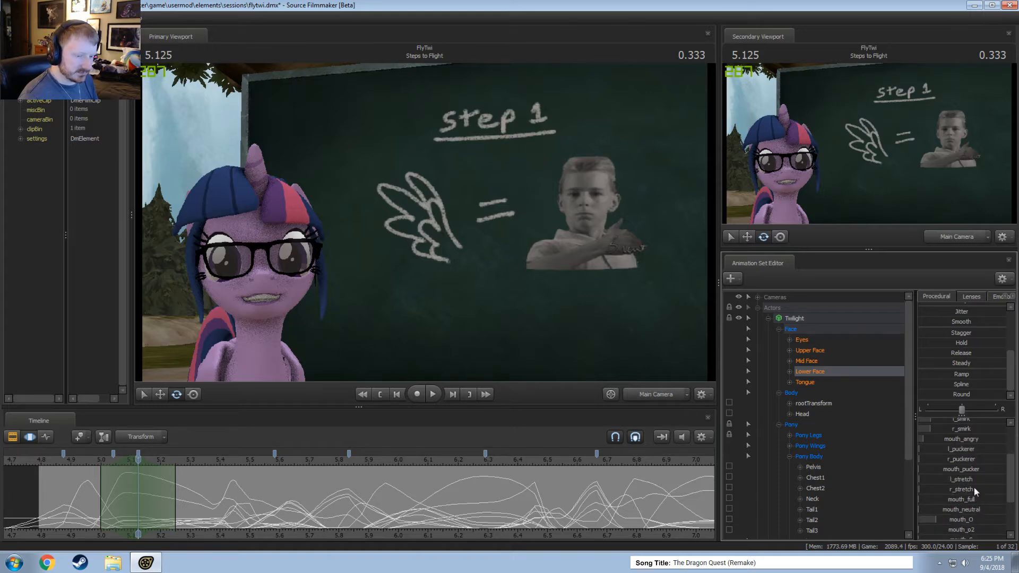
{"action": "scroll", "coordinate": [971, 489], "scroll_direction": "down", "scroll_amount": 2}
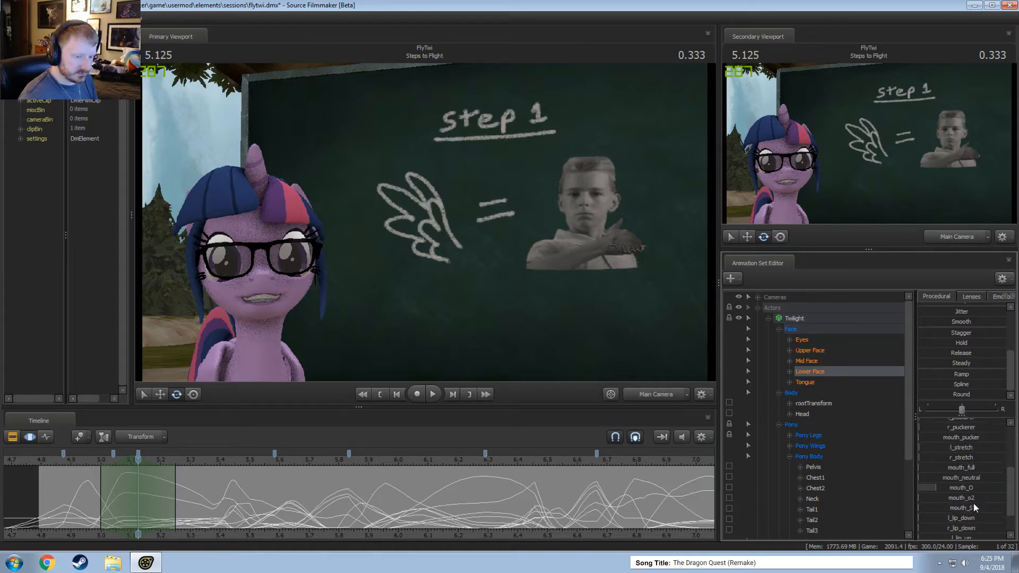
{"action": "left_click_drag", "start_coordinate": [964, 494], "coordinate": [983, 495]}
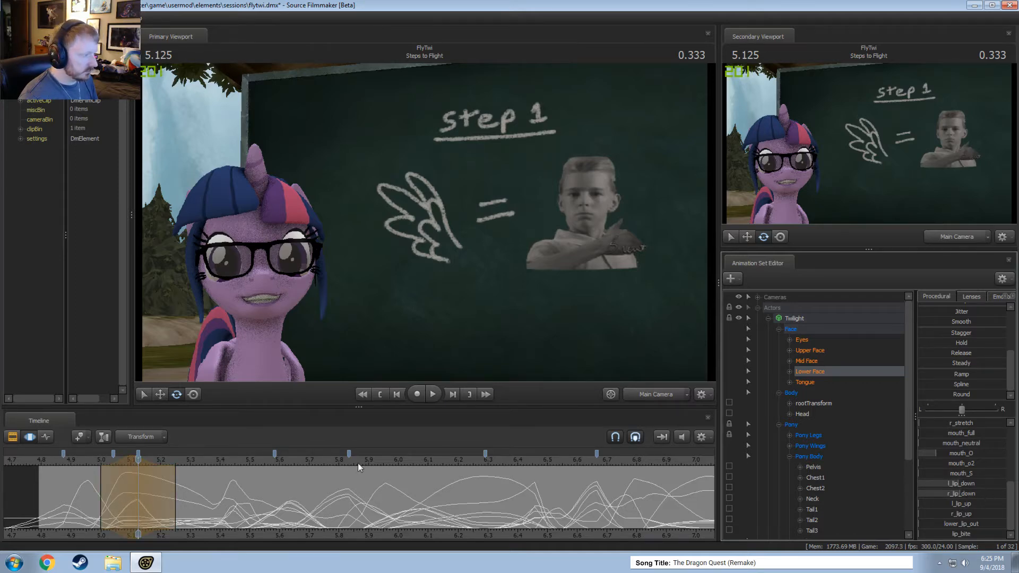
{"action": "left_click_drag", "start_coordinate": [72, 461], "coordinate": [233, 524]}
{"action": "key", "text": "space"}
{"action": "left_click", "coordinate": [43, 463]}
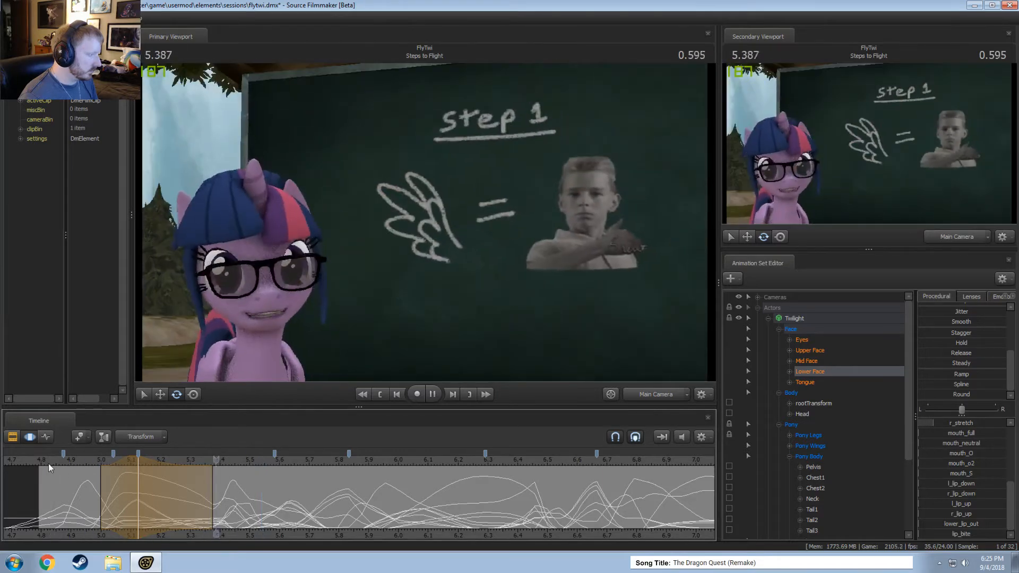
{"action": "key", "text": "space"}
- Reshape Twilight's open mouth at 5.958 s with Lower Face controls, using falloffs spanning about 5.83 to 6.125 s
{"action": "left_click_drag", "start_coordinate": [186, 514], "coordinate": [375, 510]}
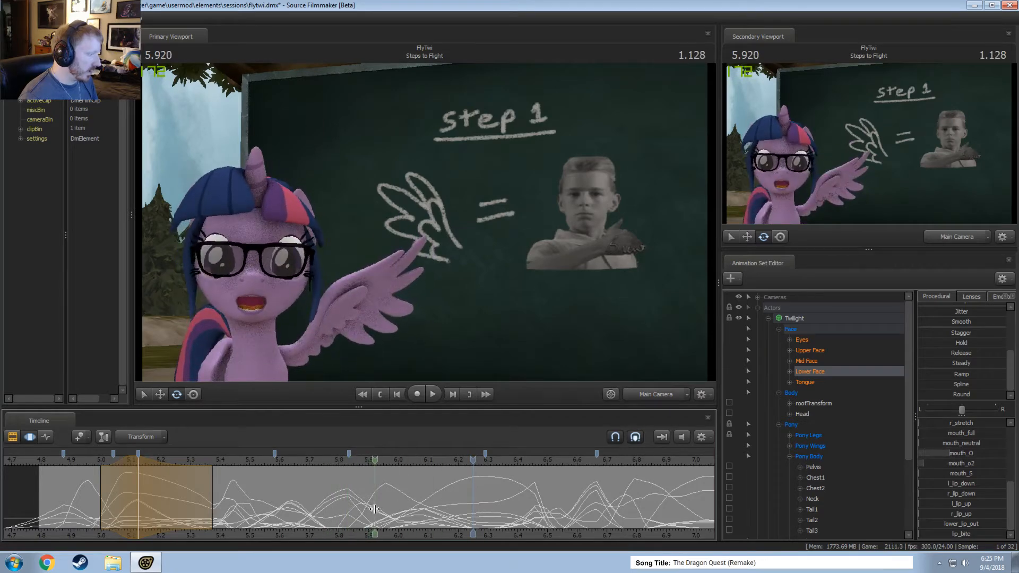
{"action": "left_click", "coordinate": [375, 509]}
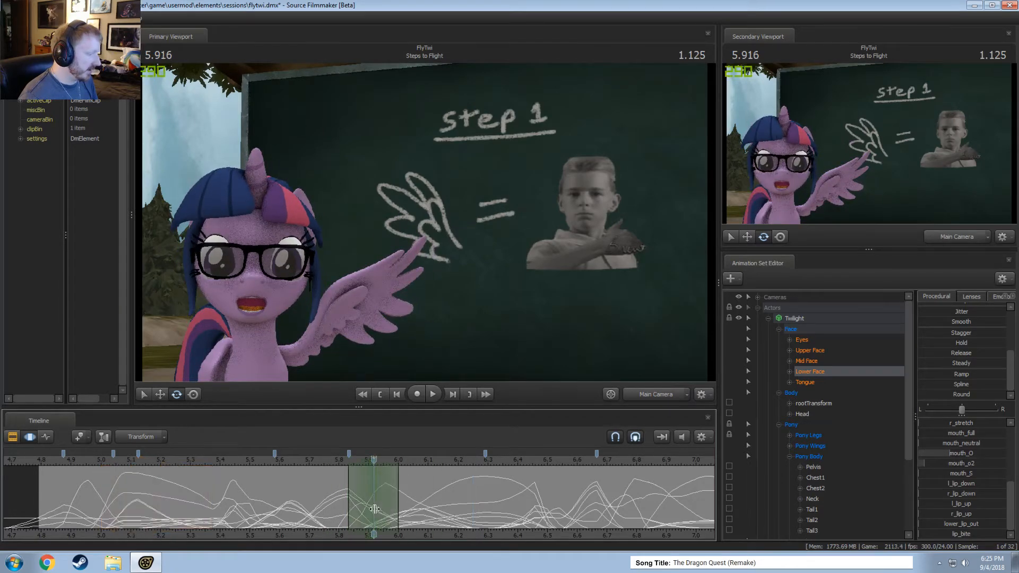
{"action": "mouse_move", "coordinate": [374, 510]}
{"action": "left_mouse_down"}
{"action": "mouse_move", "coordinate": [351, 507]}
{"action": "mouse_move", "coordinate": [391, 503]}
{"action": "left_mouse_up"}
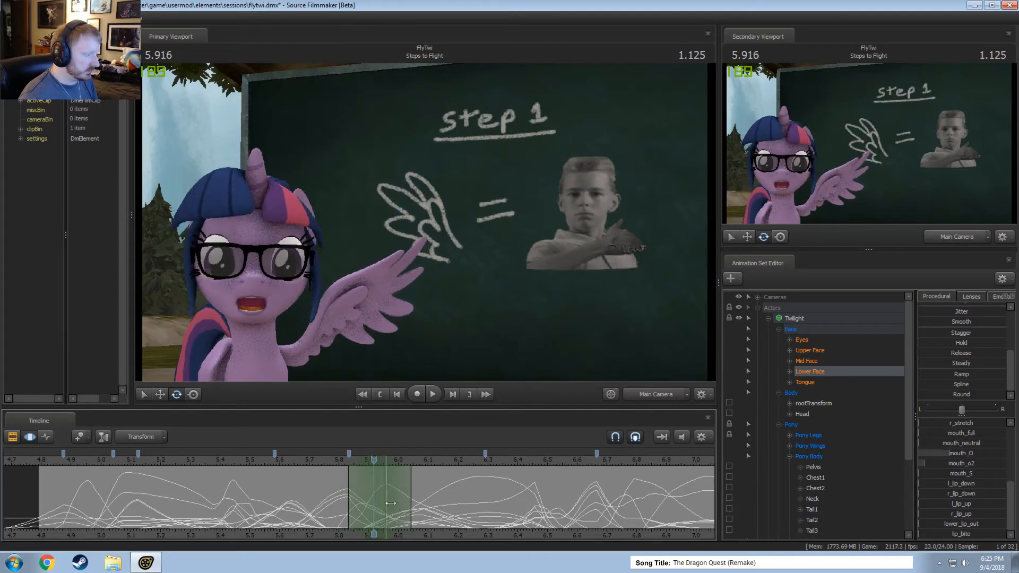
{"action": "left_click_drag", "start_coordinate": [372, 465], "coordinate": [386, 465]}
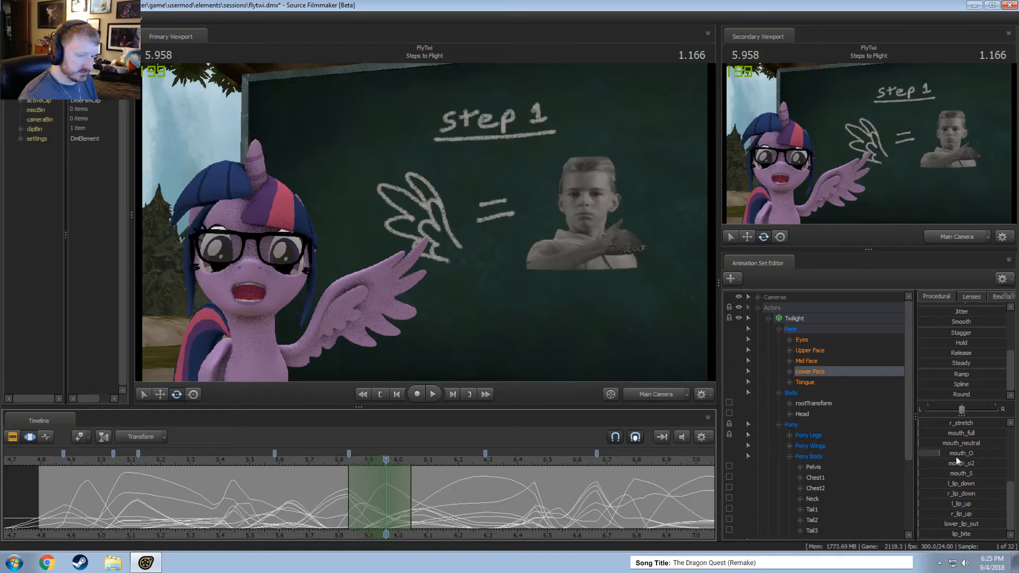
{"action": "scroll", "coordinate": [960, 448], "scroll_direction": "up", "scroll_amount": 4}
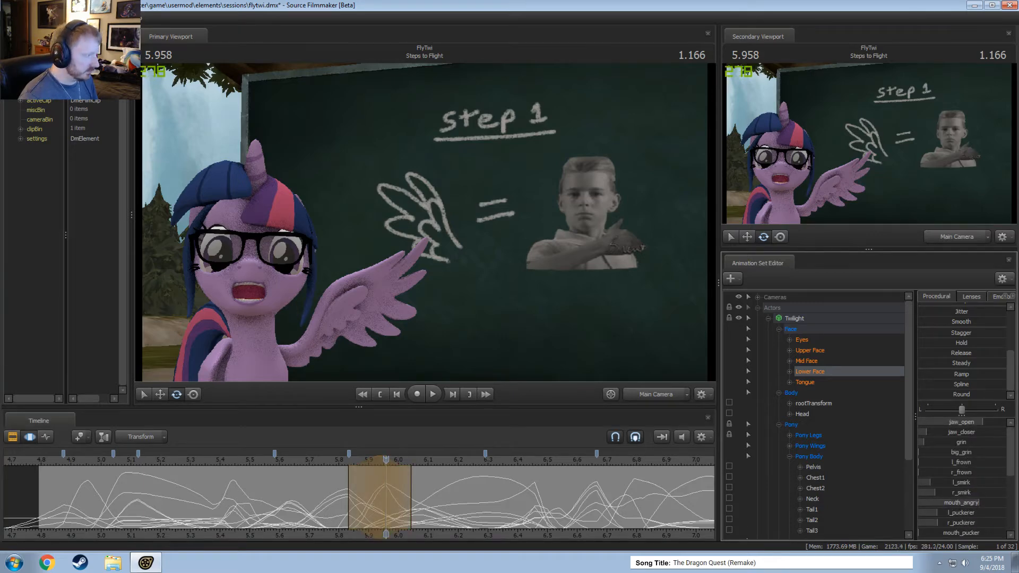
{"action": "left_click_drag", "start_coordinate": [469, 519], "coordinate": [409, 502]}
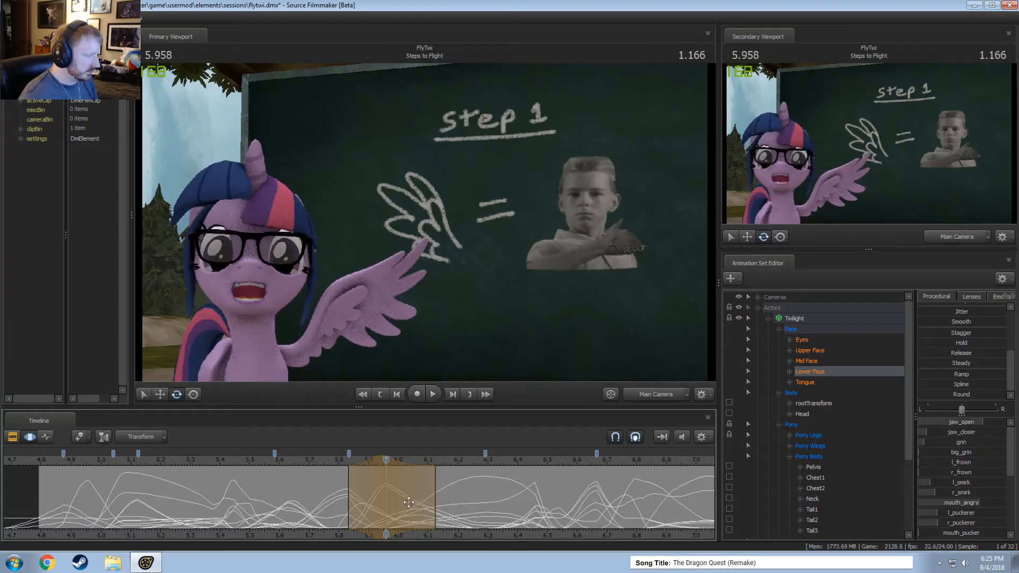
- Replay the shot from about 5.5 s to check the mouth opening around 5.958 s
{"action": "left_click", "coordinate": [274, 461]}
{"action": "key", "text": "space"}
{"action": "key", "text": "space"}
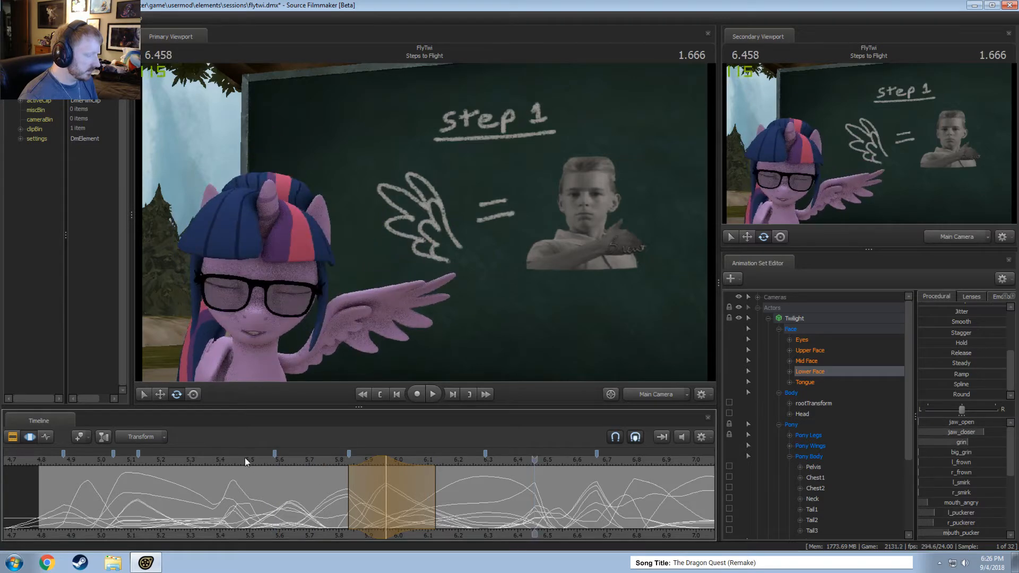
{"action": "left_click", "coordinate": [244, 458]}
{"action": "key", "text": "space"}
- Shift the Lower Face motion at 6.166 s earlier to about 6.125 s, with falloffs spanning about 5.96 to 6.42 s
{"action": "middle_click_drag", "start_coordinate": [447, 537], "coordinate": [364, 530]}
{"action": "mouse_move", "coordinate": [364, 529]}
{"action": "left_mouse_down"}
{"action": "mouse_move", "coordinate": [308, 514]}
{"action": "mouse_move", "coordinate": [370, 515]}
{"action": "left_mouse_up"}
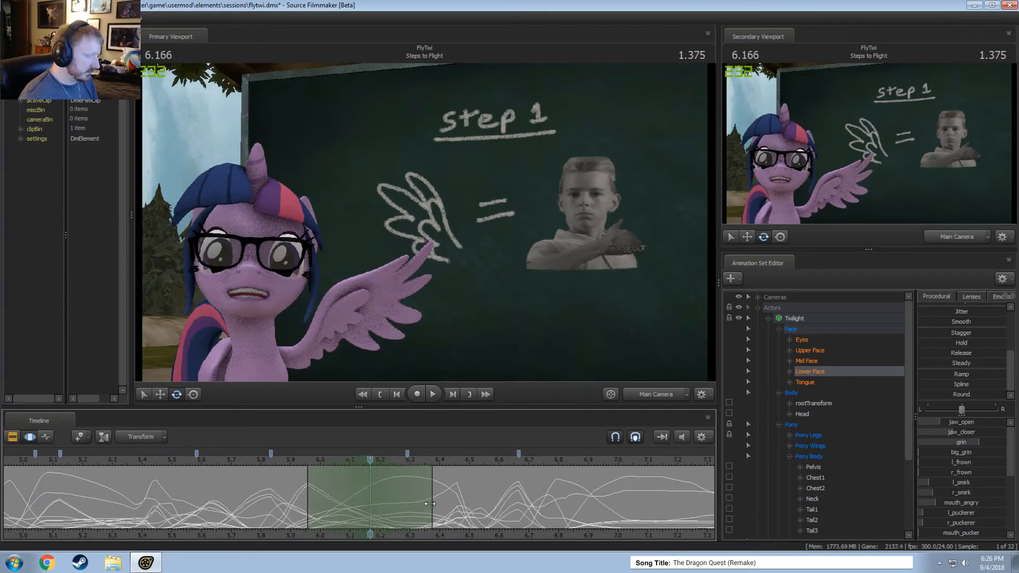
{"action": "left_click_drag", "start_coordinate": [430, 504], "coordinate": [442, 504]}
{"action": "left_click_drag", "start_coordinate": [381, 487], "coordinate": [357, 488]}
- Replay the mouth motion several times from around 5.3 to 5.7 s to check the timing near 6.125 s
{"action": "left_click", "coordinate": [232, 461]}
{"action": "key", "text": "space"}
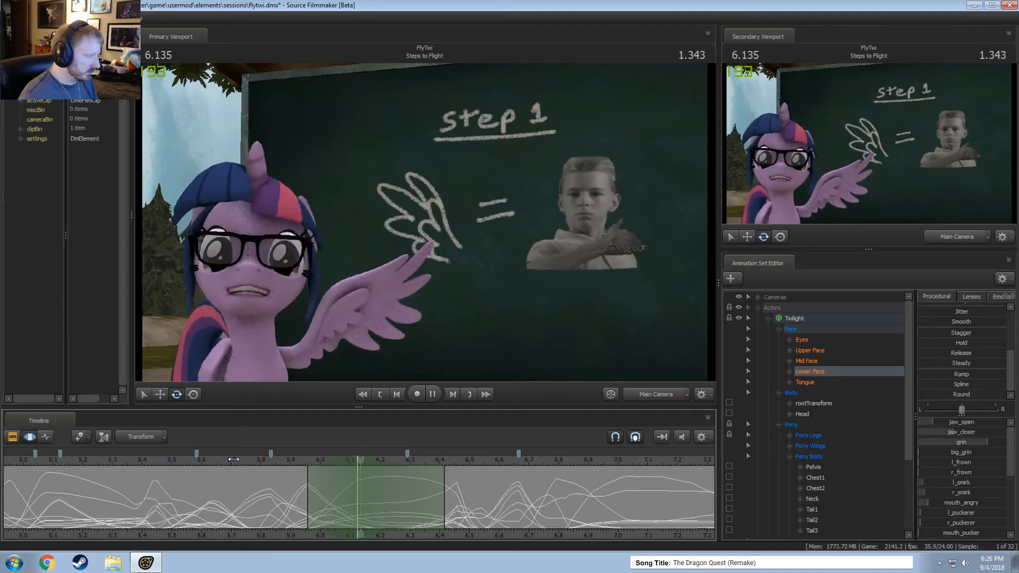
{"action": "key", "text": "space"}
{"action": "left_click", "coordinate": [119, 458]}
{"action": "key", "text": "space"}
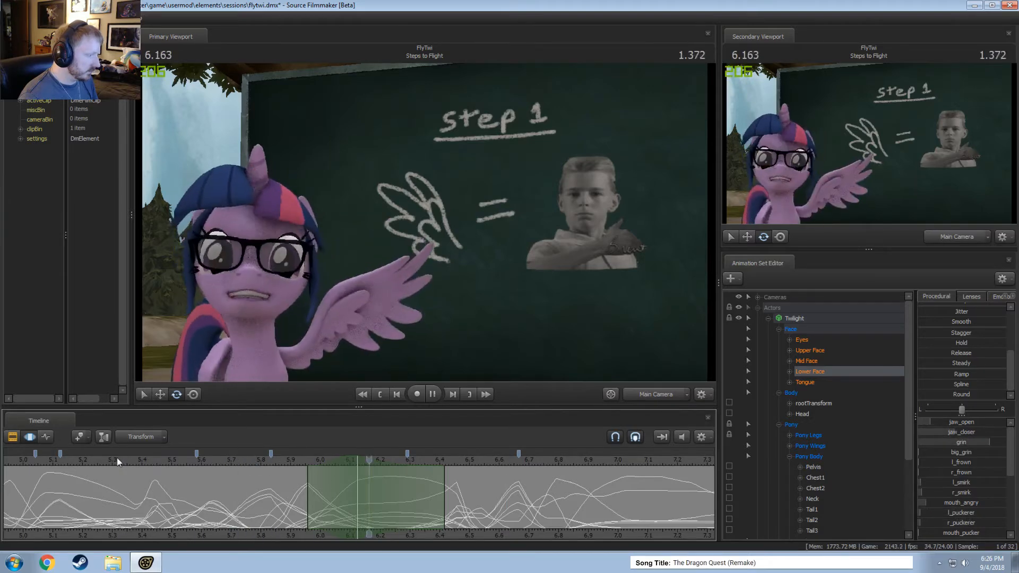
{"action": "key", "text": "space"}
{"action": "left_click", "coordinate": [140, 461]}
{"action": "key", "text": "space"}
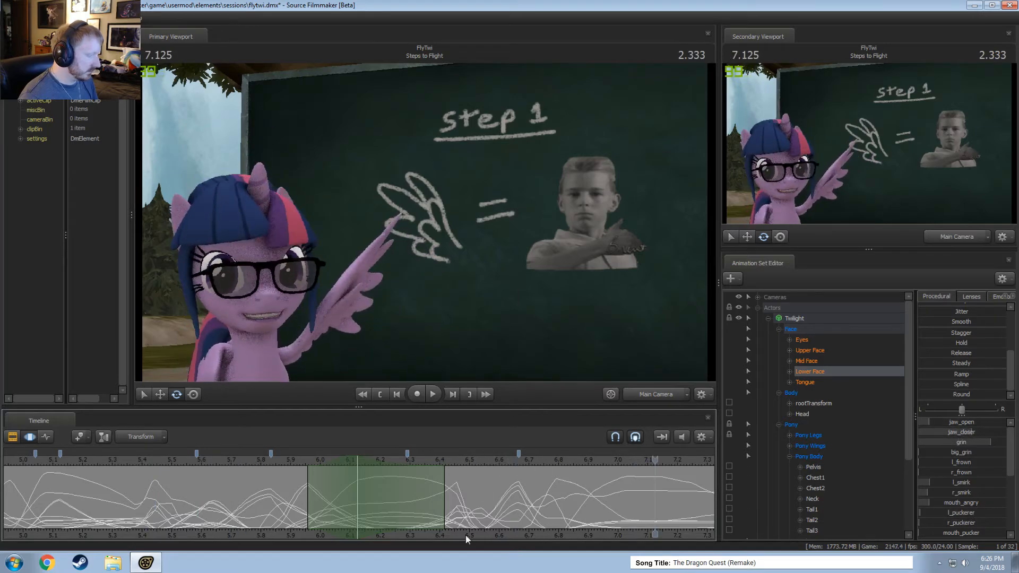
- Increase l_puckerer and r_puckerer at 6.791 s with falloffs spanning about 6.71 to 6.96 s, and replay the mouth motion
{"action": "left_click_drag", "start_coordinate": [410, 461], "coordinate": [422, 508]}
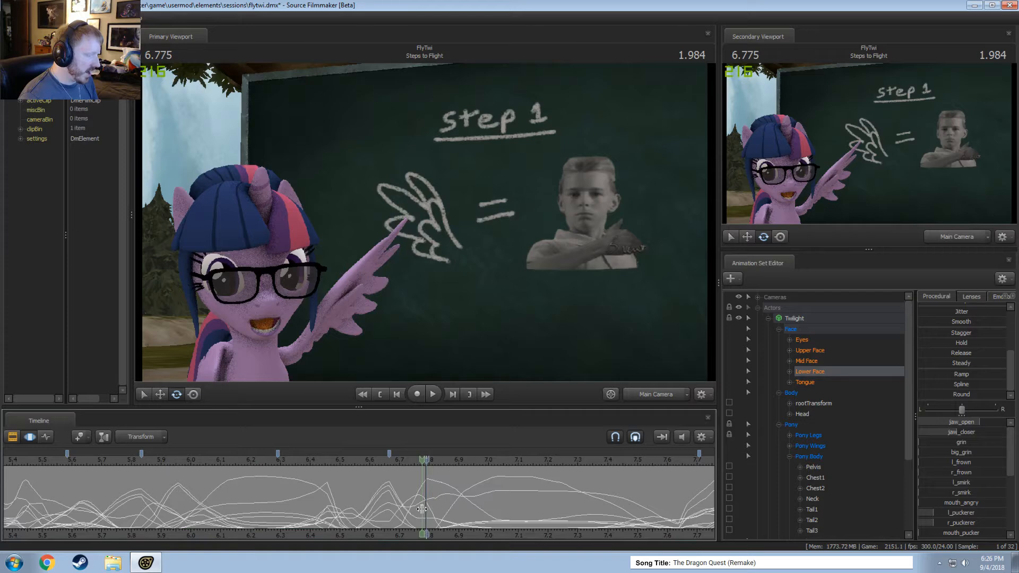
{"action": "scroll", "coordinate": [422, 509], "scroll_direction": "up", "scroll_amount": 2, "text": "shift"}
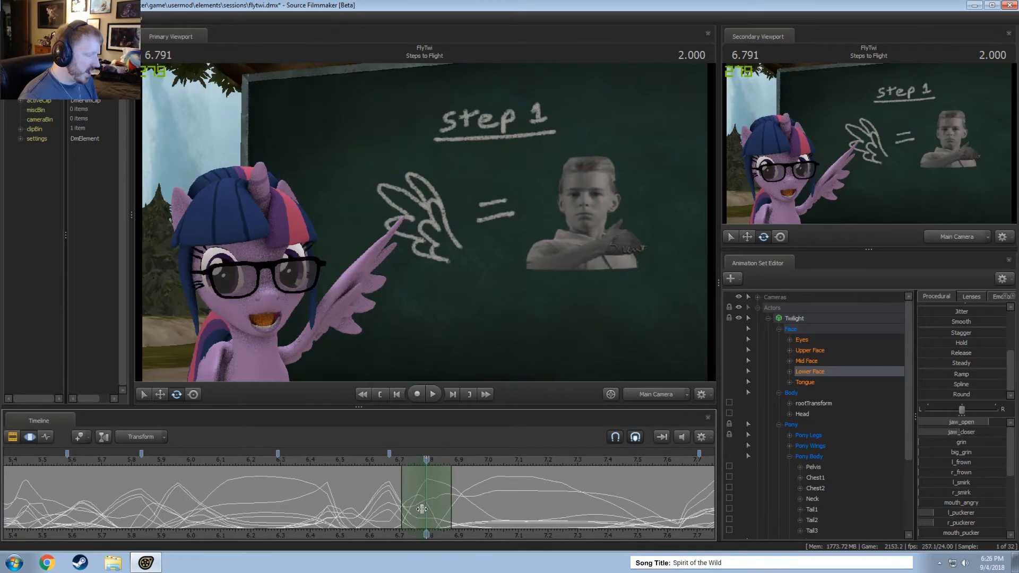
{"action": "scroll", "coordinate": [939, 452], "scroll_direction": "down", "scroll_amount": 1}
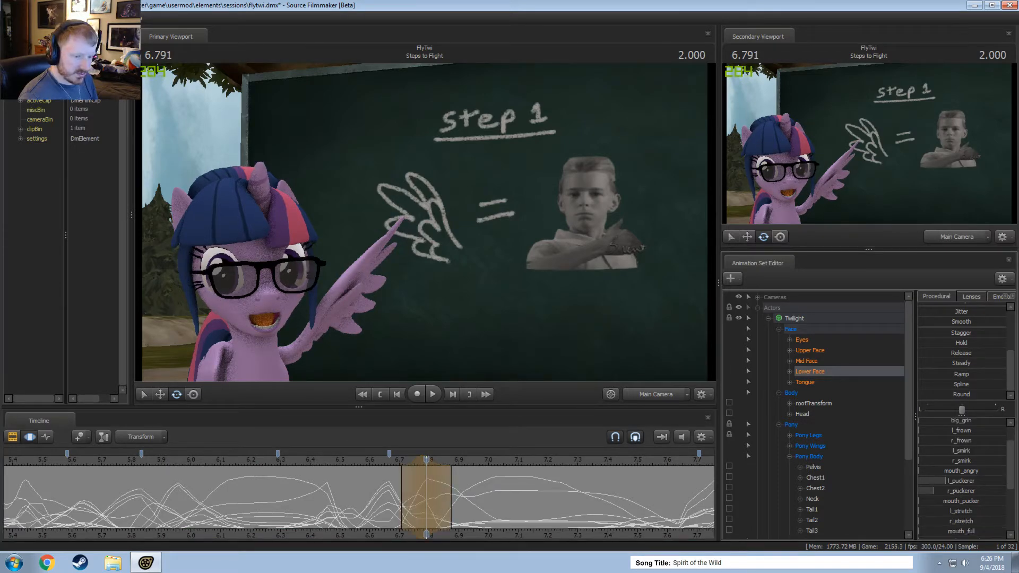
{"action": "left_click", "coordinate": [381, 489]}
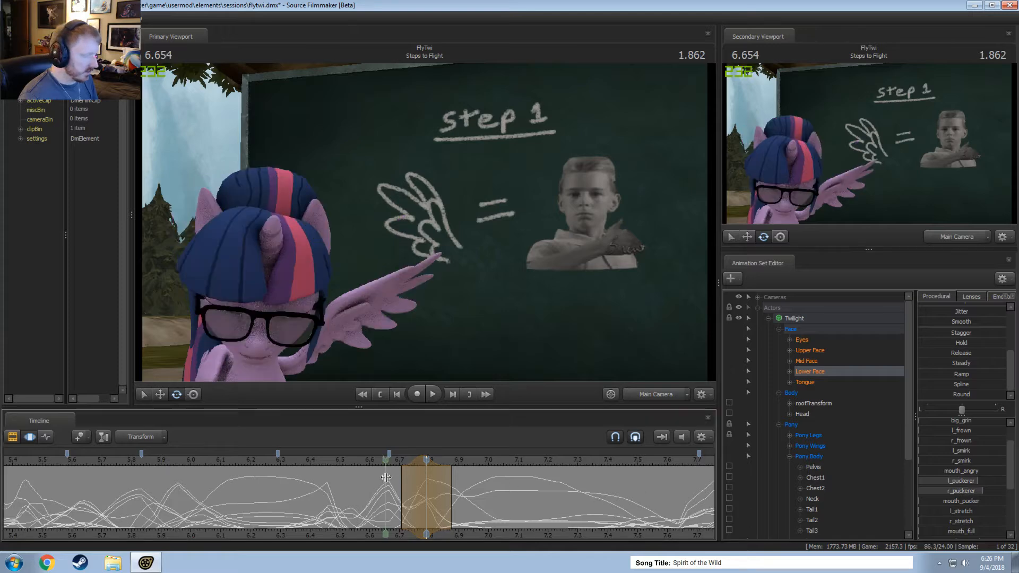
{"action": "left_click_drag", "start_coordinate": [381, 489], "coordinate": [476, 505]}
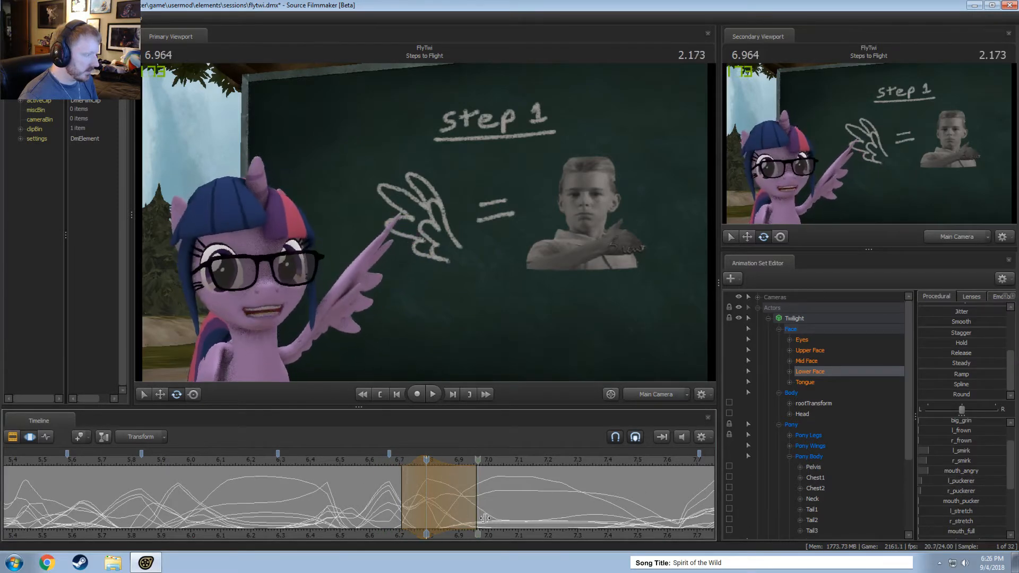
{"action": "key", "text": "space"}
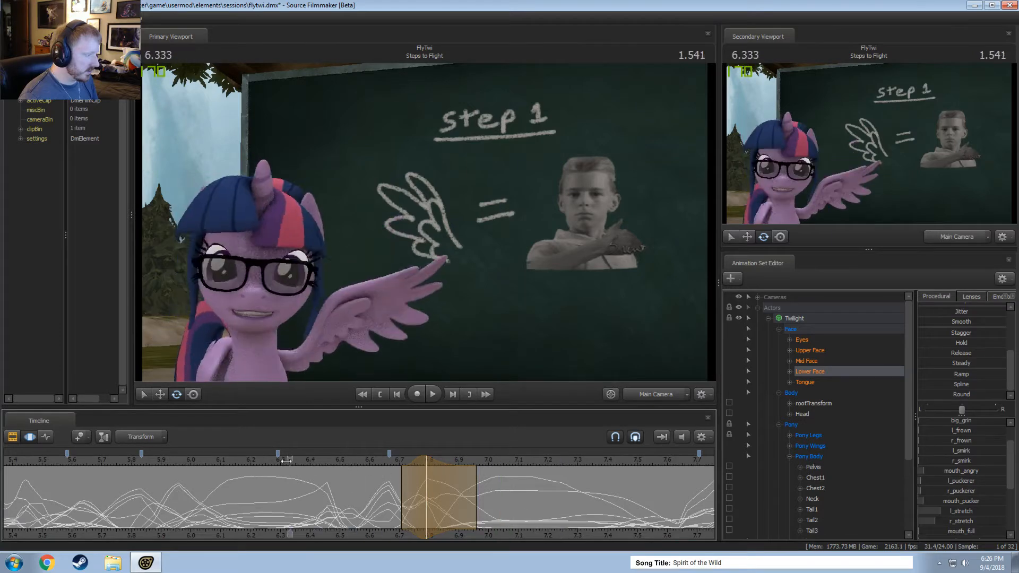
{"action": "key", "text": "space"}
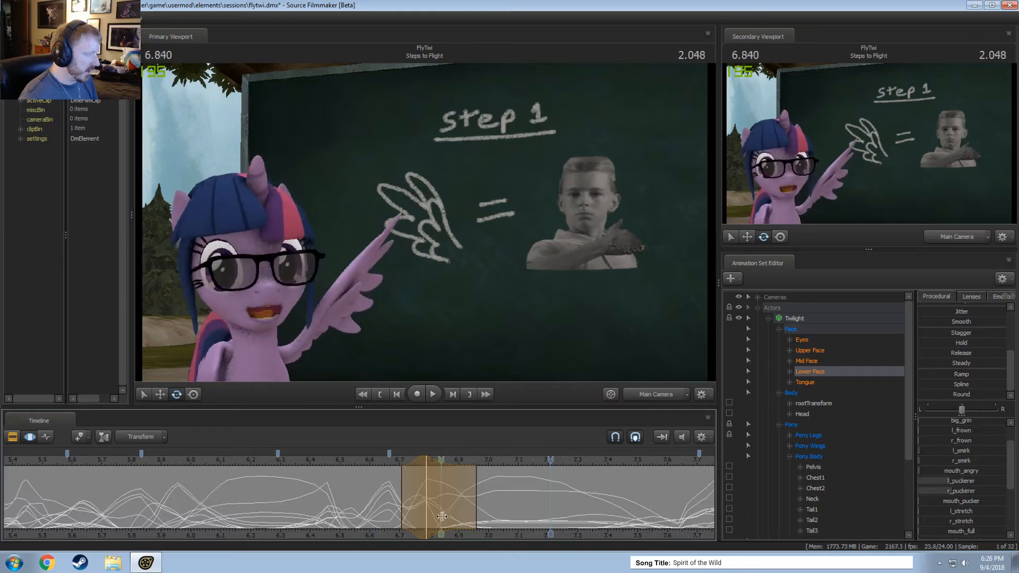
- Shift the Lower Face motion slightly earlier to about 6.91 s, with falloffs spanning about 6.79 to 7.125 s, and replay it
{"action": "left_click", "coordinate": [476, 521]}
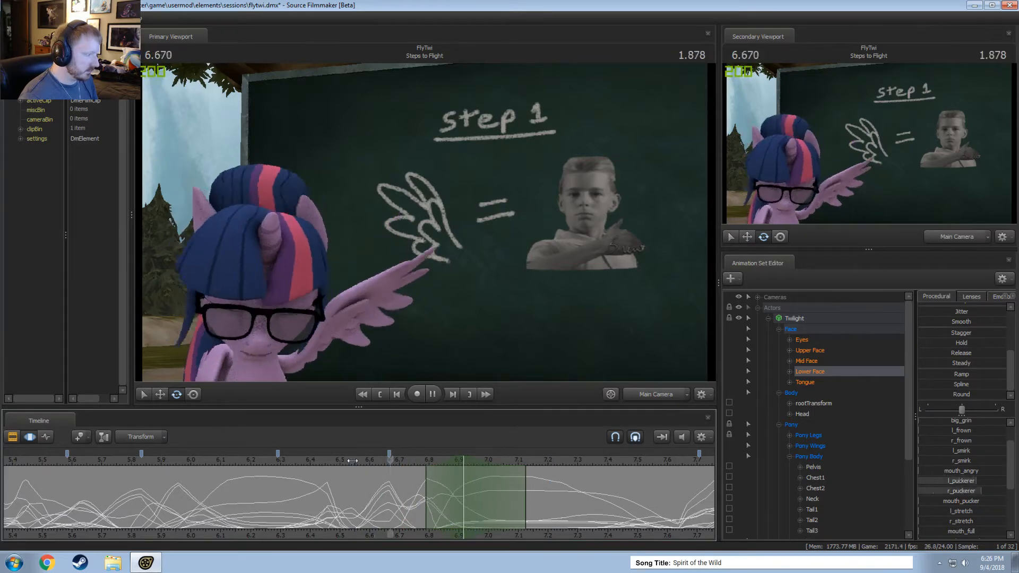
{"action": "key", "text": "space"}
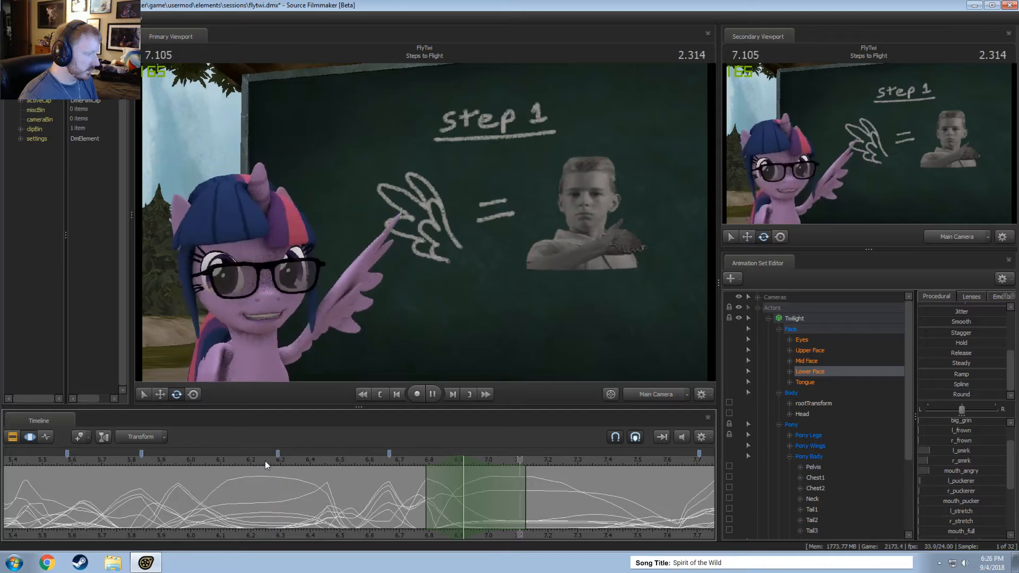
{"action": "key", "text": "space"}
{"action": "scroll", "coordinate": [241, 462], "scroll_direction": "down", "scroll_amount": 3}
{"action": "left_click", "coordinate": [209, 460]}
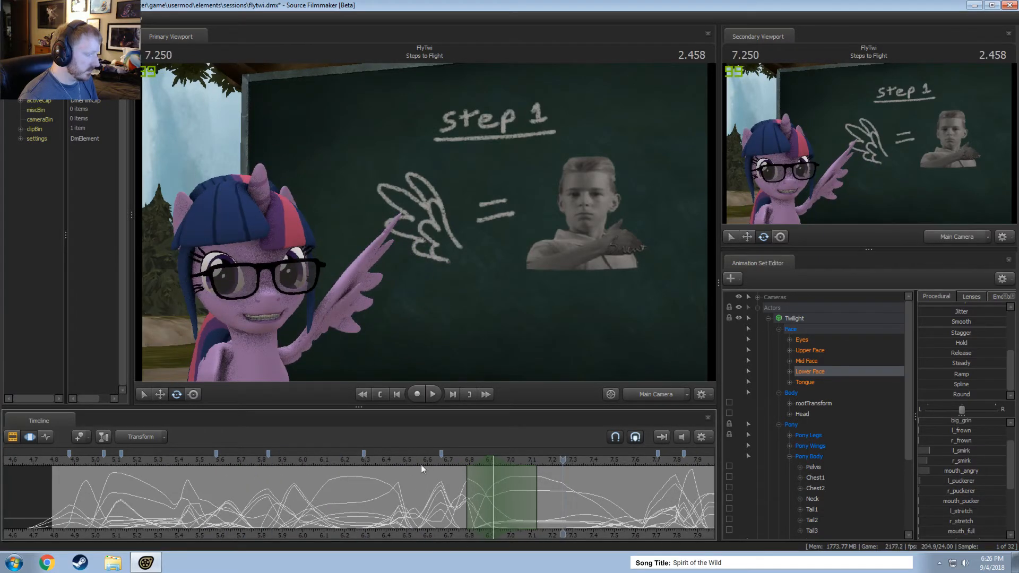
{"action": "left_click", "coordinate": [419, 463]}
{"action": "key", "text": "space"}
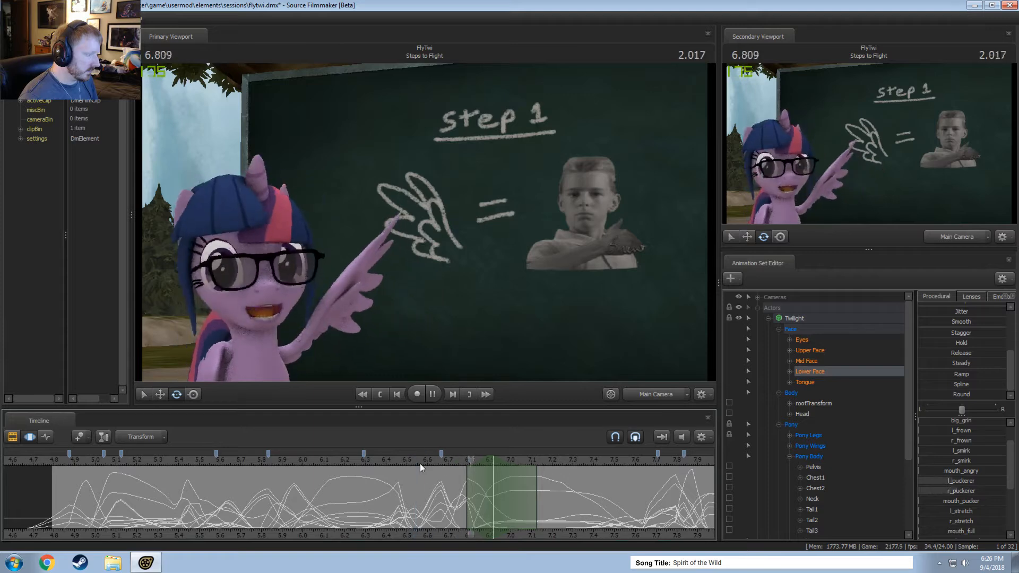
{"action": "key", "text": "space"}
- Shift the Lower Face motion near 7.07 s earlier to about 6.96 s, with falloffs spanning about 6.79 to 7.29 s
{"action": "key", "text": "shift"}
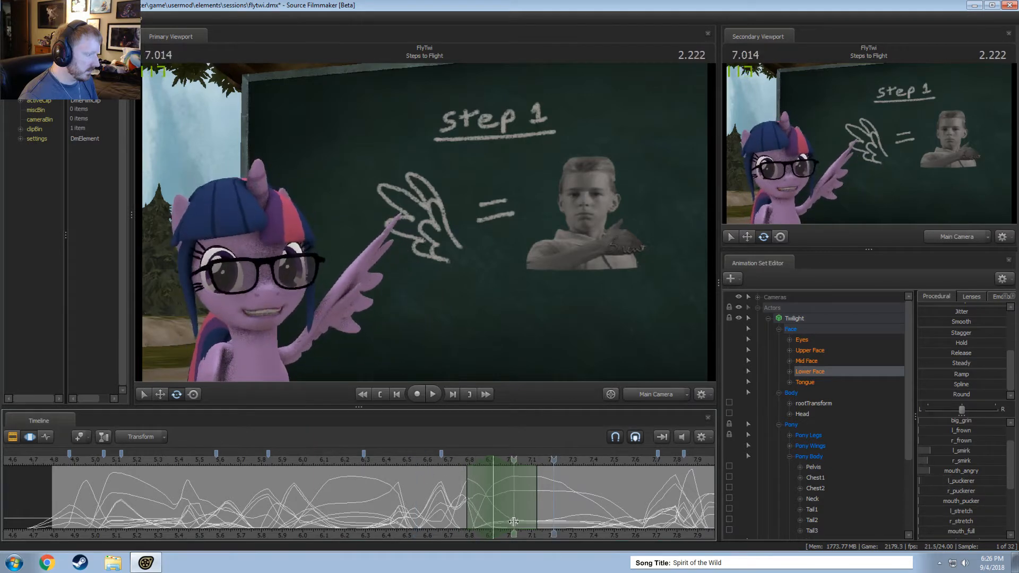
{"action": "left_click_drag", "start_coordinate": [525, 507], "coordinate": [502, 499]}
{"action": "key", "text": "space"}
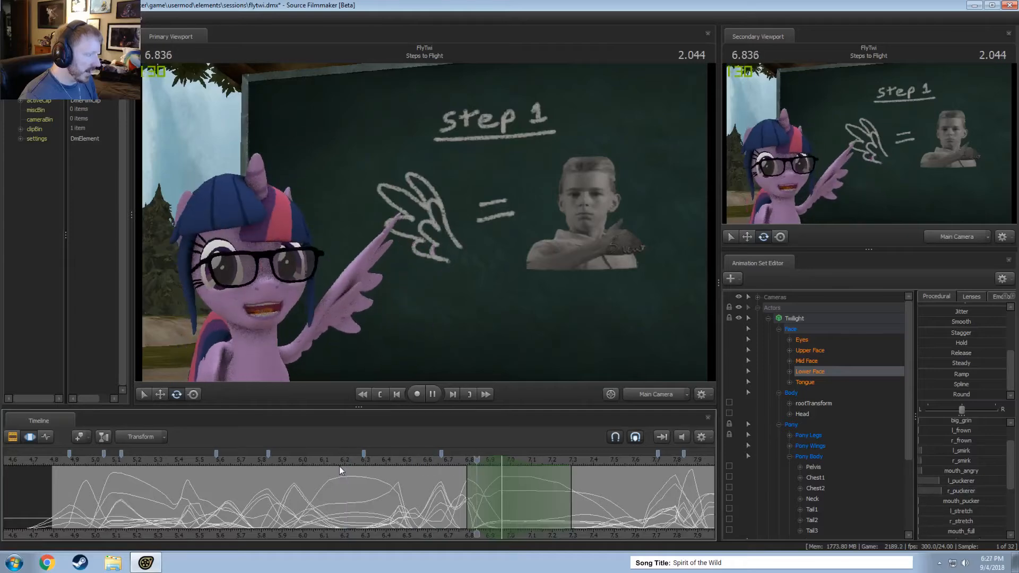
- Raise Twilight's tongue_up at 6.791 s with short falloffs and shift the tongue movement earlier to about 6.75 s
{"action": "mouse_move", "coordinate": [563, 504]}
{"action": "left_mouse_down"}
{"action": "mouse_move", "coordinate": [429, 507]}
{"action": "mouse_move", "coordinate": [489, 510]}
{"action": "mouse_move", "coordinate": [465, 511]}
{"action": "left_mouse_up"}
{"action": "left_click", "coordinate": [816, 382]}
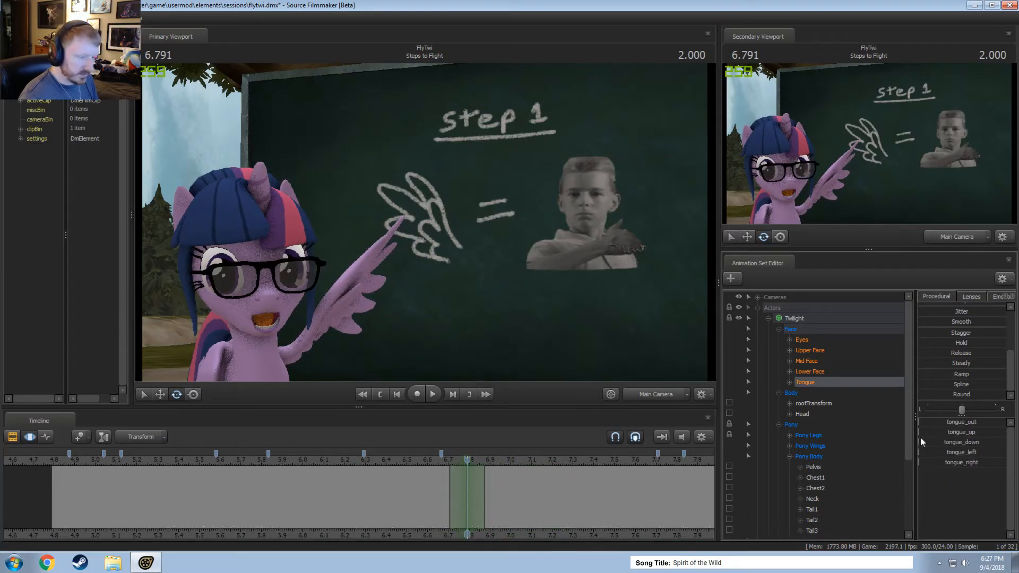
{"action": "left_click", "coordinate": [958, 431]}
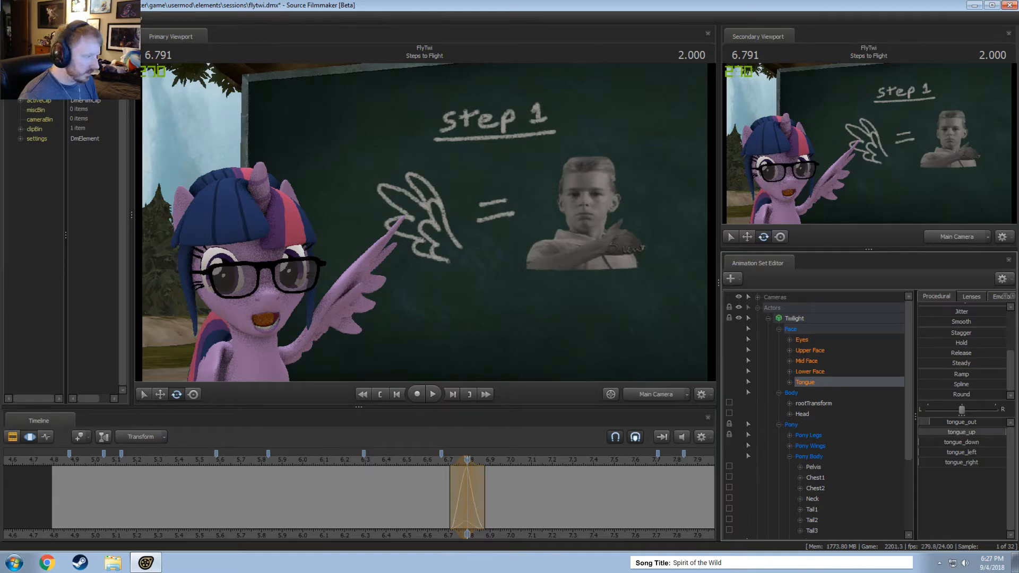
{"action": "left_click_drag", "start_coordinate": [467, 497], "coordinate": [494, 497]}
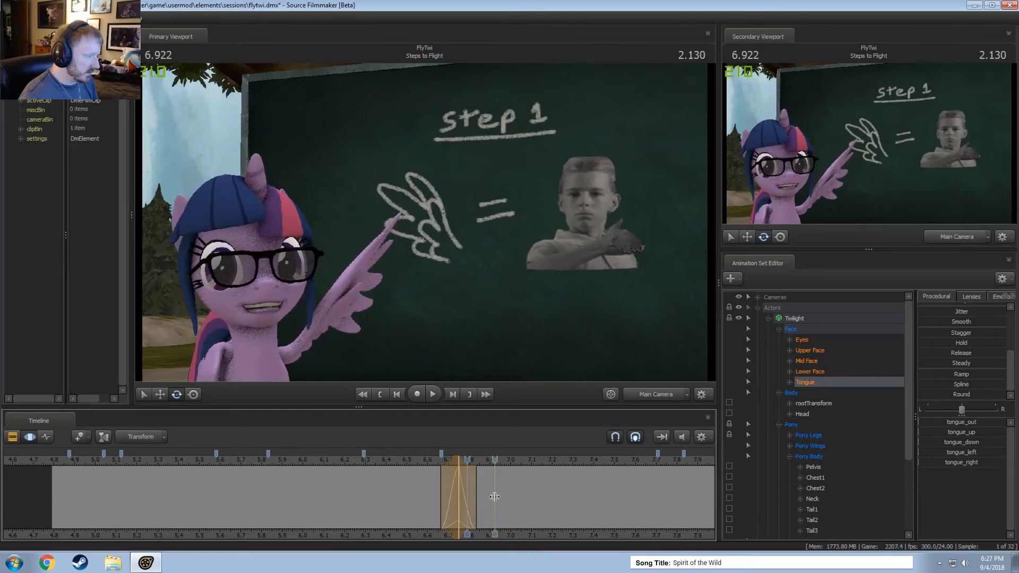
- Set a Lower Face time selection peaking at about 7.0 s with falloffs spanning about 6.83 to 7.25 s, and replay the motion
{"action": "left_click", "coordinate": [814, 367]}
{"action": "left_click", "coordinate": [498, 492]}
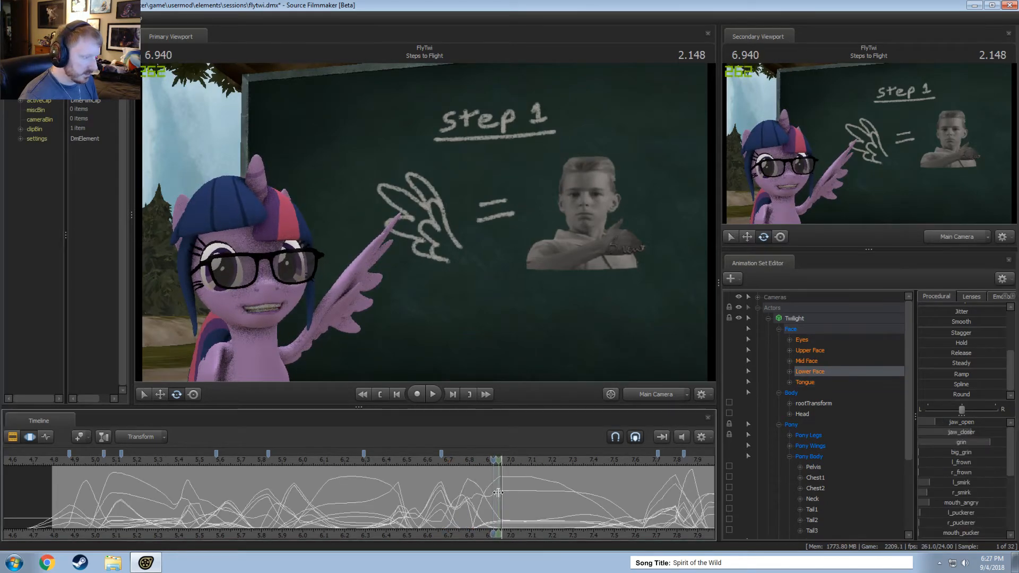
{"action": "mouse_move", "coordinate": [498, 492]}
{"action": "left_mouse_down"}
{"action": "mouse_move", "coordinate": [522, 496]}
{"action": "mouse_move", "coordinate": [510, 500]}
{"action": "left_mouse_up"}
{"action": "left_click", "coordinate": [414, 459]}
{"action": "key", "text": "space"}
{"action": "key", "text": "space"}
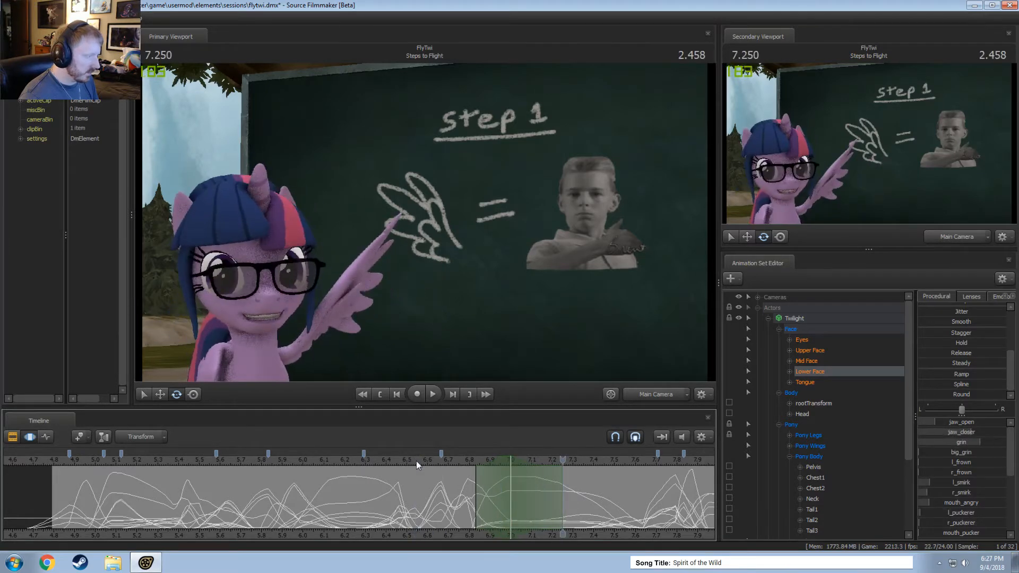
{"action": "left_click", "coordinate": [375, 462]}
{"action": "key", "text": "space"}
{"action": "key", "text": "space"}
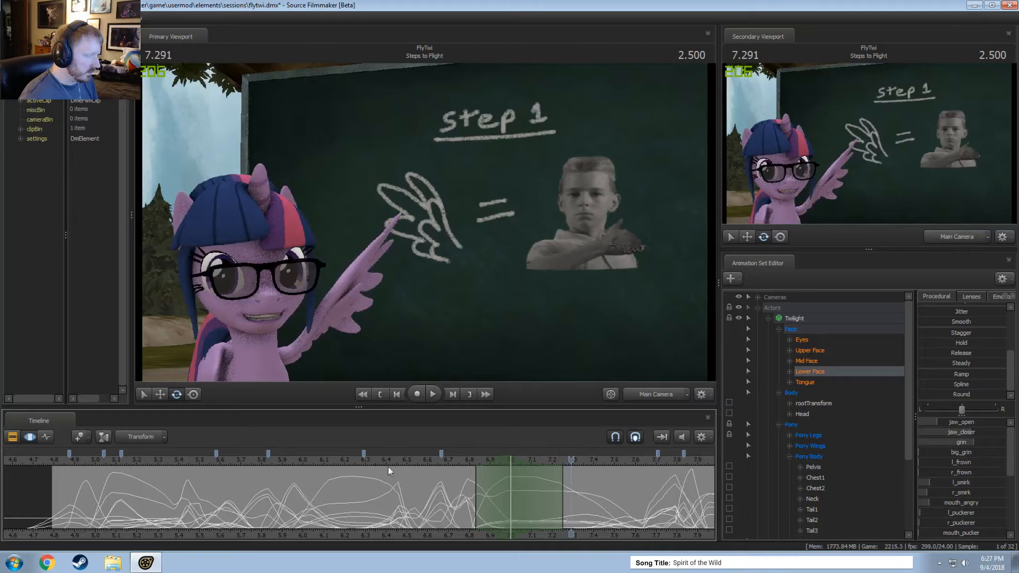
- Replay the shot through the camera move to Step 2, return to 7.583 s, and make the Rainbow animation set visible
{"action": "key", "text": "space"}
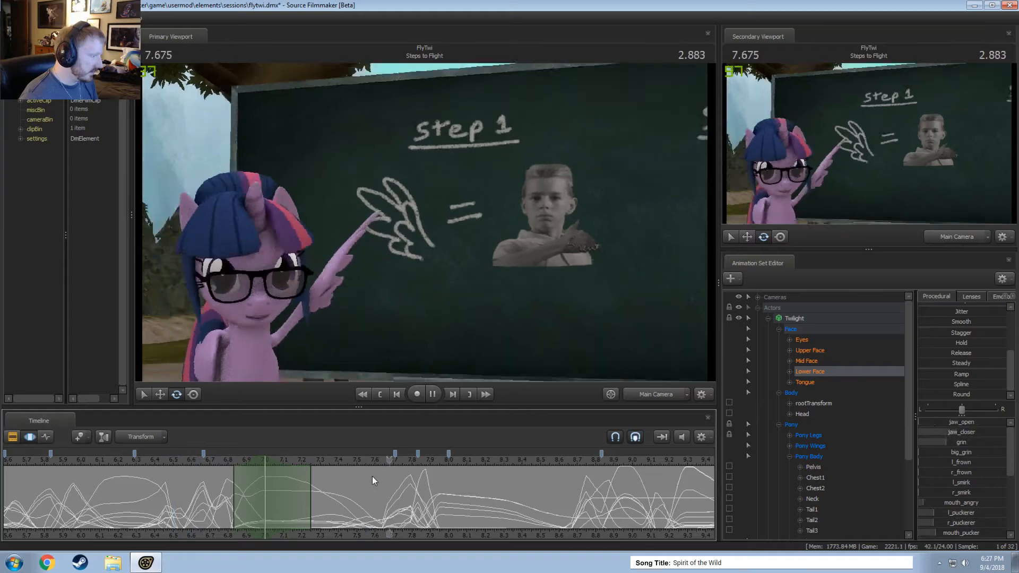
{"action": "key", "text": "space"}
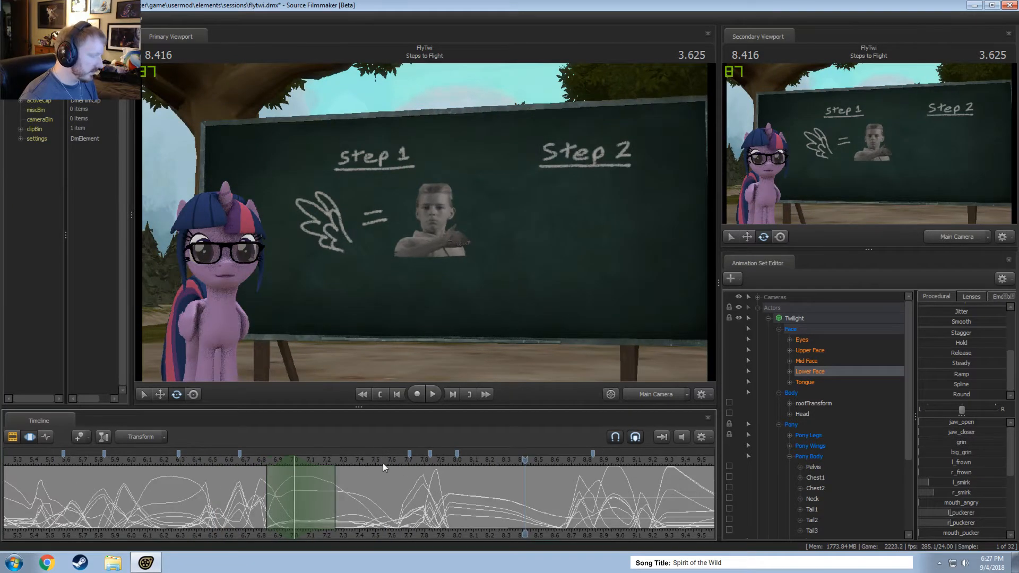
{"action": "left_click", "coordinate": [388, 460]}
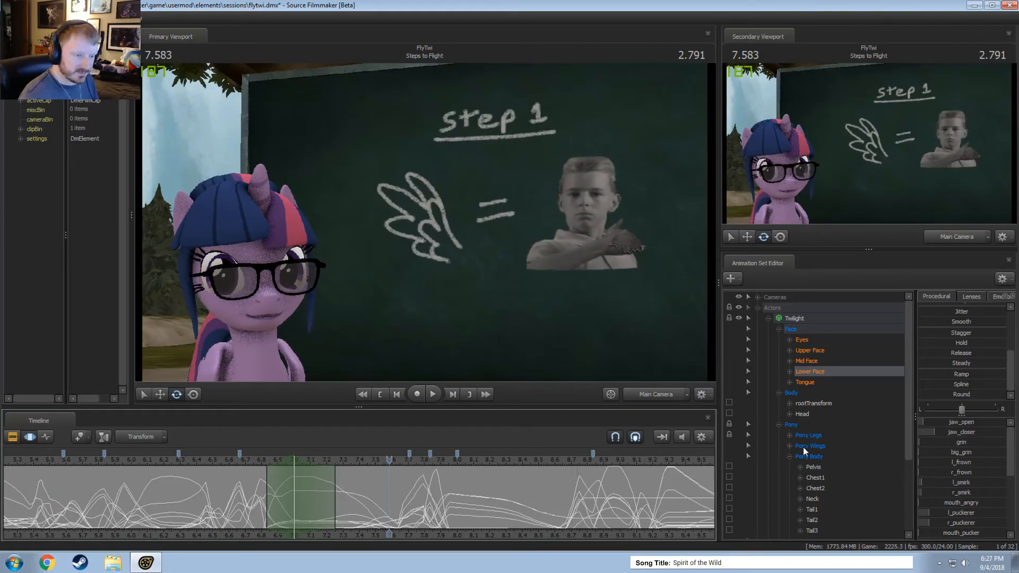
{"action": "scroll", "coordinate": [784, 432], "scroll_direction": "down", "scroll_amount": 3}
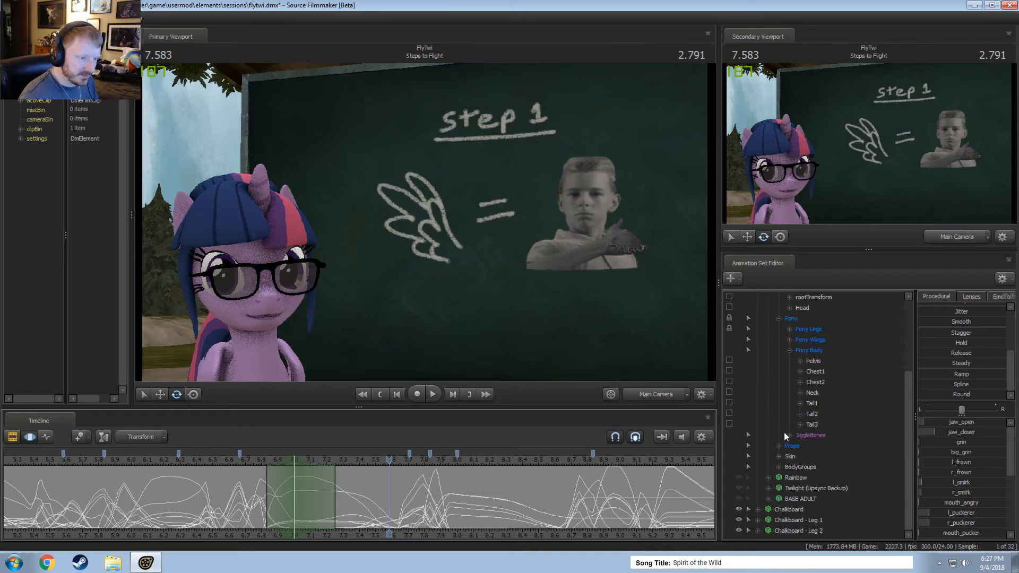
{"action": "left_click", "coordinate": [738, 477]}
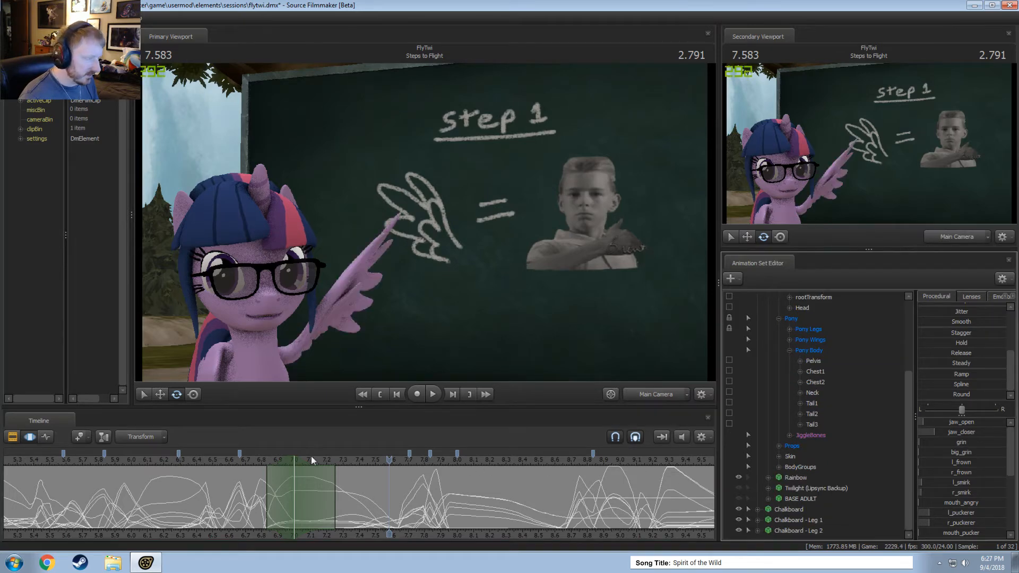
- Replay the shot up to 9.500 s with Rainbow visible, collapse Twilight's control tree, and hide the Rainbow animation set
{"action": "left_click", "coordinate": [189, 460]}
{"action": "key", "text": "space"}
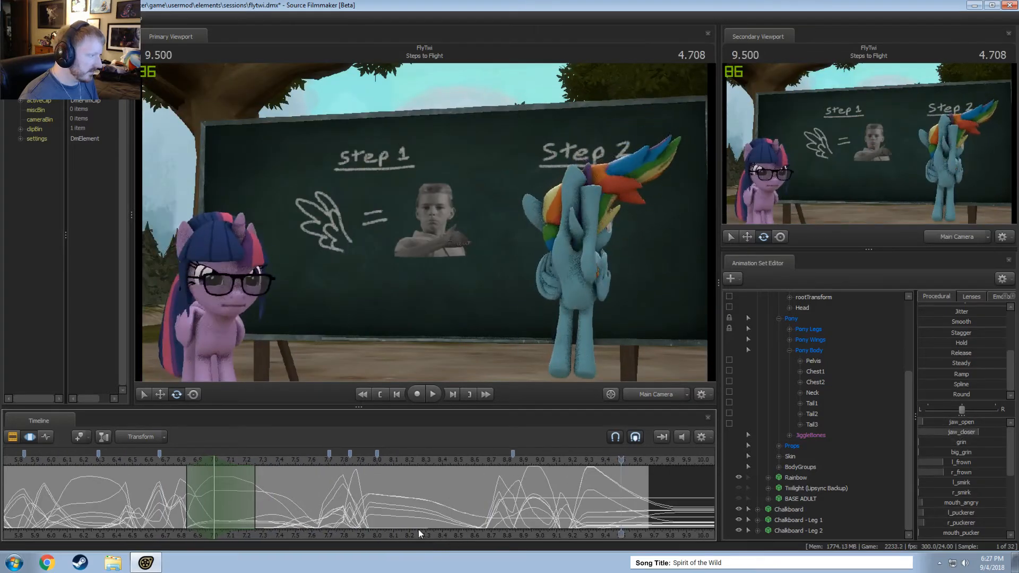
{"action": "scroll", "coordinate": [796, 412], "scroll_direction": "up", "scroll_amount": 4}
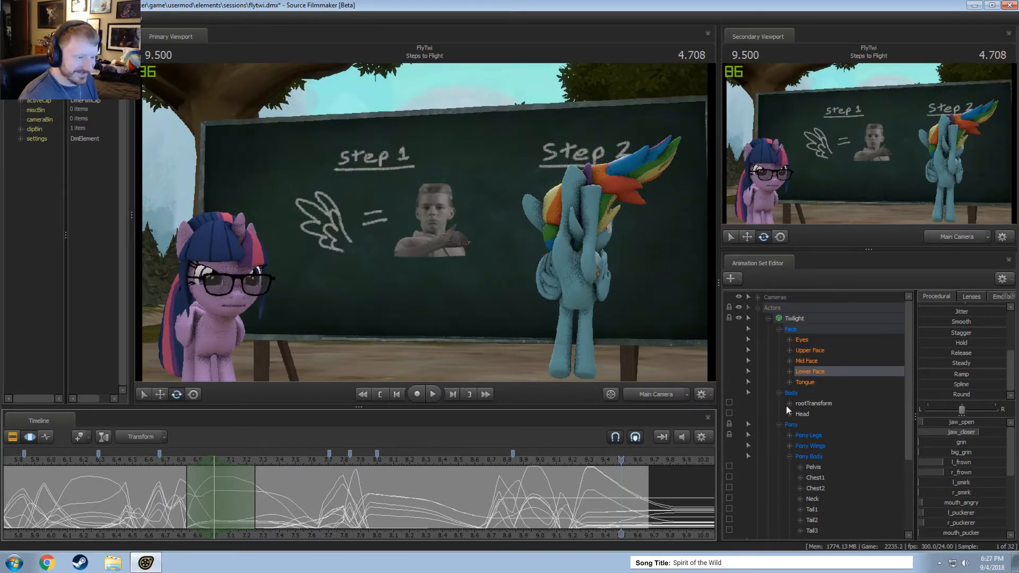
{"action": "left_click", "coordinate": [768, 318]}
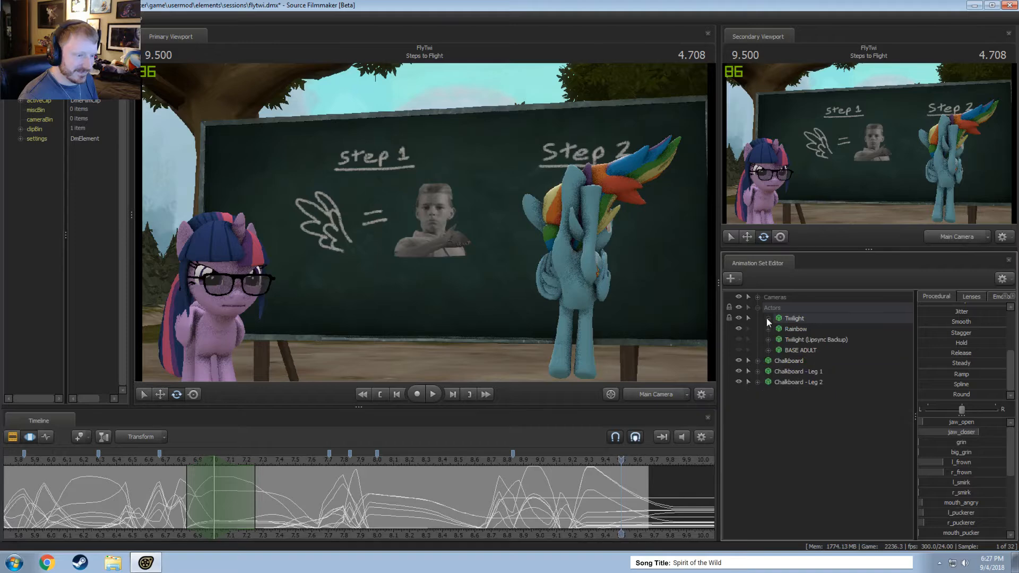
{"action": "left_click", "coordinate": [739, 329]}
- Replay the transition from Step 1 to Step 2 several times to examine Twilight's motion without Rainbow
{"action": "left_click", "coordinate": [132, 455]}
{"action": "key", "text": "space"}
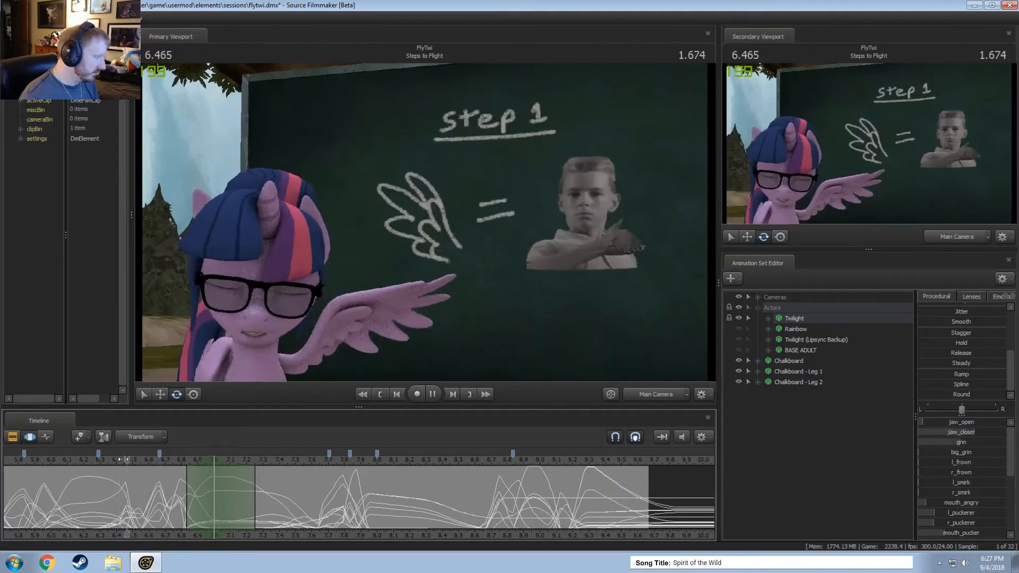
{"action": "key", "text": "space"}
{"action": "scroll", "coordinate": [242, 482], "scroll_direction": "down", "scroll_amount": 2}
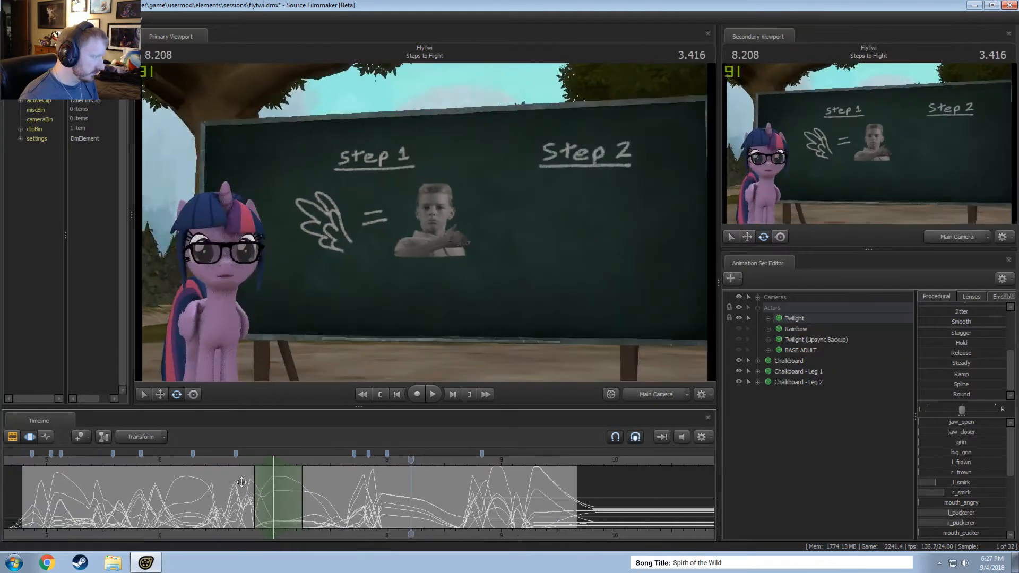
{"action": "left_click", "coordinate": [180, 457]}
{"action": "key", "text": "space"}
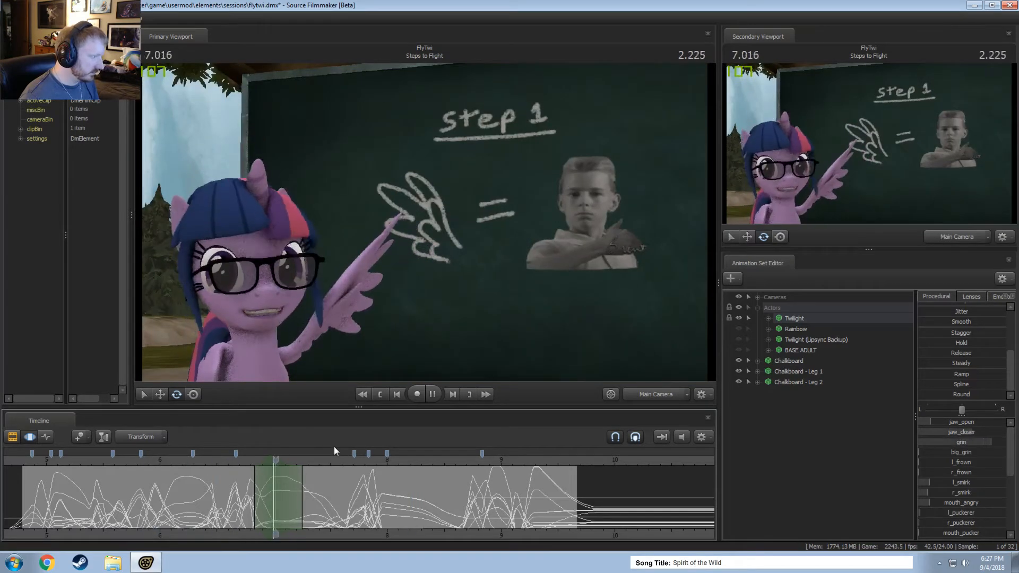
{"action": "key", "text": "space"}
{"action": "left_click", "coordinate": [128, 464]}
{"action": "key", "text": "space"}
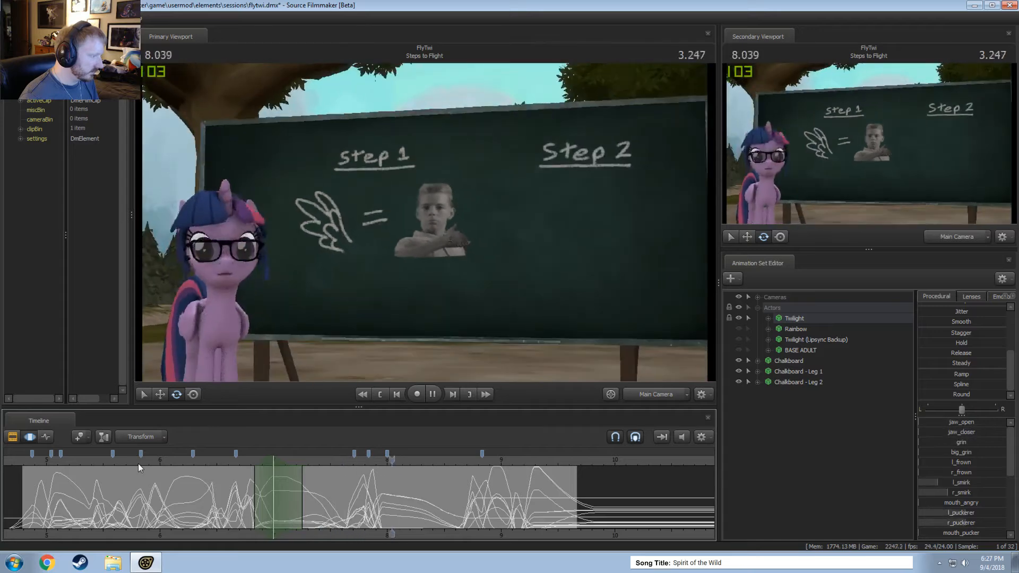
{"action": "key", "text": "space"}
- Examine Twilight's pose at the end of the camera move, around 7.833 s, through the Main Camera and replay it
{"action": "left_click", "coordinate": [679, 396]}
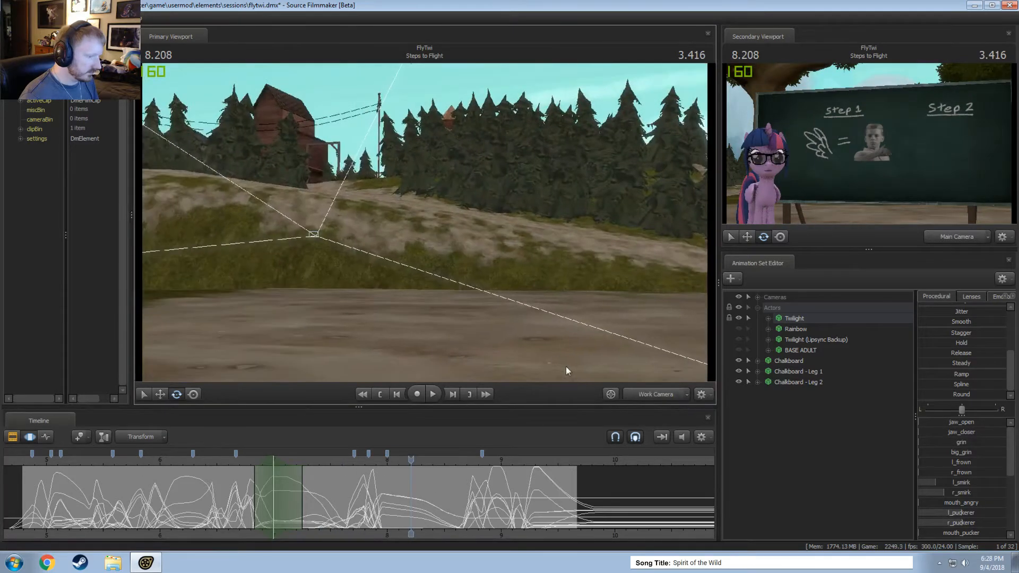
{"action": "left_click", "coordinate": [646, 396]}
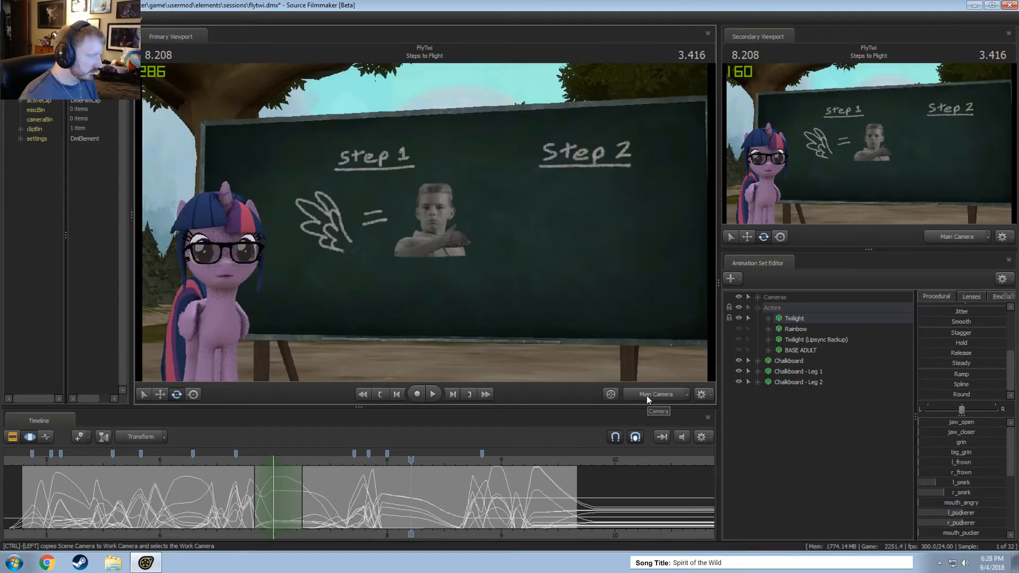
{"action": "scroll", "coordinate": [394, 498], "scroll_direction": "up", "scroll_amount": 4}
{"action": "key", "text": "shift"}
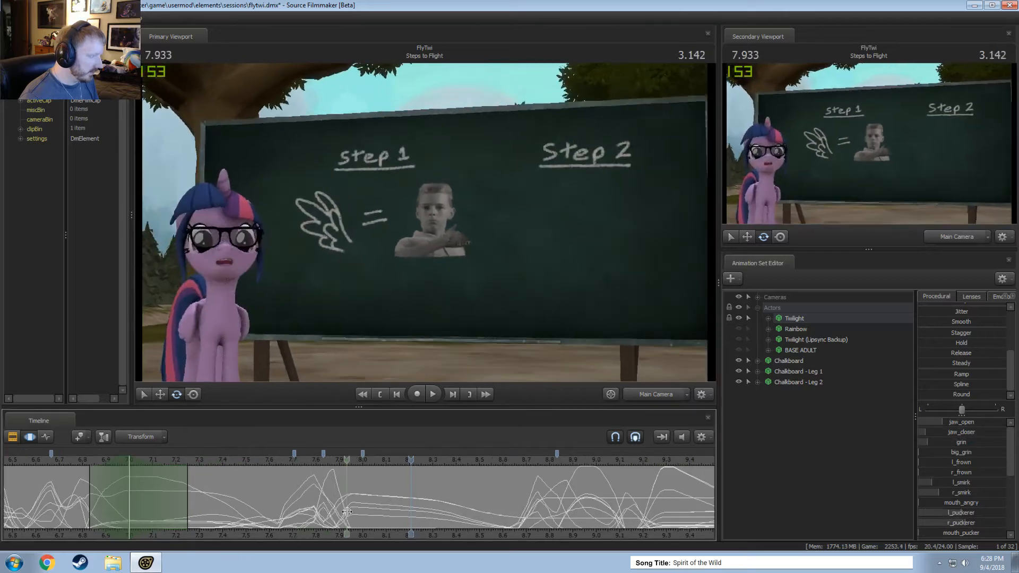
{"action": "left_click", "coordinate": [325, 460]}
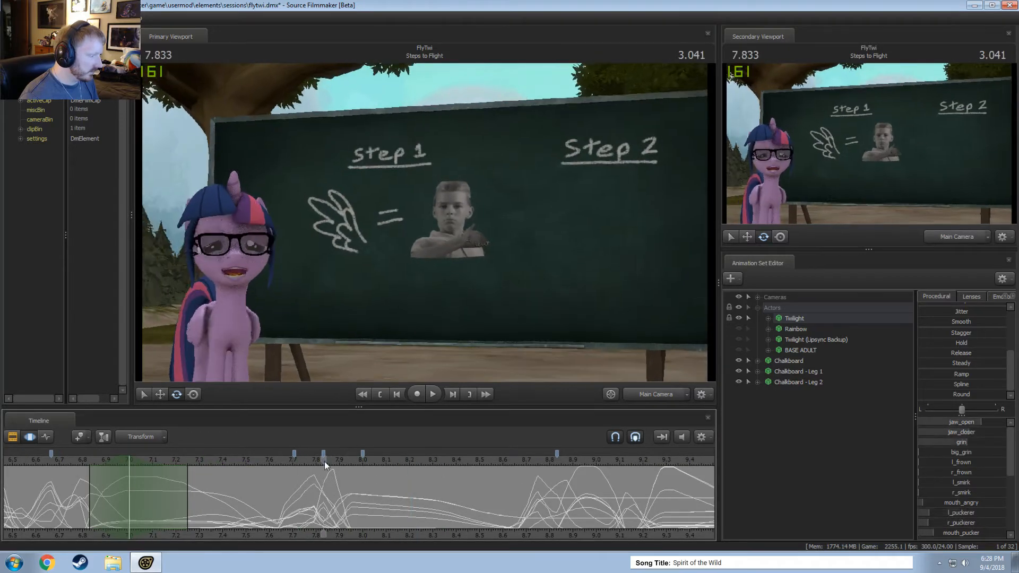
{"action": "key", "text": "space"}
- View Twilight from the side through the Work Camera and replay her movement from about 7.7 s
{"action": "left_click", "coordinate": [657, 392]}
{"action": "left_click_drag", "start_coordinate": [541, 276], "coordinate": [602, 271]}
{"action": "key", "text": "a"}
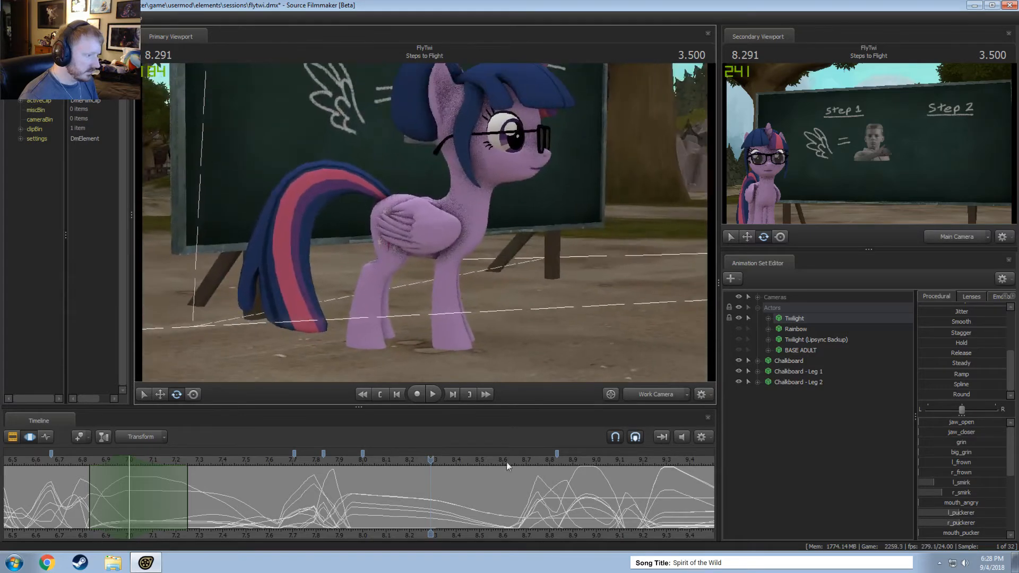
{"action": "left_click_drag", "start_coordinate": [430, 461], "coordinate": [295, 461]}
{"action": "key", "text": "space"}
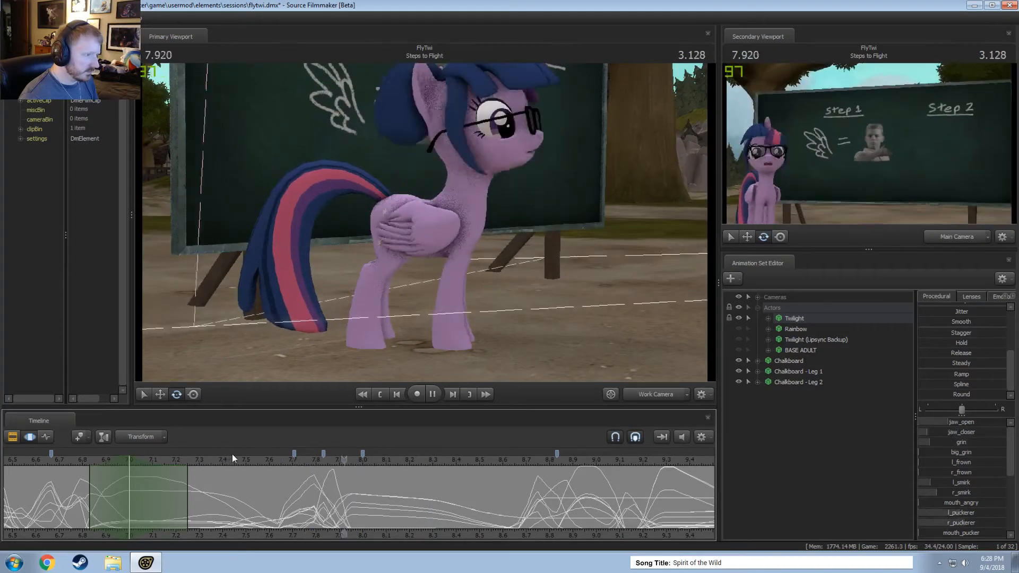
{"action": "key", "text": "space"}
- Select Twilight's Pelvis and set a time selection peaking at 7.750 s with falloffs spanning about 7.58 to 7.92 s
{"action": "left_click_drag", "start_coordinate": [257, 513], "coordinate": [316, 514]}
{"action": "left_click", "coordinate": [316, 514], "text": "shift"}
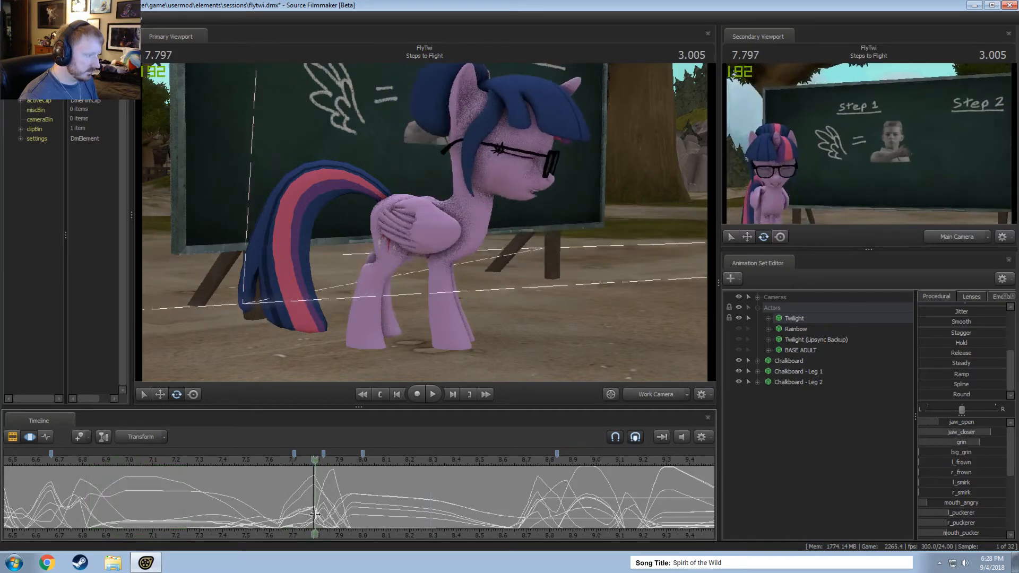
{"action": "scroll", "coordinate": [315, 514], "scroll_direction": "up", "scroll_amount": 3, "text": "shift"}
{"action": "mouse_move", "coordinate": [403, 183]}
{"action": "left_mouse_down"}
{"action": "mouse_move", "coordinate": [420, 201]}
{"action": "mouse_move", "coordinate": [390, 188]}
{"action": "left_mouse_up"}
{"action": "left_click", "coordinate": [366, 200], "text": "ctrl"}
{"action": "key", "text": "shift"}
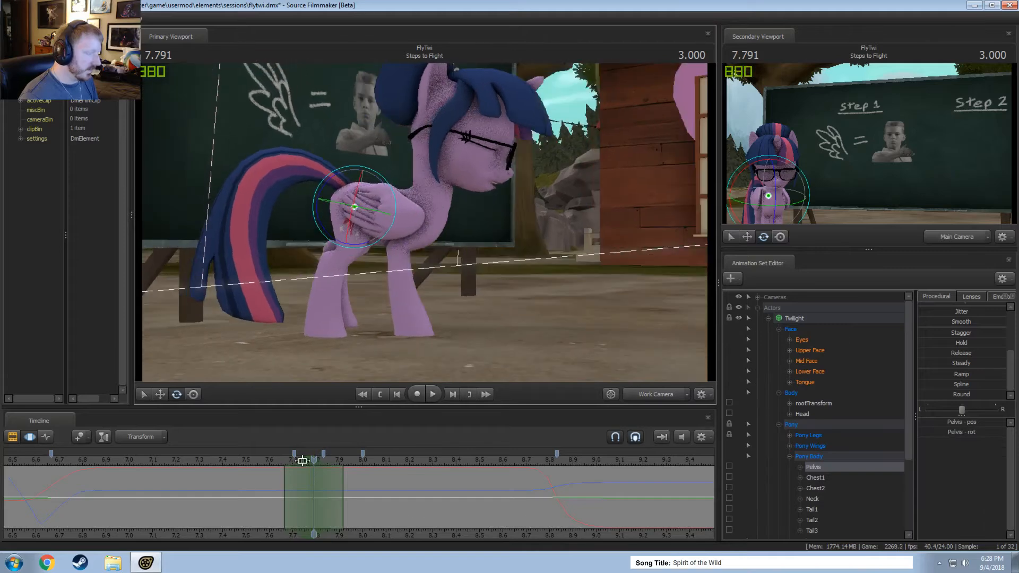
{"action": "left_click", "coordinate": [304, 496], "text": "shift"}
{"action": "scroll", "coordinate": [304, 496], "scroll_direction": "up", "scroll_amount": 4, "text": "shift"}
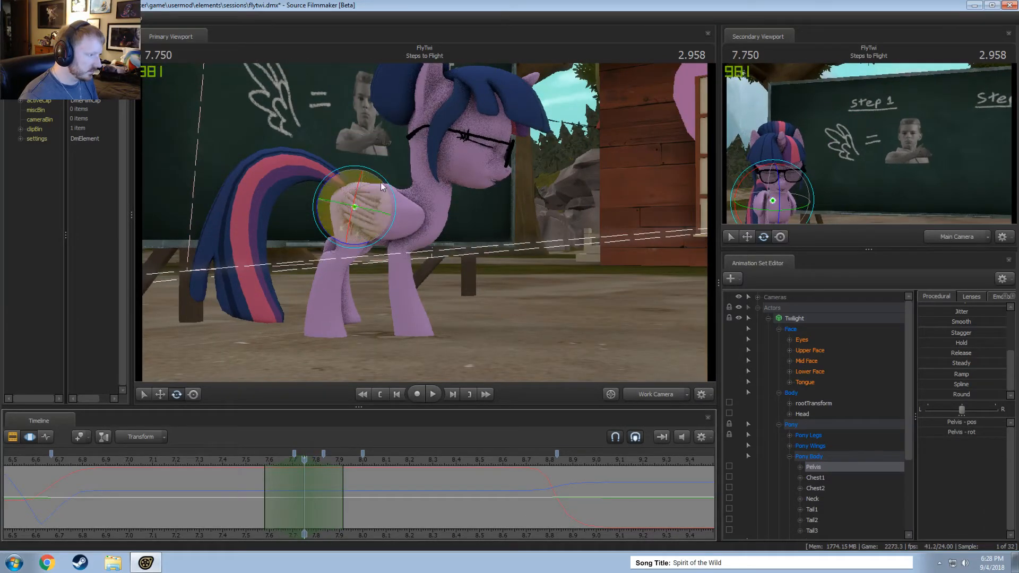
- Try tilting Twilight's pelvis and moving it backward at 7.750 s so her legs crouch, and replay the motion
{"action": "left_click_drag", "start_coordinate": [350, 222], "coordinate": [365, 204]}
{"action": "key", "text": "ctrl+z"}
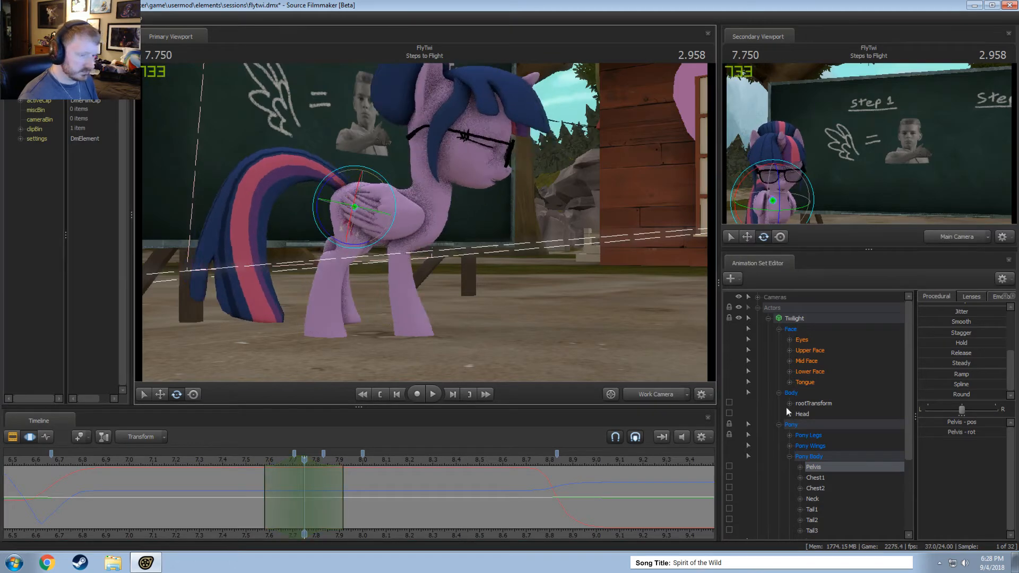
{"action": "left_click_drag", "start_coordinate": [333, 174], "coordinate": [341, 172]}
{"action": "key", "text": "w"}
{"action": "left_click_drag", "start_coordinate": [373, 207], "coordinate": [353, 202]}
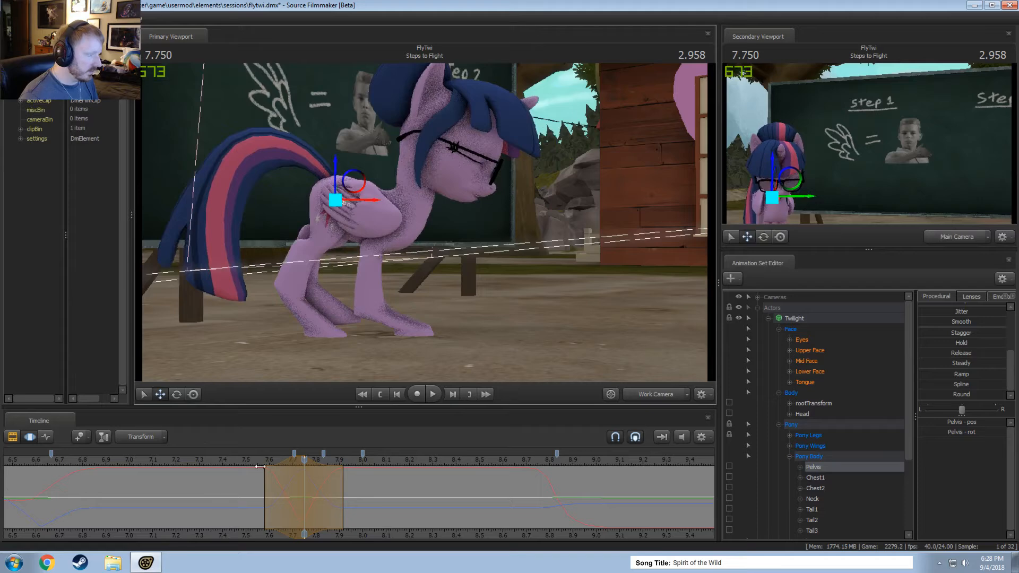
{"action": "key", "text": "space"}
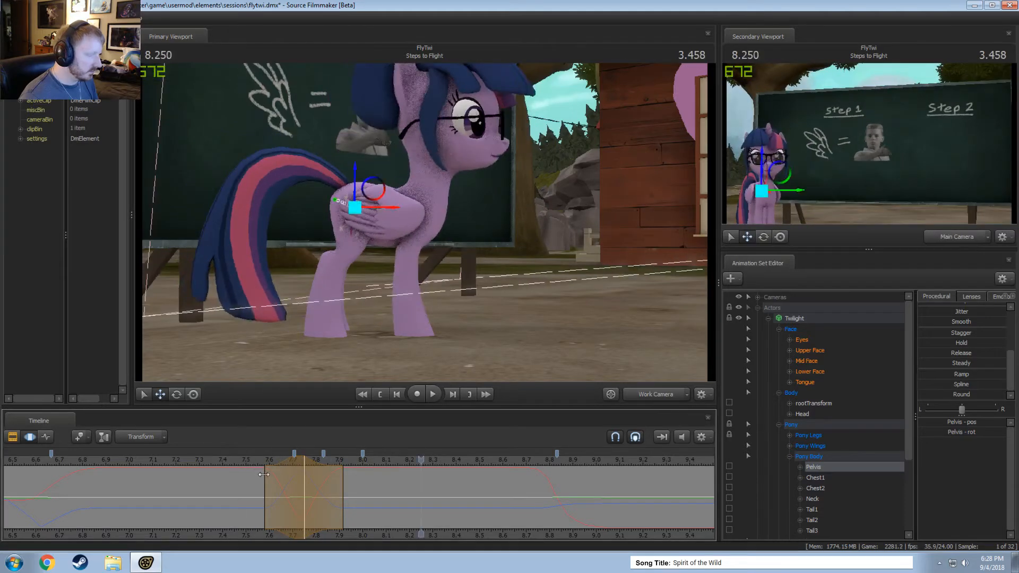
- Extend the pelvis selection's leading falloff to start at about 7.50 s, replay the motion, and return to 7.750 s
{"action": "left_click_drag", "start_coordinate": [264, 474], "coordinate": [246, 472]}
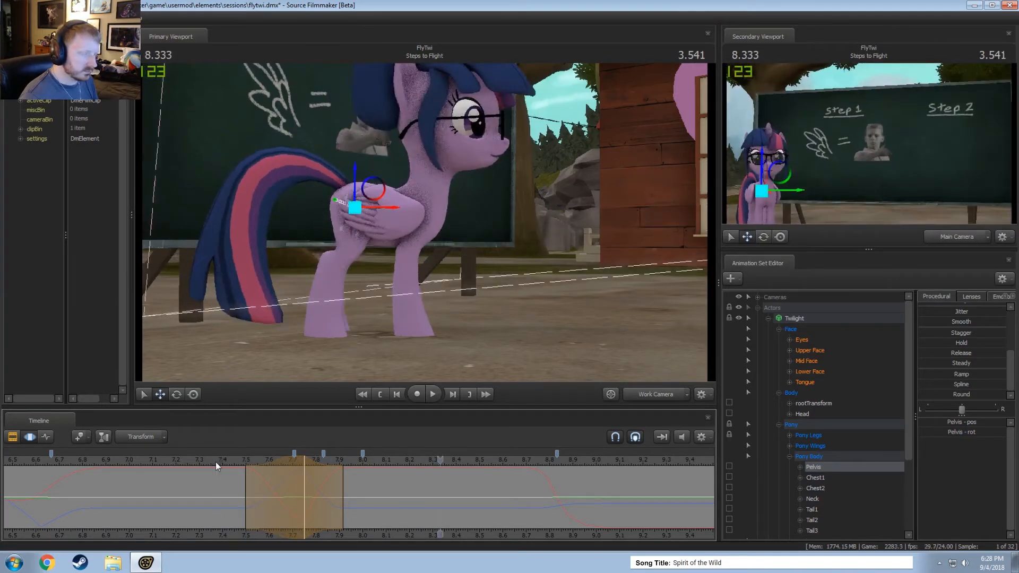
{"action": "key", "text": "space"}
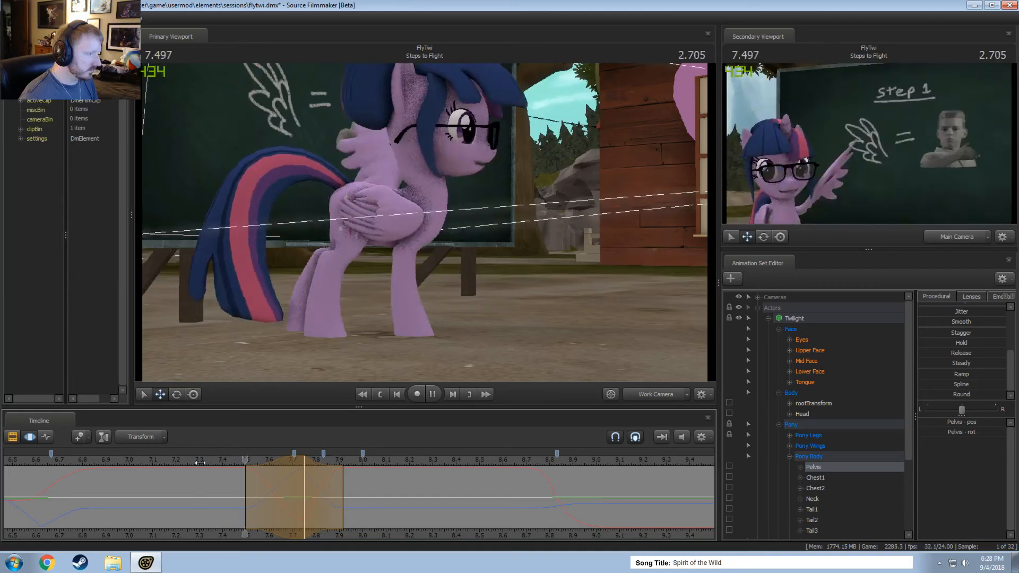
{"action": "left_click_drag", "start_coordinate": [203, 464], "coordinate": [302, 477]}
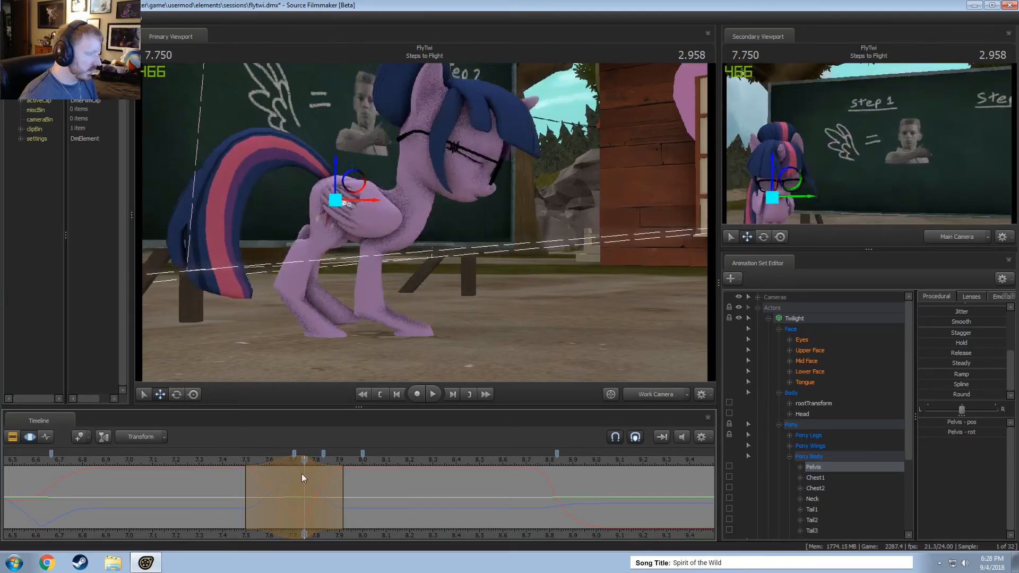
- Try repositioning Twilight's pelvis at 7.750 s, and undo the pelvis adjustments
{"action": "left_click_drag", "start_coordinate": [336, 200], "coordinate": [367, 225]}
{"action": "key", "text": "e"}
{"action": "key", "text": "ctrl+z"}
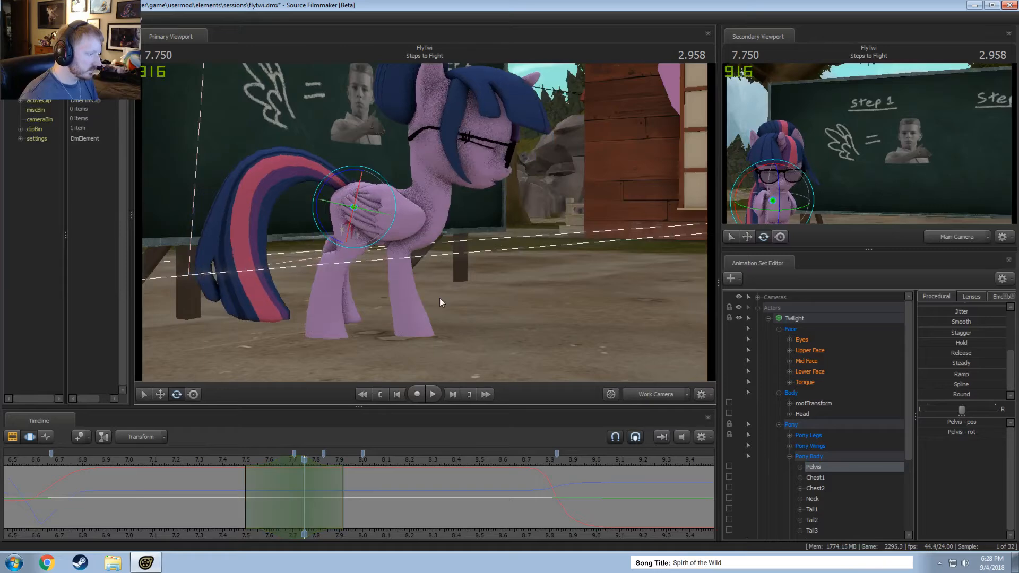
- Scrub between about 7.50 and 7.92 s to examine how Twilight's body and hind legs change pose
{"action": "left_click", "coordinate": [243, 475]}
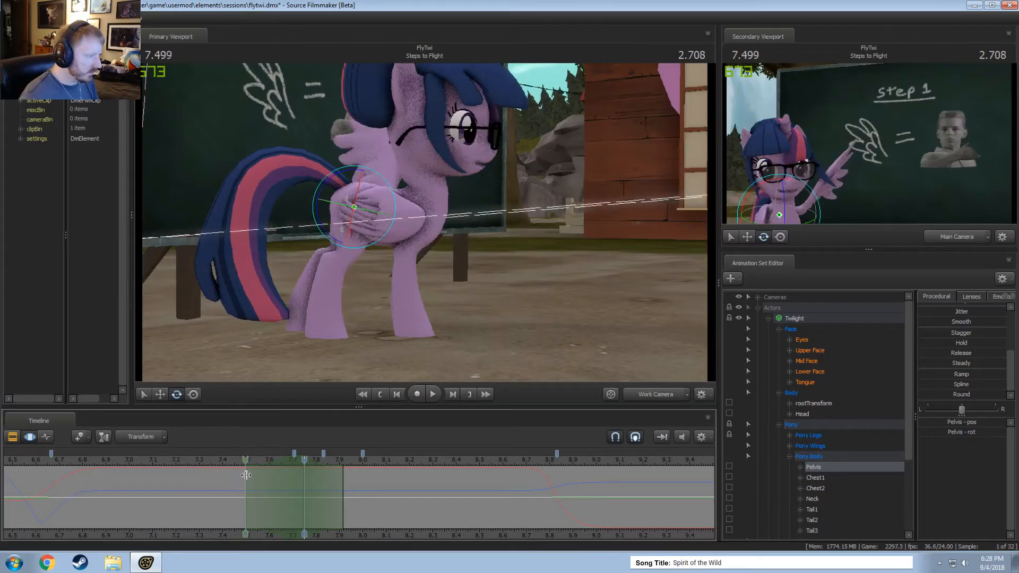
{"action": "left_click_drag", "start_coordinate": [246, 476], "coordinate": [345, 493]}
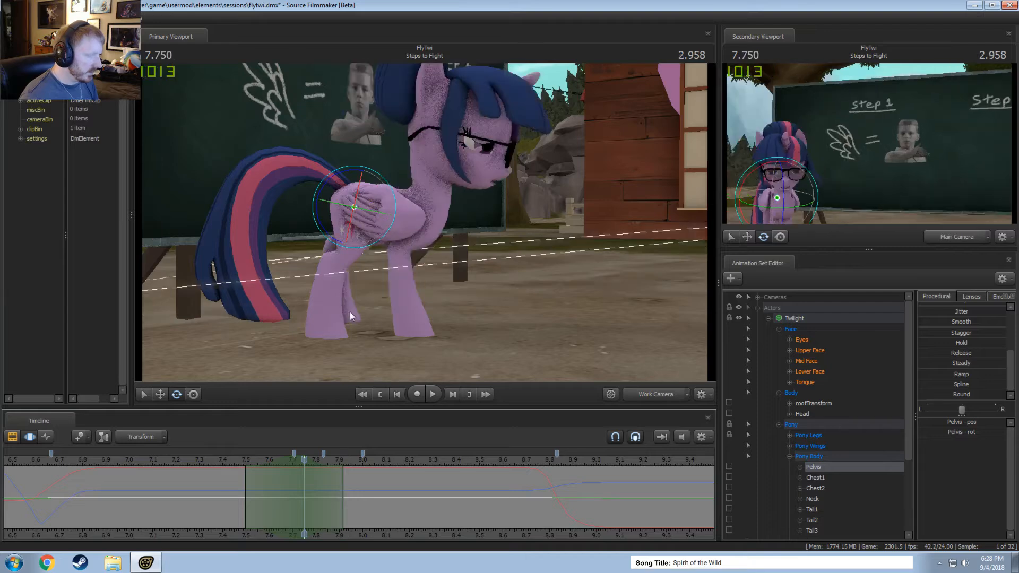
{"action": "left_click_drag", "start_coordinate": [239, 464], "coordinate": [302, 473]}
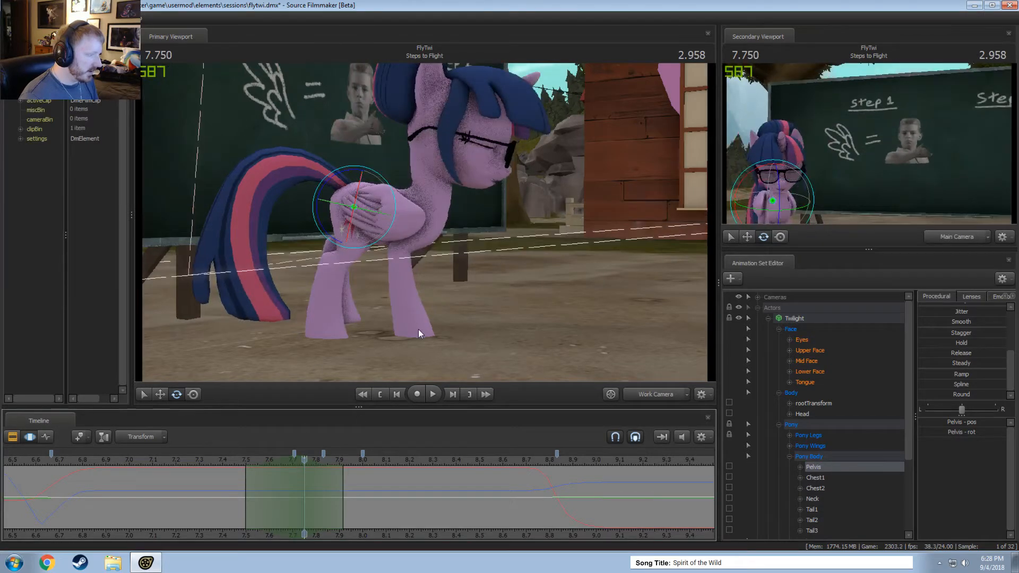
{"action": "left_click_drag", "start_coordinate": [416, 329], "coordinate": [409, 228]}
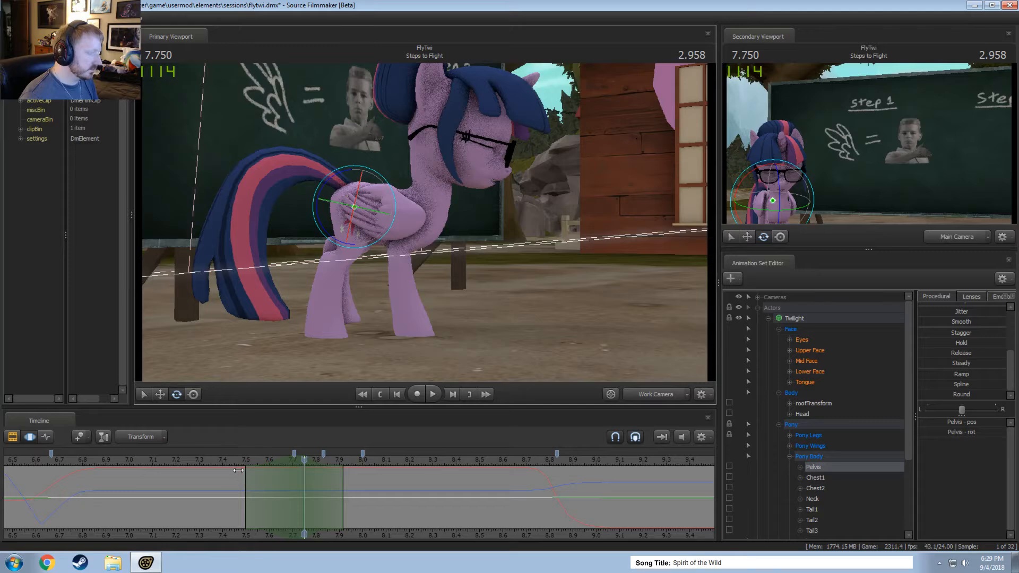
{"action": "left_click", "coordinate": [207, 450]}
{"action": "key", "text": "shift"}
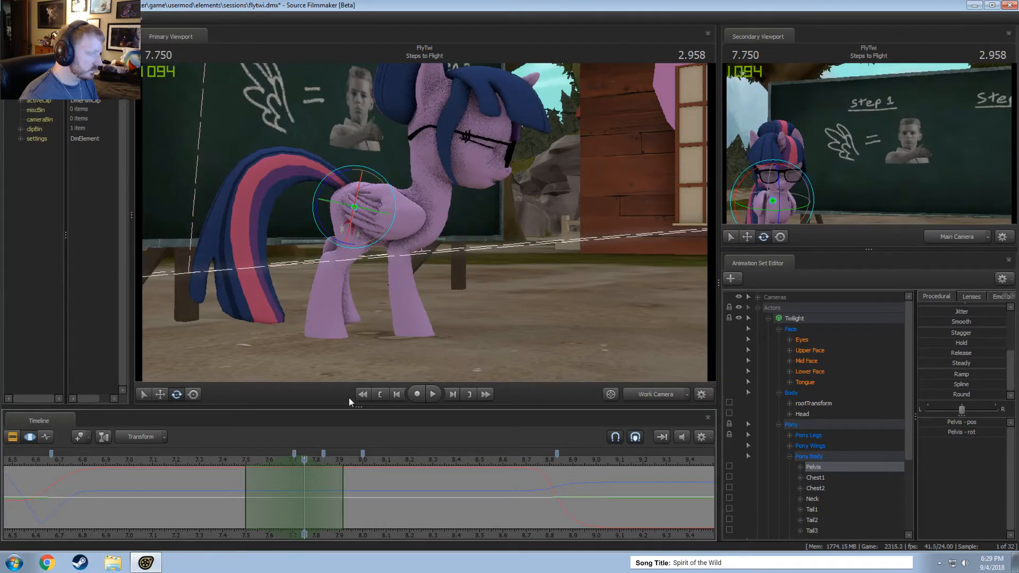
{"action": "mouse_move", "coordinate": [304, 499]}
{"action": "left_mouse_down"}
{"action": "mouse_move", "coordinate": [246, 502]}
{"action": "mouse_move", "coordinate": [304, 502]}
{"action": "left_mouse_up"}
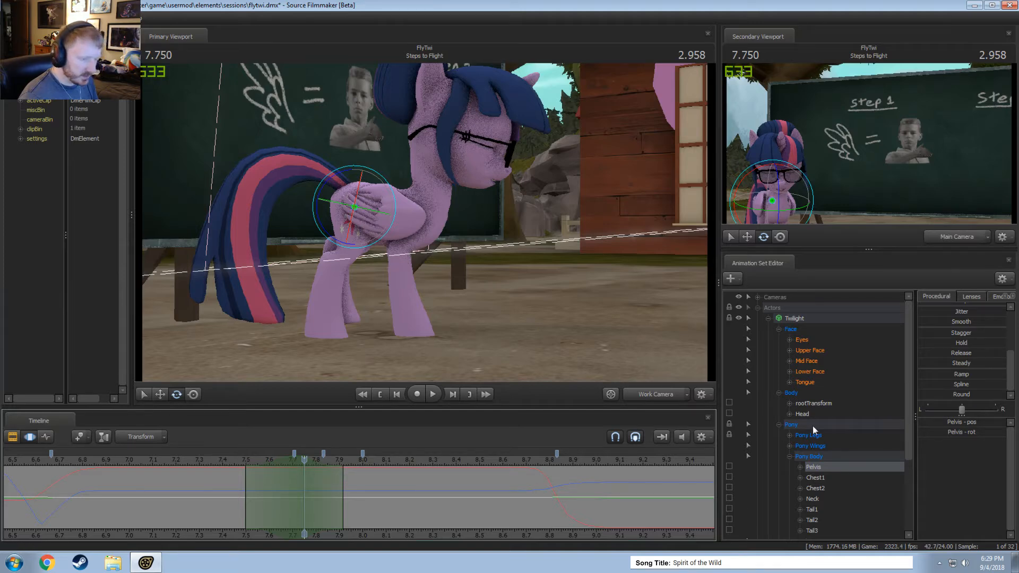
- Select Twilight's LeftThigh, LeftLeg1, LeftLeg2 and LeftFoot bones together
{"action": "mouse_move", "coordinate": [359, 219]}
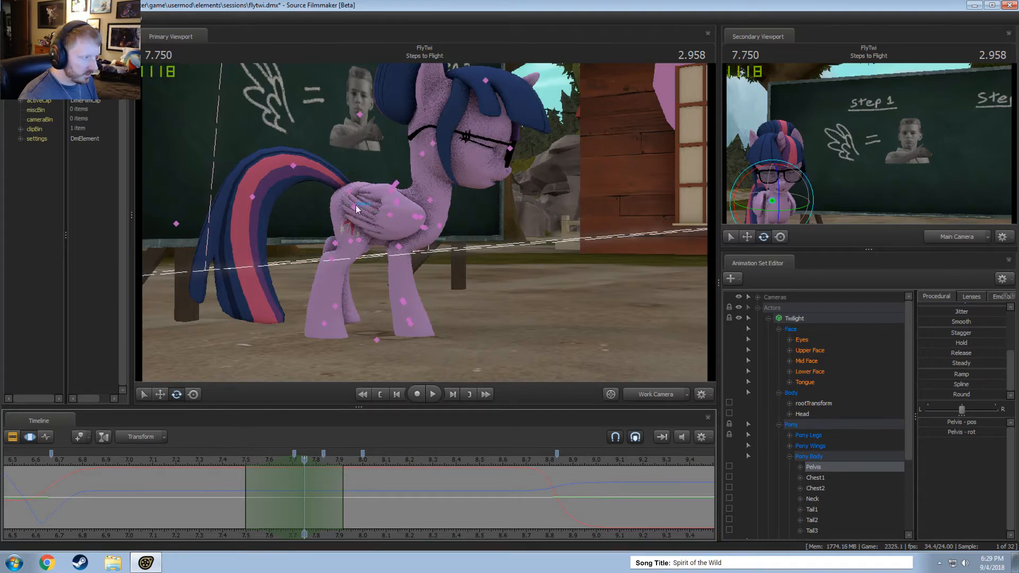
{"action": "left_click", "coordinate": [353, 208]}
{"action": "left_click", "coordinate": [335, 243], "text": "ctrl"}
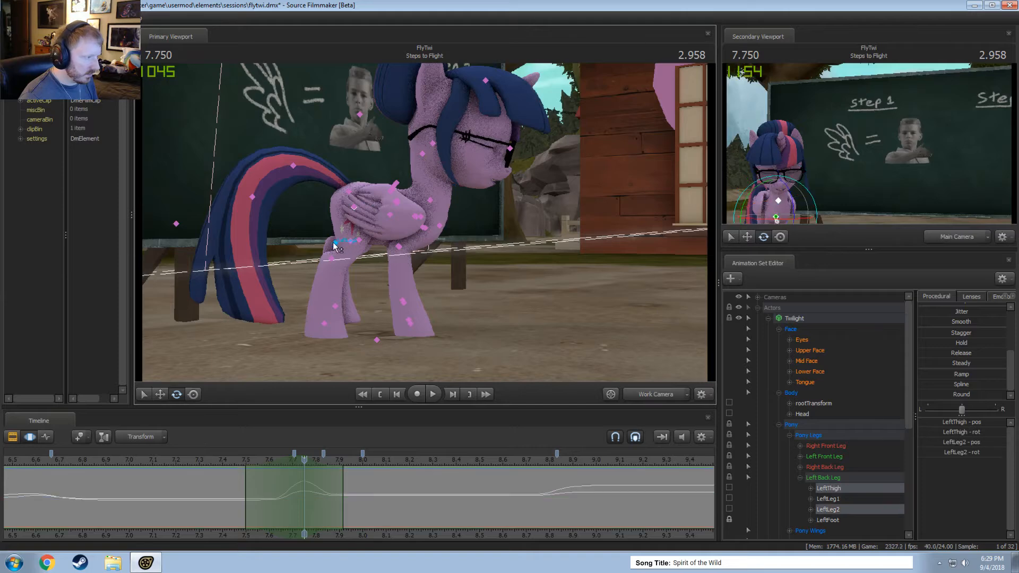
{"action": "left_click", "coordinate": [359, 240], "text": "ctrl"}
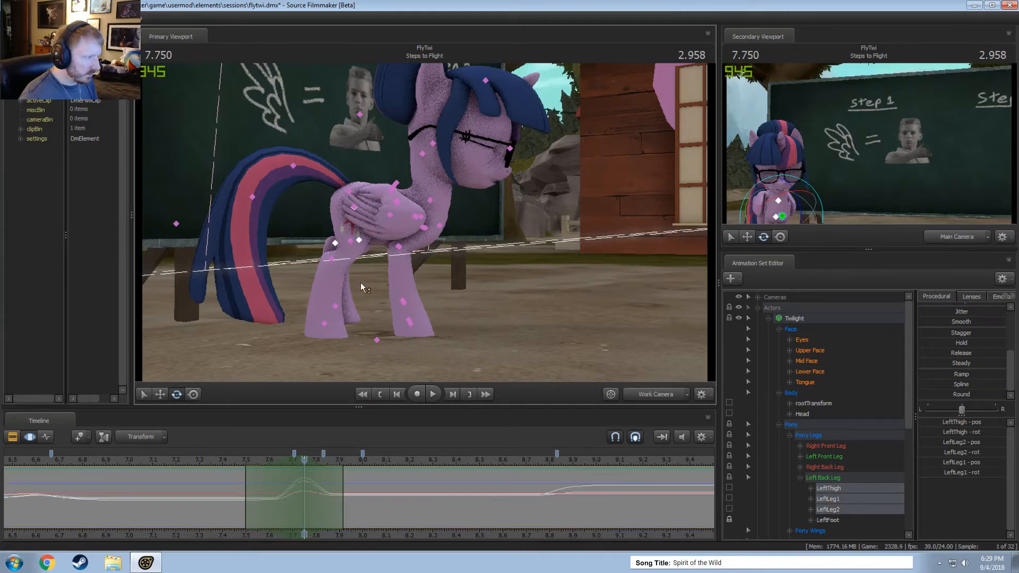
{"action": "left_click", "coordinate": [335, 307], "text": "ctrl"}
- Stretch the start of Twilight's left back leg motion earlier to about 7.50 s, with falloff from about 7.17 to 7.75 s, and replay it
{"action": "mouse_move", "coordinate": [240, 504]}
{"action": "left_mouse_down"}
{"action": "mouse_move", "coordinate": [280, 504]}
{"action": "mouse_move", "coordinate": [247, 503]}
{"action": "left_mouse_up"}
{"action": "left_click", "coordinate": [275, 505], "text": "shift"}
{"action": "scroll", "coordinate": [275, 505], "scroll_direction": "up", "scroll_amount": 5, "text": "shift"}
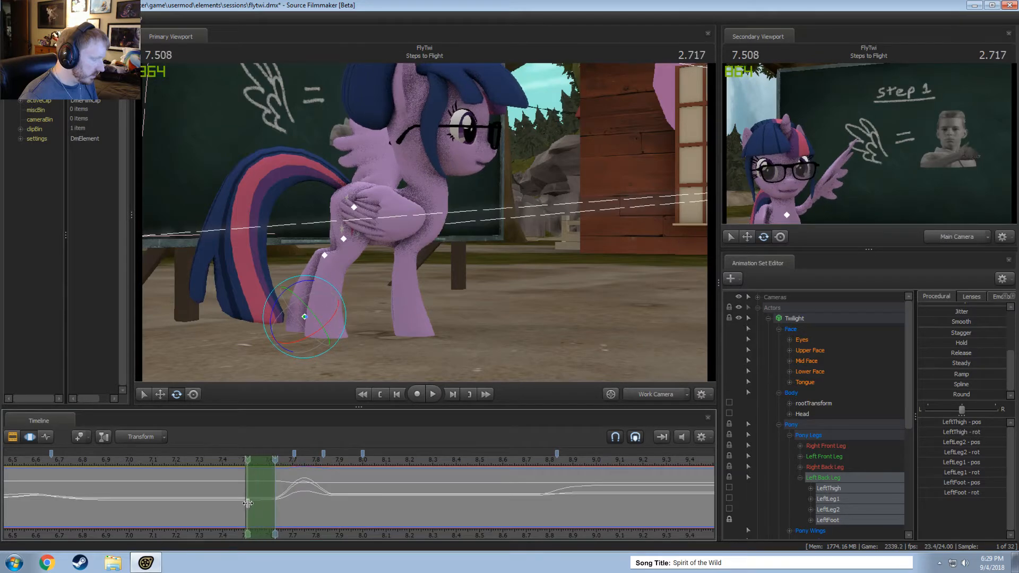
{"action": "scroll", "coordinate": [246, 505], "scroll_direction": "up", "scroll_amount": 5, "text": "shift"}
{"action": "scroll", "coordinate": [247, 504], "scroll_direction": "down", "scroll_amount": 1, "text": "shift"}
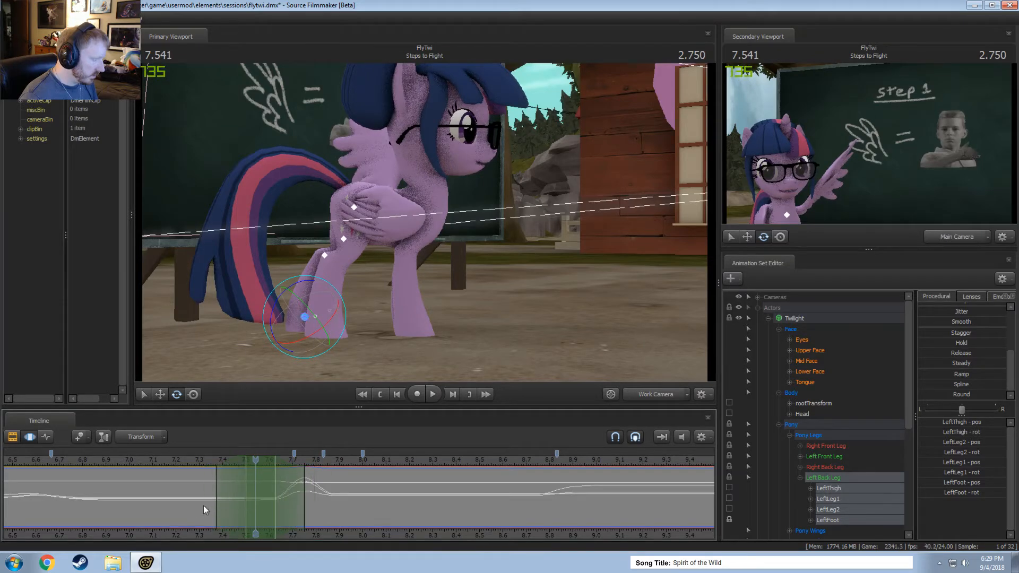
{"action": "left_click_drag", "start_coordinate": [211, 504], "coordinate": [167, 504]}
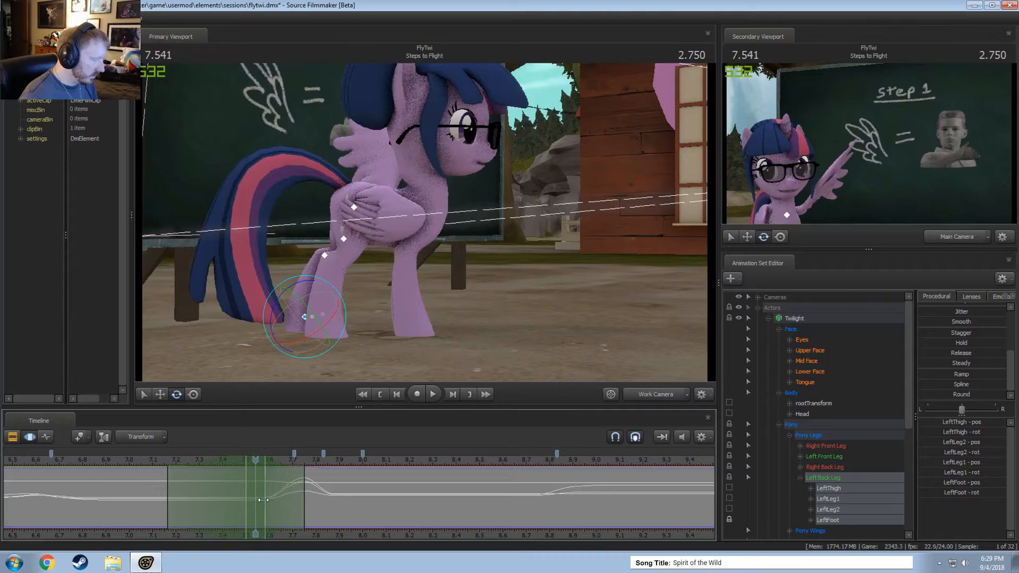
{"action": "left_click_drag", "start_coordinate": [263, 500], "coordinate": [243, 497]}
{"action": "key", "text": "space"}
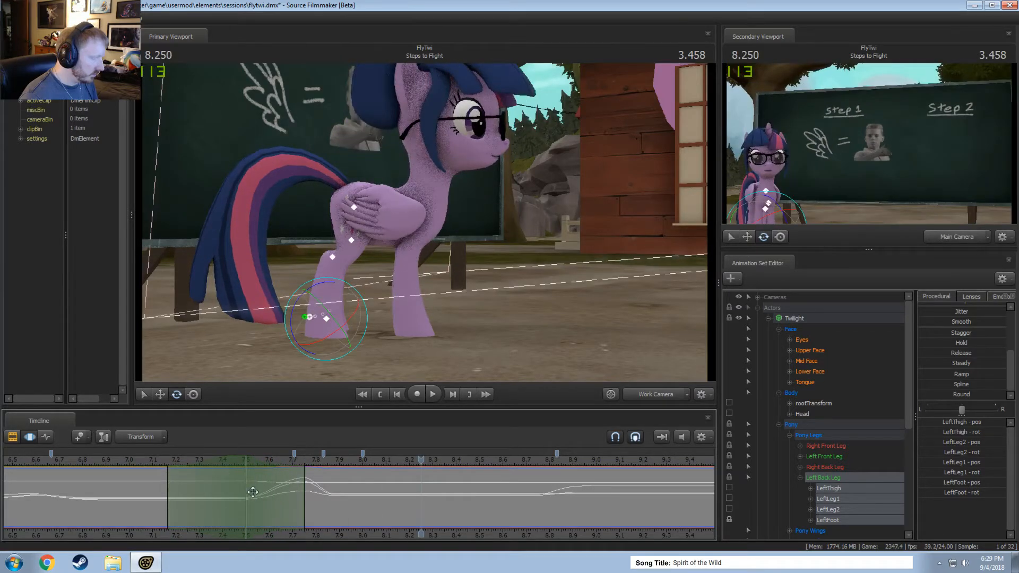
- Extend the end of the left back leg motion to about 7.92 s, with falloff from about 7.75 to 8.04 s, and scrub through it
{"action": "mouse_move", "coordinate": [330, 510]}
{"action": "left_mouse_down"}
{"action": "mouse_move", "coordinate": [322, 501]}
{"action": "mouse_move", "coordinate": [343, 499]}
{"action": "left_mouse_up"}
{"action": "scroll", "coordinate": [341, 499], "scroll_direction": "up", "scroll_amount": 4, "text": "shift"}
{"action": "scroll", "coordinate": [342, 499], "scroll_direction": "down", "scroll_amount": 1, "text": "shift"}
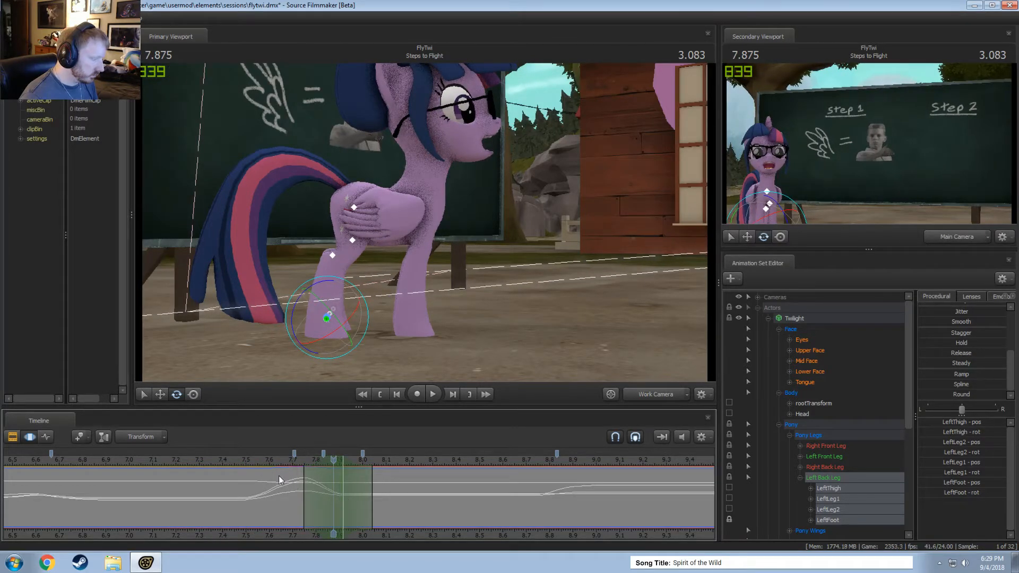
{"action": "left_click_drag", "start_coordinate": [208, 457], "coordinate": [411, 457]}
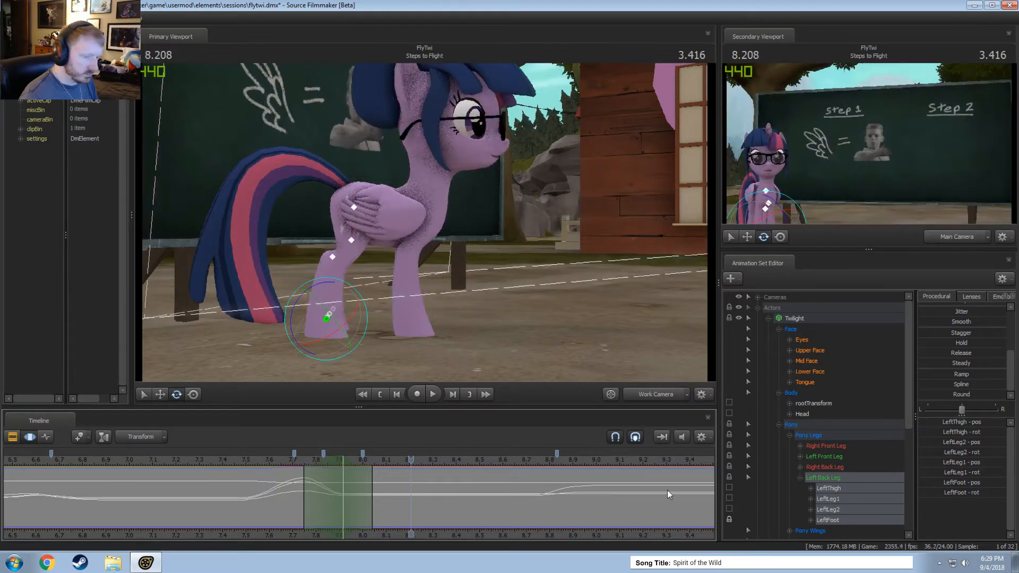
- Select all of Twilight's controls and set the time selection to peak at 7.750 s with falloff from about 7.50 to 7.92 s
{"action": "left_click", "coordinate": [800, 318]}
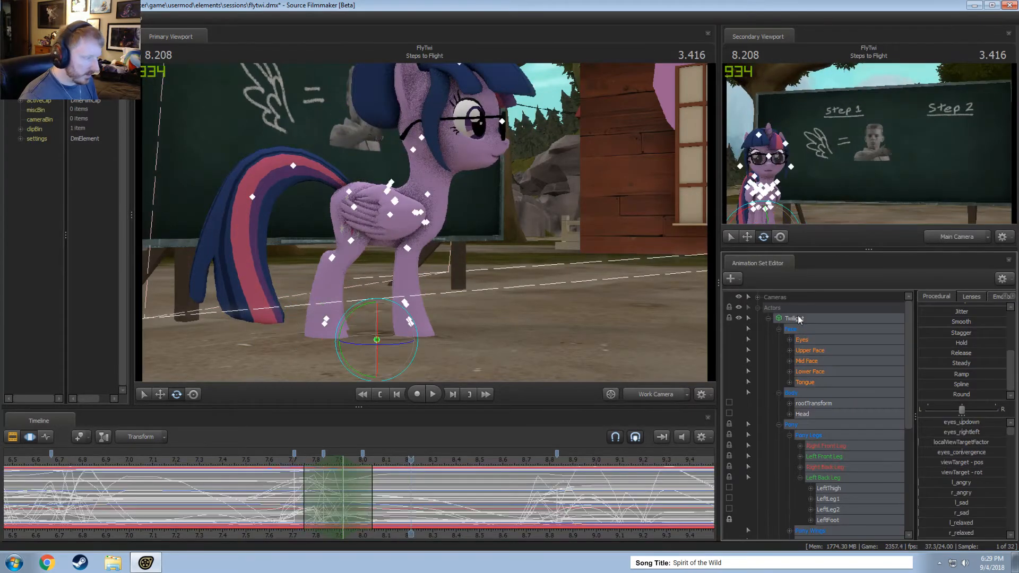
{"action": "left_click_drag", "start_coordinate": [290, 488], "coordinate": [227, 467]}
{"action": "left_click", "coordinate": [306, 482], "text": "shift"}
{"action": "scroll", "coordinate": [305, 482], "scroll_direction": "up", "scroll_amount": 7}
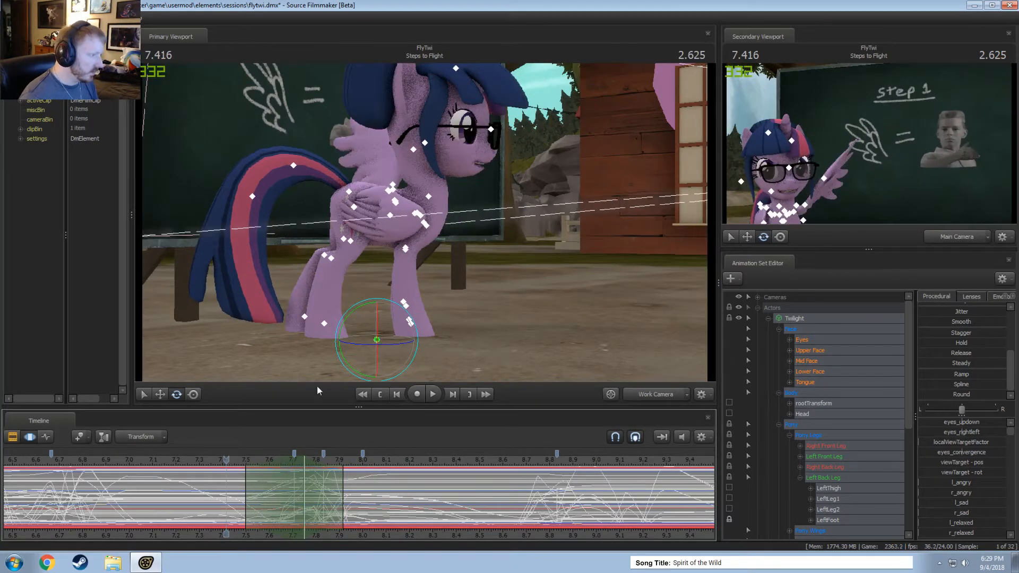
- Try adjusting Twilight's pelvis over the time selection centred on 7.750 s, and restore its pose
{"action": "left_click", "coordinate": [361, 211]}
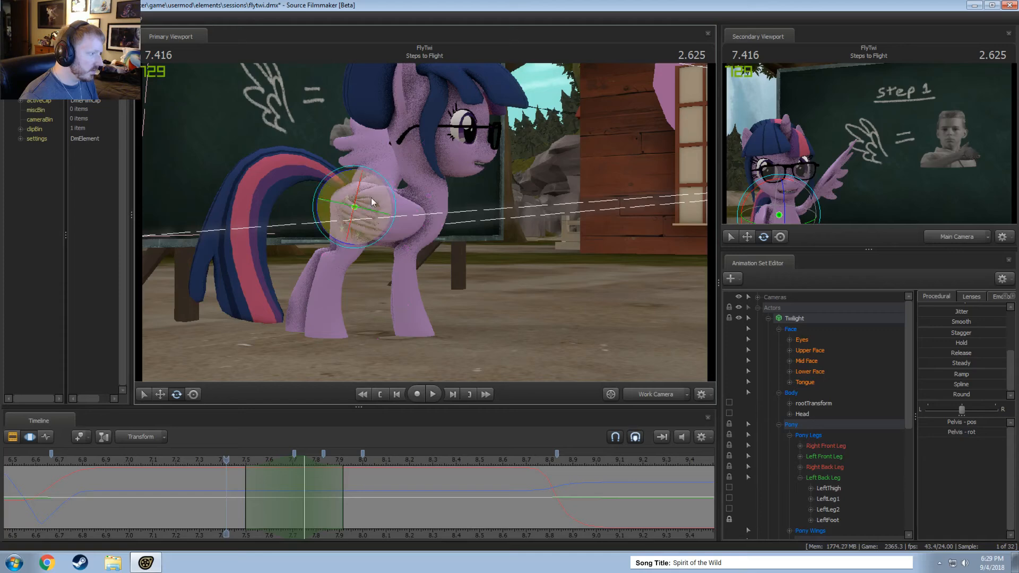
{"action": "left_click_drag", "start_coordinate": [342, 172], "coordinate": [348, 174]}
{"action": "key", "text": "w"}
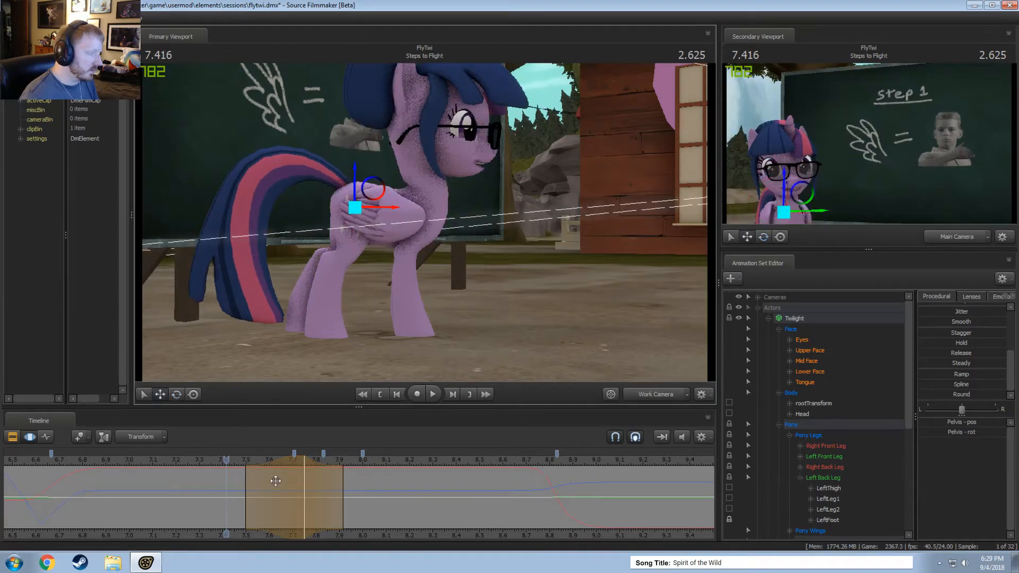
{"action": "left_click_drag", "start_coordinate": [228, 463], "coordinate": [304, 463]}
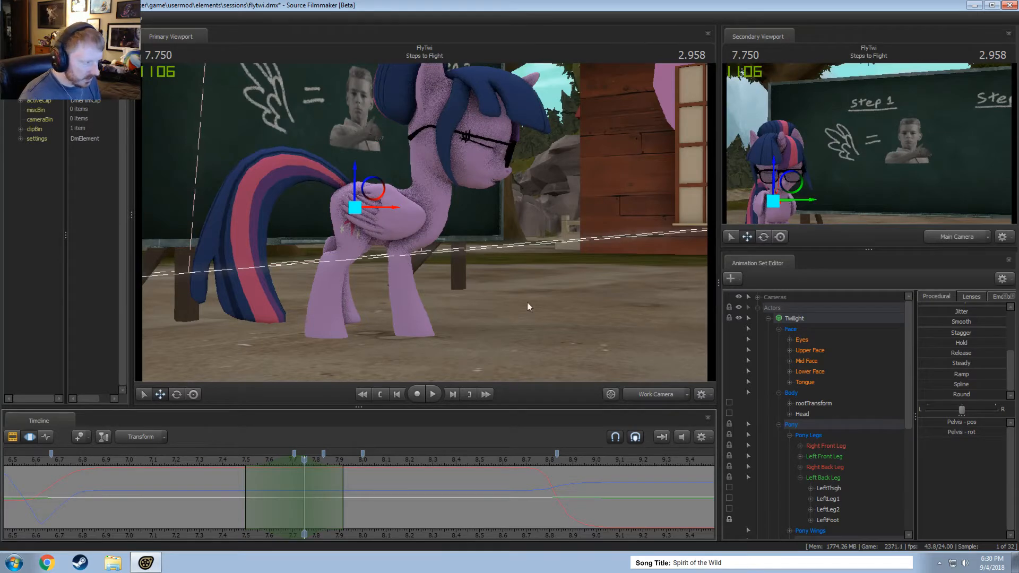
- Unlock Twilight's LeftFoot, rotate the pelvis forward and shift it backward at 7.750 s, and replay the transition
{"action": "left_click", "coordinate": [335, 310]}
{"action": "left_click", "coordinate": [729, 520]}
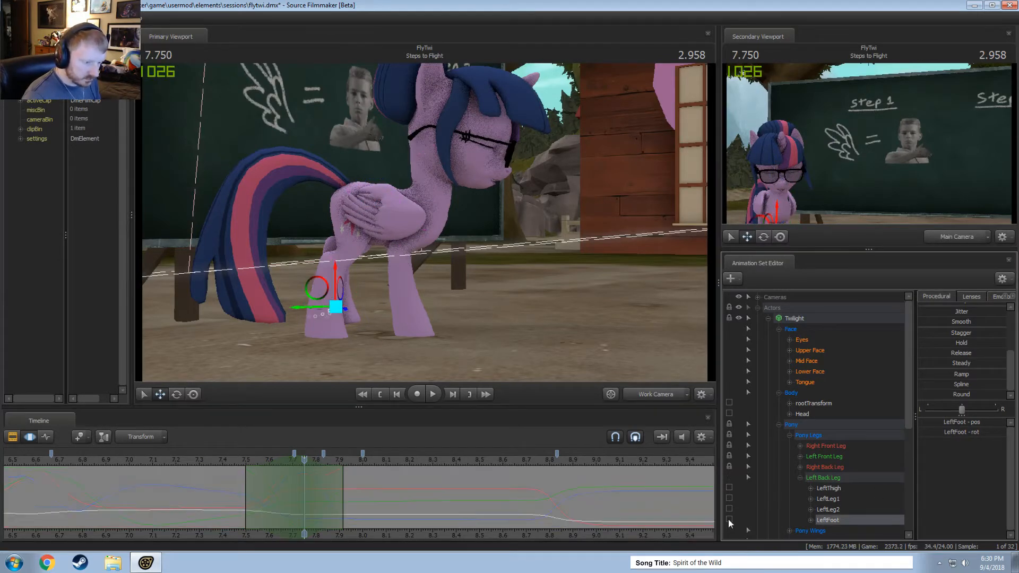
{"action": "left_click", "coordinate": [360, 209]}
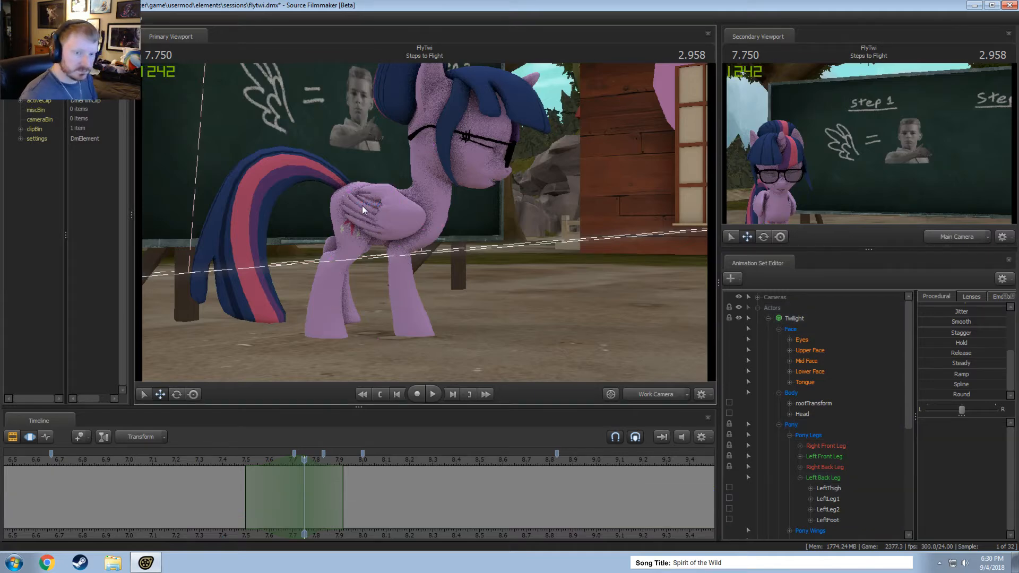
{"action": "left_click_drag", "start_coordinate": [399, 237], "coordinate": [396, 238]}
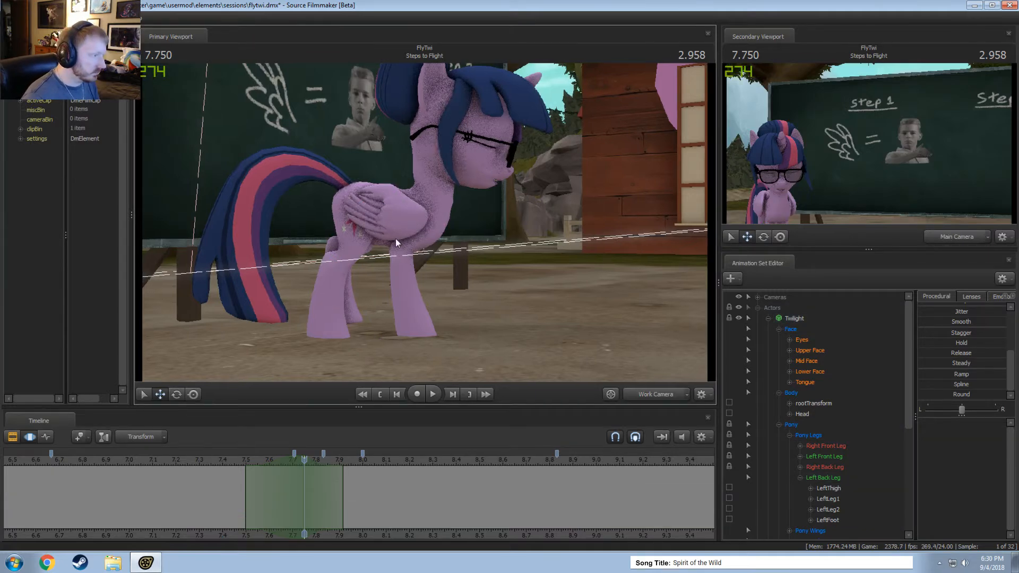
{"action": "left_click", "coordinate": [359, 205]}
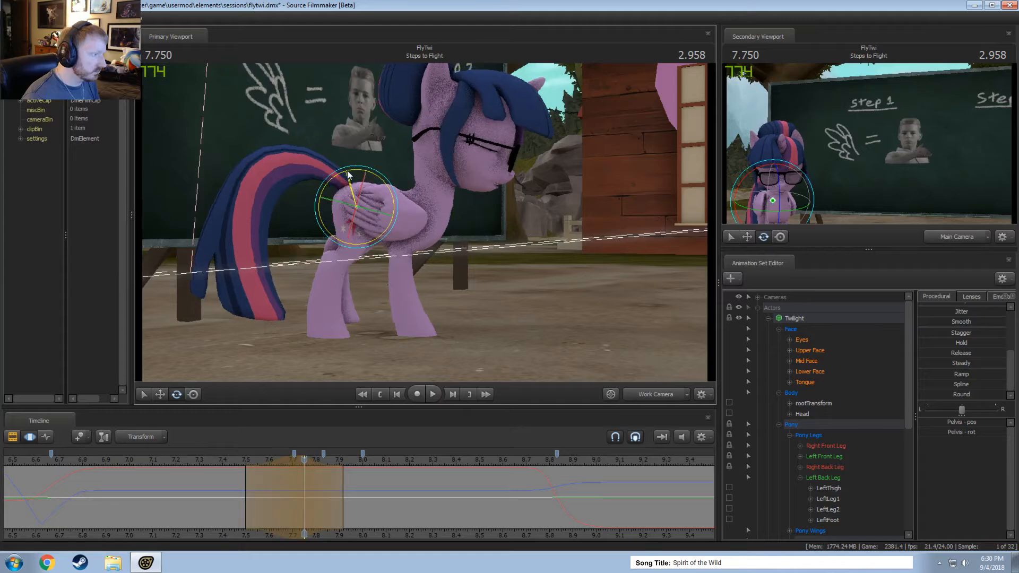
{"action": "left_click_drag", "start_coordinate": [349, 175], "coordinate": [369, 196]}
{"action": "key", "text": "w"}
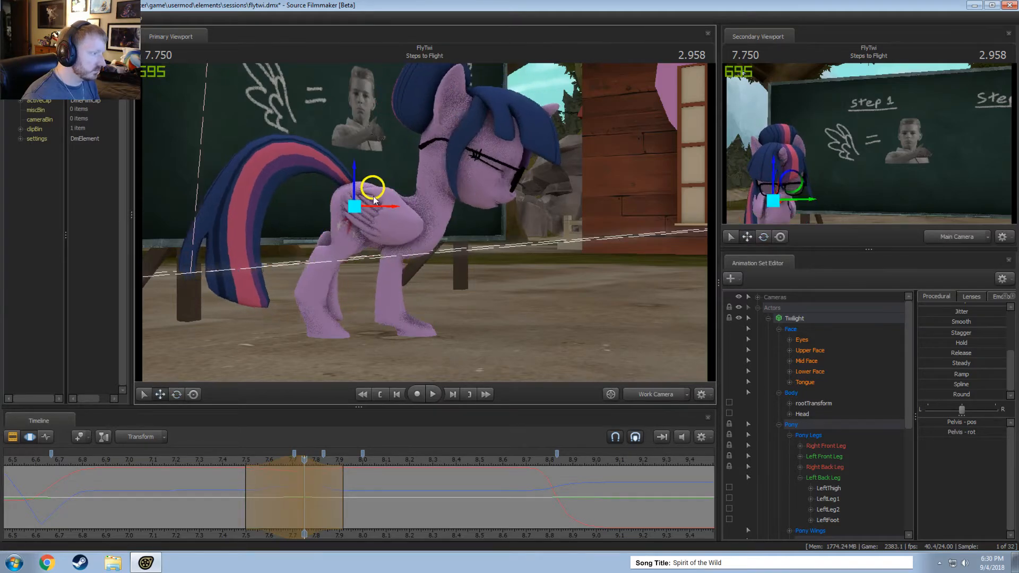
{"action": "left_click", "coordinate": [226, 462]}
{"action": "key", "text": "space"}
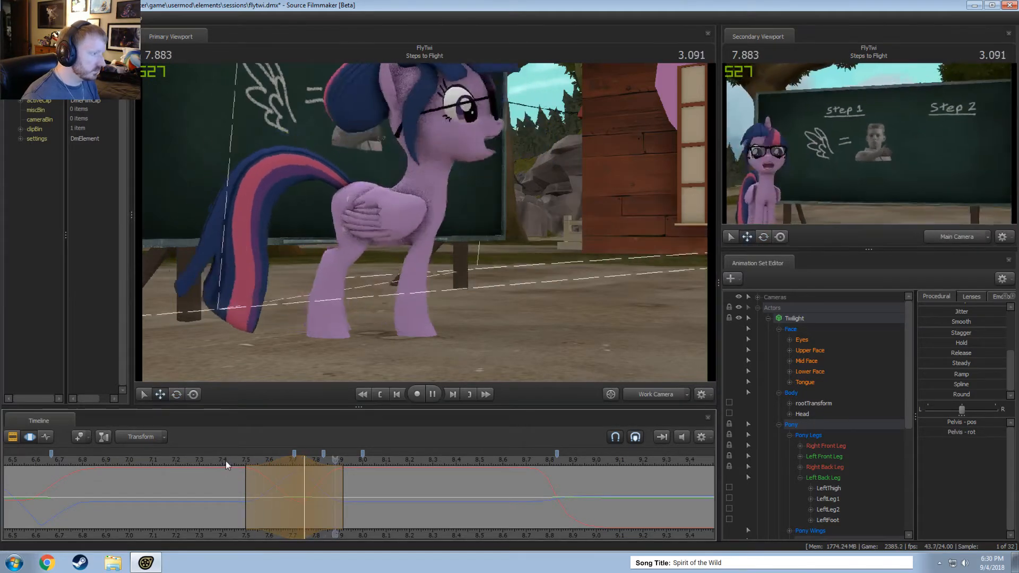
{"action": "left_click", "coordinate": [304, 479]}
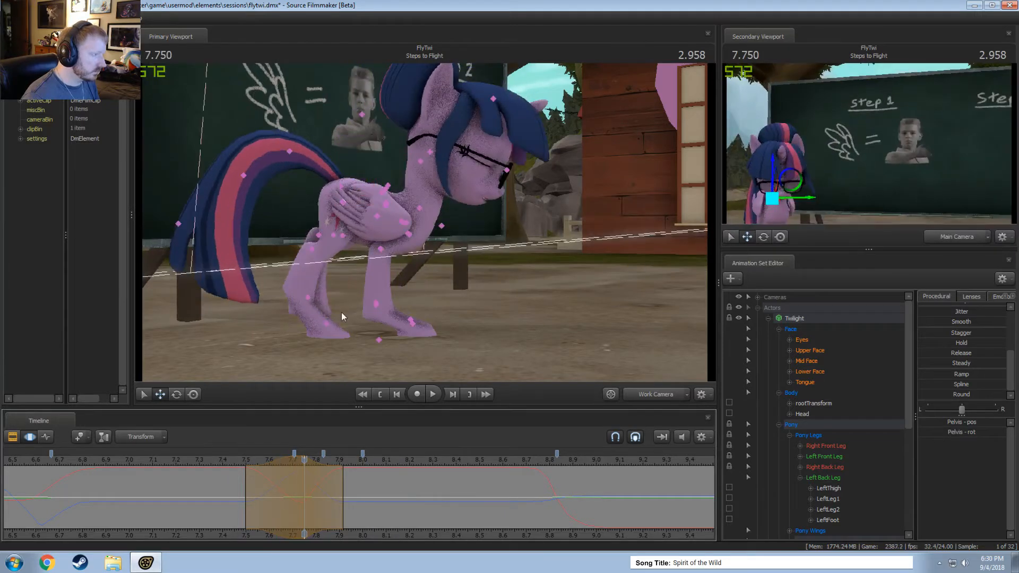
- Rotate Twilight's Chest1 bone to raise her upper body at 7.750 s
{"action": "left_click", "coordinate": [376, 217]}
{"action": "key", "text": "e"}
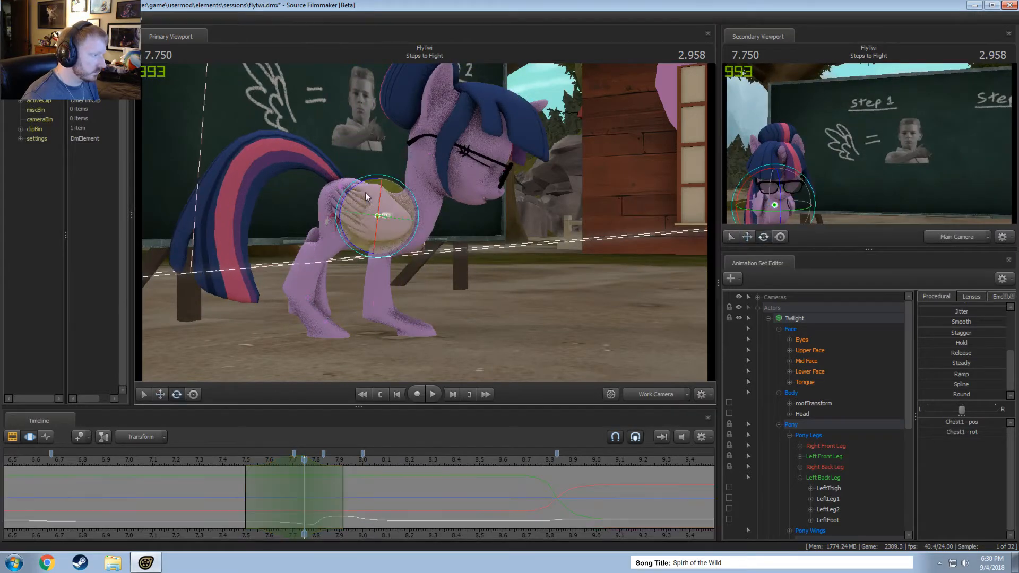
{"action": "left_click_drag", "start_coordinate": [367, 197], "coordinate": [354, 187]}
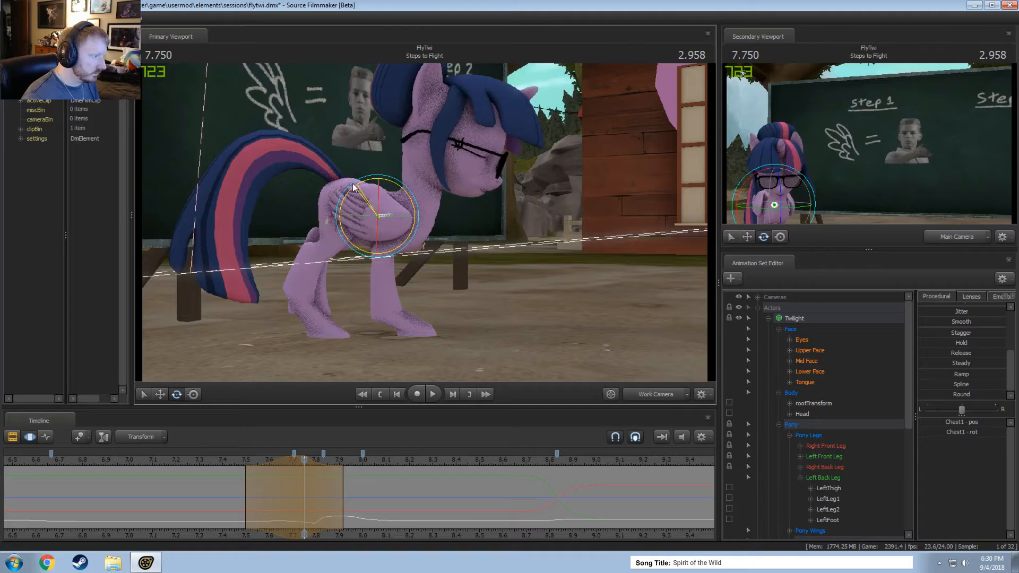
- Tilt Twilight's pelvis further forward, move it slightly further back at 7.750 s, and play the result
{"action": "left_click", "coordinate": [344, 203]}
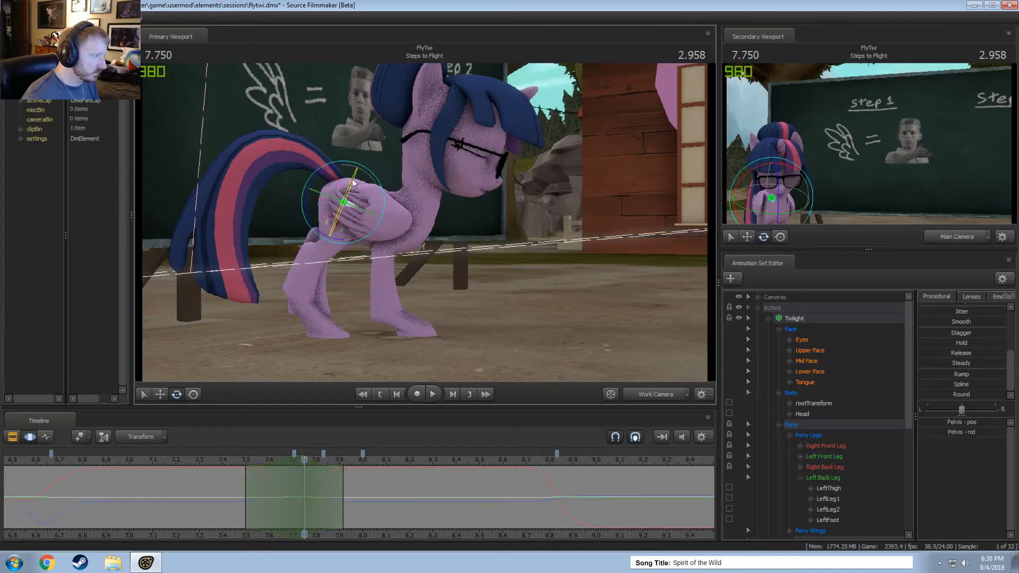
{"action": "left_click_drag", "start_coordinate": [335, 169], "coordinate": [356, 187]}
{"action": "key", "text": "w"}
{"action": "left_click_drag", "start_coordinate": [248, 523], "coordinate": [310, 503]}
{"action": "key", "text": "space"}
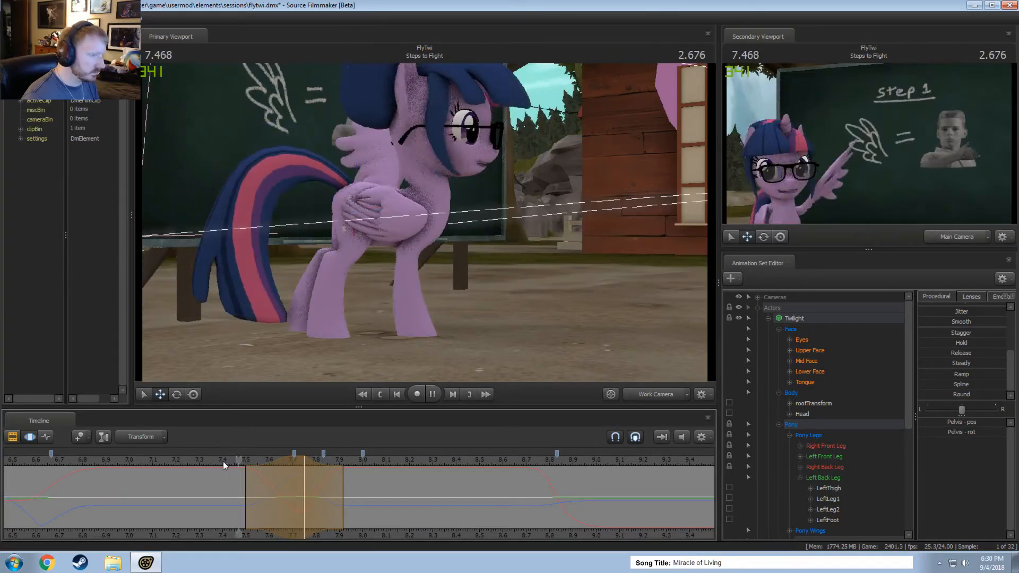
- Replay and scrub the transition from about 7.42 s to examine the new crouch, and return to 7.750 s
{"action": "key", "text": "space"}
{"action": "key", "text": "space"}
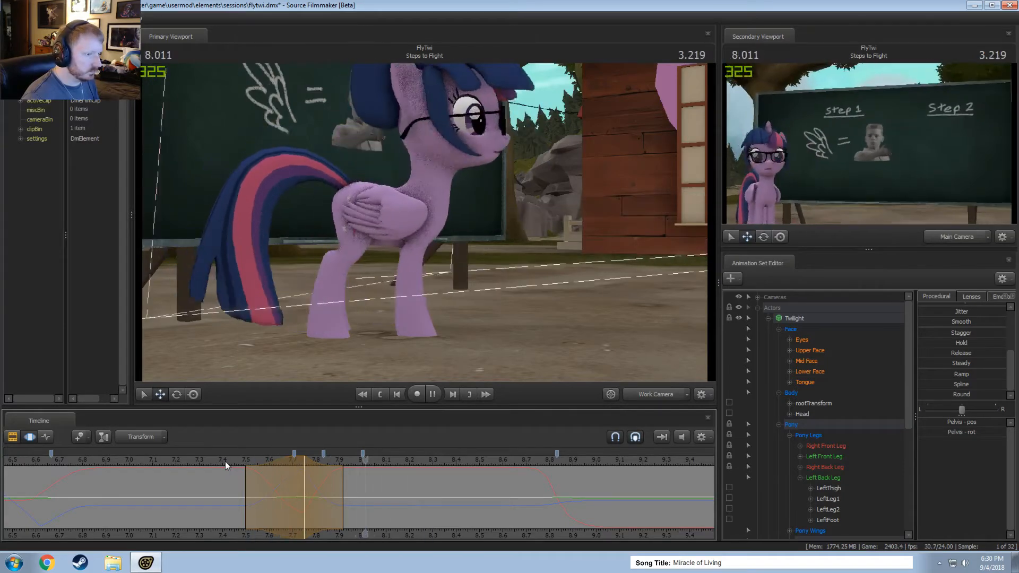
{"action": "left_click", "coordinate": [238, 465]}
{"action": "left_click_drag", "start_coordinate": [237, 465], "coordinate": [304, 467]}
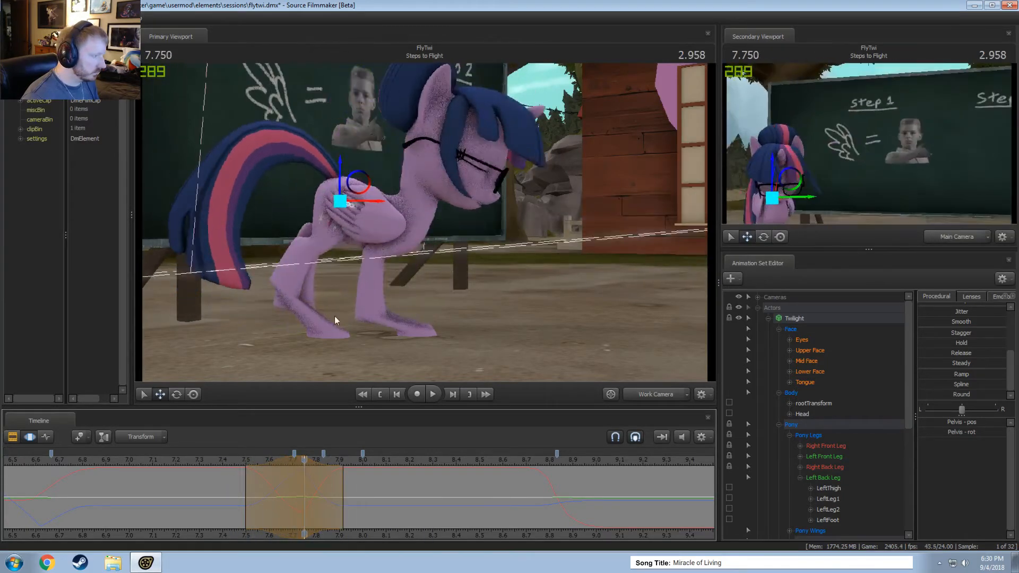
{"action": "left_click_drag", "start_coordinate": [227, 466], "coordinate": [259, 470]}
{"action": "key", "text": "space"}
{"action": "left_click", "coordinate": [234, 456]}
{"action": "key", "text": "space"}
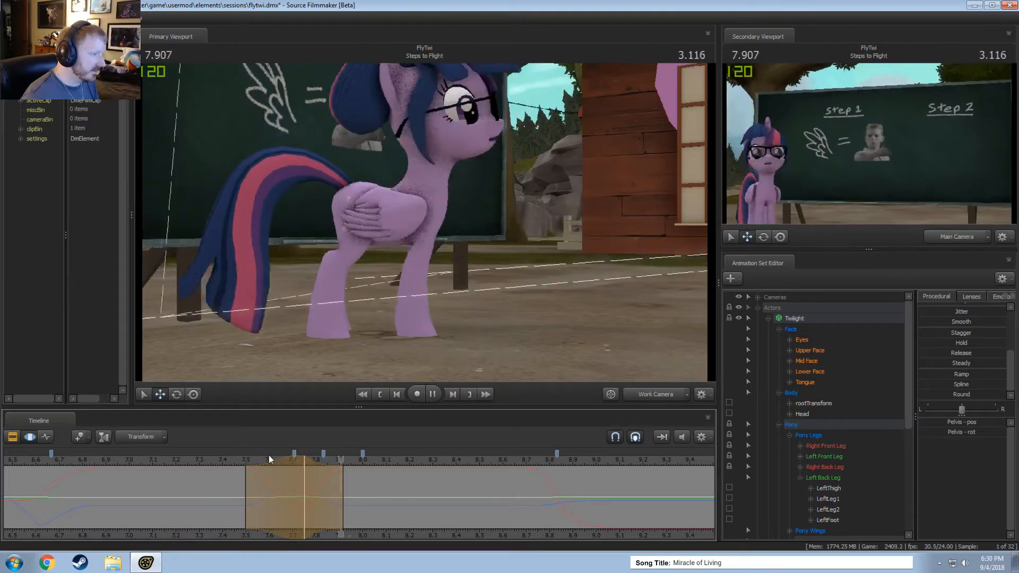
{"action": "key", "text": "space"}
{"action": "left_click_drag", "start_coordinate": [230, 461], "coordinate": [306, 482]}
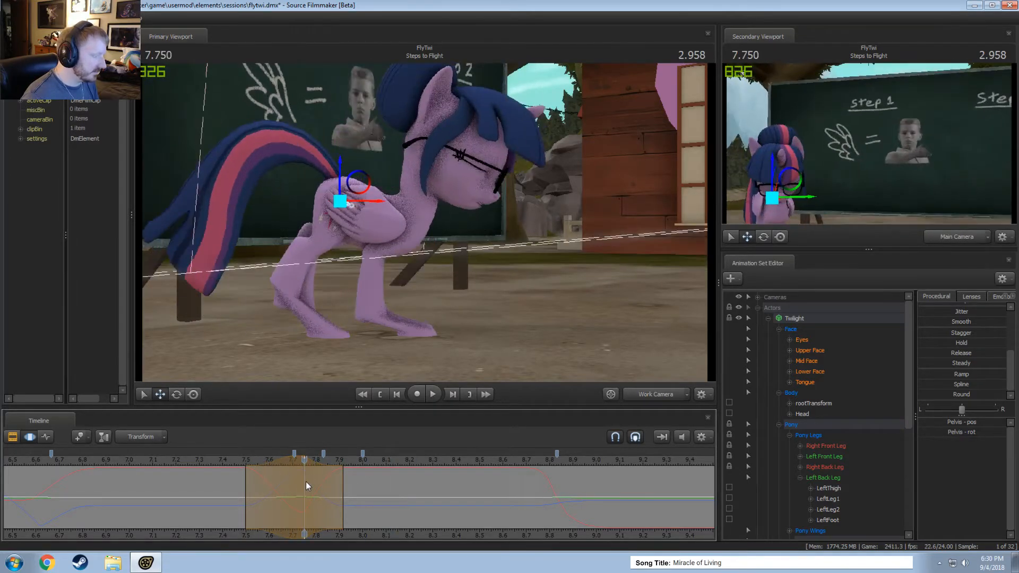
- Rotate Twilight's RightShoulder and RightForearm at 7.750 s to straighten the right front leg, and scrub the motion
{"action": "left_click", "coordinate": [338, 203]}
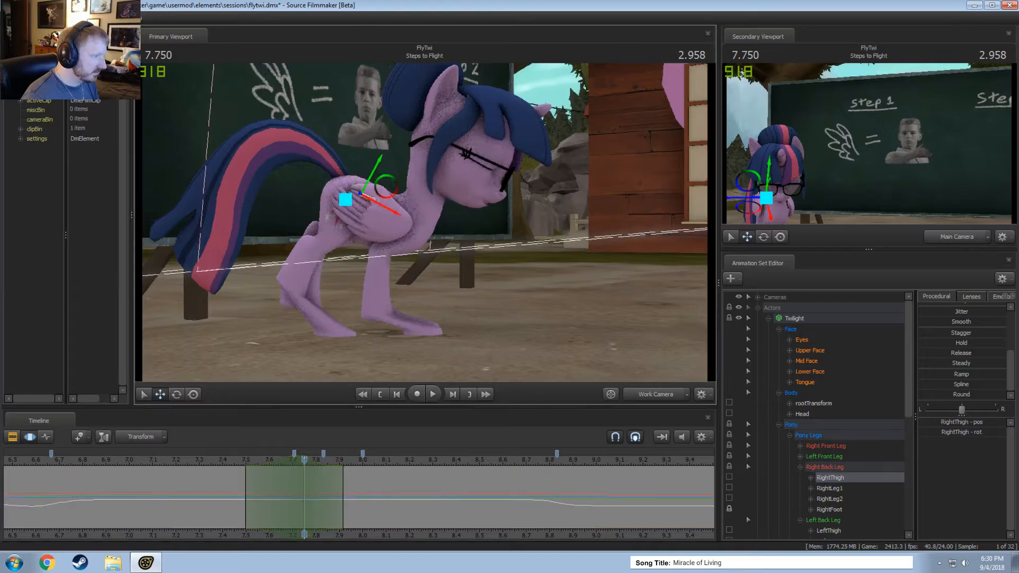
{"action": "middle_click_drag", "start_coordinate": [338, 203], "coordinate": [447, 231]}
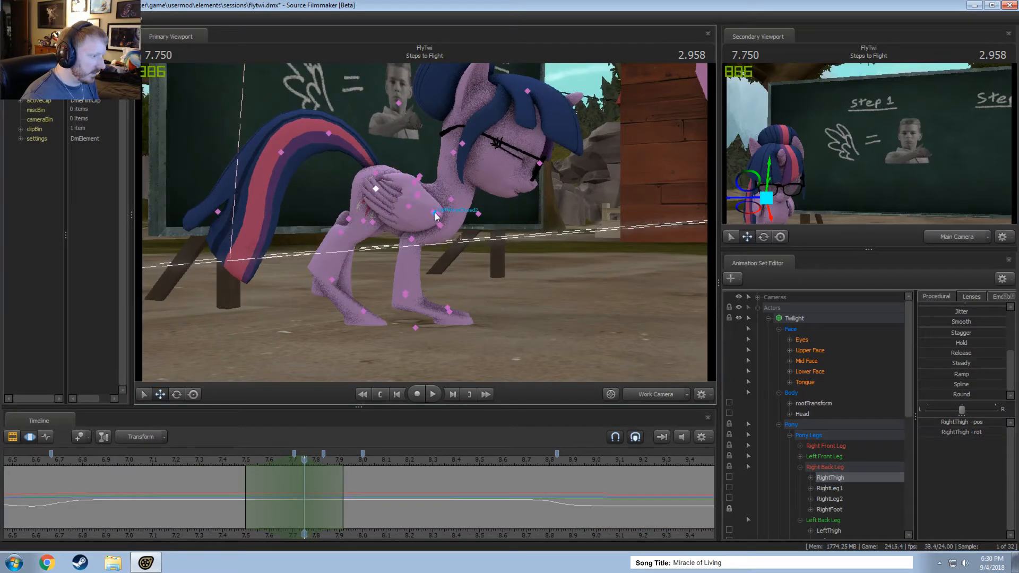
{"action": "left_click", "coordinate": [439, 225]}
{"action": "left_click", "coordinate": [441, 227]}
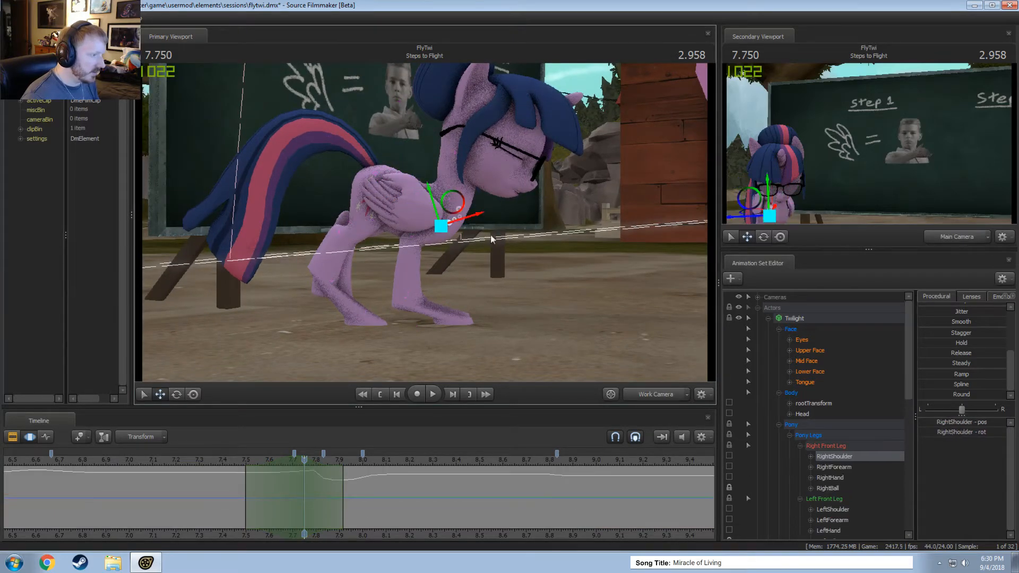
{"action": "left_click_drag", "start_coordinate": [436, 248], "coordinate": [421, 252]}
{"action": "key", "text": "w"}
{"action": "key", "text": "e"}
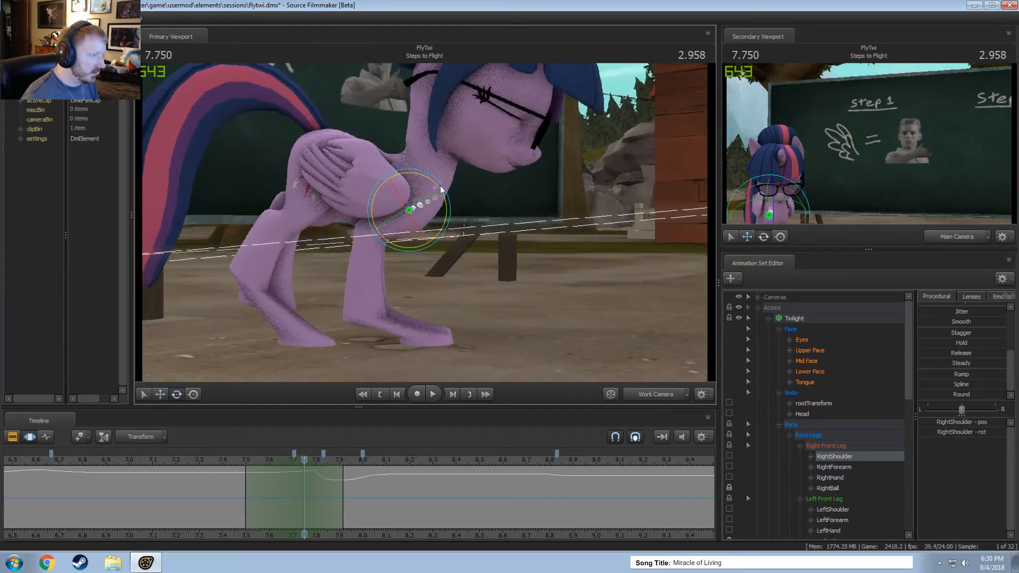
{"action": "left_click", "coordinate": [368, 223]}
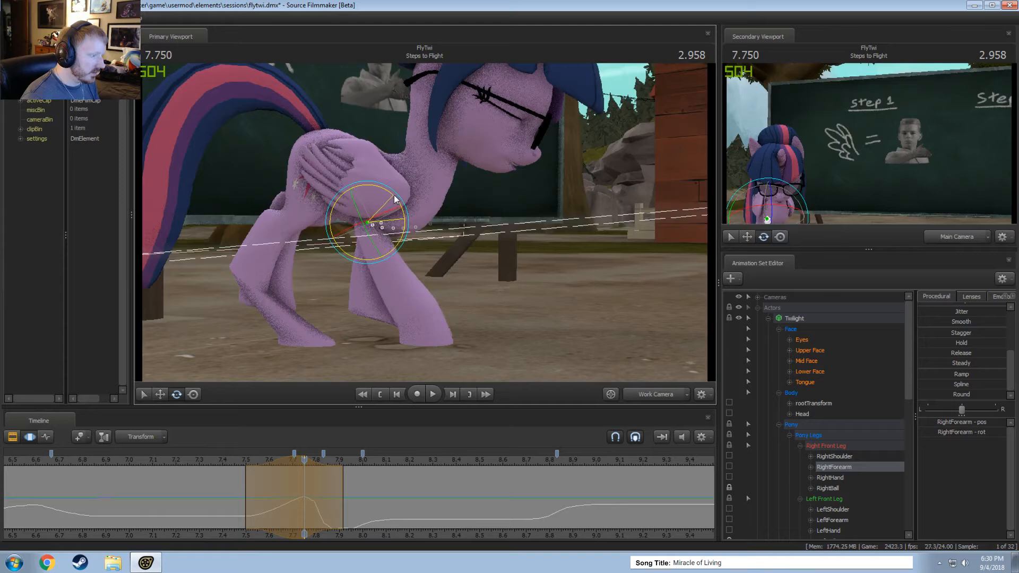
{"action": "mouse_move", "coordinate": [236, 477]}
{"action": "left_mouse_down"}
{"action": "mouse_move", "coordinate": [308, 486]}
{"action": "mouse_move", "coordinate": [263, 477]}
{"action": "left_mouse_up"}
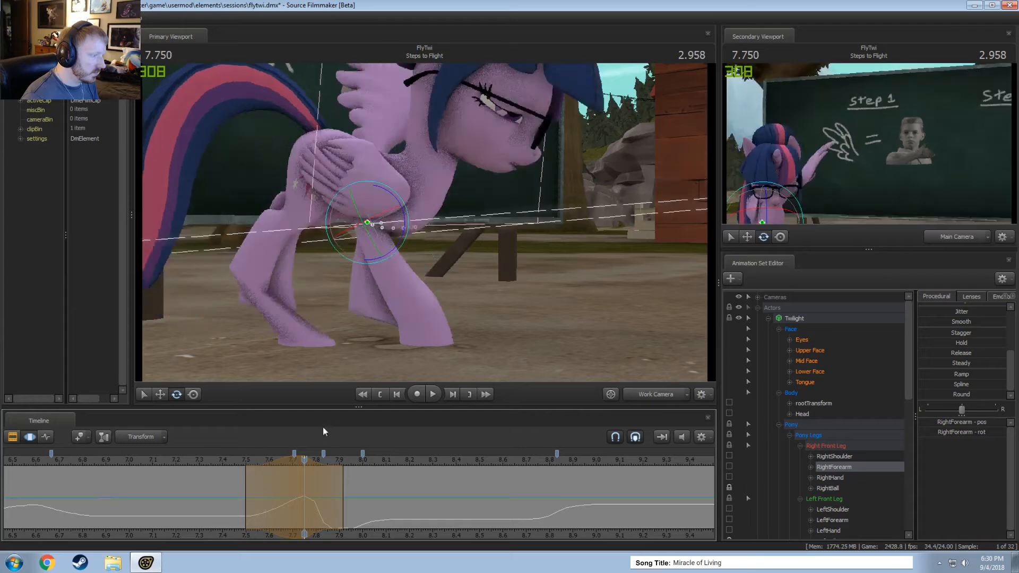
- Refine the rotation of Twilight's RightShoulder at 7.750 s
{"action": "left_click", "coordinate": [409, 210]}
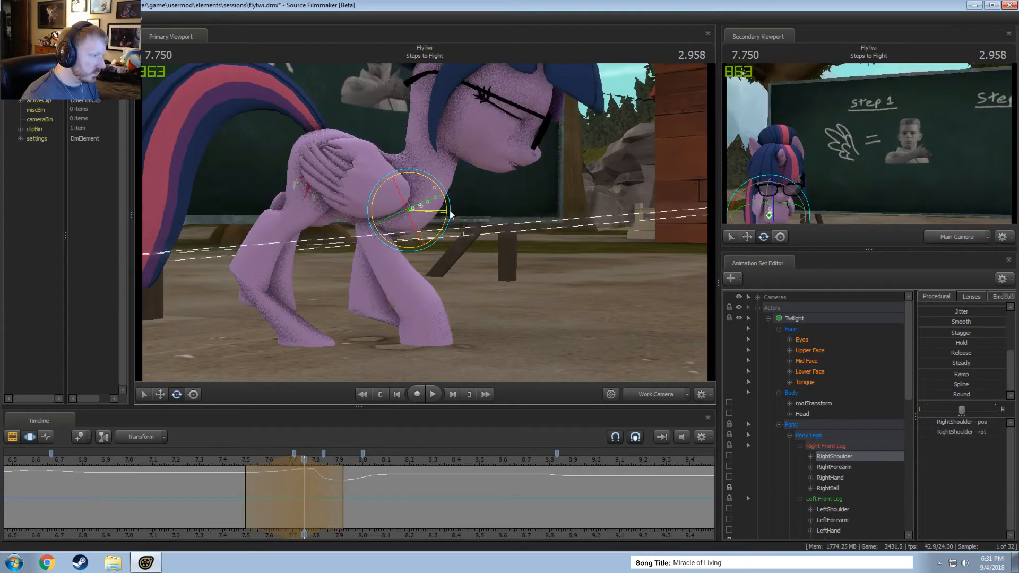
{"action": "left_click", "coordinate": [411, 229]}
{"action": "left_click_drag", "start_coordinate": [411, 230], "coordinate": [409, 233]}
- Rotate Twilight's left front leg at the LeftForearm at 7.750 s to match the right front leg, and scrub the motion
{"action": "left_click_drag", "start_coordinate": [419, 225], "coordinate": [431, 217], "text": "alt"}
{"action": "left_click", "coordinate": [439, 210], "text": "ctrl"}
{"action": "left_click_drag", "start_coordinate": [470, 244], "coordinate": [436, 247], "text": "alt"}
{"action": "left_click", "coordinate": [445, 210], "text": "ctrl"}
{"action": "left_click", "coordinate": [485, 225], "text": "ctrl"}
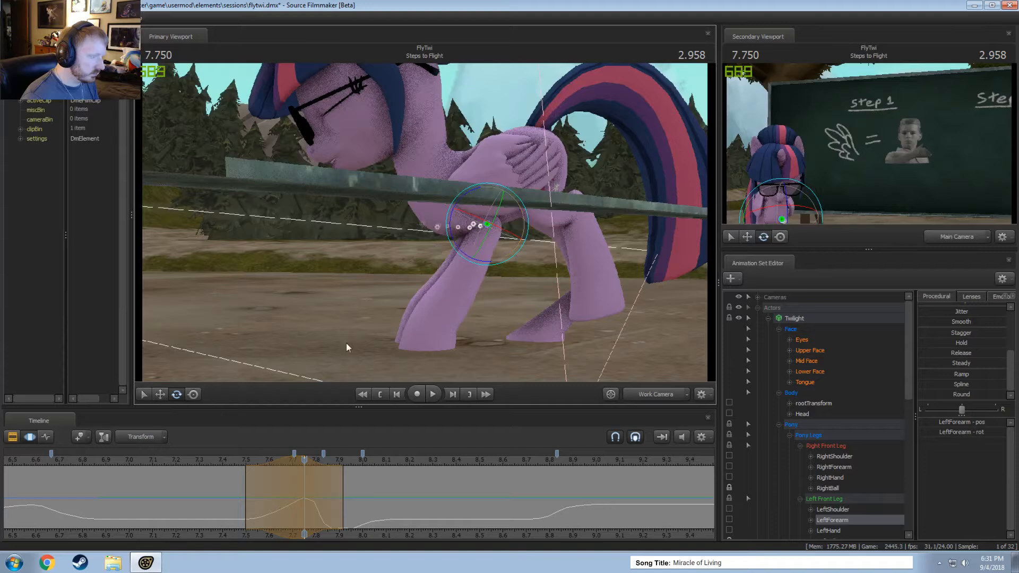
{"action": "left_click_drag", "start_coordinate": [252, 478], "coordinate": [294, 497]}
{"action": "left_click_drag", "start_coordinate": [322, 308], "coordinate": [412, 234], "text": "alt"}
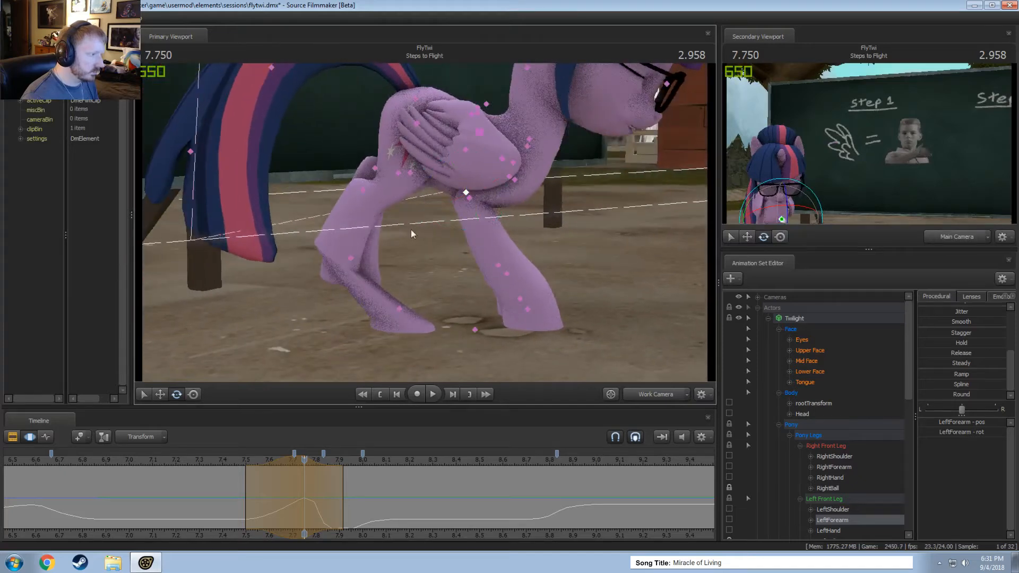
- Rotate Twilight's RightThigh at 7.750 s to straighten the right back leg, and inspect the pose from both sides
{"action": "left_click", "coordinate": [414, 123]}
{"action": "left_click_drag", "start_coordinate": [416, 127], "coordinate": [421, 235], "text": "alt"}
{"action": "mouse_move", "coordinate": [417, 168]}
{"action": "left_mouse_down"}
{"action": "mouse_move", "coordinate": [499, 199]}
{"action": "mouse_move", "coordinate": [387, 157]}
{"action": "mouse_move", "coordinate": [433, 161]}
{"action": "left_mouse_up"}
{"action": "left_click_drag", "start_coordinate": [247, 480], "coordinate": [357, 468], "text": "shift"}
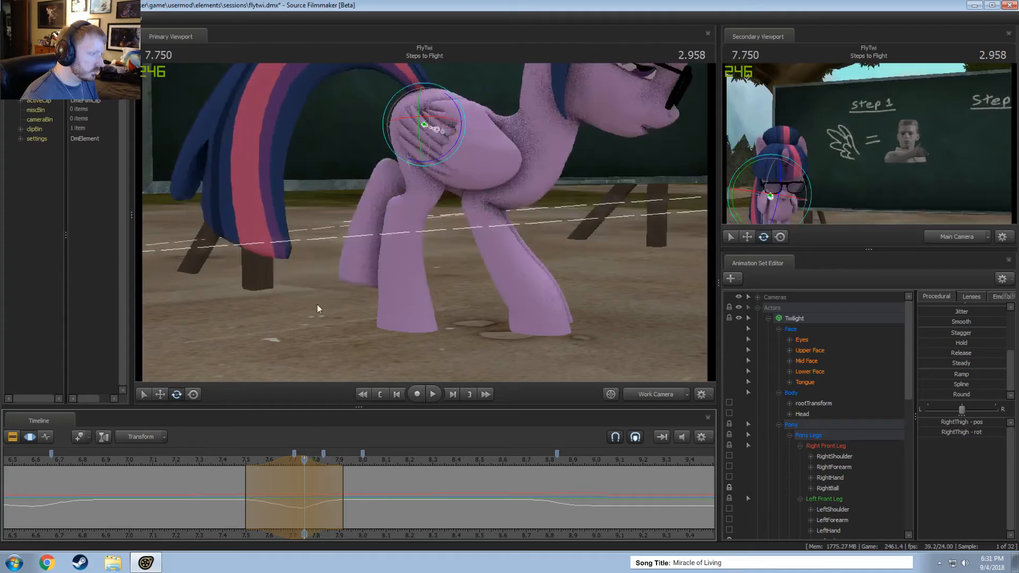
{"action": "left_click_drag", "start_coordinate": [318, 308], "coordinate": [432, 201], "text": "alt"}
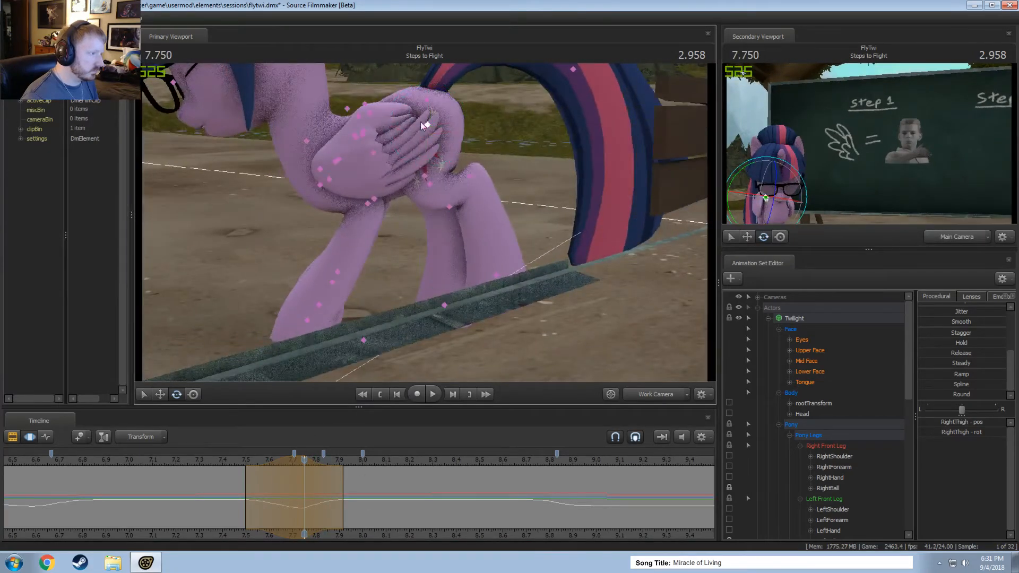
{"action": "left_click_drag", "start_coordinate": [587, 229], "coordinate": [296, 406], "text": "alt"}
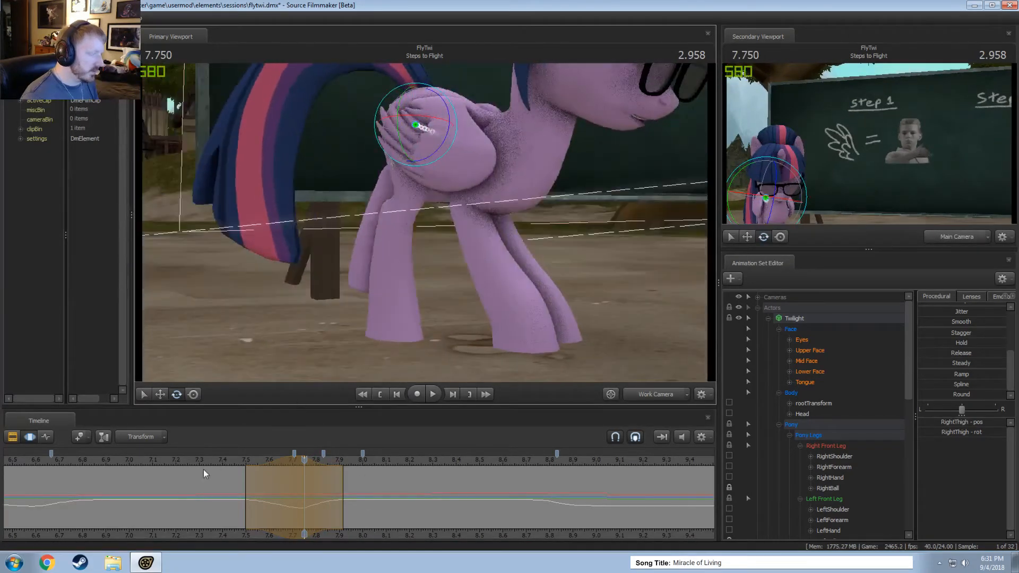
- Replay the transition from about 7.4 s twice to examine the adjusted back leg motion
{"action": "left_click", "coordinate": [214, 459]}
{"action": "key", "text": "space"}
{"action": "key", "text": "space"}
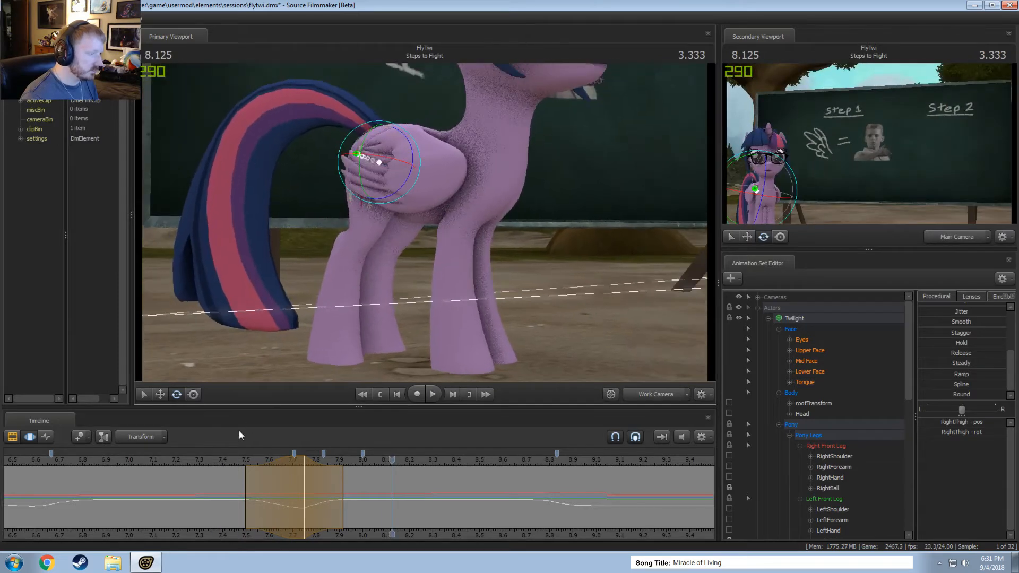
{"action": "left_click", "coordinate": [225, 461]}
{"action": "key", "text": "space"}
{"action": "key", "text": "space"}
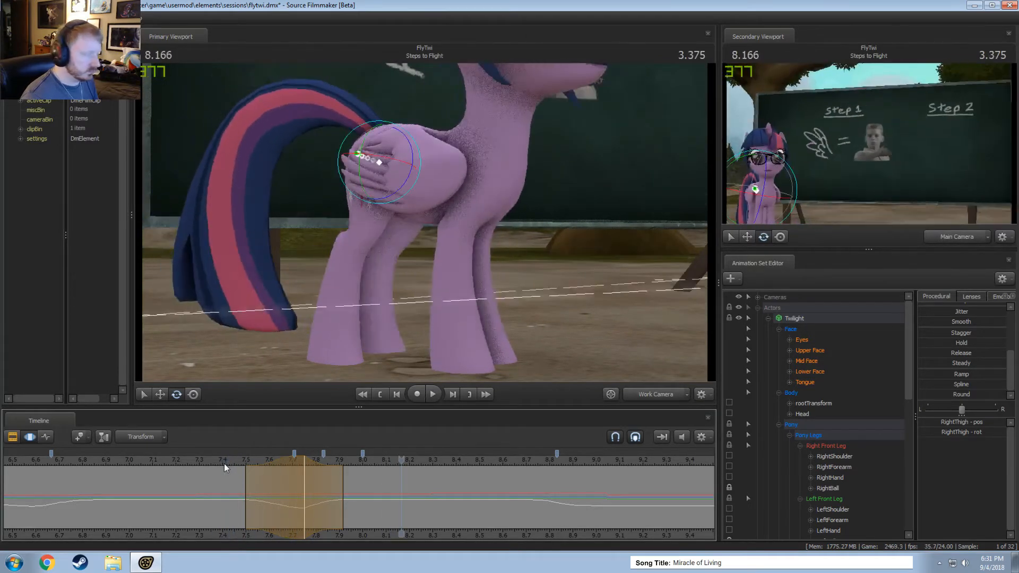
- Centre a time selection on 7.791 s spanning about 7.67 to 7.92 s, and compare the neighbouring frames
{"action": "left_click_drag", "start_coordinate": [224, 463], "coordinate": [325, 496]}
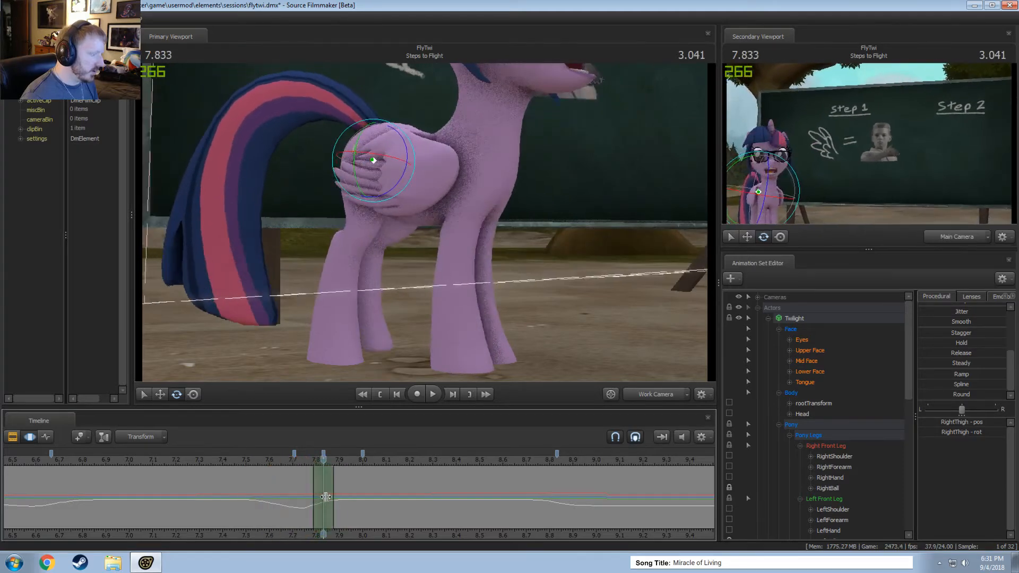
{"action": "scroll", "coordinate": [325, 497], "scroll_direction": "up", "scroll_amount": 1}
{"action": "mouse_move", "coordinate": [381, 273]}
{"action": "left_mouse_down"}
{"action": "mouse_move", "coordinate": [366, 281]}
{"action": "mouse_move", "coordinate": [399, 286]}
{"action": "mouse_move", "coordinate": [417, 274]}
{"action": "mouse_move", "coordinate": [395, 285]}
{"action": "left_mouse_up"}
{"action": "key", "text": "a"}
{"action": "left_click_drag", "start_coordinate": [304, 479], "coordinate": [295, 478]}
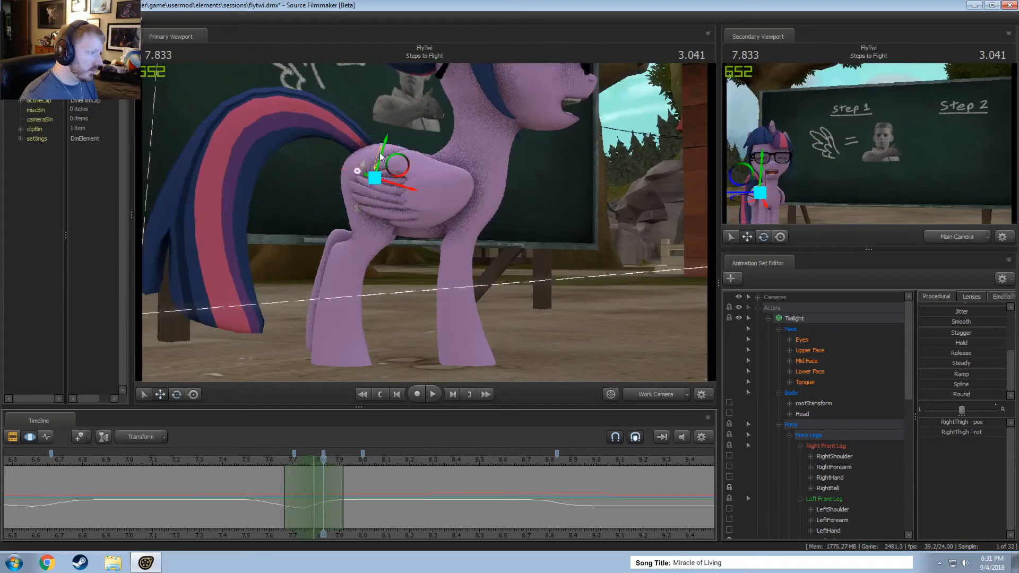
{"action": "key", "text": "Left"}
{"action": "key", "text": "Right"}
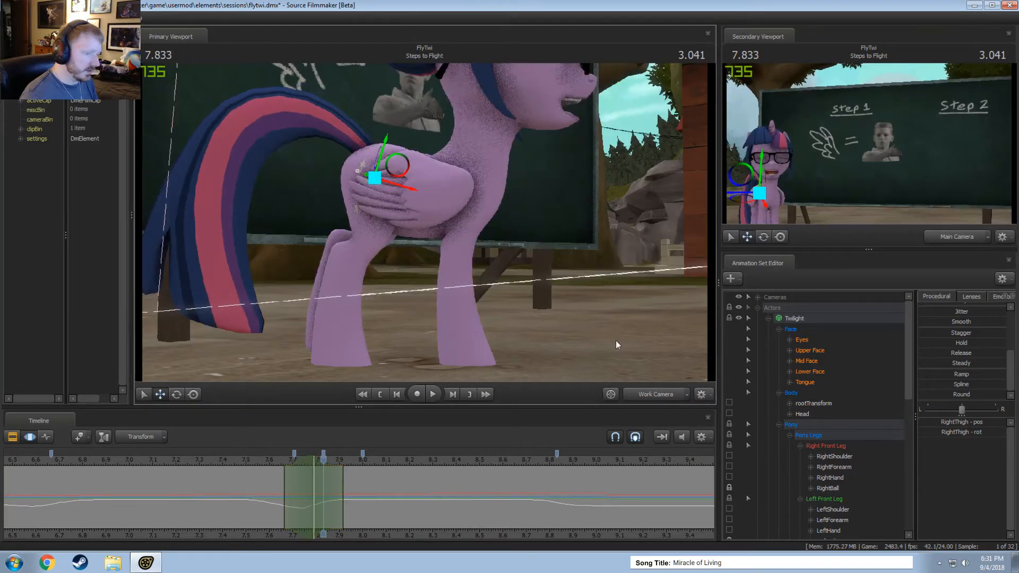
- Turn off the timeline's audio and move Twilight's Pelvis at 7.791 s
{"action": "scroll", "coordinate": [795, 419], "scroll_direction": "down", "scroll_amount": 4}
{"action": "left_click", "coordinate": [681, 437]}
{"action": "scroll", "coordinate": [845, 479], "scroll_direction": "down", "scroll_amount": 4}
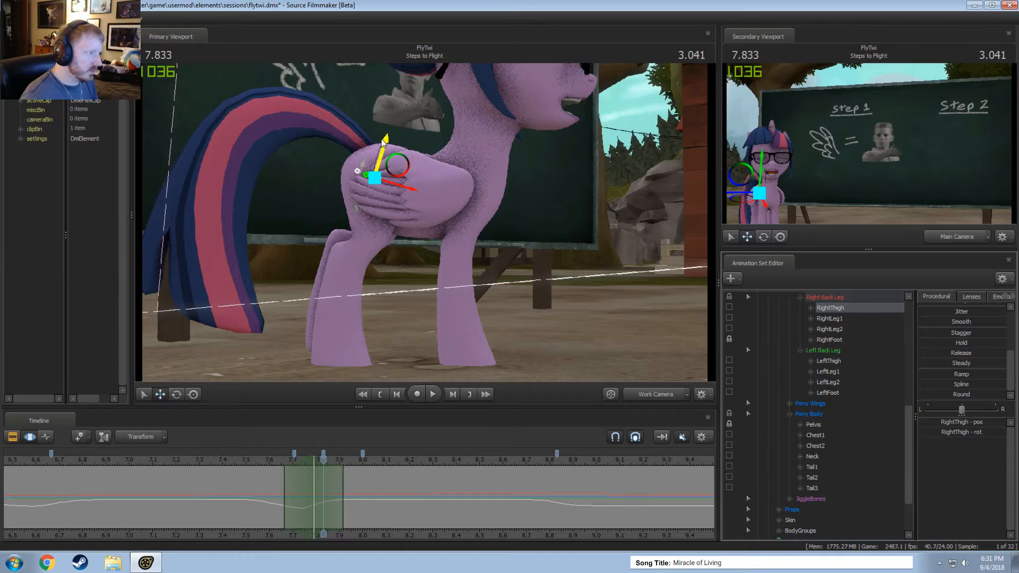
{"action": "key", "text": "Left"}
{"action": "key", "text": "Right"}
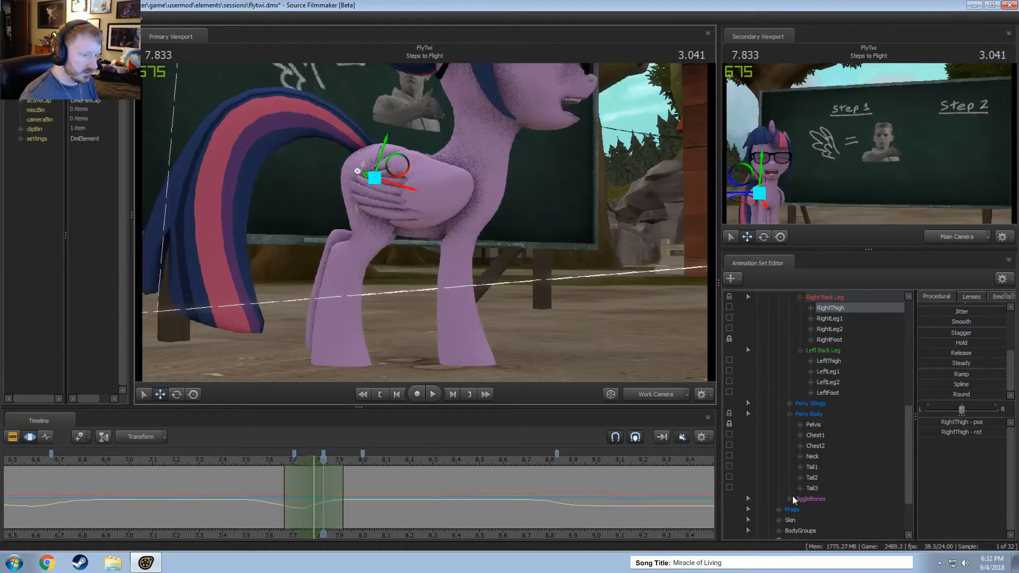
{"action": "left_click", "coordinate": [810, 422]}
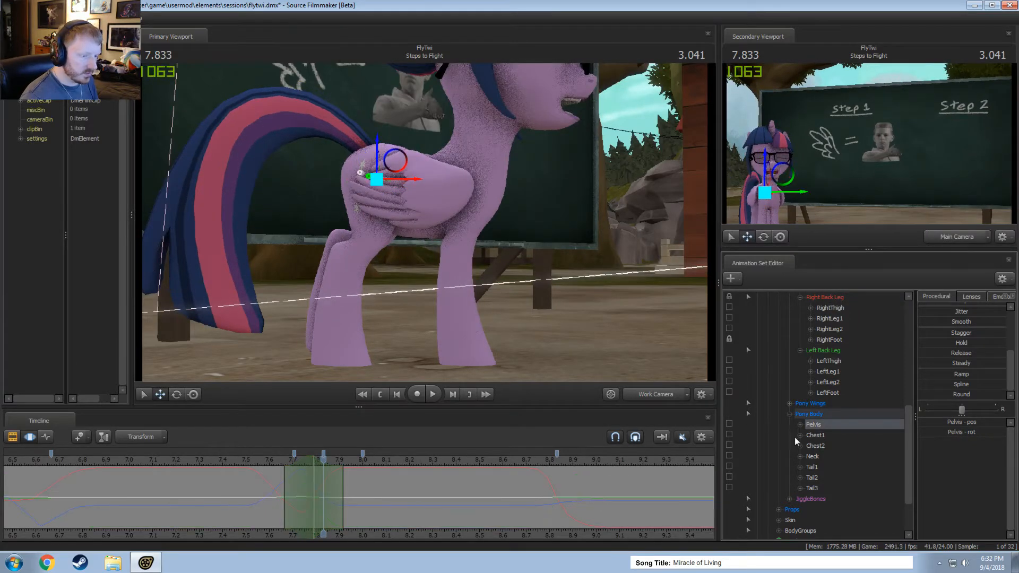
{"action": "key", "text": "Left"}
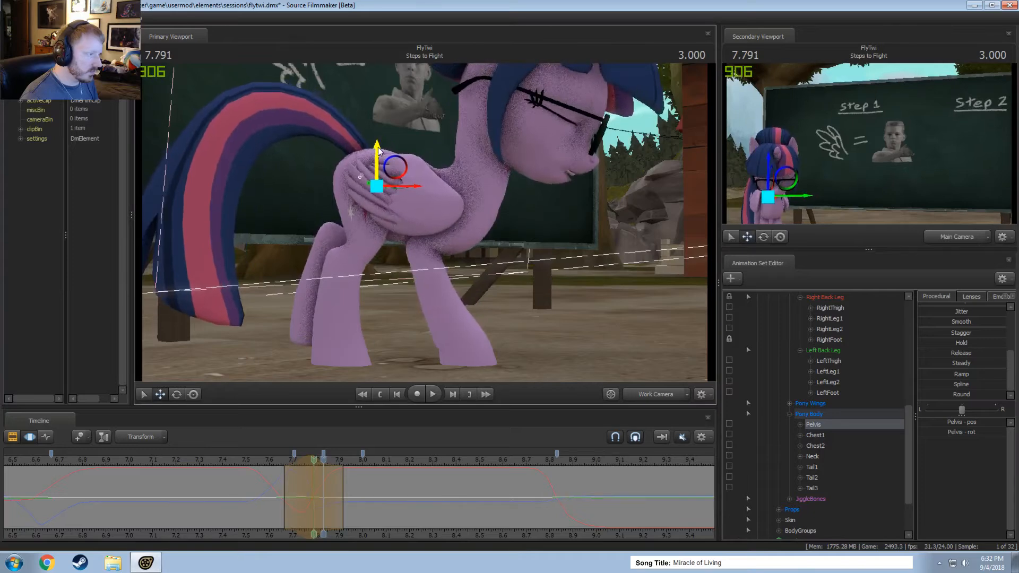
{"action": "key", "text": "Right"}
- Replay the transition from about 7.54 s, extend the time selection's start to about 7.62 s, and return to 7.791 s
{"action": "key", "text": "space"}
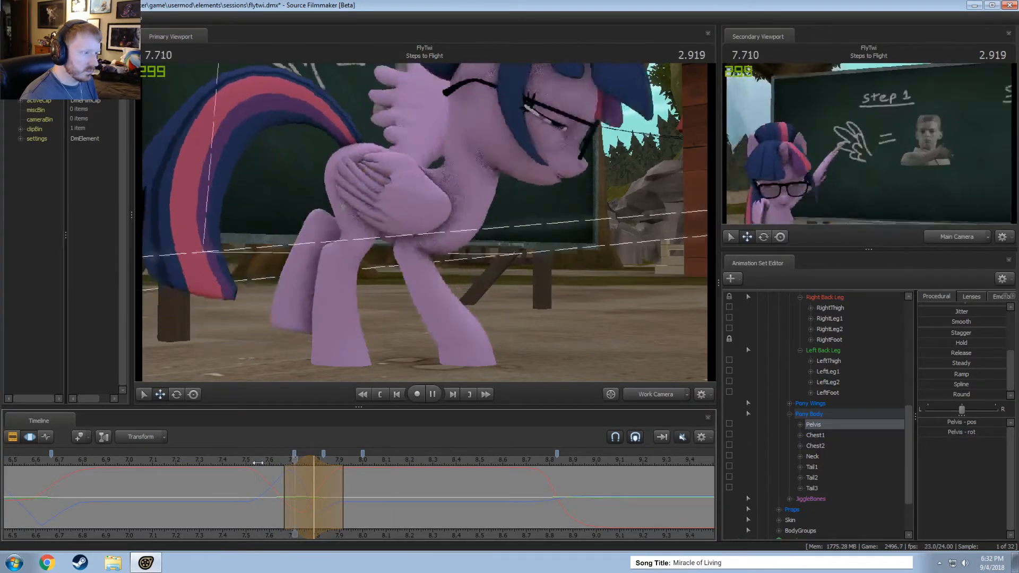
{"action": "left_click", "coordinate": [256, 466]}
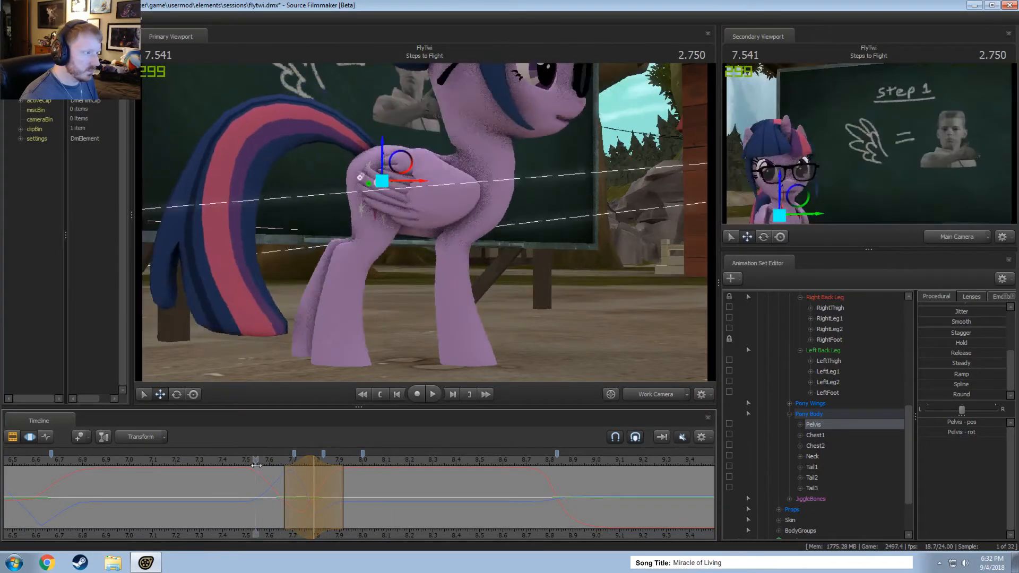
{"action": "left_click_drag", "start_coordinate": [272, 497], "coordinate": [375, 524]}
{"action": "left_click", "coordinate": [255, 461]}
{"action": "key", "text": "space"}
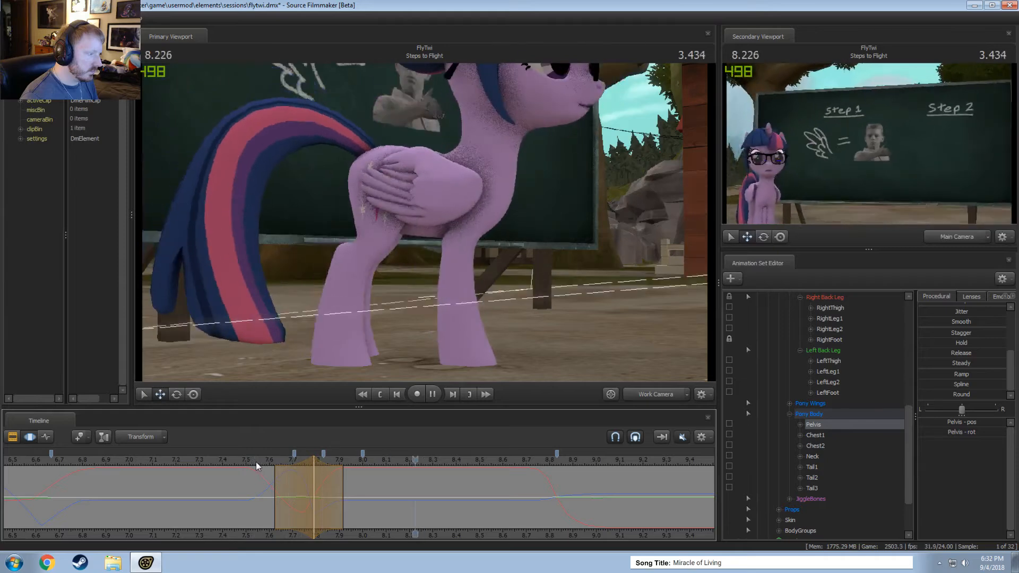
{"action": "left_click", "coordinate": [247, 462]}
{"action": "left_click_drag", "start_coordinate": [248, 462], "coordinate": [313, 486]}
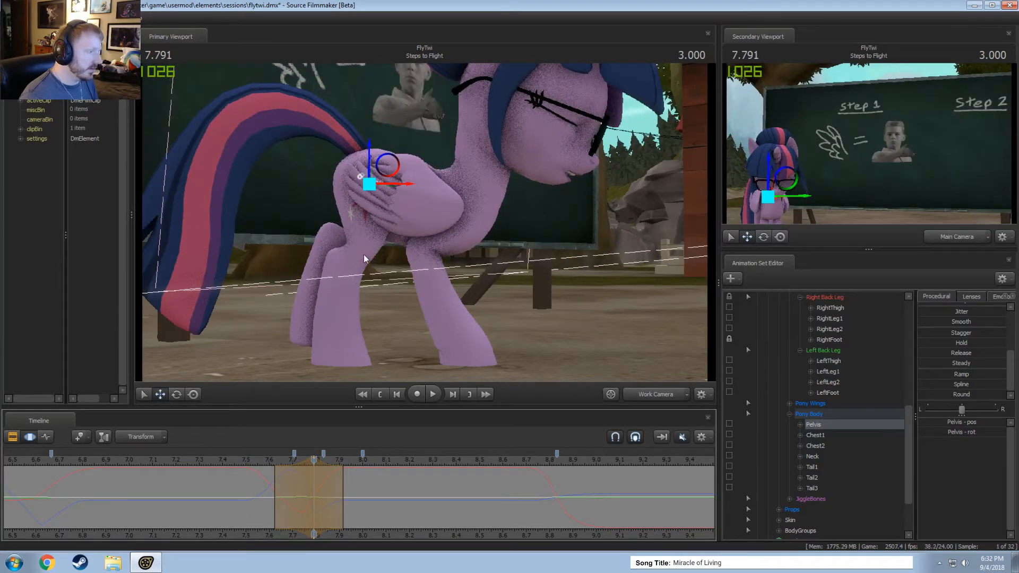
- Rotate Twilight's RightThigh and RightLeg1 at 7.791 s to reshape the right back leg
{"action": "key", "text": "ctrl"}
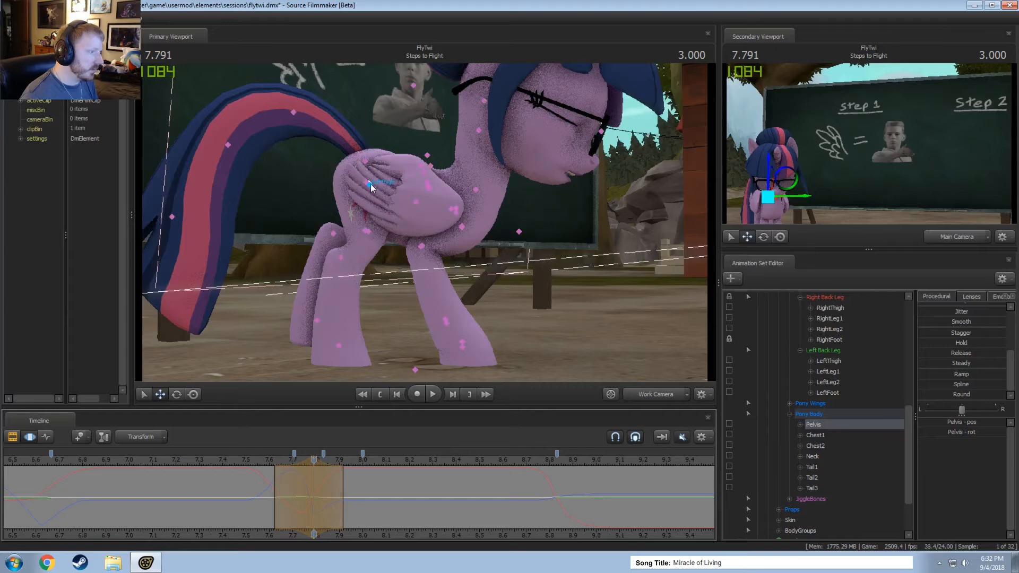
{"action": "left_click", "coordinate": [370, 184], "text": "ctrl"}
{"action": "left_click", "coordinate": [370, 184], "text": "ctrl"}
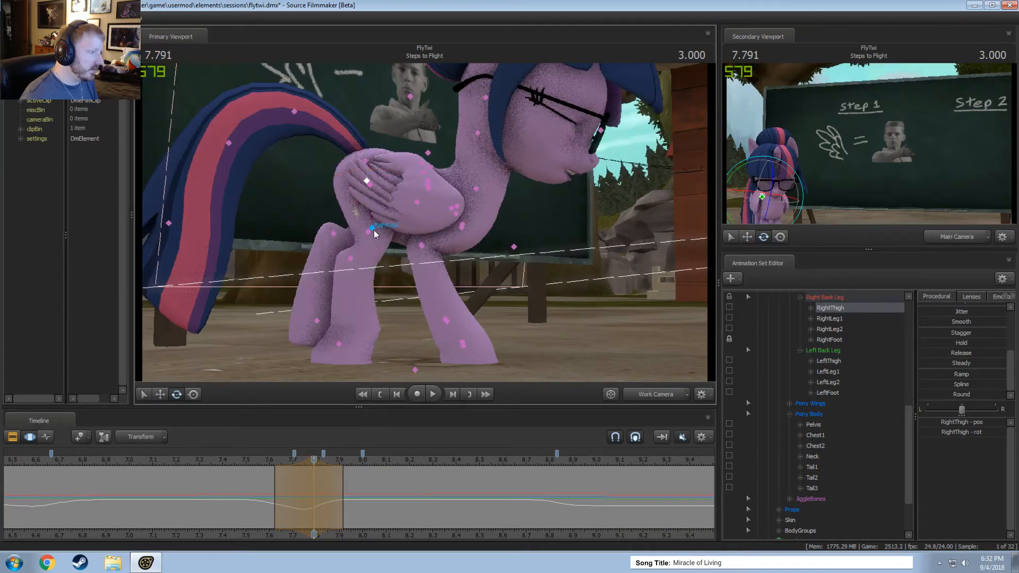
{"action": "left_click", "coordinate": [374, 234], "text": "ctrl"}
{"action": "left_click_drag", "start_coordinate": [412, 225], "coordinate": [412, 231]}
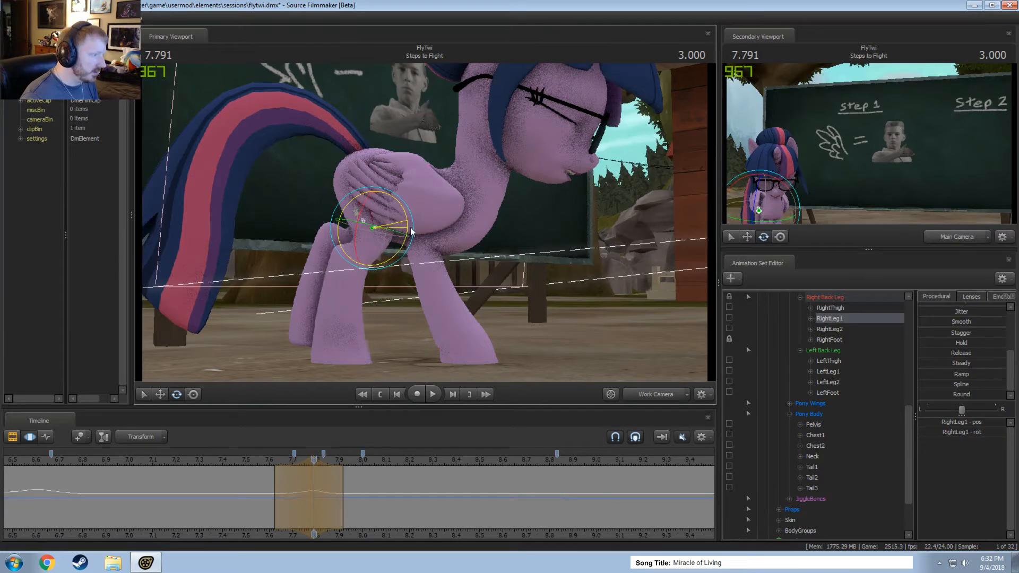
- Rotate Twilight's RightLeg2 at 7.791 s, and refine the bend by rotating RightLeg1 and RightLeg2 together
{"action": "left_click", "coordinate": [346, 250], "text": "ctrl"}
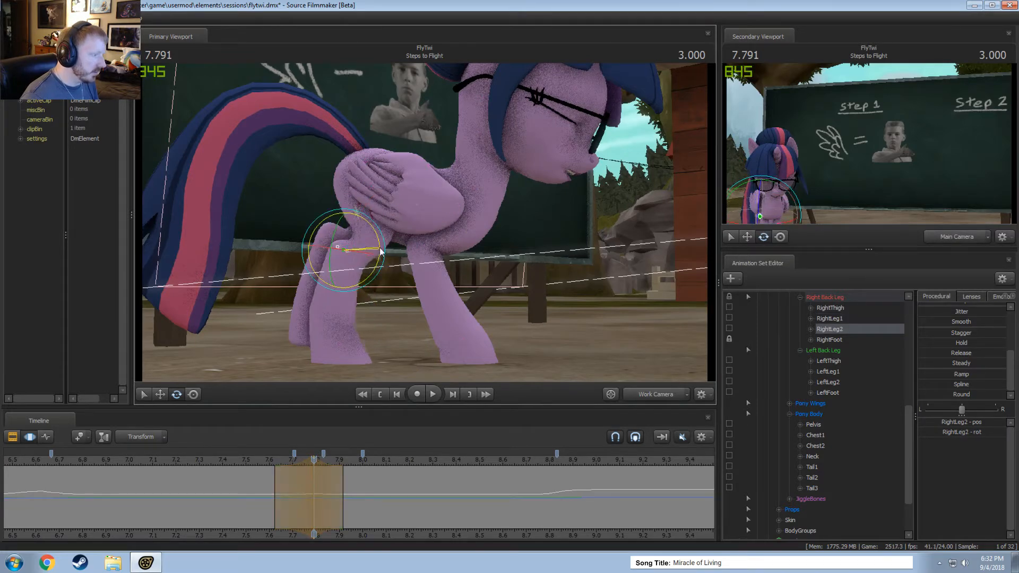
{"action": "left_click_drag", "start_coordinate": [381, 247], "coordinate": [425, 227]}
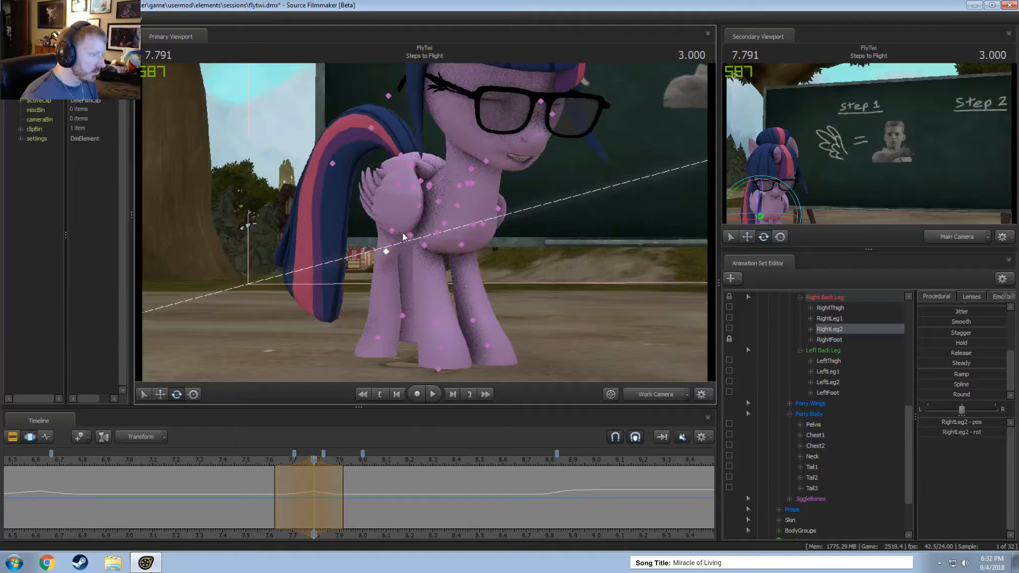
{"action": "left_click", "coordinate": [403, 236], "text": "ctrl"}
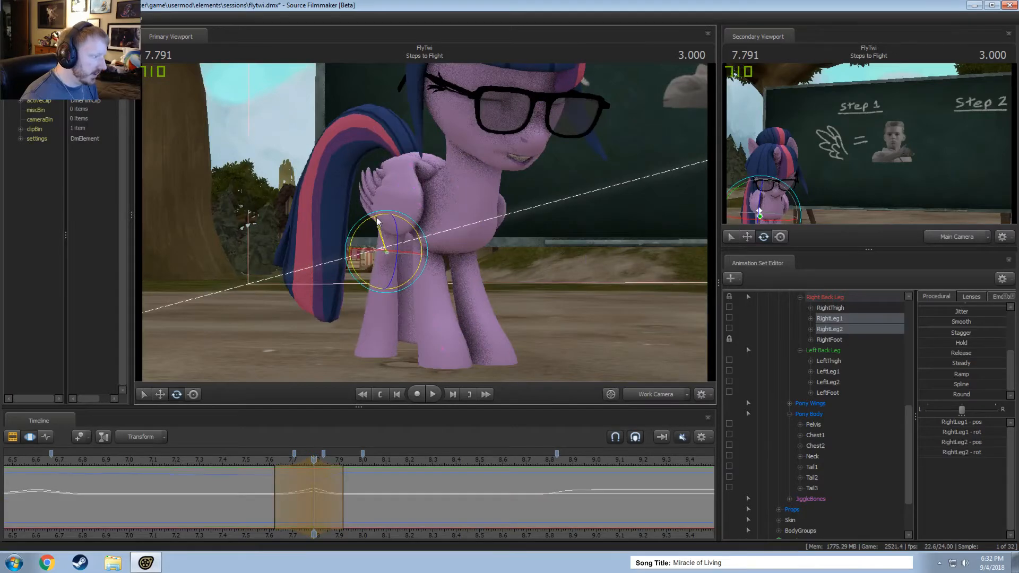
{"action": "left_click_drag", "start_coordinate": [379, 220], "coordinate": [401, 222]}
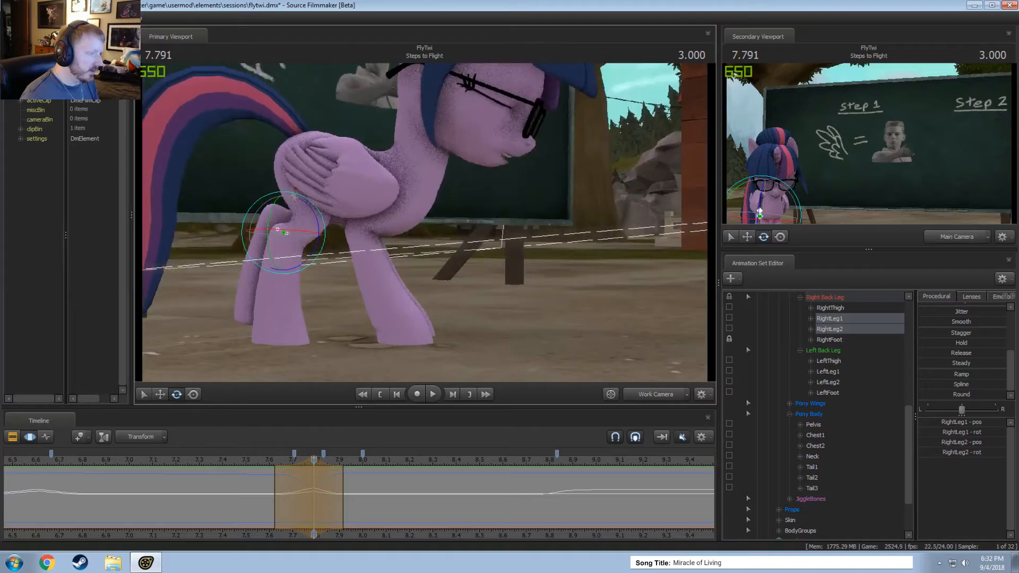
- Rotate both of Twilight's front shoulders and forearms at 7.791 s, and replay the transition from about 7.3 s
{"action": "left_click", "coordinate": [405, 209]}
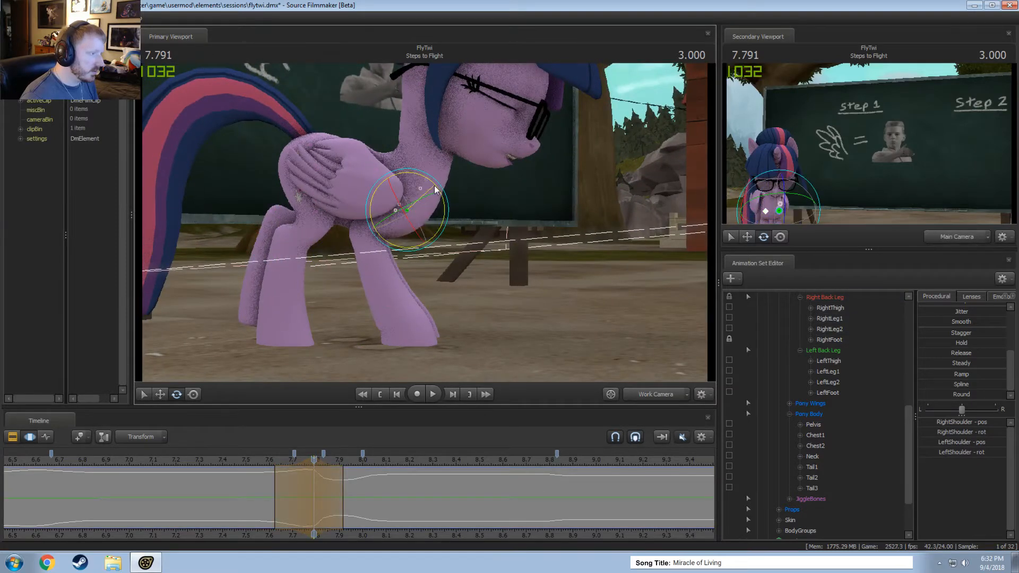
{"action": "left_click", "coordinate": [363, 227]}
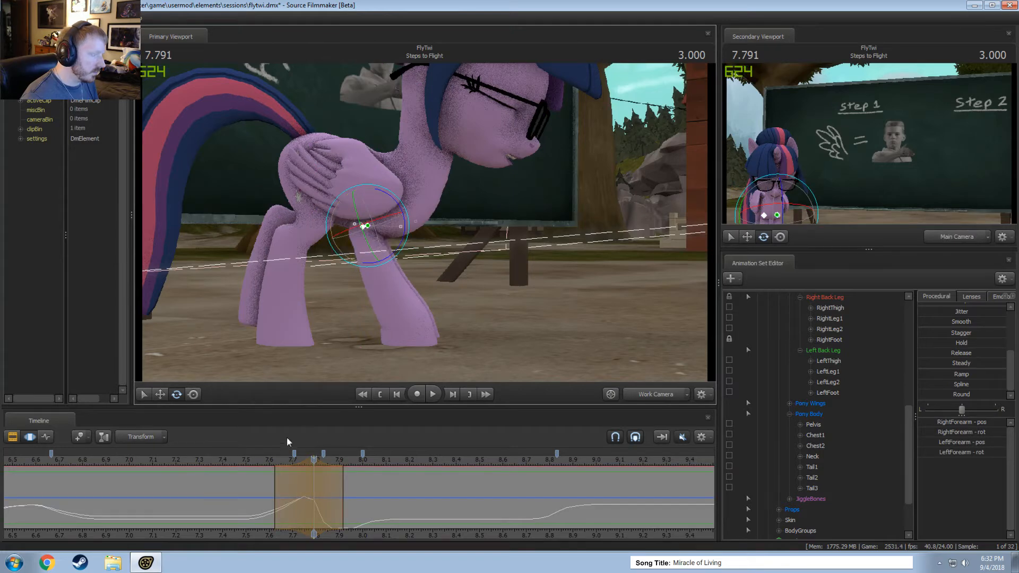
{"action": "left_click", "coordinate": [243, 463]}
{"action": "key", "text": "space"}
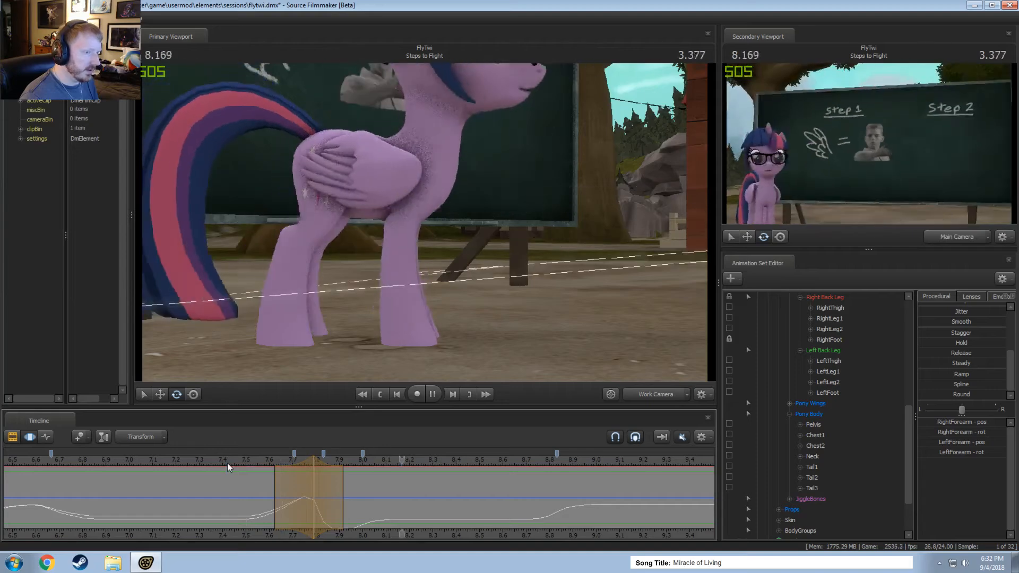
{"action": "left_click", "coordinate": [206, 463]}
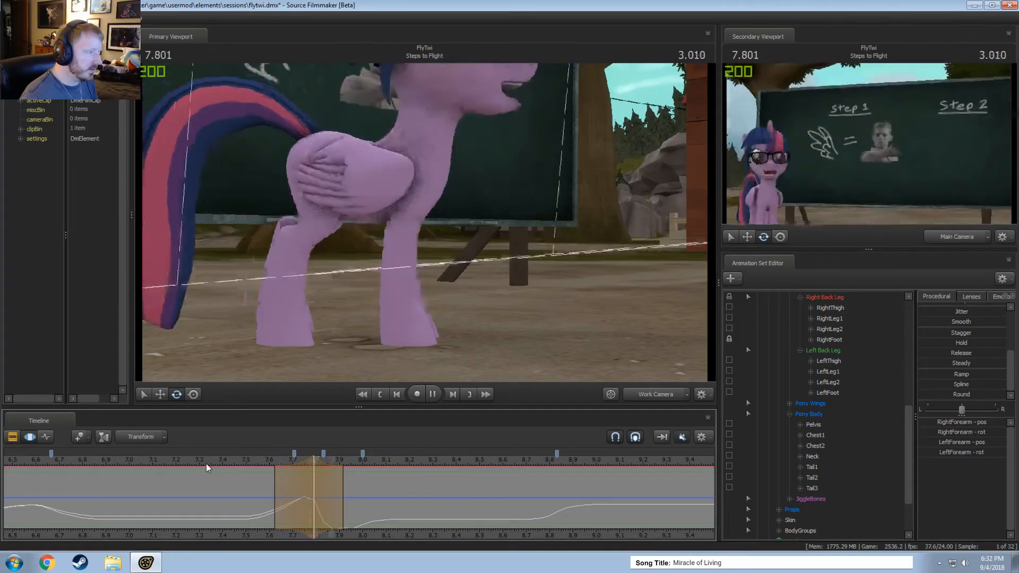
{"action": "left_click", "coordinate": [206, 463]}
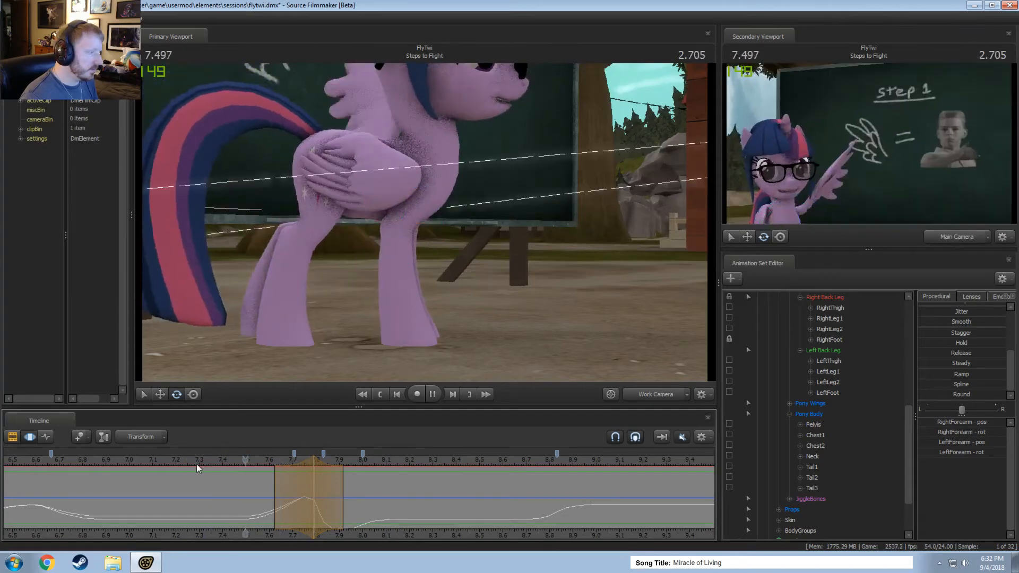
{"action": "left_click", "coordinate": [198, 464]}
{"action": "left_click", "coordinate": [185, 464]}
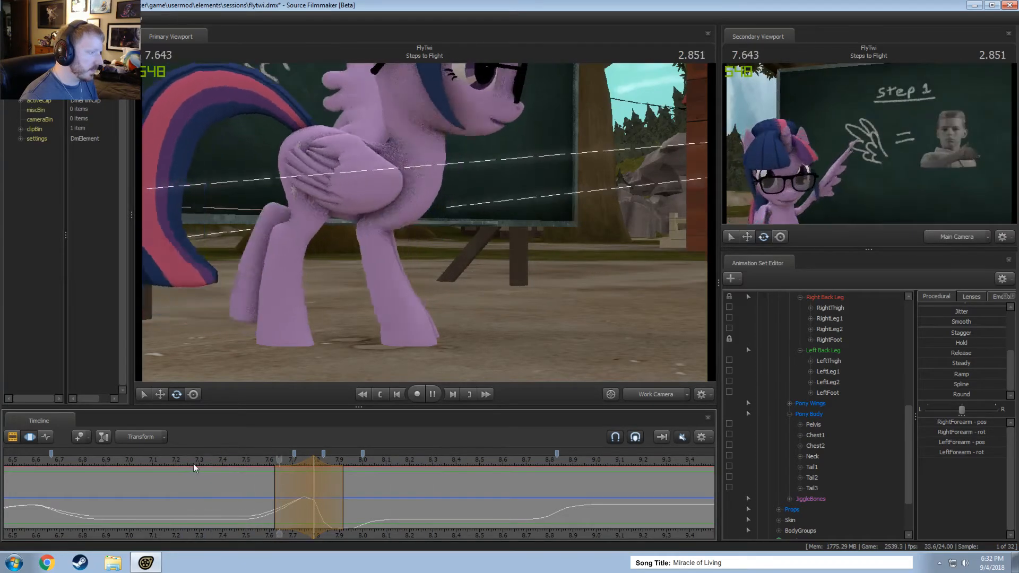
{"action": "left_click", "coordinate": [196, 461]}
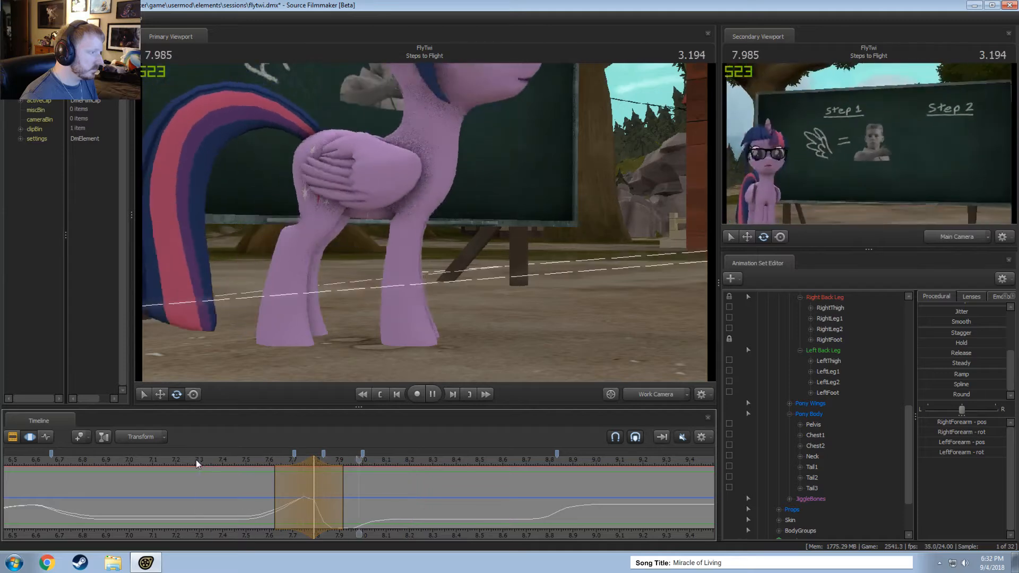
- Place a time selection of about 7.46 to 7.87 s around 7.666 s, and rotate LeftLeg1 and LeftLeg2 in World rotation mode
{"action": "left_click_drag", "start_coordinate": [197, 460], "coordinate": [287, 494]}
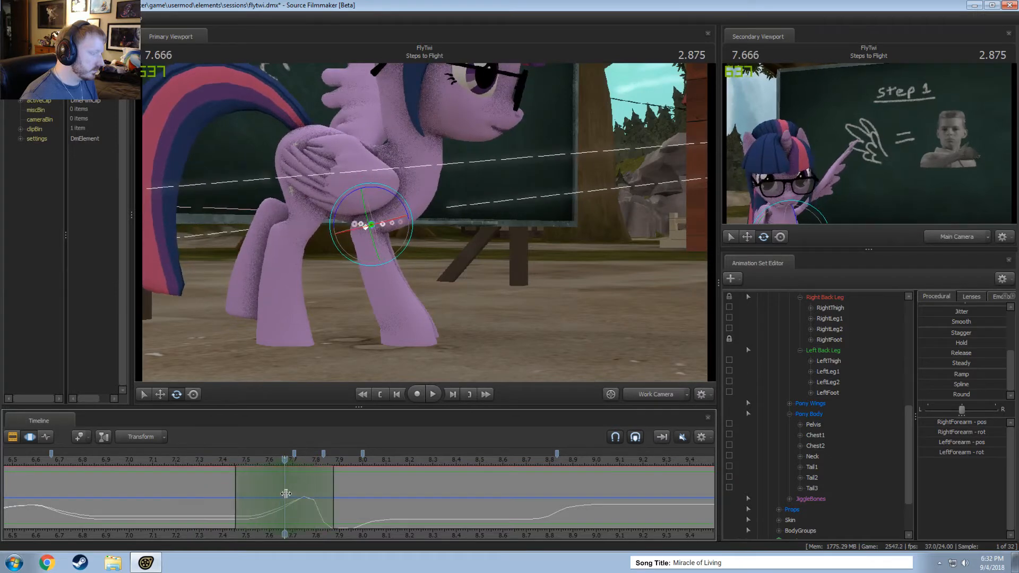
{"action": "middle_click_drag", "start_coordinate": [344, 368], "coordinate": [425, 226]}
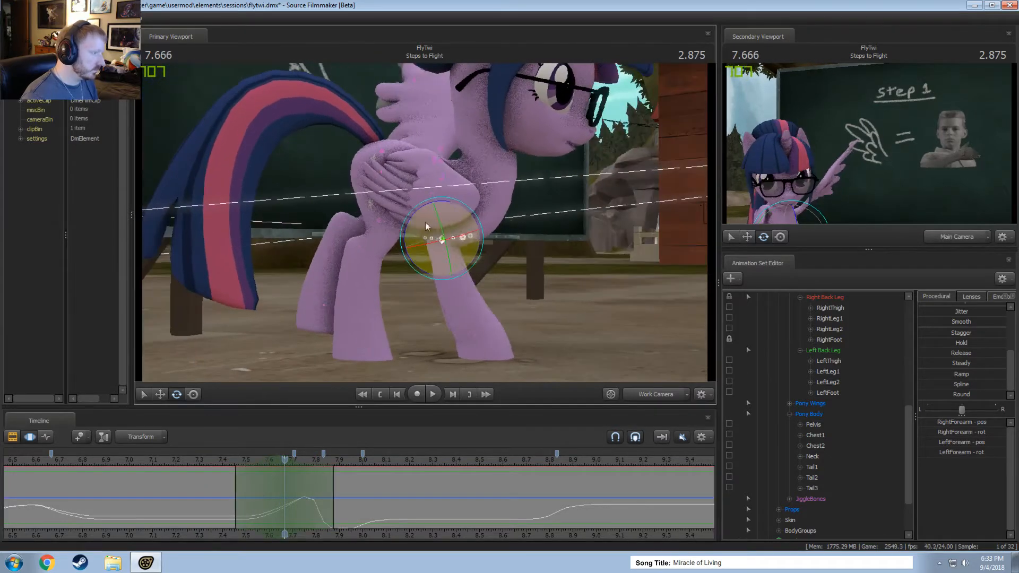
{"action": "left_click", "coordinate": [346, 223]}
{"action": "left_click", "coordinate": [381, 219], "text": "ctrl"}
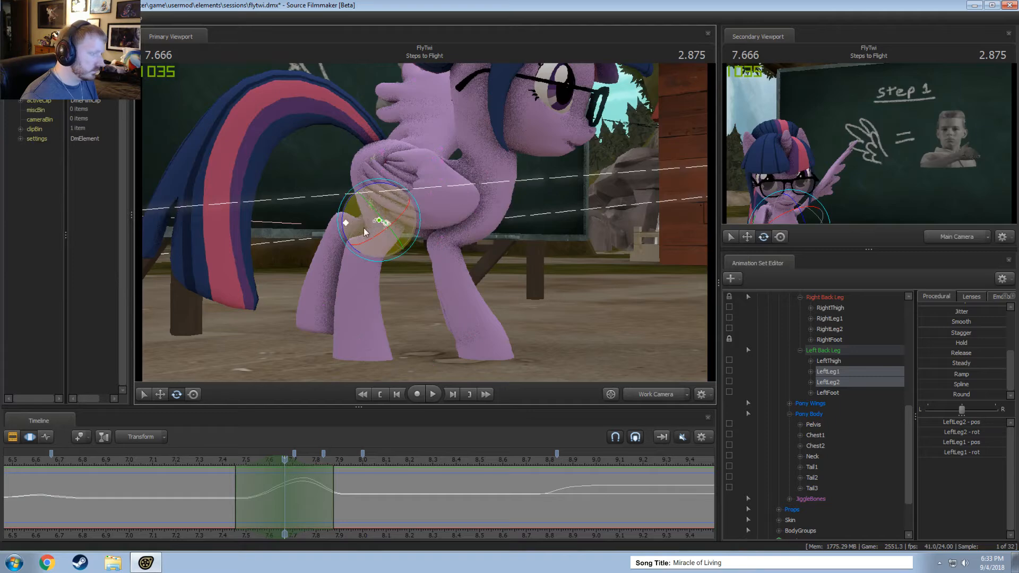
{"action": "right_click", "coordinate": [377, 226]}
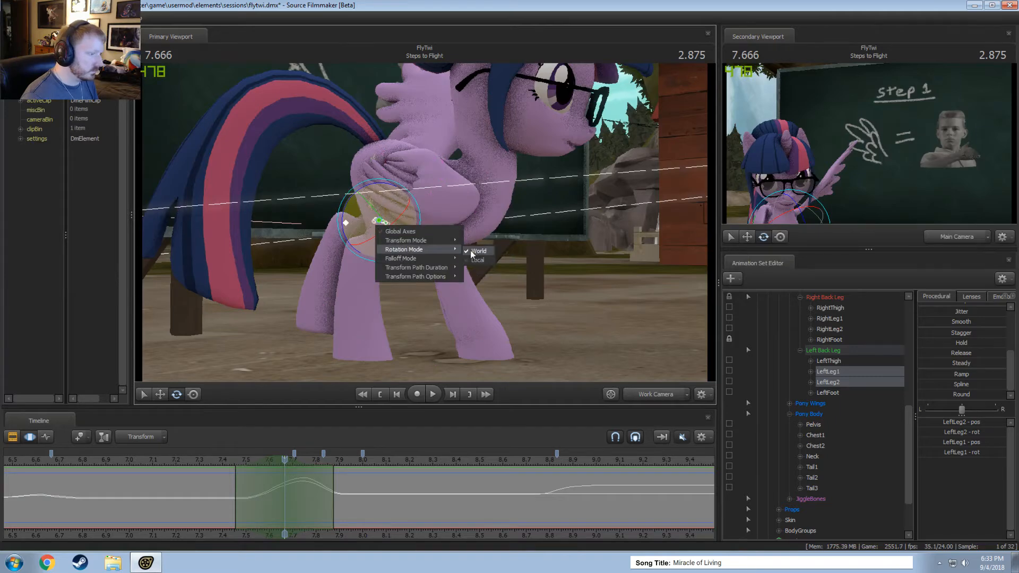
{"action": "left_click", "coordinate": [470, 250]}
{"action": "left_click_drag", "start_coordinate": [347, 202], "coordinate": [348, 205]}
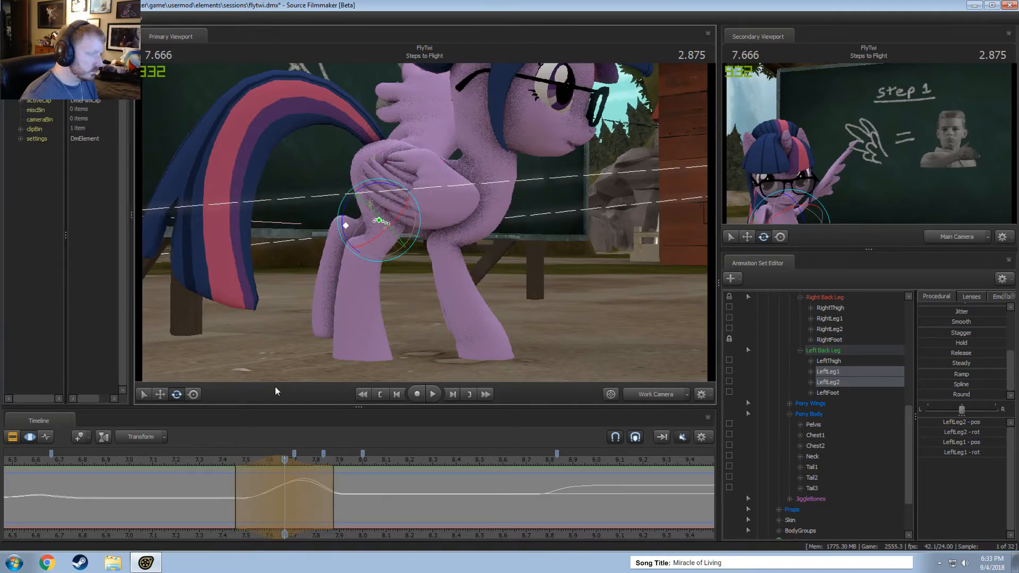
- Place a time selection of about 7.62 to 7.87 s around 7.750 s, and rotate Twilight's LeftThigh
{"action": "key", "text": "shift"}
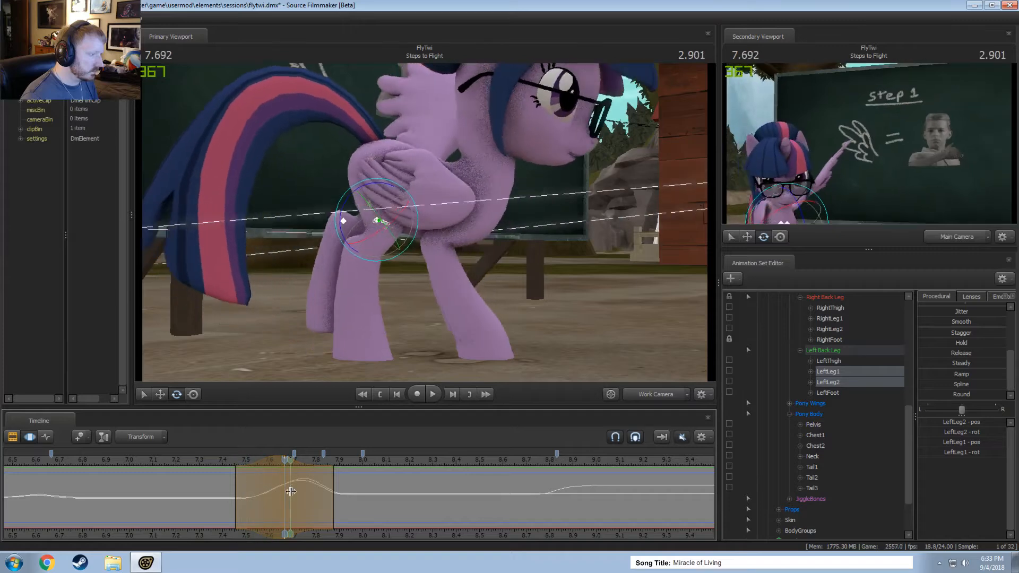
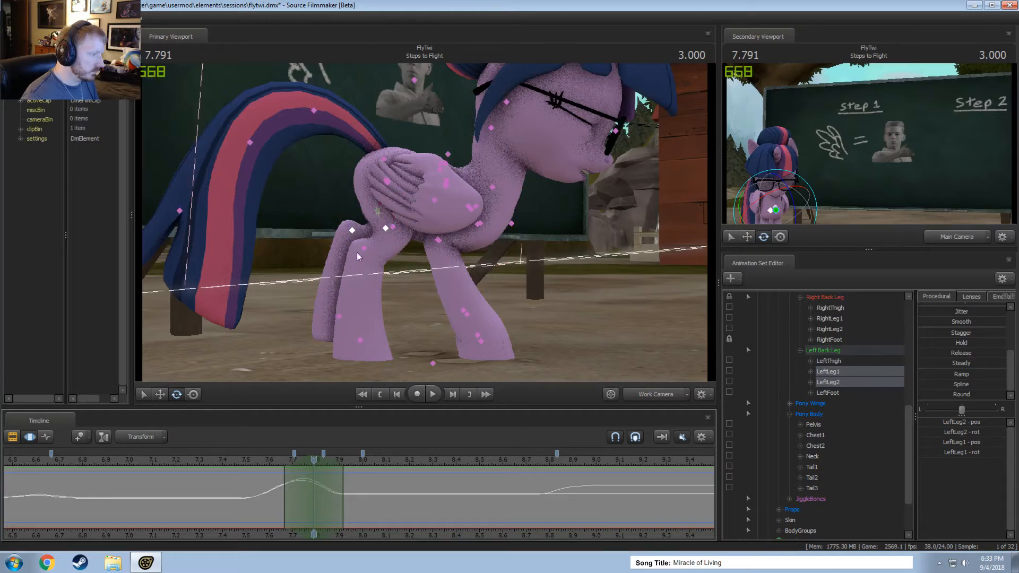
{"action": "left_click", "coordinate": [385, 227]}
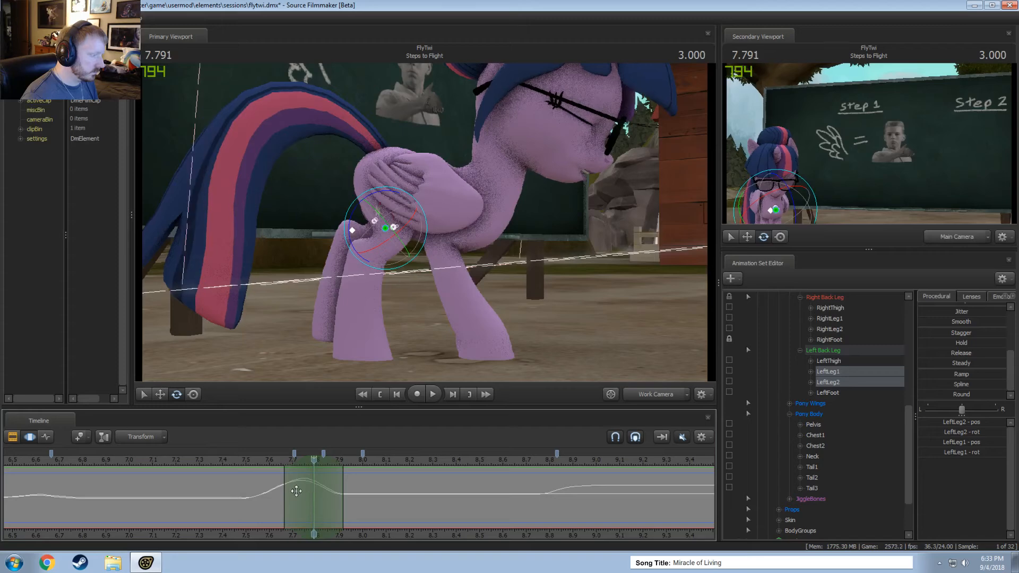
{"action": "left_click", "coordinate": [307, 493]}
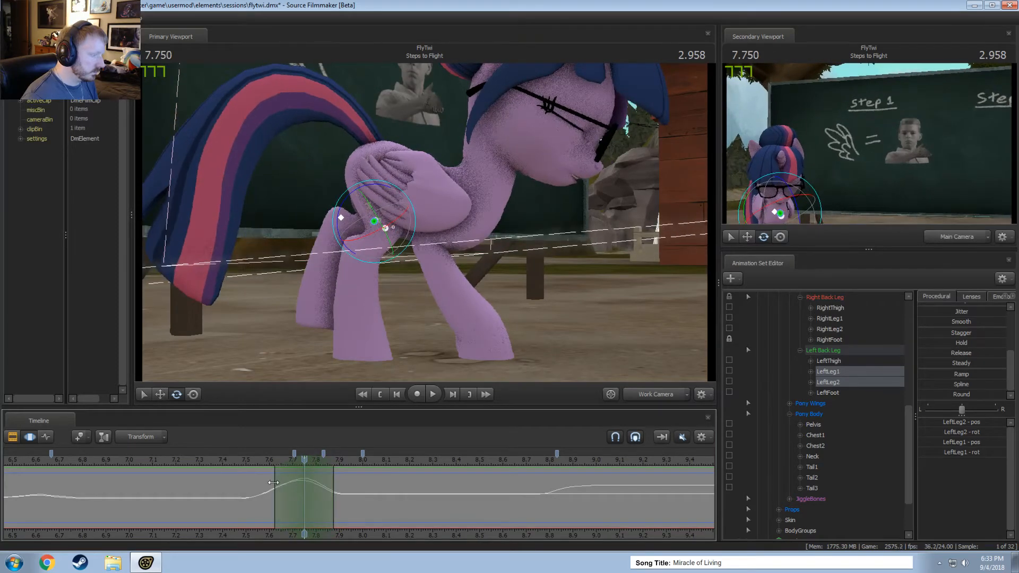
{"action": "key", "text": "q"}
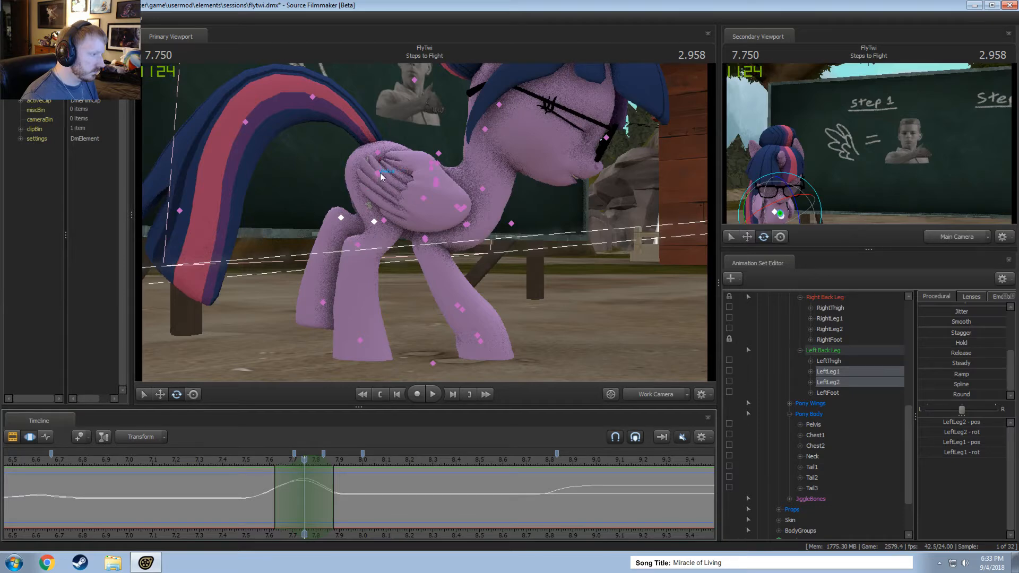
{"action": "left_click", "coordinate": [379, 172]}
{"action": "key", "text": "e"}
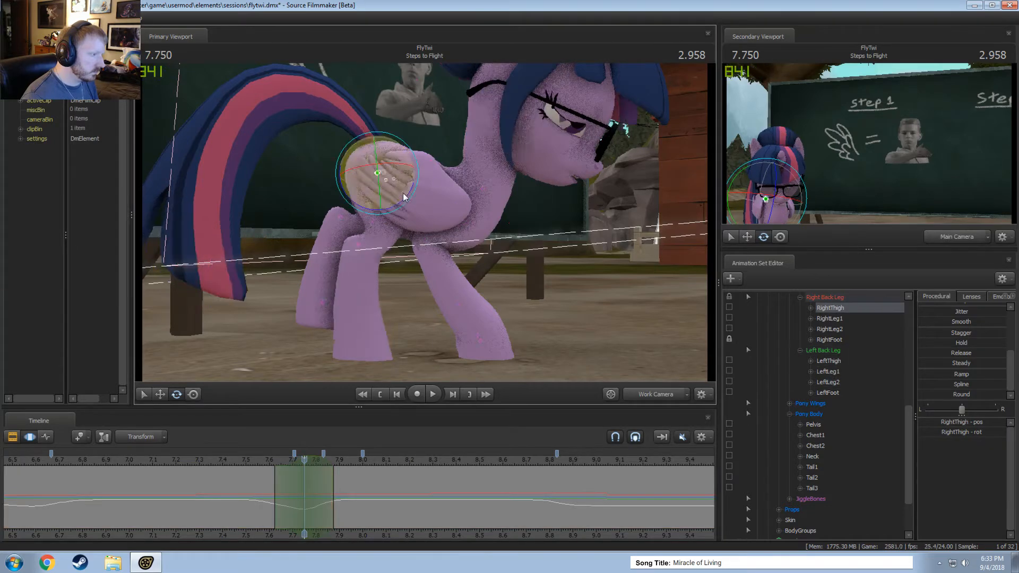
{"action": "key", "text": "q"}
{"action": "left_click", "coordinate": [377, 177]}
{"action": "key", "text": "e"}
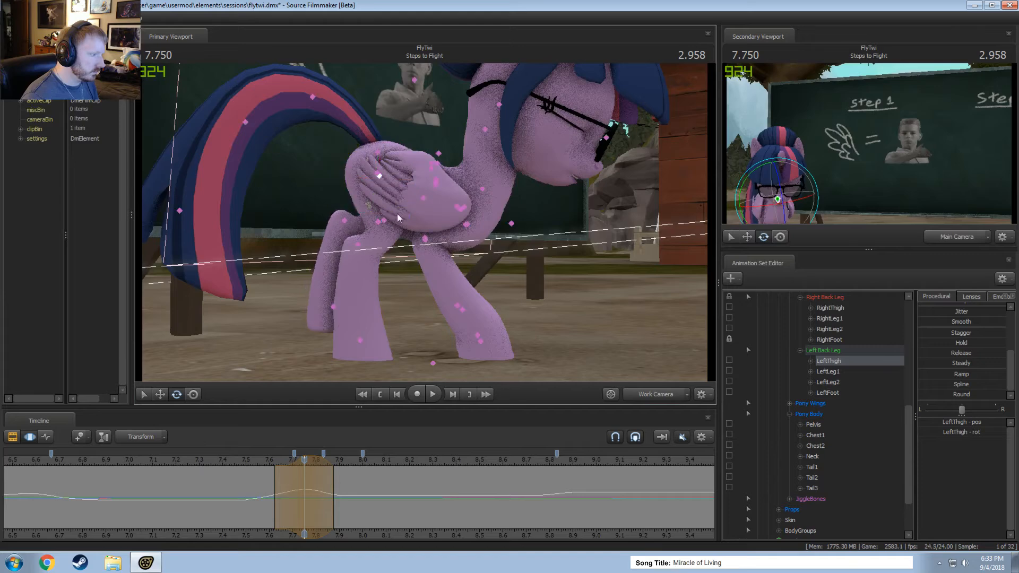
- Rotate Twilight's LeftLeg1 and LeftLeg2 at 7.750 s, and move LeftLeg2 to refine the left back leg's bend
{"action": "left_click", "coordinate": [384, 220]}
{"action": "key", "text": "e"}
{"action": "left_click", "coordinate": [378, 221]}
{"action": "key", "text": "e"}
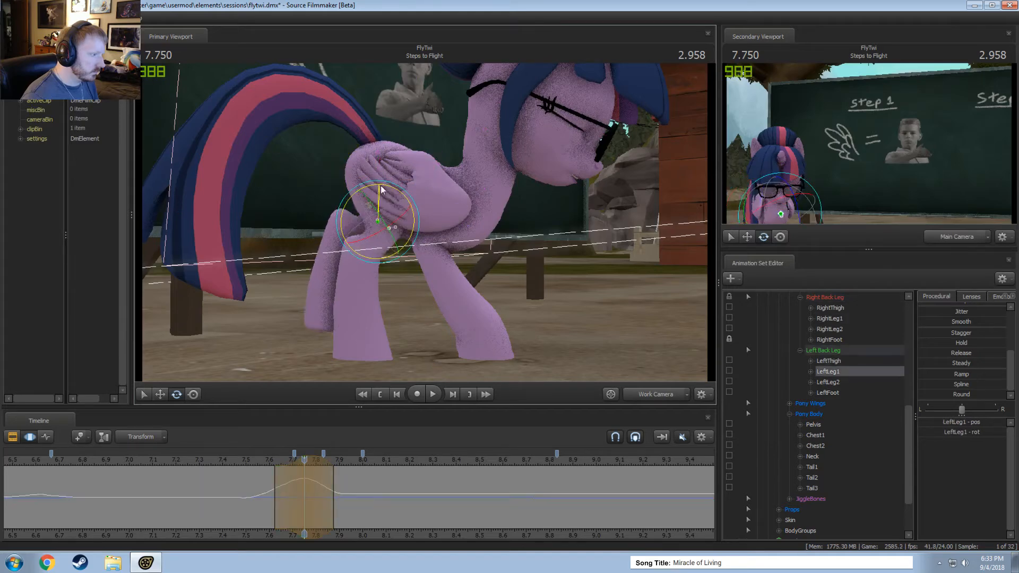
{"action": "left_click", "coordinate": [348, 209]}
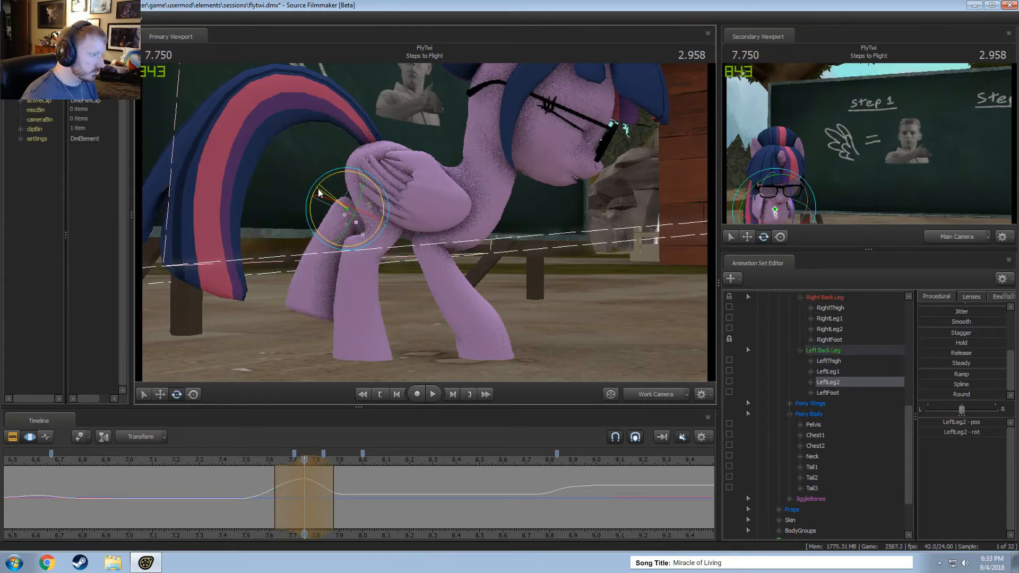
{"action": "key", "text": "w"}
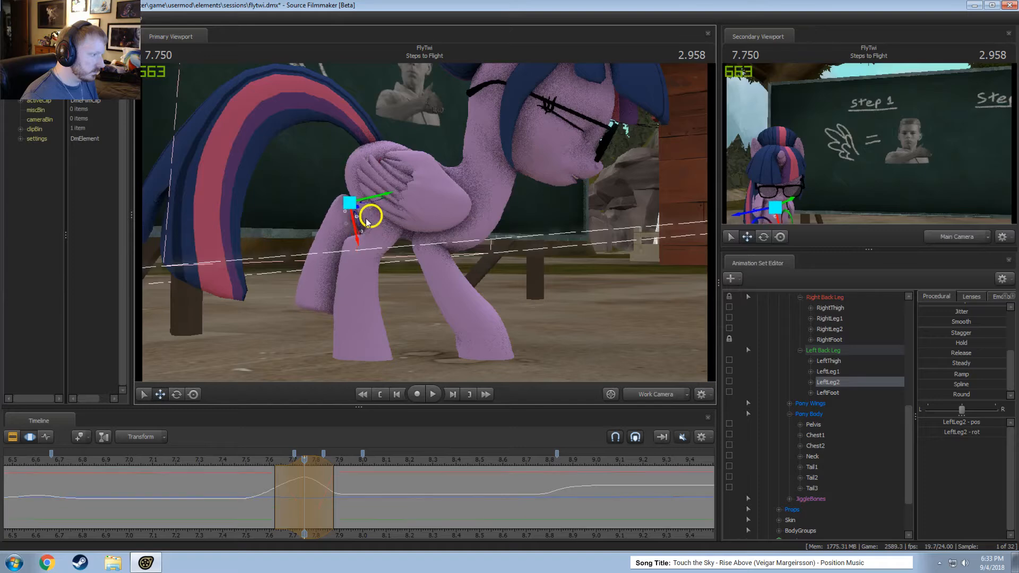
- Place a time selection of about 7.67 to 7.91 s around 7.791 s, and rotate Twilight's LeftLeg2
{"action": "left_click_drag", "start_coordinate": [251, 446], "coordinate": [313, 496]}
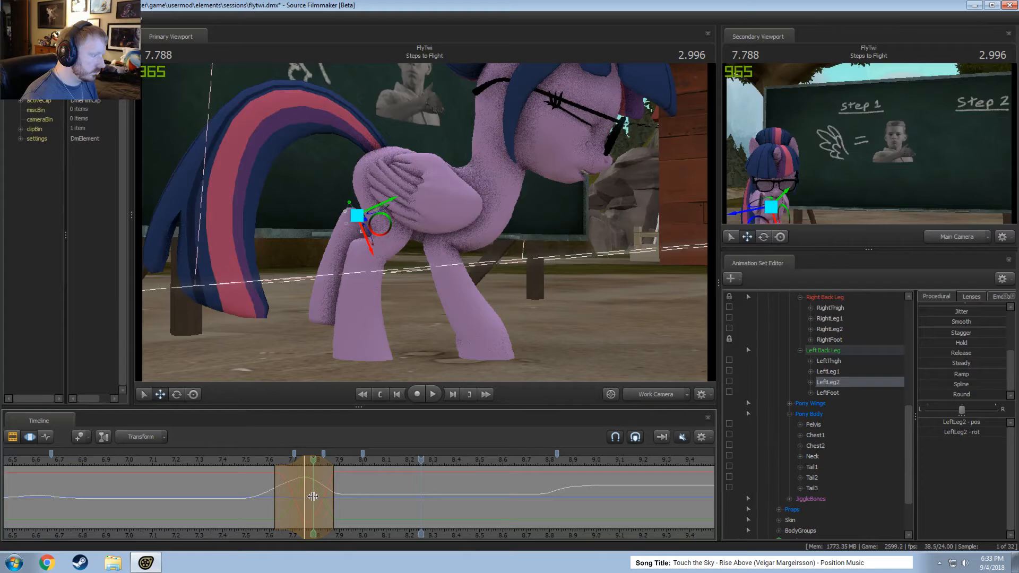
{"action": "left_click", "coordinate": [313, 497]}
{"action": "left_click_drag", "start_coordinate": [407, 277], "coordinate": [608, 277], "text": "alt"}
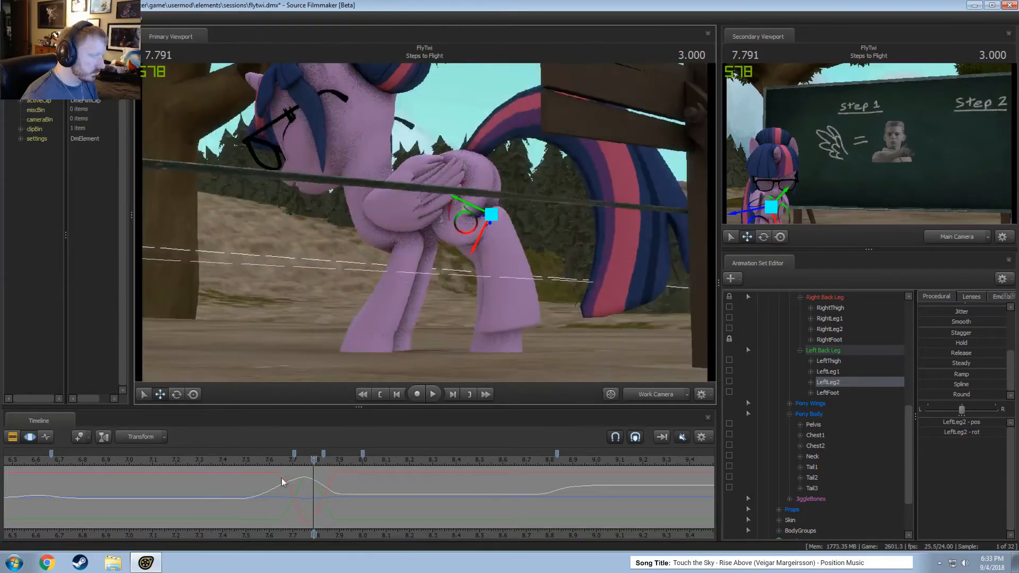
{"action": "left_click_drag", "start_coordinate": [240, 530], "coordinate": [310, 513]}
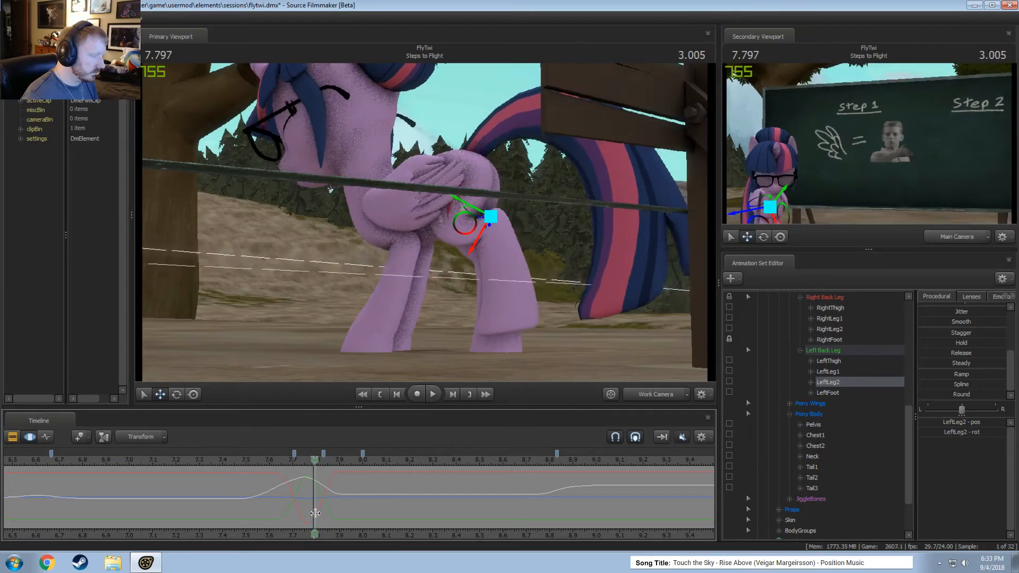
{"action": "left_click", "coordinate": [315, 513]}
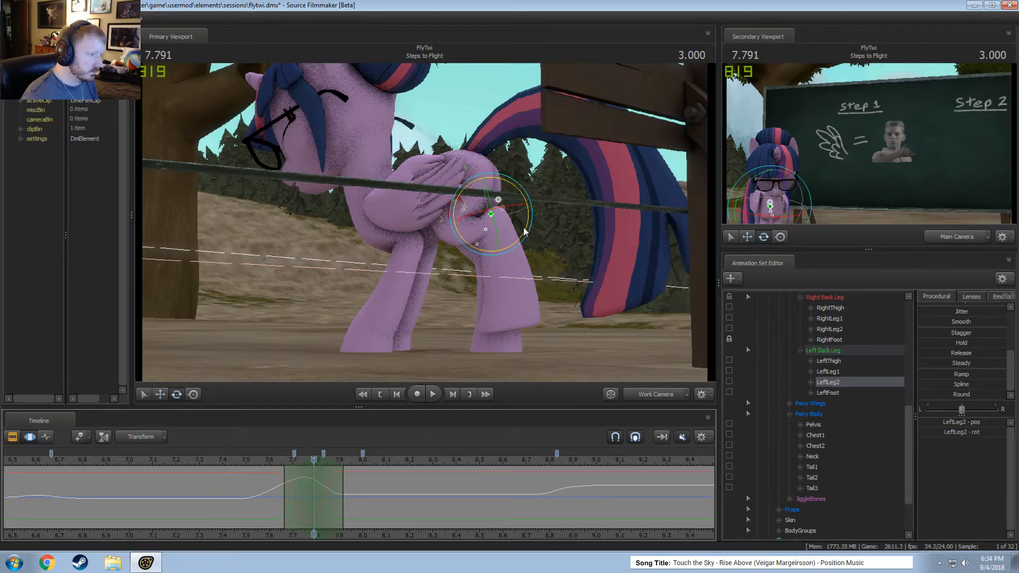
{"action": "left_click_drag", "start_coordinate": [525, 232], "coordinate": [520, 239]}
{"action": "mouse_move", "coordinate": [298, 495]}
{"action": "left_mouse_down"}
{"action": "mouse_move", "coordinate": [284, 495]}
{"action": "mouse_move", "coordinate": [357, 495]}
{"action": "mouse_move", "coordinate": [313, 495]}
{"action": "left_mouse_up"}
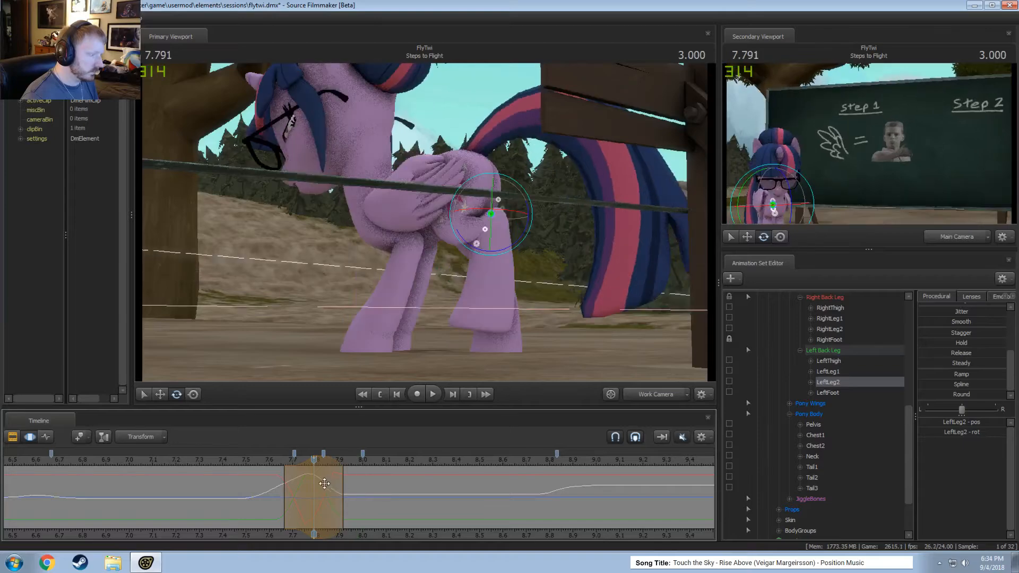
- Replay the transition from about 7.3 s to check the left back leg's motion from both sides of Twilight
{"action": "key", "text": "space"}
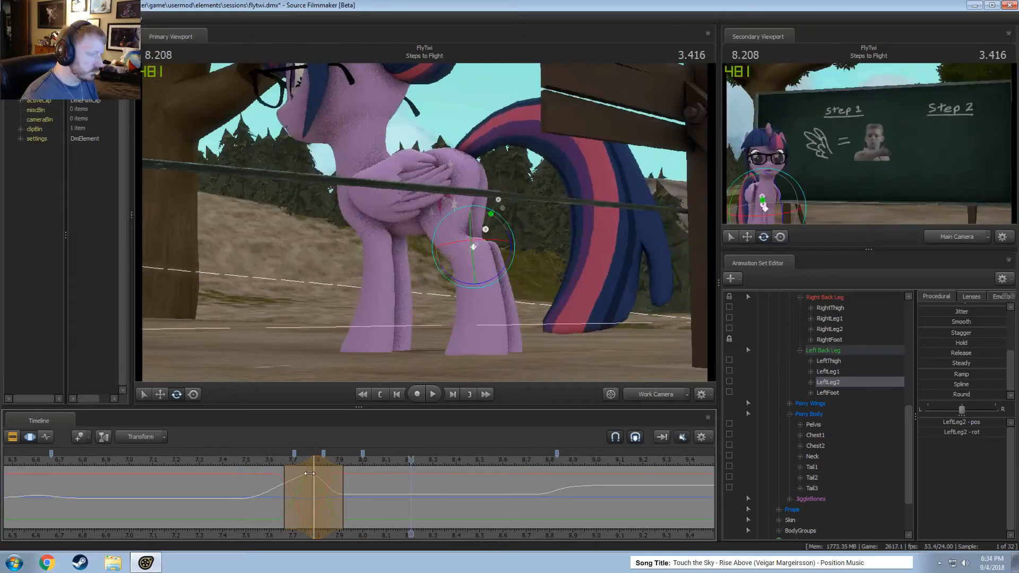
{"action": "key", "text": "space"}
{"action": "left_click", "coordinate": [192, 459]}
{"action": "key", "text": "space"}
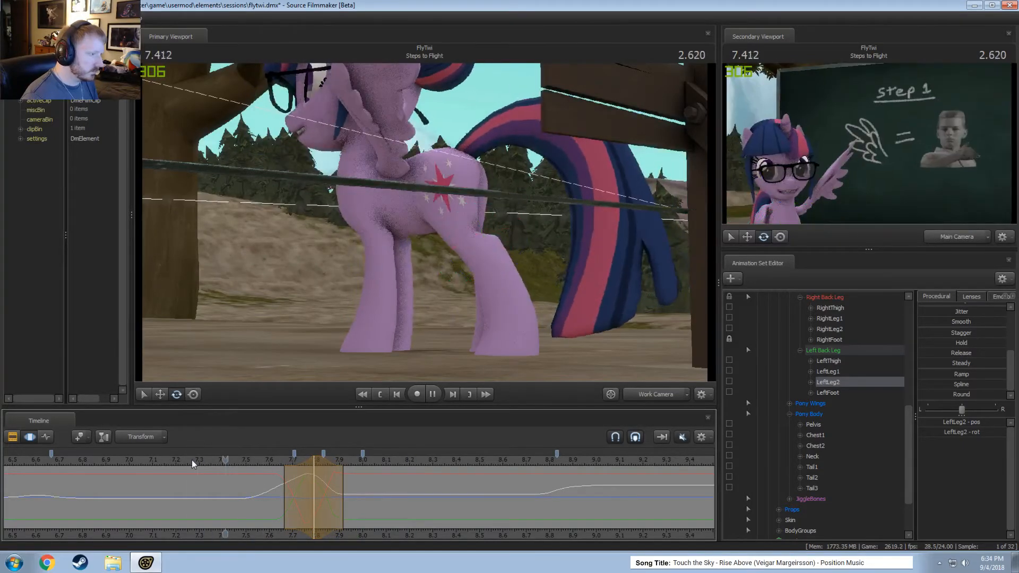
{"action": "left_click", "coordinate": [194, 459]}
{"action": "key", "text": "space"}
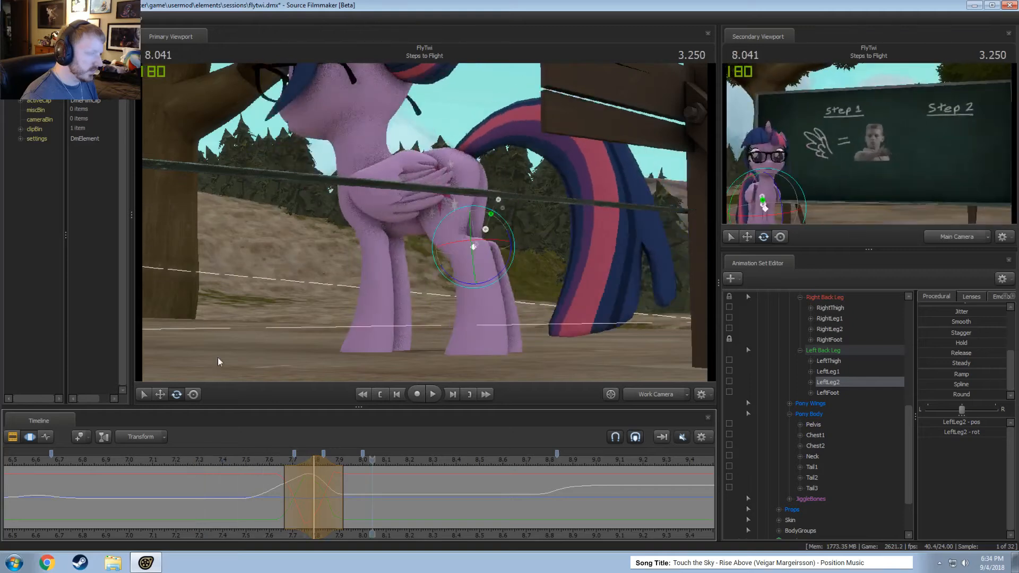
{"action": "mouse_move", "coordinate": [456, 224]}
{"action": "left_mouse_down", "text": "alt"}
{"action": "mouse_move", "coordinate": [509, 224]}
{"action": "mouse_move", "coordinate": [457, 224]}
{"action": "left_mouse_up", "text": "alt"}
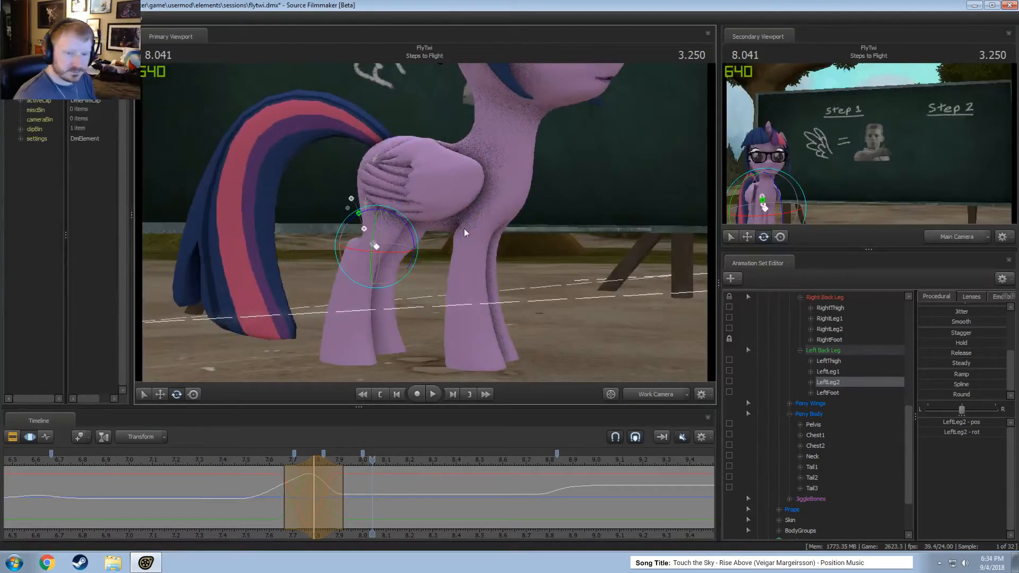
{"action": "left_click_drag", "start_coordinate": [536, 245], "coordinate": [436, 221], "text": "alt"}
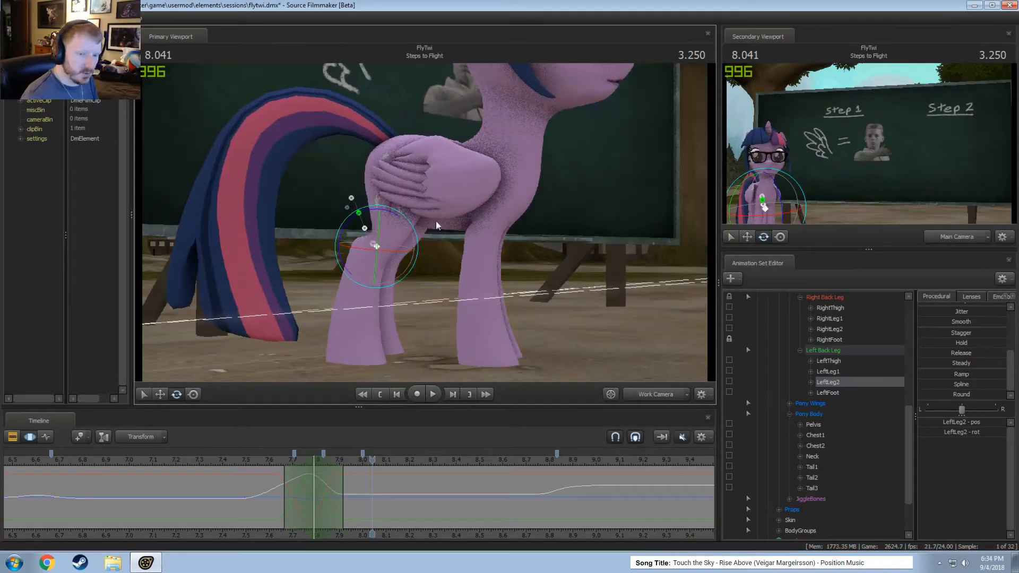
{"action": "left_click", "coordinate": [205, 460]}
{"action": "key", "text": "space"}
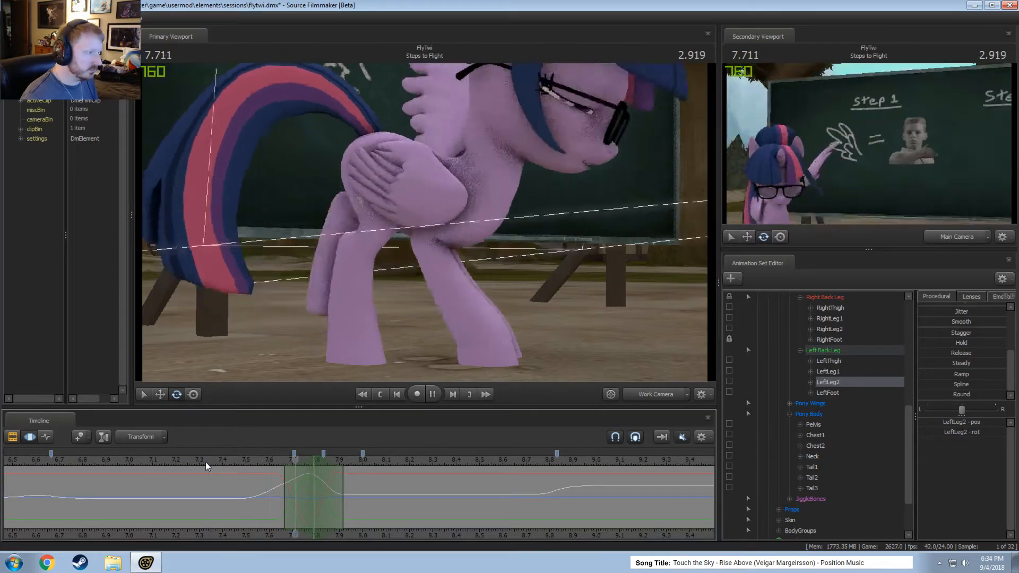
{"action": "key", "text": "space"}
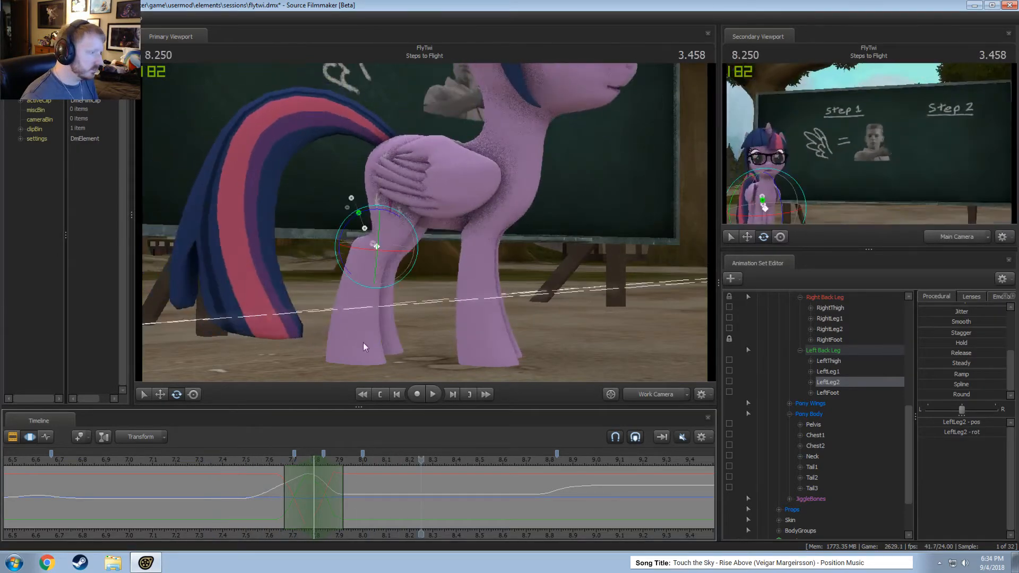
- Place a time selection of about 7.75 to 8.12 s around 7.916 s, and select Twilight's Pelvis
{"action": "left_click_drag", "start_coordinate": [363, 342], "coordinate": [379, 311]}
{"action": "key", "text": "shift"}
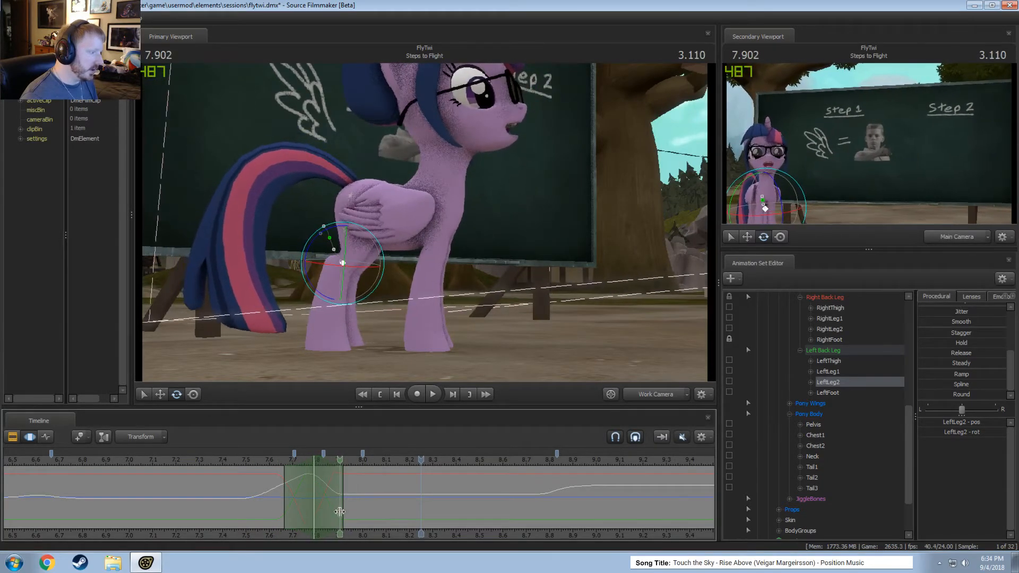
{"action": "left_click", "coordinate": [341, 512]}
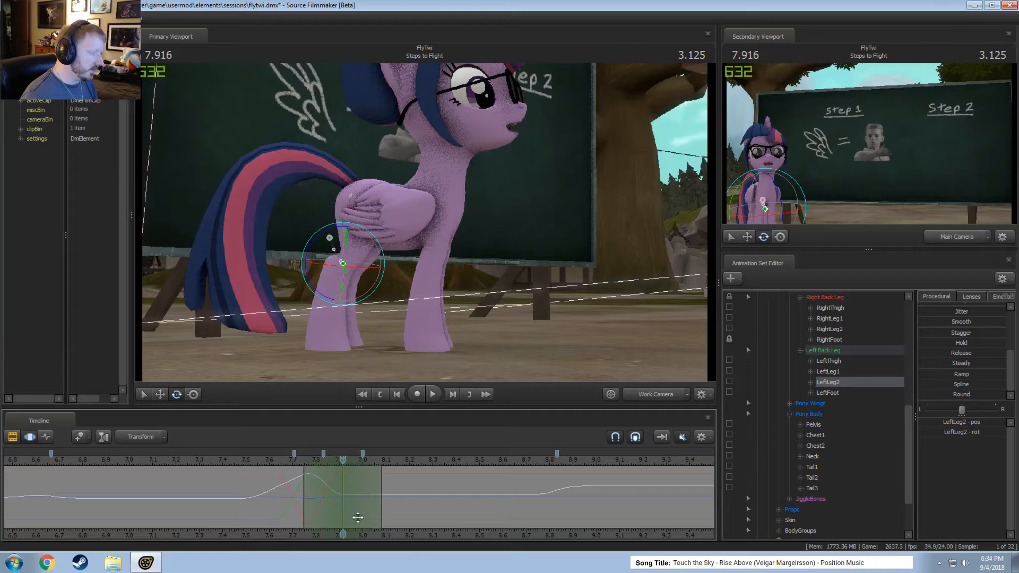
{"action": "left_click_drag", "start_coordinate": [381, 499], "coordinate": [392, 498]}
{"action": "mouse_move", "coordinate": [420, 230]}
{"action": "left_mouse_down"}
{"action": "mouse_move", "coordinate": [424, 240]}
{"action": "mouse_move", "coordinate": [425, 229]}
{"action": "left_mouse_up"}
{"action": "left_click", "coordinate": [390, 204]}
- Lock Twilight's LeftFoot and rotate the Pelvis at 7.916 s, using the pose at 7.666 s for comparison
{"action": "left_click", "coordinate": [286, 461]}
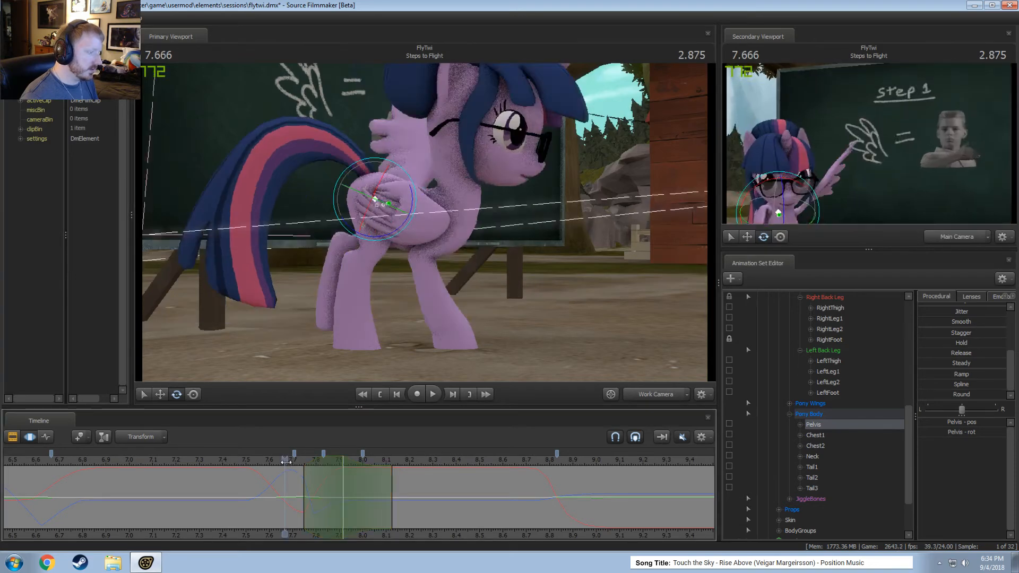
{"action": "left_click_drag", "start_coordinate": [286, 461], "coordinate": [342, 461]}
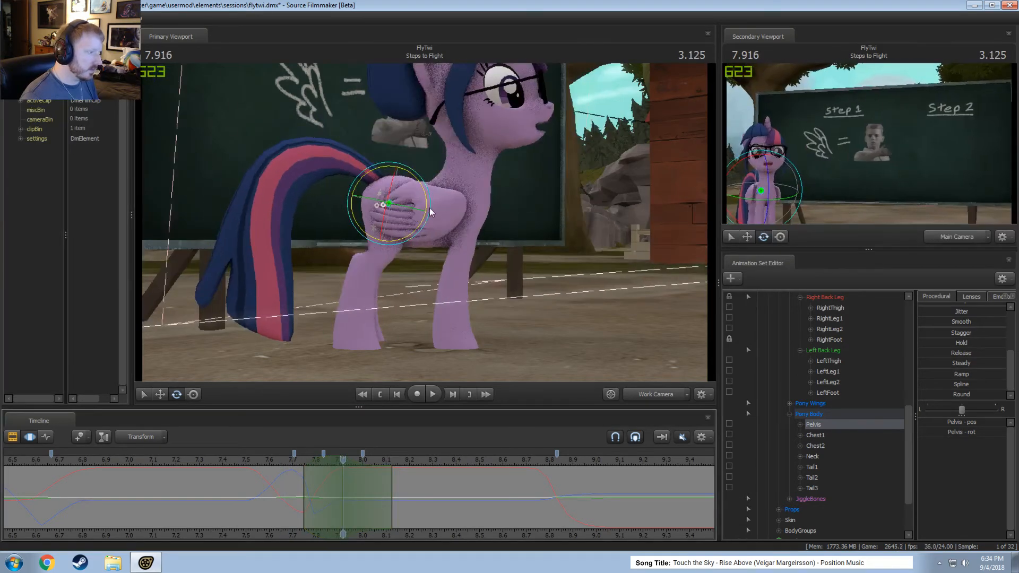
{"action": "left_click_drag", "start_coordinate": [430, 212], "coordinate": [440, 210]}
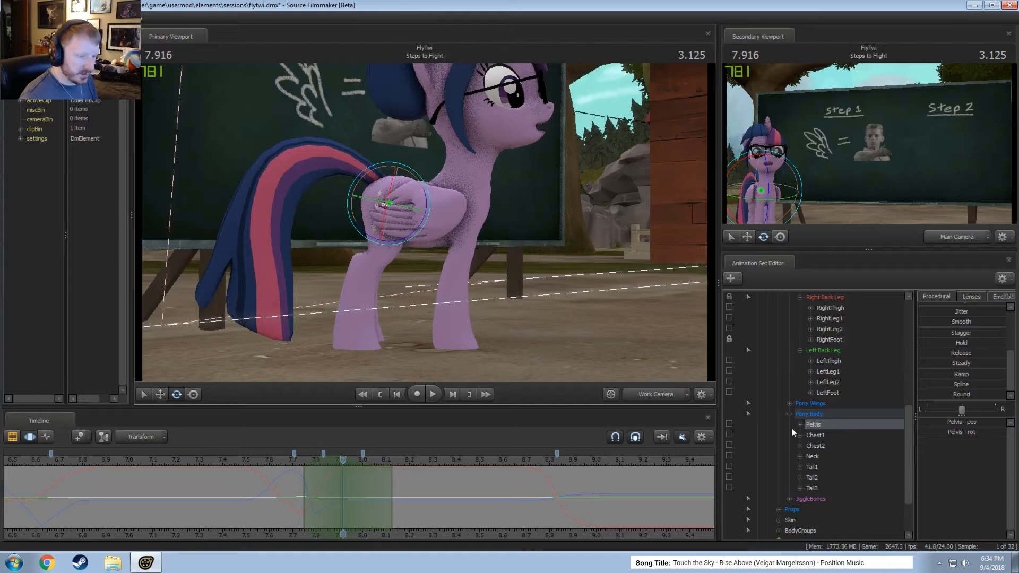
{"action": "left_click", "coordinate": [730, 392]}
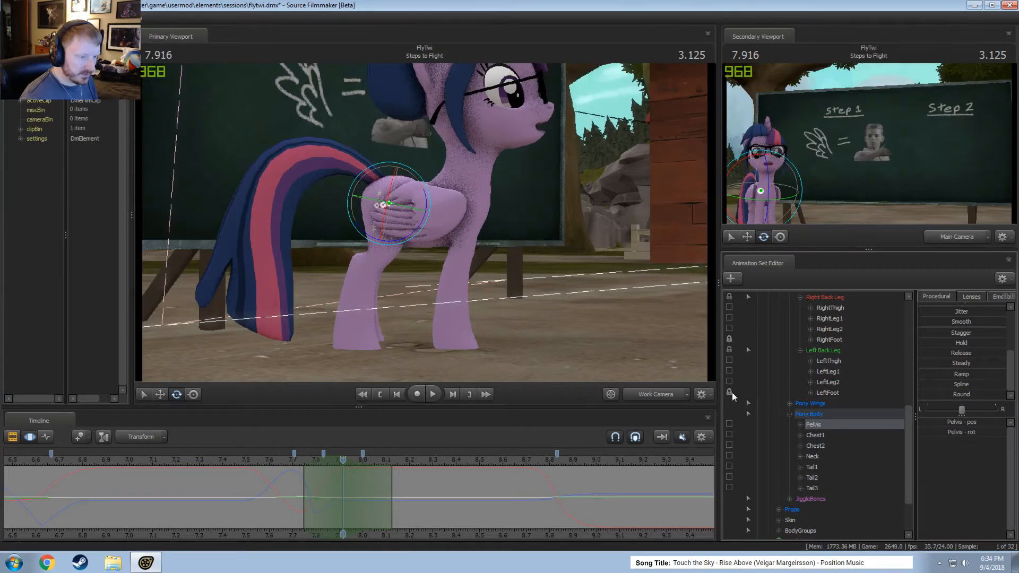
{"action": "left_click_drag", "start_coordinate": [448, 209], "coordinate": [440, 180]}
- Scrub and replay the transition from about 7.6 s to check the pelvis and back leg motion
{"action": "mouse_move", "coordinate": [288, 461]}
{"action": "left_mouse_down"}
{"action": "mouse_move", "coordinate": [370, 461]}
{"action": "mouse_move", "coordinate": [289, 461]}
{"action": "left_mouse_up"}
{"action": "key", "text": "space"}
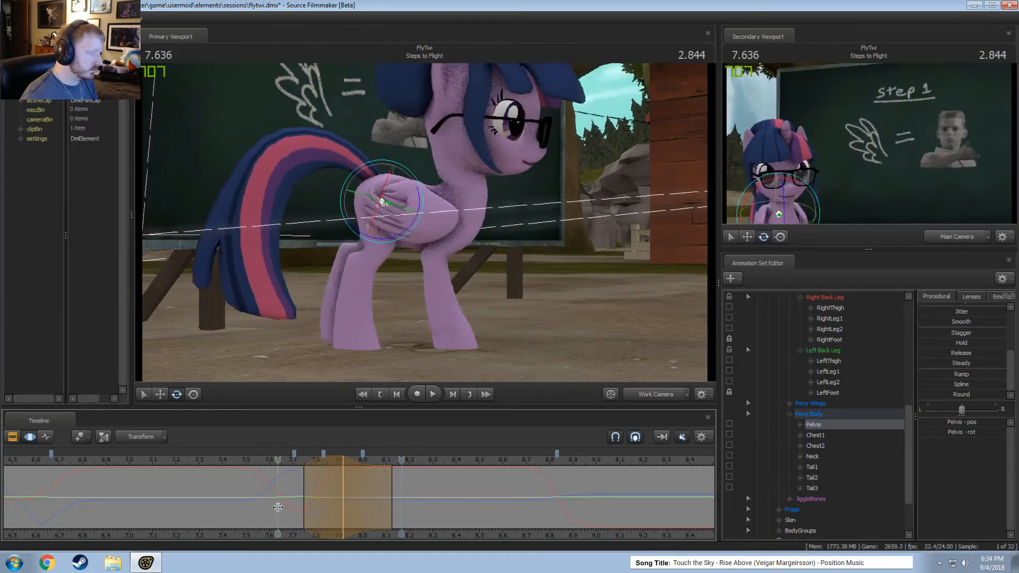
{"action": "left_click_drag", "start_coordinate": [279, 508], "coordinate": [372, 520]}
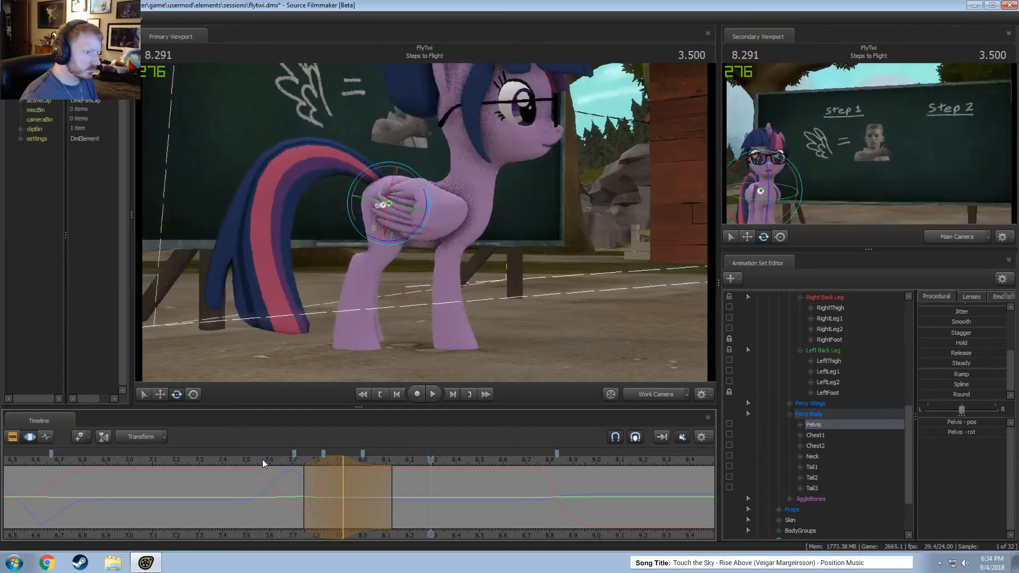
{"action": "key", "text": "space"}
{"action": "key", "text": "space"}
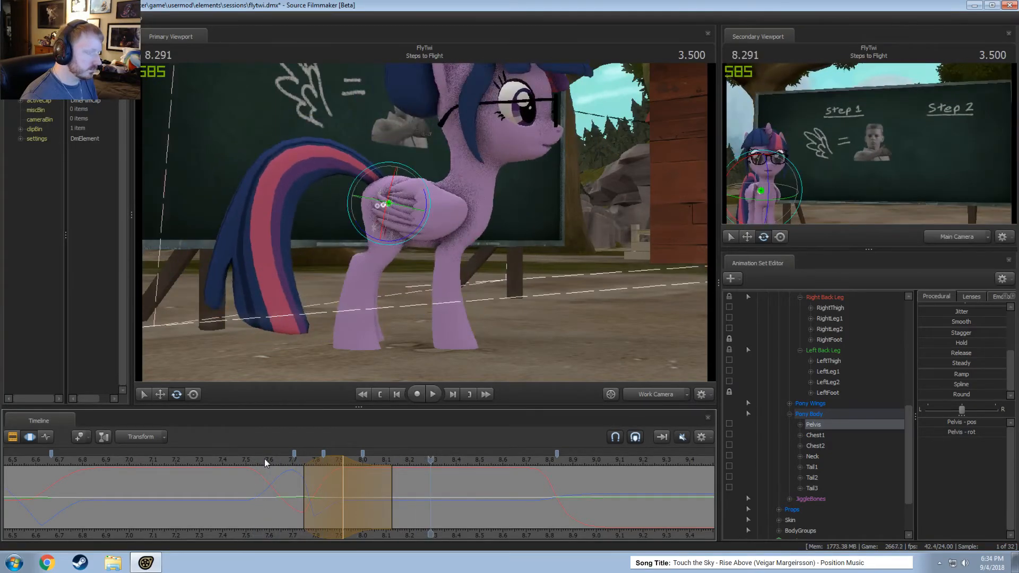
{"action": "left_click", "coordinate": [264, 459]}
{"action": "key", "text": "space"}
{"action": "key", "text": "space"}
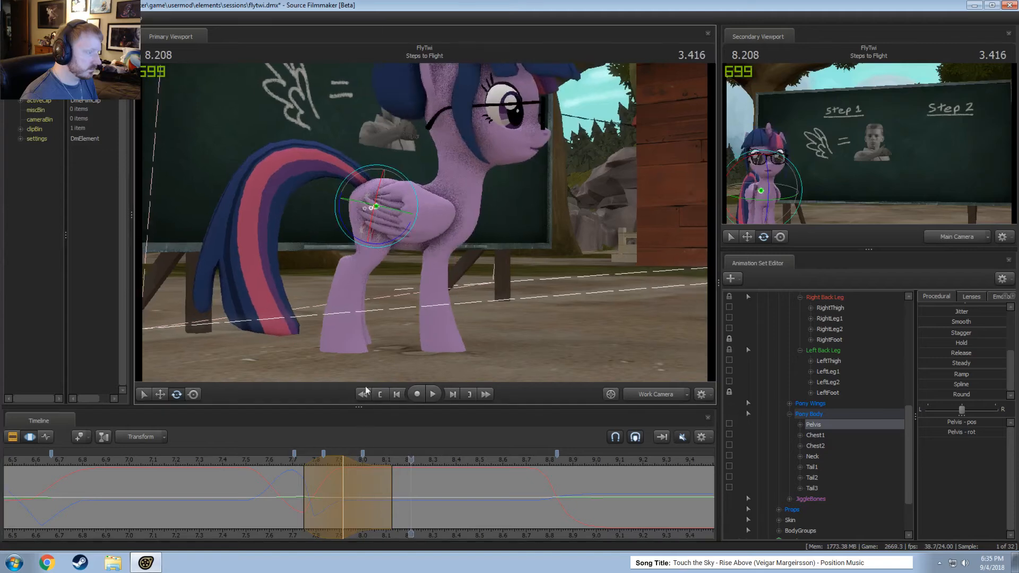
- At 7.916 s, select Twilight's left and right forearms and rotate them together to adjust the front legs
{"action": "left_click", "coordinate": [342, 469]}
{"action": "mouse_move", "coordinate": [478, 239]}
{"action": "left_mouse_down", "text": "alt"}
{"action": "mouse_move", "coordinate": [456, 221]}
{"action": "mouse_move", "coordinate": [496, 232]}
{"action": "mouse_move", "coordinate": [476, 246]}
{"action": "left_mouse_up", "text": "alt"}
{"action": "left_click", "coordinate": [461, 203]}
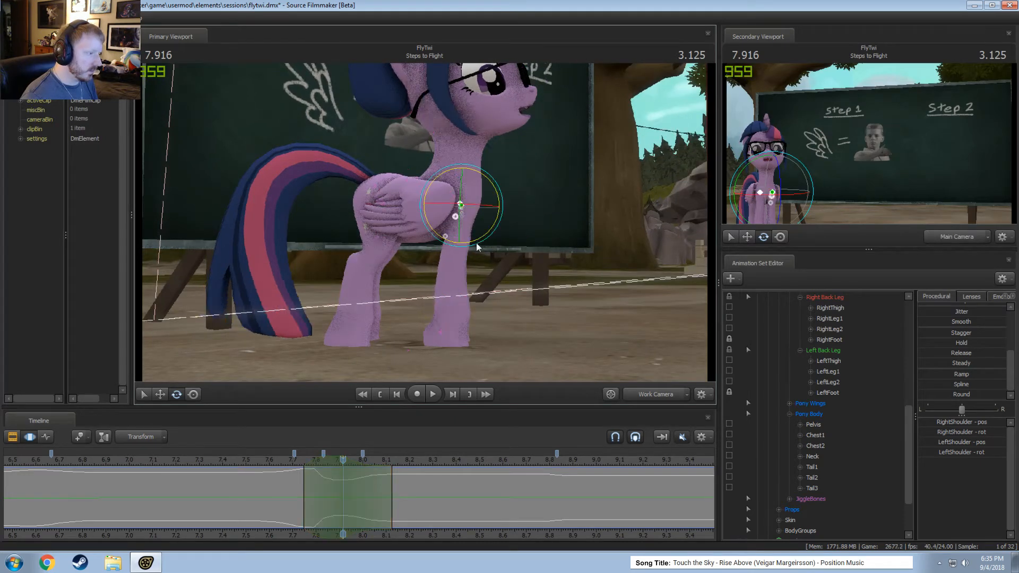
{"action": "left_click", "coordinate": [458, 241]}
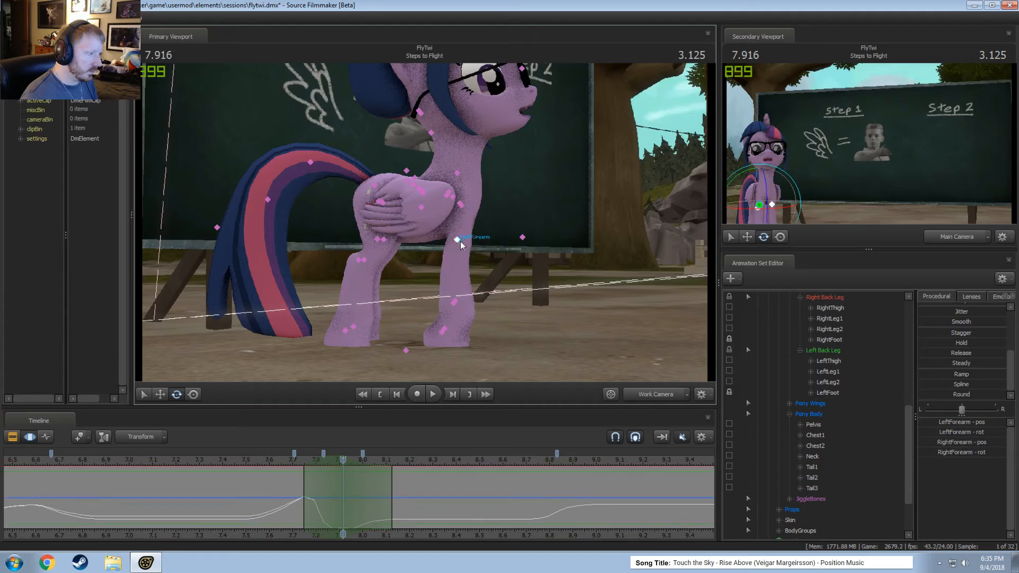
{"action": "left_click_drag", "start_coordinate": [493, 251], "coordinate": [493, 256]}
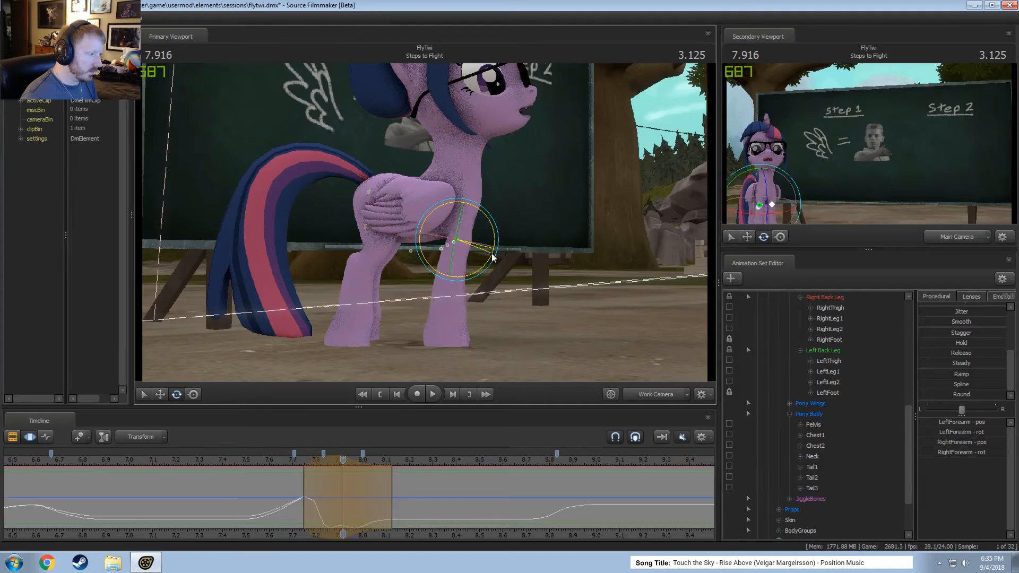
{"action": "left_click_drag", "start_coordinate": [494, 259], "coordinate": [368, 244]}
- Rotate Twilight's RightThigh at 7.916 s and adjust the lower joints of the right back leg
{"action": "left_click", "coordinate": [378, 203]}
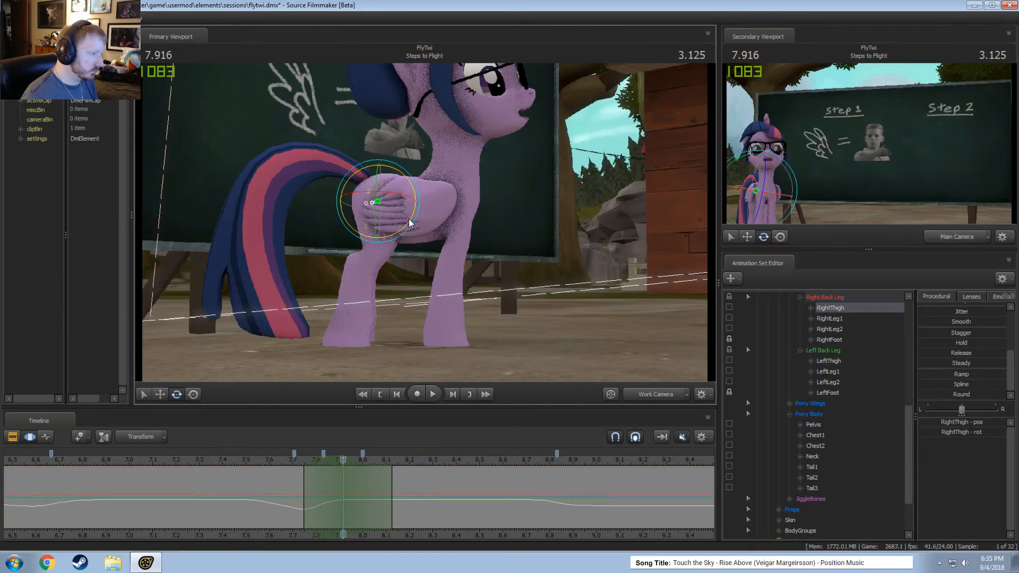
{"action": "mouse_move", "coordinate": [399, 213]}
{"action": "left_mouse_down"}
{"action": "mouse_move", "coordinate": [405, 227]}
{"action": "mouse_move", "coordinate": [357, 262]}
{"action": "mouse_move", "coordinate": [389, 274]}
{"action": "left_mouse_up"}
{"action": "left_click", "coordinate": [373, 240]}
{"action": "left_click", "coordinate": [355, 259]}
{"action": "left_click_drag", "start_coordinate": [448, 287], "coordinate": [387, 297]}
- Adjust Twilight's left back leg at 7.916 s by rotating LeftThigh, LeftLeg1 and LeftLeg2, working from both sides
{"action": "left_click", "coordinate": [431, 206], "text": "ctrl"}
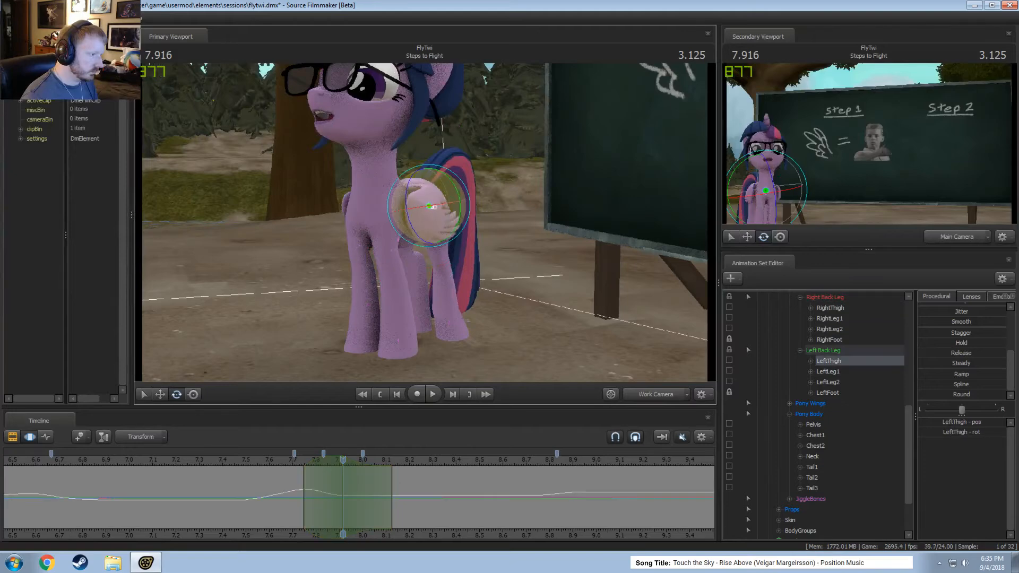
{"action": "left_click_drag", "start_coordinate": [431, 206], "coordinate": [366, 209], "text": "alt"}
{"action": "left_click_drag", "start_coordinate": [444, 240], "coordinate": [448, 242]}
{"action": "left_click", "coordinate": [430, 244], "text": "ctrl"}
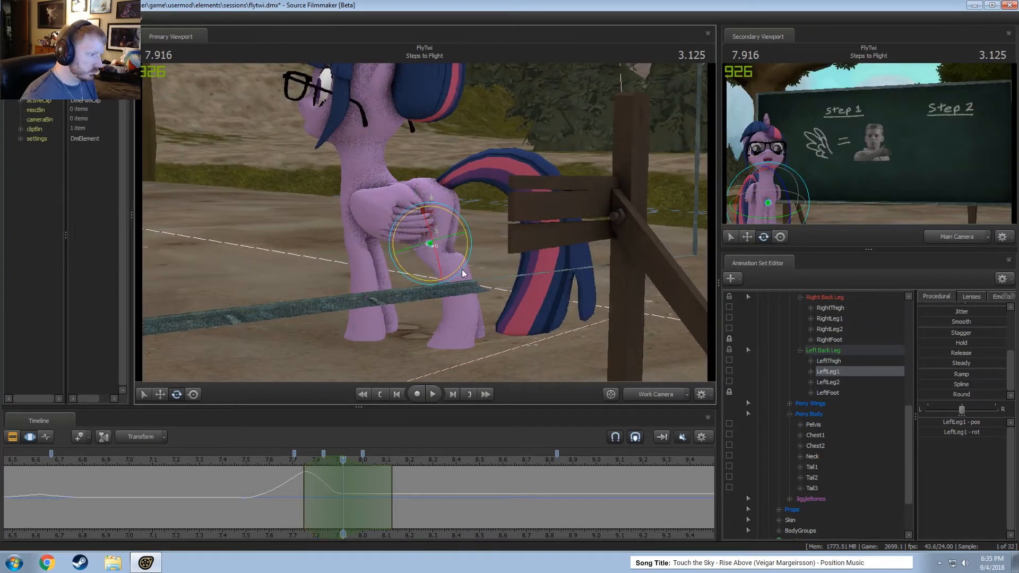
{"action": "left_click", "coordinate": [451, 275], "text": "ctrl"}
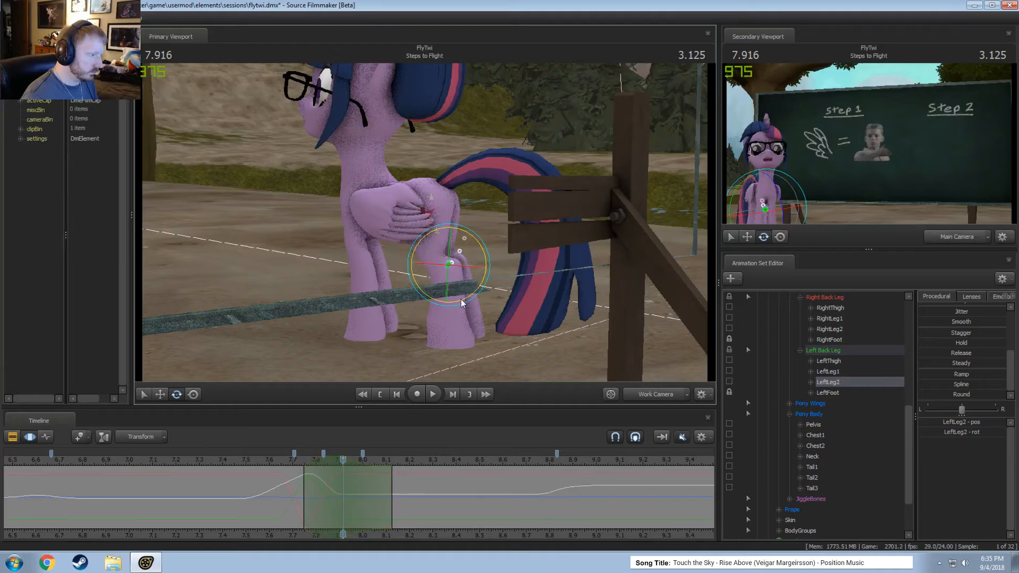
{"action": "left_click_drag", "start_coordinate": [461, 303], "coordinate": [432, 225]}
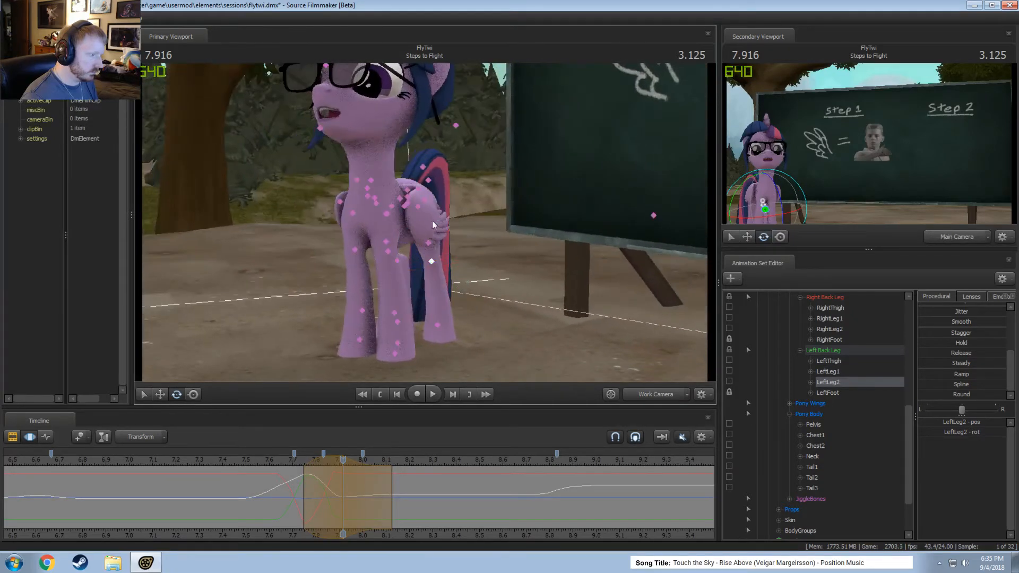
{"action": "left_click", "coordinate": [429, 244], "text": "ctrl"}
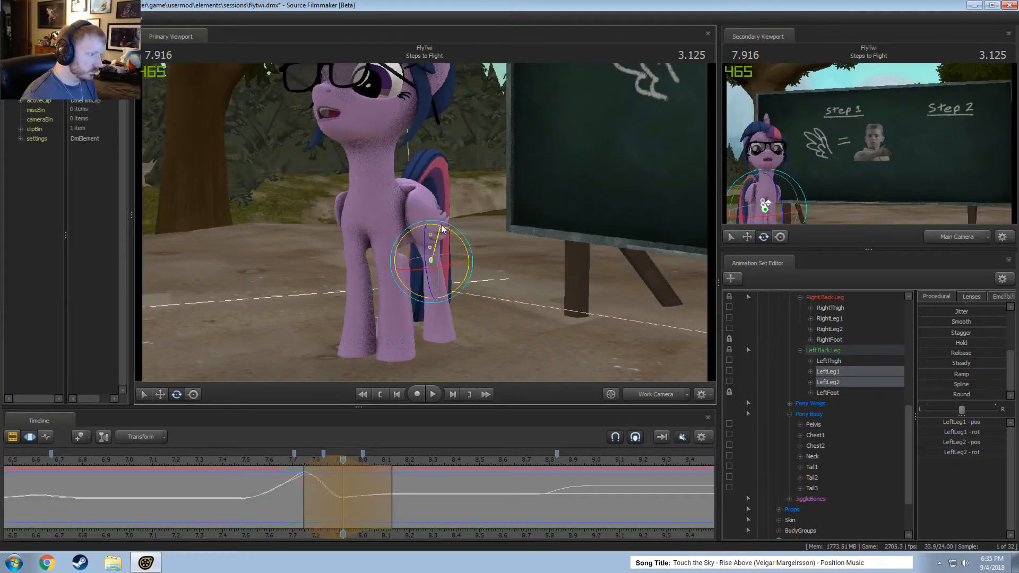
- Replay the transition from about 7.5 s twice to check the motion of the back legs
{"action": "mouse_move", "coordinate": [249, 461]}
{"action": "left_mouse_down"}
{"action": "mouse_move", "coordinate": [390, 460]}
{"action": "mouse_move", "coordinate": [243, 462]}
{"action": "left_mouse_up"}
{"action": "left_click_drag", "start_coordinate": [332, 321], "coordinate": [554, 230], "text": "alt"}
{"action": "key", "text": "space"}
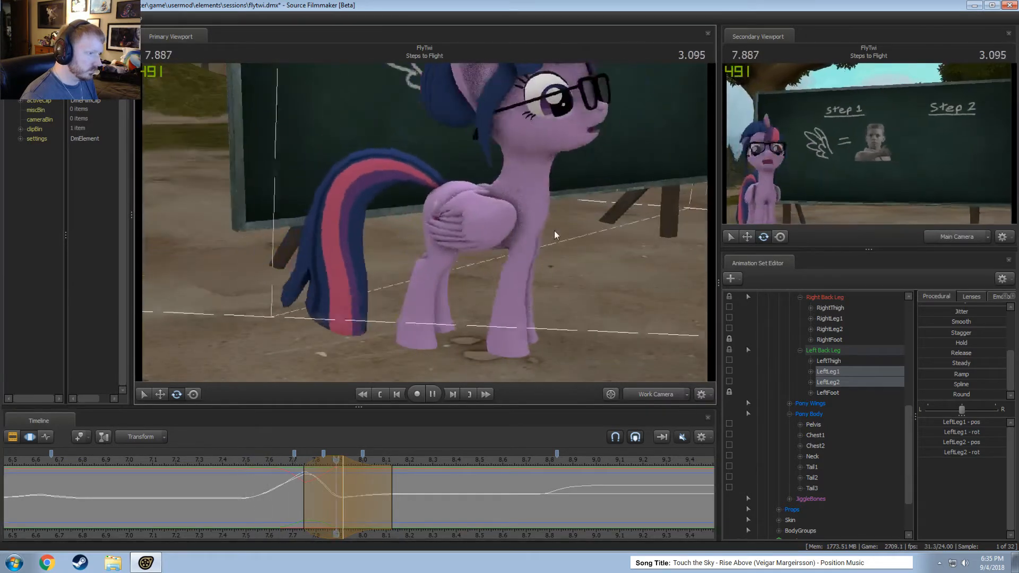
{"action": "key", "text": "space"}
{"action": "left_click", "coordinate": [241, 460]}
{"action": "key", "text": "space"}
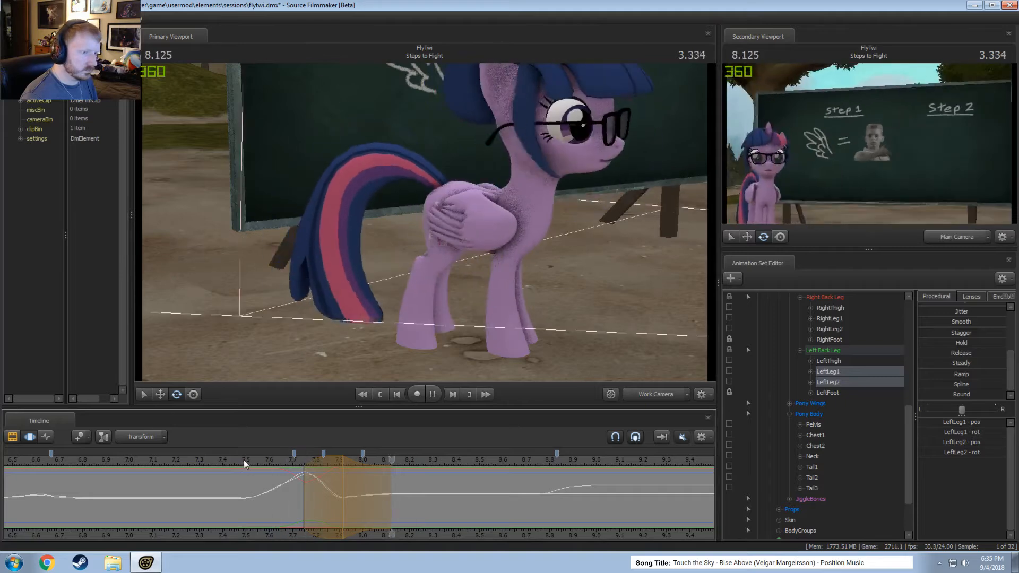
{"action": "key", "text": "space"}
{"action": "left_click_drag", "start_coordinate": [504, 334], "coordinate": [406, 257], "text": "alt"}
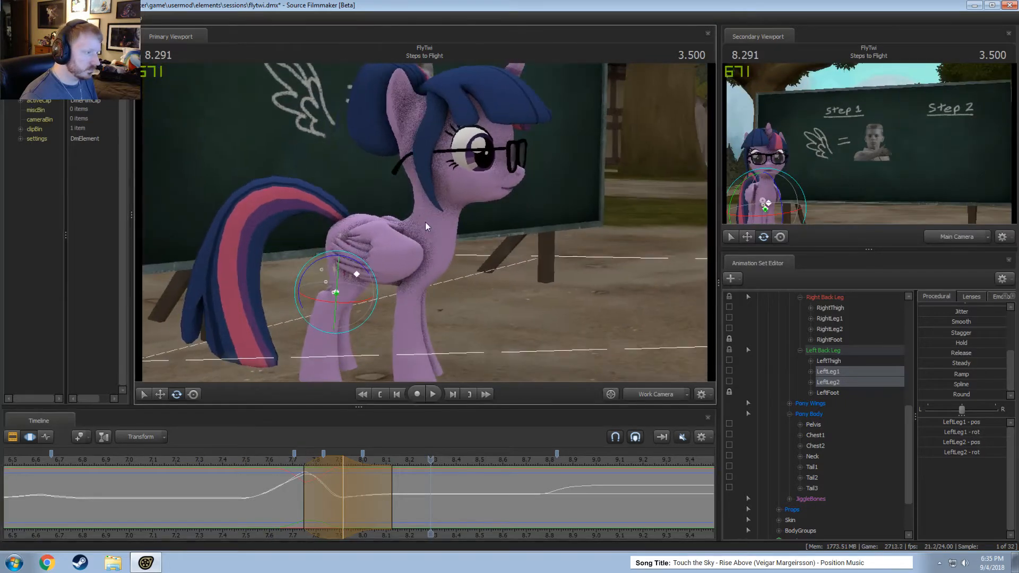
- Place a time selection of about 7.7 to 7.96 s around 7.833 s, and rotate Twilight's Head there
{"action": "key", "text": "space"}
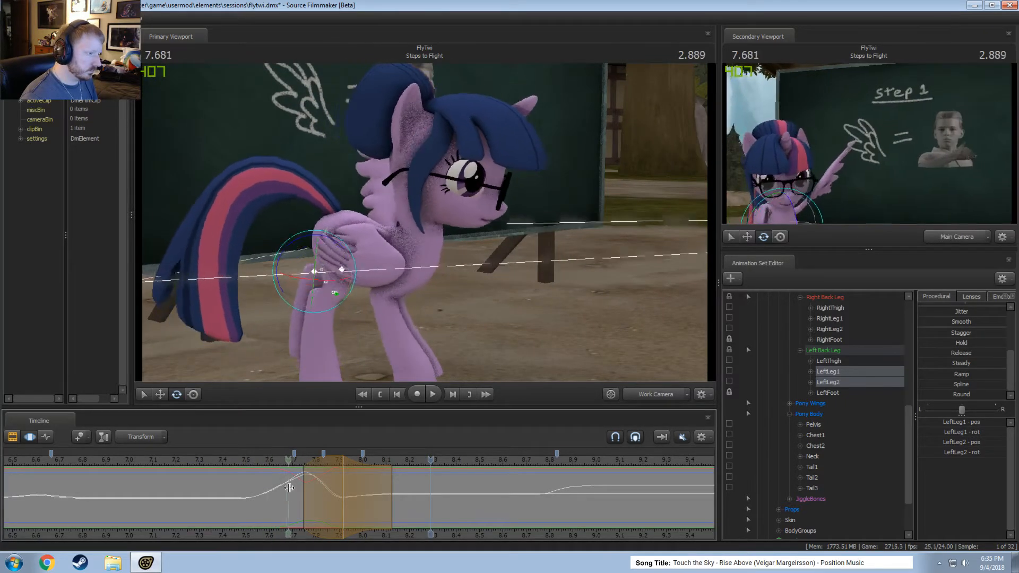
{"action": "mouse_move", "coordinate": [341, 496]}
{"action": "middle_mouse_down"}
{"action": "mouse_move", "coordinate": [288, 493]}
{"action": "mouse_move", "coordinate": [324, 490]}
{"action": "middle_mouse_up"}
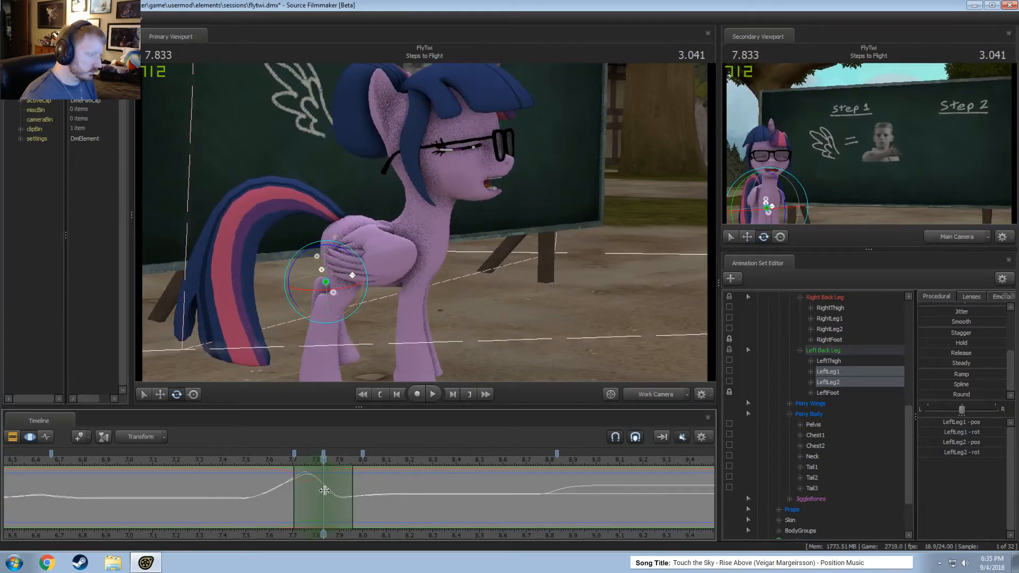
{"action": "left_click", "coordinate": [476, 286]}
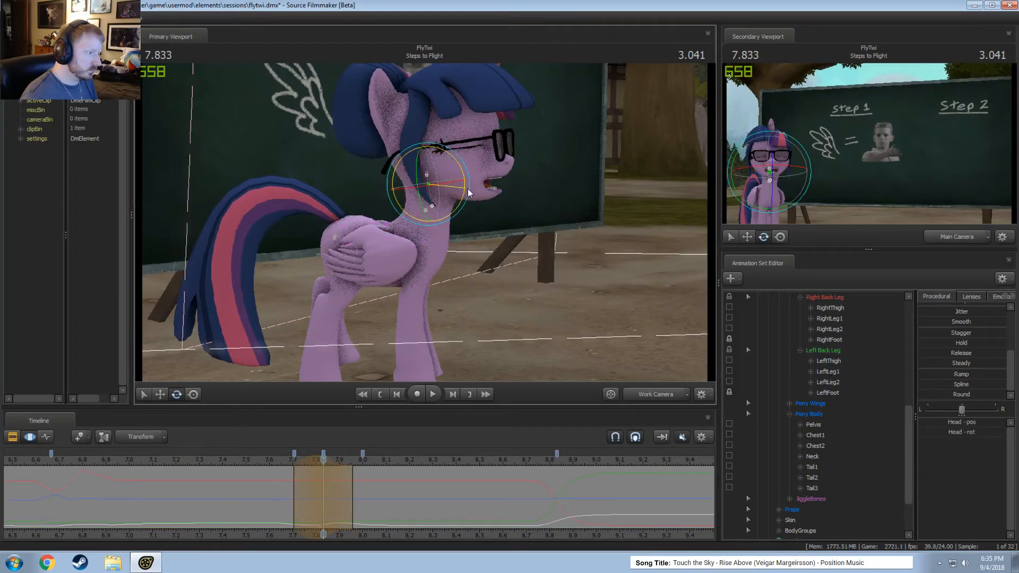
- Replay the transition from 7.416 s to check the head motion
{"action": "key", "text": "space"}
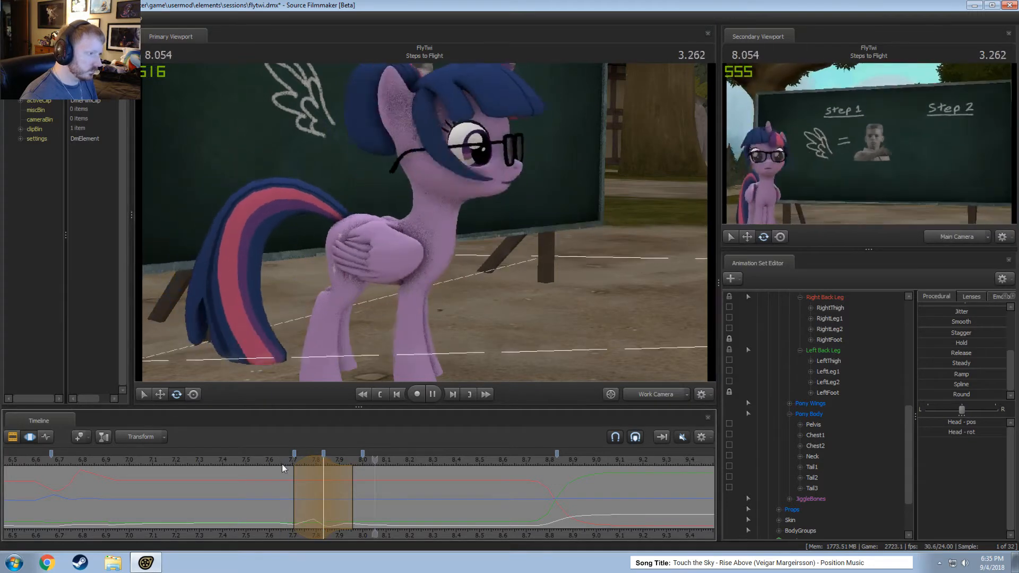
{"action": "left_click", "coordinate": [222, 459]}
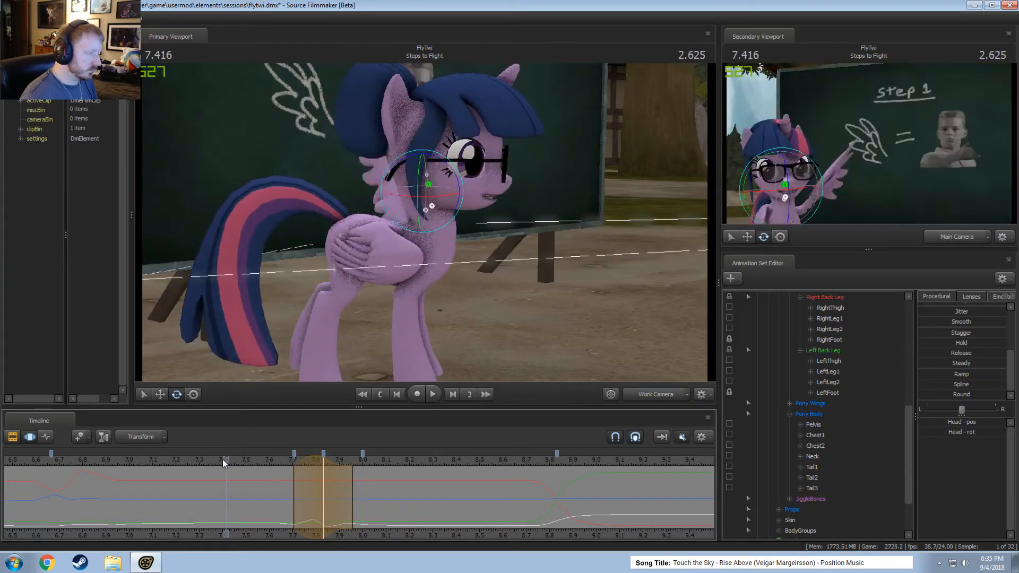
{"action": "key", "text": "space"}
{"action": "left_click", "coordinate": [223, 460]}
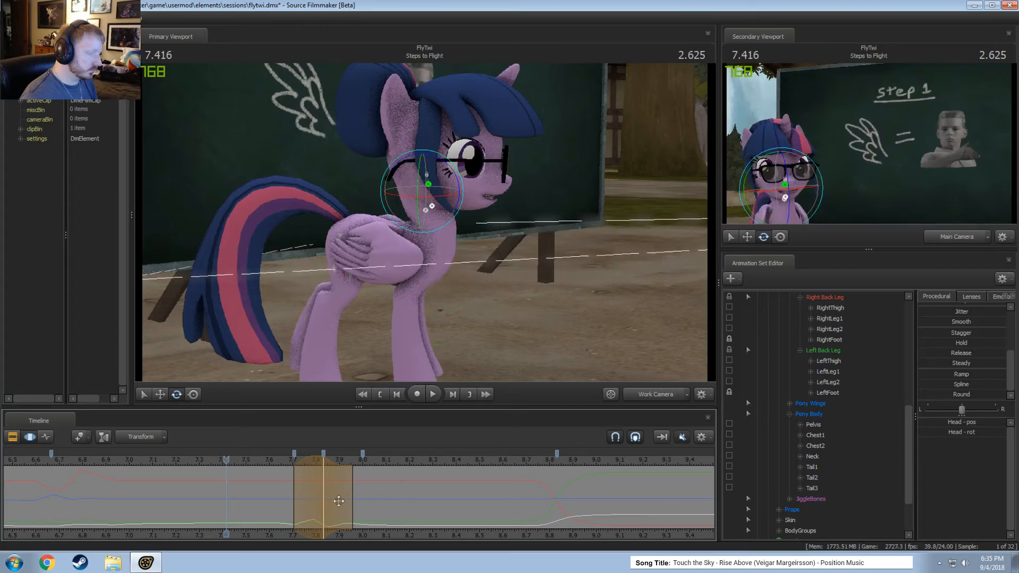
- Select all of Twilight's body controls and widen the time selection to about 7.46–8.17 s, with falloff from 7.2 to 8.42 s
{"action": "scroll", "coordinate": [828, 362], "scroll_direction": "up", "scroll_amount": 7}
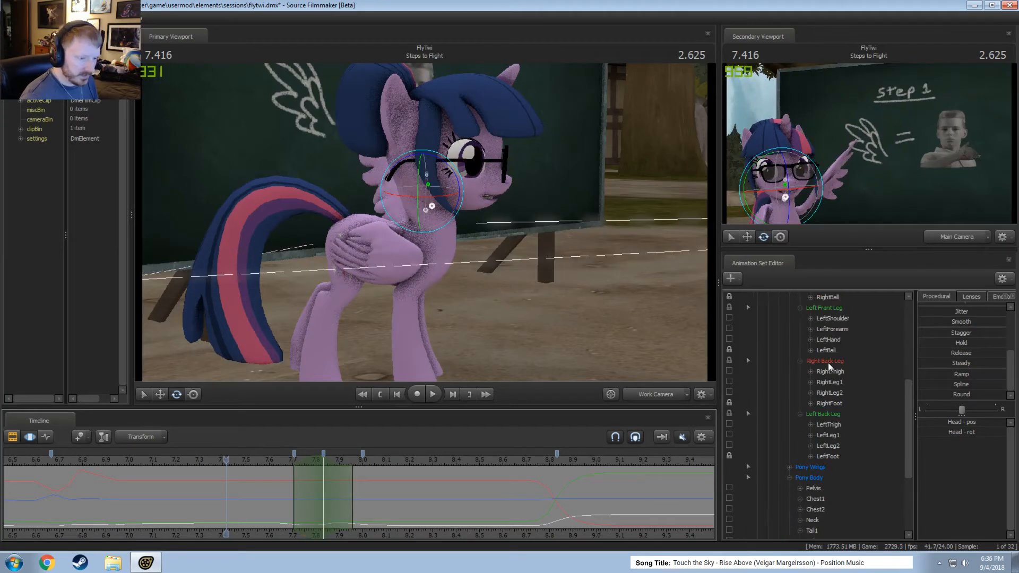
{"action": "scroll", "coordinate": [812, 341], "scroll_direction": "up", "scroll_amount": 1}
{"action": "key", "text": "ctrl+a"}
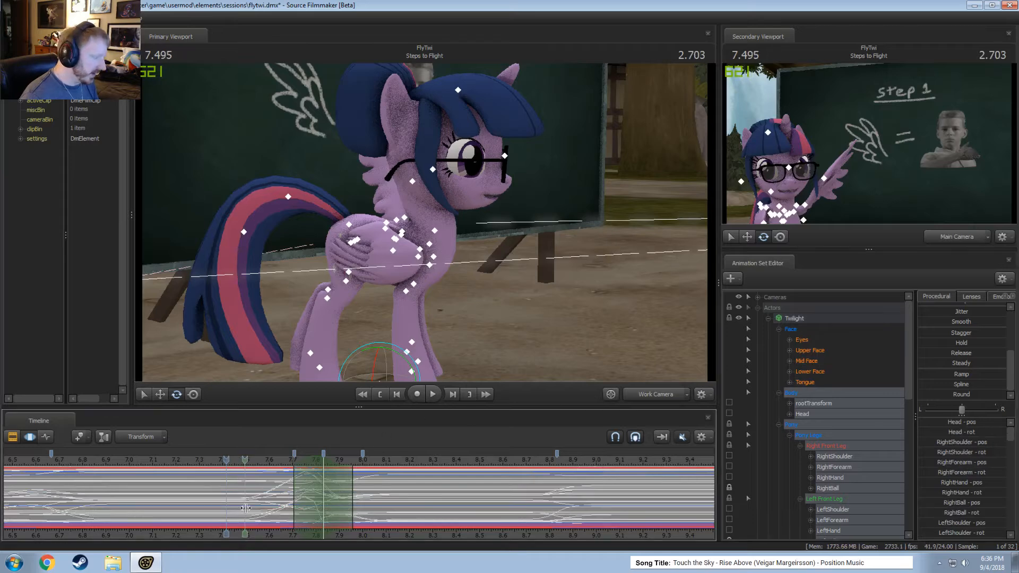
{"action": "mouse_move", "coordinate": [246, 507]}
{"action": "left_mouse_down"}
{"action": "mouse_move", "coordinate": [402, 521]}
{"action": "mouse_move", "coordinate": [239, 502]}
{"action": "left_mouse_up"}
{"action": "scroll", "coordinate": [266, 501], "scroll_direction": "up", "scroll_amount": 5}
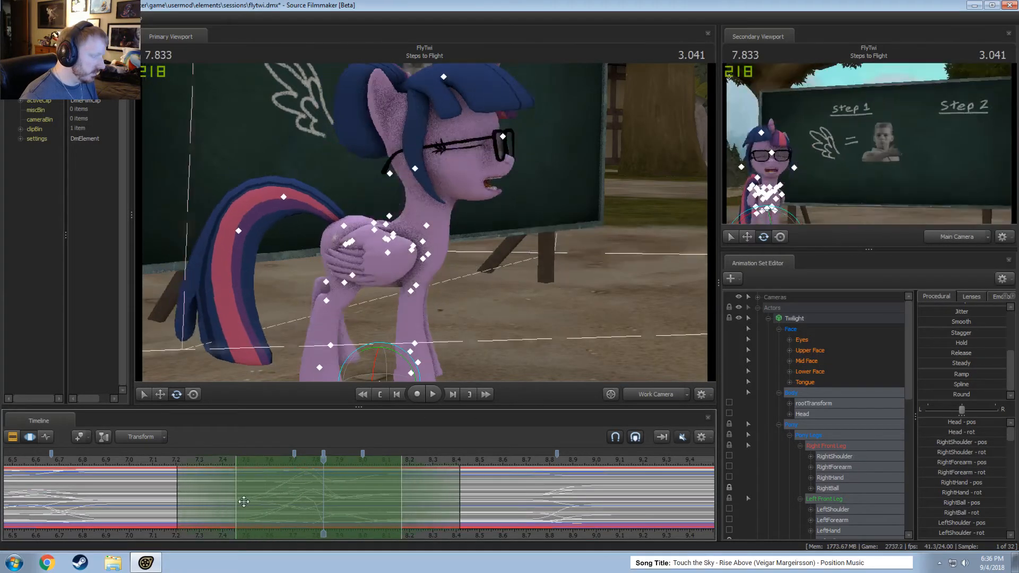
- Retime the selected body animation by stretching the core of the time selection to about 7.37–8.21 s
{"action": "mouse_move", "coordinate": [402, 508]}
{"action": "left_mouse_down"}
{"action": "mouse_move", "coordinate": [392, 510]}
{"action": "mouse_move", "coordinate": [402, 510]}
{"action": "left_mouse_up"}
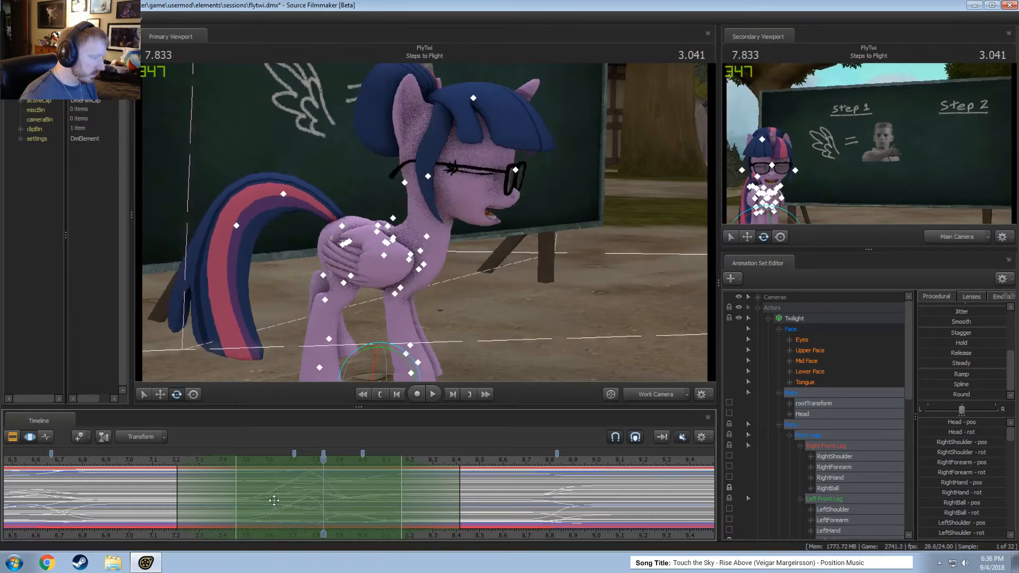
{"action": "left_click_drag", "start_coordinate": [238, 499], "coordinate": [220, 502]}
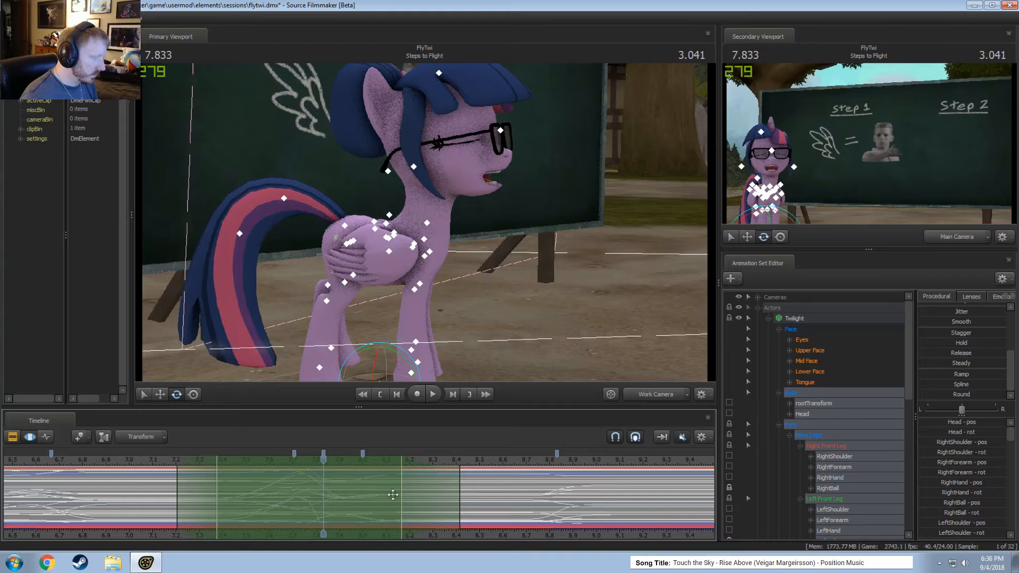
{"action": "left_click_drag", "start_coordinate": [407, 494], "coordinate": [416, 493]}
- Replay the stretched transition from about 7.15 s and scrub back through it to check the new timing
{"action": "left_click", "coordinate": [163, 464]}
{"action": "key", "text": "space"}
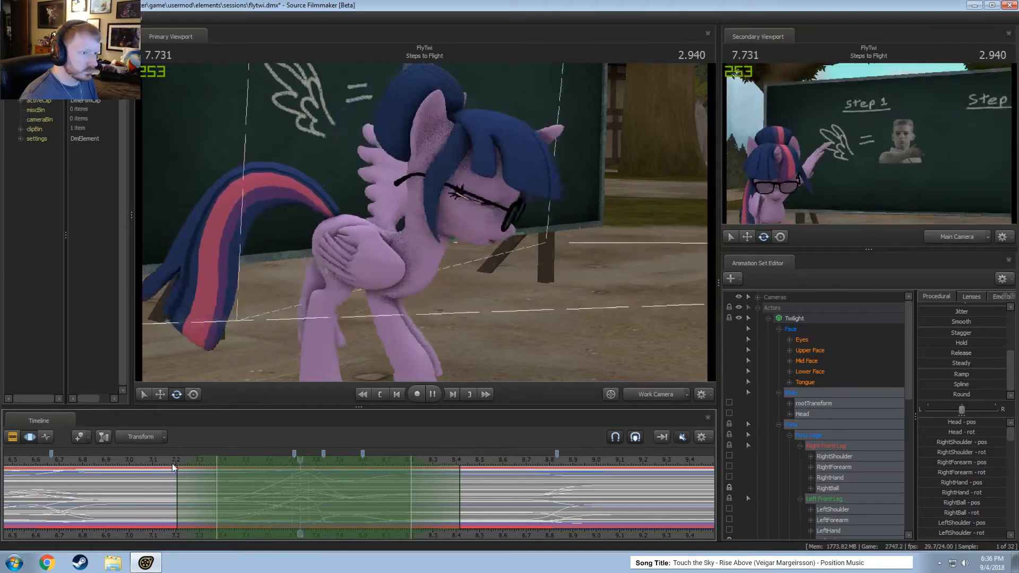
{"action": "key", "text": "space"}
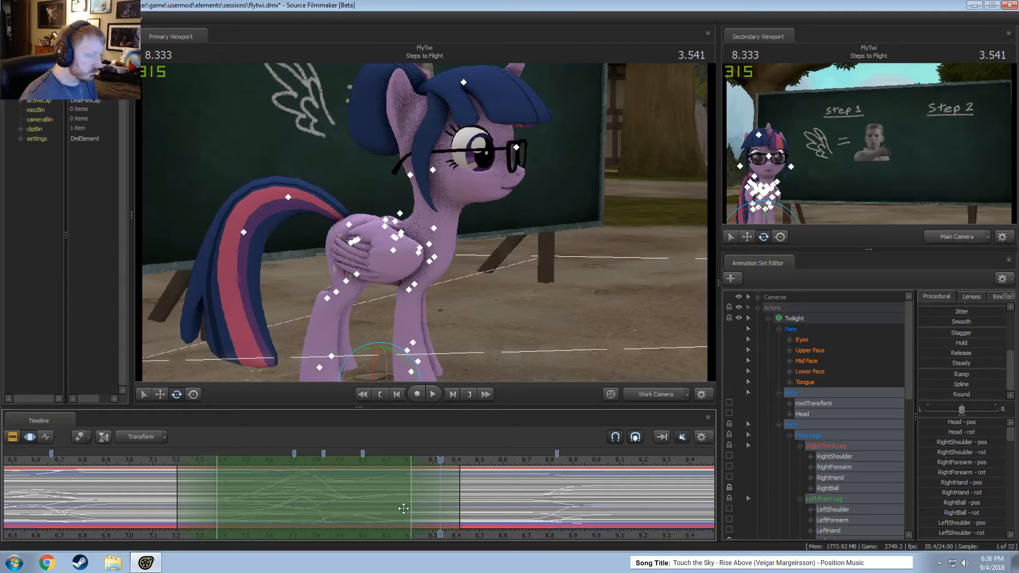
{"action": "left_click", "coordinate": [679, 393]}
{"action": "left_click", "coordinate": [664, 397]}
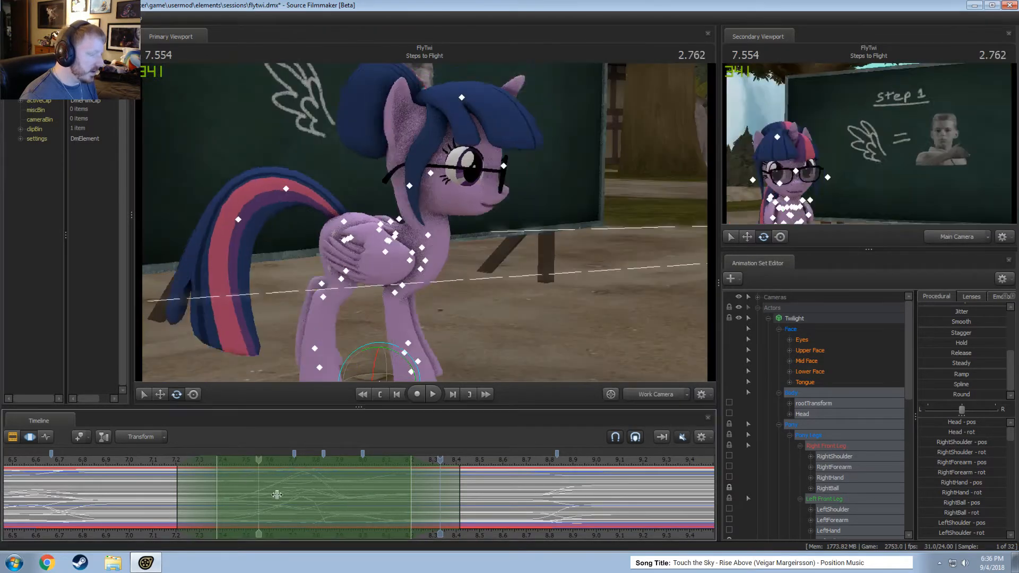
- Place a time selection of about 7.7 to 7.96 s around 7.833 s, and readjust only Twilight's Head rotation
{"action": "left_click", "coordinate": [294, 493], "text": "shift"}
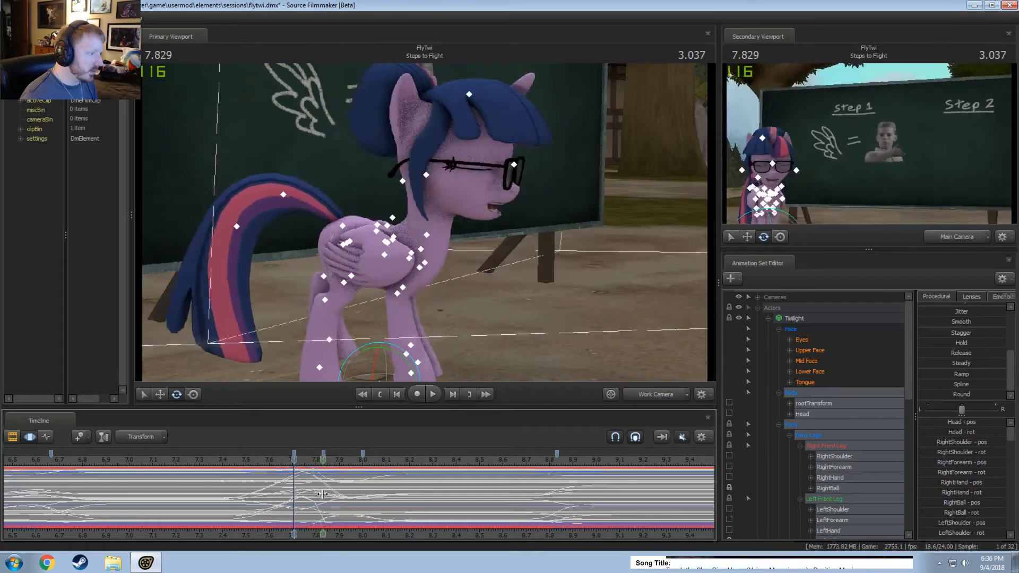
{"action": "left_click", "coordinate": [326, 494], "text": "shift"}
{"action": "scroll", "coordinate": [326, 494], "scroll_direction": "up", "scroll_amount": 2, "text": "shift"}
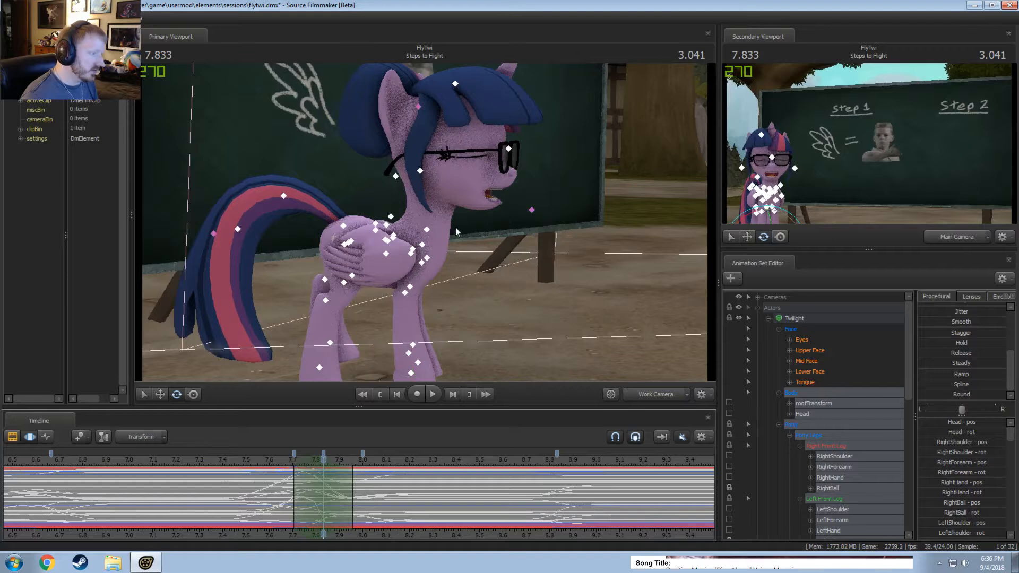
{"action": "left_click", "coordinate": [455, 195], "text": "ctrl"}
{"action": "left_click", "coordinate": [424, 188], "text": "ctrl"}
- Replay the transition several times from between about 7.17 and 7.6 s to check the head and body motion
{"action": "left_click_drag", "start_coordinate": [437, 203], "coordinate": [445, 244], "text": "alt"}
{"action": "key", "text": "space"}
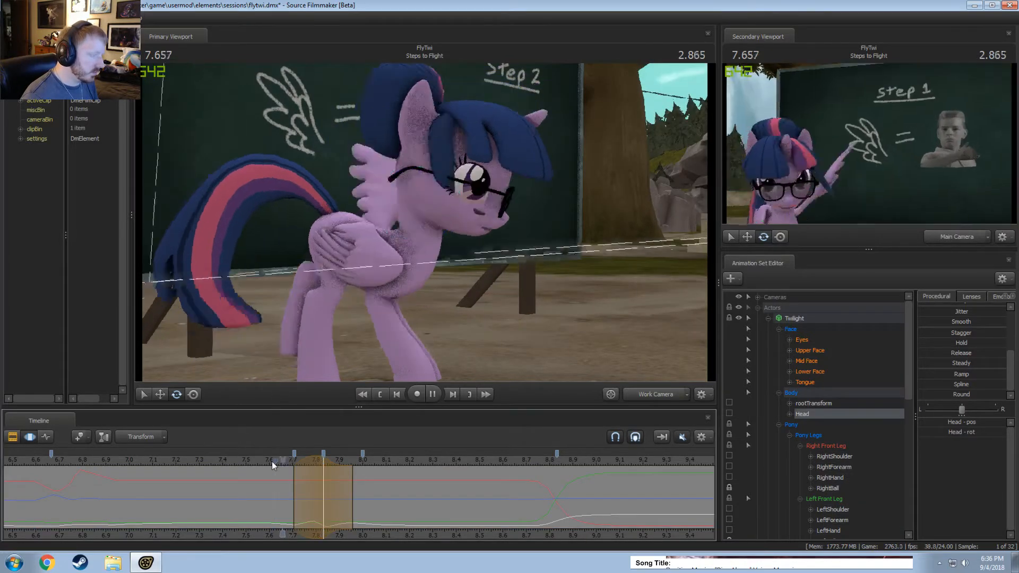
{"action": "key", "text": "space"}
{"action": "key", "text": "space"}
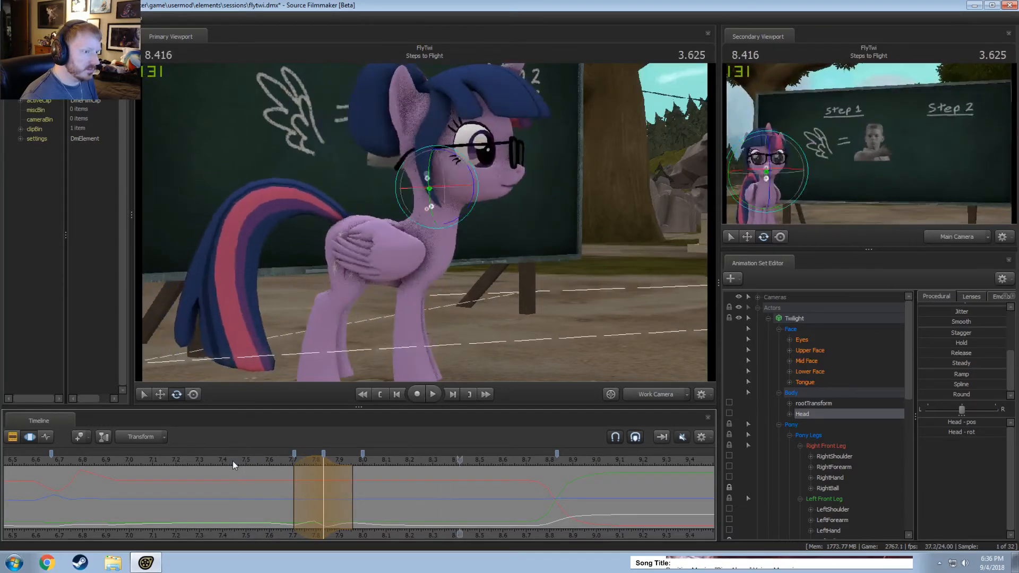
{"action": "key", "text": "space"}
{"action": "key", "text": "space"}
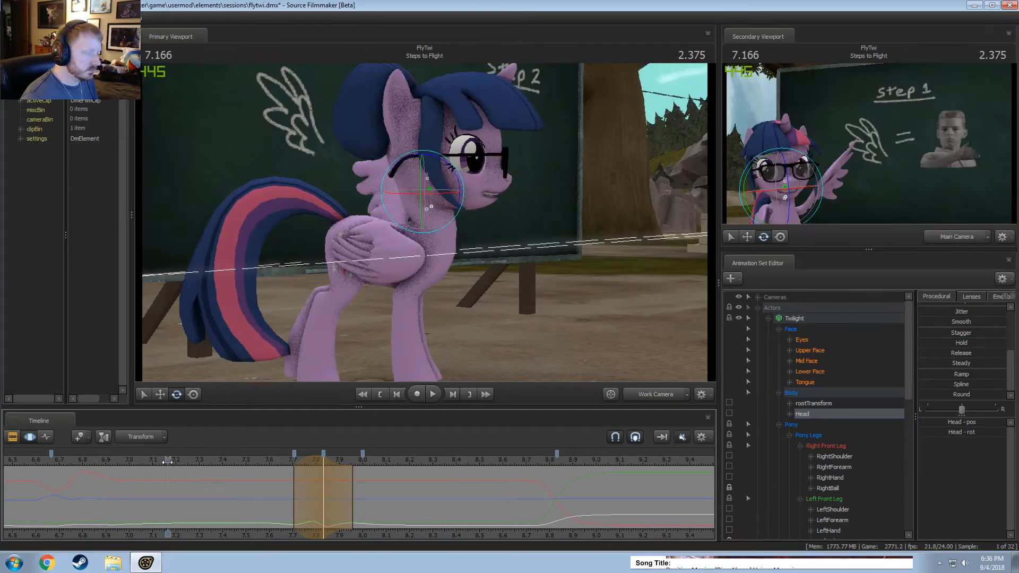
{"action": "key", "text": "space"}
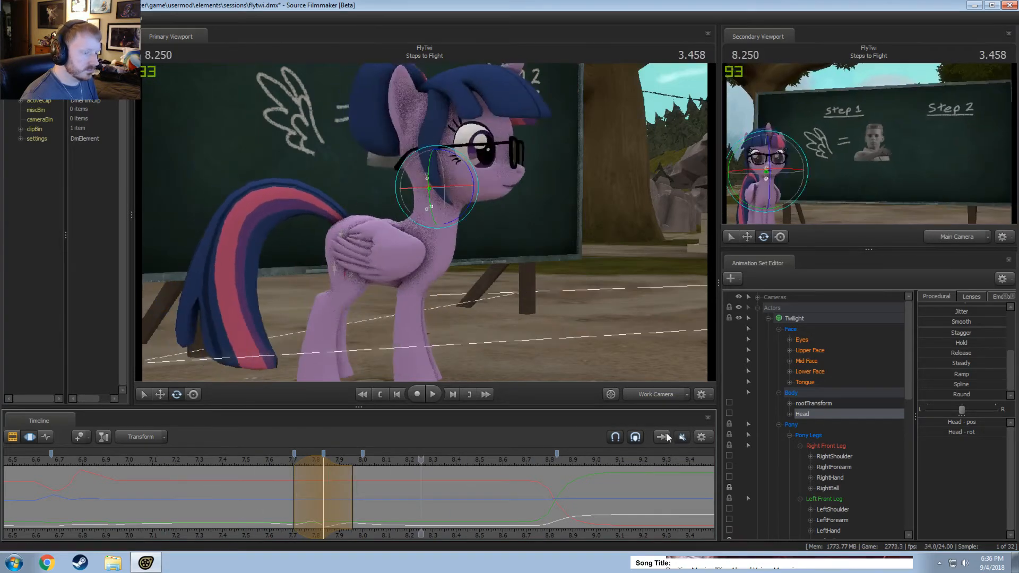
{"action": "left_click", "coordinate": [173, 461]}
{"action": "key", "text": "space"}
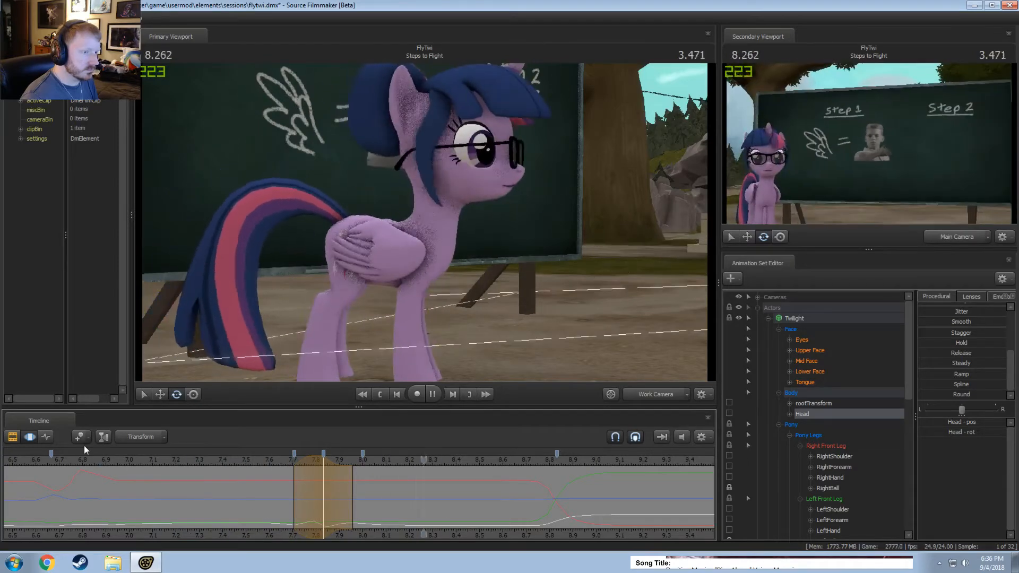
{"action": "key", "text": "space"}
- Place a time selection of about 7.62 to 7.96 s around 7.791 s, and lock RightShoulder and LeftShoulder
{"action": "left_click_drag", "start_coordinate": [237, 509], "coordinate": [318, 513]}
{"action": "scroll", "coordinate": [318, 515], "scroll_direction": "up", "scroll_amount": 4}
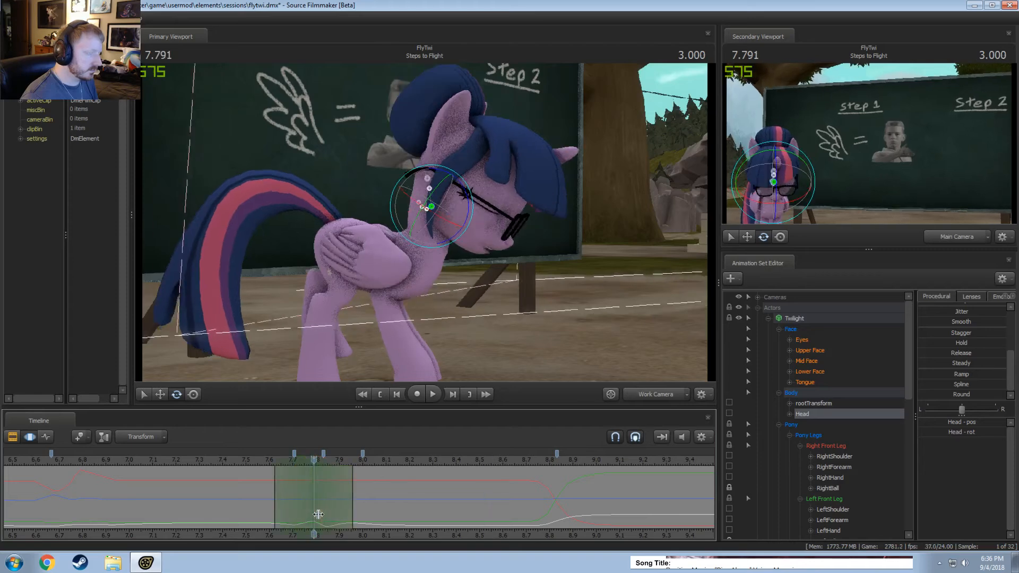
{"action": "left_click_drag", "start_coordinate": [525, 305], "coordinate": [525, 305], "text": "alt"}
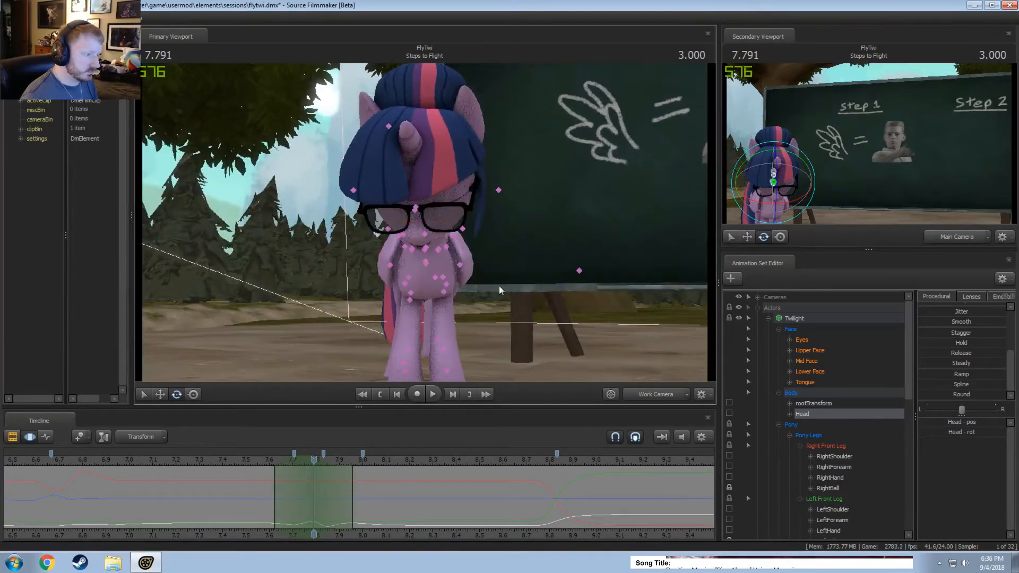
{"action": "left_click", "coordinate": [728, 456]}
{"action": "left_click", "coordinate": [729, 509]}
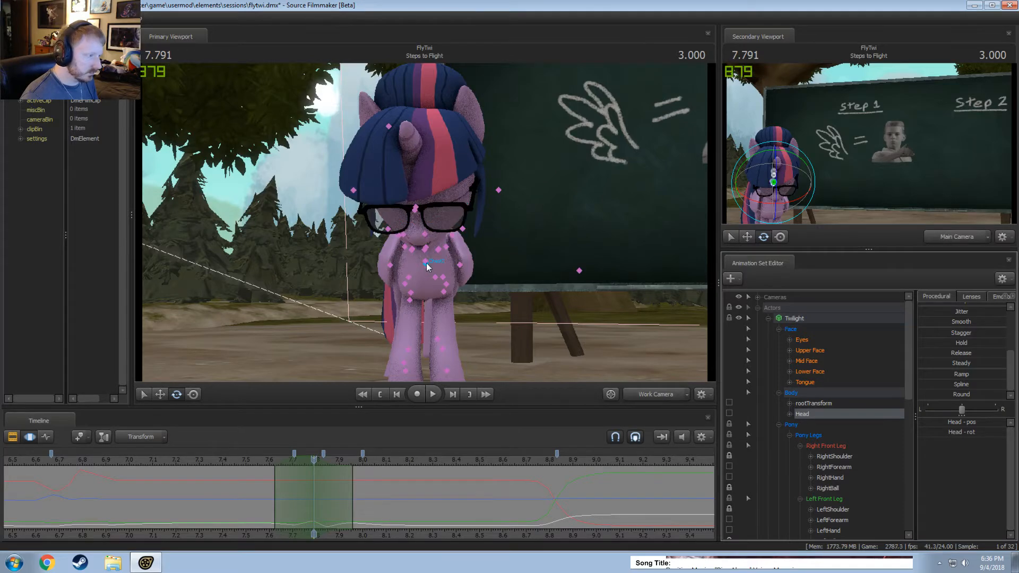
- Select Twilight's Chest2, Neck and Head together and rotate them so the lowered head turns to one side
{"action": "left_click", "coordinate": [426, 253]}
{"action": "left_click", "coordinate": [425, 248], "text": "ctrl"}
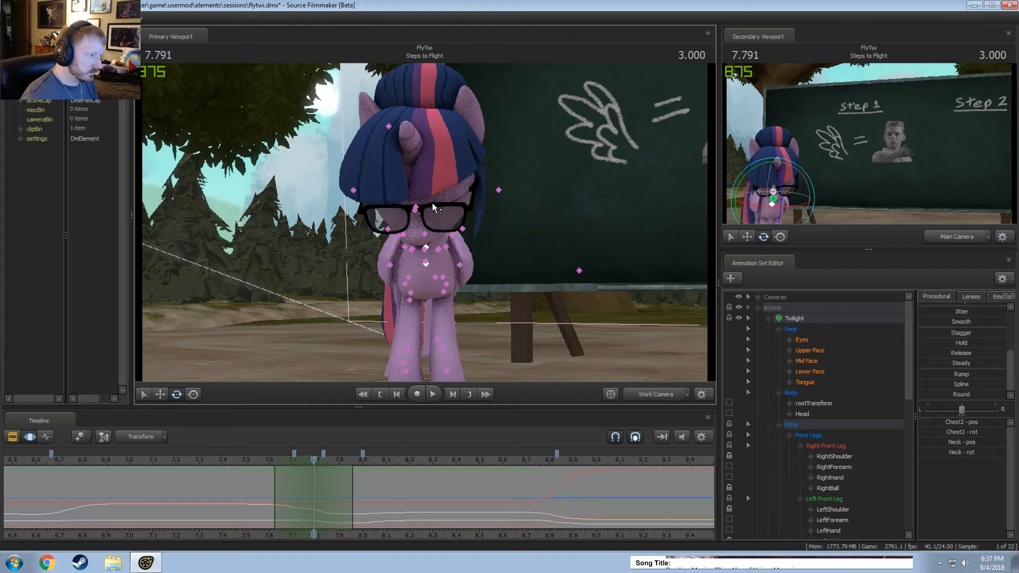
{"action": "left_click", "coordinate": [428, 205], "text": "ctrl"}
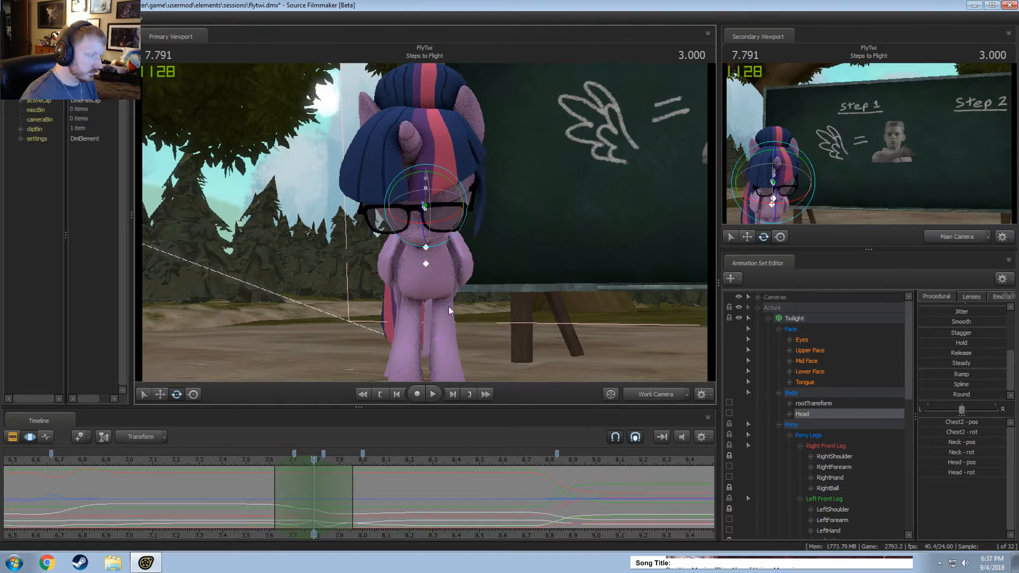
{"action": "left_click_drag", "start_coordinate": [467, 194], "coordinate": [445, 187]}
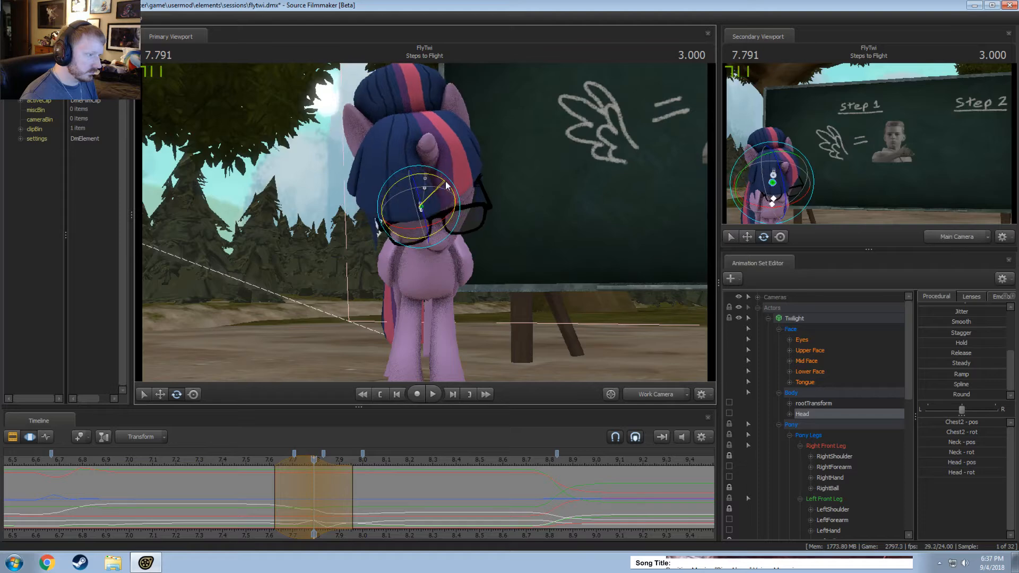
- Extend the start of the active head-turn edit to about 7.58 s and replay the transition from the front to check it
{"action": "key", "text": "space"}
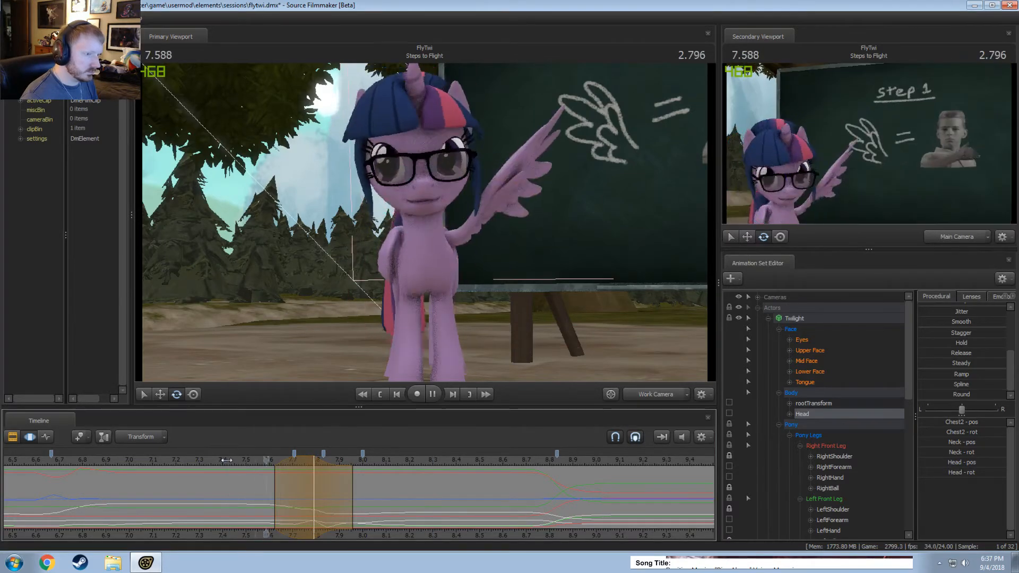
{"action": "key", "text": "space"}
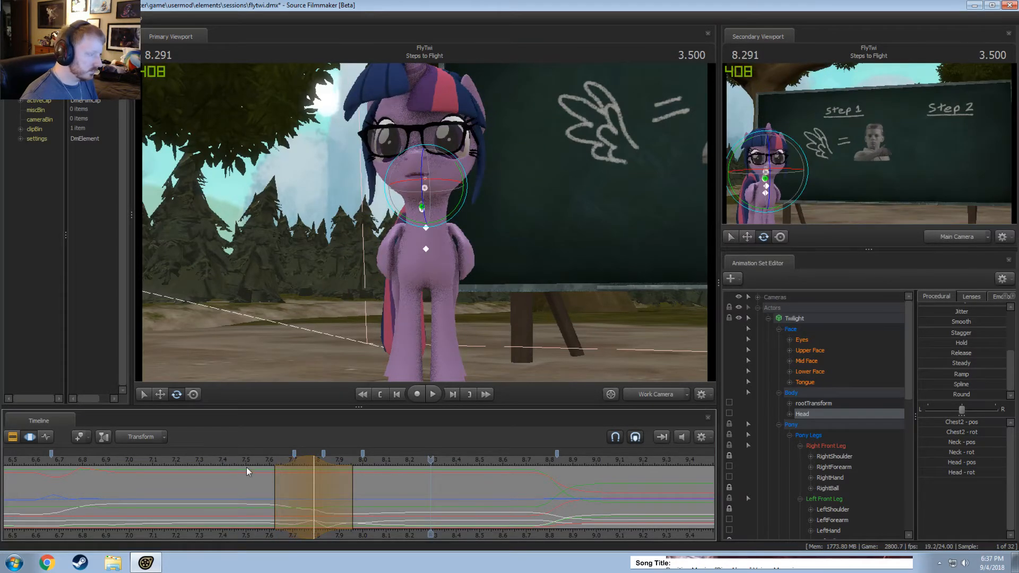
{"action": "key", "text": "space"}
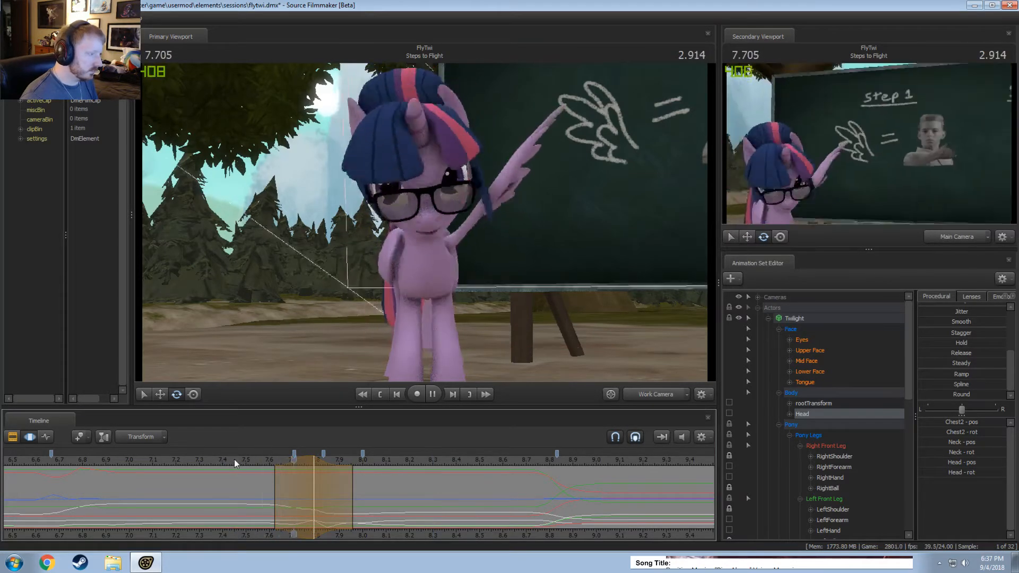
{"action": "key", "text": "space"}
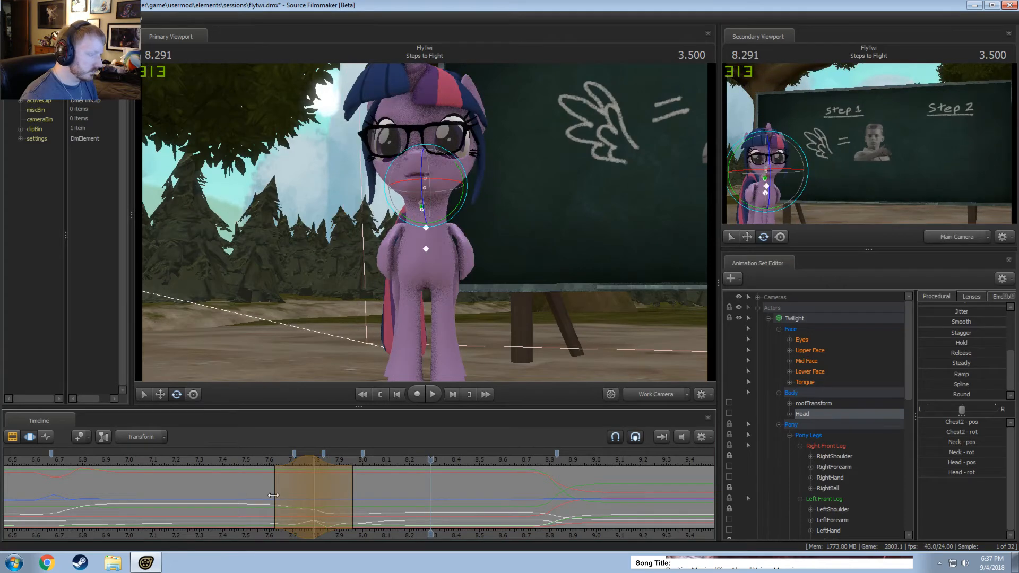
{"action": "key", "text": "space"}
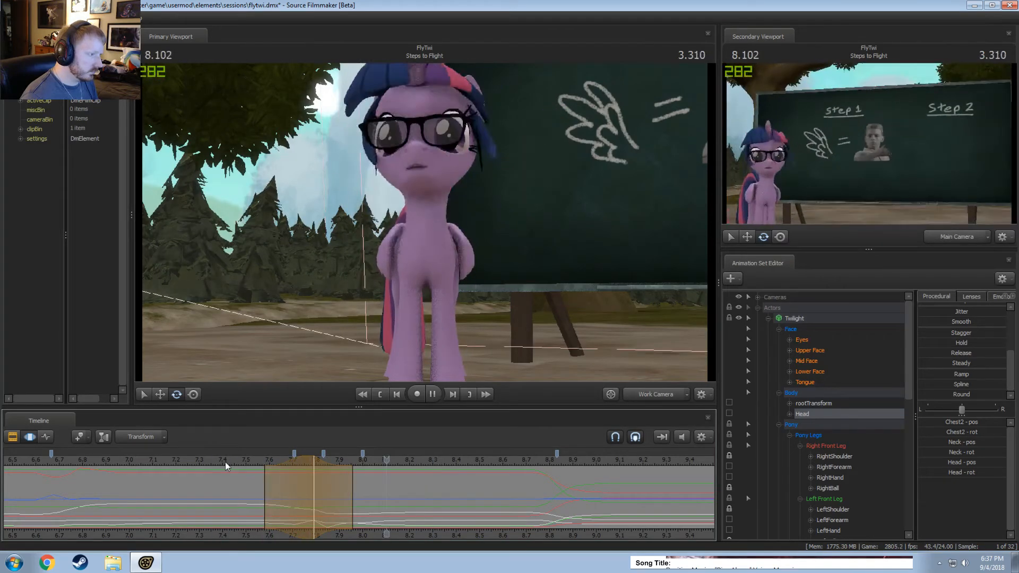
{"action": "key", "text": "space"}
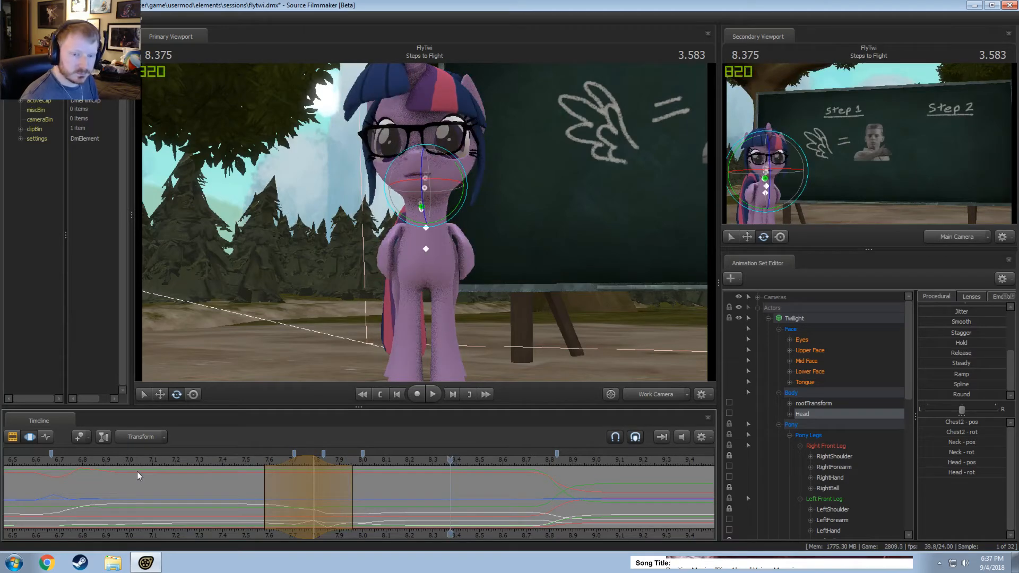
{"action": "left_click", "coordinate": [227, 475]}
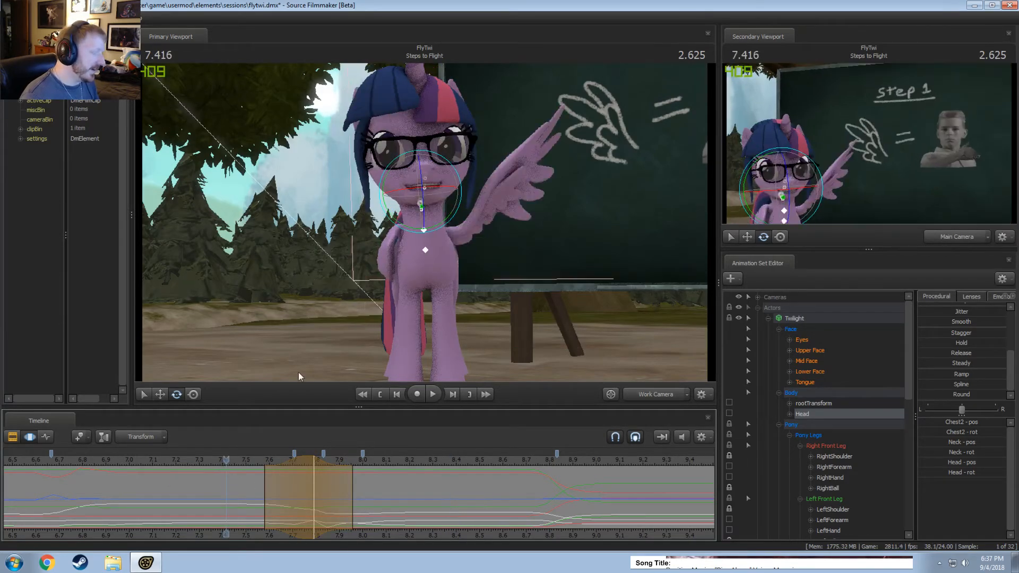
- Replay the transition from a side view, starting between about 7.26 and 7.39 s, to check the head turn
{"action": "left_click_drag", "start_coordinate": [329, 358], "coordinate": [435, 326], "text": "alt"}
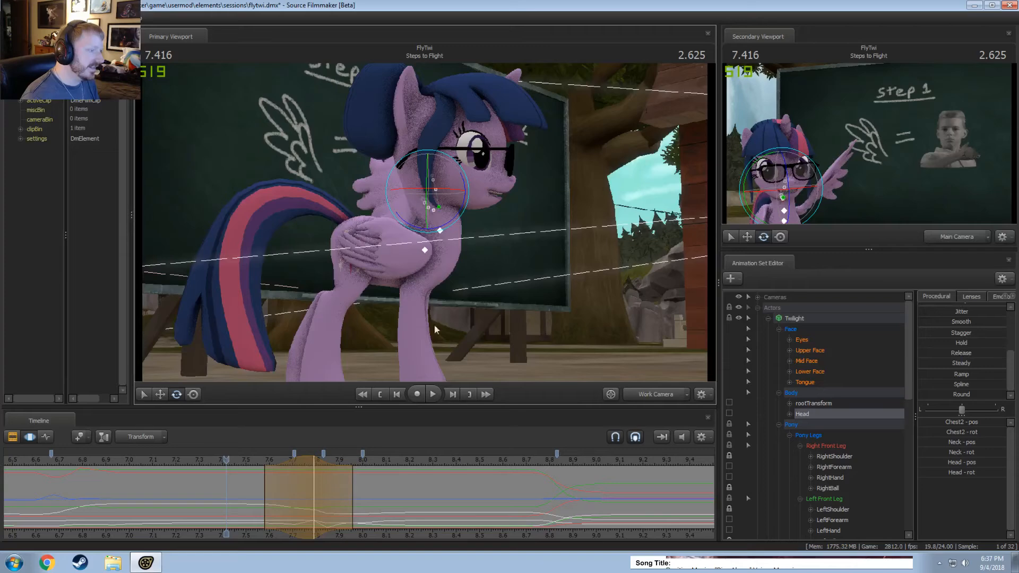
{"action": "left_click", "coordinate": [190, 466]}
{"action": "key", "text": "space"}
{"action": "left_click_drag", "start_coordinate": [396, 268], "coordinate": [403, 304], "text": "alt"}
{"action": "left_click", "coordinate": [218, 470]}
{"action": "key", "text": "space"}
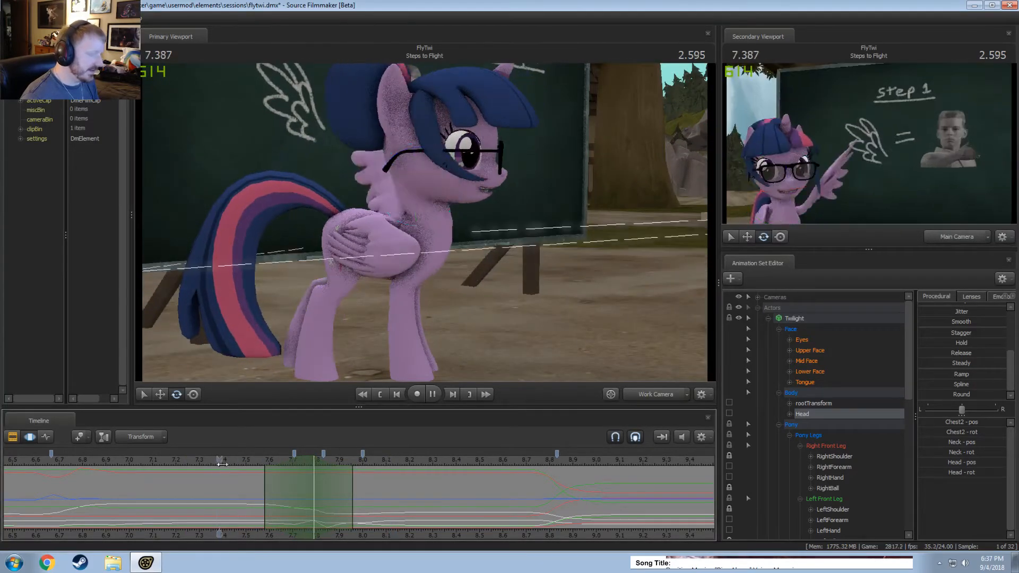
{"action": "key", "text": "space"}
- Place a time selection of about 7.7 to 7.96 s around 7.833 s, move only the Head slightly down, and replay the motion
{"action": "left_click", "coordinate": [260, 481]}
{"action": "left_click_drag", "start_coordinate": [262, 481], "coordinate": [322, 494]}
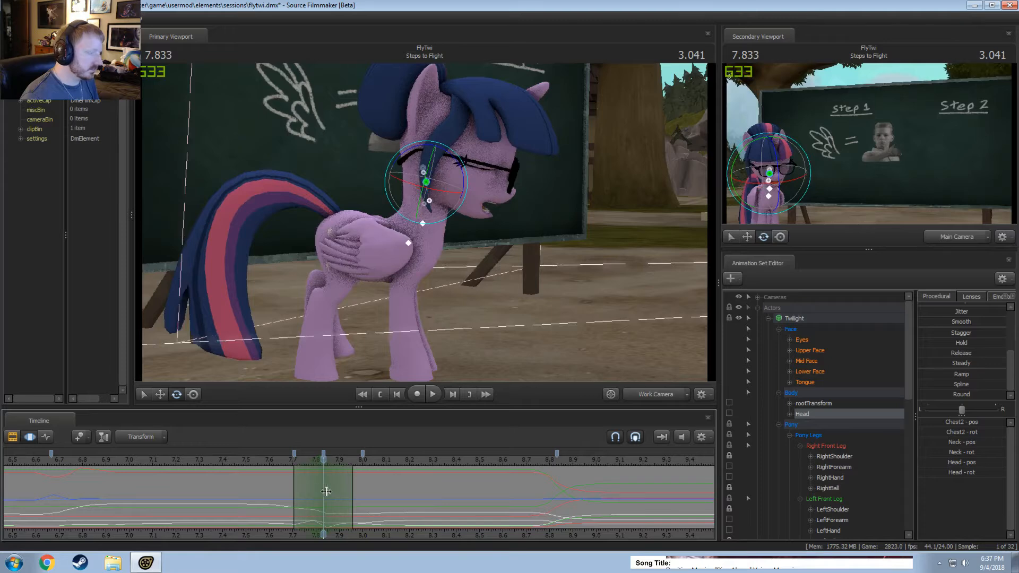
{"action": "left_click", "coordinate": [421, 201]}
{"action": "left_click", "coordinate": [442, 181]}
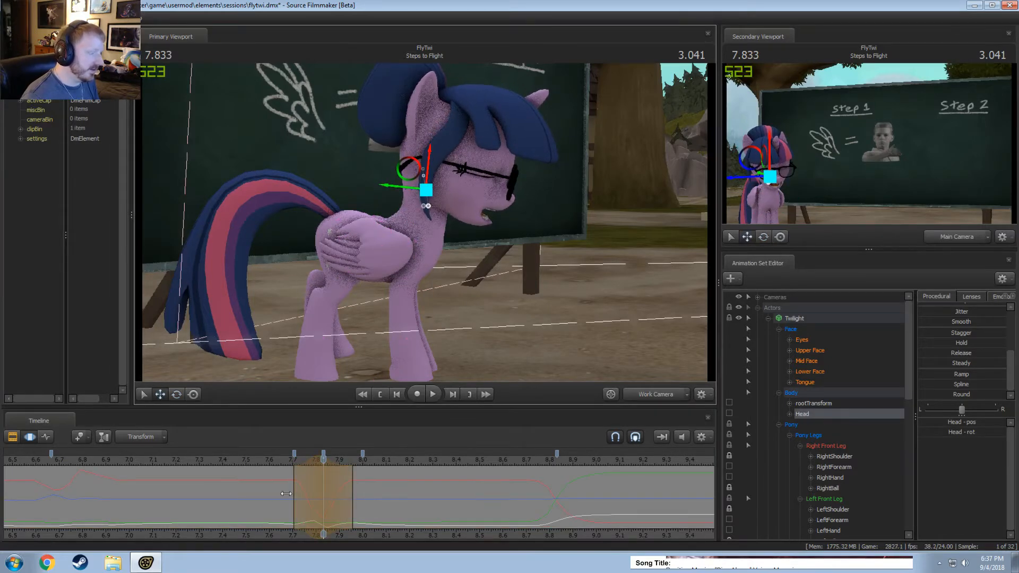
{"action": "key", "text": "space"}
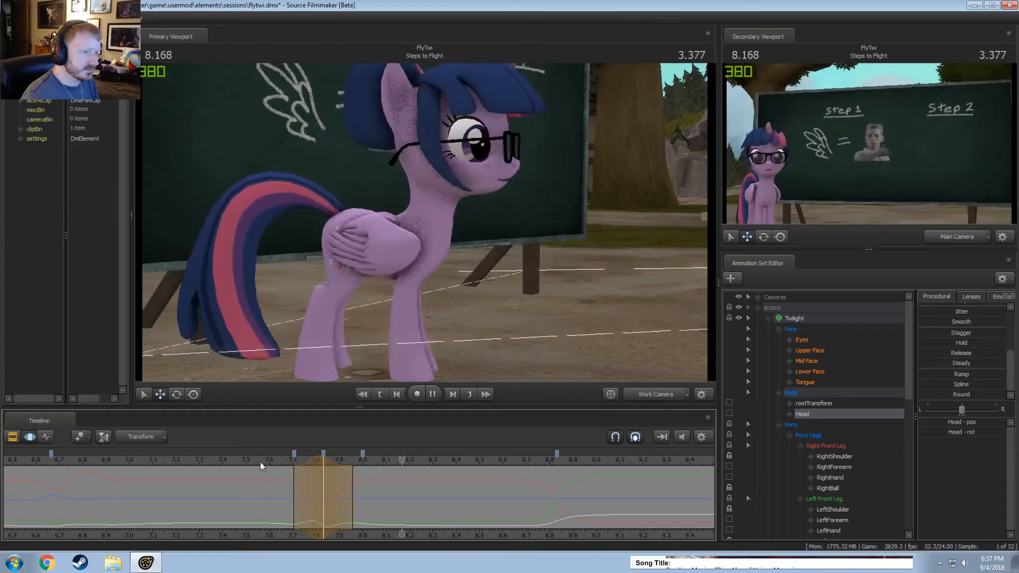
{"action": "key", "text": "space"}
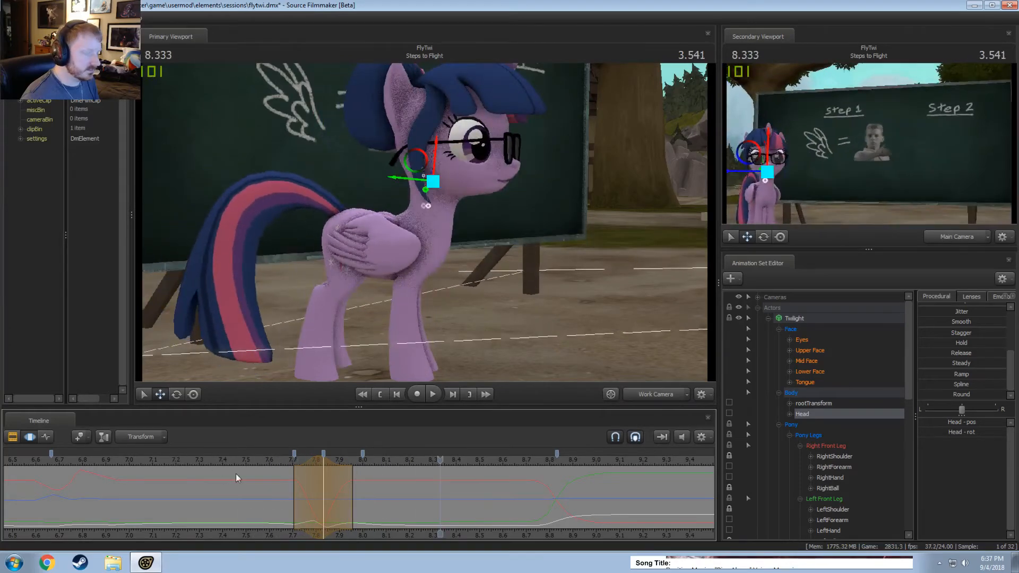
- Place a time selection of about 7.79 to 8.12 s around 7.958 s, raise the Head slightly, and replay the recovery
{"action": "left_click", "coordinate": [350, 498], "text": "shift"}
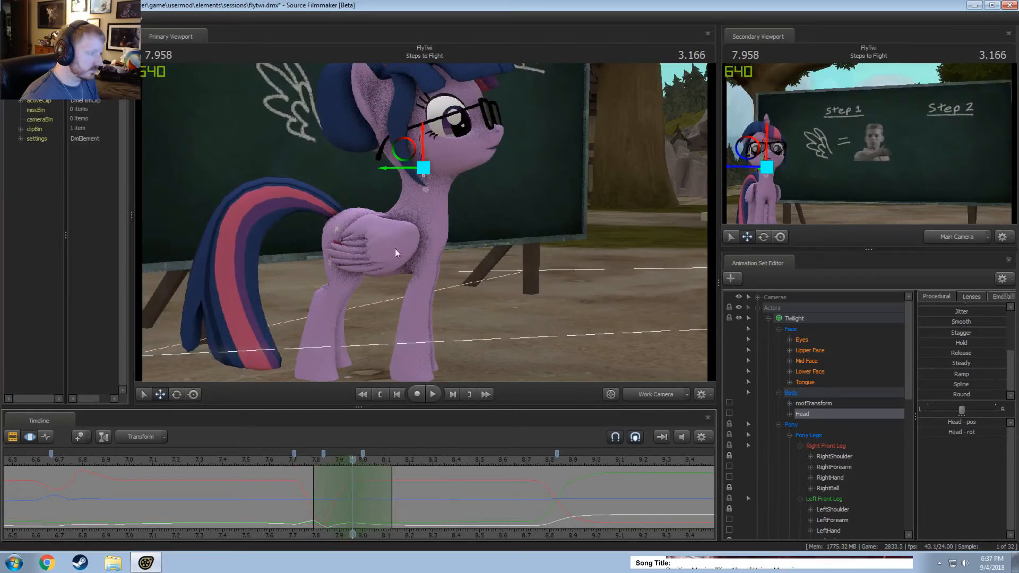
{"action": "left_click_drag", "start_coordinate": [428, 126], "coordinate": [425, 126]}
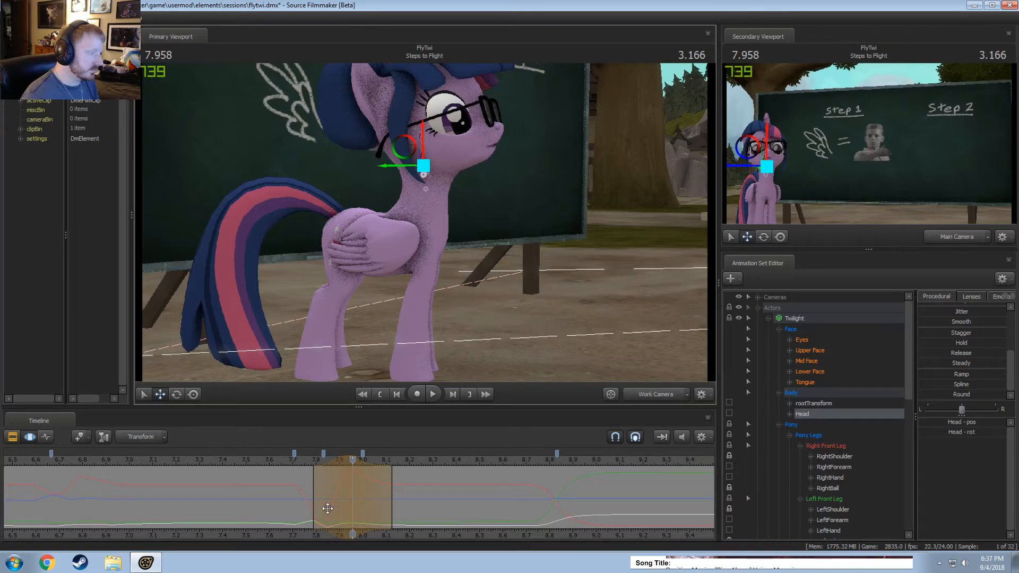
{"action": "left_click", "coordinate": [290, 461]}
{"action": "key", "text": "space"}
{"action": "key", "text": "space"}
{"action": "left_click_drag", "start_coordinate": [290, 461], "coordinate": [267, 462]}
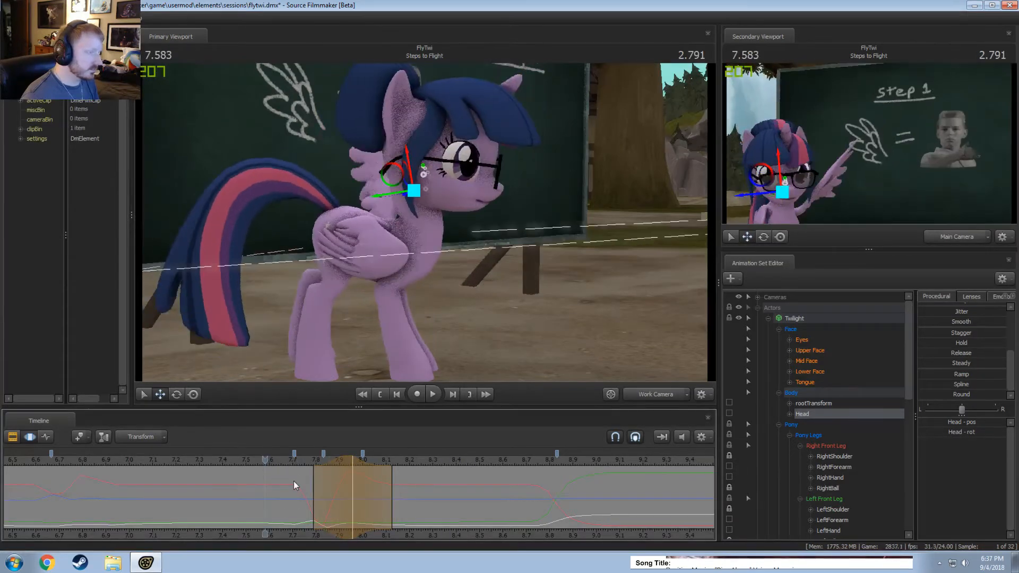
- Place a time selection of about 7.87 to 8.29 s around 8.083 s and adjust the Head's rotation slightly
{"action": "key", "text": "shift"}
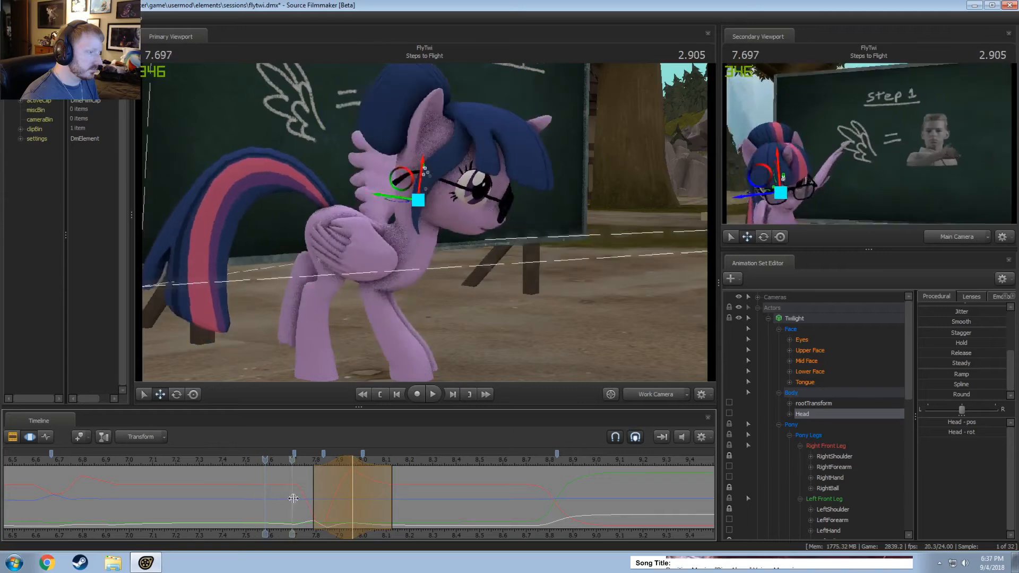
{"action": "left_click_drag", "start_coordinate": [383, 515], "coordinate": [383, 514], "text": "shift"}
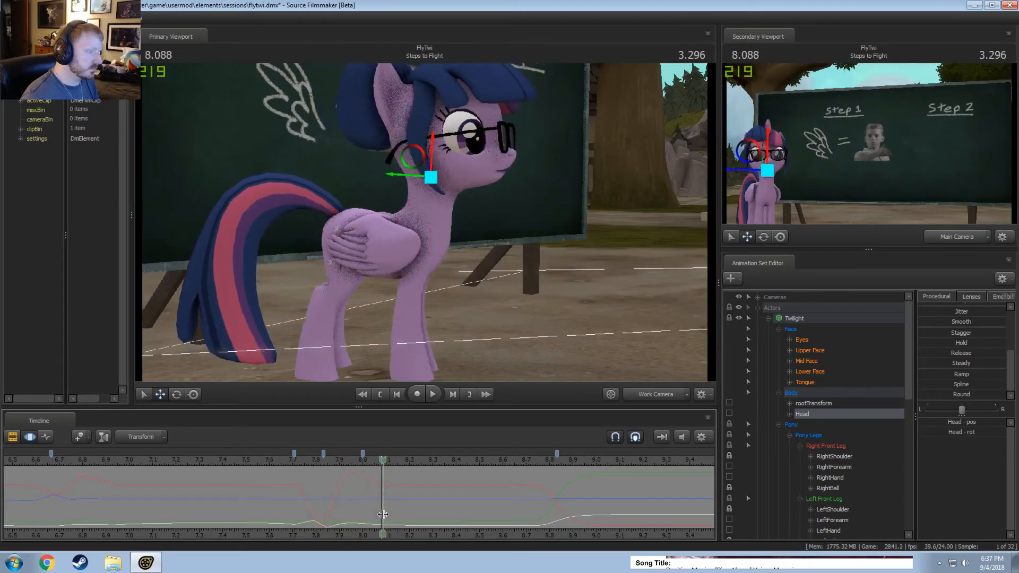
{"action": "scroll", "coordinate": [383, 515], "scroll_direction": "up", "scroll_amount": 4, "text": "shift"}
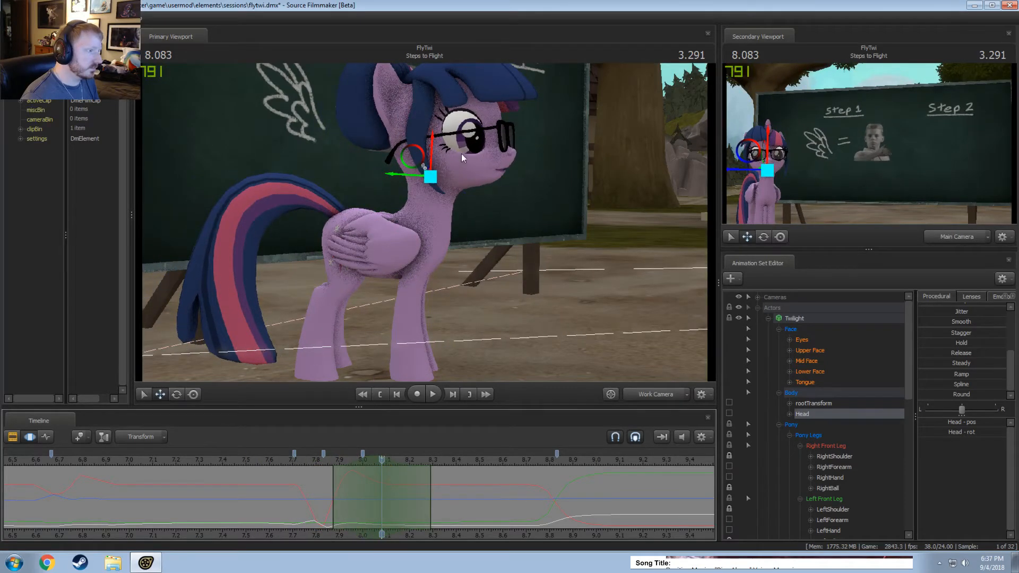
{"action": "key", "text": "e"}
{"action": "left_click_drag", "start_coordinate": [461, 155], "coordinate": [460, 152]}
- Replay the transition several times, through the dip, recovery and following lean, to check the revised head motion
{"action": "key", "text": "space"}
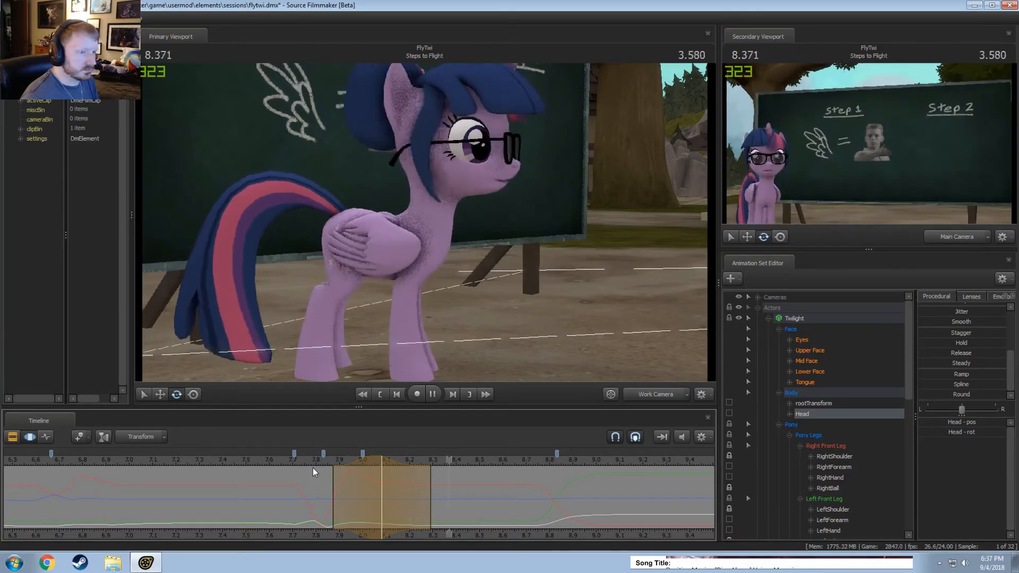
{"action": "key", "text": "space"}
{"action": "key", "text": "space"}
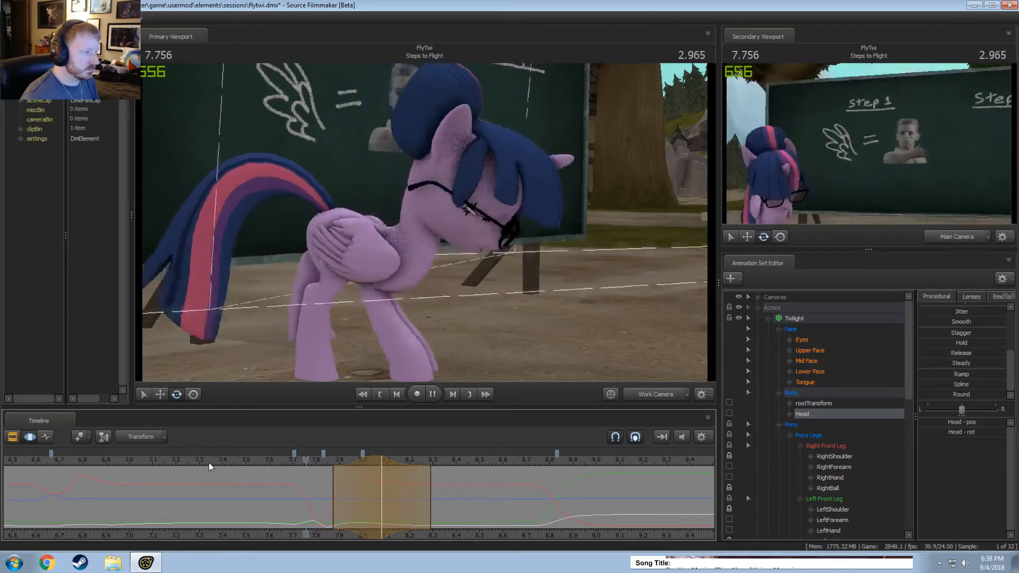
{"action": "key", "text": "space"}
{"action": "key", "text": "space"}
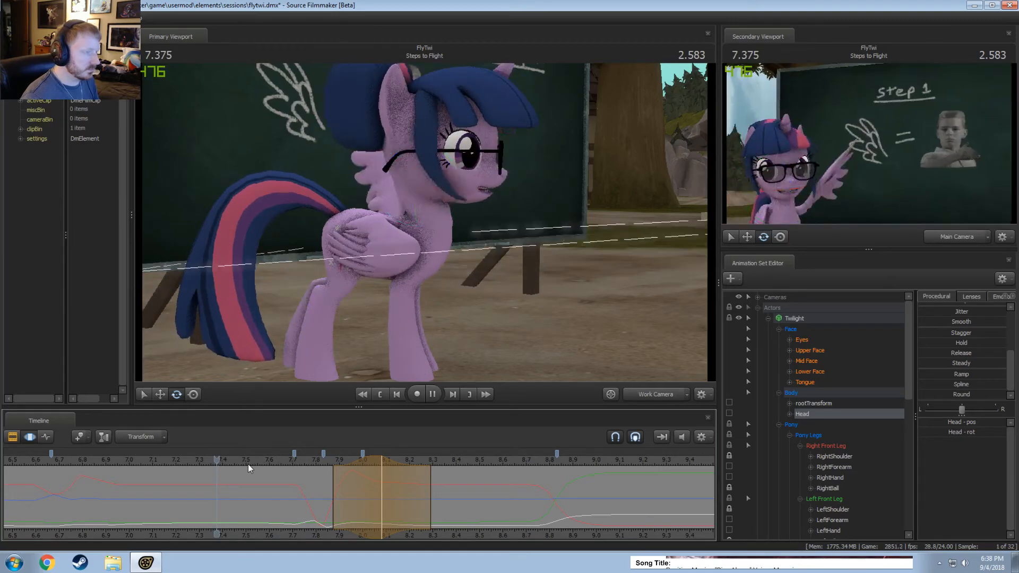
{"action": "key", "text": "space"}
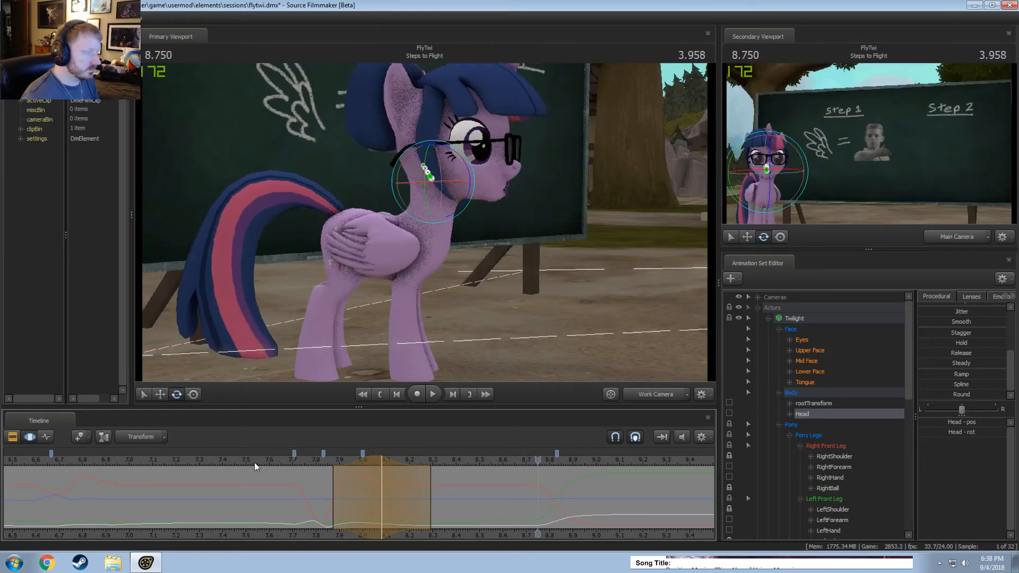
{"action": "key", "text": "space"}
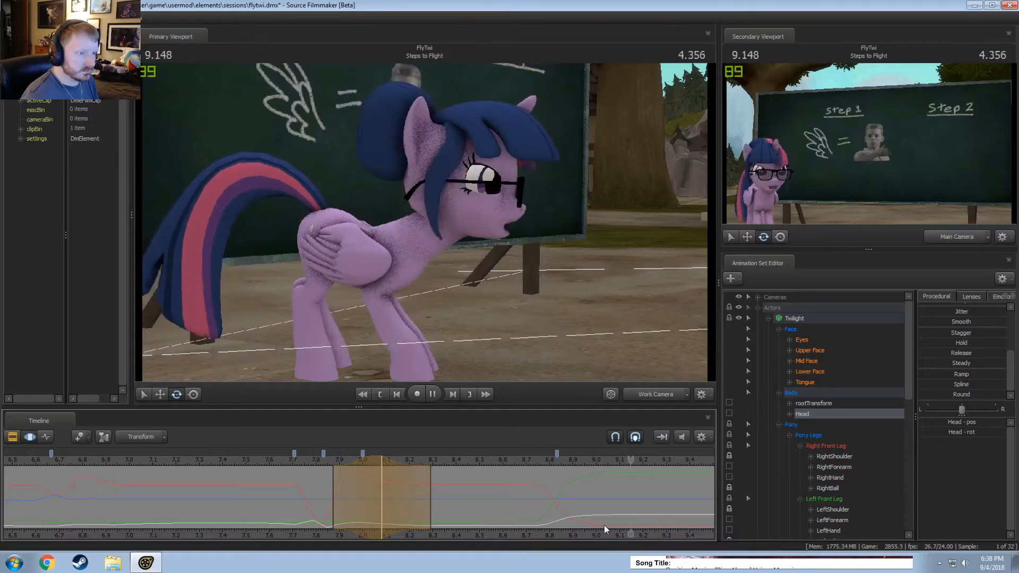
{"action": "key", "text": "space"}
{"action": "left_click", "coordinate": [178, 462]}
{"action": "key", "text": "space"}
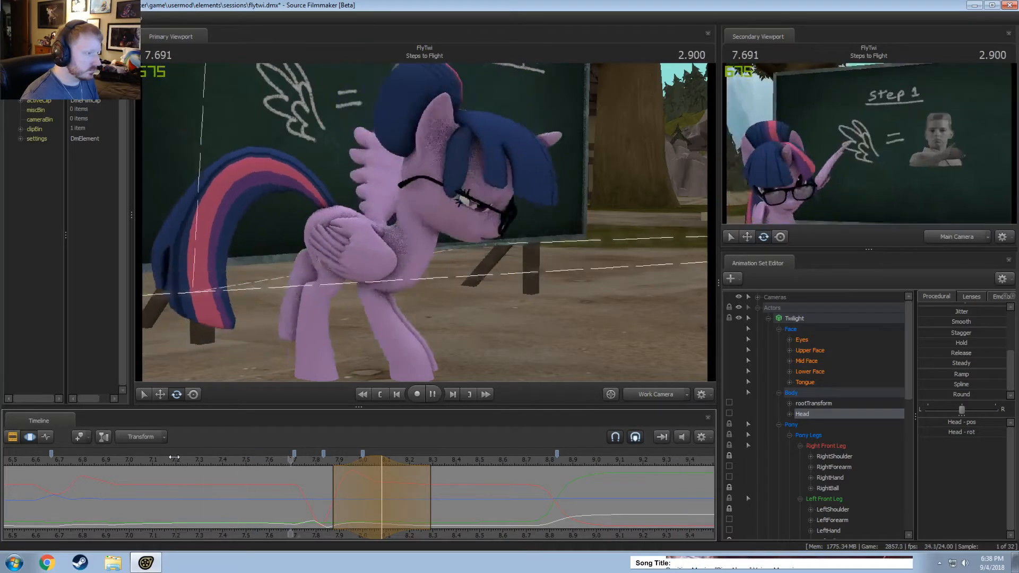
{"action": "key", "text": "space"}
- Place a time selection of about 7.66 to 8.0 s around 7.833 s for further adjustment of Twilight's pose
{"action": "left_click_drag", "start_coordinate": [504, 349], "coordinate": [478, 345], "text": "alt"}
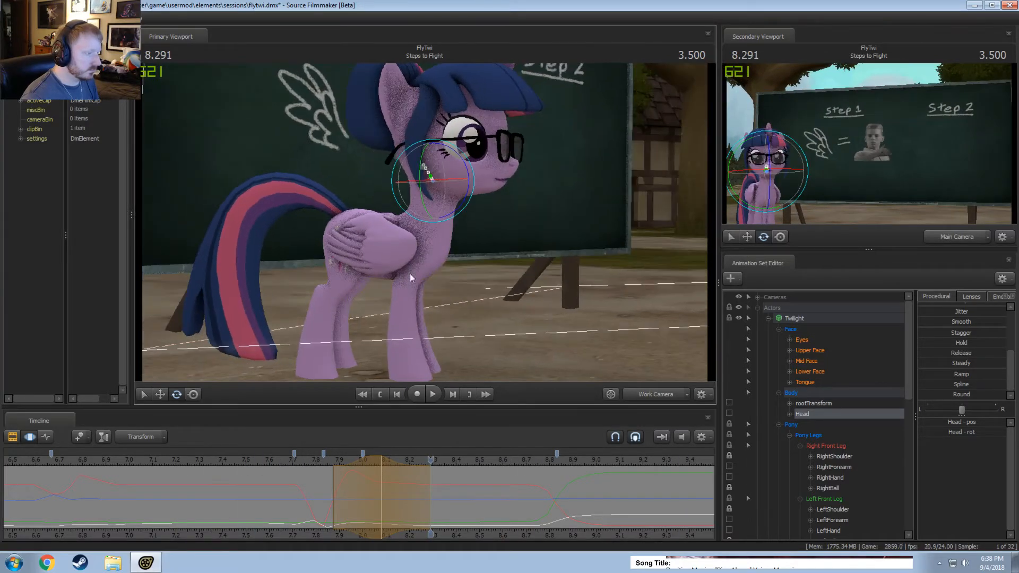
{"action": "left_click_drag", "start_coordinate": [257, 488], "coordinate": [324, 519]}
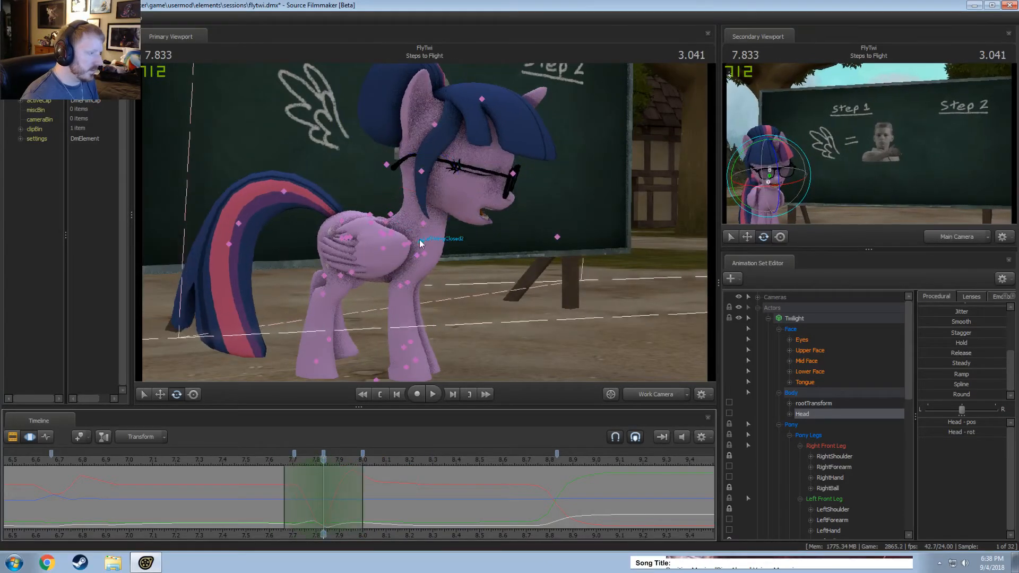
- Rotate Twilight's Chest2 bone slightly downward within the time selection around 7.833 seconds
{"action": "left_click", "coordinate": [420, 241]}
{"action": "left_click", "coordinate": [417, 256]}
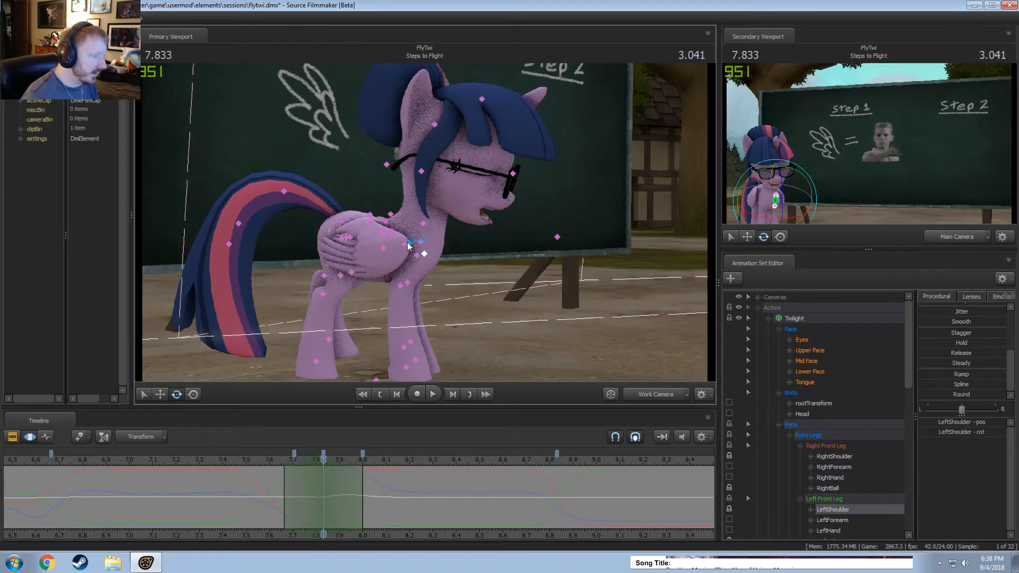
{"action": "left_click", "coordinate": [408, 243], "text": "ctrl"}
{"action": "left_click", "coordinate": [412, 244], "text": "ctrl"}
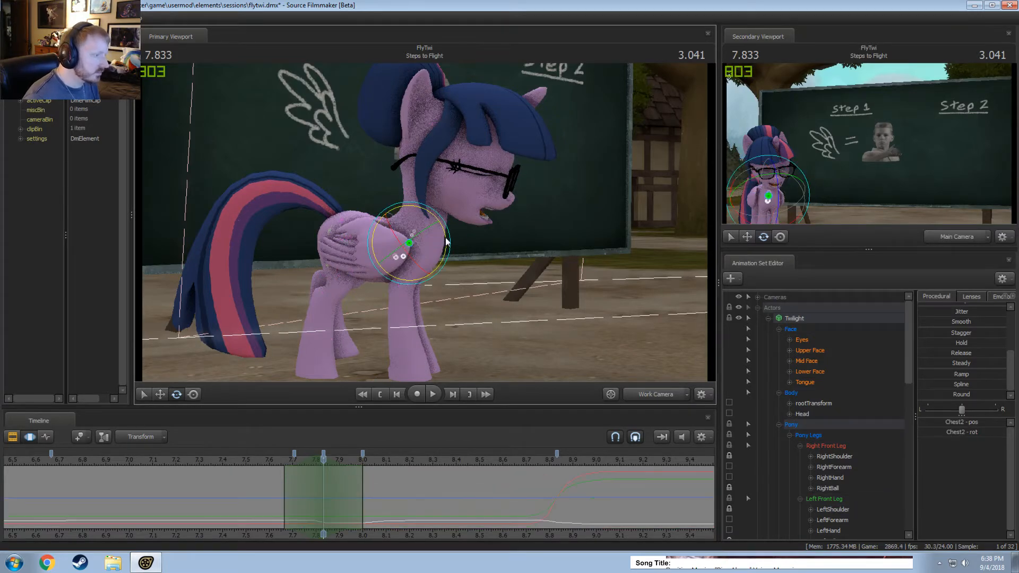
{"action": "left_click_drag", "start_coordinate": [446, 241], "coordinate": [445, 250]}
- Play back the animation around 7.8 seconds several times, in close and wider side views, to check the dip motion
{"action": "key", "text": "space"}
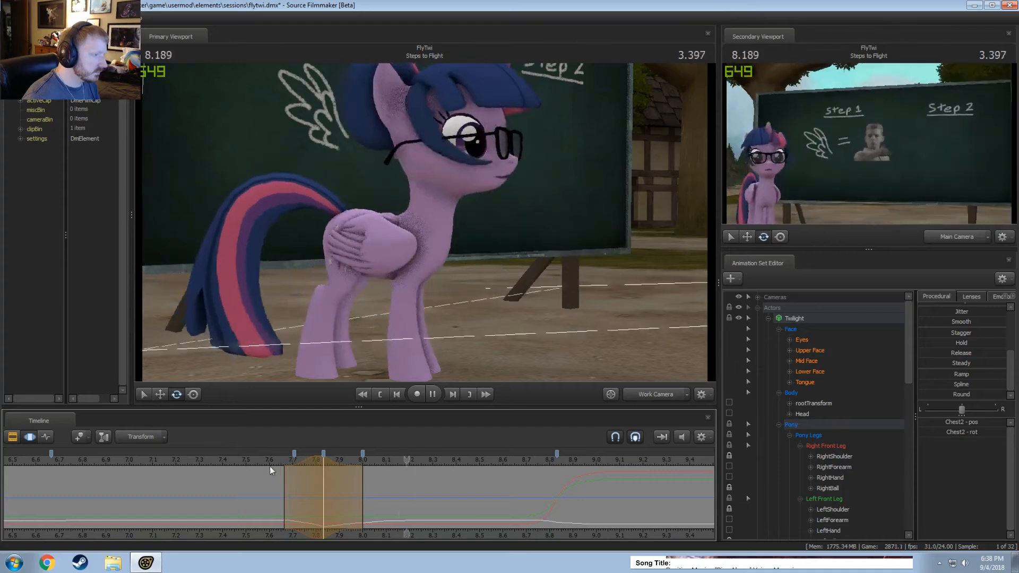
{"action": "left_click", "coordinate": [206, 460]}
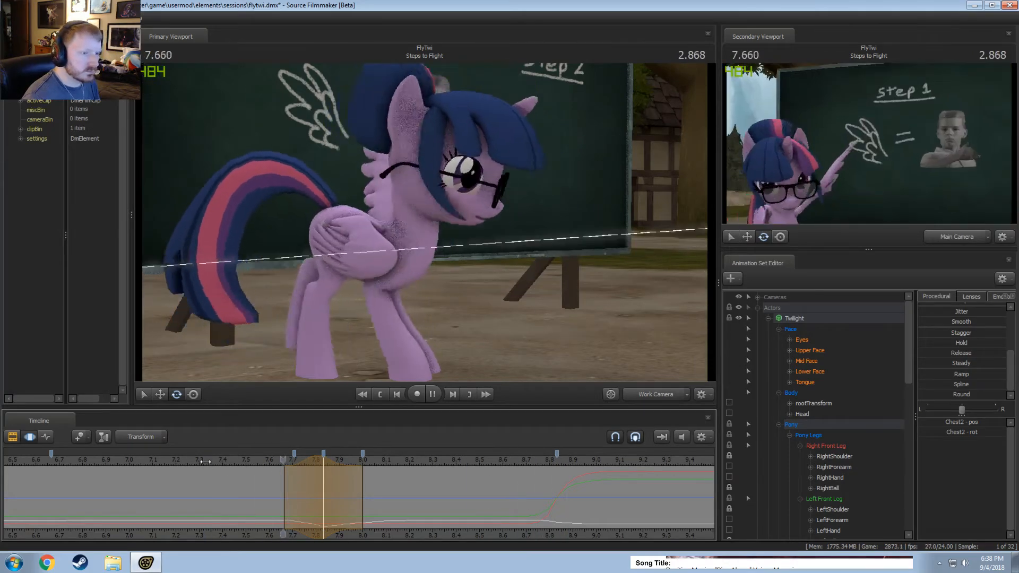
{"action": "key", "text": "space"}
{"action": "key", "text": "space"}
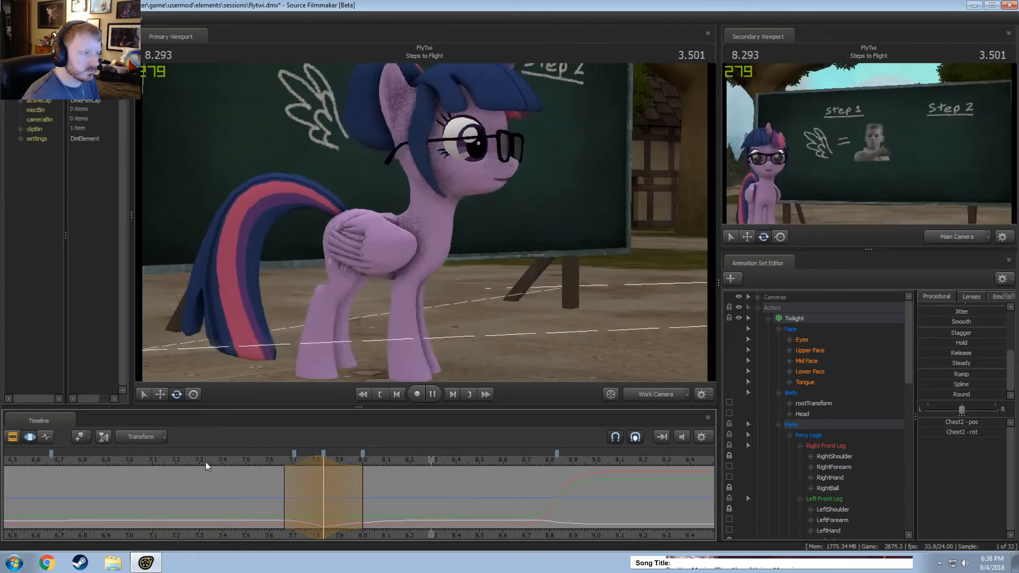
{"action": "key", "text": "space"}
{"action": "left_click_drag", "start_coordinate": [314, 329], "coordinate": [351, 292]}
{"action": "left_click_drag", "start_coordinate": [425, 222], "coordinate": [424, 222]}
{"action": "key", "text": "s"}
{"action": "key", "text": "space"}
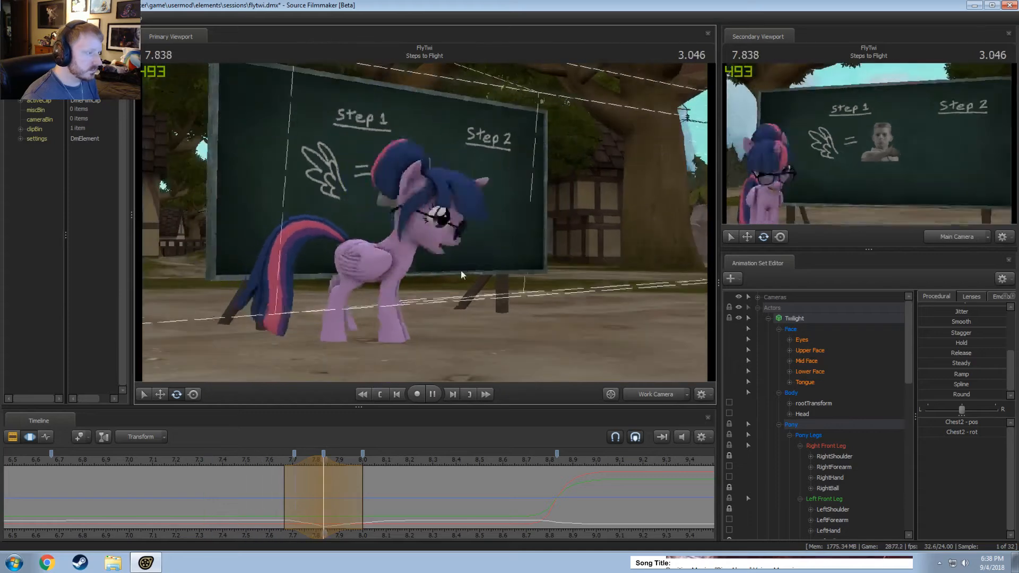
{"action": "key", "text": "space"}
{"action": "key", "text": "space"}
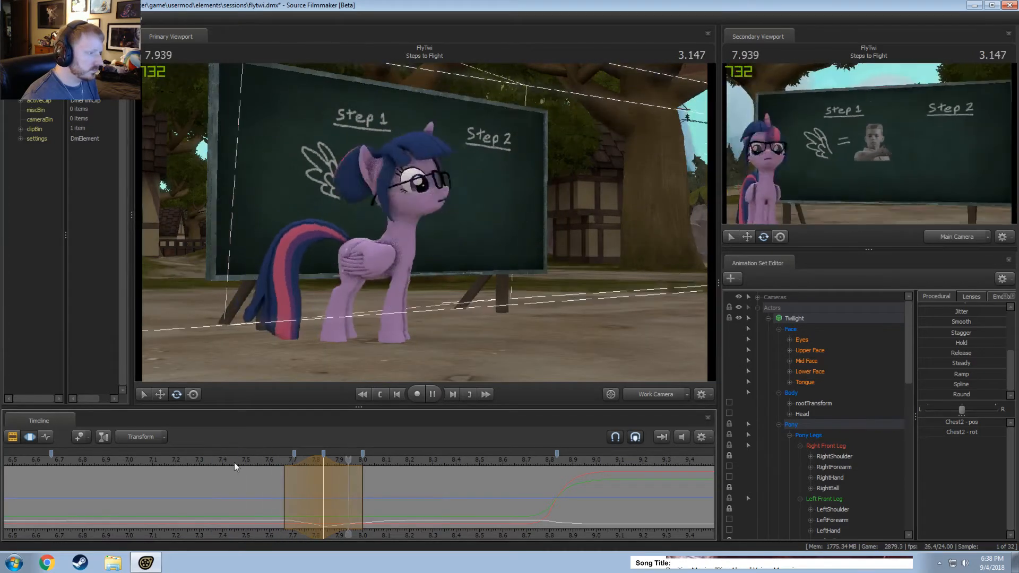
{"action": "key", "text": "space"}
{"action": "left_click", "coordinate": [169, 460]}
{"action": "left_click", "coordinate": [93, 461]}
{"action": "key", "text": "space"}
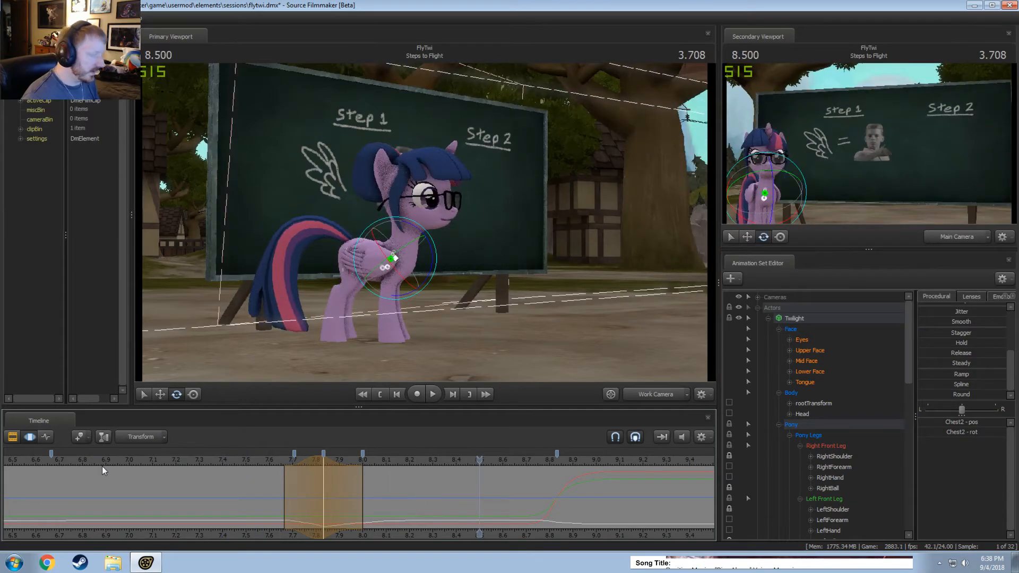
- Apply the In preset to Chest2 over a time selection from about 8.54 to 8.83 seconds, viewing the pony from the front
{"action": "key", "text": "F2"}
{"action": "key", "text": "F3"}
{"action": "left_click_drag", "start_coordinate": [527, 231], "coordinate": [620, 373]}
{"action": "key", "text": "w"}
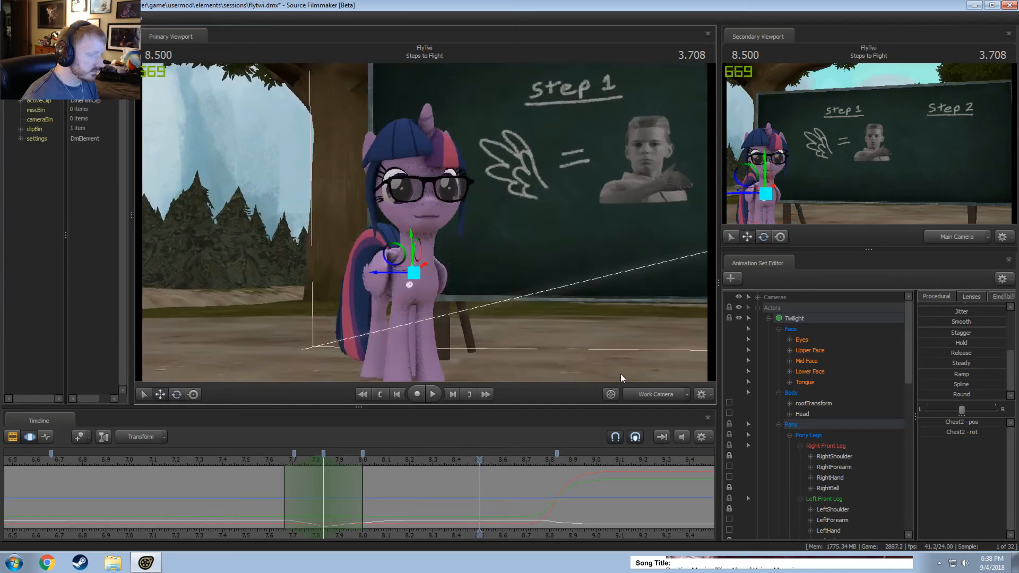
{"action": "left_click_drag", "start_coordinate": [549, 494], "coordinate": [563, 510]}
{"action": "scroll", "coordinate": [563, 511], "scroll_direction": "up", "scroll_amount": 3}
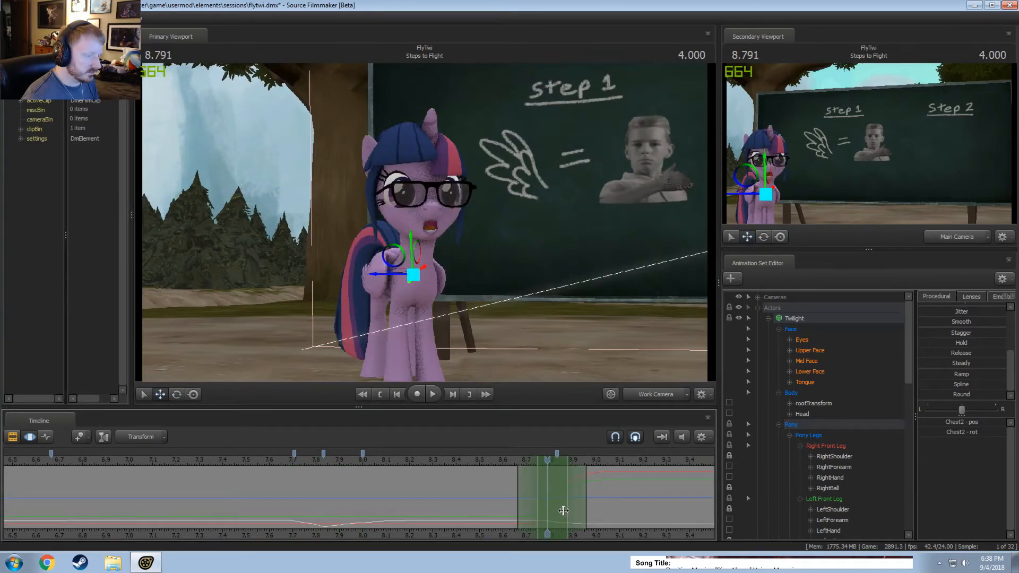
{"action": "left_click_drag", "start_coordinate": [480, 515], "coordinate": [500, 506], "text": "shift"}
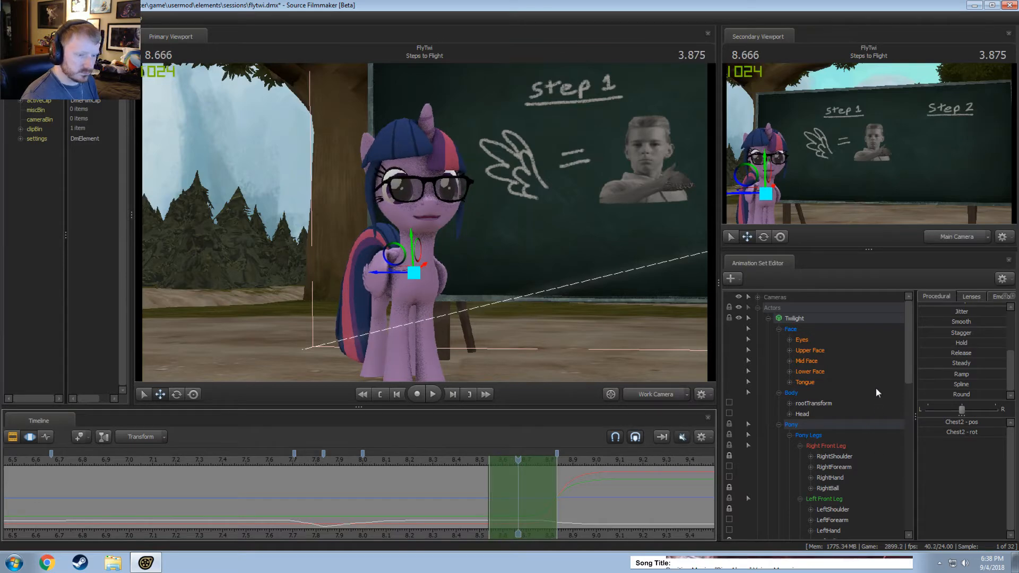
{"action": "scroll", "coordinate": [957, 337], "scroll_direction": "up", "scroll_amount": 5}
{"action": "left_click", "coordinate": [954, 357]}
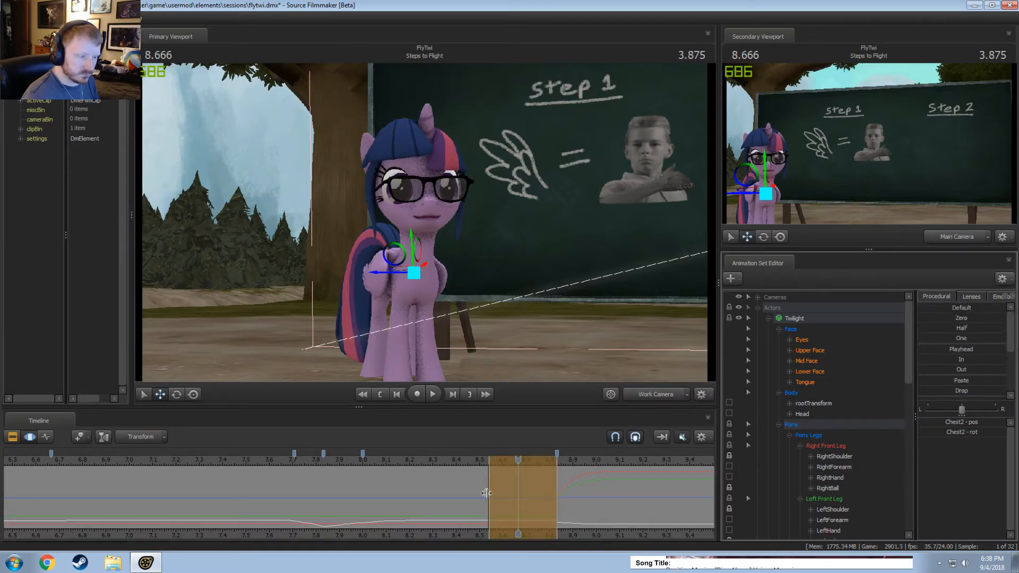
- Apply the Out preset to Chest2 from about 8.83 to 9.33 seconds and play back the change
{"action": "left_click_drag", "start_coordinate": [566, 487], "coordinate": [615, 487]}
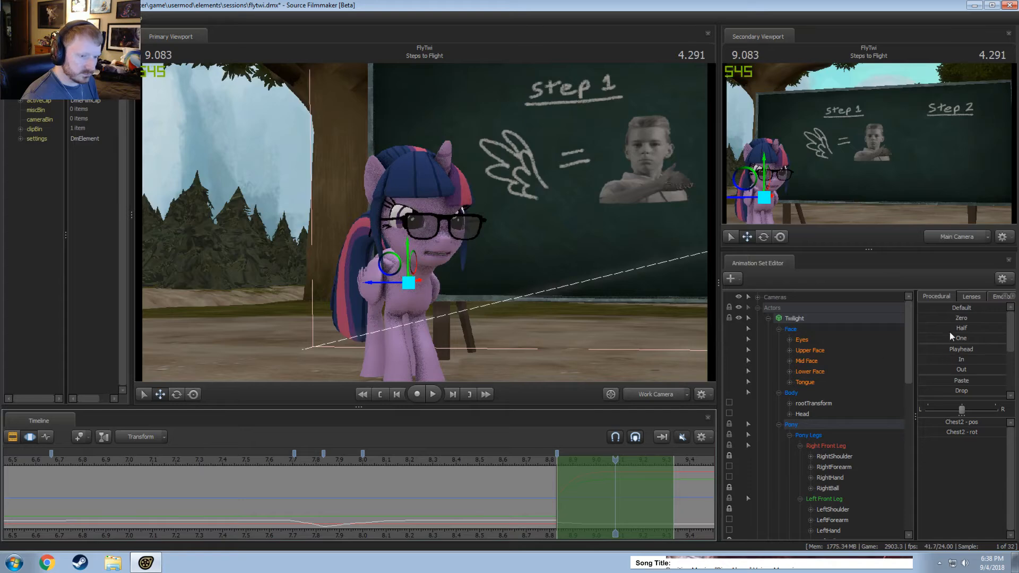
{"action": "left_click", "coordinate": [944, 369]}
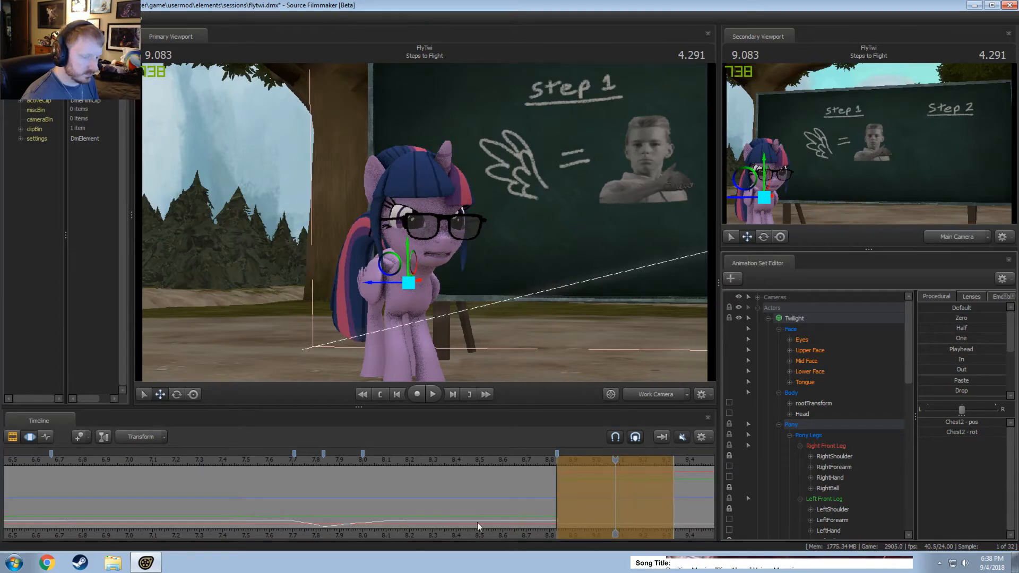
{"action": "middle_click_drag", "start_coordinate": [479, 530], "coordinate": [328, 458]}
{"action": "key", "text": "space"}
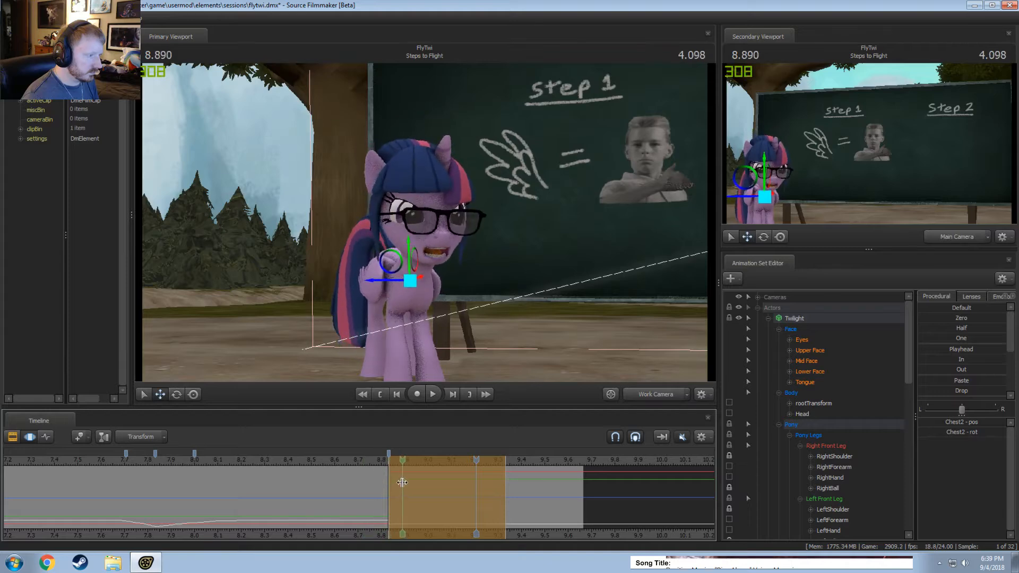
{"action": "key", "text": "space"}
- Apply the Round preset to the Upper Face controls over a time selection from about 8.67 to 9.0 seconds and play it back
{"action": "left_click_drag", "start_coordinate": [481, 517], "coordinate": [466, 519]}
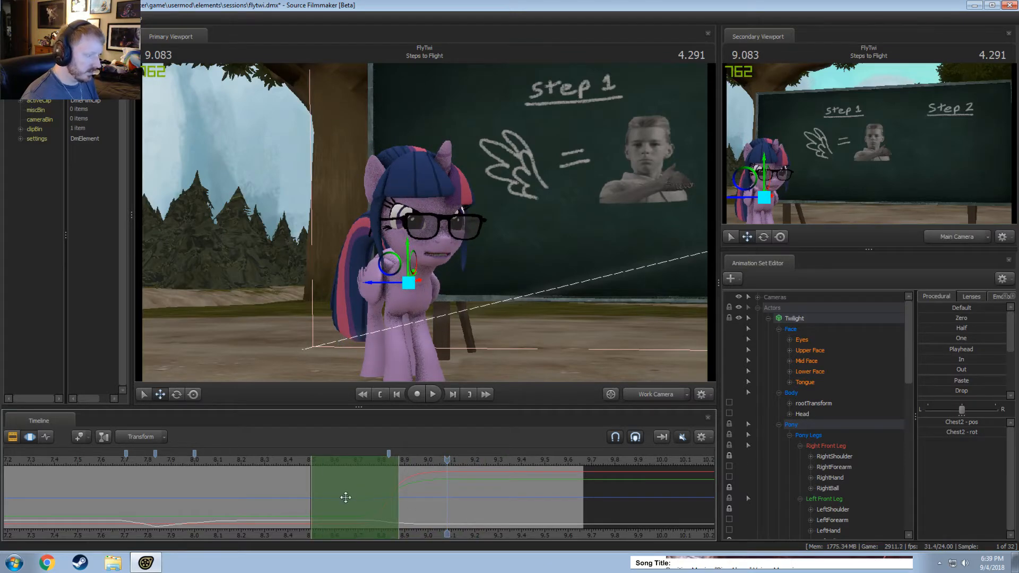
{"action": "left_click", "coordinate": [802, 340]}
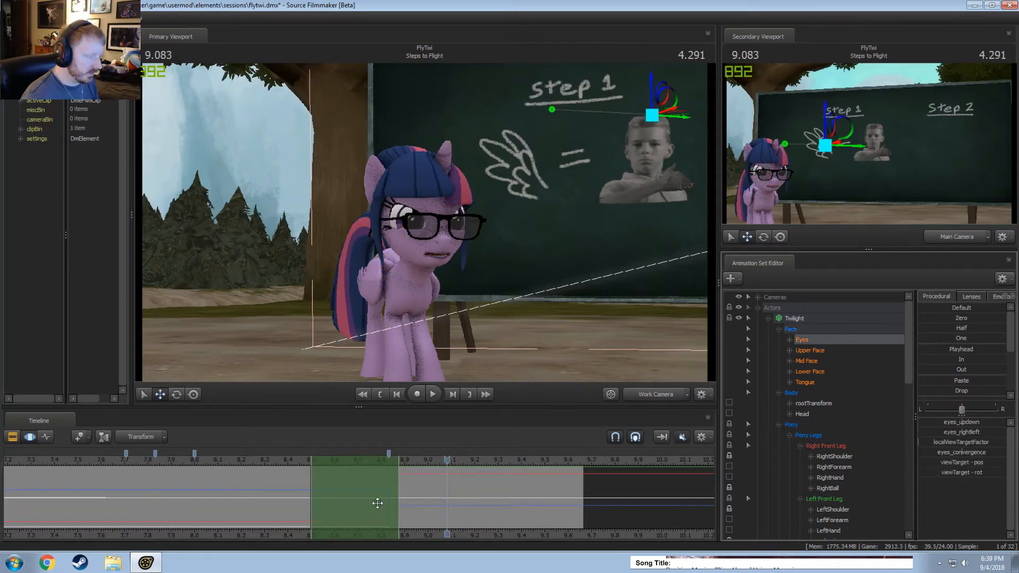
{"action": "mouse_move", "coordinate": [377, 503]}
{"action": "left_mouse_down"}
{"action": "mouse_move", "coordinate": [400, 504]}
{"action": "mouse_move", "coordinate": [382, 506]}
{"action": "left_mouse_up"}
{"action": "left_click", "coordinate": [815, 351]}
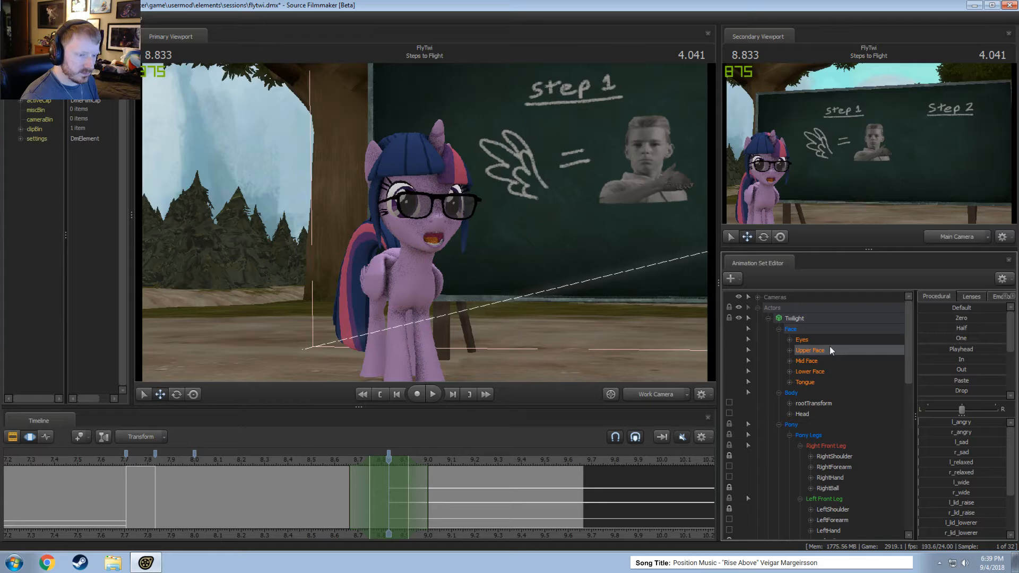
{"action": "scroll", "coordinate": [954, 388], "scroll_direction": "down", "scroll_amount": 3}
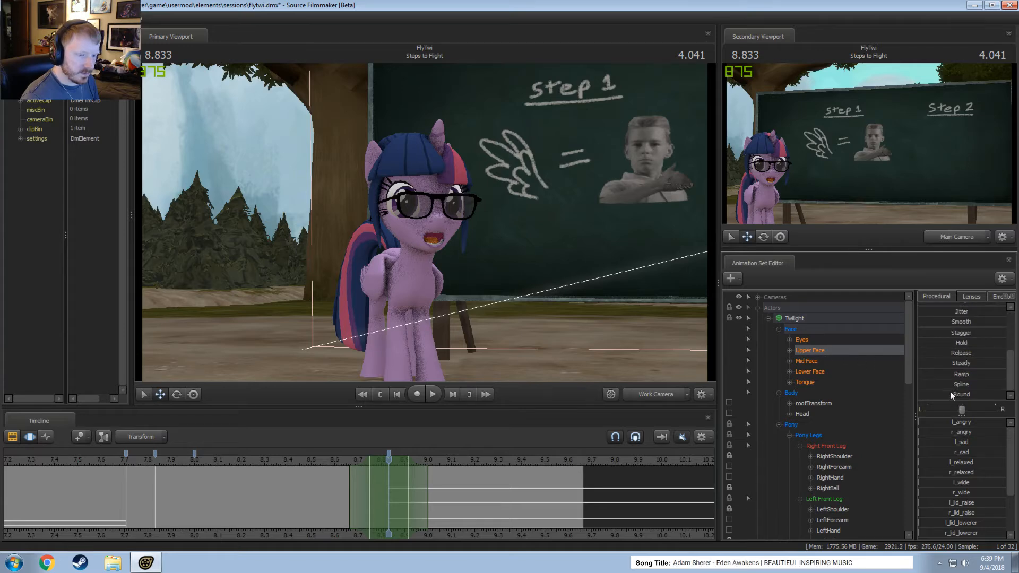
{"action": "left_click", "coordinate": [950, 393]}
{"action": "key", "text": "space"}
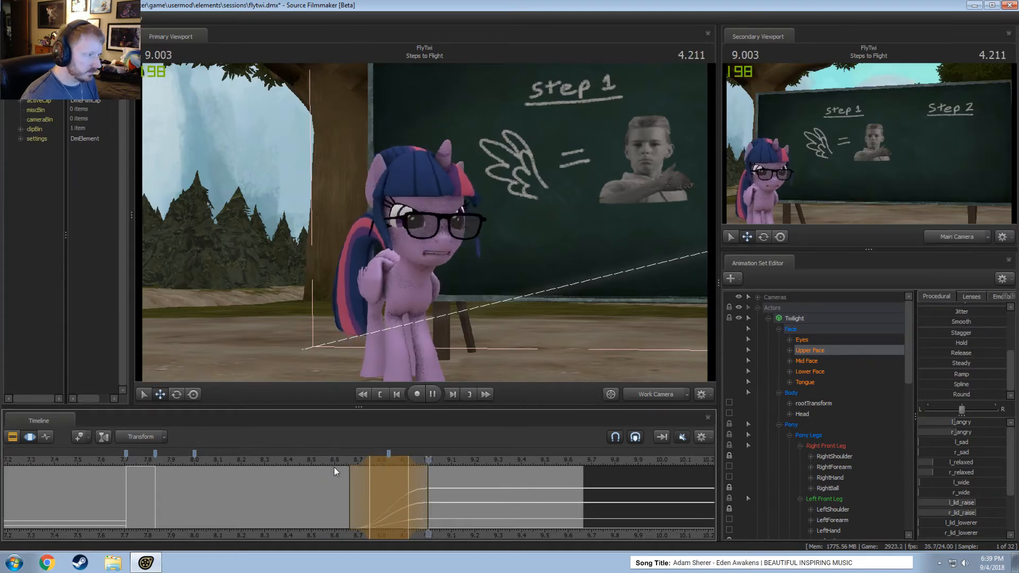
{"action": "key", "text": "space"}
- Zero the Upper Face controls over a falloff time selection of about 8.63 to 9.04 seconds, centred on 8.833 seconds
{"action": "left_click_drag", "start_coordinate": [423, 496], "coordinate": [417, 497]}
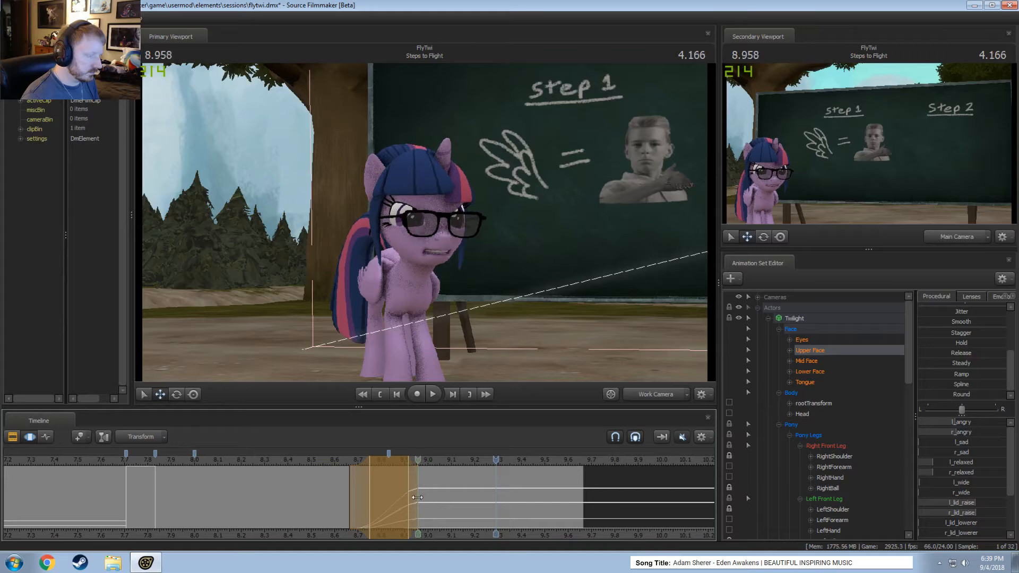
{"action": "left_click_drag", "start_coordinate": [350, 503], "coordinate": [364, 502]}
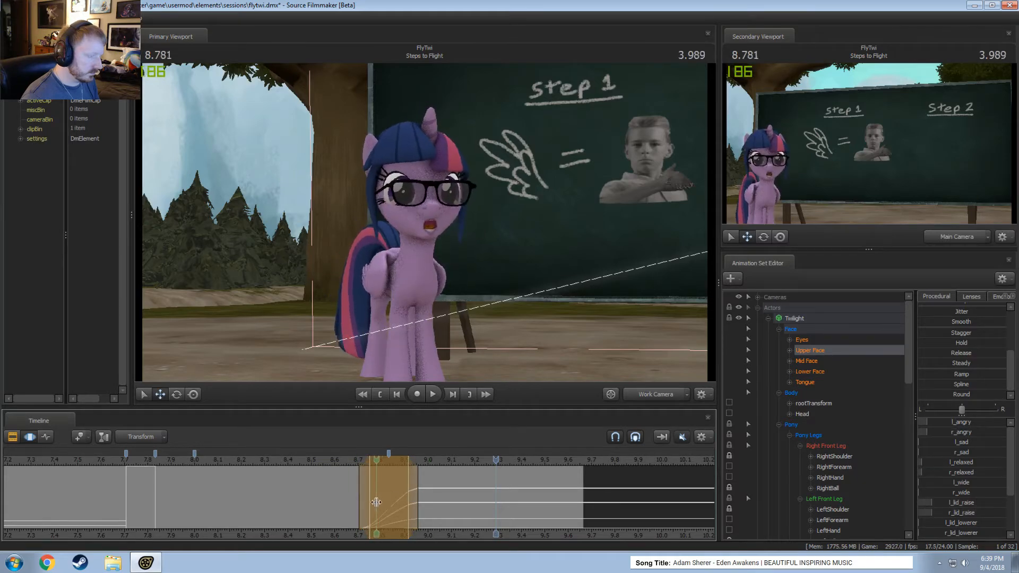
{"action": "left_click", "coordinate": [376, 502]}
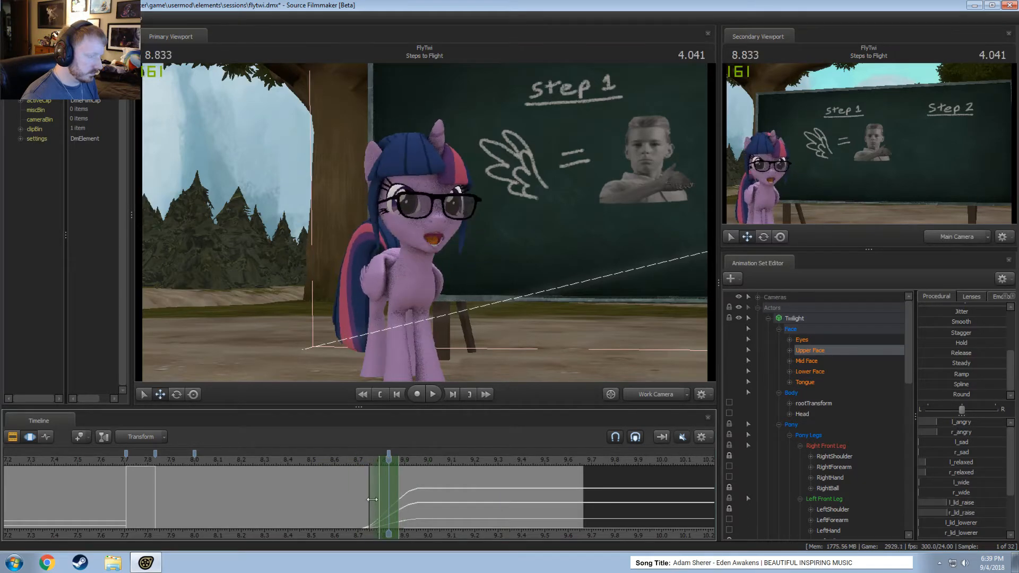
{"action": "left_click_drag", "start_coordinate": [398, 500], "coordinate": [409, 500]}
{"action": "scroll", "coordinate": [397, 500], "scroll_direction": "up", "scroll_amount": 2}
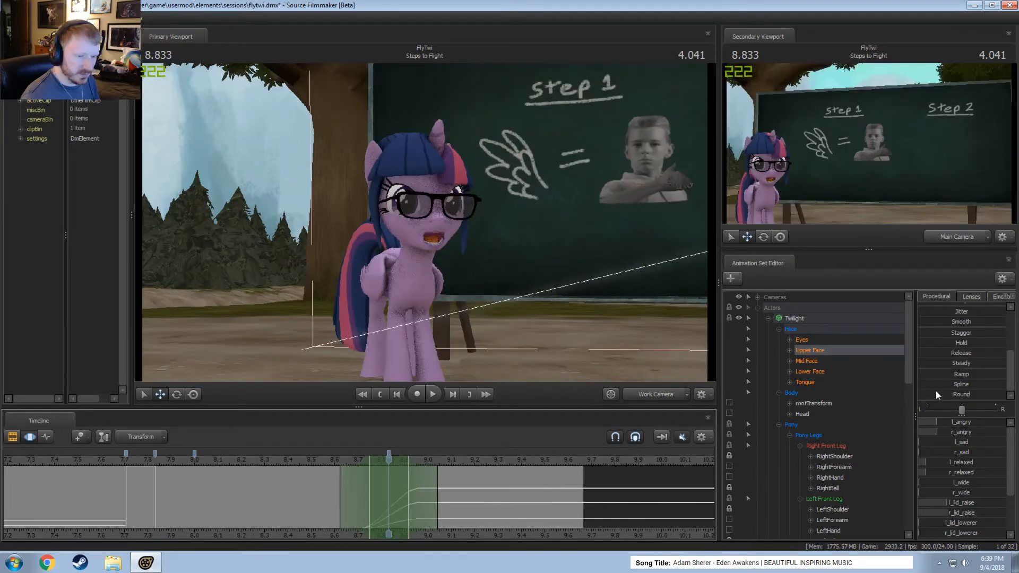
{"action": "scroll", "coordinate": [938, 371], "scroll_direction": "up", "scroll_amount": 3}
{"action": "left_click", "coordinate": [961, 340]}
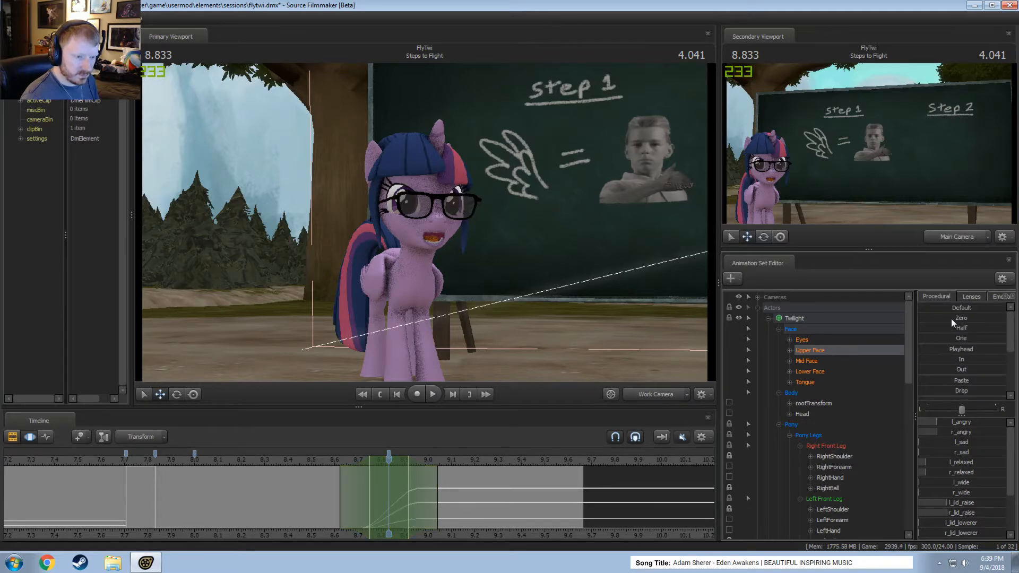
{"action": "left_click", "coordinate": [952, 319]}
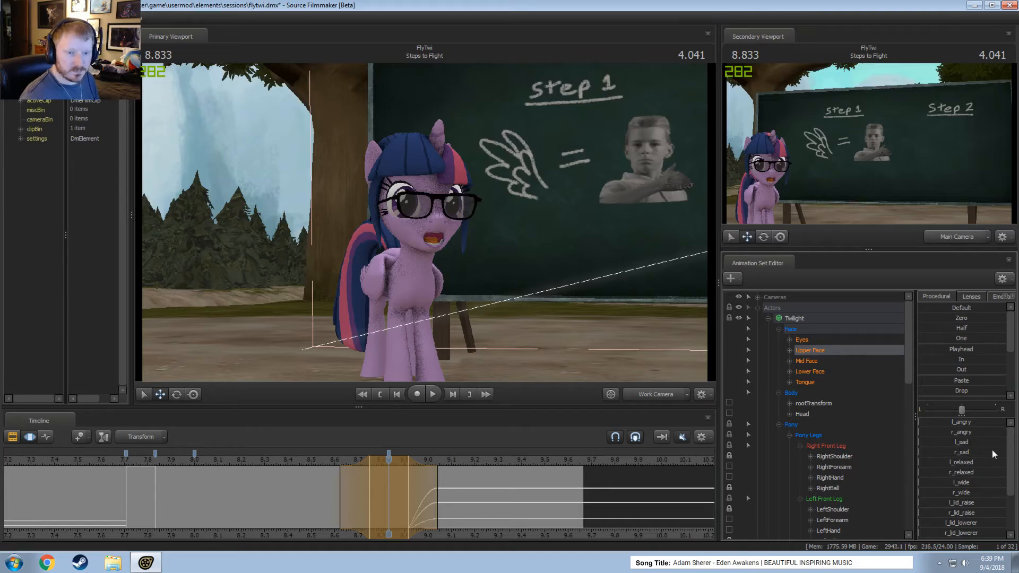
- Close both eyes fully with the eye_closer controls at 8.833 seconds and play back the blink
{"action": "scroll", "coordinate": [957, 454], "scroll_direction": "down", "scroll_amount": 2}
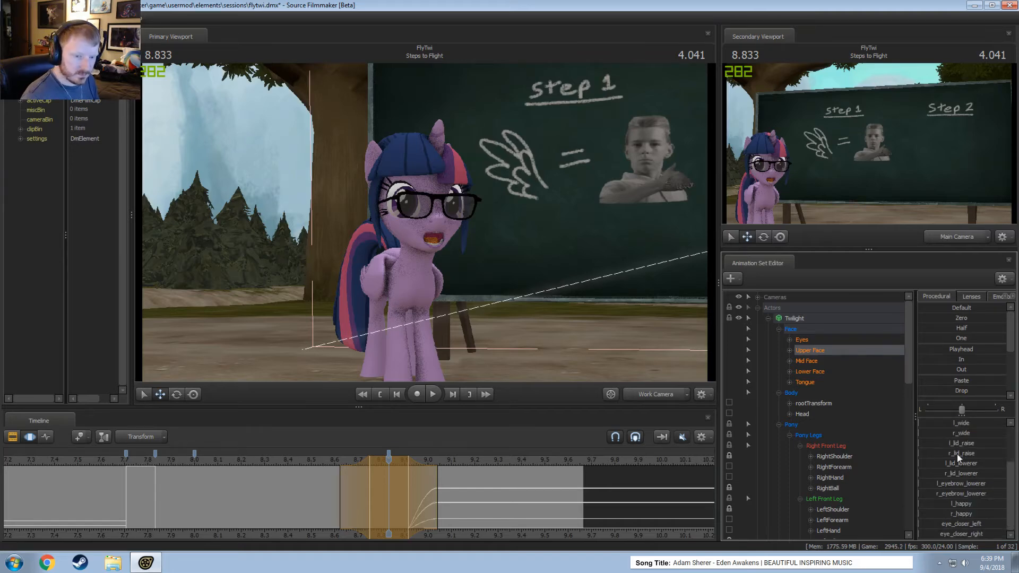
{"action": "left_click_drag", "start_coordinate": [956, 524], "coordinate": [1003, 524]}
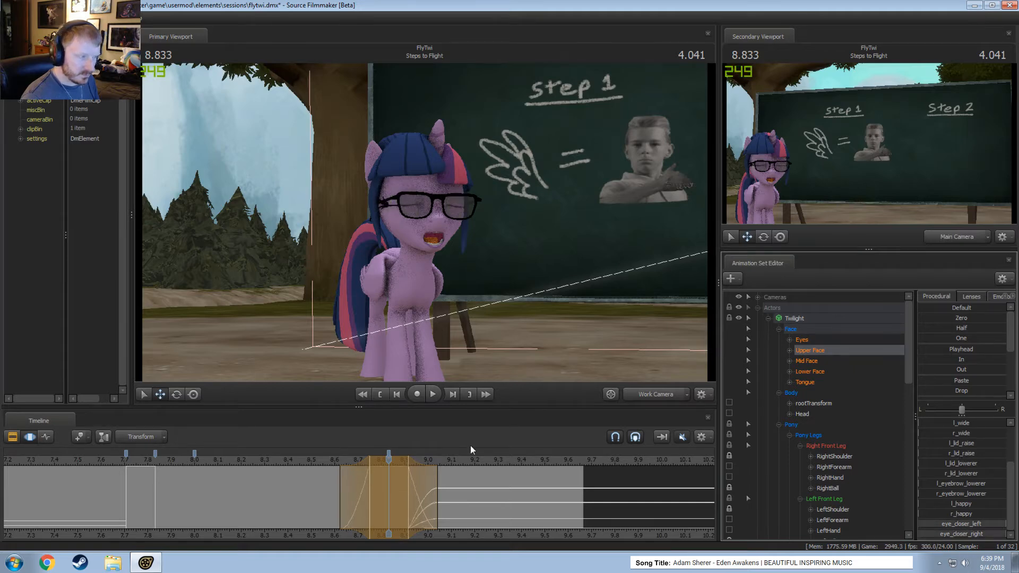
{"action": "left_click", "coordinate": [320, 461]}
{"action": "key", "text": "space"}
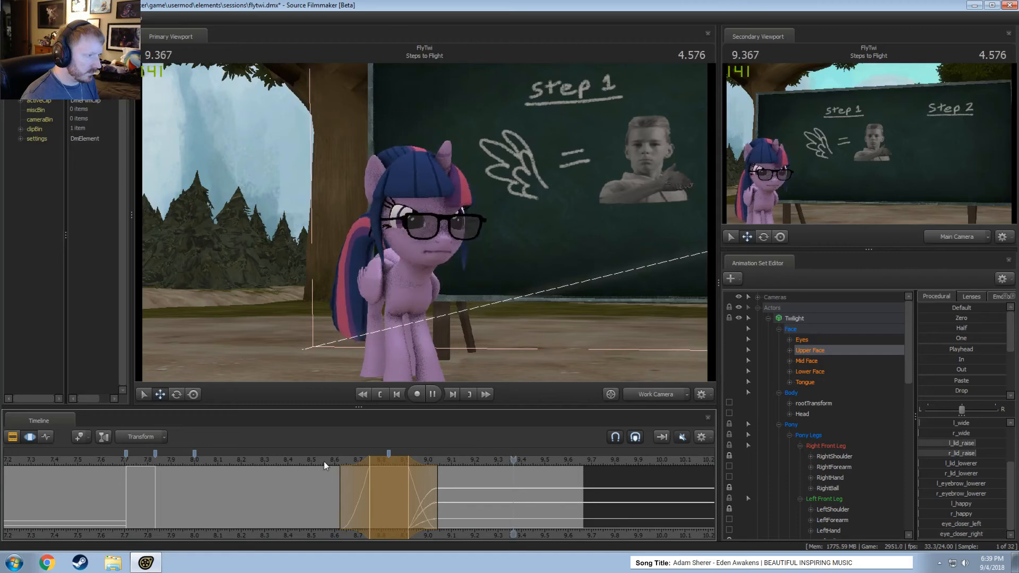
{"action": "key", "text": "space"}
{"action": "key", "text": "space"}
{"action": "key", "text": "space"}
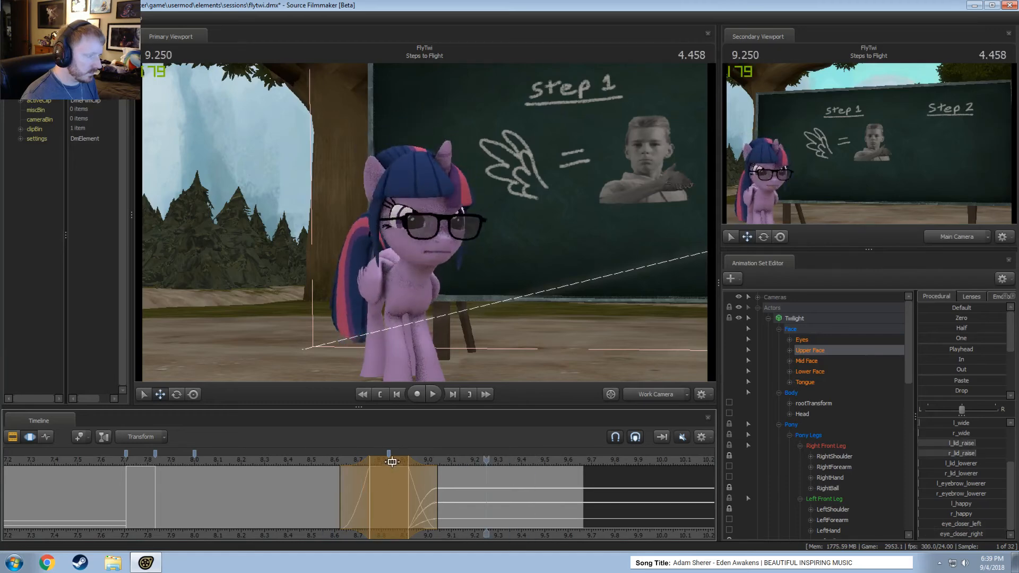
- Retime the blink on the timeline to span about 8.7 to 9.0 seconds and play it back
{"action": "left_click_drag", "start_coordinate": [390, 463], "coordinate": [368, 465]}
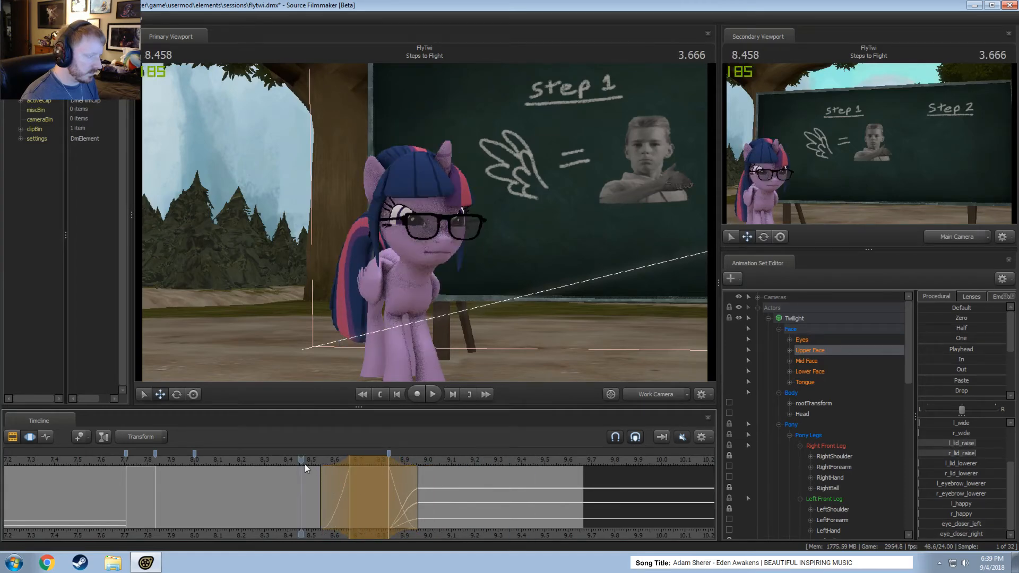
{"action": "key", "text": "space"}
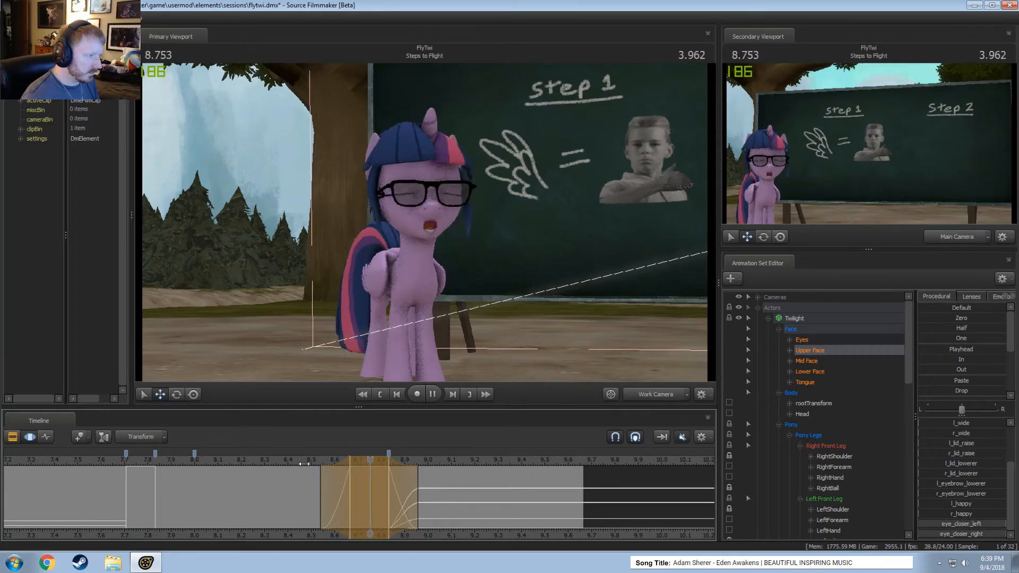
{"action": "left_click_drag", "start_coordinate": [329, 498], "coordinate": [384, 463]}
{"action": "key", "text": "space"}
{"action": "key", "text": "space"}
{"action": "key", "text": "space"}
- Play back the blink several times from before its start to check its timing against the head movement
{"action": "key", "text": "shift"}
{"action": "left_click", "coordinate": [343, 460], "text": "shift"}
{"action": "key", "text": "space"}
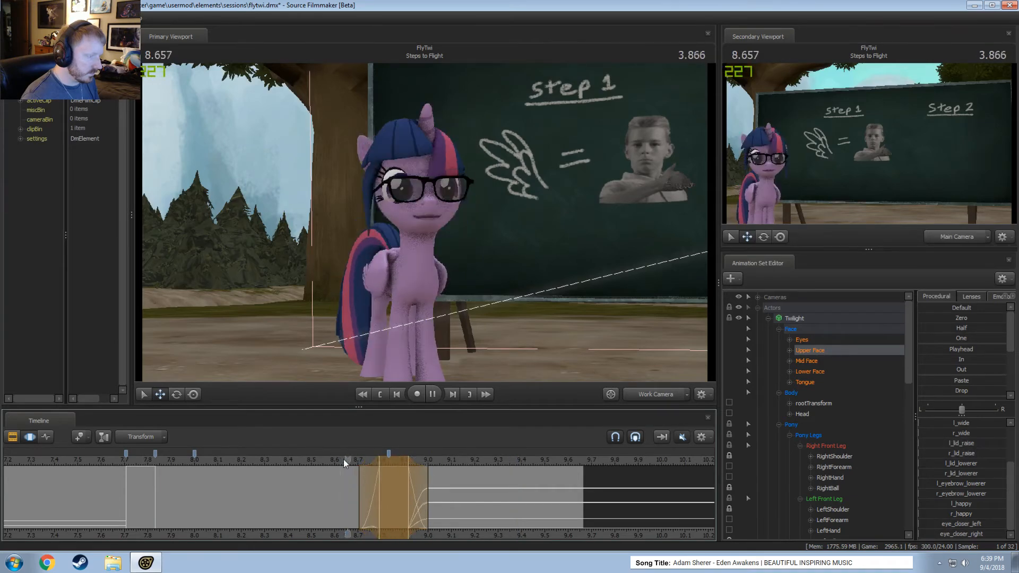
{"action": "key", "text": "space"}
{"action": "key", "text": "shift"}
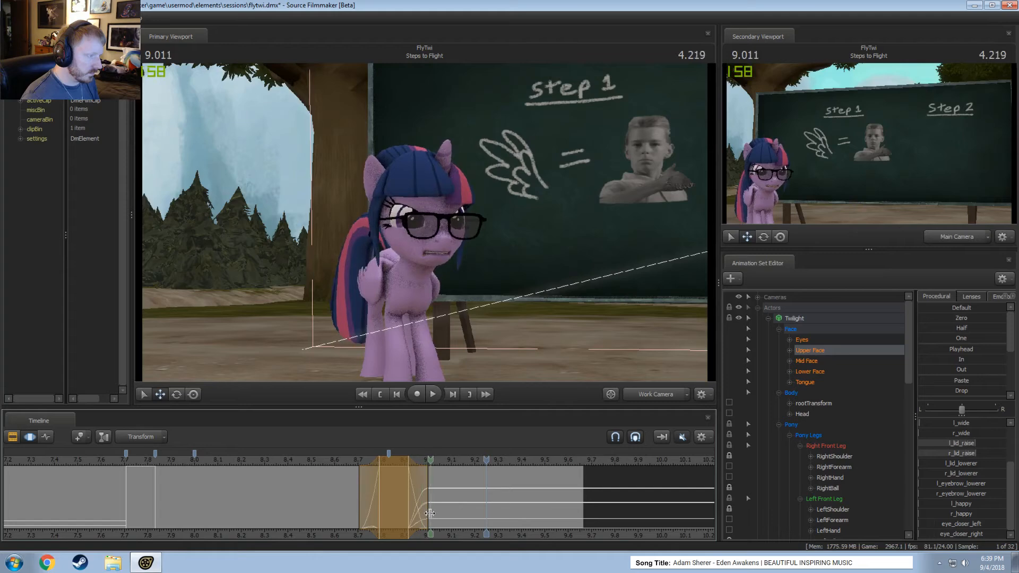
{"action": "left_click", "coordinate": [292, 460]}
{"action": "key", "text": "space"}
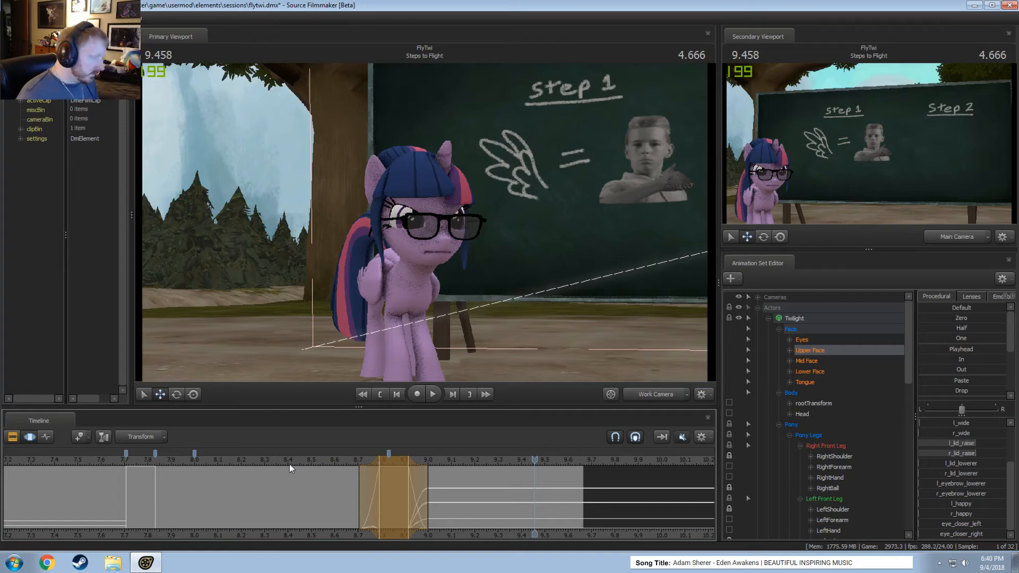
- Play back the lead-in and blink from about 7.5 seconds, and again from about 6.8 seconds, to check the flow
{"action": "left_click", "coordinate": [97, 460]}
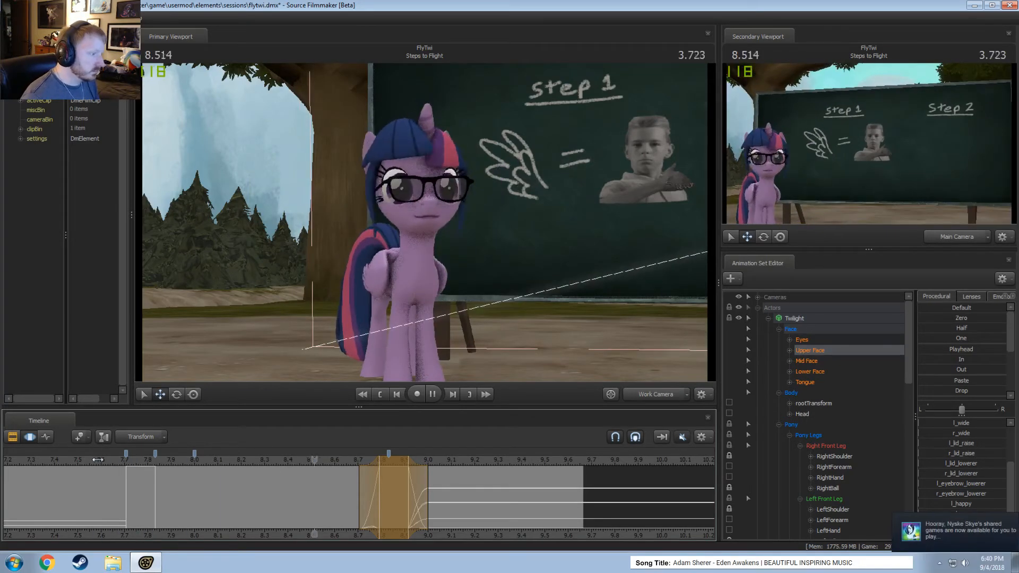
{"action": "left_click", "coordinate": [87, 462]}
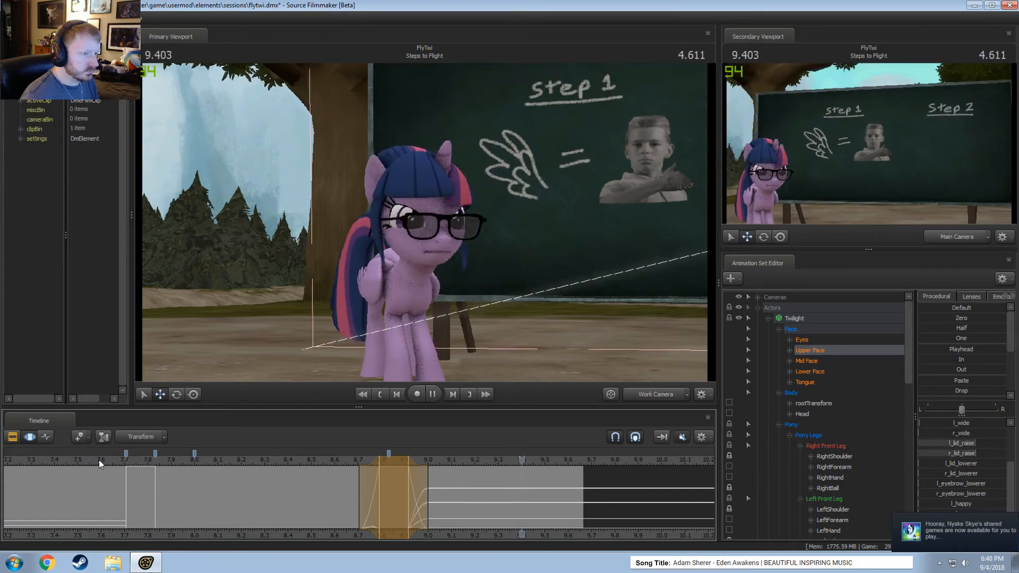
{"action": "scroll", "coordinate": [167, 483], "scroll_direction": "down", "scroll_amount": 3}
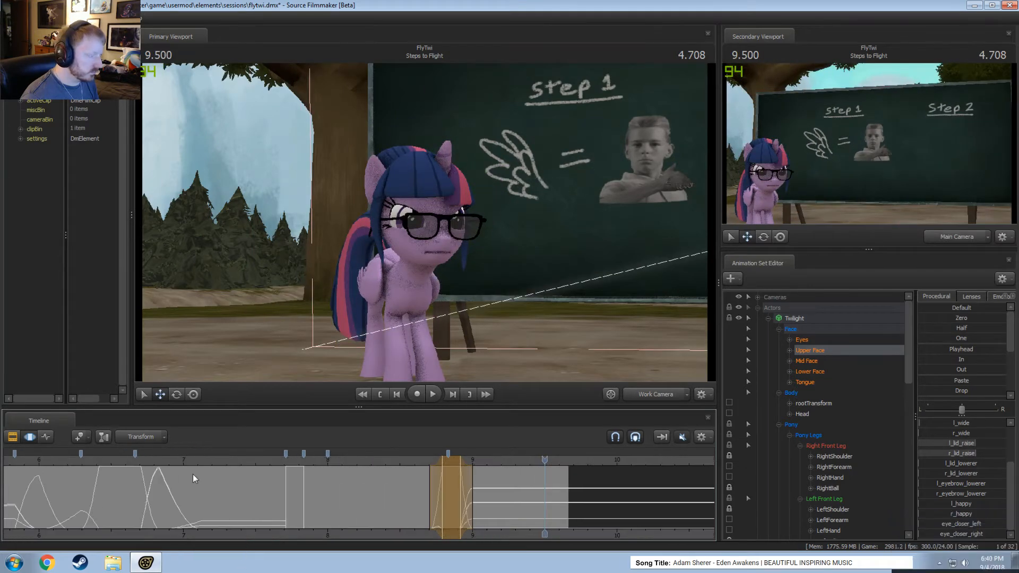
{"action": "left_click", "coordinate": [151, 458]}
{"action": "key", "text": "space"}
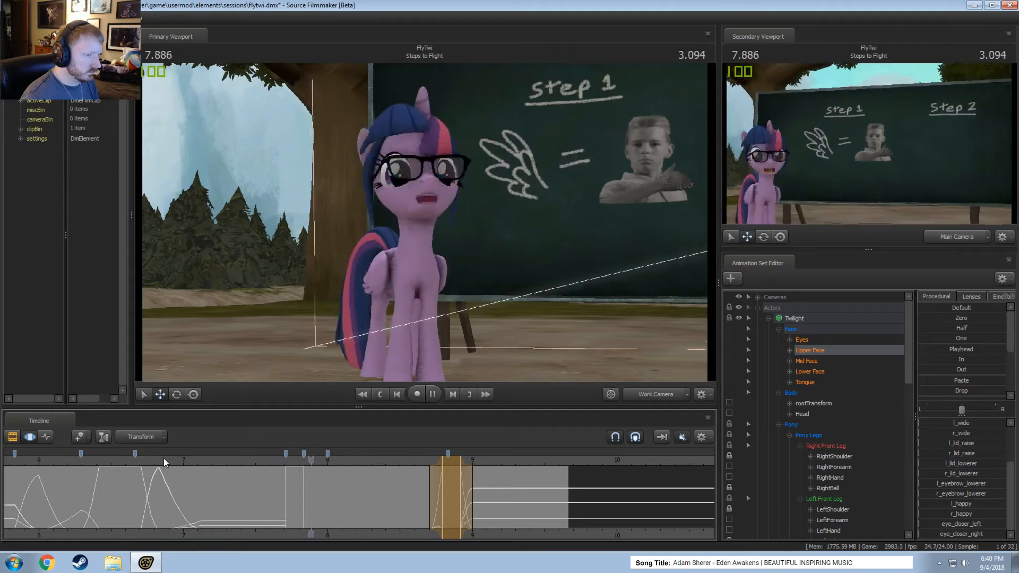
{"action": "key", "text": "space"}
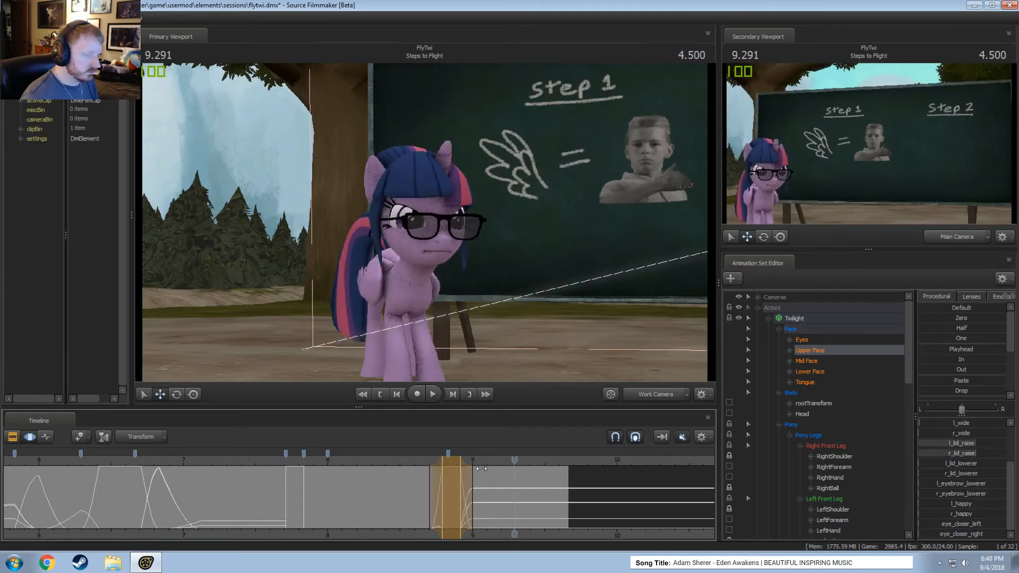
- Play back the head drop from about 8.6 seconds in a side view of Twilight
{"action": "left_click_drag", "start_coordinate": [481, 469], "coordinate": [448, 467]}
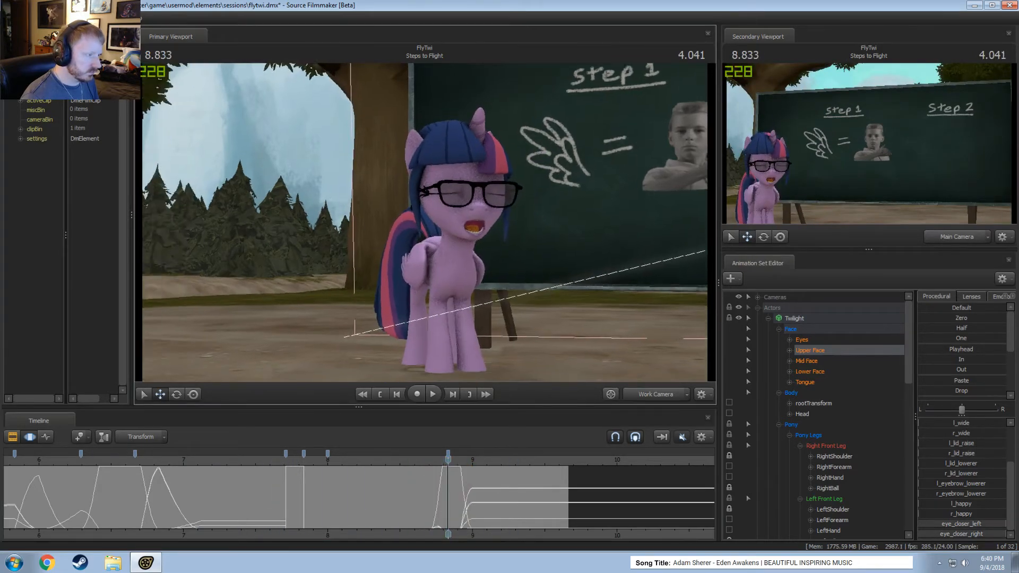
{"action": "left_click_drag", "start_coordinate": [424, 223], "coordinate": [549, 229]}
{"action": "left_click", "coordinate": [413, 473]}
{"action": "key", "text": "space"}
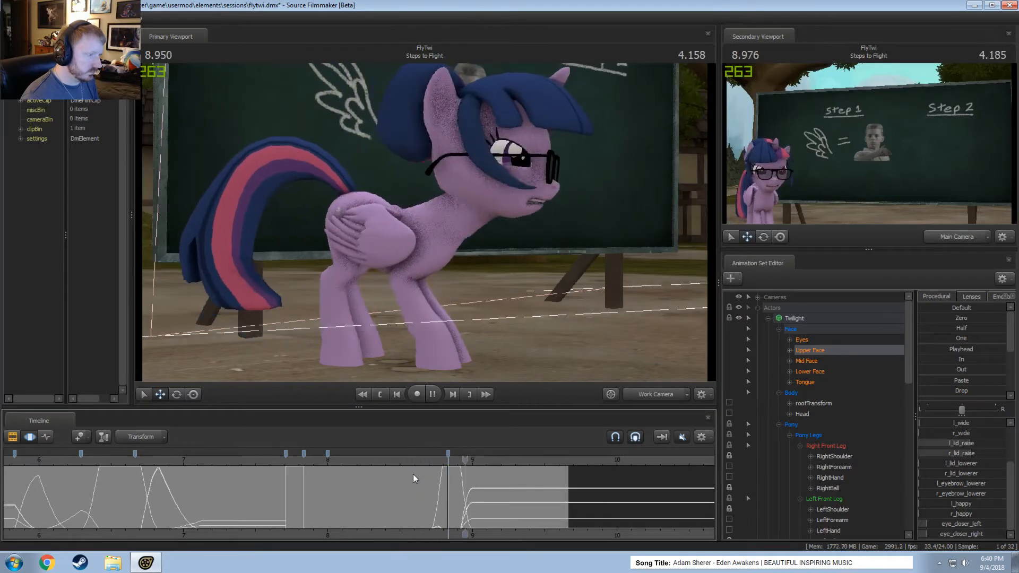
- Try shifting the pelvis forward at 8.875 seconds over a falloff time selection of about 8.7 to 9.04 seconds and play it back
{"action": "left_click_drag", "start_coordinate": [415, 473], "coordinate": [453, 504]}
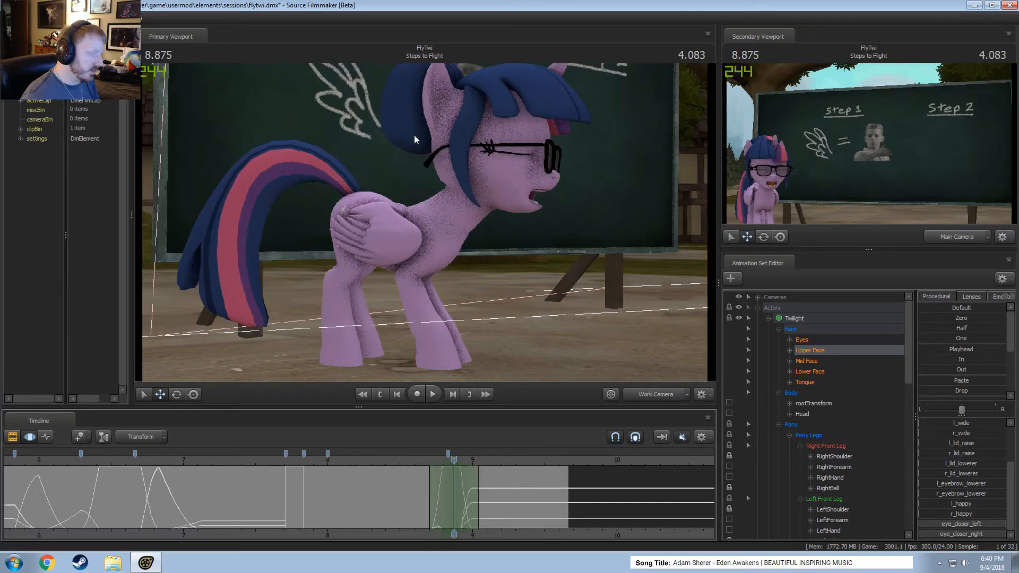
{"action": "left_click", "coordinate": [367, 218], "text": "ctrl"}
{"action": "mouse_move", "coordinate": [386, 219]}
{"action": "left_mouse_down", "text": "alt"}
{"action": "mouse_move", "coordinate": [423, 224]}
{"action": "mouse_move", "coordinate": [385, 219]}
{"action": "left_mouse_up", "text": "alt"}
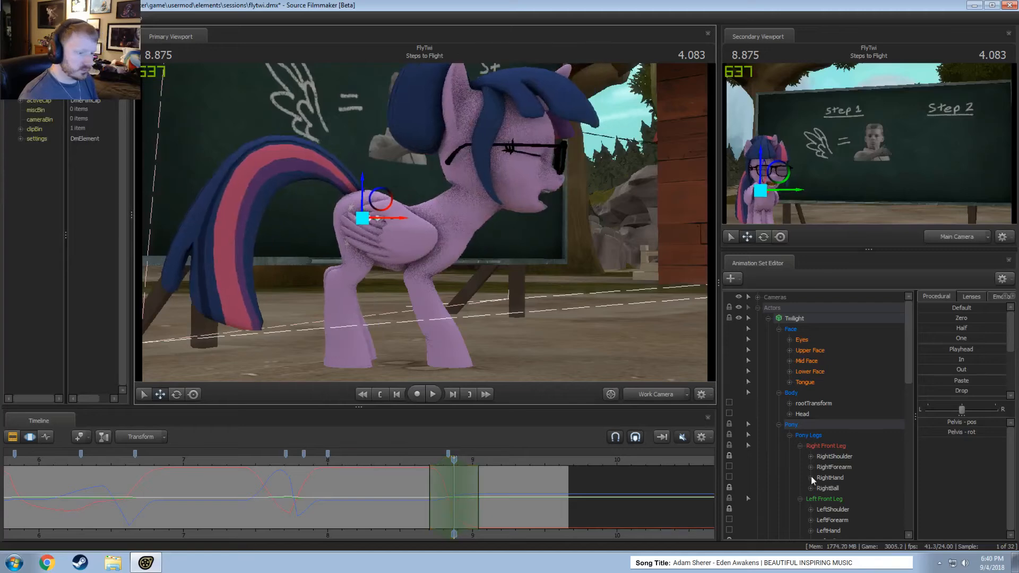
{"action": "scroll", "coordinate": [742, 403], "scroll_direction": "down", "scroll_amount": 3}
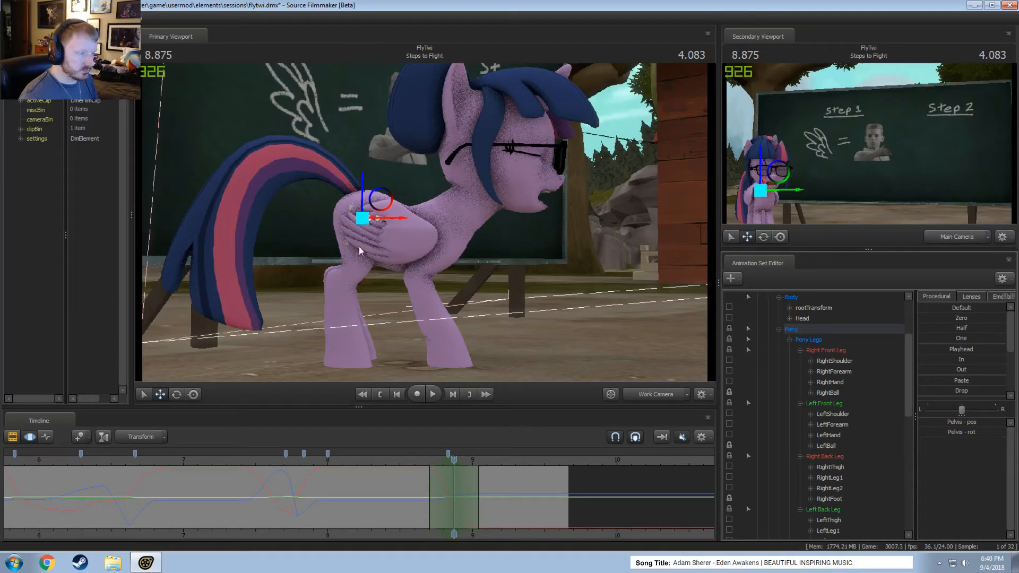
{"action": "left_click_drag", "start_coordinate": [379, 213], "coordinate": [406, 262]}
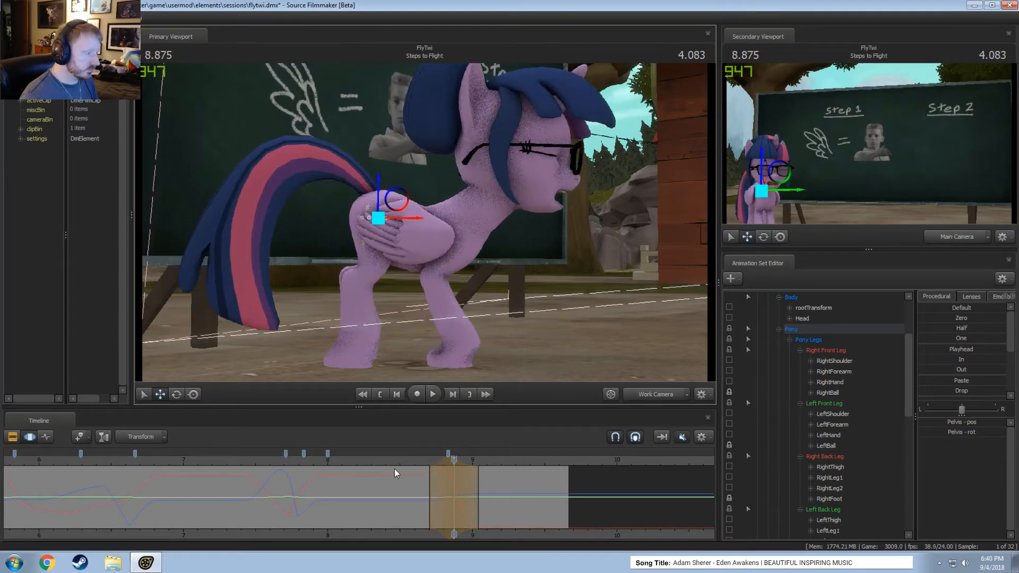
{"action": "key", "text": "space"}
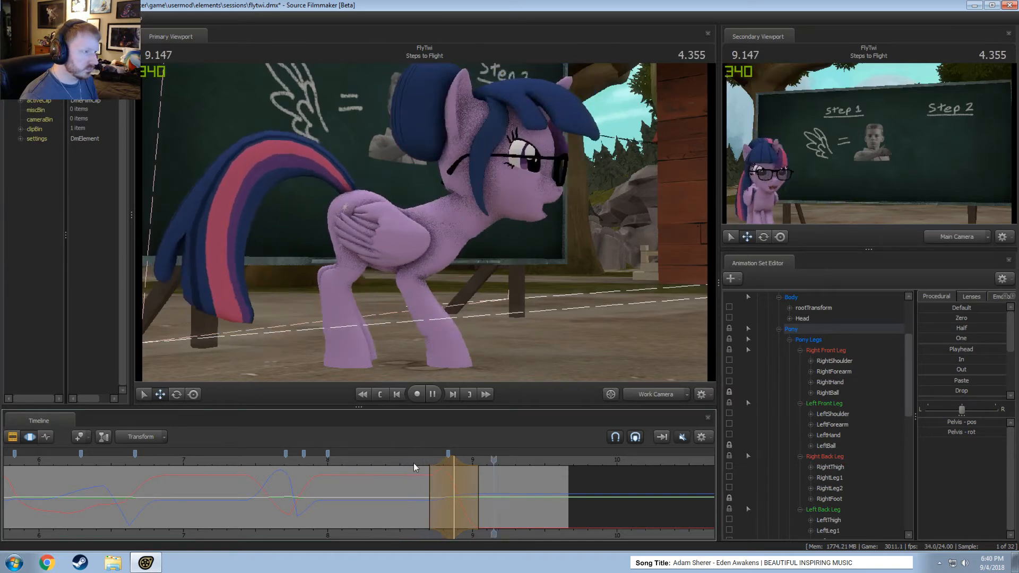
- Try retiming the forward pelvis shift to peak at about 8.96 seconds and end at about 9.2 seconds, then play it back
{"action": "key", "text": "space"}
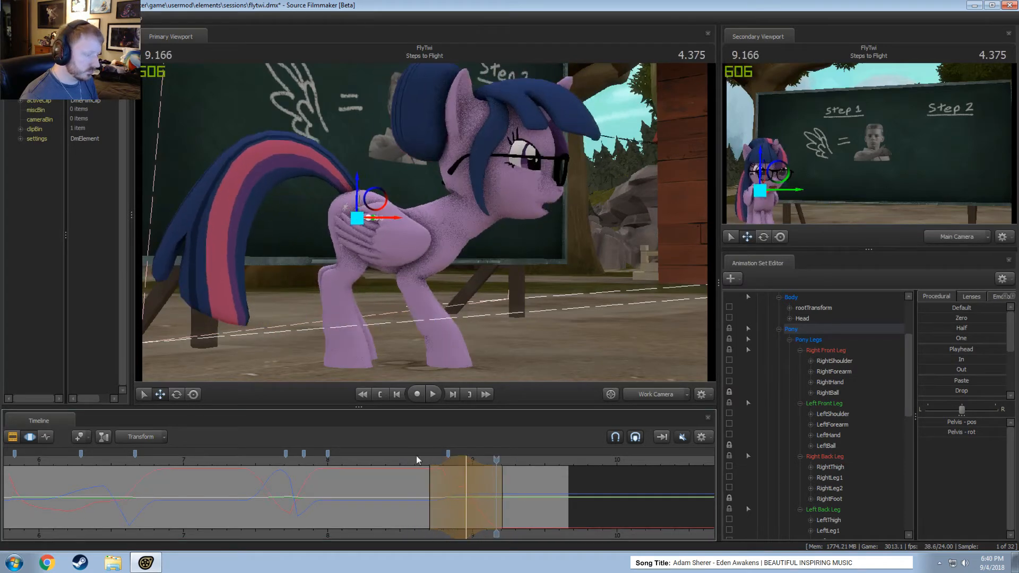
{"action": "left_click", "coordinate": [426, 464]}
{"action": "key", "text": "space"}
{"action": "key", "text": "space"}
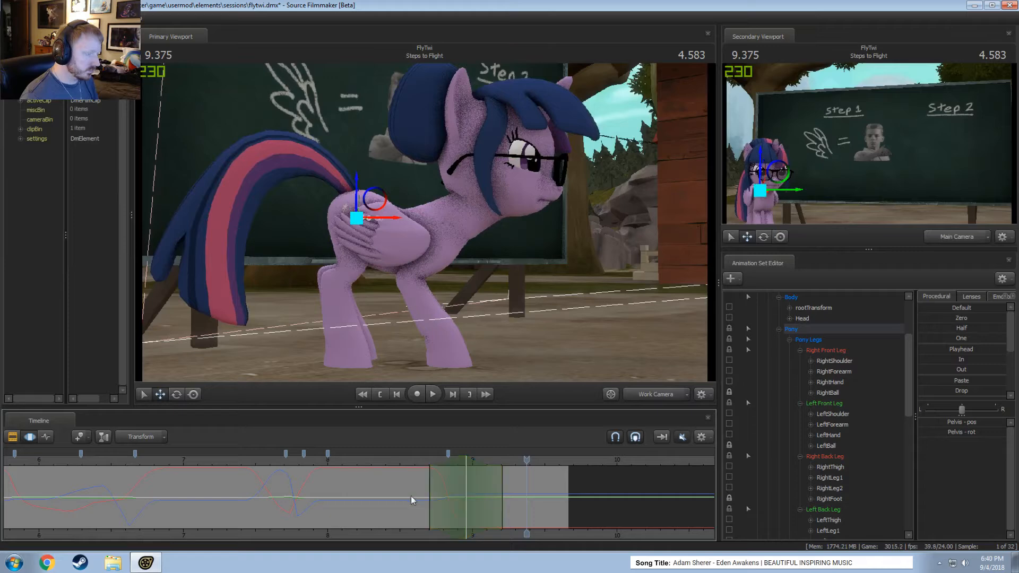
- Try nudging the pelvis forward at 8.791 seconds over a falloff time selection of about 8.54 to 9.04 seconds and play it back
{"action": "key", "text": "shift"}
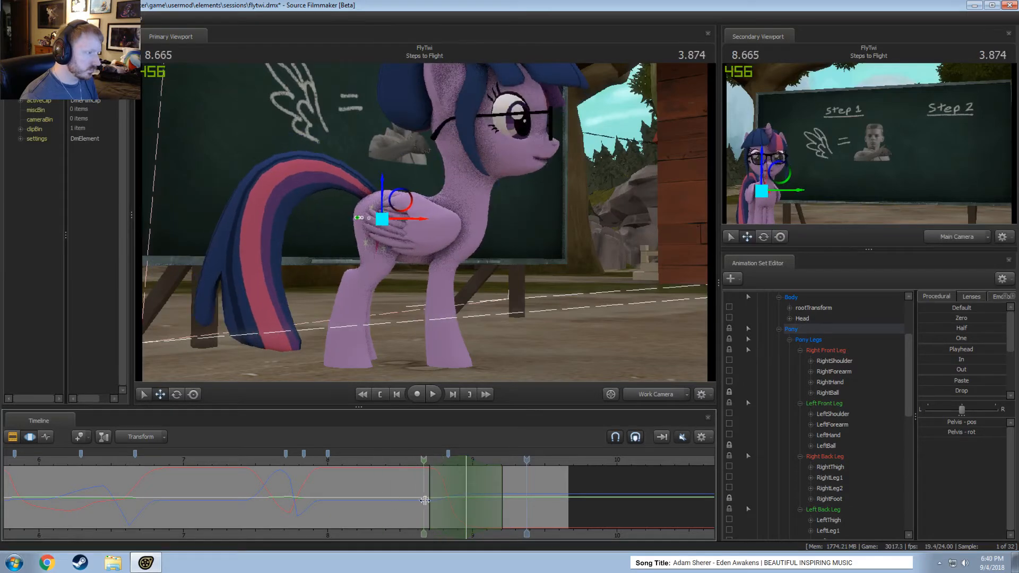
{"action": "left_click", "coordinate": [442, 502], "text": "shift"}
{"action": "scroll", "coordinate": [442, 502], "scroll_direction": "up", "scroll_amount": 3}
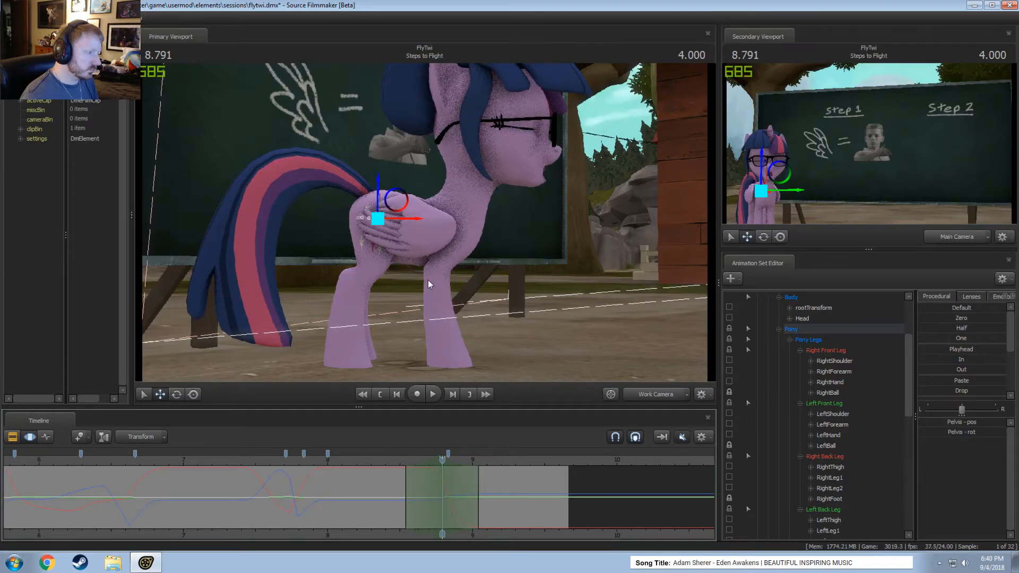
{"action": "left_click_drag", "start_coordinate": [407, 223], "coordinate": [417, 225]}
{"action": "key", "text": "e"}
{"action": "key", "text": "shift"}
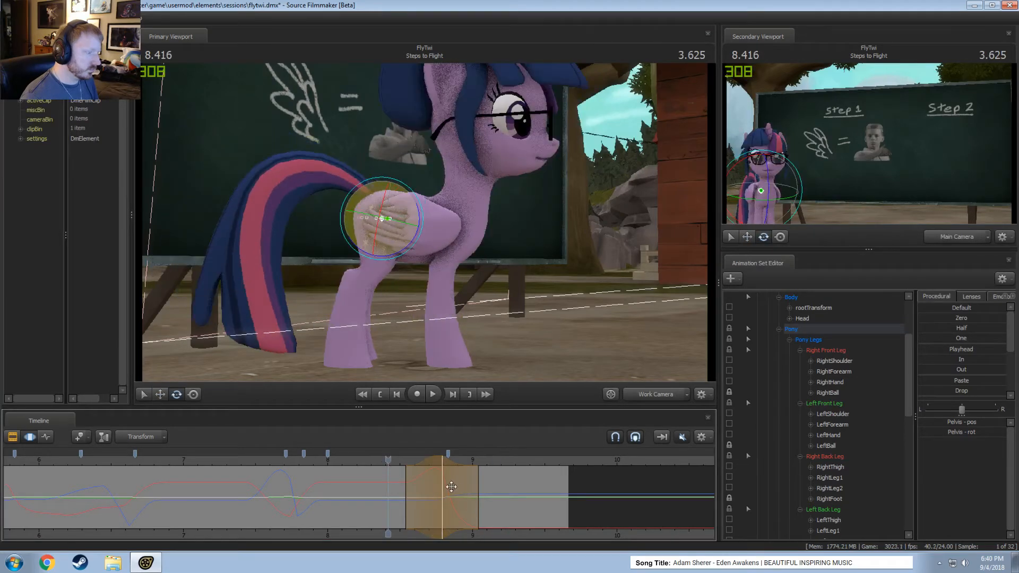
{"action": "key", "text": "space"}
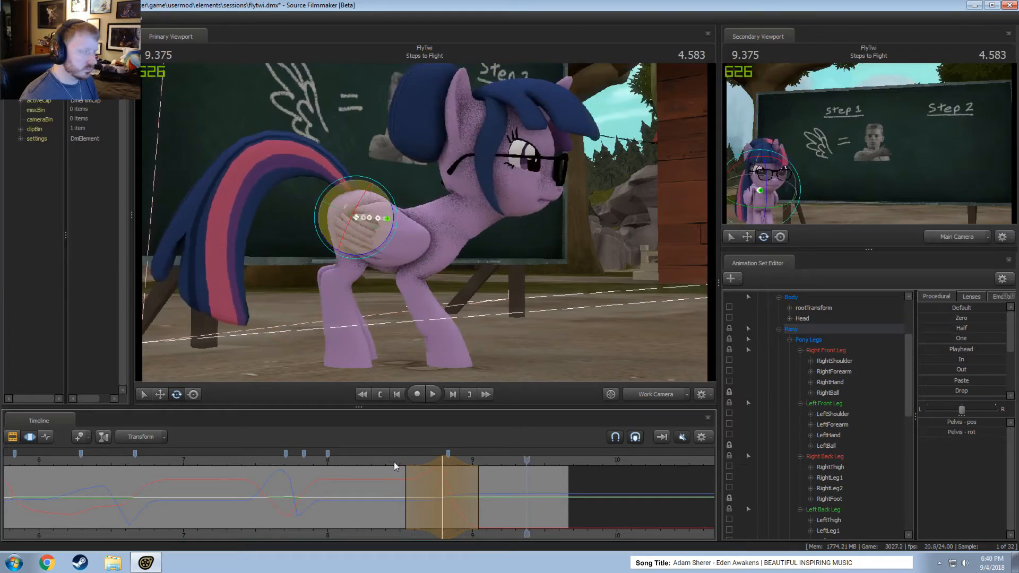
{"action": "key", "text": "space"}
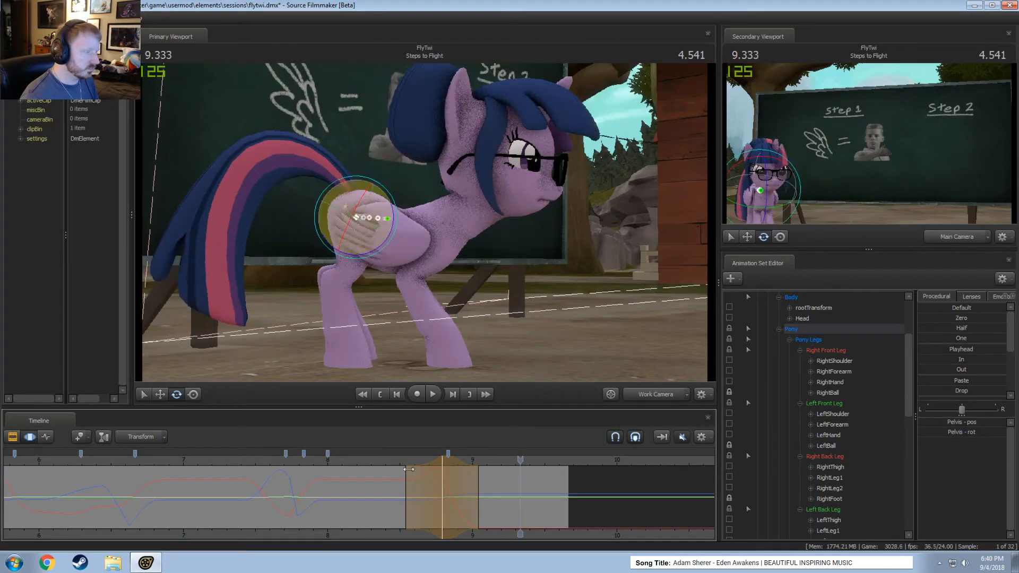
- Try moving the pelvis back and slightly up at 9.041 seconds over a falloff of about 8.7 to 9.38 seconds and play it back
{"action": "left_click", "coordinate": [477, 482]}
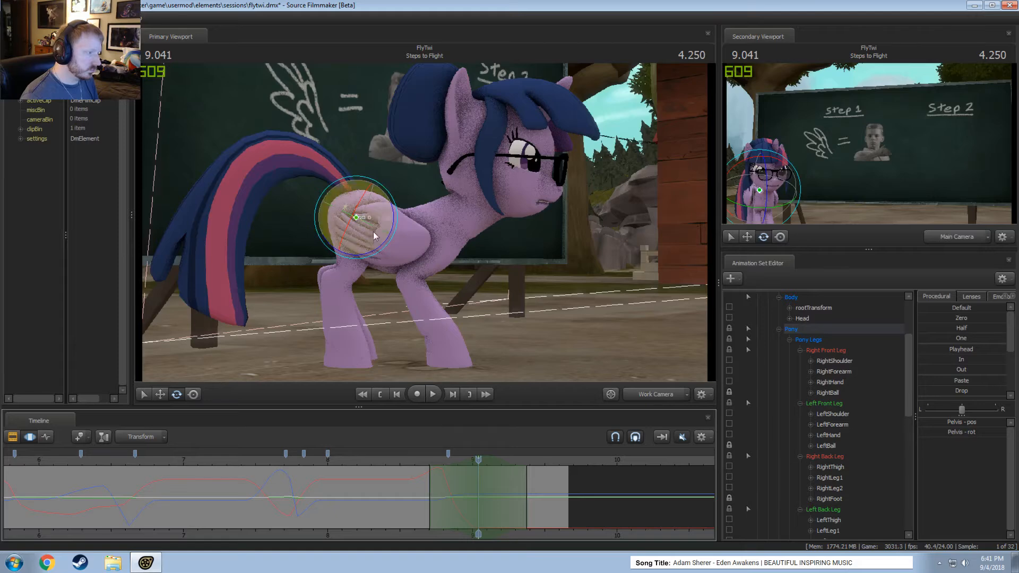
{"action": "left_click_drag", "start_coordinate": [390, 214], "coordinate": [367, 202]}
{"action": "key", "text": "w"}
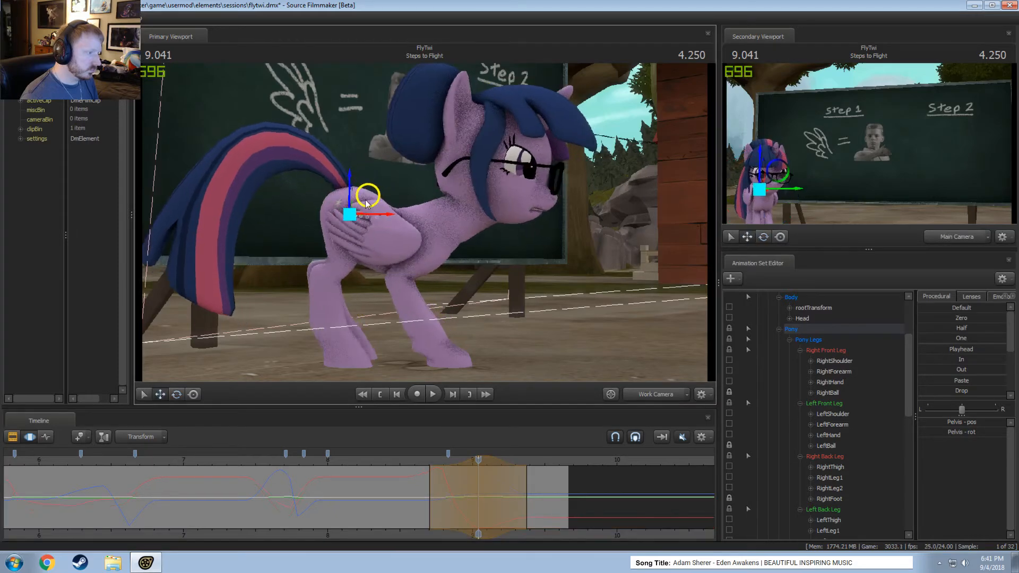
{"action": "key", "text": "space"}
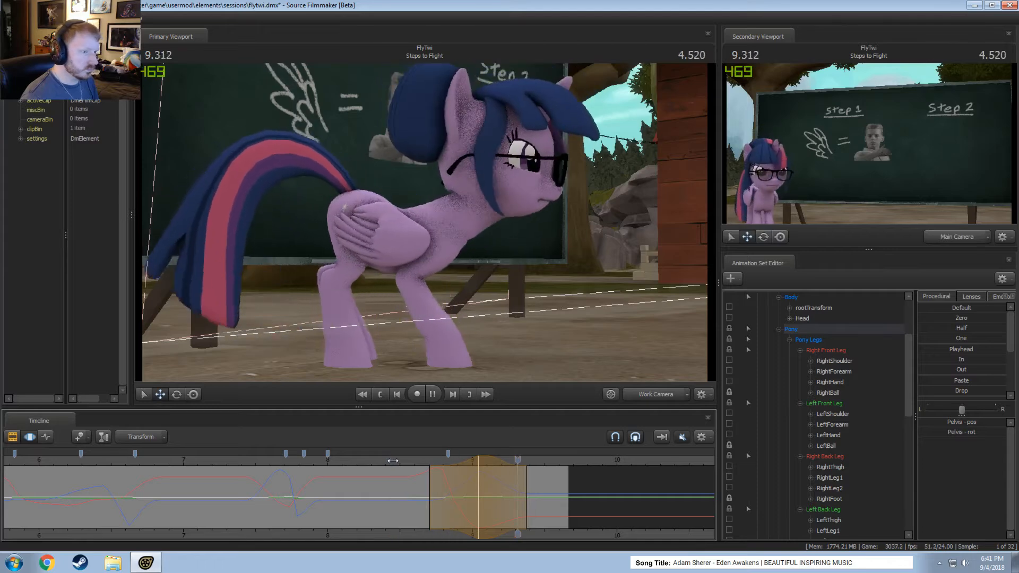
- Try retiming the backward pelvis move to span about 8.7 to 9.2 seconds, peaking at about 8.96 seconds, and play it back repeatedly
{"action": "left_click_drag", "start_coordinate": [478, 463], "coordinate": [472, 463]}
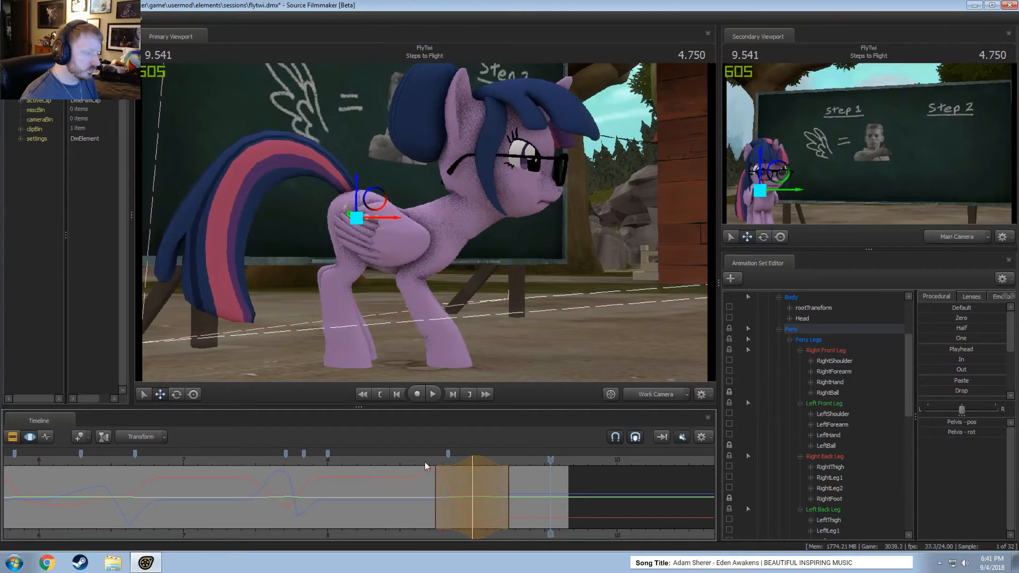
{"action": "key", "text": "space"}
{"action": "left_click", "coordinate": [424, 462]}
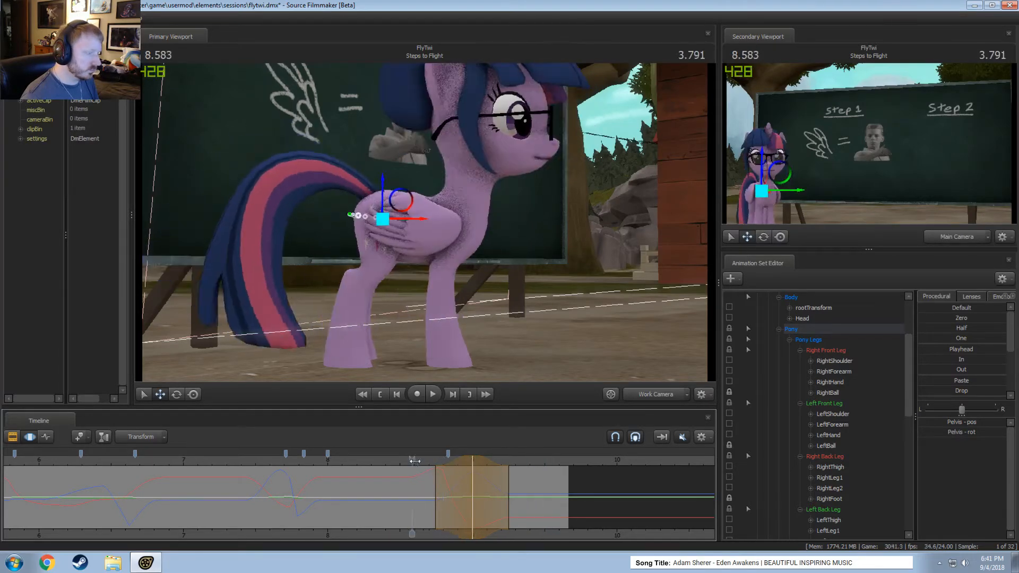
{"action": "left_click_drag", "start_coordinate": [451, 465], "coordinate": [405, 465]}
{"action": "key", "text": "space"}
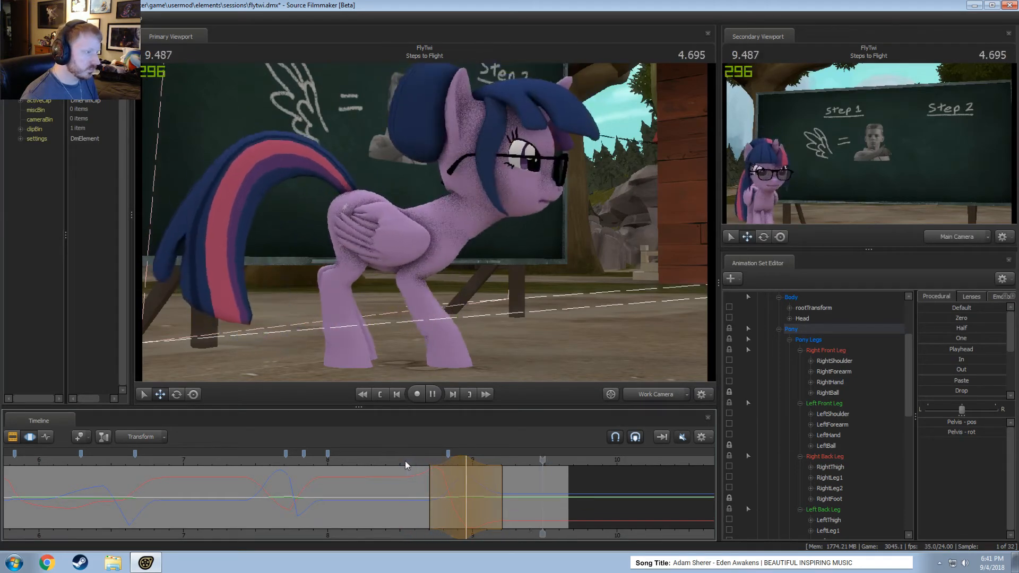
{"action": "left_click", "coordinate": [381, 455]}
{"action": "key", "text": "space"}
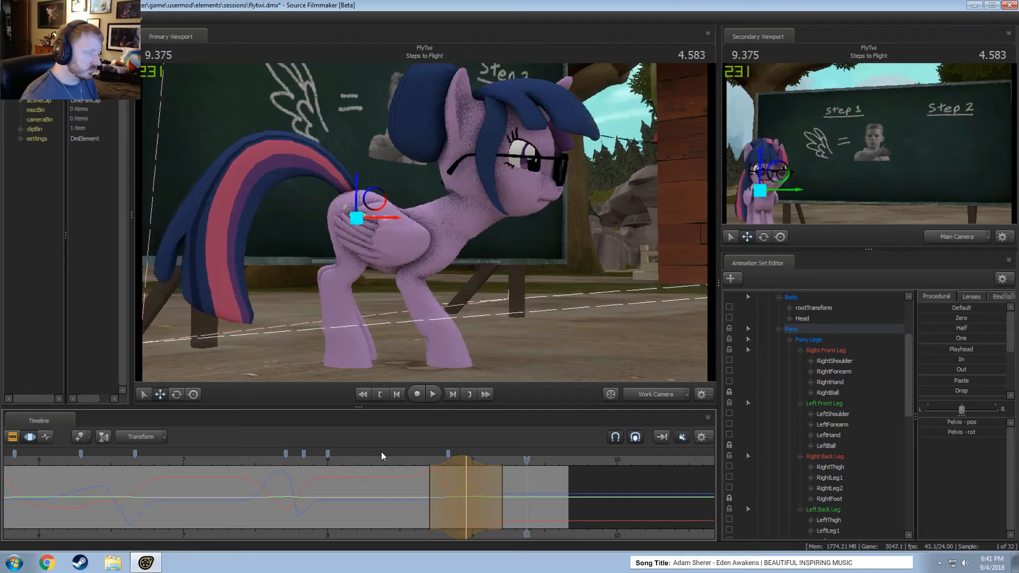
{"action": "left_click", "coordinate": [381, 453]}
{"action": "key", "text": "space"}
{"action": "key", "text": "space"}
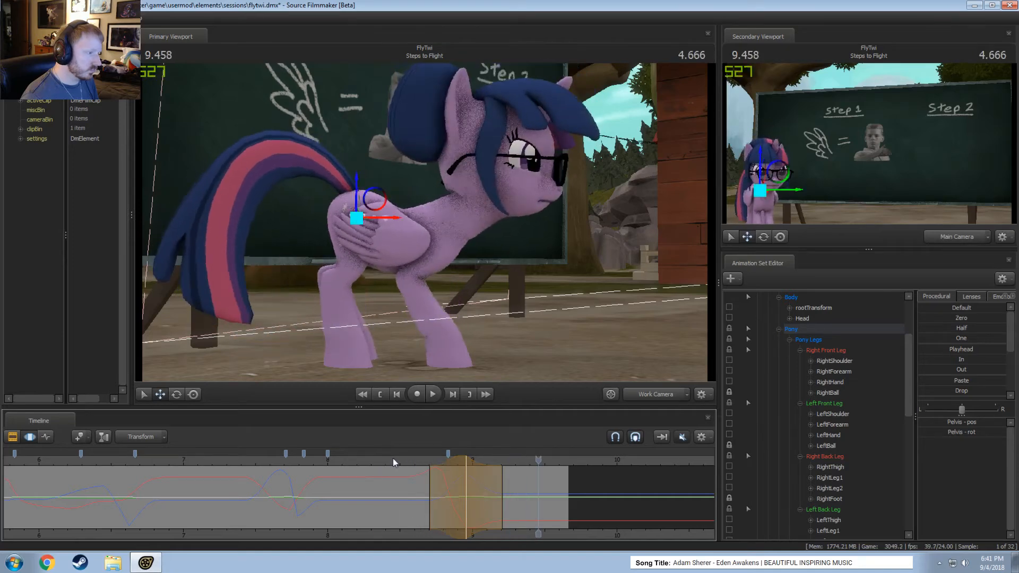
- Try extending the end of the pelvis falloff to about 9.4 seconds and then 9.3 seconds, playing back each timing
{"action": "left_click", "coordinate": [416, 461]}
{"action": "key", "text": "space"}
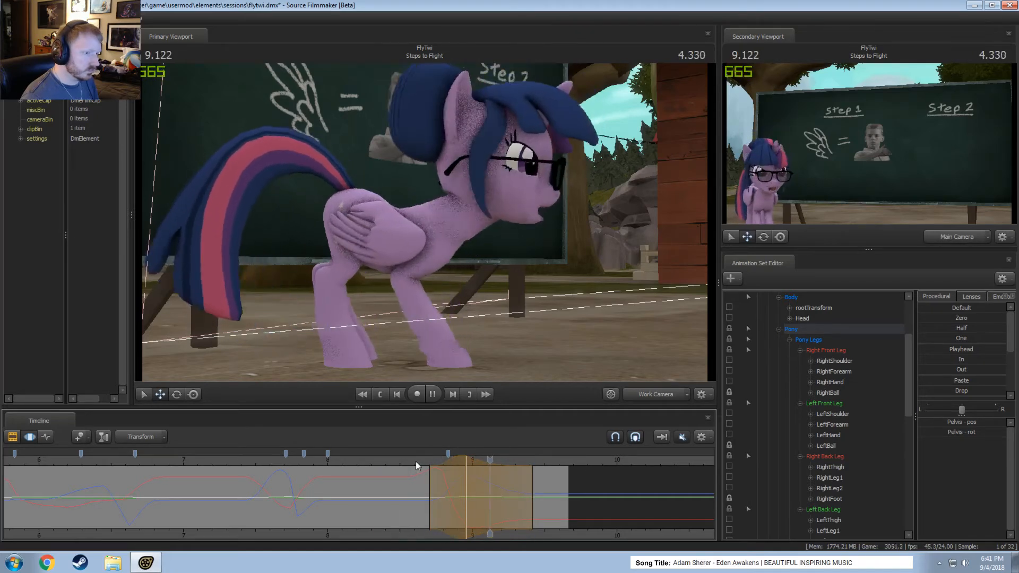
{"action": "left_click", "coordinate": [406, 461]}
{"action": "key", "text": "space"}
{"action": "key", "text": "space"}
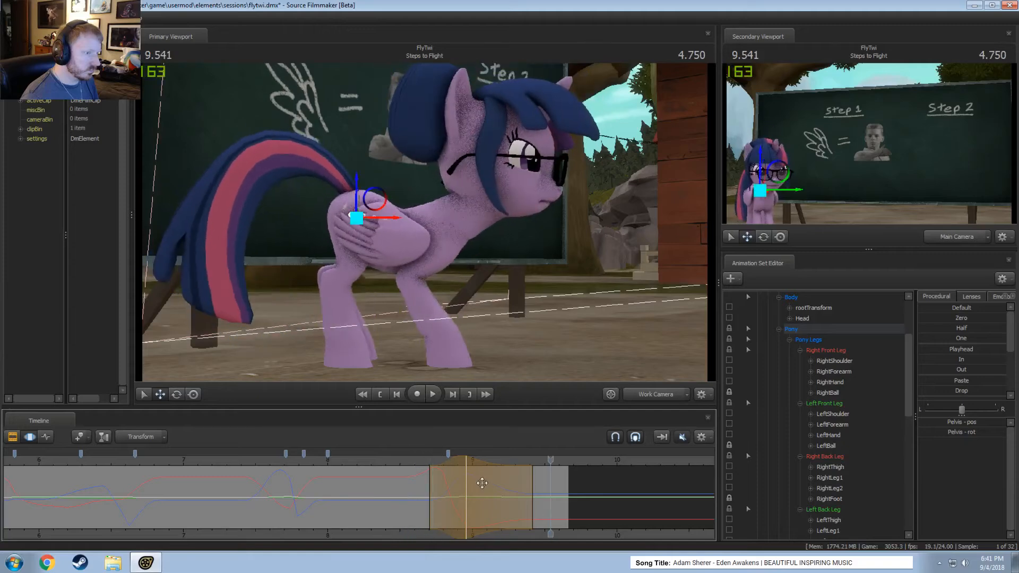
{"action": "left_click", "coordinate": [407, 464]}
{"action": "left_click", "coordinate": [406, 464]}
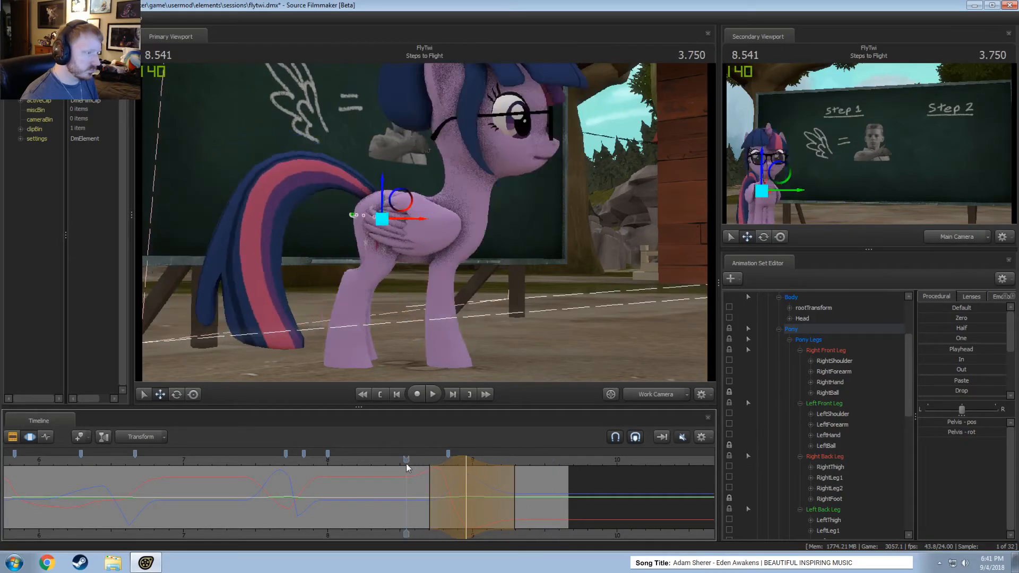
{"action": "left_click", "coordinate": [406, 464]}
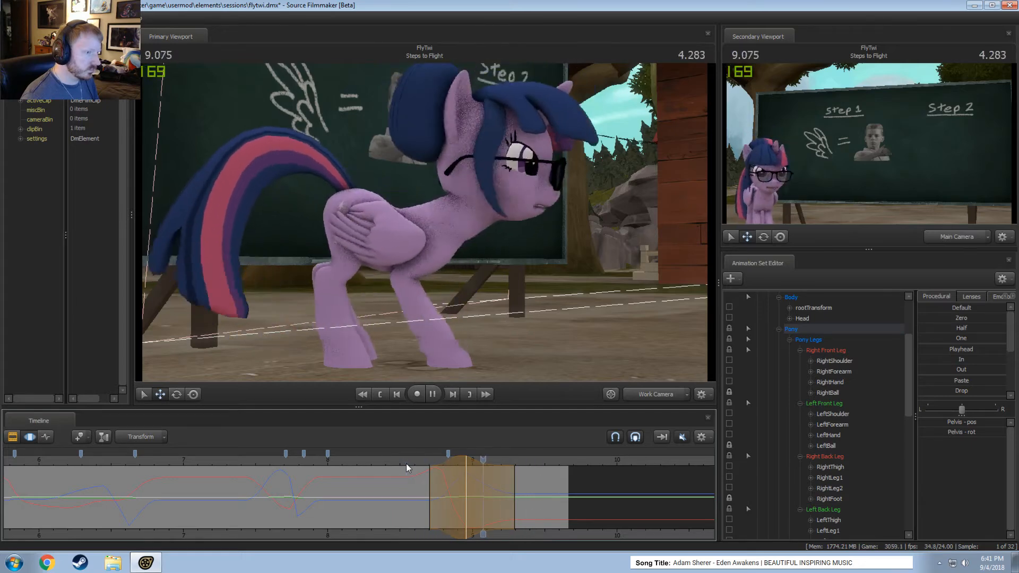
{"action": "key", "text": "space"}
- Undo the recent pelvis moves and their retiming
{"action": "key", "text": "ctrl+z"}
{"action": "key", "text": "ctrl+z"}
{"action": "key", "text": "ctrl+z"}
{"action": "key", "text": "ctrl+z"}
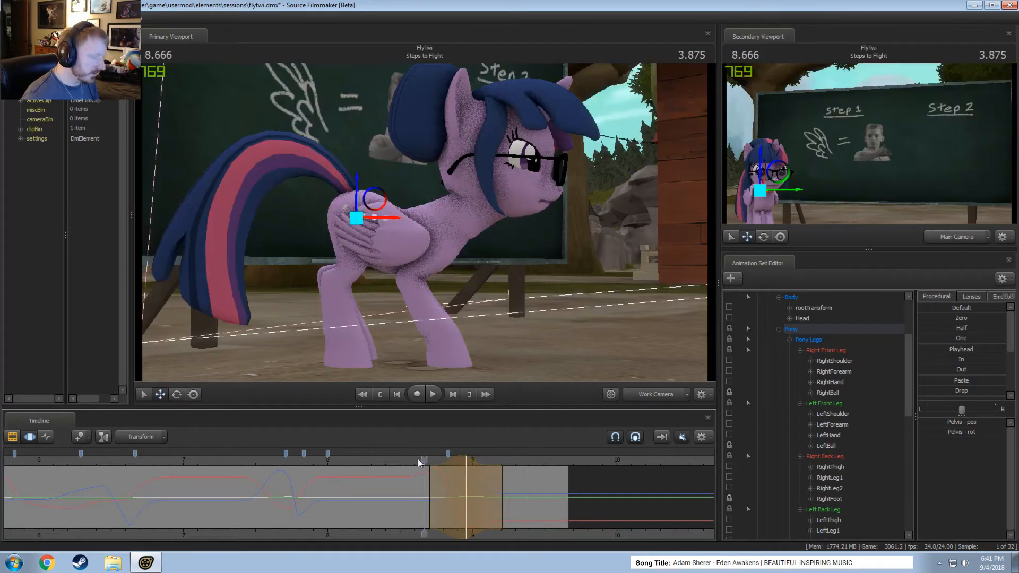
{"action": "key", "text": "ctrl+z"}
{"action": "key", "text": "ctrl+z"}
- Lower the pelvis slightly at 8.916 seconds over a falloff time selection of about 8.66 to 9.16 seconds and play it back
{"action": "left_click_drag", "start_coordinate": [412, 480], "coordinate": [459, 507]}
{"action": "left_click", "coordinate": [457, 506], "text": "shift"}
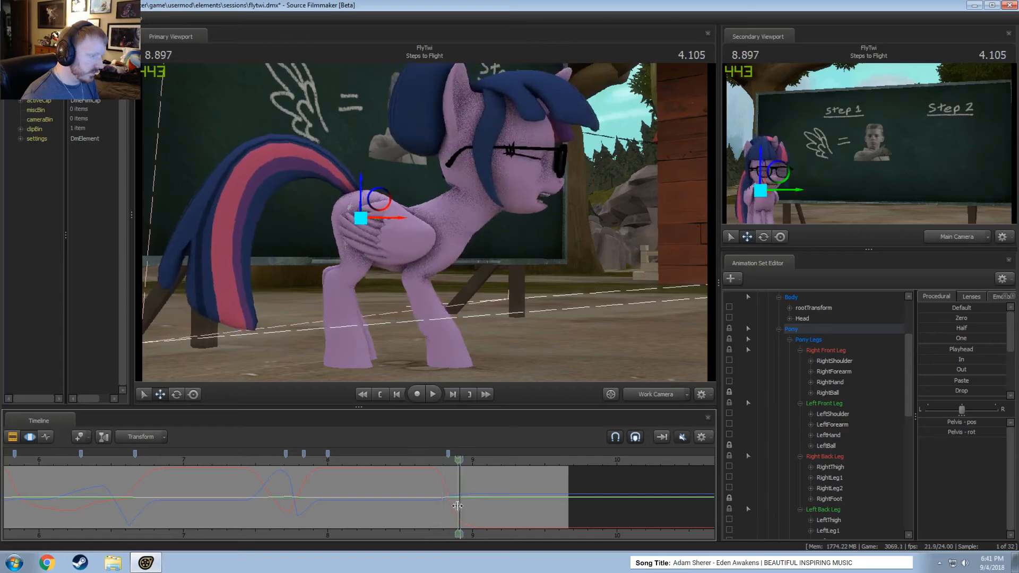
{"action": "scroll", "coordinate": [457, 506], "scroll_direction": "up", "scroll_amount": 5}
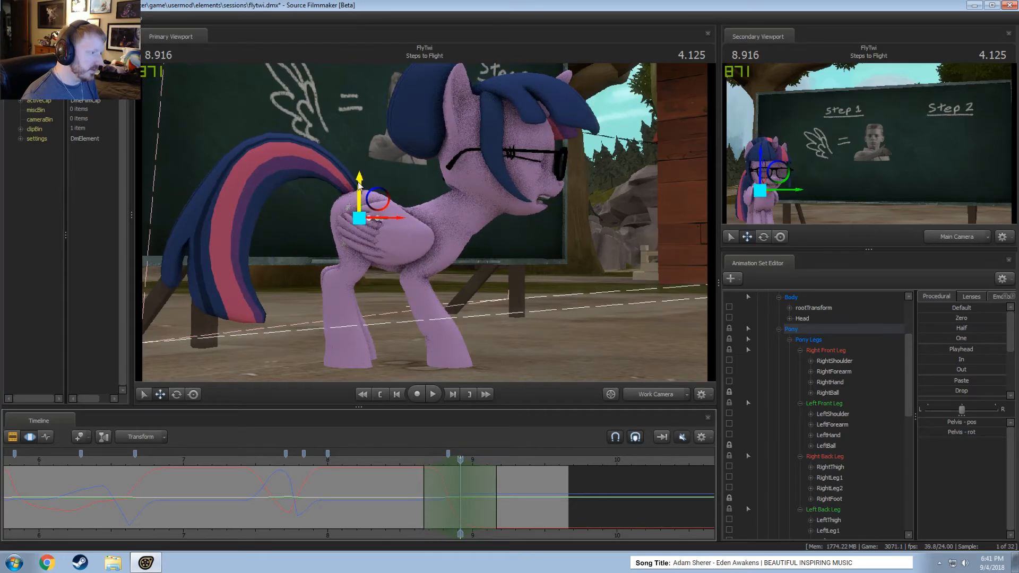
{"action": "left_click_drag", "start_coordinate": [358, 183], "coordinate": [359, 189]}
{"action": "left_click", "coordinate": [408, 460]}
{"action": "key", "text": "space"}
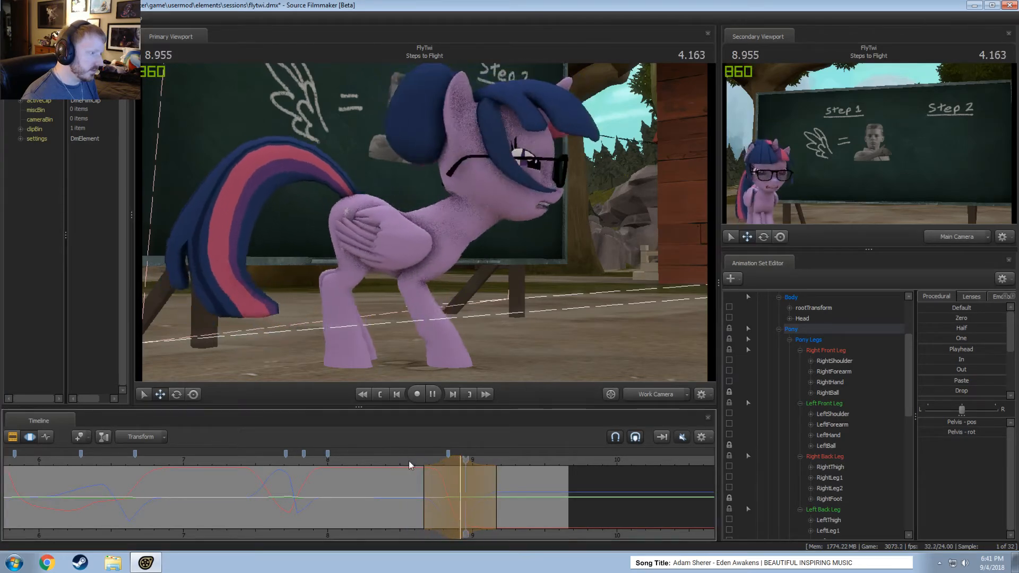
- Play back the pelvis motion, then lower the pelvis slightly at 8.875 seconds over a time selection of about 8.62 to 9.12 seconds
{"action": "key", "text": "space"}
{"action": "left_click", "coordinate": [409, 460]}
{"action": "key", "text": "space"}
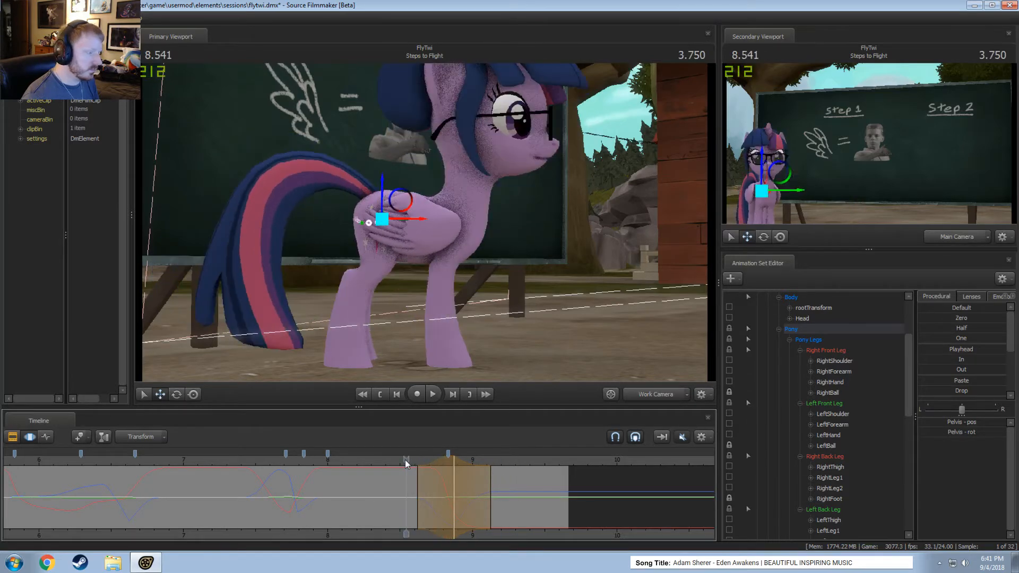
{"action": "left_click", "coordinate": [454, 473]}
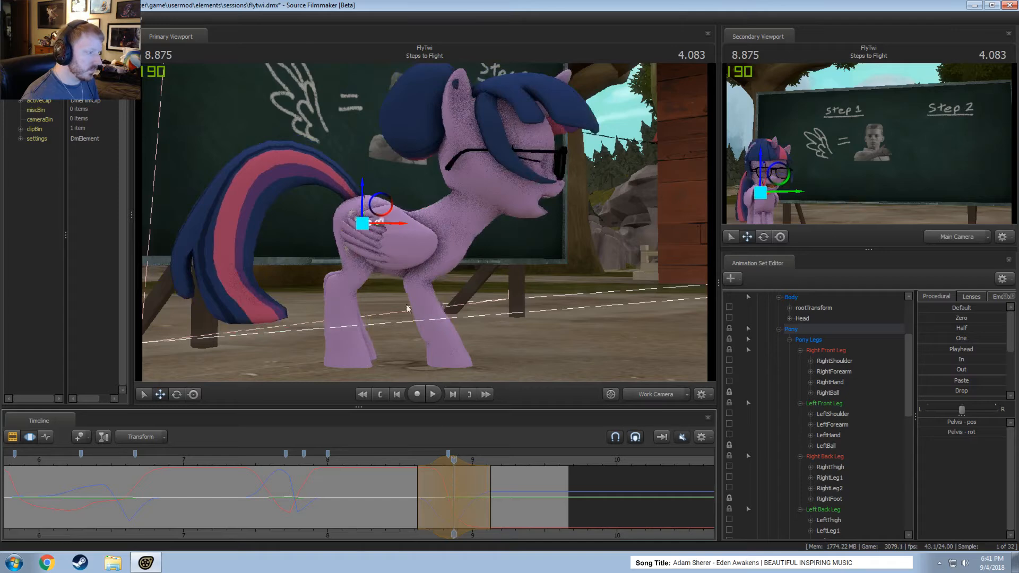
{"action": "left_click_drag", "start_coordinate": [375, 202], "coordinate": [369, 194]}
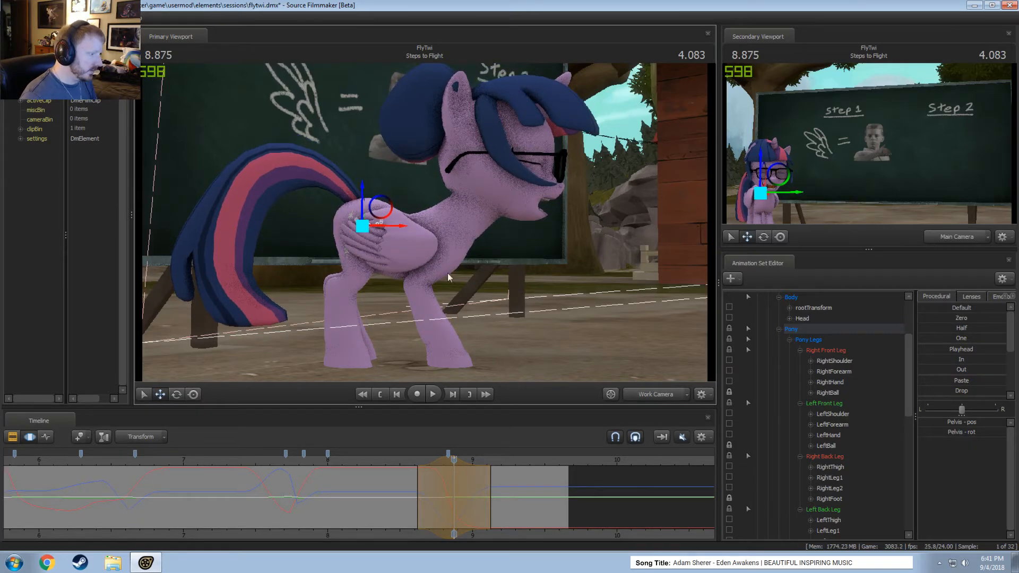
- Adjust the right back leg at 8.875 seconds by rotating RightLeg1 and RightLeg2 to follow the lowered pelvis
{"action": "left_click_drag", "start_coordinate": [448, 272], "coordinate": [406, 189]}
{"action": "left_click", "coordinate": [399, 222]}
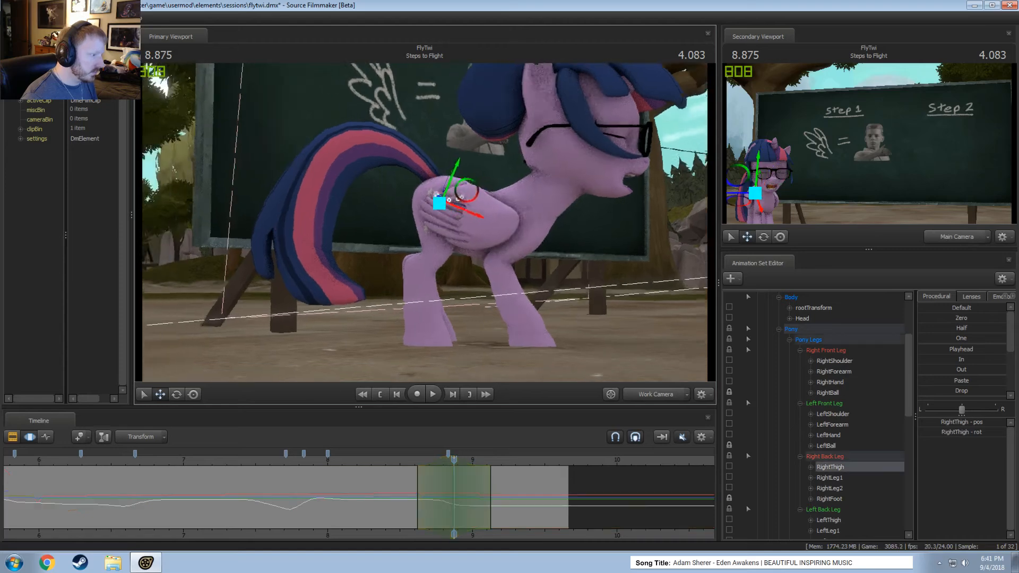
{"action": "scroll", "coordinate": [452, 187], "scroll_direction": "up", "scroll_amount": 3}
{"action": "left_click_drag", "start_coordinate": [452, 187], "coordinate": [458, 184]}
{"action": "left_click", "coordinate": [415, 230]}
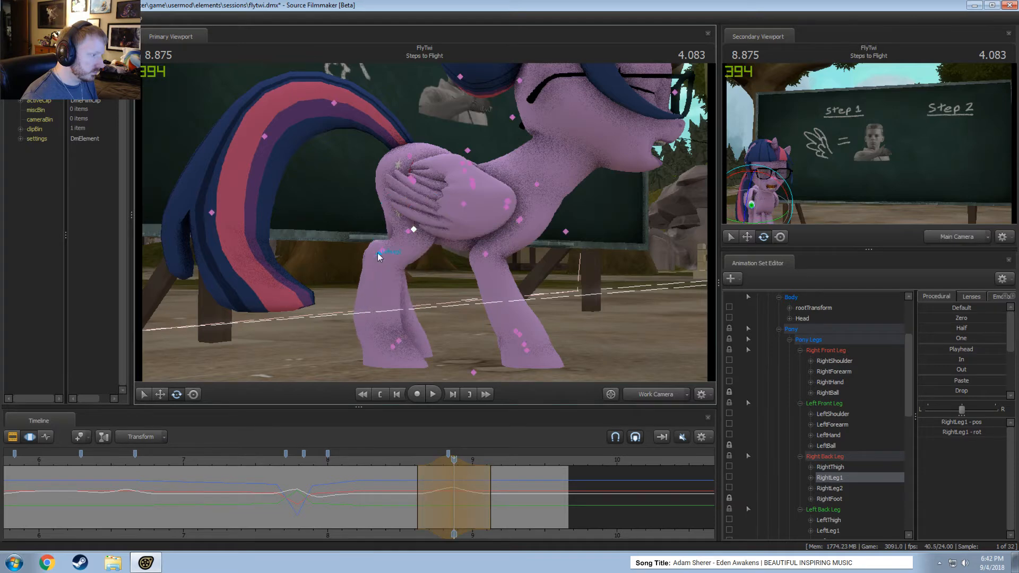
{"action": "left_click", "coordinate": [379, 253]}
{"action": "left_click_drag", "start_coordinate": [421, 260], "coordinate": [425, 253]}
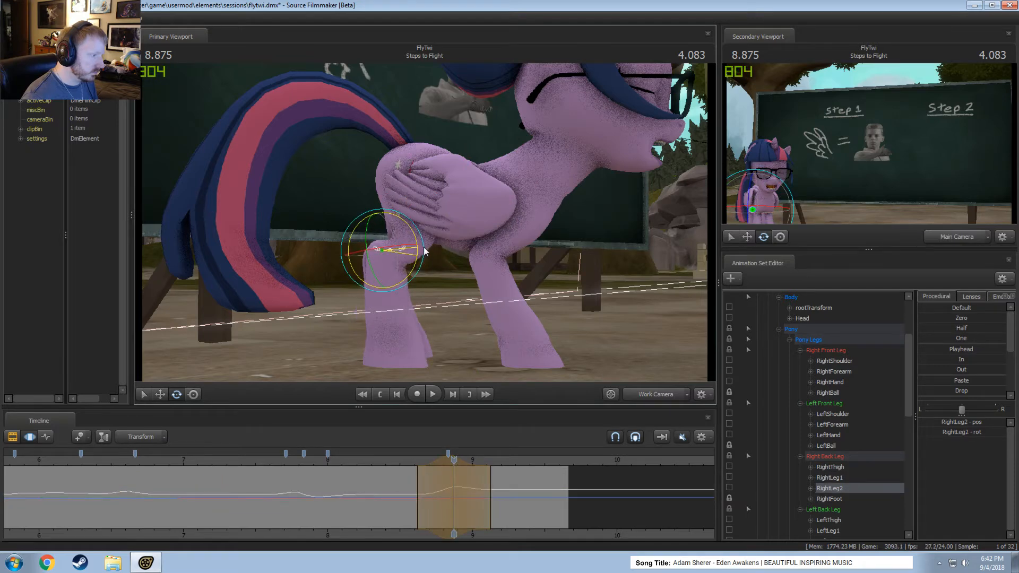
- Rotate RightLeg1 and RightLeg2 together slightly to correct the right back leg as seen from the front
{"action": "left_click_drag", "start_coordinate": [525, 289], "coordinate": [426, 239], "text": "alt"}
{"action": "left_click", "coordinate": [410, 230], "text": "ctrl+shift"}
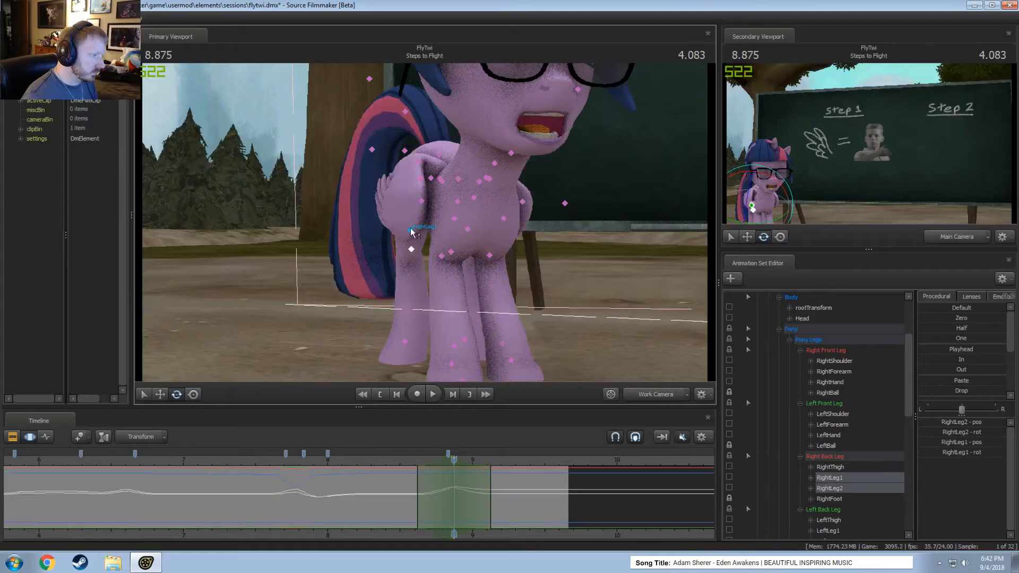
{"action": "left_click_drag", "start_coordinate": [427, 202], "coordinate": [432, 202]}
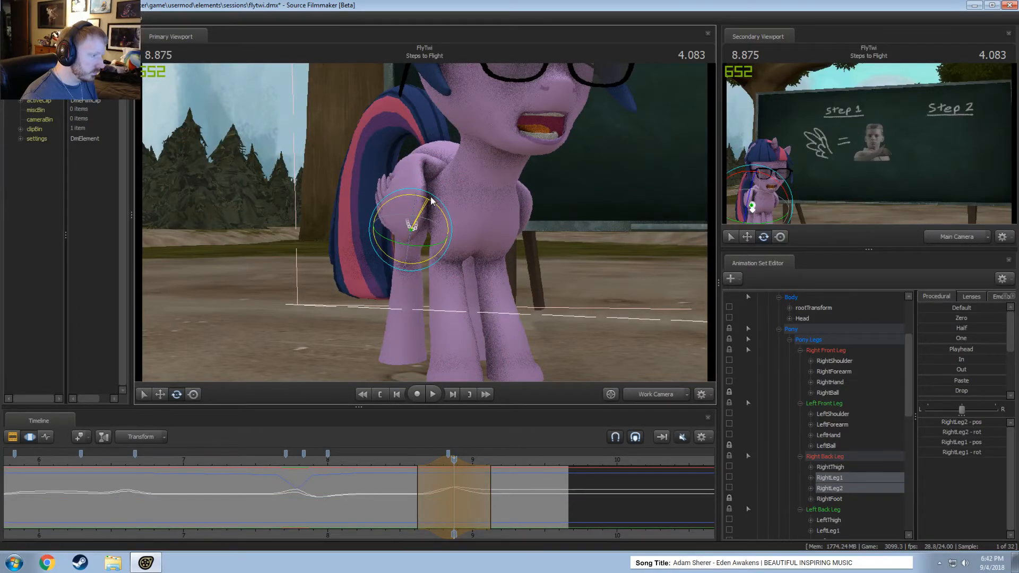
- Rotate LeftThigh, LeftLeg1 and LeftLeg2 at 8.875 seconds to match the left back leg to the lowered pelvis
{"action": "left_click_drag", "start_coordinate": [541, 247], "coordinate": [448, 227], "text": "alt"}
{"action": "left_click", "coordinate": [439, 181]}
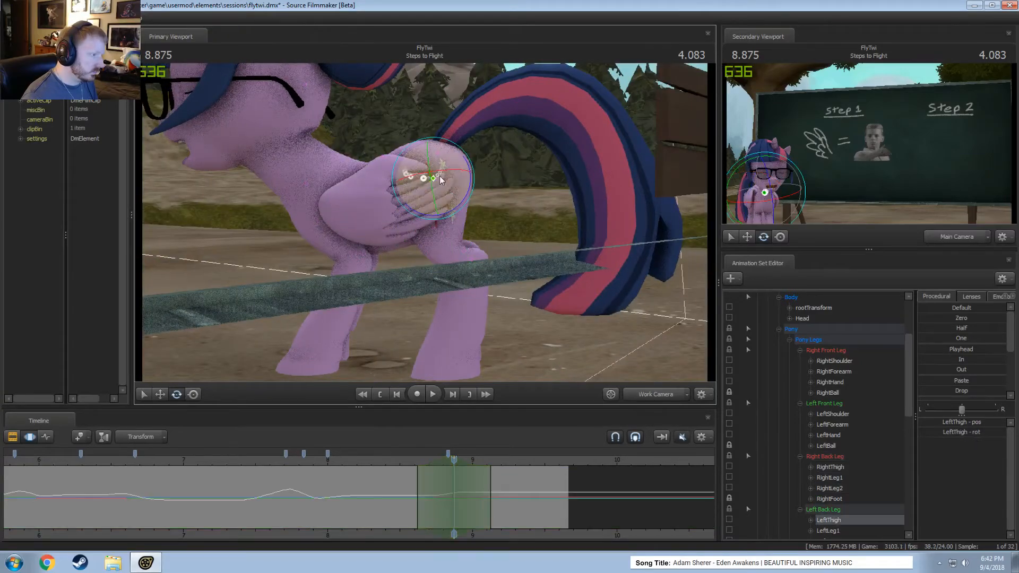
{"action": "key", "text": "alt"}
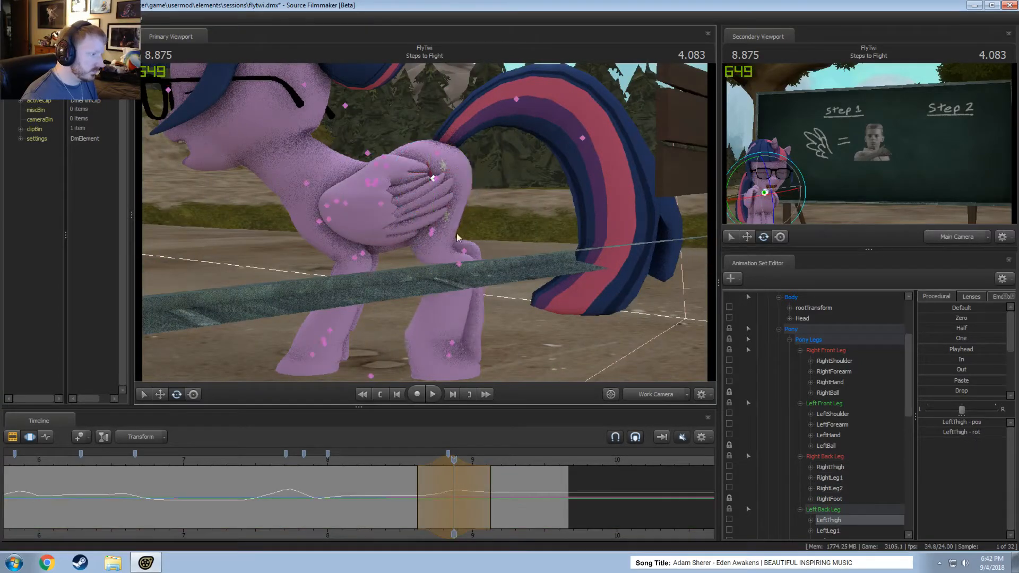
{"action": "left_click", "coordinate": [432, 230]}
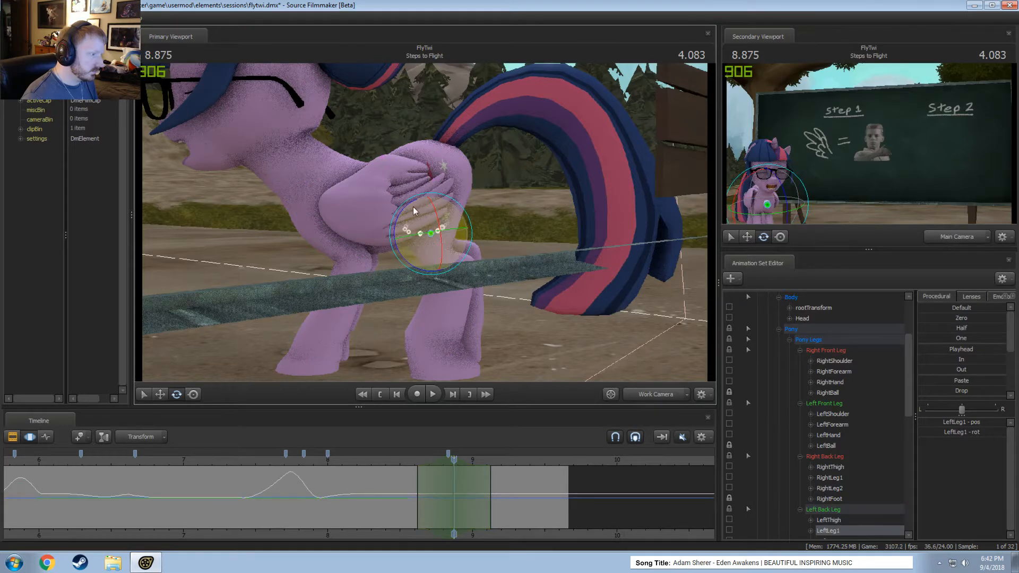
{"action": "key", "text": "alt"}
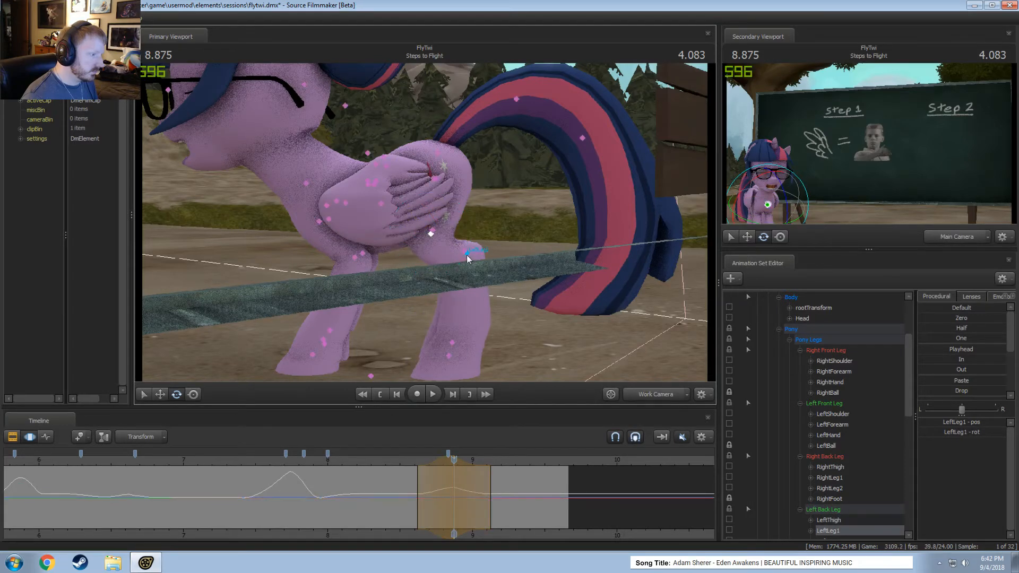
{"action": "left_click", "coordinate": [466, 253]}
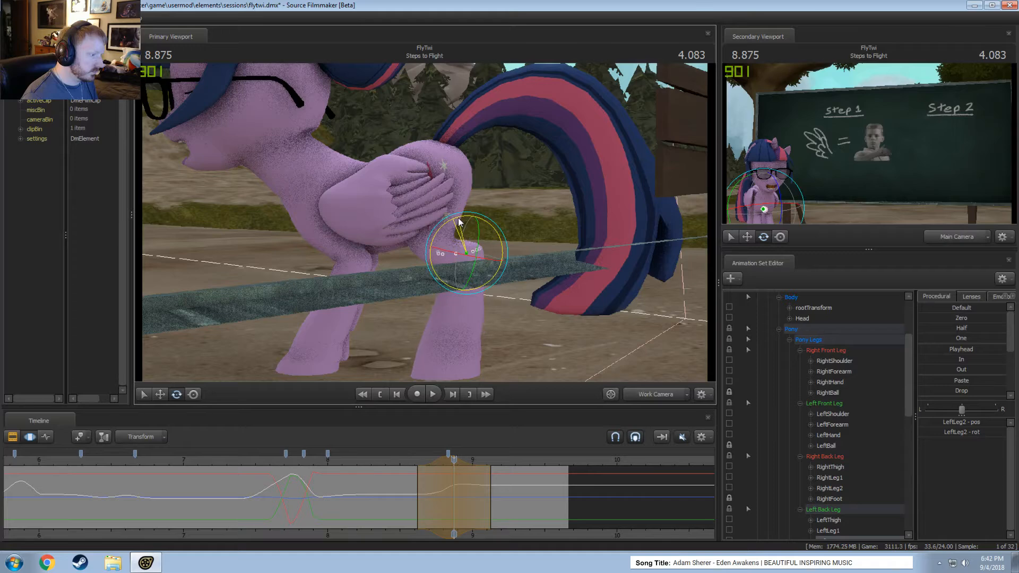
- Rotate LeftLeg1 and LeftLeg2 to correct the left back leg as seen from the front, and play back the motion
{"action": "left_click_drag", "start_coordinate": [428, 223], "coordinate": [494, 223], "text": "alt"}
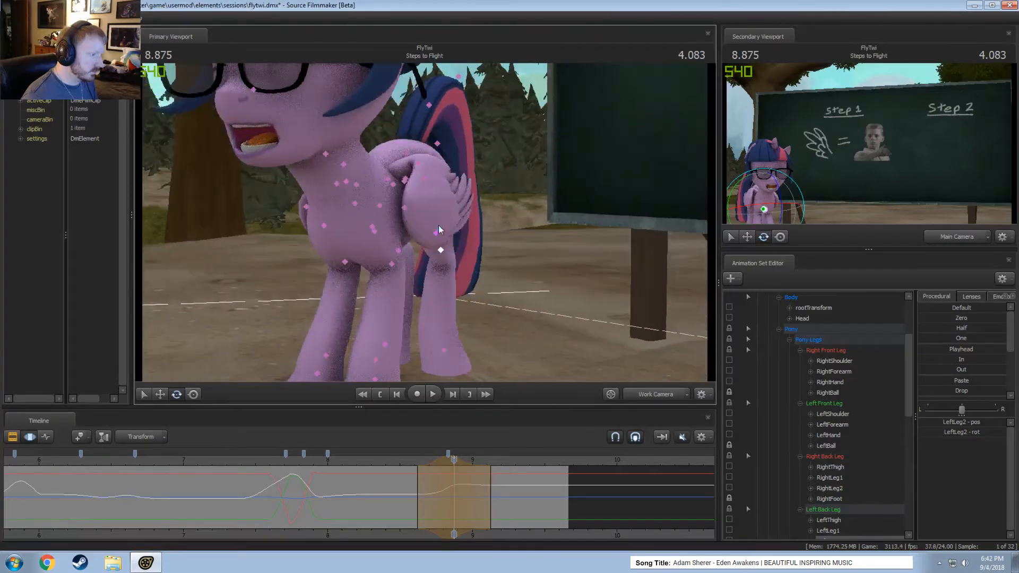
{"action": "left_click", "coordinate": [436, 233], "text": "ctrl"}
{"action": "left_click", "coordinate": [440, 247], "text": "ctrl"}
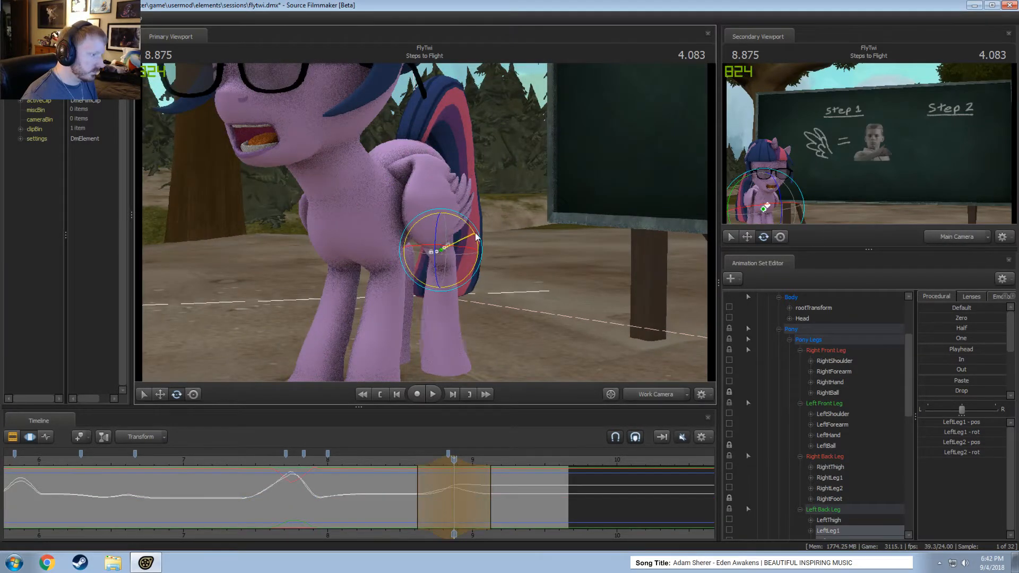
{"action": "left_click_drag", "start_coordinate": [507, 239], "coordinate": [408, 241], "text": "alt"}
{"action": "key", "text": "space"}
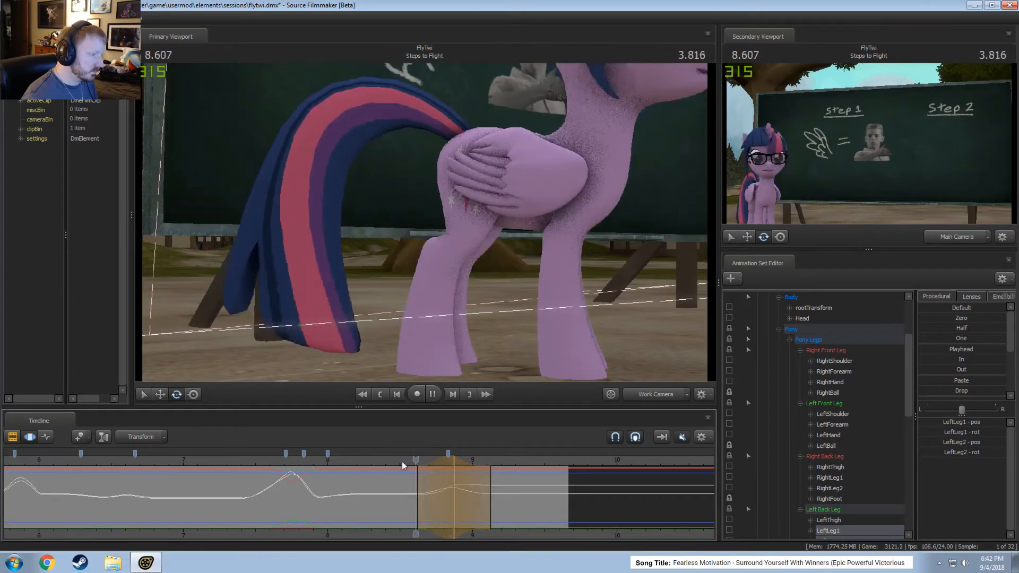
{"action": "key", "text": "space"}
- Return to 8.875 seconds and rotate RightShoulder and LeftShoulder together to adjust the front legs
{"action": "left_click", "coordinate": [447, 480]}
{"action": "mouse_move", "coordinate": [446, 480]}
{"action": "left_mouse_down"}
{"action": "mouse_move", "coordinate": [489, 488]}
{"action": "mouse_move", "coordinate": [453, 482]}
{"action": "left_mouse_up"}
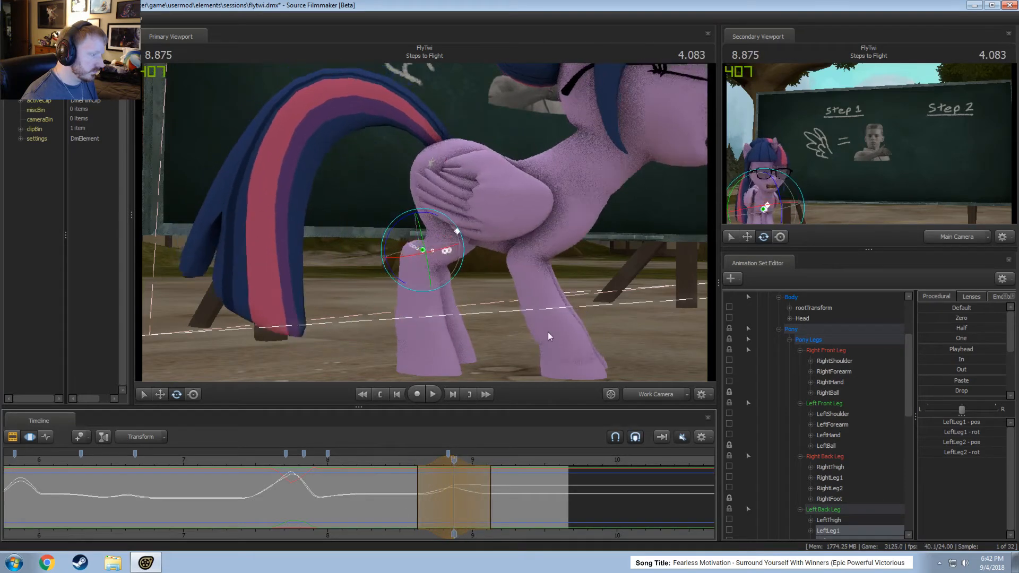
{"action": "left_click_drag", "start_coordinate": [548, 332], "coordinate": [425, 239]}
{"action": "left_click_drag", "start_coordinate": [482, 405], "coordinate": [426, 222]}
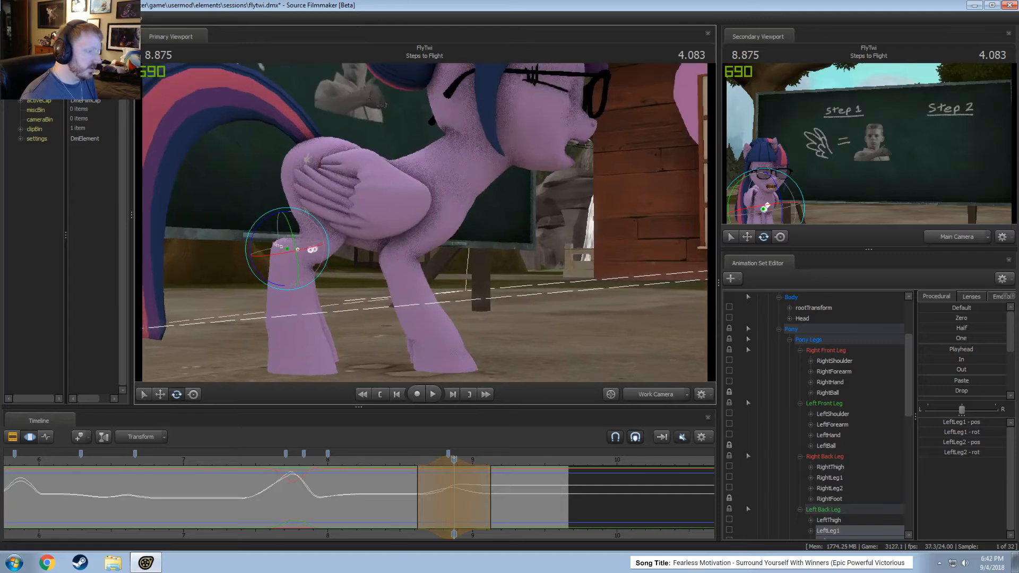
{"action": "left_click", "coordinate": [430, 219], "text": "ctrl"}
{"action": "left_click", "coordinate": [435, 218], "text": "ctrl+shift"}
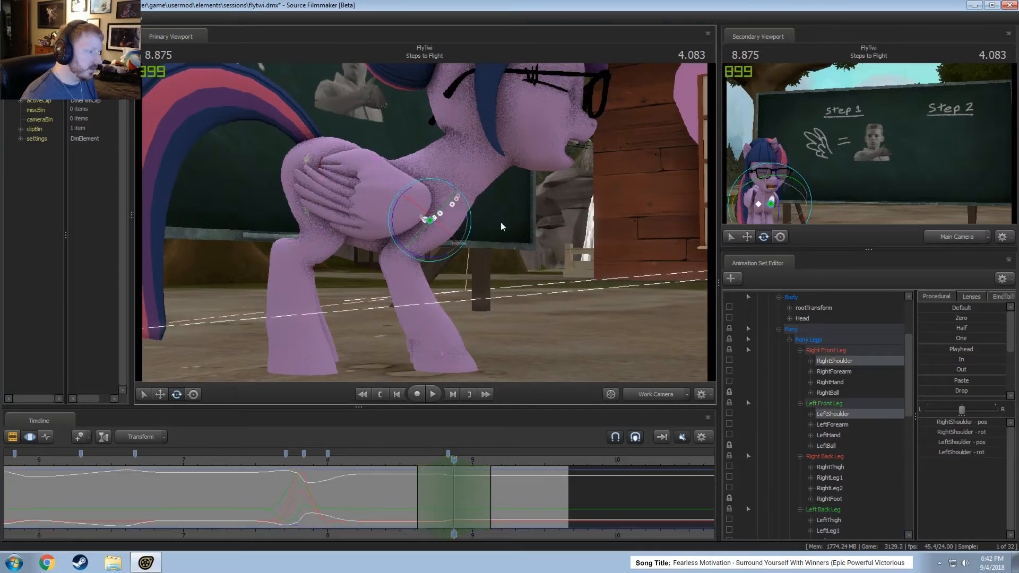
- Rotate both forearms together, readjust both shoulders at 8.875 seconds, and play back the front leg motion
{"action": "left_click_drag", "start_coordinate": [501, 221], "coordinate": [416, 227], "text": "alt"}
{"action": "left_click", "coordinate": [392, 250], "text": "ctrl"}
{"action": "left_click", "coordinate": [387, 248], "text": "ctrl+shift"}
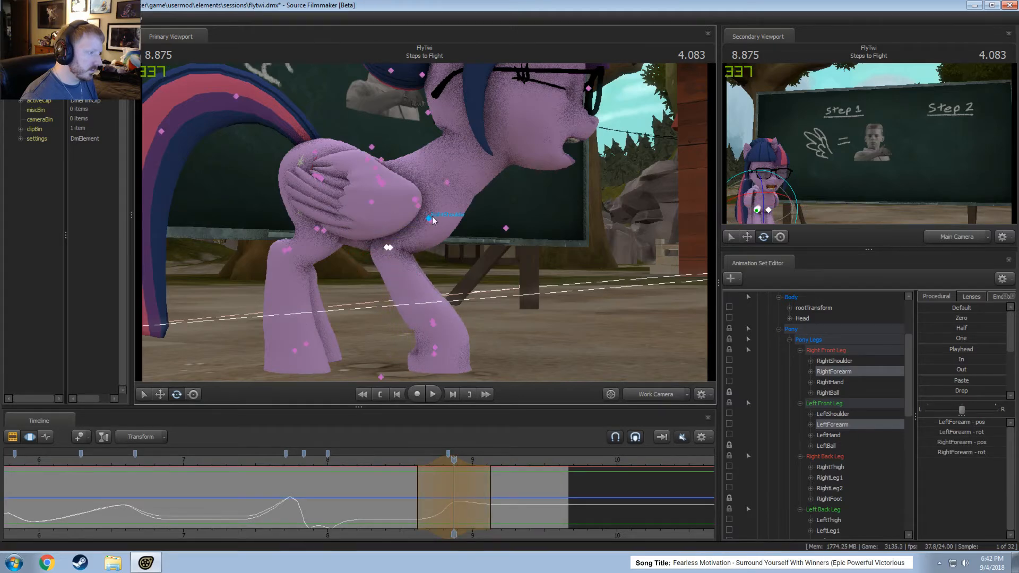
{"action": "left_click", "coordinate": [432, 216], "text": "ctrl"}
{"action": "left_click", "coordinate": [432, 220], "text": "ctrl+shift"}
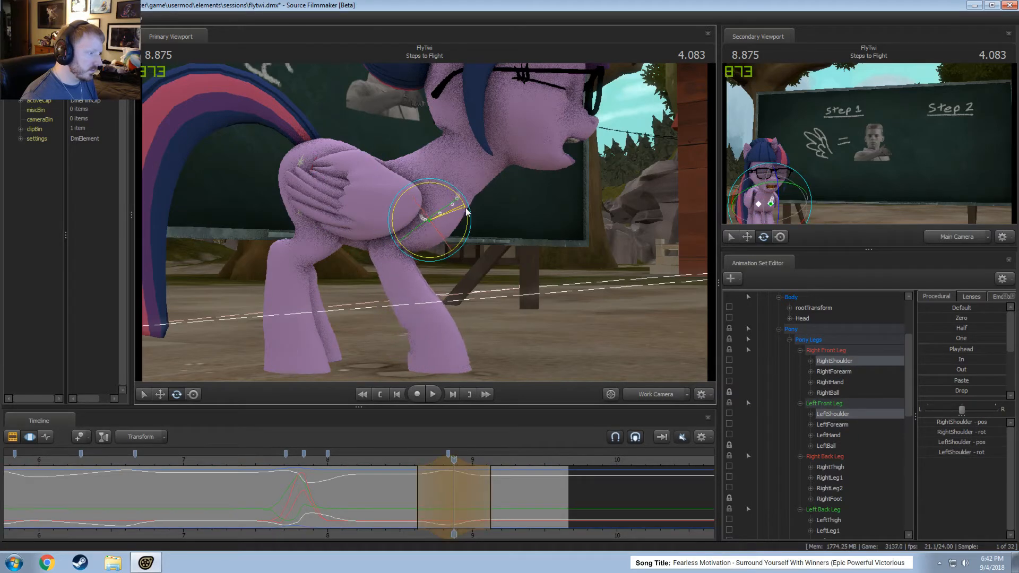
{"action": "left_click", "coordinate": [400, 459]}
{"action": "key", "text": "space"}
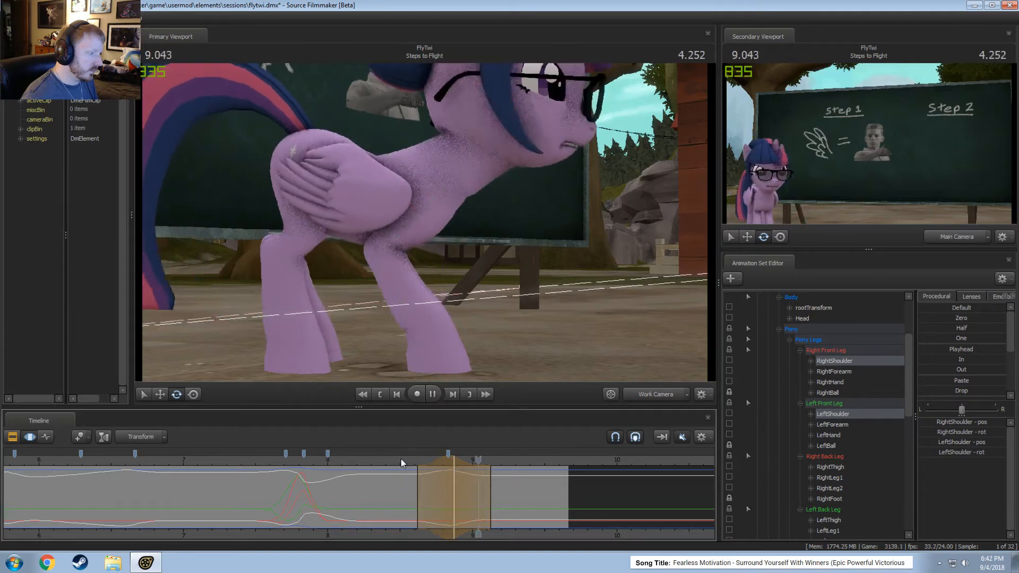
{"action": "key", "text": "space"}
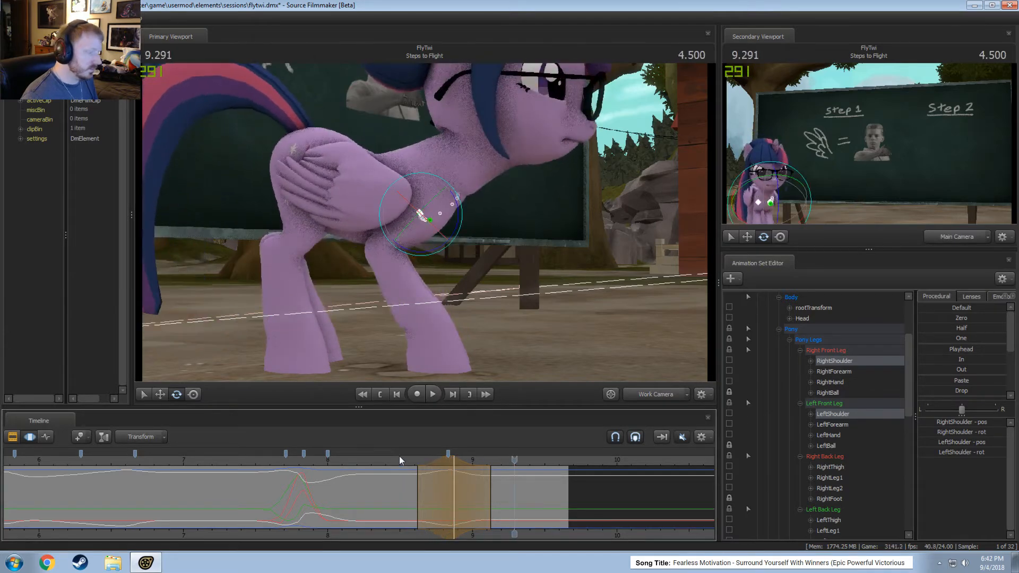
{"action": "key", "text": "space"}
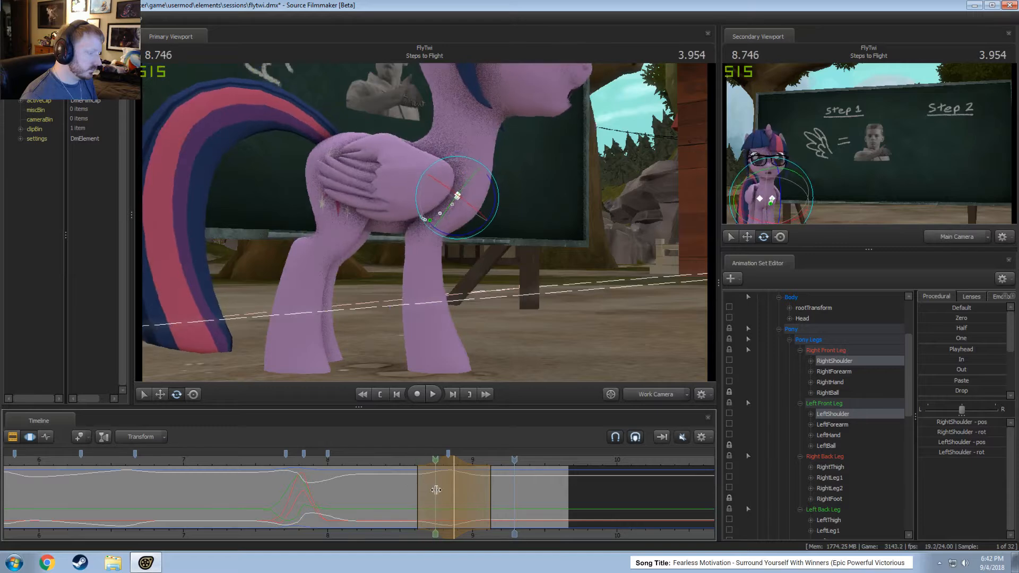
- Shift the pelvis slightly forward at 8.791 seconds over a time selection of about 8.58 to 9.0 seconds and play it back
{"action": "left_click_drag", "start_coordinate": [506, 346], "coordinate": [502, 202]}
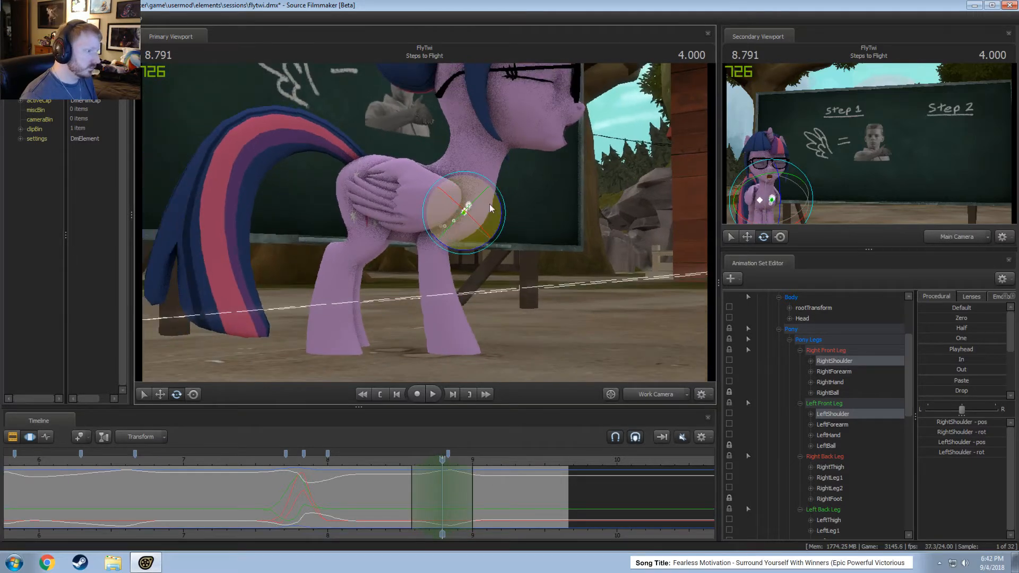
{"action": "left_click", "coordinate": [370, 187], "text": "ctrl"}
{"action": "mouse_move", "coordinate": [408, 185]}
{"action": "left_mouse_down"}
{"action": "mouse_move", "coordinate": [398, 191]}
{"action": "mouse_move", "coordinate": [407, 198]}
{"action": "left_mouse_up"}
{"action": "key", "text": "w"}
{"action": "key", "text": "space"}
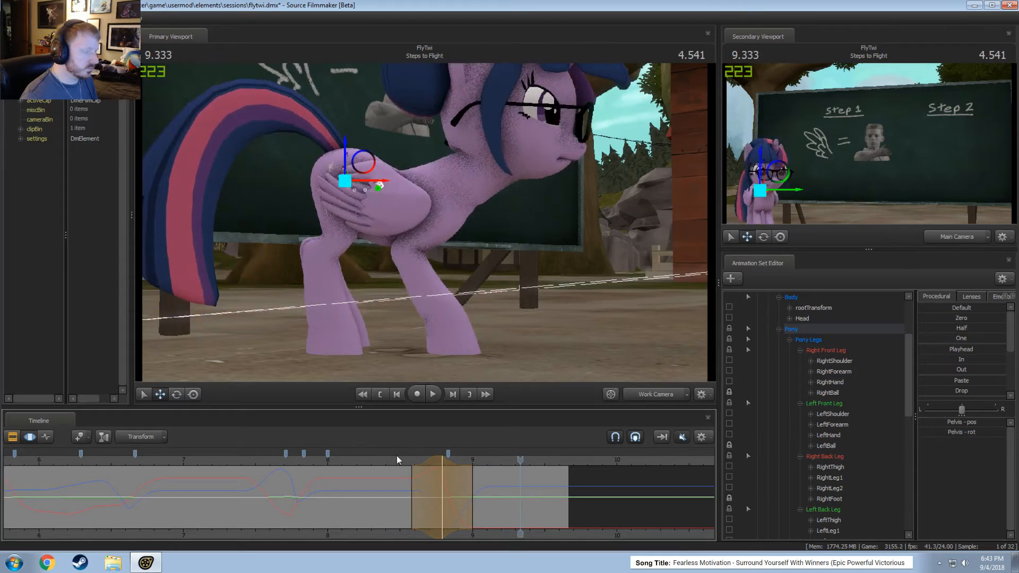
- Rotate RightLeg1 and RightLeg2 at 8.791 seconds to correct the right back leg from the side and from behind
{"action": "left_click_drag", "start_coordinate": [399, 464], "coordinate": [442, 480]}
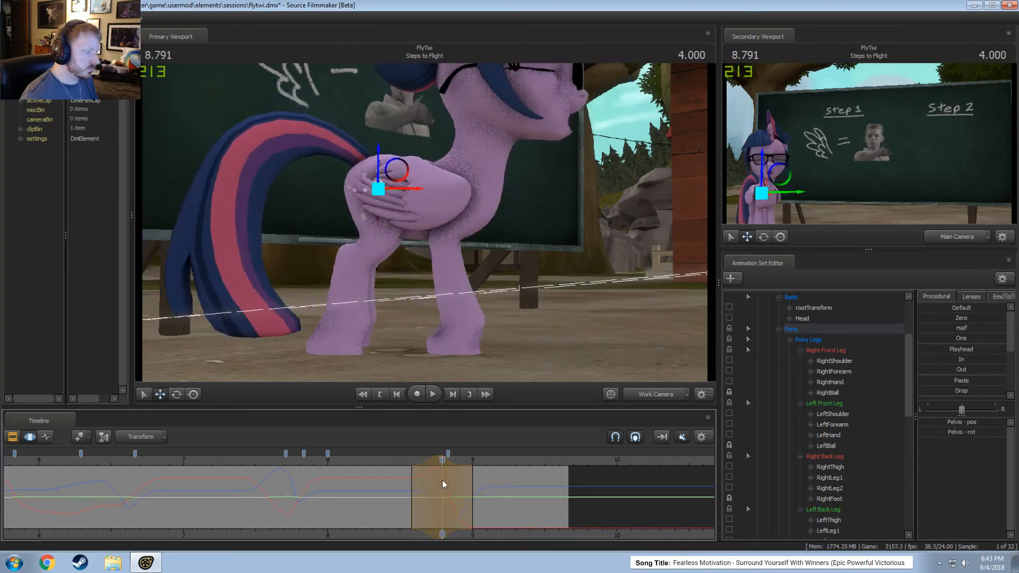
{"action": "left_click", "coordinate": [371, 250]}
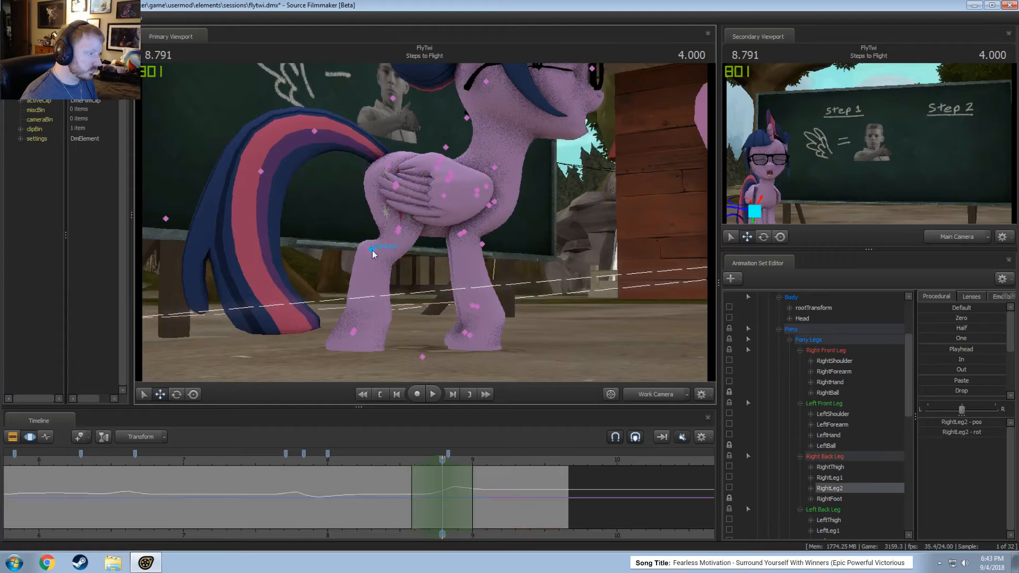
{"action": "key", "text": "e"}
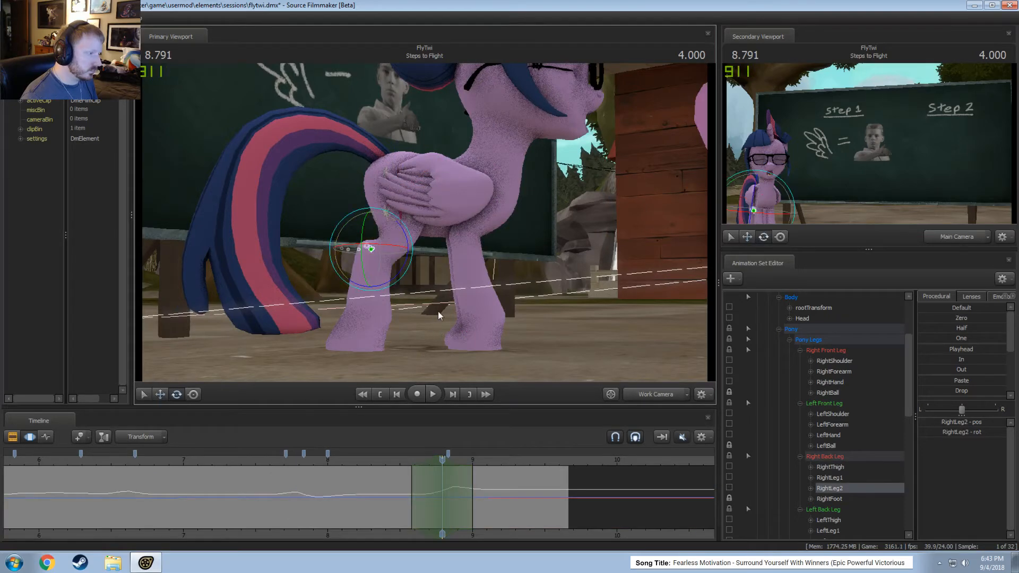
{"action": "left_click_drag", "start_coordinate": [444, 463], "coordinate": [434, 487]}
{"action": "left_click", "coordinate": [400, 228]}
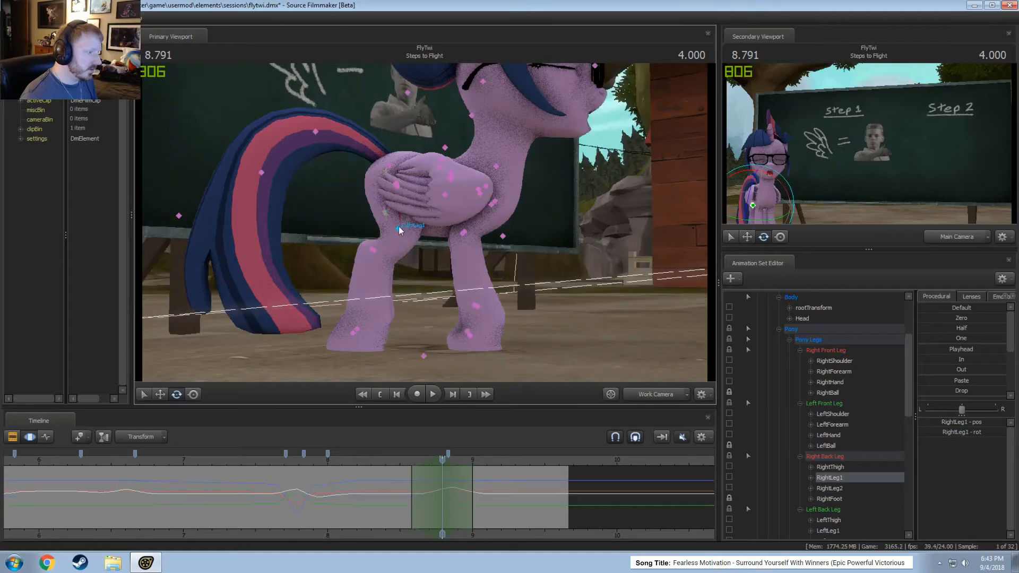
{"action": "left_click_drag", "start_coordinate": [434, 231], "coordinate": [437, 235]}
{"action": "left_click_drag", "start_coordinate": [436, 235], "coordinate": [435, 229], "text": "alt"}
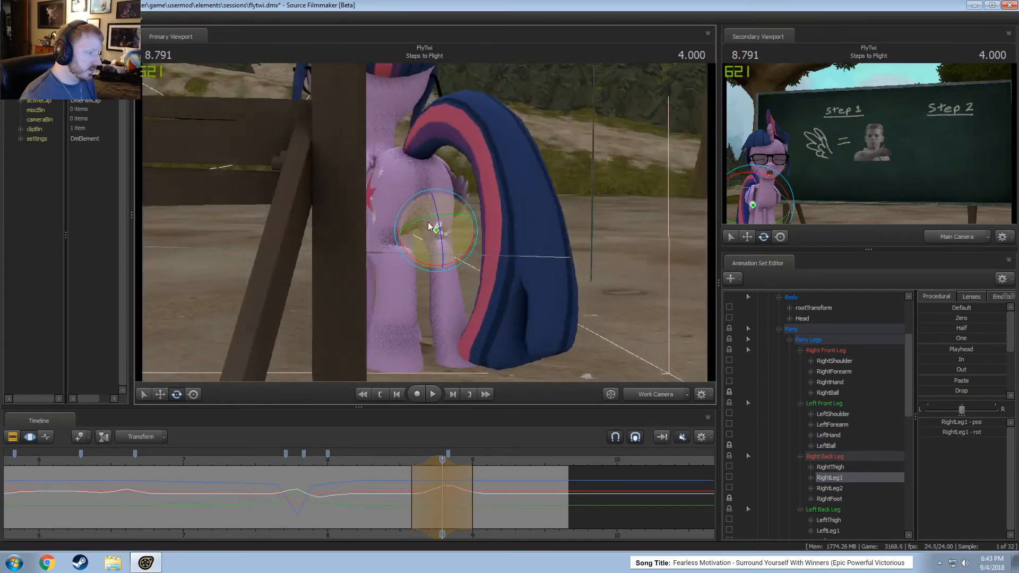
{"action": "left_click", "coordinate": [429, 273]}
{"action": "left_click_drag", "start_coordinate": [423, 284], "coordinate": [426, 287]}
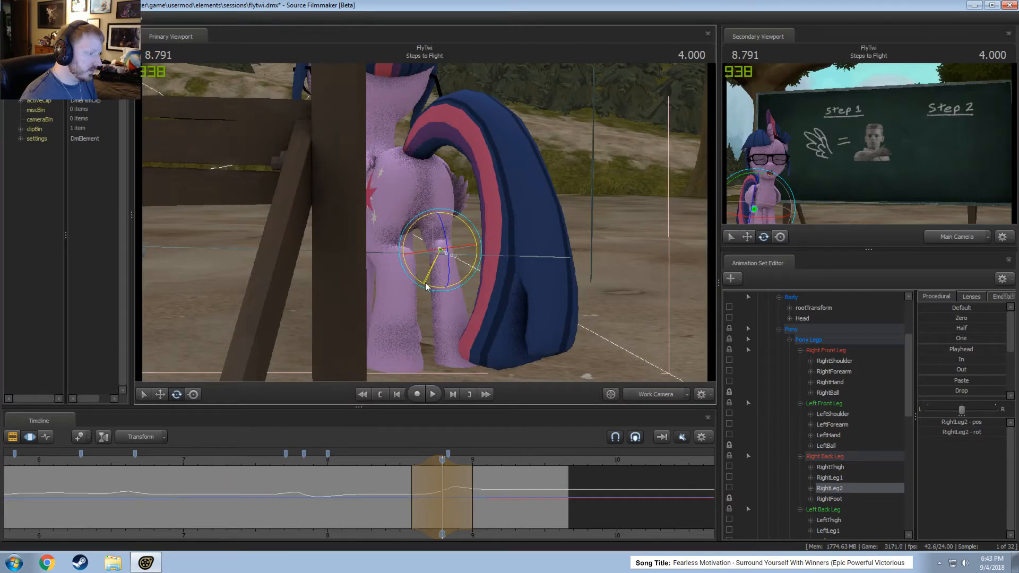
- Rotate LeftLeg1 at 8.791 seconds to correct the left back leg from the side and from behind
{"action": "left_click_drag", "start_coordinate": [332, 323], "coordinate": [438, 250], "text": "alt"}
{"action": "left_click", "coordinate": [419, 238], "text": "ctrl"}
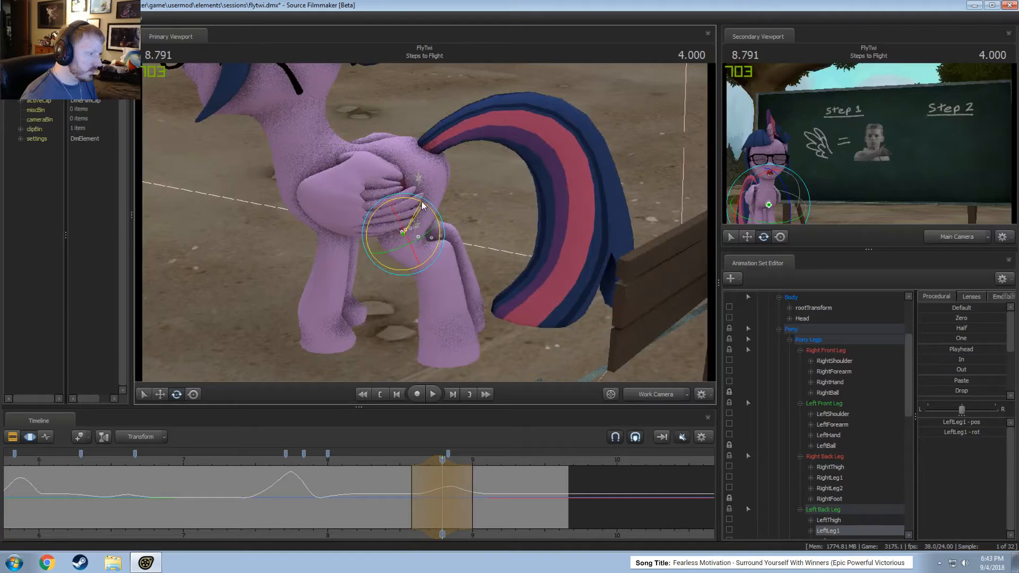
{"action": "left_click_drag", "start_coordinate": [419, 204], "coordinate": [427, 227]}
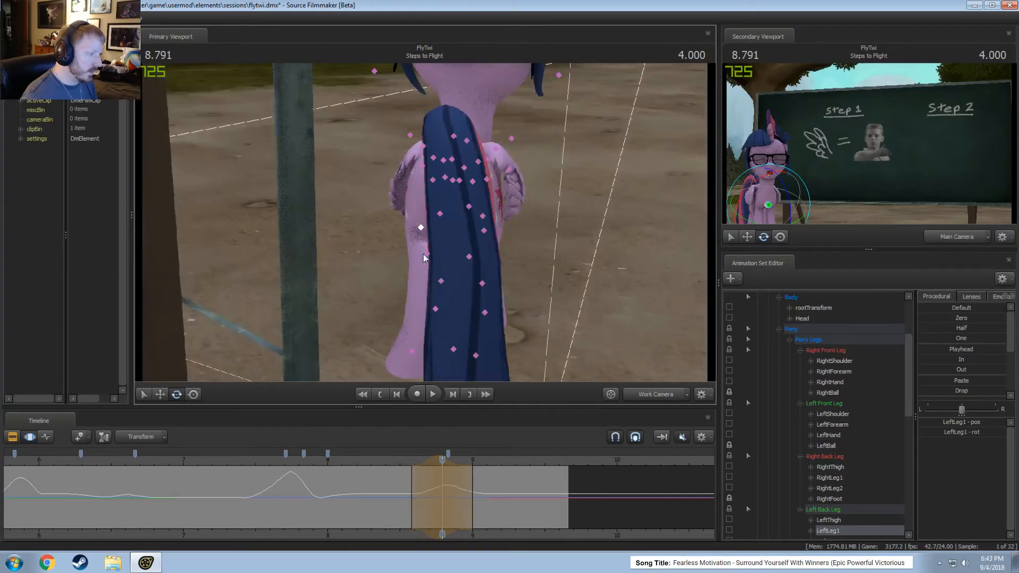
{"action": "left_click", "coordinate": [425, 256]}
{"action": "left_click_drag", "start_coordinate": [326, 221], "coordinate": [326, 222]}
- Rotate RightShoulder and LeftShoulder together at 8.791 seconds to adjust the front legs to the shifted pelvis
{"action": "left_click_drag", "start_coordinate": [425, 224], "coordinate": [413, 204]}
{"action": "left_click", "coordinate": [429, 223], "text": "ctrl"}
{"action": "left_click", "coordinate": [419, 200]}
{"action": "left_click", "coordinate": [413, 204], "text": "ctrl"}
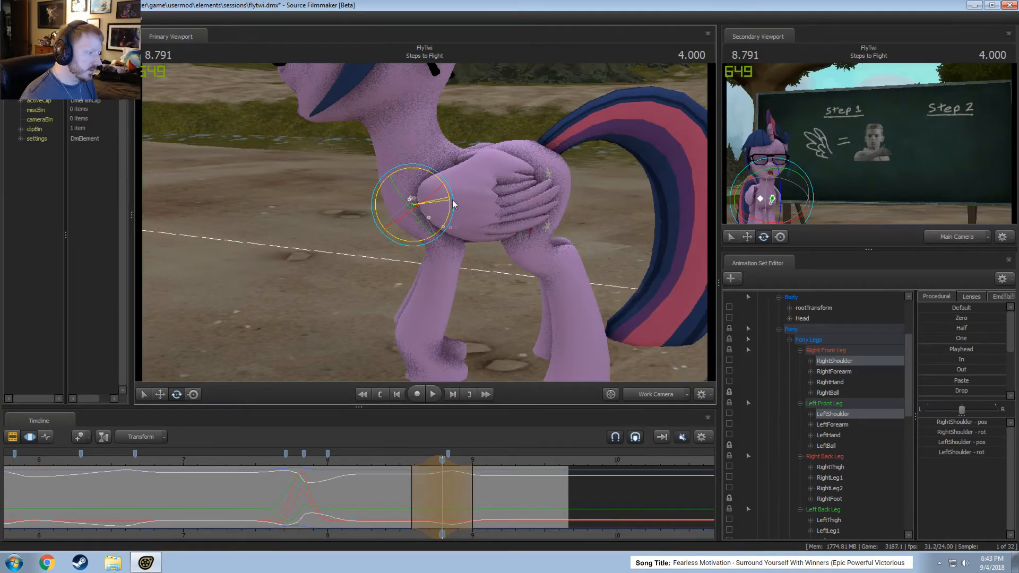
- Rotate RightForearm and LeftForearm together at 8.791 seconds to straighten the front legs
{"action": "left_click", "coordinate": [446, 235]}
{"action": "left_click", "coordinate": [446, 235], "text": "ctrl"}
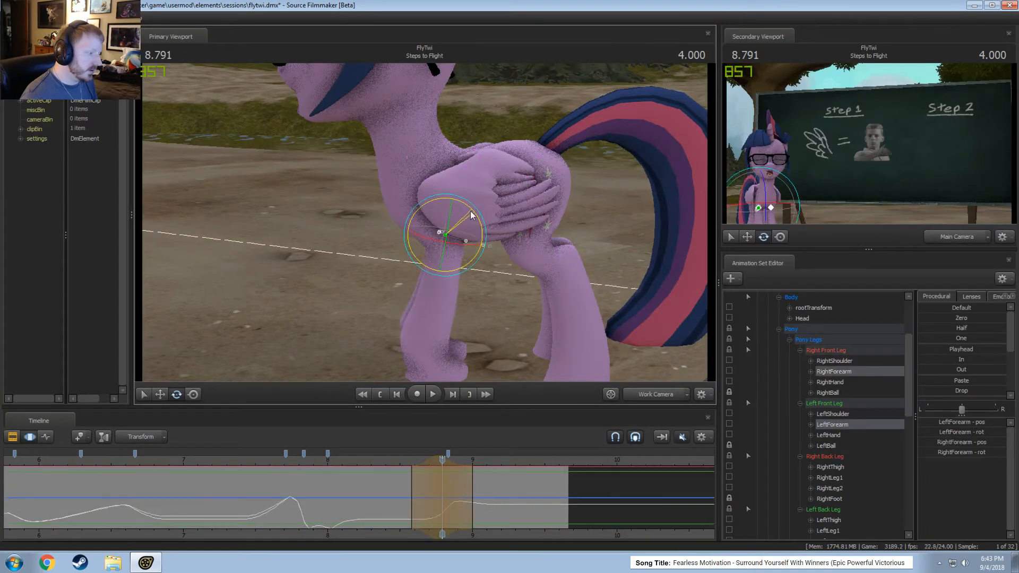
{"action": "mouse_move", "coordinate": [442, 498]}
{"action": "left_mouse_down"}
{"action": "mouse_move", "coordinate": [466, 498]}
{"action": "mouse_move", "coordinate": [443, 498]}
{"action": "left_mouse_up"}
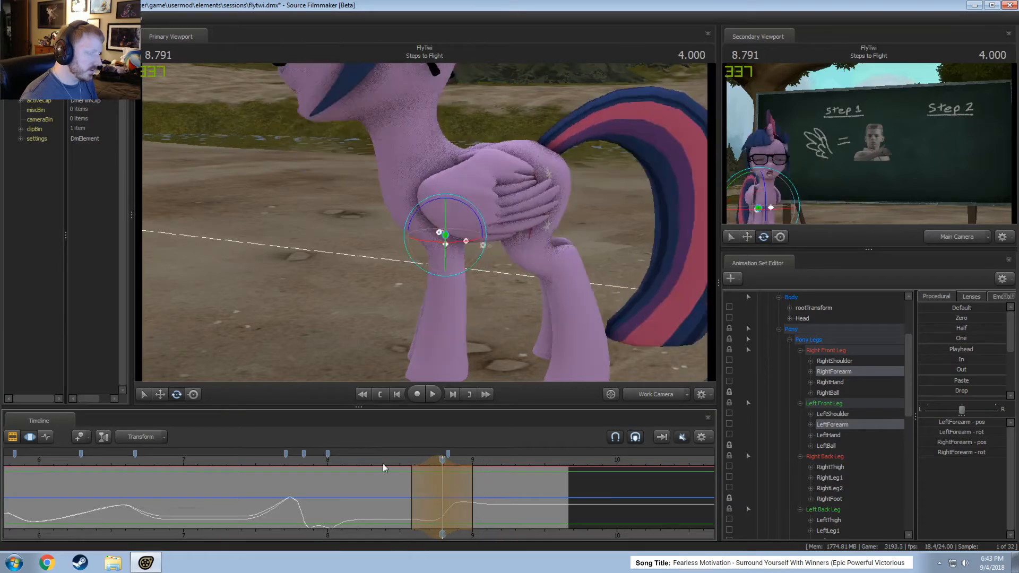
- Play back the head drop from both sides of the pony to examine the leg and body motion
{"action": "key", "text": "space"}
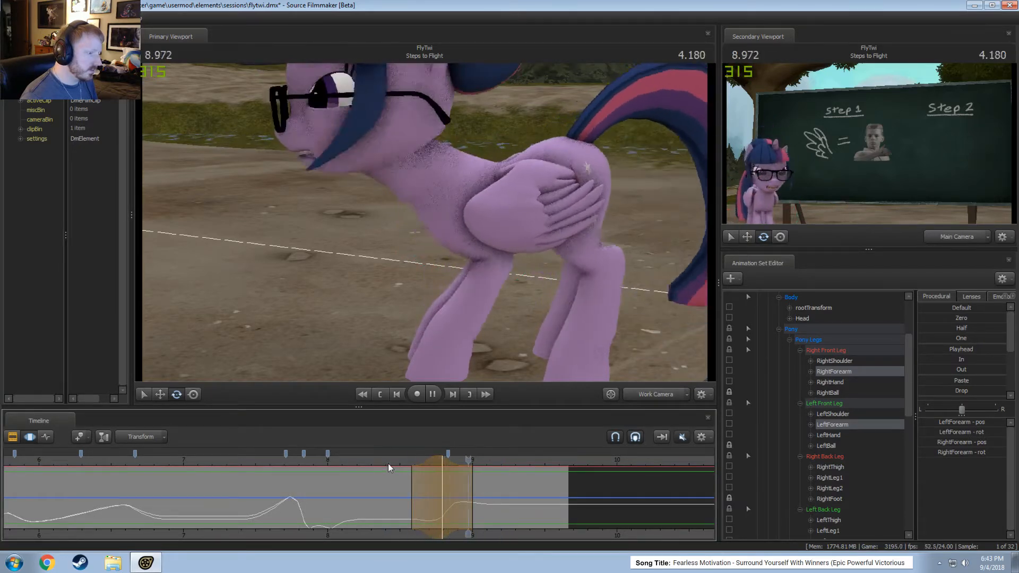
{"action": "key", "text": "space"}
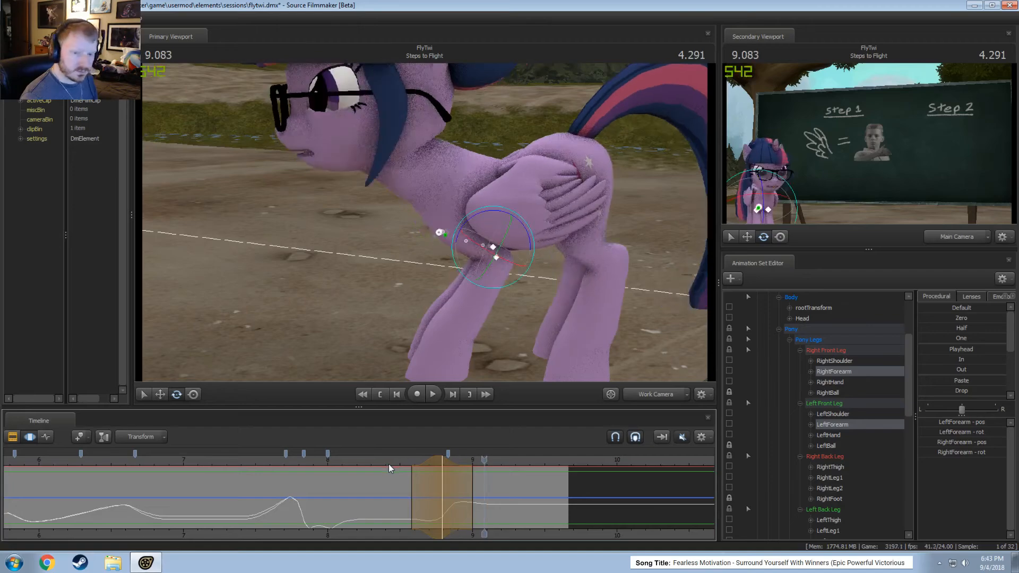
{"action": "key", "text": "space"}
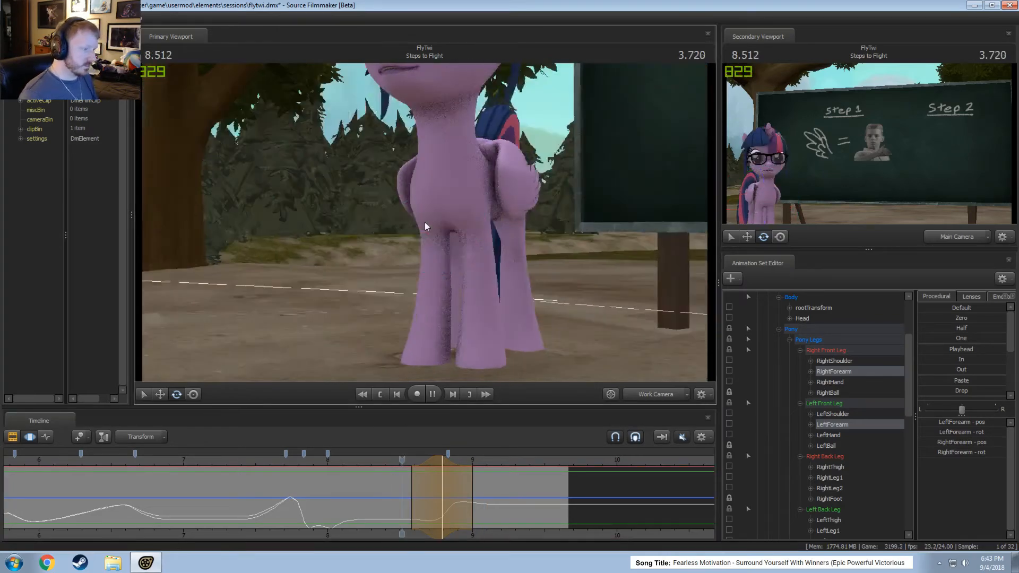
{"action": "key", "text": "space"}
{"action": "left_click_drag", "start_coordinate": [422, 232], "coordinate": [539, 231], "text": "alt"}
{"action": "key", "text": "space"}
{"action": "key", "text": "space"}
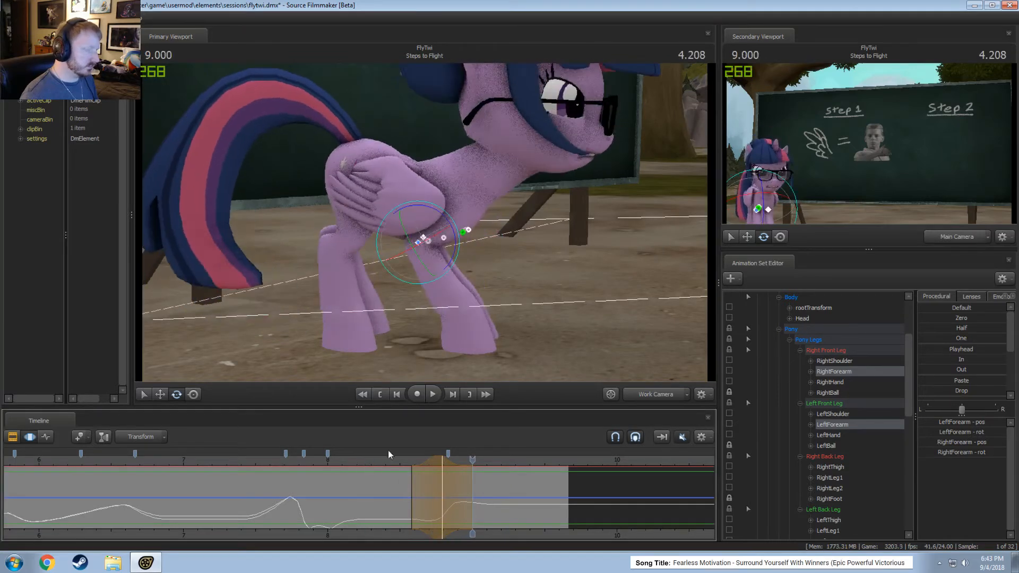
{"action": "key", "text": "space"}
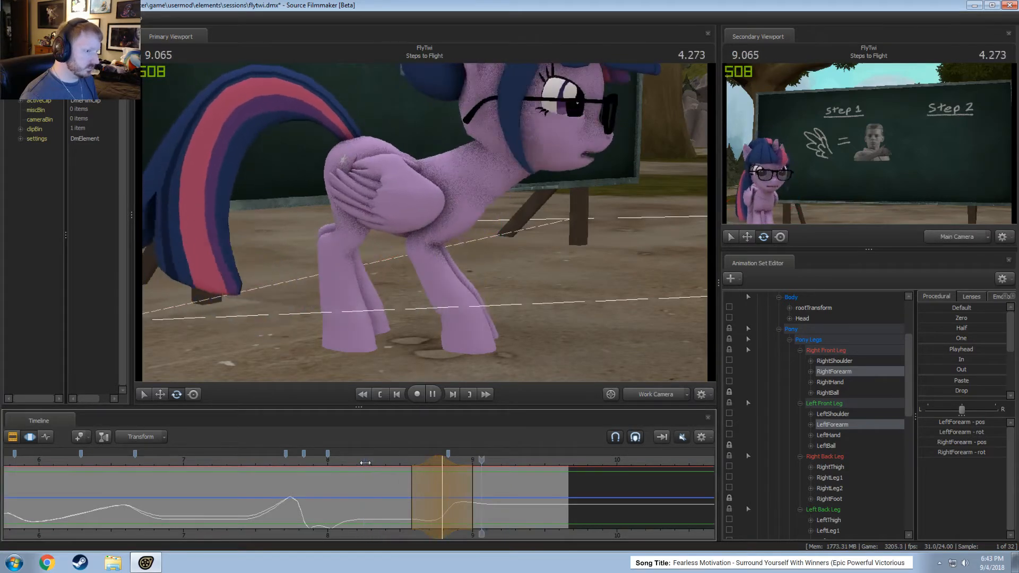
{"action": "key", "text": "space"}
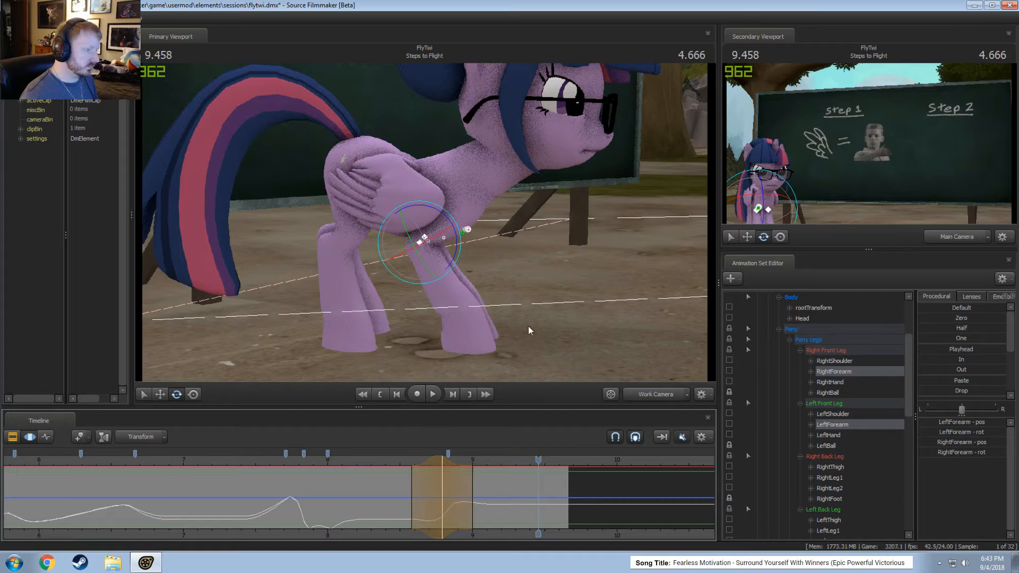
- Rotate the Neck up and back at 8.875 seconds over a time selection of about 8.71 to 9.04 seconds and play it back
{"action": "left_click_drag", "start_coordinate": [529, 330], "coordinate": [425, 225], "text": "alt"}
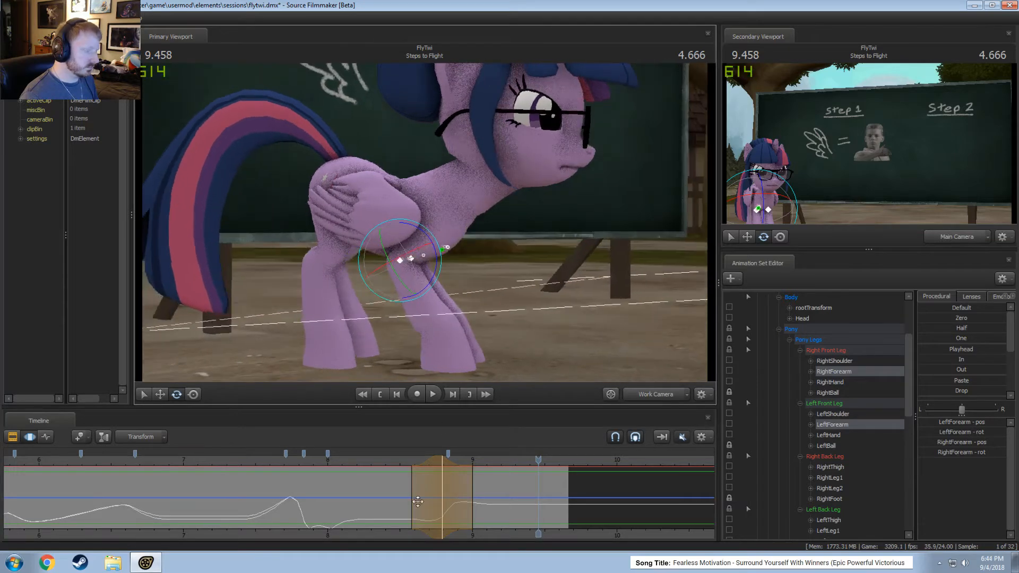
{"action": "key", "text": "shift"}
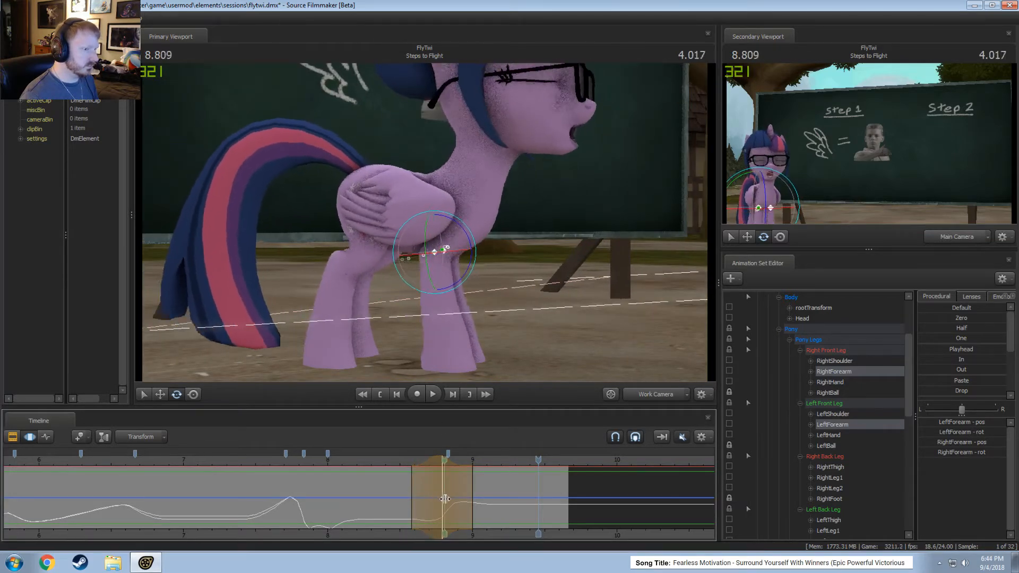
{"action": "left_click", "coordinate": [452, 500], "text": "shift"}
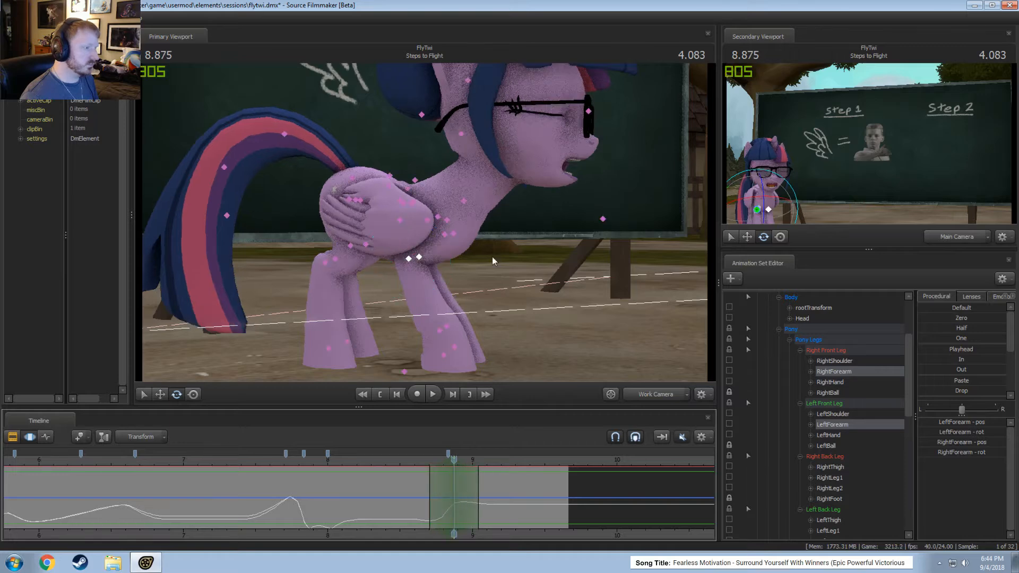
{"action": "left_click", "coordinate": [464, 201]}
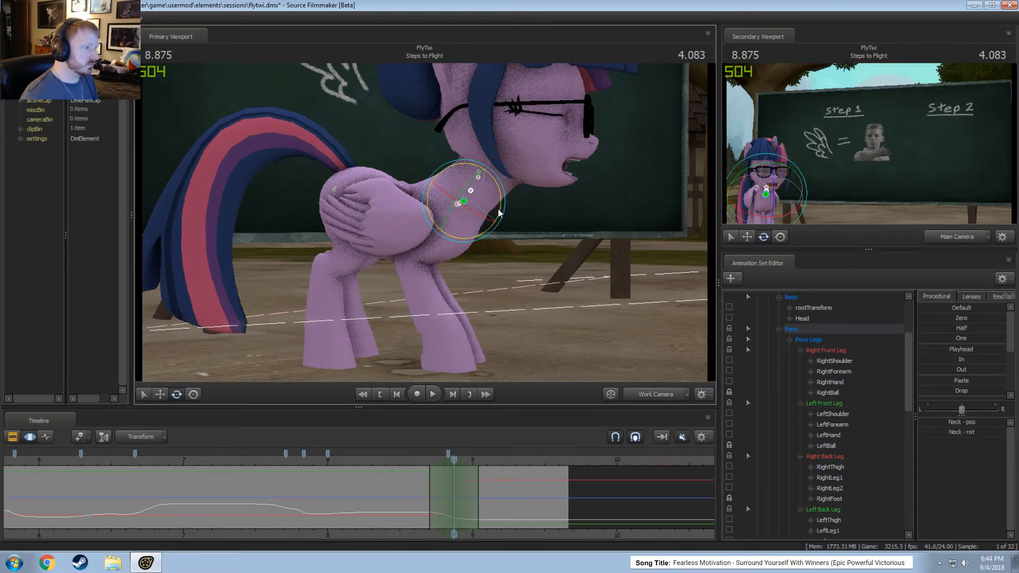
{"action": "left_click_drag", "start_coordinate": [498, 209], "coordinate": [502, 196]}
{"action": "key", "text": "ctrl+z"}
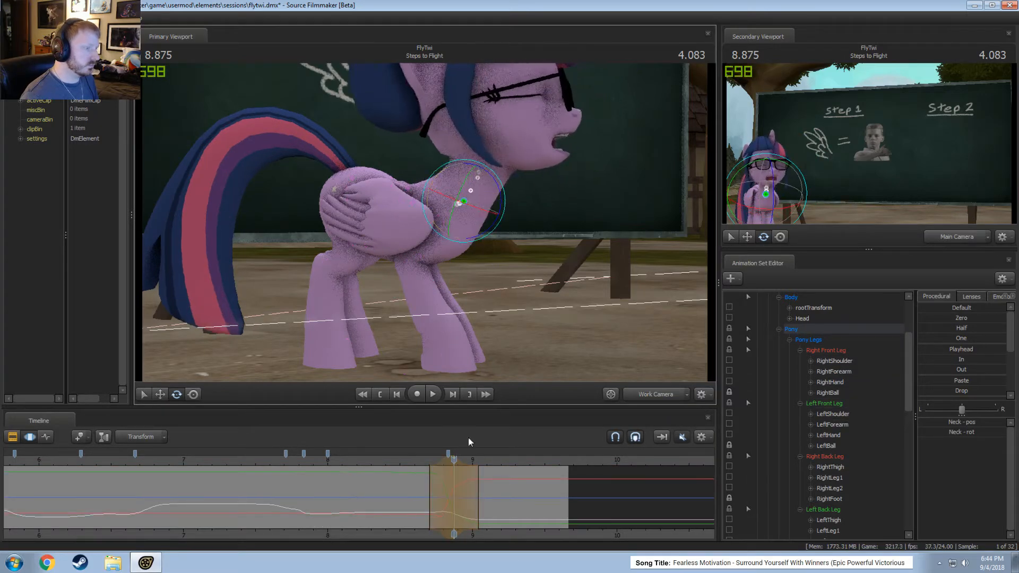
{"action": "key", "text": "space"}
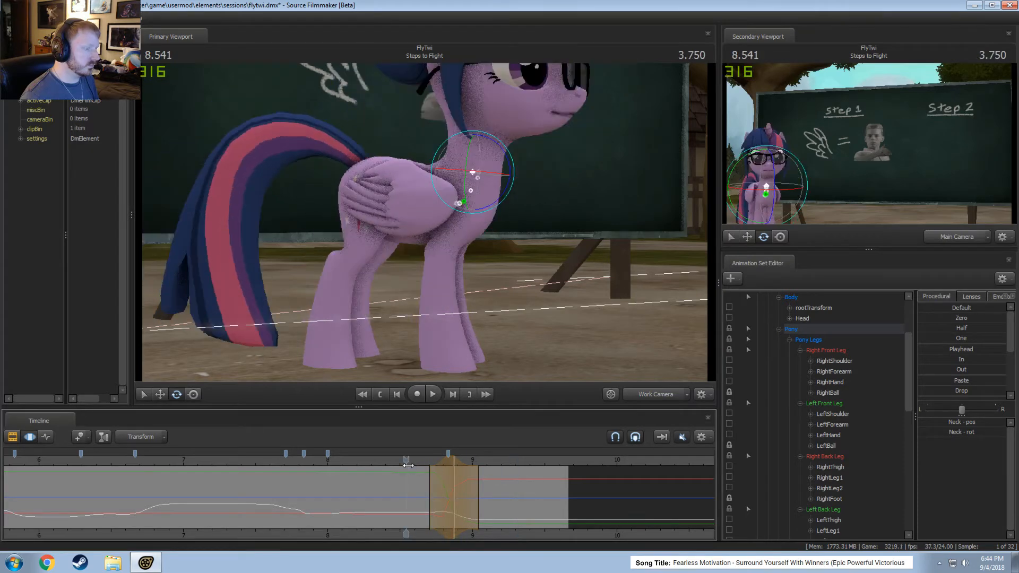
{"action": "left_click_drag", "start_coordinate": [409, 466], "coordinate": [455, 475]}
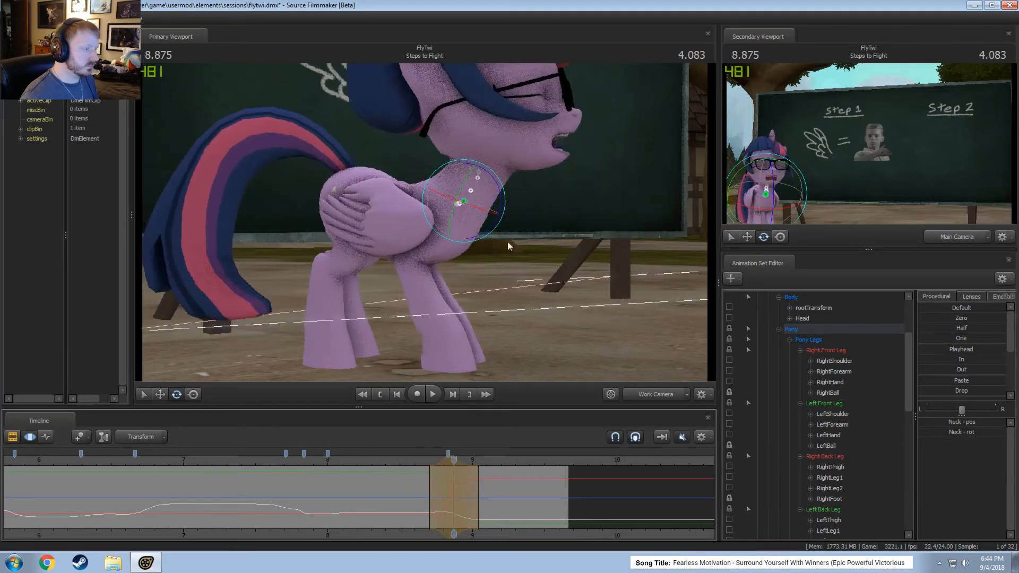
{"action": "left_click_drag", "start_coordinate": [507, 200], "coordinate": [500, 191]}
{"action": "key", "text": "space"}
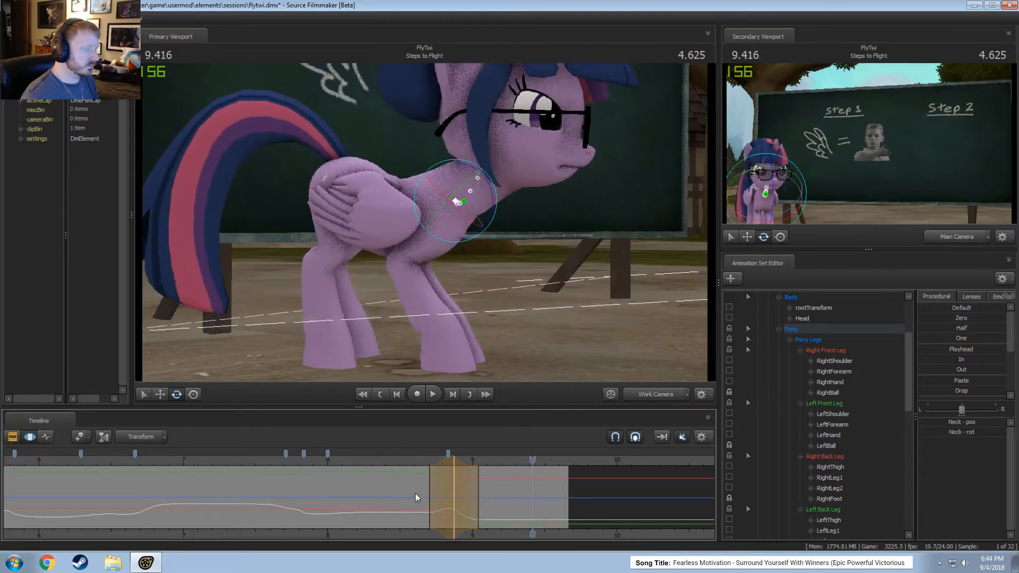
{"action": "key", "text": "space"}
- Center the time selection on 9.041 seconds and rotate Neck and Chest2 together to lower the head slightly
{"action": "left_click_drag", "start_coordinate": [483, 509], "coordinate": [478, 510]}
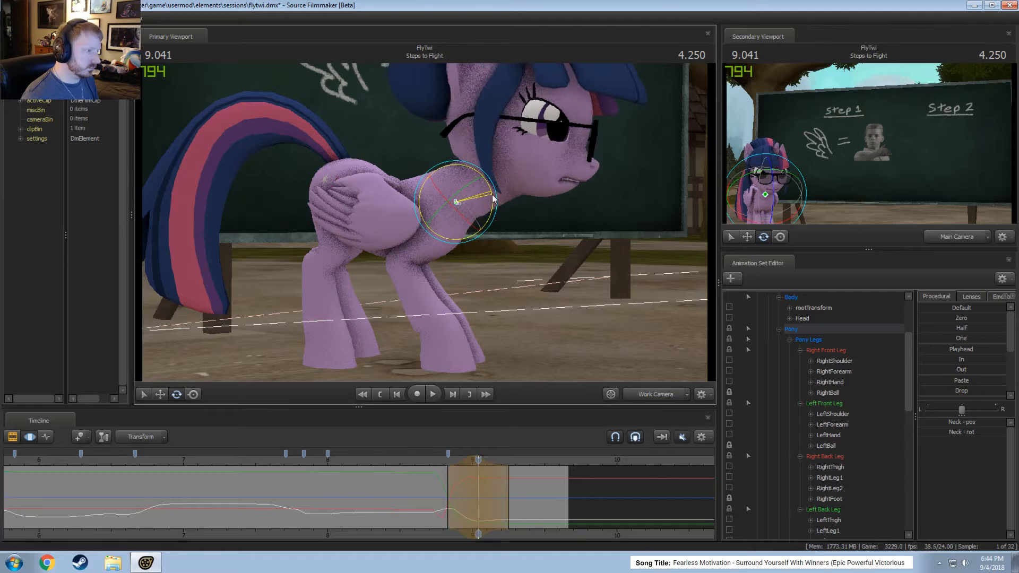
{"action": "key", "text": "q"}
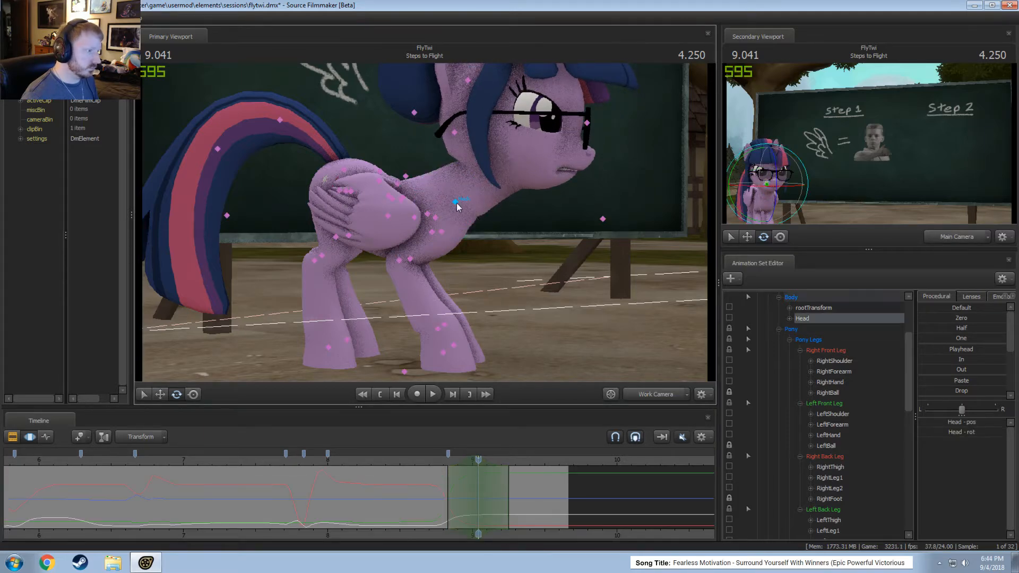
{"action": "key", "text": "e"}
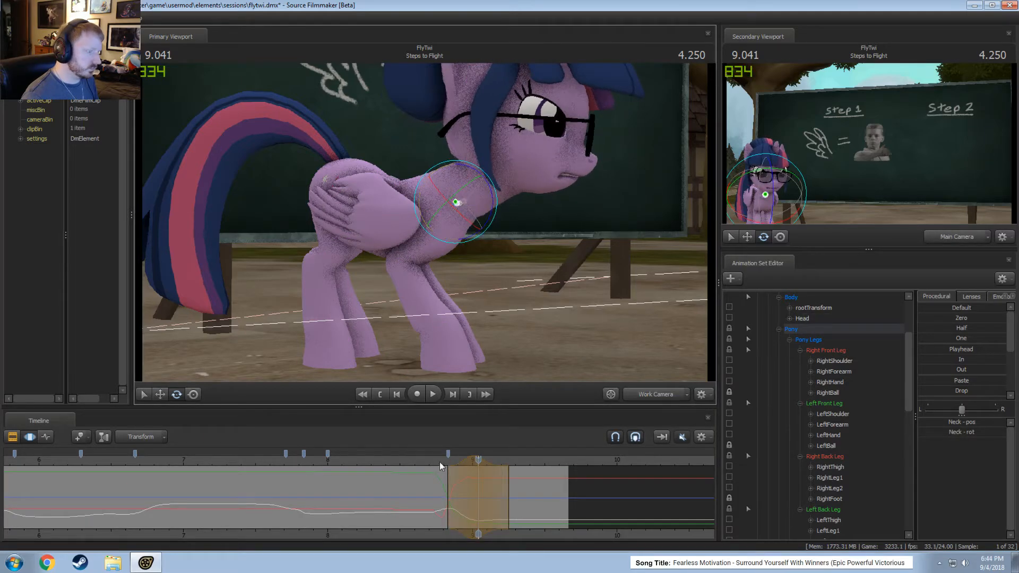
{"action": "key", "text": "ctrl+z"}
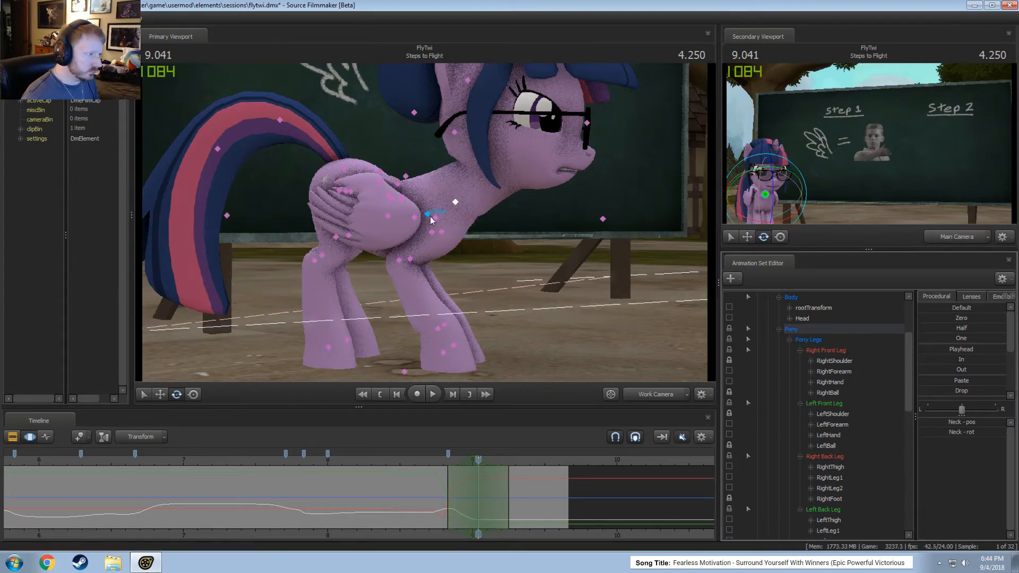
{"action": "left_click", "coordinate": [428, 215]}
{"action": "left_click_drag", "start_coordinate": [465, 216], "coordinate": [465, 229]}
{"action": "key", "text": "ctrl+z"}
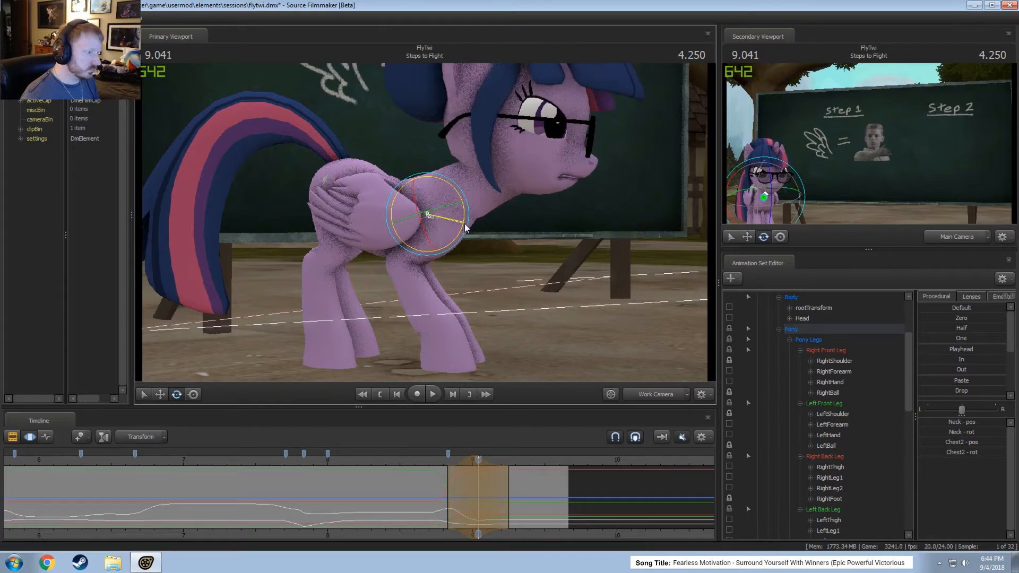
- Retime the Neck and Chest2 change to center on 9.0 seconds, spanning about 8.79 to 9.29 seconds, and play it back
{"action": "mouse_move", "coordinate": [449, 456]}
{"action": "left_mouse_down"}
{"action": "mouse_move", "coordinate": [505, 458]}
{"action": "mouse_move", "coordinate": [454, 457]}
{"action": "left_mouse_up"}
{"action": "left_click_drag", "start_coordinate": [511, 498], "coordinate": [529, 498]}
{"action": "left_click_drag", "start_coordinate": [493, 459], "coordinate": [545, 459]}
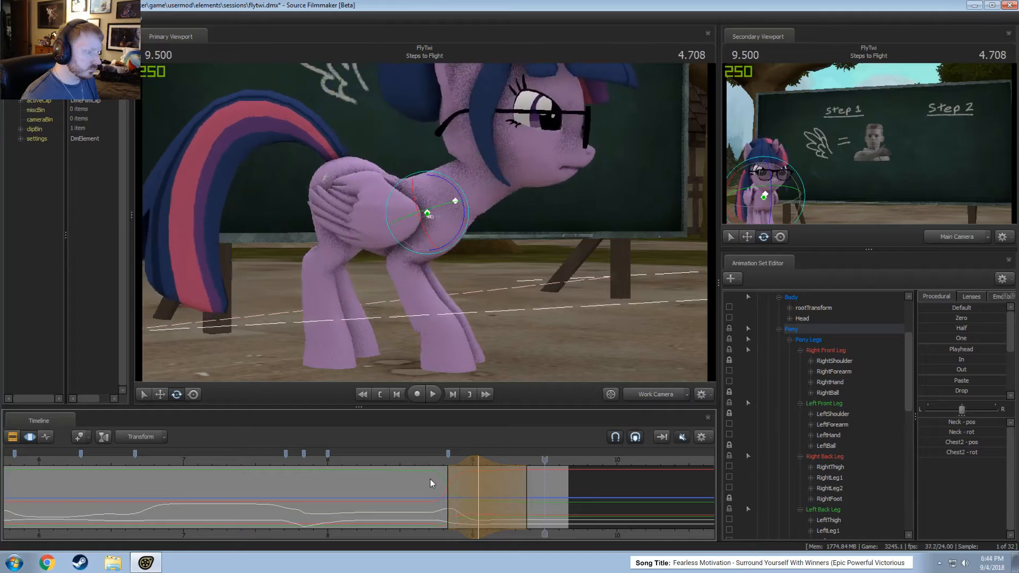
{"action": "left_click", "coordinate": [424, 459]}
{"action": "left_click", "coordinate": [413, 458]}
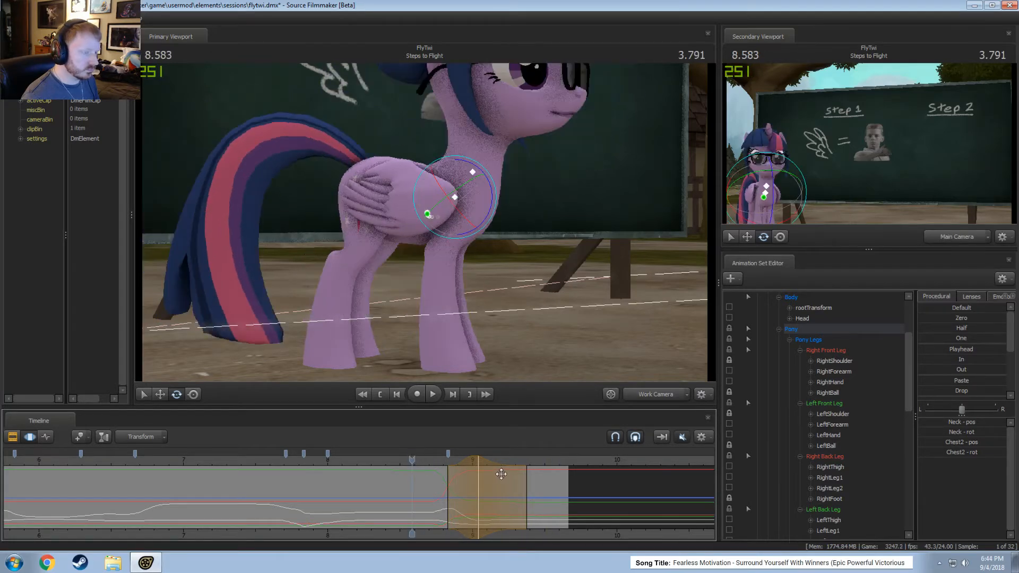
{"action": "key", "text": "space"}
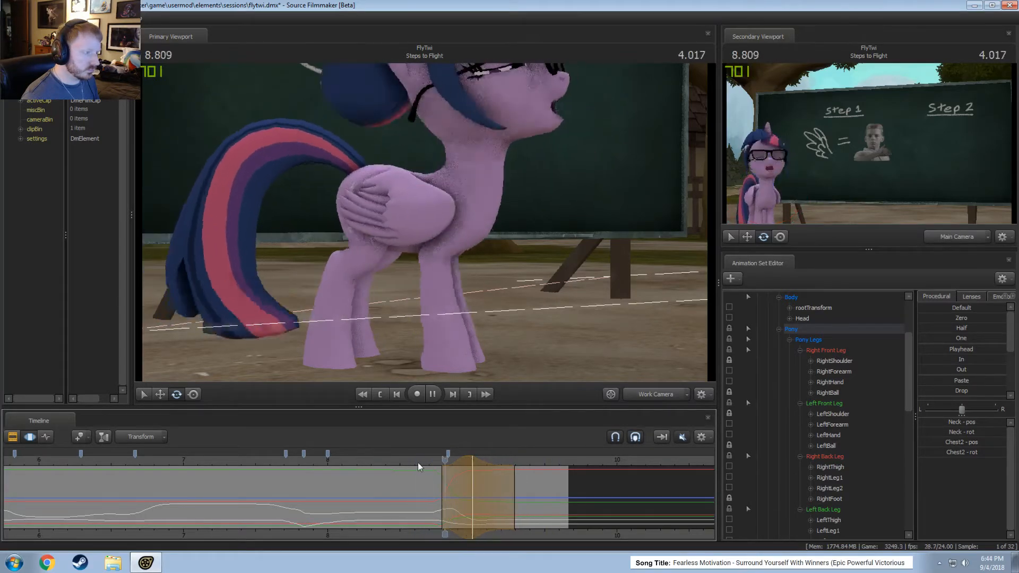
{"action": "key", "text": "space"}
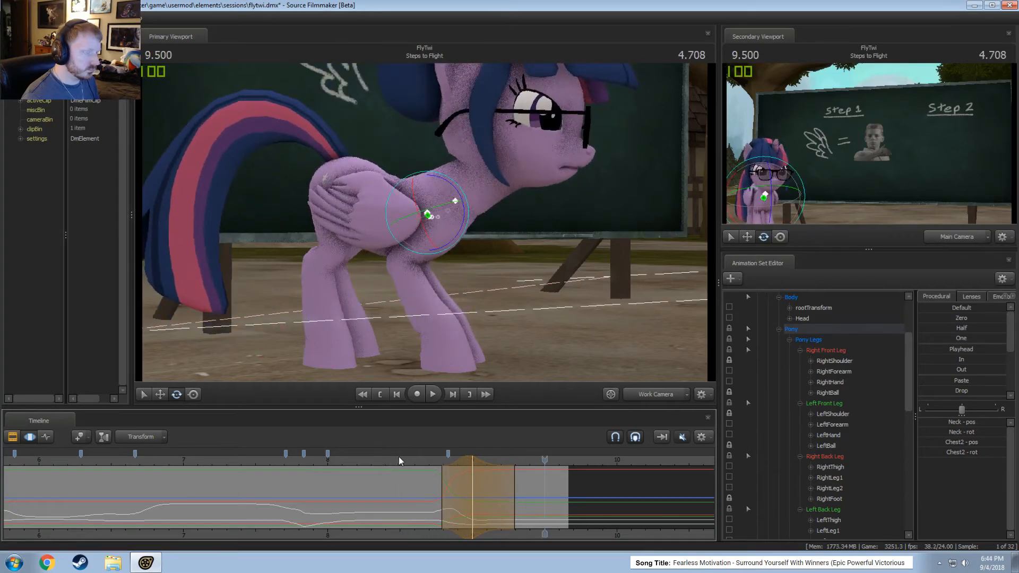
- Replay the head drop several times to examine the timing of the Neck and Chest2 motion
{"action": "key", "text": "space"}
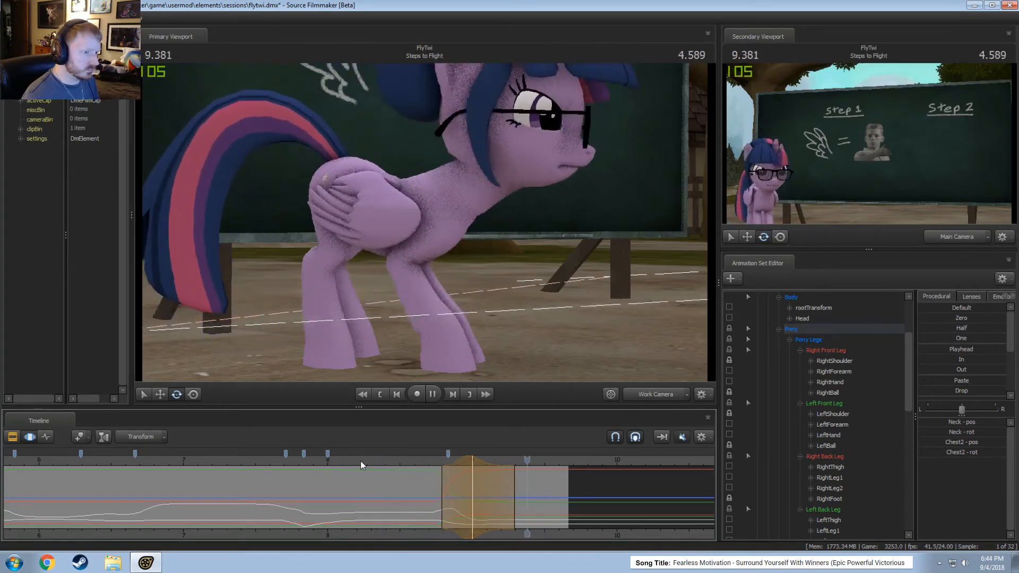
{"action": "key", "text": "space"}
{"action": "key", "text": "space"}
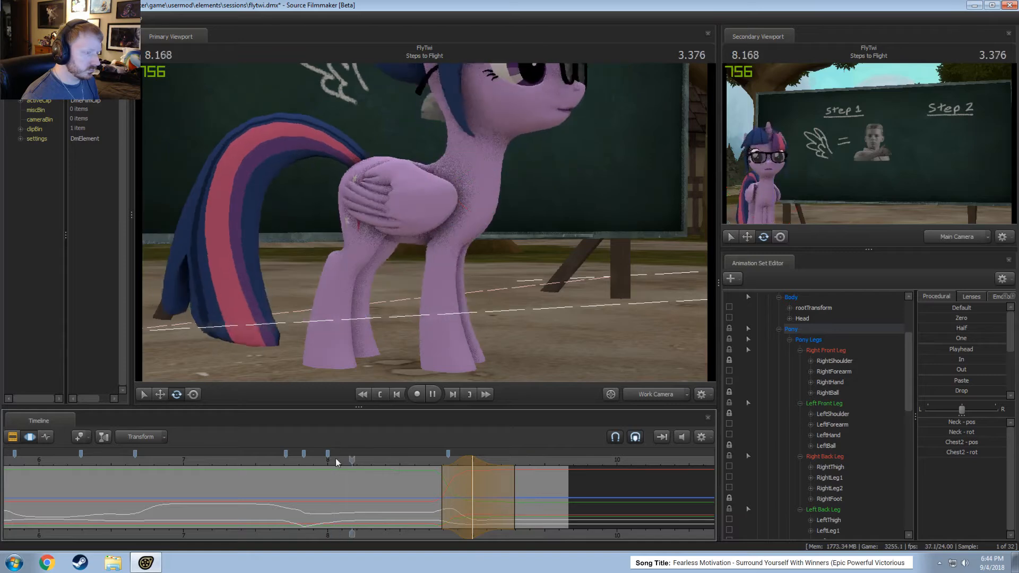
{"action": "key", "text": "space"}
{"action": "key", "text": "space"}
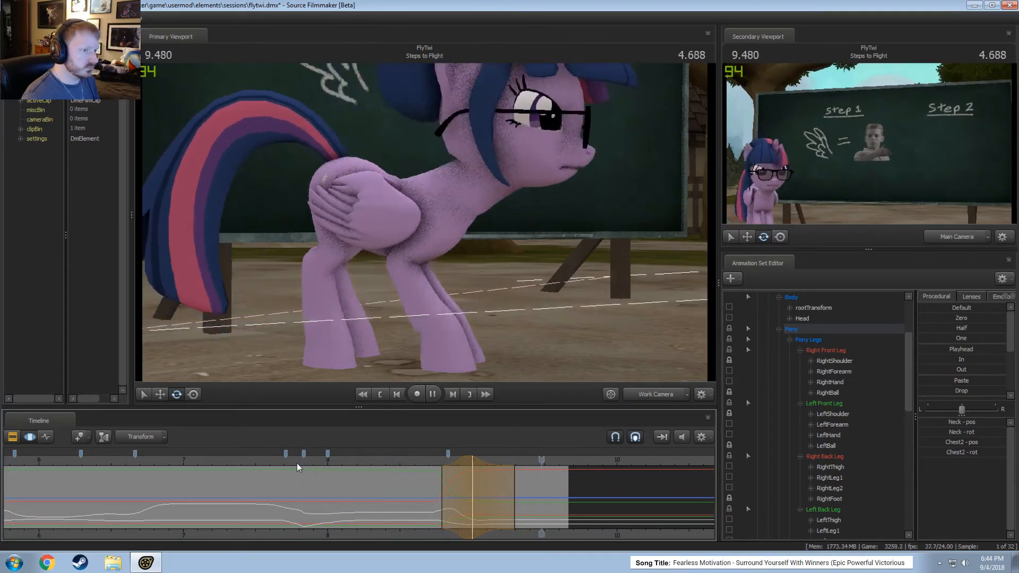
{"action": "key", "text": "space"}
{"action": "left_click", "coordinate": [403, 463]}
{"action": "key", "text": "space"}
{"action": "key", "text": "space"}
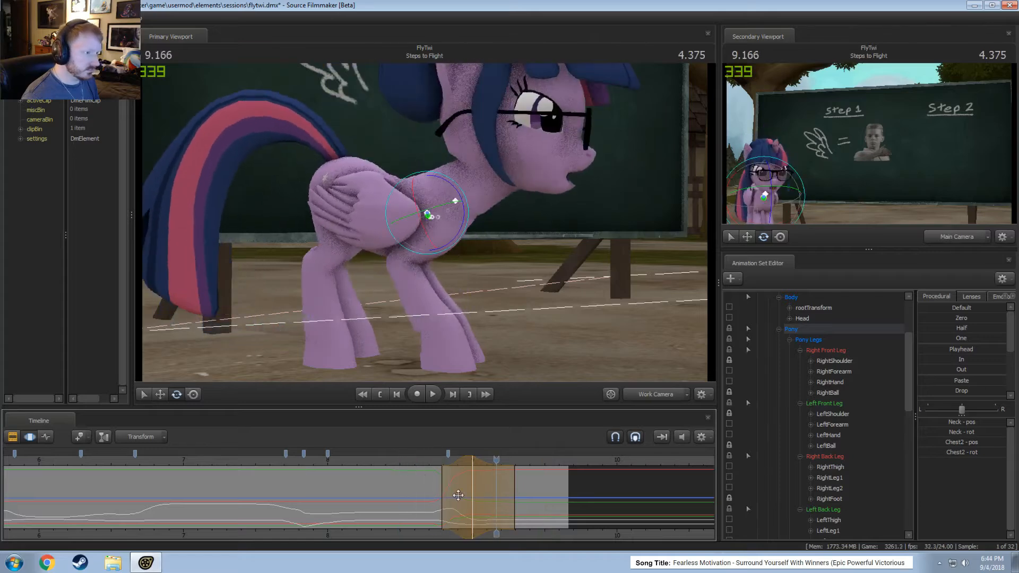
- Rotate the Head slightly downward at 9.083 seconds over a time selection of about 8.87 to 9.29 seconds and play it back
{"action": "middle_click_drag", "start_coordinate": [510, 515], "coordinate": [415, 513]}
{"action": "mouse_move", "coordinate": [409, 513]}
{"action": "left_mouse_down"}
{"action": "mouse_move", "coordinate": [371, 512]}
{"action": "mouse_move", "coordinate": [399, 508]}
{"action": "mouse_move", "coordinate": [390, 508]}
{"action": "left_mouse_up"}
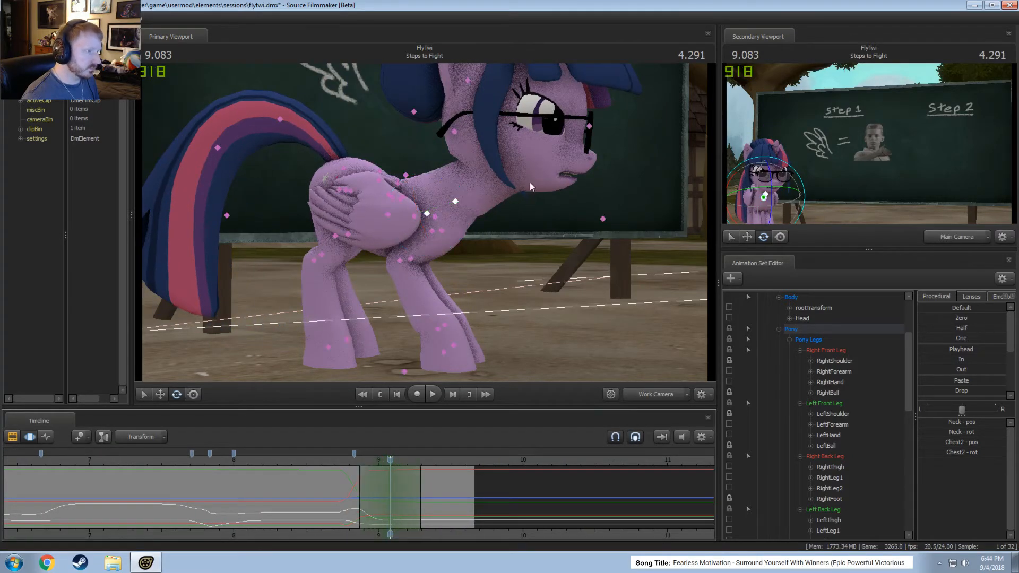
{"action": "mouse_move", "coordinate": [507, 172]}
{"action": "left_mouse_down", "text": "ctrl"}
{"action": "mouse_move", "coordinate": [509, 159]}
{"action": "mouse_move", "coordinate": [519, 181]}
{"action": "left_mouse_up", "text": "ctrl"}
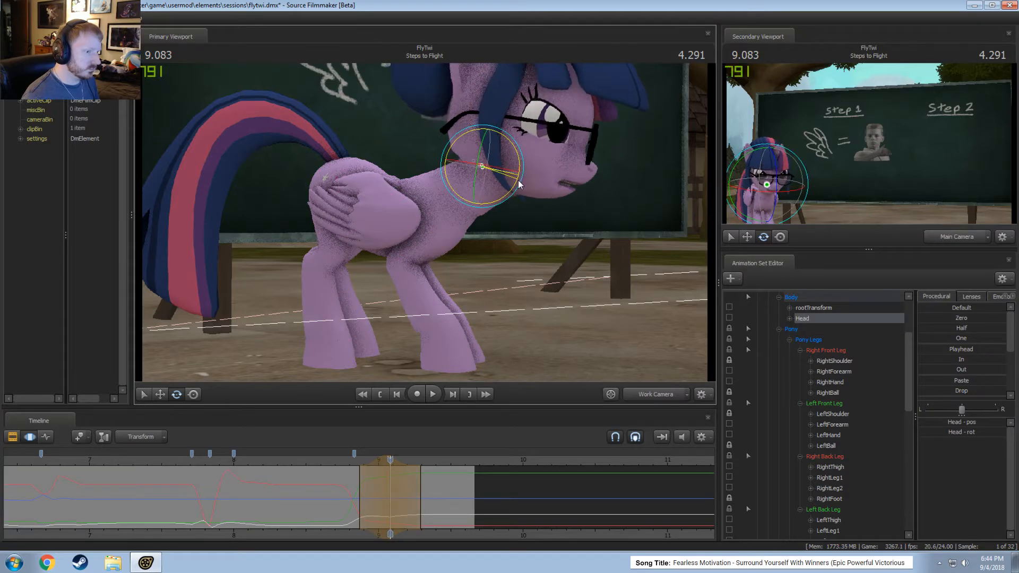
{"action": "key", "text": "space"}
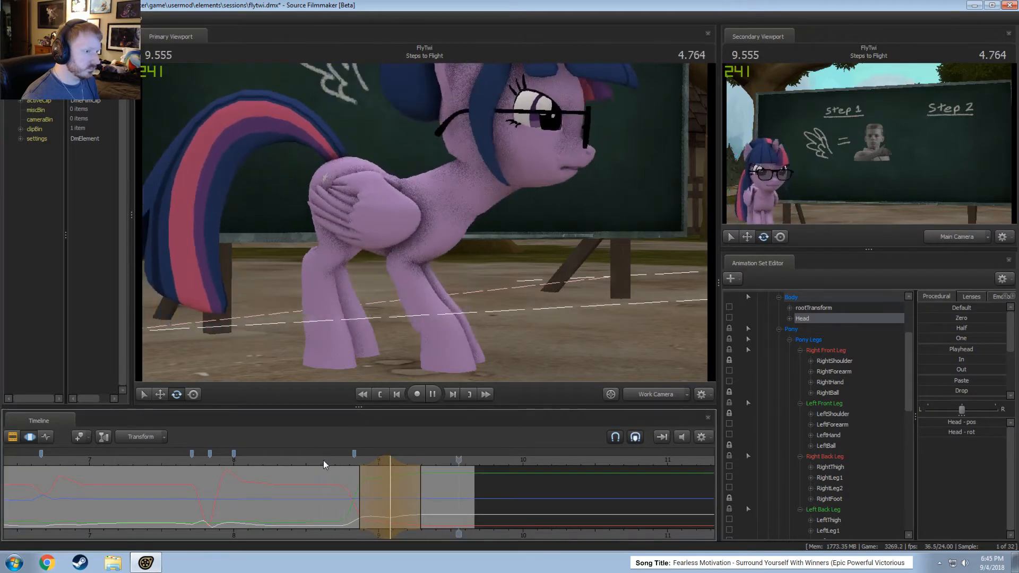
{"action": "key", "text": "space"}
- Shift the Head change earlier to center on 9.0 seconds, spanning about 8.83 to 9.25 seconds, and play it back
{"action": "left_click_drag", "start_coordinate": [380, 461], "coordinate": [374, 463]}
{"action": "left_click", "coordinate": [331, 462]}
{"action": "key", "text": "space"}
{"action": "key", "text": "space"}
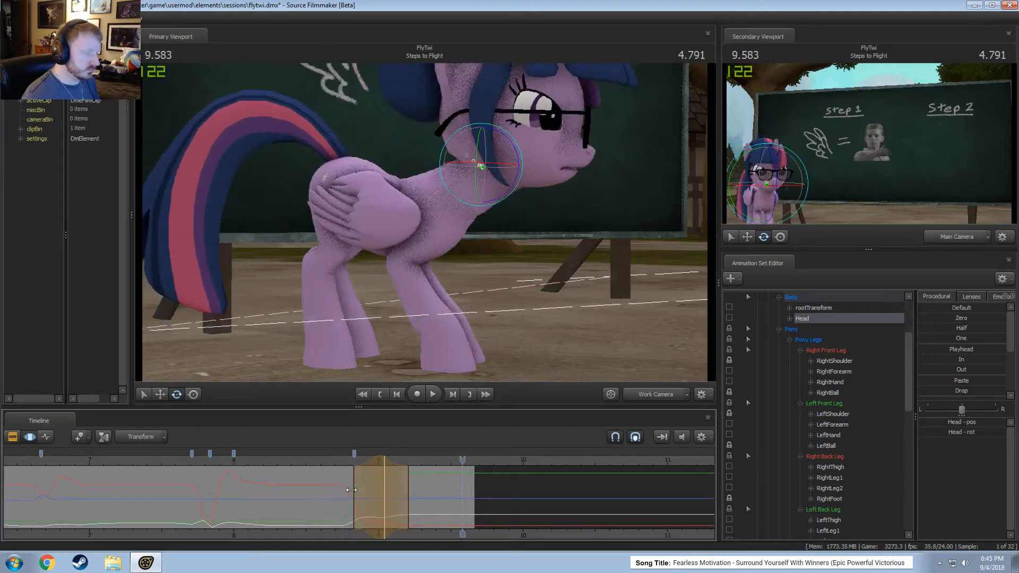
{"action": "left_click", "coordinate": [323, 462]}
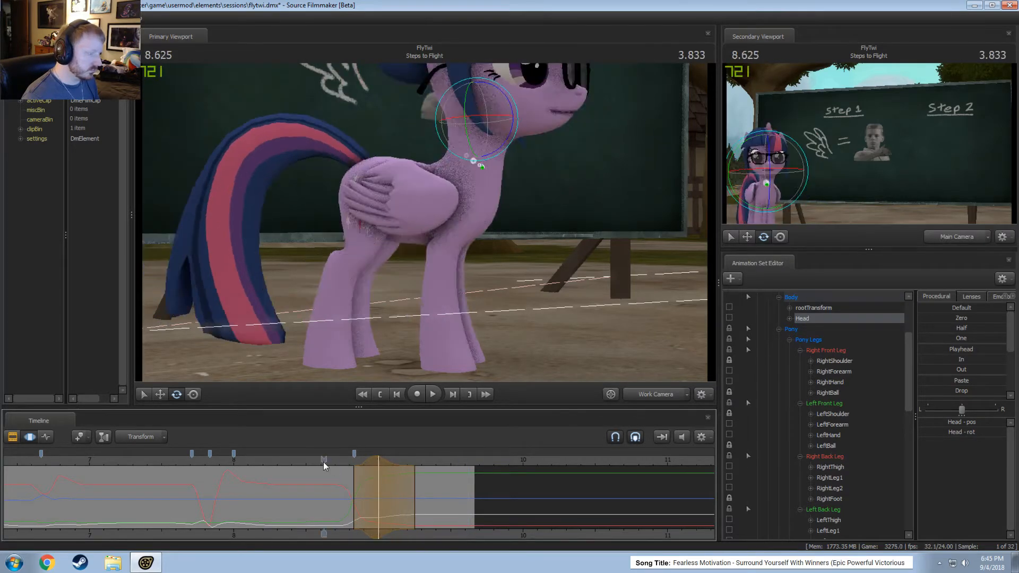
{"action": "key", "text": "space"}
{"action": "key", "text": "space"}
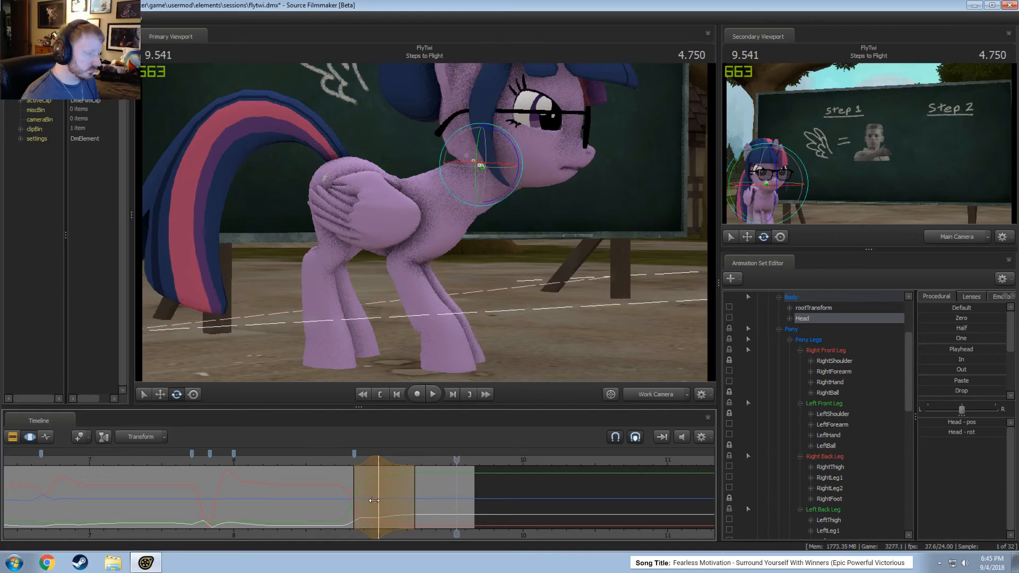
- Extend the start of the Head change's falloff to about 8.79 seconds and play it back
{"action": "key", "text": "shift"}
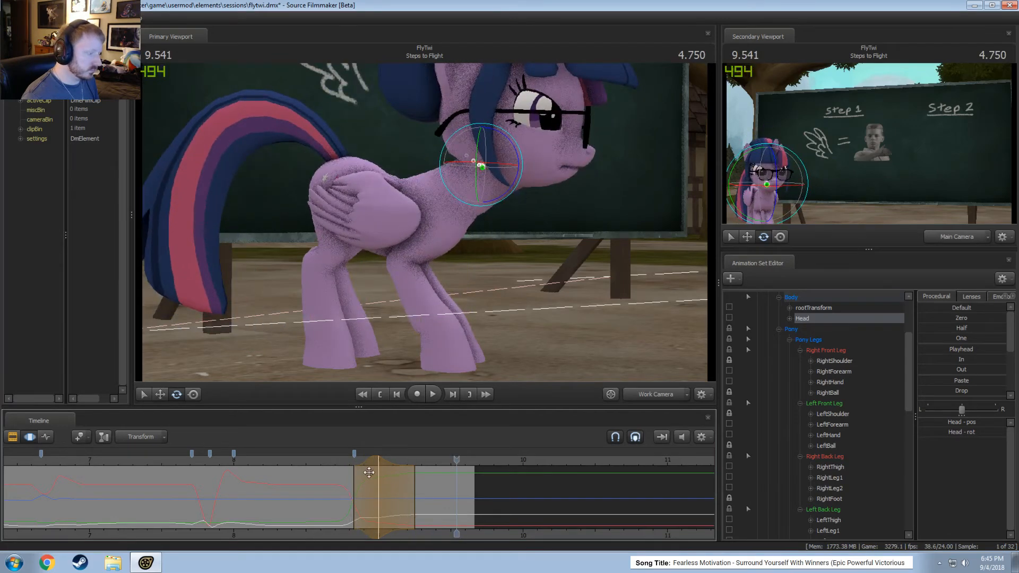
{"action": "left_click_drag", "start_coordinate": [369, 472], "coordinate": [362, 473]}
{"action": "left_click", "coordinate": [323, 462]}
{"action": "key", "text": "space"}
{"action": "key", "text": "space"}
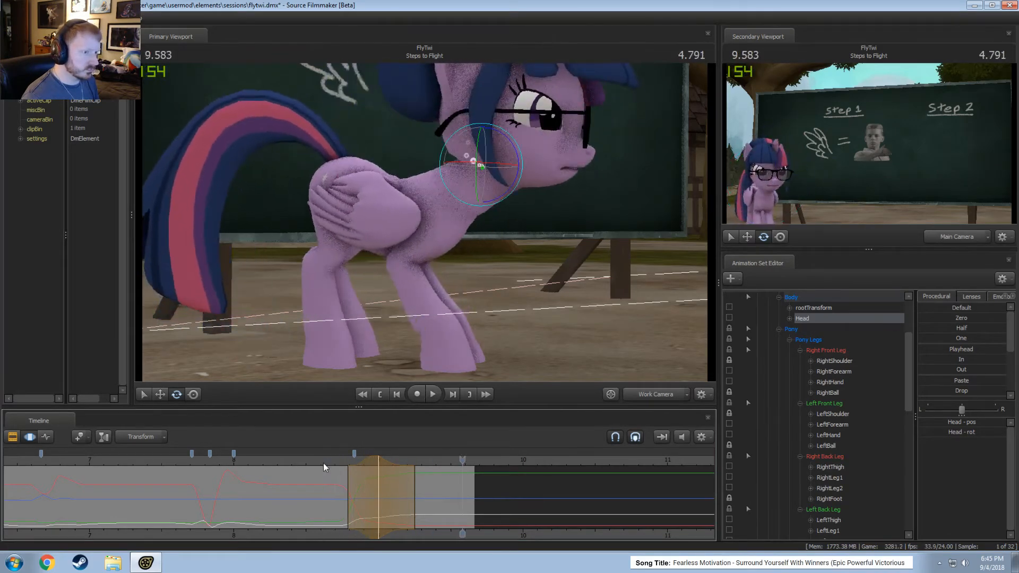
- Replay the head drop several times from about 8.3 seconds to examine the Head motion with its longer lead-in
{"action": "left_click", "coordinate": [288, 463]}
{"action": "key", "text": "space"}
{"action": "key", "text": "space"}
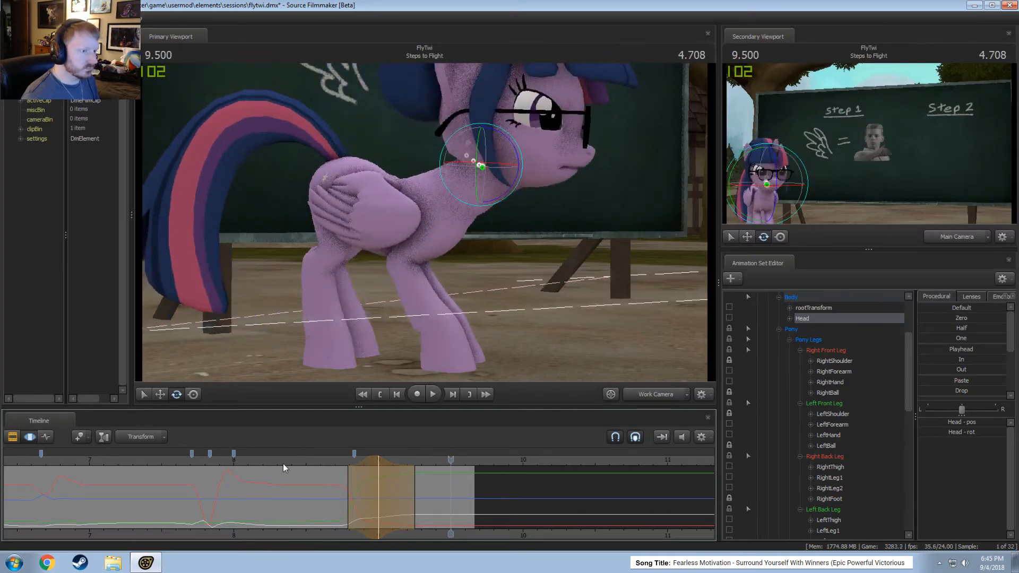
{"action": "left_click", "coordinate": [292, 463]}
{"action": "key", "text": "space"}
{"action": "key", "text": "space"}
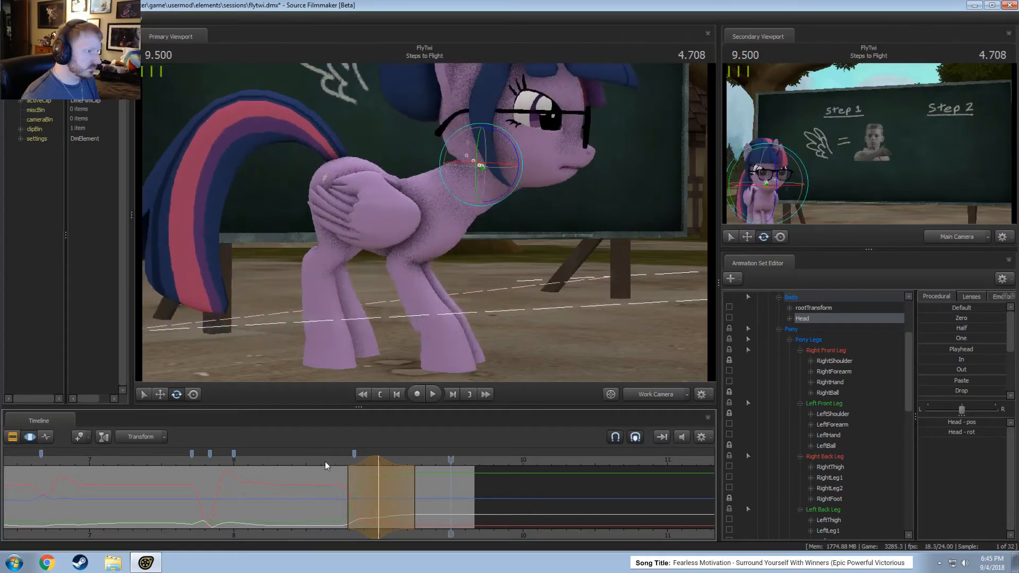
{"action": "left_click", "coordinate": [282, 464]}
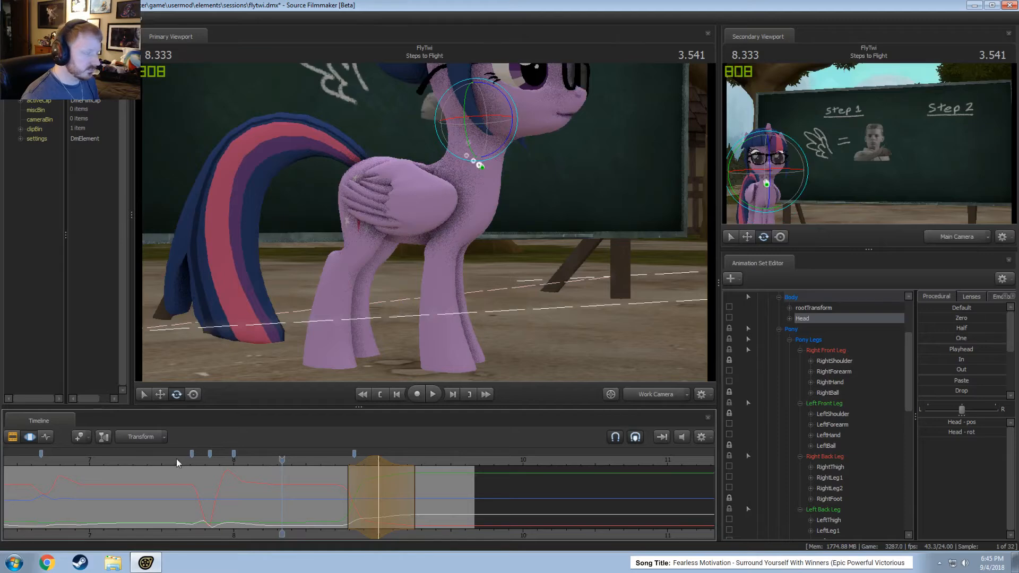
{"action": "key", "text": "space"}
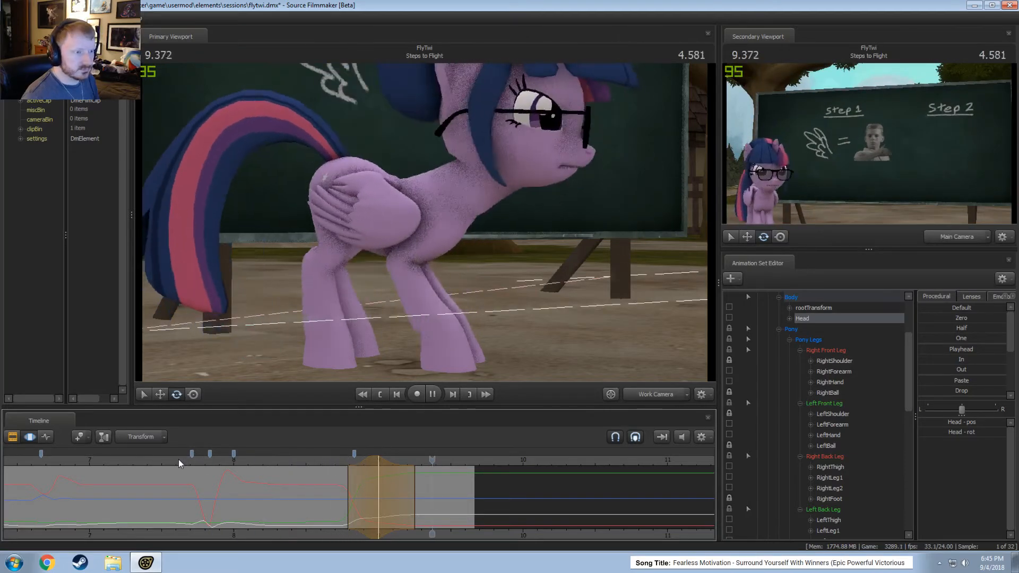
- Rotate Chest1 at 9.083 seconds over a time selection of about 8.83 to 9.33 seconds and play it back
{"action": "left_click_drag", "start_coordinate": [273, 466], "coordinate": [393, 509]}
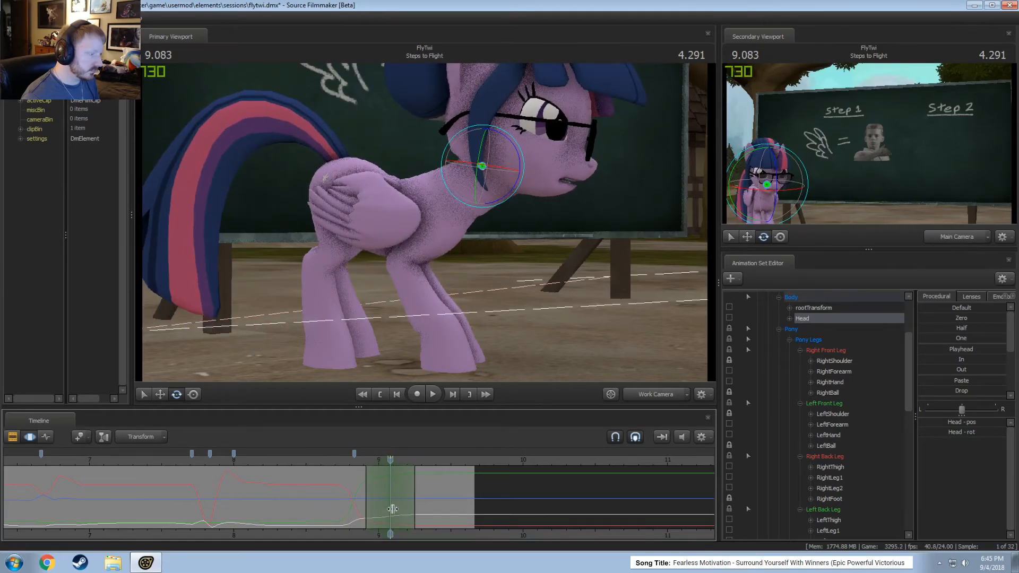
{"action": "left_click_drag", "start_coordinate": [468, 320], "coordinate": [425, 224]}
{"action": "left_click", "coordinate": [387, 215]}
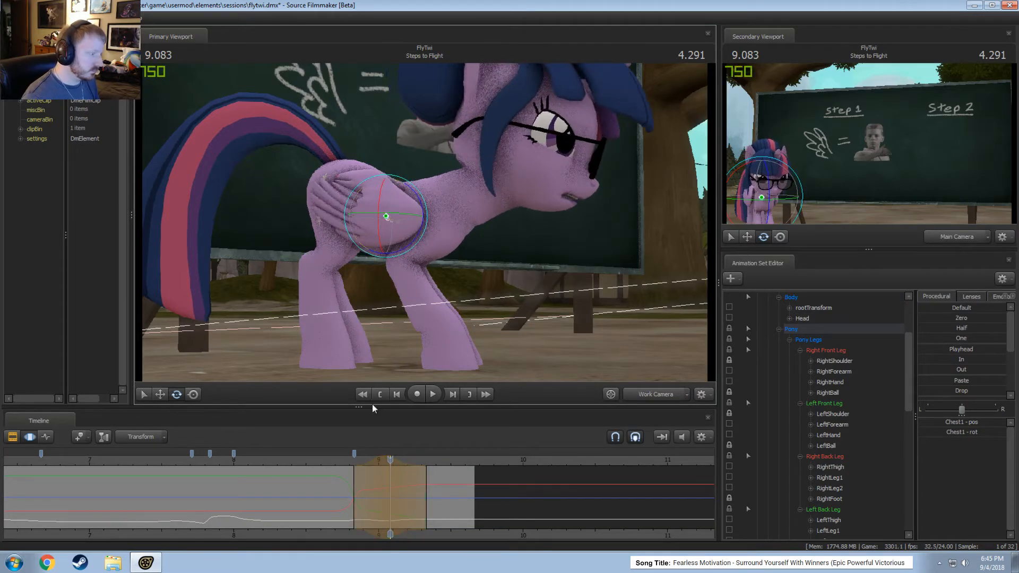
{"action": "left_click", "coordinate": [335, 462]}
{"action": "key", "text": "space"}
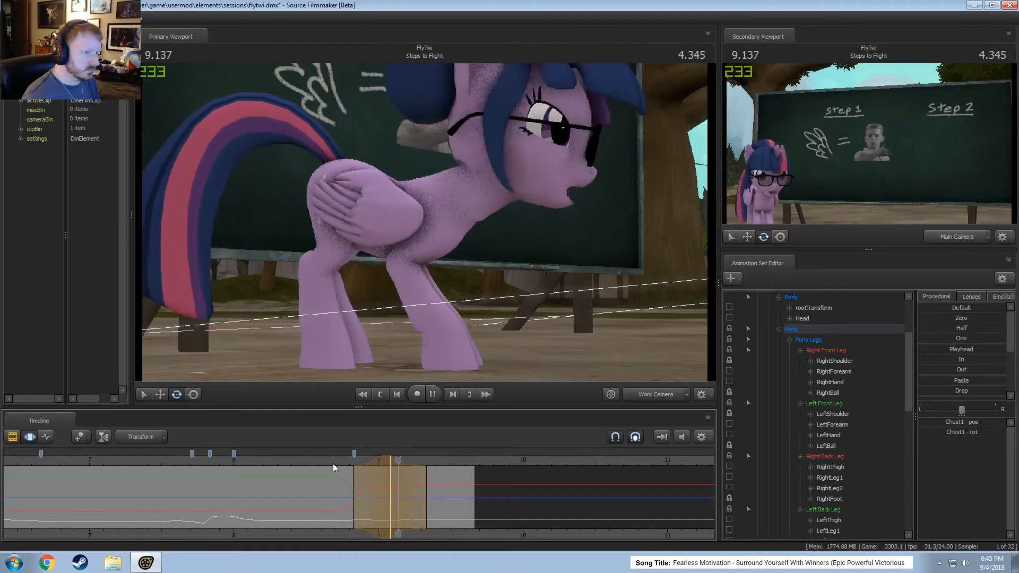
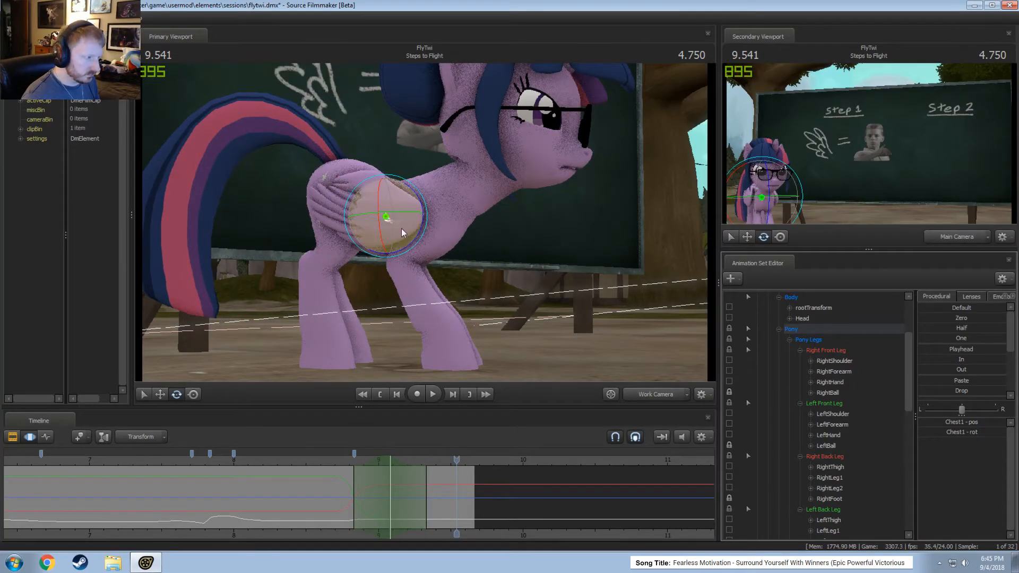
- Readjust the Chest1 rotation around 9.083 seconds and replay the head drop several times to check the chest motion
{"action": "left_click", "coordinate": [348, 463]}
{"action": "key", "text": "space"}
{"action": "left_click", "coordinate": [345, 461]}
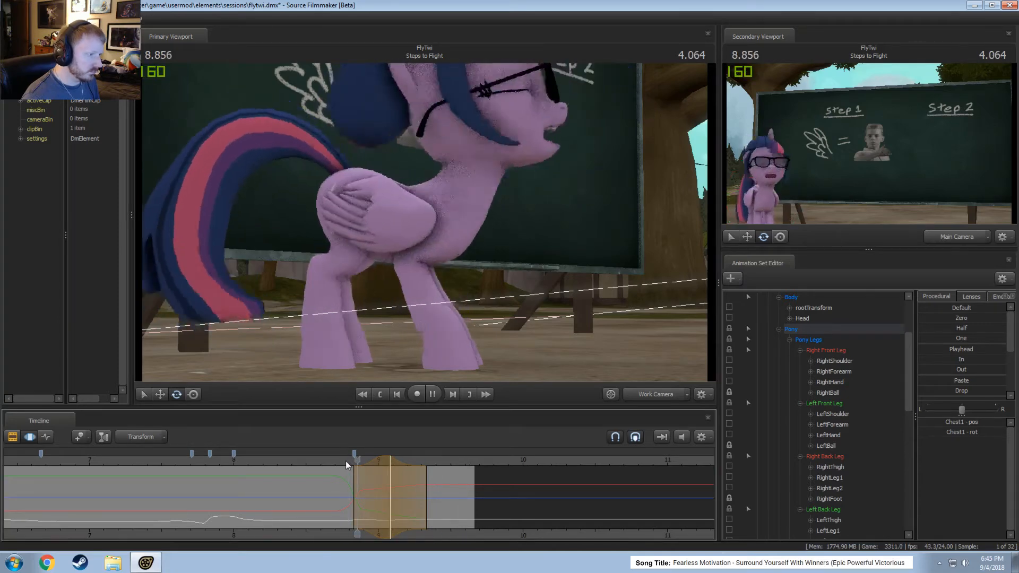
{"action": "left_click", "coordinate": [346, 461]}
{"action": "key", "text": "space"}
{"action": "key", "text": "space"}
{"action": "key", "text": "space"}
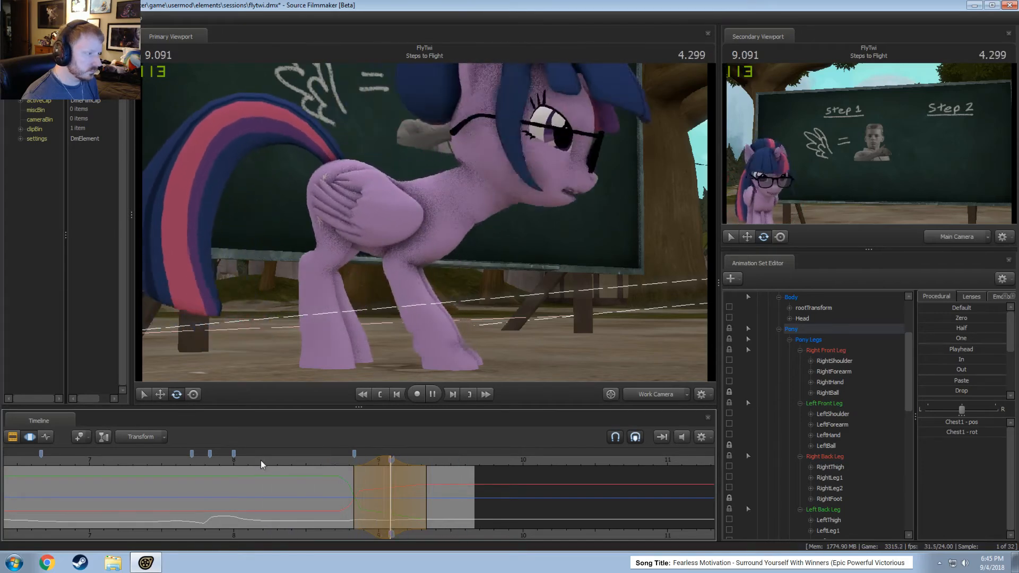
{"action": "key", "text": "space"}
{"action": "key", "text": "space"}
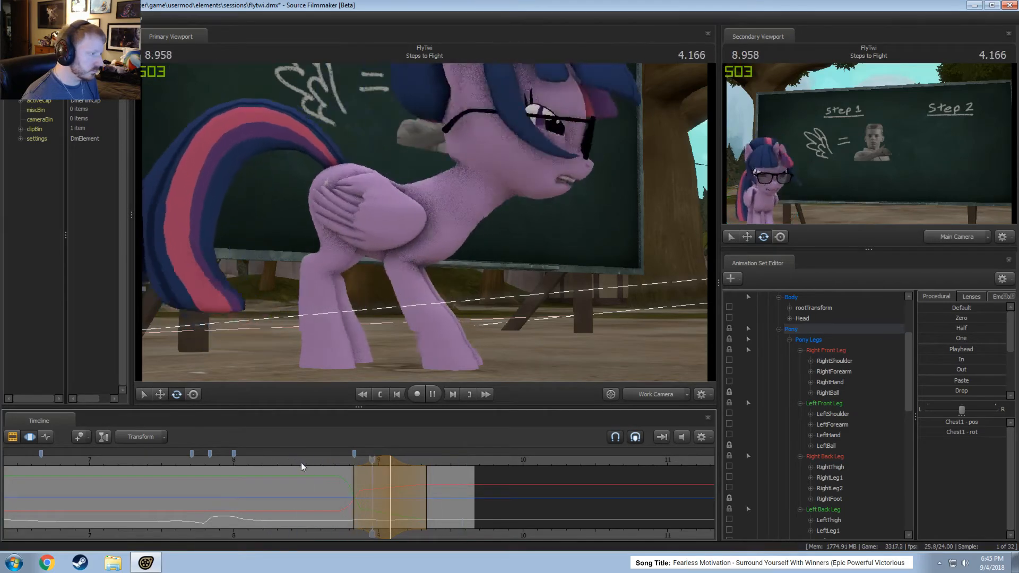
{"action": "key", "text": "space"}
- Rotate RightForearm and LeftForearm together at 9.083 seconds over about 8.83 to 9.33 seconds and play it back
{"action": "left_click_drag", "start_coordinate": [379, 482], "coordinate": [389, 483]}
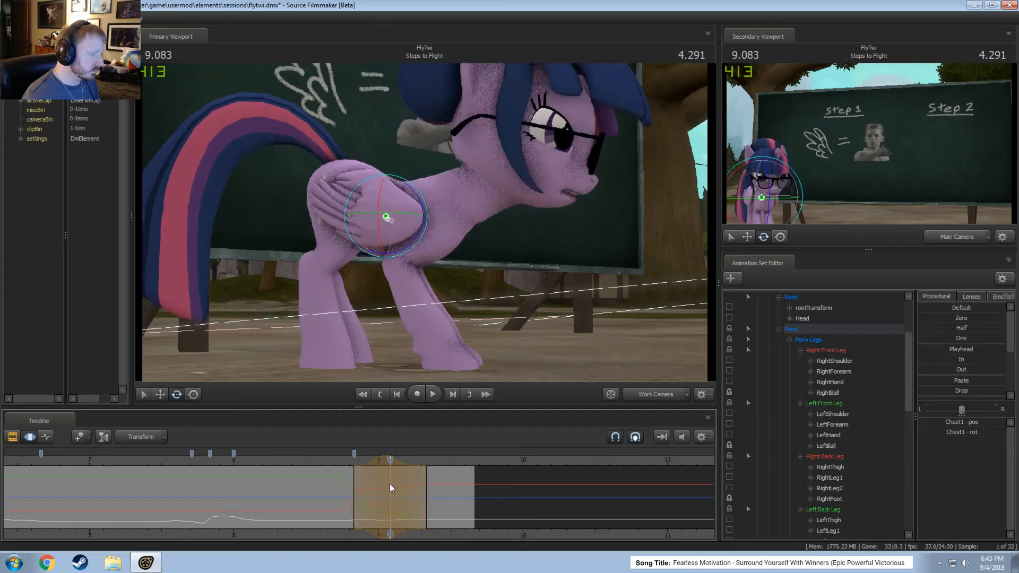
{"action": "left_click", "coordinate": [456, 207]}
{"action": "left_click_drag", "start_coordinate": [487, 214], "coordinate": [494, 211]}
{"action": "left_click", "coordinate": [432, 234]}
{"action": "left_click", "coordinate": [439, 236], "text": "ctrl"}
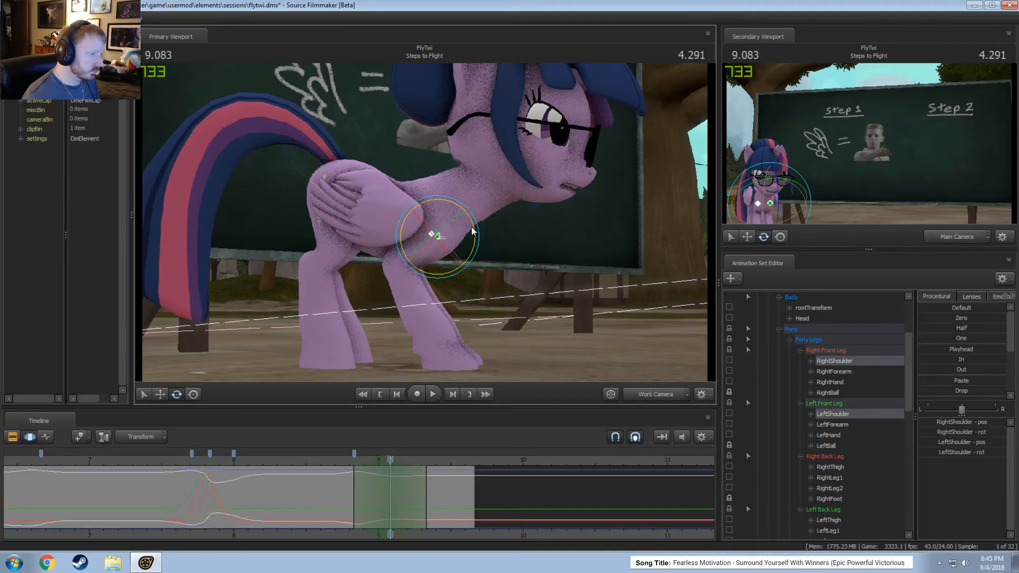
{"action": "left_click", "coordinate": [401, 258]}
{"action": "left_click", "coordinate": [393, 258], "text": "ctrl"}
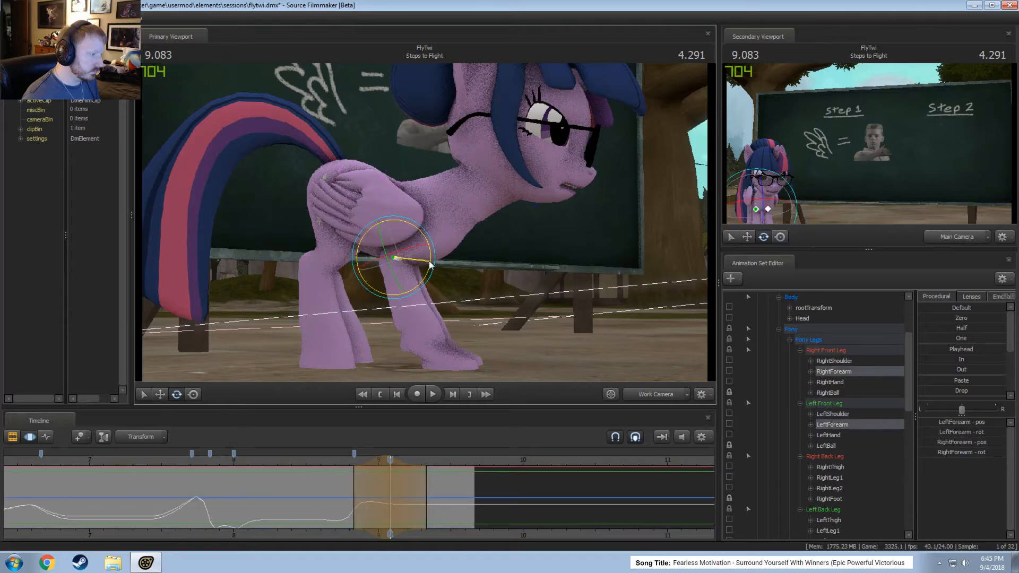
{"action": "key", "text": "space"}
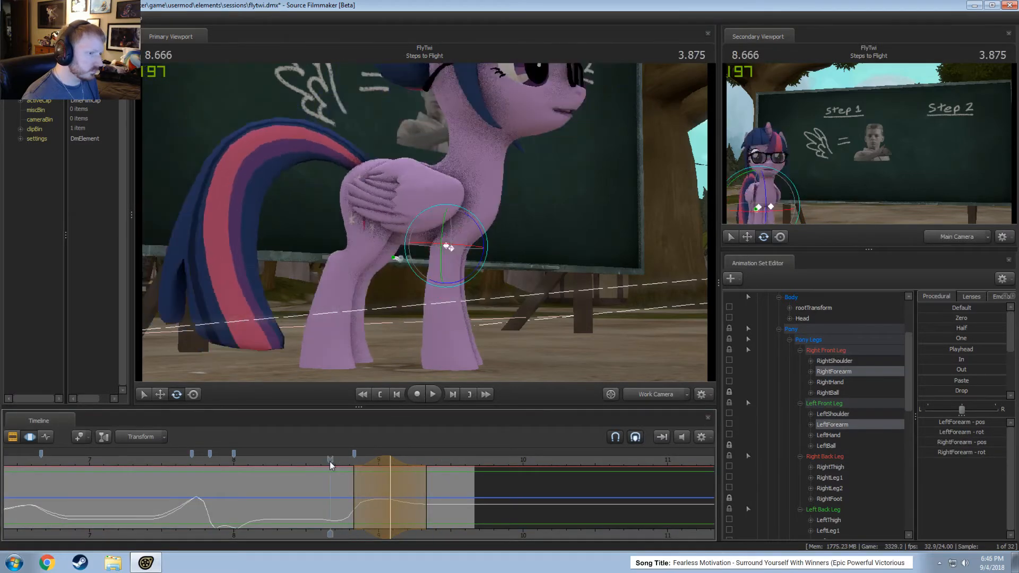
{"action": "key", "text": "space"}
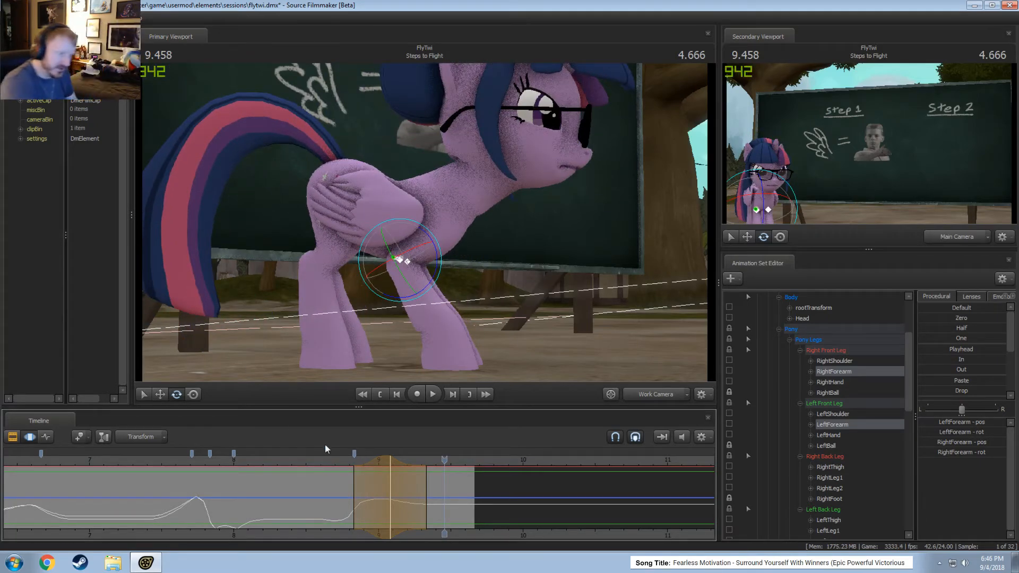
- Play the shot repeatedly from about 7.4 seconds, continuing in the clip editor, to examine the body motion leading into the head drop
{"action": "left_click", "coordinate": [146, 460]}
{"action": "key", "text": "space"}
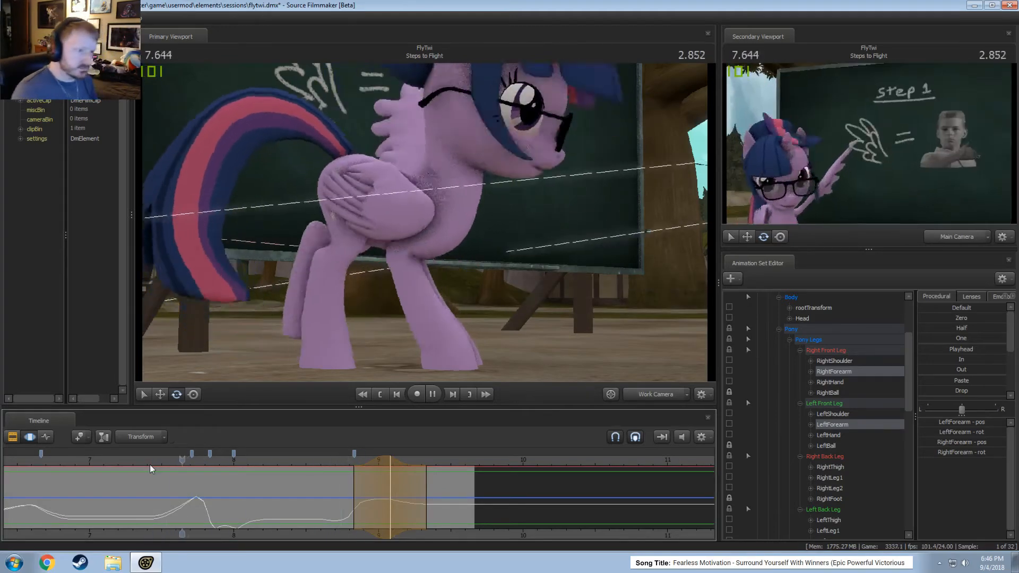
{"action": "key", "text": "space"}
{"action": "left_click_drag", "start_coordinate": [204, 472], "coordinate": [241, 491]}
{"action": "left_click", "coordinate": [156, 464]}
{"action": "key", "text": "F2"}
{"action": "key", "text": "space"}
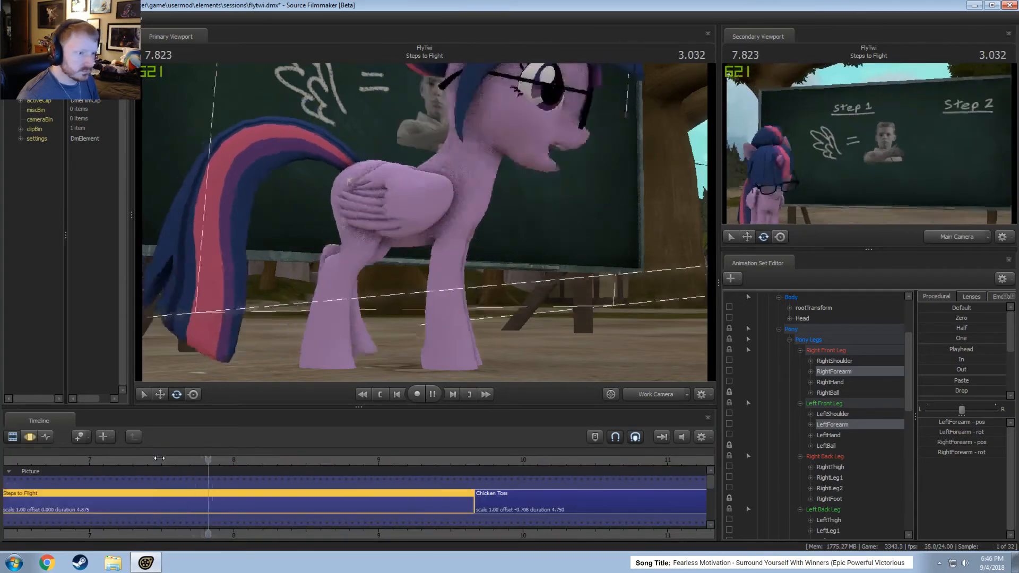
{"action": "key", "text": "space"}
{"action": "left_click", "coordinate": [159, 458]}
{"action": "key", "text": "space"}
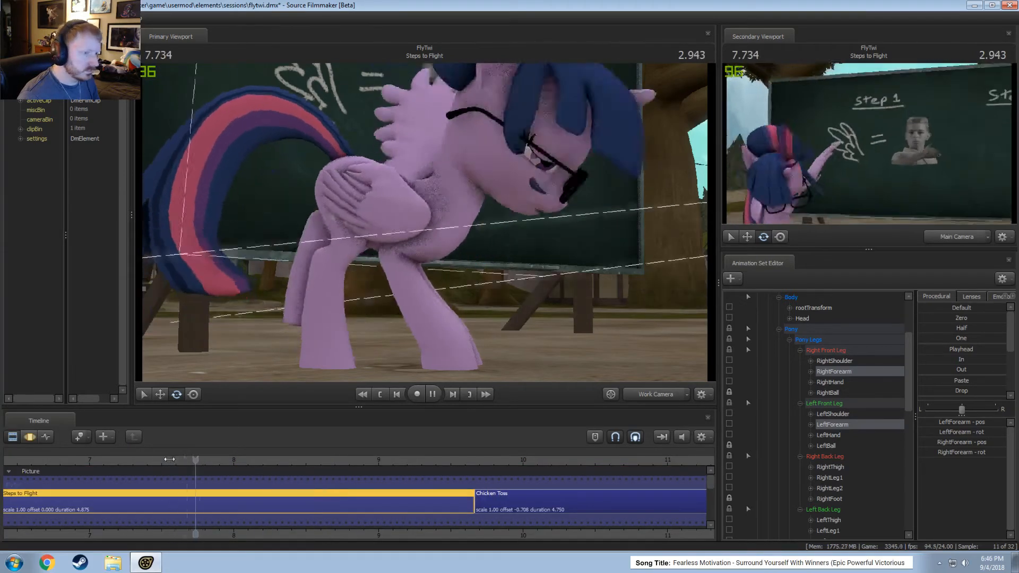
{"action": "key", "text": "space"}
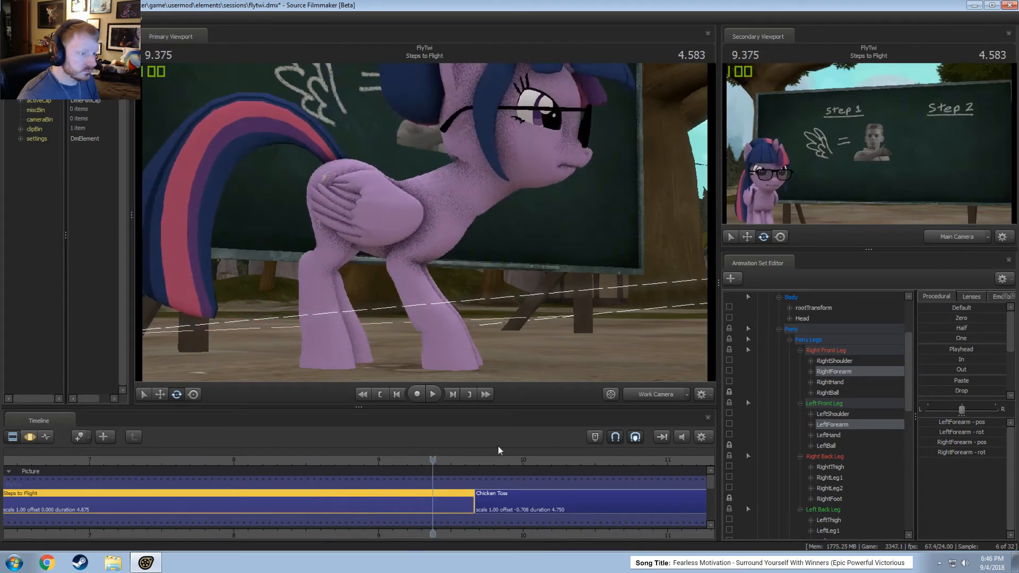
- Switch the primary viewport to the Main Camera and play the shot from about 7.66 seconds
{"action": "left_click", "coordinate": [643, 394]}
{"action": "left_click", "coordinate": [185, 460]}
{"action": "key", "text": "space"}
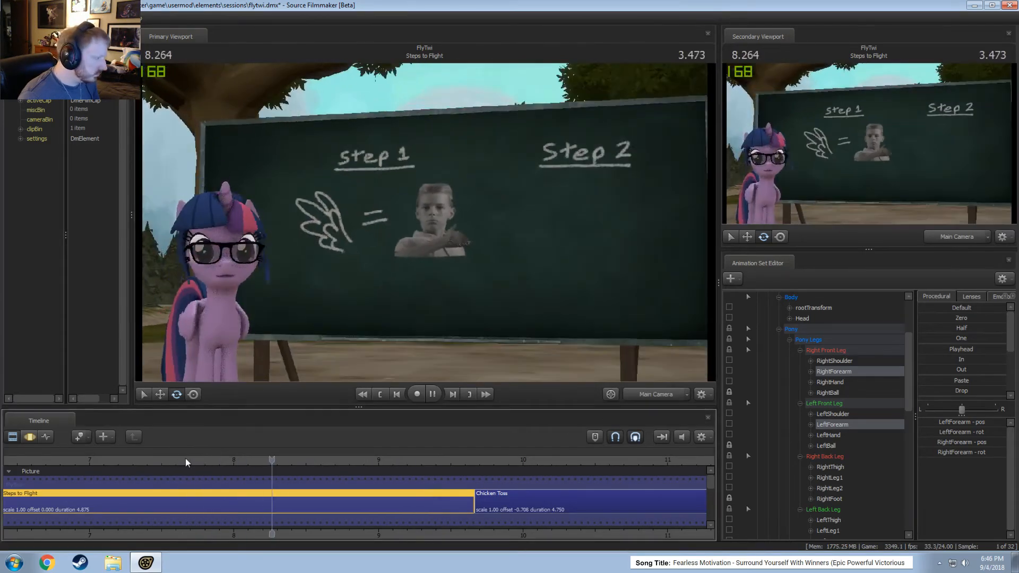
{"action": "key", "text": "space"}
- Hold Twilight's Lower Face pose from 8.0 seconds over about 7.96 to 8.33 seconds, with falloff to about 8.63, and play it back
{"action": "scroll", "coordinate": [811, 375], "scroll_direction": "up", "scroll_amount": 3}
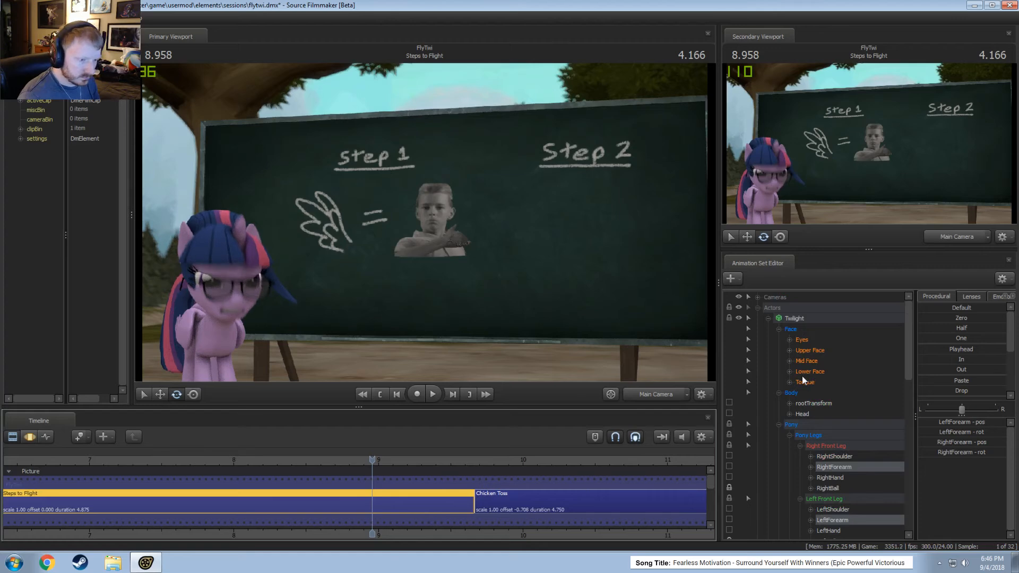
{"action": "left_click", "coordinate": [801, 372]}
{"action": "key", "text": "F3"}
{"action": "scroll", "coordinate": [250, 491], "scroll_direction": "up", "scroll_amount": 3}
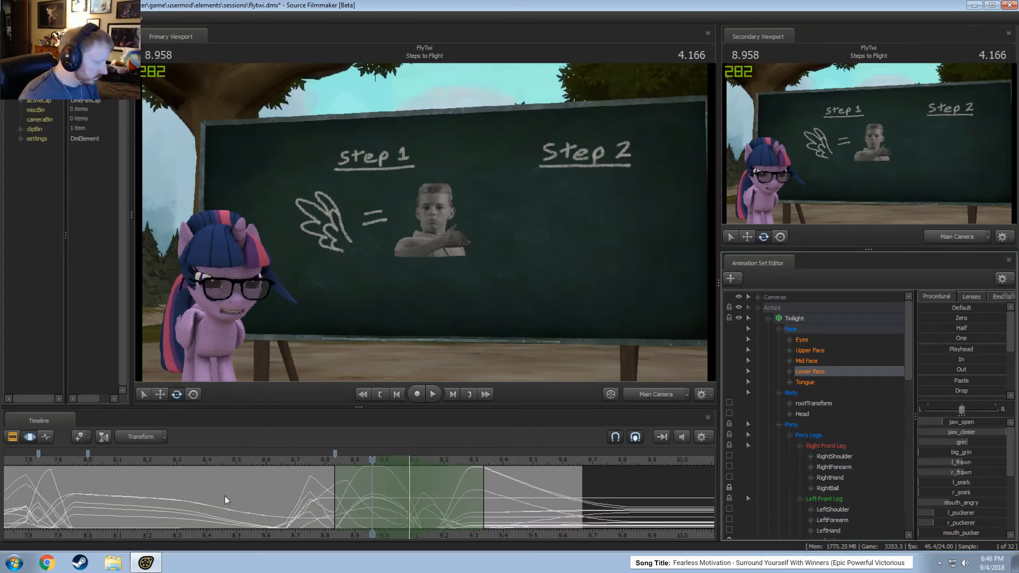
{"action": "mouse_move", "coordinate": [101, 511]}
{"action": "left_mouse_down"}
{"action": "mouse_move", "coordinate": [139, 512]}
{"action": "mouse_move", "coordinate": [82, 507]}
{"action": "left_mouse_up"}
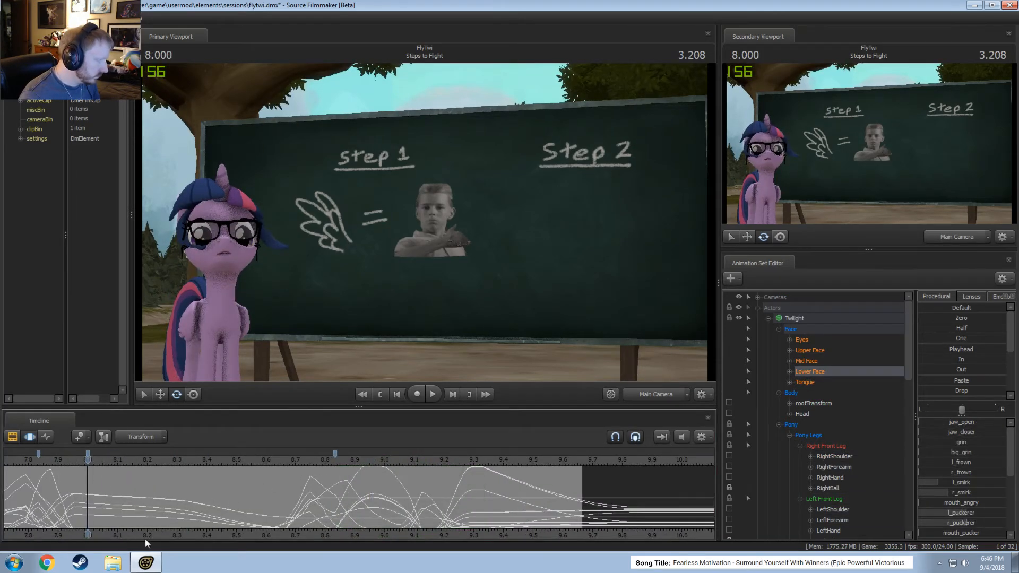
{"action": "middle_click_drag", "start_coordinate": [148, 542], "coordinate": [215, 514]}
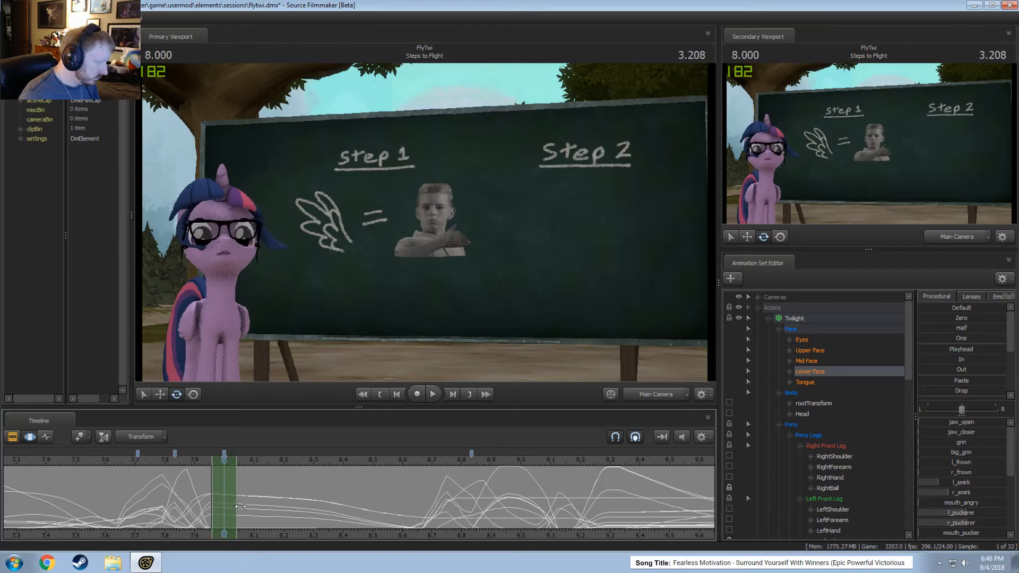
{"action": "left_click_drag", "start_coordinate": [241, 507], "coordinate": [410, 531]}
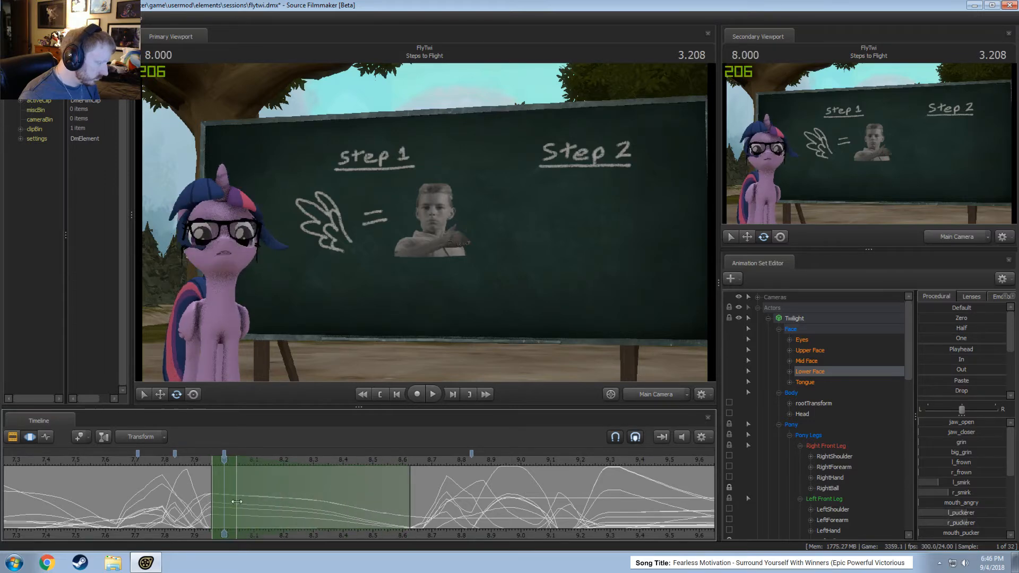
{"action": "key", "text": "space"}
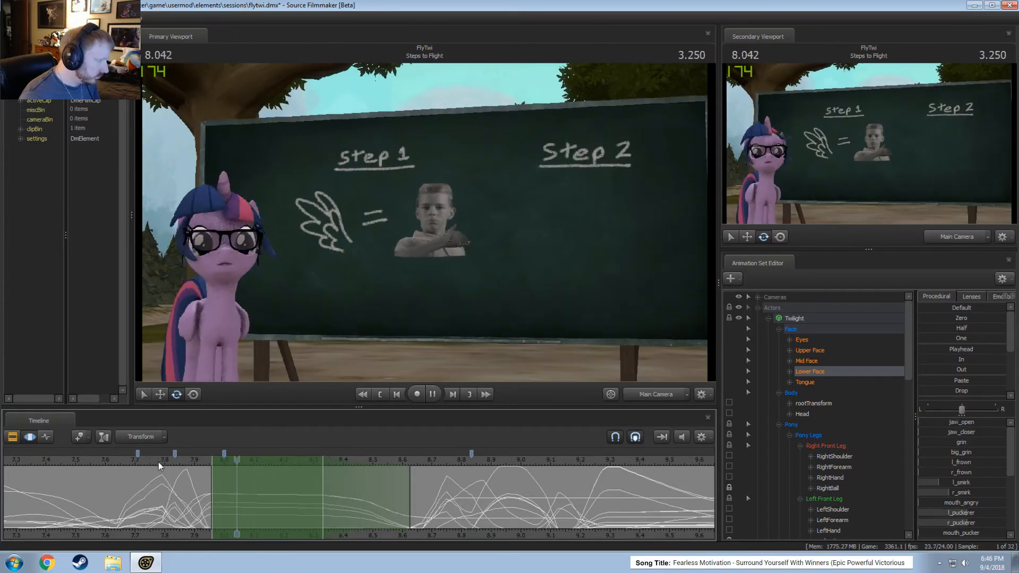
{"action": "left_click", "coordinate": [155, 461]}
{"action": "key", "text": "space"}
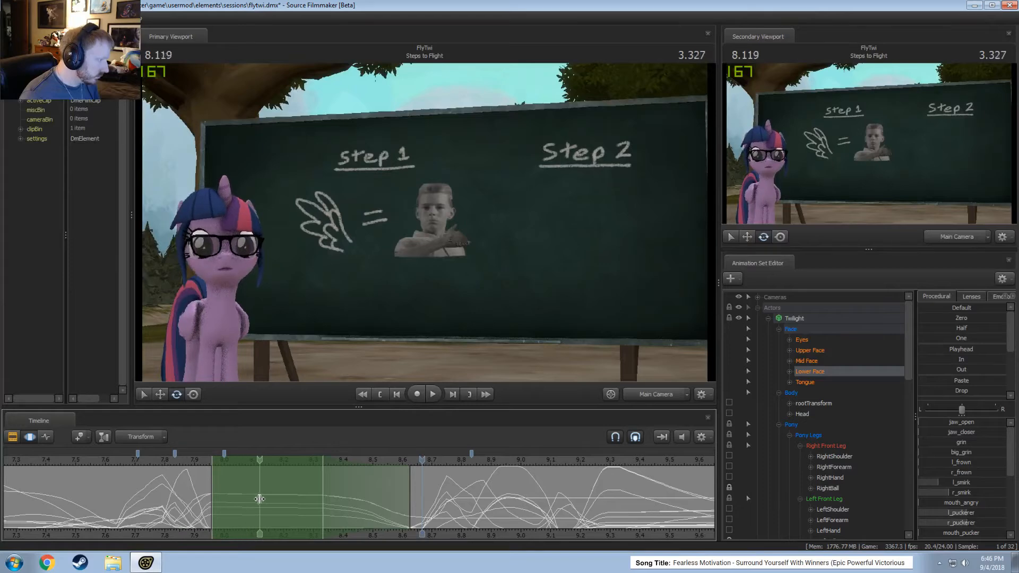
- Raise jaw_open slightly at 8.291 seconds over a time selection of about 8.08 to 8.5 seconds
{"action": "left_click", "coordinate": [311, 505]}
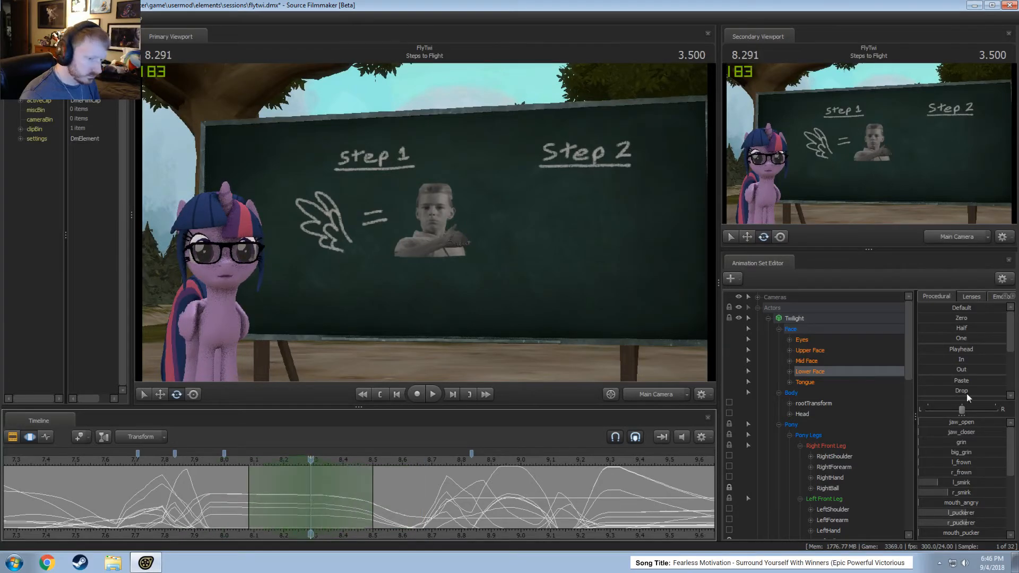
{"action": "left_click_drag", "start_coordinate": [965, 425], "coordinate": [950, 424]}
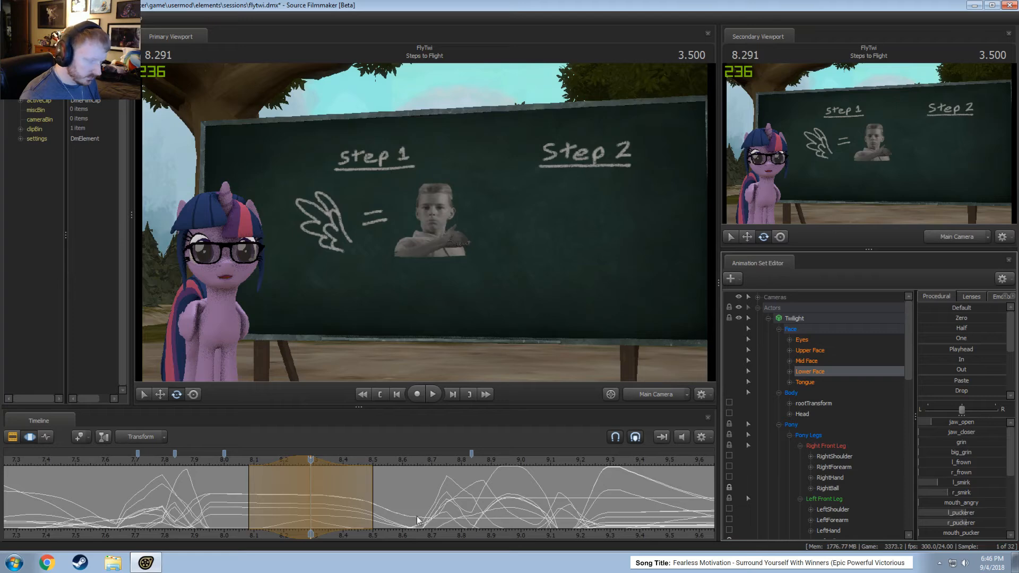
- Lower l_puckerer and r_puckerer at 8.416 seconds over about 8.12 to 8.71 seconds and play it back
{"action": "left_click_drag", "start_coordinate": [334, 507], "coordinate": [344, 507]}
{"action": "scroll", "coordinate": [346, 507], "scroll_direction": "up", "scroll_amount": 2}
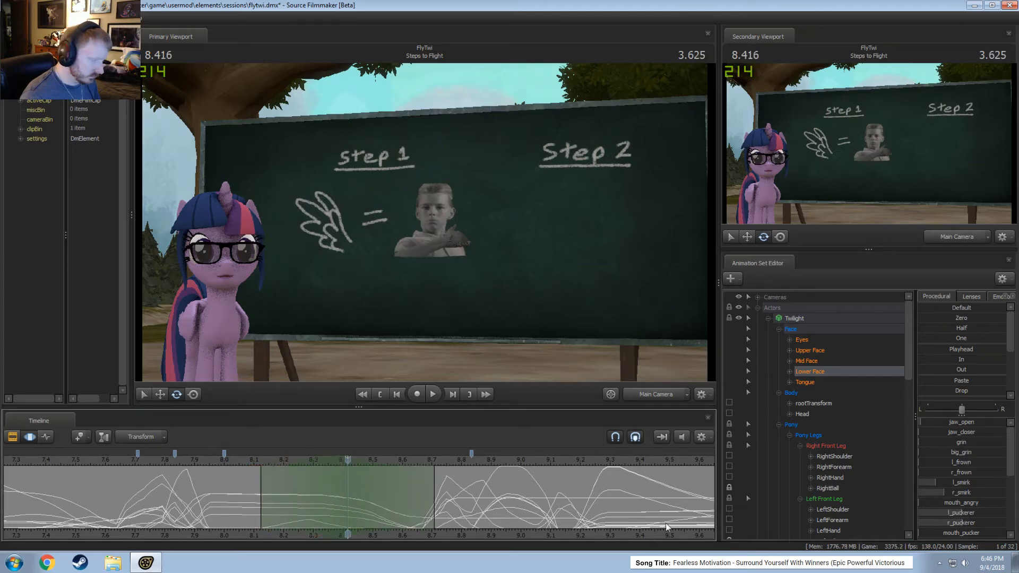
{"action": "left_click_drag", "start_coordinate": [947, 514], "coordinate": [956, 524]}
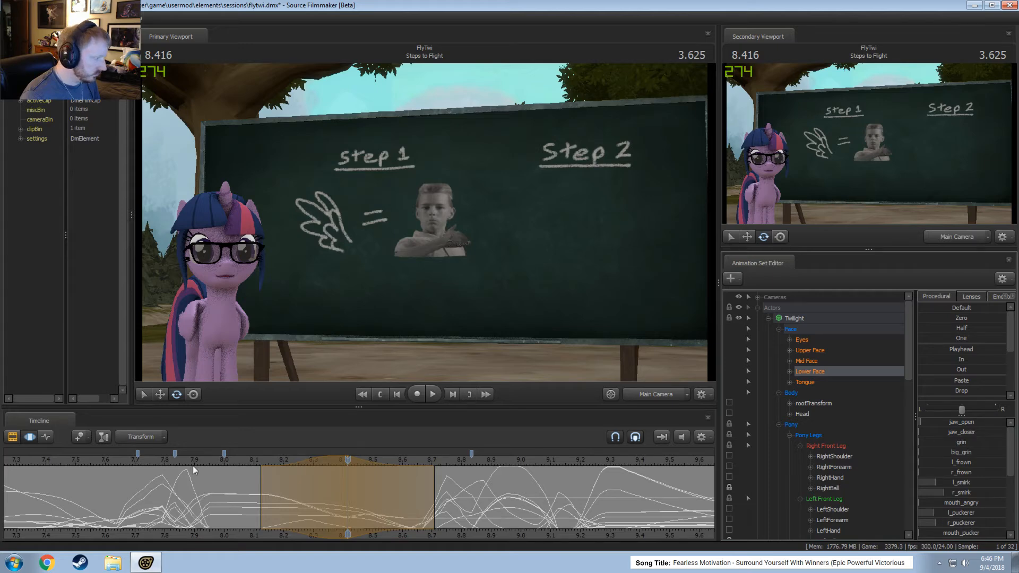
{"action": "key", "text": "space"}
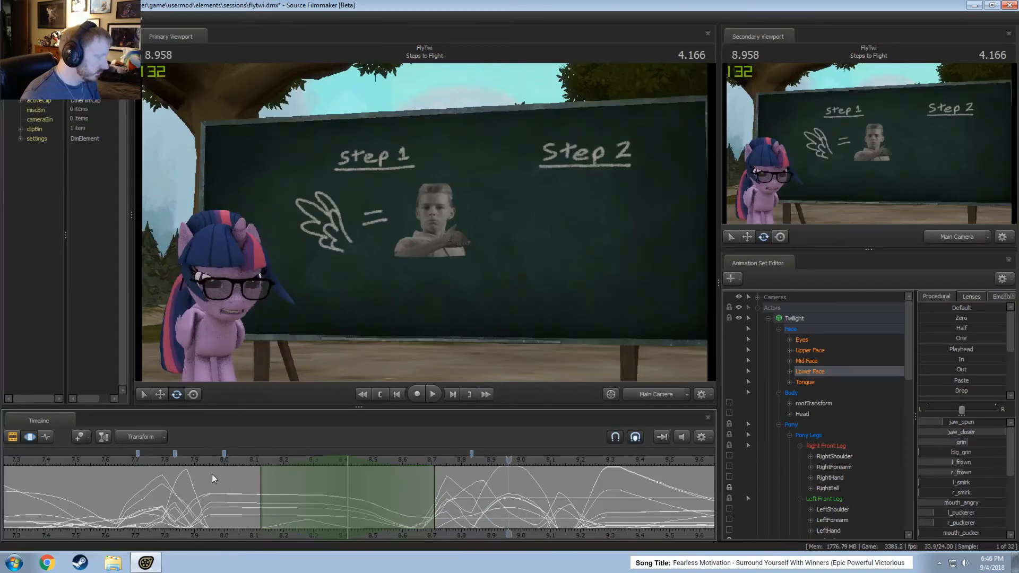
- Undo the last mouth pucker edits on Twilight's Lower Face and play the shot from 7.75 seconds
{"action": "key", "text": "ctrl+z"}
{"action": "key", "text": "ctrl+z"}
{"action": "left_click", "coordinate": [148, 463]}
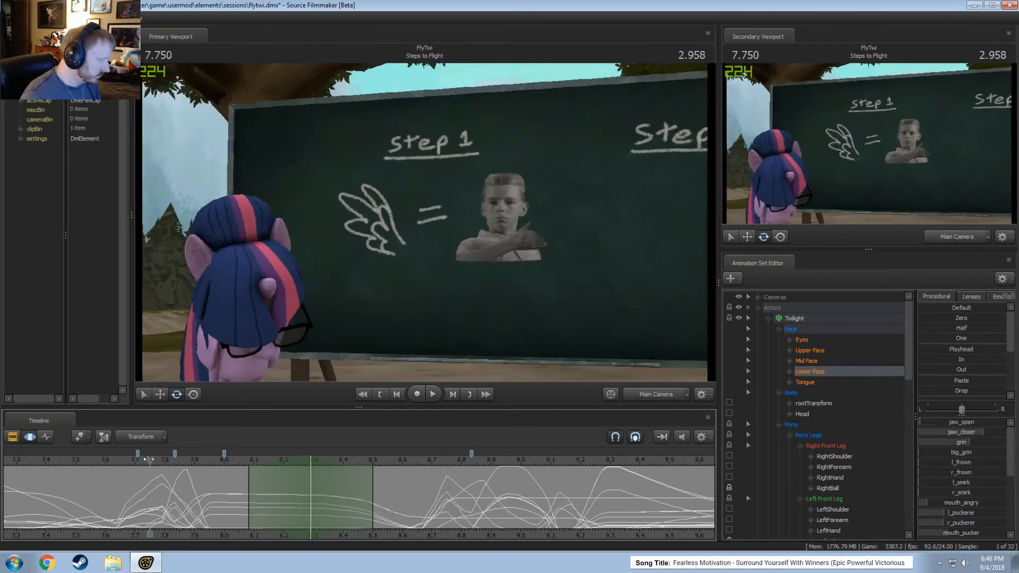
{"action": "key", "text": "space"}
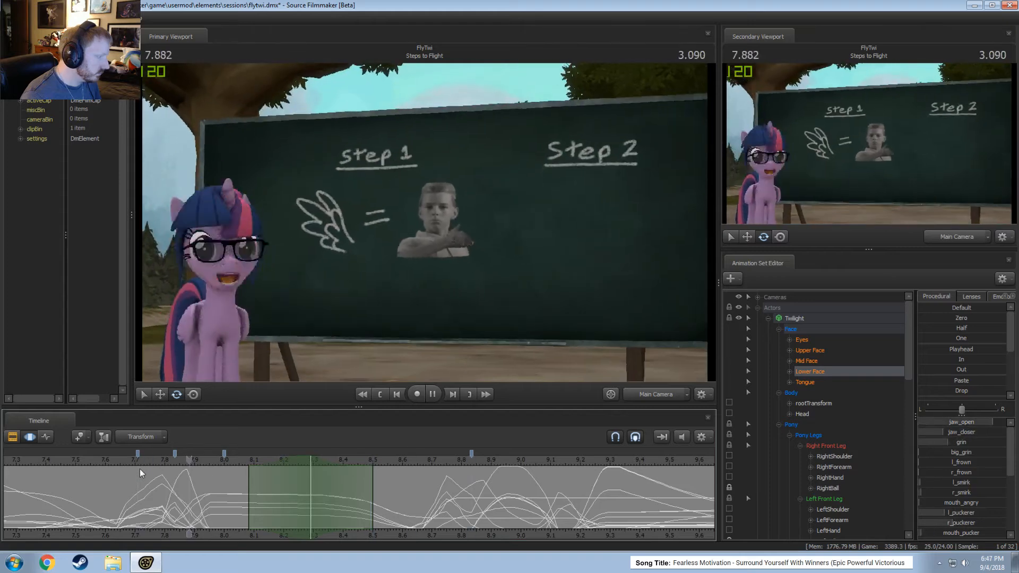
{"action": "key", "text": "space"}
- View Twilight's face through the Work Camera and lower r_smirk to match l_smirk at 7.958 seconds over about 7.83 to 8.54 seconds
{"action": "left_click_drag", "start_coordinate": [146, 477], "coordinate": [220, 509]}
{"action": "left_click", "coordinate": [219, 510], "text": "shift"}
{"action": "scroll", "coordinate": [219, 509], "scroll_direction": "up", "scroll_amount": 2, "text": "shift"}
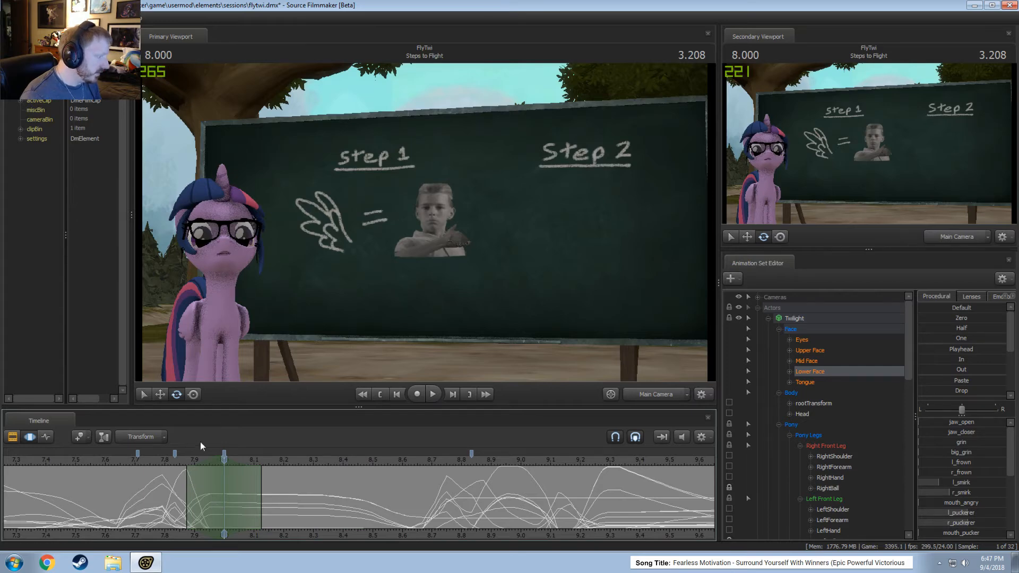
{"action": "left_click_drag", "start_coordinate": [202, 471], "coordinate": [217, 472]}
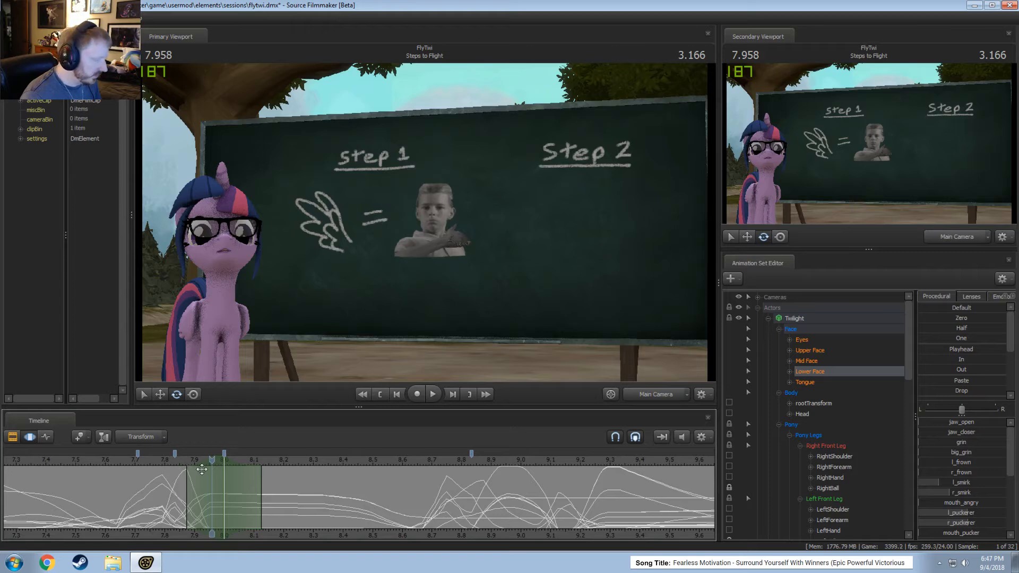
{"action": "left_click", "coordinate": [211, 485], "text": "shift"}
{"action": "scroll", "coordinate": [211, 485], "scroll_direction": "up", "scroll_amount": 3, "text": "shift"}
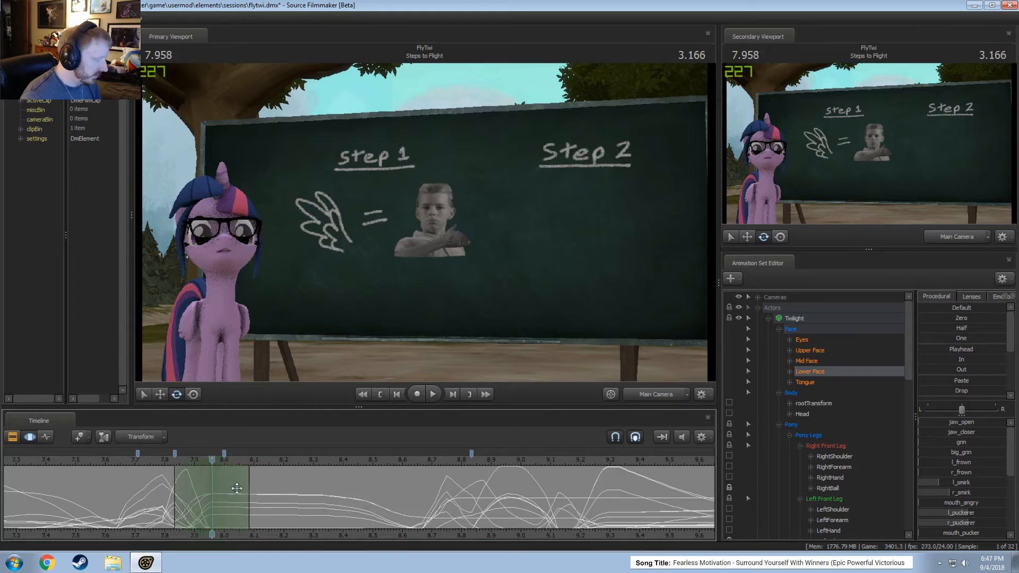
{"action": "left_click_drag", "start_coordinate": [249, 489], "coordinate": [384, 493]}
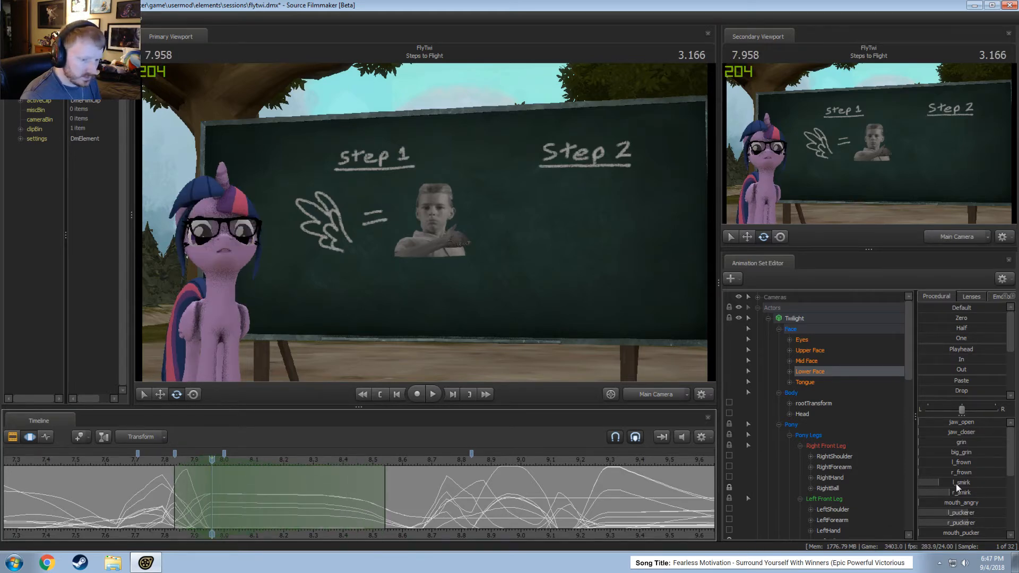
{"action": "left_click_drag", "start_coordinate": [957, 483], "coordinate": [950, 484]}
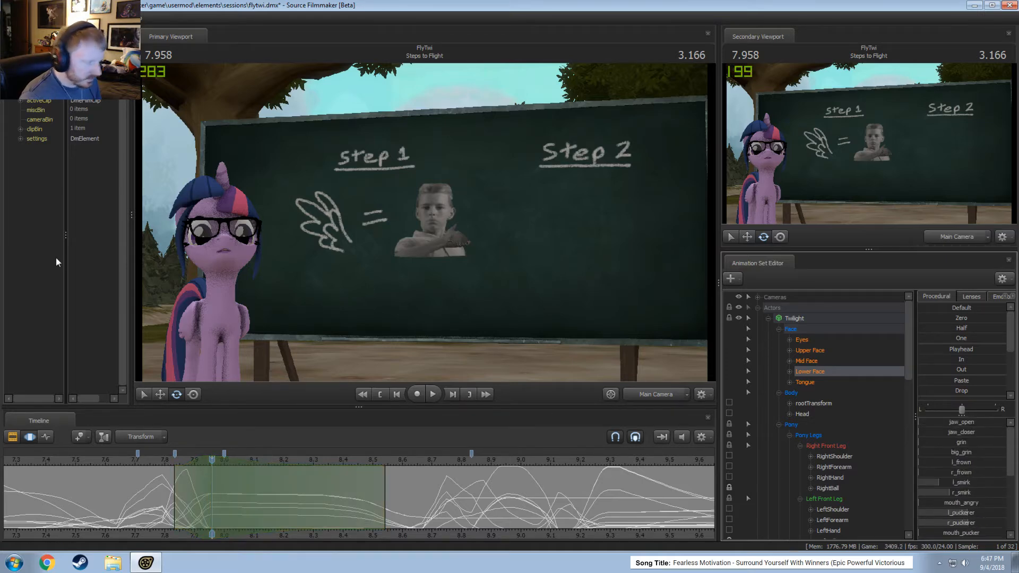
{"action": "left_click", "coordinate": [646, 396]}
{"action": "left_click_drag", "start_coordinate": [615, 339], "coordinate": [425, 224]}
{"action": "key", "text": "w"}
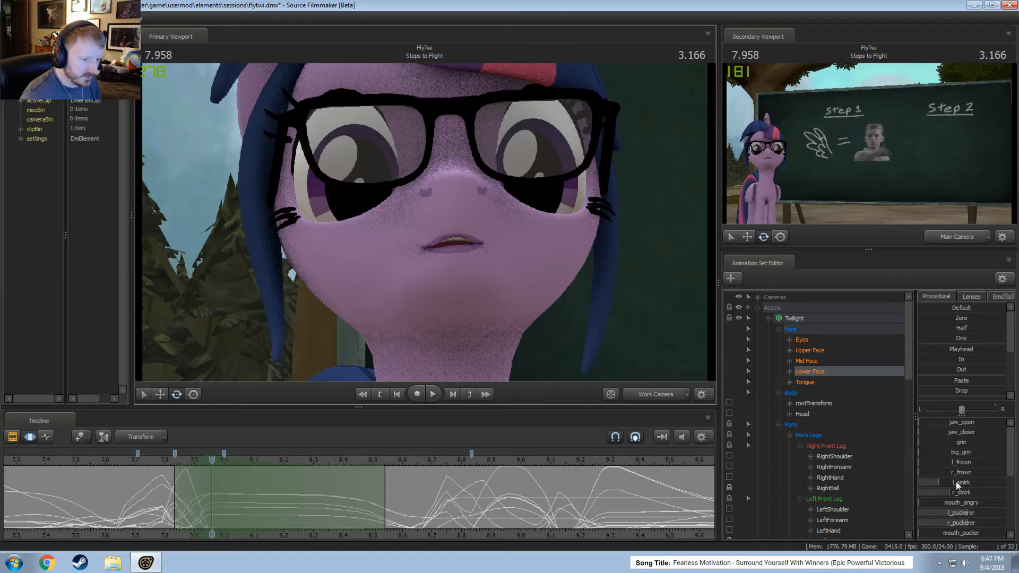
{"action": "left_click_drag", "start_coordinate": [956, 482], "coordinate": [935, 494]}
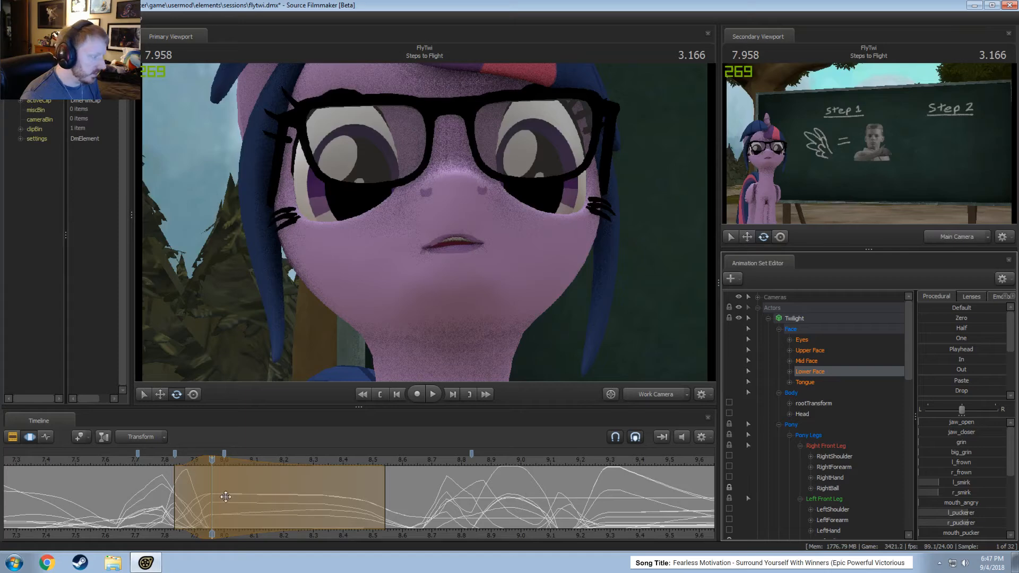
- Scrub through the mouth movement after 7.958 seconds and play it back from about 7.6 seconds
{"action": "left_click_drag", "start_coordinate": [226, 496], "coordinate": [325, 513]}
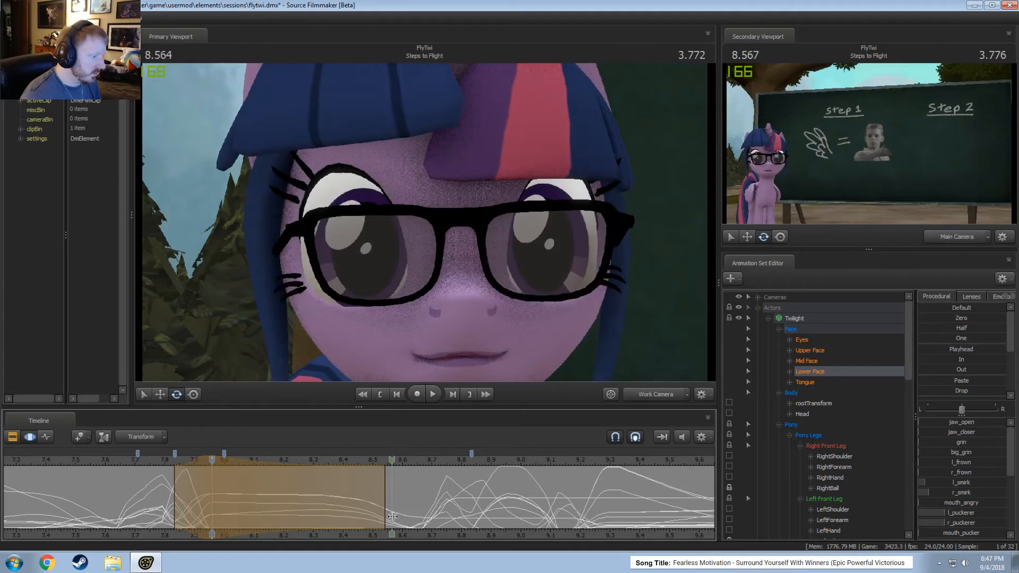
{"action": "left_click_drag", "start_coordinate": [393, 516], "coordinate": [507, 533]}
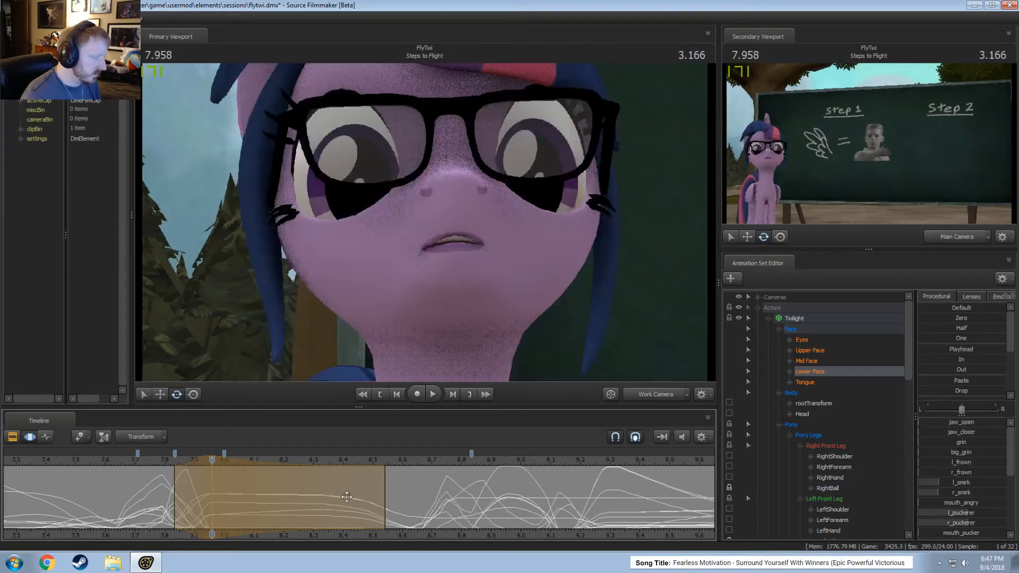
{"action": "left_click_drag", "start_coordinate": [347, 497], "coordinate": [226, 515]}
{"action": "left_click", "coordinate": [155, 461]}
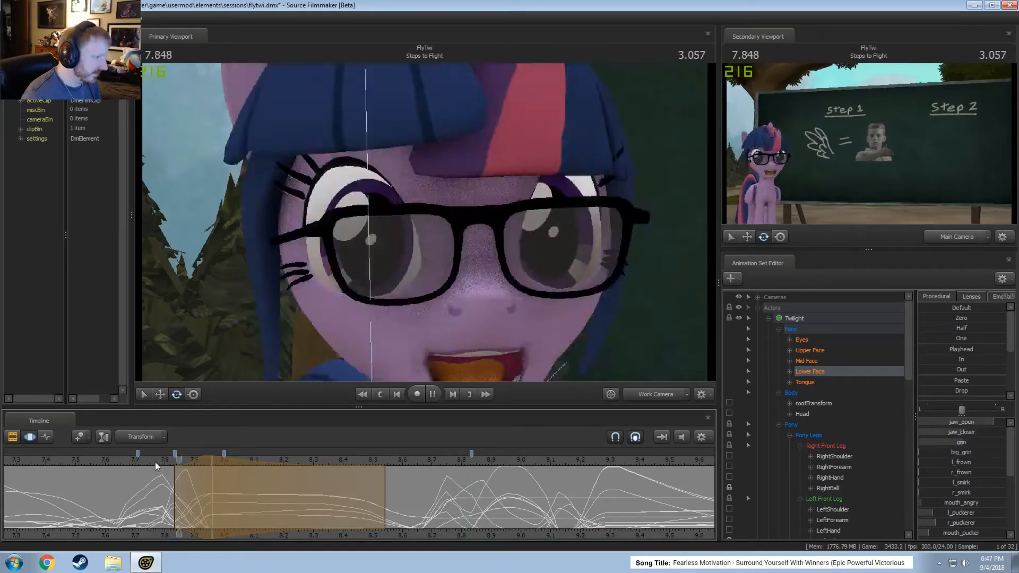
{"action": "key", "text": "space"}
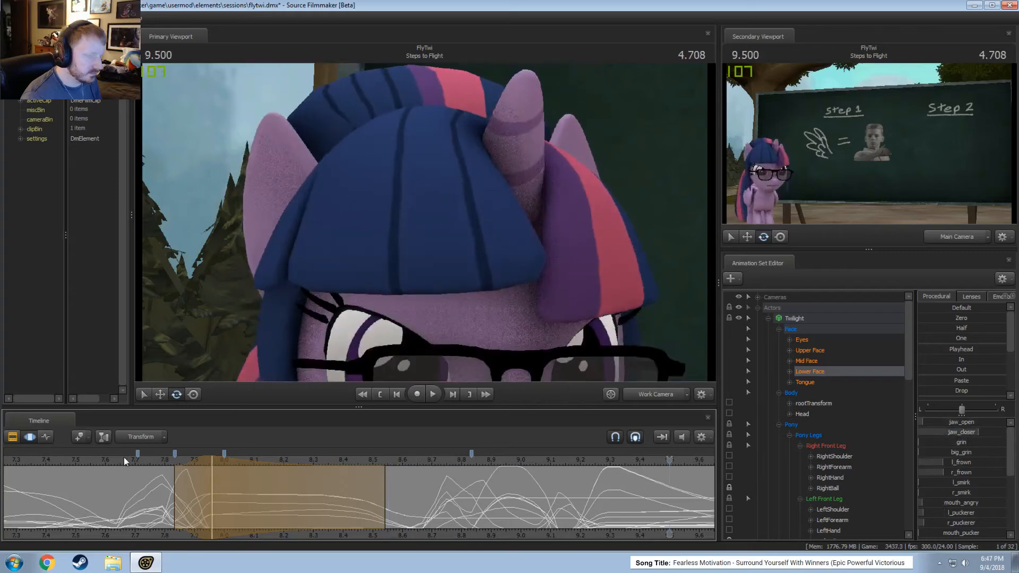
{"action": "left_click", "coordinate": [116, 454]}
{"action": "key", "text": "space"}
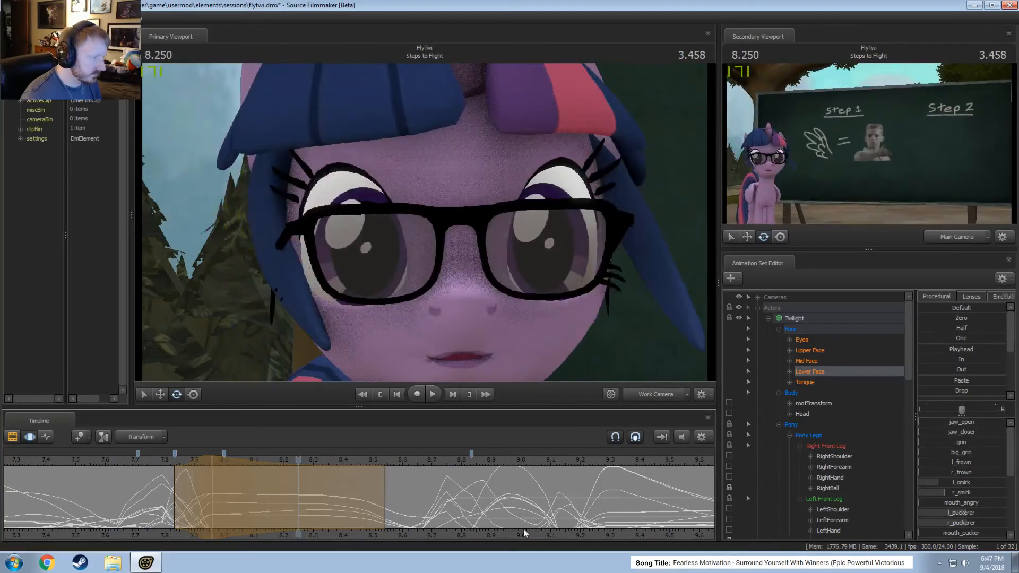
- Raise mouth_o2 and slightly raise jaw_open at 7.958 seconds over a time selection of about 7.83 to 8.17 seconds
{"action": "left_click_drag", "start_coordinate": [201, 482], "coordinate": [274, 497]}
{"action": "left_click", "coordinate": [212, 490], "text": "shift"}
{"action": "scroll", "coordinate": [966, 508], "scroll_direction": "down", "scroll_amount": 5}
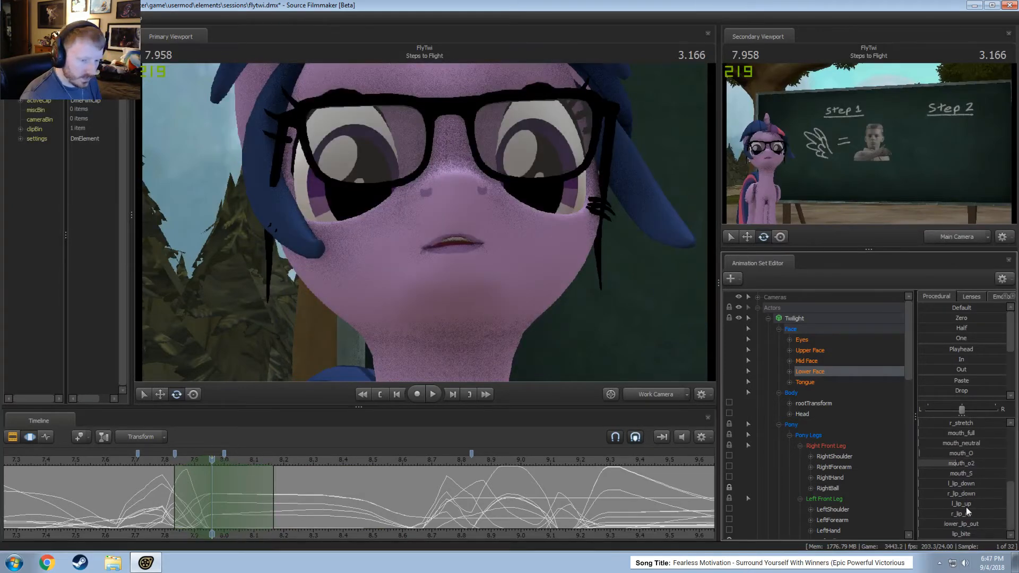
{"action": "left_click_drag", "start_coordinate": [966, 461], "coordinate": [980, 462]}
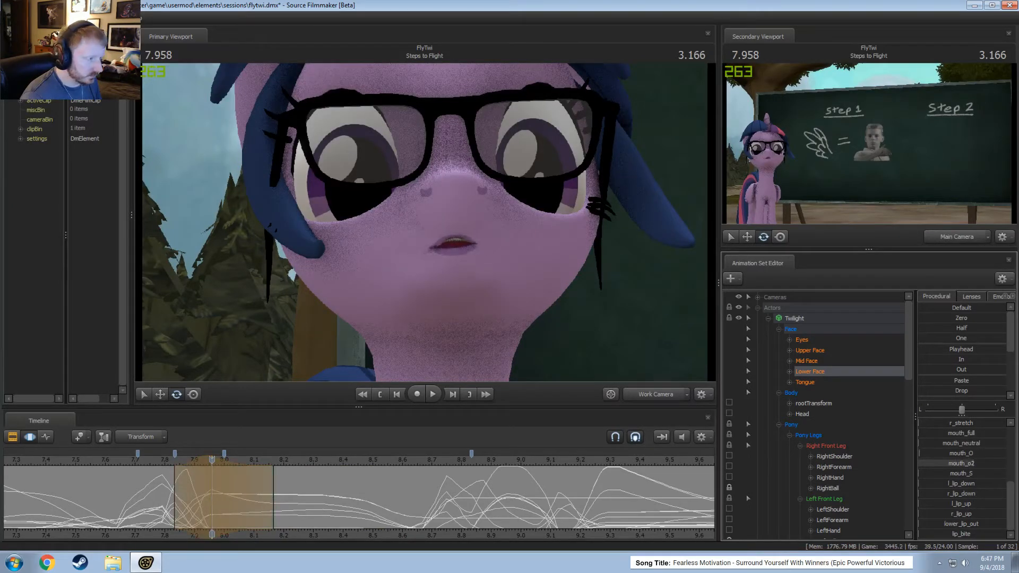
{"action": "scroll", "coordinate": [969, 449], "scroll_direction": "up", "scroll_amount": 5}
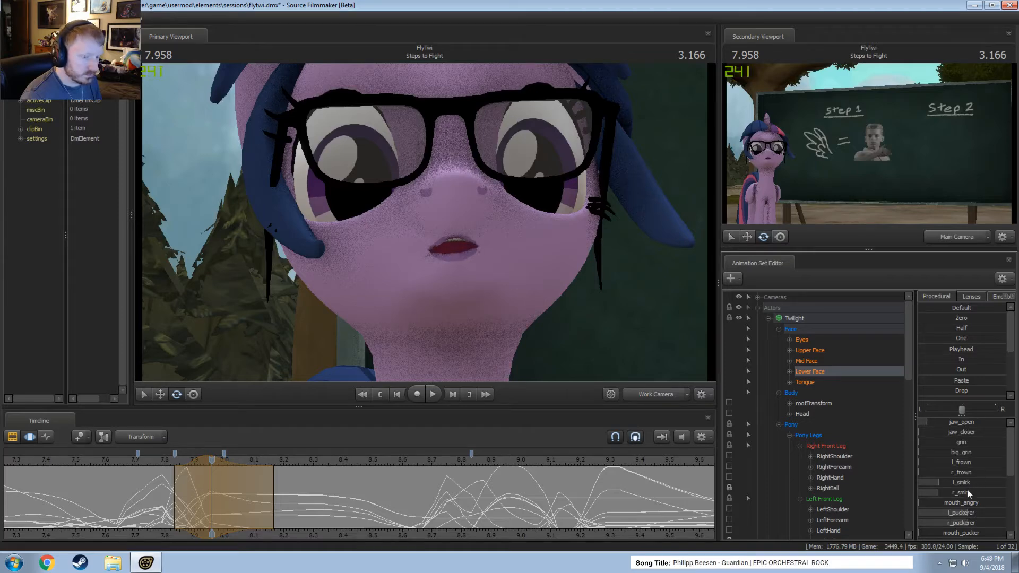
{"action": "scroll", "coordinate": [957, 521], "scroll_direction": "down", "scroll_amount": 3}
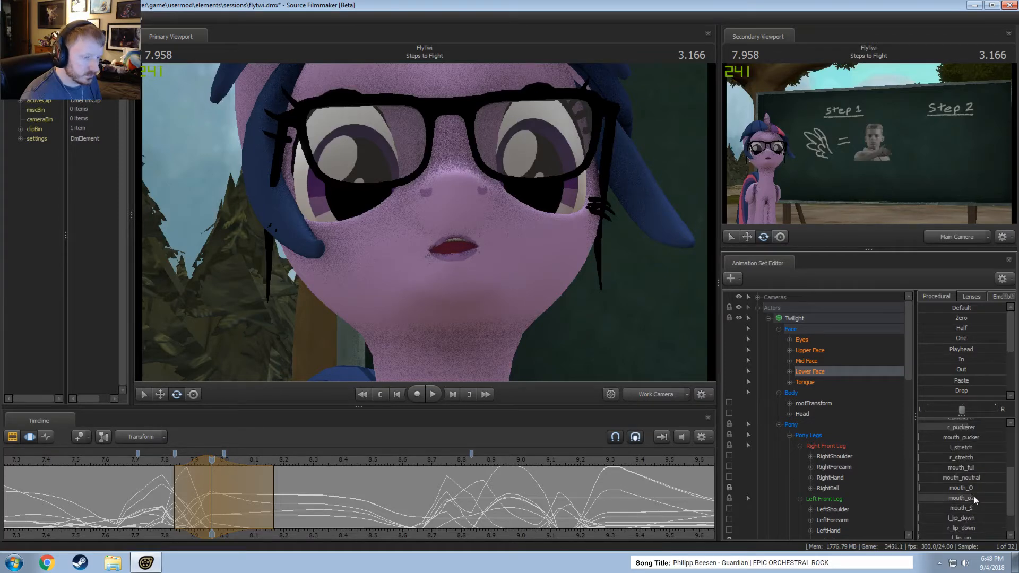
- Play the mouth movement from about 7.7 seconds, first in the Work Camera and again in the Main Camera
{"action": "left_click", "coordinate": [133, 464]}
{"action": "key", "text": "space"}
{"action": "key", "text": "space"}
{"action": "left_click", "coordinate": [652, 399]}
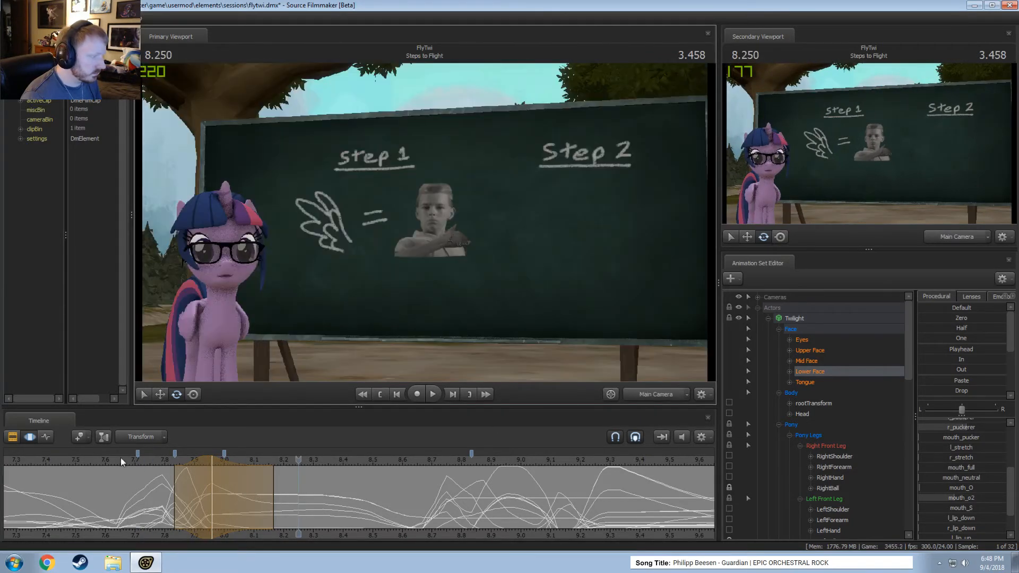
{"action": "left_click", "coordinate": [134, 460]}
{"action": "key", "text": "space"}
{"action": "key", "text": "space"}
{"action": "left_click", "coordinate": [140, 466]}
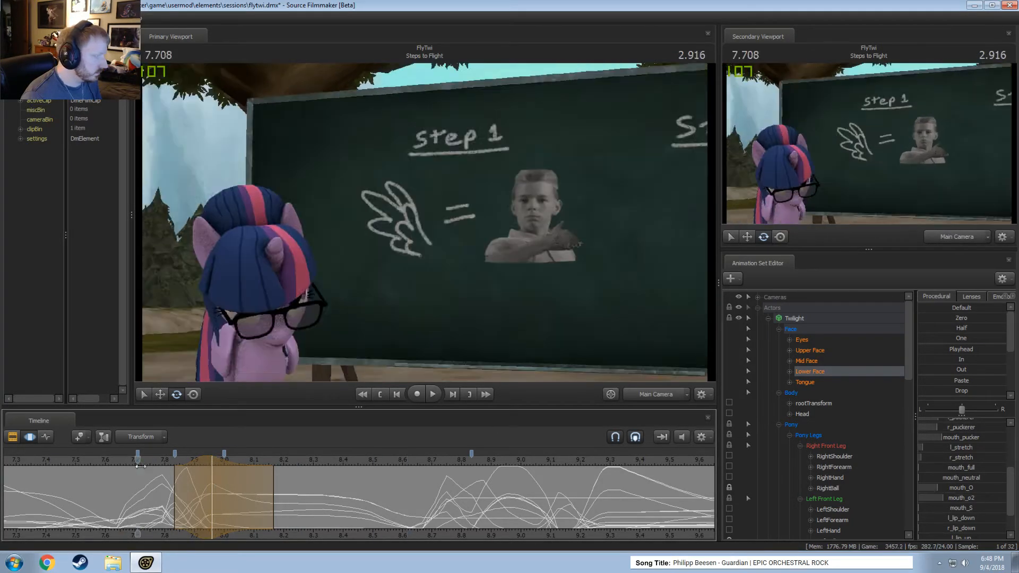
- Hold the Lower Face pose from 8.0 seconds over about 7.96 to 8.33 seconds, with falloff to about 8.62, and play it back
{"action": "left_click_drag", "start_coordinate": [140, 466], "coordinate": [411, 528]}
{"action": "left_click_drag", "start_coordinate": [240, 507], "coordinate": [325, 515]}
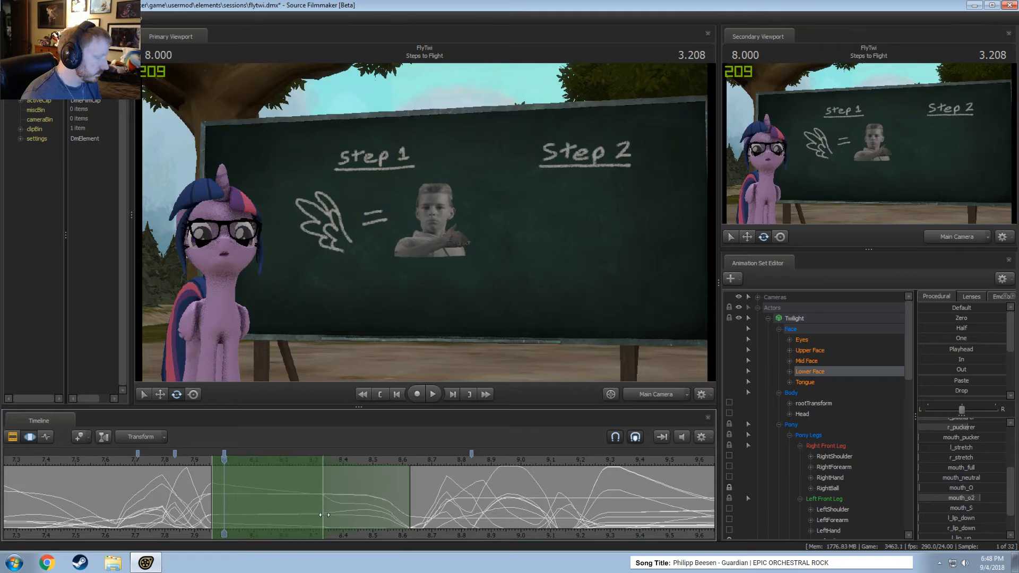
{"action": "left_click", "coordinate": [188, 462]}
{"action": "key", "text": "space"}
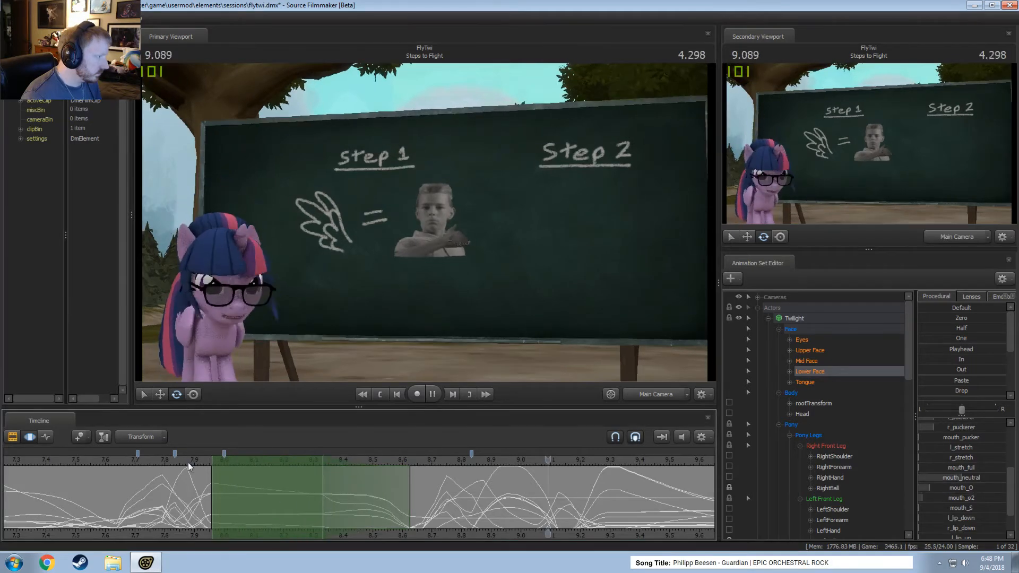
{"action": "left_click", "coordinate": [152, 465]}
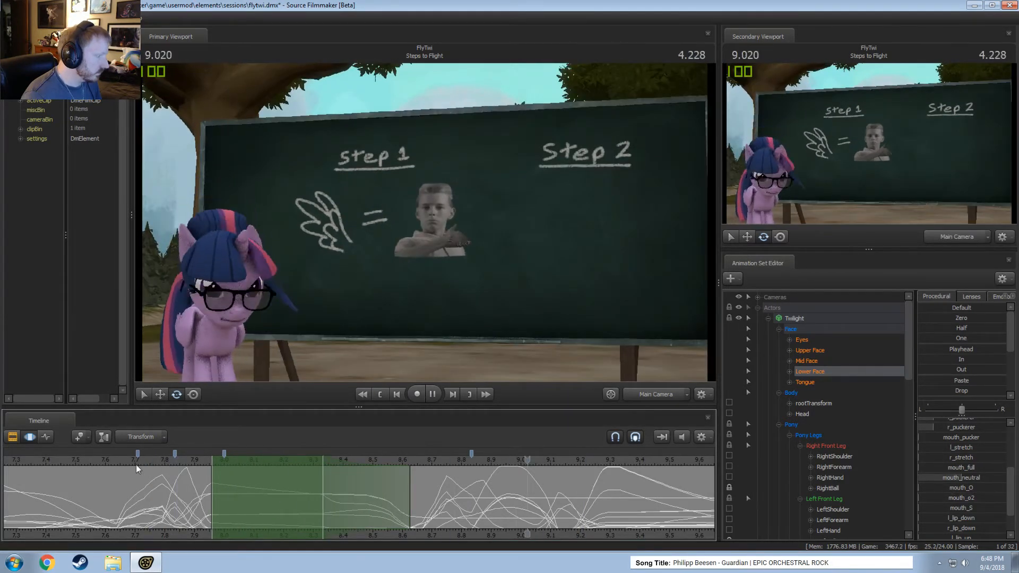
- Smooth the Lower Face animation around 8.333 seconds over about 8.25 to 8.42 seconds and play the shot from 7.625 seconds
{"action": "left_click", "coordinate": [313, 505]}
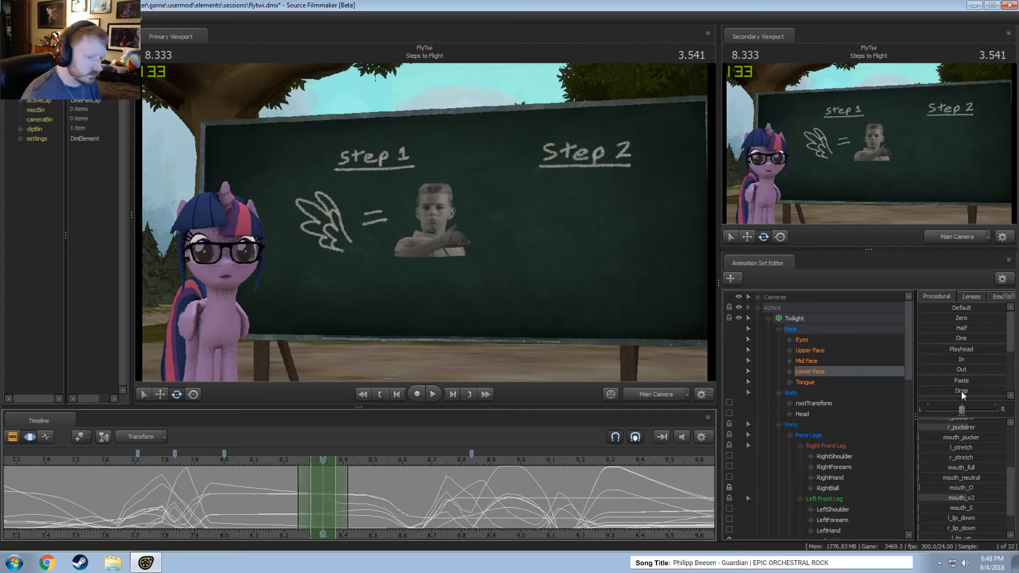
{"action": "scroll", "coordinate": [960, 387], "scroll_direction": "down", "scroll_amount": 3}
{"action": "left_click", "coordinate": [957, 333]}
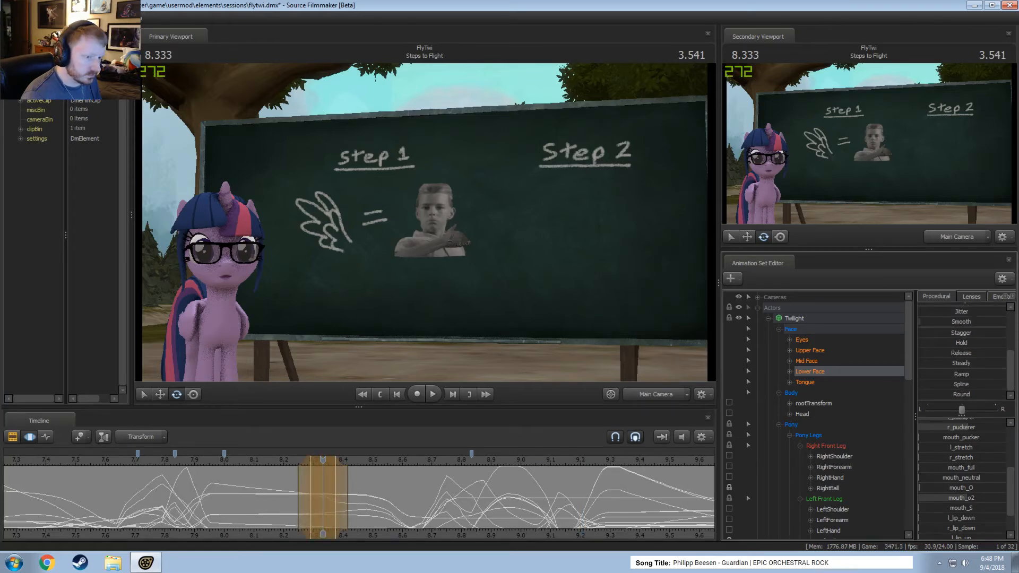
{"action": "left_click", "coordinate": [275, 459]}
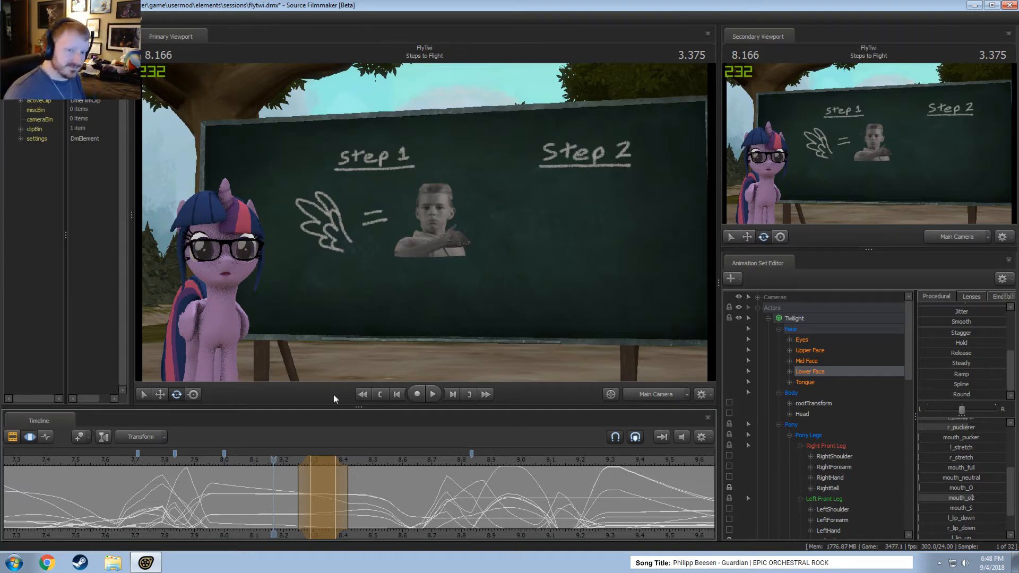
{"action": "key", "text": "space"}
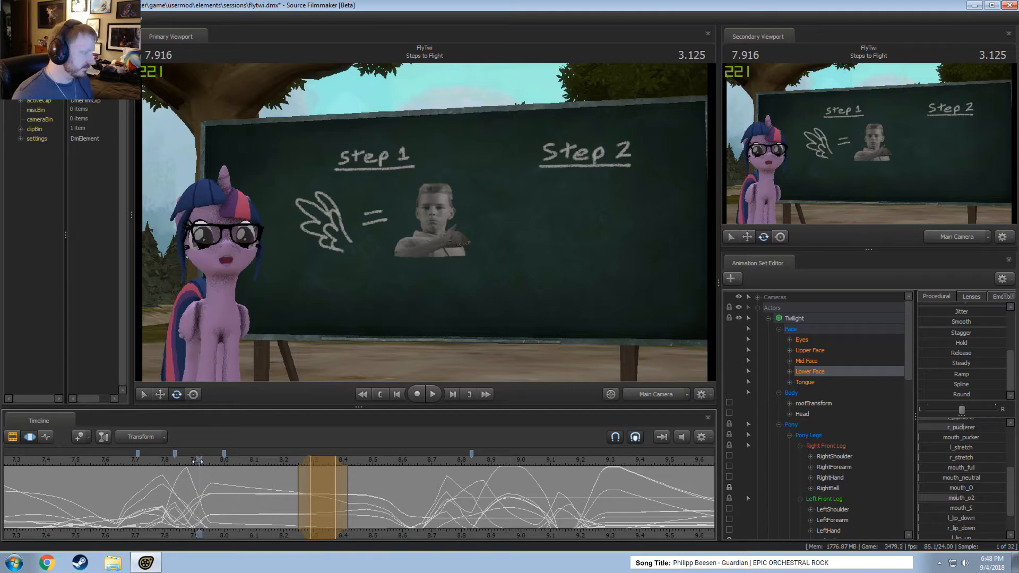
{"action": "left_click", "coordinate": [108, 463]}
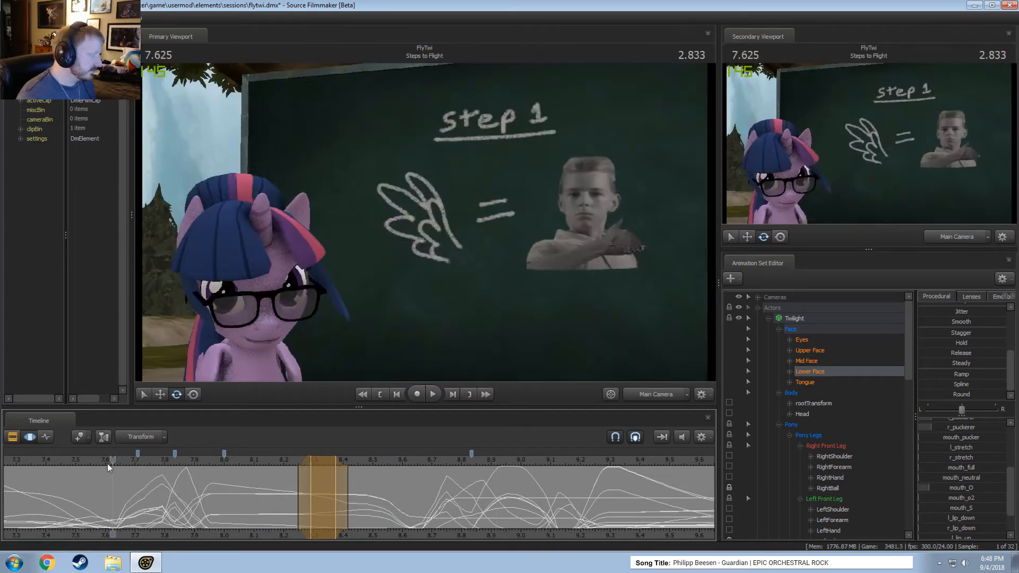
{"action": "key", "text": "space"}
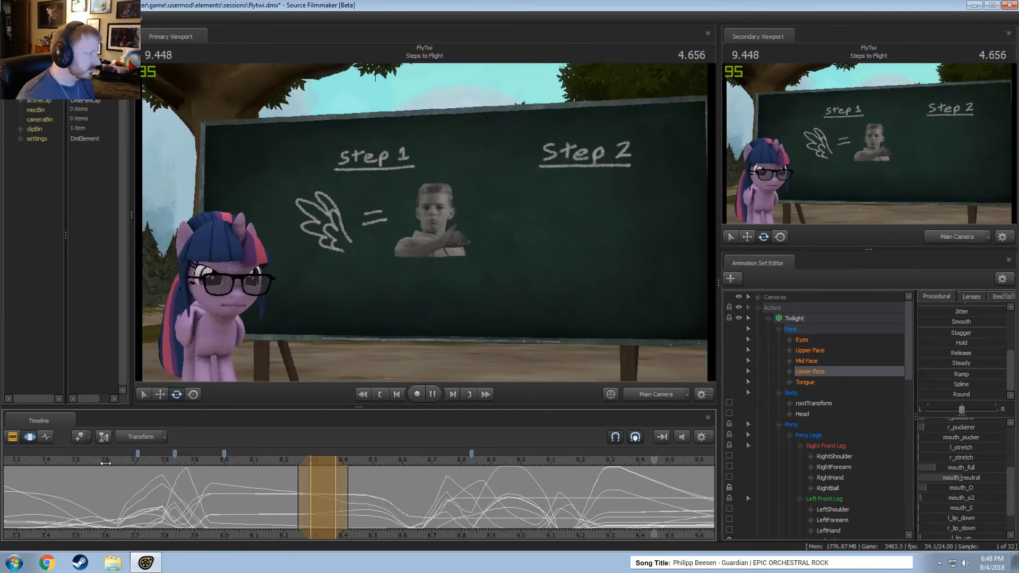
- Rotate Twilight's Head at 9.125 seconds over a time selection of about 9.0 to 9.25 seconds
{"action": "left_click_drag", "start_coordinate": [324, 463], "coordinate": [346, 489]}
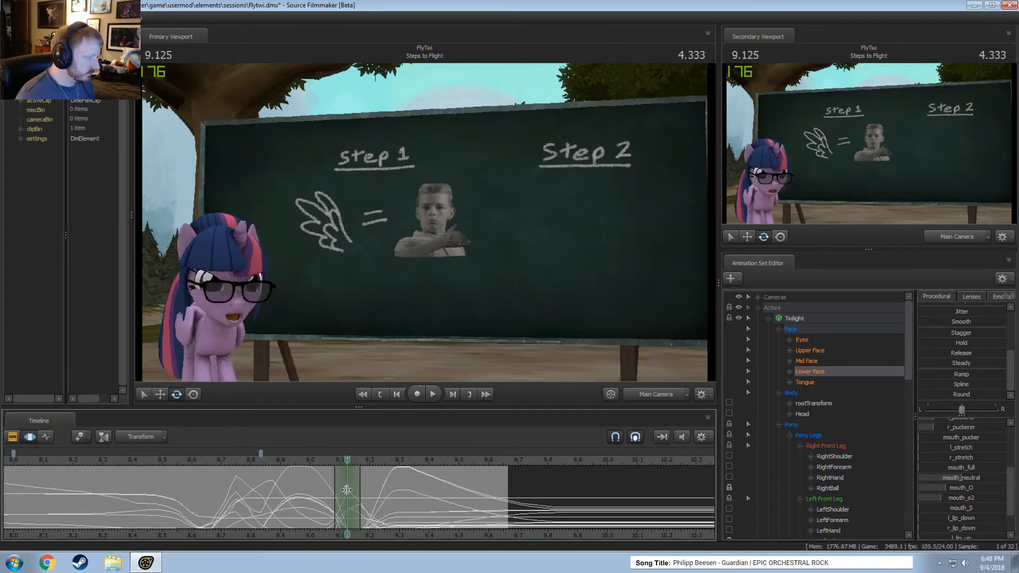
{"action": "left_click", "coordinate": [212, 307]}
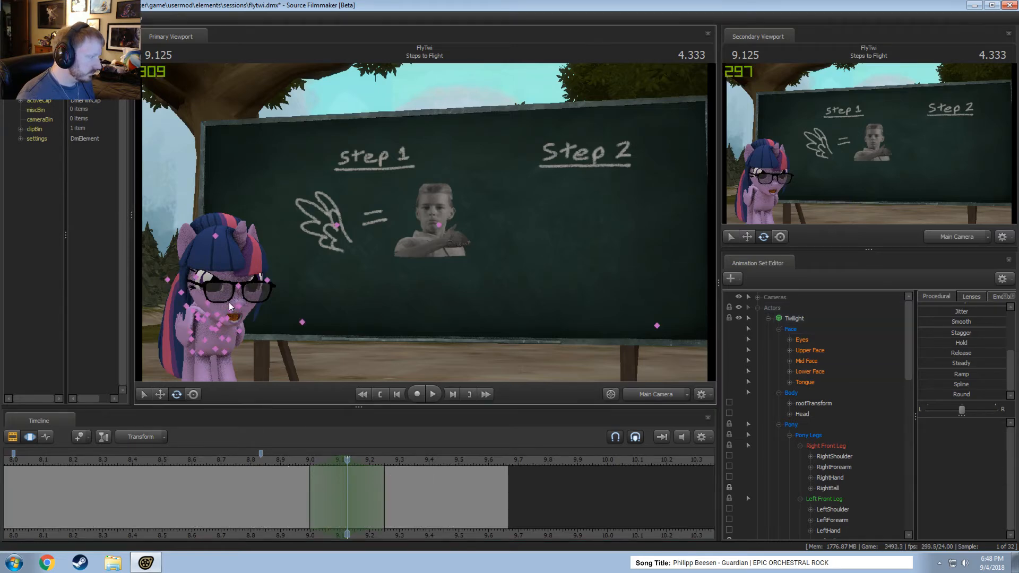
{"action": "left_click", "coordinate": [224, 303]}
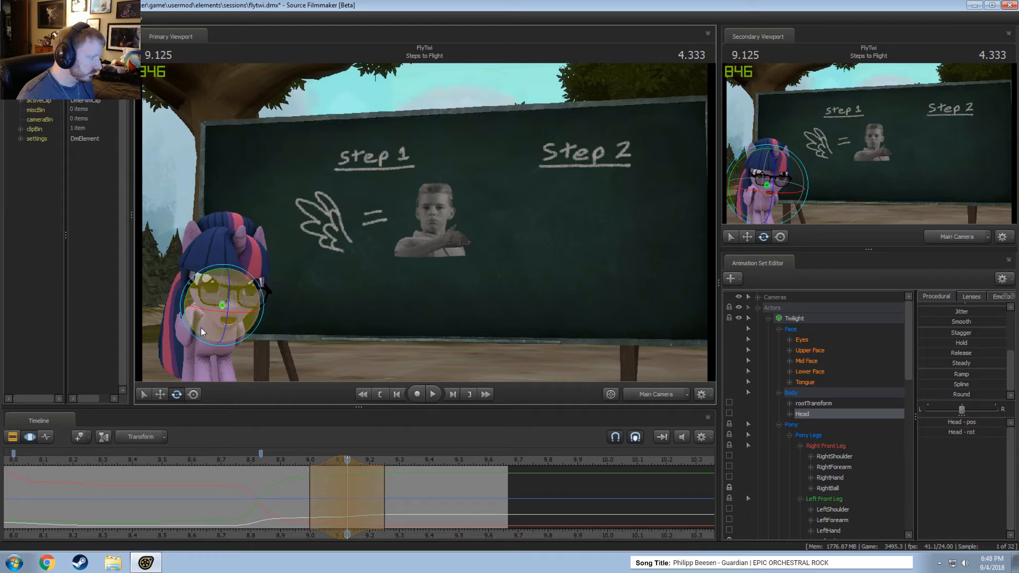
{"action": "left_click_drag", "start_coordinate": [202, 332], "coordinate": [214, 345]}
- Play back the head rotation and widen its time selection to about 8.83 to 9.25 seconds
{"action": "left_click_drag", "start_coordinate": [308, 461], "coordinate": [260, 465]}
{"action": "key", "text": "space"}
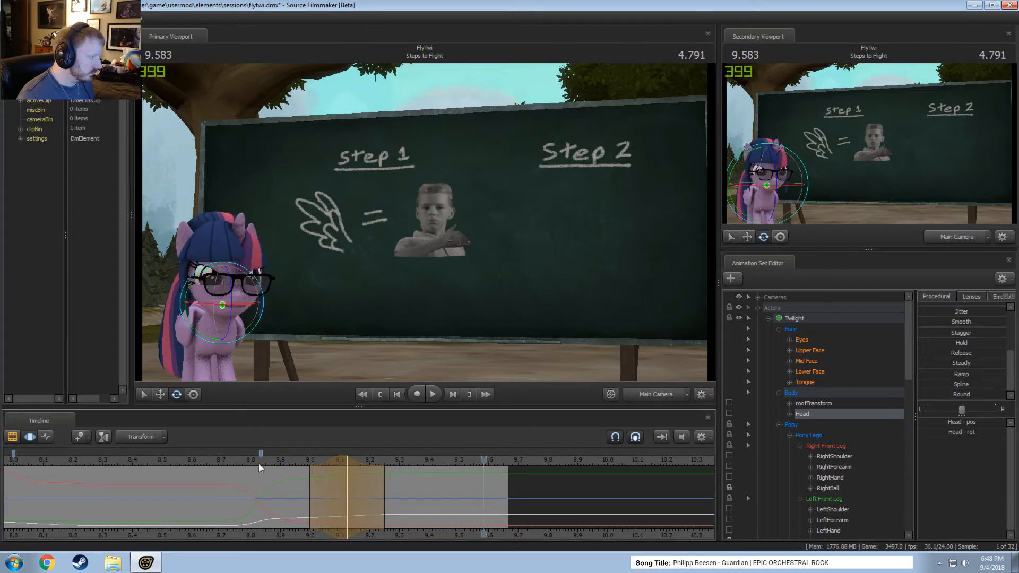
{"action": "key", "text": "space"}
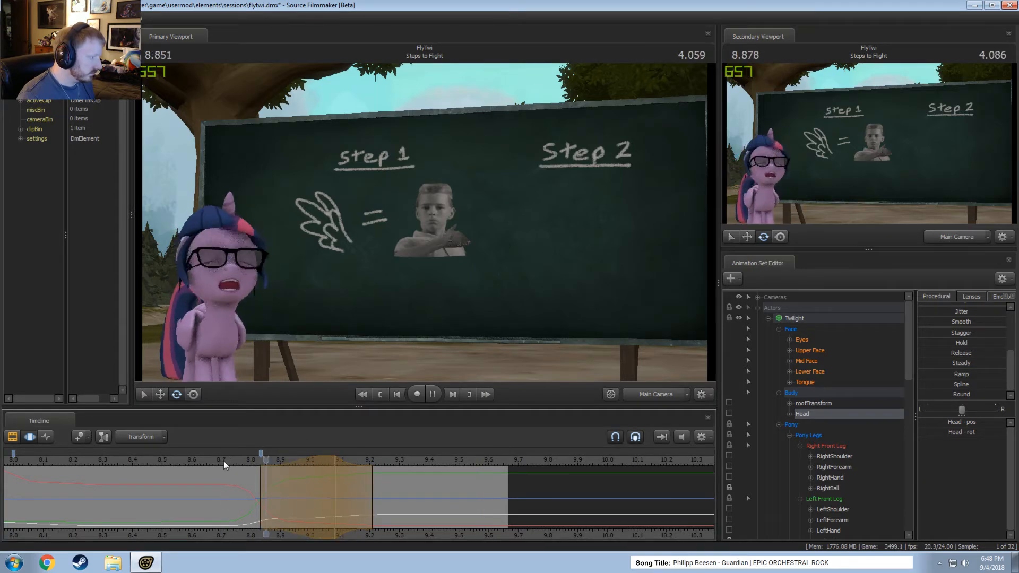
{"action": "left_click", "coordinate": [373, 489]}
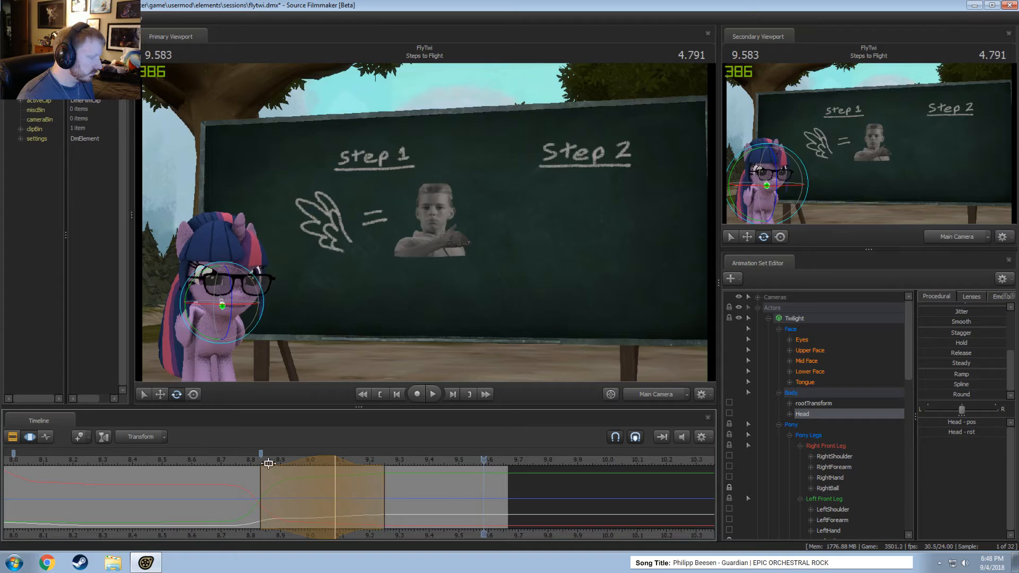
- Widen the head rotation's time selection to about 8.67 to 9.375 seconds, playing back the head drop to check the timing
{"action": "key", "text": "space"}
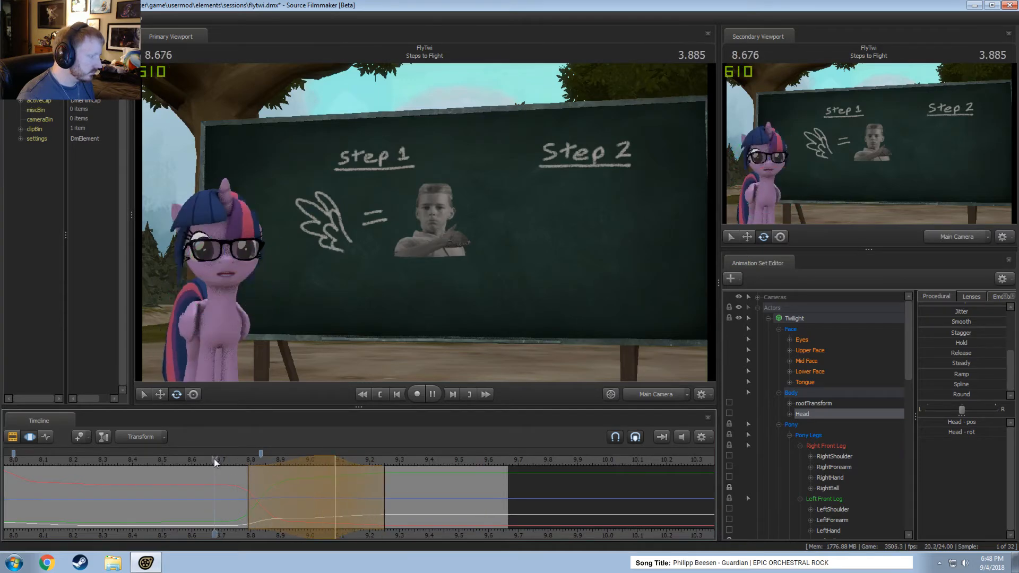
{"action": "key", "text": "space"}
{"action": "left_click", "coordinate": [187, 459]}
{"action": "key", "text": "space"}
{"action": "left_click_drag", "start_coordinate": [385, 505], "coordinate": [404, 503]}
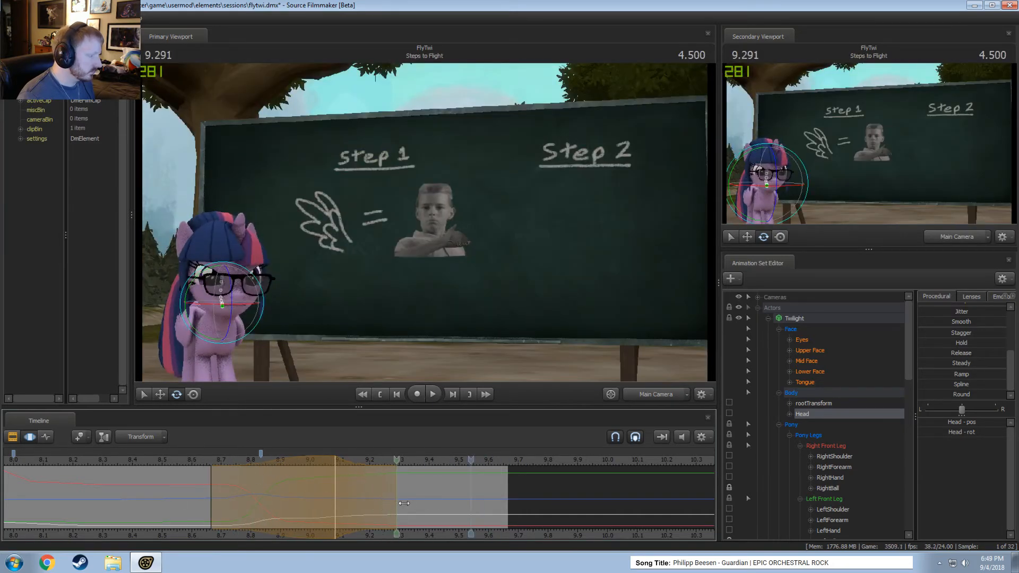
{"action": "key", "text": "space"}
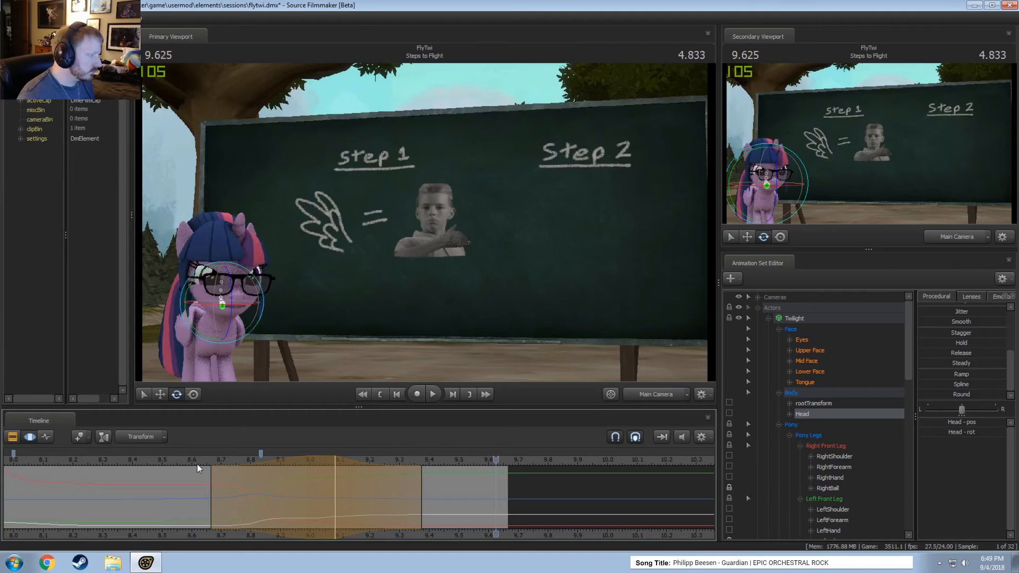
{"action": "key", "text": "space"}
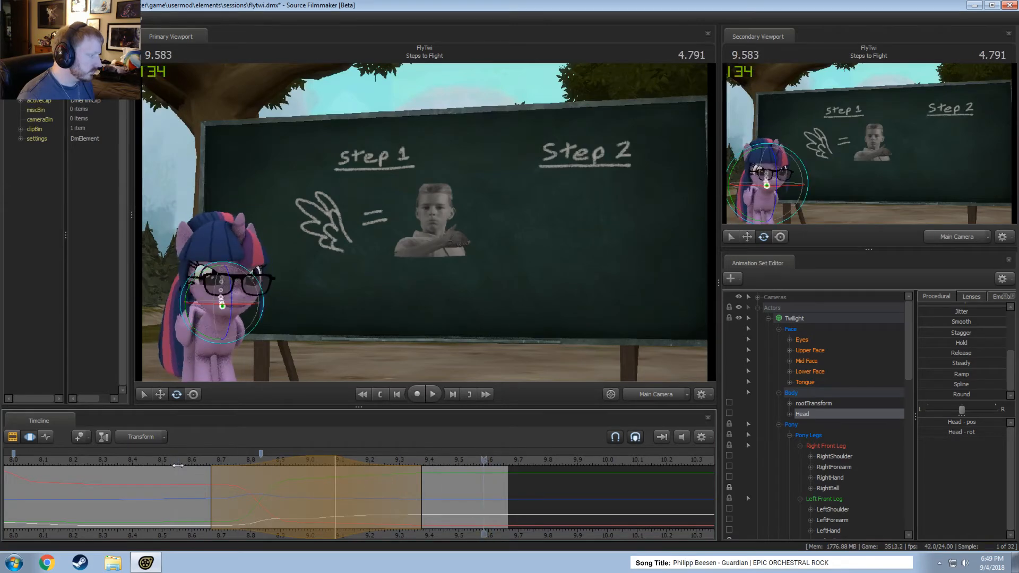
{"action": "key", "text": "space"}
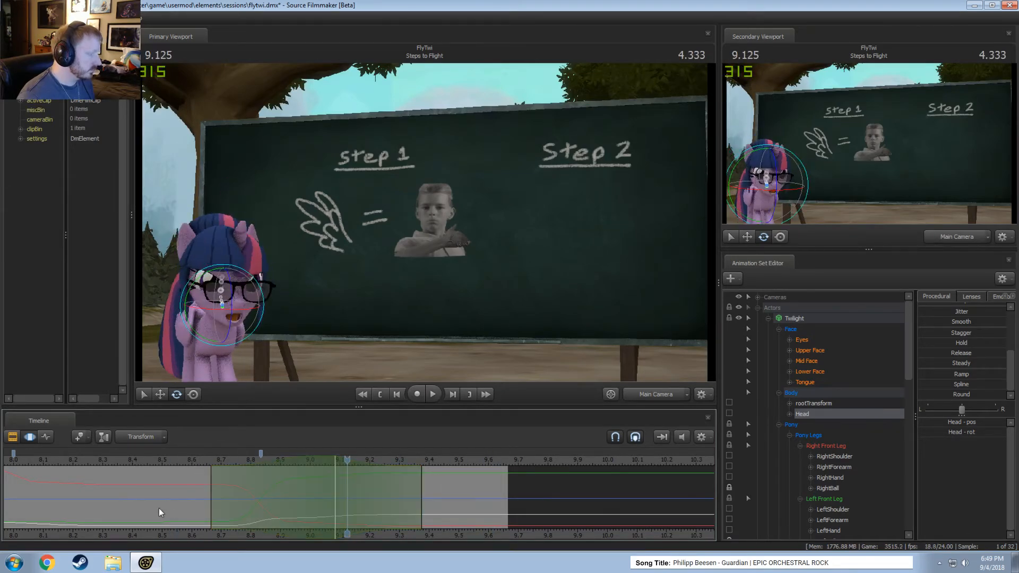
- Adjust Twilight's Head rotation around 8.79 seconds over about 8.54 to 9.04 seconds and play back the shot
{"action": "left_click_drag", "start_coordinate": [219, 507], "coordinate": [248, 514]}
{"action": "key", "text": "space"}
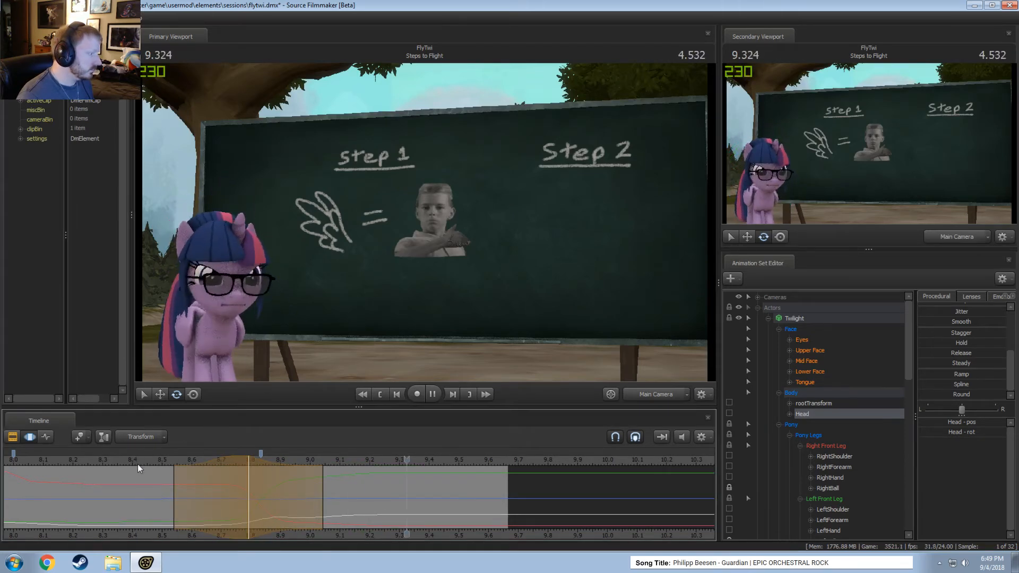
{"action": "scroll", "coordinate": [75, 463], "scroll_direction": "down", "scroll_amount": 3}
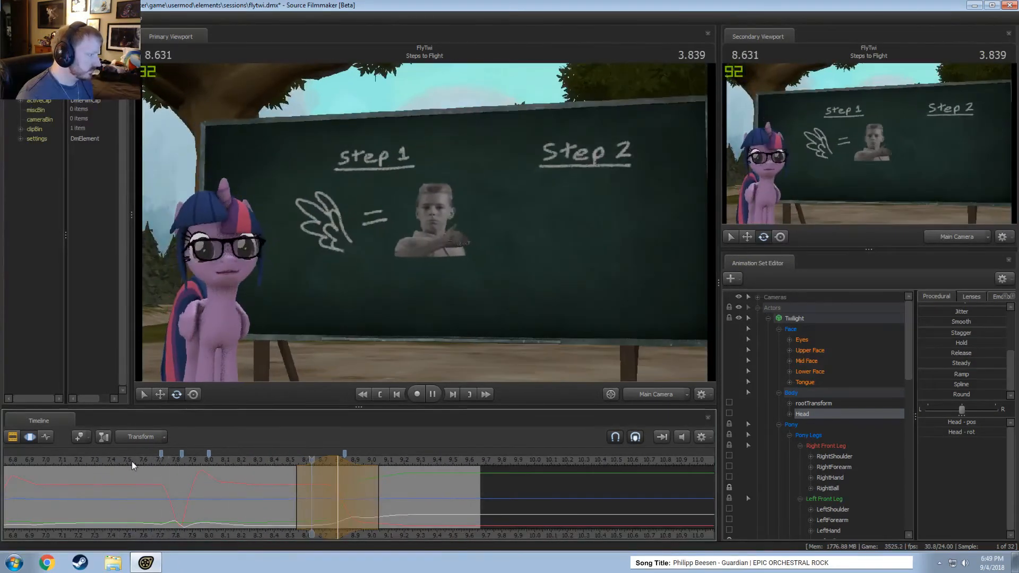
{"action": "key", "text": "space"}
{"action": "scroll", "coordinate": [132, 461], "scroll_direction": "down", "scroll_amount": 3}
{"action": "left_click", "coordinate": [133, 460]}
{"action": "key", "text": "space"}
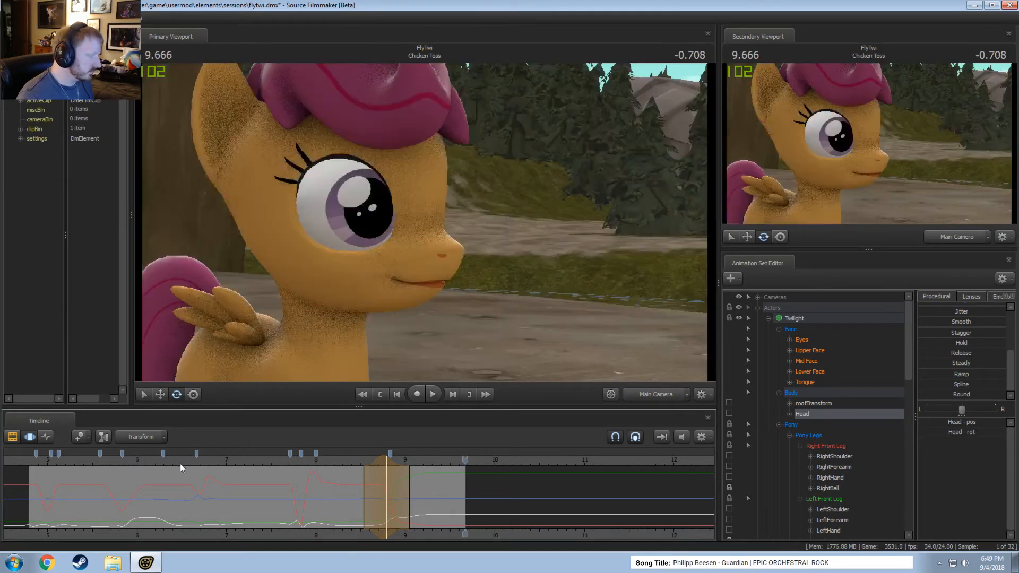
{"action": "left_click", "coordinate": [333, 460]}
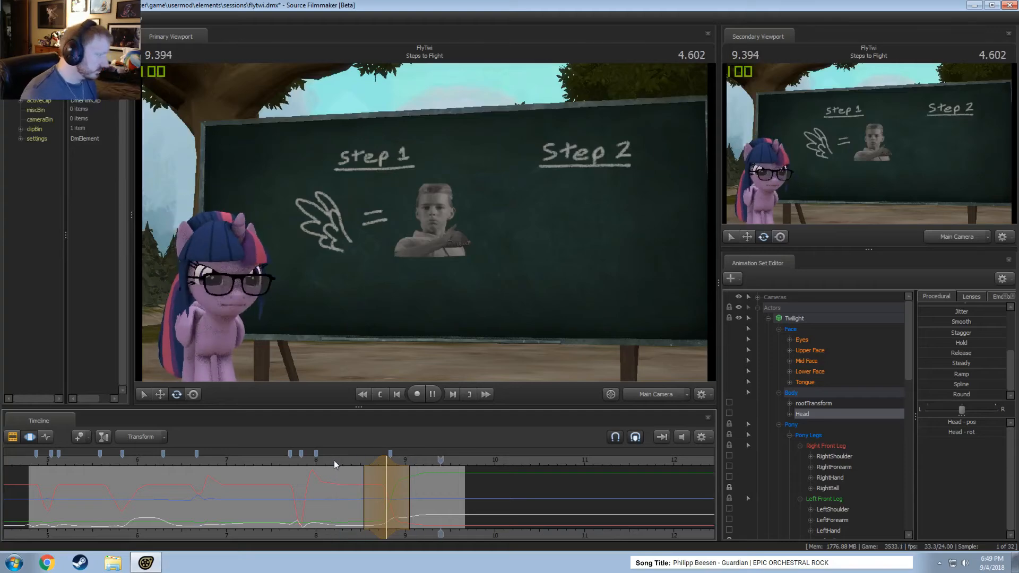
- Examine Twilight's head drop up close and from the side with the work camera, and return to the main camera
{"action": "key", "text": "space"}
{"action": "key", "text": "space"}
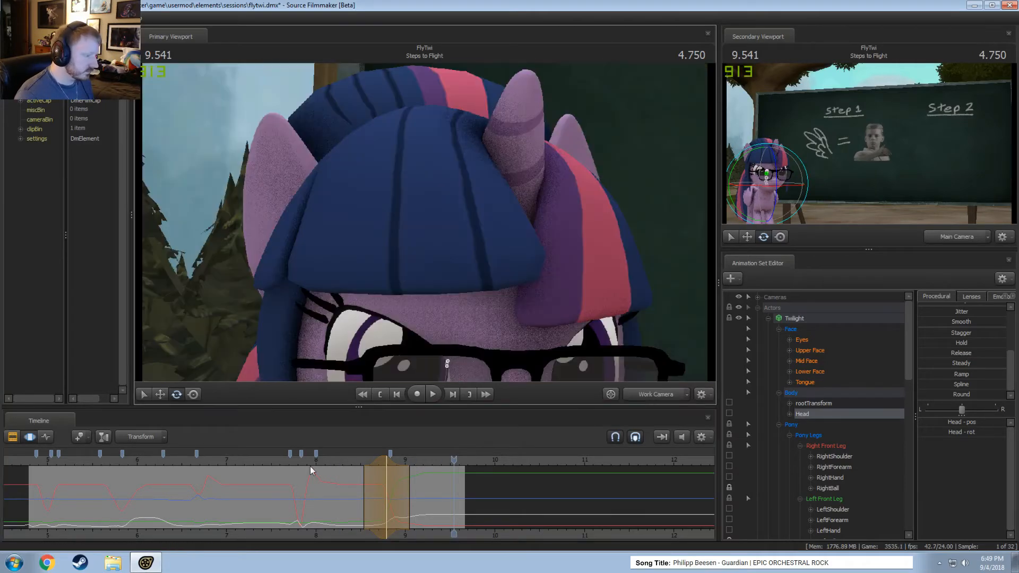
{"action": "left_click", "coordinate": [342, 462]}
{"action": "key", "text": "space"}
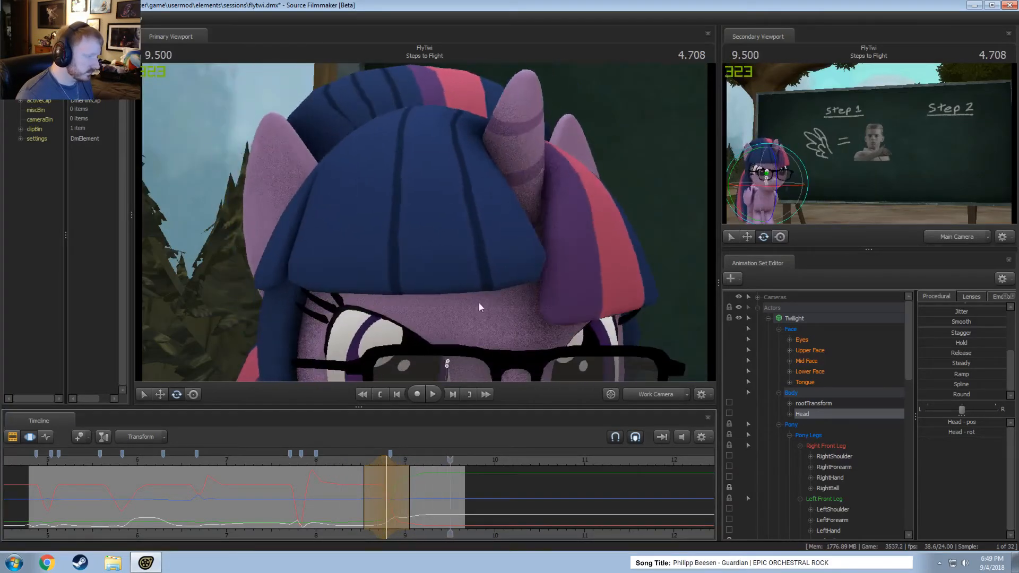
{"action": "left_click_drag", "start_coordinate": [479, 302], "coordinate": [474, 366]}
{"action": "left_click_drag", "start_coordinate": [444, 318], "coordinate": [415, 191]}
{"action": "key", "text": "s"}
{"action": "key", "text": "s"}
{"action": "key", "text": "w"}
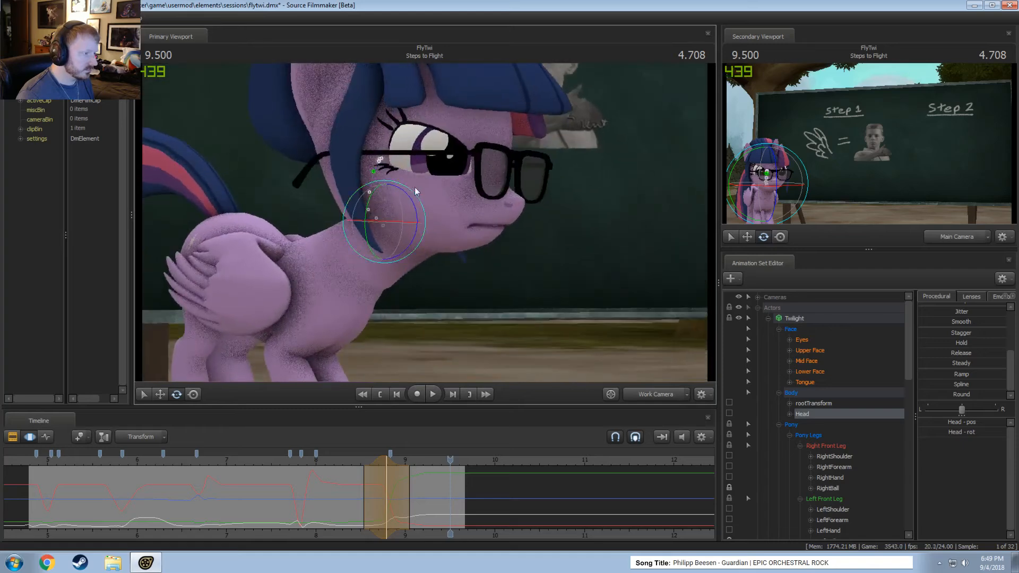
{"action": "left_click", "coordinate": [333, 456]}
{"action": "key", "text": "space"}
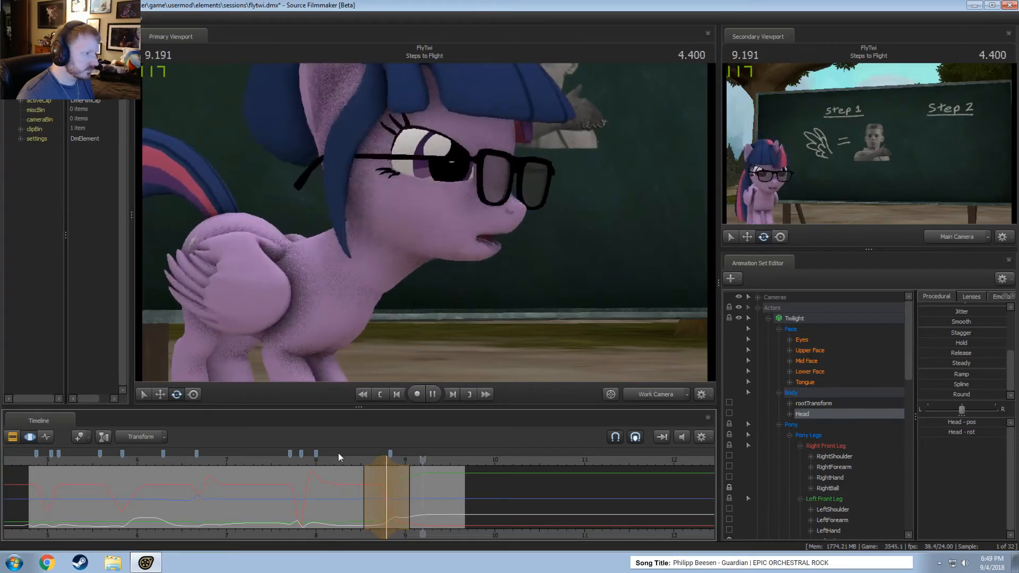
{"action": "key", "text": "space"}
{"action": "left_click", "coordinate": [661, 394]}
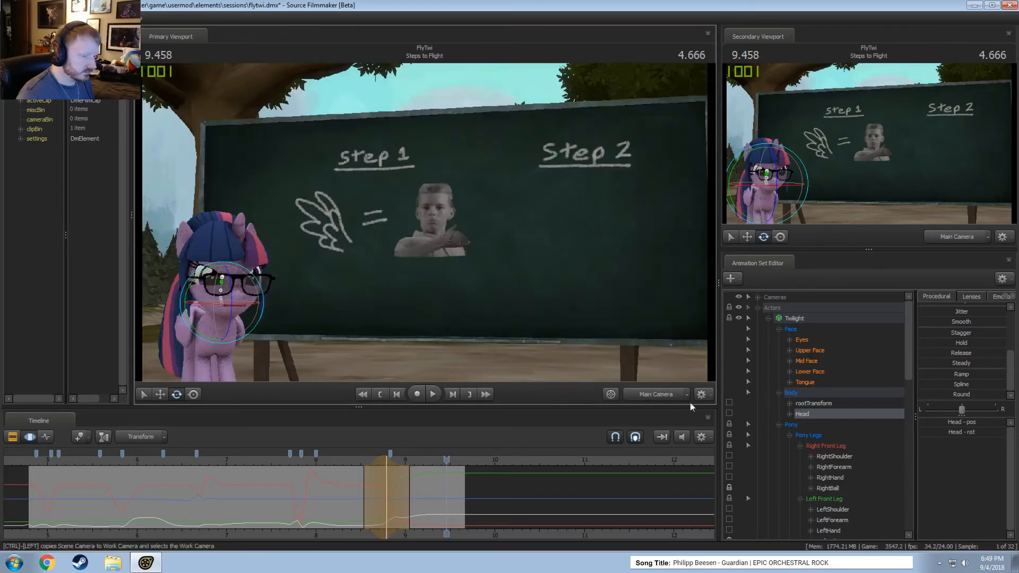
- Reduce the Upper Face l_lid_raise and r_lid_raise at 9.041 seconds over a time selection of about 8.92 to 9.17 seconds
{"action": "left_click", "coordinate": [813, 352]}
{"action": "scroll", "coordinate": [393, 479], "scroll_direction": "up", "scroll_amount": 5}
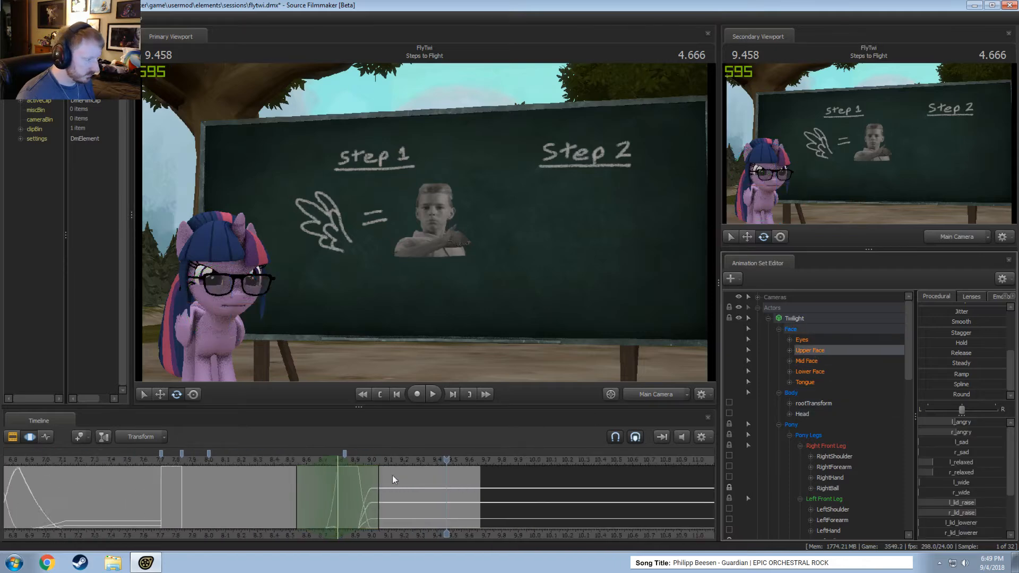
{"action": "key", "text": "shift"}
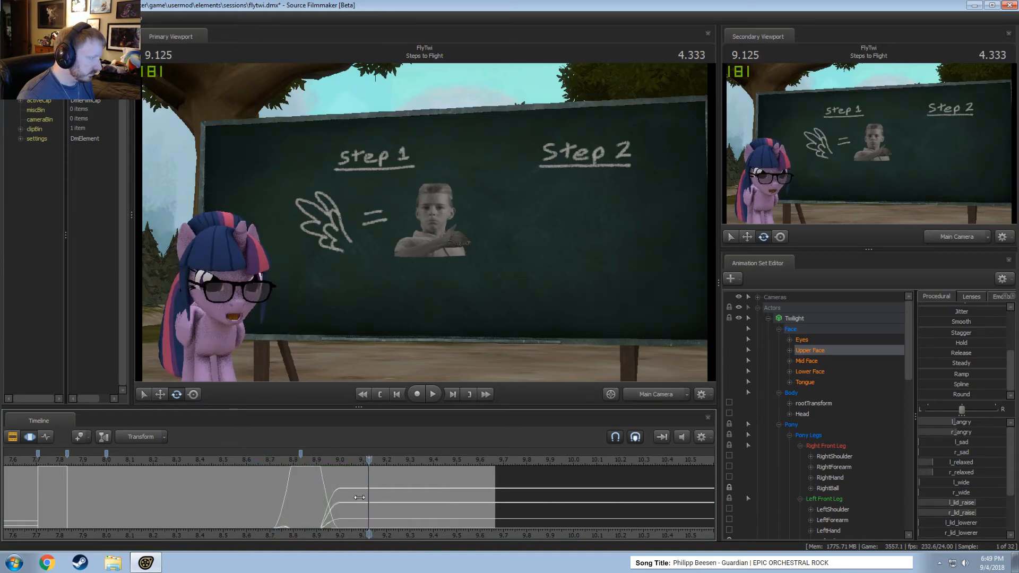
{"action": "scroll", "coordinate": [367, 500], "scroll_direction": "up", "scroll_amount": 3}
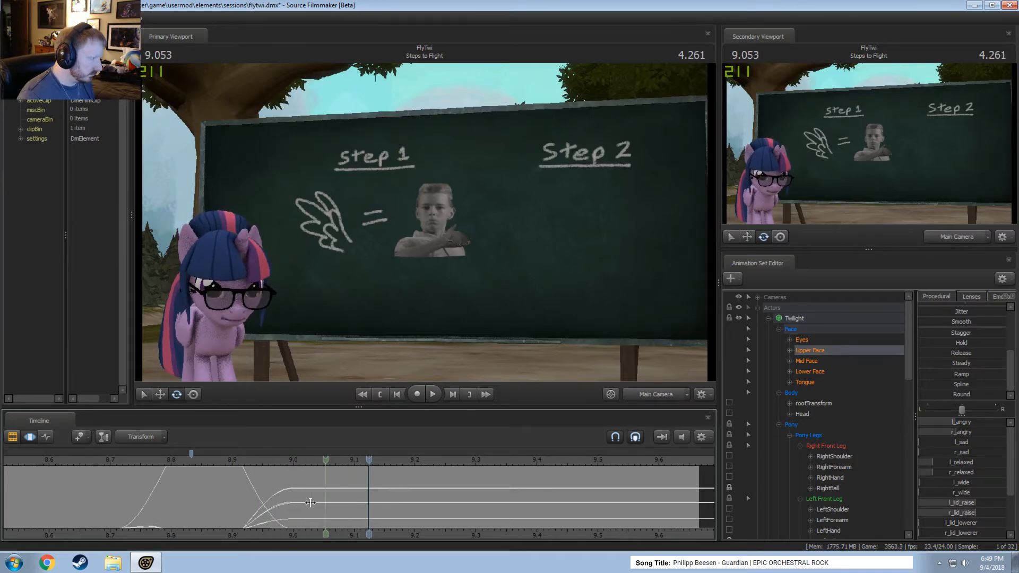
{"action": "left_click", "coordinate": [316, 503]}
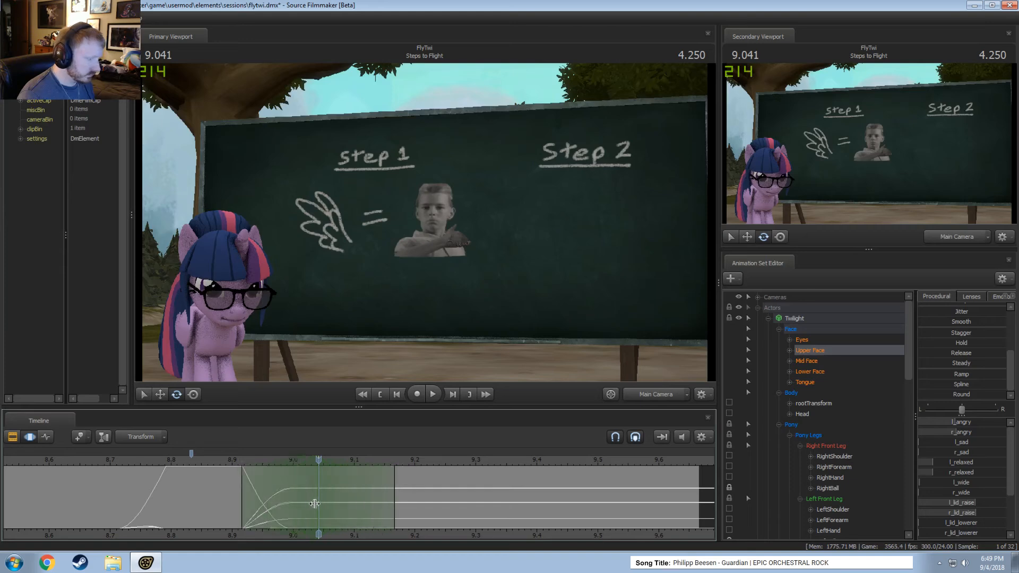
{"action": "left_click_drag", "start_coordinate": [978, 502], "coordinate": [952, 503]}
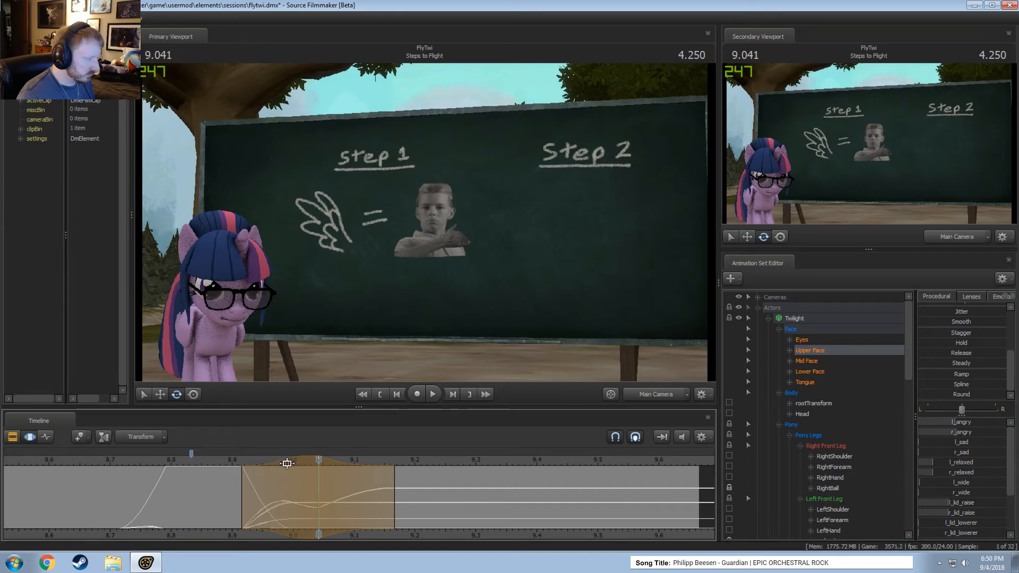
- Shift the eyelid change to centre on 9.083 seconds over about 8.96 to 9.21 seconds and move the playhead there
{"action": "left_click_drag", "start_coordinate": [280, 458], "coordinate": [294, 456]}
{"action": "scroll", "coordinate": [280, 464], "scroll_direction": "down", "scroll_amount": 1, "text": "shift"}
{"action": "key", "text": "space"}
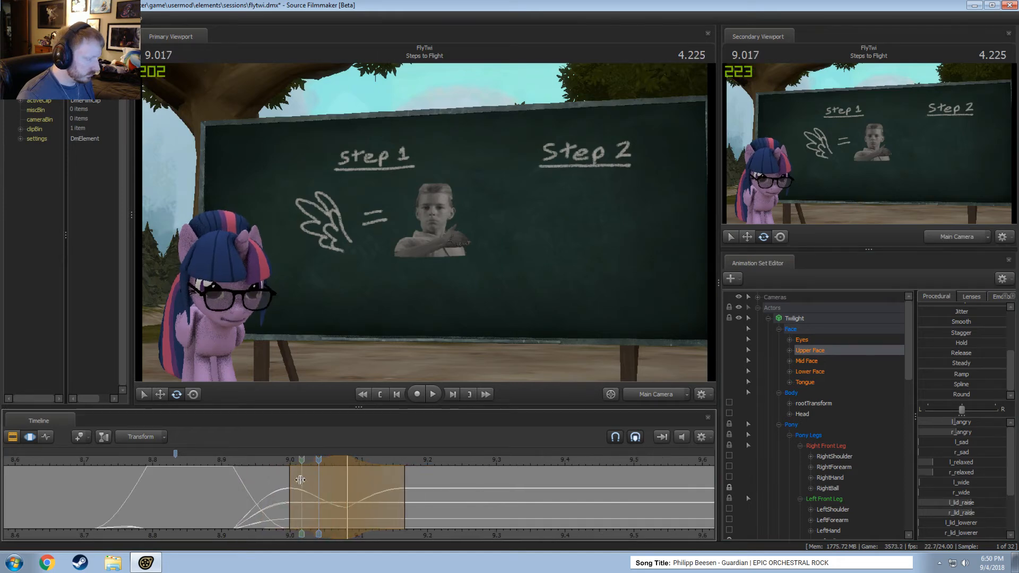
{"action": "scroll", "coordinate": [220, 467], "scroll_direction": "up", "scroll_amount": 1}
{"action": "left_click", "coordinate": [278, 505]}
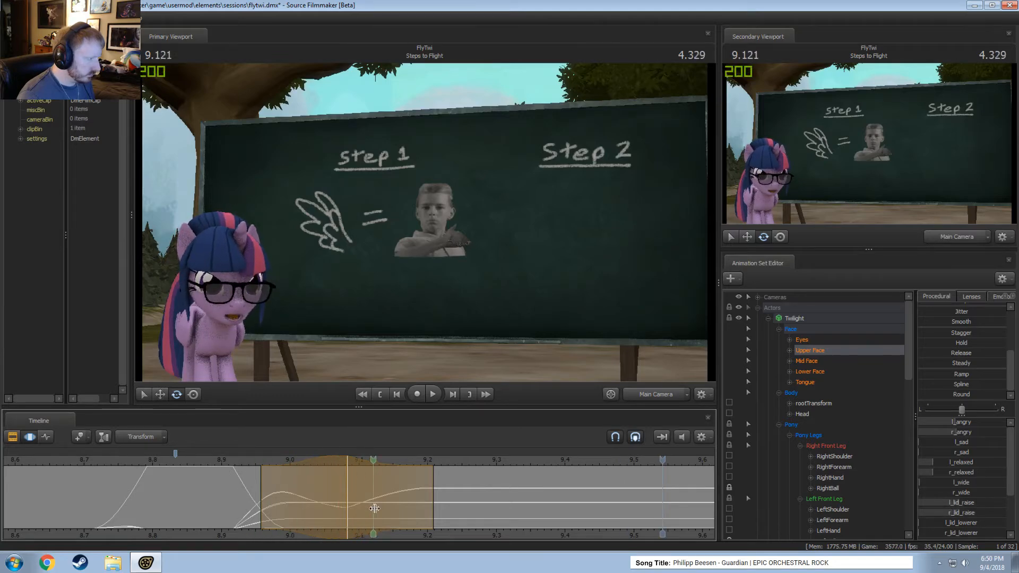
{"action": "left_click_drag", "start_coordinate": [314, 456], "coordinate": [347, 458]}
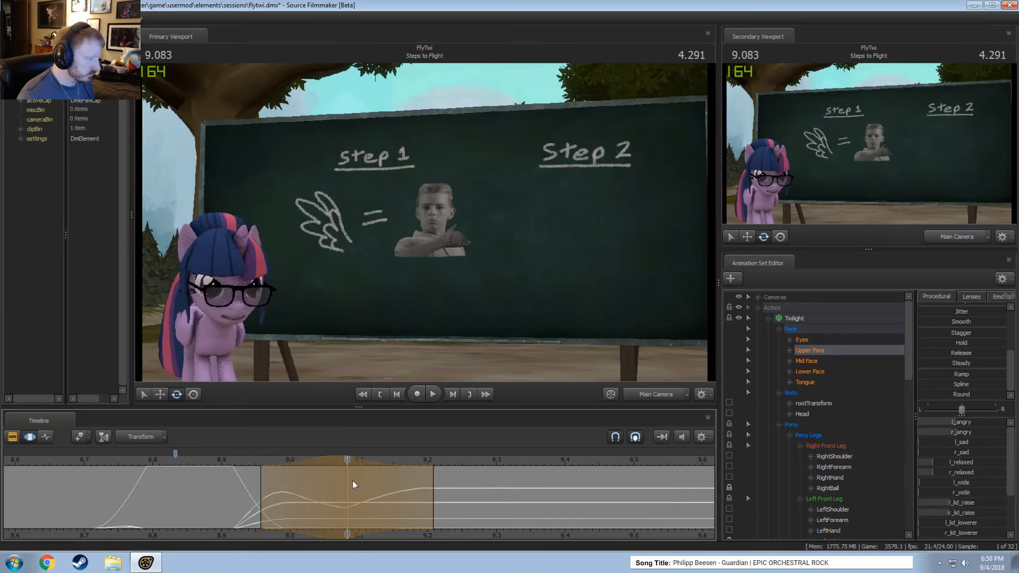
- Lower the Upper Face lid raise further at 9.083 seconds and play back the eyelid movement
{"action": "left_click_drag", "start_coordinate": [967, 510], "coordinate": [950, 510]}
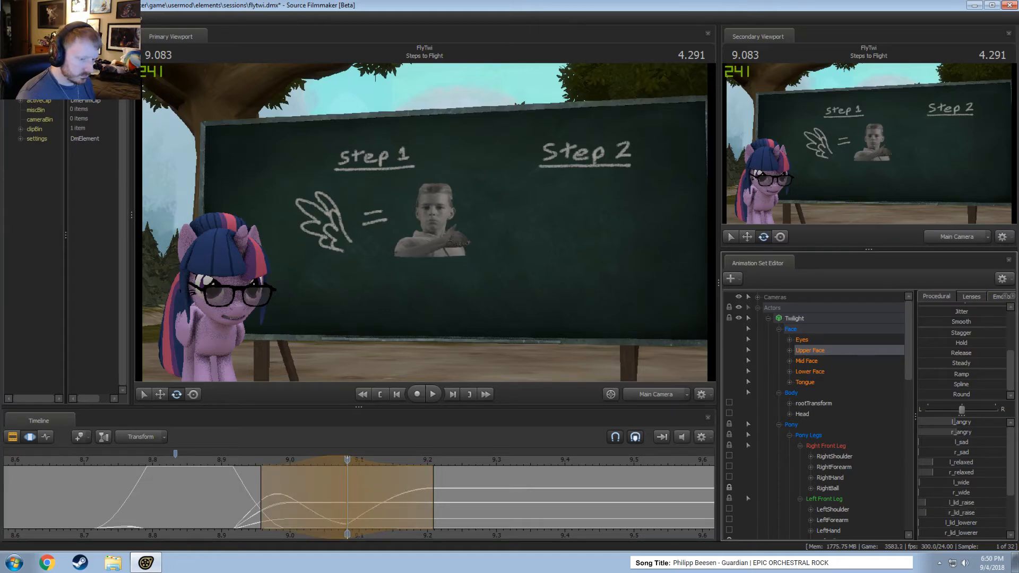
{"action": "scroll", "coordinate": [965, 518], "scroll_direction": "down", "scroll_amount": 2}
{"action": "mouse_move", "coordinate": [288, 520]}
{"action": "left_mouse_down"}
{"action": "mouse_move", "coordinate": [255, 521]}
{"action": "mouse_move", "coordinate": [365, 523]}
{"action": "left_mouse_up"}
{"action": "key", "text": "space"}
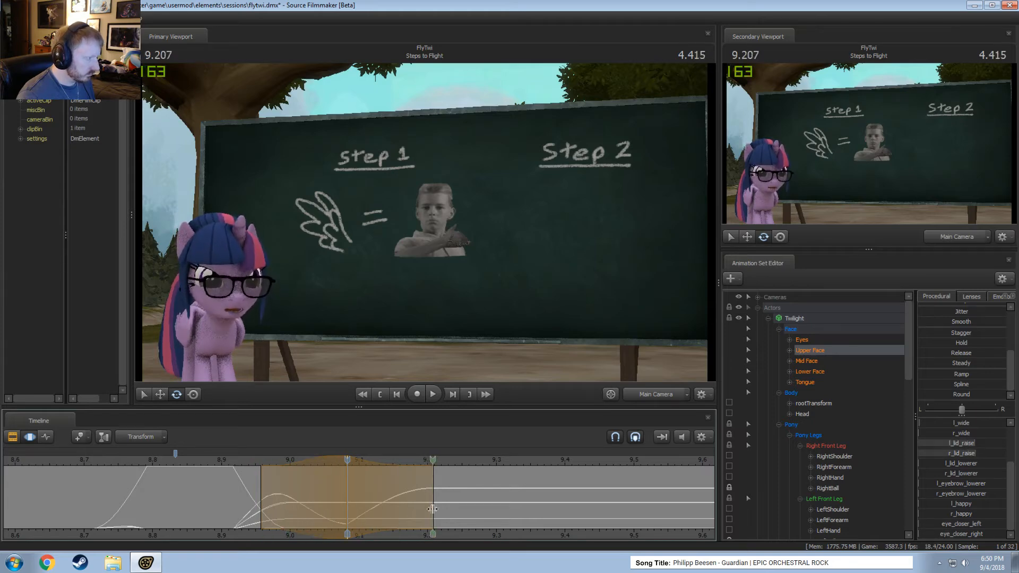
{"action": "left_click", "coordinate": [168, 465]}
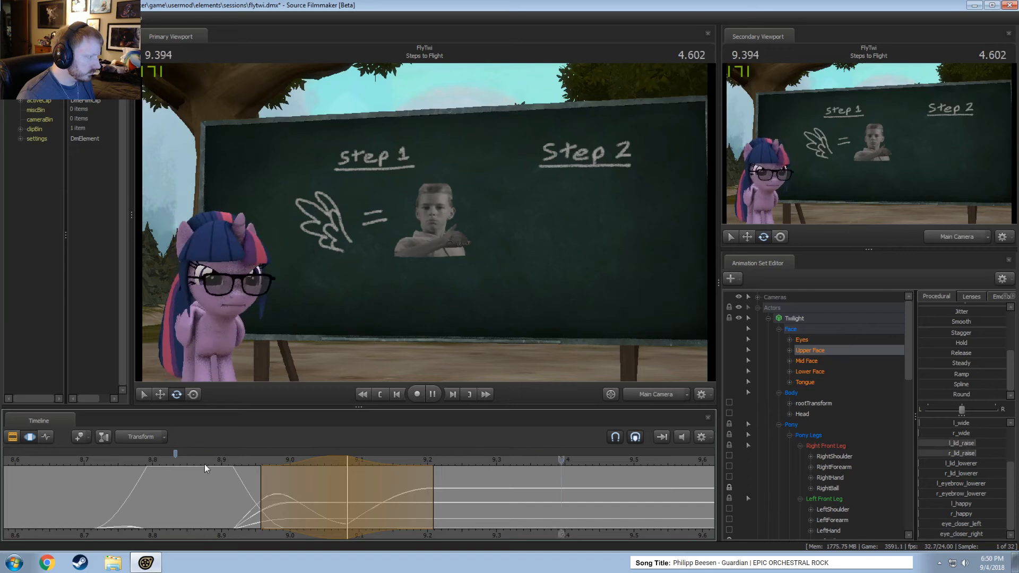
- Rotate Twilight's Head at 9.083 seconds over a time selection of about 8.96 to 9.21 seconds
{"action": "mouse_move", "coordinate": [297, 498]}
{"action": "left_mouse_down"}
{"action": "mouse_move", "coordinate": [446, 499]}
{"action": "mouse_move", "coordinate": [317, 500]}
{"action": "left_mouse_up"}
{"action": "left_click", "coordinate": [343, 504]}
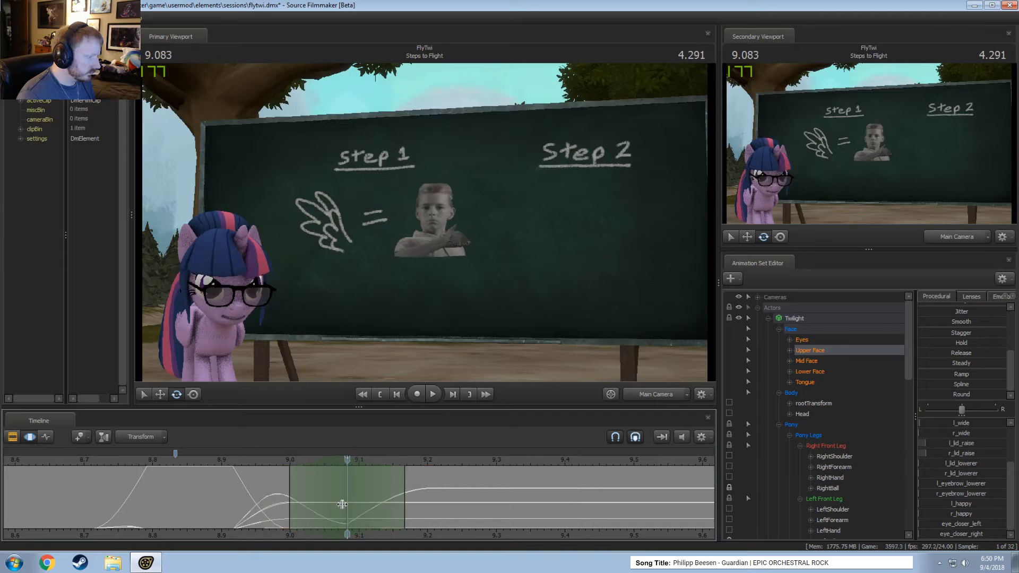
{"action": "left_click", "coordinate": [215, 309]}
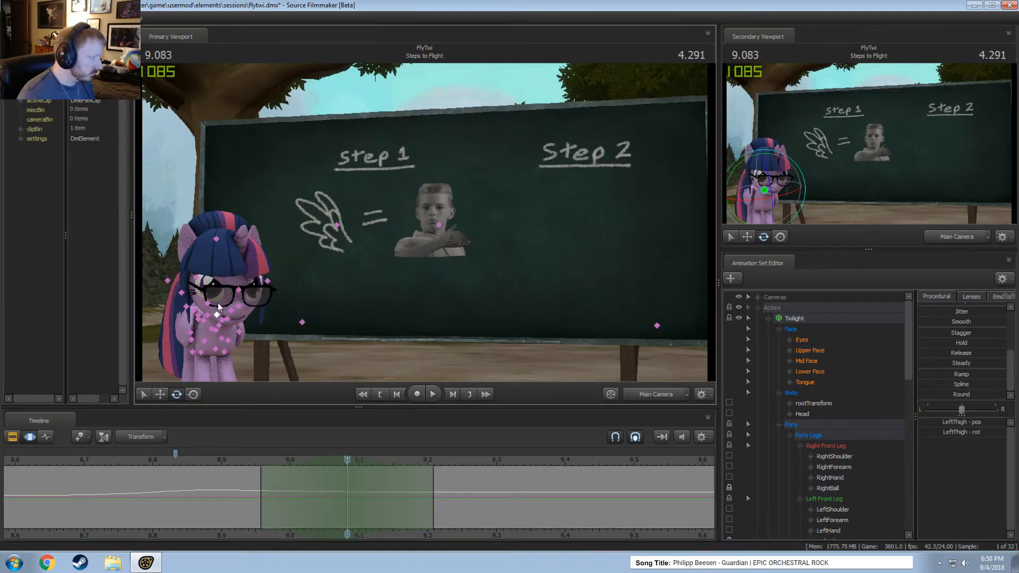
{"action": "left_click", "coordinate": [221, 312]}
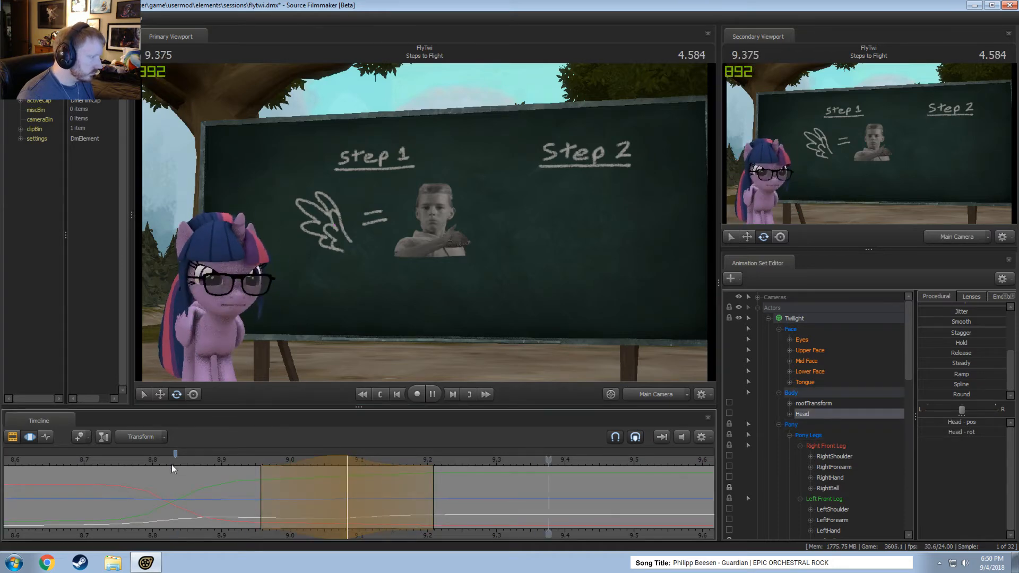
- Widen the new head rotation's time selection to about 8.83 to 9.33 seconds and play it back
{"action": "left_click_drag", "start_coordinate": [227, 490], "coordinate": [175, 487]}
{"action": "key", "text": "space"}
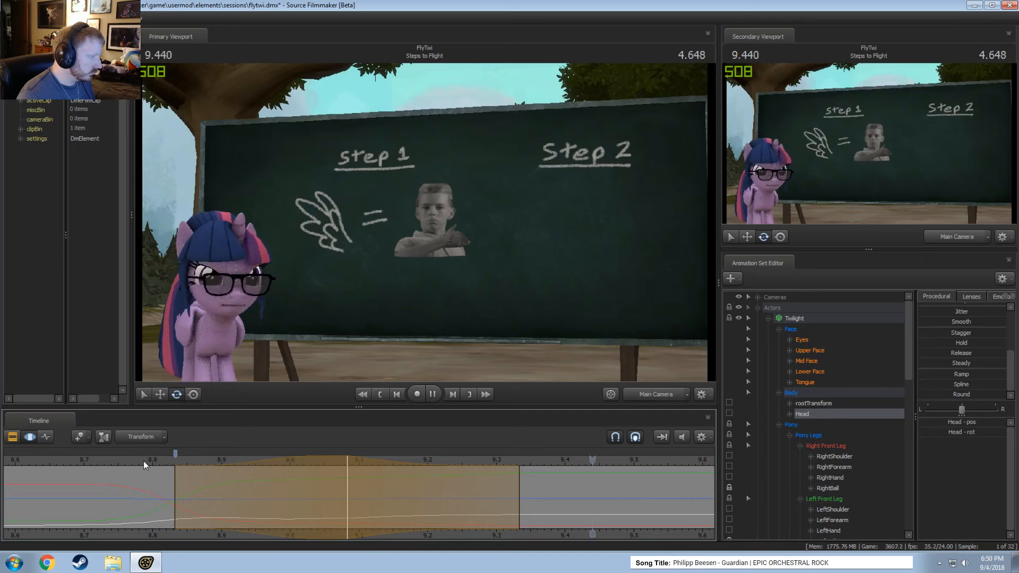
{"action": "scroll", "coordinate": [145, 461], "scroll_direction": "down", "scroll_amount": 3}
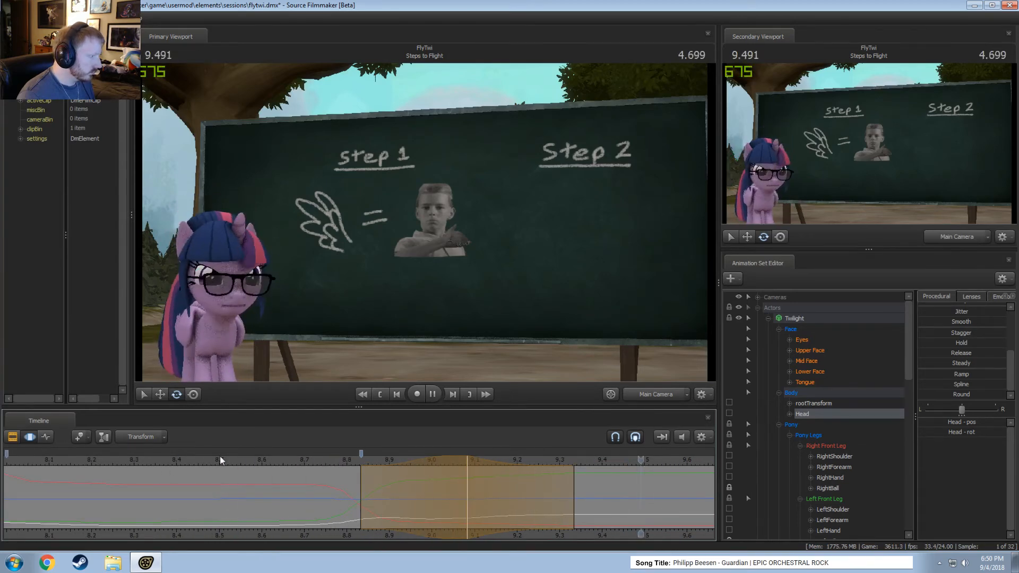
{"action": "key", "text": "space"}
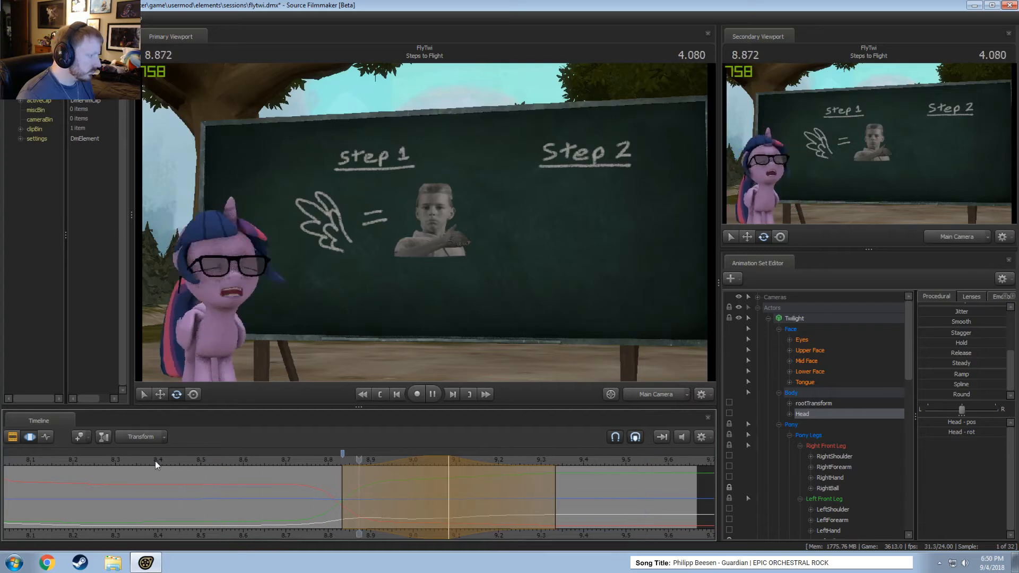
{"action": "key", "text": "space"}
- Shift the head rotation earlier to centre on about 9.04 seconds over about 8.79 to 9.29 seconds and play the shot
{"action": "left_click_drag", "start_coordinate": [425, 464], "coordinate": [400, 465]}
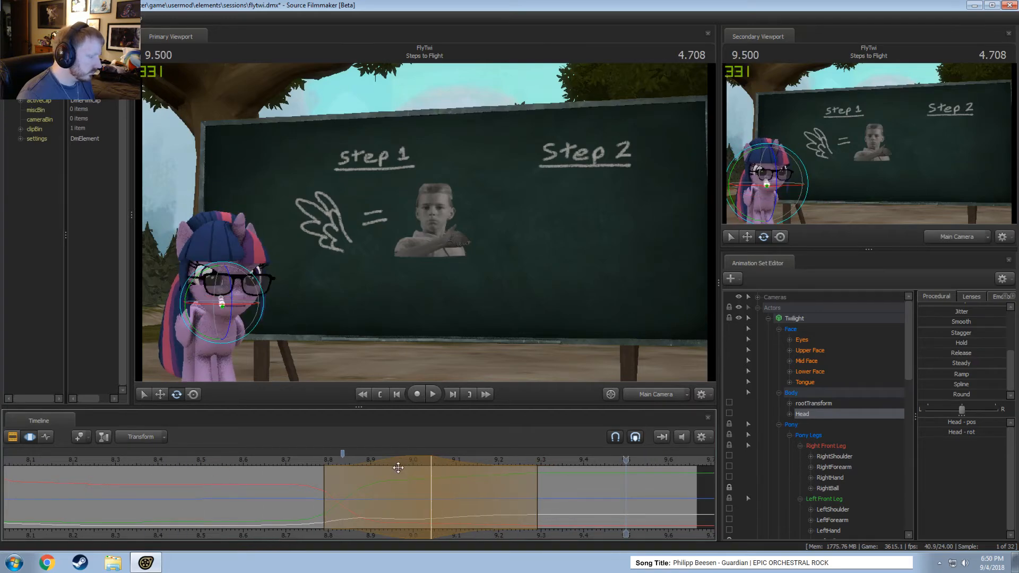
{"action": "left_click", "coordinate": [270, 464]}
{"action": "key", "text": "space"}
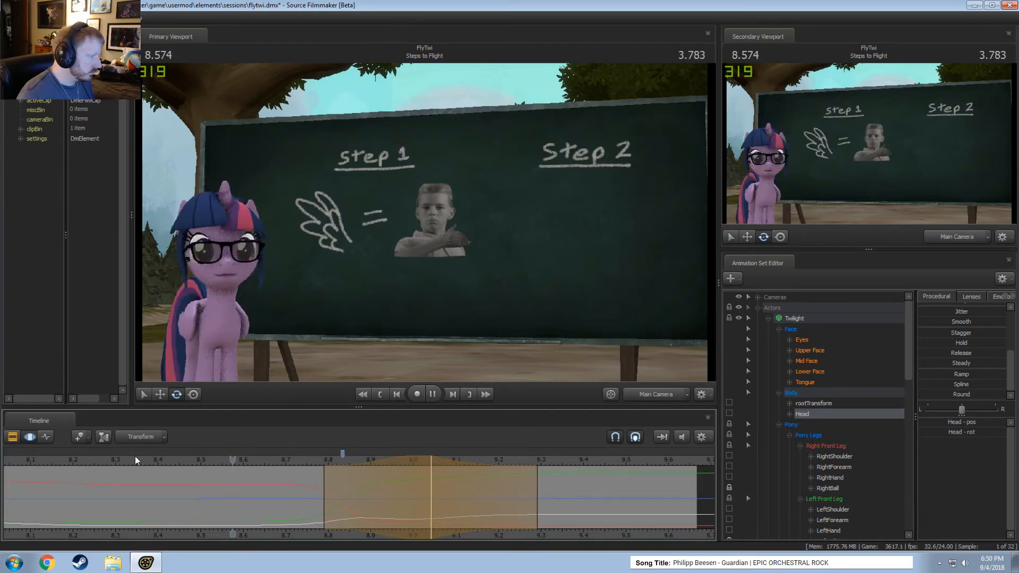
{"action": "scroll", "coordinate": [180, 461], "scroll_direction": "down", "scroll_amount": 2}
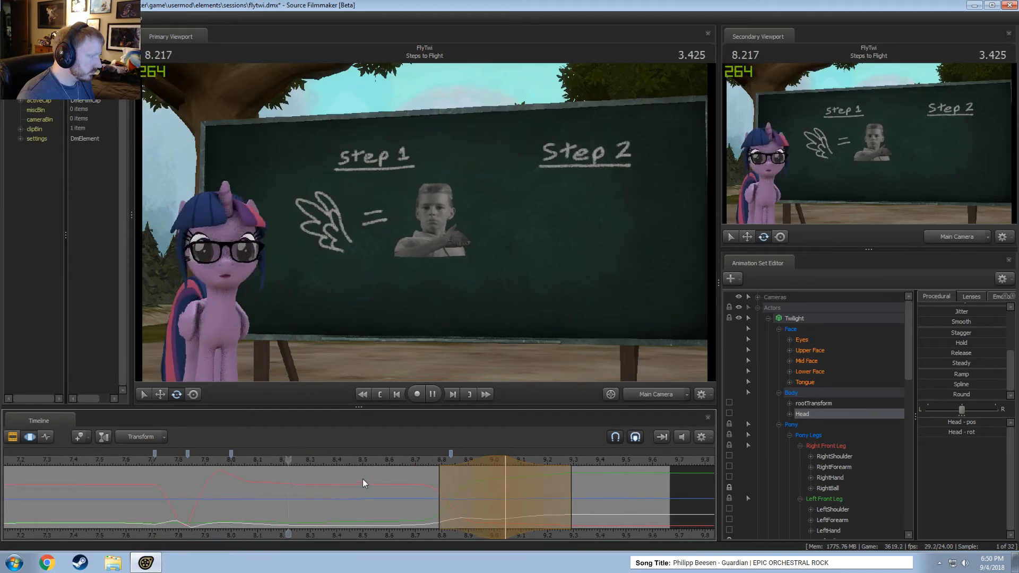
{"action": "key", "text": "space"}
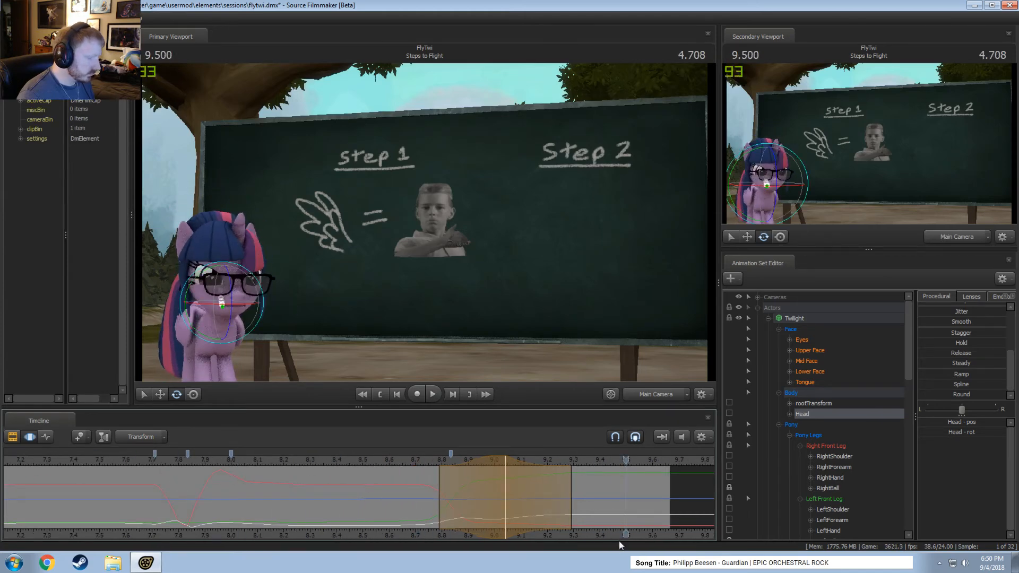
- Adjust Twilight's Head rotation at 9.25 seconds, with the time selection shifted to about 8.96 to 9.58 seconds, and play it back
{"action": "middle_click_drag", "start_coordinate": [621, 541], "coordinate": [533, 535]}
{"action": "left_click", "coordinate": [367, 472]}
{"action": "key", "text": "space"}
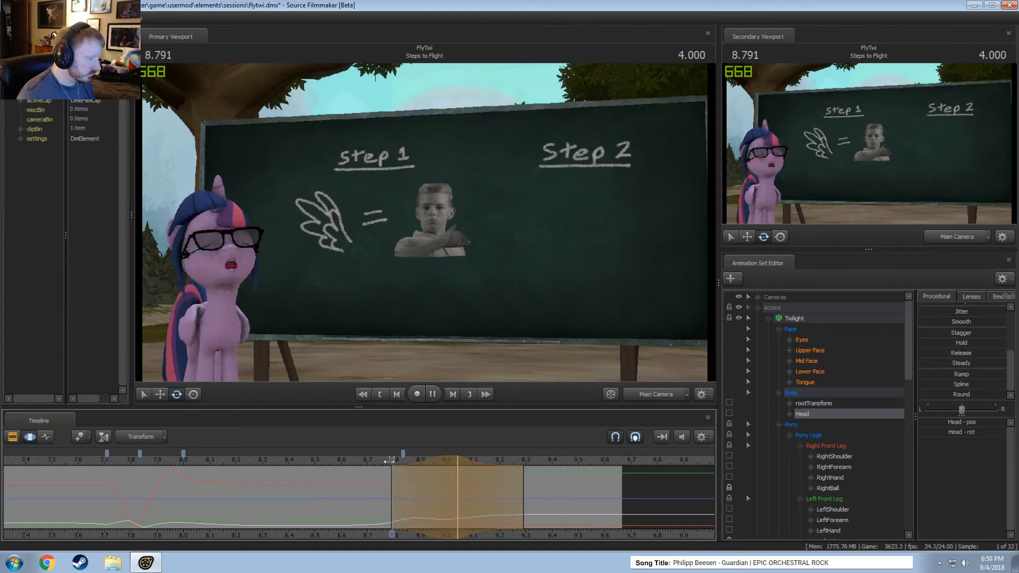
{"action": "key", "text": "space"}
{"action": "left_click_drag", "start_coordinate": [413, 484], "coordinate": [512, 519]}
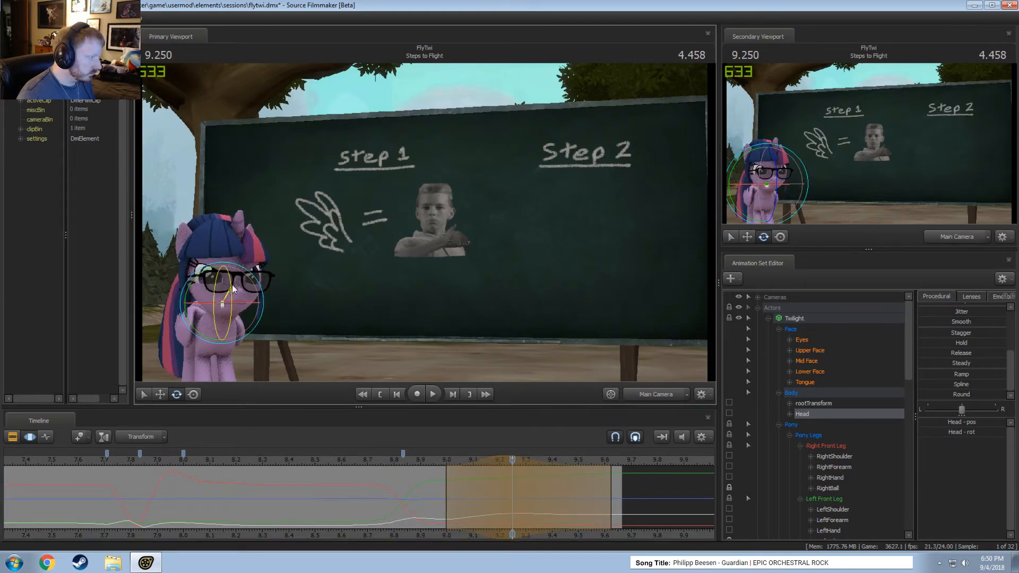
{"action": "left_click", "coordinate": [372, 464]}
{"action": "key", "text": "space"}
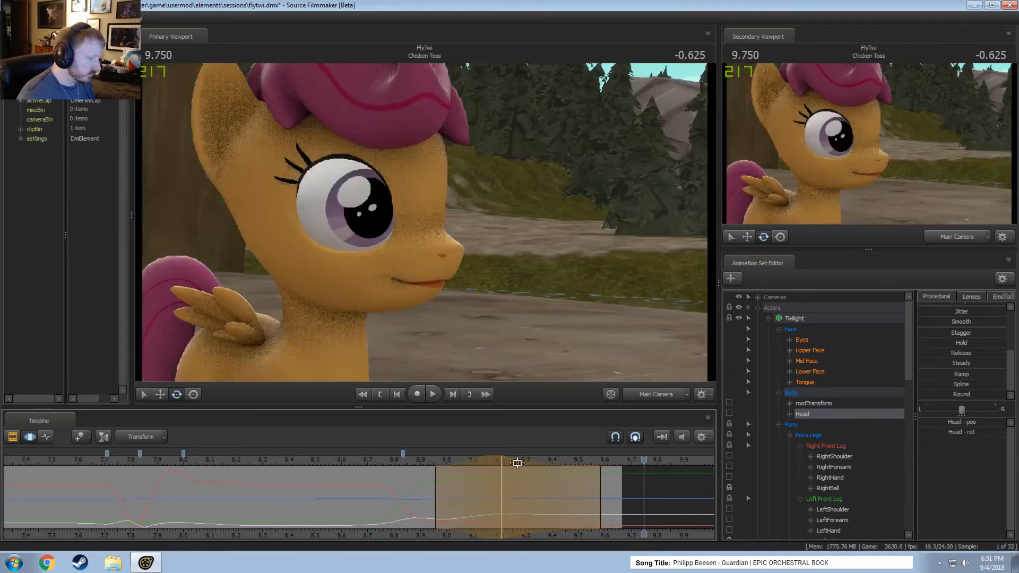
{"action": "left_click", "coordinate": [501, 464]}
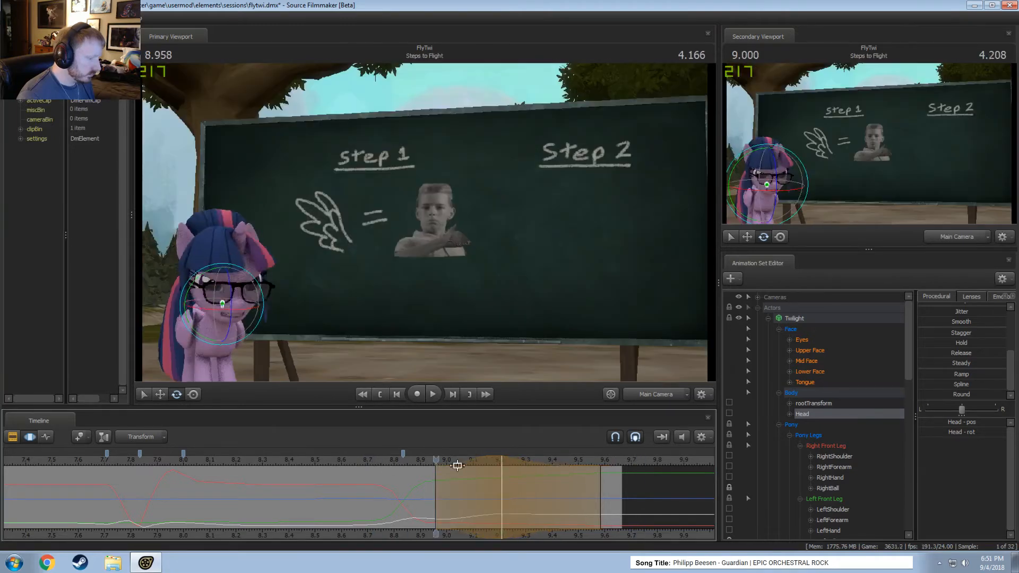
{"action": "left_click_drag", "start_coordinate": [237, 303], "coordinate": [233, 295]}
{"action": "key", "text": "ctrl+z"}
{"action": "key", "text": "ctrl+z"}
- View Twilight from the side in the Work Camera, rotate her Head slightly at 9.208 seconds and play back the motion
{"action": "left_click", "coordinate": [665, 394]}
{"action": "left_click_drag", "start_coordinate": [403, 217], "coordinate": [544, 237]}
{"action": "left_click_drag", "start_coordinate": [437, 225], "coordinate": [439, 227]}
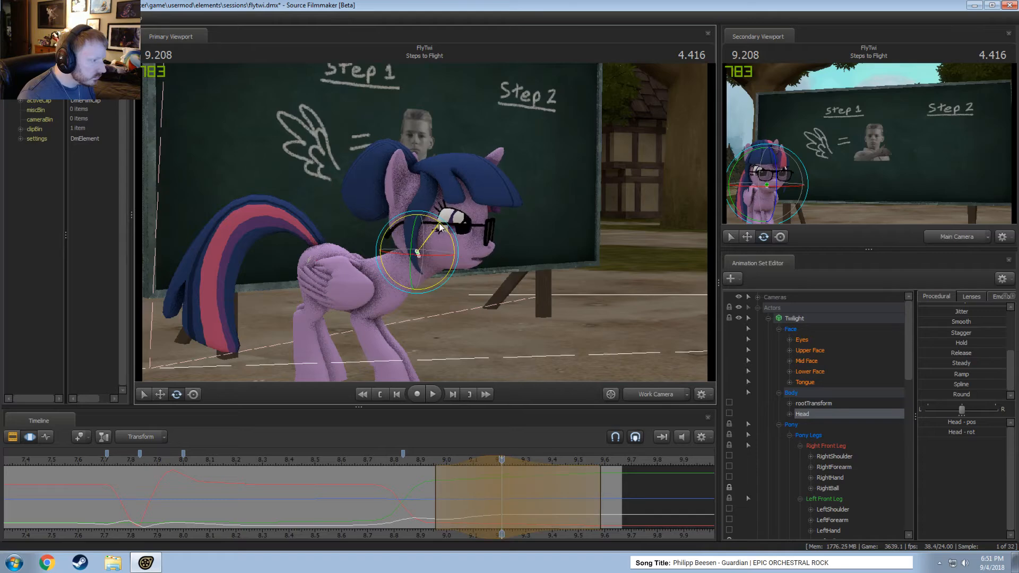
{"action": "left_click", "coordinate": [418, 465]}
{"action": "key", "text": "space"}
{"action": "key", "text": "space"}
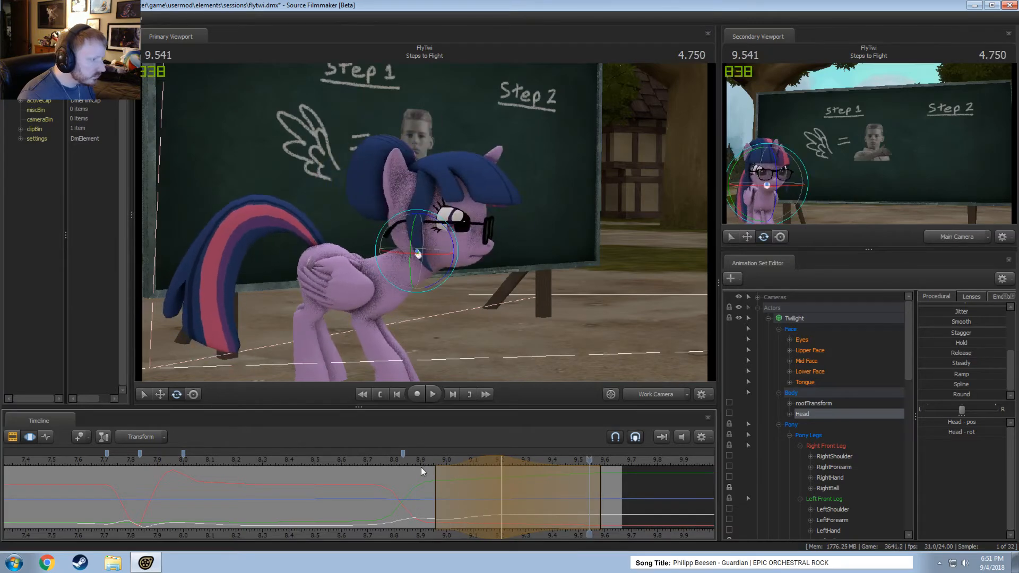
- Replay the head motion, fine-tune the Head rotation again at 9.208 seconds and play back the result
{"action": "key", "text": "space"}
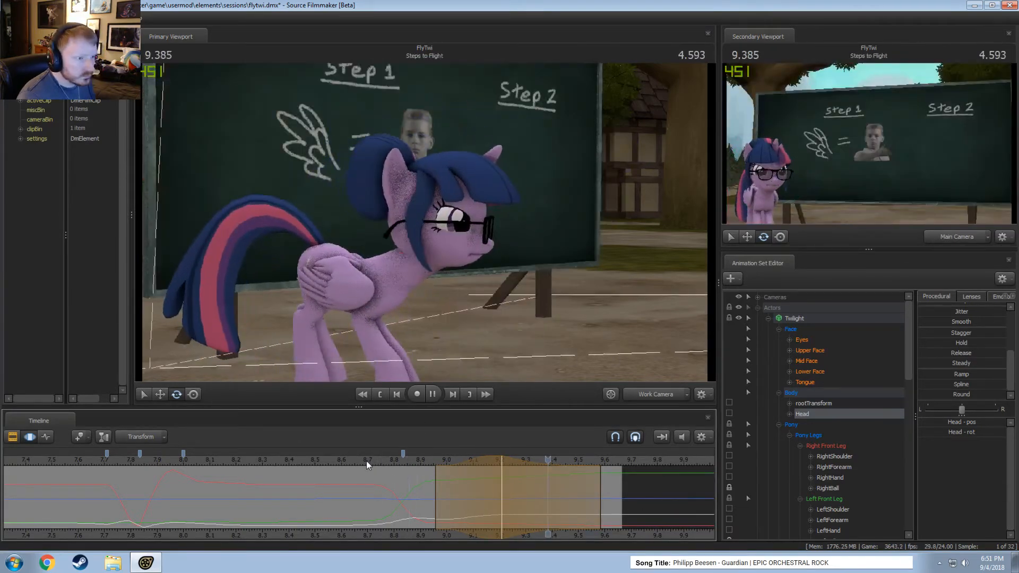
{"action": "key", "text": "space"}
{"action": "left_click_drag", "start_coordinate": [512, 467], "coordinate": [502, 468]}
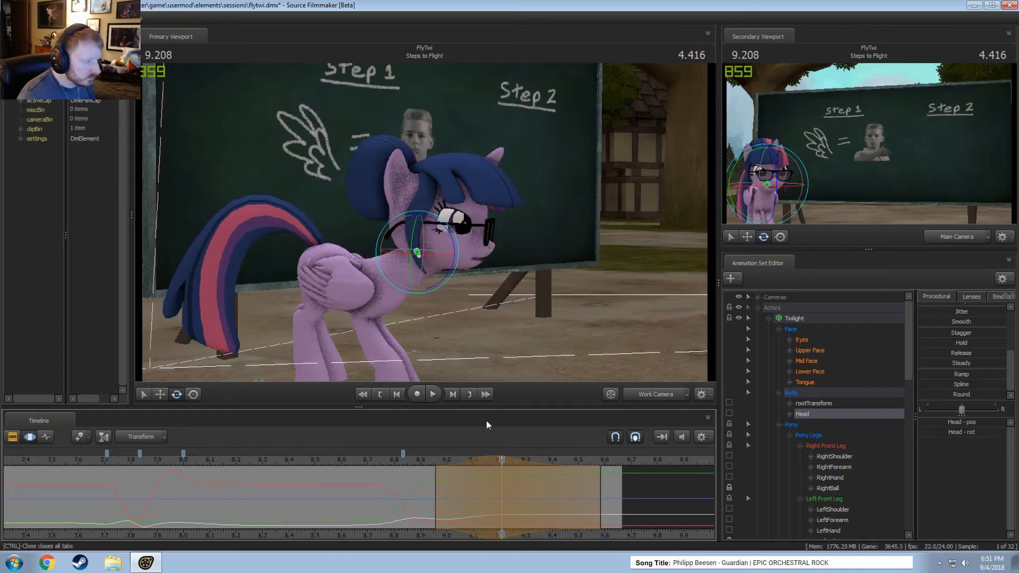
{"action": "left_click_drag", "start_coordinate": [450, 231], "coordinate": [449, 229]}
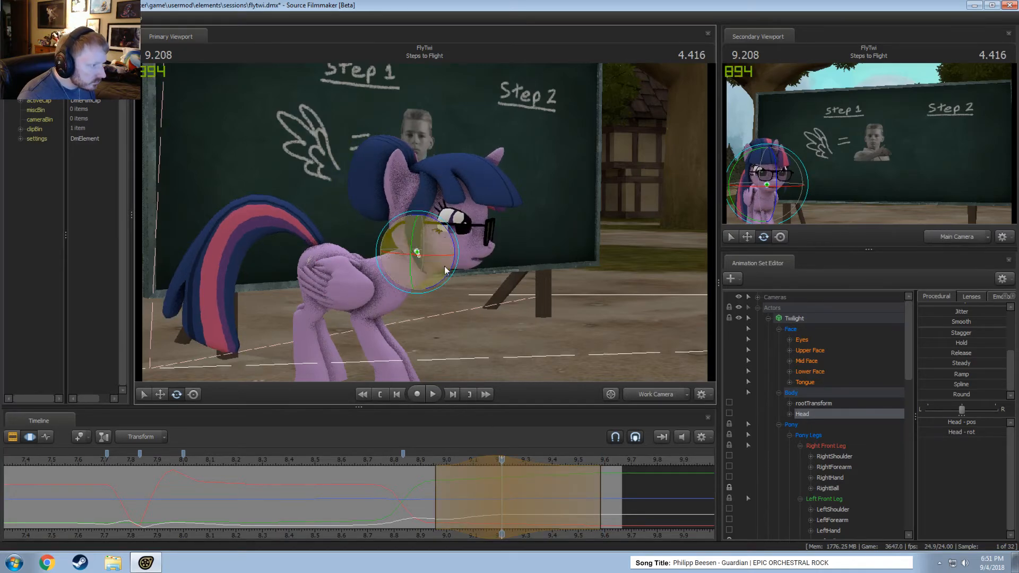
{"action": "key", "text": "space"}
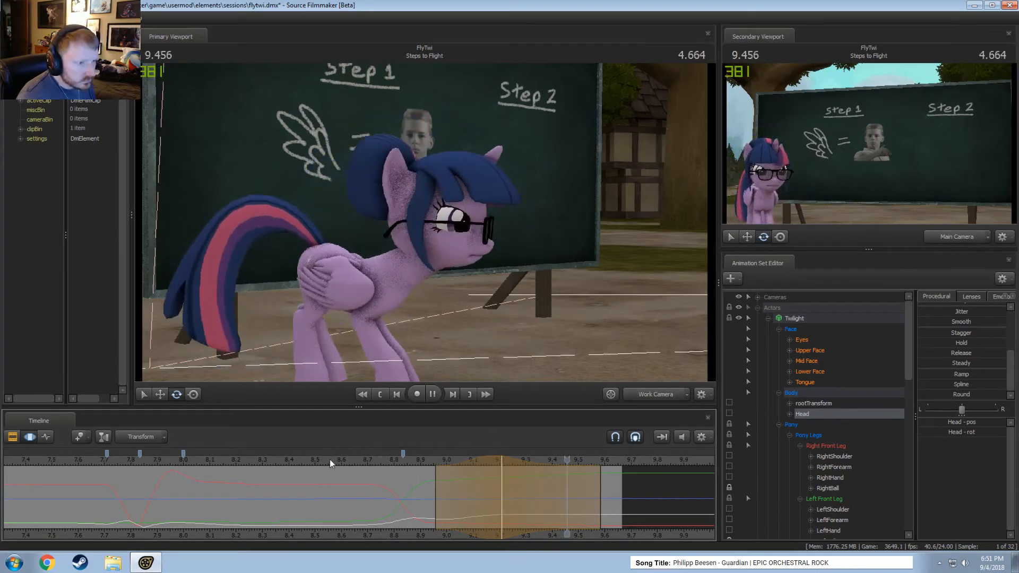
- Return to the Main Camera and play the shot repeatedly to check the head drop and settle
{"action": "left_click", "coordinate": [642, 398]}
{"action": "left_click", "coordinate": [352, 463]}
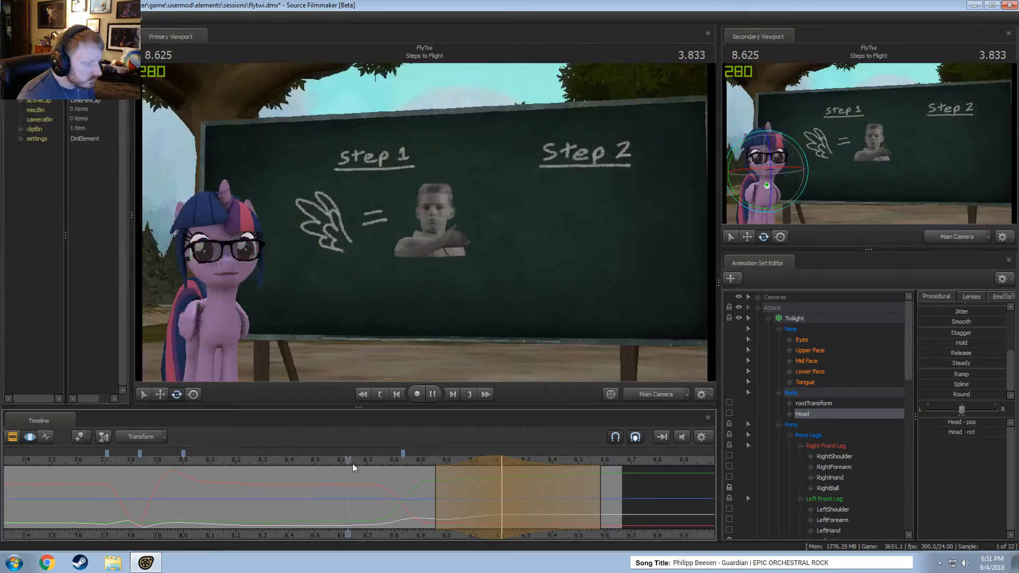
{"action": "key", "text": "space"}
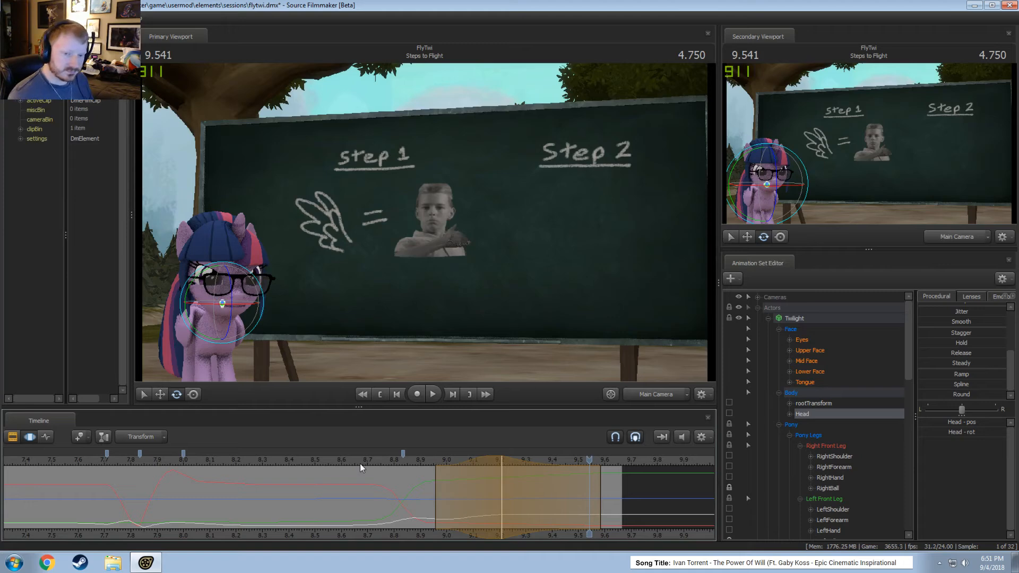
{"action": "left_click", "coordinate": [259, 463]}
{"action": "key", "text": "space"}
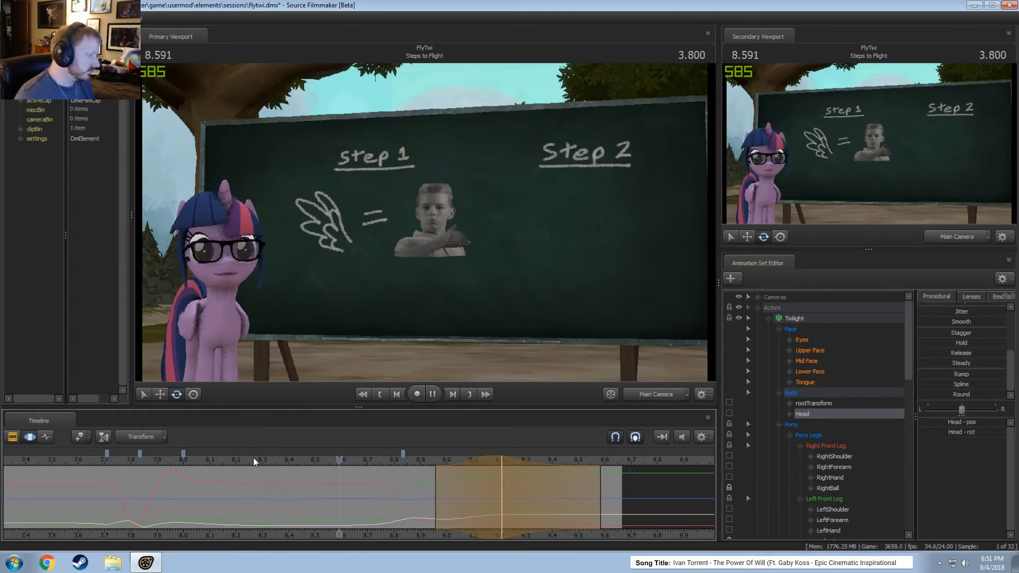
{"action": "key", "text": "space"}
{"action": "key", "text": "space"}
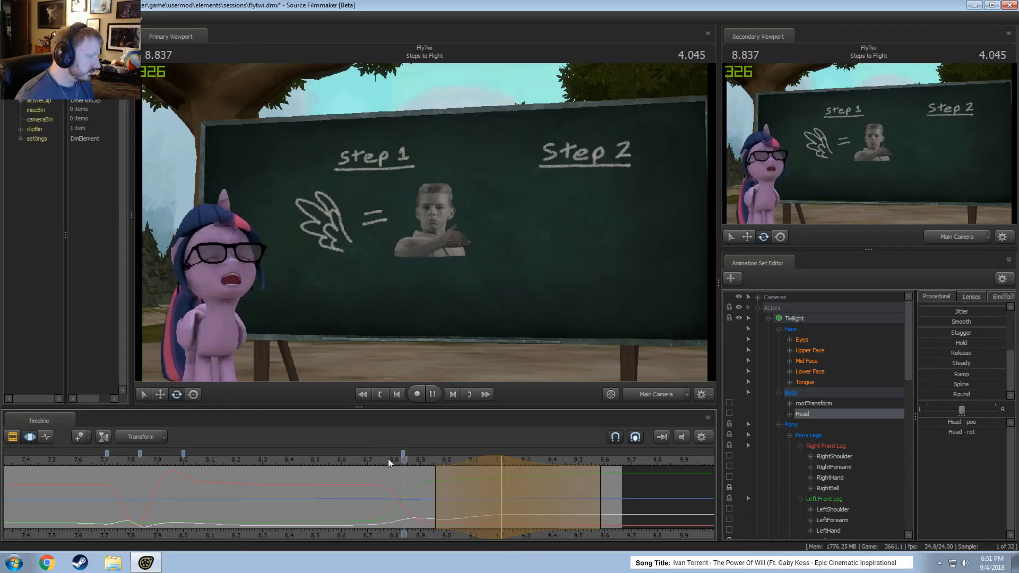
{"action": "key", "text": "space"}
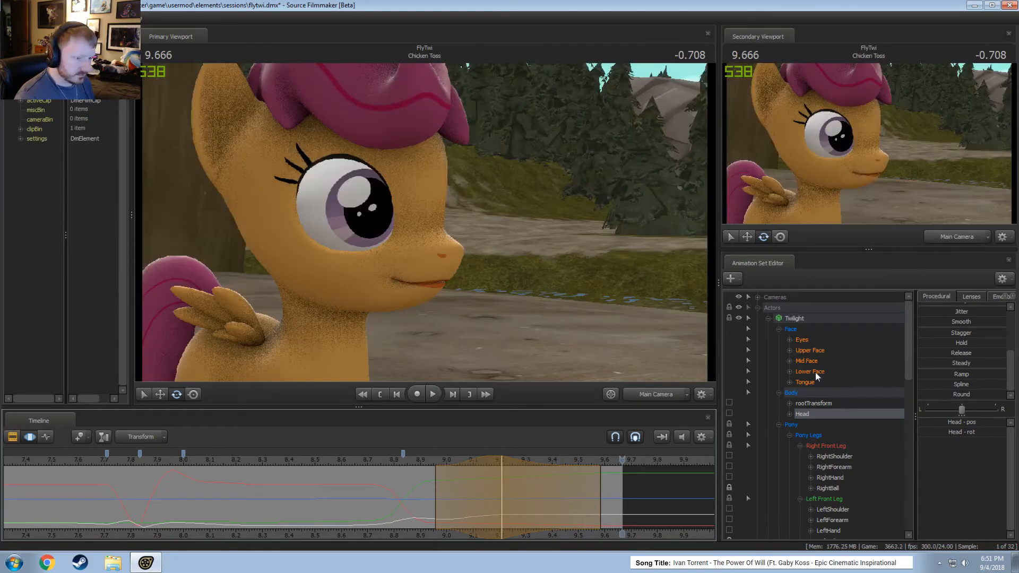
- Increase the Upper Face lid raise at 9.25 seconds over a time selection of about 9.13 to 9.5 seconds
{"action": "left_click", "coordinate": [814, 351]}
{"action": "scroll", "coordinate": [451, 507], "scroll_direction": "up", "scroll_amount": 2}
{"action": "left_click_drag", "start_coordinate": [429, 508], "coordinate": [458, 512]}
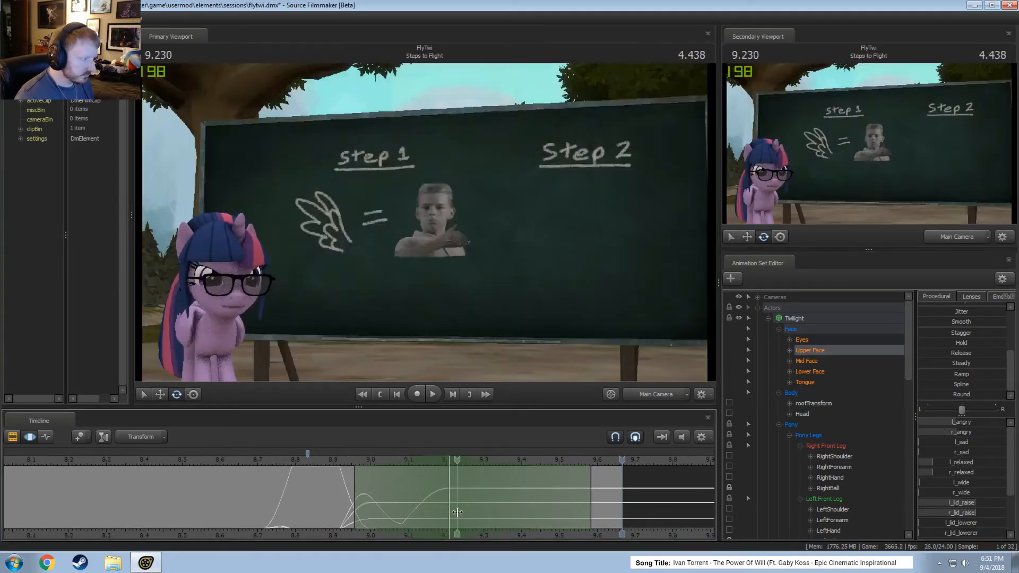
{"action": "left_click", "coordinate": [461, 511], "text": "shift"}
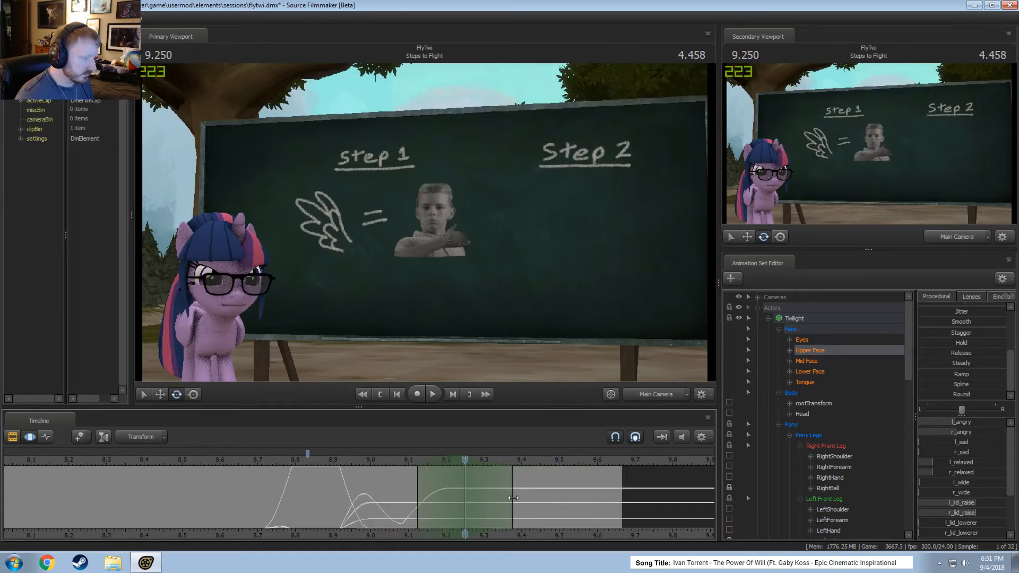
{"action": "left_click_drag", "start_coordinate": [514, 498], "coordinate": [565, 505]}
{"action": "left_click_drag", "start_coordinate": [966, 507], "coordinate": [980, 506]}
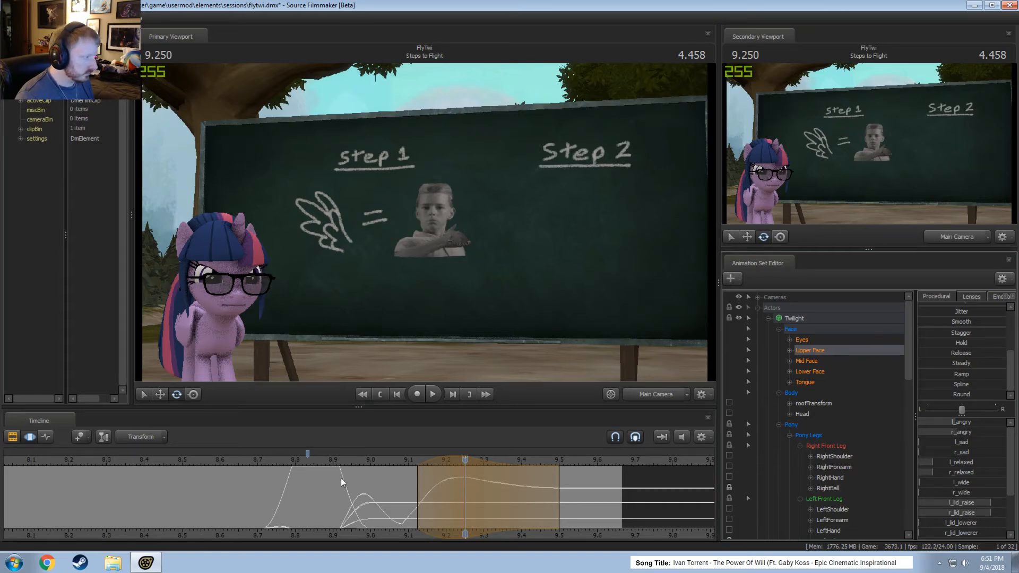
- Widen the lid raise's time selection to about 9.08 to 9.54 seconds and play back the eyelid movement
{"action": "key", "text": "space"}
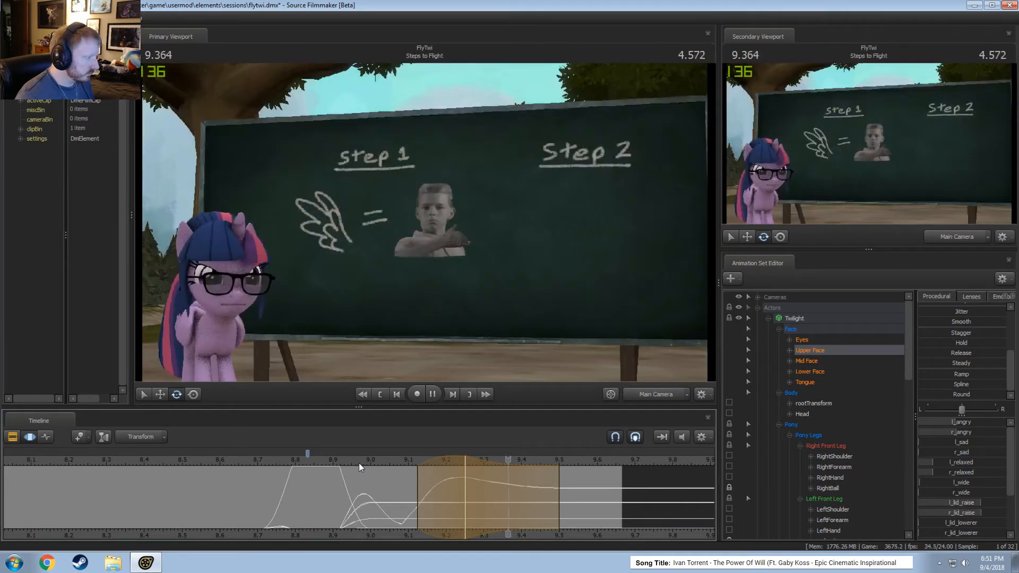
{"action": "key", "text": "space"}
{"action": "left_click_drag", "start_coordinate": [558, 494], "coordinate": [575, 493]}
{"action": "left_click", "coordinate": [353, 466]}
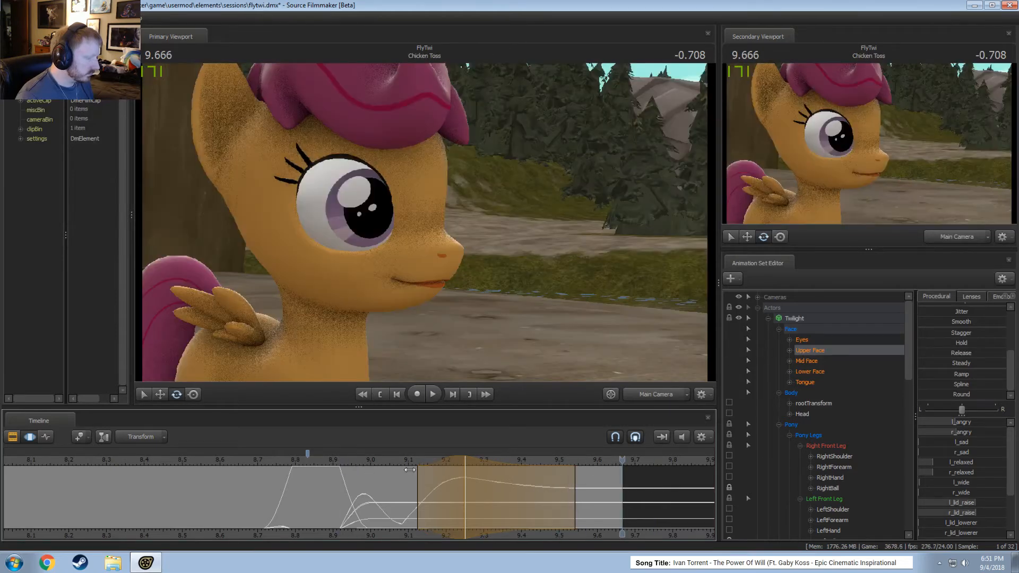
{"action": "left_click", "coordinate": [388, 466]}
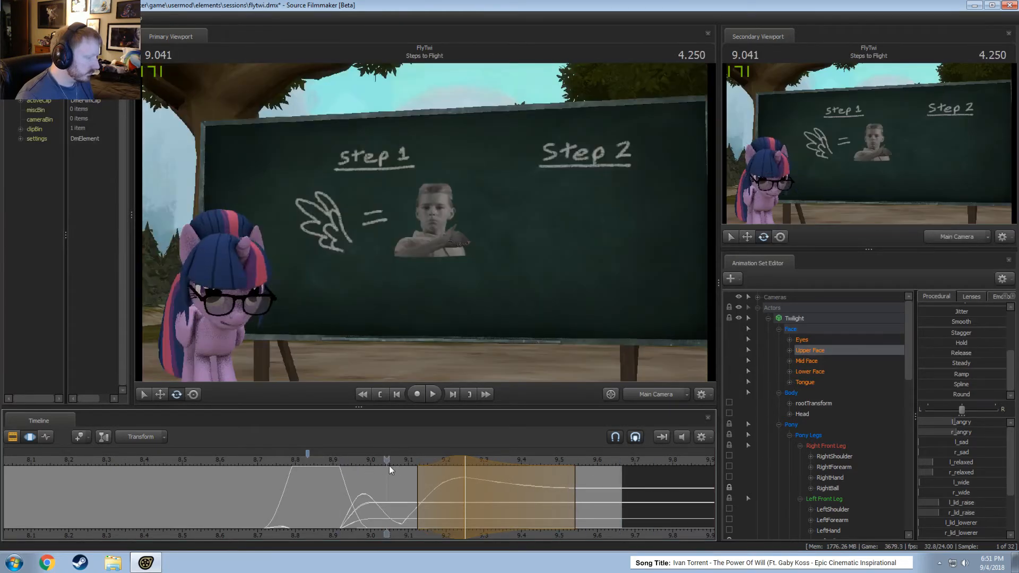
{"action": "left_click", "coordinate": [377, 463]}
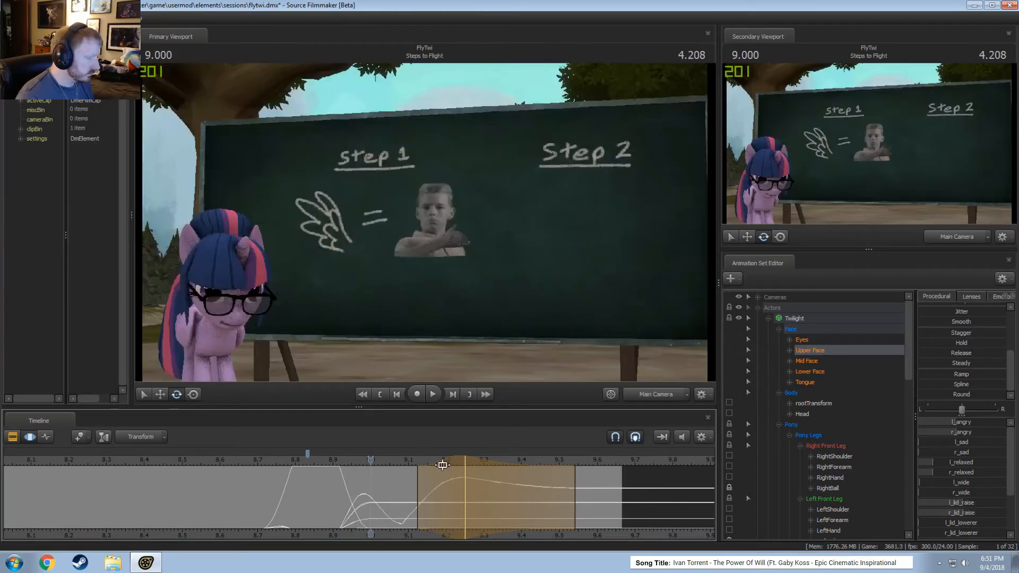
{"action": "left_click_drag", "start_coordinate": [418, 491], "coordinate": [402, 491]}
{"action": "left_click", "coordinate": [354, 465]}
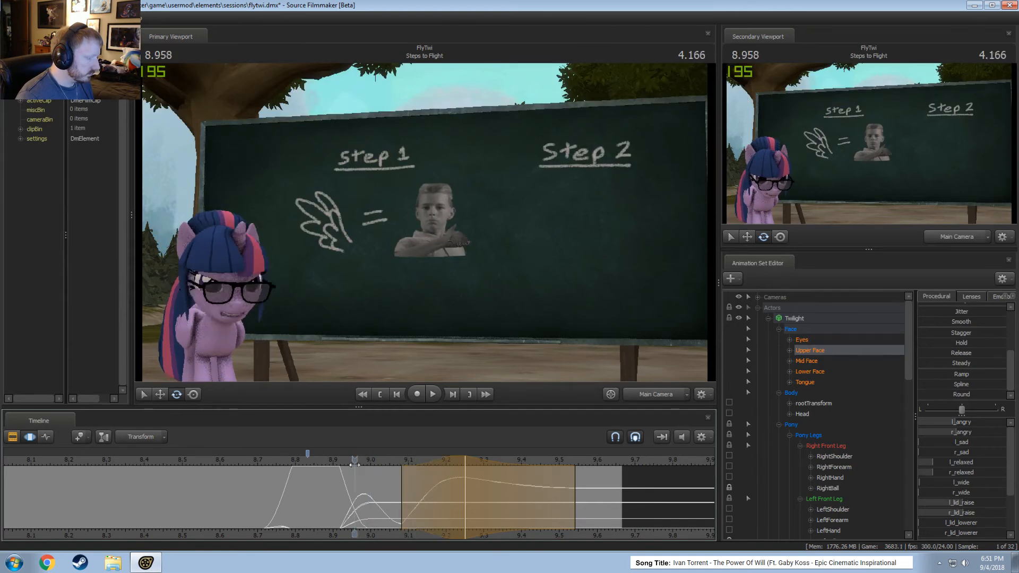
{"action": "key", "text": "space"}
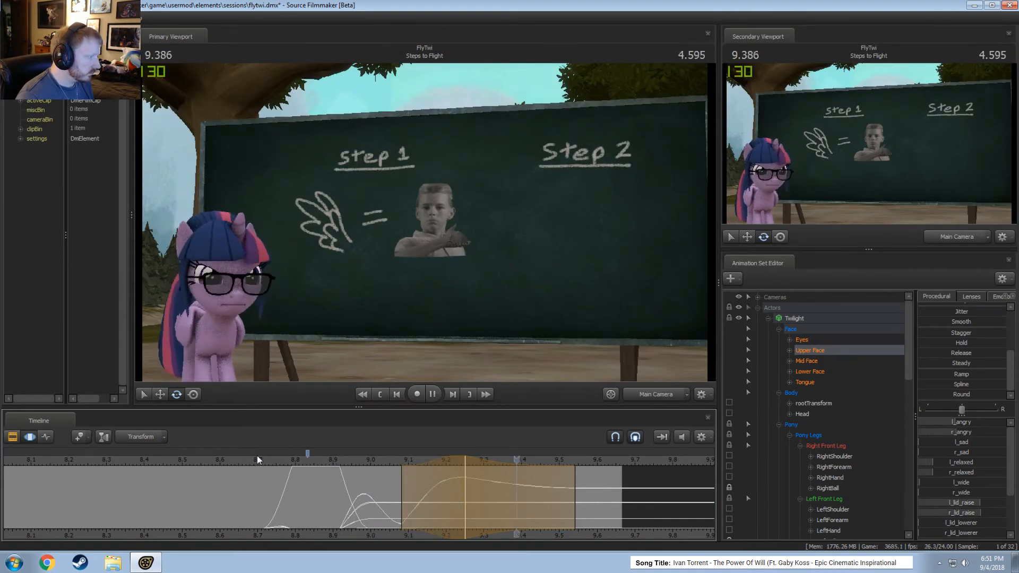
- Lower the Upper Face angry amount slightly at 9.541 seconds, selecting from about 9.21 seconds past the shot's end, and play it back
{"action": "left_click_drag", "start_coordinate": [549, 490], "coordinate": [484, 503]}
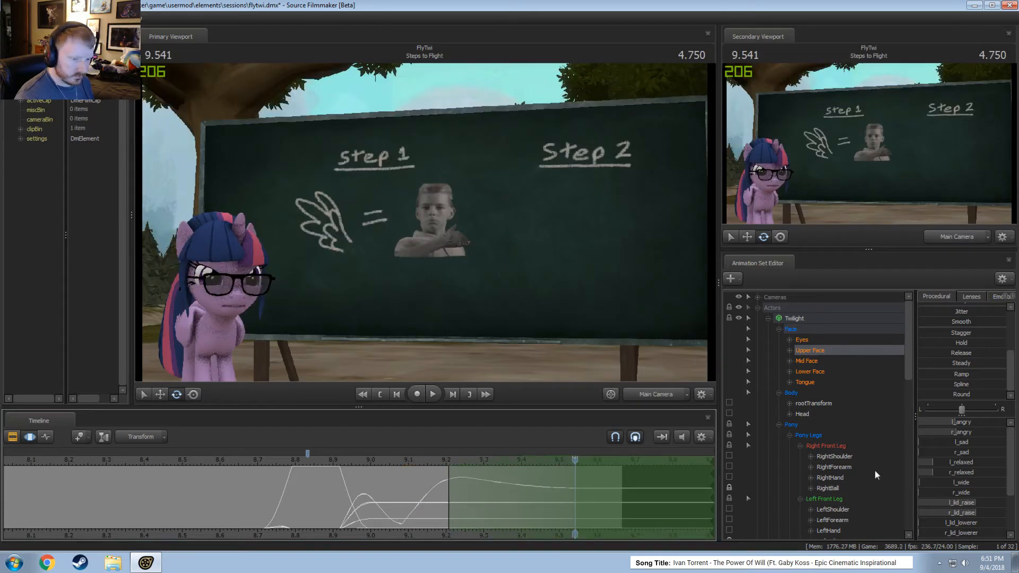
{"action": "left_click_drag", "start_coordinate": [964, 422], "coordinate": [965, 423]}
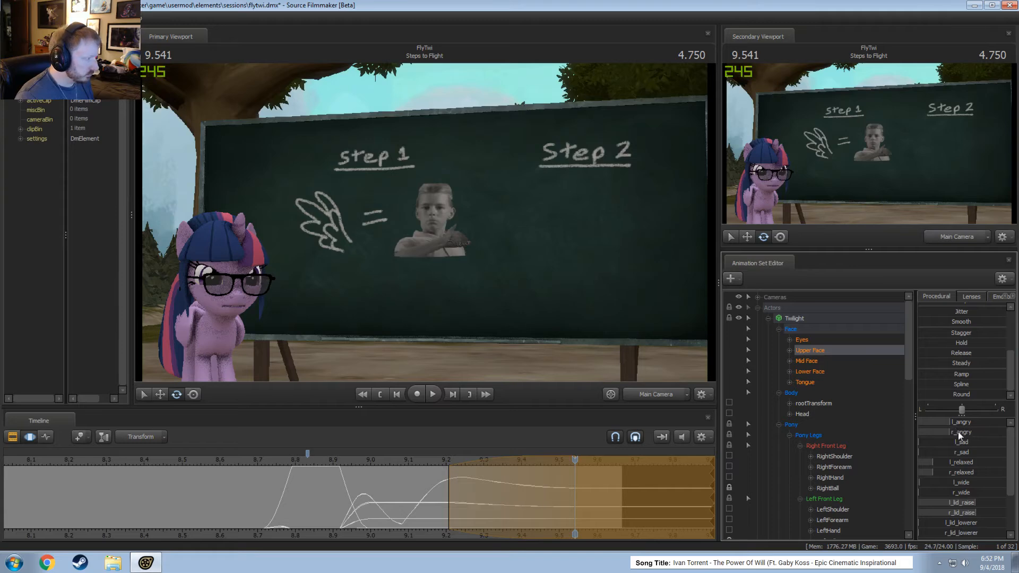
{"action": "left_click", "coordinate": [395, 457]}
{"action": "key", "text": "space"}
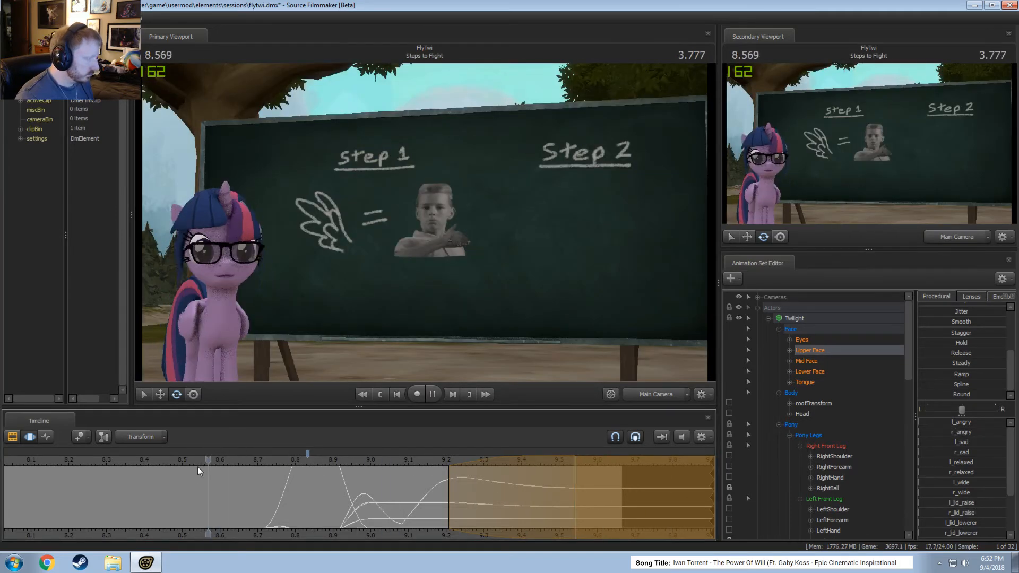
{"action": "key", "text": "space"}
- Examine Twilight's face at 9.0 seconds up close in the Work Camera, return to the Main Camera and replay the head drop
{"action": "left_click", "coordinate": [295, 492]}
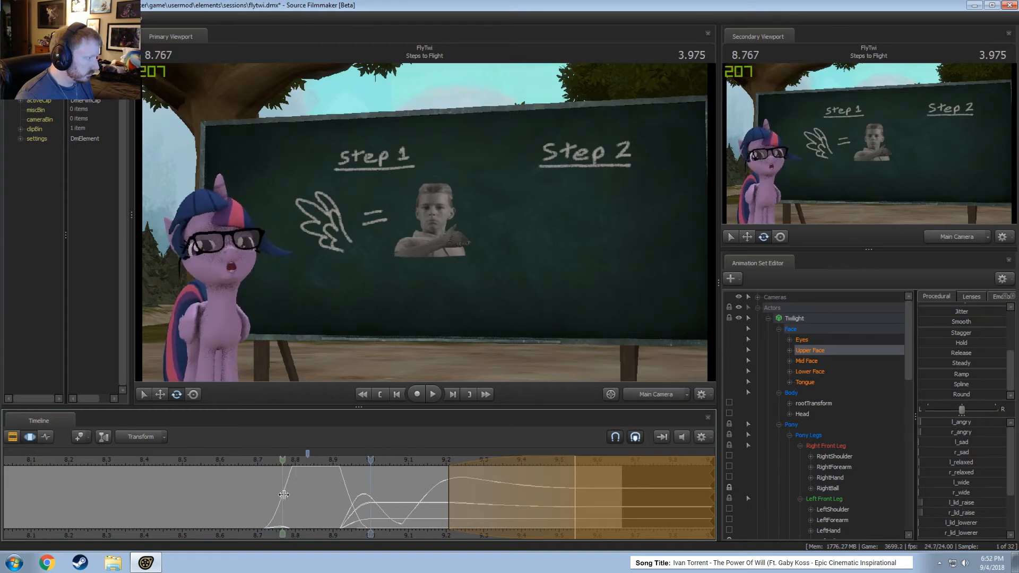
{"action": "left_click_drag", "start_coordinate": [278, 496], "coordinate": [313, 497]}
{"action": "left_click", "coordinate": [658, 393], "text": "ctrl"}
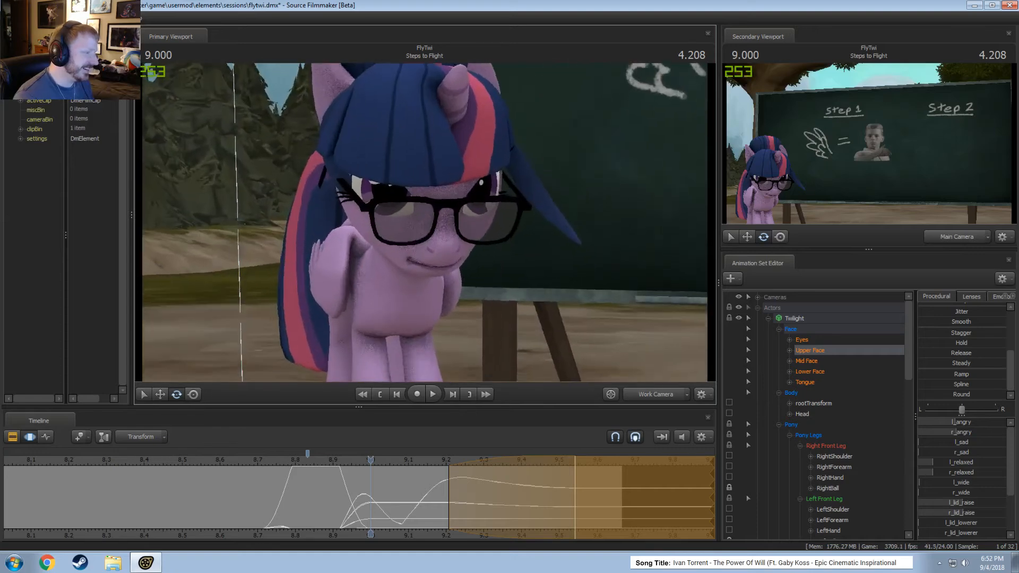
{"action": "left_click_drag", "start_coordinate": [419, 477], "coordinate": [212, 493]}
{"action": "left_click", "coordinate": [638, 391]}
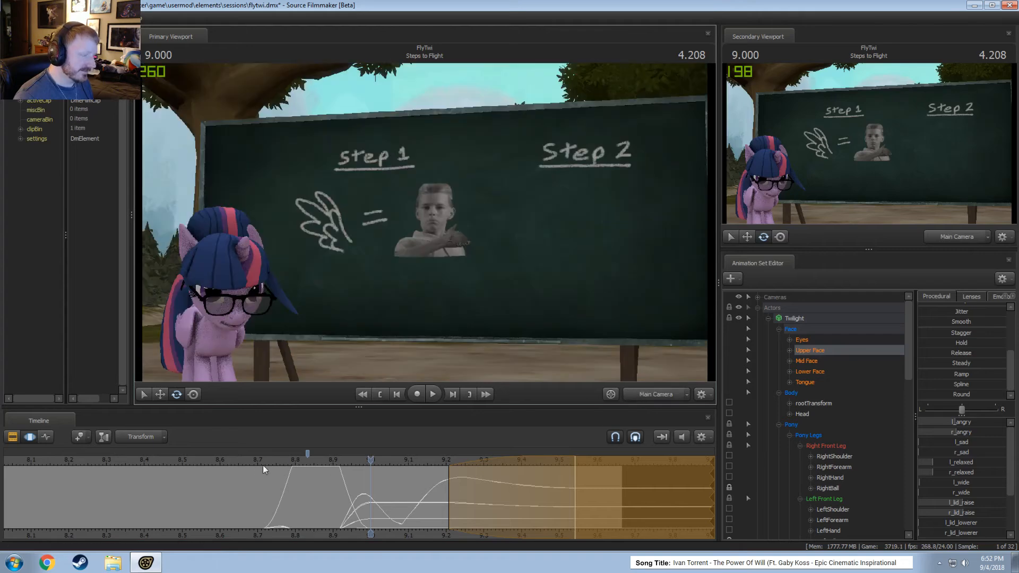
{"action": "left_click", "coordinate": [281, 465]}
{"action": "key", "text": "space"}
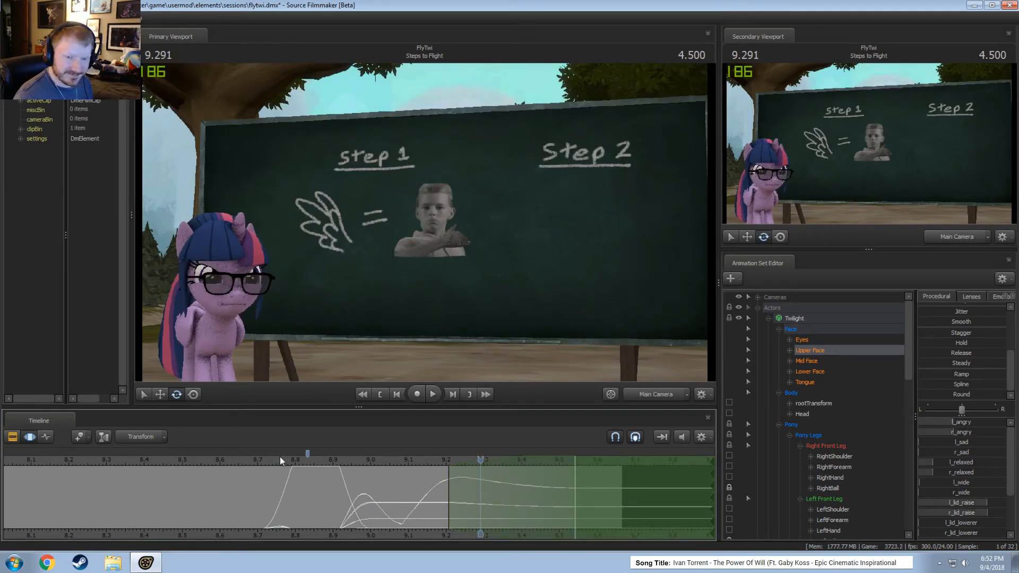
{"action": "left_click", "coordinate": [229, 460]}
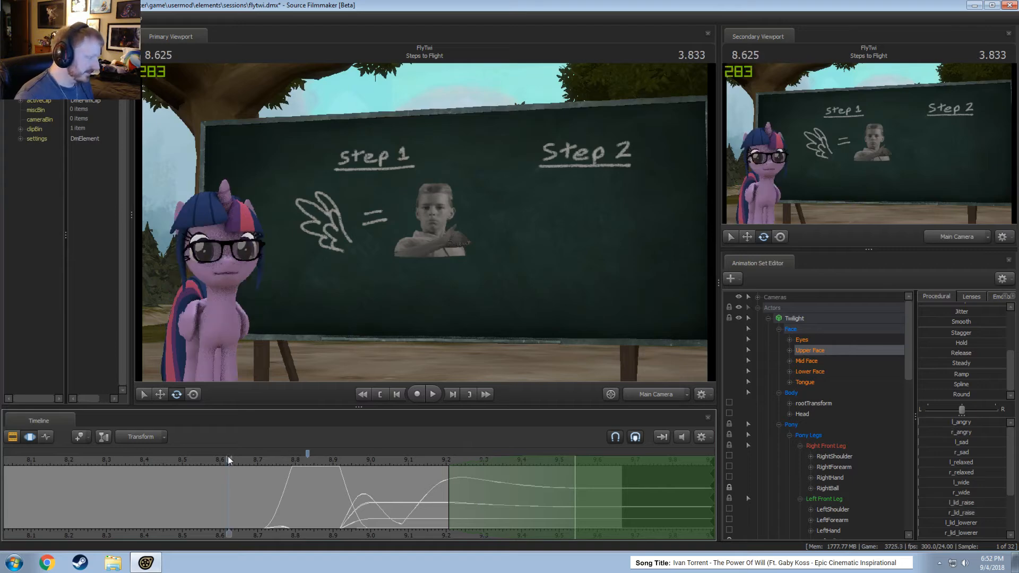
{"action": "key", "text": "space"}
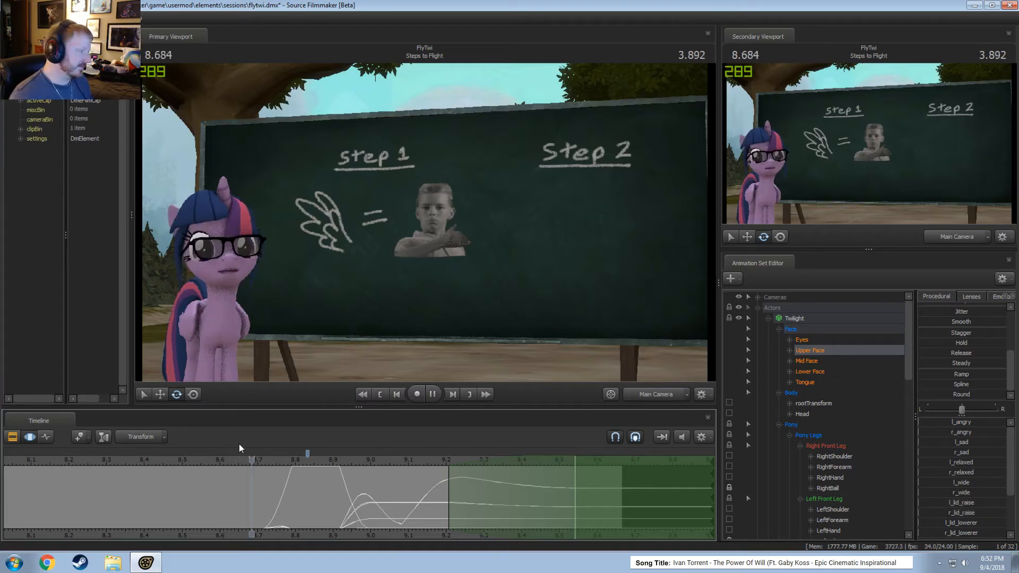
{"action": "key", "text": "space"}
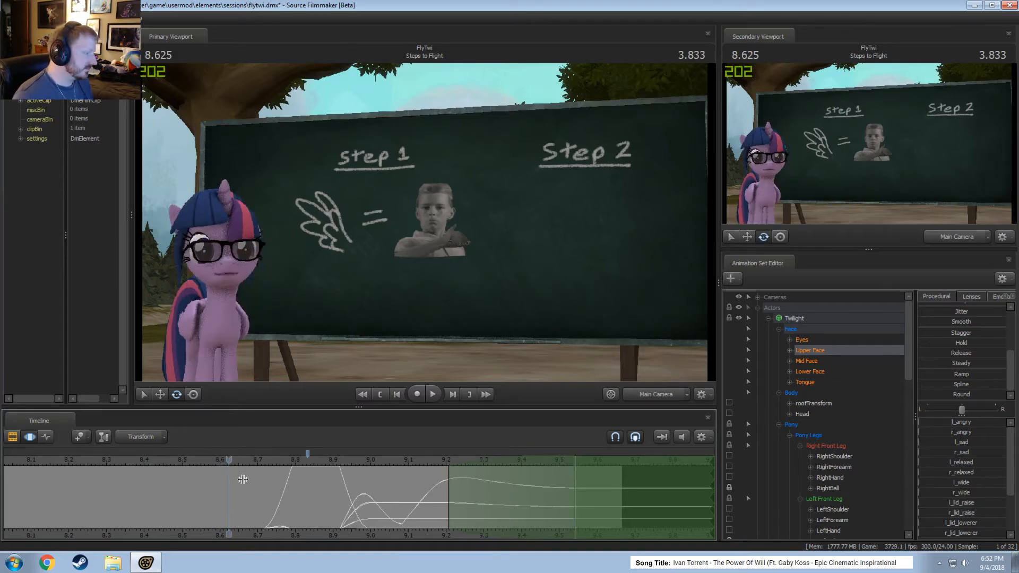
- Lower Twilight's eyes_updown value before 8.833 seconds, narrowing the time selection to about 8.71 to 8.83 seconds
{"action": "left_click_drag", "start_coordinate": [246, 478], "coordinate": [336, 523]}
{"action": "scroll", "coordinate": [328, 523], "scroll_direction": "up", "scroll_amount": 3}
{"action": "scroll", "coordinate": [328, 523], "scroll_direction": "down", "scroll_amount": 1}
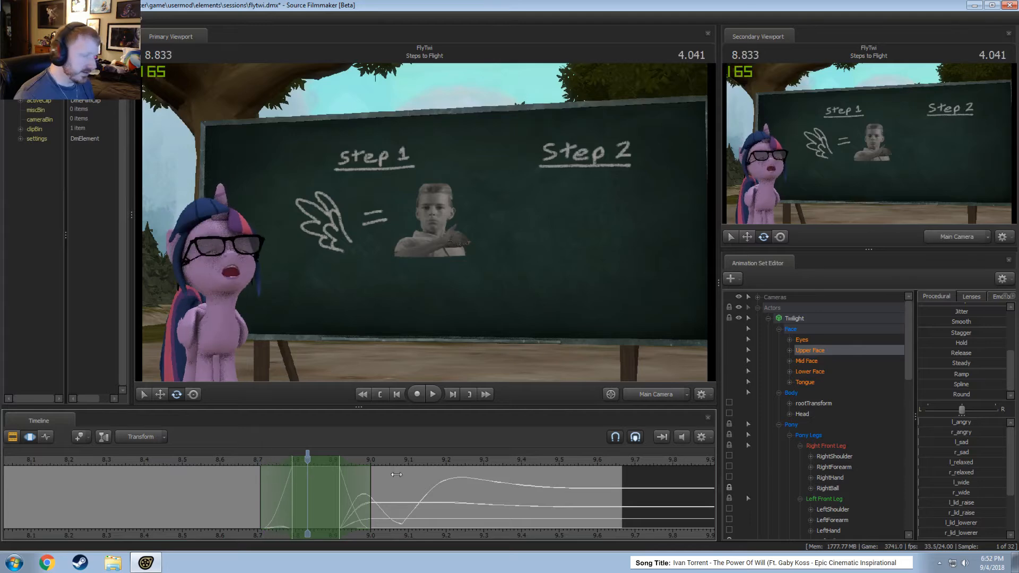
{"action": "left_click", "coordinate": [802, 341]}
{"action": "left_click_drag", "start_coordinate": [981, 431], "coordinate": [987, 431]}
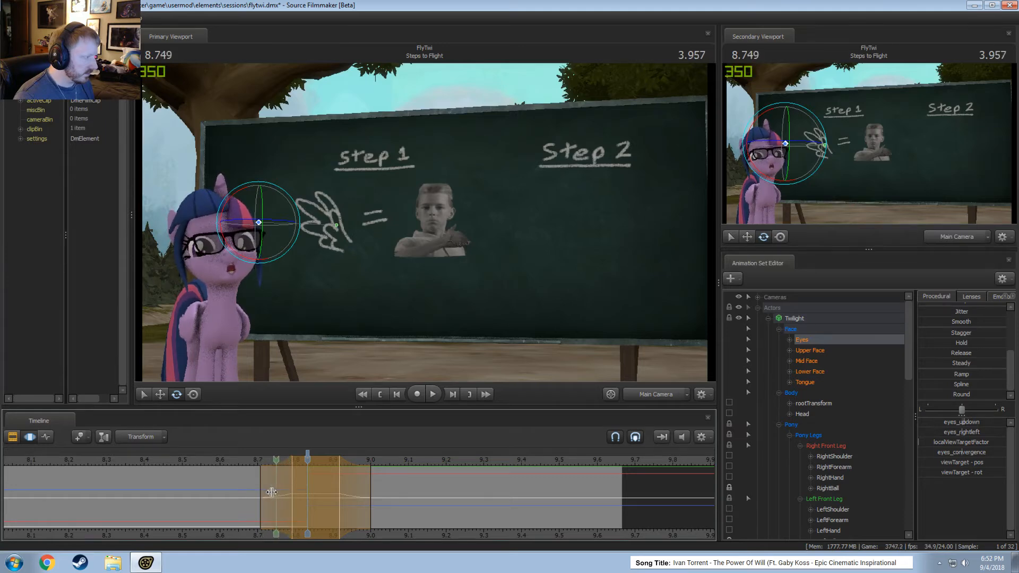
{"action": "key", "text": "ctrl+z"}
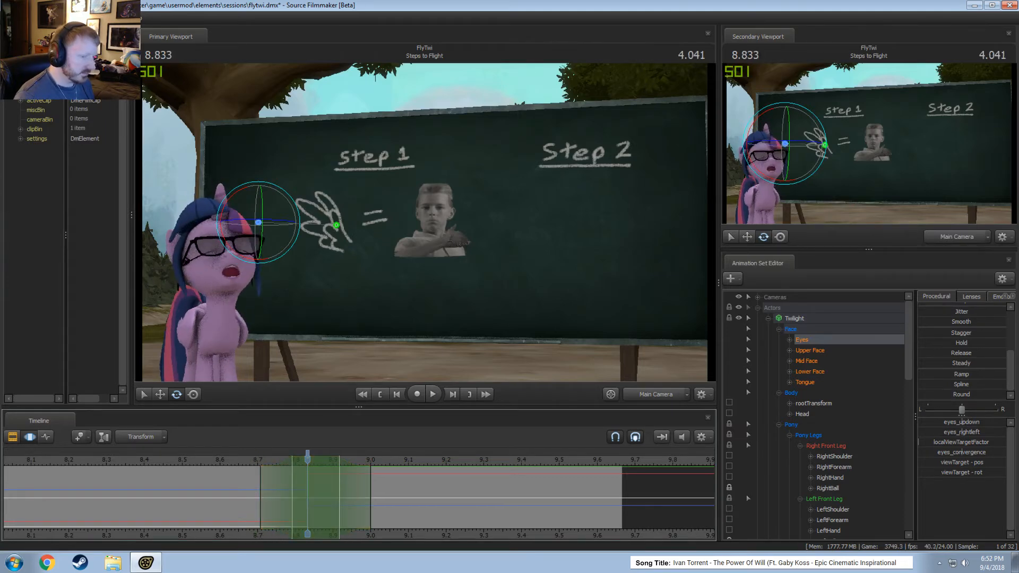
{"action": "left_click_drag", "start_coordinate": [949, 424], "coordinate": [958, 423]}
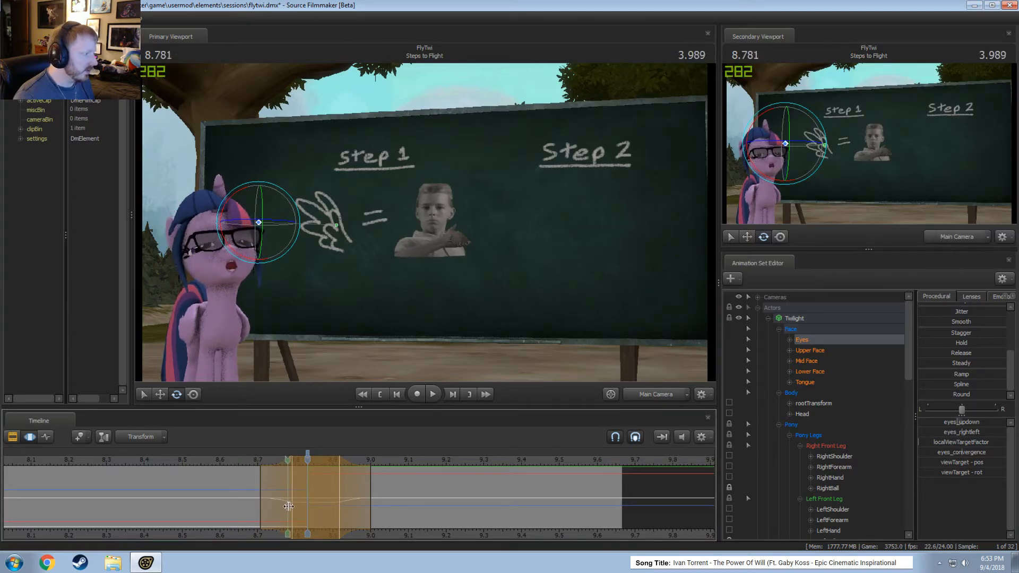
{"action": "left_click_drag", "start_coordinate": [369, 494], "coordinate": [306, 484]}
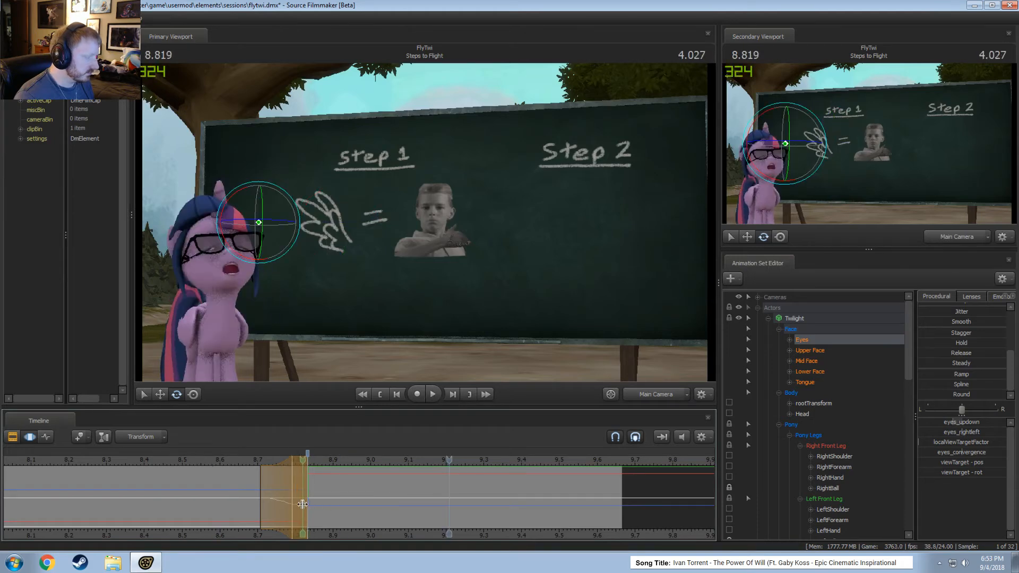
{"action": "left_click", "coordinate": [308, 505]}
- Check the Upper Face curves, then slightly adjust eyes_updown at 8.958 seconds over a time selection of about 8.83 to 9.0 seconds
{"action": "left_click", "coordinate": [812, 351]}
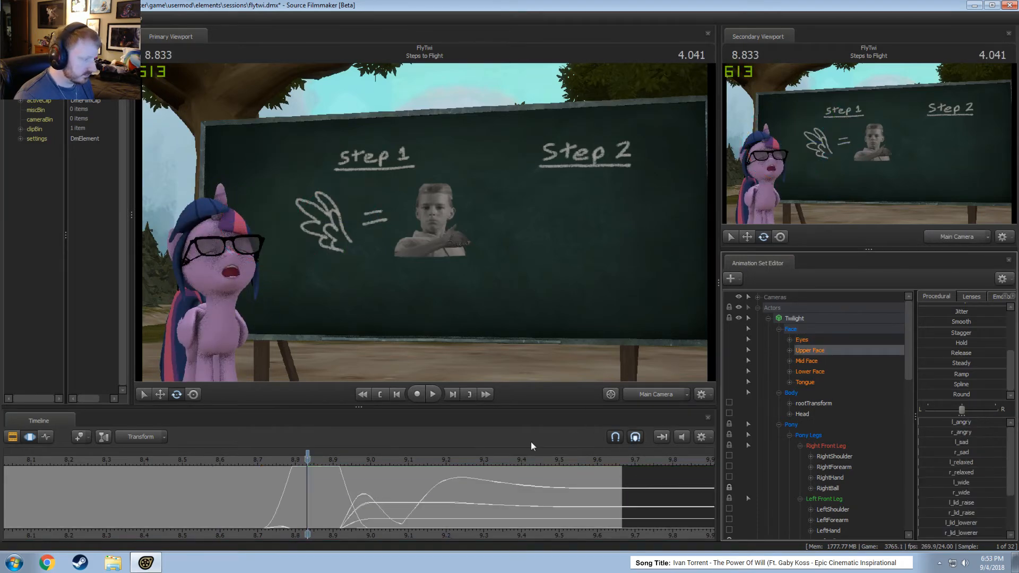
{"action": "left_click_drag", "start_coordinate": [338, 483], "coordinate": [352, 464]}
{"action": "left_click", "coordinate": [813, 340]}
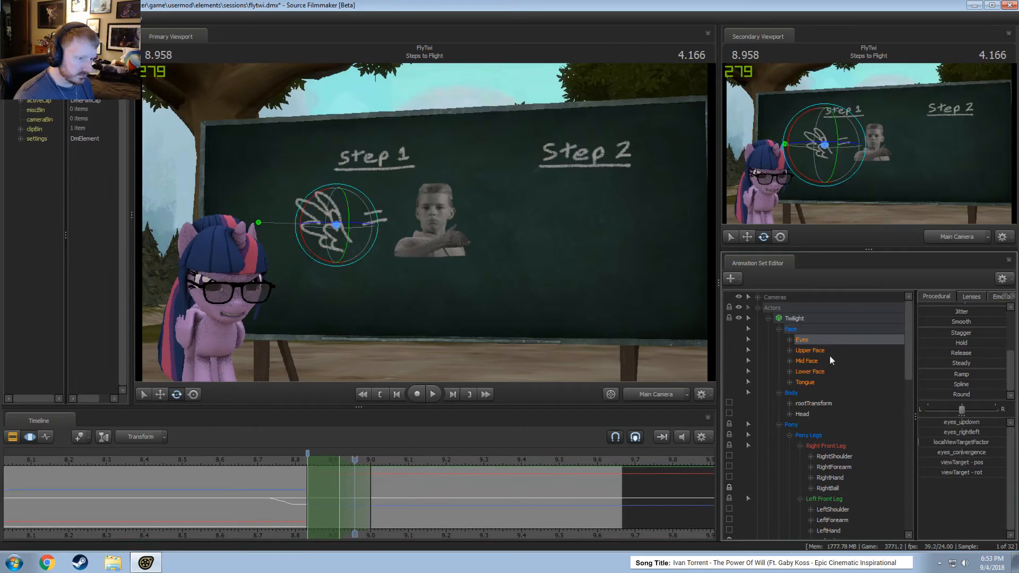
{"action": "left_click_drag", "start_coordinate": [971, 422], "coordinate": [977, 421]}
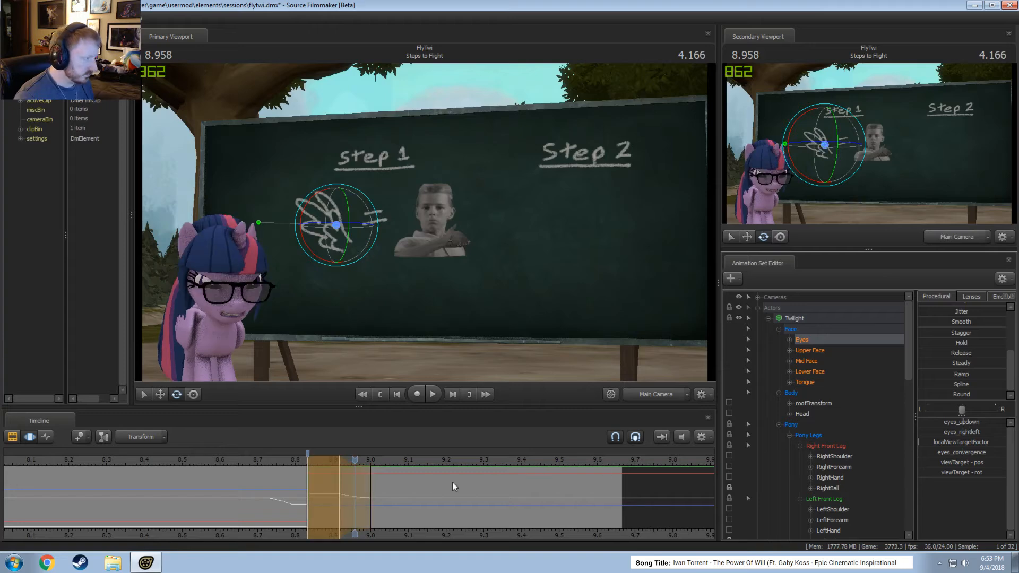
{"action": "key", "text": "shift"}
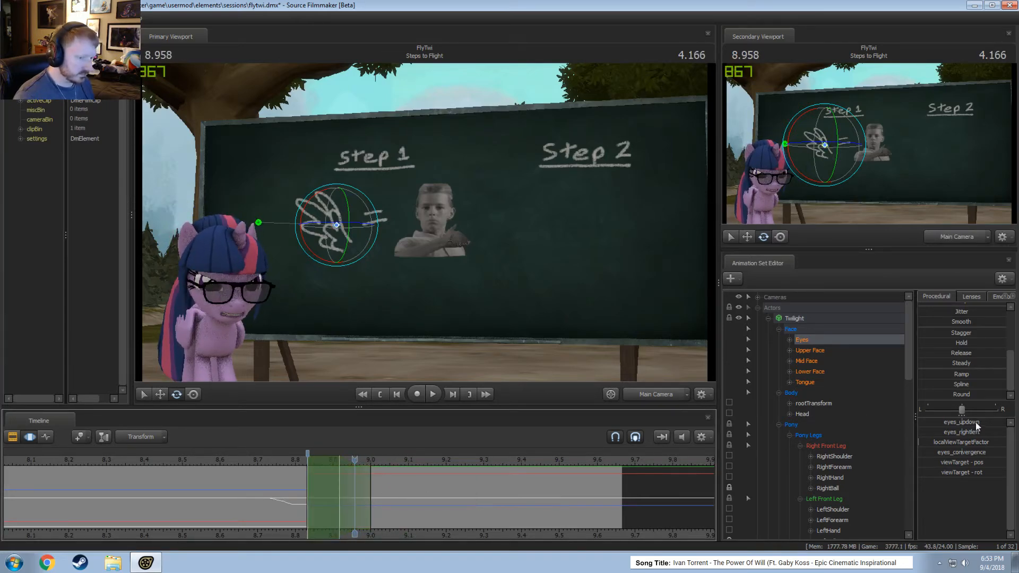
{"action": "left_click", "coordinate": [339, 480]}
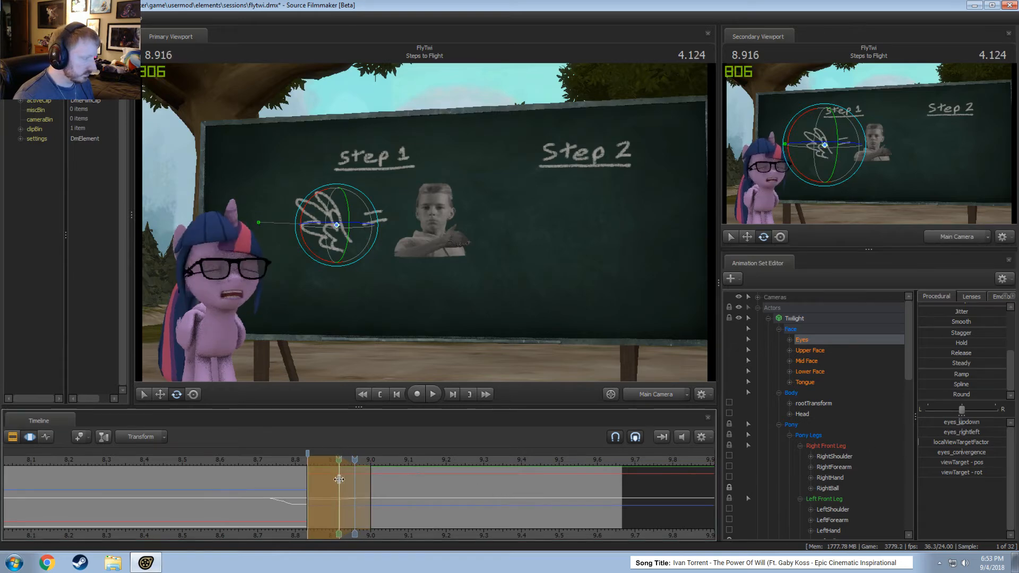
{"action": "left_click_drag", "start_coordinate": [356, 483], "coordinate": [371, 488]}
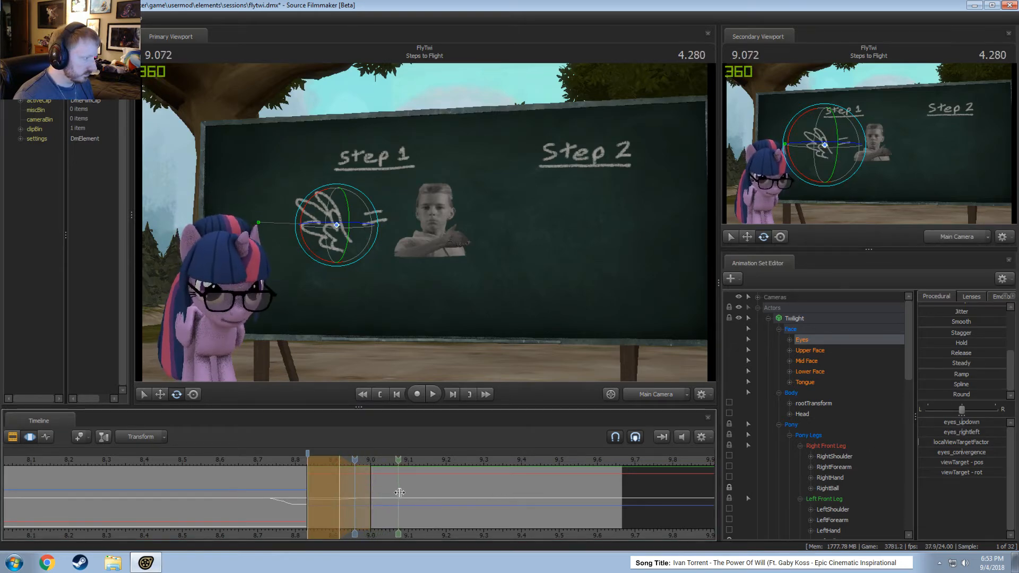
- Raise eyes_updown at 9.083 seconds over a selection widened to about 8.92 to 9.25 seconds, and play it back from 8.833 seconds
{"action": "left_click", "coordinate": [402, 493]}
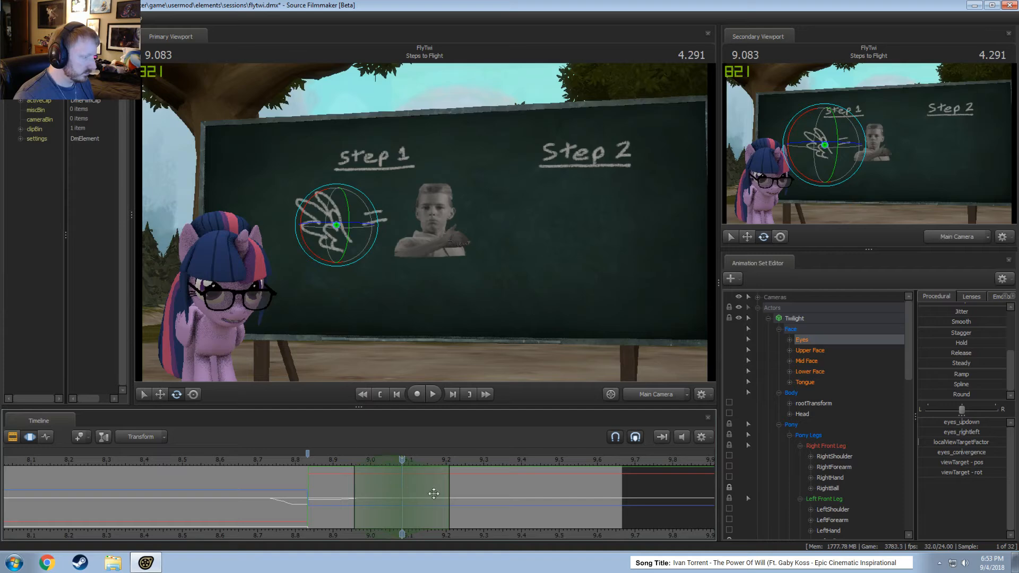
{"action": "left_click_drag", "start_coordinate": [463, 499], "coordinate": [465, 499]}
{"action": "left_click_drag", "start_coordinate": [964, 423], "coordinate": [962, 420]}
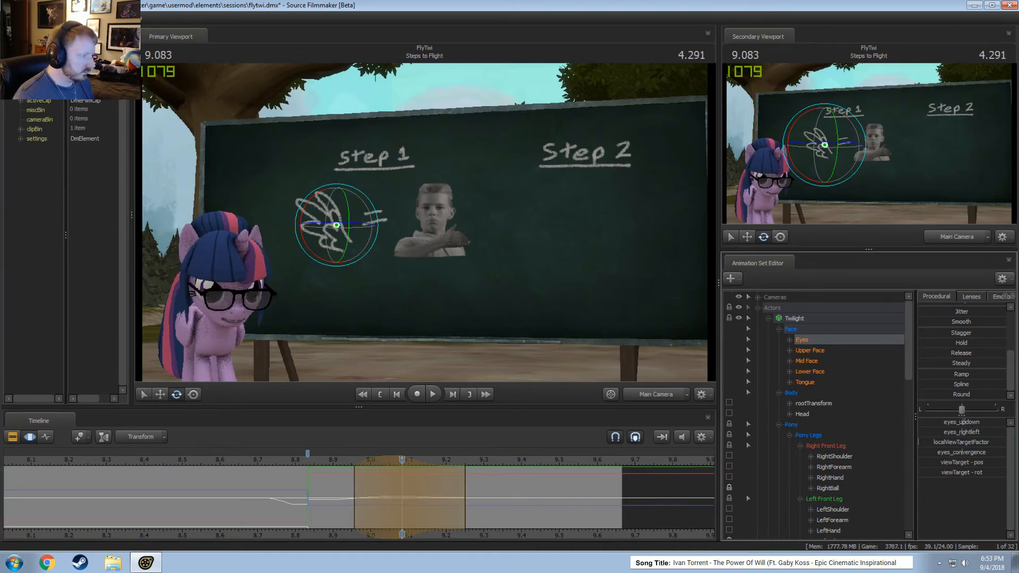
{"action": "left_click_drag", "start_coordinate": [309, 513], "coordinate": [436, 503]}
{"action": "left_click", "coordinate": [309, 465]}
{"action": "key", "text": "space"}
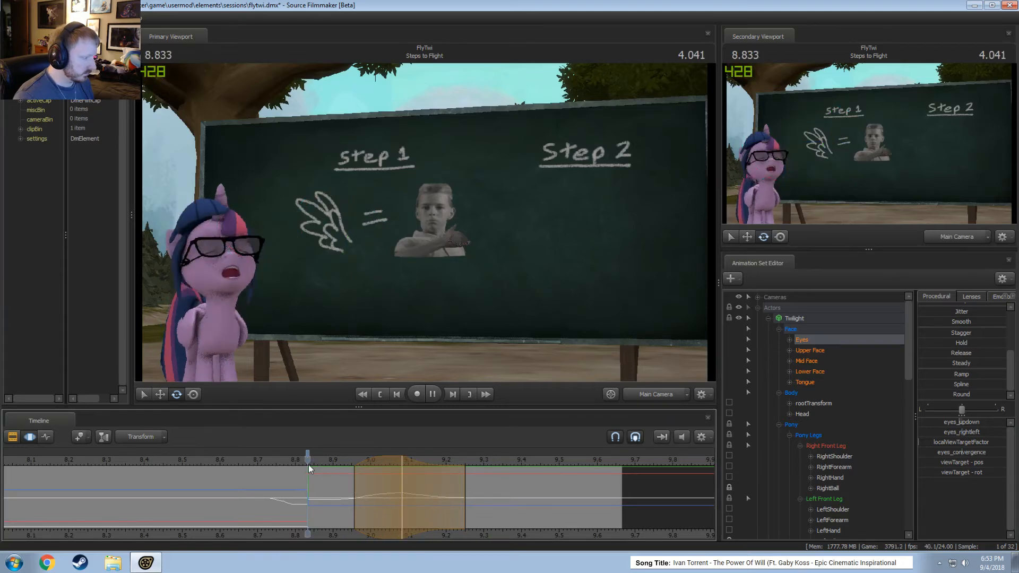
{"action": "key", "text": "space"}
{"action": "left_click_drag", "start_coordinate": [333, 499], "coordinate": [459, 502]}
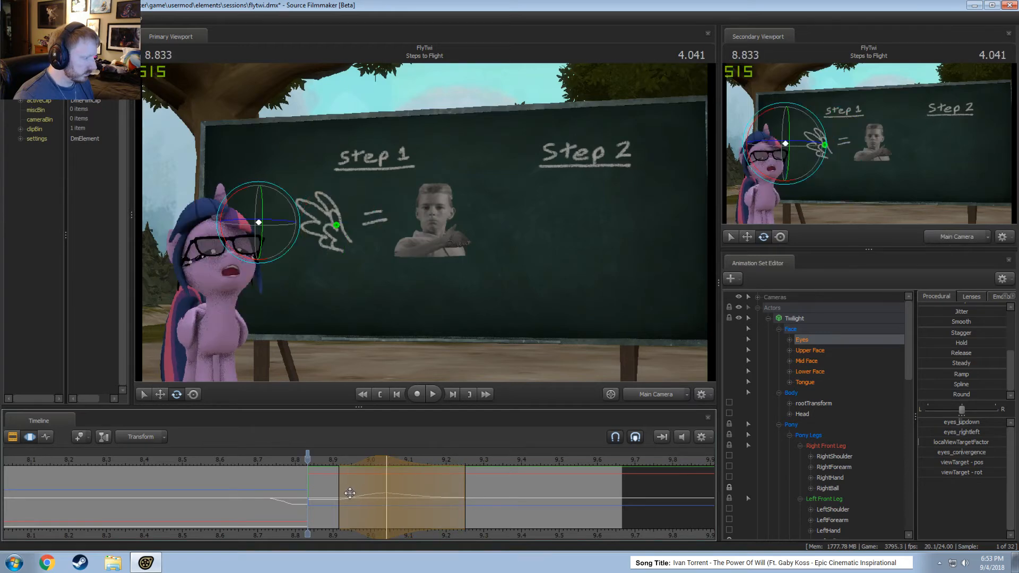
- Slightly adjust eyes_updown at 9.25 seconds over a time selection of about 9.08 to 9.5 seconds and play back the eye movement
{"action": "left_click_drag", "start_coordinate": [360, 495], "coordinate": [465, 515]}
{"action": "left_click_drag", "start_coordinate": [528, 495], "coordinate": [559, 495]}
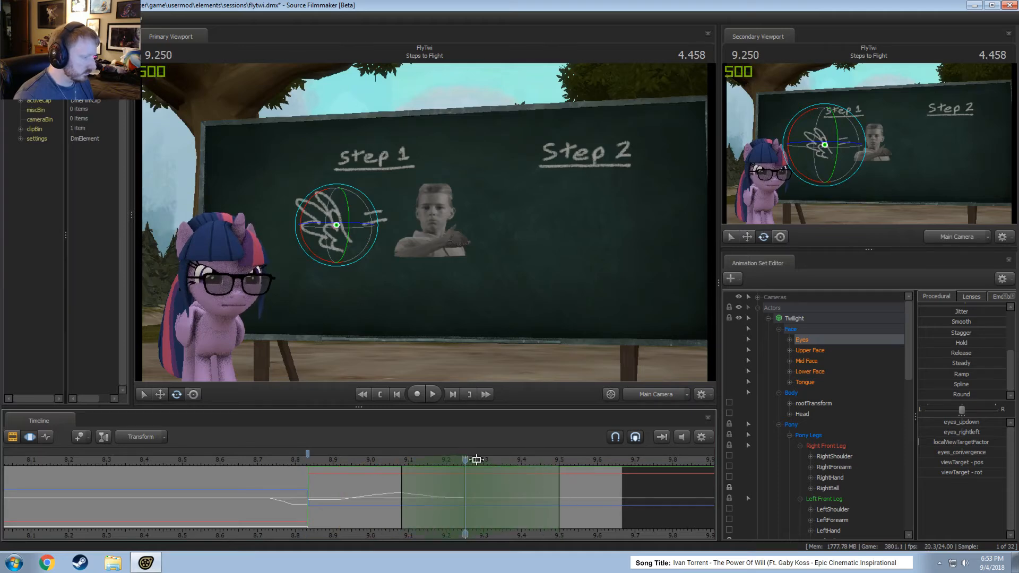
{"action": "left_click_drag", "start_coordinate": [965, 422], "coordinate": [966, 422]}
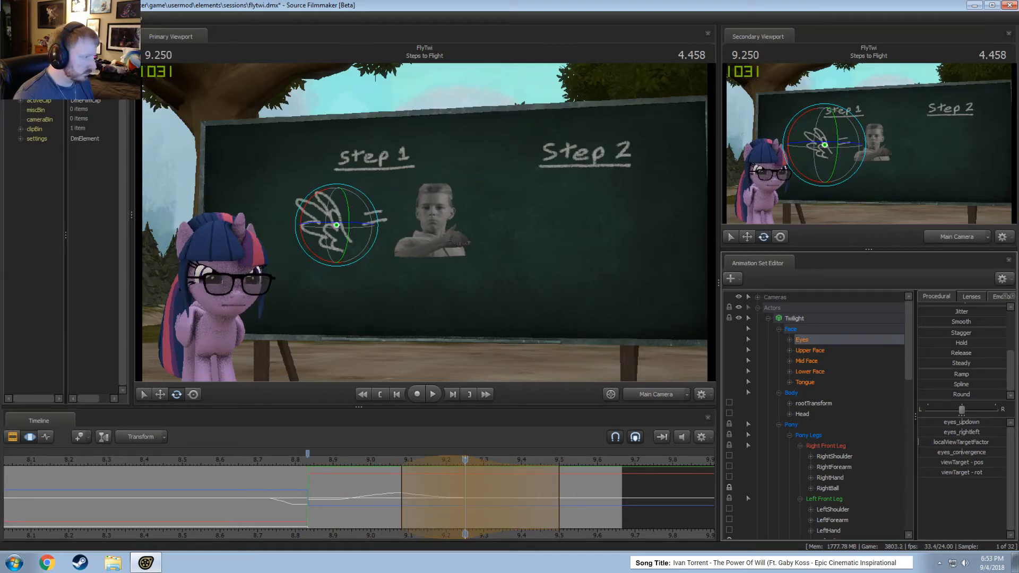
{"action": "mouse_move", "coordinate": [570, 472]}
{"action": "left_mouse_down"}
{"action": "mouse_move", "coordinate": [430, 498]}
{"action": "mouse_move", "coordinate": [487, 502]}
{"action": "left_mouse_up"}
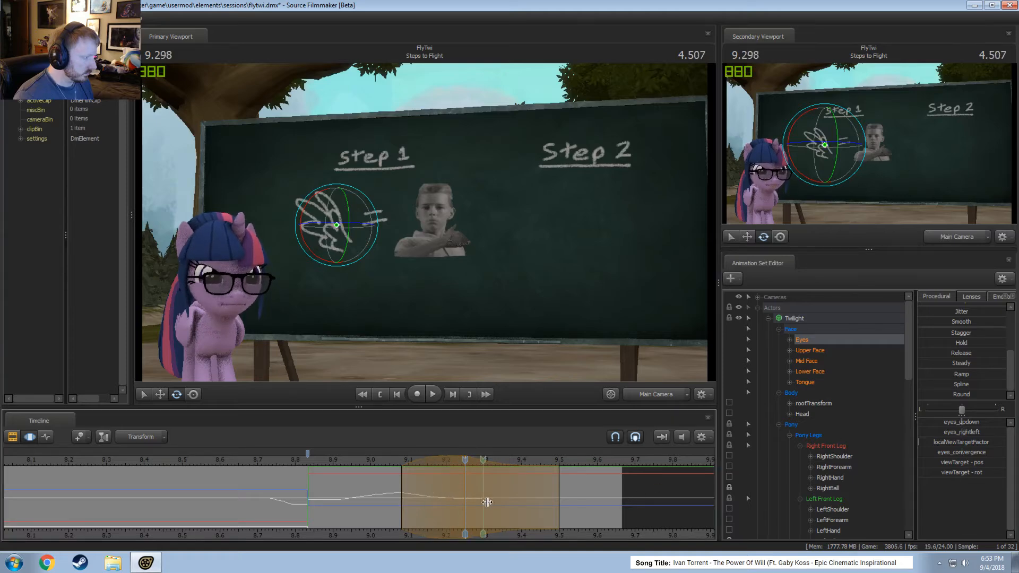
{"action": "left_click", "coordinate": [267, 462]}
{"action": "key", "text": "space"}
{"action": "key", "text": "space"}
- Examine Twilight's eye movement up close in the Work Camera, replaying the head drop from earlier points in the shot
{"action": "left_click", "coordinate": [679, 391]}
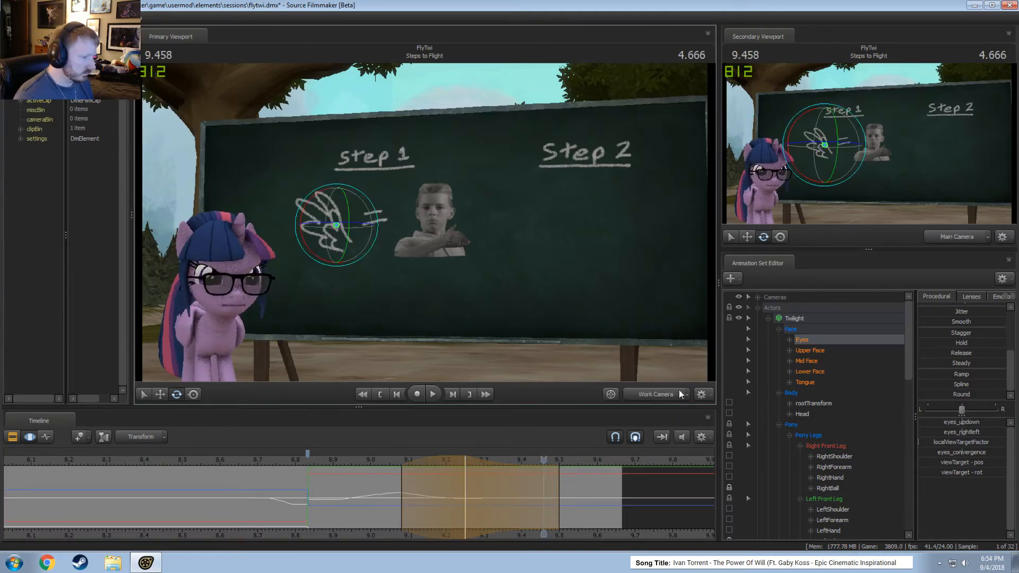
{"action": "left_click_drag", "start_coordinate": [509, 239], "coordinate": [424, 222]}
{"action": "key", "text": "w"}
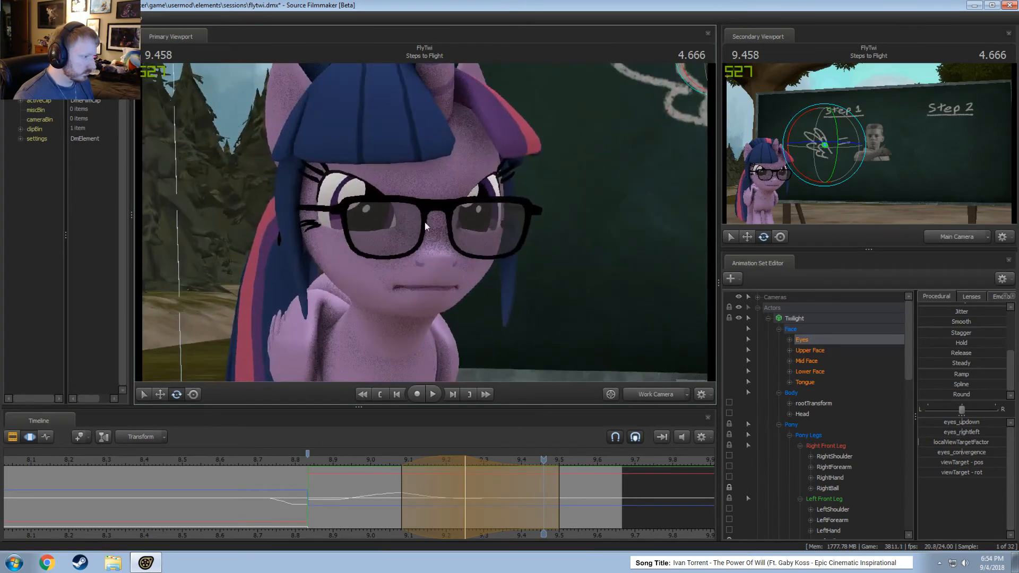
{"action": "left_click", "coordinate": [351, 460]}
{"action": "key", "text": "space"}
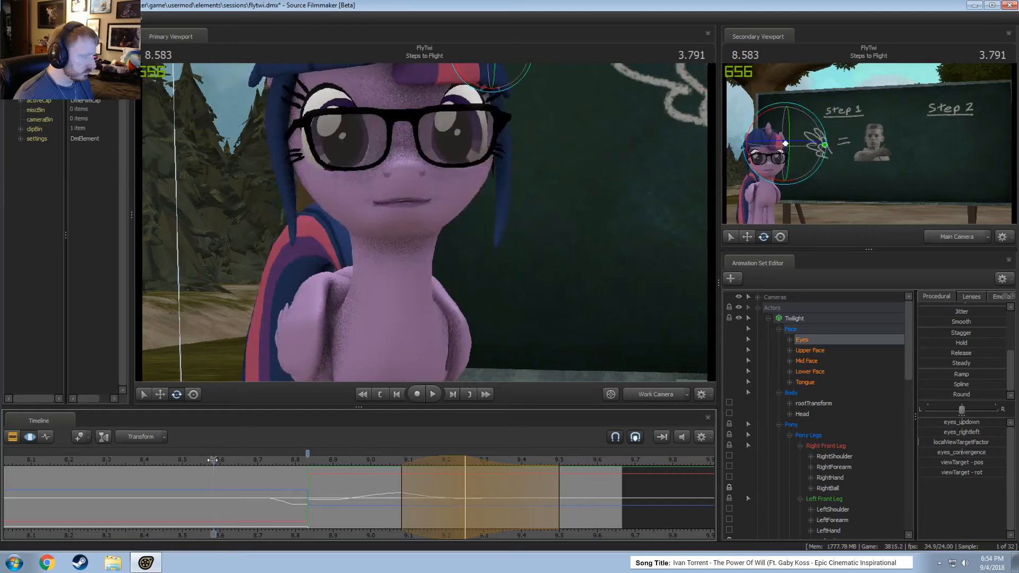
{"action": "key", "text": "space"}
{"action": "scroll", "coordinate": [249, 451], "scroll_direction": "down", "scroll_amount": 2}
{"action": "left_click", "coordinate": [250, 463]}
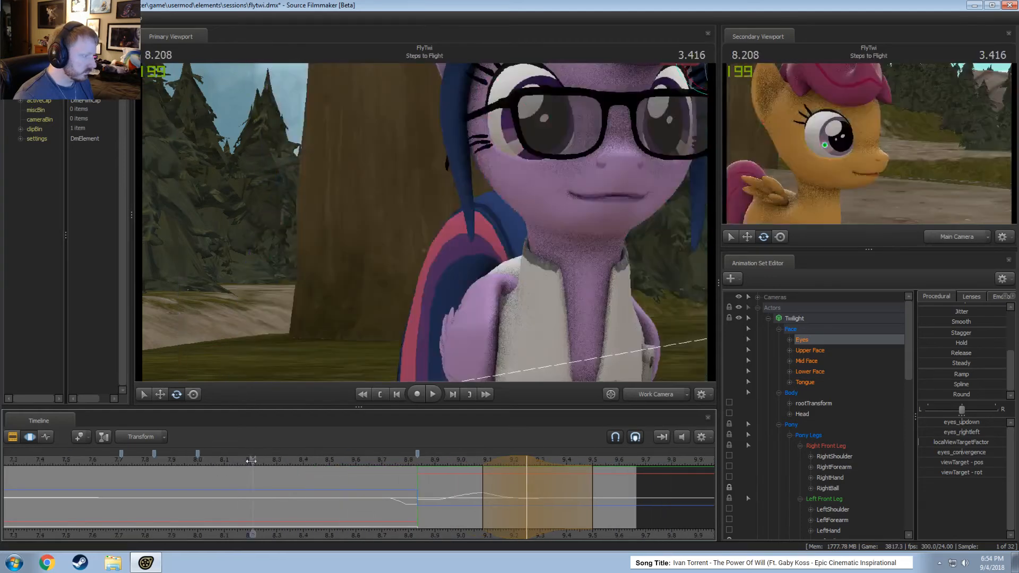
{"action": "key", "text": "space"}
{"action": "key", "text": "space"}
{"action": "left_click", "coordinate": [264, 463]}
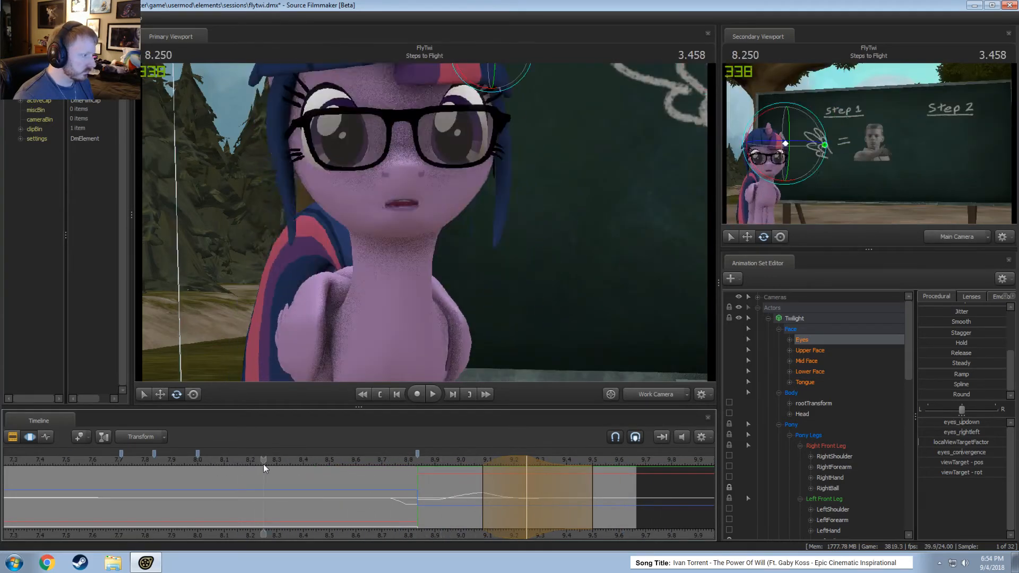
- Switch the primary viewport to the Main Camera and play back Twilight's animation through the end of the Steps to Flight shot
{"action": "key", "text": "space"}
{"action": "key", "text": "space"}
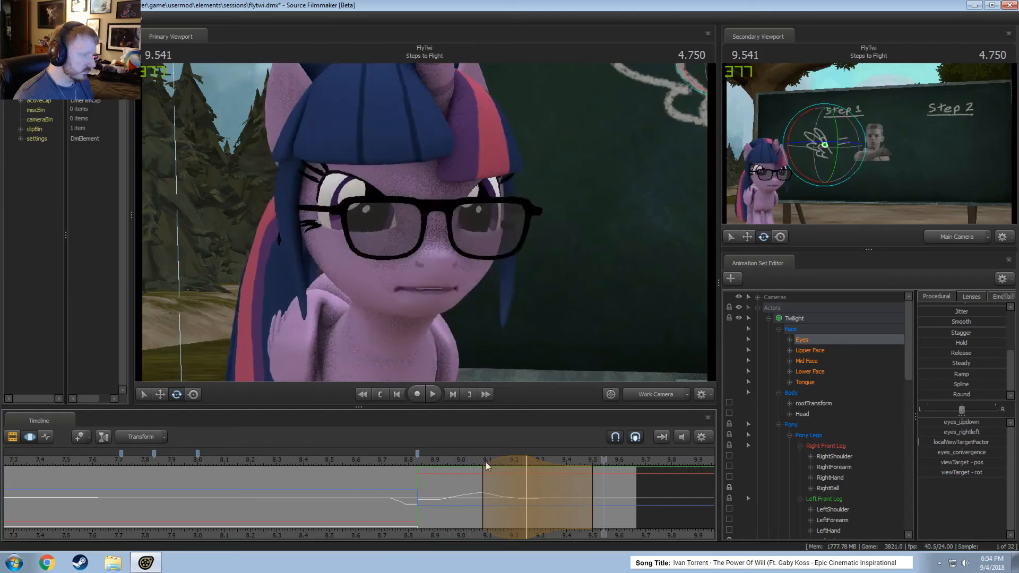
{"action": "left_click", "coordinate": [649, 394]}
{"action": "left_click", "coordinate": [325, 461]}
{"action": "key", "text": "space"}
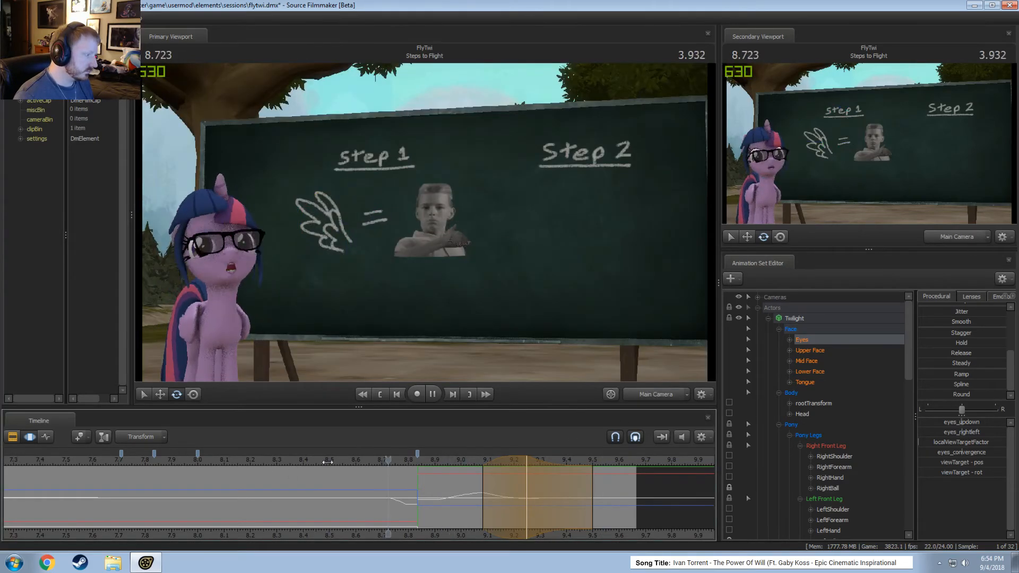
{"action": "key", "text": "space"}
{"action": "left_click", "coordinate": [195, 458]}
{"action": "key", "text": "space"}
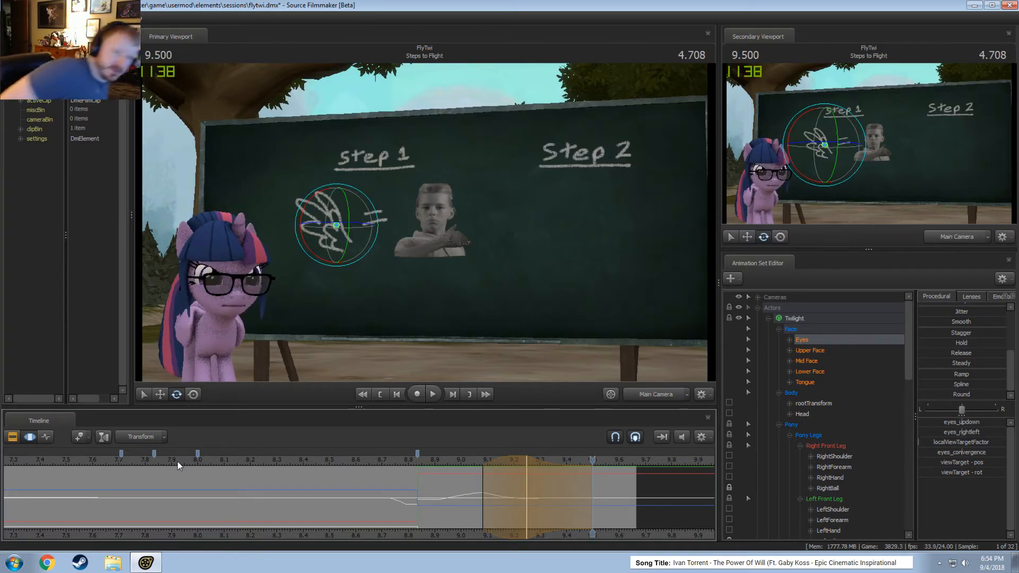
- Replay the shot over a longer stretch, starting from about 6.8 seconds and again from about 7.3 seconds
{"action": "scroll", "coordinate": [176, 460], "scroll_direction": "down", "scroll_amount": 5}
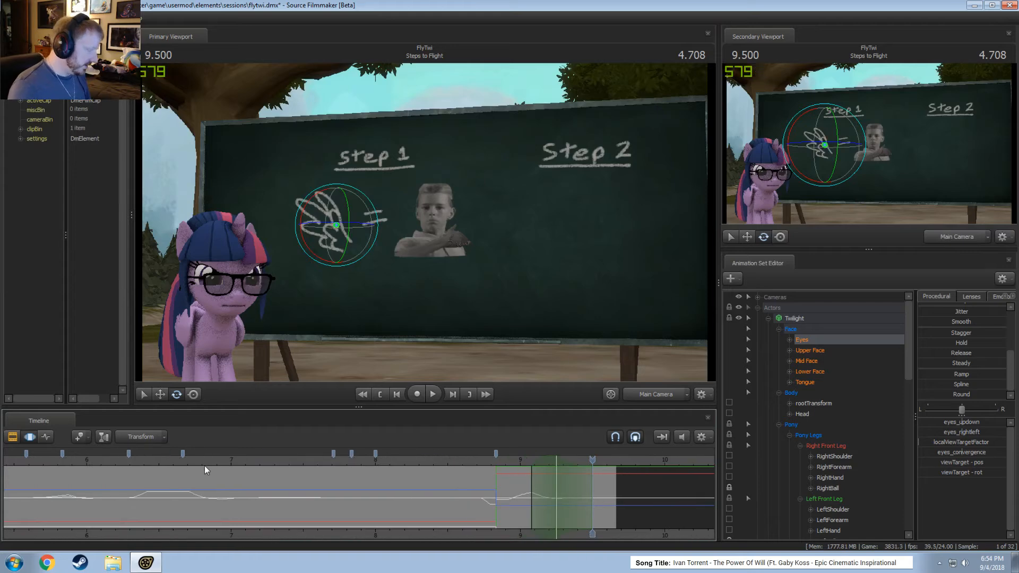
{"action": "left_click", "coordinate": [206, 462]}
{"action": "key", "text": "space"}
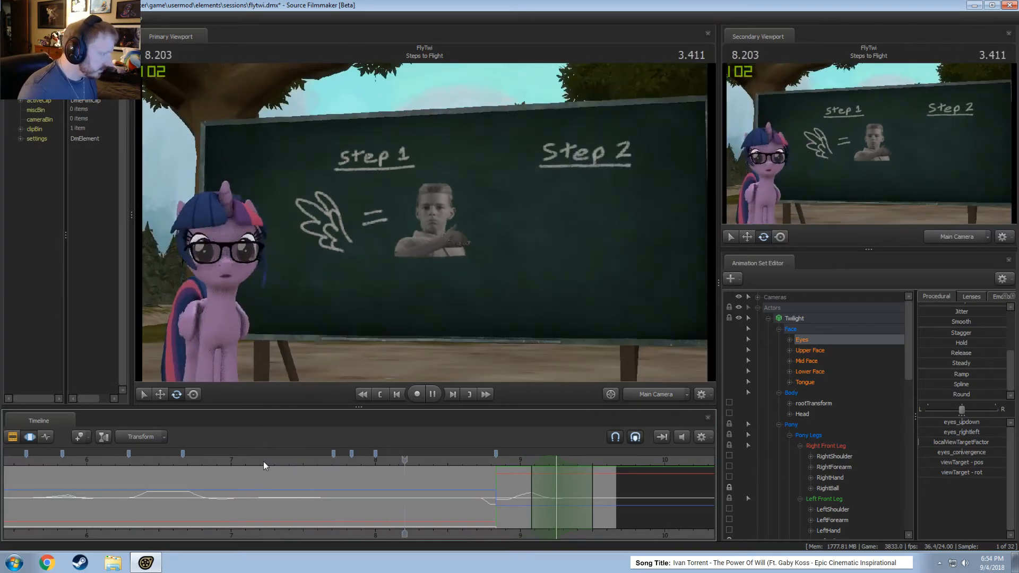
{"action": "key", "text": "space"}
{"action": "left_click", "coordinate": [277, 461]}
{"action": "key", "text": "space"}
{"action": "key", "text": "space"}
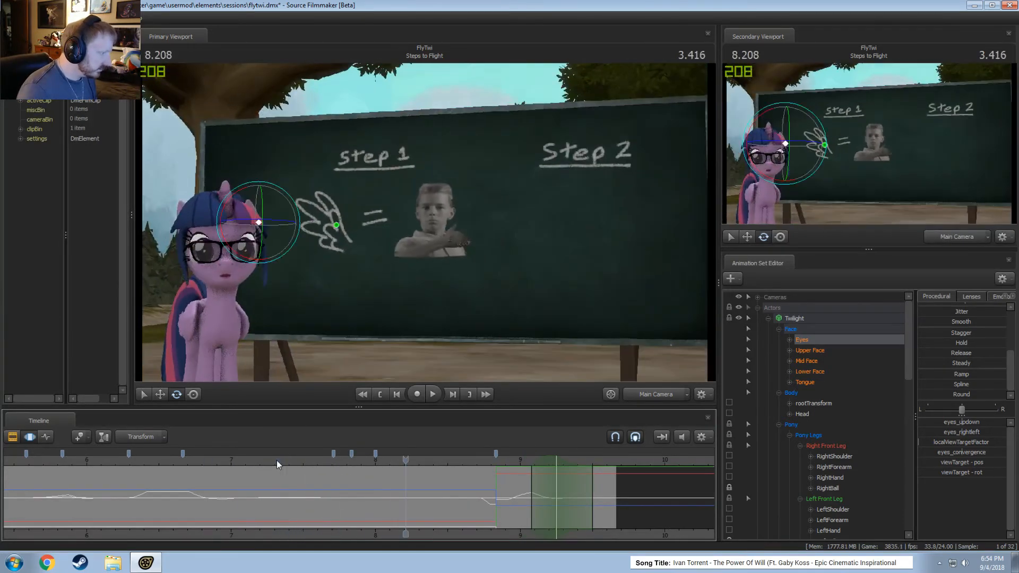
- Select Twilight's controls except the face and set a time selection holding from about 7.9 to 8.7 seconds, with falloff from 7.8 to 8.8
{"action": "key", "text": "F2"}
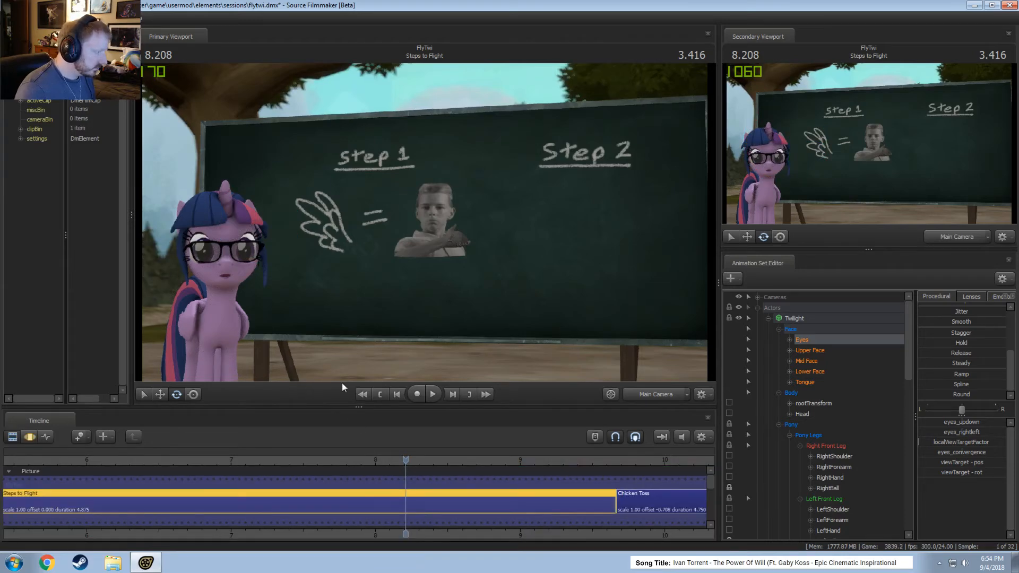
{"action": "key", "text": "F3"}
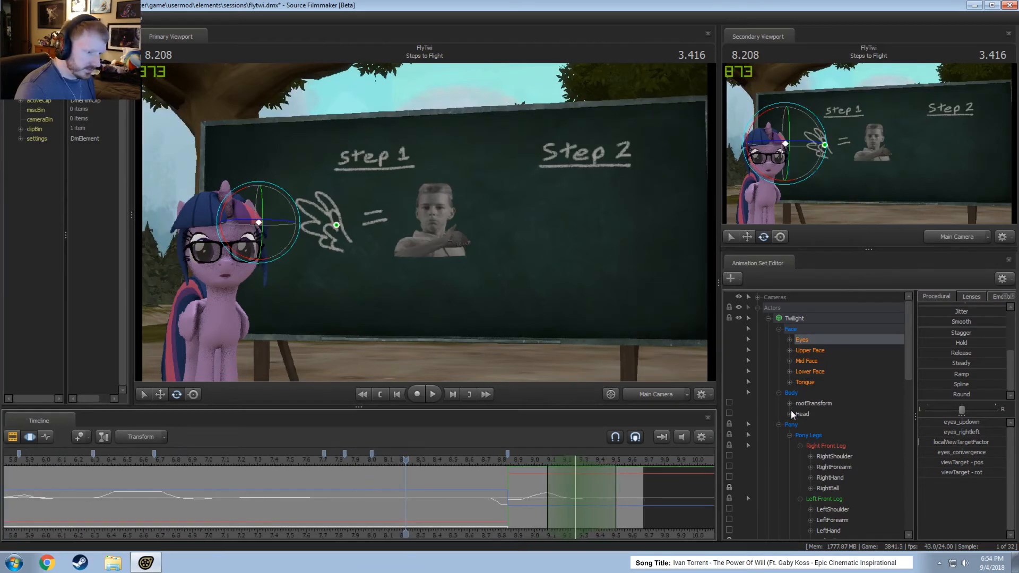
{"action": "left_click", "coordinate": [803, 320]}
{"action": "left_click", "coordinate": [803, 331], "text": "ctrl"}
{"action": "scroll", "coordinate": [404, 491], "scroll_direction": "up", "scroll_amount": 3}
{"action": "key", "text": "shift"}
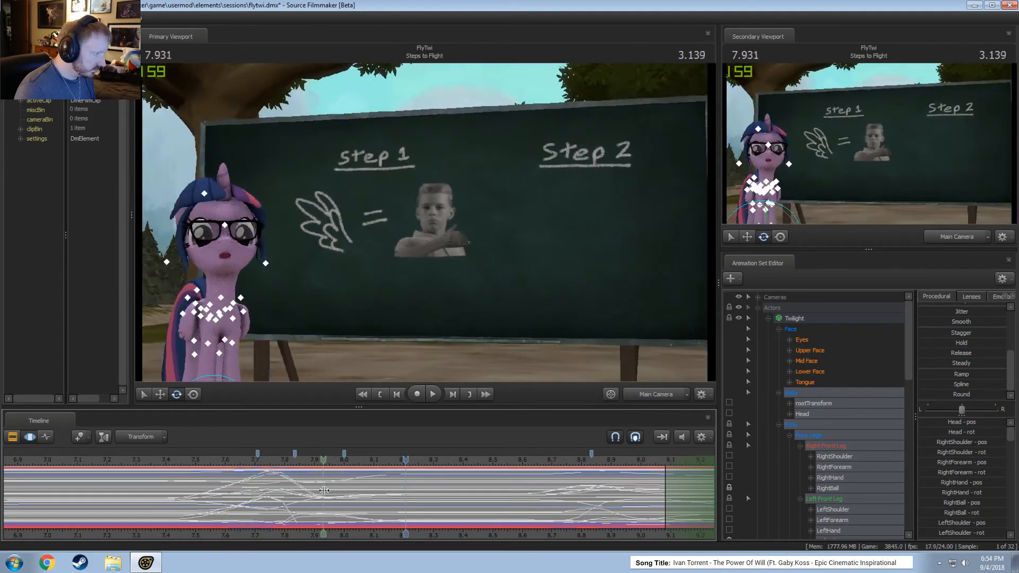
{"action": "left_click_drag", "start_coordinate": [324, 491], "coordinate": [579, 501], "text": "shift"}
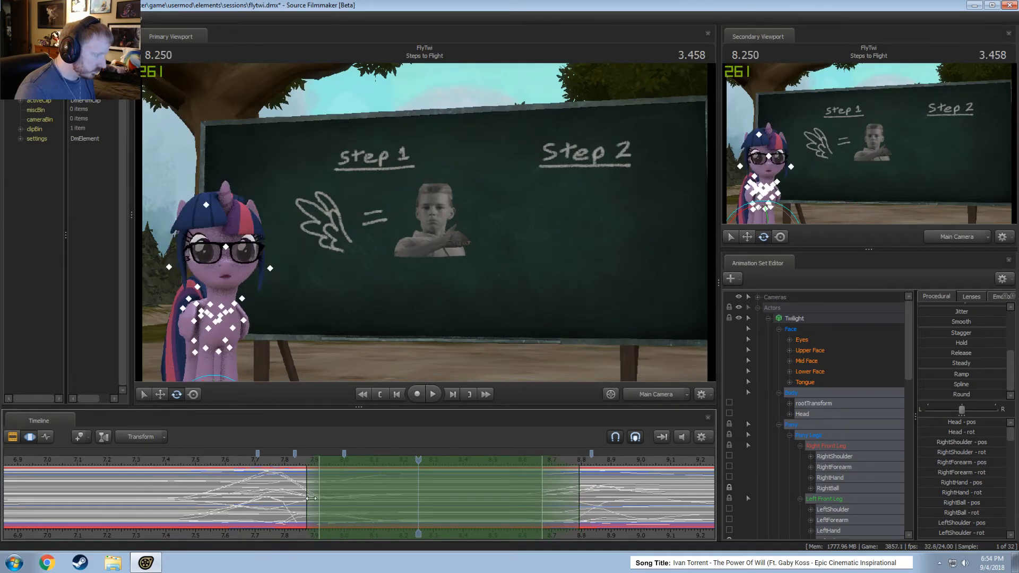
{"action": "left_click_drag", "start_coordinate": [311, 498], "coordinate": [283, 472]}
{"action": "left_click_drag", "start_coordinate": [308, 474], "coordinate": [440, 481]}
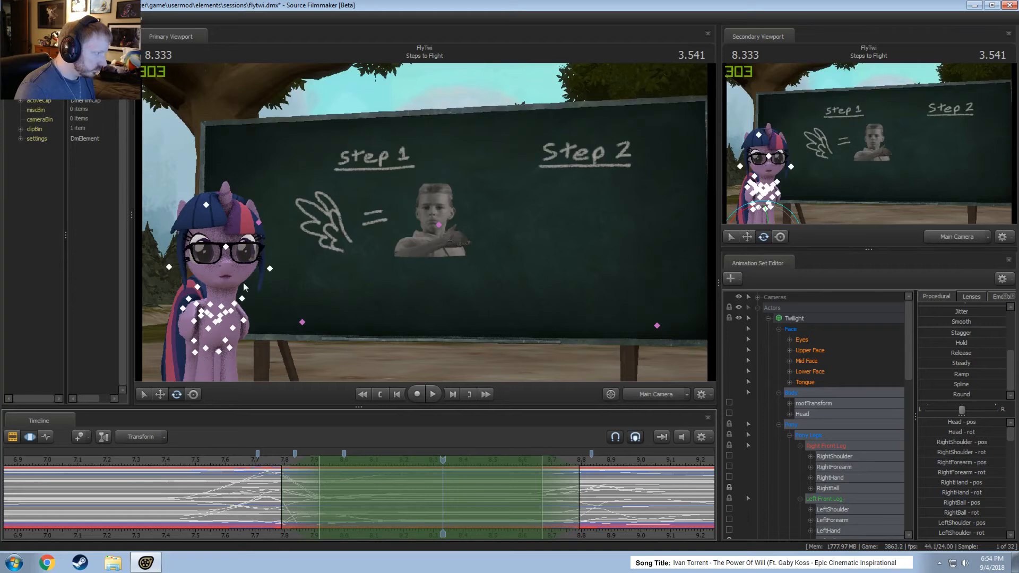
- Select Twilight's viewTarget, neck and head together and rotate them slightly toward the chalkboard at 8.333 seconds
{"action": "left_click", "coordinate": [221, 306]}
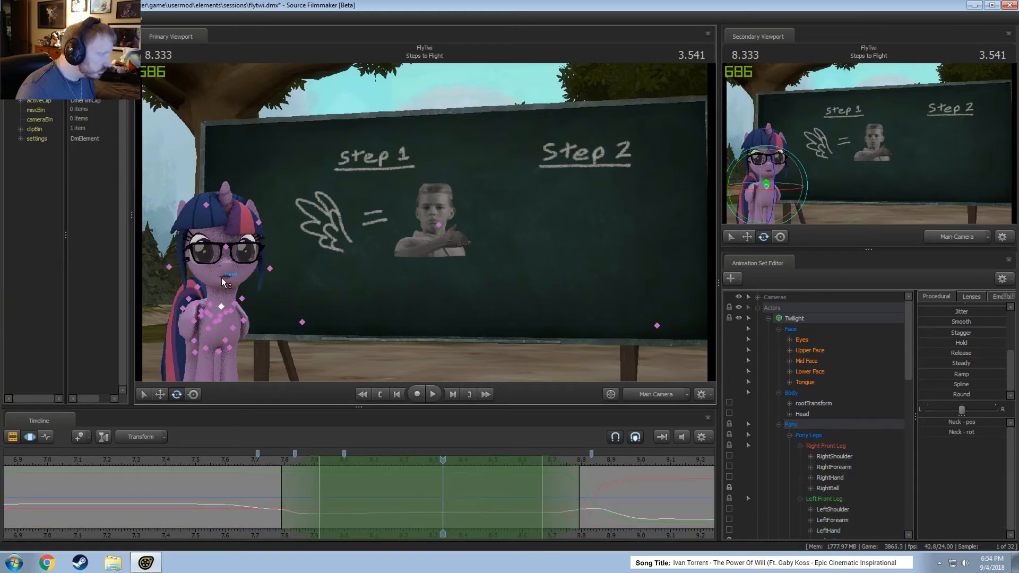
{"action": "left_click", "coordinate": [221, 278]}
{"action": "left_click", "coordinate": [790, 340]}
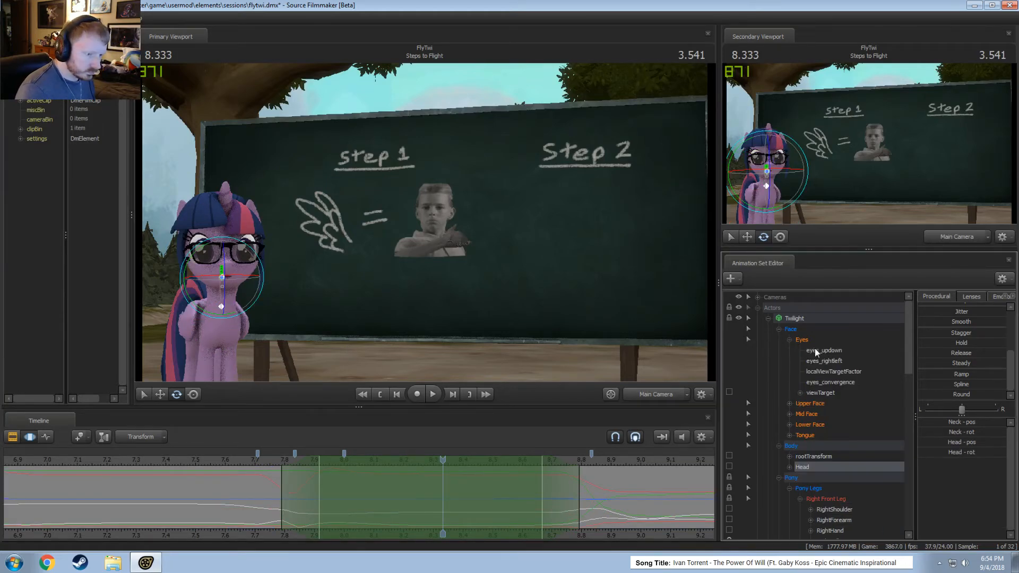
{"action": "double_click", "coordinate": [828, 395]}
{"action": "left_click", "coordinate": [822, 393], "text": "ctrl"}
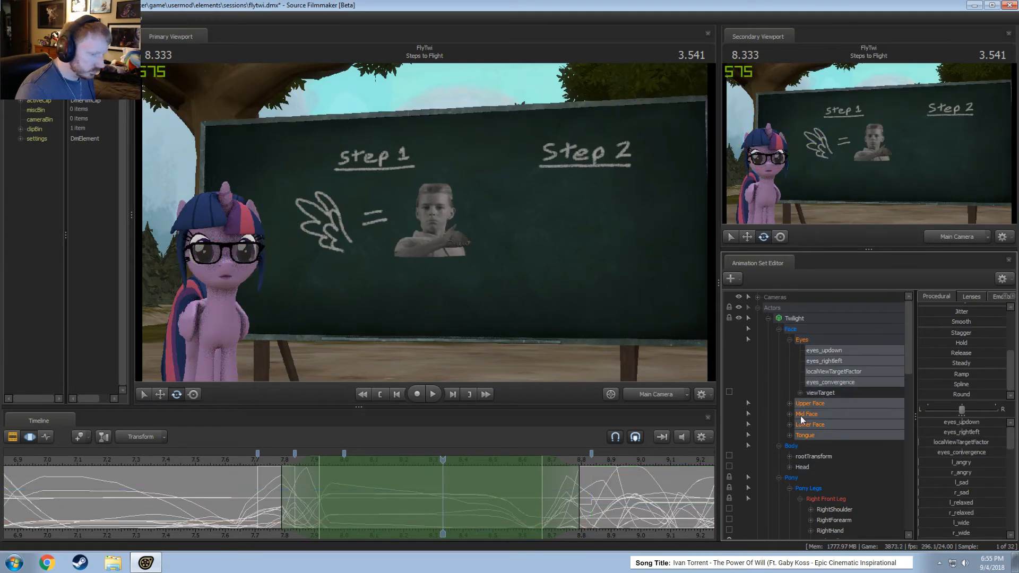
{"action": "left_click", "coordinate": [822, 393]}
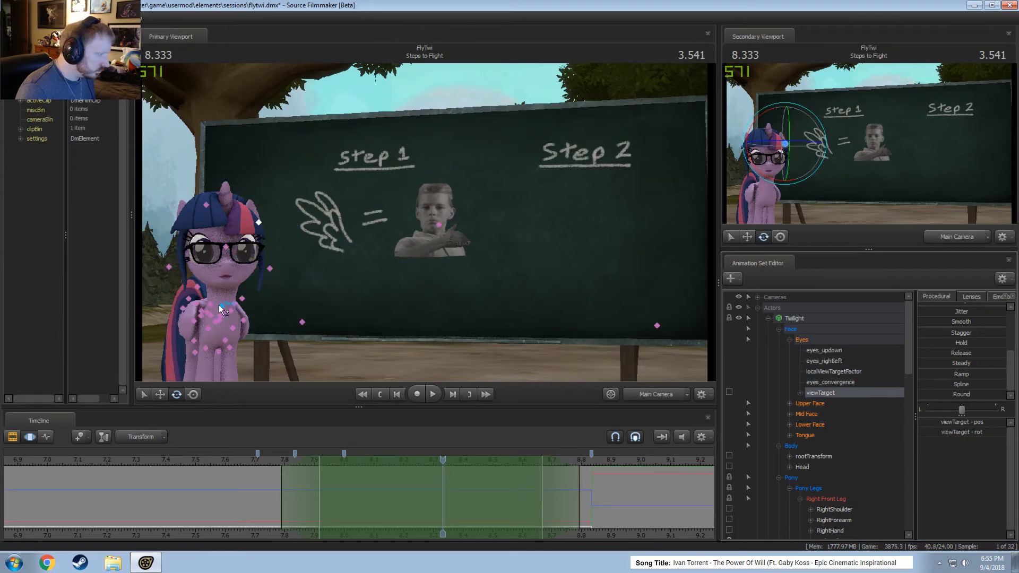
{"action": "left_click", "coordinate": [227, 278], "text": "ctrl"}
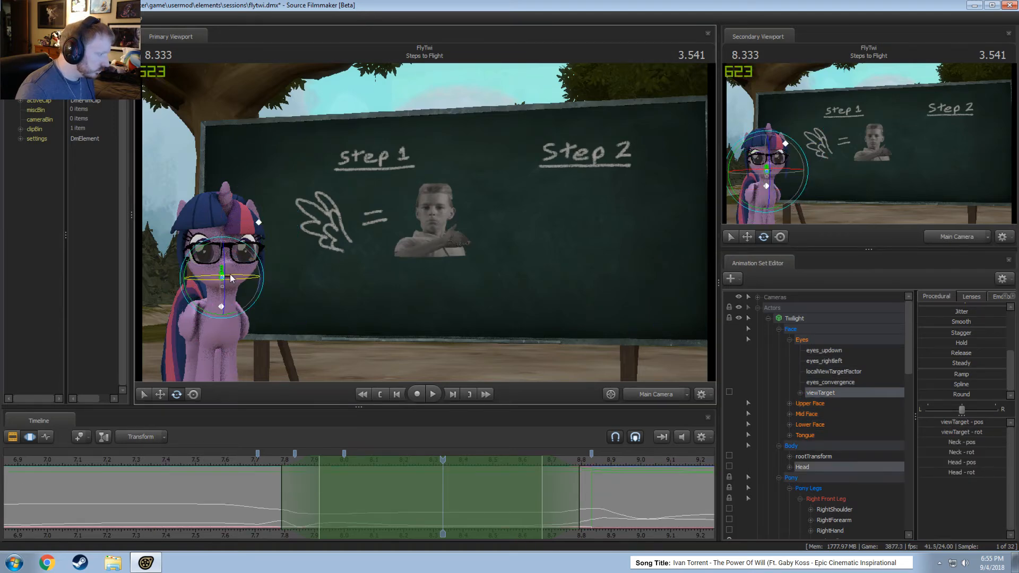
- Play back the head turn in the clip editor, starting from about 7.5 seconds
{"action": "key", "text": "F2"}
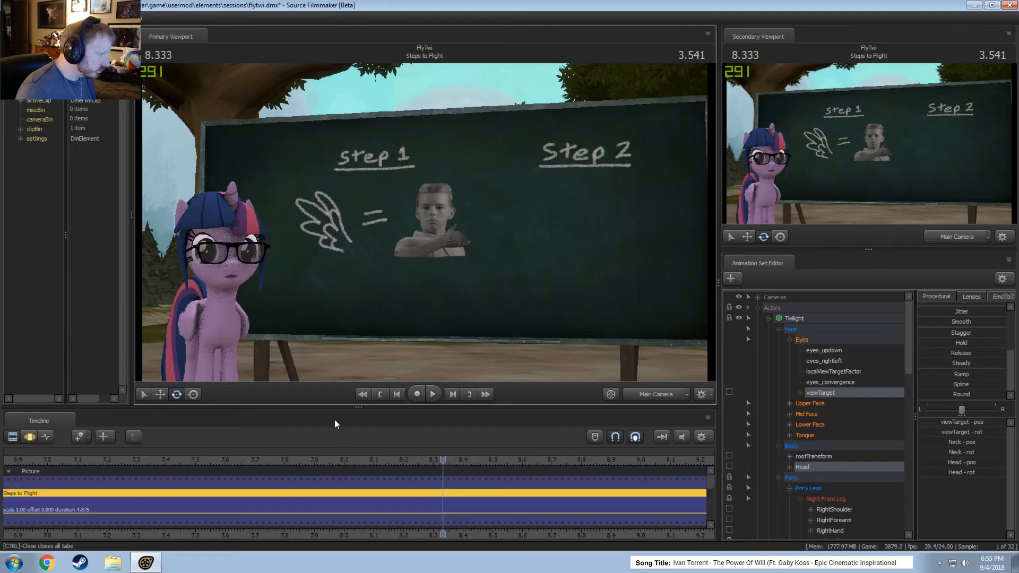
{"action": "left_click", "coordinate": [327, 461]}
{"action": "key", "text": "space"}
{"action": "left_click", "coordinate": [192, 457]}
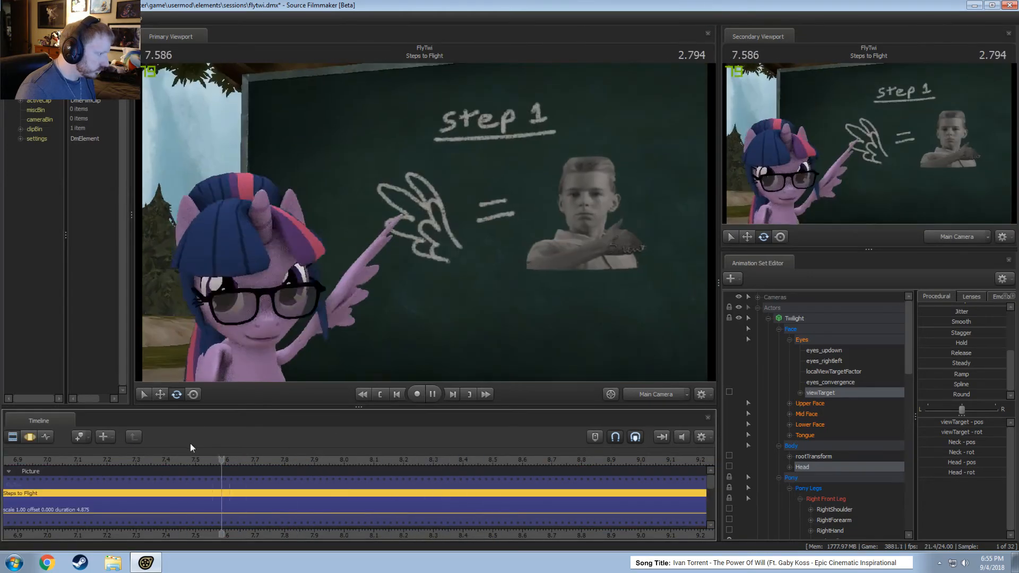
{"action": "key", "text": "space"}
- Return to the motion editor and move Twilight's viewTarget across to the wing drawing on the chalkboard
{"action": "key", "text": "F3"}
{"action": "left_click", "coordinate": [356, 460]}
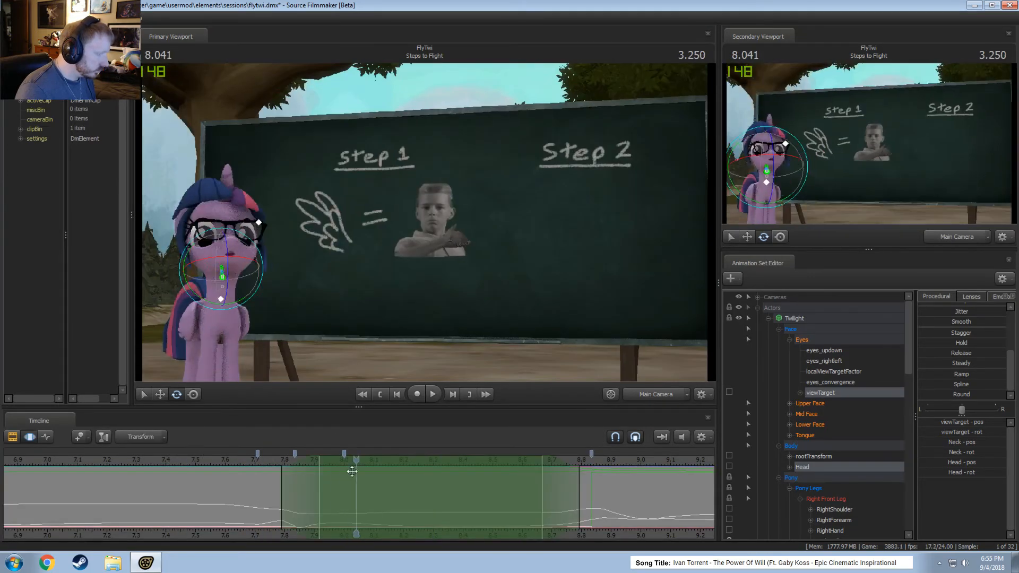
{"action": "left_click", "coordinate": [823, 393]}
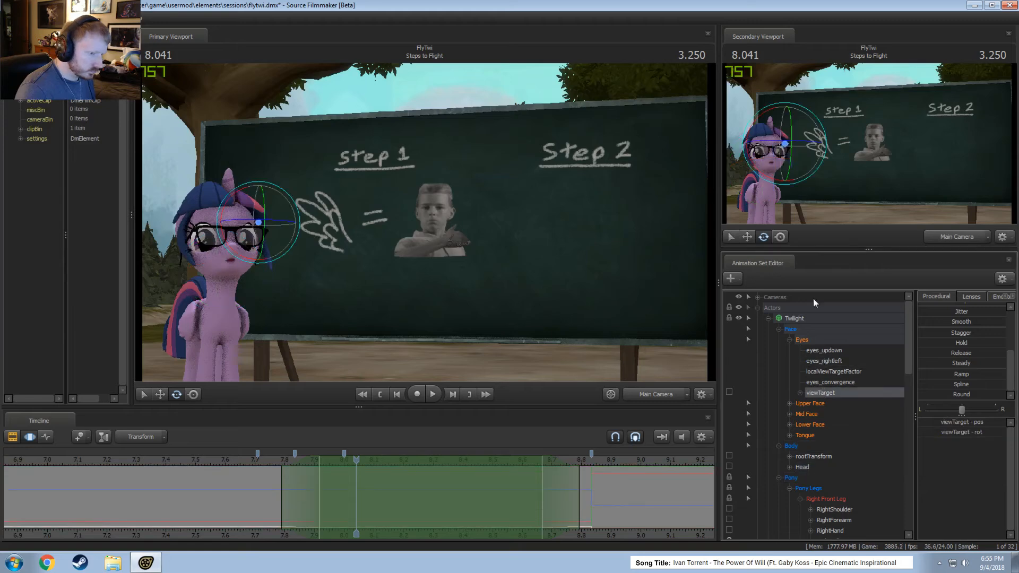
{"action": "key", "text": "space"}
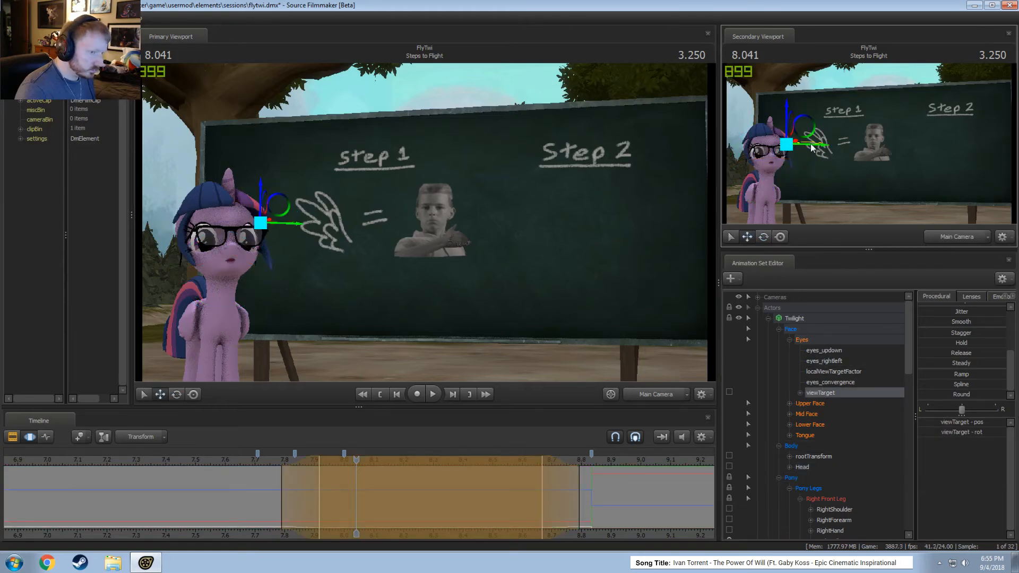
{"action": "key", "text": "space"}
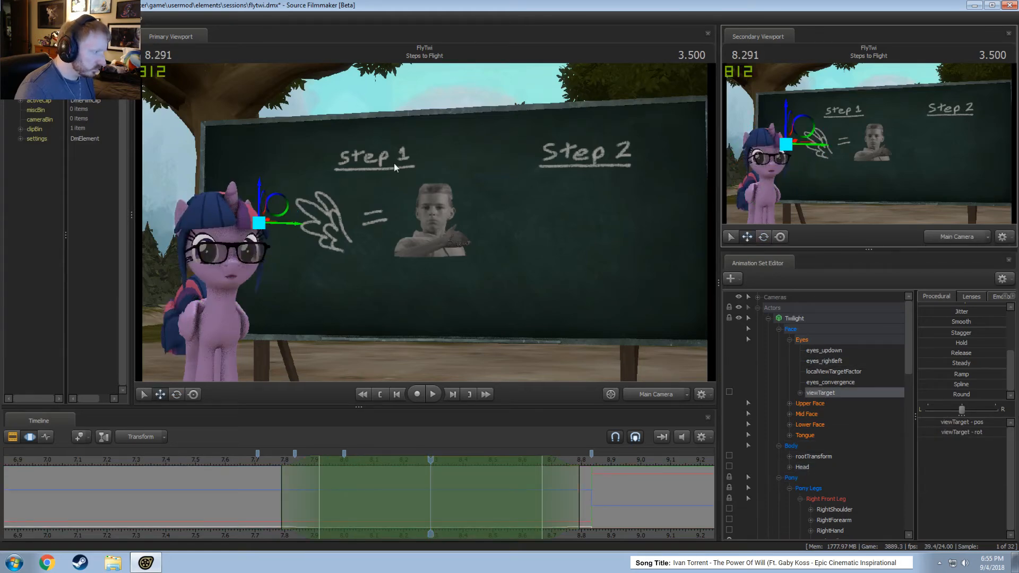
{"action": "left_click_drag", "start_coordinate": [300, 228], "coordinate": [347, 235]}
- Replay the glance from about 7.5 seconds and nudge the viewTarget slightly back toward Twilight at 8.333 seconds
{"action": "left_click", "coordinate": [186, 463]}
{"action": "key", "text": "space"}
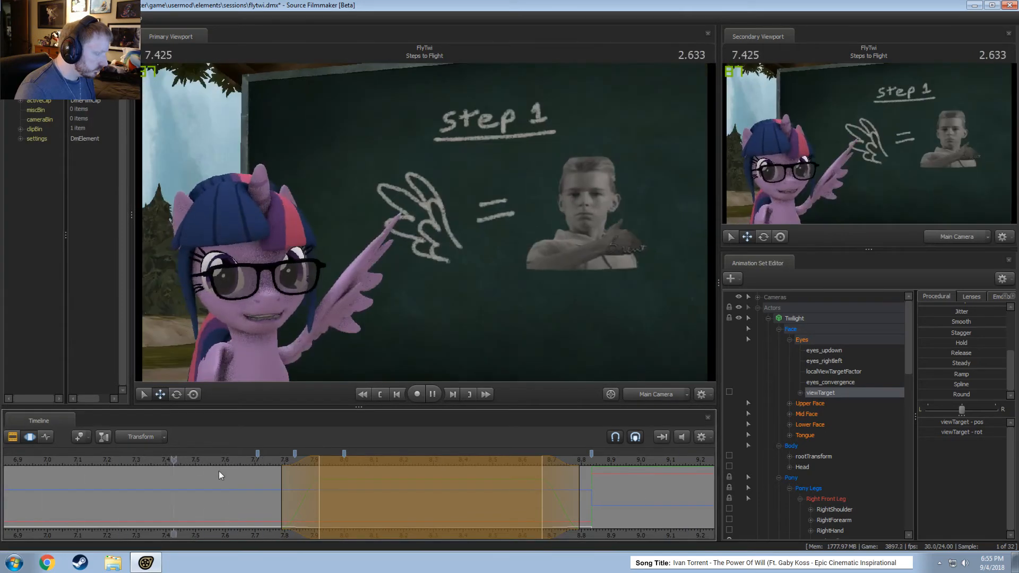
{"action": "key", "text": "space"}
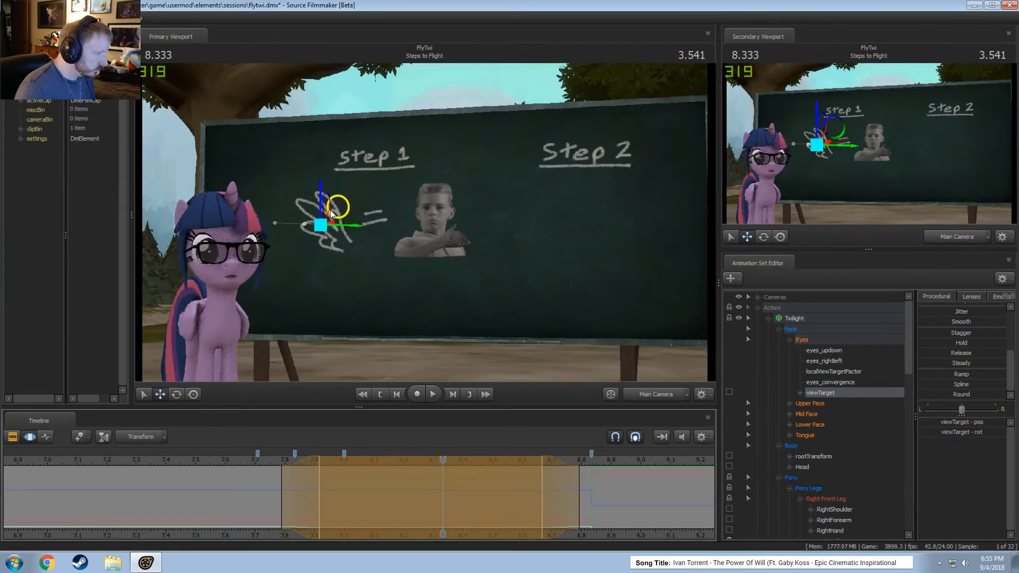
{"action": "left_click_drag", "start_coordinate": [342, 228], "coordinate": [334, 236]}
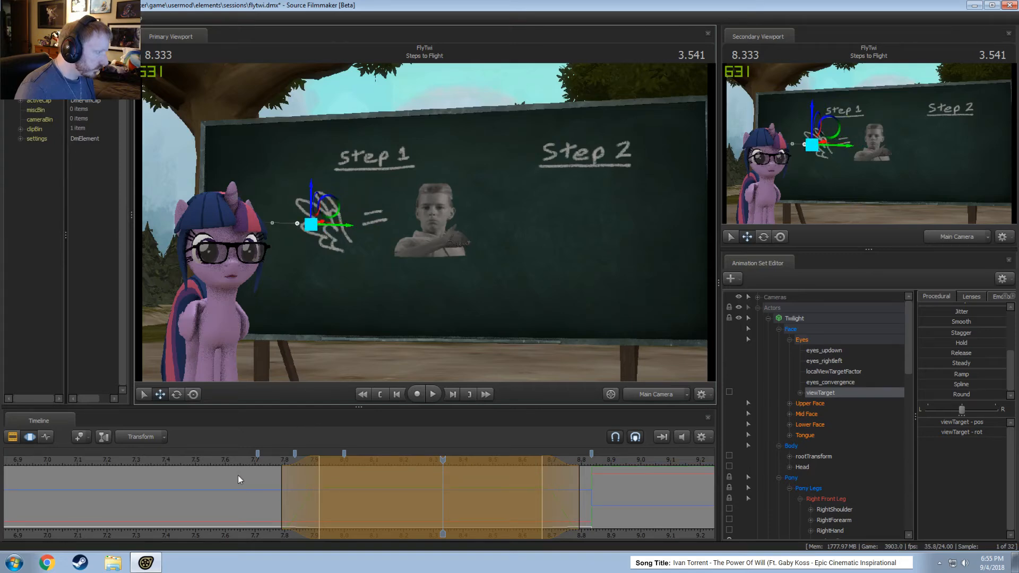
- Play back the adjusted eye direction from about 7.2 seconds and check it through the end of the shot
{"action": "left_click", "coordinate": [116, 462]}
{"action": "key", "text": "space"}
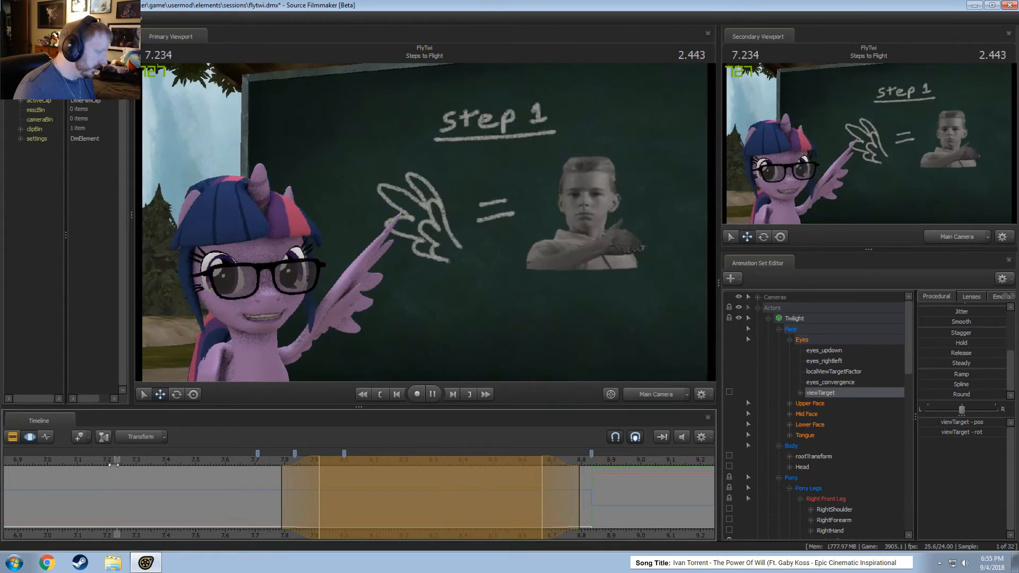
{"action": "key", "text": "space"}
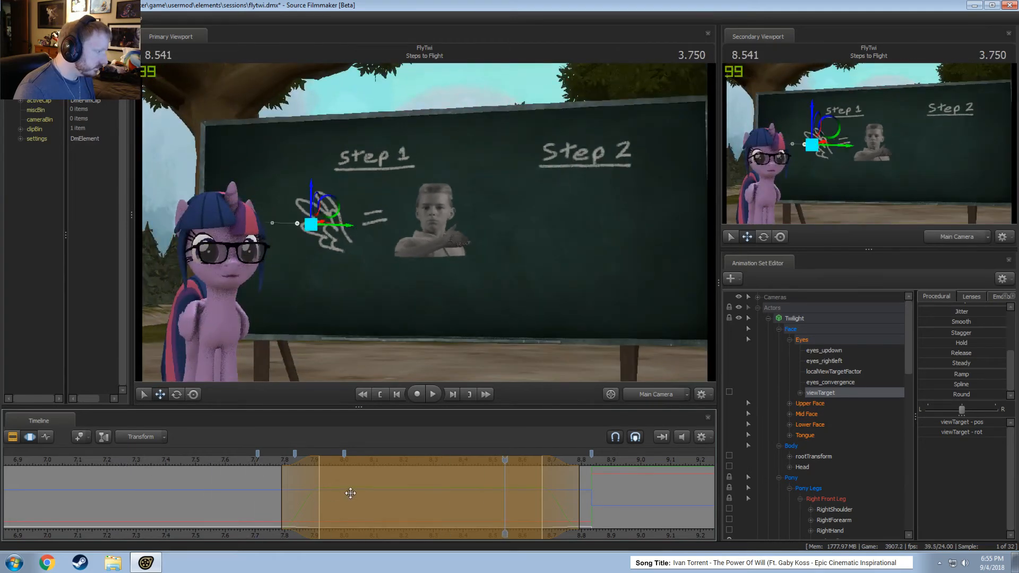
{"action": "middle_click_drag", "start_coordinate": [622, 536], "coordinate": [434, 533]}
{"action": "key", "text": "space"}
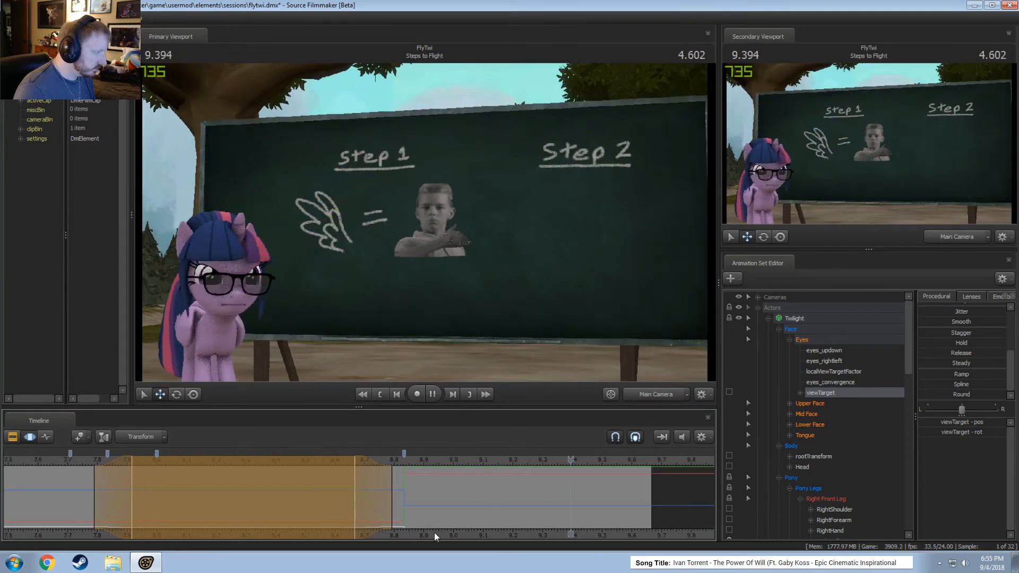
{"action": "key", "text": "space"}
{"action": "left_click", "coordinate": [116, 480]}
{"action": "key", "text": "space"}
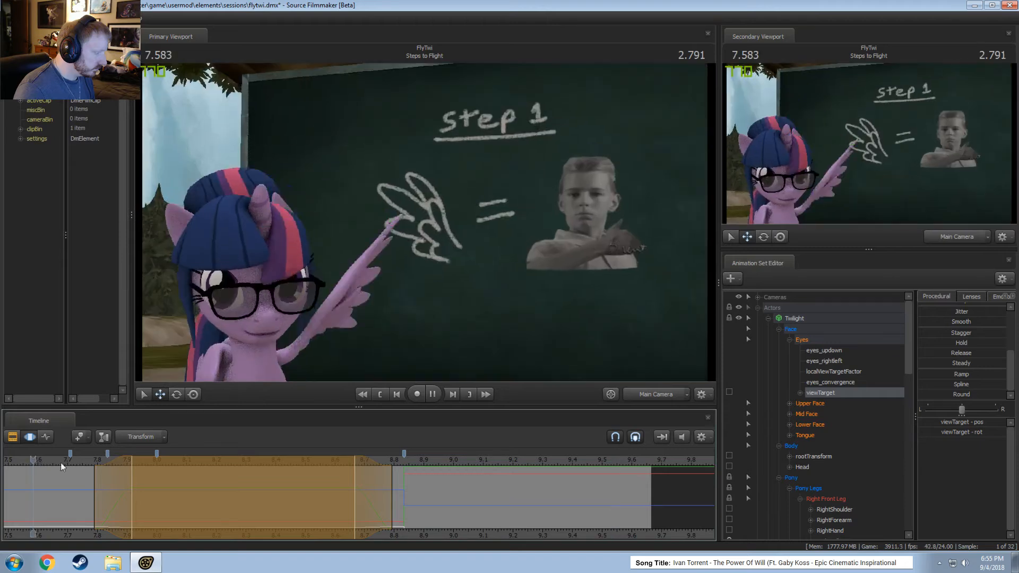
{"action": "key", "text": "space"}
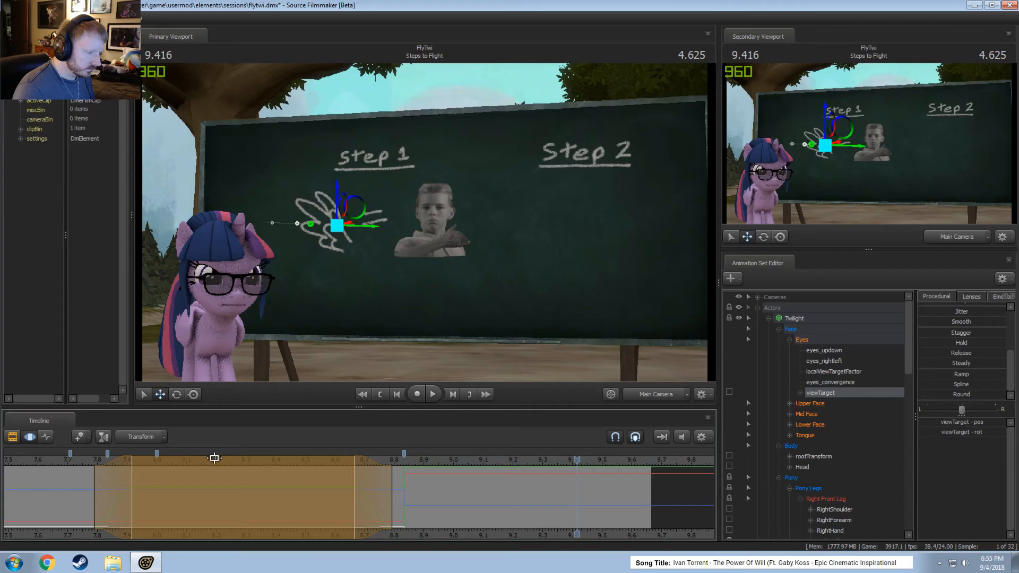
- Rotate Twilight's neck and head at 8.208 seconds so she turns clearly toward the chalkboard
{"action": "left_click_drag", "start_coordinate": [73, 465], "coordinate": [218, 488]}
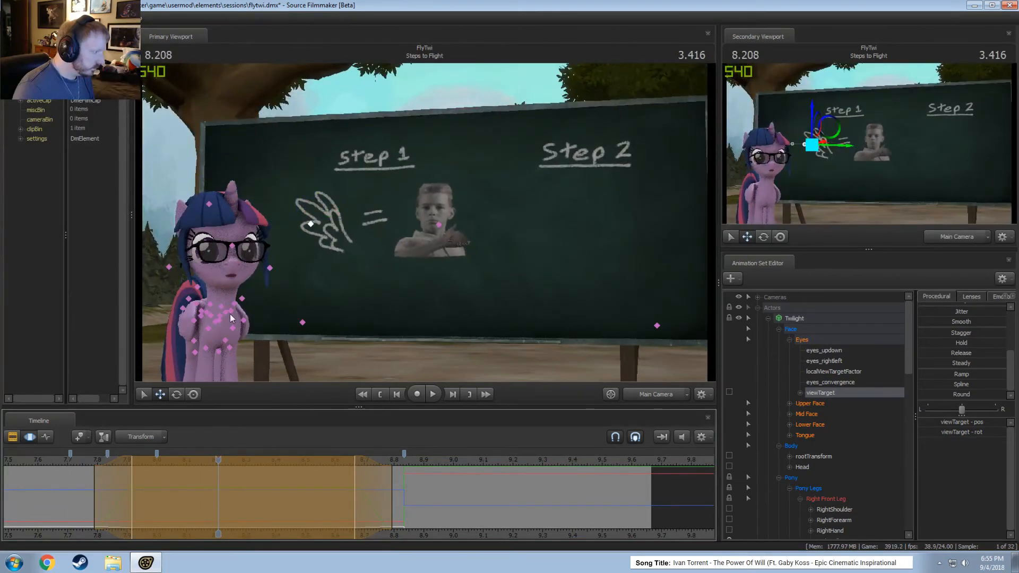
{"action": "left_click", "coordinate": [223, 307]}
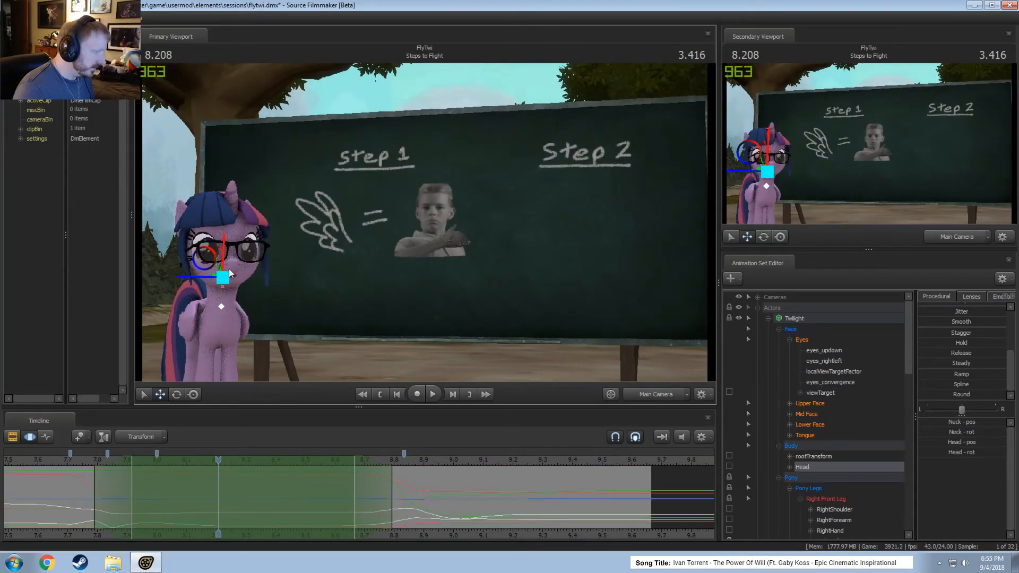
{"action": "left_click_drag", "start_coordinate": [221, 283], "coordinate": [228, 279]}
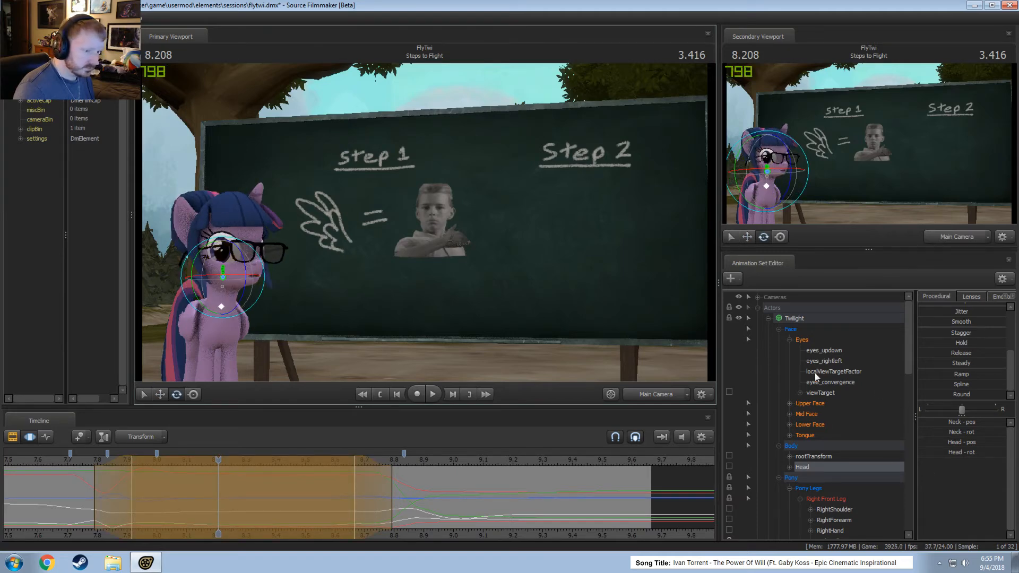
- Reposition the viewTarget so Twilight's eyes follow her turned head, and play back the result from about 7.7 seconds
{"action": "left_click", "coordinate": [825, 393]}
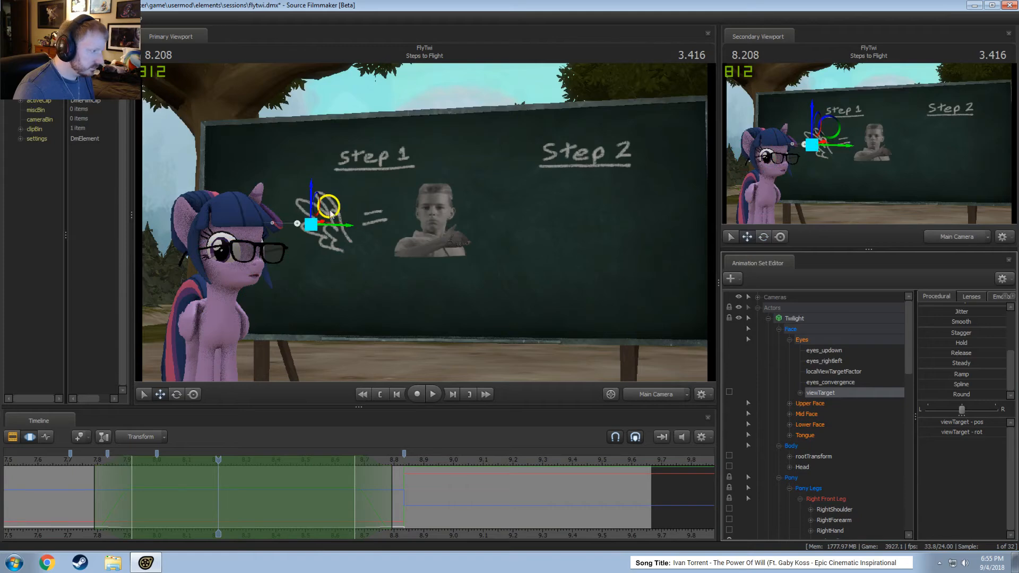
{"action": "mouse_move", "coordinate": [330, 215]}
{"action": "left_mouse_down"}
{"action": "mouse_move", "coordinate": [441, 213]}
{"action": "mouse_move", "coordinate": [429, 227]}
{"action": "mouse_move", "coordinate": [364, 233]}
{"action": "mouse_move", "coordinate": [425, 240]}
{"action": "mouse_move", "coordinate": [409, 247]}
{"action": "mouse_move", "coordinate": [359, 247]}
{"action": "left_mouse_up"}
{"action": "left_click", "coordinate": [56, 463]}
{"action": "key", "text": "space"}
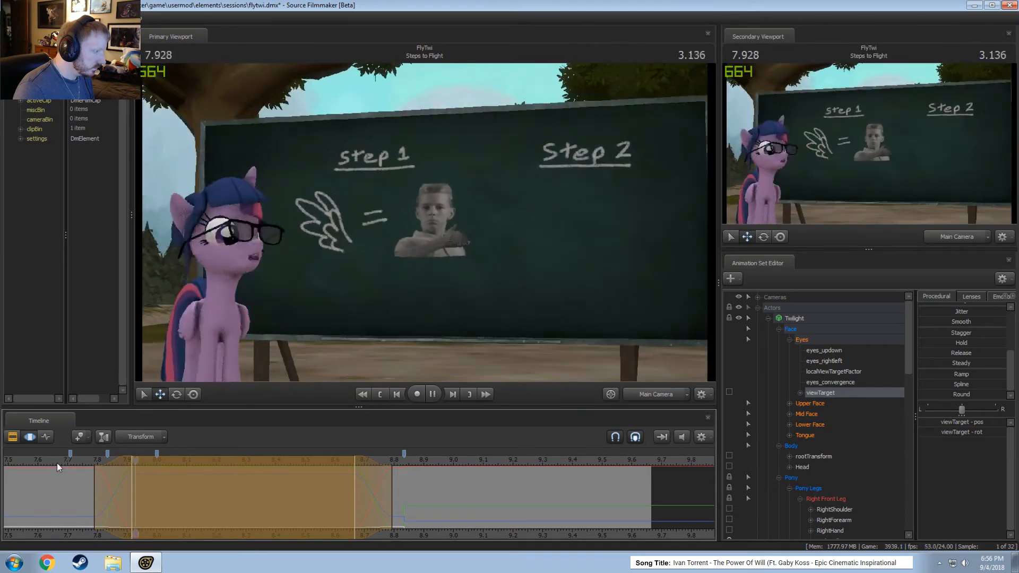
- Unhide the Rainbow model and play back Twilight's glance alongside it from about 7 seconds through the end of the shot
{"action": "scroll", "coordinate": [850, 440], "scroll_direction": "down", "scroll_amount": 10}
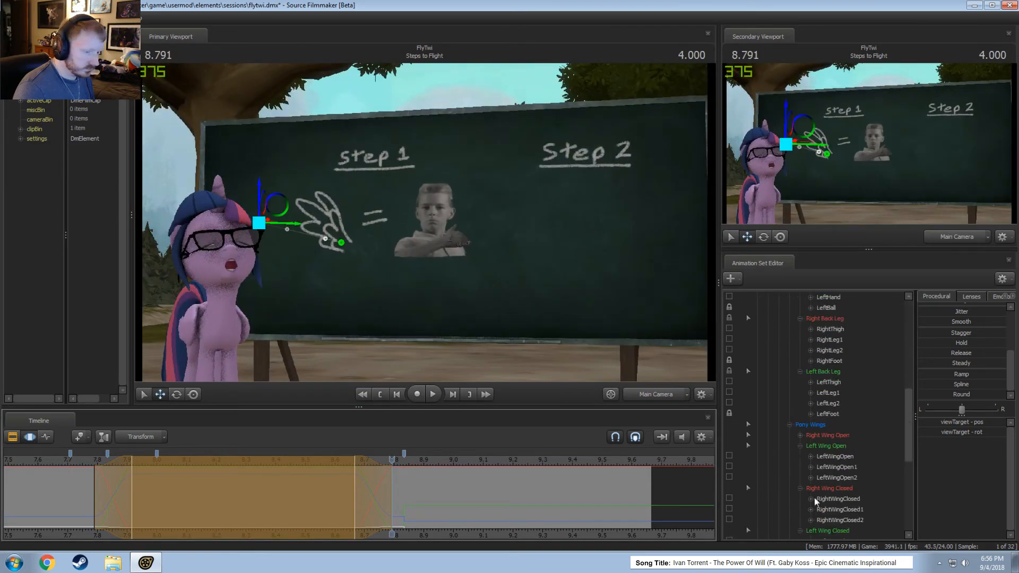
{"action": "left_click", "coordinate": [738, 478]}
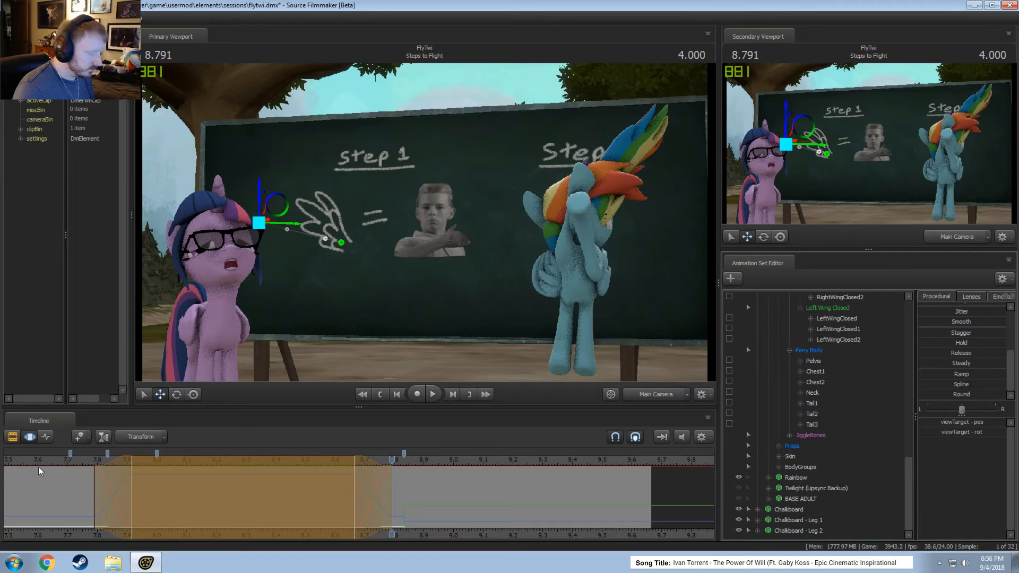
{"action": "left_click", "coordinate": [60, 463]}
{"action": "key", "text": "space"}
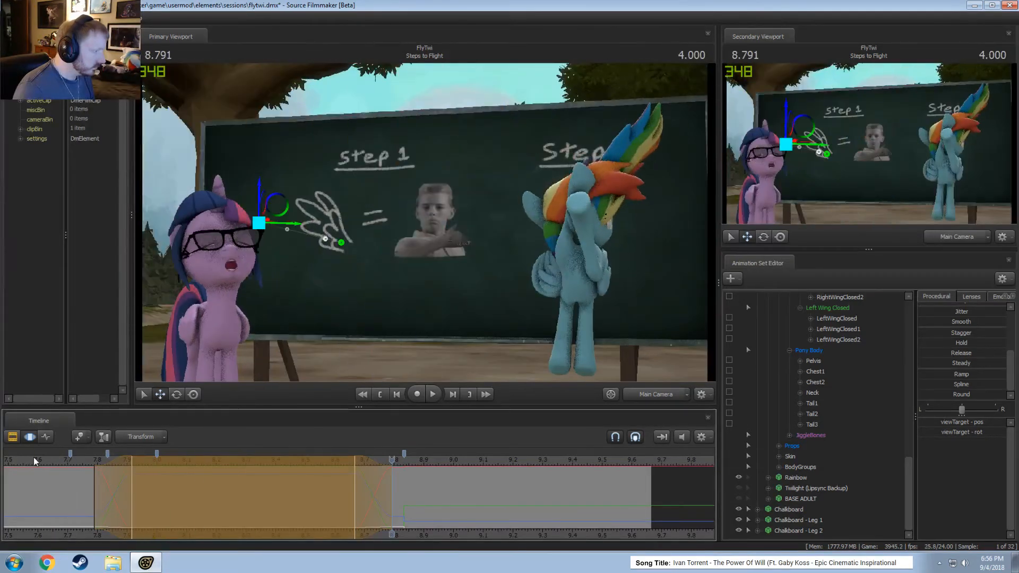
{"action": "scroll", "coordinate": [33, 458], "scroll_direction": "down", "scroll_amount": 2}
{"action": "left_click", "coordinate": [62, 460]}
{"action": "key", "text": "space"}
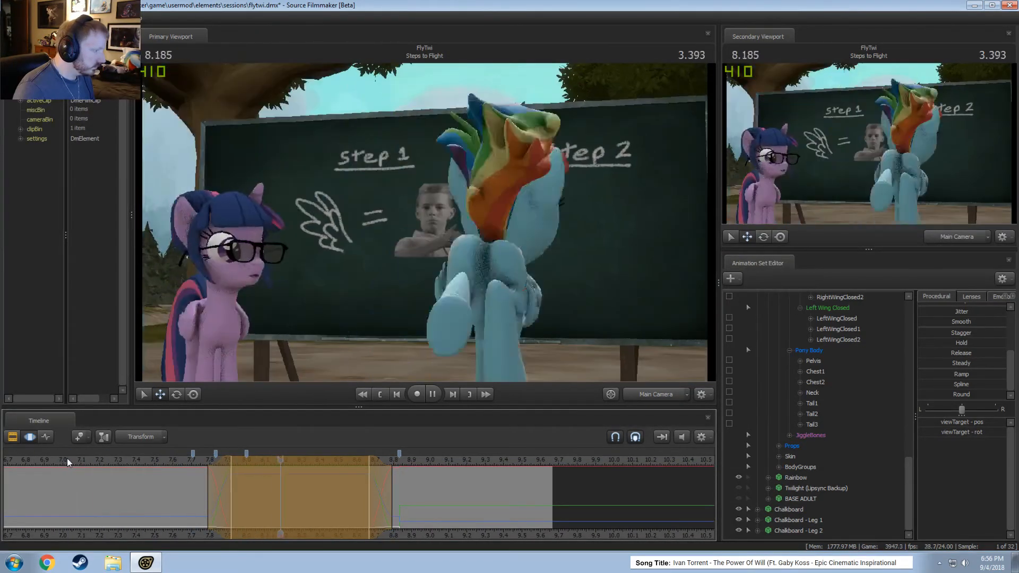
{"action": "left_click", "coordinate": [67, 460]}
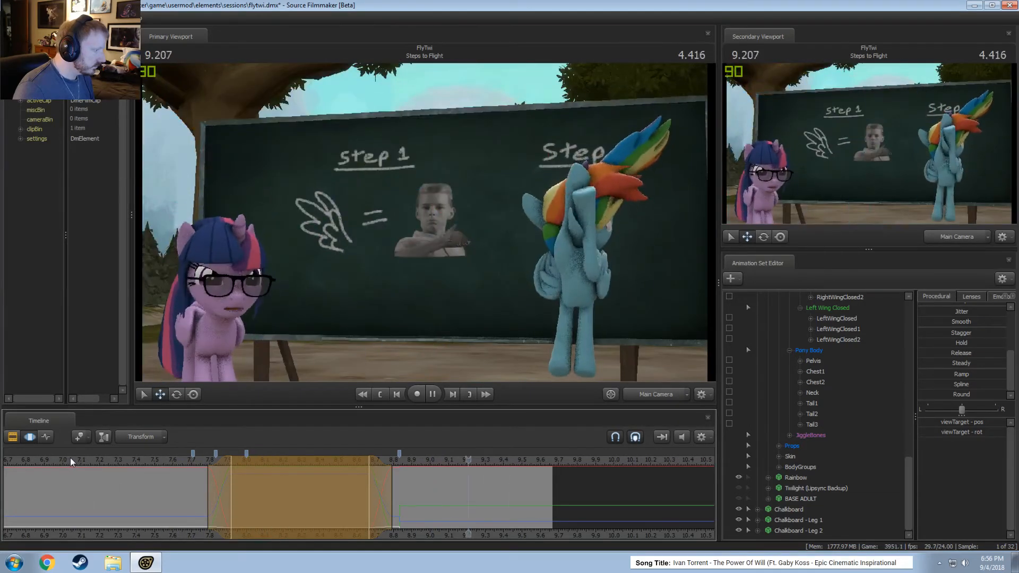
{"action": "left_click", "coordinate": [79, 459]}
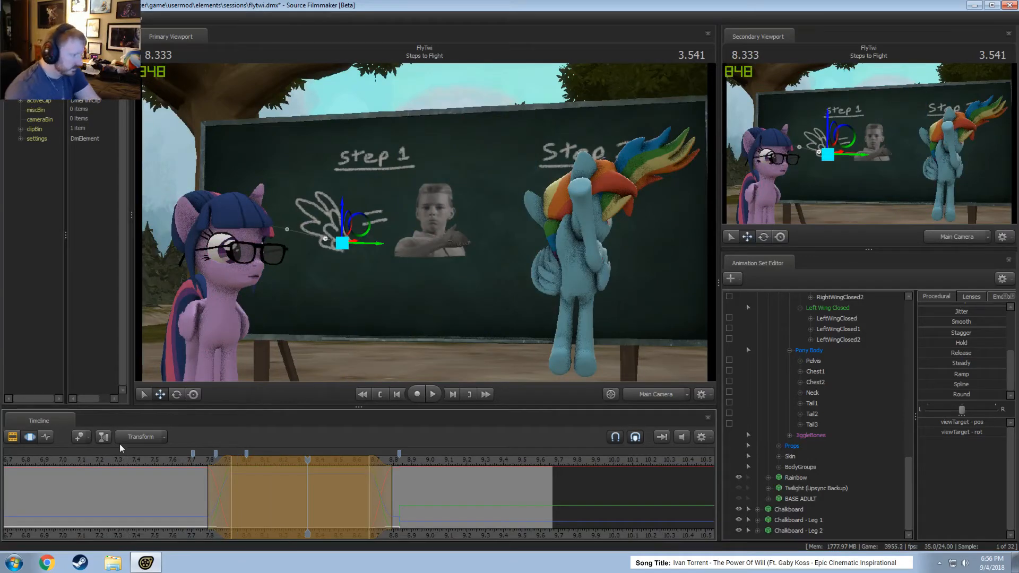
- Rotate Twilight's neck and head further toward the chalkboard at 8.458 seconds
{"action": "left_click", "coordinate": [202, 461]}
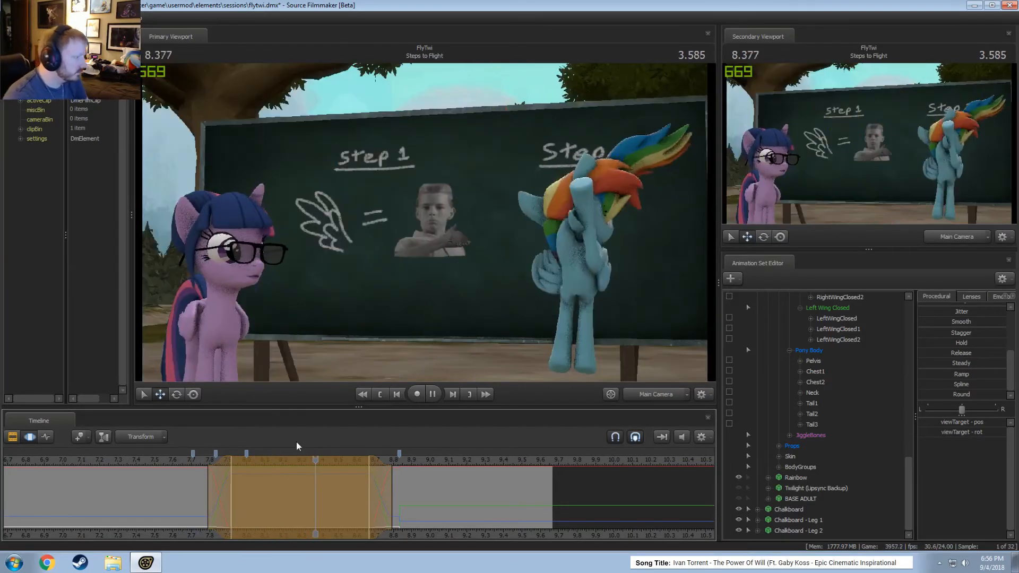
{"action": "left_click", "coordinate": [223, 309]}
{"action": "mouse_move", "coordinate": [248, 297]}
{"action": "left_mouse_down"}
{"action": "mouse_move", "coordinate": [261, 296]}
{"action": "mouse_move", "coordinate": [227, 298]}
{"action": "mouse_move", "coordinate": [261, 285]}
{"action": "left_mouse_up"}
{"action": "left_click", "coordinate": [226, 277], "text": "ctrl"}
- Move Twilight's viewTarget farther along the chalkboard at 8.458 seconds so her eyes follow the turned head
{"action": "scroll", "coordinate": [823, 376], "scroll_direction": "up", "scroll_amount": 10}
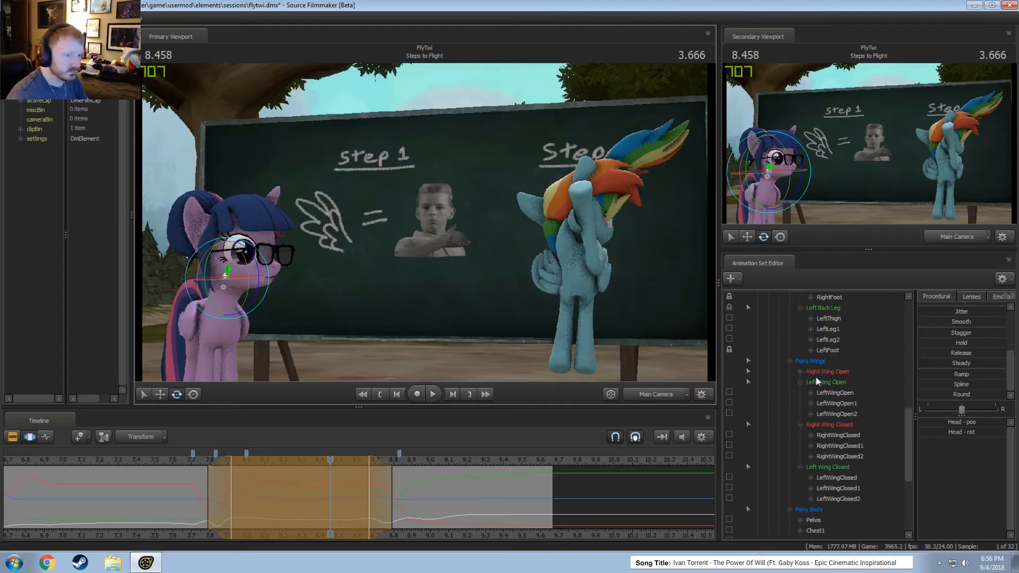
{"action": "left_click", "coordinate": [820, 393]}
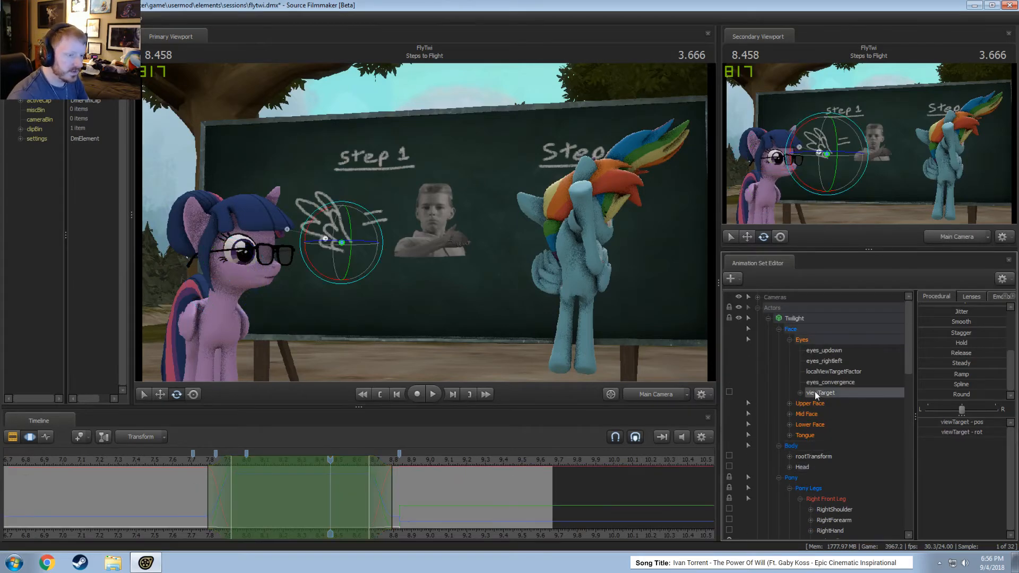
{"action": "key", "text": "w"}
{"action": "left_click_drag", "start_coordinate": [356, 243], "coordinate": [384, 253]}
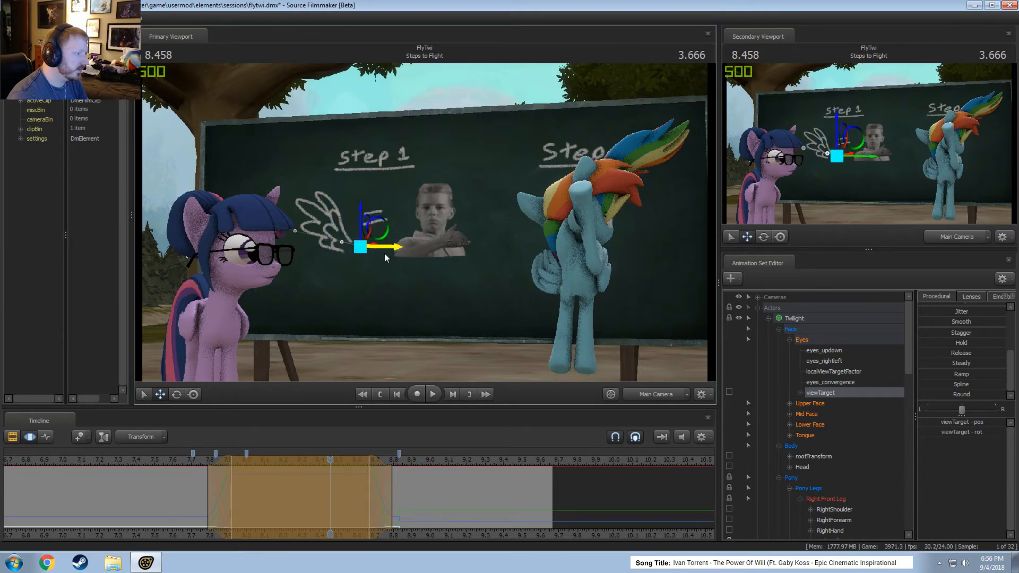
- Play back Twilight's head and eye movement from about 7.3 seconds and stop at 8.375 seconds
{"action": "left_click", "coordinate": [149, 460]}
{"action": "key", "text": "space"}
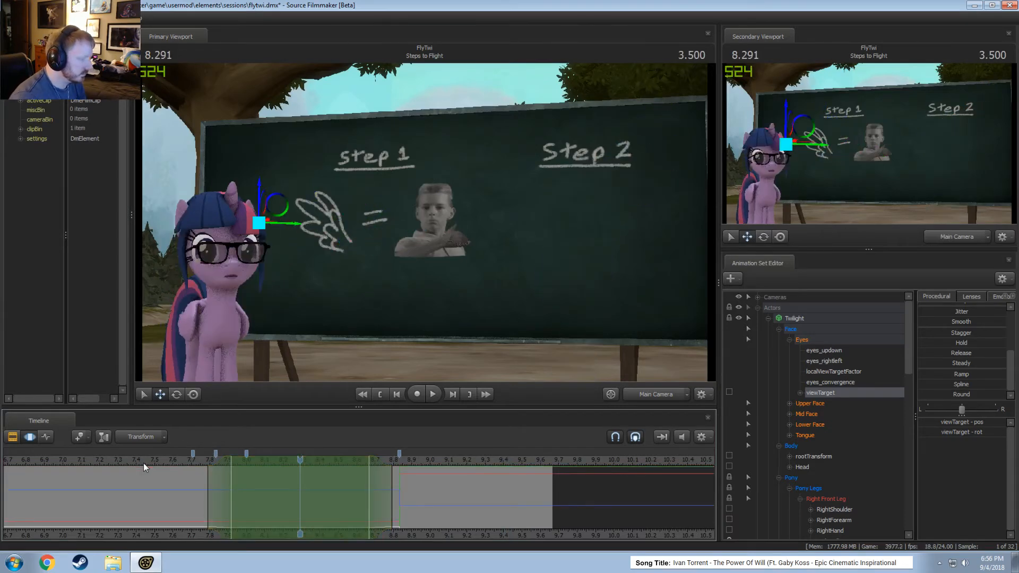
{"action": "left_click", "coordinate": [119, 461]}
{"action": "key", "text": "space"}
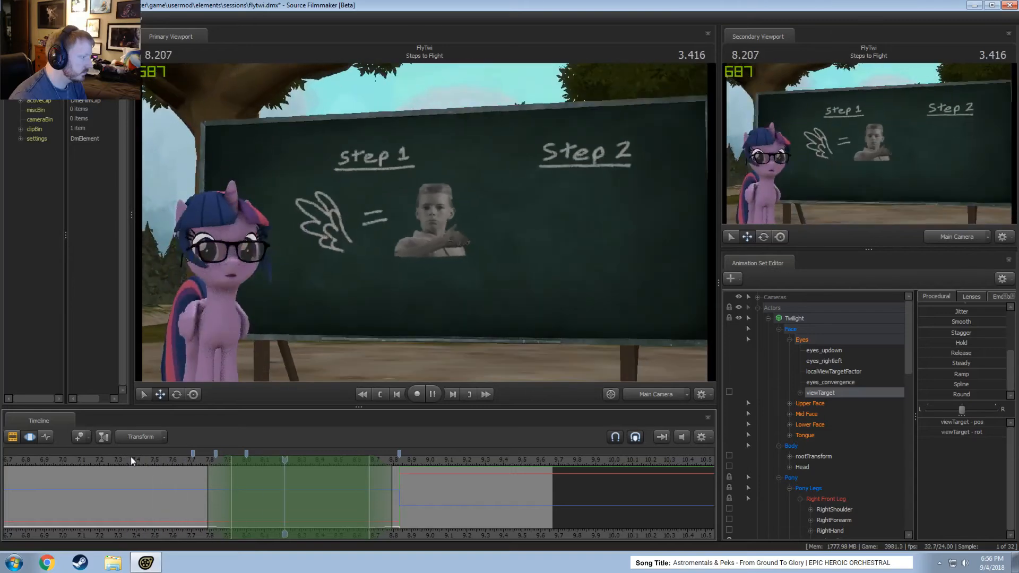
{"action": "key", "text": "space"}
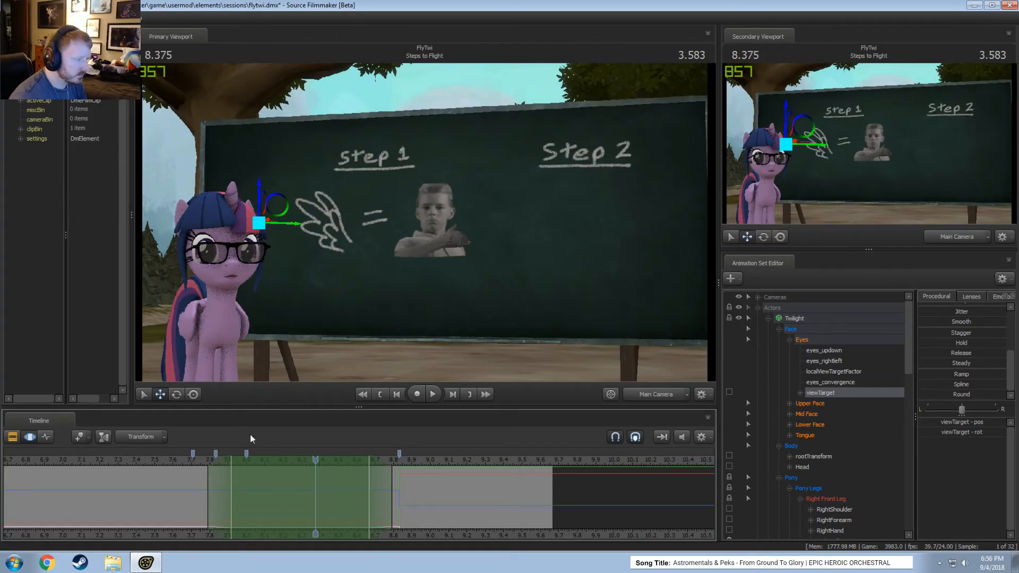
- Rotate Twilight's neck and head slightly back toward the camera at 8.375 seconds, and play back the result from about 7.5 seconds
{"action": "left_click", "coordinate": [221, 276]}
{"action": "key", "text": "e"}
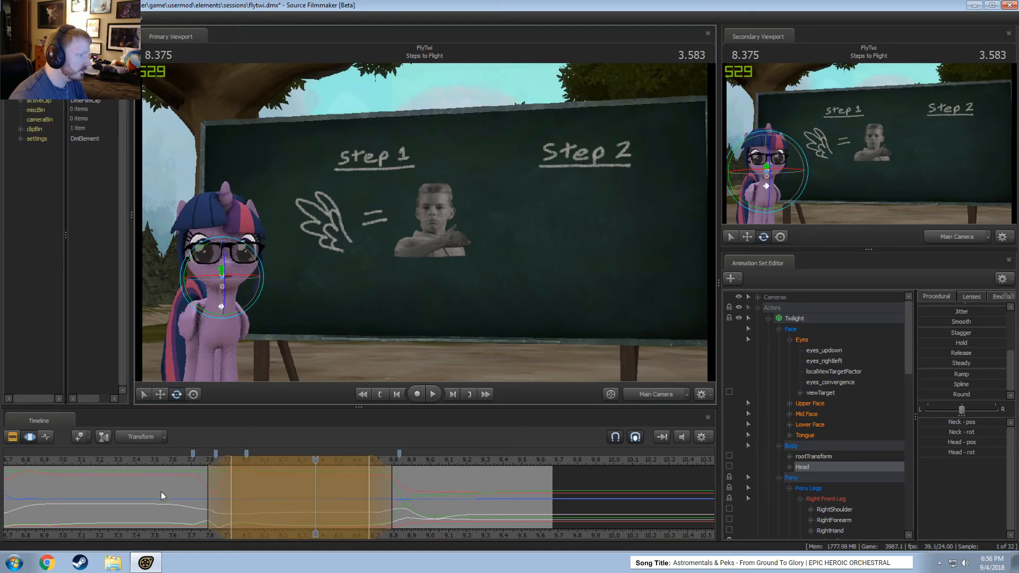
{"action": "key", "text": "space"}
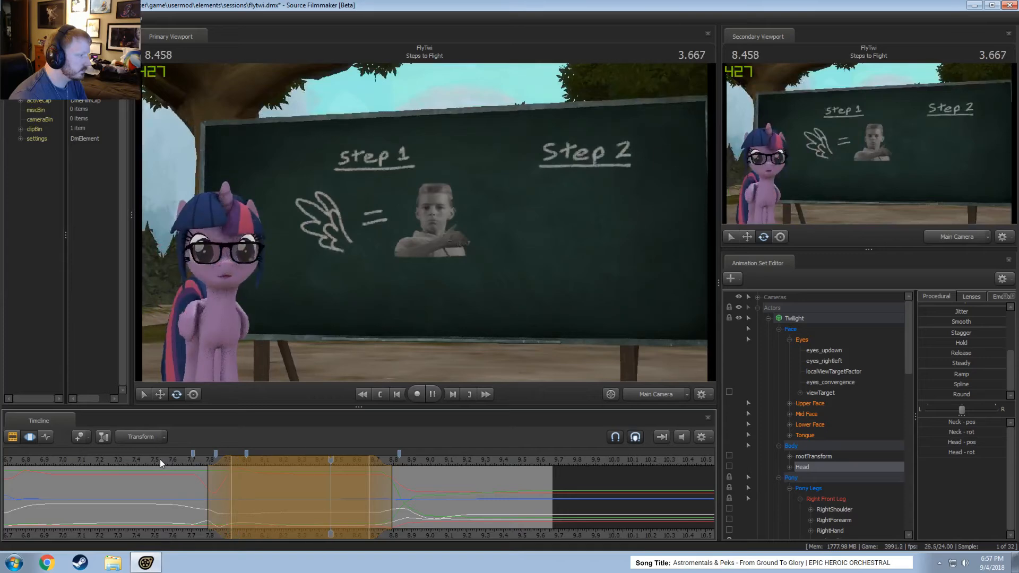
{"action": "key", "text": "space"}
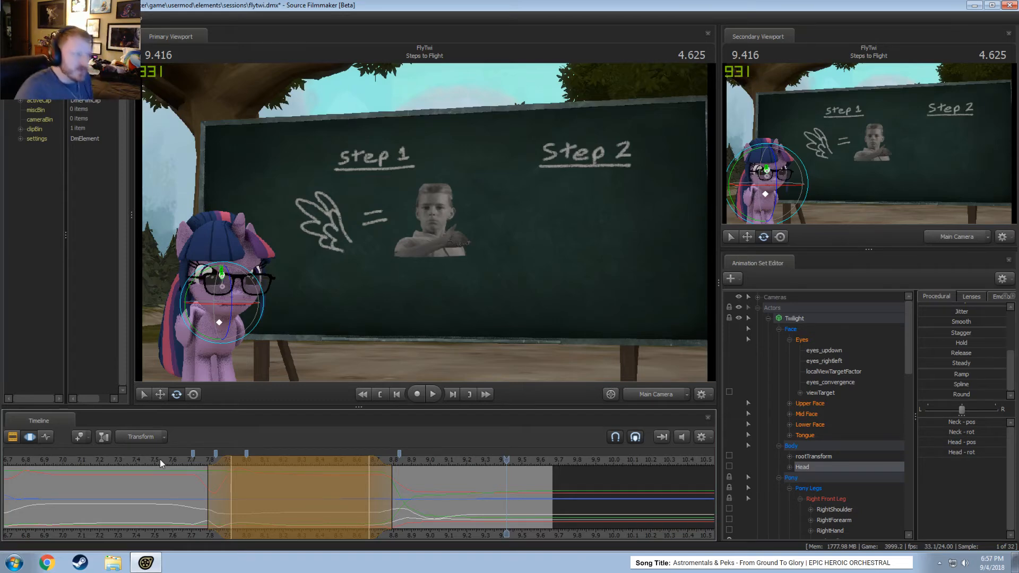
{"action": "left_click", "coordinate": [160, 460]}
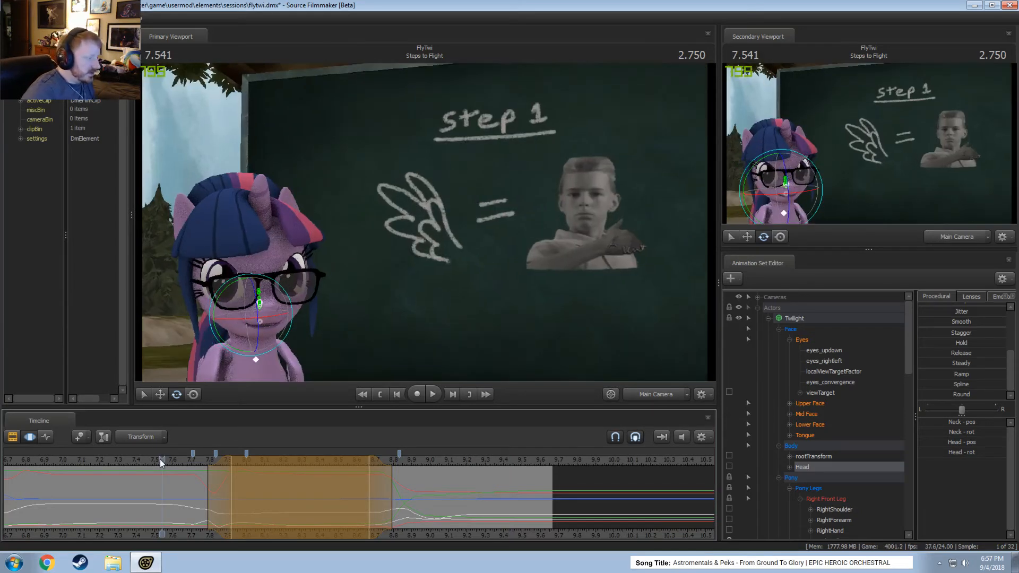
{"action": "key", "text": "space"}
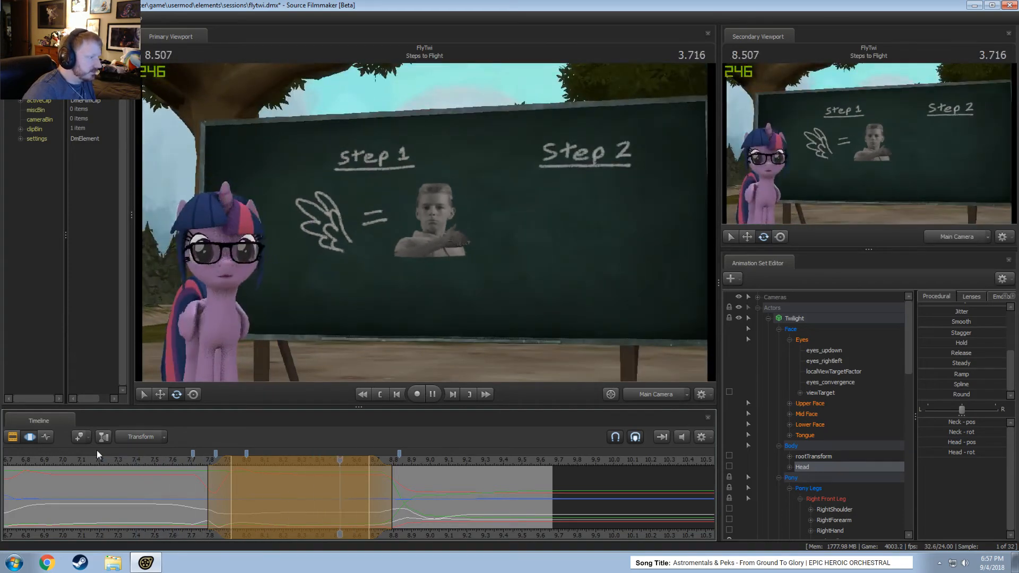
{"action": "key", "text": "space"}
- Tilt Twilight's head slightly toward the chalkboard at 8.208 seconds
{"action": "left_click_drag", "start_coordinate": [129, 465], "coordinate": [284, 470]}
{"action": "left_click", "coordinate": [226, 281]}
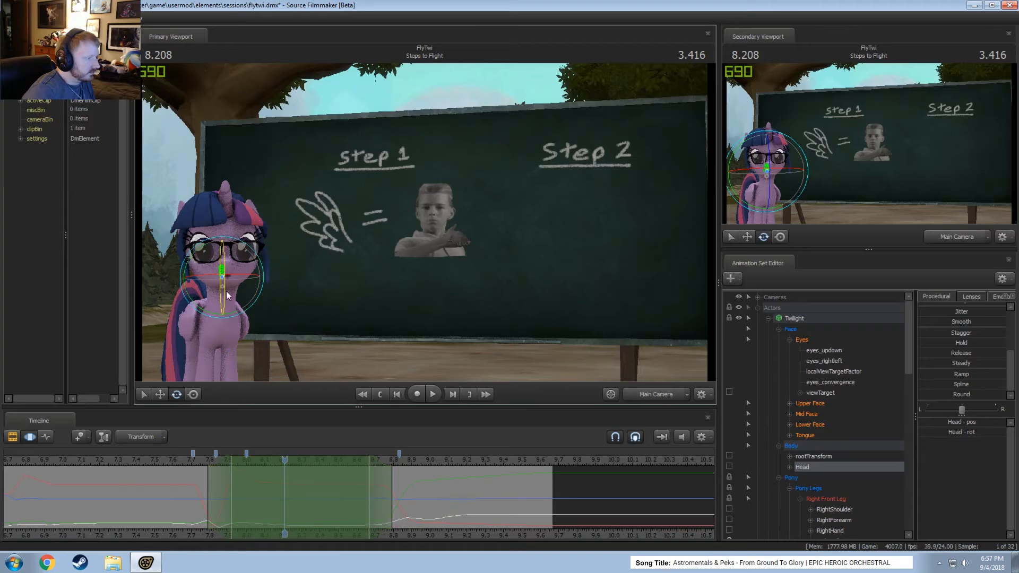
{"action": "left_click_drag", "start_coordinate": [209, 295], "coordinate": [241, 259]}
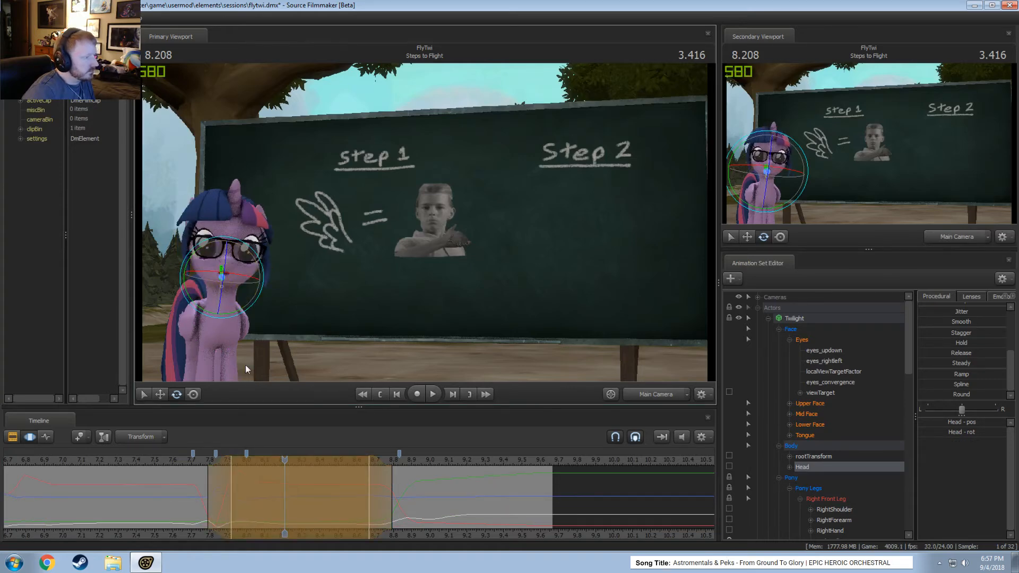
- Replay the tilted head from about 7.5 seconds, and undo the tilt
{"action": "left_click", "coordinate": [171, 461]}
{"action": "key", "text": "space"}
{"action": "key", "text": "space"}
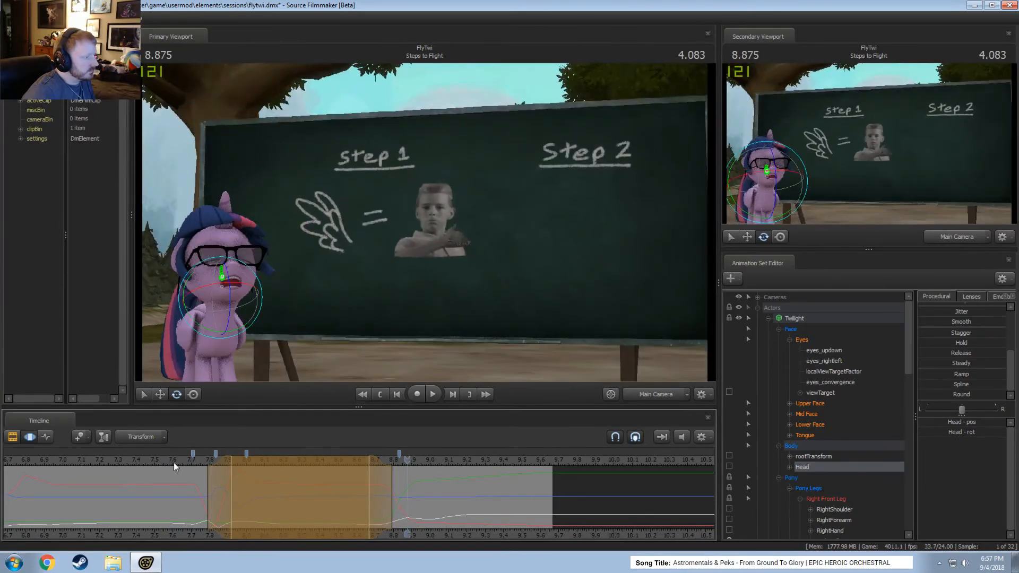
{"action": "left_click", "coordinate": [152, 463]}
{"action": "key", "text": "space"}
{"action": "key", "text": "space"}
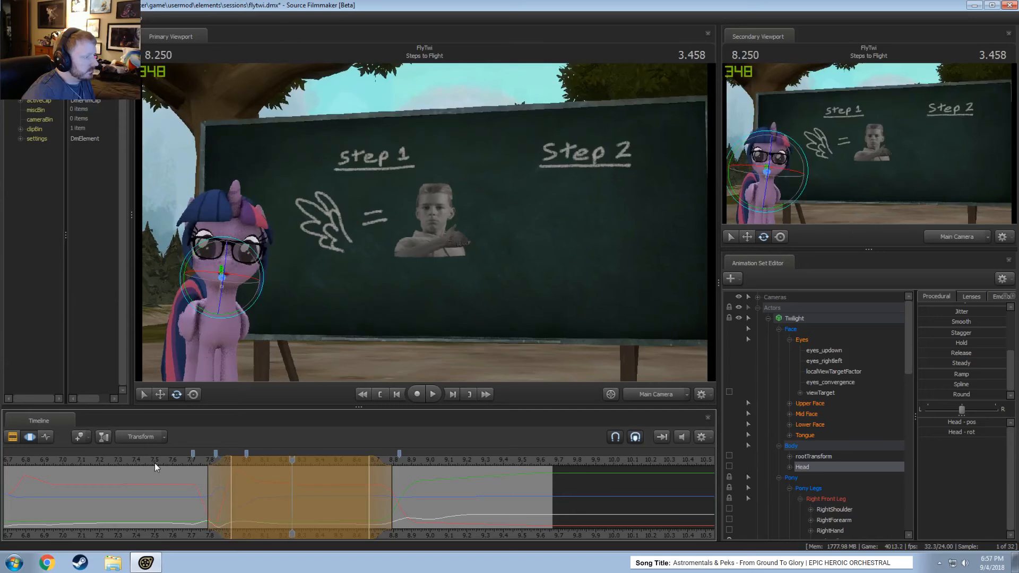
{"action": "key", "text": "ctrl+z"}
- Tilt and turn Twilight's head toward the chalkboard at 8.25 seconds
{"action": "left_click", "coordinate": [219, 279], "text": "ctrl"}
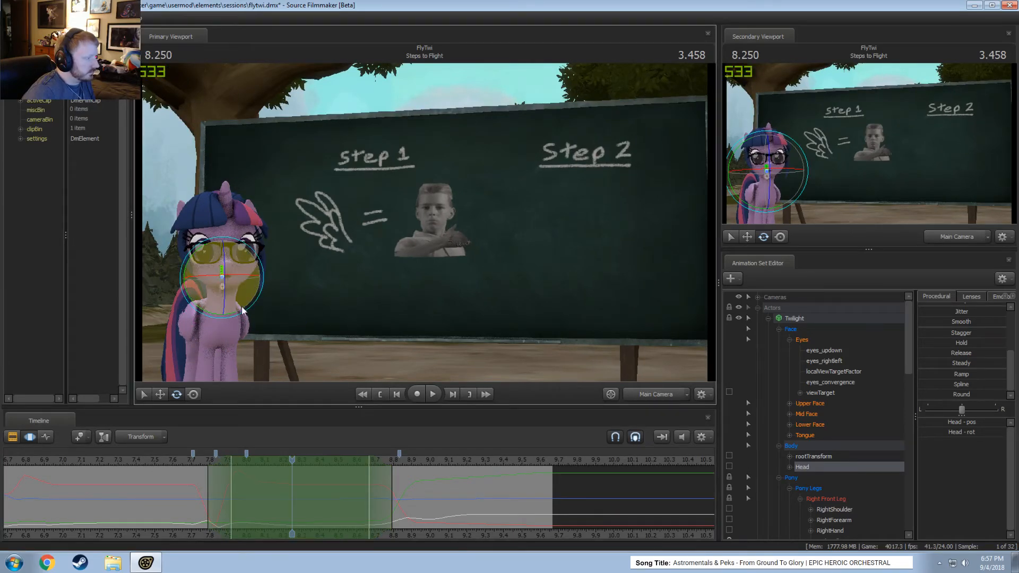
{"action": "left_click_drag", "start_coordinate": [231, 314], "coordinate": [240, 269]}
{"action": "left_click", "coordinate": [218, 305], "text": "ctrl"}
{"action": "left_click", "coordinate": [218, 275], "text": "ctrl"}
- Play back the turned head from about 7.2 seconds through the end of the shot, and undo the head rotations
{"action": "left_click", "coordinate": [153, 464]}
{"action": "key", "text": "space"}
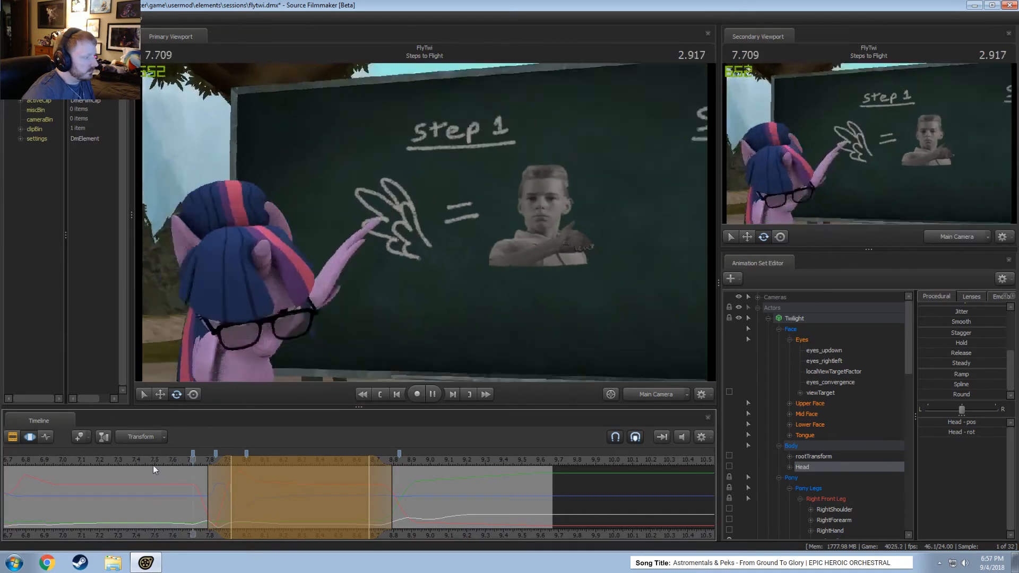
{"action": "left_click_drag", "start_coordinate": [157, 464], "coordinate": [96, 471]}
{"action": "key", "text": "space"}
{"action": "key", "text": "space"}
{"action": "key", "text": "space"}
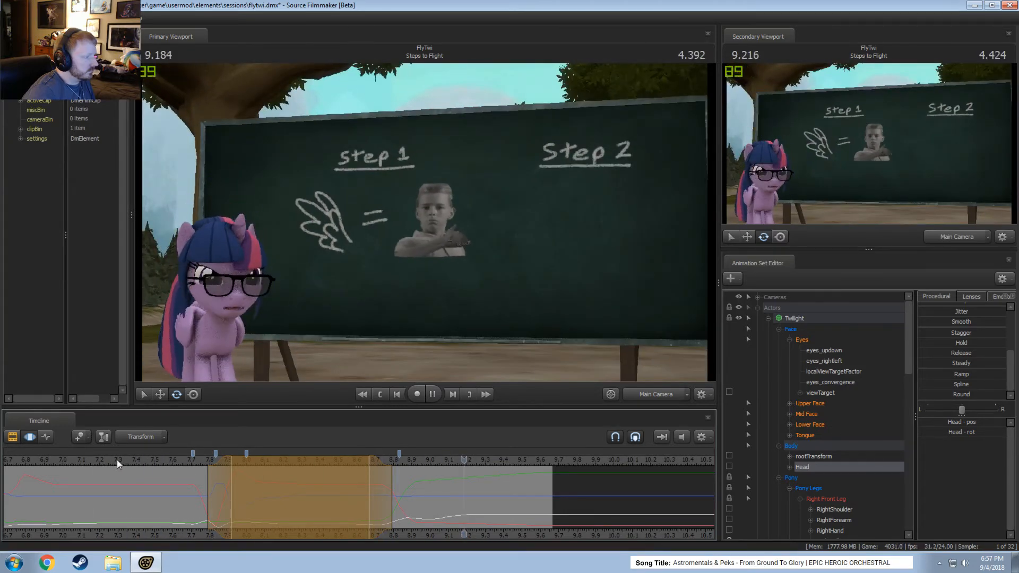
{"action": "key", "text": "space"}
{"action": "key", "text": "ctrl+z"}
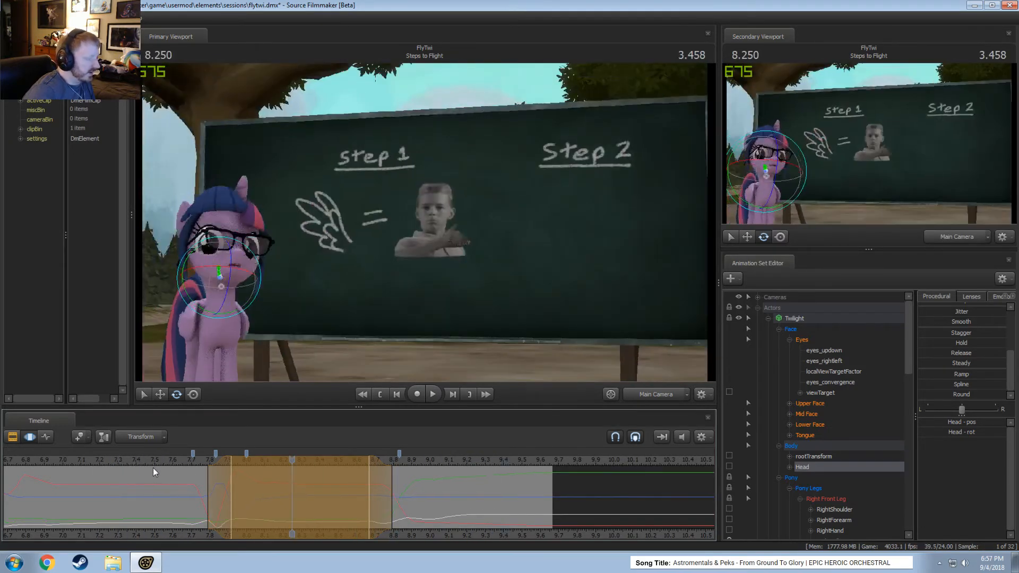
{"action": "key", "text": "ctrl+z"}
- Play back the restored head pose from about 7.45 seconds
{"action": "left_click", "coordinate": [148, 458]}
{"action": "key", "text": "space"}
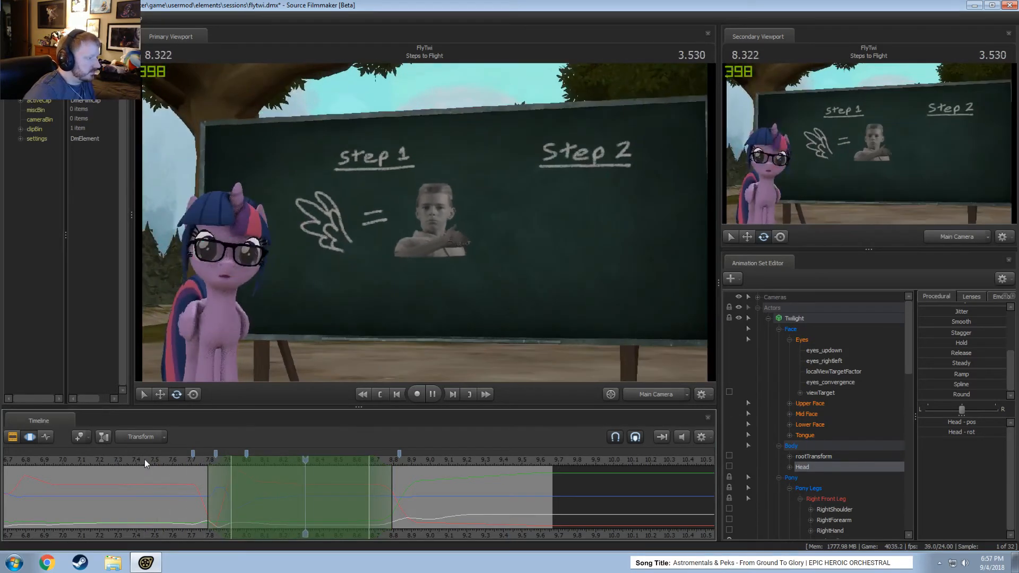
{"action": "key", "text": "space"}
{"action": "left_click", "coordinate": [144, 460]}
{"action": "key", "text": "space"}
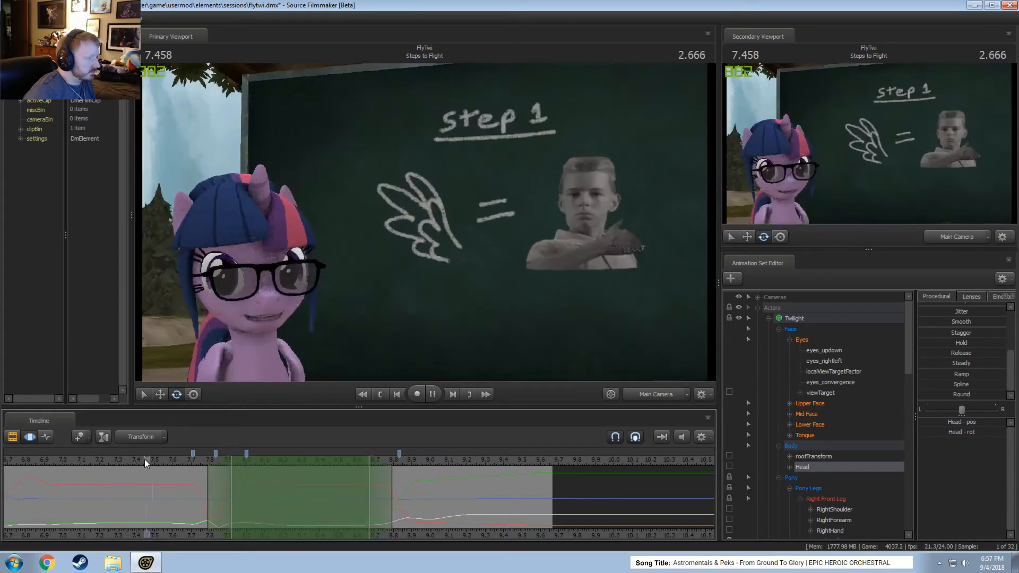
{"action": "left_click", "coordinate": [70, 456]}
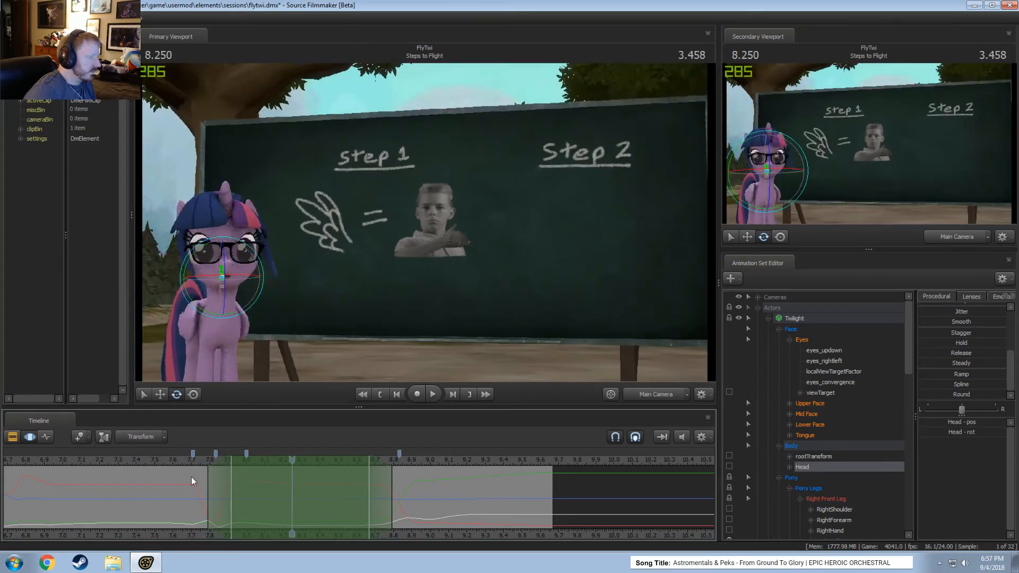
- Start the time selection's falloff at 8.0 and its hold at 8.25 seconds, then tilt Twilight's head slightly away from the chalkboard at 8.333 and replay
{"action": "left_click_drag", "start_coordinate": [231, 487], "coordinate": [282, 501]}
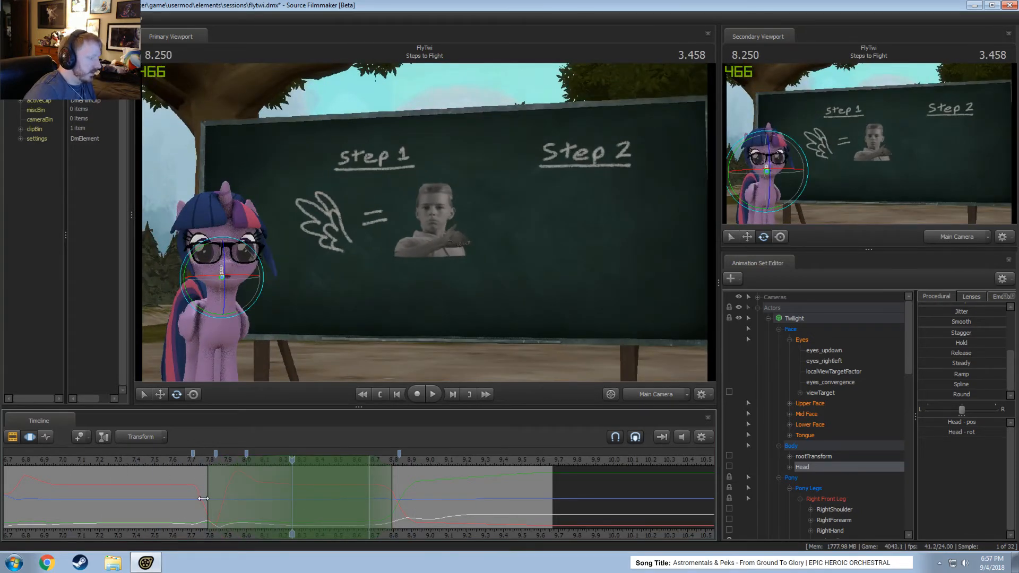
{"action": "left_click_drag", "start_coordinate": [204, 498], "coordinate": [243, 499]}
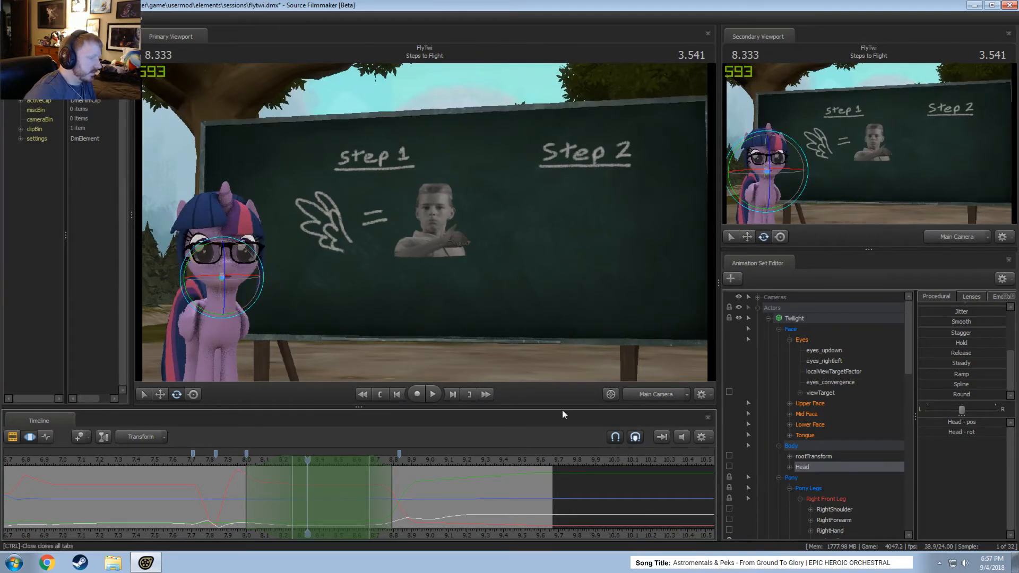
{"action": "left_click_drag", "start_coordinate": [186, 298], "coordinate": [210, 273]}
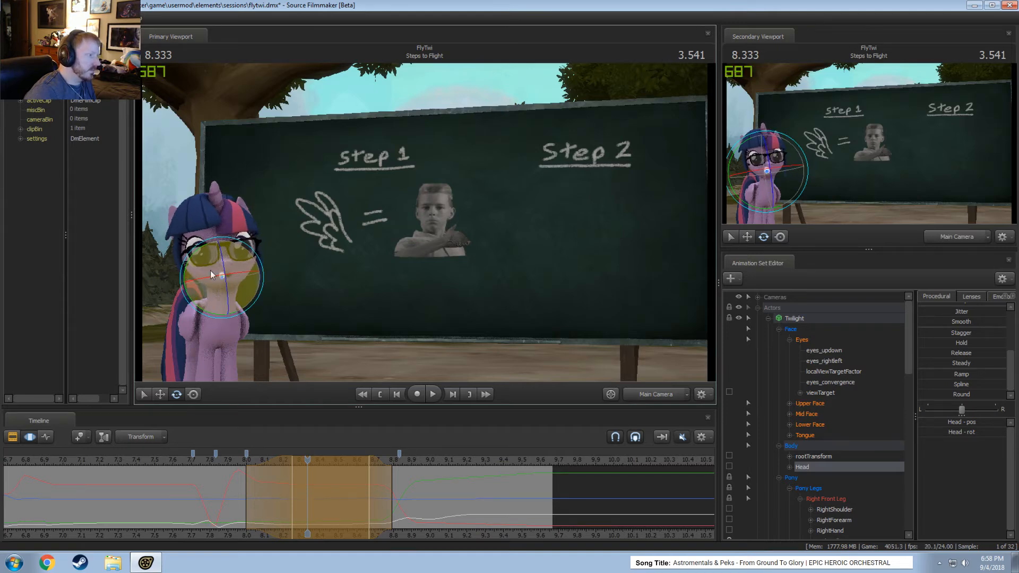
{"action": "left_click", "coordinate": [206, 464]}
{"action": "key", "text": "space"}
{"action": "key", "text": "space"}
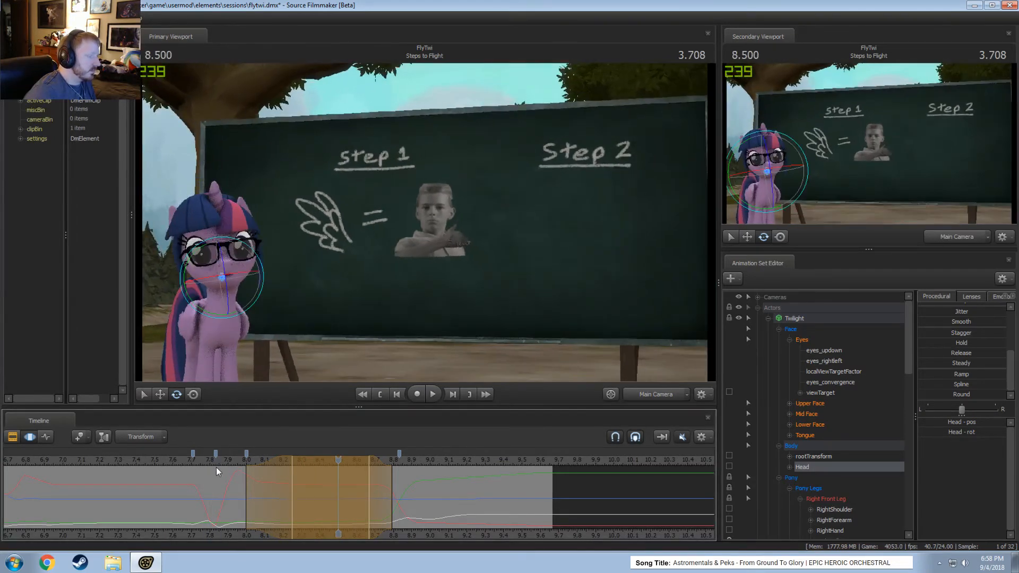
- Move the falloff start to about 7.9 seconds and the hold start to about 8.2 so the head tilt eases in earlier, and replay it
{"action": "left_click", "coordinate": [184, 463]}
{"action": "left_click_drag", "start_coordinate": [256, 479], "coordinate": [295, 482]}
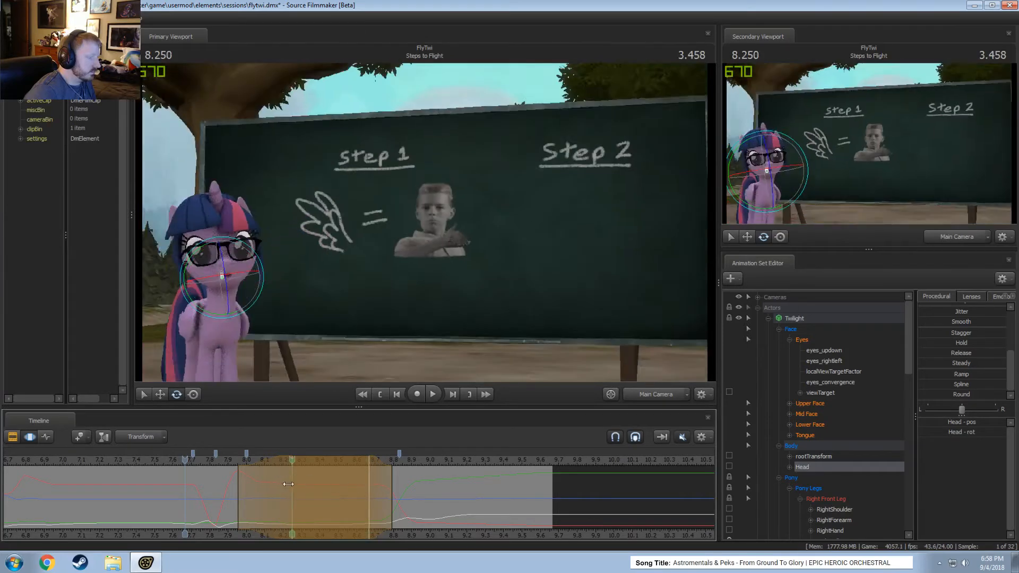
{"action": "left_click", "coordinate": [203, 462]}
{"action": "key", "text": "space"}
{"action": "key", "text": "space"}
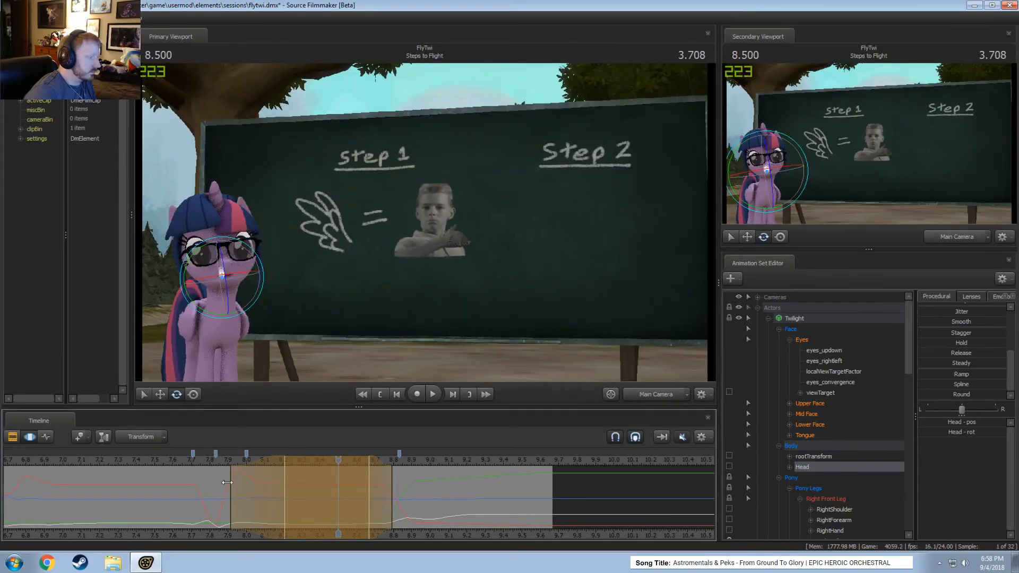
- Play back the eased head tilt repeatedly from about 7.7 to 8.6 seconds in Main Camera
{"action": "left_click", "coordinate": [202, 461]}
{"action": "key", "text": "space"}
{"action": "key", "text": "space"}
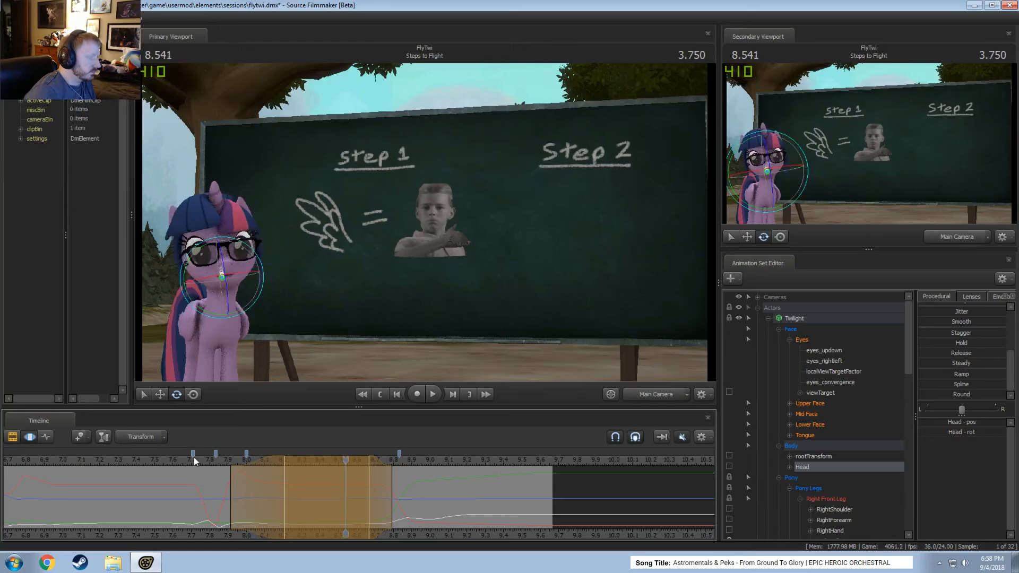
{"action": "left_click", "coordinate": [194, 461]}
{"action": "key", "text": "space"}
{"action": "key", "text": "space"}
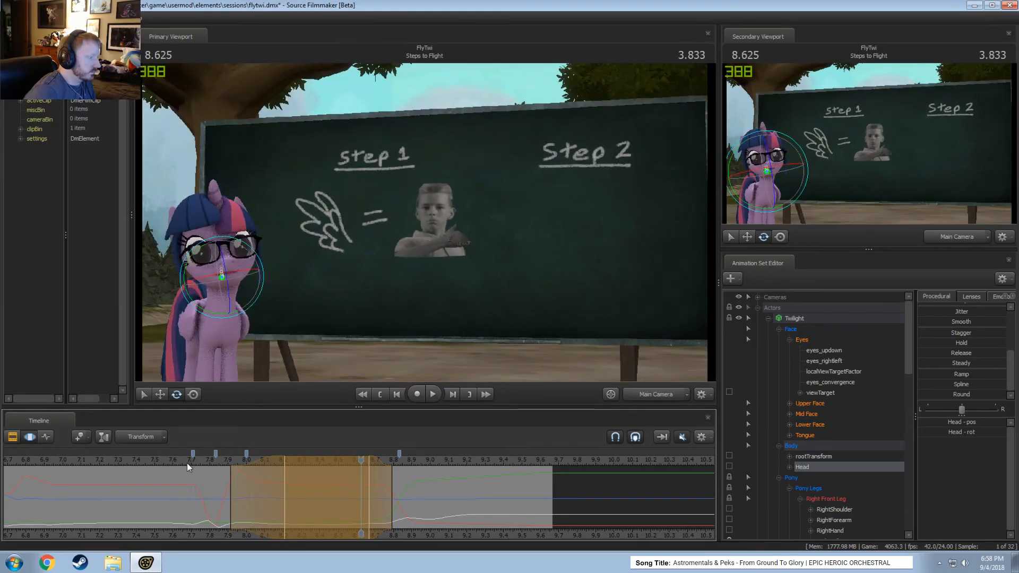
{"action": "left_click", "coordinate": [186, 463]}
{"action": "key", "text": "space"}
{"action": "key", "text": "space"}
{"action": "left_click", "coordinate": [184, 461]}
{"action": "key", "text": "space"}
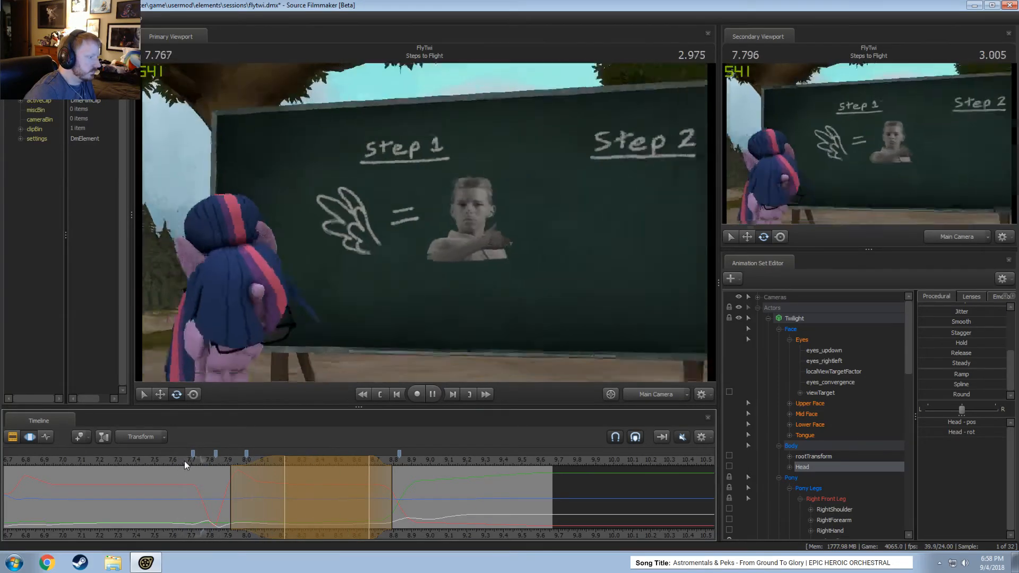
{"action": "left_click", "coordinate": [188, 461]}
{"action": "key", "text": "space"}
{"action": "key", "text": "space"}
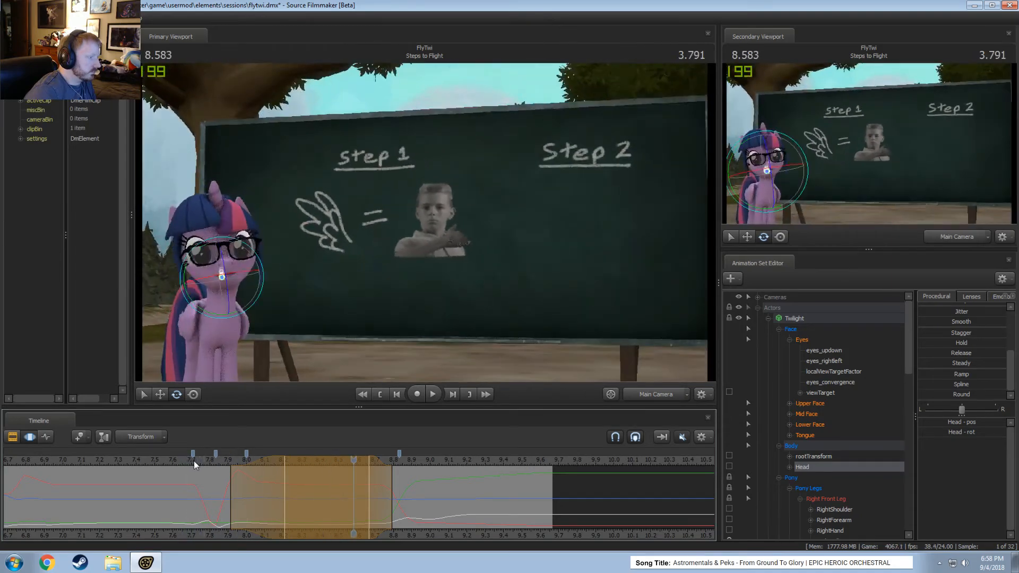
- Inspect Twilight's movement from the side in Work Camera from about 7.8 seconds, then replay it in Main Camera
{"action": "left_click", "coordinate": [193, 460]}
{"action": "left_click", "coordinate": [667, 396]}
{"action": "left_click_drag", "start_coordinate": [425, 222], "coordinate": [414, 244], "text": "alt"}
{"action": "key", "text": "s"}
{"action": "left_click", "coordinate": [208, 462]}
{"action": "key", "text": "space"}
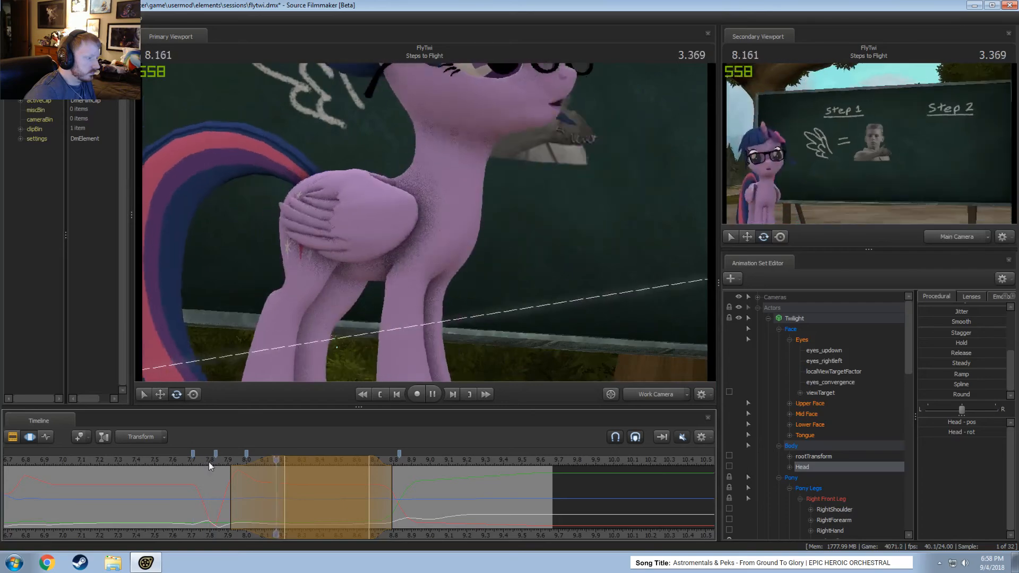
{"action": "key", "text": "space"}
{"action": "left_click", "coordinate": [652, 394]}
{"action": "left_click", "coordinate": [194, 461]}
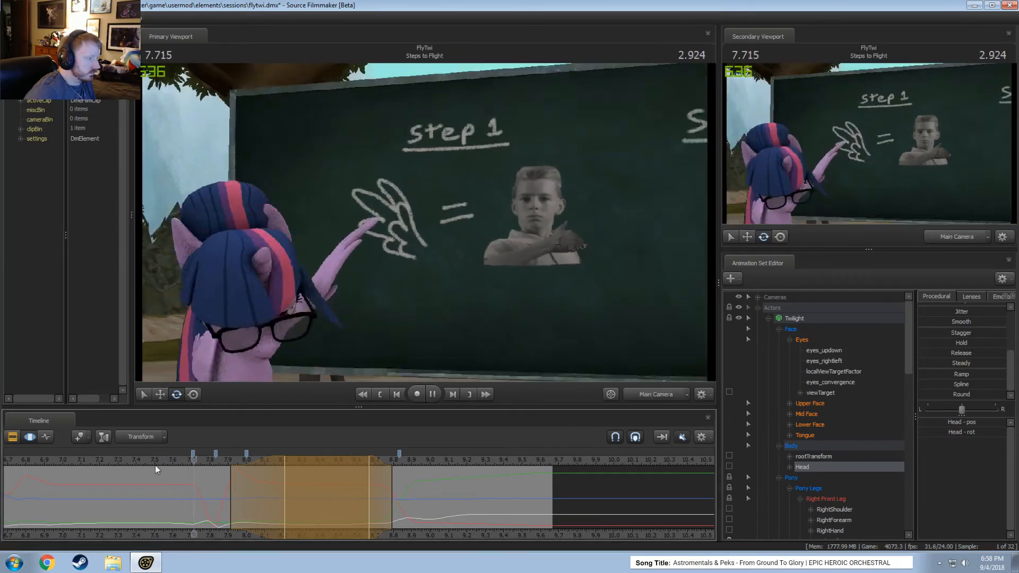
- Replay Twilight's turn from about 7.5 seconds in Main Camera, then from about 7.6 seconds in Work Camera
{"action": "key", "text": "space"}
{"action": "left_click", "coordinate": [157, 455]}
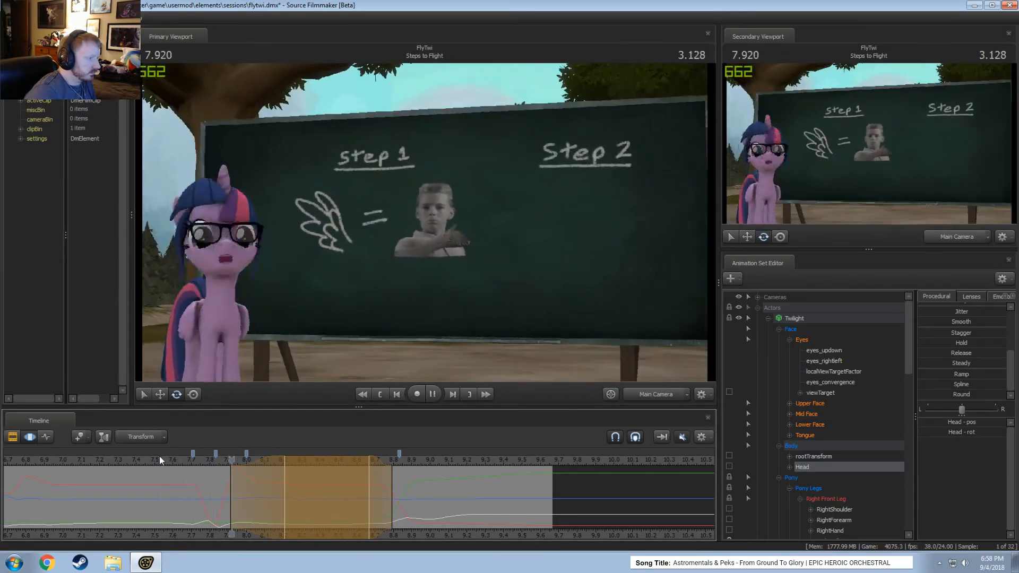
{"action": "key", "text": "space"}
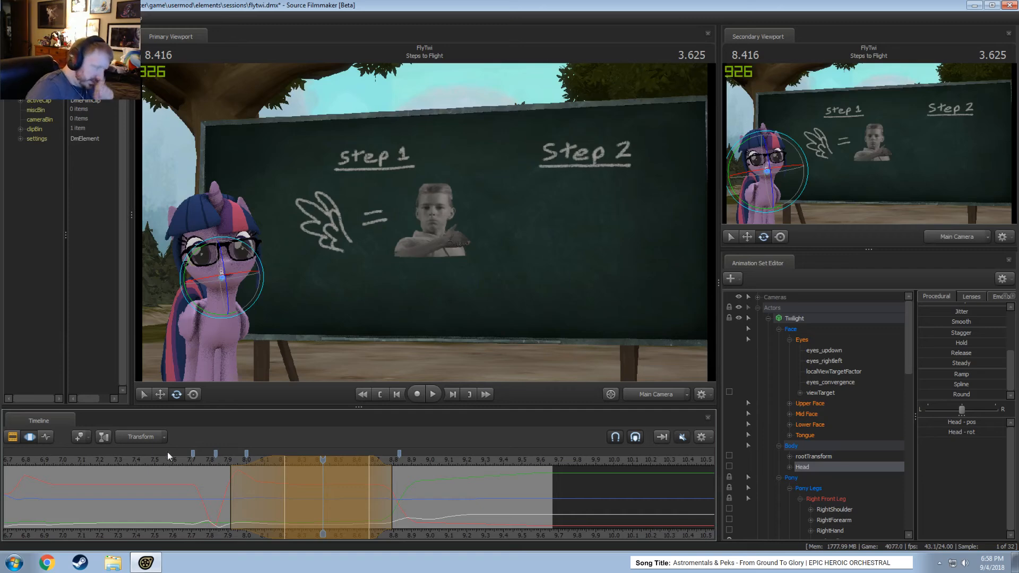
{"action": "key", "text": "space"}
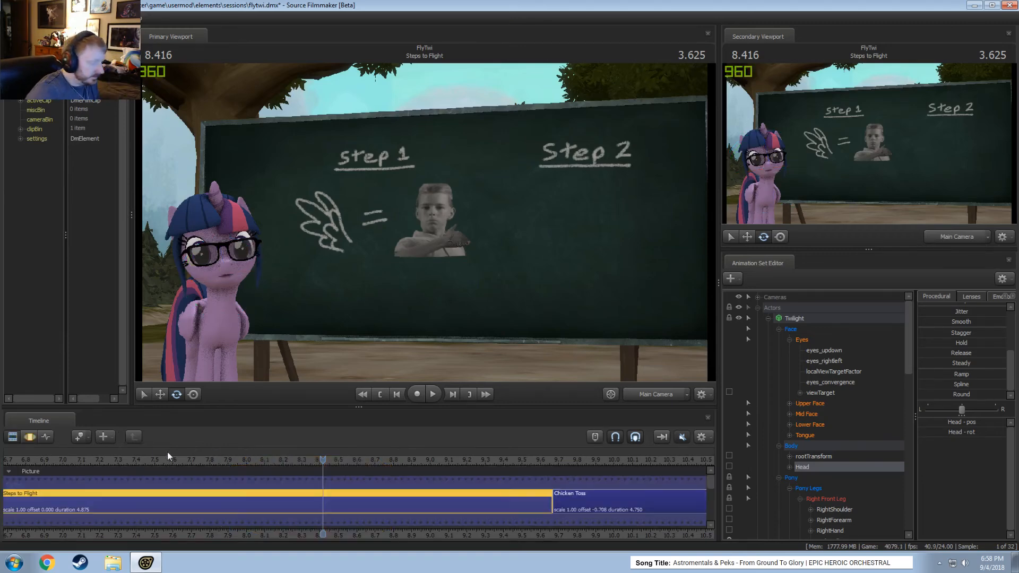
{"action": "left_click", "coordinate": [156, 462]}
{"action": "key", "text": "space"}
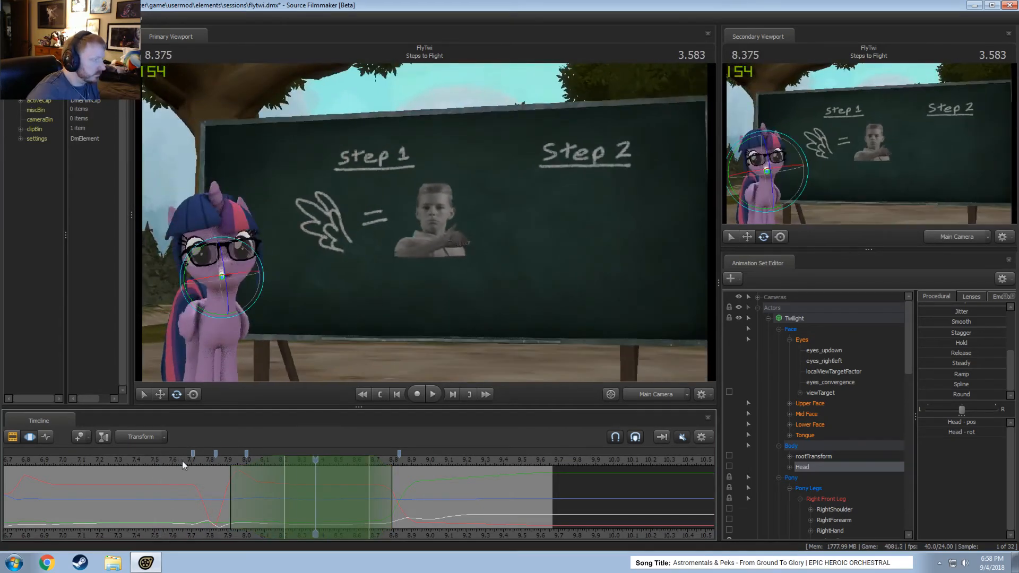
{"action": "left_click", "coordinate": [172, 461]}
{"action": "key", "text": "space"}
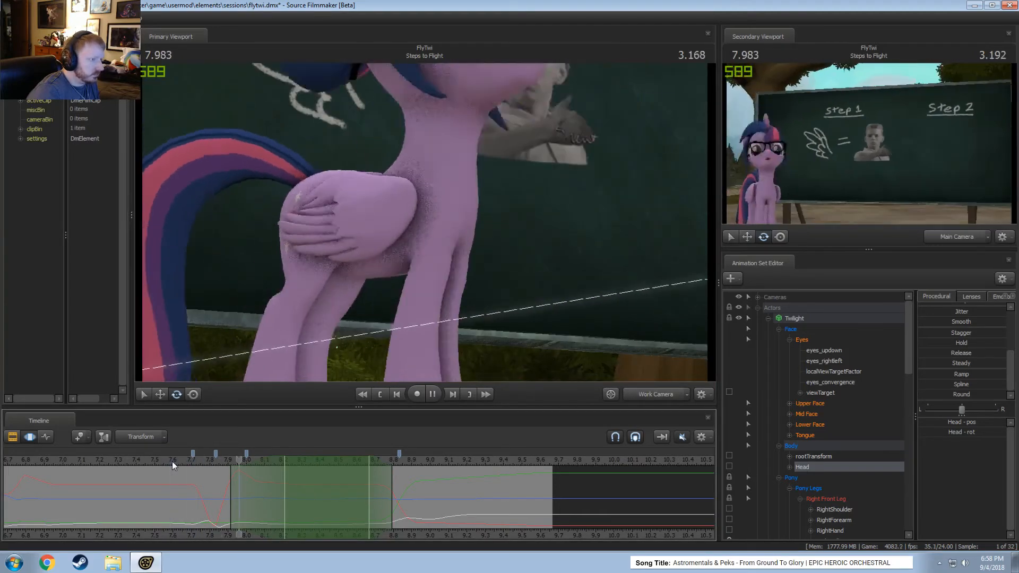
- Peak the time selection at 8.208 with falloffs from about 7.83 and to 8.67 seconds, and rotate Twilight's pelvis slightly
{"action": "left_click_drag", "start_coordinate": [176, 466], "coordinate": [283, 493]}
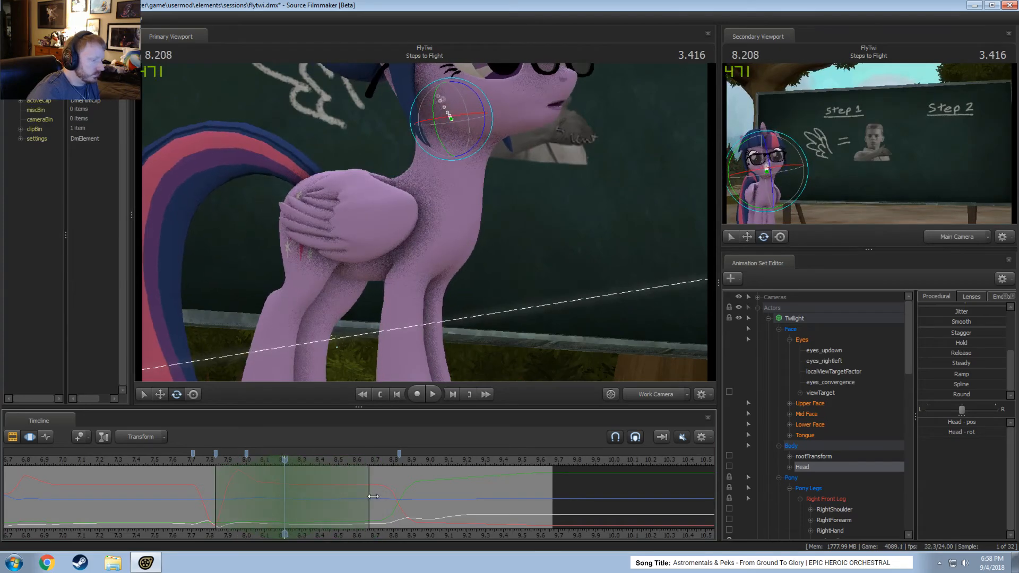
{"action": "mouse_move", "coordinate": [396, 209]}
{"action": "left_mouse_down"}
{"action": "mouse_move", "coordinate": [402, 221]}
{"action": "mouse_move", "coordinate": [396, 210]}
{"action": "left_mouse_up"}
{"action": "left_click", "coordinate": [315, 174]}
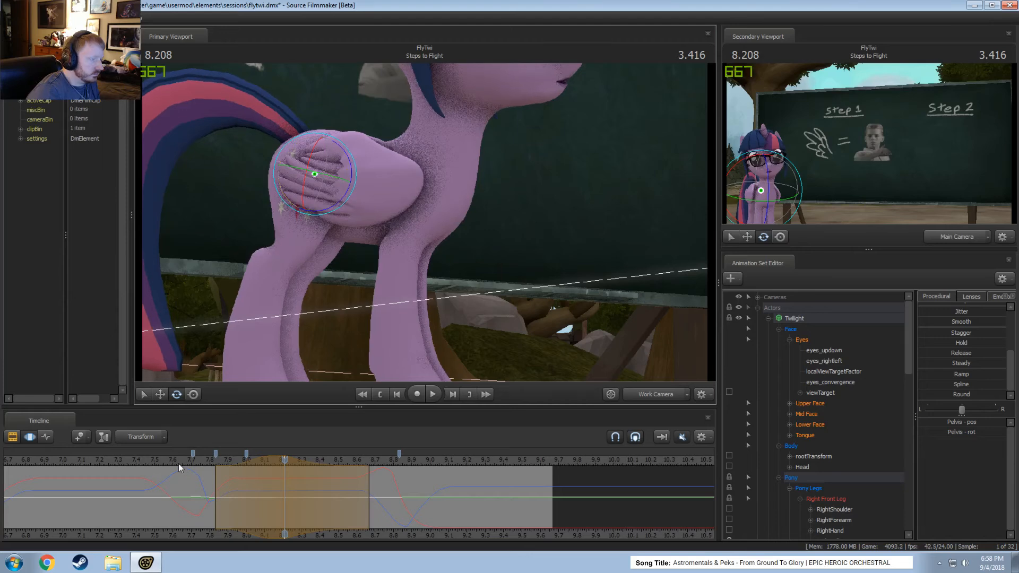
- Start the pelvis motion's falloff at about 7.8 and its peak at 8.166 seconds, and replay it in Main Camera
{"action": "key", "text": "space"}
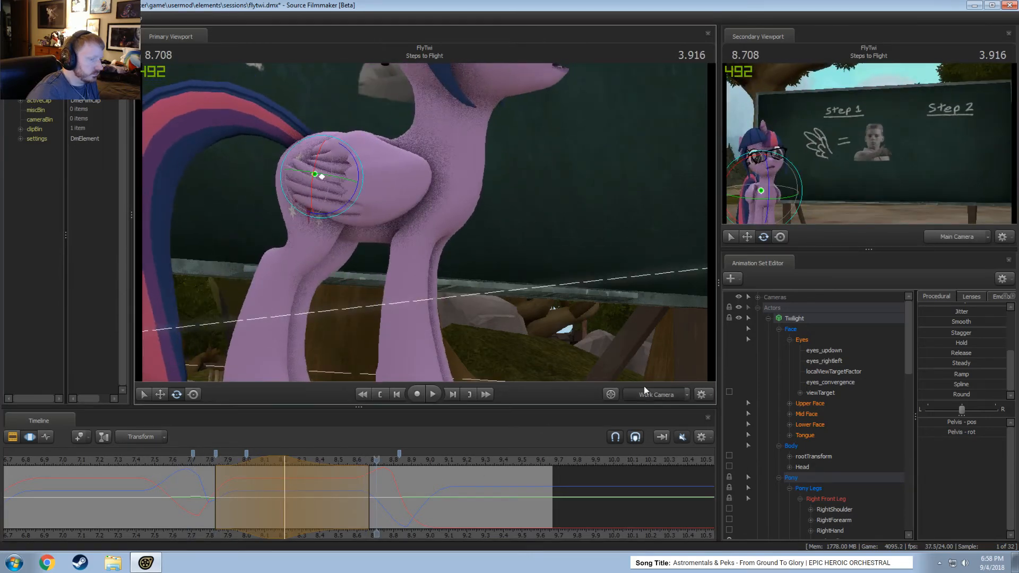
{"action": "left_click", "coordinate": [642, 394]}
{"action": "key", "text": "space"}
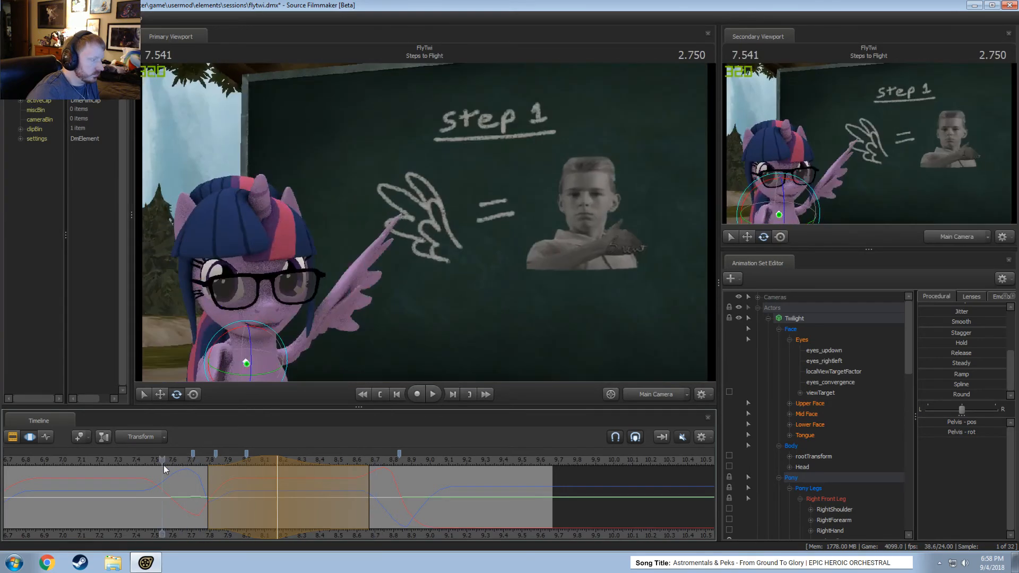
{"action": "left_click", "coordinate": [152, 460]}
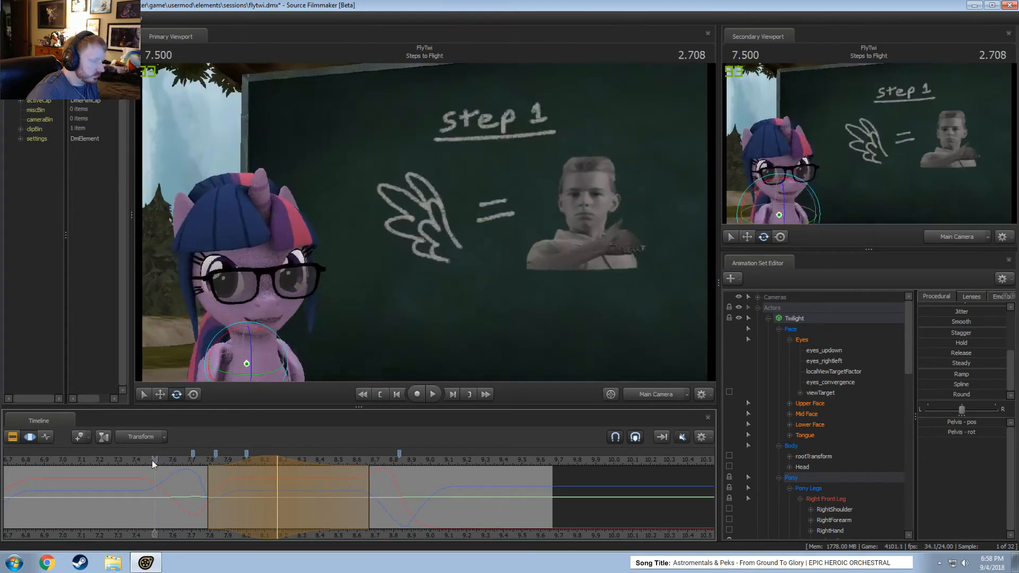
{"action": "left_click_drag", "start_coordinate": [152, 460], "coordinate": [344, 497]}
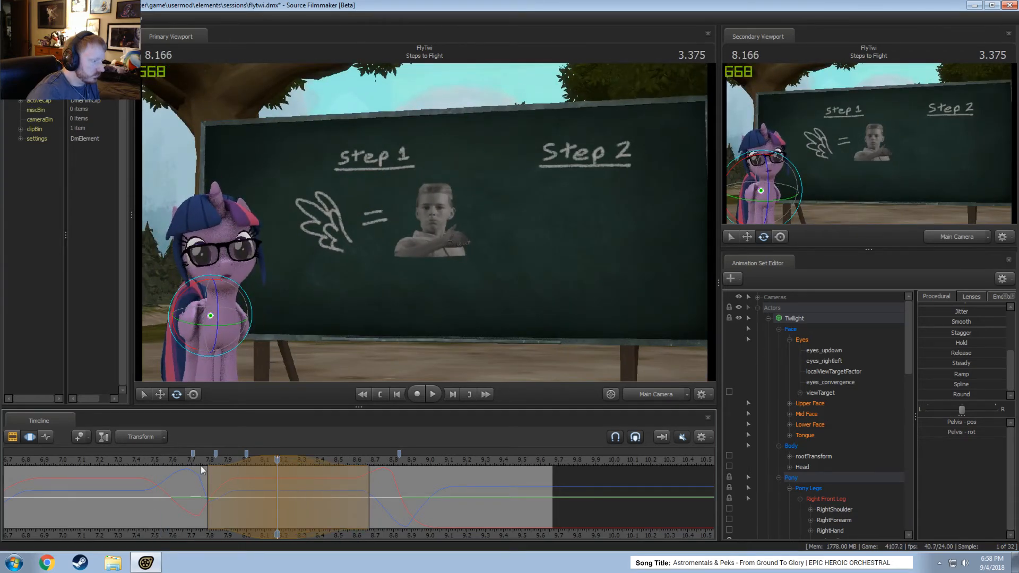
{"action": "key", "text": "space"}
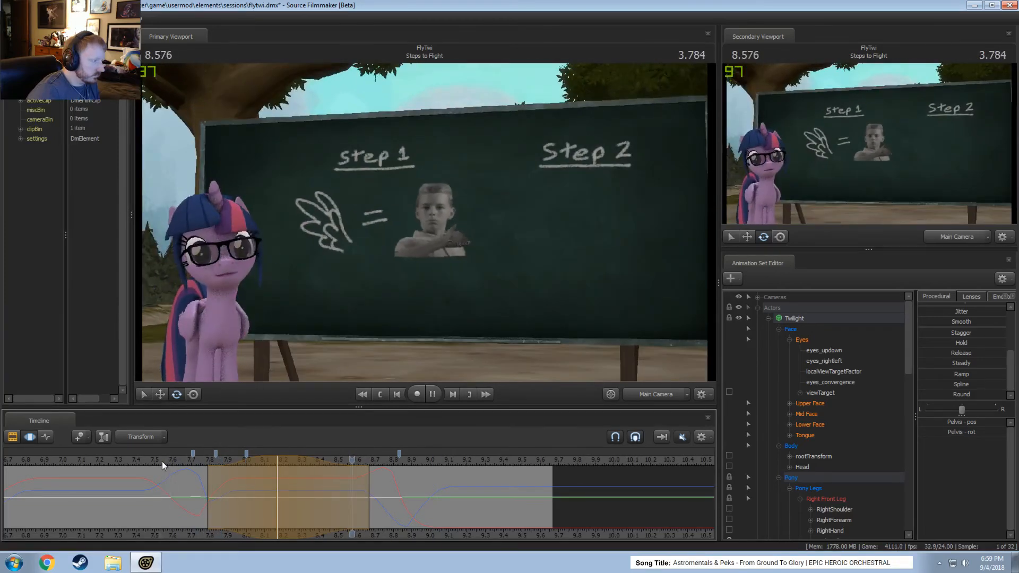
- Compare the poses at 8.166 and about 8.6 seconds, tilt Twilight's head slightly down at 8.166, and replay
{"action": "left_click", "coordinate": [283, 486]}
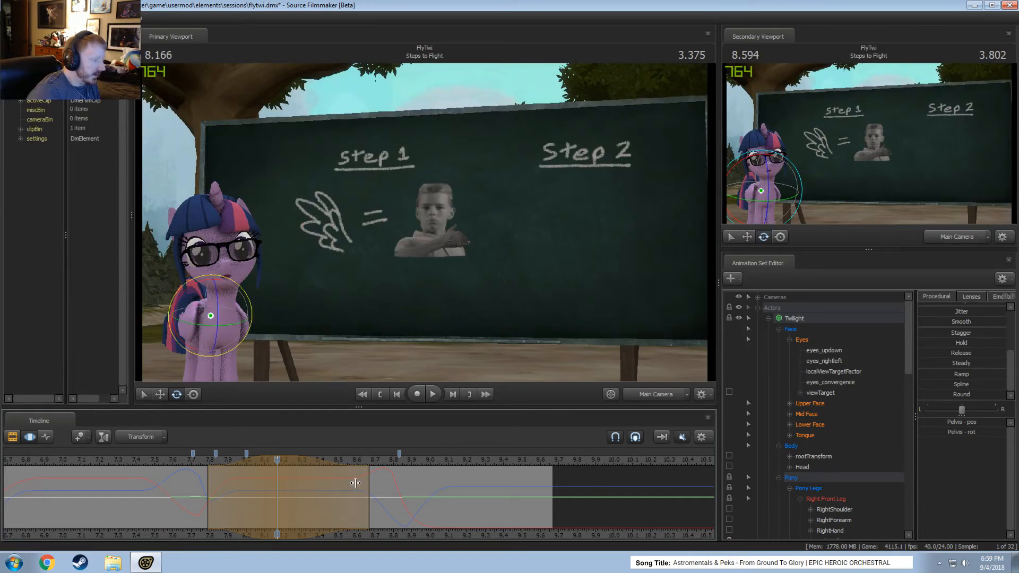
{"action": "left_click_drag", "start_coordinate": [357, 483], "coordinate": [290, 472]}
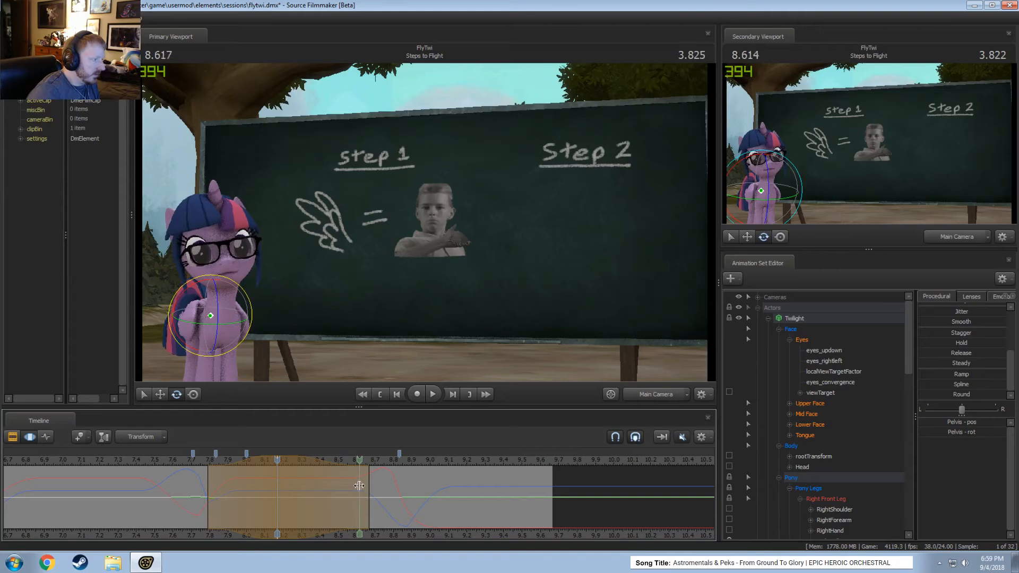
{"action": "left_click_drag", "start_coordinate": [359, 486], "coordinate": [357, 481]}
{"action": "left_click", "coordinate": [227, 277]}
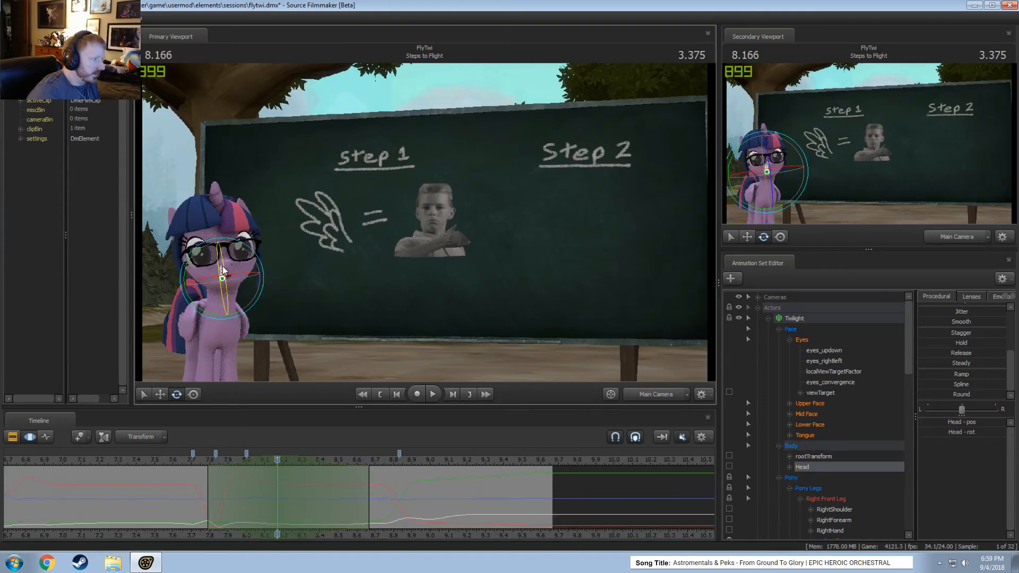
{"action": "left_click_drag", "start_coordinate": [223, 270], "coordinate": [225, 271]}
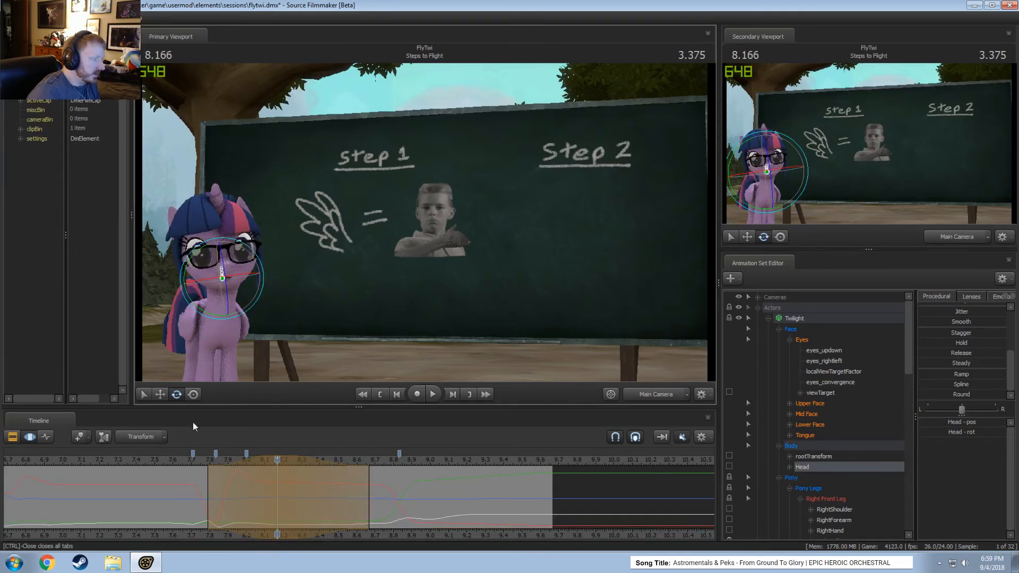
{"action": "key", "text": "space"}
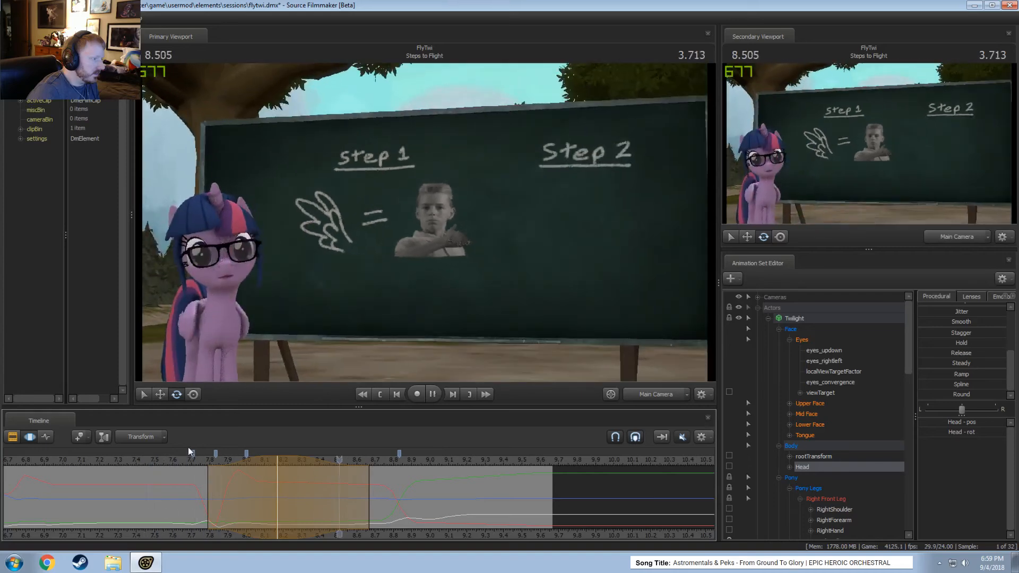
- Examine Twilight's head and body from the side in Work Camera between about 7.8 and 8.9 seconds
{"action": "left_click_drag", "start_coordinate": [276, 517], "coordinate": [414, 521]}
{"action": "left_click_drag", "start_coordinate": [599, 372], "coordinate": [425, 199]}
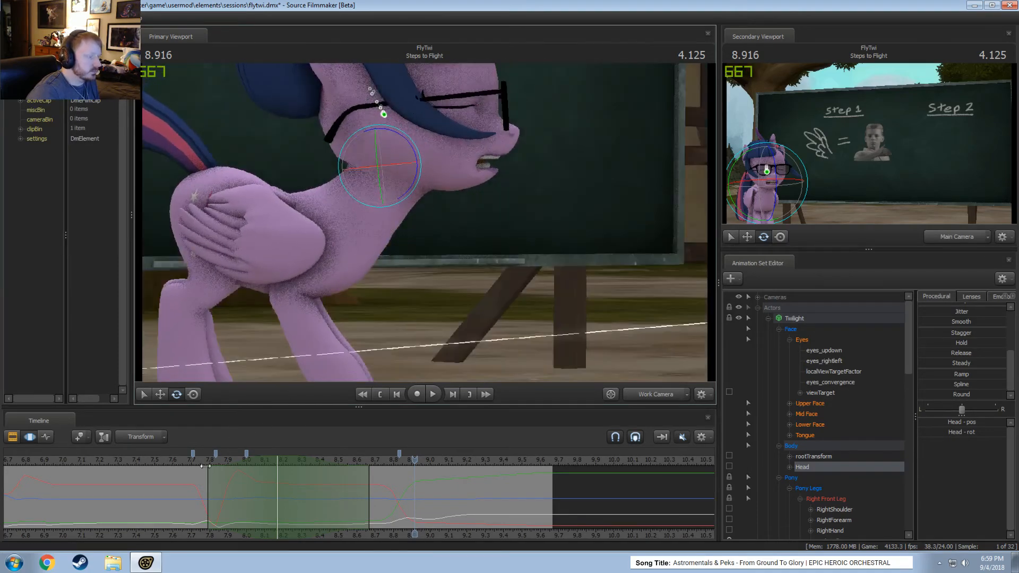
{"action": "left_click_drag", "start_coordinate": [403, 472], "coordinate": [278, 480]}
{"action": "key", "text": "e"}
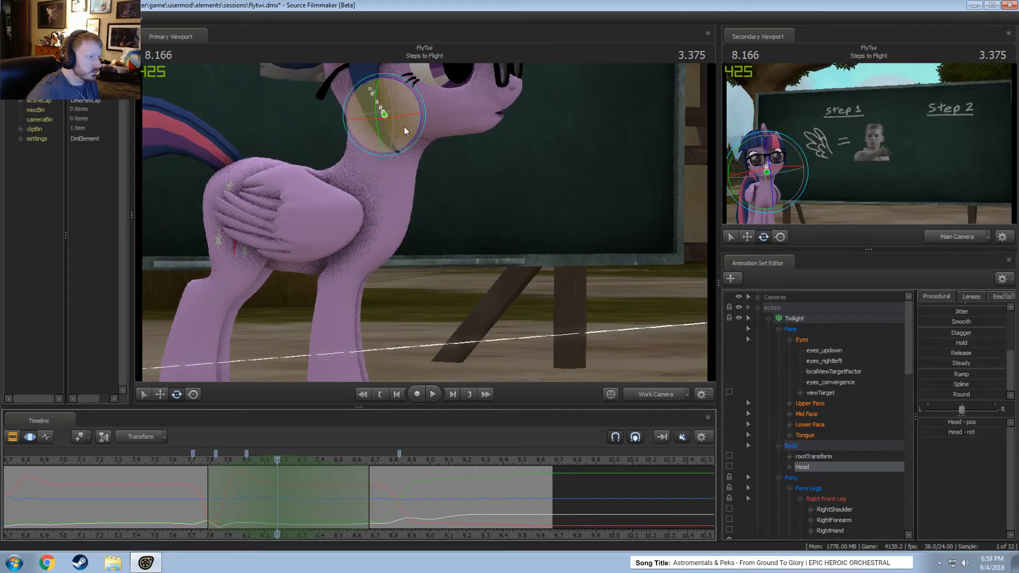
{"action": "left_click_drag", "start_coordinate": [419, 119], "coordinate": [422, 127]}
{"action": "left_click_drag", "start_coordinate": [254, 498], "coordinate": [326, 487]}
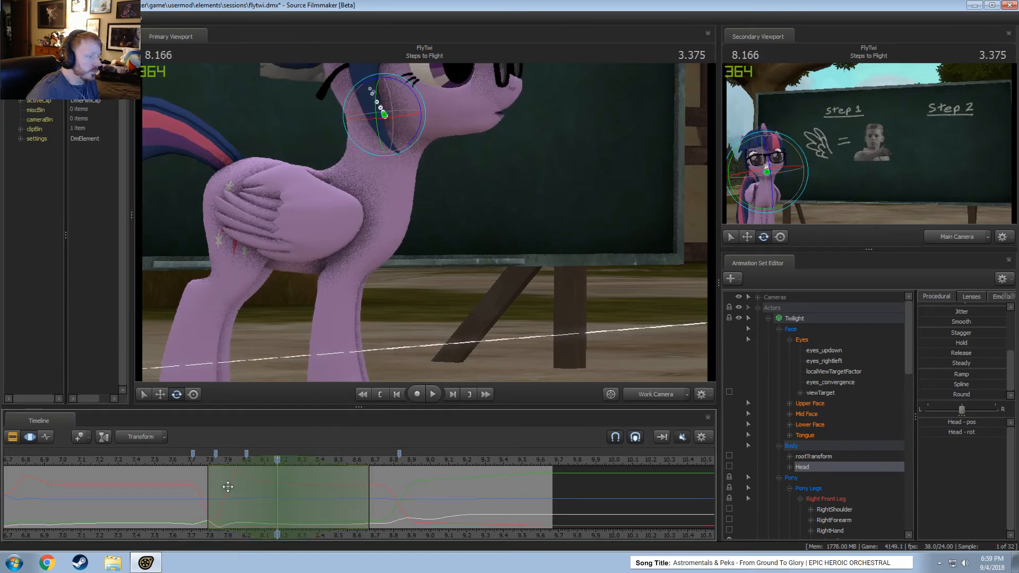
{"action": "left_click_drag", "start_coordinate": [228, 487], "coordinate": [273, 470]}
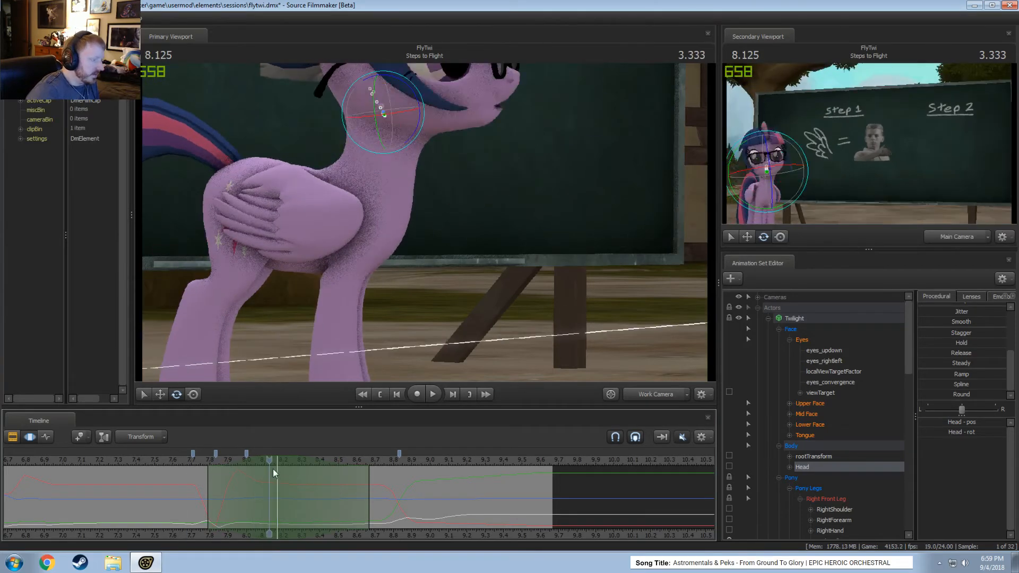
- Rotate both of Twilight's shoulders and both forearms slightly at 8.166 seconds, and replay the front leg motion
{"action": "left_click_drag", "start_coordinate": [403, 252], "coordinate": [441, 187]}
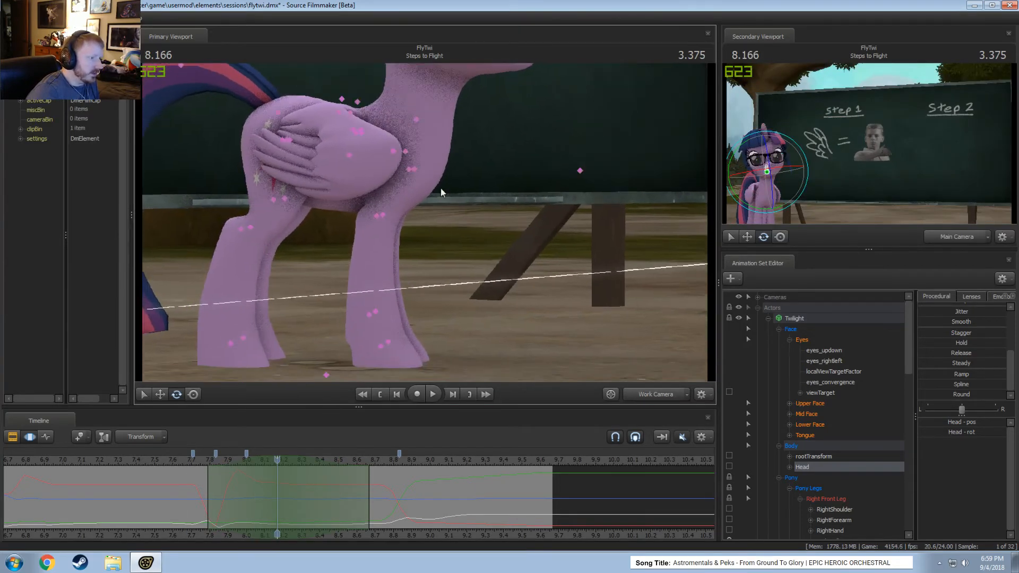
{"action": "left_click", "coordinate": [408, 166]}
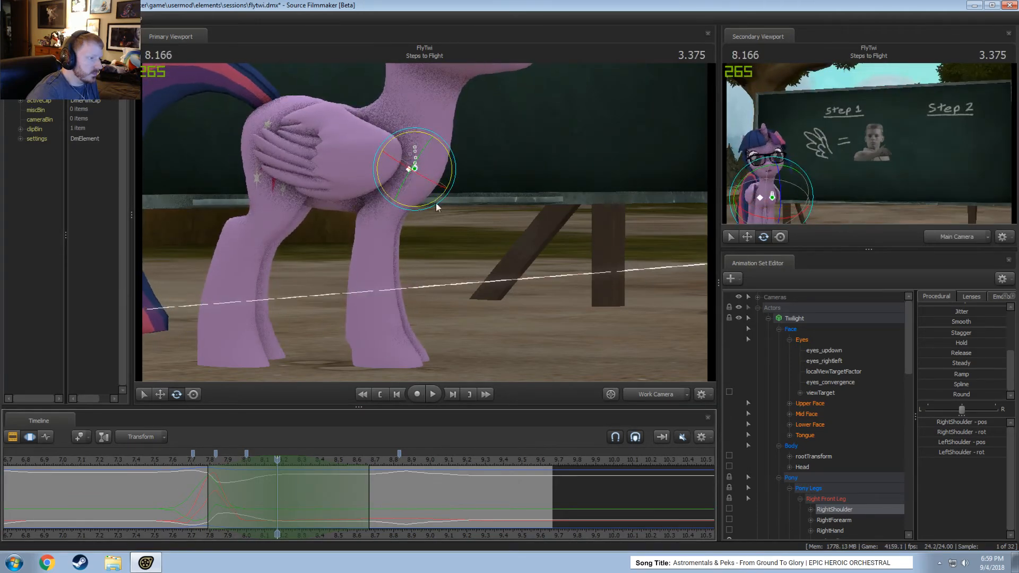
{"action": "left_click_drag", "start_coordinate": [447, 168], "coordinate": [452, 173]}
{"action": "left_click", "coordinate": [382, 212]}
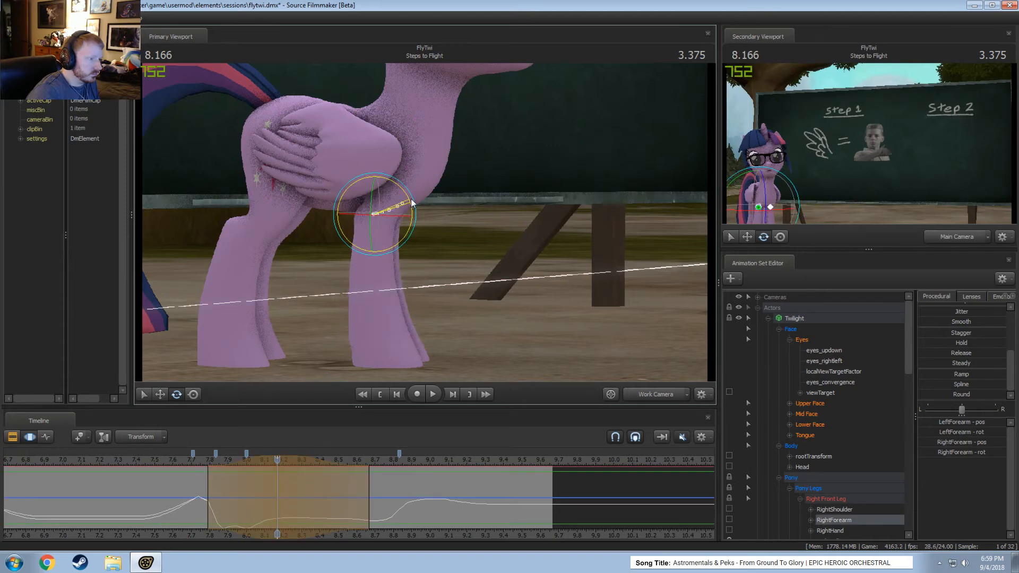
{"action": "left_click", "coordinate": [199, 462]}
{"action": "key", "text": "space"}
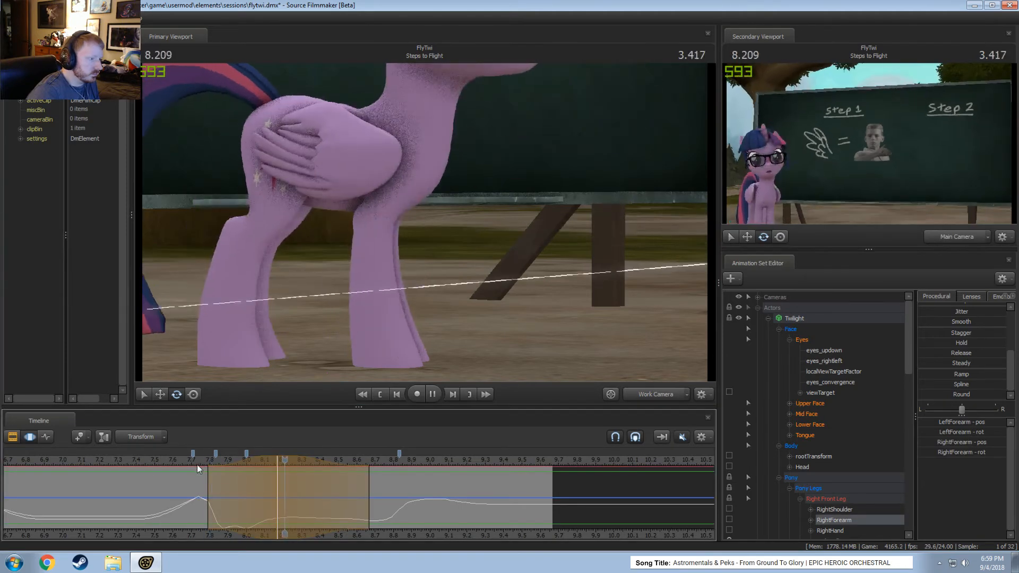
{"action": "key", "text": "space"}
{"action": "left_click_drag", "start_coordinate": [181, 460], "coordinate": [277, 465]}
- Rotate both of Twilight's thighs slightly at 8.166 seconds
{"action": "left_click_drag", "start_coordinate": [392, 228], "coordinate": [422, 223], "text": "alt"}
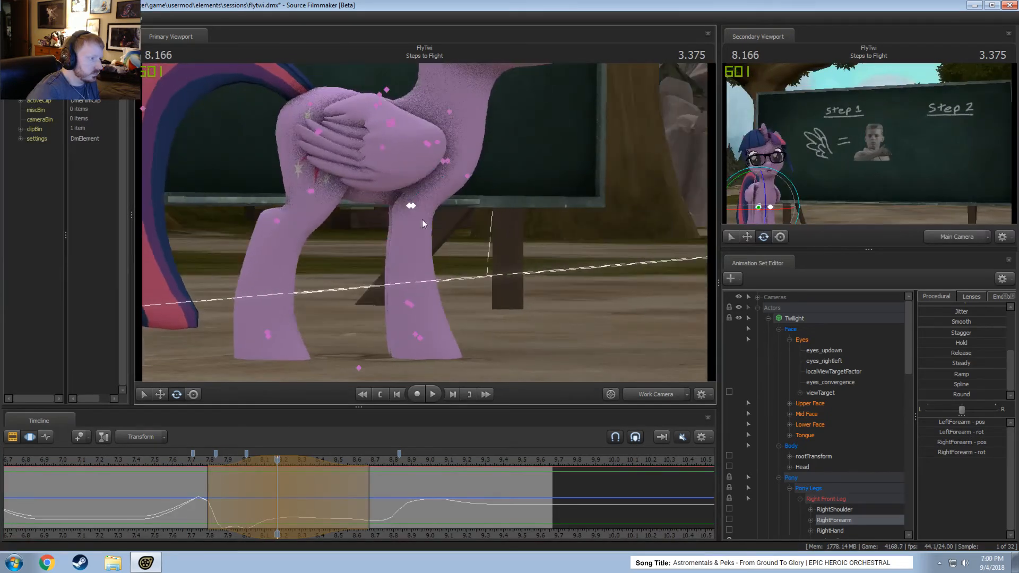
{"action": "left_click", "coordinate": [318, 133], "text": "ctrl"}
{"action": "left_click", "coordinate": [318, 133], "text": "ctrl+shift"}
{"action": "left_click_drag", "start_coordinate": [400, 266], "coordinate": [389, 267]}
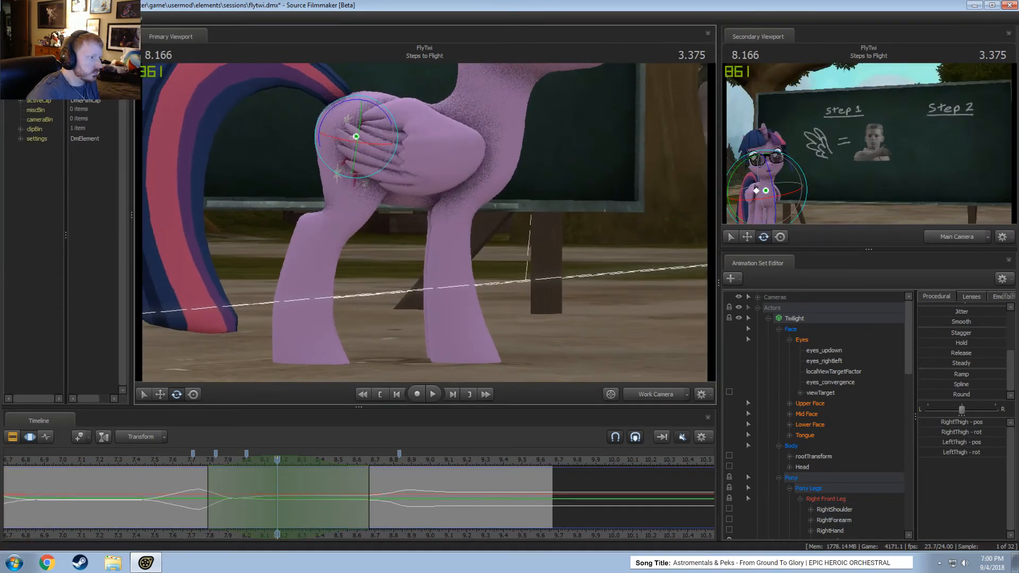
{"action": "left_click_drag", "start_coordinate": [395, 122], "coordinate": [397, 127]}
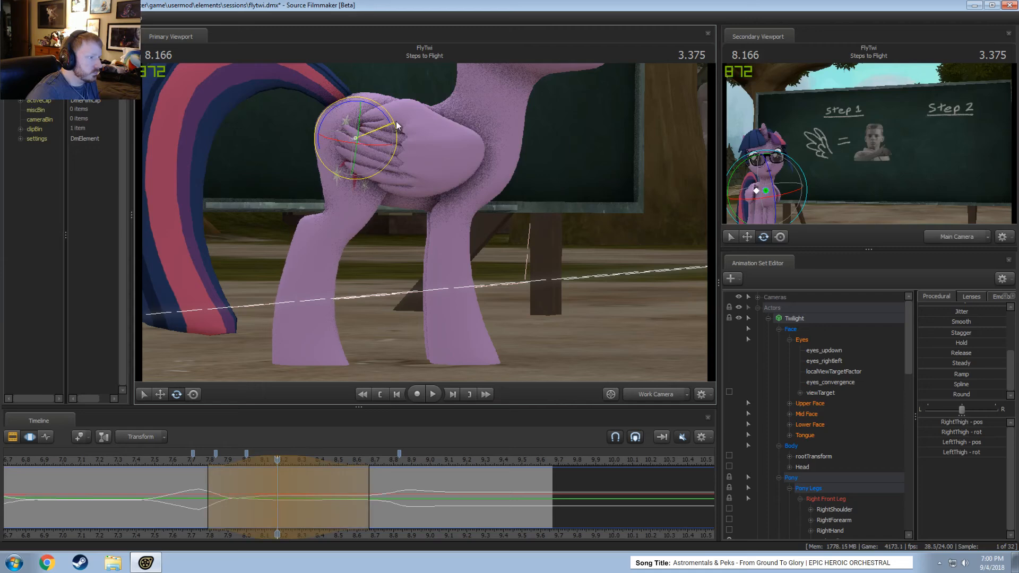
- Rotate Twilight's lower hind leg joints, Leg1 and Leg2, slightly at 8.166 seconds, and replay the hind leg motion in Work Camera
{"action": "left_click", "coordinate": [352, 197]}
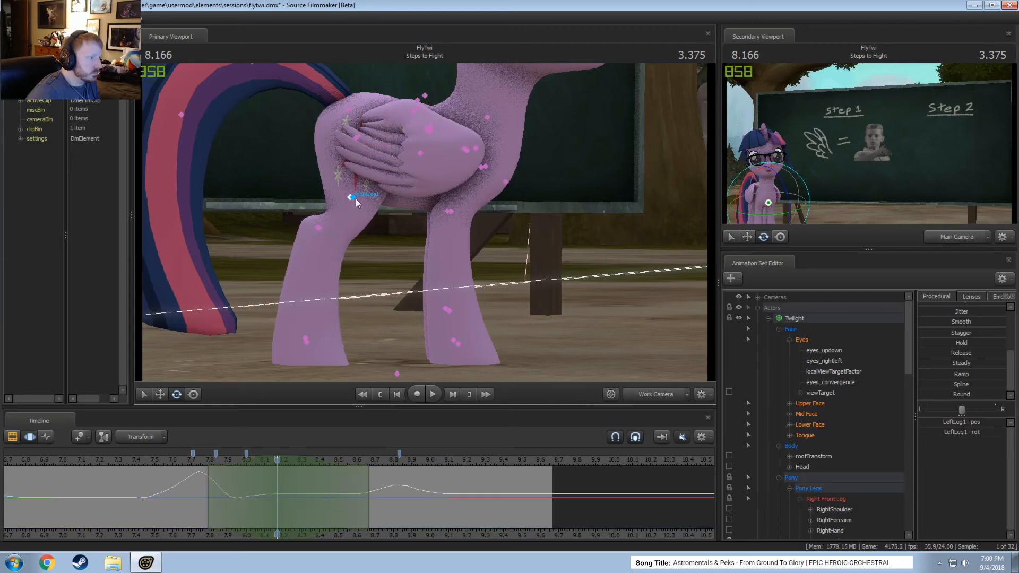
{"action": "left_click_drag", "start_coordinate": [390, 184], "coordinate": [391, 190]}
{"action": "left_click", "coordinate": [317, 226]}
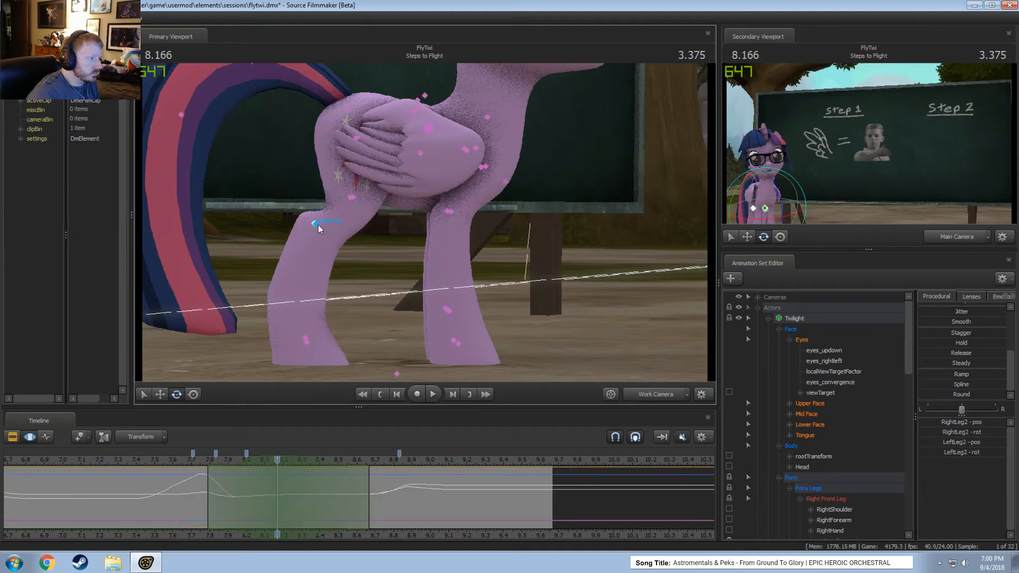
{"action": "left_click_drag", "start_coordinate": [355, 225], "coordinate": [356, 216]}
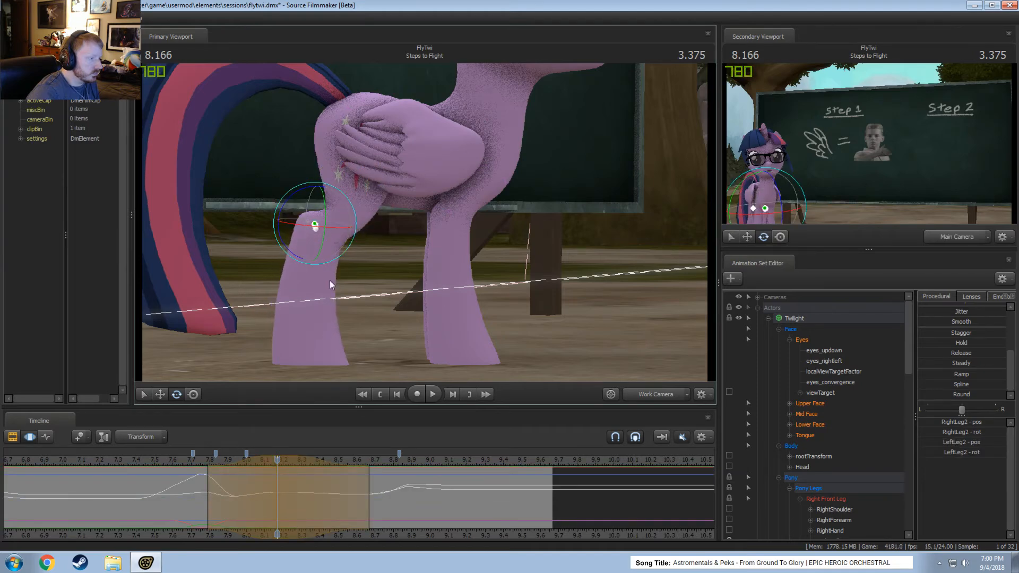
{"action": "left_click", "coordinate": [191, 461]}
{"action": "key", "text": "space"}
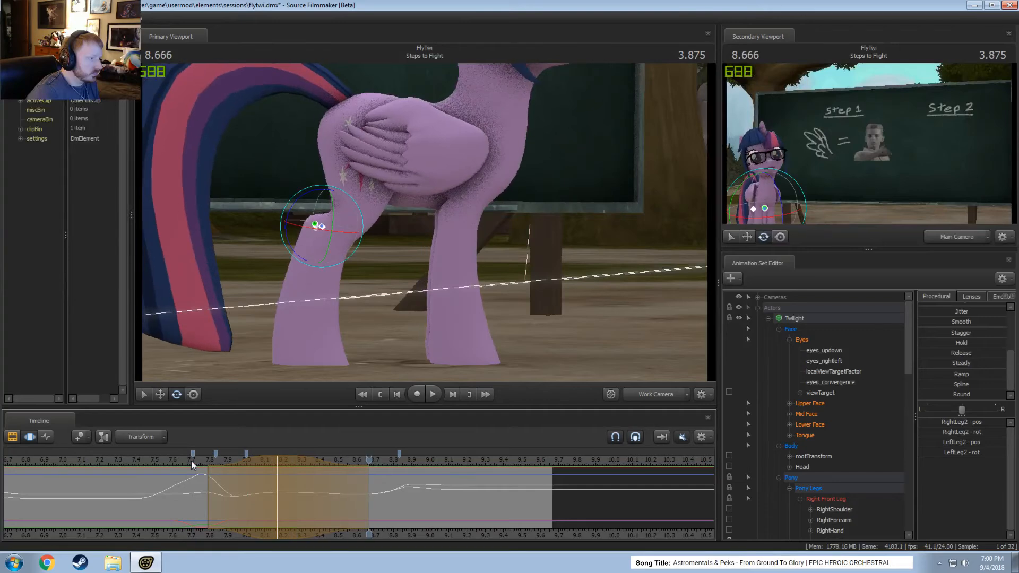
{"action": "key", "text": "space"}
{"action": "key", "text": "space"}
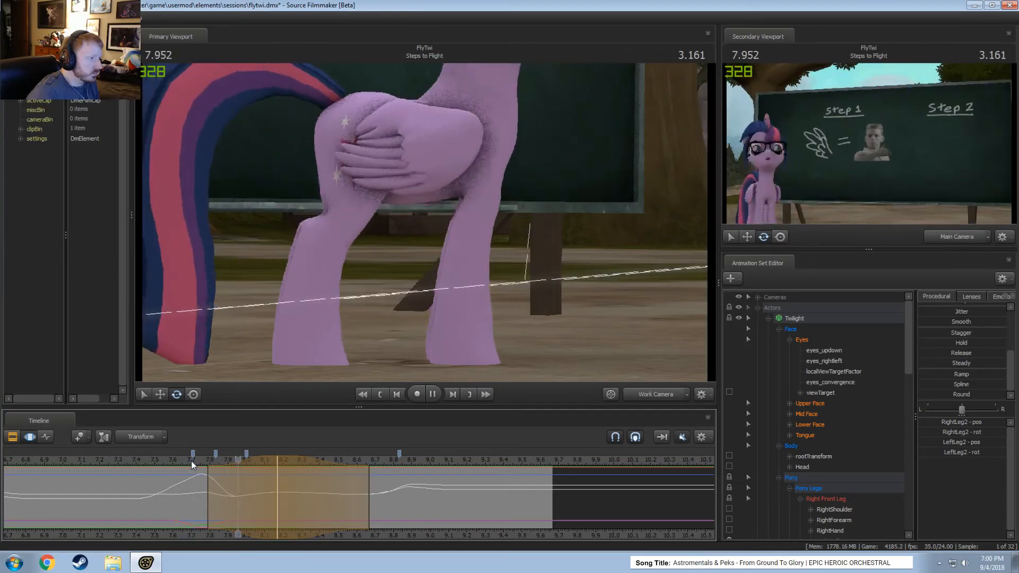
{"action": "key", "text": "space"}
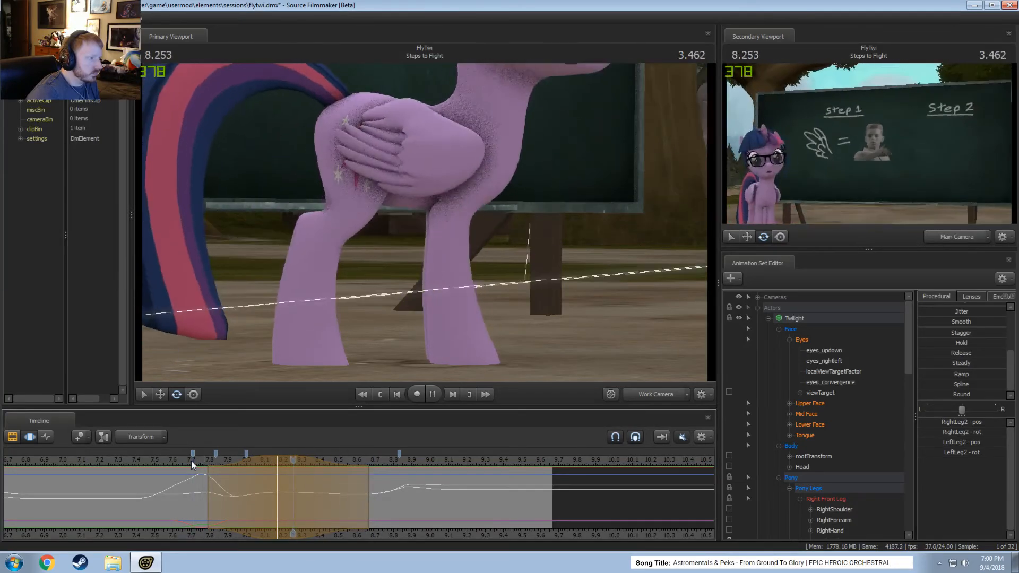
- Replay Twilight's body and leg motion between about 7.7 and 8.666 seconds in Main Camera
{"action": "left_click", "coordinate": [610, 394]}
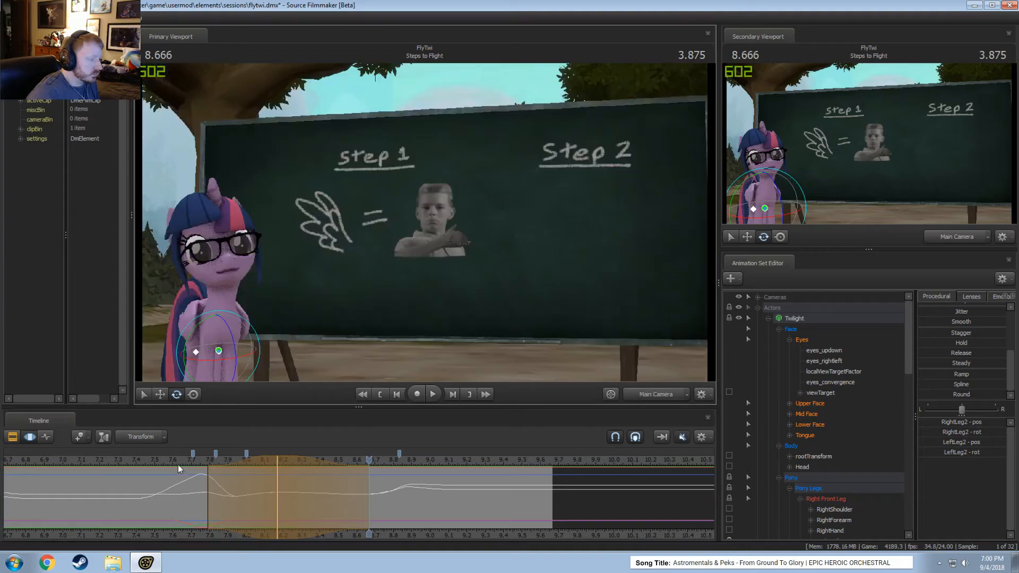
{"action": "key", "text": "space"}
{"action": "key", "text": "space"}
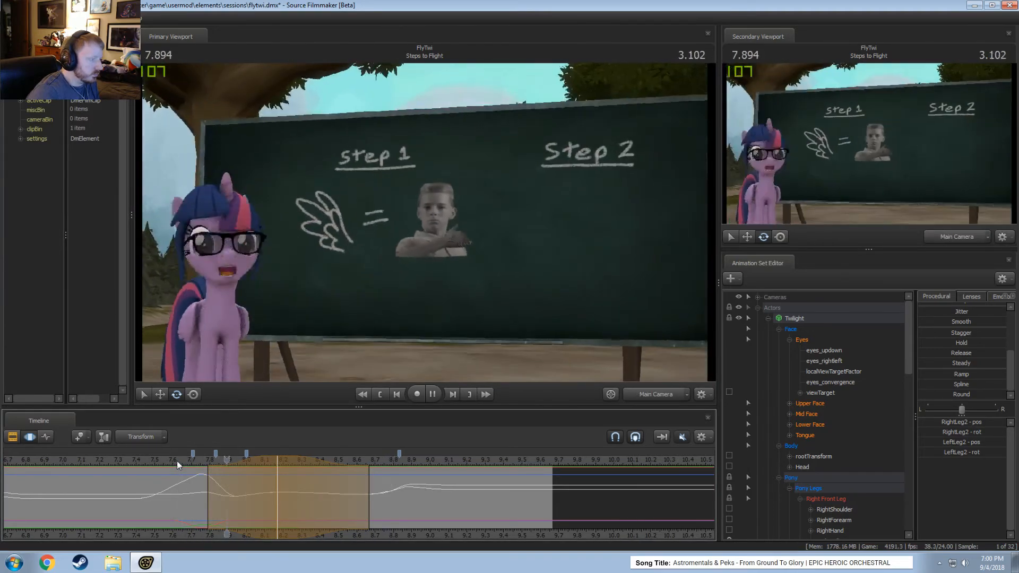
{"action": "key", "text": "space"}
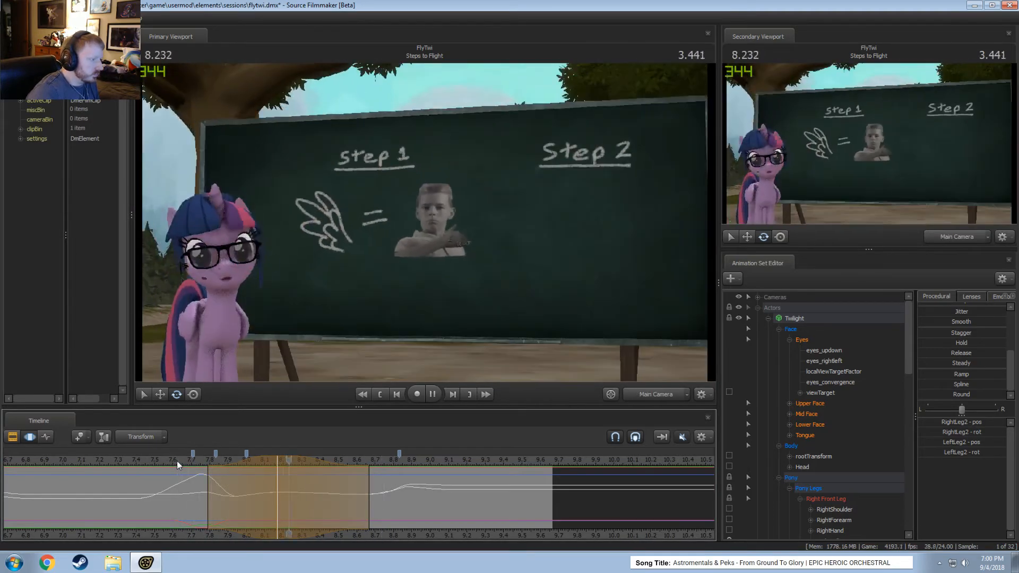
{"action": "key", "text": "space"}
- Centre the time selection's peak at 8.666 seconds, with falloff starting at about 8.1 and ending at about 8.9 seconds
{"action": "left_click", "coordinate": [354, 489]}
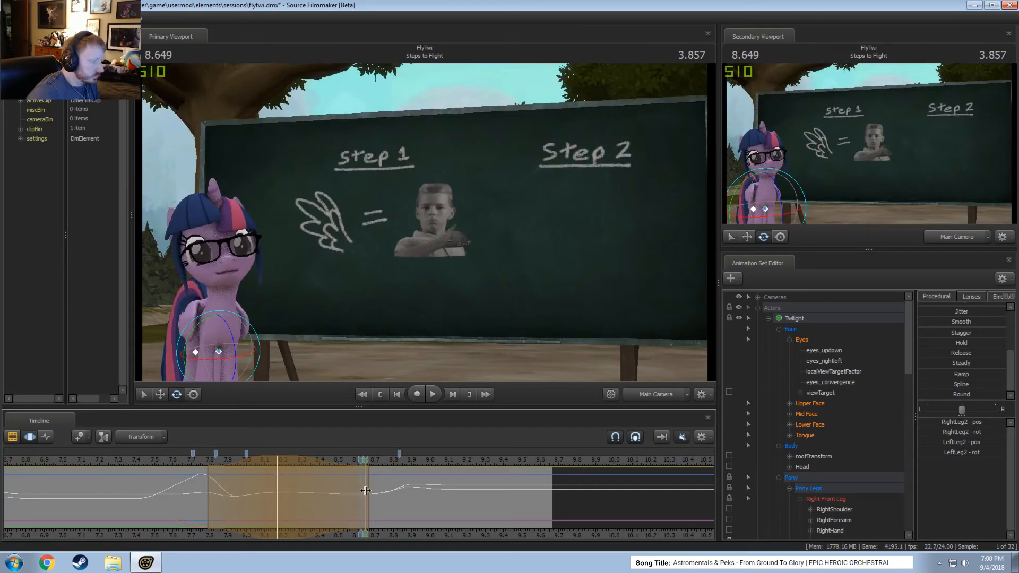
{"action": "left_click", "coordinate": [354, 490]}
{"action": "left_click", "coordinate": [367, 492]}
{"action": "scroll", "coordinate": [366, 492], "scroll_direction": "up", "scroll_amount": 2}
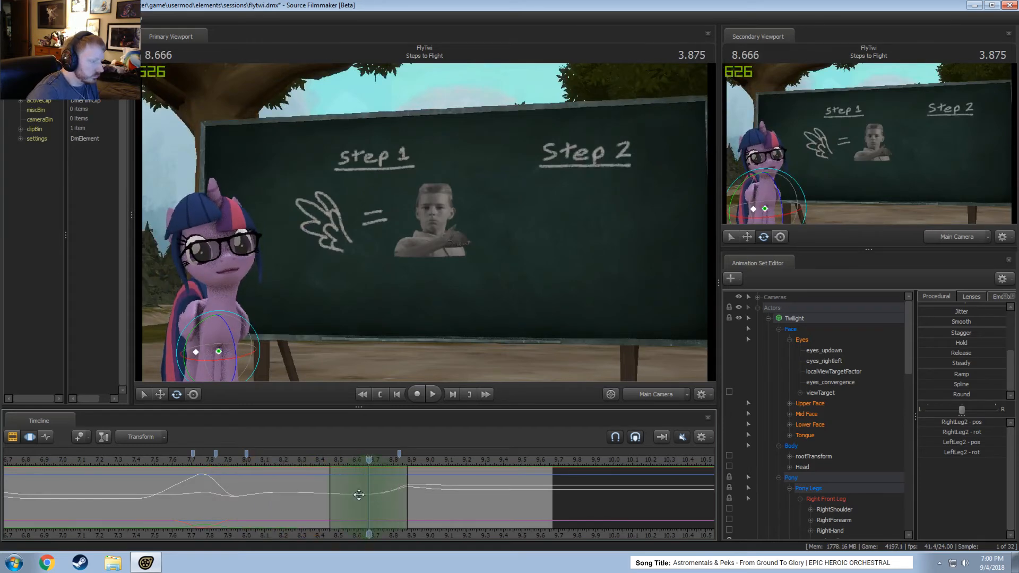
{"action": "left_click_drag", "start_coordinate": [320, 492], "coordinate": [266, 492]}
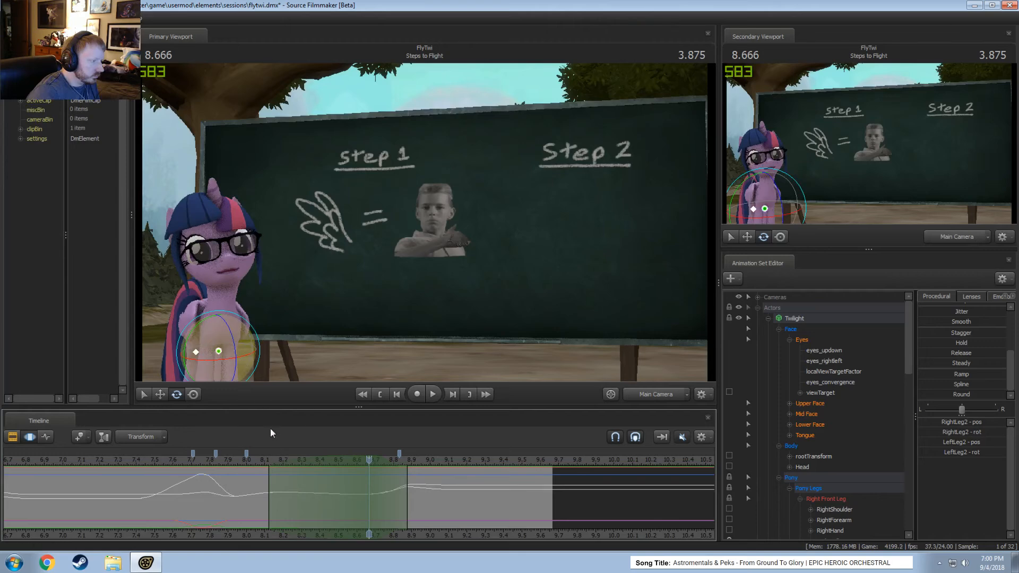
- Tilt Twilight's head slightly down at 8.666 seconds, and replay the motion in Main Camera
{"action": "left_click", "coordinate": [223, 276]}
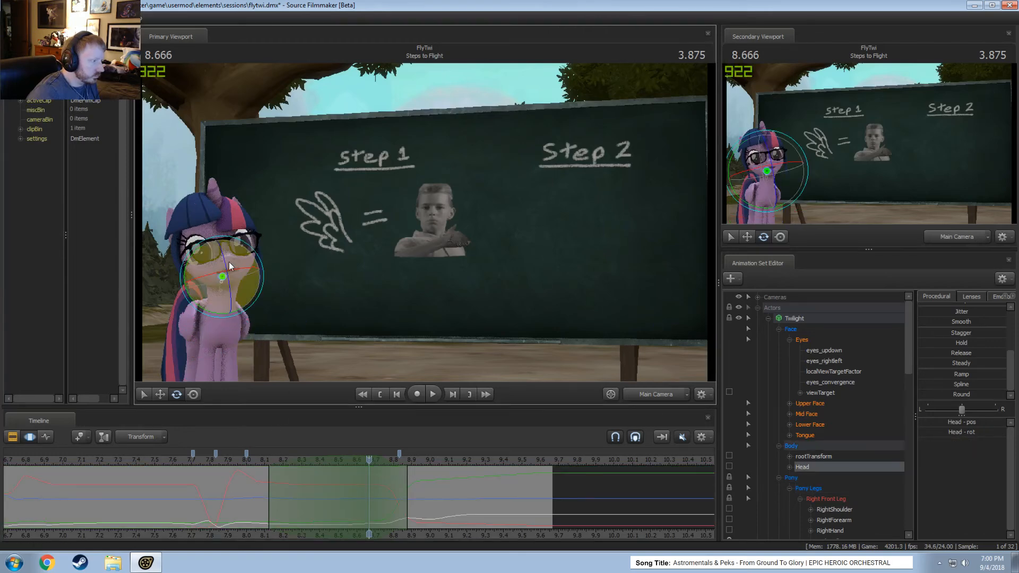
{"action": "left_click_drag", "start_coordinate": [225, 260], "coordinate": [226, 264]}
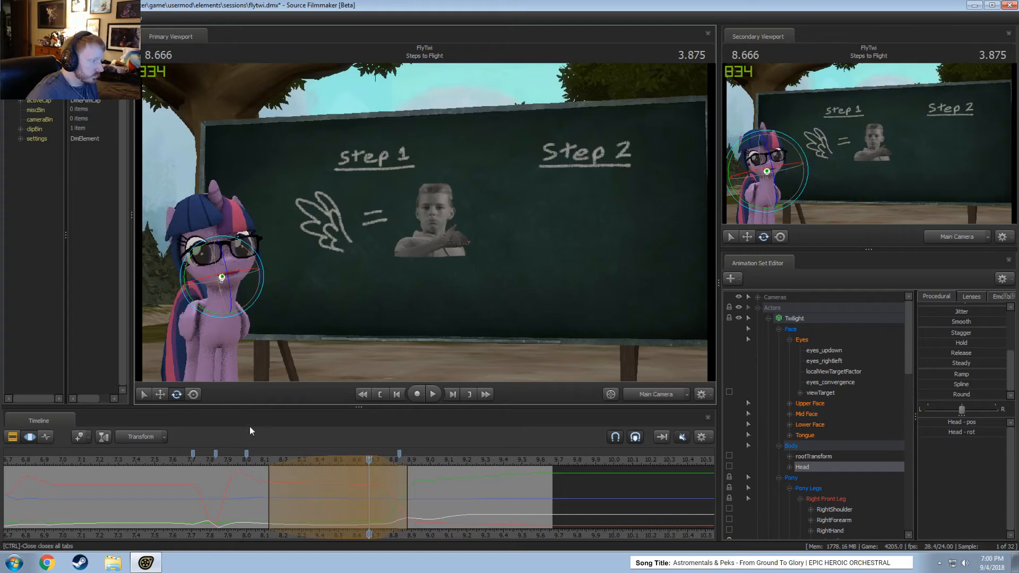
{"action": "left_click", "coordinate": [222, 458]}
{"action": "key", "text": "space"}
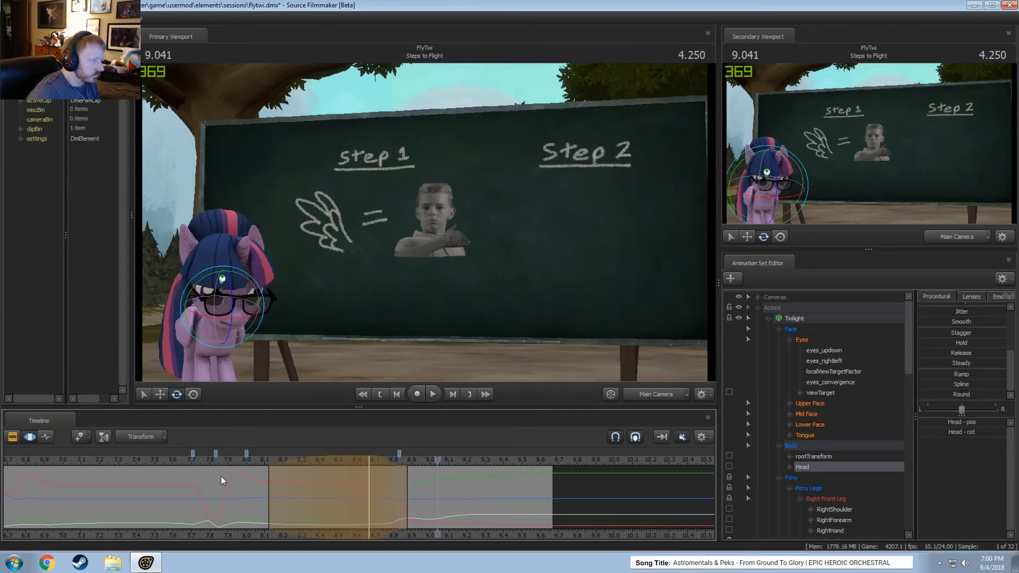
{"action": "left_click", "coordinate": [202, 463]}
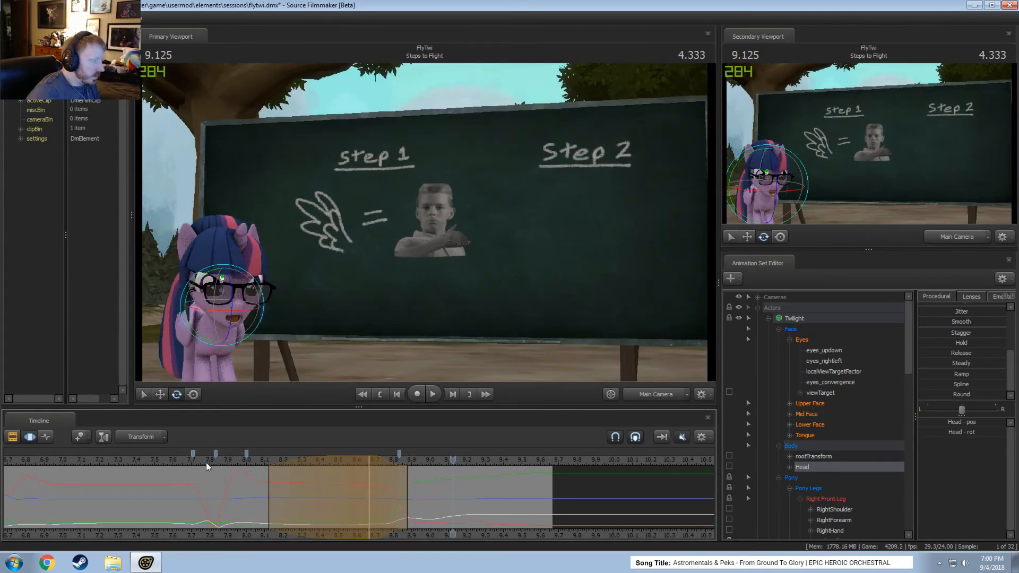
{"action": "left_click", "coordinate": [206, 462]}
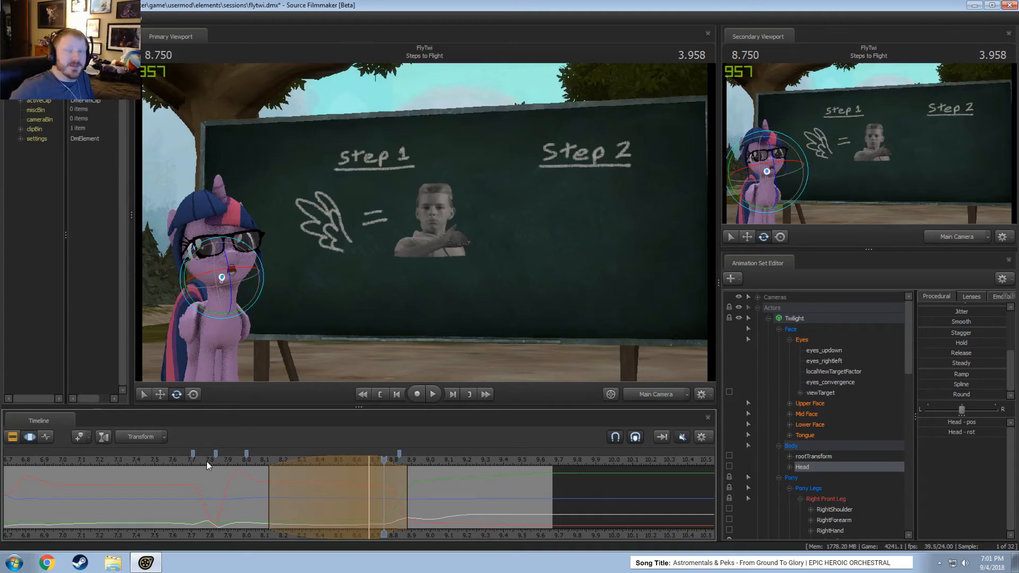
- Examine Twilight's legs and stance from the front and the side in Work Camera at 8.75 seconds
{"action": "left_click", "coordinate": [308, 496]}
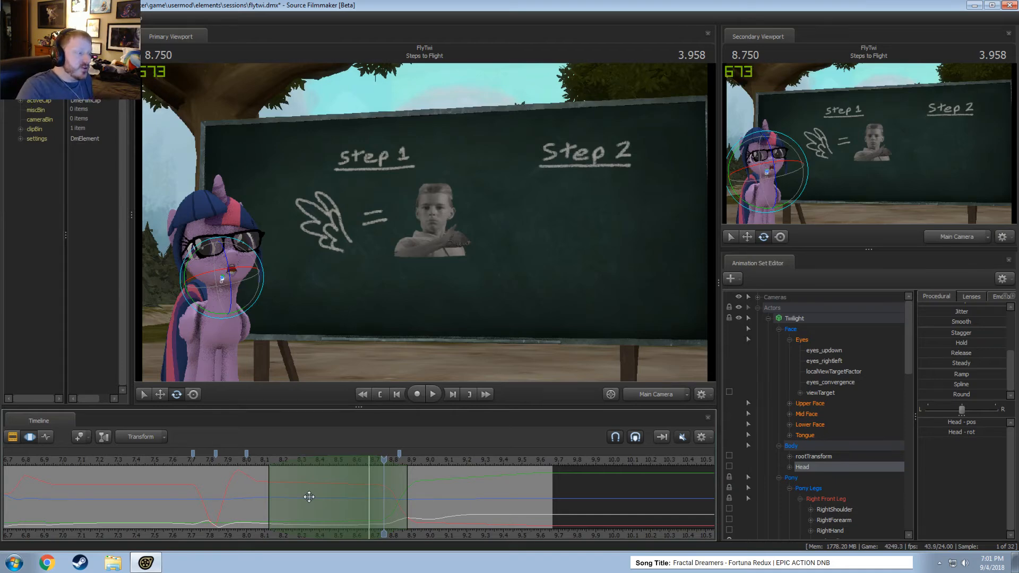
{"action": "left_click", "coordinate": [656, 398]}
{"action": "left_click_drag", "start_coordinate": [600, 319], "coordinate": [533, 371]}
{"action": "key", "text": "w"}
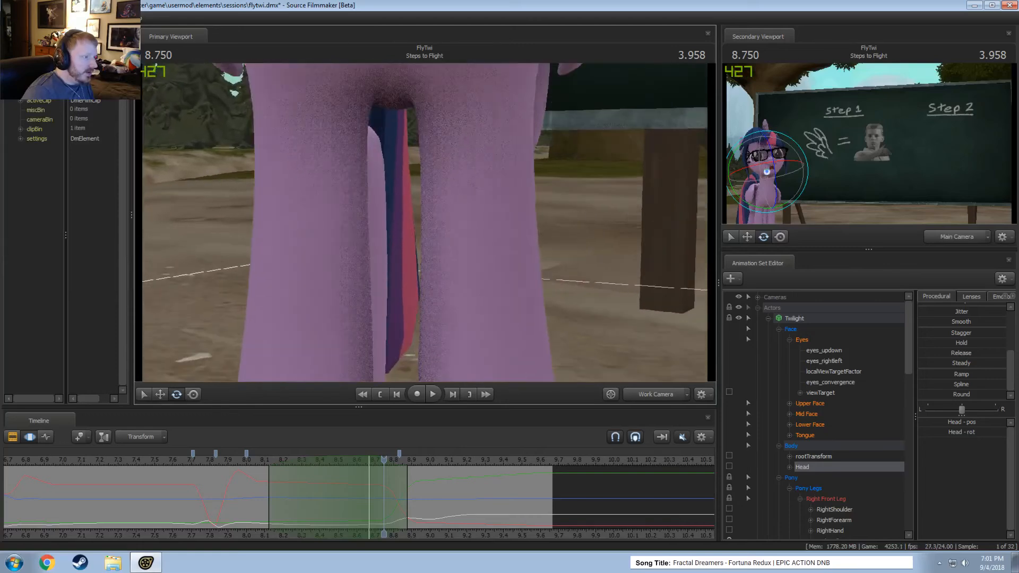
{"action": "key", "text": "s"}
{"action": "mouse_move", "coordinate": [424, 226]}
{"action": "left_mouse_down"}
{"action": "mouse_move", "coordinate": [477, 226]}
{"action": "mouse_move", "coordinate": [424, 222]}
{"action": "left_mouse_up"}
{"action": "key", "text": "a"}
{"action": "key", "text": "a"}
{"action": "key", "text": "a"}
{"action": "key", "text": "s"}
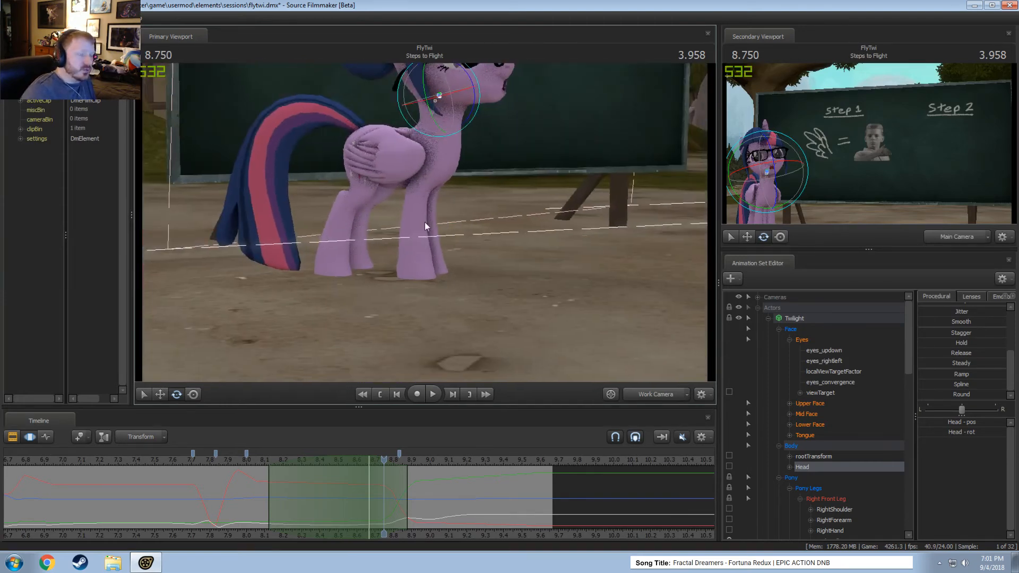
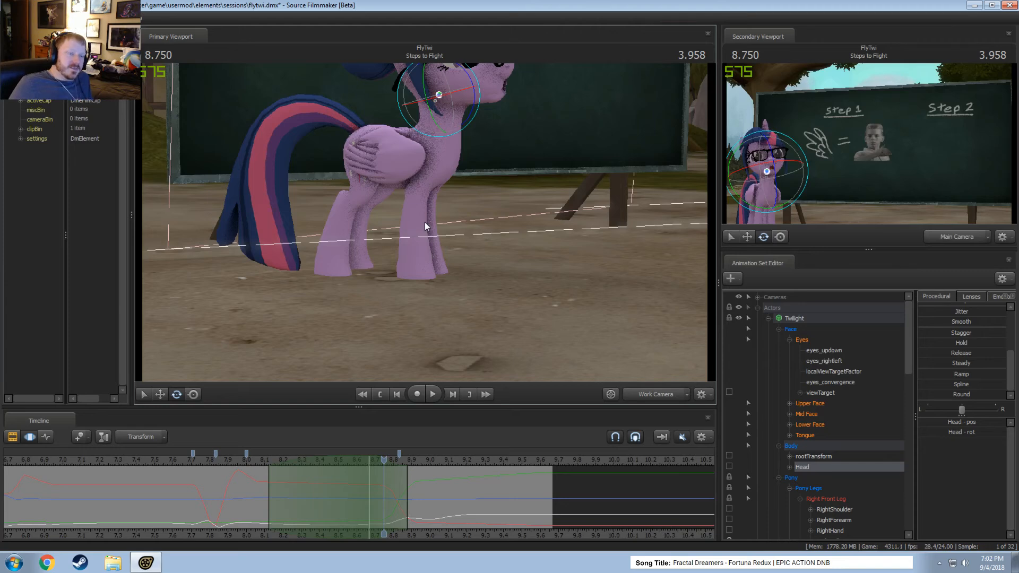
- Set the time selection from about 8.4 to 8.9 seconds, and replay the shot in Work Camera to check Twilight's hooves
{"action": "left_click", "coordinate": [322, 460]}
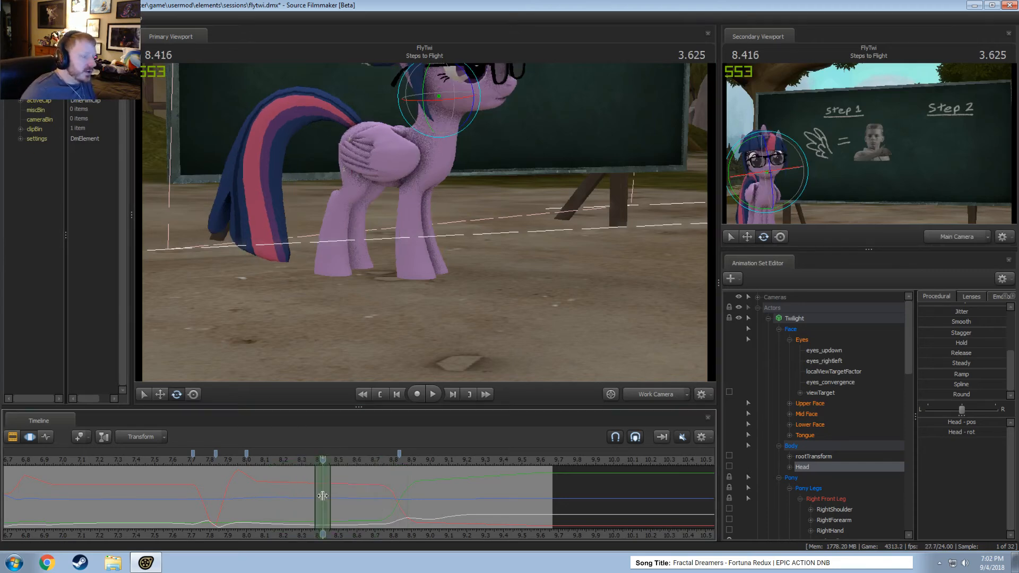
{"action": "left_click_drag", "start_coordinate": [300, 457], "coordinate": [341, 462]}
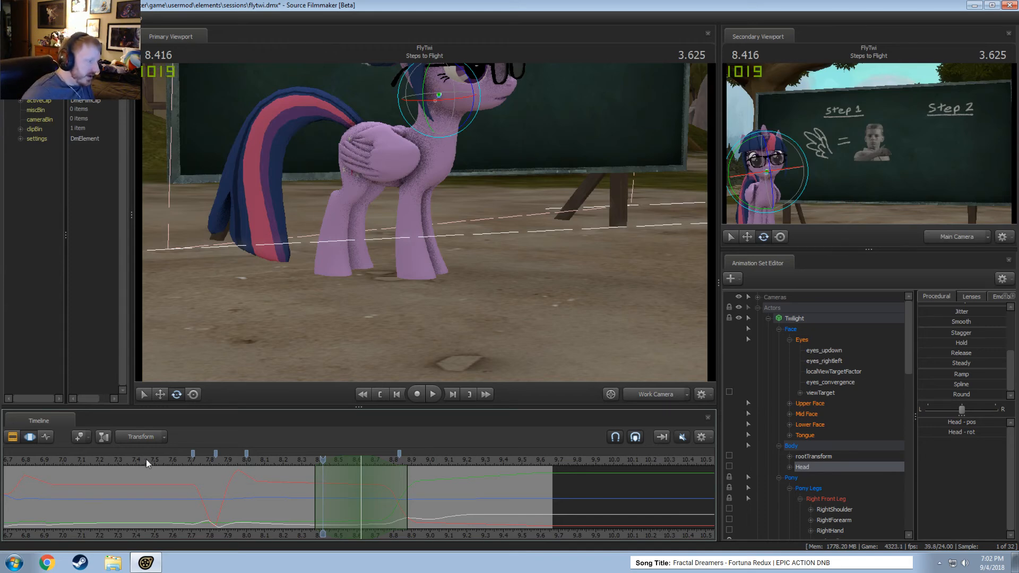
{"action": "left_click", "coordinate": [47, 459]}
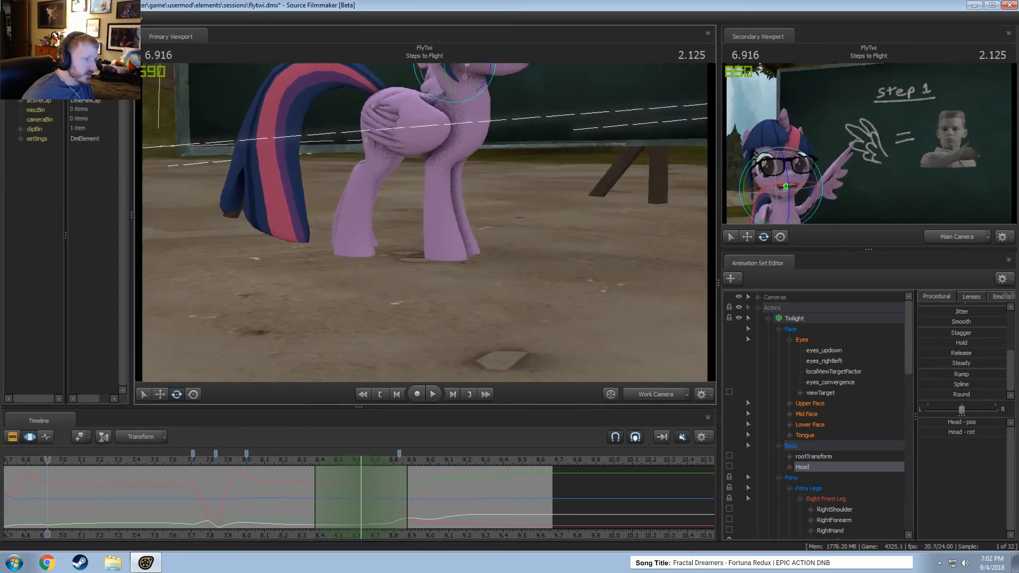
{"action": "key", "text": "space"}
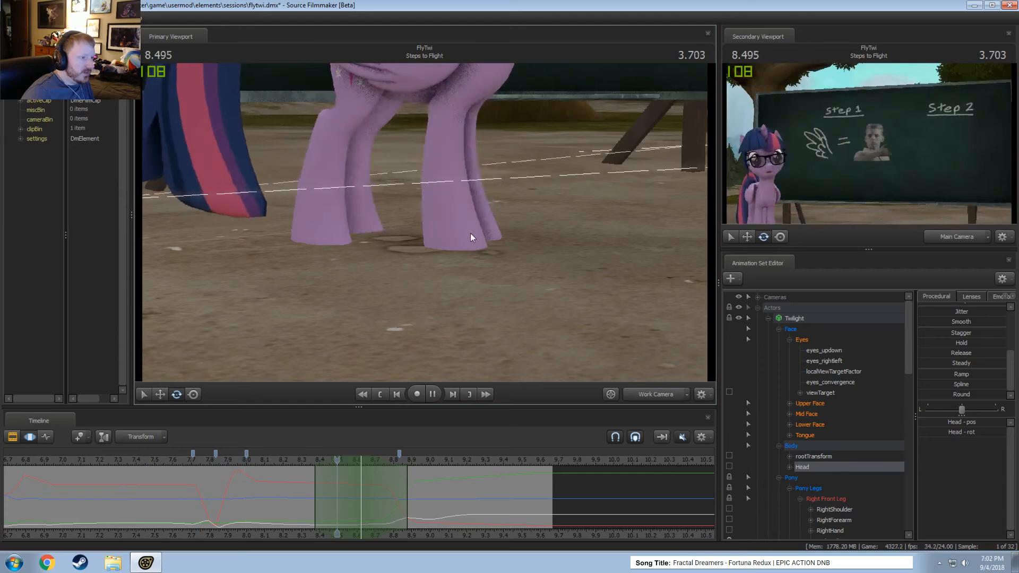
{"action": "key", "text": "space"}
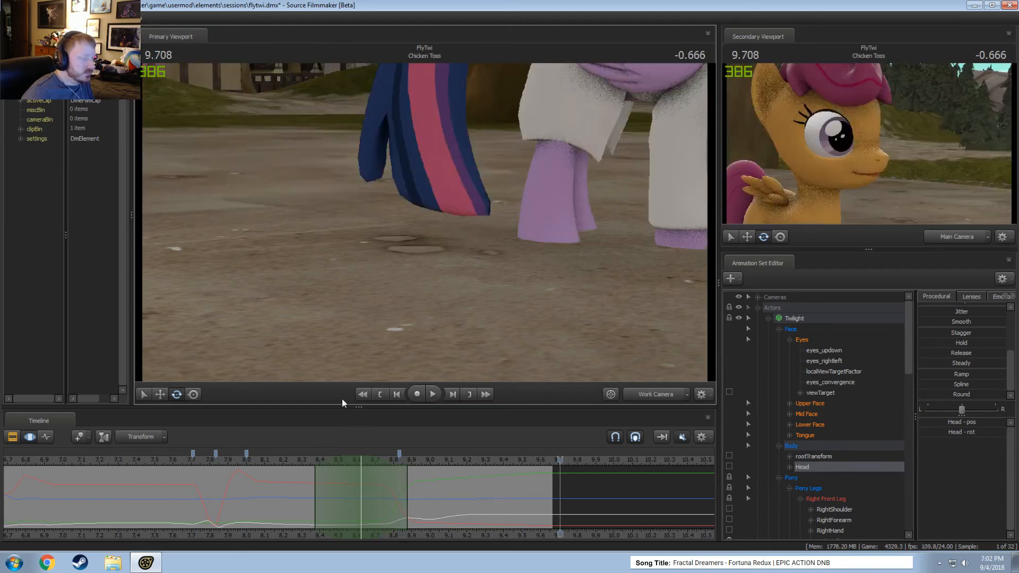
{"action": "scroll", "coordinate": [222, 489], "scroll_direction": "down", "scroll_amount": 6}
{"action": "left_click", "coordinate": [209, 459]}
{"action": "key", "text": "space"}
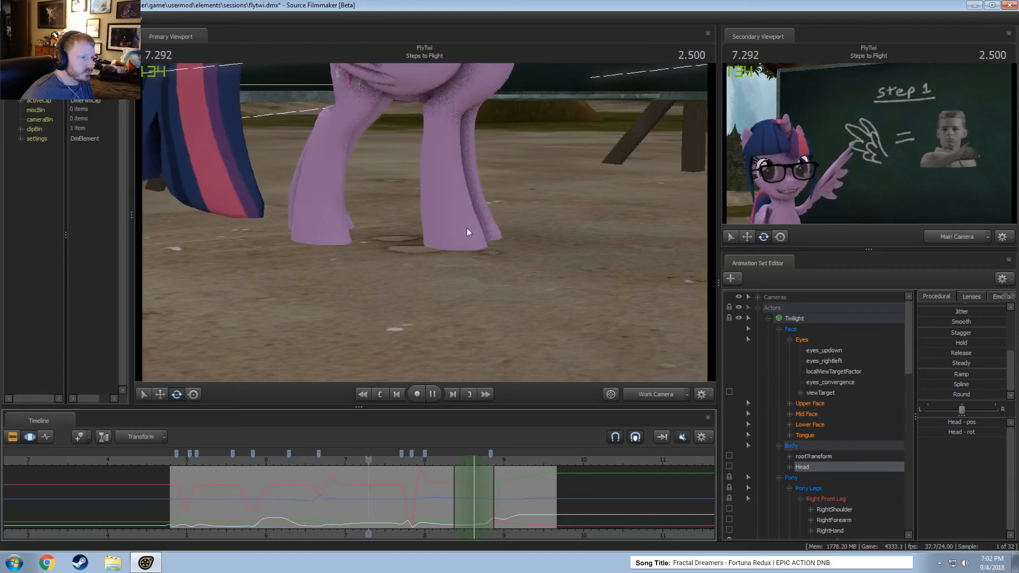
{"action": "left_click", "coordinate": [329, 467]}
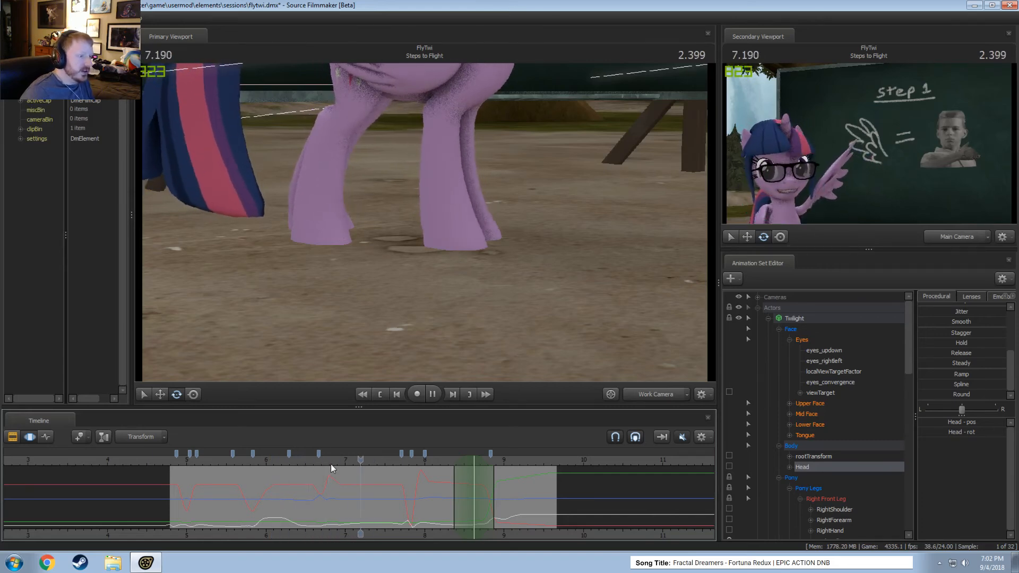
{"action": "key", "text": "space"}
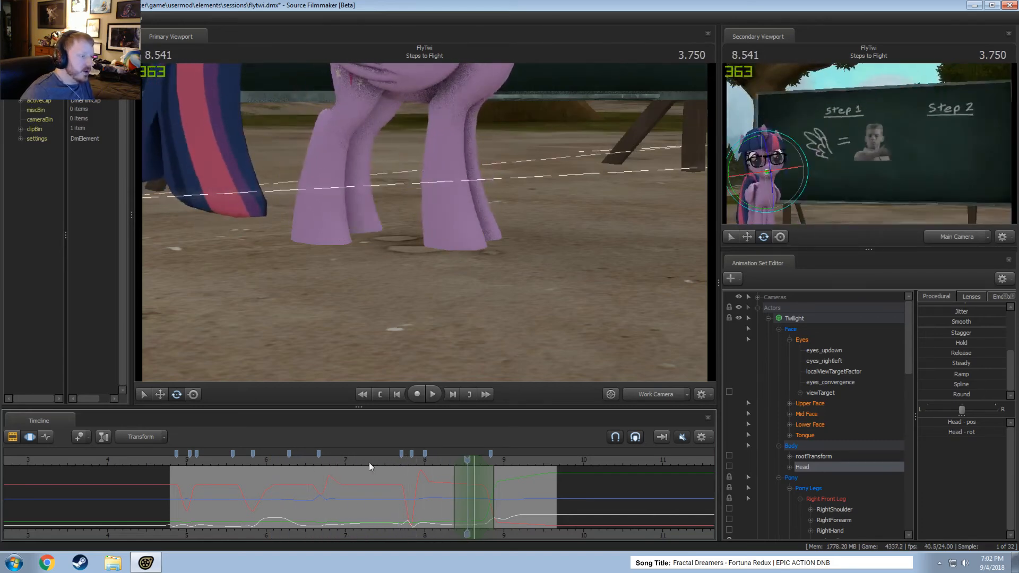
- Go to 8.083 seconds and view Twilight's pose there in Main Camera
{"action": "left_click_drag", "start_coordinate": [368, 463], "coordinate": [430, 467]}
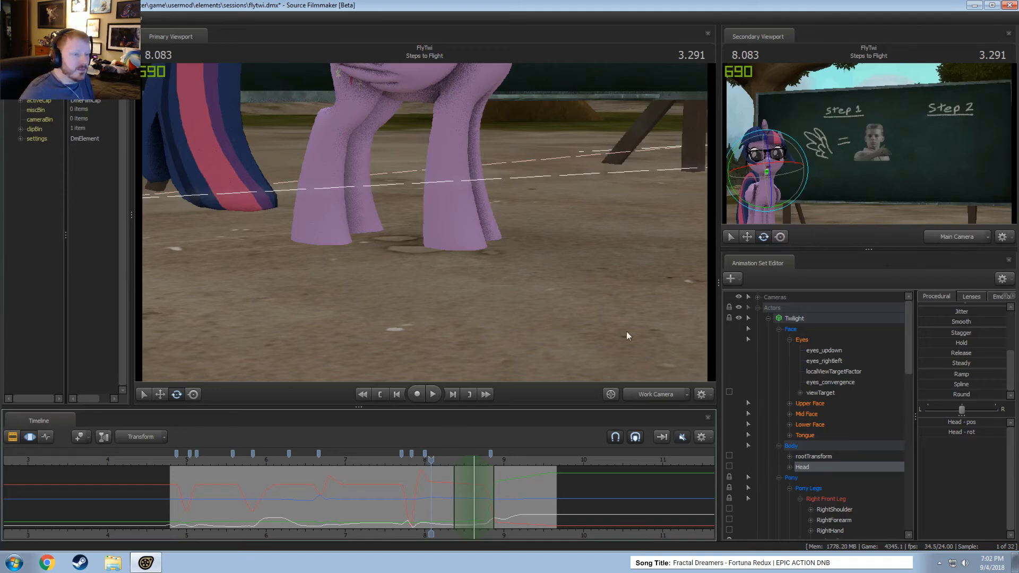
{"action": "left_click", "coordinate": [677, 387]}
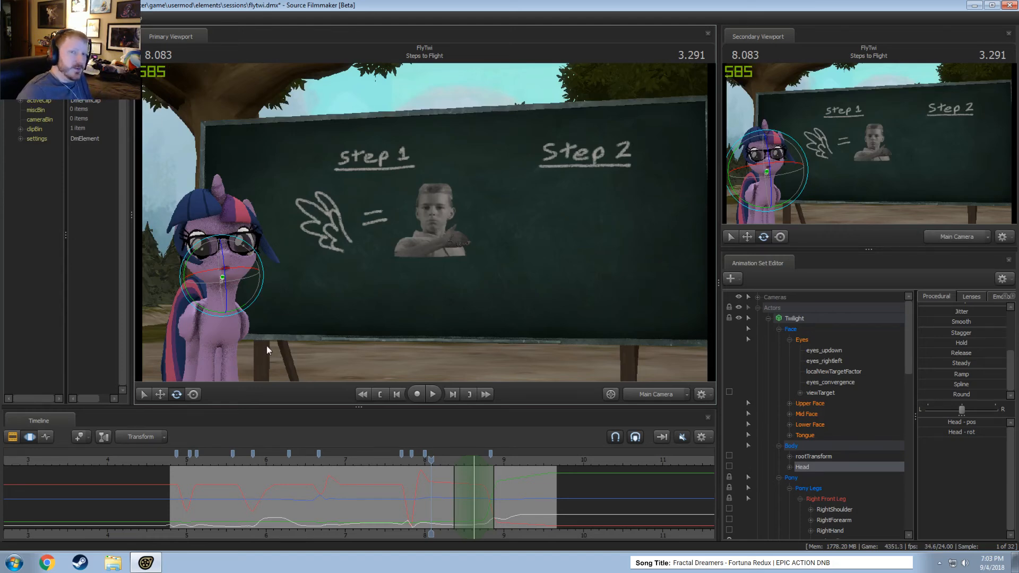
{"action": "middle_click_drag", "start_coordinate": [508, 531], "coordinate": [366, 511]}
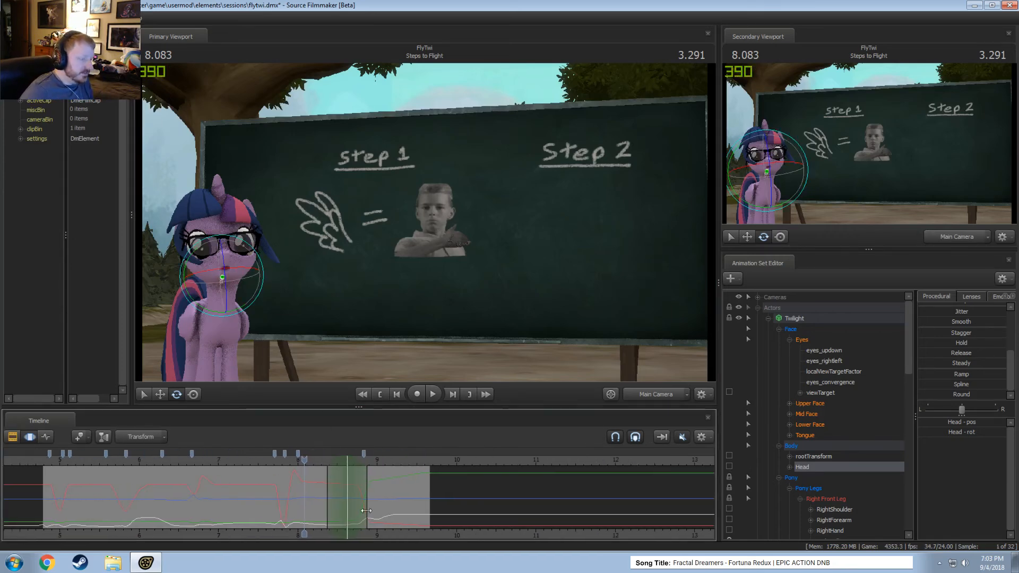
- Replay the Steps to Flight shot twice from about 7.5 seconds in Main Camera, and return to 8.041 seconds
{"action": "left_click", "coordinate": [263, 460]}
{"action": "key", "text": "space"}
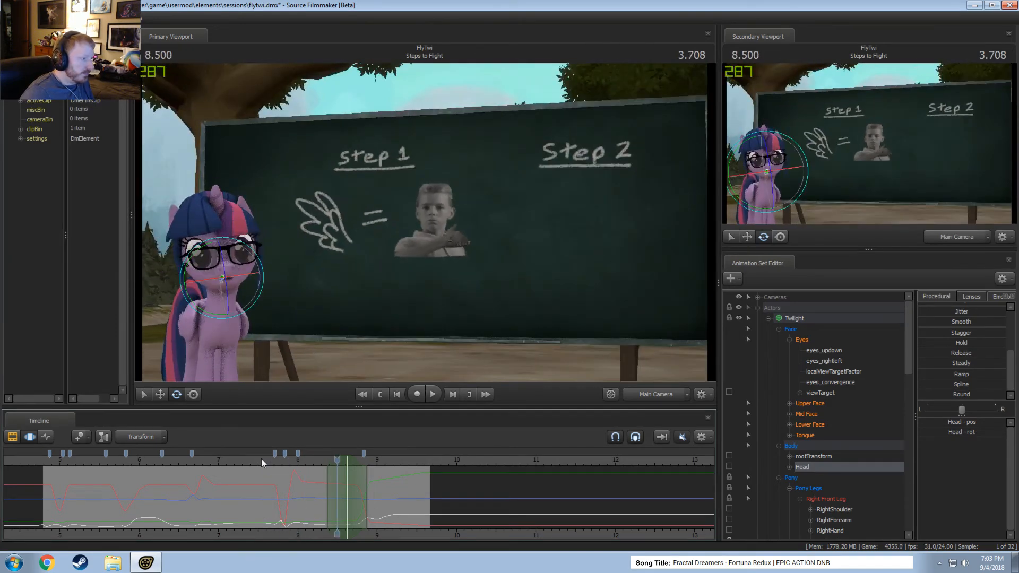
{"action": "key", "text": "space"}
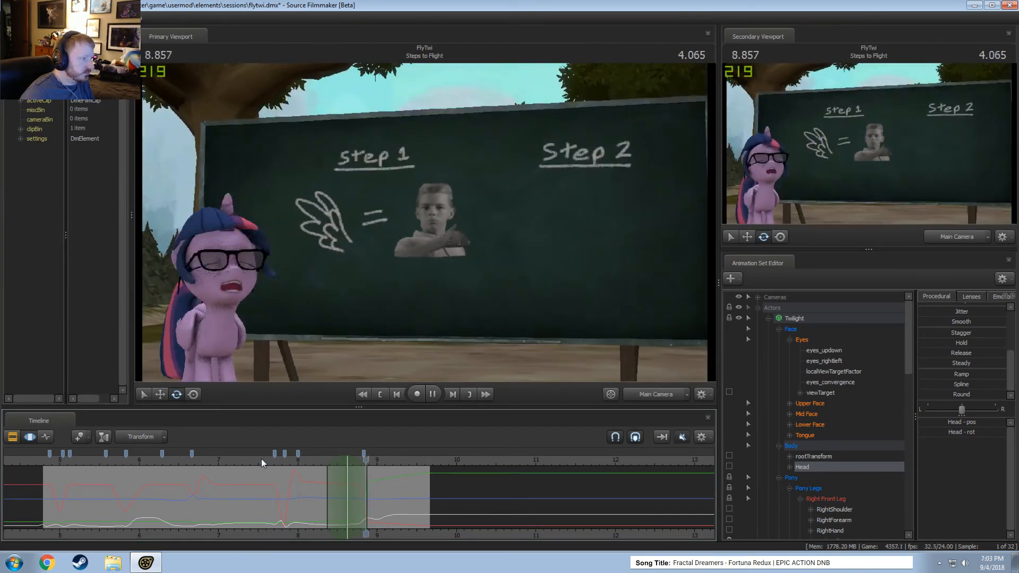
{"action": "key", "text": "space"}
{"action": "left_click", "coordinate": [256, 461]}
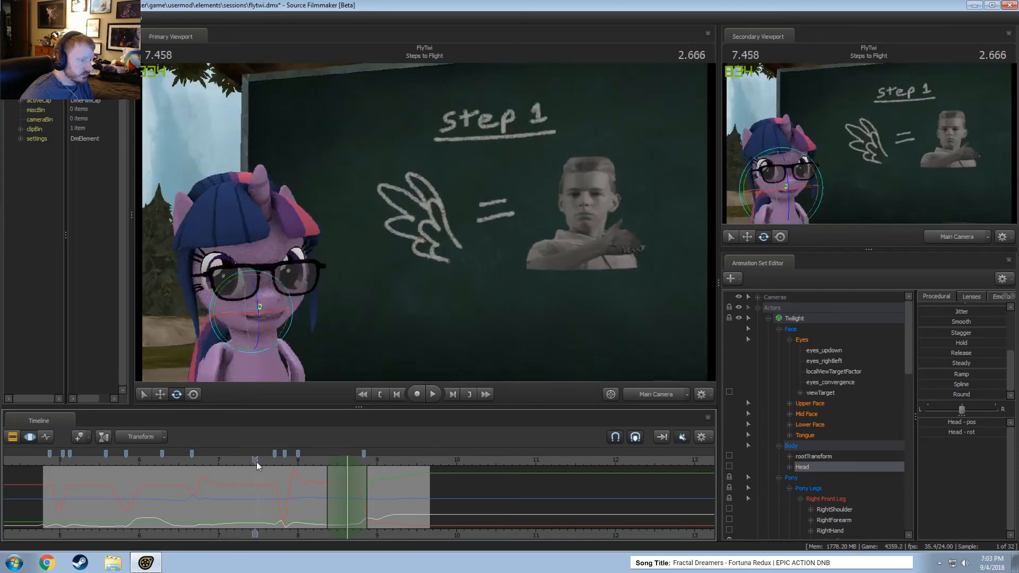
{"action": "key", "text": "space"}
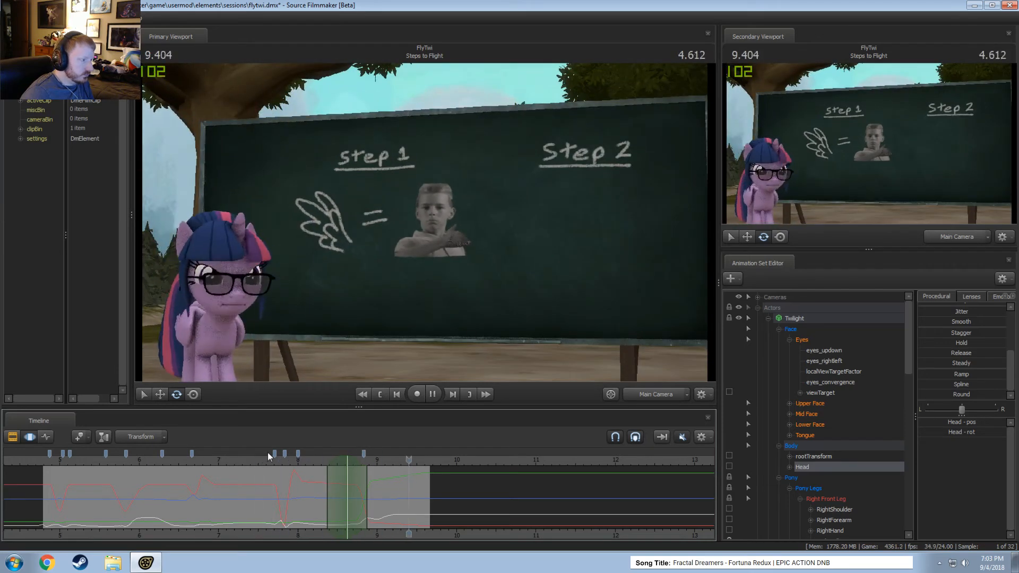
{"action": "key", "text": "space"}
{"action": "left_click", "coordinate": [301, 459]}
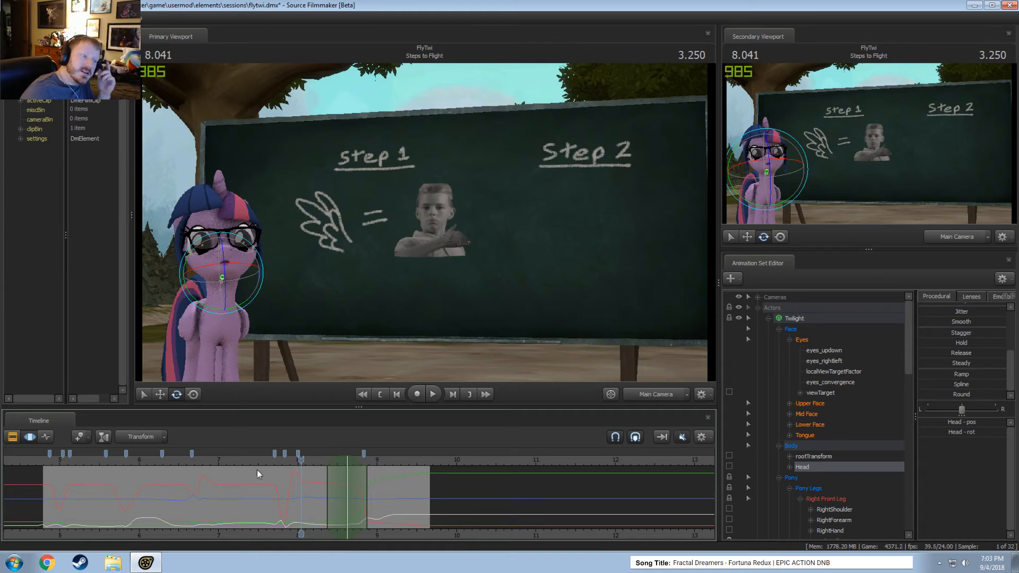
- Open vnpony_ikoverhaul_earthpony_argoupdate.py from the SFM Usermod folder in Notepad++, and maximize its window
{"action": "left_click", "coordinate": [112, 563]}
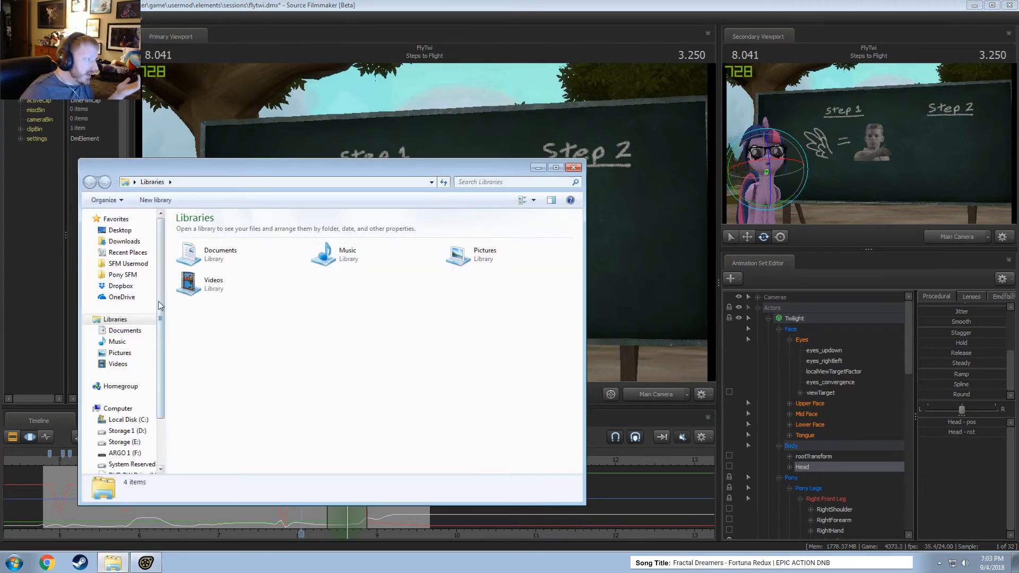
{"action": "left_click", "coordinate": [128, 263]}
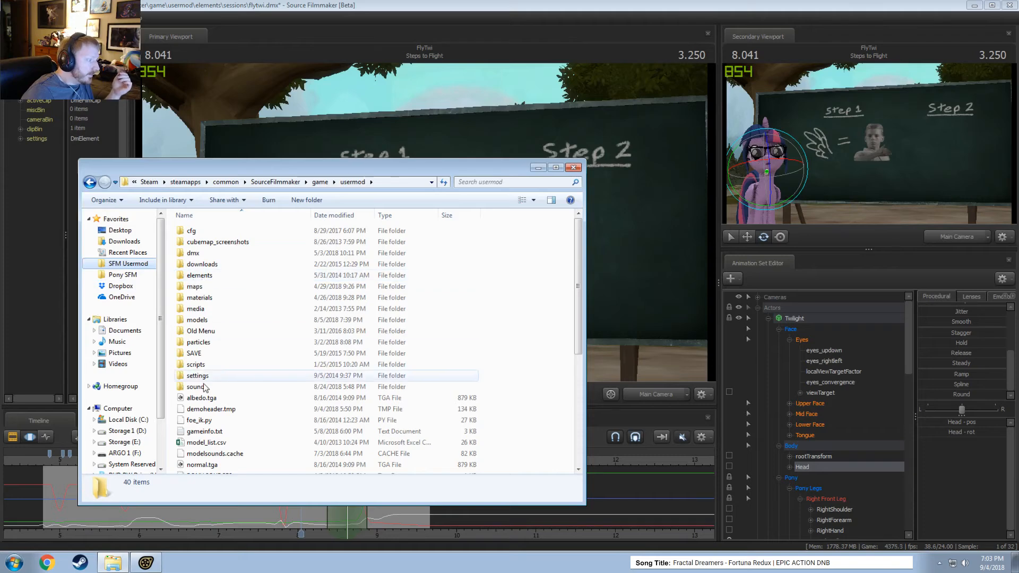
{"action": "scroll", "coordinate": [194, 284], "scroll_direction": "down", "scroll_amount": 5}
{"action": "scroll", "coordinate": [259, 438], "scroll_direction": "down", "scroll_amount": 1}
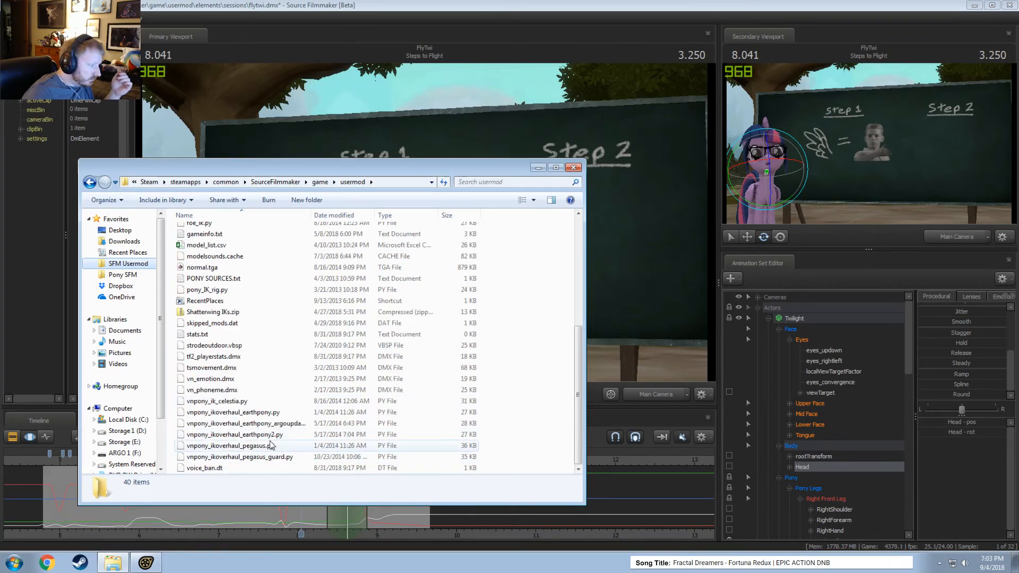
{"action": "right_click", "coordinate": [274, 425]}
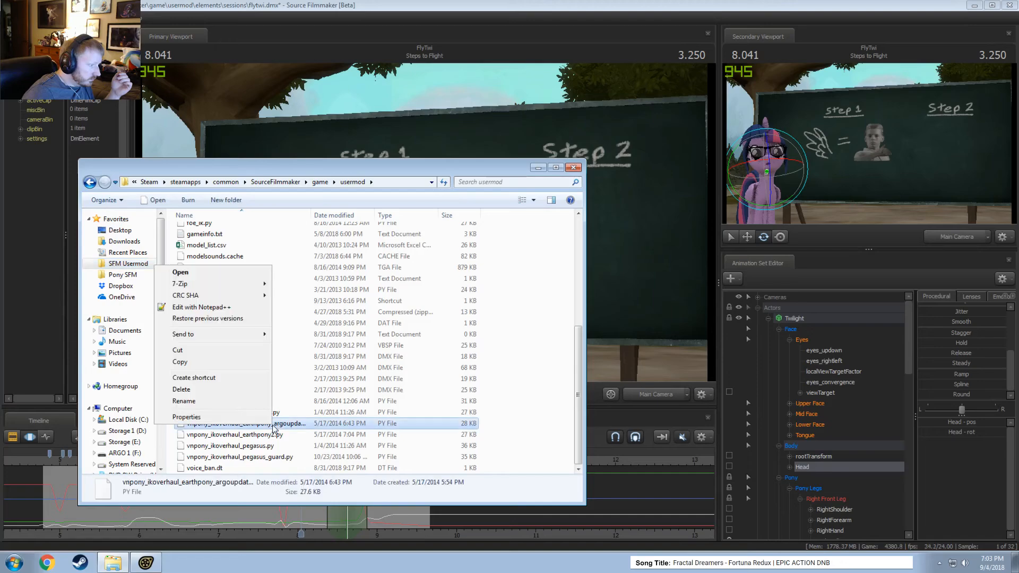
{"action": "left_click", "coordinate": [201, 307]}
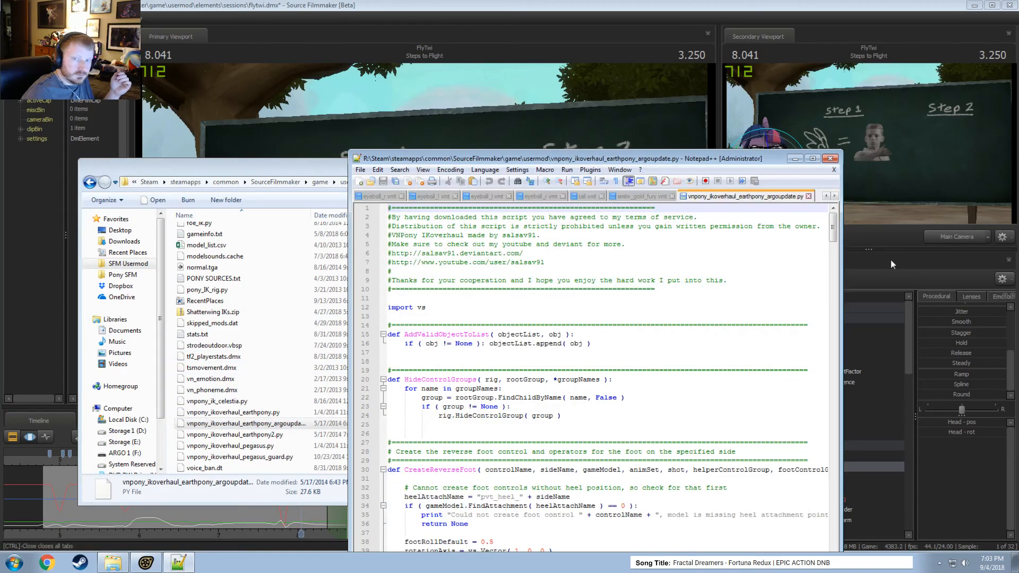
{"action": "left_click_drag", "start_coordinate": [646, 158], "coordinate": [493, 3]}
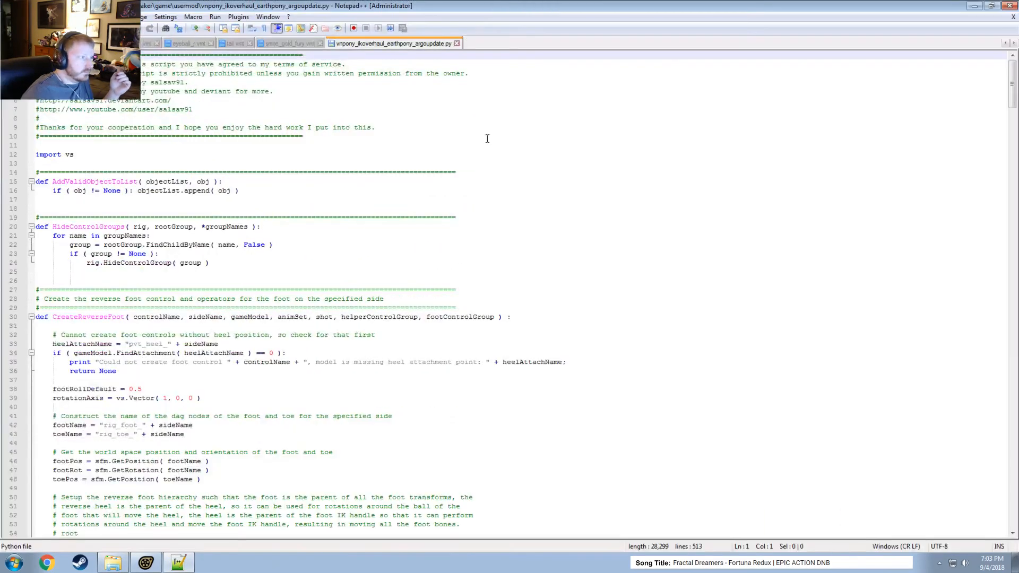
- Skim the whole rig script down to the BuildRig() call and back to its start, and restore the editor to a smaller window
{"action": "scroll", "coordinate": [274, 270], "scroll_direction": "down", "scroll_amount": 20}
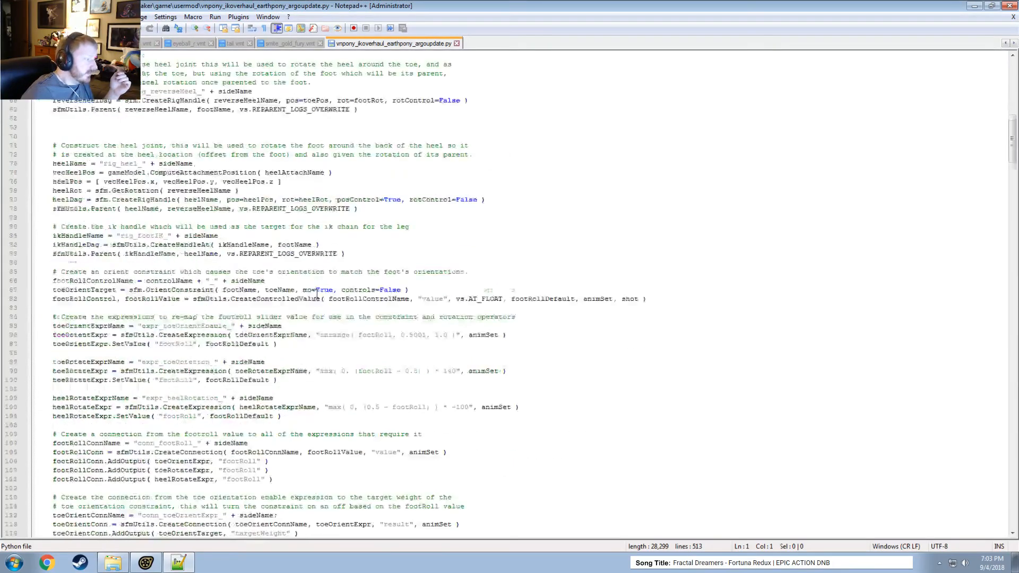
{"action": "scroll", "coordinate": [374, 319], "scroll_direction": "down", "scroll_amount": 20}
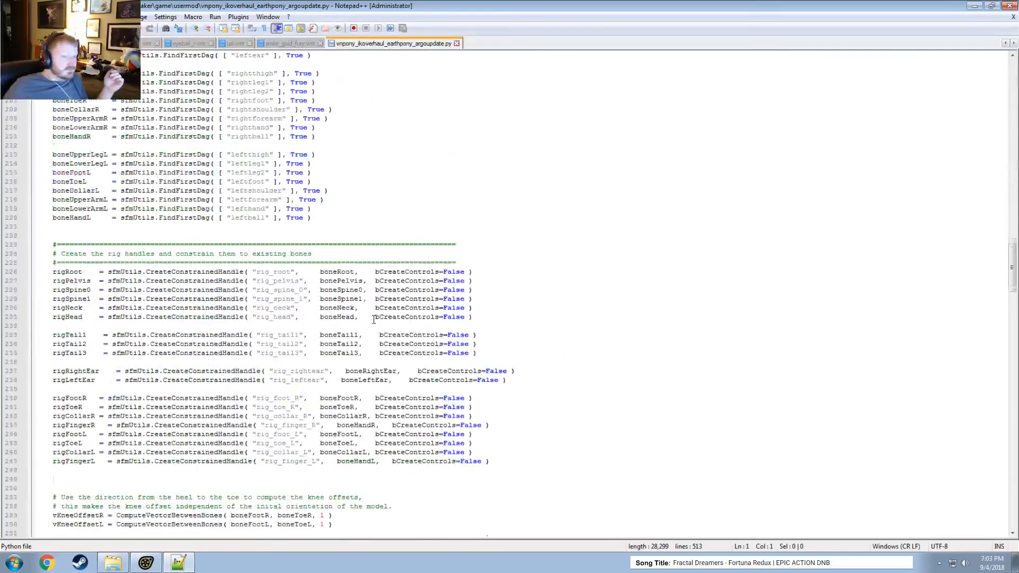
{"action": "scroll", "coordinate": [374, 319], "scroll_direction": "down", "scroll_amount": 20}
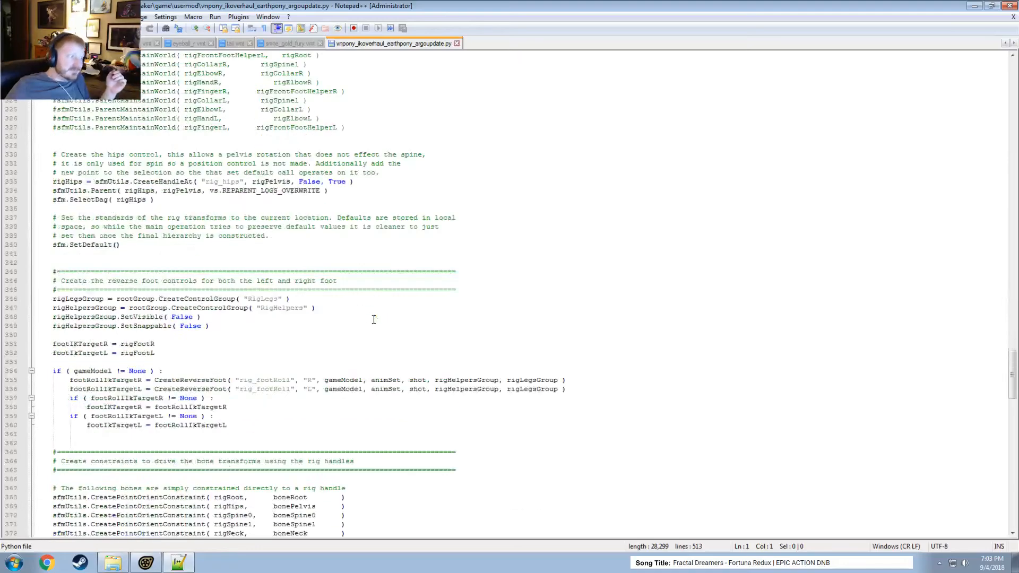
{"action": "scroll", "coordinate": [374, 319], "scroll_direction": "down", "scroll_amount": 20}
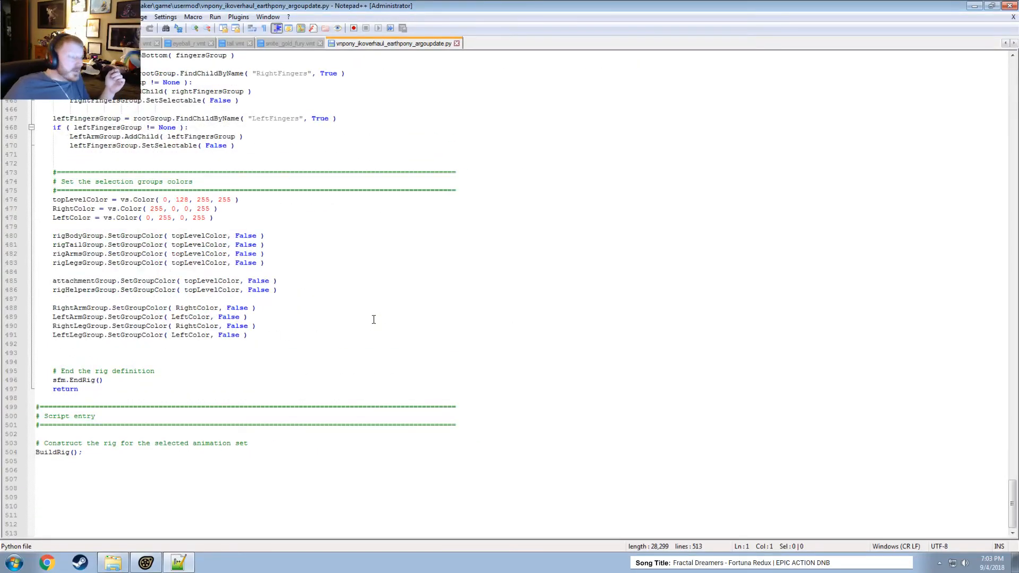
{"action": "scroll", "coordinate": [374, 319], "scroll_direction": "up", "scroll_amount": 20}
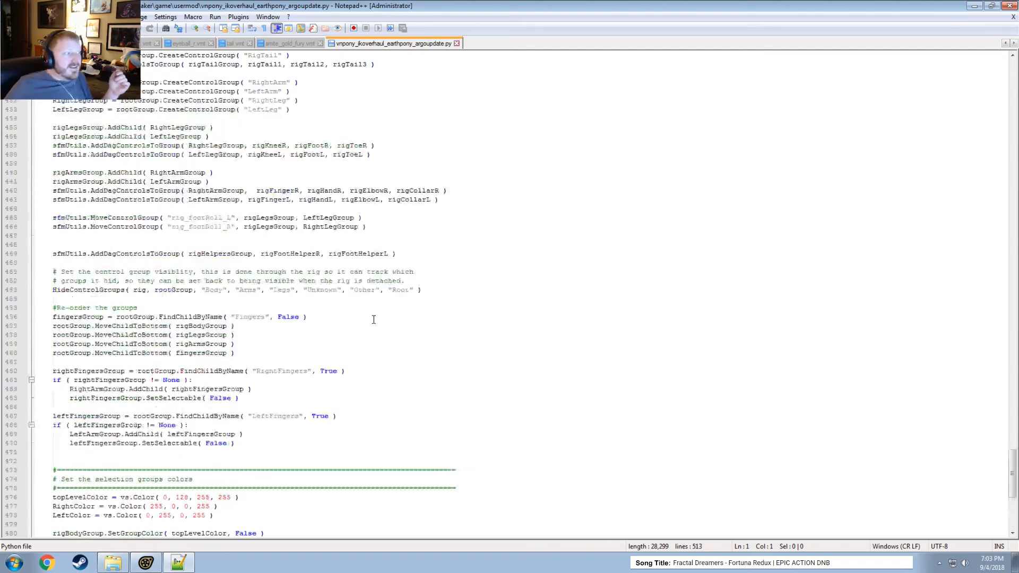
{"action": "scroll", "coordinate": [374, 319], "scroll_direction": "up", "scroll_amount": 20}
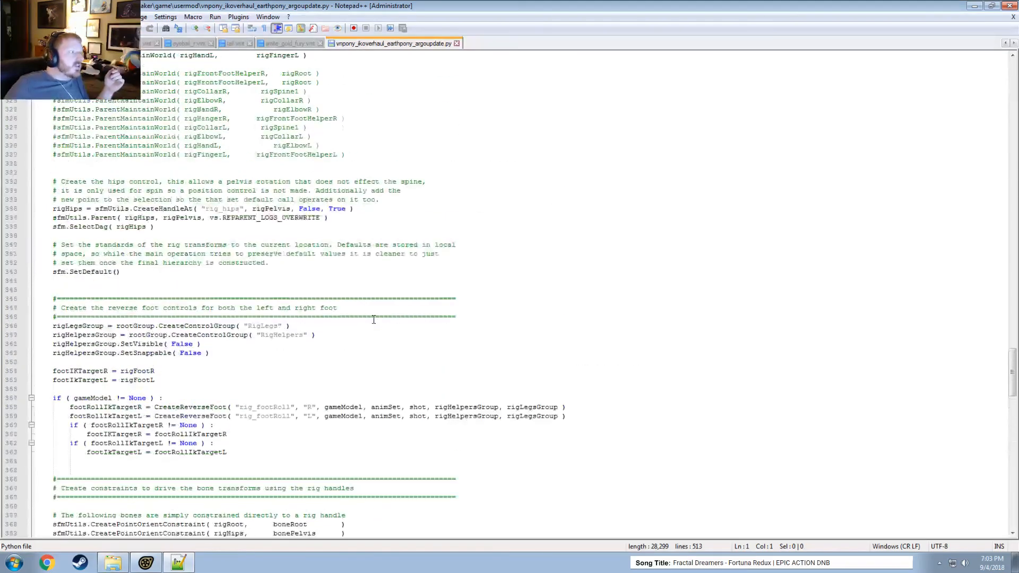
{"action": "scroll", "coordinate": [358, 310], "scroll_direction": "up", "scroll_amount": 20}
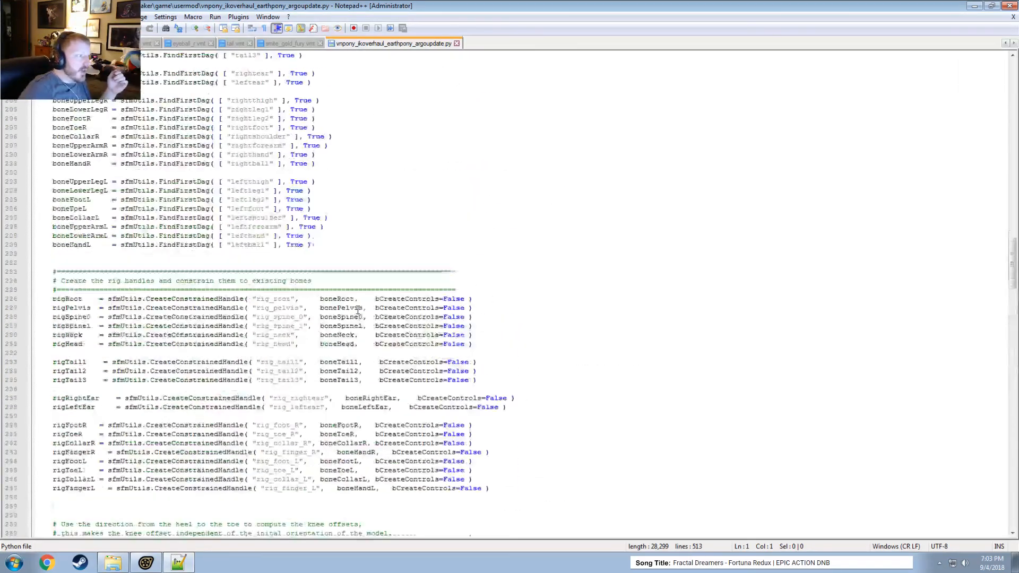
{"action": "scroll", "coordinate": [358, 310], "scroll_direction": "up", "scroll_amount": 20}
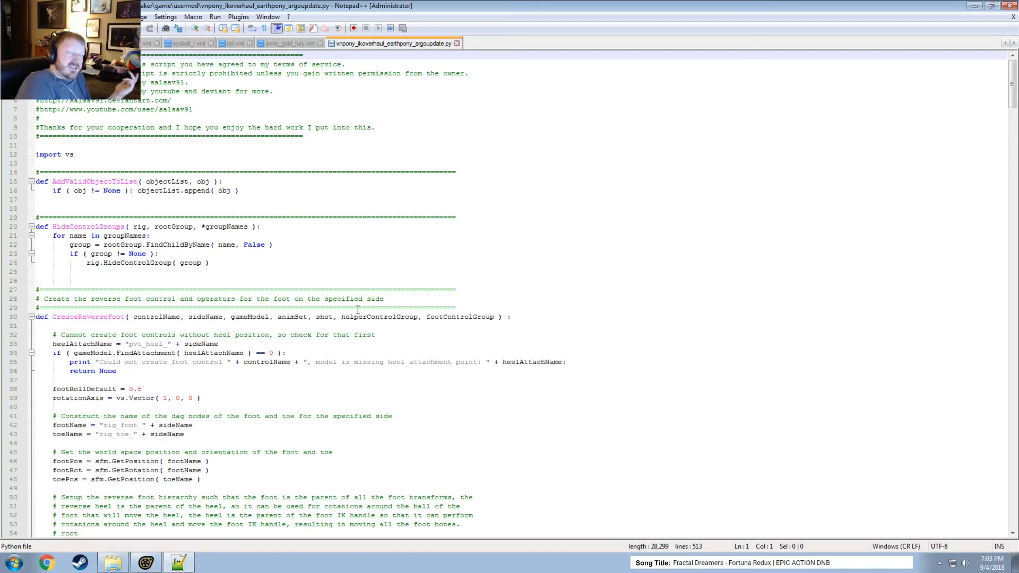
{"action": "double_click", "coordinate": [297, 9]}
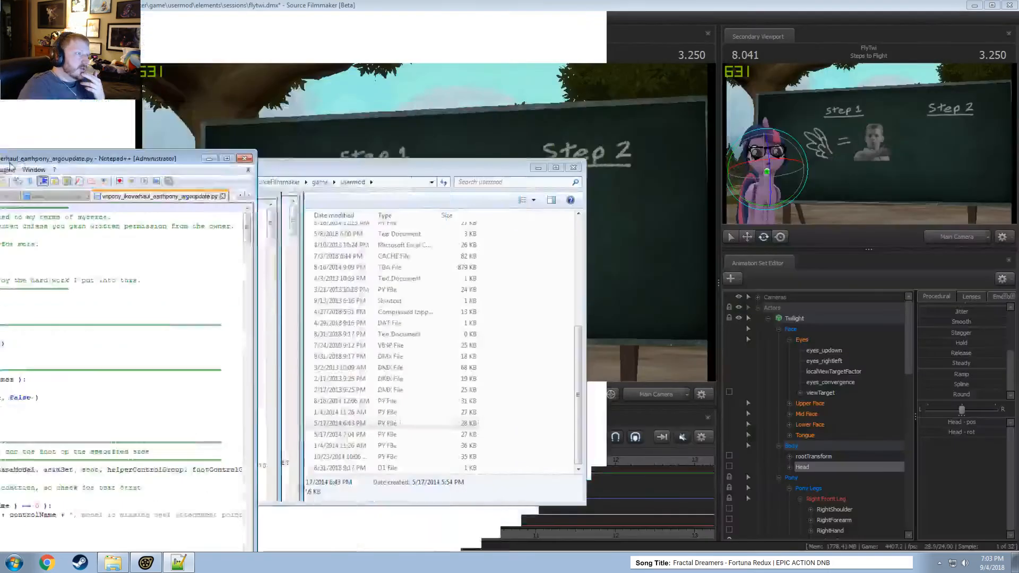
{"action": "left_click_drag", "start_coordinate": [247, 9], "coordinate": [377, 47]}
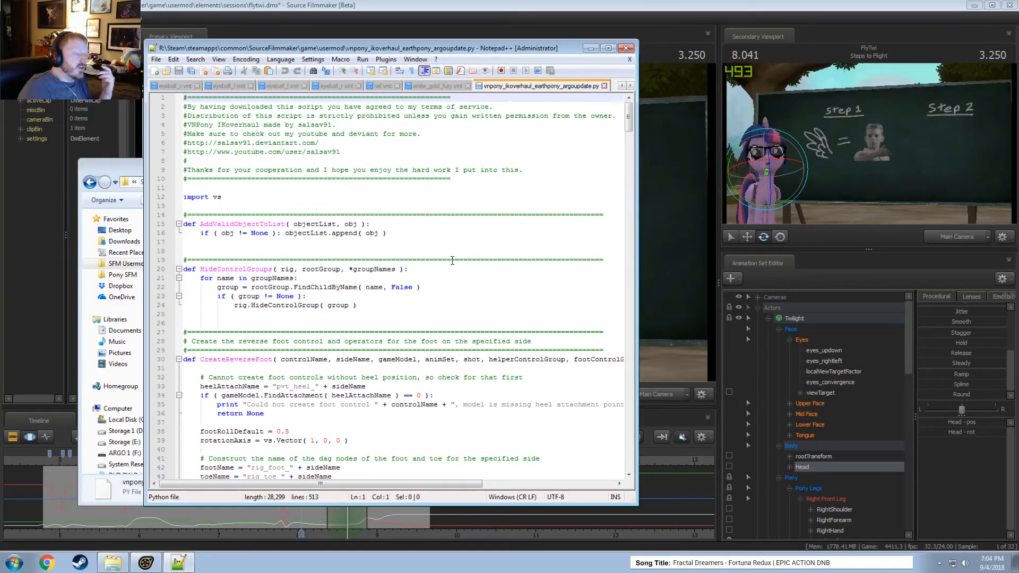
- Examine the CreateReverseFoot function, including the reverse foot hierarchy comment and the code that constructs the heel joint
{"action": "scroll", "coordinate": [453, 260], "scroll_direction": "down", "scroll_amount": 8}
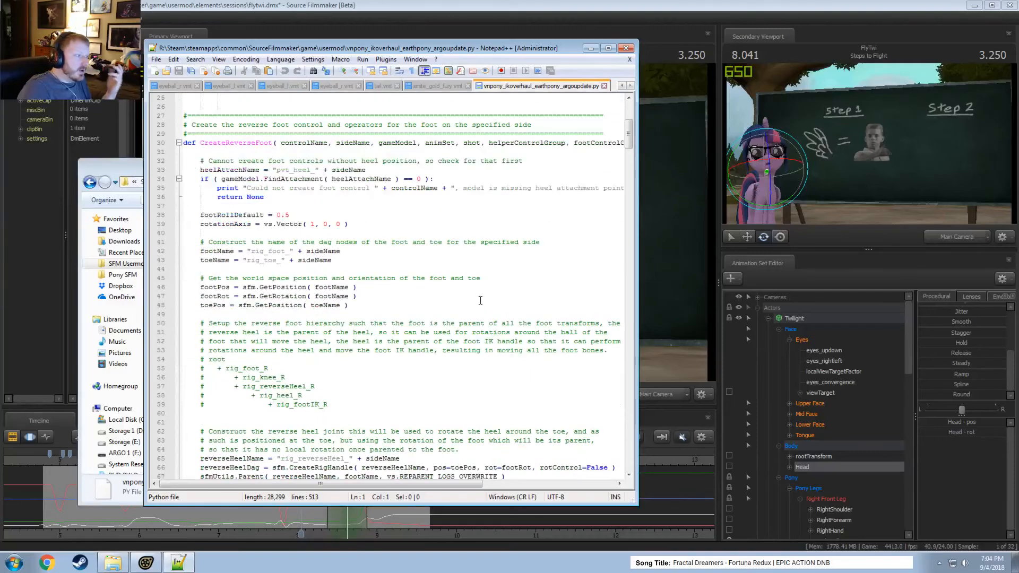
{"action": "scroll", "coordinate": [481, 300], "scroll_direction": "down", "scroll_amount": 2}
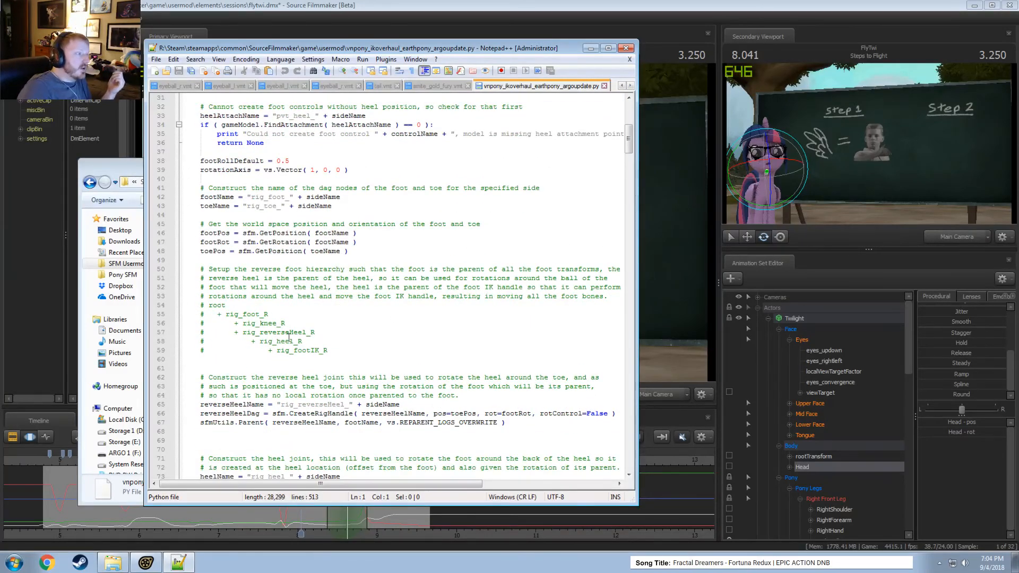
{"action": "left_click", "coordinate": [272, 242]}
{"action": "scroll", "coordinate": [270, 253], "scroll_direction": "down", "scroll_amount": 9}
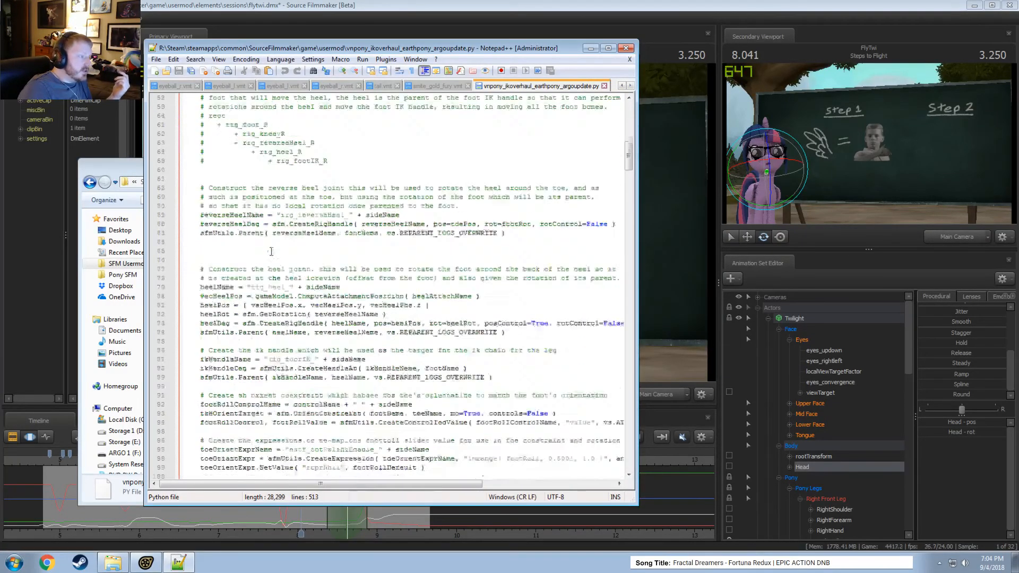
{"action": "left_click_drag", "start_coordinate": [200, 233], "coordinate": [342, 283]}
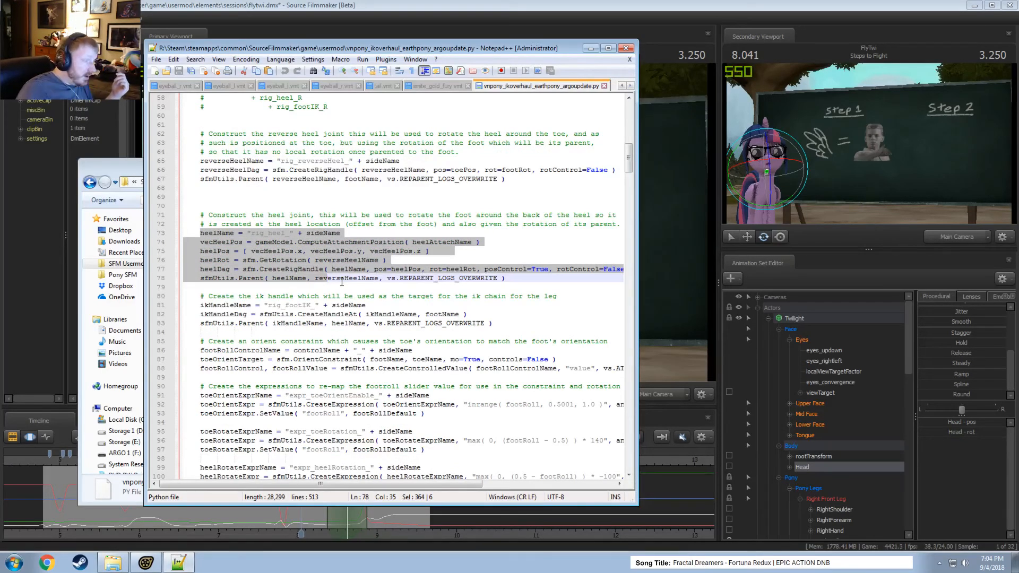
{"action": "scroll", "coordinate": [350, 292], "scroll_direction": "up", "scroll_amount": 19}
{"action": "scroll", "coordinate": [378, 311], "scroll_direction": "down", "scroll_amount": 18}
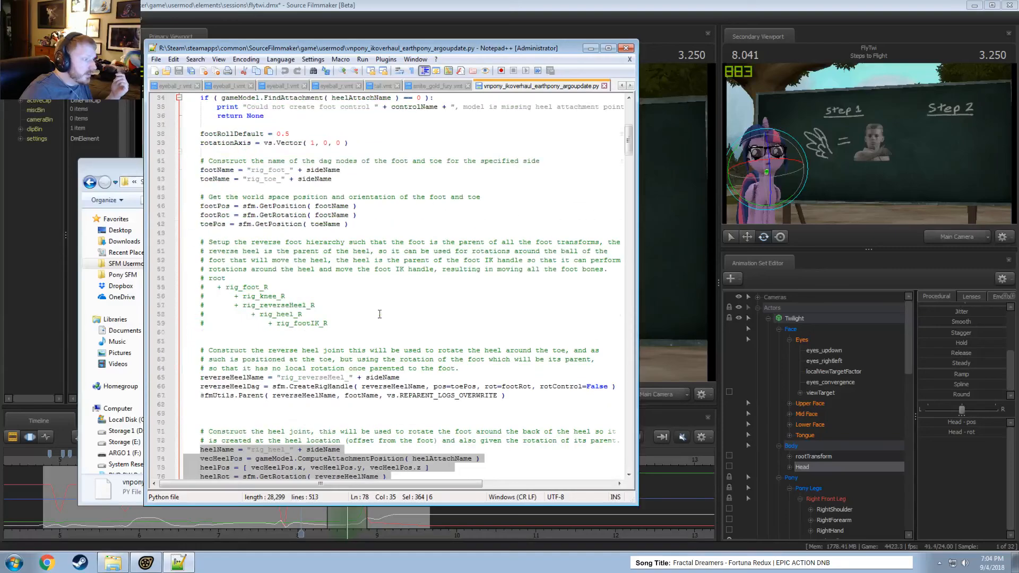
- Read the IK handle code and the foot roll expressions for toe and heel rotation in CreateReverseFoot
{"action": "scroll", "coordinate": [267, 288], "scroll_direction": "down", "scroll_amount": 6}
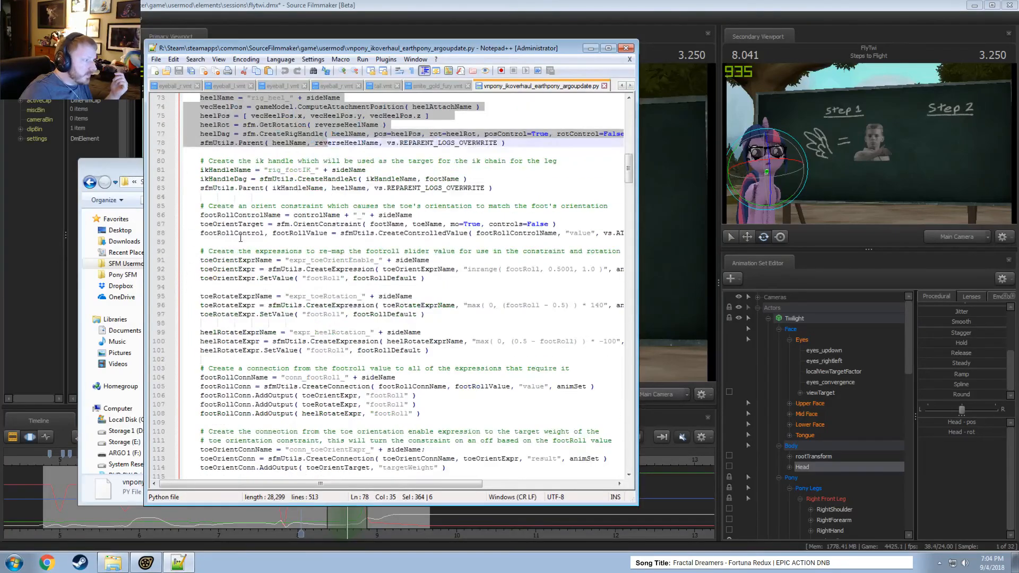
{"action": "left_click", "coordinate": [330, 197]}
{"action": "left_click", "coordinate": [335, 296]}
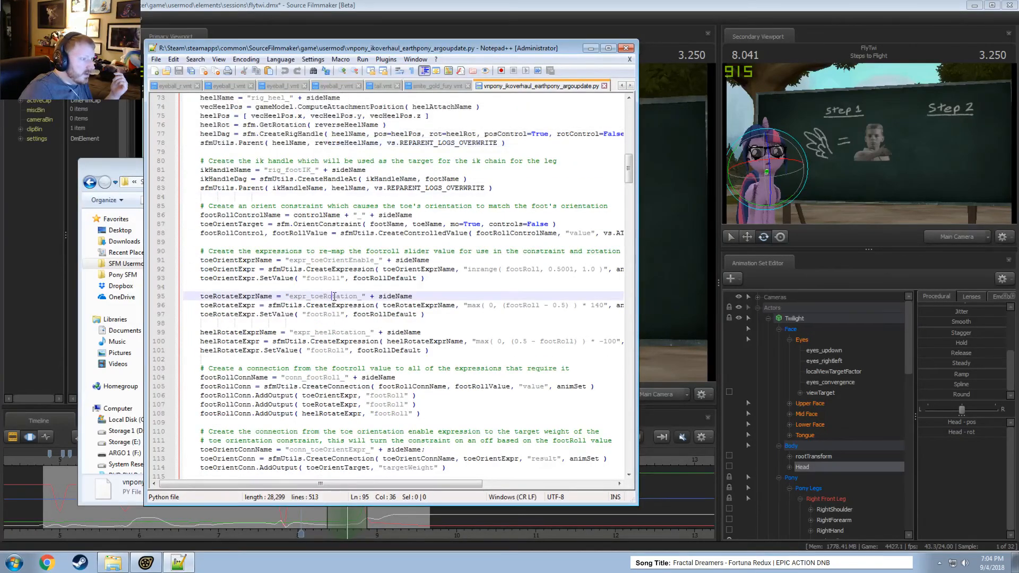
{"action": "left_click", "coordinate": [345, 314]}
{"action": "left_click", "coordinate": [390, 188]}
{"action": "left_click", "coordinate": [405, 305]}
{"action": "left_click", "coordinate": [431, 342]}
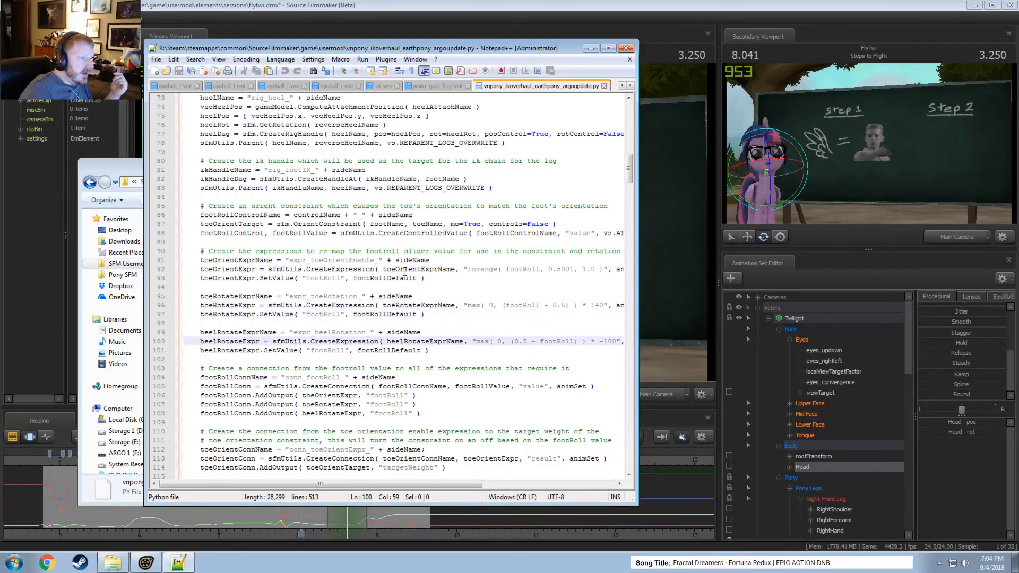
- Read the toe and heel rotation constraint code and the helper control group check in CreateReverseFoot
{"action": "scroll", "coordinate": [411, 285], "scroll_direction": "down", "scroll_amount": 20}
{"action": "scroll", "coordinate": [411, 285], "scroll_direction": "up", "scroll_amount": 14}
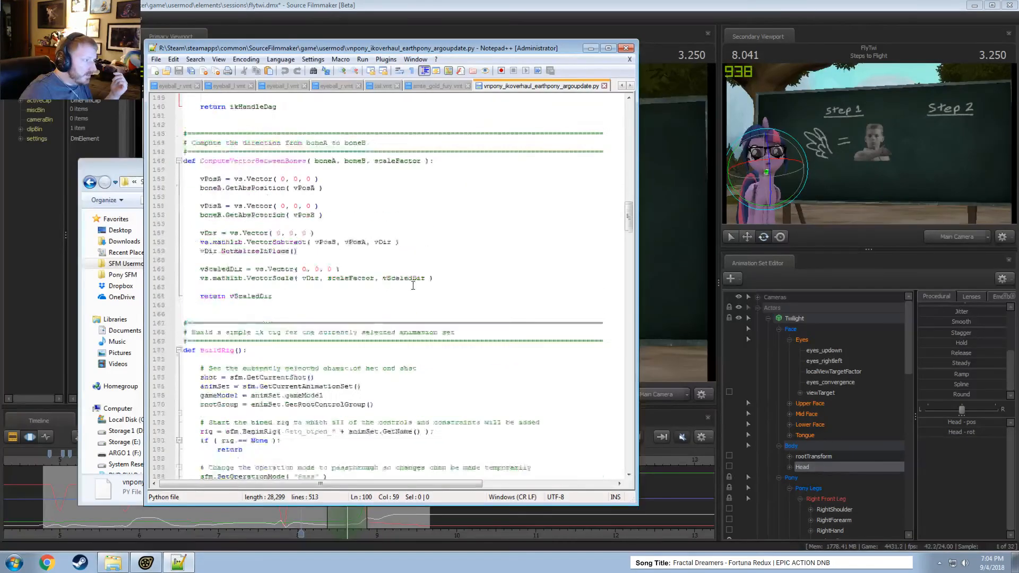
{"action": "left_click", "coordinate": [335, 260]}
{"action": "left_click", "coordinate": [313, 350]}
{"action": "left_click", "coordinate": [292, 377]}
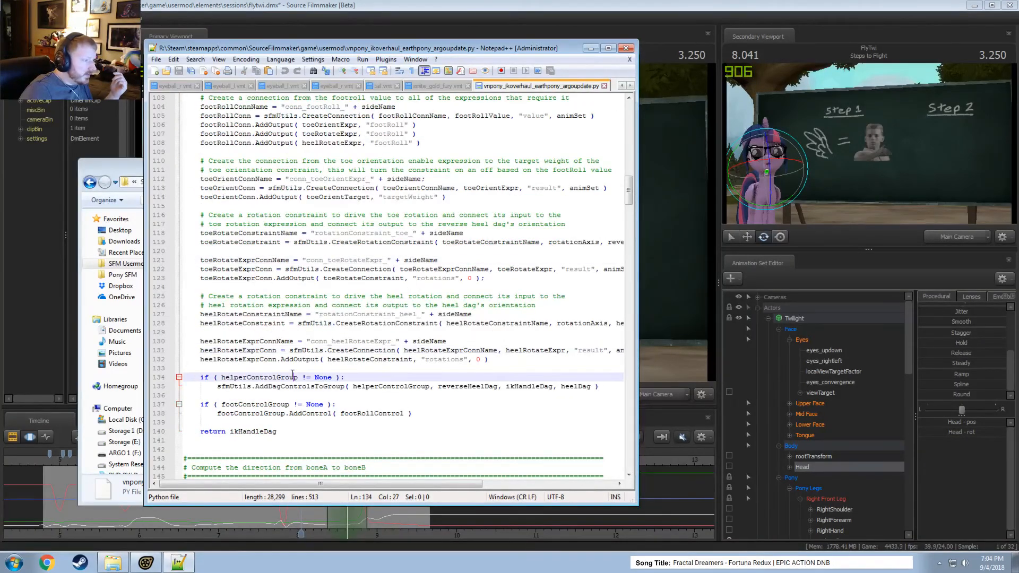
{"action": "left_click", "coordinate": [253, 351]}
{"action": "left_click", "coordinate": [273, 341]}
{"action": "left_click", "coordinate": [267, 360]}
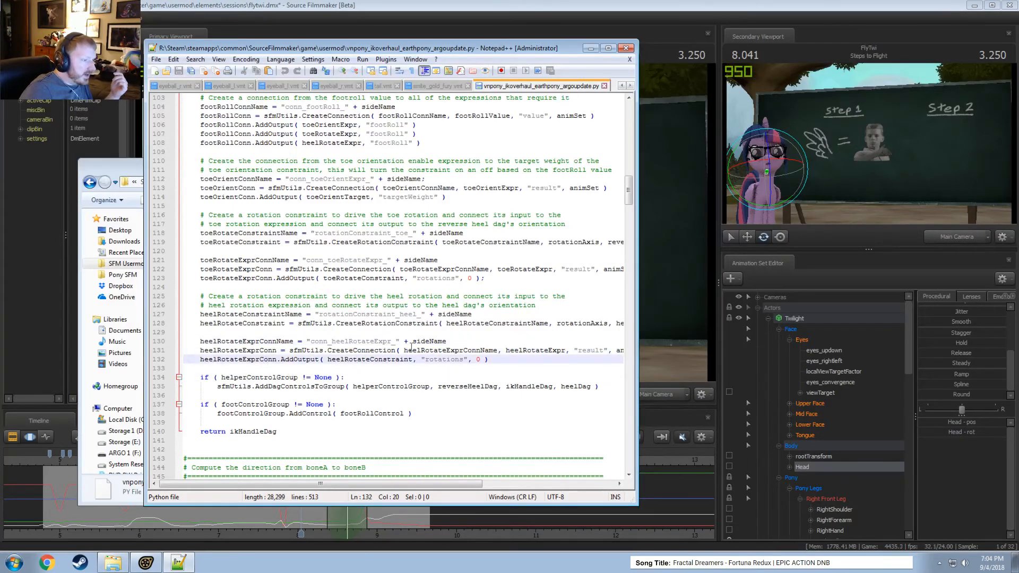
- Examine the ComputeVectorBetweenBones function and its boneA and boneB position lines
{"action": "scroll", "coordinate": [344, 325], "scroll_direction": "down", "scroll_amount": 7}
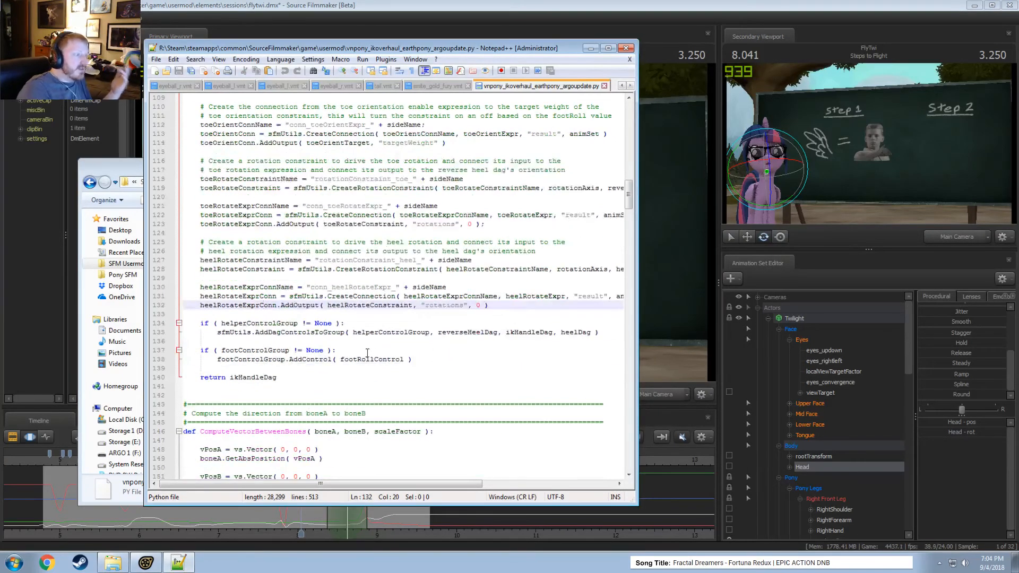
{"action": "scroll", "coordinate": [344, 325], "scroll_direction": "down", "scroll_amount": 3}
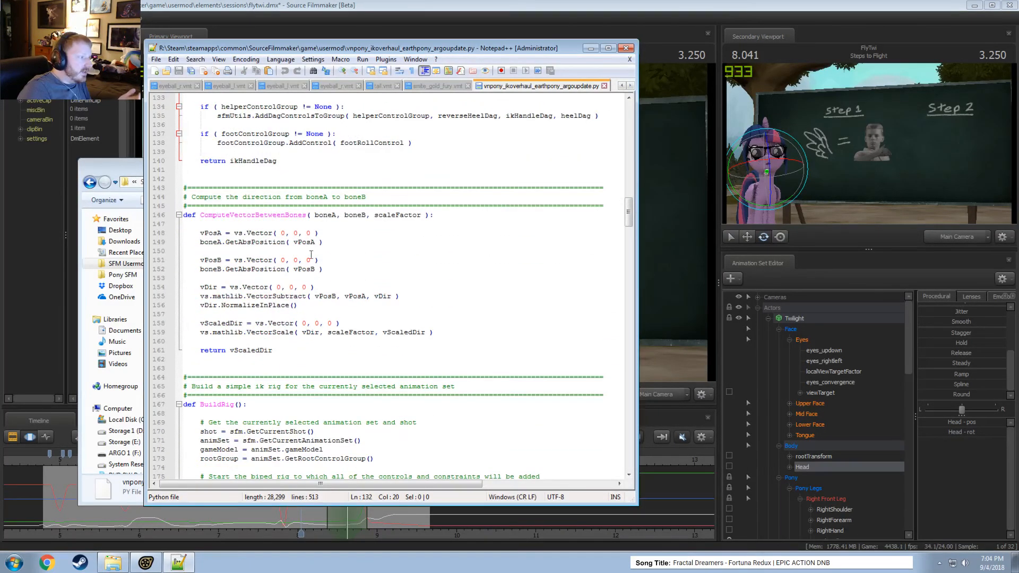
{"action": "left_click", "coordinate": [223, 199]}
{"action": "left_click", "coordinate": [275, 268]}
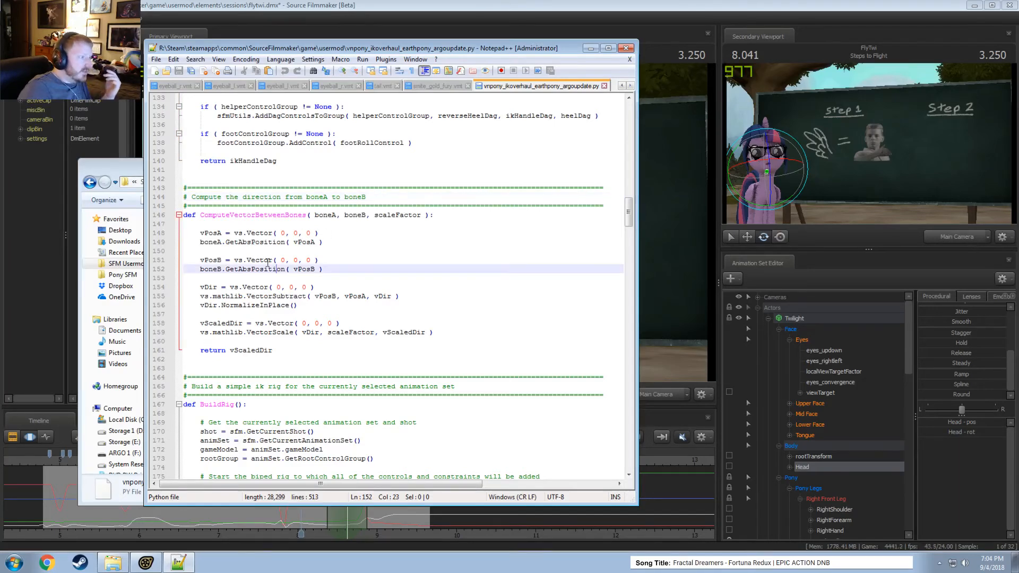
- Read the position, VectorSubtract and NormalizeInPlace lines in the ComputeVectorBetweenBones function
{"action": "left_click", "coordinate": [269, 241]}
{"action": "left_click", "coordinate": [268, 260]}
{"action": "left_click", "coordinate": [273, 278]}
{"action": "left_click", "coordinate": [281, 296]}
{"action": "left_click", "coordinate": [287, 306]}
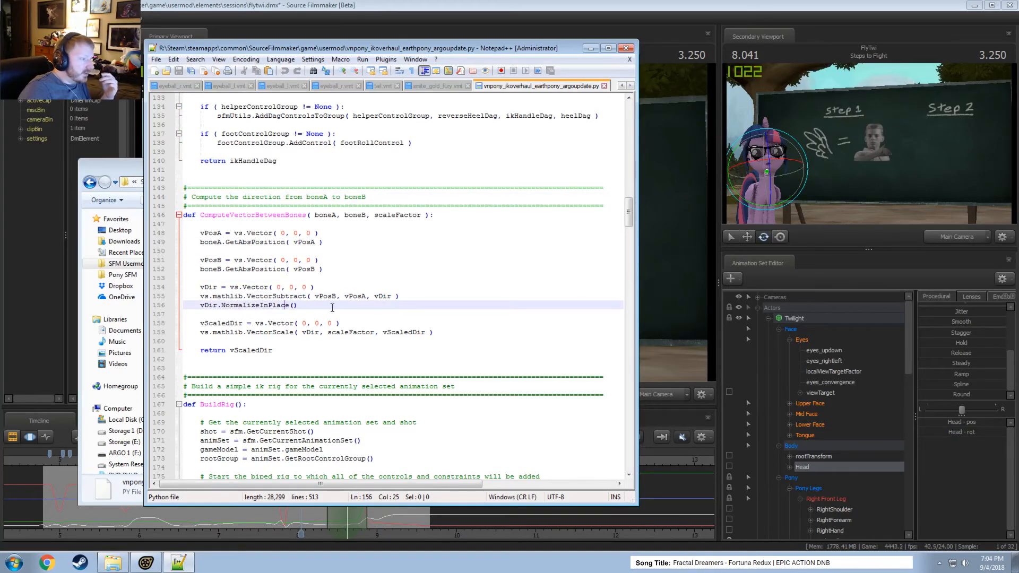
- Examine the FindFirstDag lookup lines for the root and pelvis bones in BuildRig
{"action": "scroll", "coordinate": [332, 308], "scroll_direction": "down", "scroll_amount": 14}
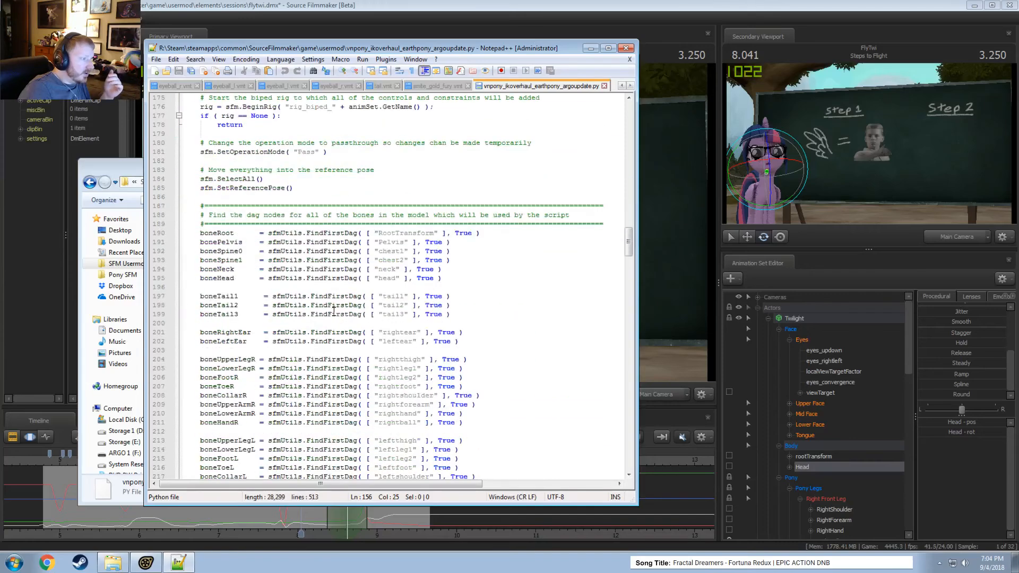
{"action": "scroll", "coordinate": [338, 300], "scroll_direction": "down", "scroll_amount": 2}
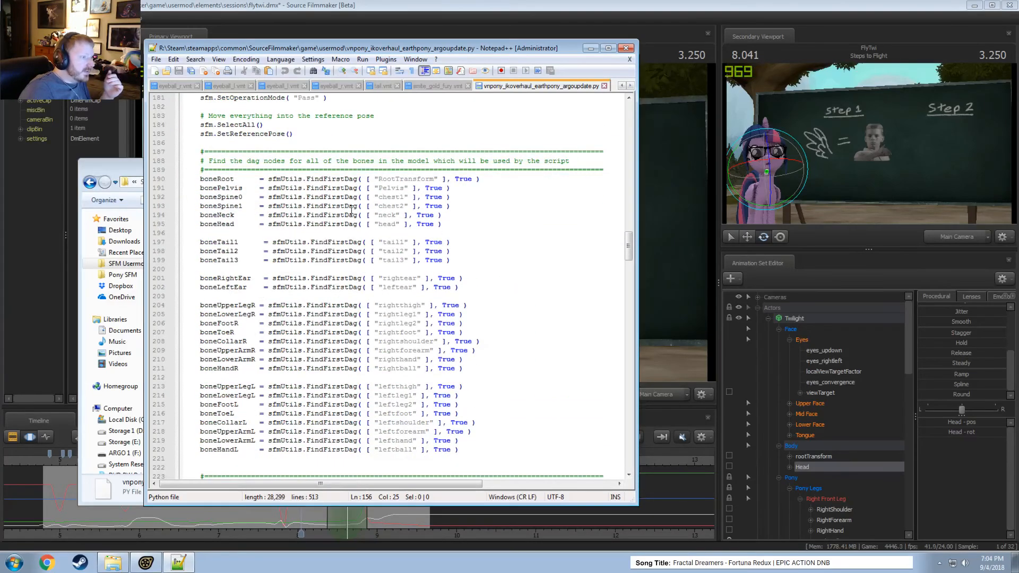
{"action": "double_click", "coordinate": [215, 179]}
{"action": "left_click", "coordinate": [325, 184]}
{"action": "left_click_drag", "start_coordinate": [315, 185], "coordinate": [463, 182]}
{"action": "left_click", "coordinate": [303, 170]}
{"action": "left_click_drag", "start_coordinate": [438, 186], "coordinate": [420, 183]}
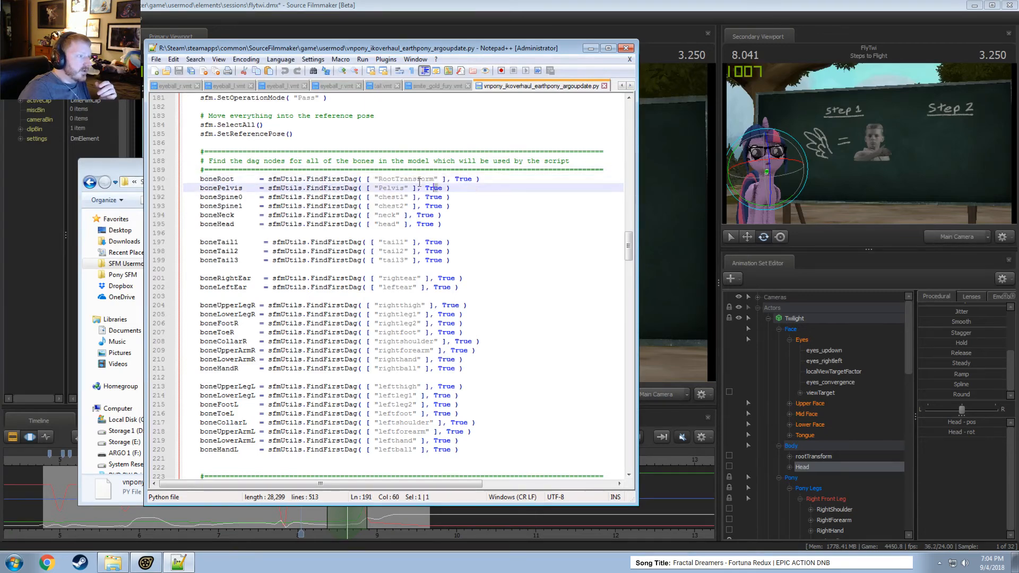
- Review the remaining FindFirstDag bone lookups in BuildRig, covering the spine, tail, ears and legs
{"action": "double_click", "coordinate": [218, 178]}
{"action": "left_click", "coordinate": [434, 190]}
{"action": "left_click", "coordinate": [451, 196]}
{"action": "left_click", "coordinate": [417, 253]}
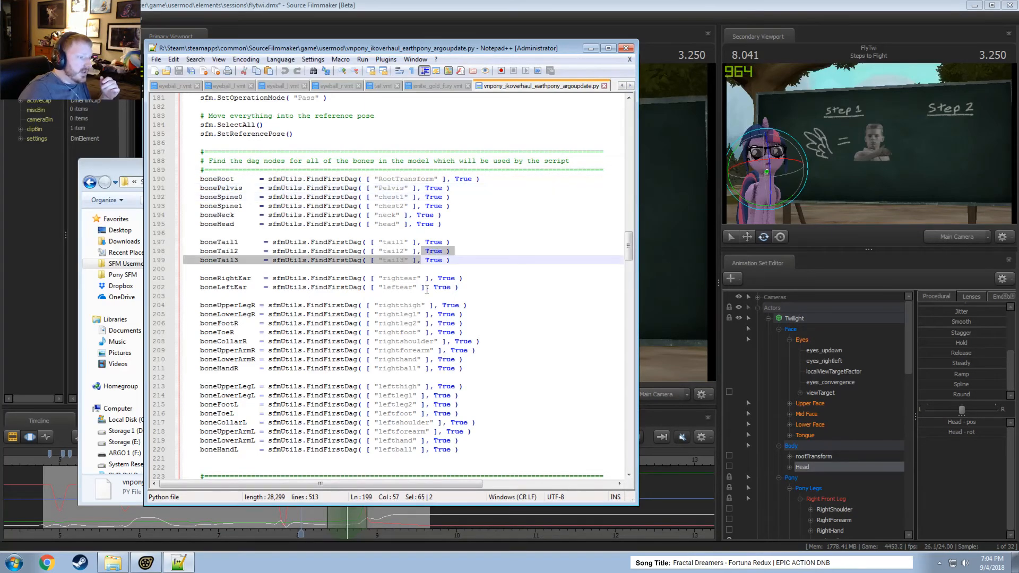
{"action": "scroll", "coordinate": [419, 315], "scroll_direction": "down", "scroll_amount": 3}
{"action": "left_click", "coordinate": [419, 316]}
{"action": "scroll", "coordinate": [419, 318], "scroll_direction": "down", "scroll_amount": 5}
{"action": "scroll", "coordinate": [430, 308], "scroll_direction": "up", "scroll_amount": 7}
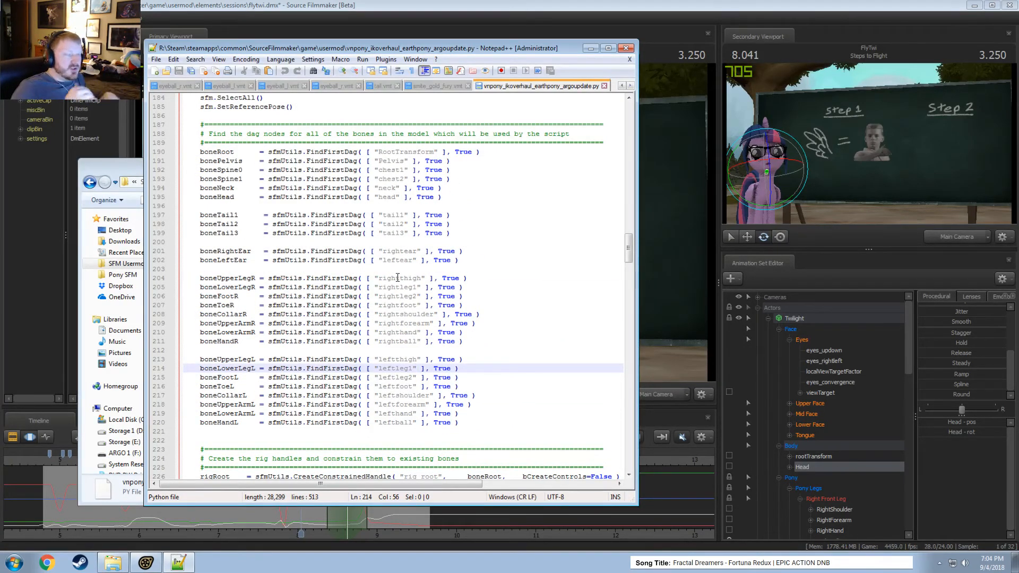
- Read the CreateConstrainedHandle code that creates the rig handles, focusing on the rig_root handle and its boneRoot argument
{"action": "scroll", "coordinate": [401, 279], "scroll_direction": "down", "scroll_amount": 9}
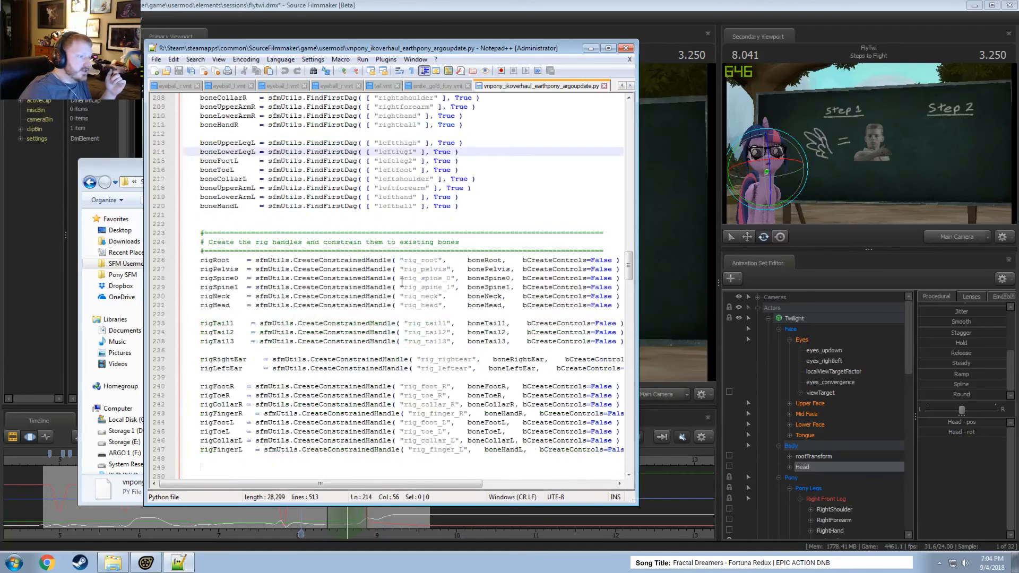
{"action": "left_click", "coordinate": [437, 242]}
{"action": "left_click", "coordinate": [354, 236]}
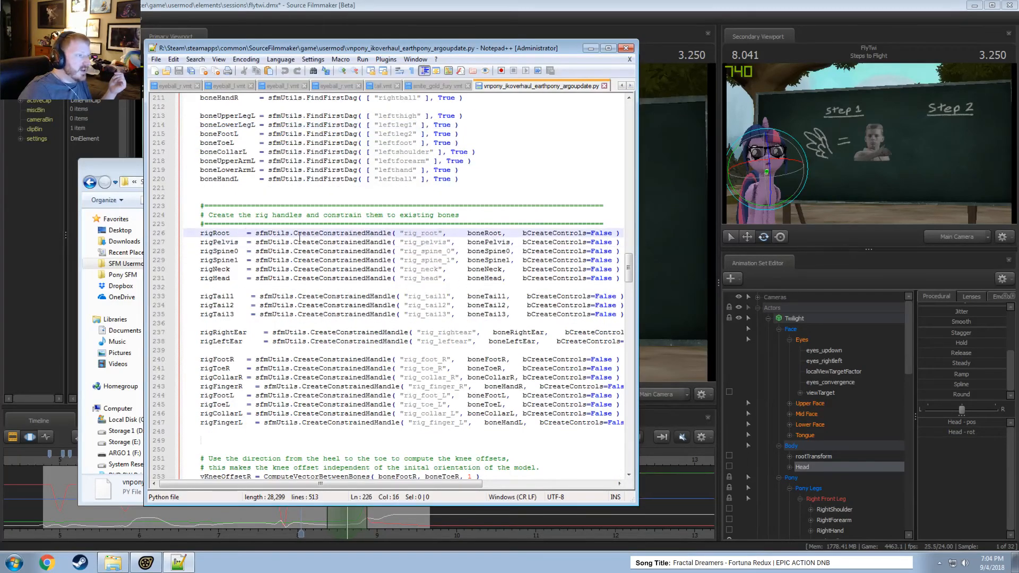
{"action": "left_click", "coordinate": [488, 235]}
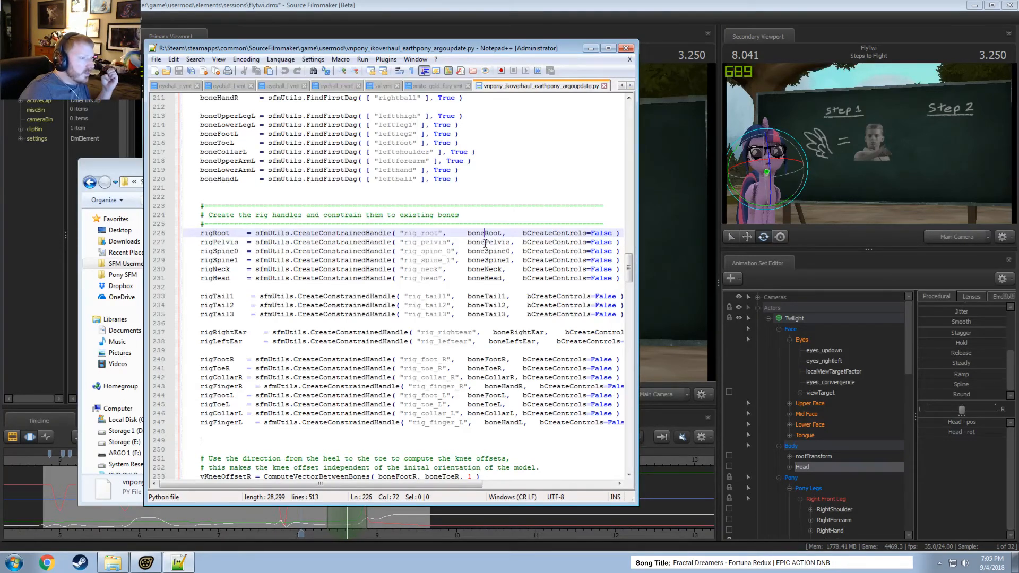
{"action": "left_click", "coordinate": [472, 234]}
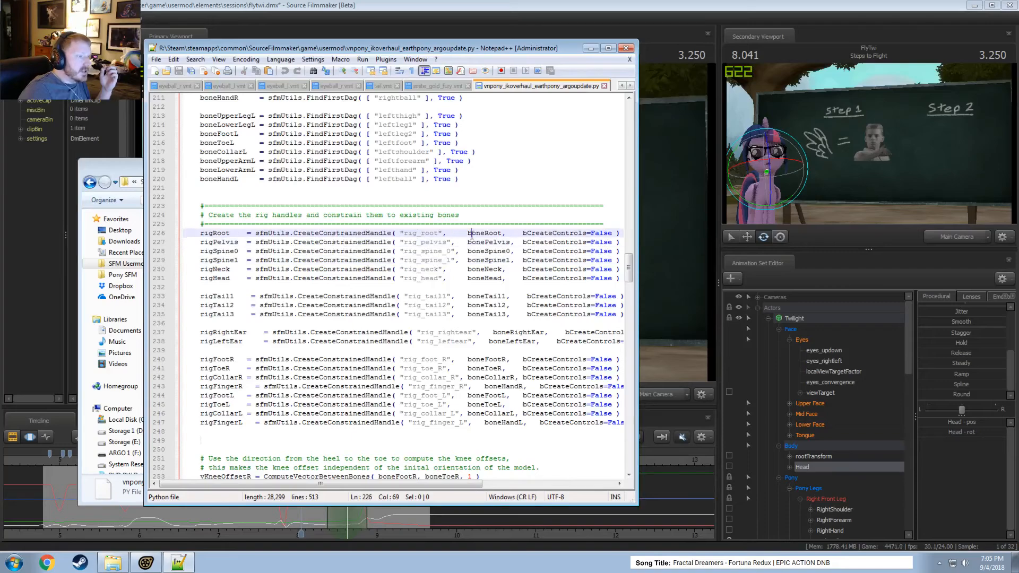
{"action": "left_click", "coordinate": [395, 233]}
- Examine the rig handle hierarchy section and its ParentMaintainWorld lines from the pelvis through the spine, neck and head
{"action": "scroll", "coordinate": [419, 260], "scroll_direction": "down", "scroll_amount": 9}
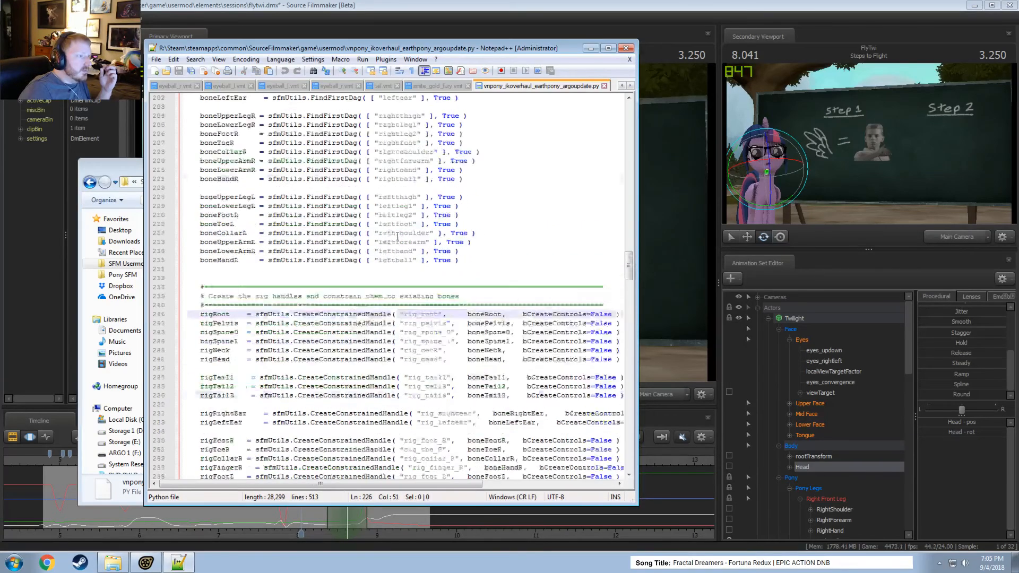
{"action": "scroll", "coordinate": [420, 260], "scroll_direction": "down", "scroll_amount": 4}
{"action": "scroll", "coordinate": [342, 301], "scroll_direction": "up", "scroll_amount": 2}
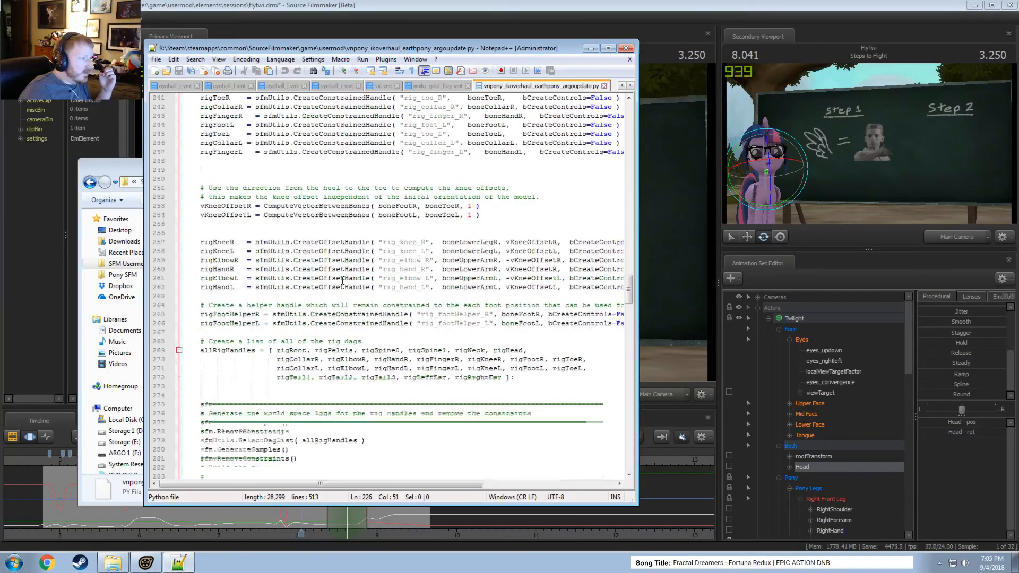
{"action": "scroll", "coordinate": [342, 301], "scroll_direction": "down", "scroll_amount": 11}
{"action": "left_click", "coordinate": [346, 234]}
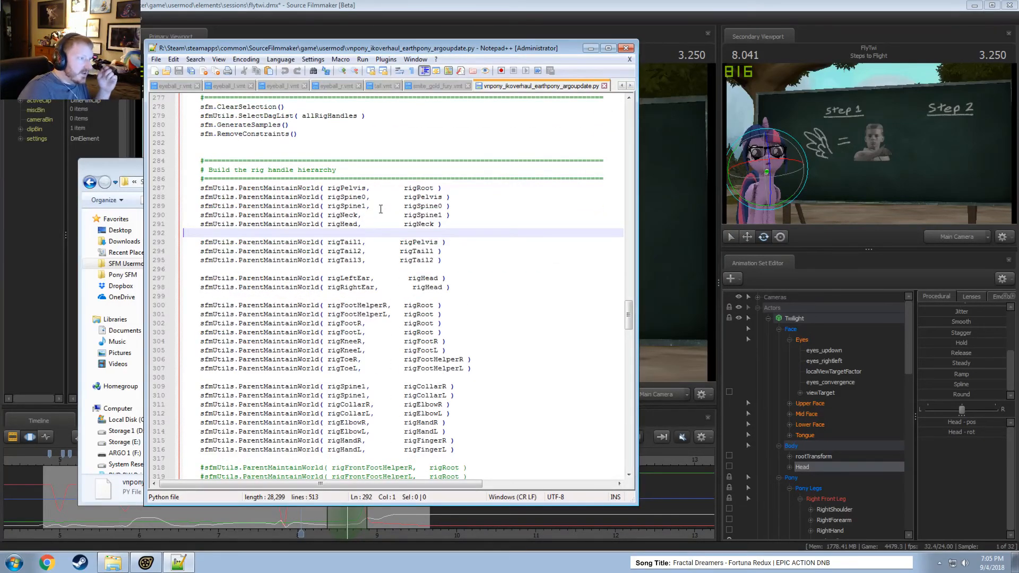
{"action": "left_click", "coordinate": [367, 189]}
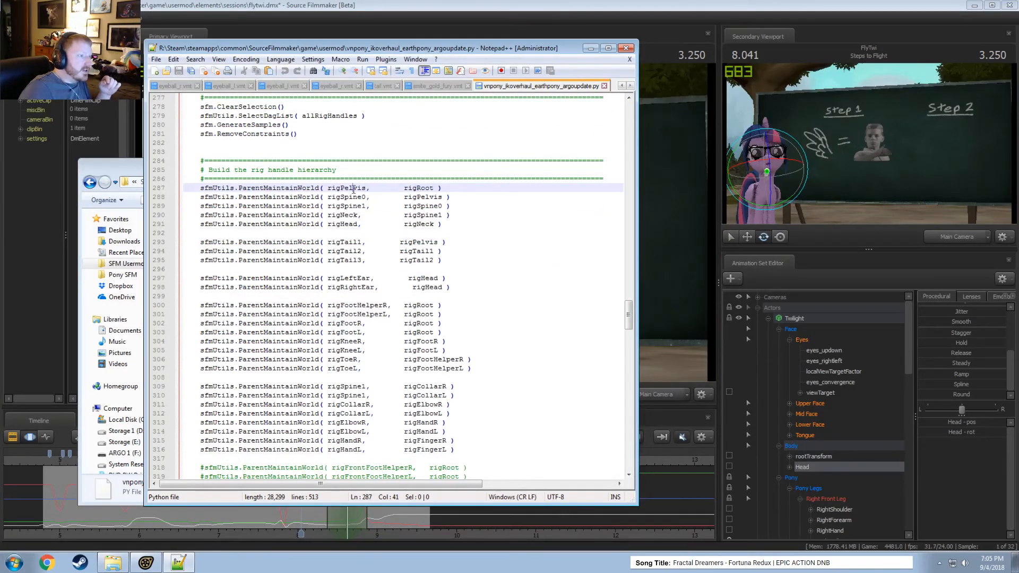
{"action": "left_click", "coordinate": [446, 197]}
{"action": "left_click", "coordinate": [439, 214]}
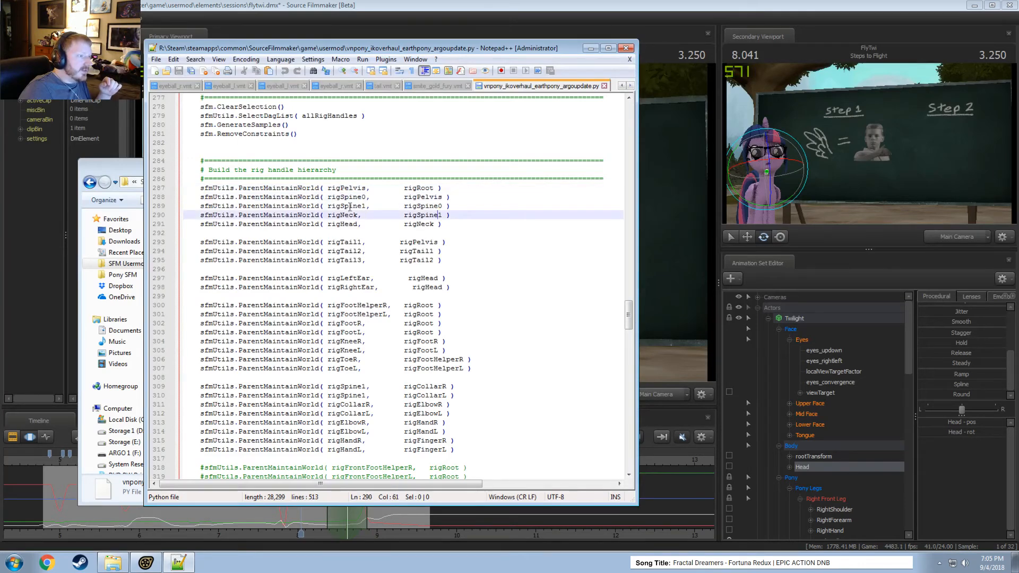
{"action": "key", "text": "Left"}
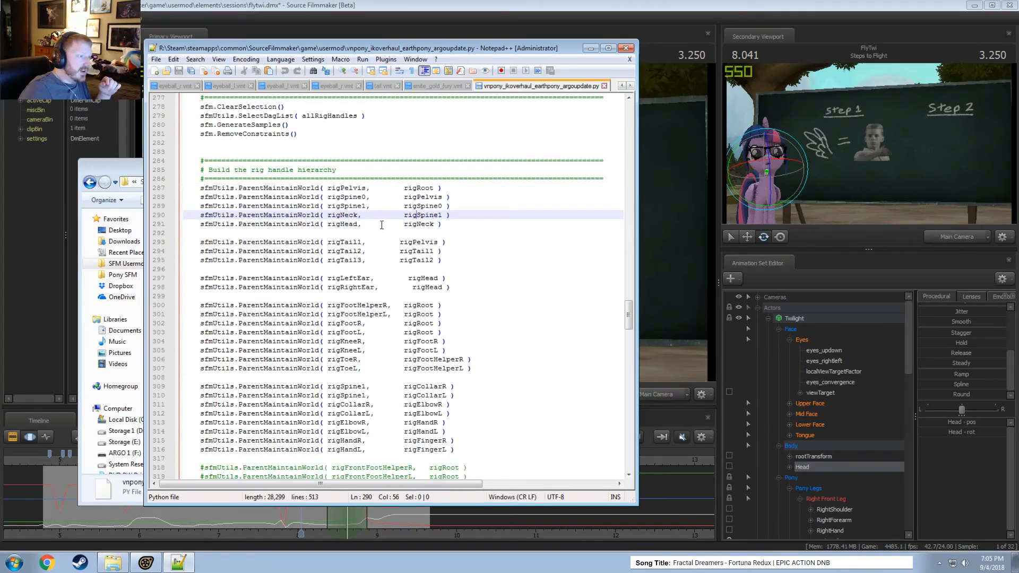
{"action": "left_click", "coordinate": [333, 224]}
- Skim the reverse foot controls, bone constraints, IK constraints and attachment handle sections of the rig script
{"action": "scroll", "coordinate": [357, 227], "scroll_direction": "down", "scroll_amount": 20}
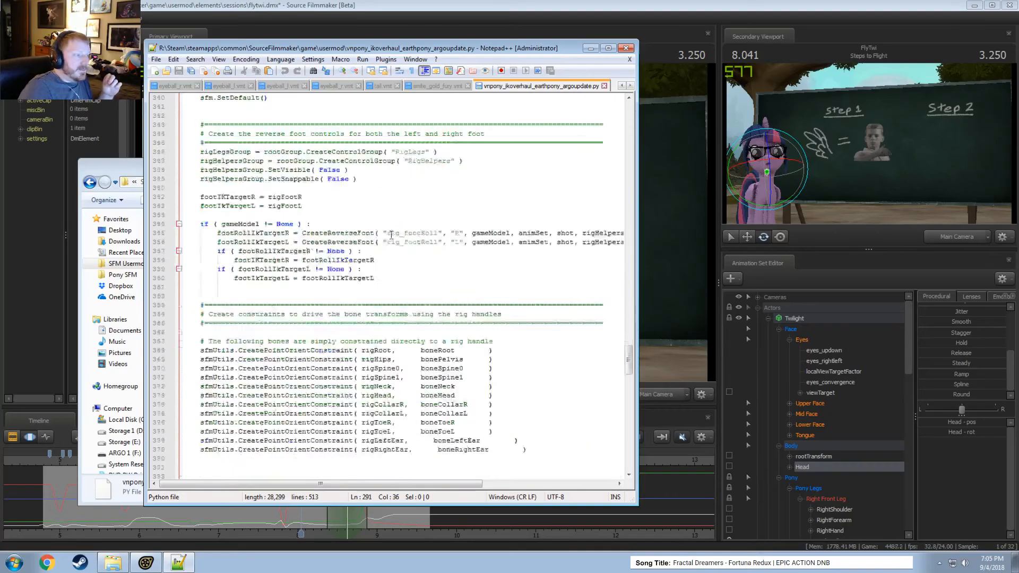
{"action": "scroll", "coordinate": [393, 239], "scroll_direction": "down", "scroll_amount": 5}
{"action": "scroll", "coordinate": [395, 247], "scroll_direction": "up", "scroll_amount": 20}
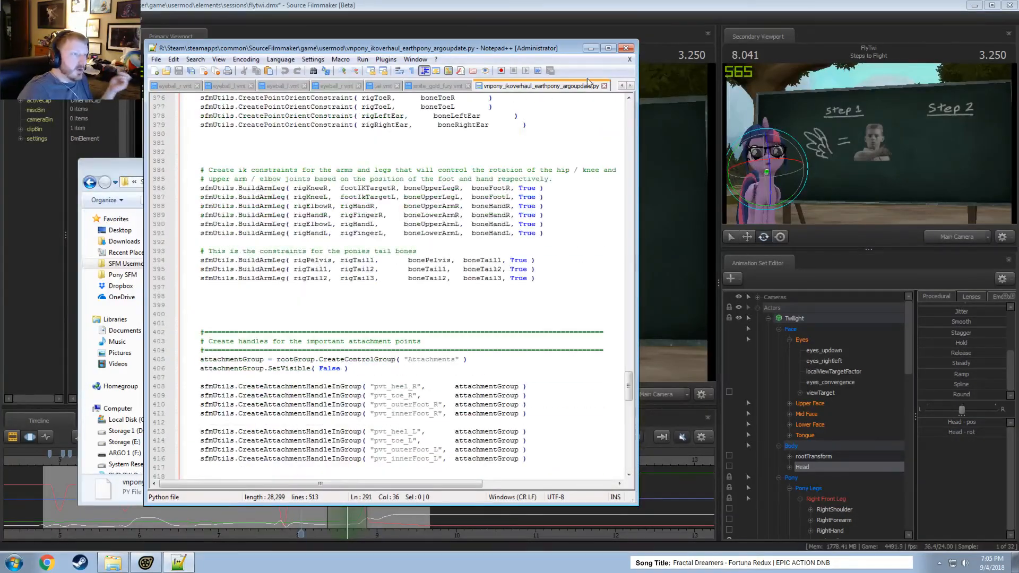
- Minimize the script editor and file browser windows to return to Source Filmmaker
{"action": "left_click", "coordinate": [590, 47]}
{"action": "left_click", "coordinate": [495, 19]}
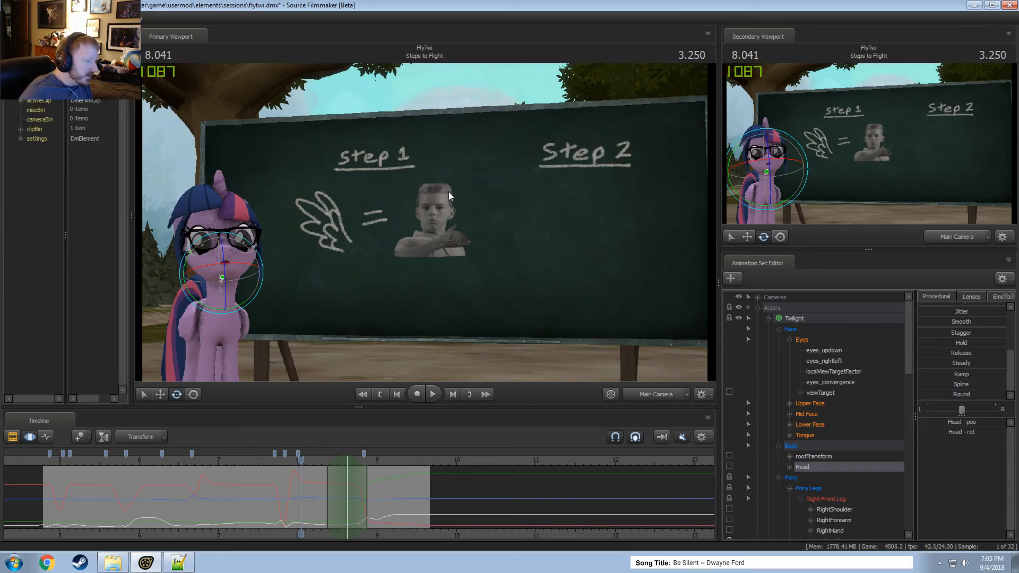
{"action": "left_click", "coordinate": [483, 289]}
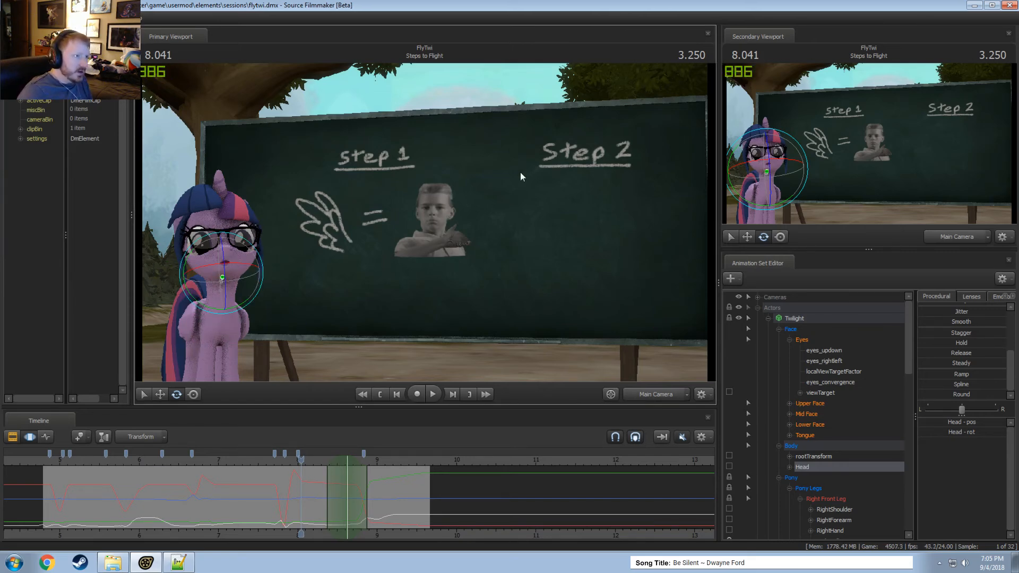
{"action": "key", "text": "alt+f"}
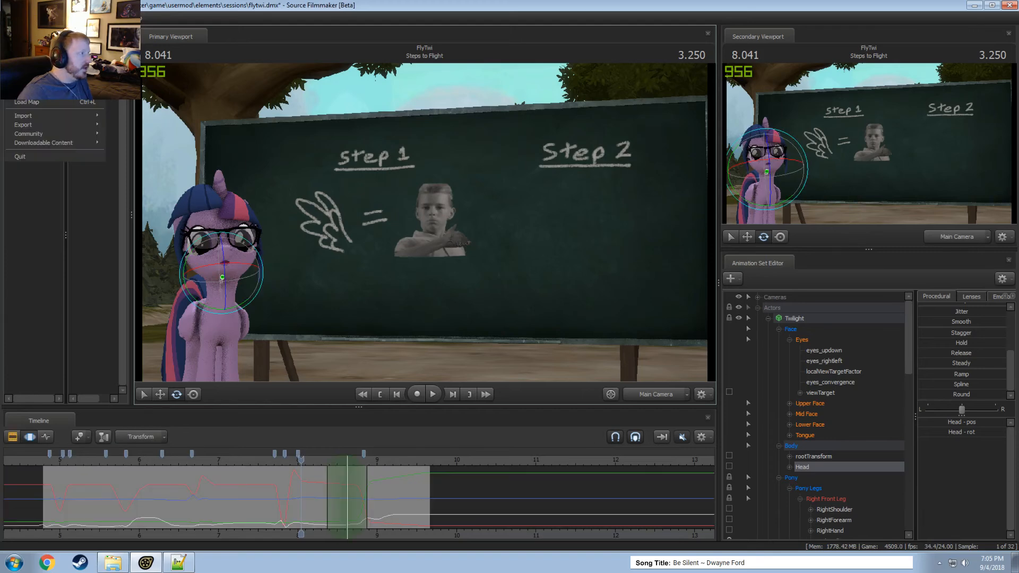
{"action": "key", "text": "n"}
{"action": "left_click", "coordinate": [664, 334]}
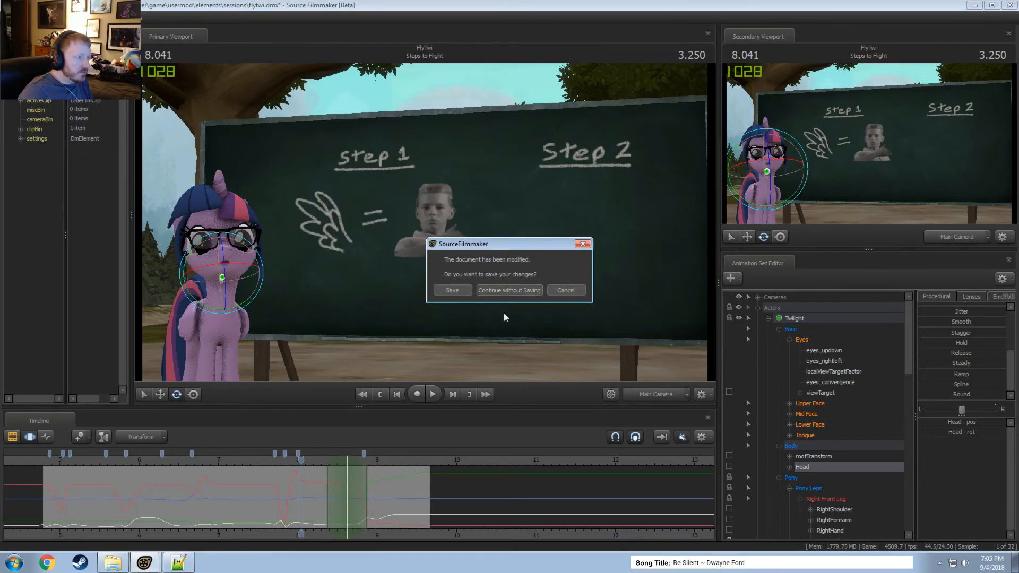
{"action": "left_click", "coordinate": [566, 290]}
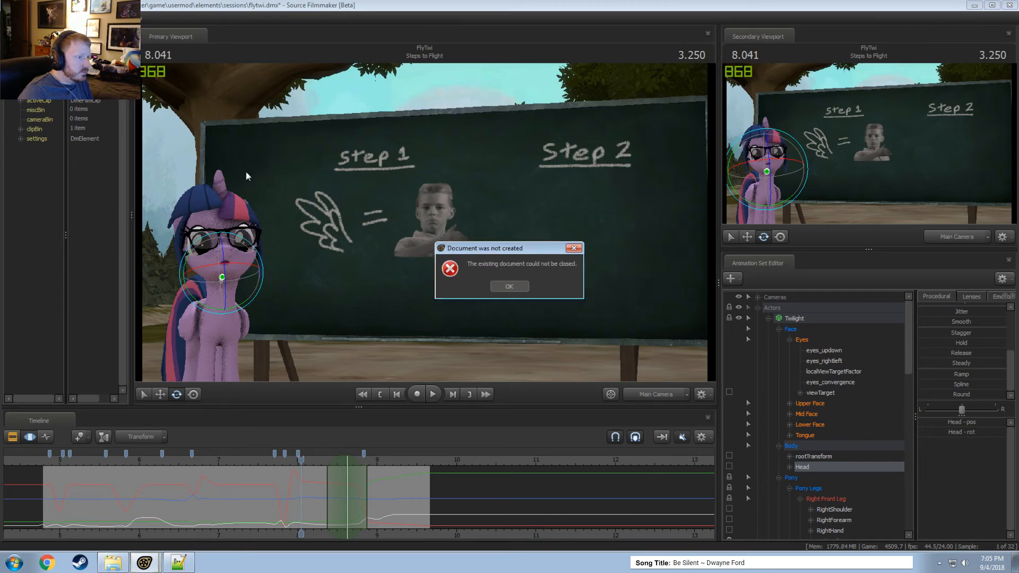
{"action": "left_click", "coordinate": [492, 288]}
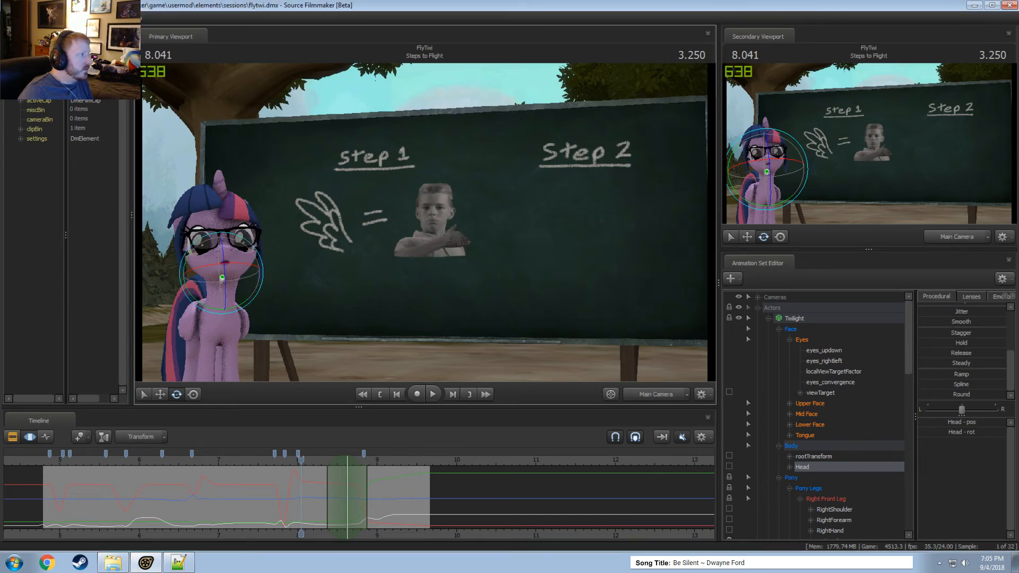
- Create a new session named FlyTwi1 in the usermod sessions folder with a framerate of 24
{"action": "key", "text": "ctrl+n"}
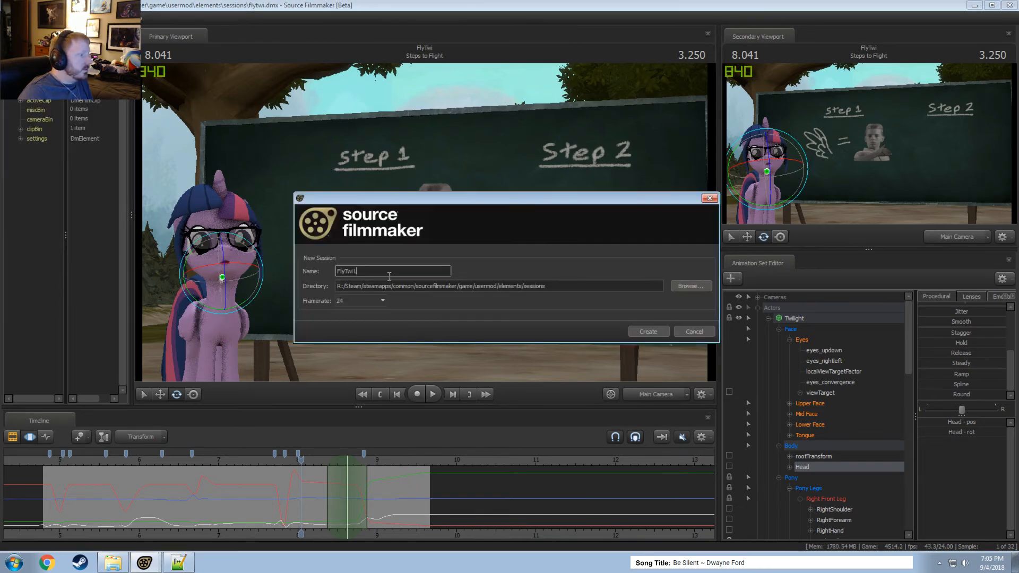
{"action": "left_click", "coordinate": [647, 332]}
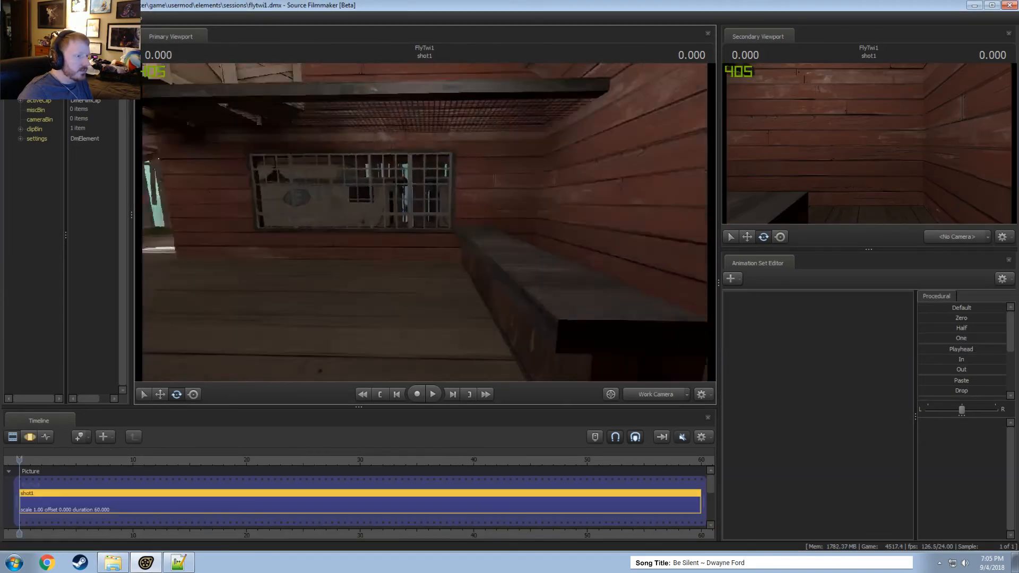
- Start adding a model's animation set on the outdoor dirt path and filter the model list by TWILIGHT
{"action": "key", "text": "w"}
{"action": "left_click_drag", "start_coordinate": [425, 222], "coordinate": [547, 238]}
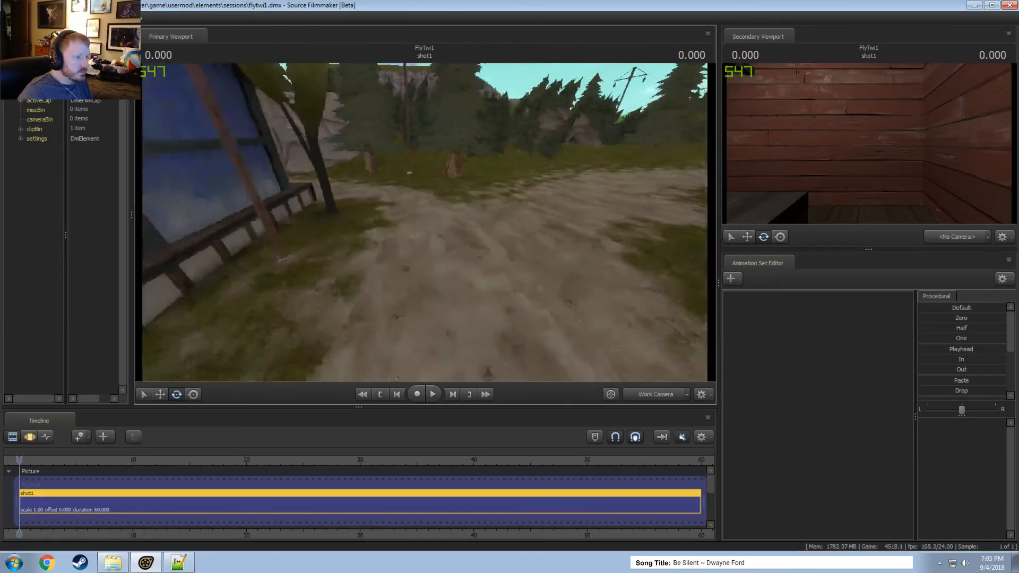
{"action": "right_click", "coordinate": [870, 347]}
{"action": "left_click", "coordinate": [873, 355]}
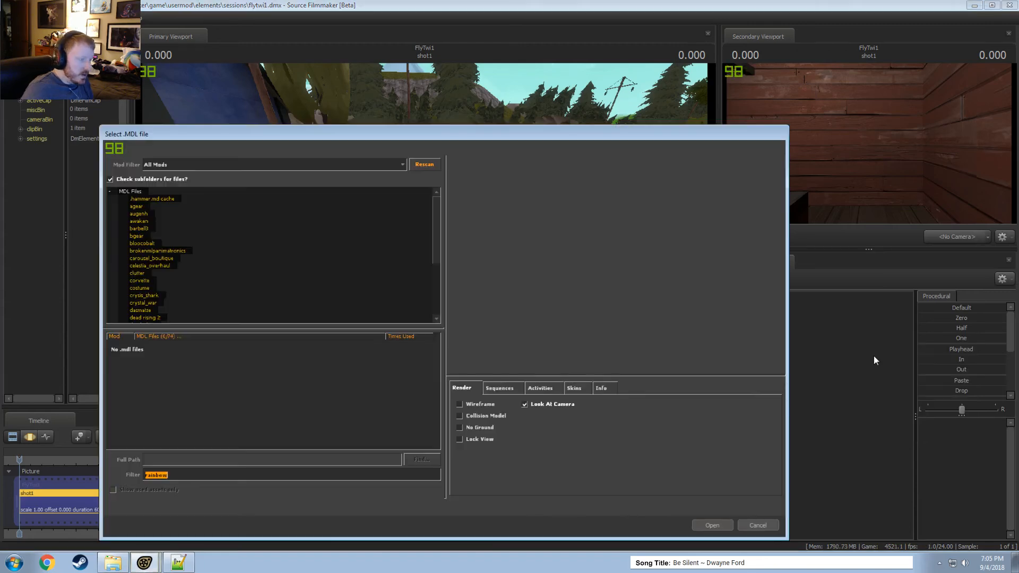
{"action": "type", "text": "TWI"}
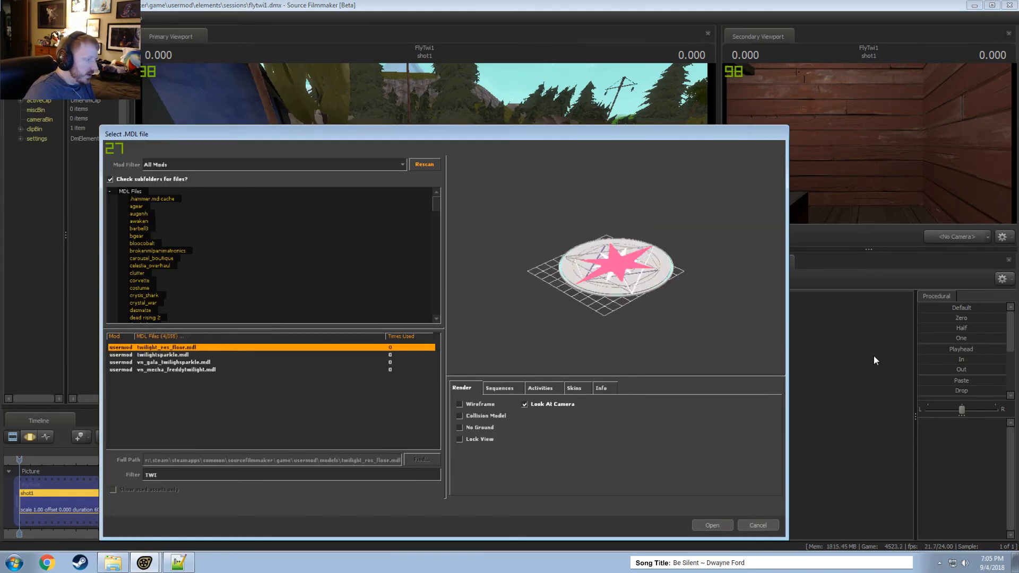
{"action": "type", "text": "LIGHT"}
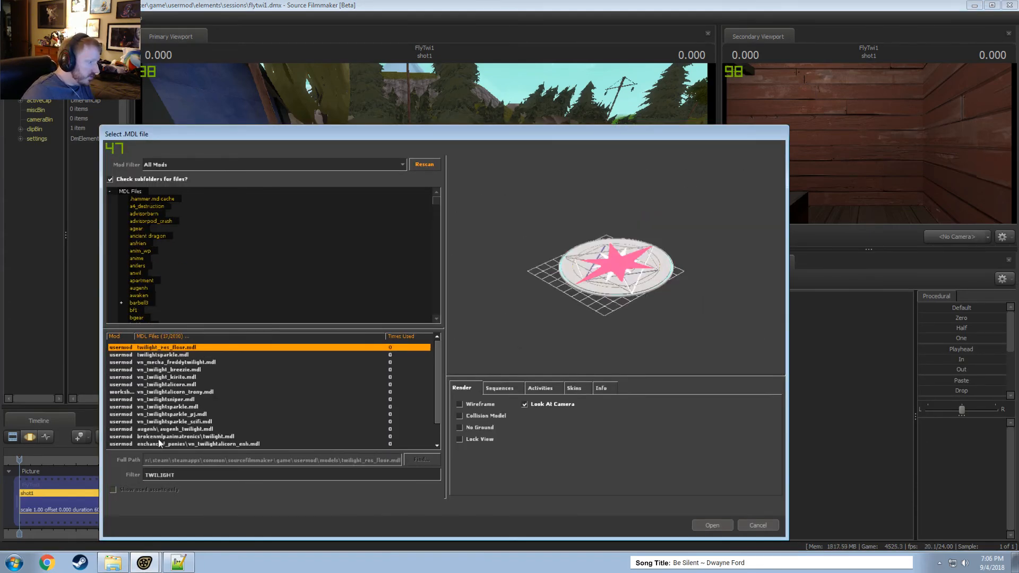
- Add the vn_twilightsparkle.mdl model to shot1 and select its animation set
{"action": "left_click", "coordinate": [203, 407]}
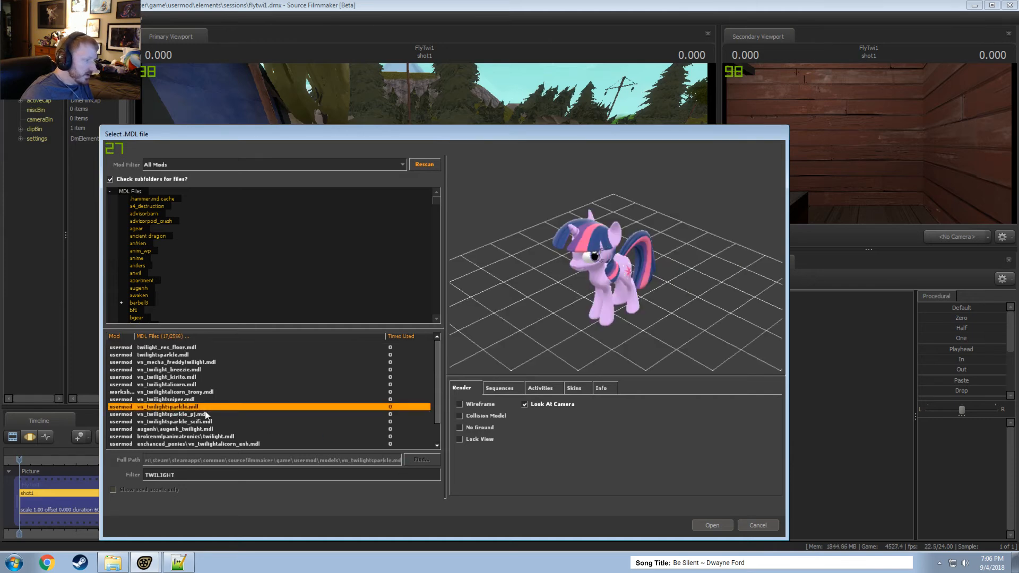
{"action": "scroll", "coordinate": [174, 408], "scroll_direction": "down", "scroll_amount": 1}
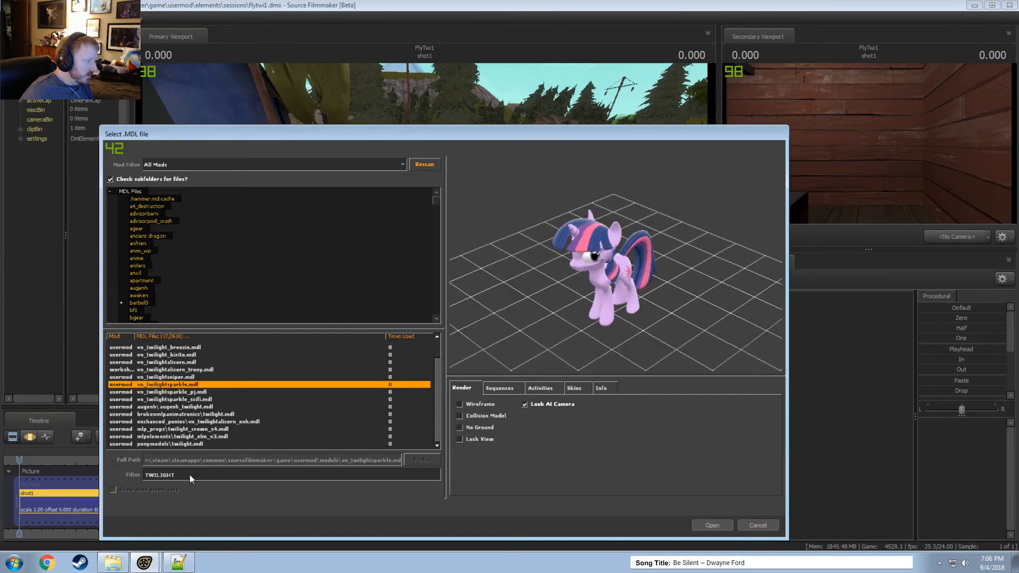
{"action": "left_click_drag", "start_coordinate": [190, 475], "coordinate": [109, 473]}
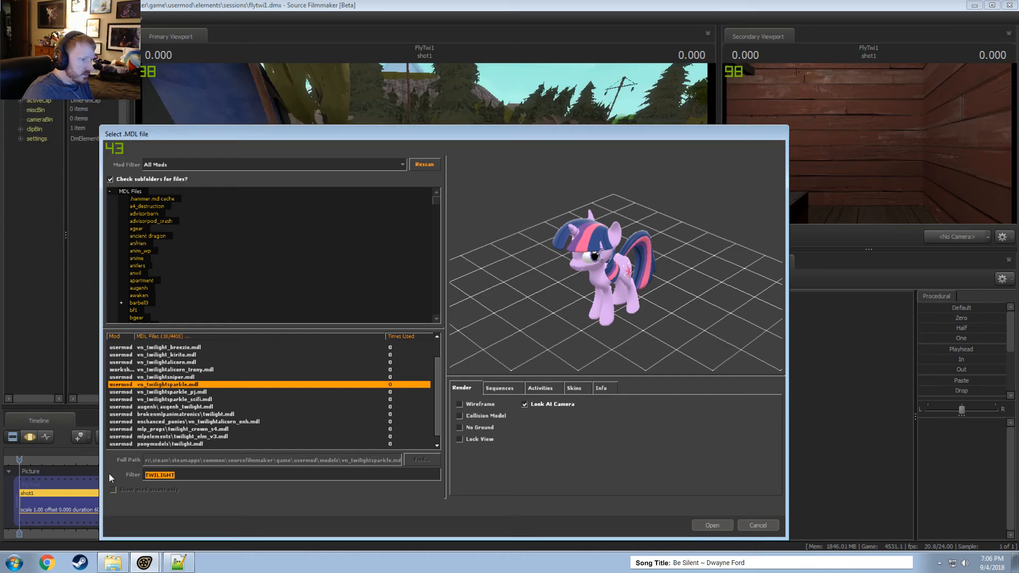
{"action": "left_click", "coordinate": [710, 526]}
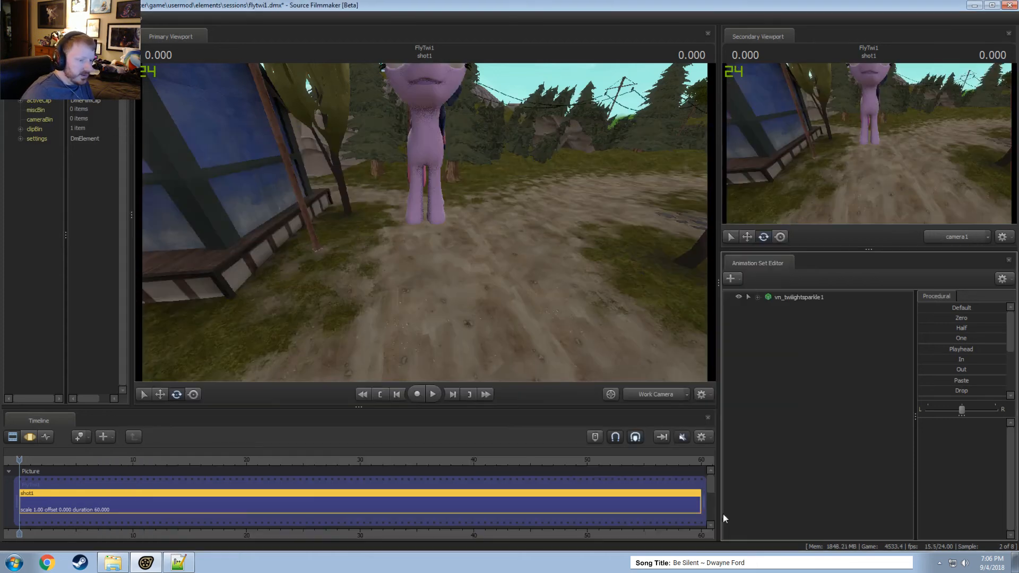
{"action": "left_click", "coordinate": [777, 297]}
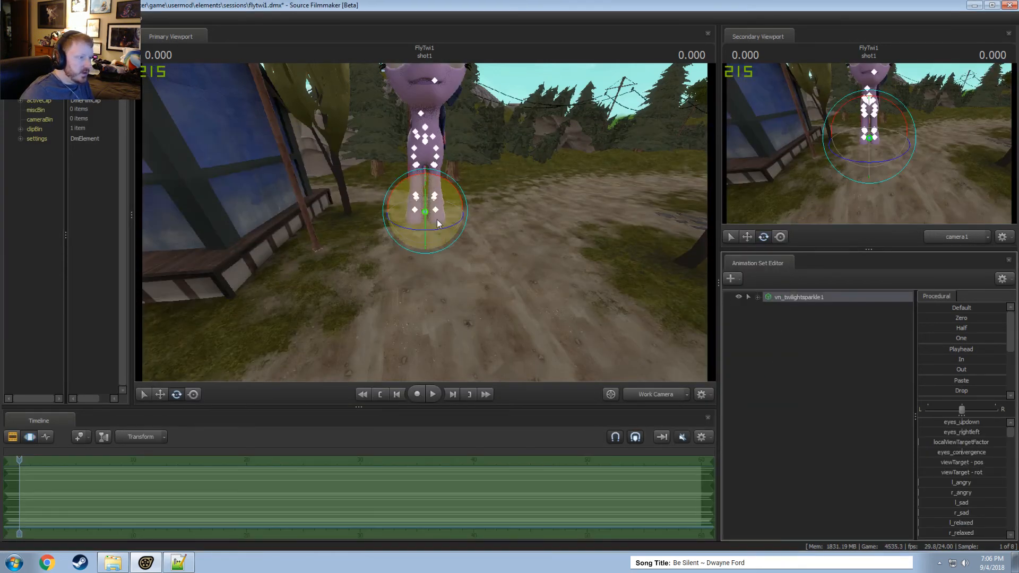
- Frame the Twilight Sparkle model from its side in the work camera and switch to the Move manipulator
{"action": "left_click", "coordinate": [427, 213]}
{"action": "left_click_drag", "start_coordinate": [429, 215], "coordinate": [510, 262]}
{"action": "key", "text": "w"}
{"action": "left_click_drag", "start_coordinate": [398, 234], "coordinate": [473, 204]}
{"action": "key", "text": "w"}
{"action": "key", "text": "s"}
{"action": "key", "text": "s"}
{"action": "scroll", "coordinate": [473, 203], "scroll_direction": "up", "scroll_amount": 4}
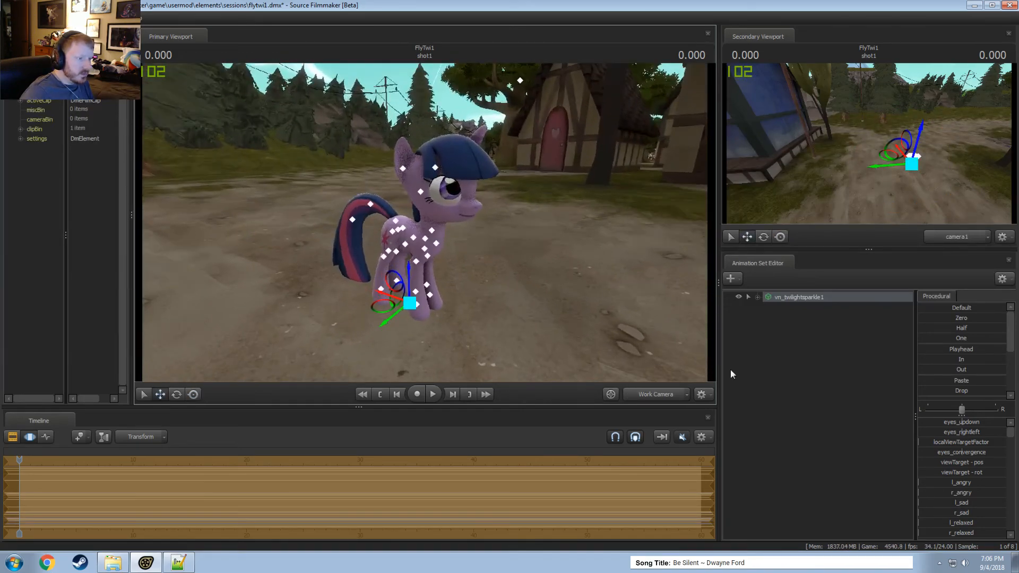
- Load the vnpony_ikoverhaul_earthpony.py rig script from the usermod scripts folder onto the vn_twilightsparkle1 animation set
{"action": "right_click", "coordinate": [823, 300]}
{"action": "mouse_move", "coordinate": [846, 422]}
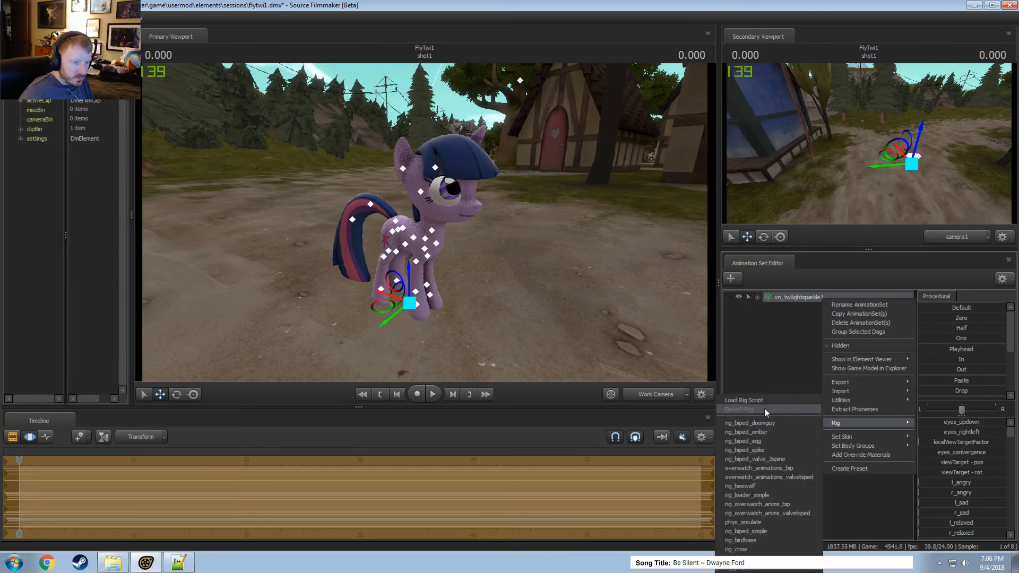
{"action": "left_click", "coordinate": [756, 396]}
{"action": "left_click", "coordinate": [756, 396]}
{"action": "right_click", "coordinate": [800, 293]}
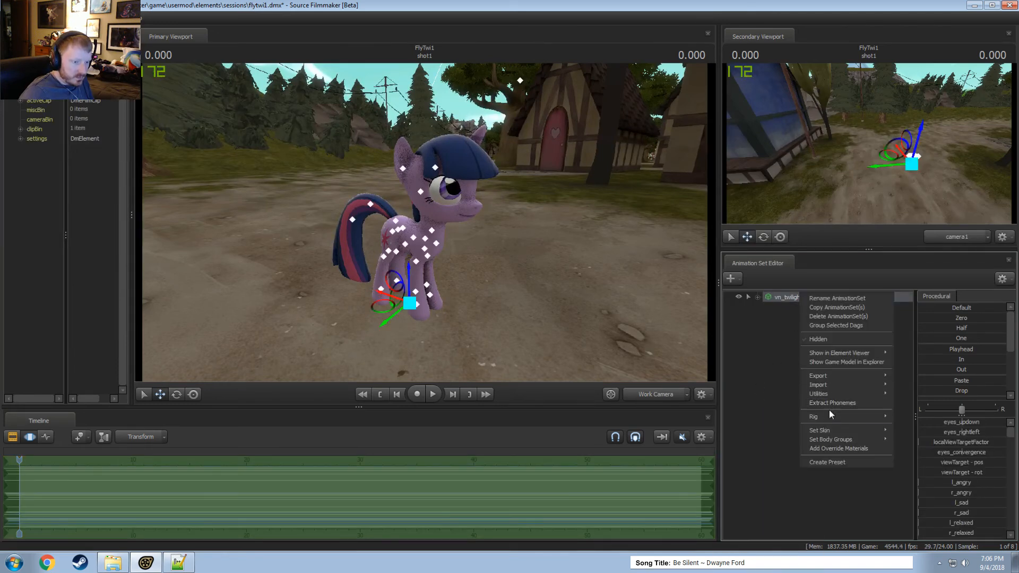
{"action": "mouse_move", "coordinate": [822, 420]}
{"action": "left_click", "coordinate": [937, 399]}
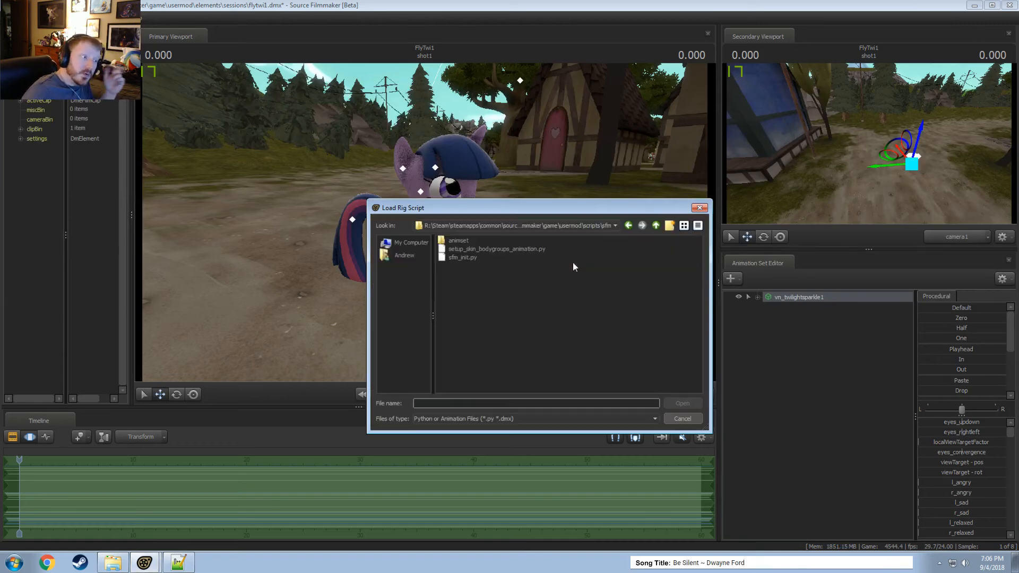
{"action": "left_click", "coordinate": [657, 225]}
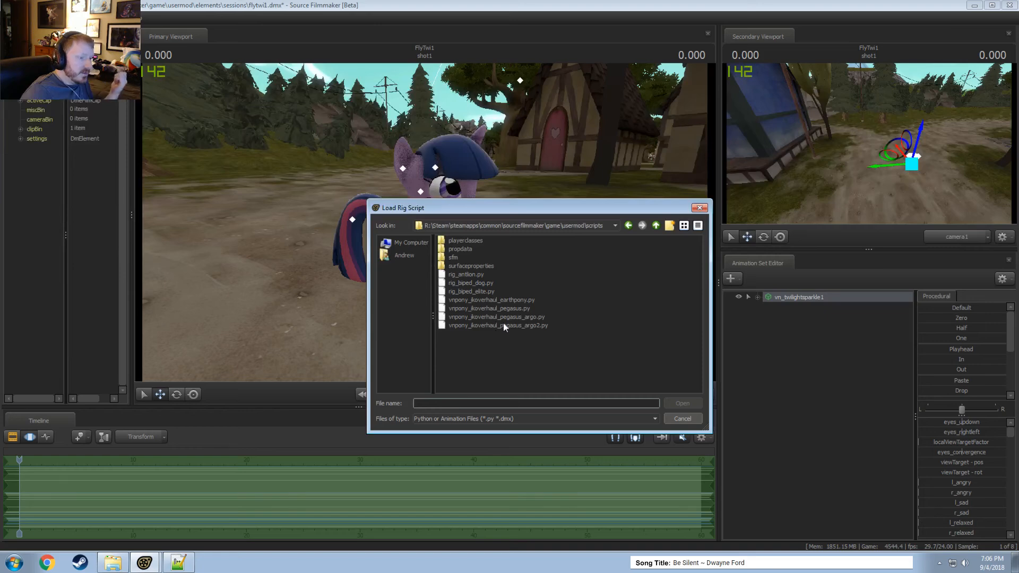
{"action": "left_click", "coordinate": [508, 300]}
{"action": "key", "text": "Return"}
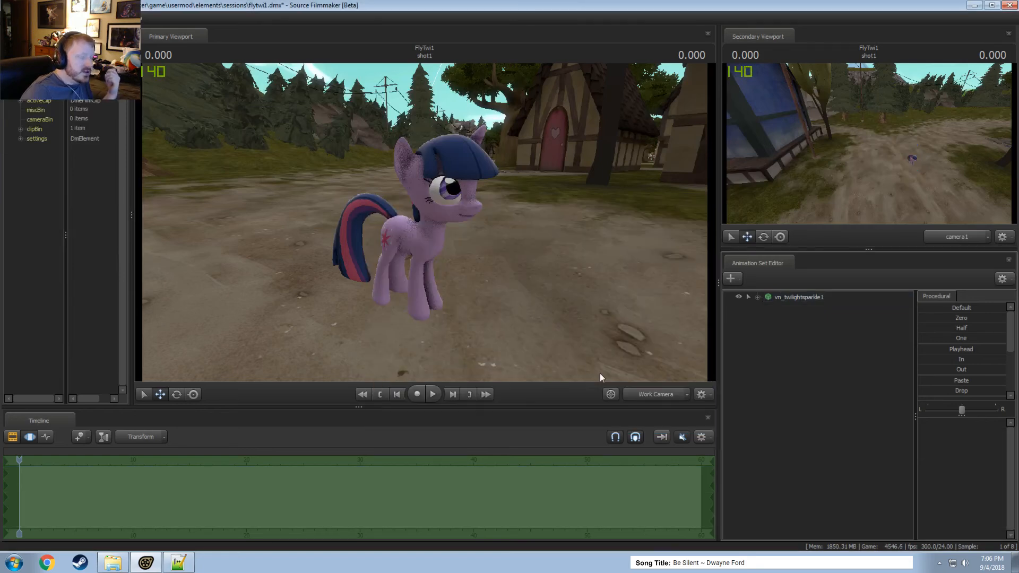
- Examine the rigged animation set's control groups, expanding RigBody, Pony and Pony Body and selecting rig_root
{"action": "left_click", "coordinate": [758, 298]}
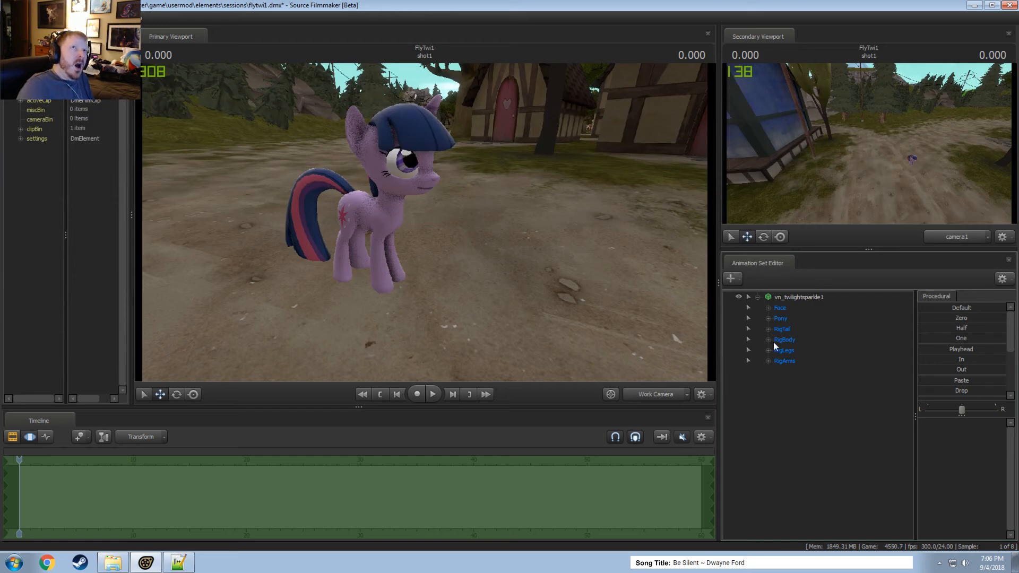
{"action": "left_click", "coordinate": [769, 340]}
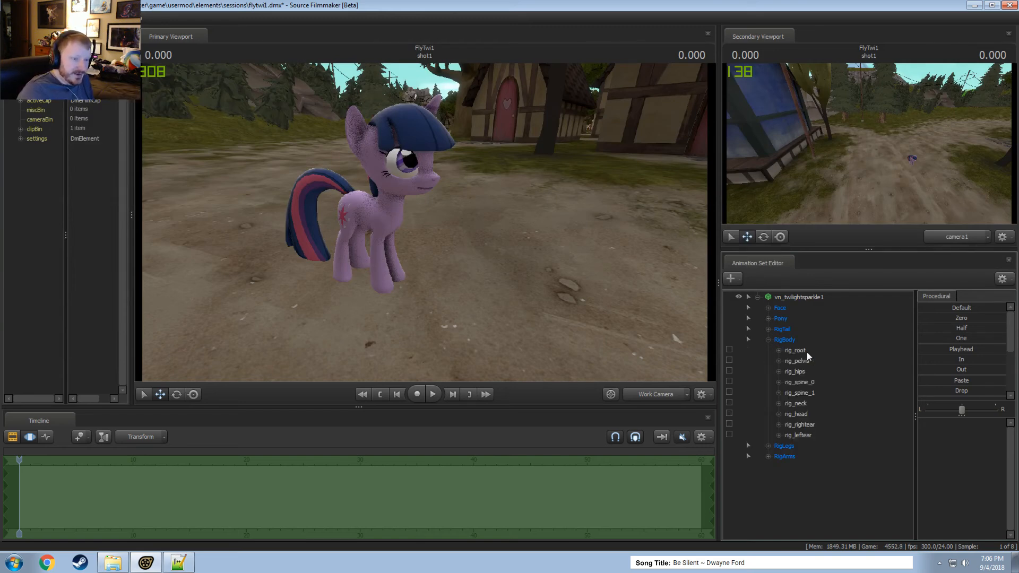
{"action": "left_click", "coordinate": [797, 350]}
{"action": "left_click", "coordinate": [769, 318]}
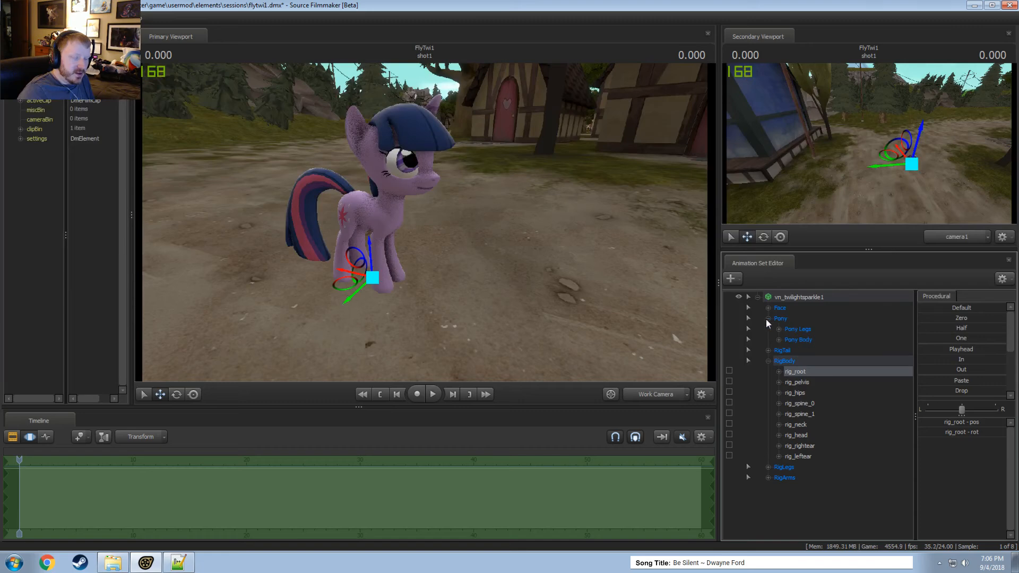
{"action": "left_click", "coordinate": [768, 319]}
{"action": "left_click", "coordinate": [769, 319]}
{"action": "left_click", "coordinate": [779, 340]}
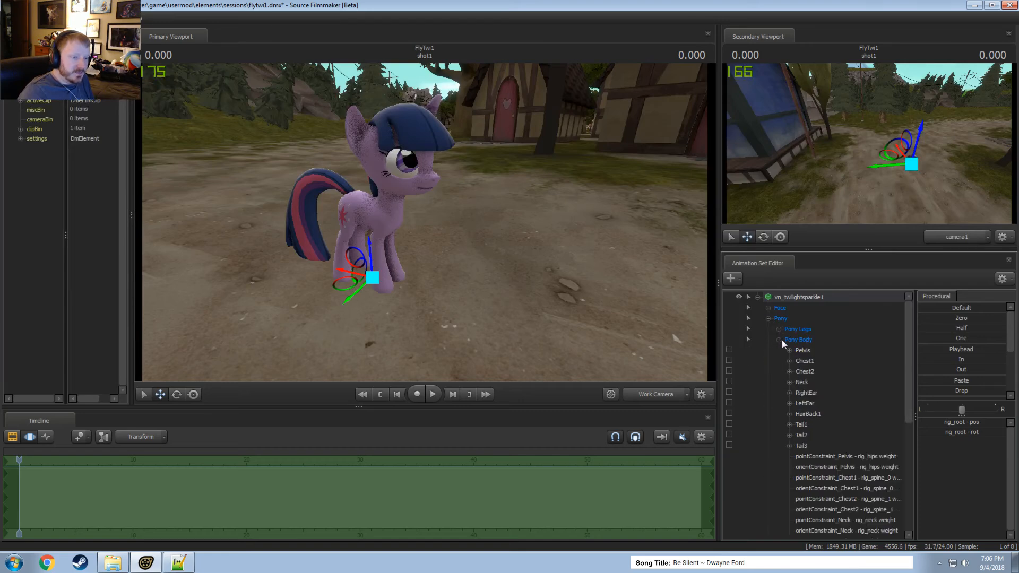
{"action": "left_click", "coordinate": [779, 341]}
{"action": "left_click", "coordinate": [779, 340]}
{"action": "left_click", "coordinate": [779, 341]}
{"action": "left_click", "coordinate": [767, 319]}
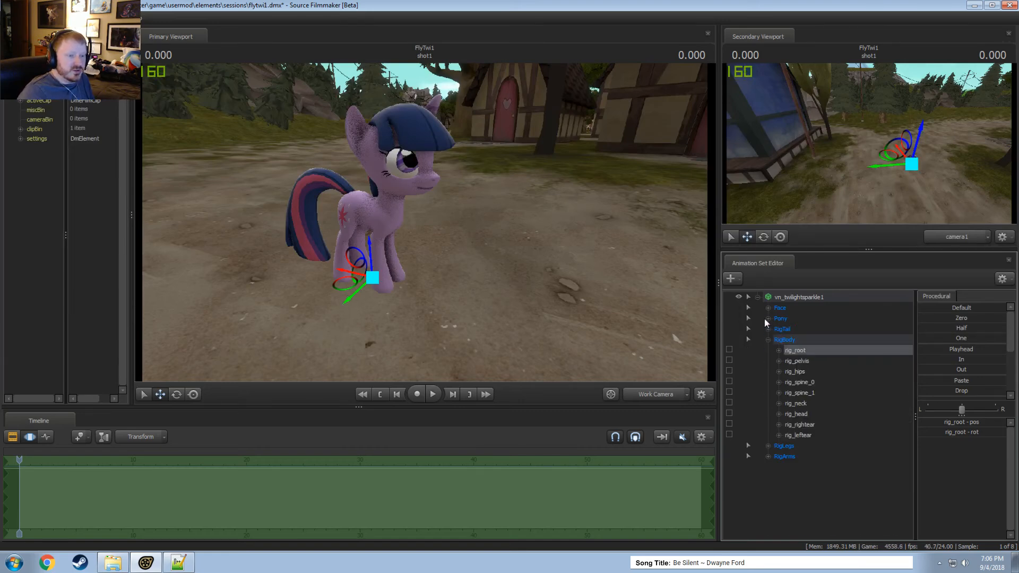
- Select the rig_hips control and try rotating it while viewing the hindquarters from behind
{"action": "left_click_drag", "start_coordinate": [581, 305], "coordinate": [425, 223]}
{"action": "key", "text": "ctrl"}
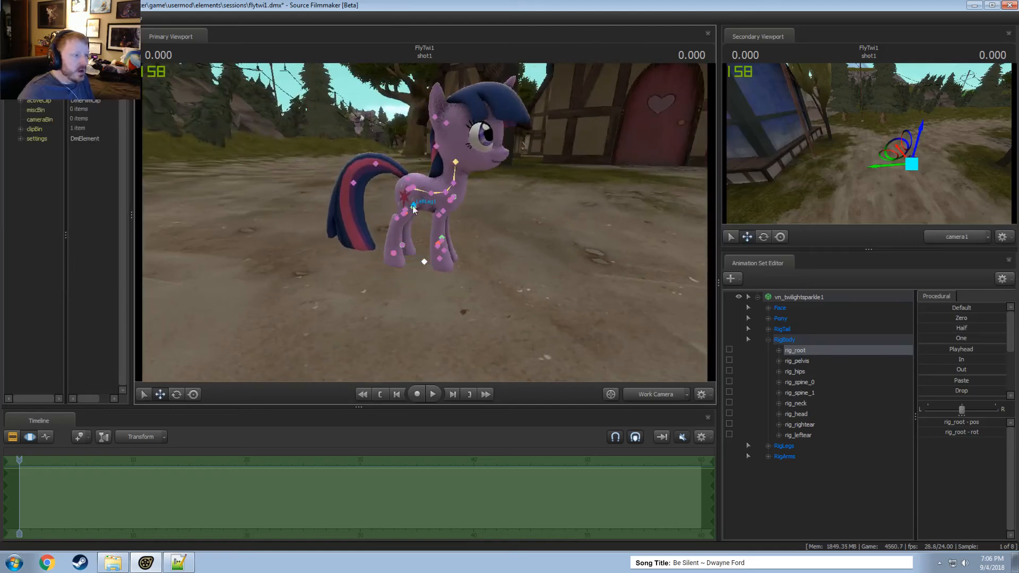
{"action": "key", "text": "w"}
{"action": "left_click_drag", "start_coordinate": [400, 202], "coordinate": [406, 202]}
{"action": "key", "text": "e"}
{"action": "key", "text": "a"}
{"action": "left_click_drag", "start_coordinate": [512, 274], "coordinate": [576, 275]}
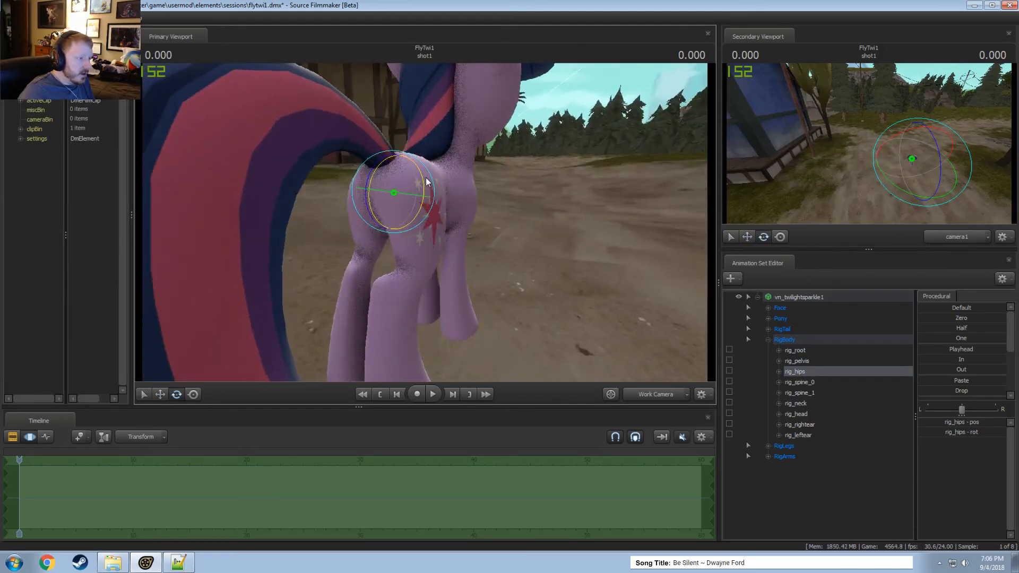
{"action": "mouse_move", "coordinate": [425, 178]}
{"action": "left_mouse_down"}
{"action": "mouse_move", "coordinate": [425, 166]}
{"action": "mouse_move", "coordinate": [417, 187]}
{"action": "mouse_move", "coordinate": [453, 239]}
{"action": "mouse_move", "coordinate": [417, 237]}
{"action": "mouse_move", "coordinate": [431, 180]}
{"action": "mouse_move", "coordinate": [410, 139]}
{"action": "mouse_move", "coordinate": [346, 164]}
{"action": "mouse_move", "coordinate": [301, 227]}
{"action": "mouse_move", "coordinate": [339, 180]}
{"action": "mouse_move", "coordinate": [476, 213]}
{"action": "mouse_move", "coordinate": [484, 267]}
{"action": "mouse_move", "coordinate": [446, 154]}
{"action": "mouse_move", "coordinate": [441, 170]}
{"action": "left_mouse_up"}
{"action": "key", "text": "w"}
{"action": "left_click_drag", "start_coordinate": [427, 222], "coordinate": [698, 361], "text": "alt"}
- Test rotating the rig_spine_0 control and undo the rotations, checking the body and legs from different angles
{"action": "left_click", "coordinate": [804, 385]}
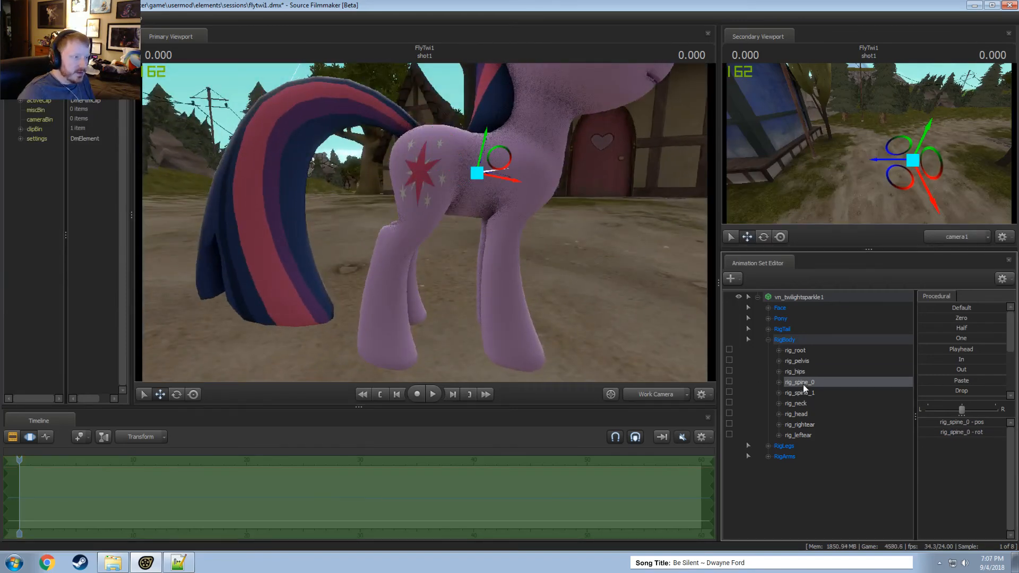
{"action": "key", "text": "e"}
{"action": "left_click_drag", "start_coordinate": [511, 155], "coordinate": [472, 260]}
{"action": "key", "text": "ctrl+z"}
{"action": "left_click_drag", "start_coordinate": [425, 222], "coordinate": [390, 222], "text": "alt"}
{"action": "key", "text": "ctrl+z"}
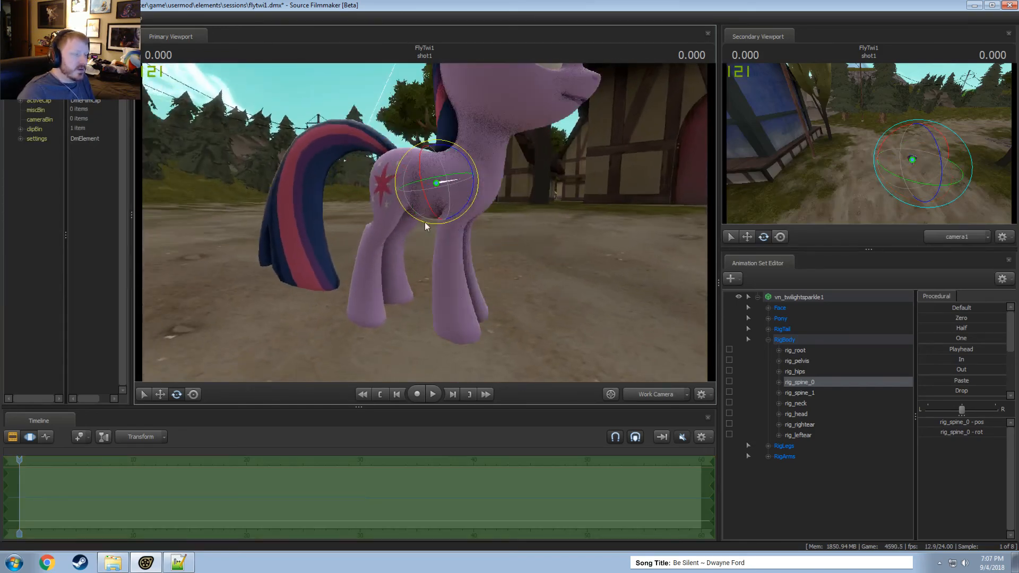
{"action": "mouse_move", "coordinate": [471, 189]}
{"action": "left_mouse_down"}
{"action": "mouse_move", "coordinate": [479, 174]}
{"action": "mouse_move", "coordinate": [481, 185]}
{"action": "left_mouse_up"}
{"action": "key", "text": "ctrl+z"}
{"action": "left_click_drag", "start_coordinate": [513, 260], "coordinate": [514, 281]}
{"action": "key", "text": "w"}
{"action": "left_click_drag", "start_coordinate": [425, 214], "coordinate": [452, 215]}
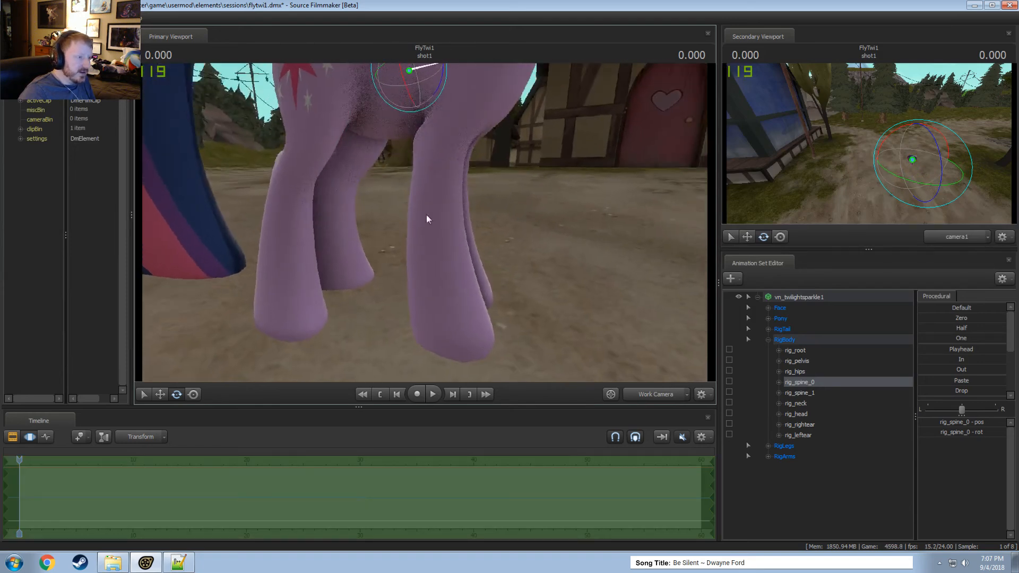
{"action": "left_click_drag", "start_coordinate": [436, 87], "coordinate": [464, 66]}
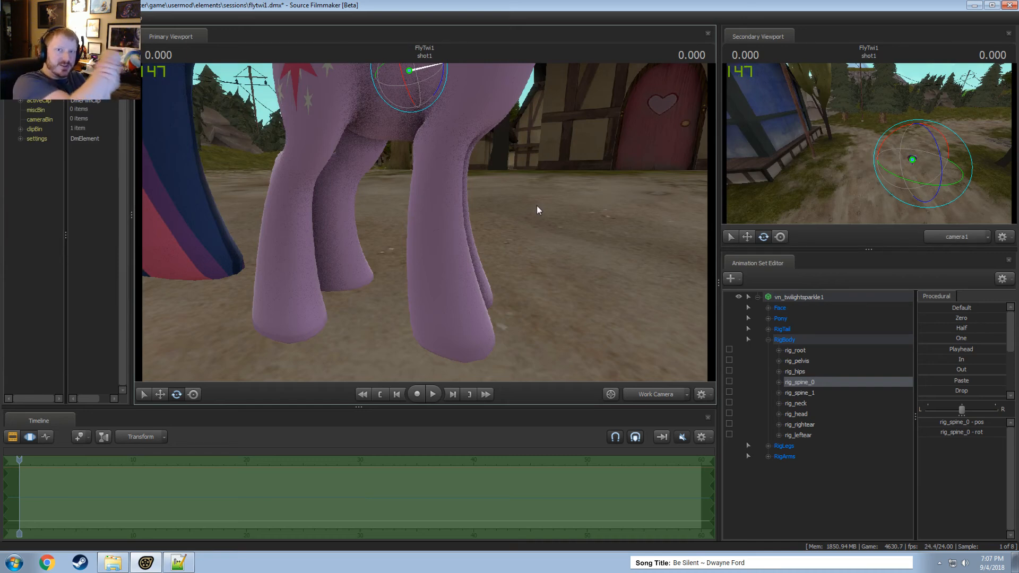
- Select the rig_pelvis control, test lowering it to see how the legs bend, and undo each move
{"action": "left_click_drag", "start_coordinate": [388, 252], "coordinate": [425, 222]}
{"action": "left_click", "coordinate": [373, 224], "text": "ctrl"}
{"action": "left_click", "coordinate": [406, 165], "text": "ctrl"}
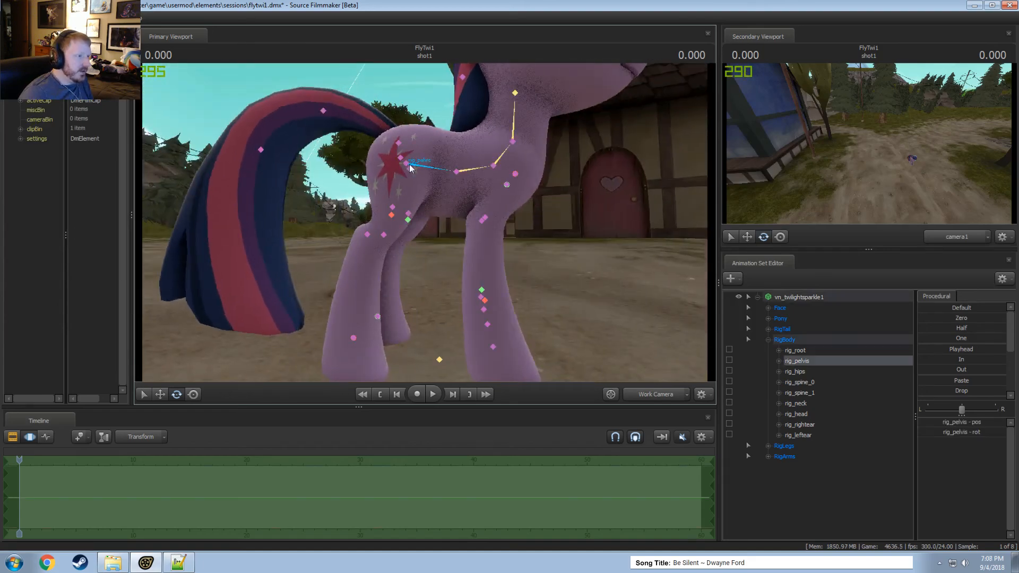
{"action": "left_click_drag", "start_coordinate": [407, 170], "coordinate": [410, 218]}
{"action": "key", "text": "w"}
{"action": "key", "text": "ctrl+z"}
{"action": "left_click_drag", "start_coordinate": [428, 255], "coordinate": [451, 169]}
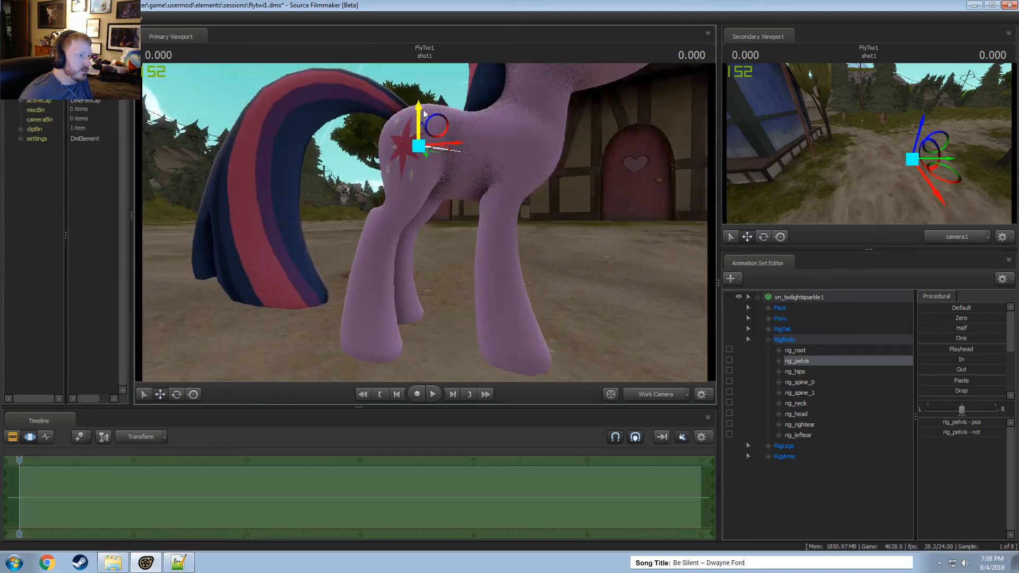
{"action": "left_click_drag", "start_coordinate": [420, 113], "coordinate": [420, 122]}
{"action": "left_click_drag", "start_coordinate": [453, 172], "coordinate": [428, 206], "text": "alt"}
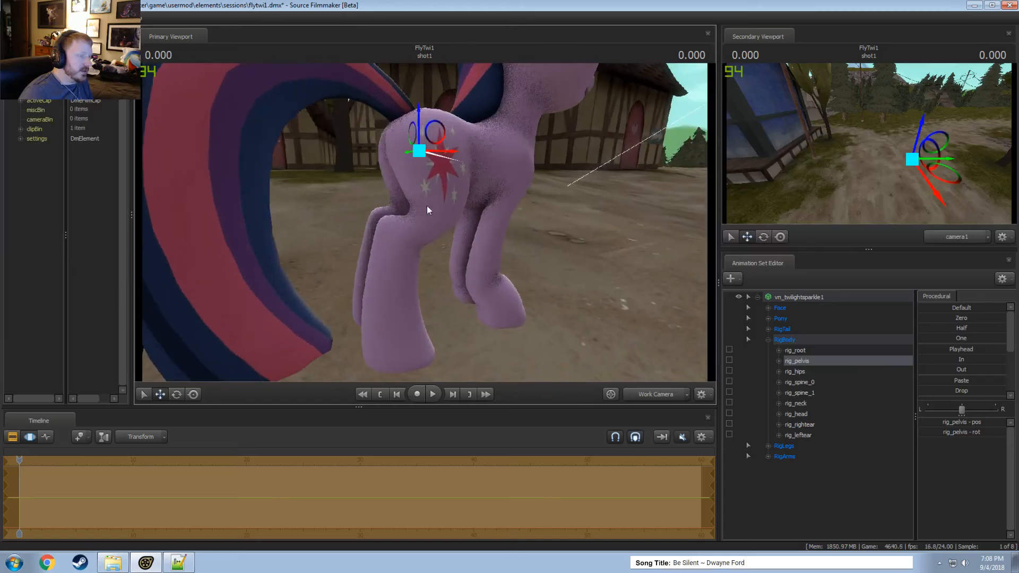
{"action": "key", "text": "ctrl+z"}
{"action": "mouse_move", "coordinate": [417, 120]}
{"action": "left_mouse_down"}
{"action": "mouse_move", "coordinate": [418, 147]}
{"action": "mouse_move", "coordinate": [417, 124]}
{"action": "left_mouse_up"}
{"action": "key", "text": "ctrl+z"}
- Test lowering rig_pelvis again from other viewing angles, undo the moves, and try rotating the control slightly
{"action": "left_click_drag", "start_coordinate": [461, 265], "coordinate": [404, 286], "text": "alt"}
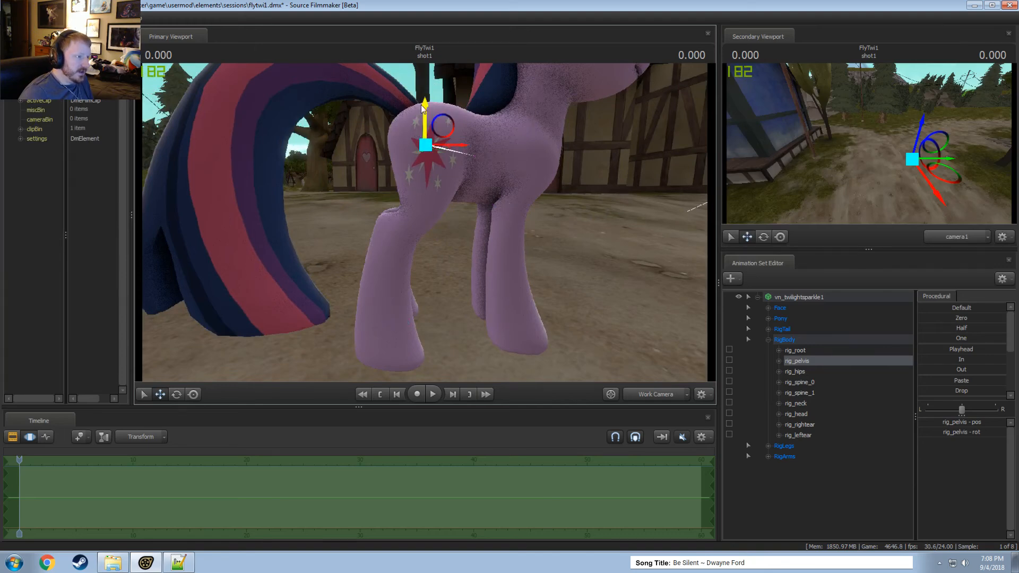
{"action": "mouse_move", "coordinate": [423, 109]}
{"action": "left_mouse_down"}
{"action": "mouse_move", "coordinate": [425, 135]}
{"action": "mouse_move", "coordinate": [425, 119]}
{"action": "left_mouse_up"}
{"action": "key", "text": "ctrl+z"}
{"action": "left_click_drag", "start_coordinate": [491, 199], "coordinate": [437, 205], "text": "alt"}
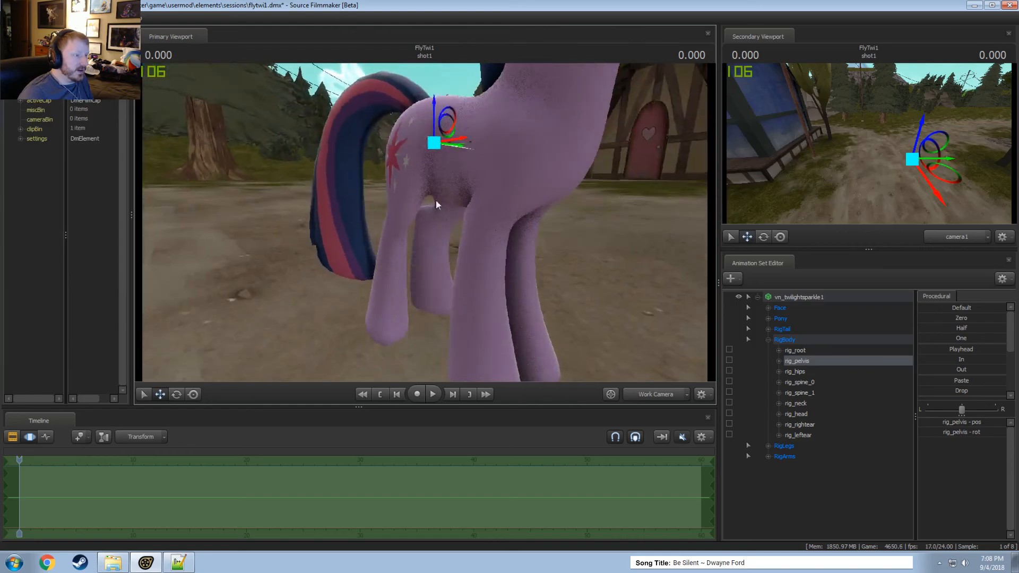
{"action": "left_click_drag", "start_coordinate": [431, 105], "coordinate": [434, 154]}
{"action": "left_click_drag", "start_coordinate": [457, 189], "coordinate": [499, 249], "text": "alt"}
{"action": "key", "text": "ctrl+z"}
{"action": "key", "text": "d"}
{"action": "key", "text": "e"}
{"action": "left_click_drag", "start_coordinate": [403, 157], "coordinate": [402, 157]}
{"action": "left_click_drag", "start_coordinate": [402, 157], "coordinate": [385, 132], "text": "alt"}
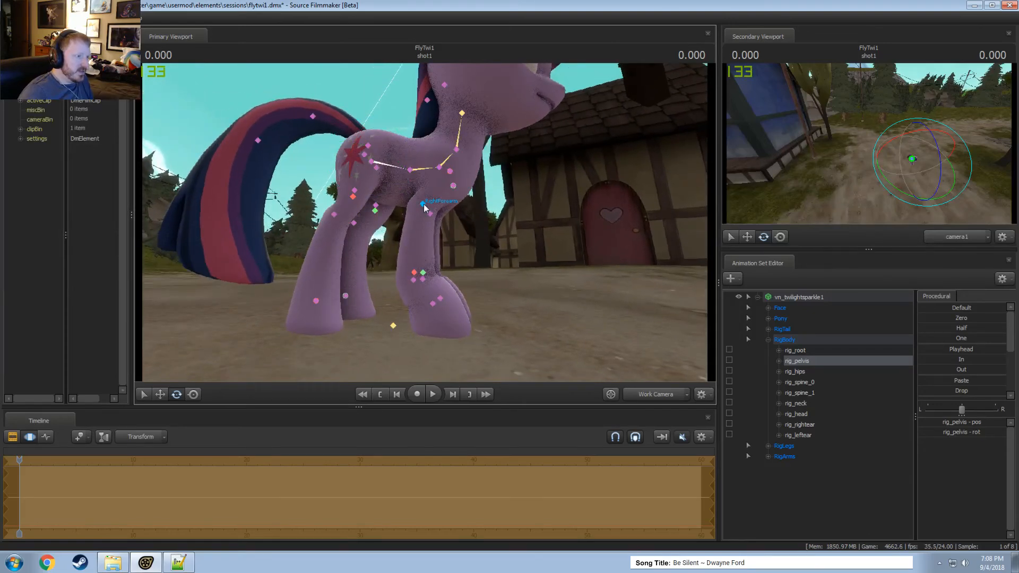
- Select the RightForearm bone and the rig_collar_R control to examine the upper right front leg
{"action": "left_click", "coordinate": [423, 205]}
{"action": "left_click_drag", "start_coordinate": [428, 242], "coordinate": [436, 244]}
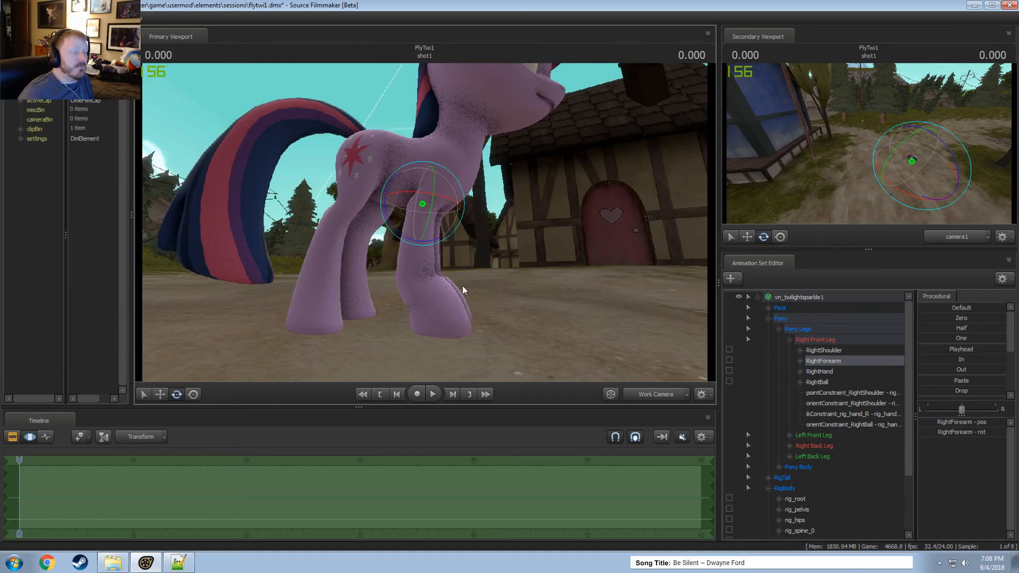
{"action": "key", "text": "ctrl"}
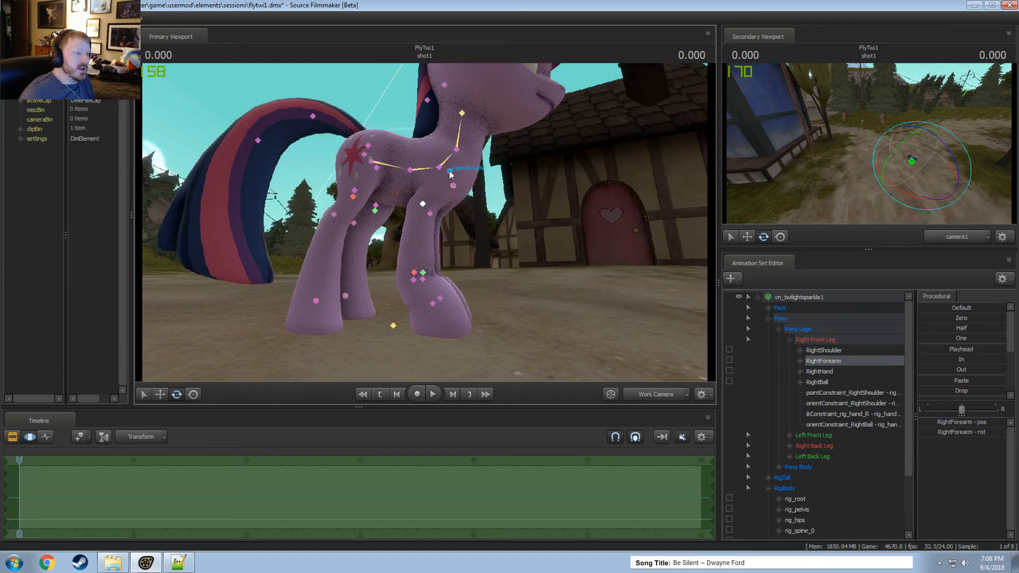
{"action": "left_click", "coordinate": [450, 171], "text": "ctrl"}
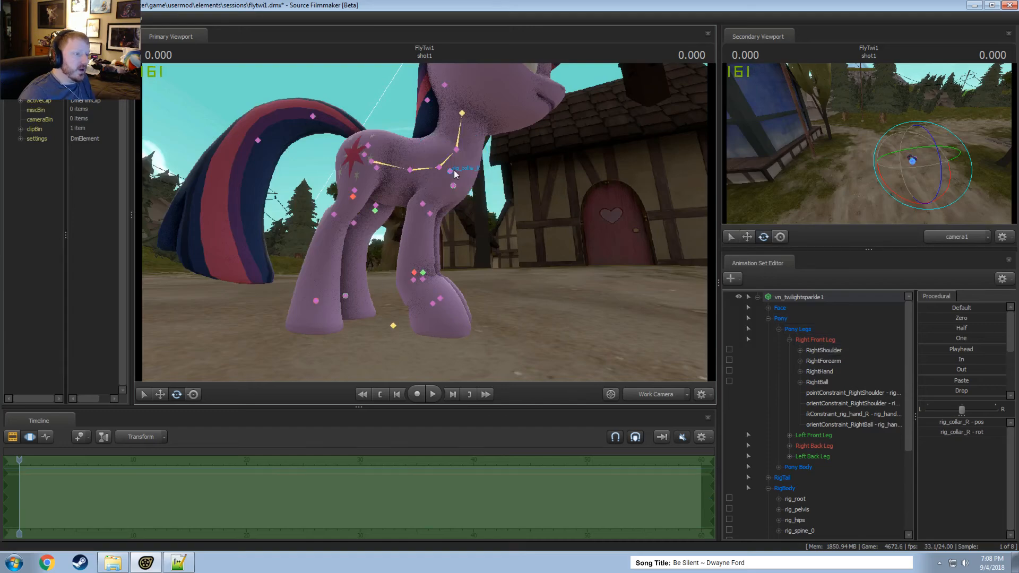
{"action": "left_click_drag", "start_coordinate": [484, 173], "coordinate": [489, 186]}
- Examine the lower right front leg from the front and side, selecting the RightHand bone and the rig_hand_R control
{"action": "mouse_move", "coordinate": [381, 296]}
{"action": "left_mouse_down"}
{"action": "mouse_move", "coordinate": [366, 297]}
{"action": "mouse_move", "coordinate": [408, 282]}
{"action": "mouse_move", "coordinate": [393, 273]}
{"action": "mouse_move", "coordinate": [431, 253]}
{"action": "mouse_move", "coordinate": [416, 254]}
{"action": "left_mouse_up"}
{"action": "key", "text": "ctrl"}
{"action": "left_click", "coordinate": [425, 279], "text": "ctrl"}
{"action": "left_click", "coordinate": [390, 274], "text": "ctrl"}
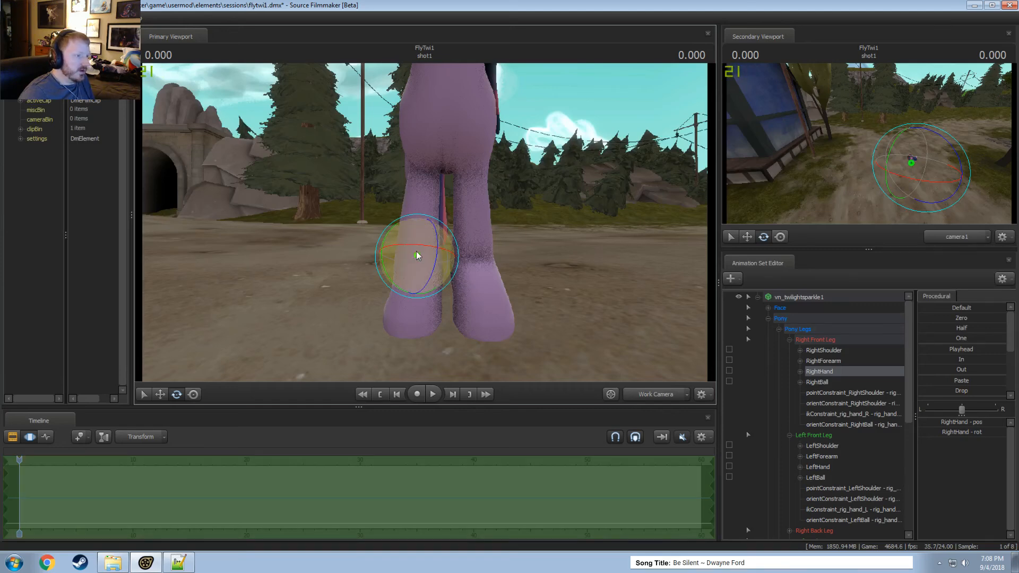
{"action": "left_click", "coordinate": [414, 290], "text": "ctrl"}
{"action": "left_click_drag", "start_coordinate": [541, 188], "coordinate": [424, 224]}
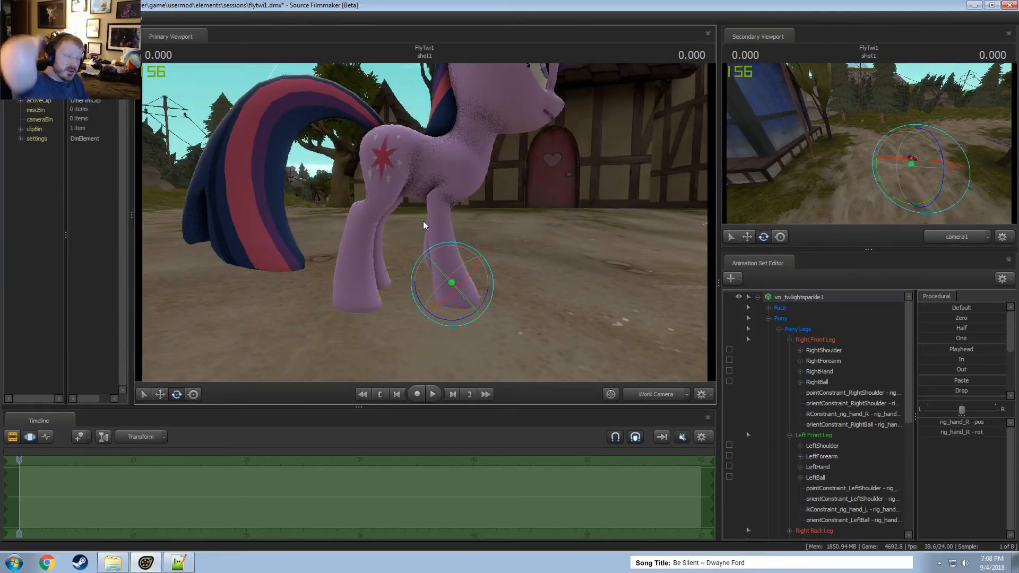
- Collapse the vn_twilightsparkle1 animation set and undo the remaining test poses on the rigged model
{"action": "left_click", "coordinate": [759, 298]}
{"action": "left_click", "coordinate": [795, 297]}
{"action": "right_click", "coordinate": [795, 299]}
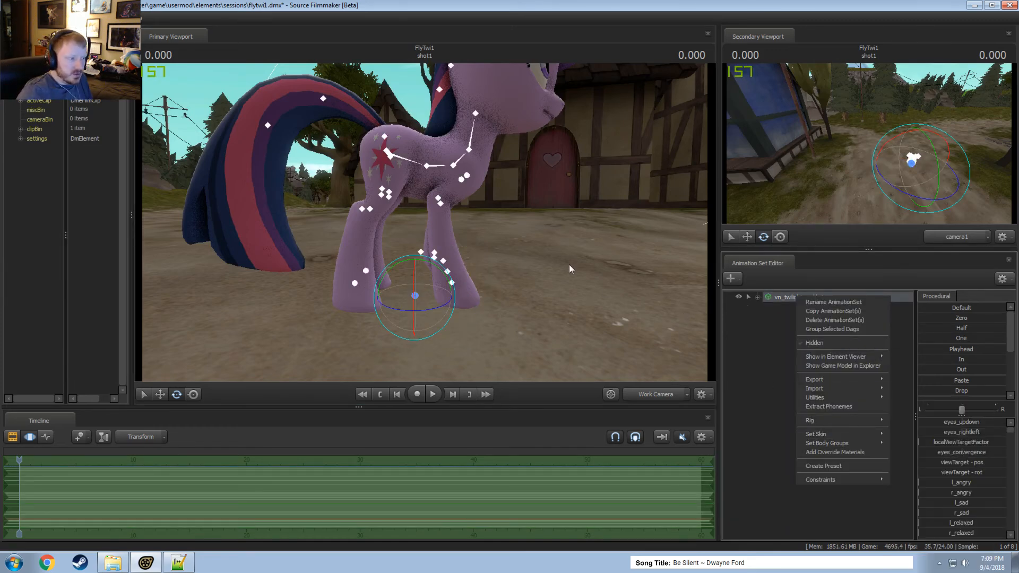
{"action": "left_click", "coordinate": [425, 223], "text": "ctrl"}
{"action": "key", "text": "ctrl+z"}
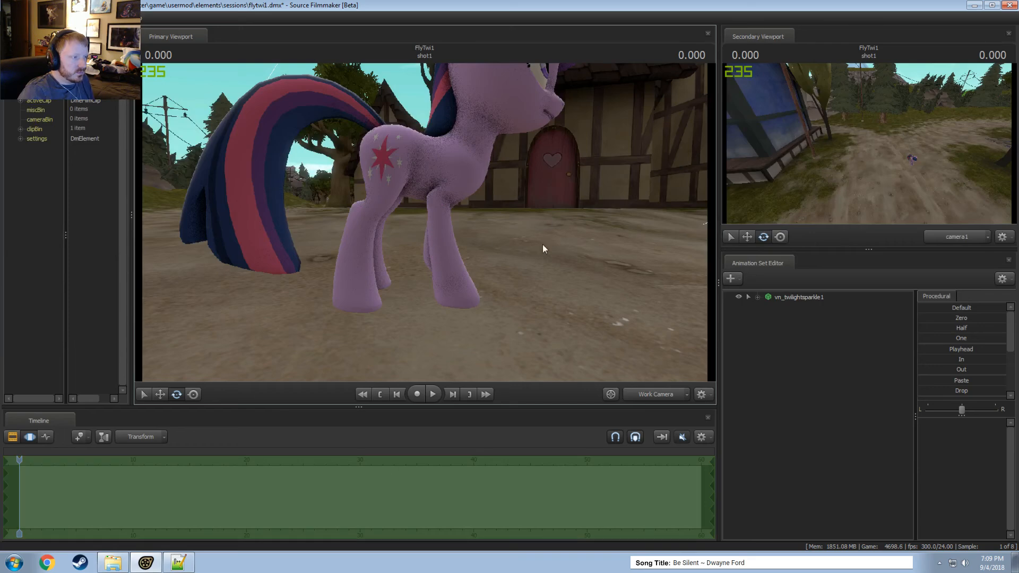
{"action": "left_click_drag", "start_coordinate": [542, 244], "coordinate": [538, 243]}
{"action": "key", "text": "ctrl+z"}
{"action": "key", "text": "ctrl+z"}
{"action": "key", "text": "ctrl+z"}
{"action": "key", "text": "ctrl+z"}
{"action": "key", "text": "ctrl+z"}
{"action": "key", "text": "ctrl+z"}
{"action": "key", "text": "ctrl+z"}
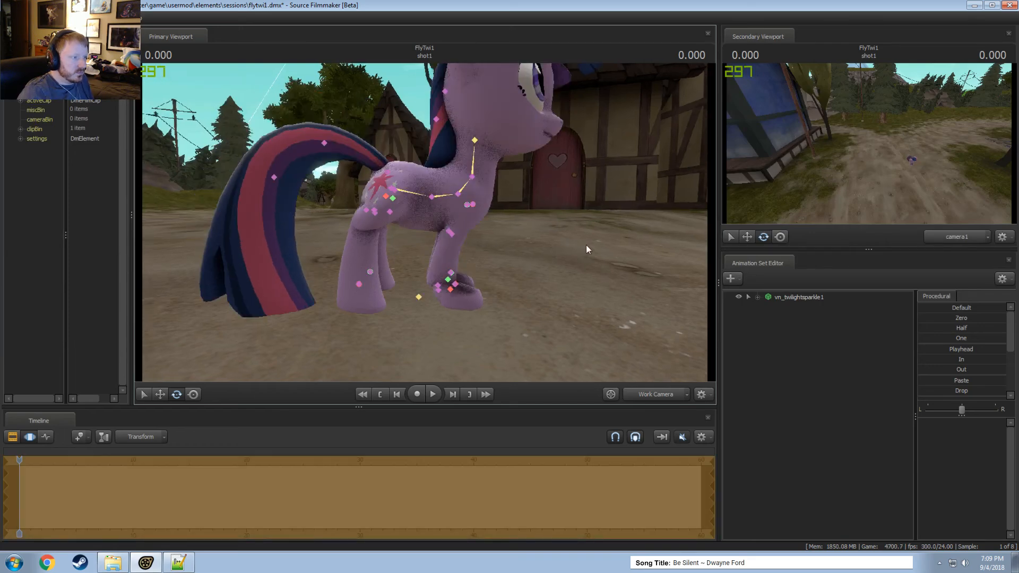
- Detach the rig from vn_twilightsparkle1 and select its animation set again
{"action": "left_click_drag", "start_coordinate": [592, 245], "coordinate": [520, 257]}
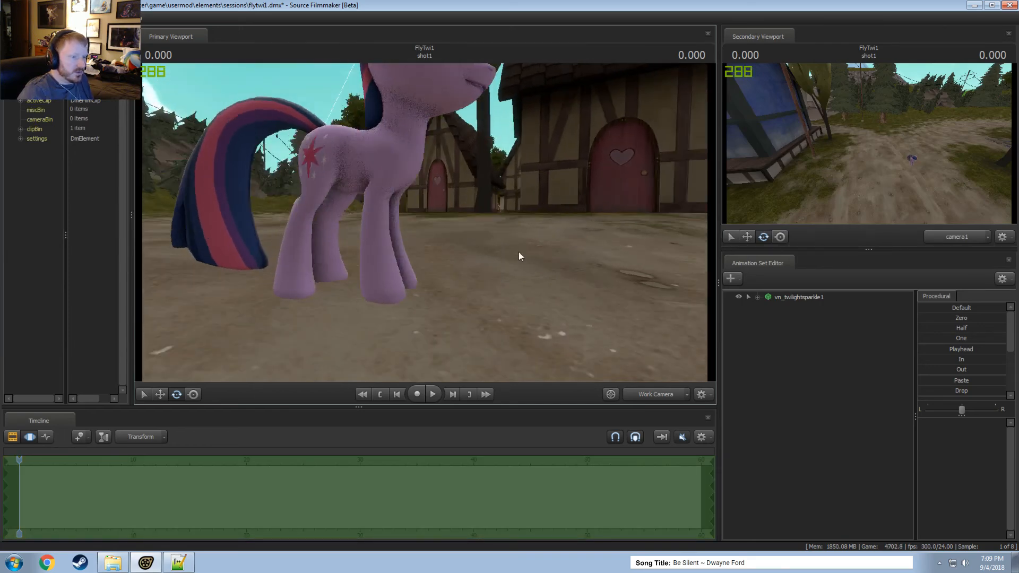
{"action": "right_click", "coordinate": [803, 301]}
{"action": "mouse_move", "coordinate": [839, 429]}
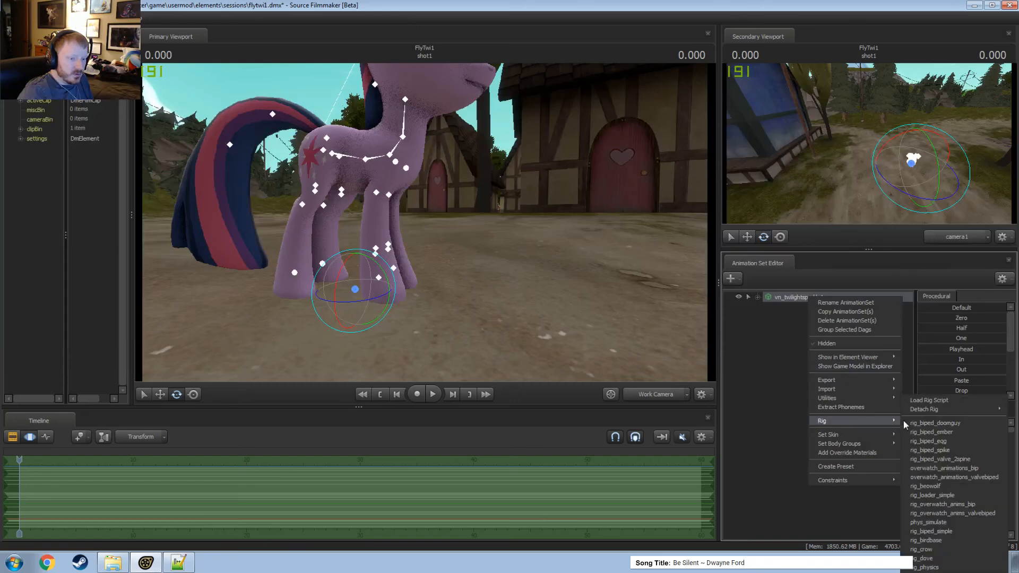
{"action": "mouse_move", "coordinate": [924, 411]}
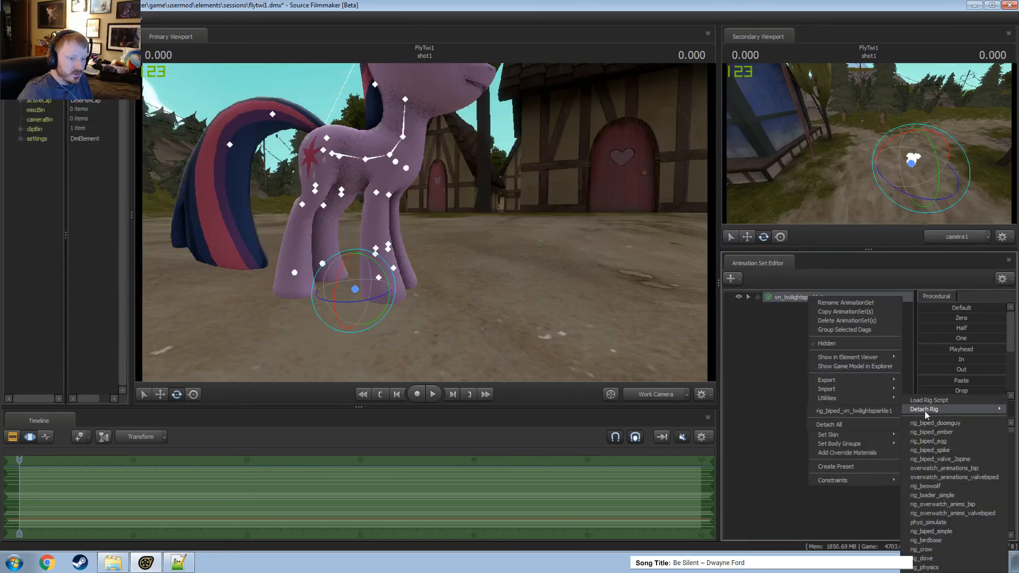
{"action": "left_click", "coordinate": [636, 291]}
{"action": "left_click_drag", "start_coordinate": [635, 291], "coordinate": [770, 276]}
{"action": "left_click", "coordinate": [807, 295]}
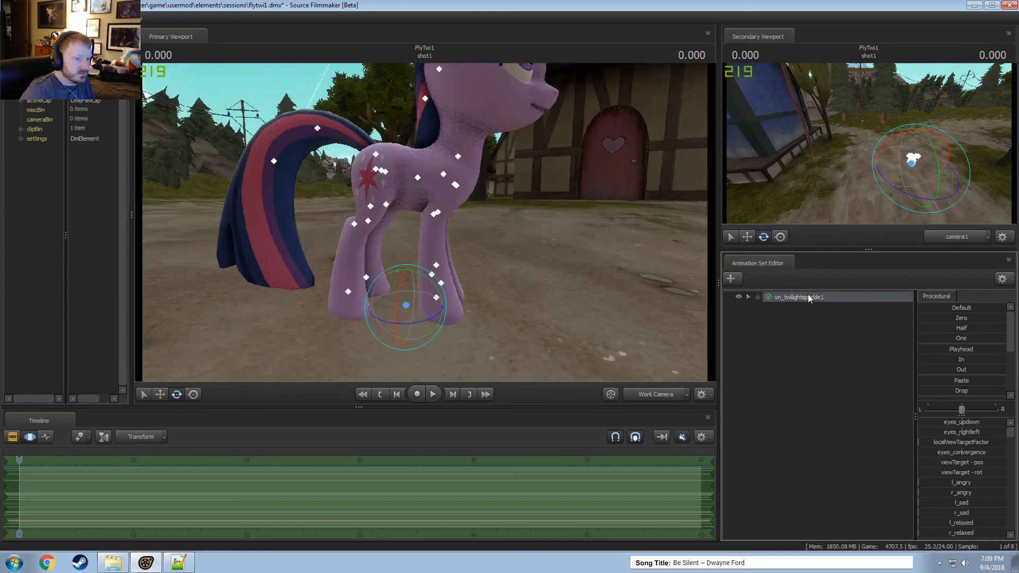
- Import the animation ponywalk_stationary_taceocinema.dmx from the usermod dmx folder onto the vn_twilightsparkle1 animation set
{"action": "left_click", "coordinate": [757, 297]}
{"action": "left_click", "coordinate": [769, 319]}
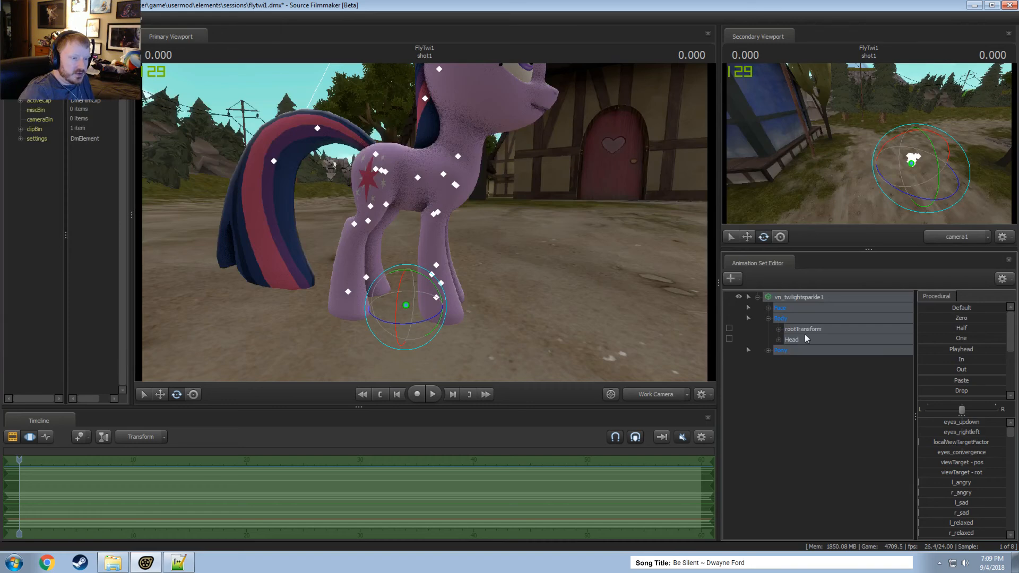
{"action": "left_click", "coordinate": [804, 339]}
{"action": "right_click", "coordinate": [805, 339]}
{"action": "left_click", "coordinate": [831, 409]}
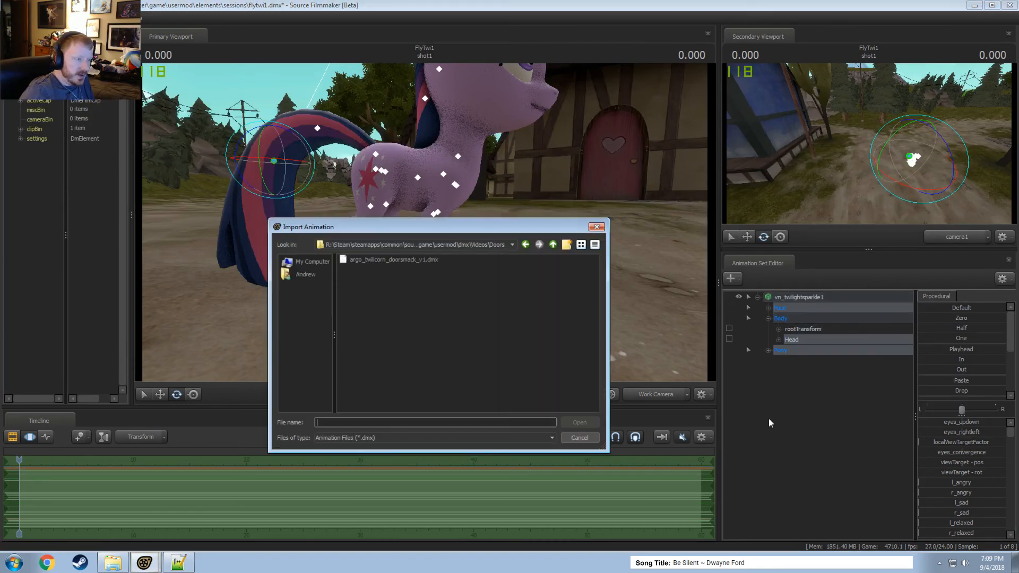
{"action": "left_click", "coordinate": [554, 244]}
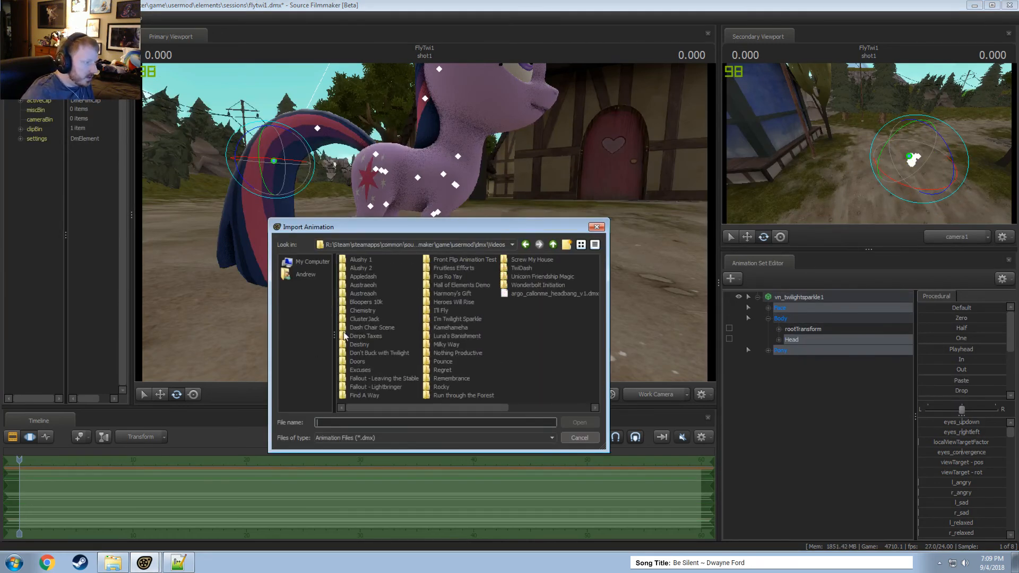
{"action": "left_click", "coordinate": [553, 245]}
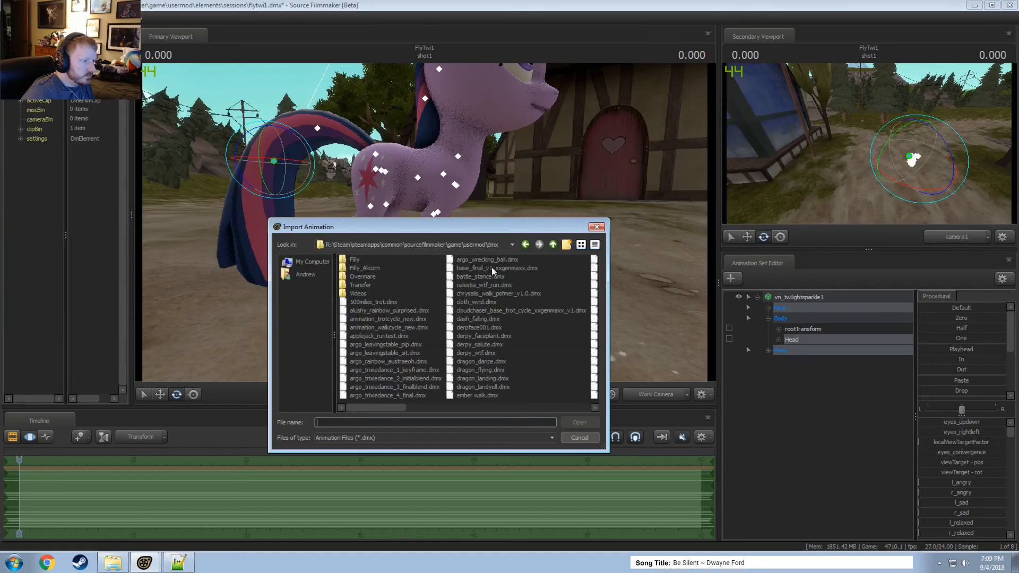
{"action": "left_click_drag", "start_coordinate": [401, 408], "coordinate": [541, 419]}
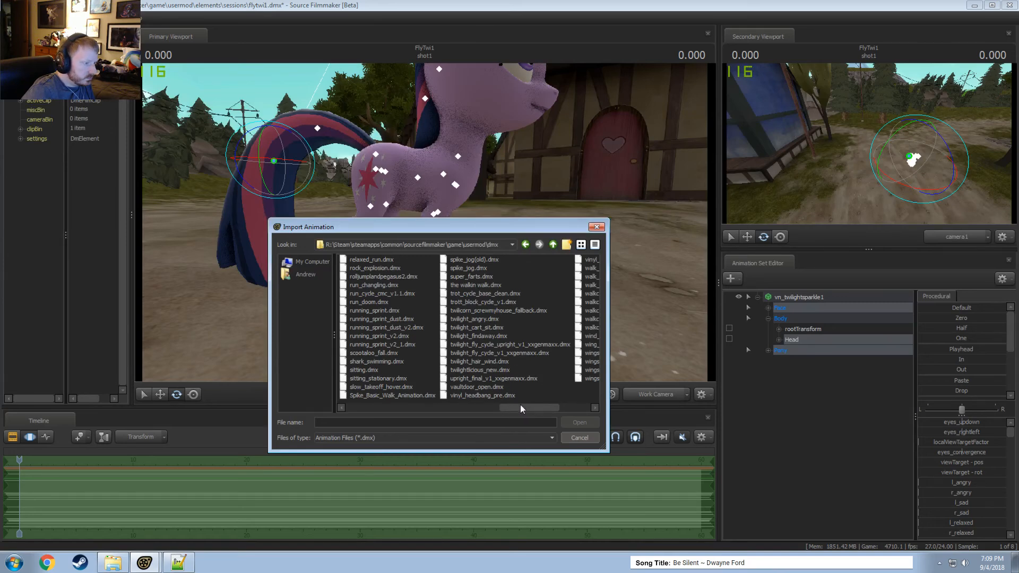
{"action": "left_click_drag", "start_coordinate": [520, 405], "coordinate": [492, 405]}
{"action": "left_click", "coordinate": [386, 260]}
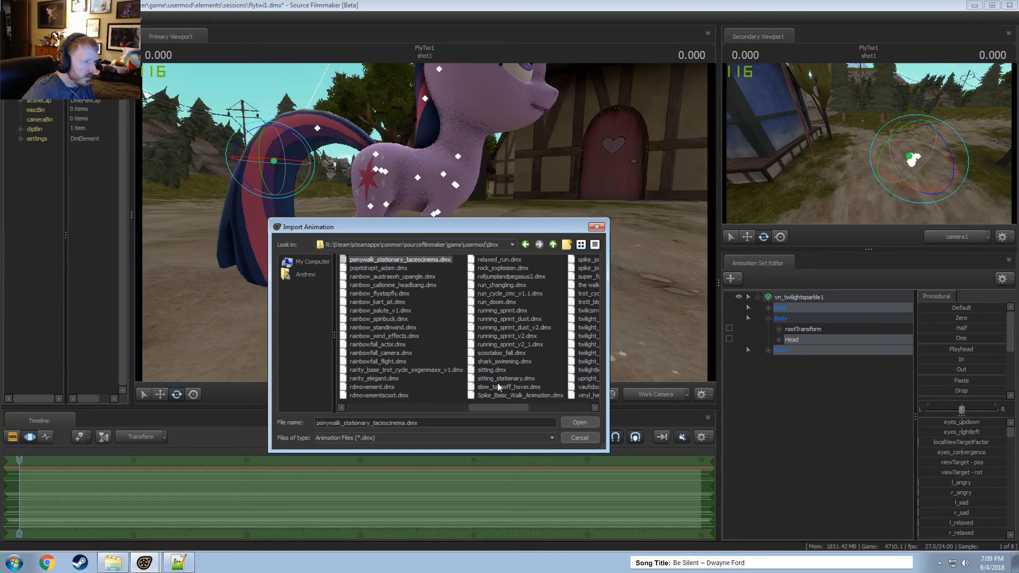
{"action": "left_click", "coordinate": [577, 422]}
{"action": "left_click", "coordinate": [520, 329]}
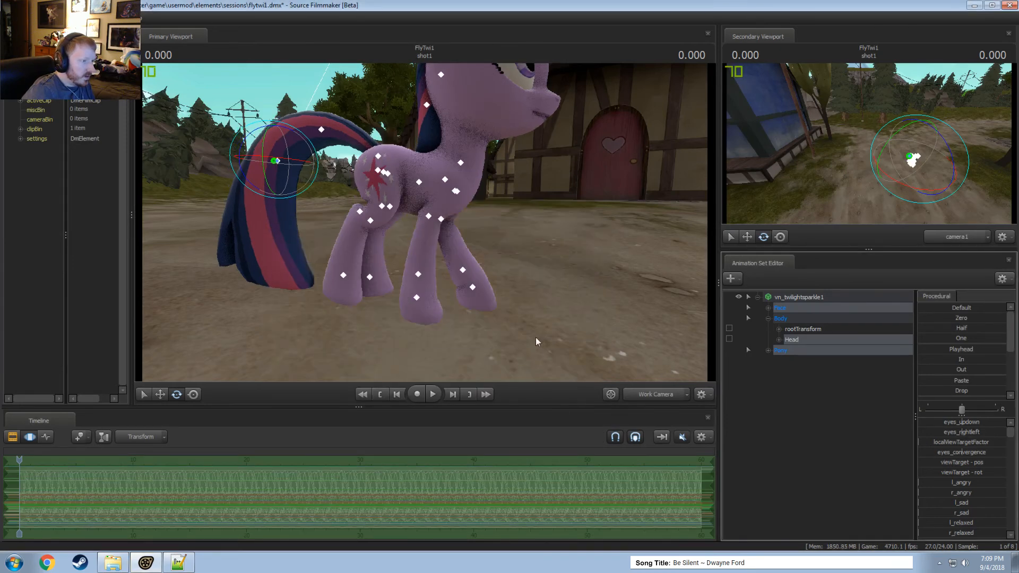
- Play back the imported walk cycle and examine the pony's leg movement from the side
{"action": "key", "text": "space"}
{"action": "key", "text": "F2"}
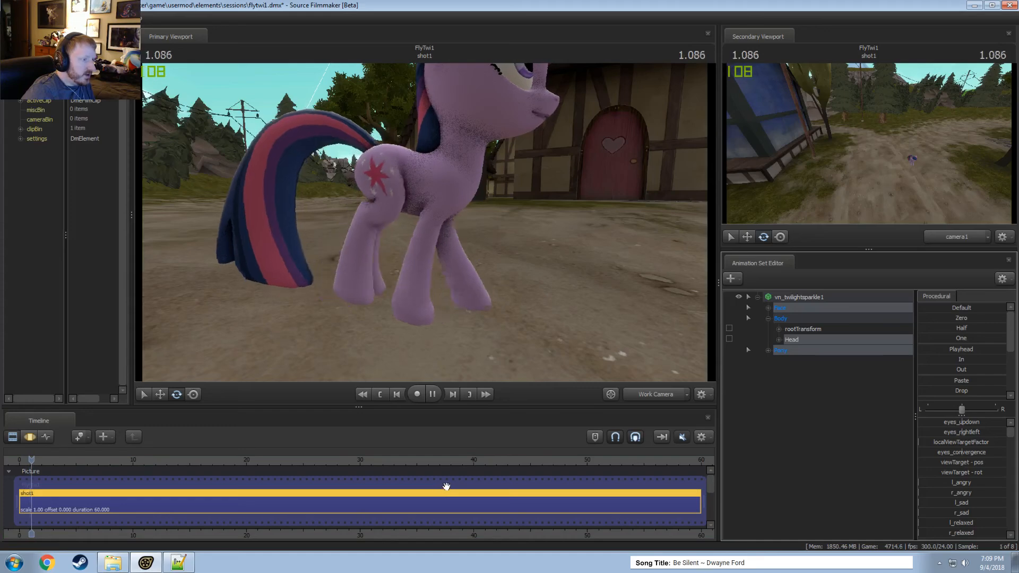
{"action": "left_click_drag", "start_coordinate": [501, 355], "coordinate": [511, 275], "text": "alt"}
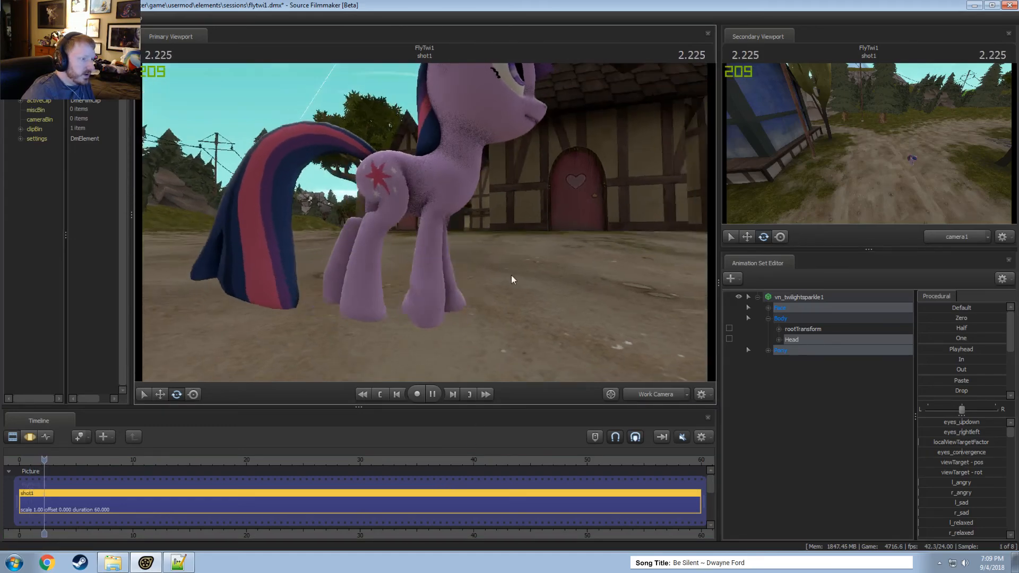
{"action": "key", "text": "space"}
{"action": "key", "text": "d"}
{"action": "left_click_drag", "start_coordinate": [540, 313], "coordinate": [367, 358]}
{"action": "key", "text": "w"}
{"action": "mouse_move", "coordinate": [503, 317]}
{"action": "left_mouse_down"}
{"action": "mouse_move", "coordinate": [503, 340]}
{"action": "mouse_move", "coordinate": [503, 317]}
{"action": "left_mouse_up"}
{"action": "key", "text": "s"}
{"action": "left_click_drag", "start_coordinate": [309, 115], "coordinate": [431, 257]}
{"action": "key", "text": "a"}
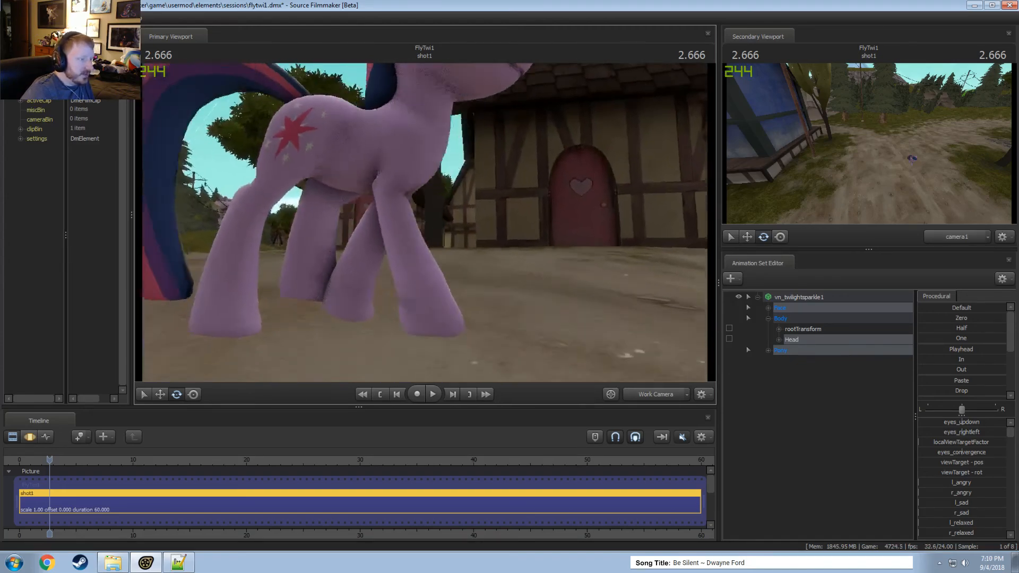
{"action": "key", "text": "space"}
{"action": "key", "text": "space"}
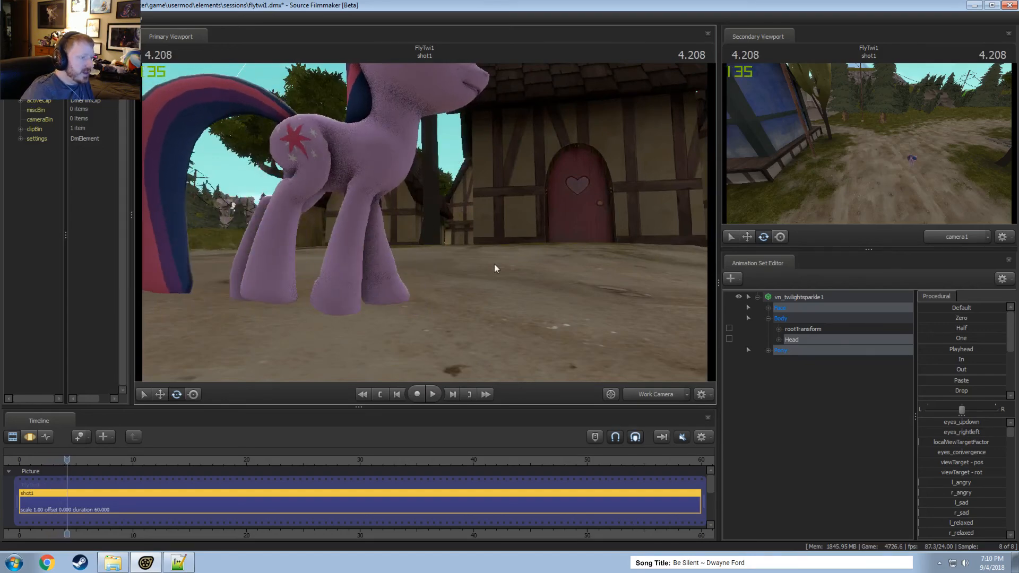
- Create an animation set for a new model using foe_props\pipbuck.mdl, filtering the model list for PIPB
{"action": "left_click", "coordinate": [864, 398]}
{"action": "right_click", "coordinate": [864, 398]}
{"action": "left_click", "coordinate": [929, 416]}
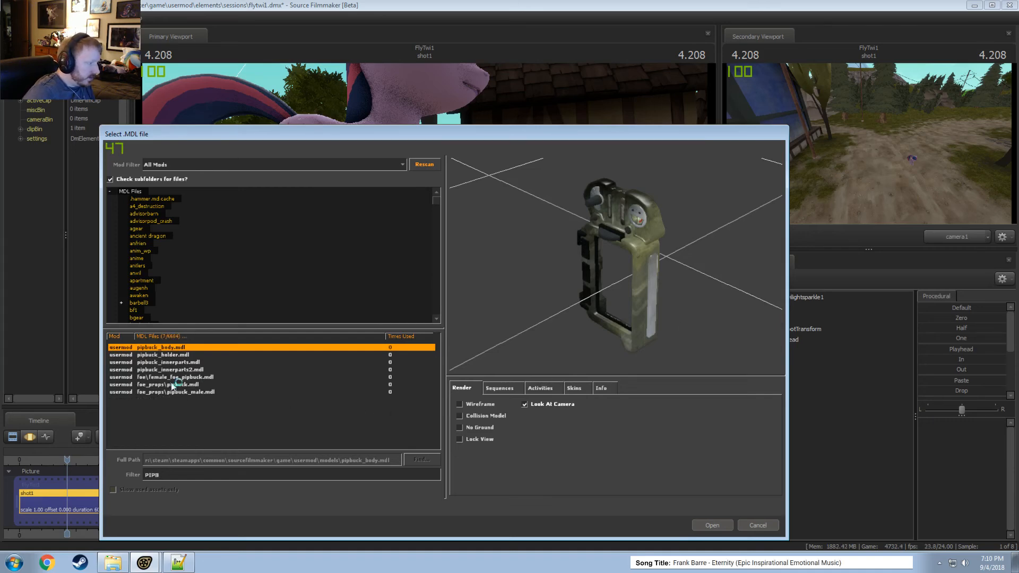
{"action": "left_click", "coordinate": [175, 384]}
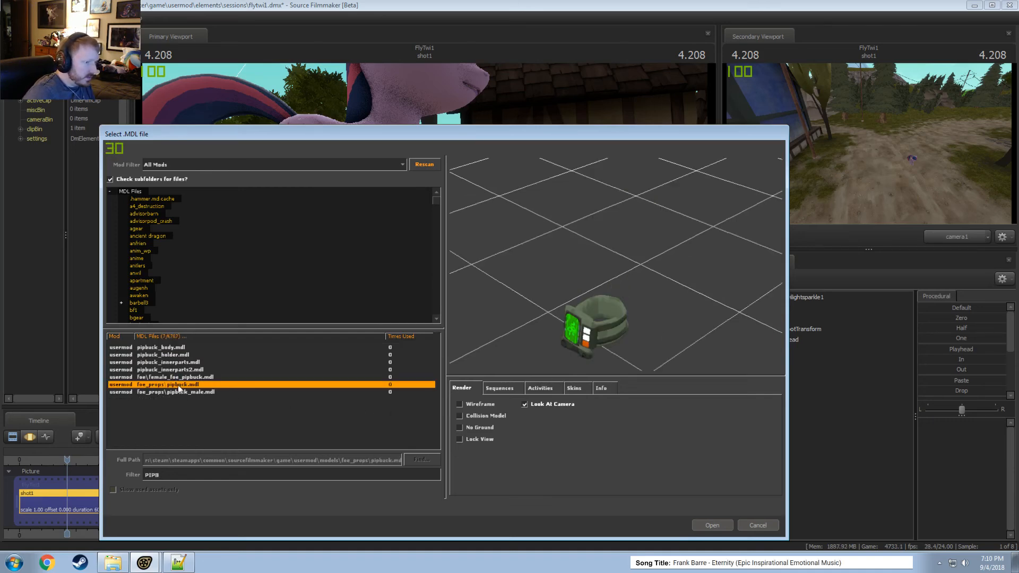
{"action": "left_click", "coordinate": [723, 524]}
- Lock pipbuck1 to vn_twilightsparkle1 and apply the Zero preset to its controls to fit it on the front leg
{"action": "left_click", "coordinate": [788, 359]}
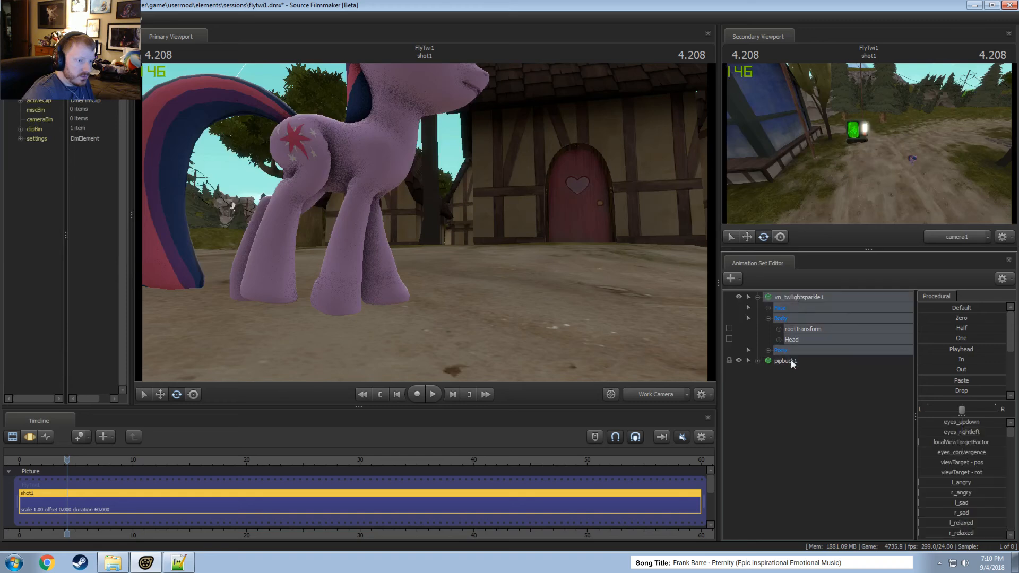
{"action": "key", "text": "F3"}
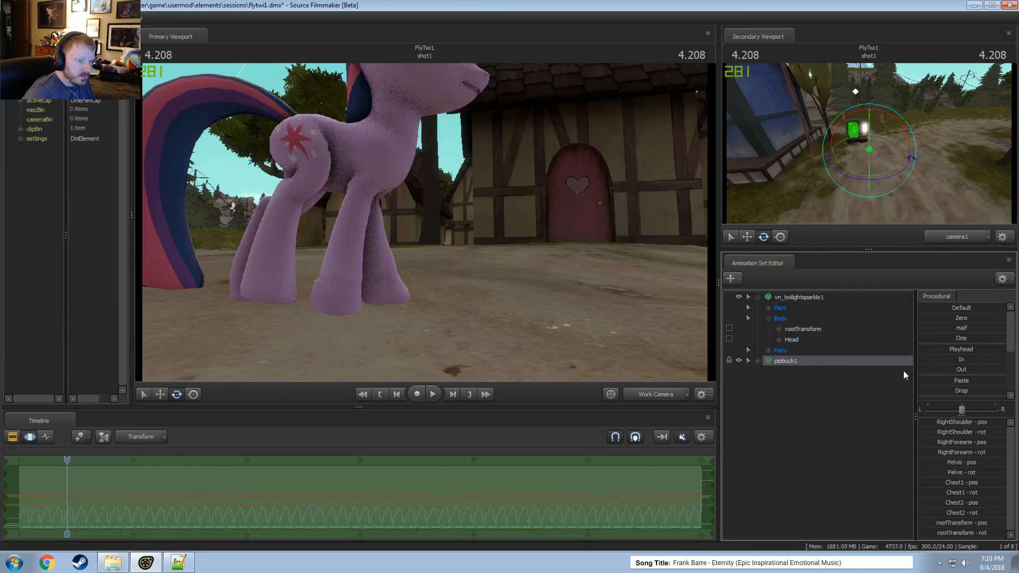
{"action": "left_click", "coordinate": [758, 362]}
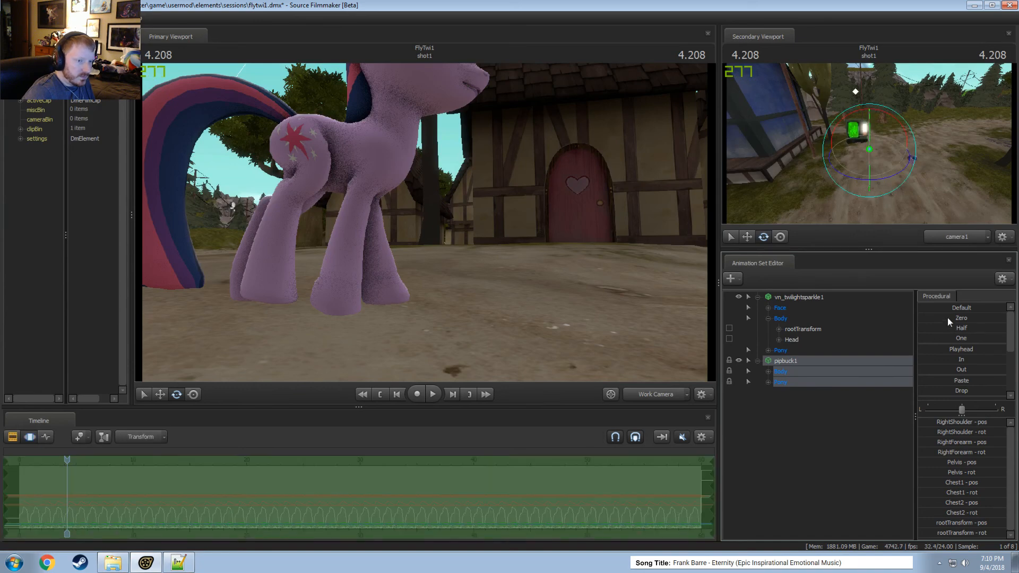
- Play and pause the walk cycle from the front to examine how the pipbuck follows the front leg
{"action": "key", "text": "F2"}
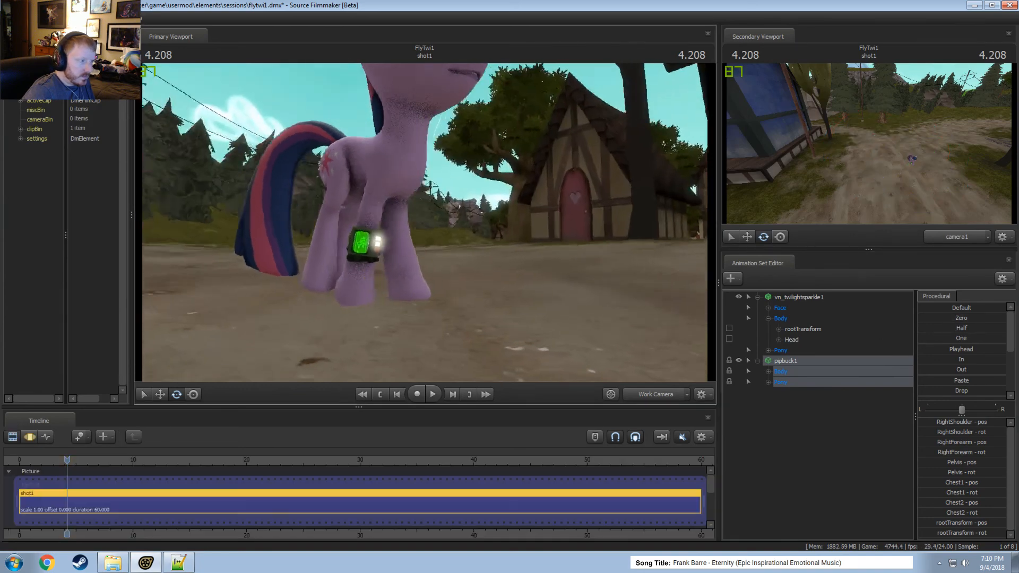
{"action": "left_click_drag", "start_coordinate": [425, 222], "coordinate": [425, 223], "text": "alt"}
{"action": "key", "text": "space"}
{"action": "key", "text": "space"}
{"action": "key", "text": "w"}
{"action": "key", "text": "space"}
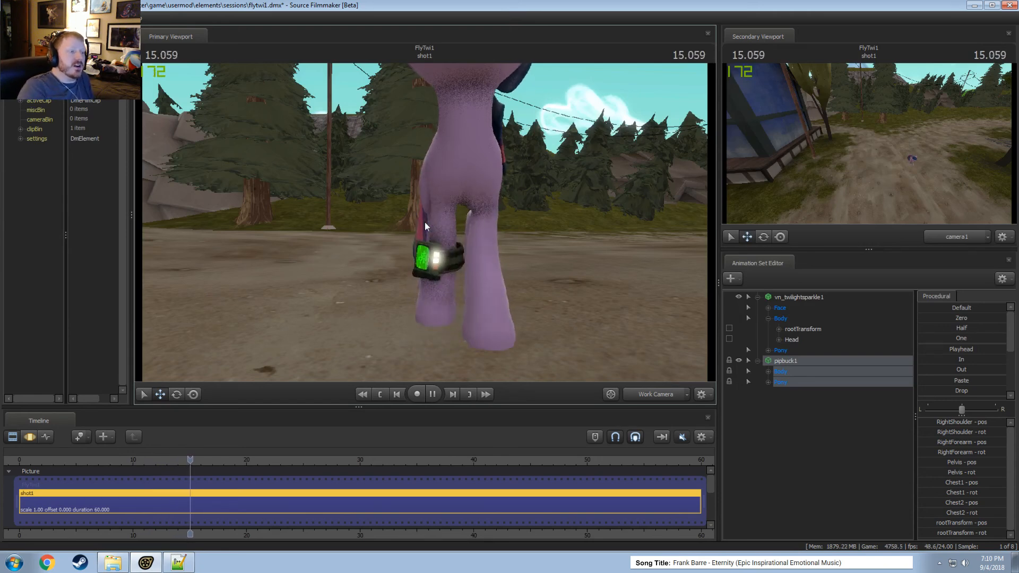
{"action": "key", "text": "space"}
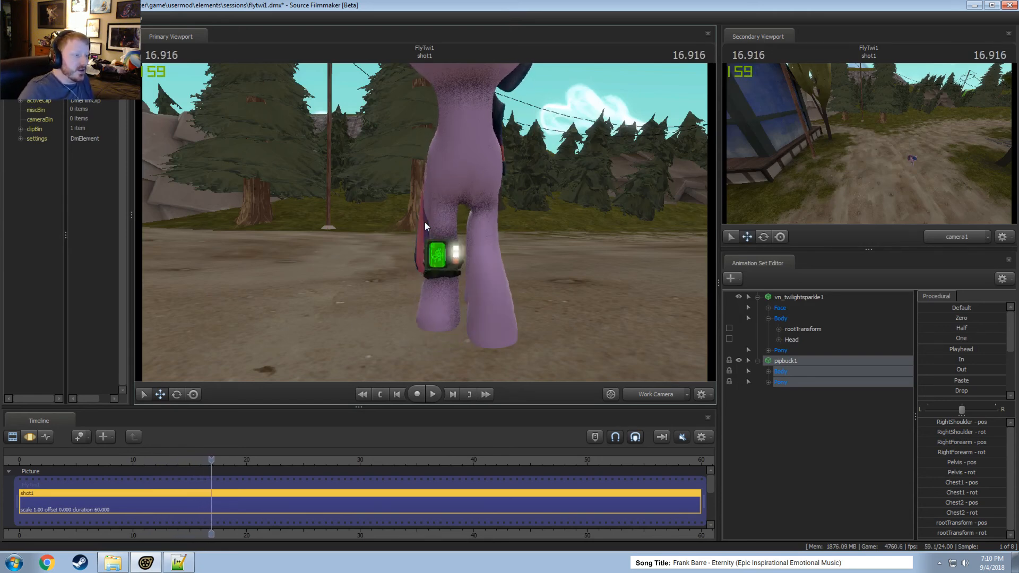
{"action": "key", "text": "space"}
{"action": "key", "text": "space"}
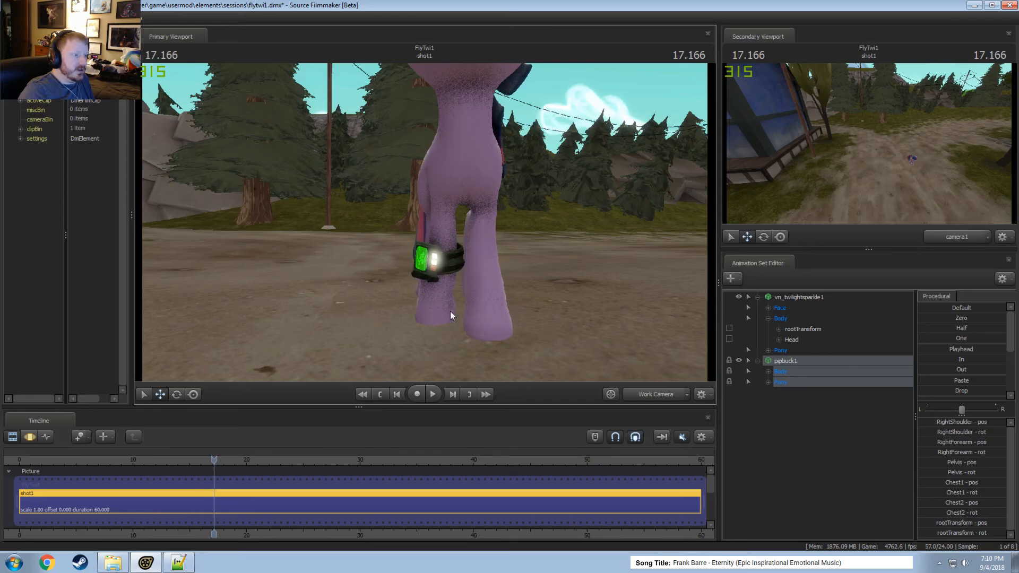
{"action": "key", "text": "space"}
{"action": "key", "text": "space"}
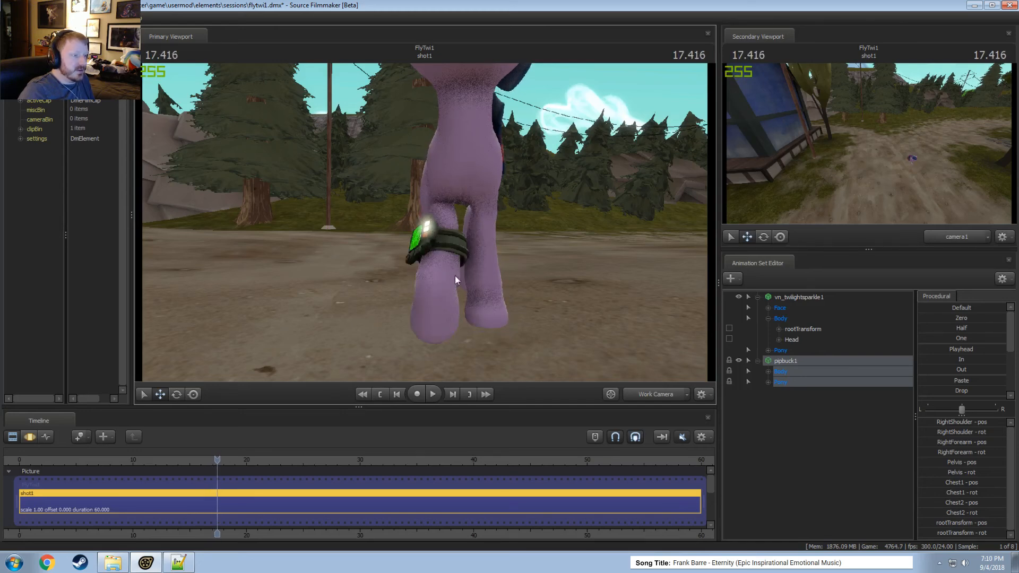
{"action": "left_click_drag", "start_coordinate": [449, 212], "coordinate": [424, 229]}
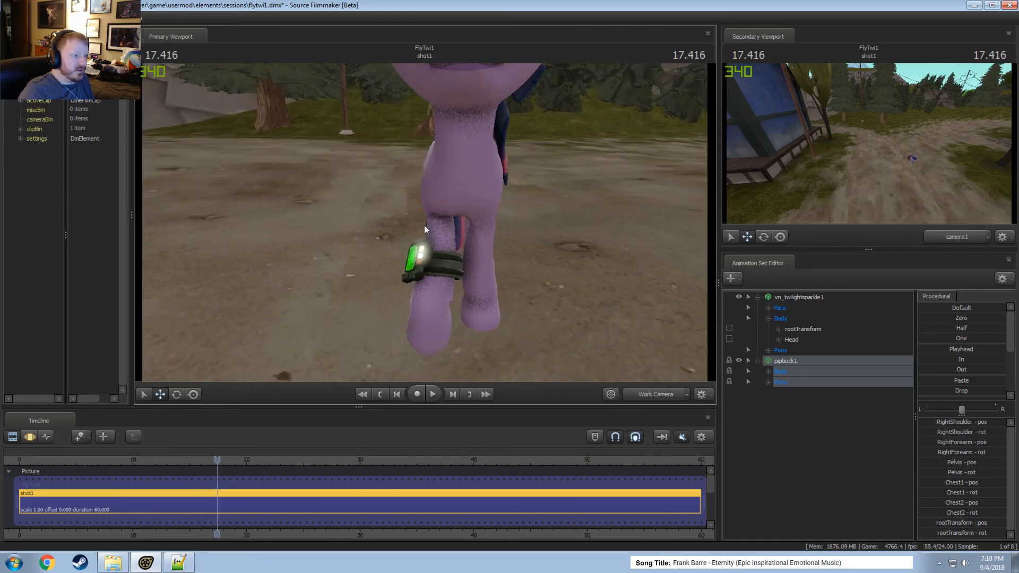
{"action": "key", "text": "space"}
{"action": "key", "text": "space"}
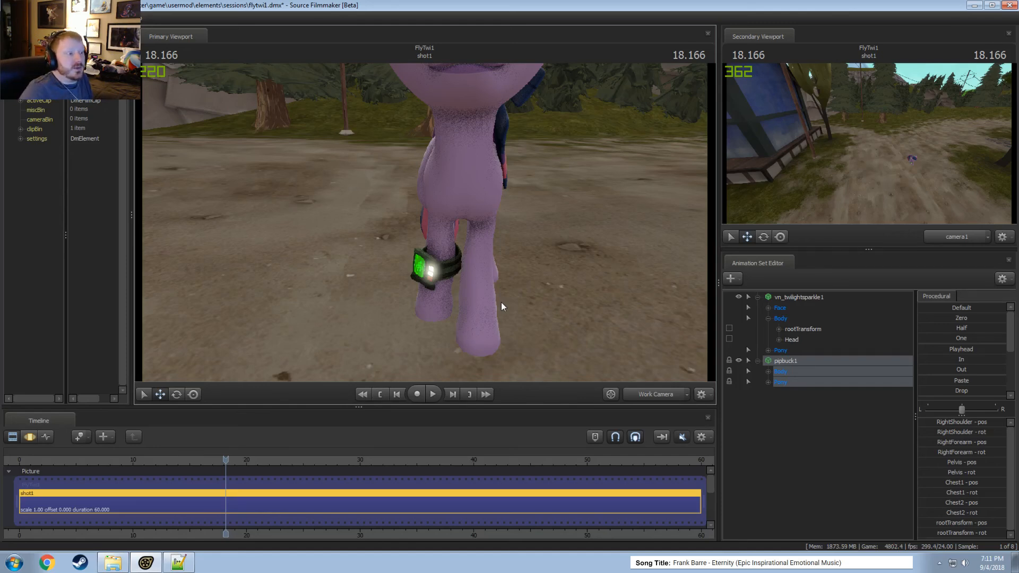
- Replay the walk cycle from about 13.166 seconds and examine the hind legs and pipbuck from the side
{"action": "left_click", "coordinate": [161, 459]}
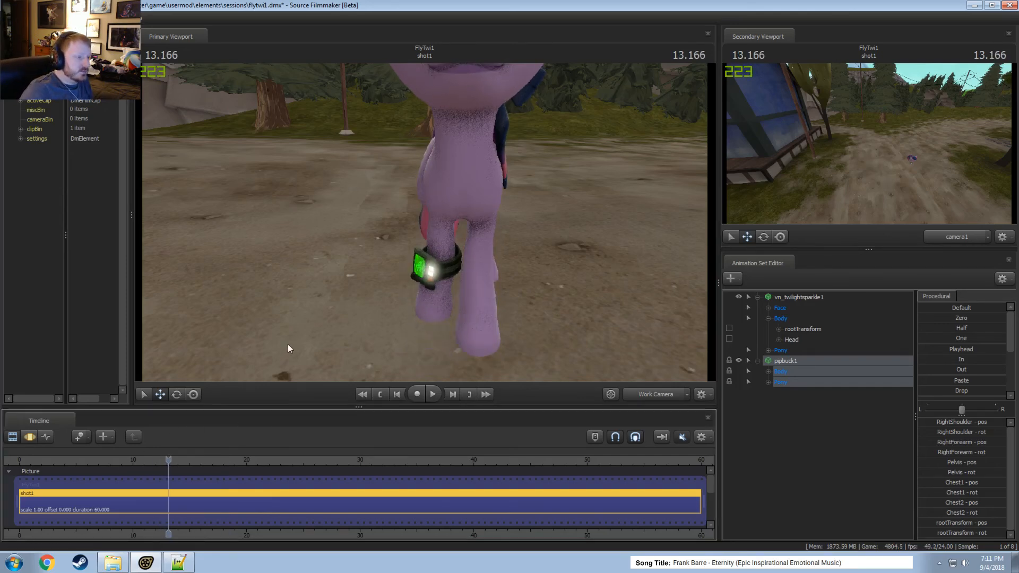
{"action": "key", "text": "space"}
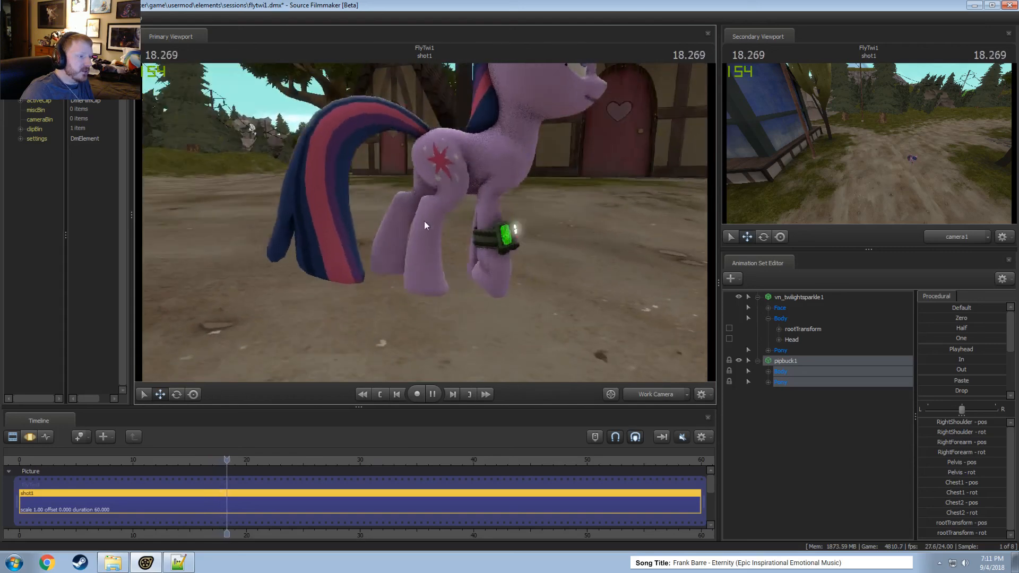
{"action": "key", "text": "space"}
{"action": "key", "text": "w"}
{"action": "left_click_drag", "start_coordinate": [434, 231], "coordinate": [433, 209]}
{"action": "key", "text": "space"}
{"action": "key", "text": "space"}
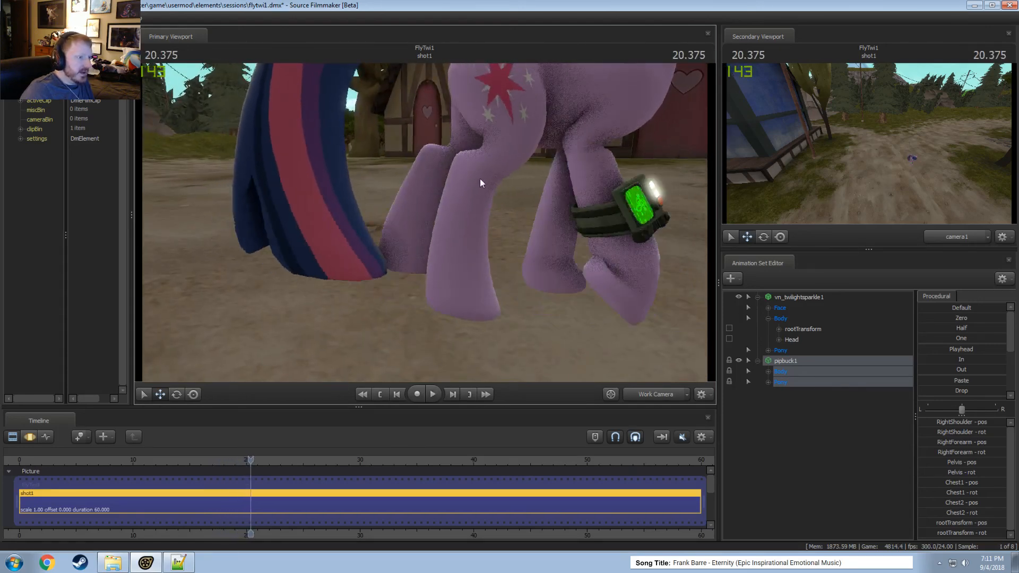
{"action": "key", "text": "space"}
{"action": "key", "text": "space"}
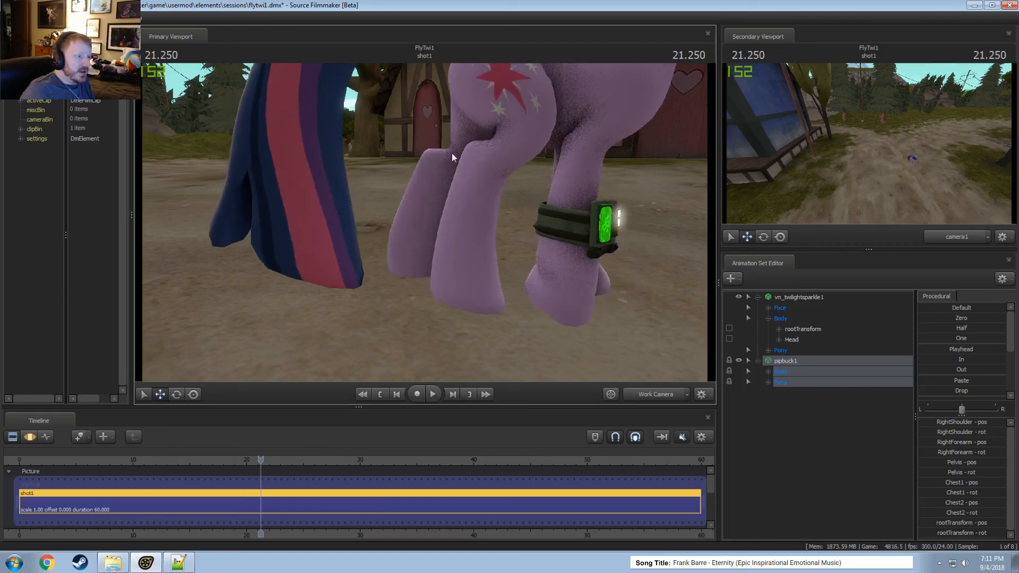
{"action": "key", "text": "space"}
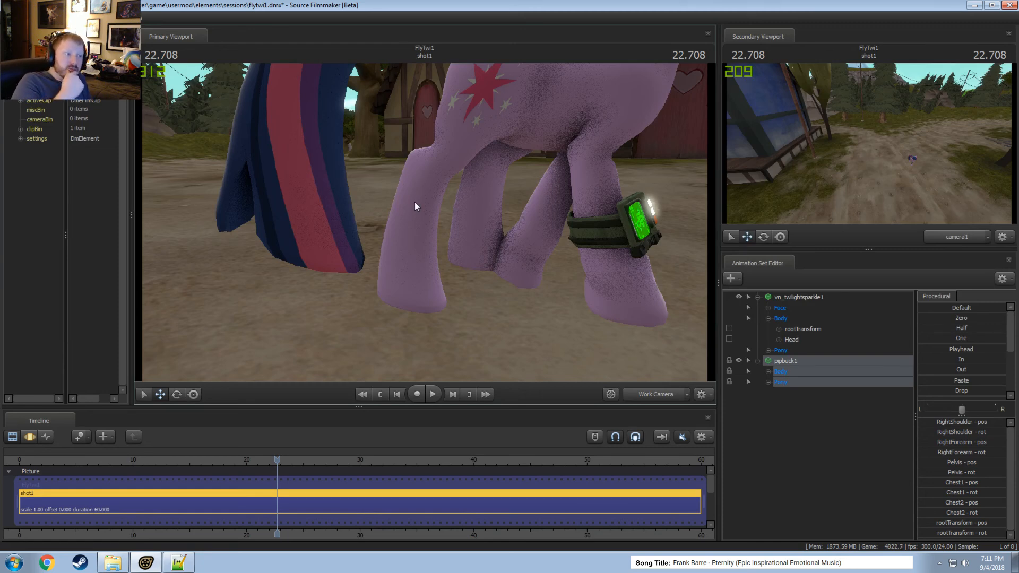
{"action": "key", "text": "space"}
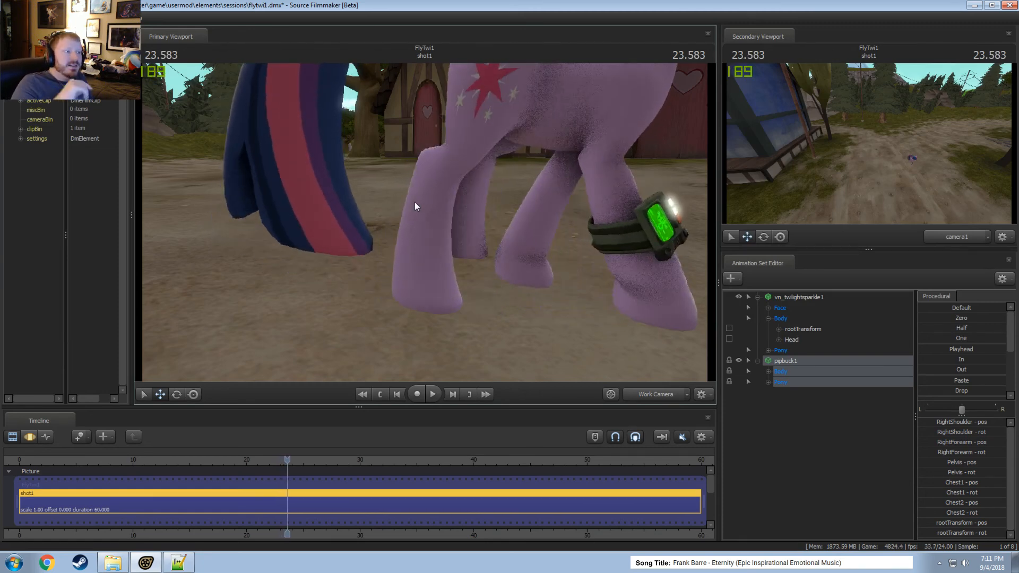
{"action": "key", "text": "space"}
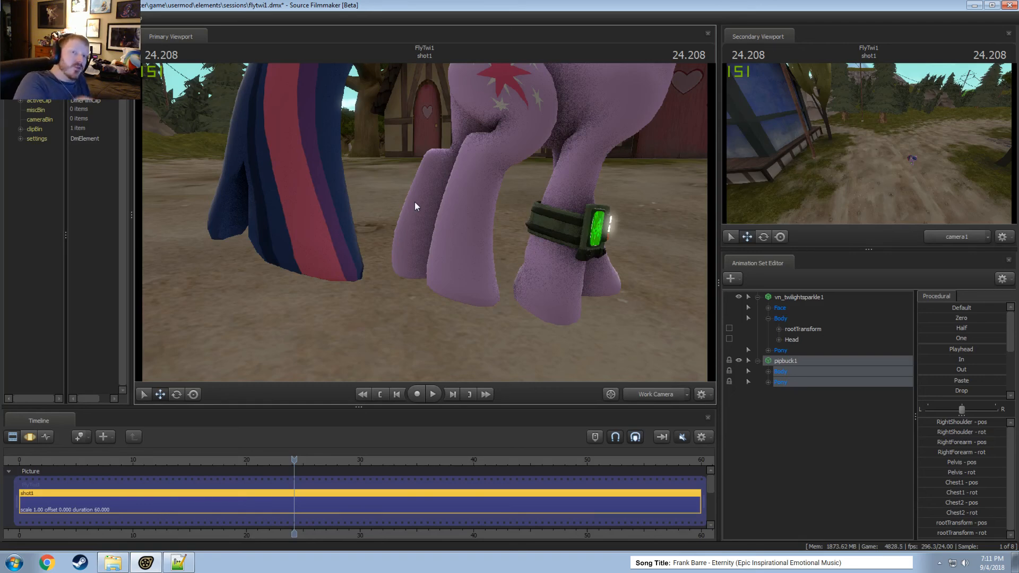
{"action": "key", "text": "space"}
{"action": "key", "text": "space"}
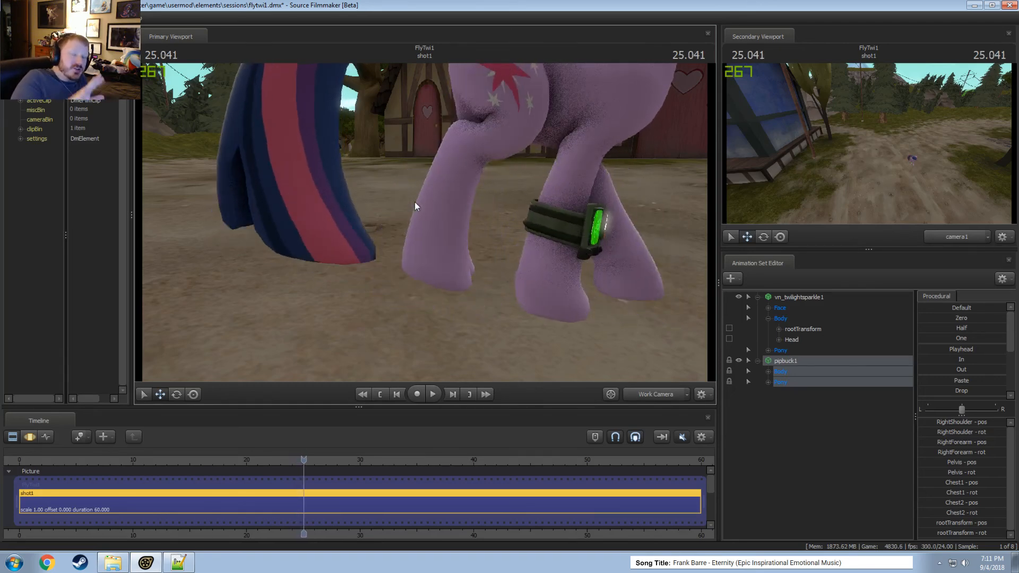
- Set a short time selection in the motion editor around 24.958 seconds
{"action": "key", "text": "F3"}
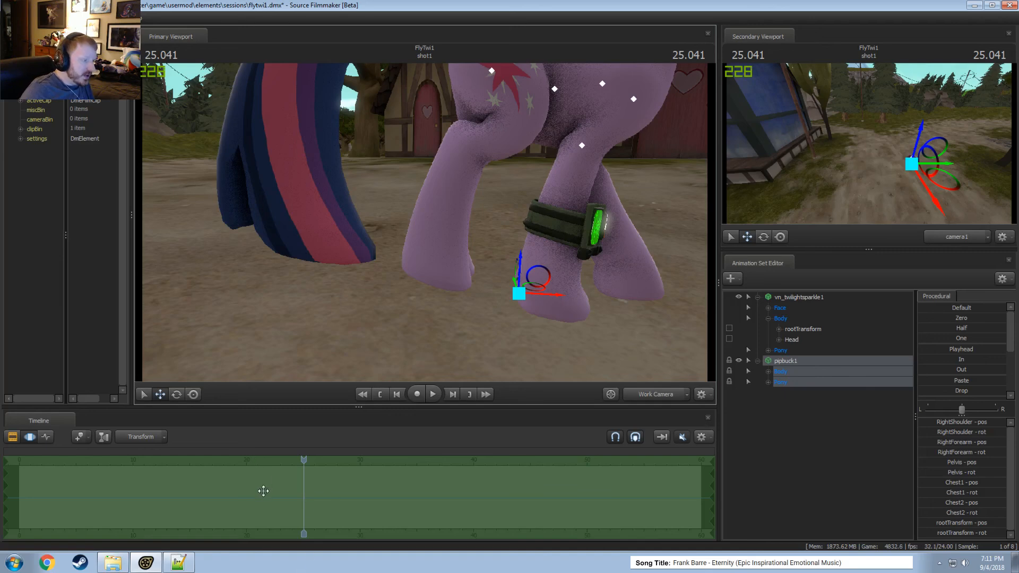
{"action": "key", "text": "Right"}
{"action": "key", "text": "Right"}
{"action": "key", "text": "F4"}
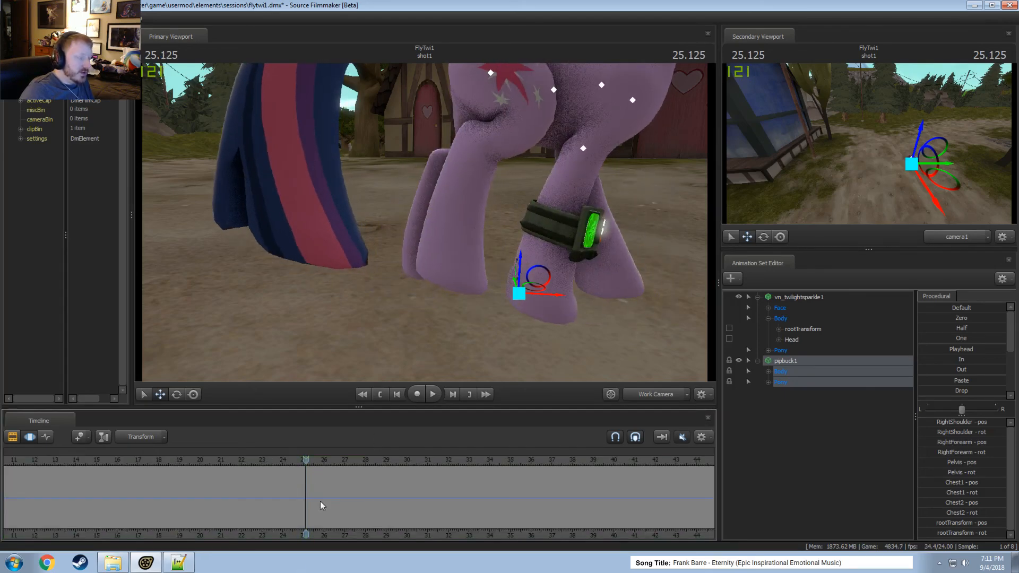
{"action": "scroll", "coordinate": [287, 496], "scroll_direction": "up", "scroll_amount": 5}
{"action": "mouse_move", "coordinate": [285, 496]}
{"action": "left_mouse_down"}
{"action": "mouse_move", "coordinate": [259, 494]}
{"action": "mouse_move", "coordinate": [277, 493]}
{"action": "left_mouse_up"}
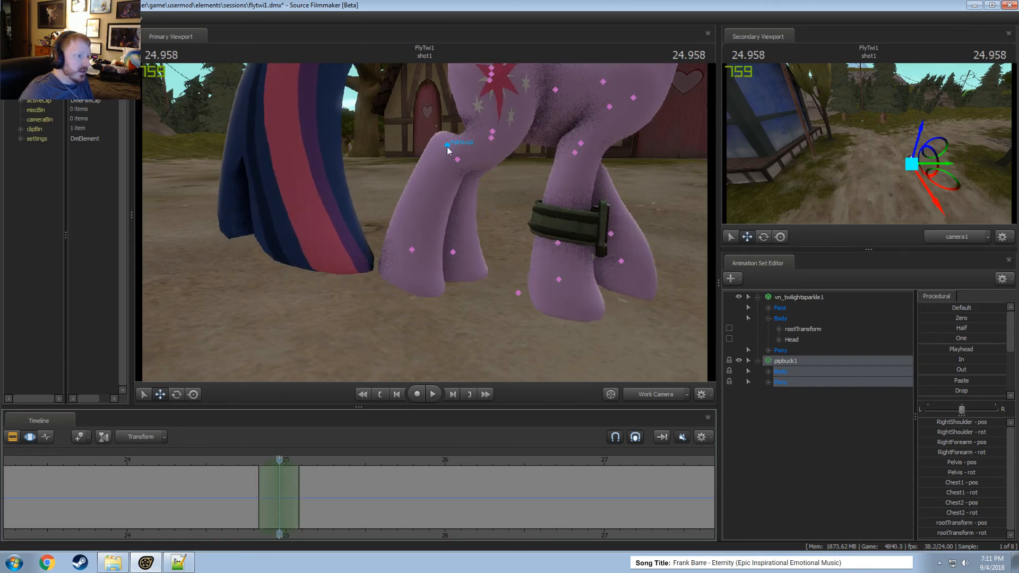
- Rotate RightLeg2 of the right back leg at the current time selection and again with the selection moved to 25.125 seconds
{"action": "left_click", "coordinate": [448, 145]}
{"action": "left_click_drag", "start_coordinate": [469, 174], "coordinate": [467, 175]}
{"action": "left_click_drag", "start_coordinate": [260, 492], "coordinate": [303, 486]}
{"action": "mouse_move", "coordinate": [467, 166]}
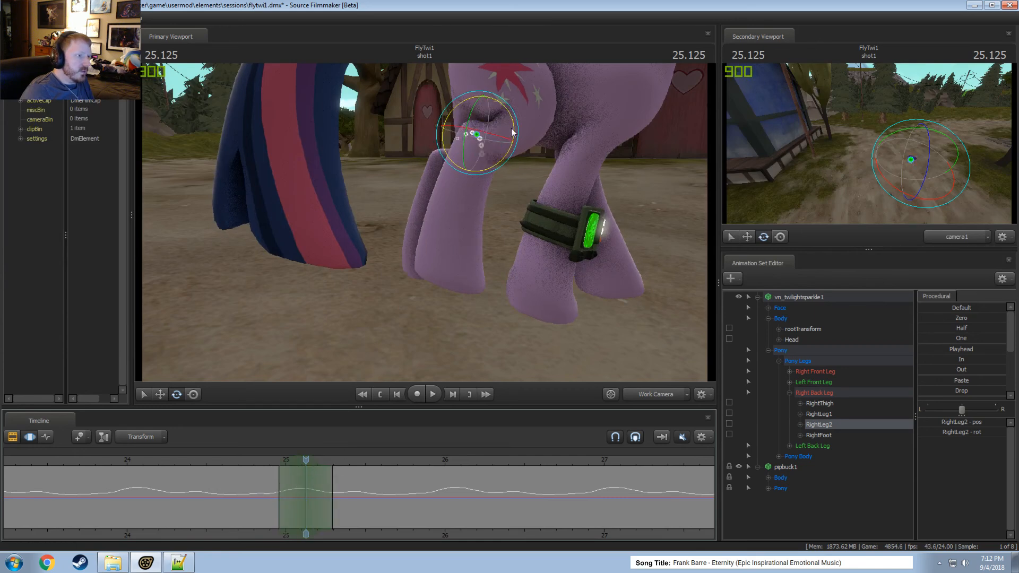
- Rotate RightFoot of the right back leg at 24.916 and 25.208 seconds, and extend the start of the second time selection to about 24.9 seconds
{"action": "left_click", "coordinate": [274, 487]}
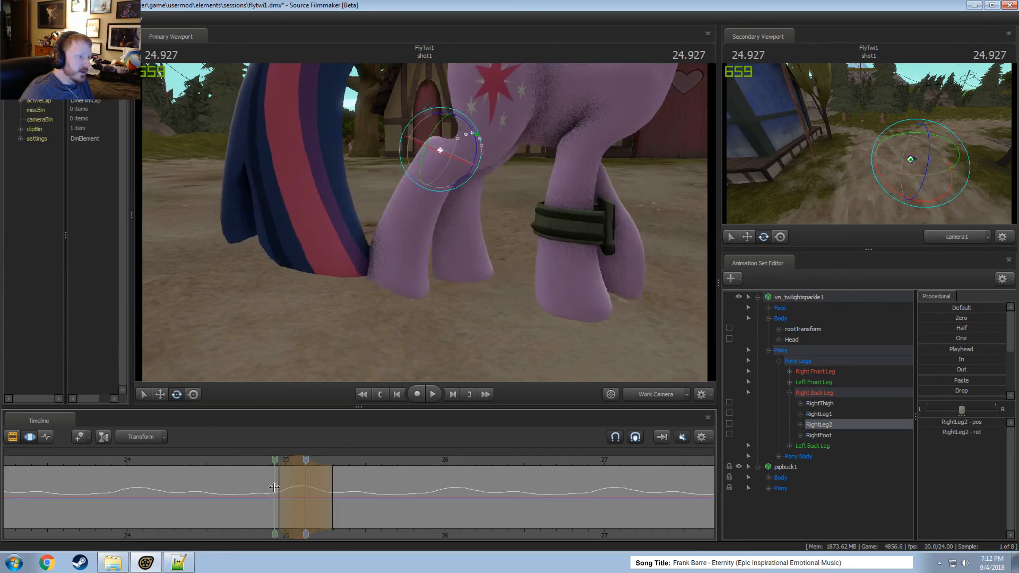
{"action": "mouse_move", "coordinate": [274, 487]}
{"action": "left_mouse_down"}
{"action": "mouse_move", "coordinate": [338, 504]}
{"action": "mouse_move", "coordinate": [295, 462]}
{"action": "mouse_move", "coordinate": [277, 484]}
{"action": "mouse_move", "coordinate": [308, 475]}
{"action": "mouse_move", "coordinate": [282, 467]}
{"action": "mouse_move", "coordinate": [273, 487]}
{"action": "mouse_move", "coordinate": [319, 484]}
{"action": "mouse_move", "coordinate": [301, 479]}
{"action": "mouse_move", "coordinate": [281, 481]}
{"action": "mouse_move", "coordinate": [367, 492]}
{"action": "mouse_move", "coordinate": [223, 461]}
{"action": "mouse_move", "coordinate": [283, 475]}
{"action": "mouse_move", "coordinate": [265, 480]}
{"action": "mouse_move", "coordinate": [272, 486]}
{"action": "left_mouse_up"}
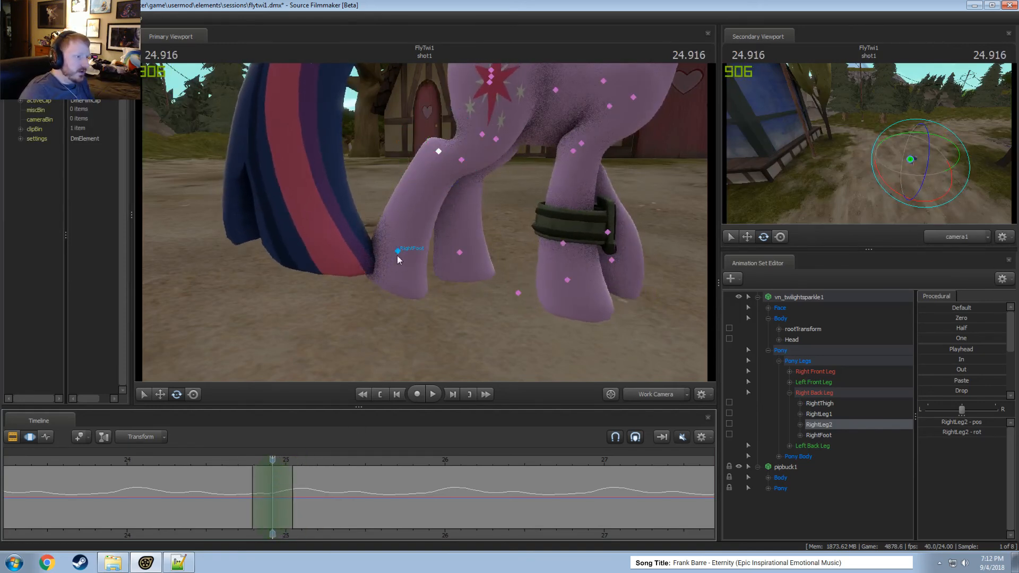
{"action": "left_click", "coordinate": [399, 253]}
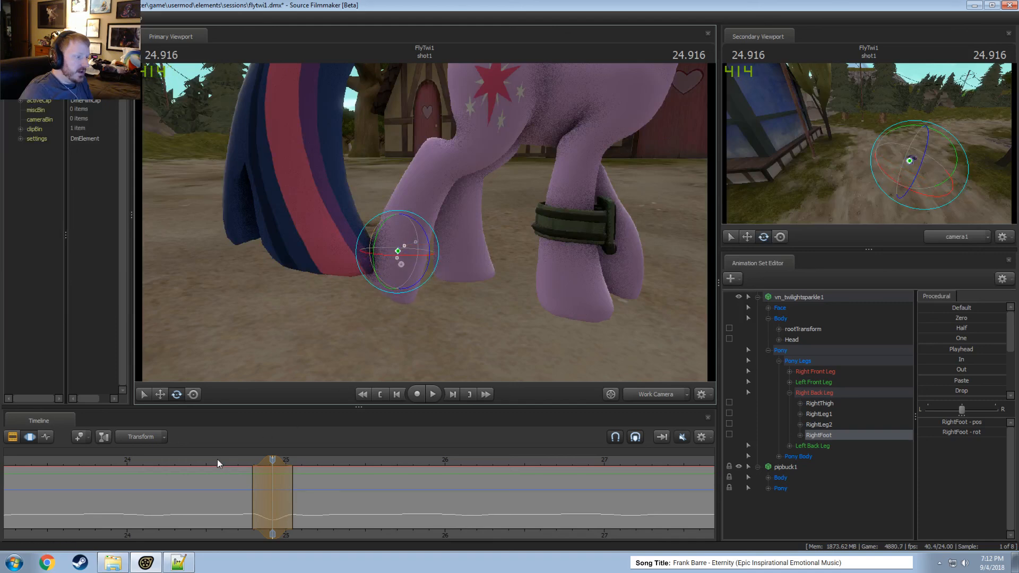
{"action": "left_click_drag", "start_coordinate": [218, 464], "coordinate": [320, 496]}
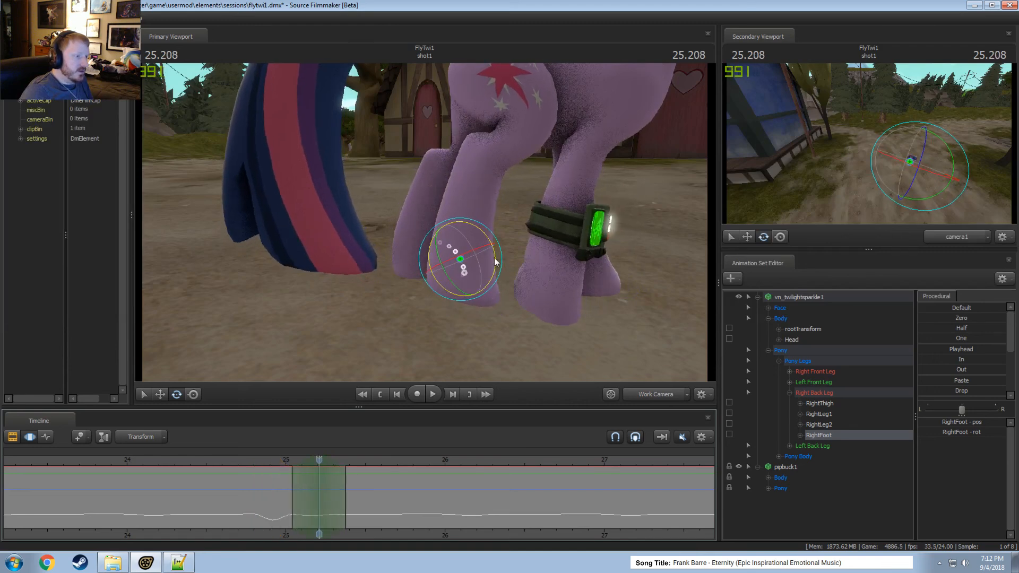
{"action": "left_click_drag", "start_coordinate": [494, 258], "coordinate": [496, 253]}
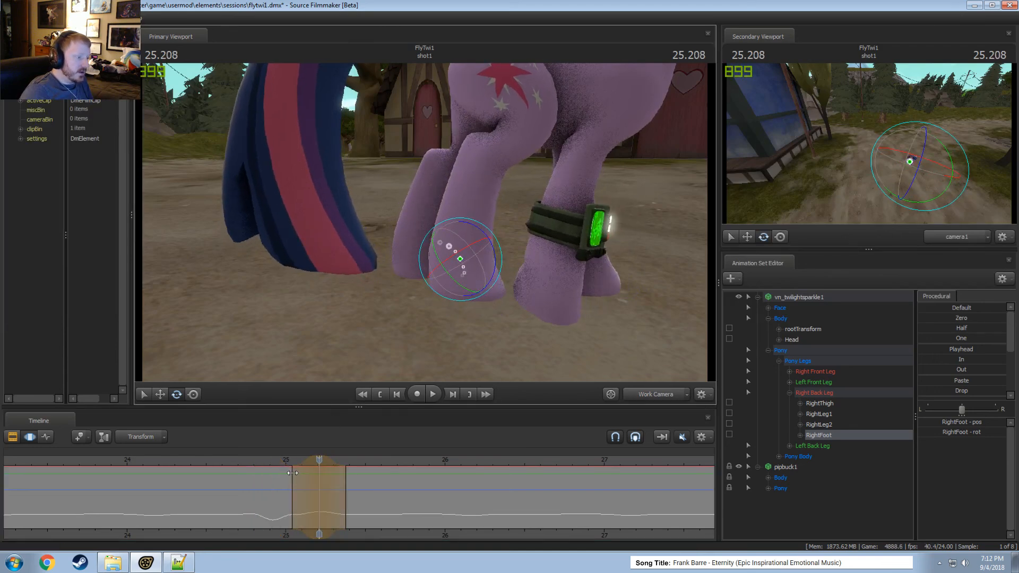
{"action": "left_click_drag", "start_coordinate": [292, 473], "coordinate": [272, 478]}
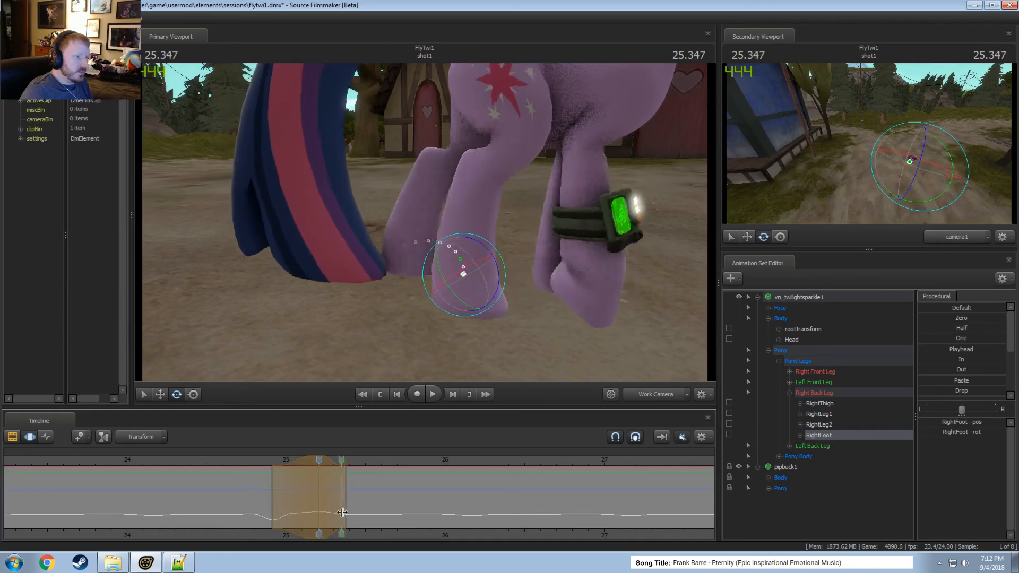
- Replay the walk cycle repeatedly from about 24.7 seconds and examine the right back leg from a lower view
{"action": "left_click_drag", "start_coordinate": [235, 461], "coordinate": [247, 460]}
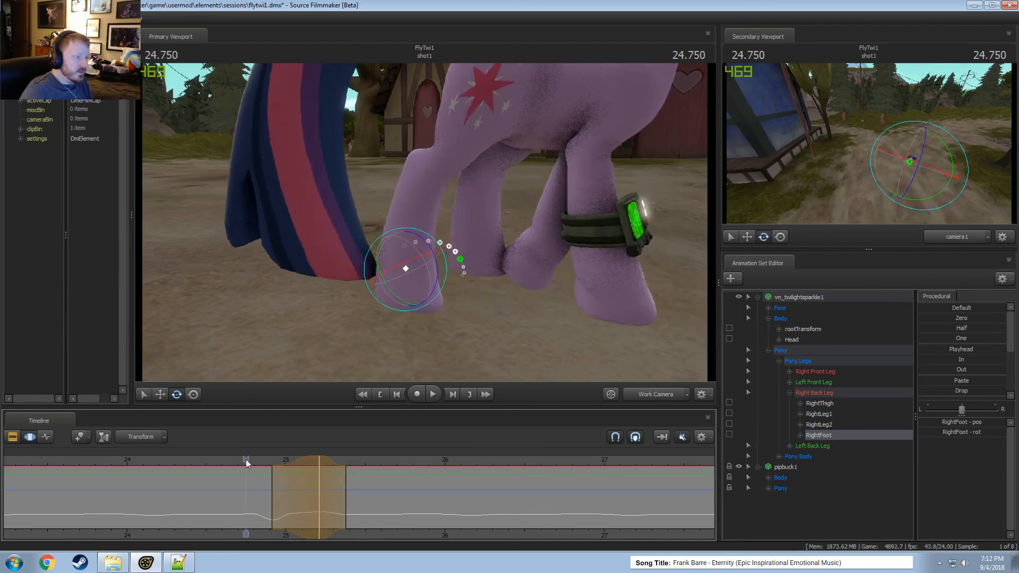
{"action": "key", "text": "space"}
{"action": "left_click", "coordinate": [246, 460]}
{"action": "key", "text": "space"}
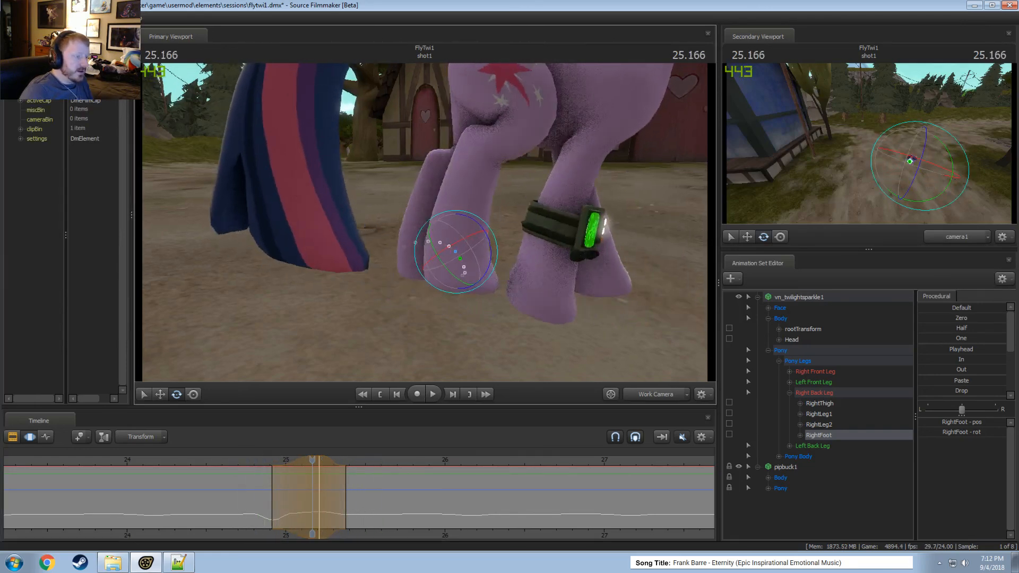
{"action": "left_click_drag", "start_coordinate": [404, 372], "coordinate": [416, 344], "text": "alt"}
{"action": "left_click", "coordinate": [241, 463]}
{"action": "key", "text": "space"}
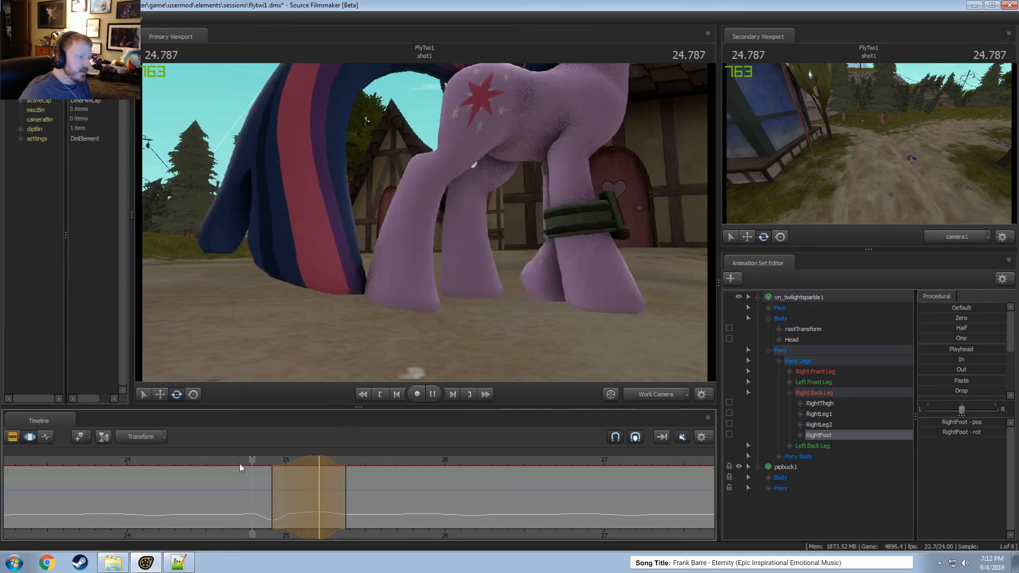
{"action": "left_click", "coordinate": [240, 464]}
{"action": "key", "text": "space"}
{"action": "left_click", "coordinate": [233, 464]}
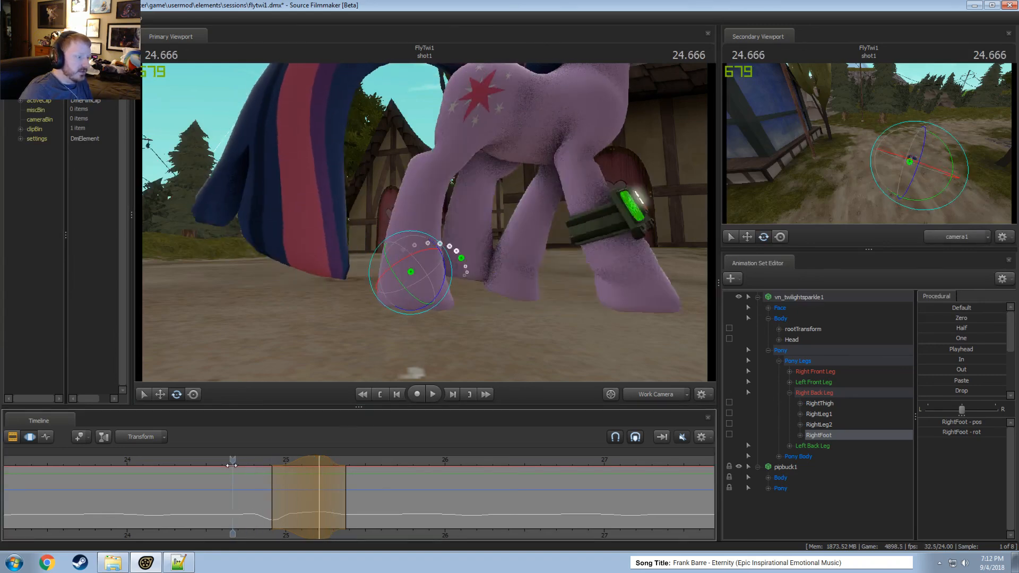
{"action": "key", "text": "space"}
{"action": "key", "text": "space"}
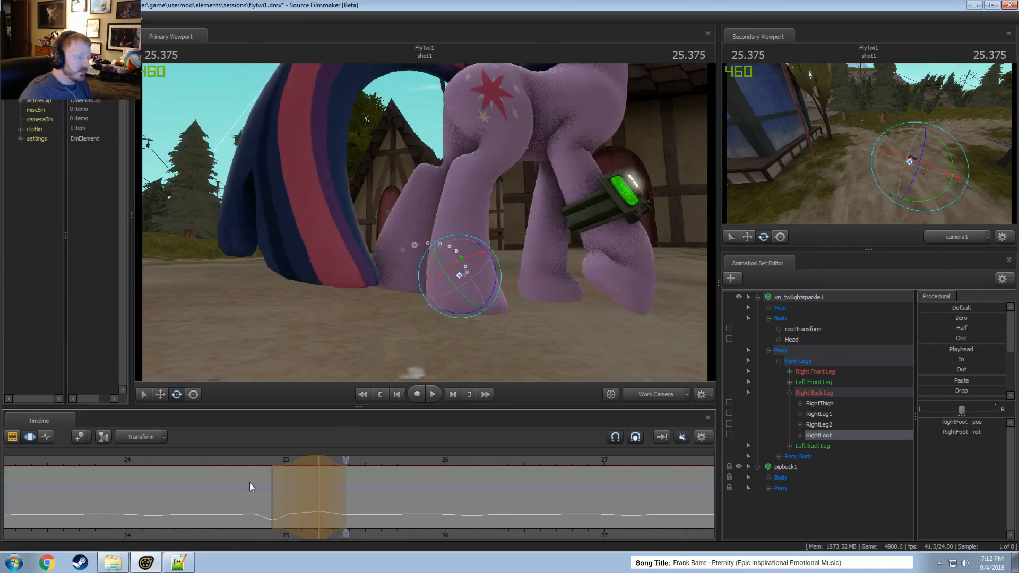
- Set a short time selection around 25.041 seconds for RightFoot and replay the motion from about 24.5 seconds
{"action": "left_click_drag", "start_coordinate": [279, 498], "coordinate": [305, 497], "text": "shift"}
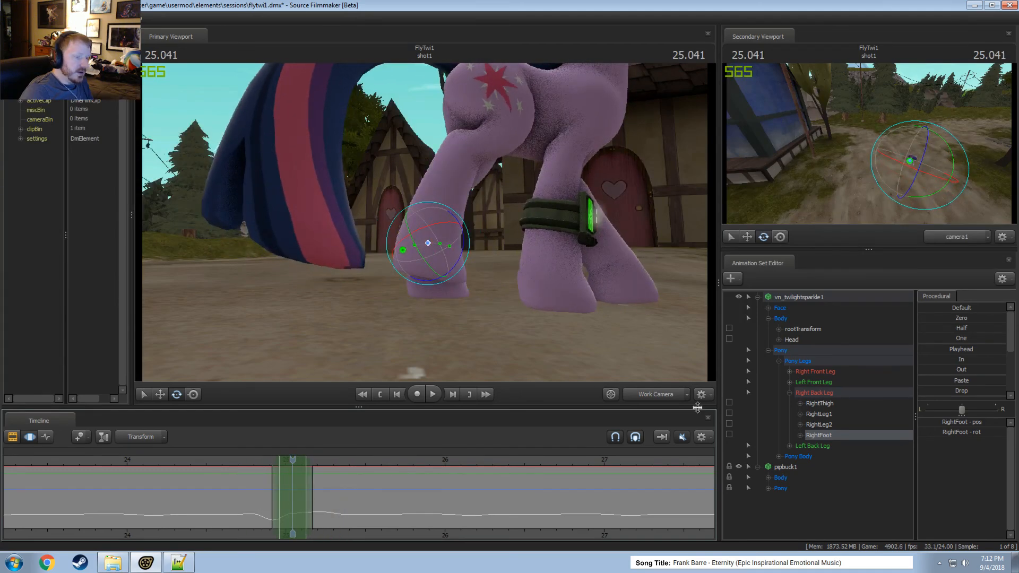
{"action": "scroll", "coordinate": [935, 373], "scroll_direction": "down", "scroll_amount": 3}
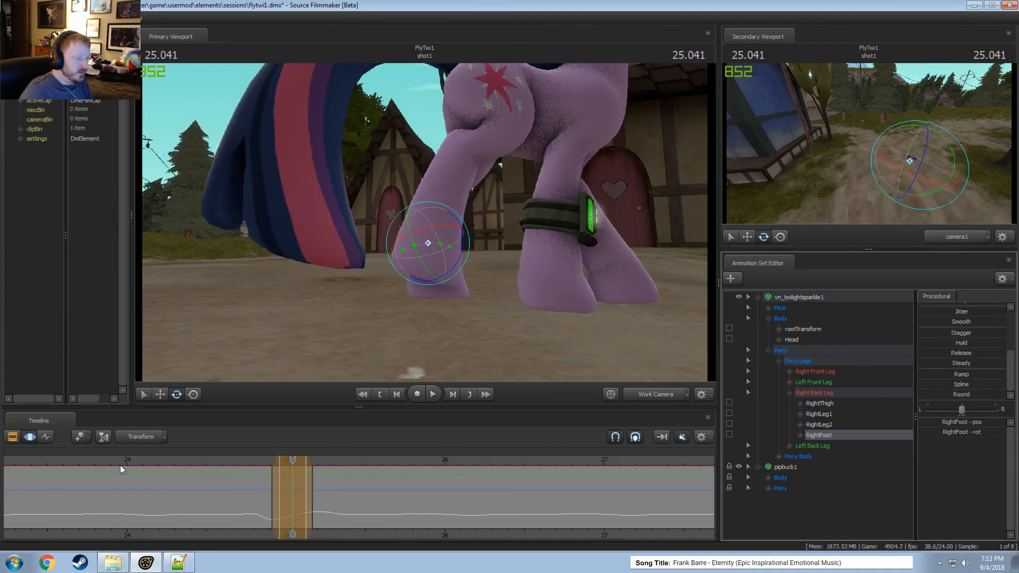
{"action": "left_click", "coordinate": [202, 460]}
{"action": "key", "text": "space"}
{"action": "key", "text": "space"}
- Move the RightFoot time selection to around 24.958 seconds and play the walk cycle again
{"action": "key", "text": "shift"}
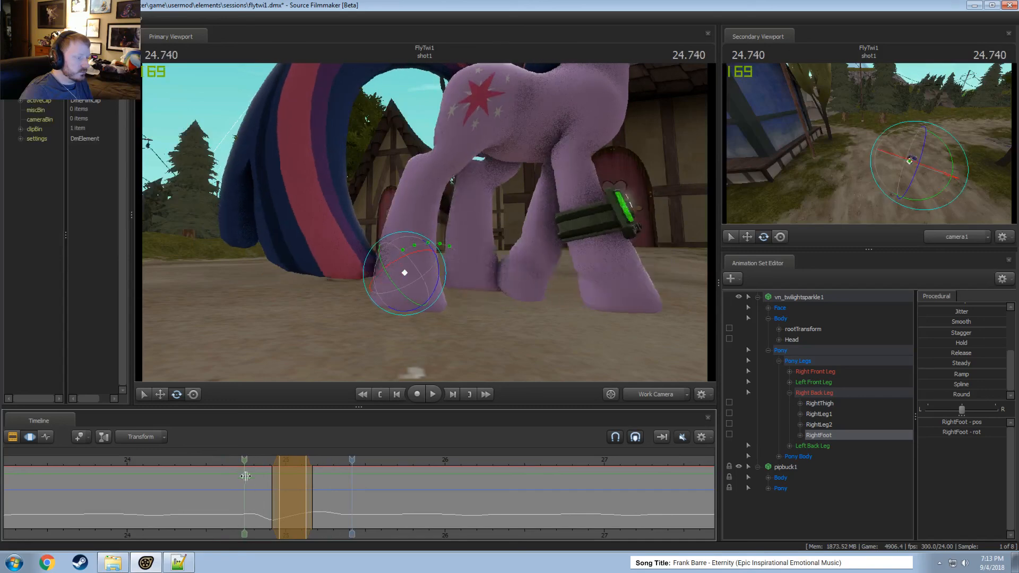
{"action": "left_click", "coordinate": [273, 499], "text": "shift"}
{"action": "left_click_drag", "start_coordinate": [288, 501], "coordinate": [275, 496]}
{"action": "key", "text": "space"}
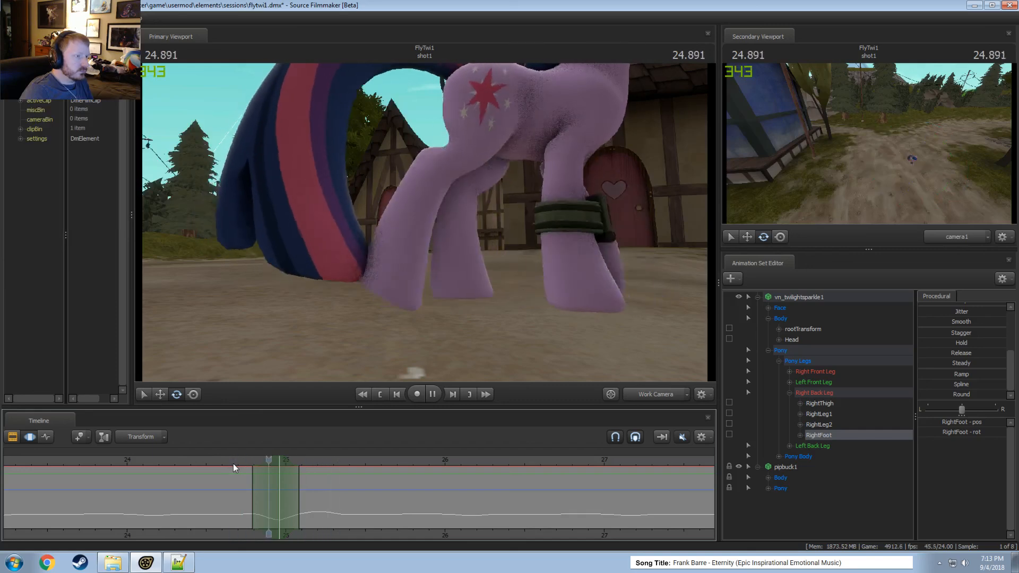
- Close the FlyTwi1 session and exit Source Filmmaker
{"action": "left_click", "coordinate": [1009, 5]}
{"action": "left_click", "coordinate": [510, 293]}
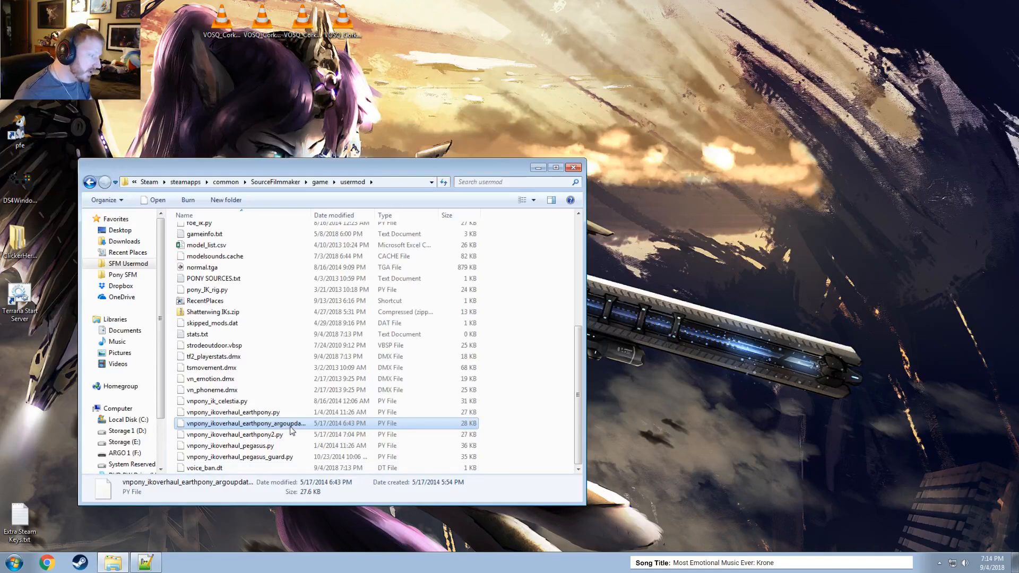
- Widen the usermod folder's Name column and compare vnpony_ikoverhaul_earthpony_argoupdate.py with vnpony_ikoverhaul_earthpony.py
{"action": "left_click_drag", "start_coordinate": [312, 215], "coordinate": [344, 224]}
{"action": "left_click", "coordinate": [272, 424]}
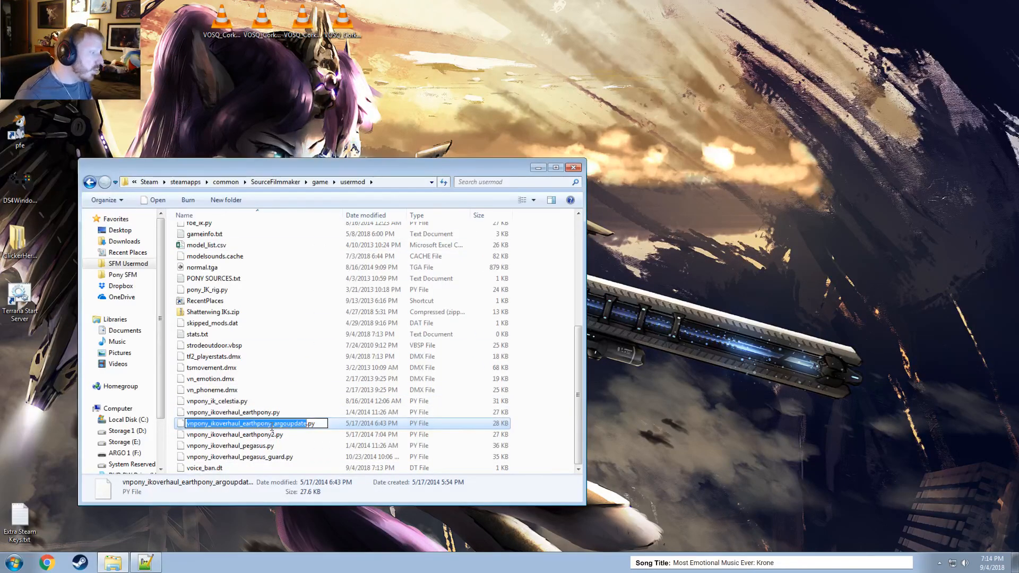
{"action": "left_click", "coordinate": [250, 433]}
{"action": "left_click", "coordinate": [249, 427]}
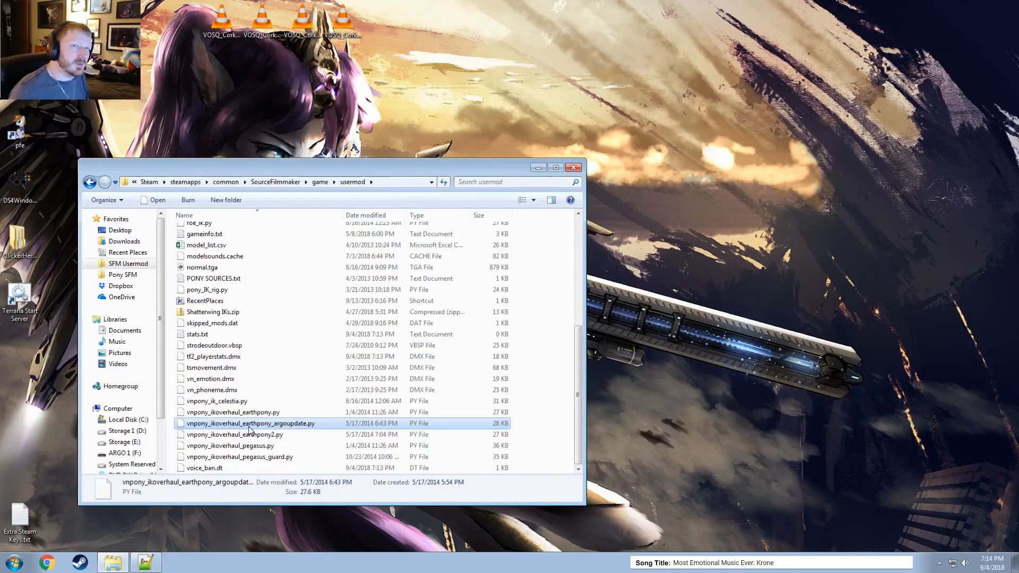
{"action": "left_click", "coordinate": [250, 413]}
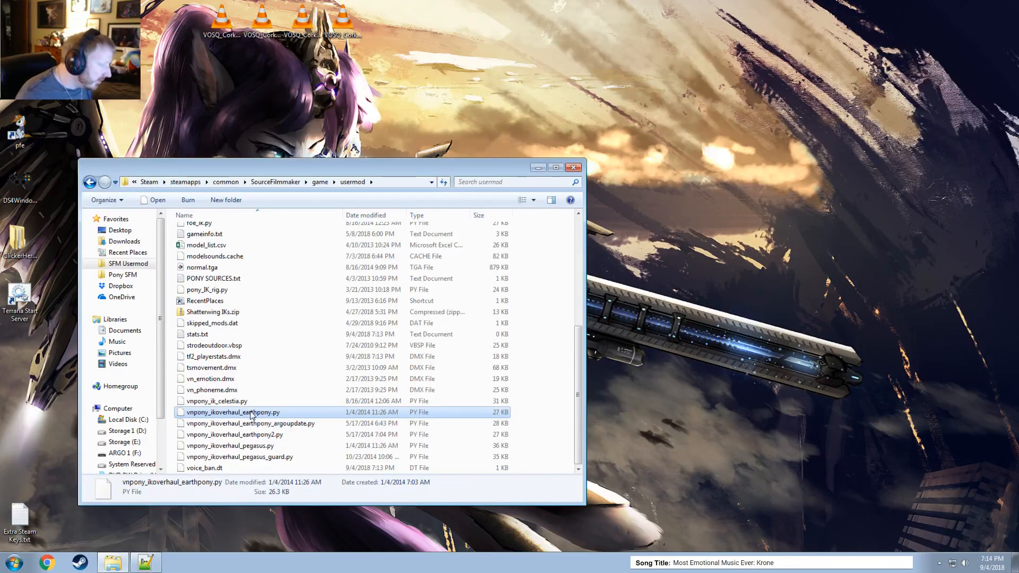
{"action": "left_click", "coordinate": [250, 427]}
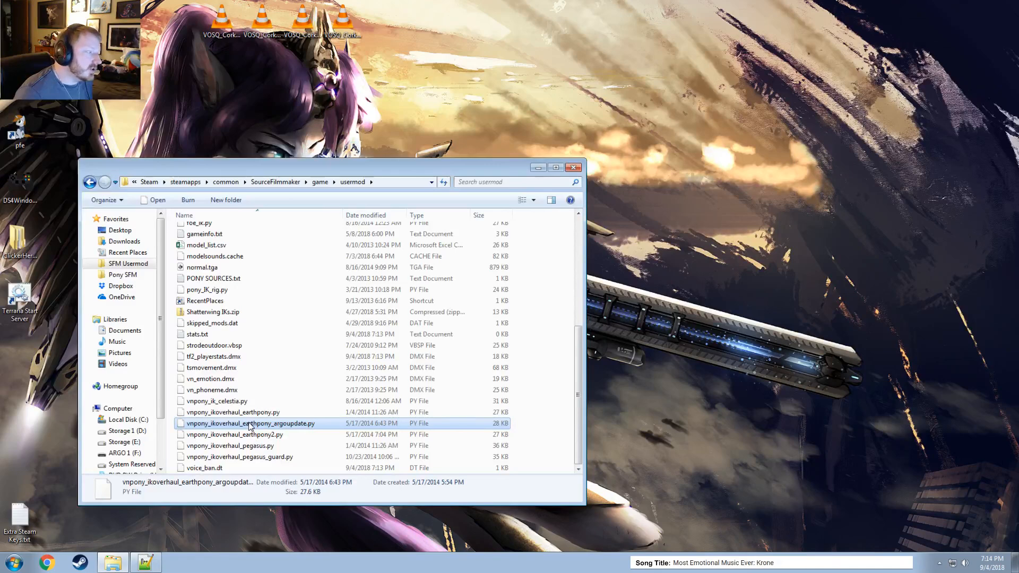
- Examine Shatterwing IKs.zip and the earthpony, pegasus and pegasus_guard IK overhaul scripts, and close the usermod folder
{"action": "left_click", "coordinate": [218, 314]}
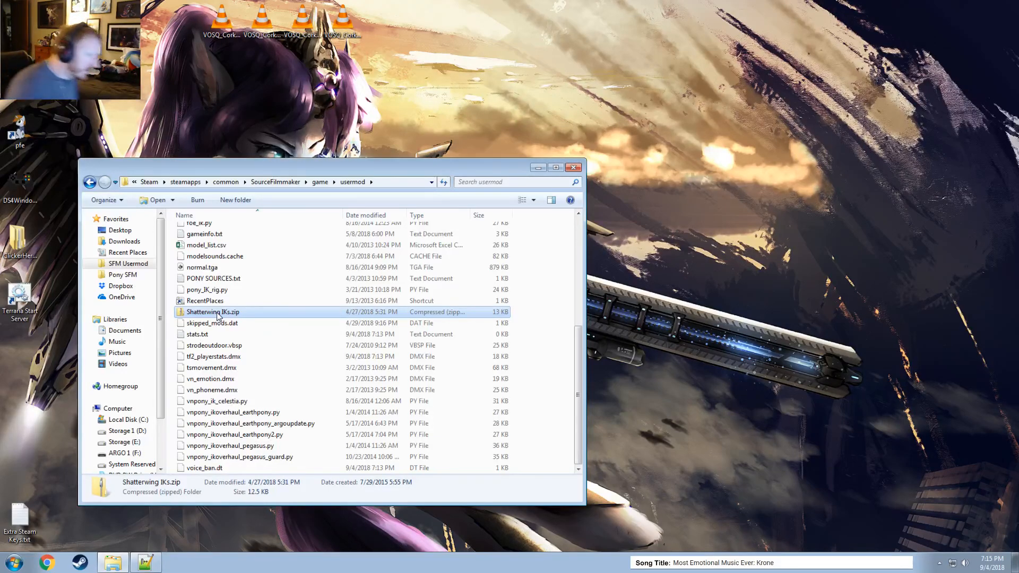
{"action": "left_click", "coordinate": [265, 423]}
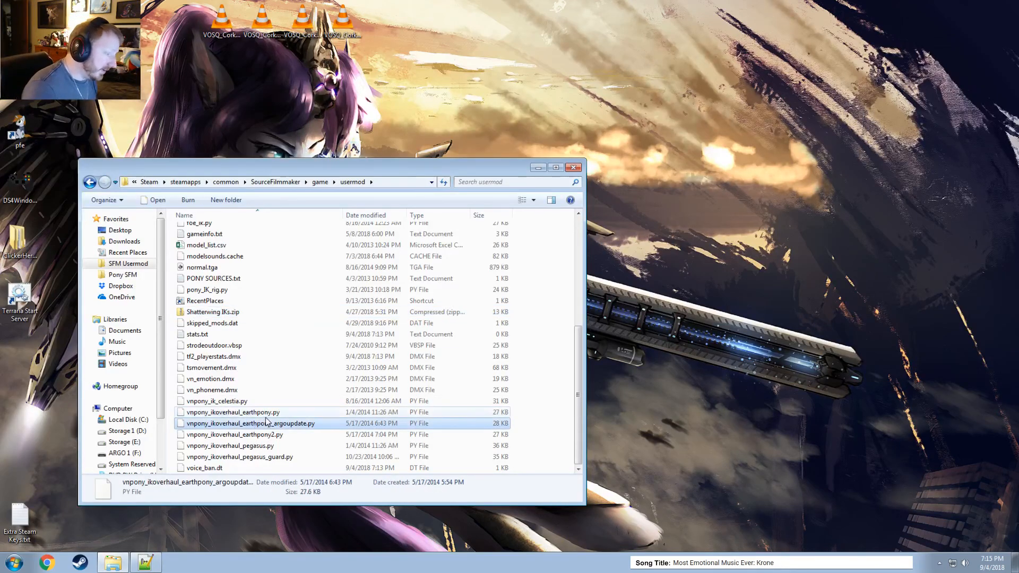
{"action": "left_click", "coordinate": [263, 412]}
{"action": "left_click", "coordinate": [260, 434]}
{"action": "left_click", "coordinate": [260, 445]}
{"action": "left_click", "coordinate": [244, 412]}
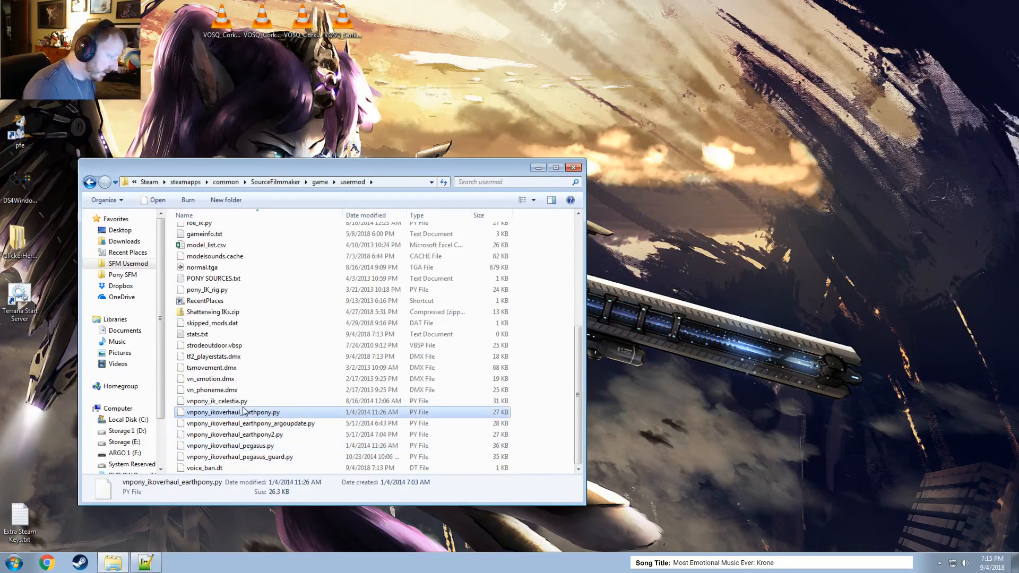
{"action": "left_click", "coordinate": [263, 434]}
{"action": "left_click", "coordinate": [262, 445]}
{"action": "left_click", "coordinate": [265, 457]}
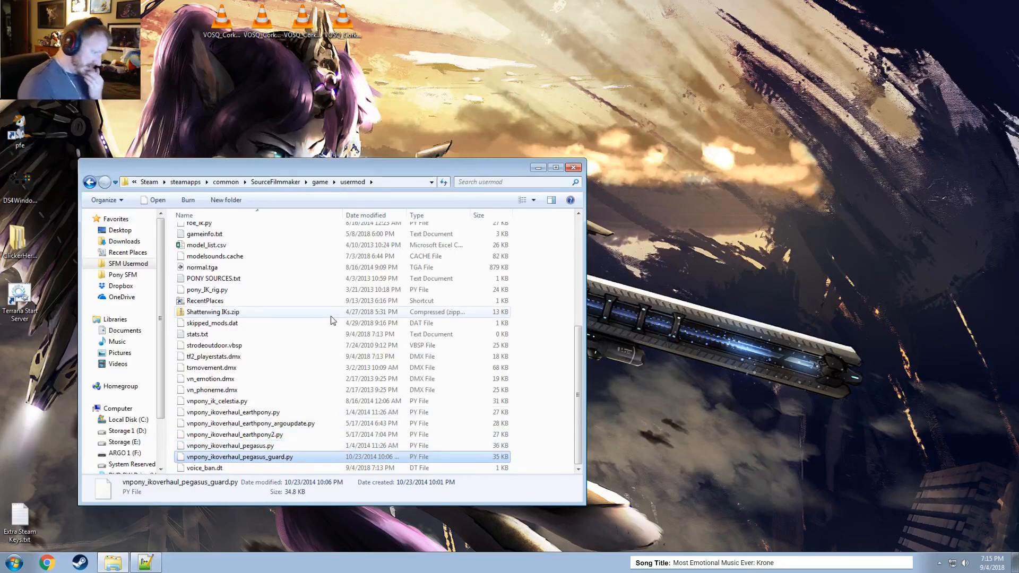
{"action": "left_click", "coordinate": [574, 168]}
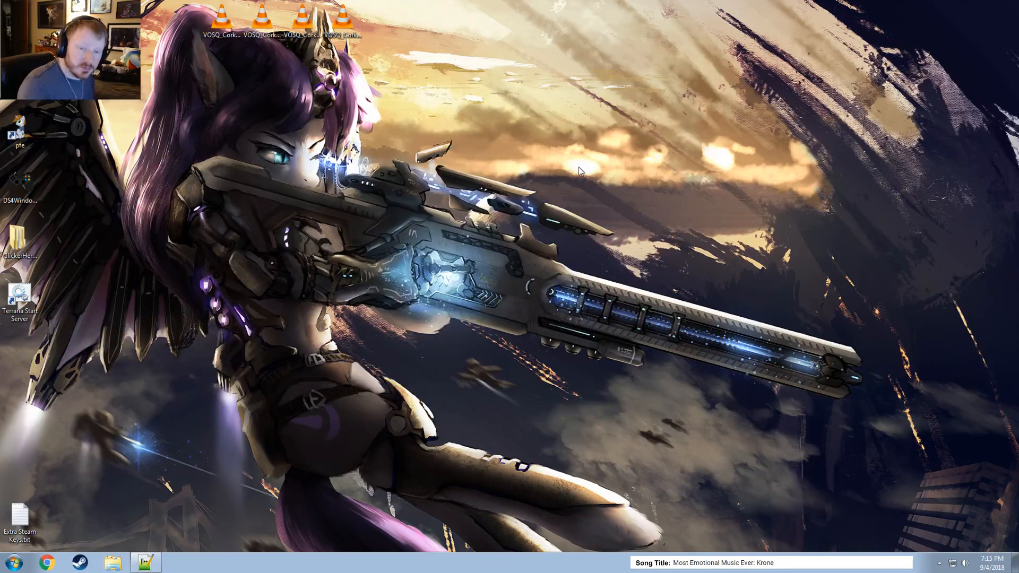